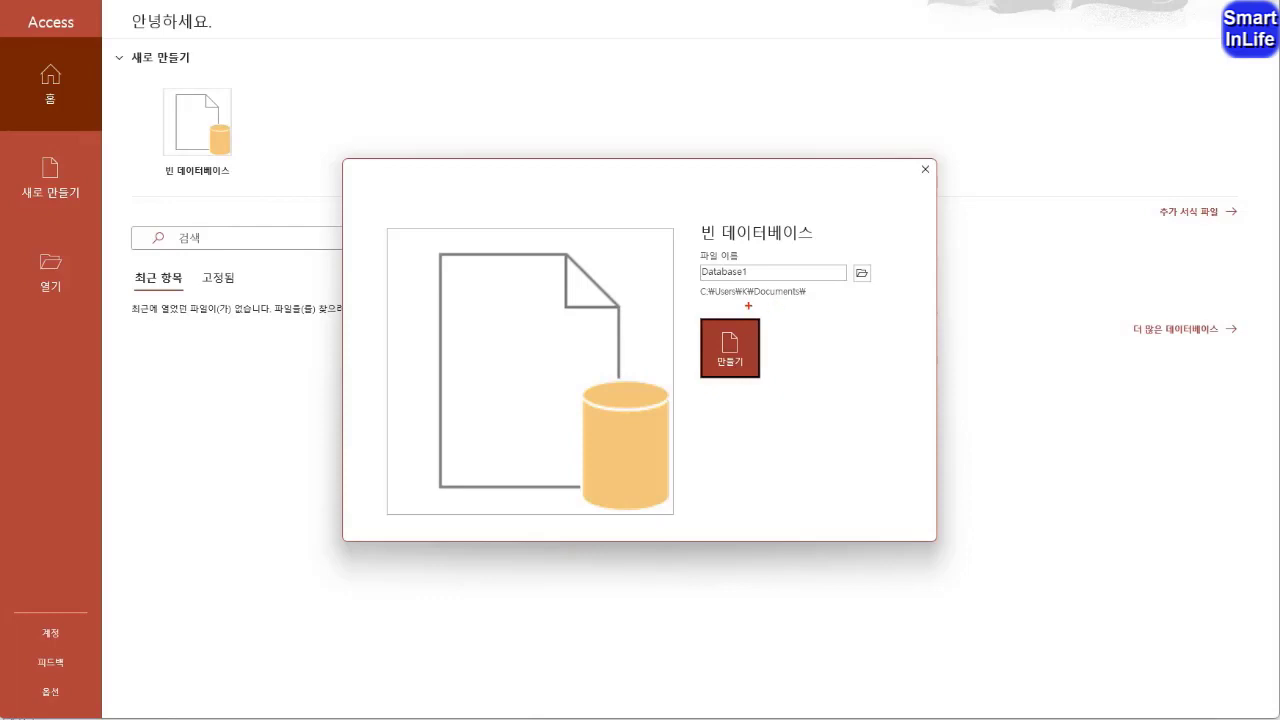
mouse_move(748, 305)
mouse_down()
mouse_move(806, 296)
mouse_move(777, 285)
mouse_move(748, 298)
mouse_up()
mouse_move(886, 297)
mouse_down()
mouse_move(852, 290)
mouse_move(872, 252)
mouse_move(884, 296)
mouse_up()
key(Escape)
Create a blank database in the ITQ folder under Documents, naming the file with the examinee number, a hyphen and the examinee's name
click(861, 273)
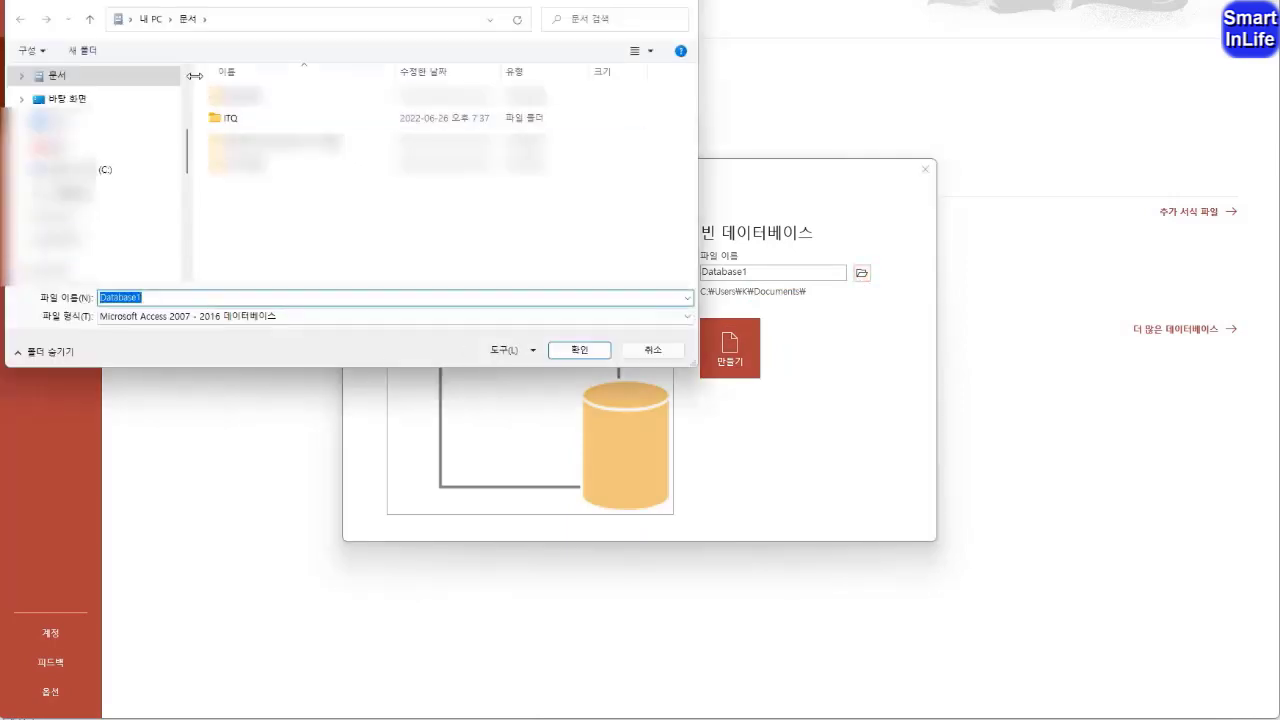
double_click(227, 121)
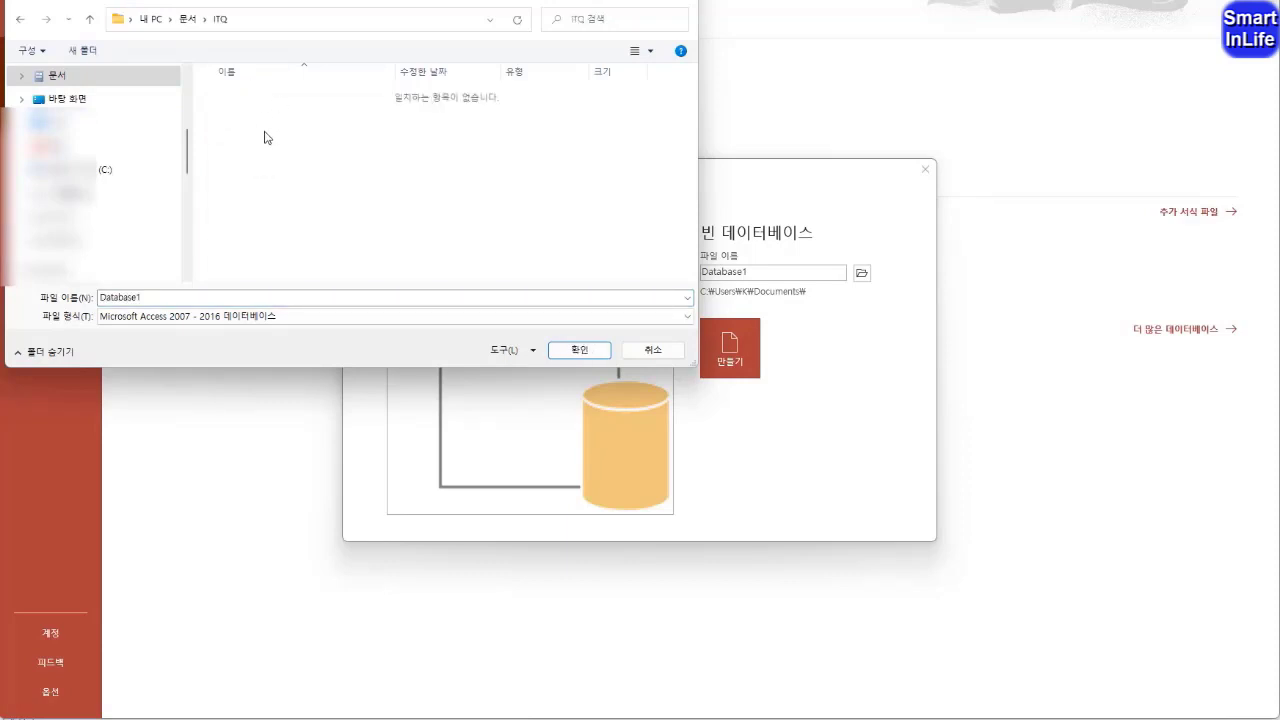
double_click(158, 298)
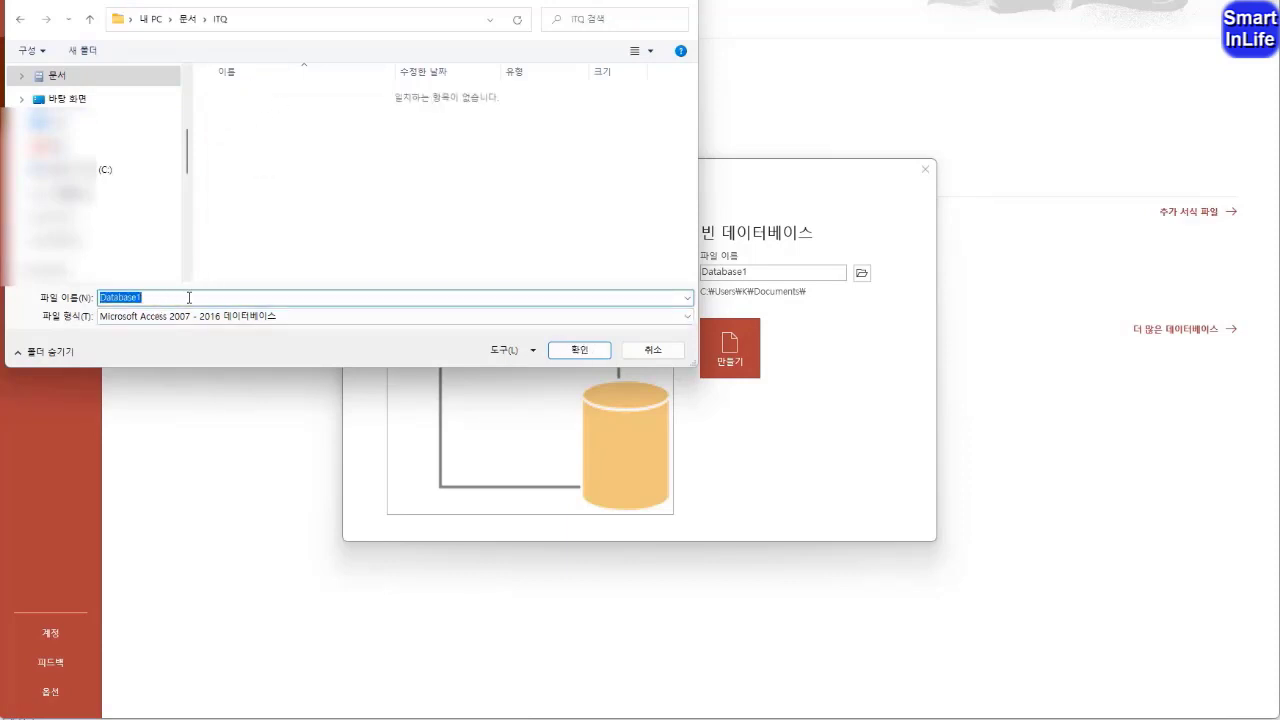
text(12345678-홍길동)
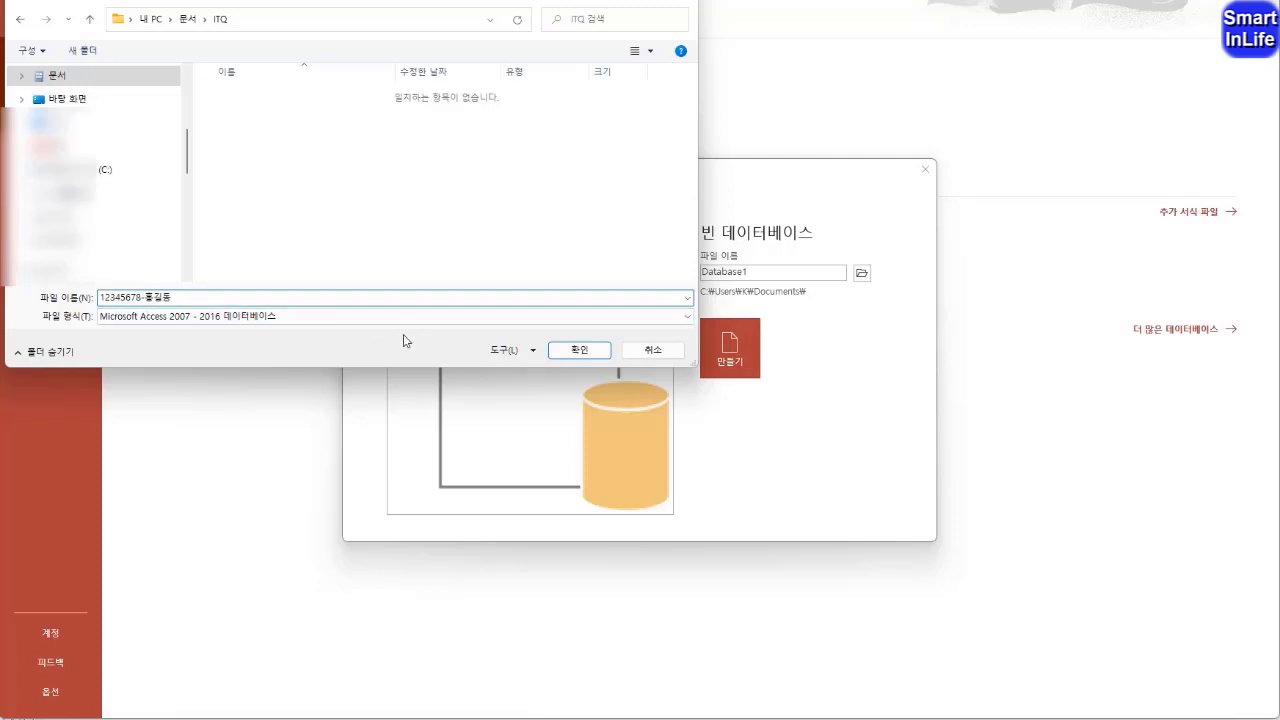
click(578, 352)
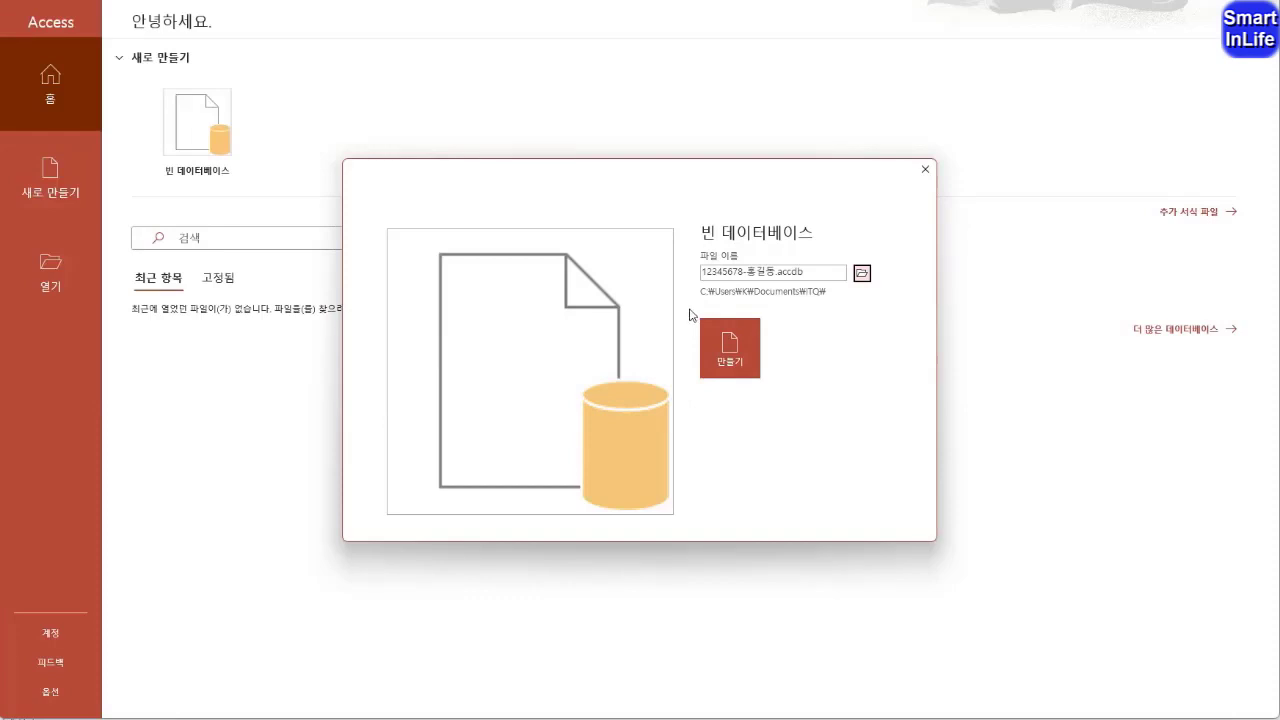
key(ctrl+2)
mouse_move(816, 307)
mouse_down()
mouse_move(772, 293)
mouse_move(831, 293)
mouse_move(797, 308)
mouse_move(686, 252)
mouse_move(768, 296)
mouse_up()
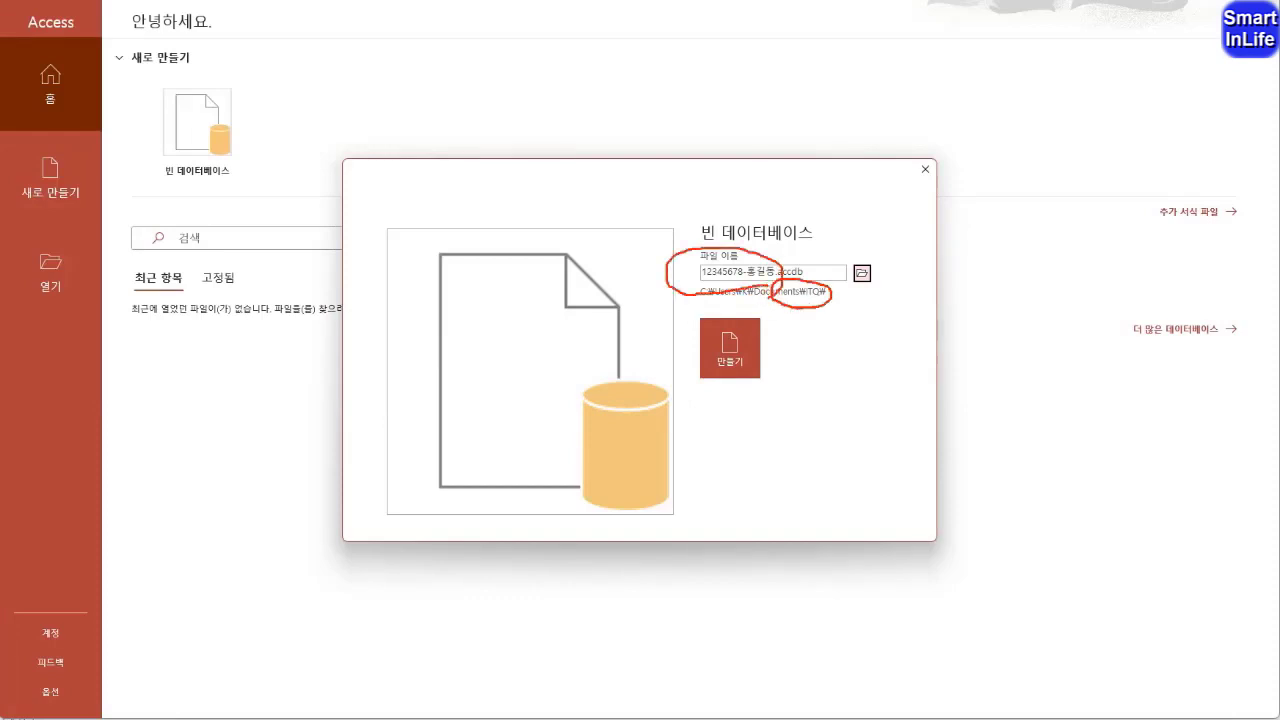
key(Escape)
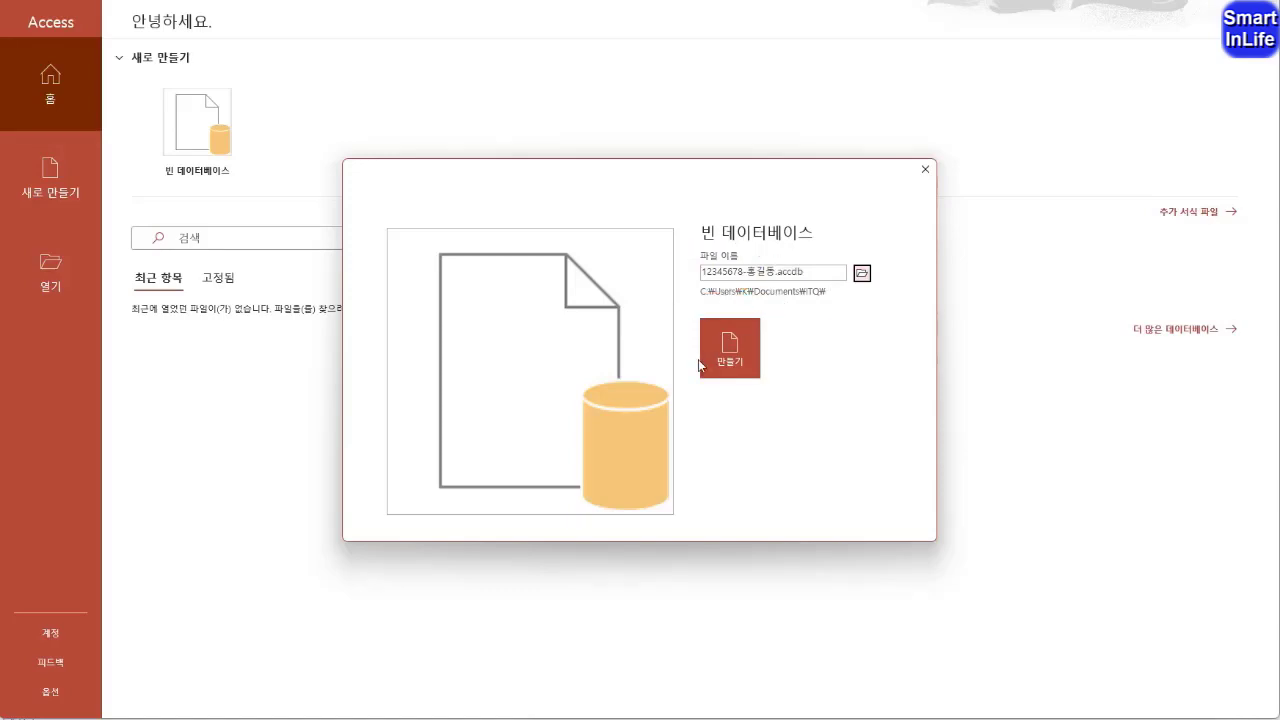
click(754, 352)
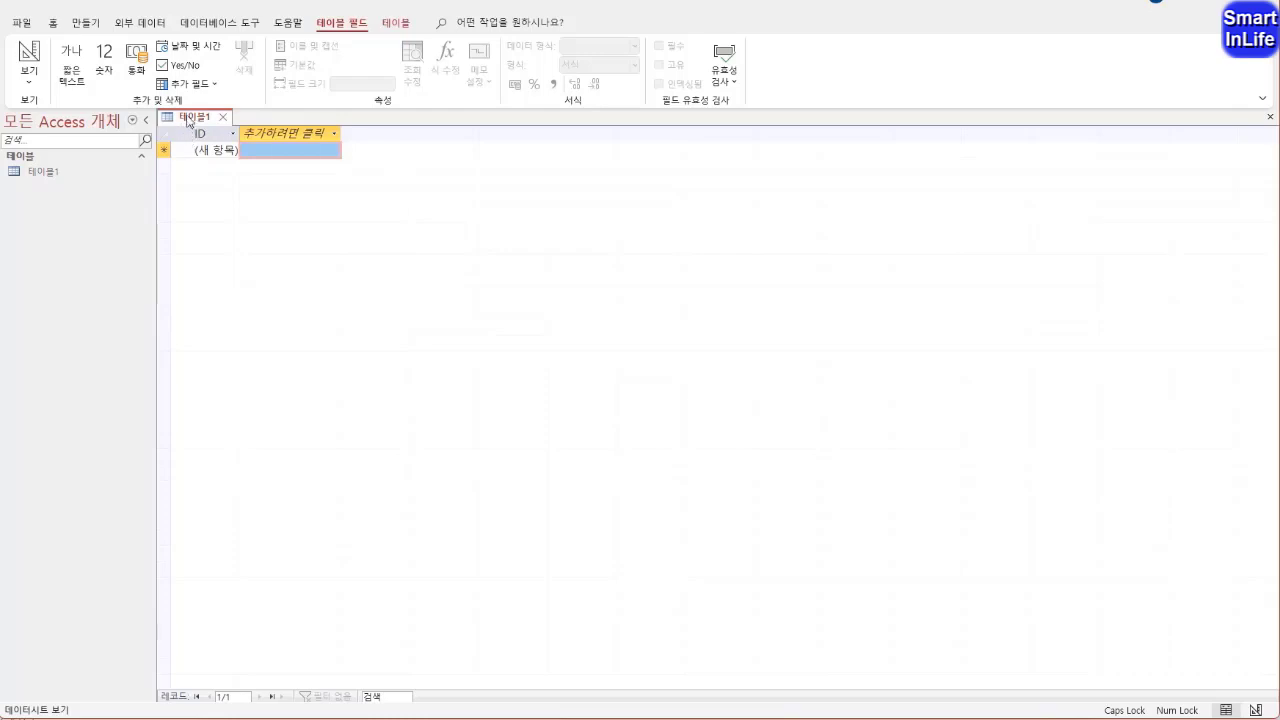
Switch the new table to Design View and save it under the name 예약자정보
right_click(191, 123)
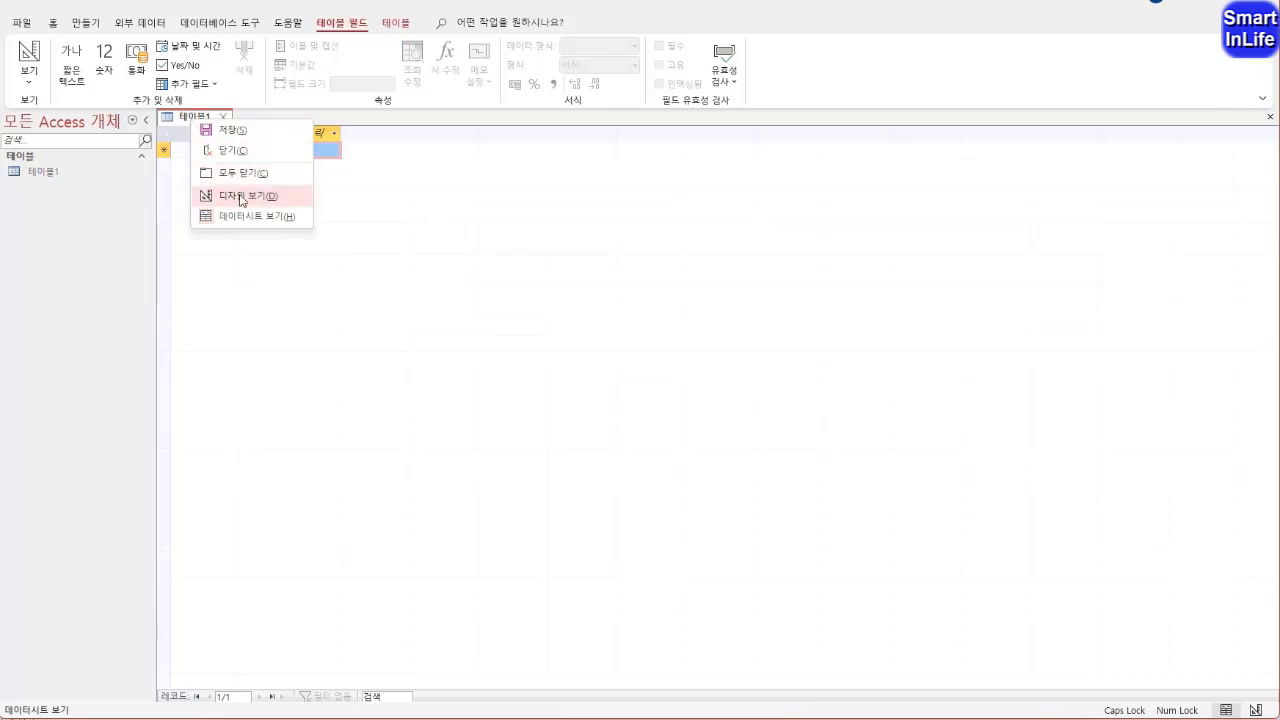
click(240, 200)
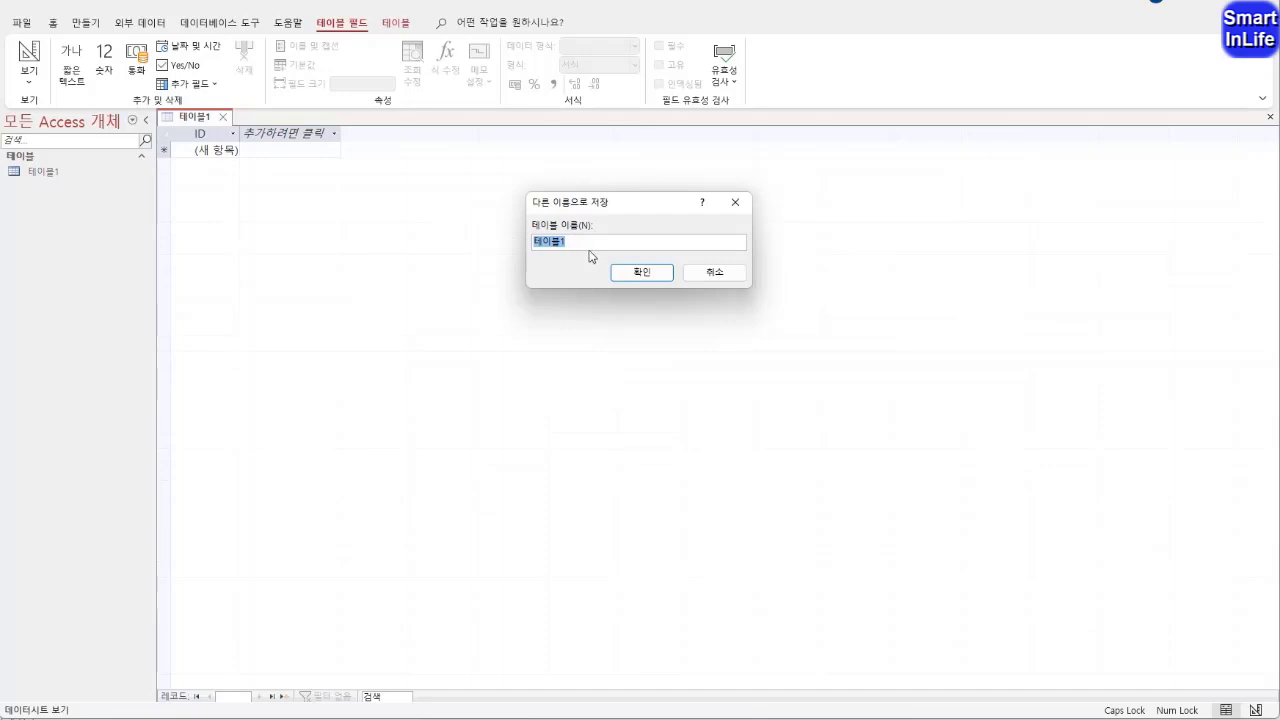
text(ㅁ)
text(약자정보)
click(622, 271)
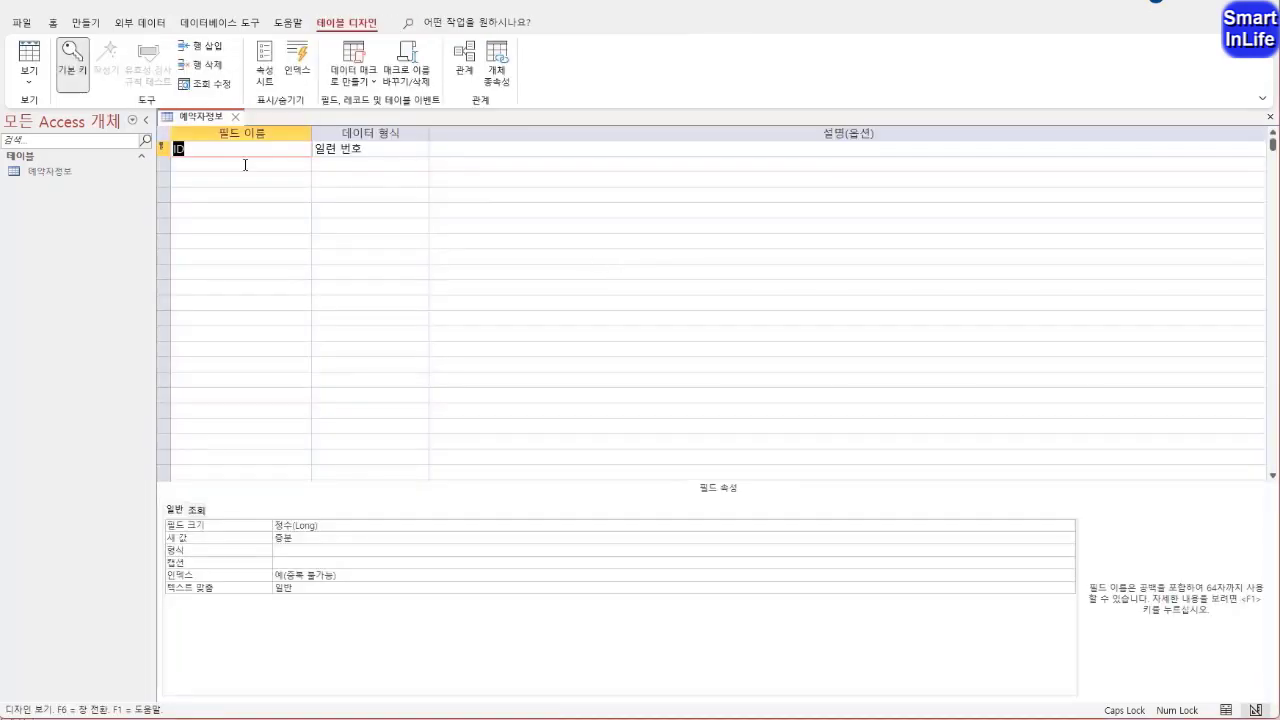
click(64, 176)
right_click(64, 176)
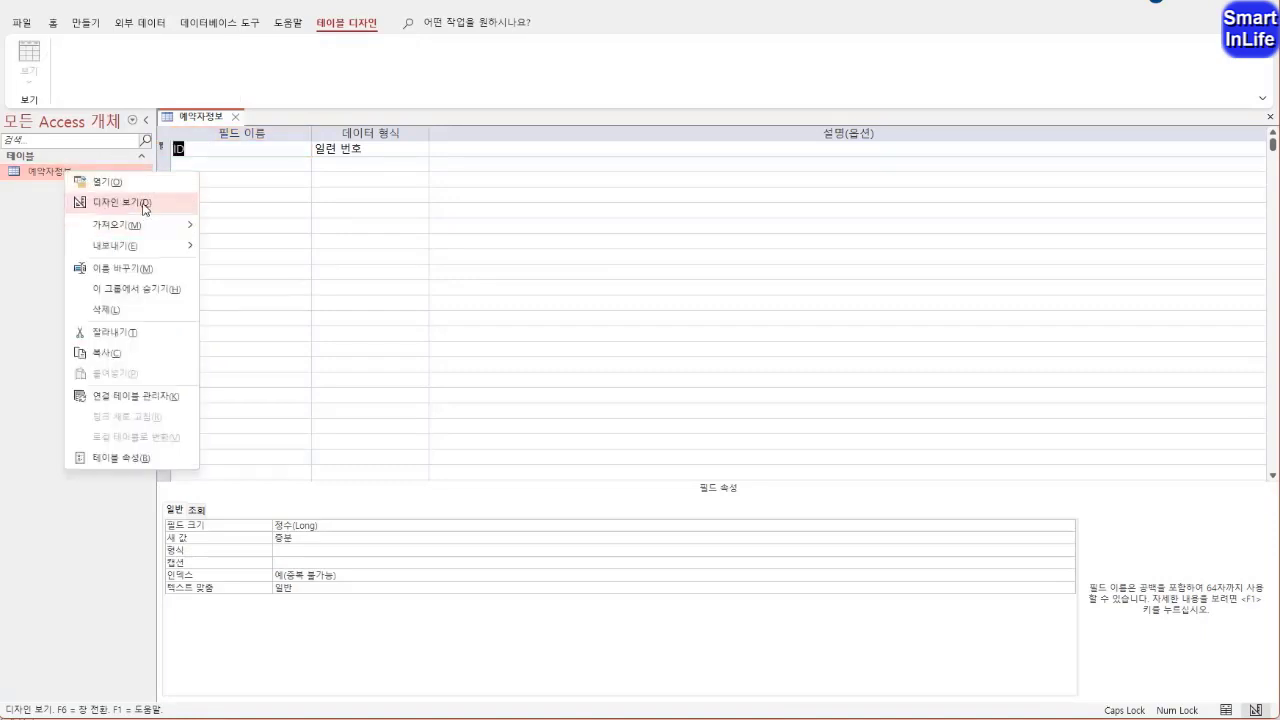
click(220, 152)
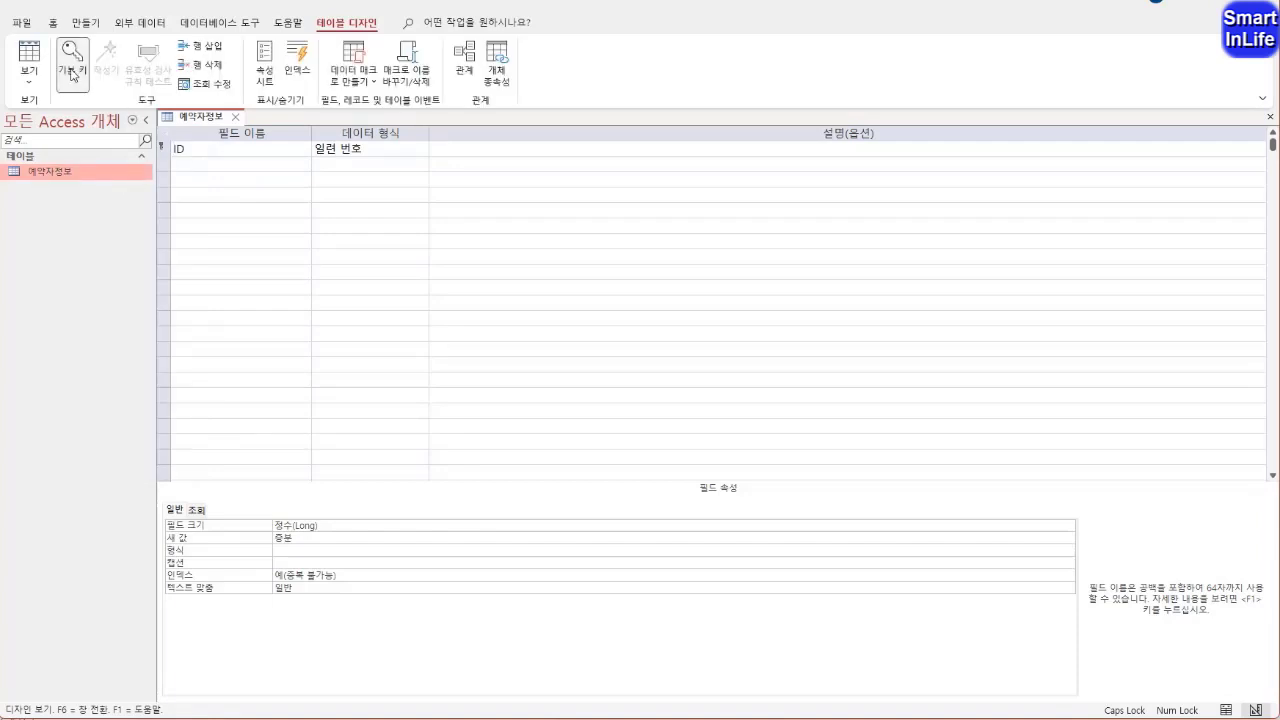
click(30, 78)
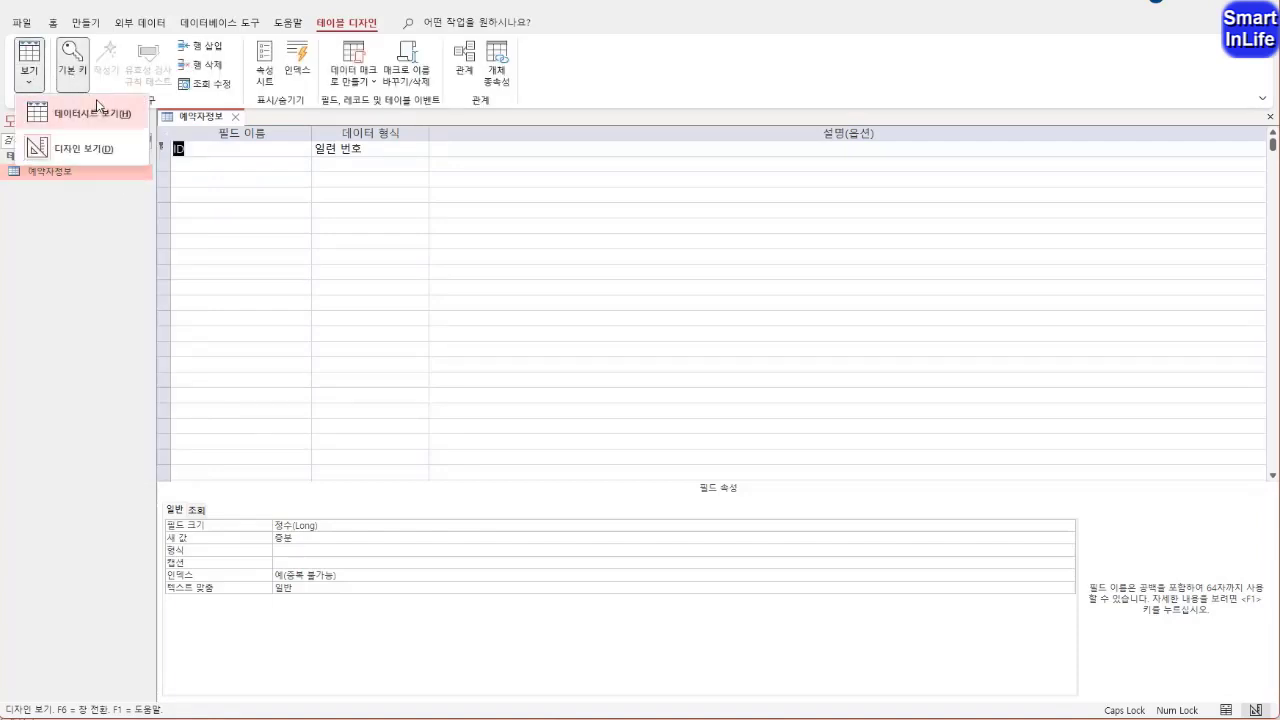
click(113, 152)
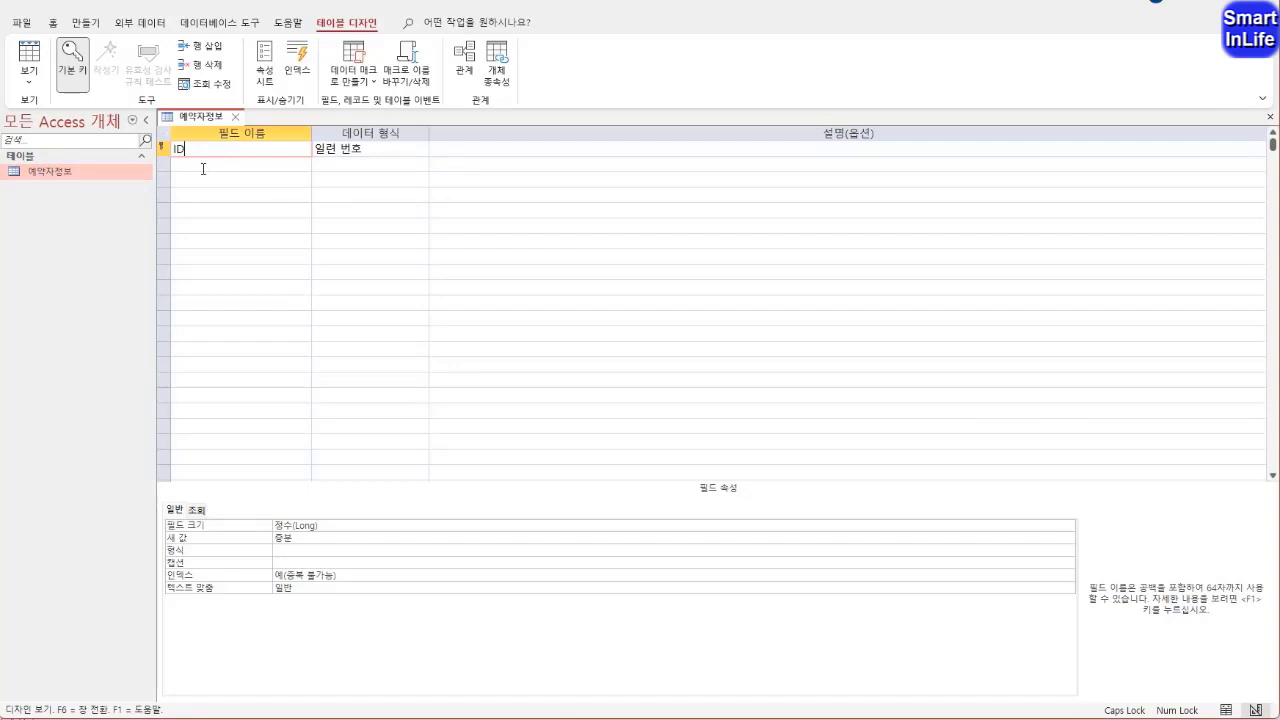
mouse_move(185, 165)
mouse_down()
mouse_move(146, 143)
mouse_move(192, 157)
mouse_up()
mouse_move(110, 93)
mouse_down()
mouse_move(106, 66)
mouse_move(96, 91)
mouse_up()
key(Escape)
Remove the primary key from the ID field and rename the field 예약번호
click(76, 62)
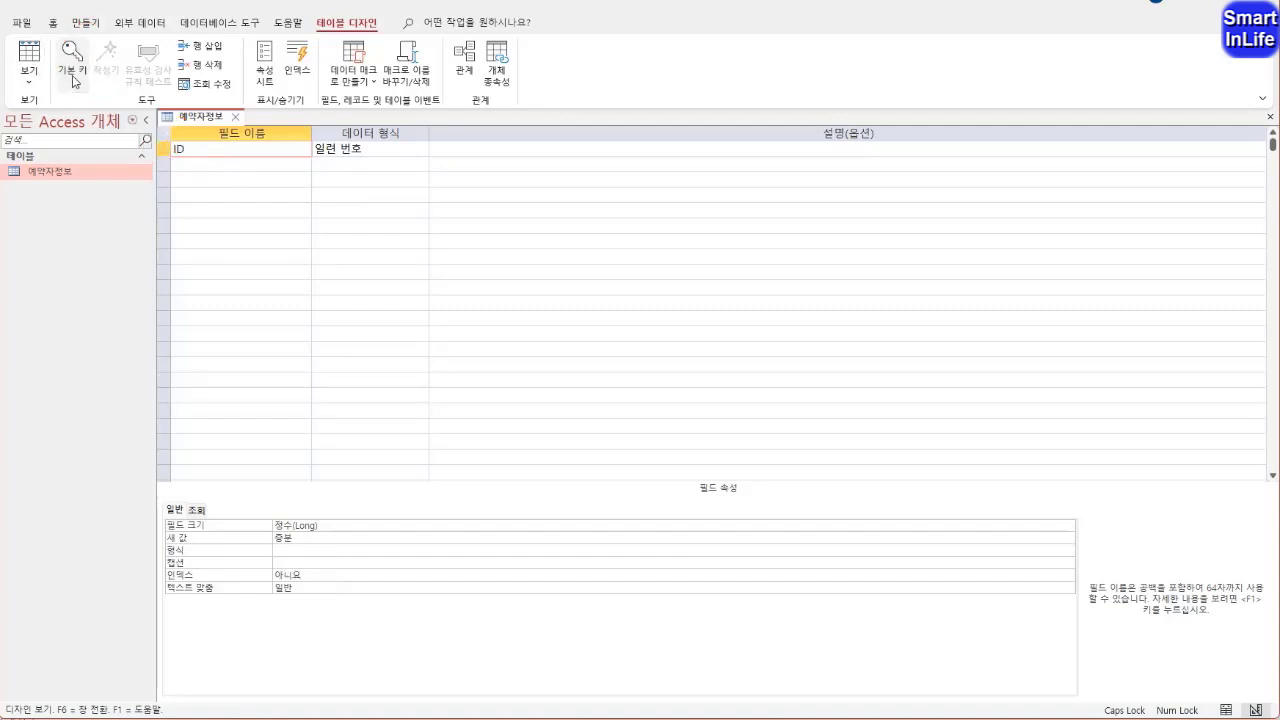
double_click(186, 149)
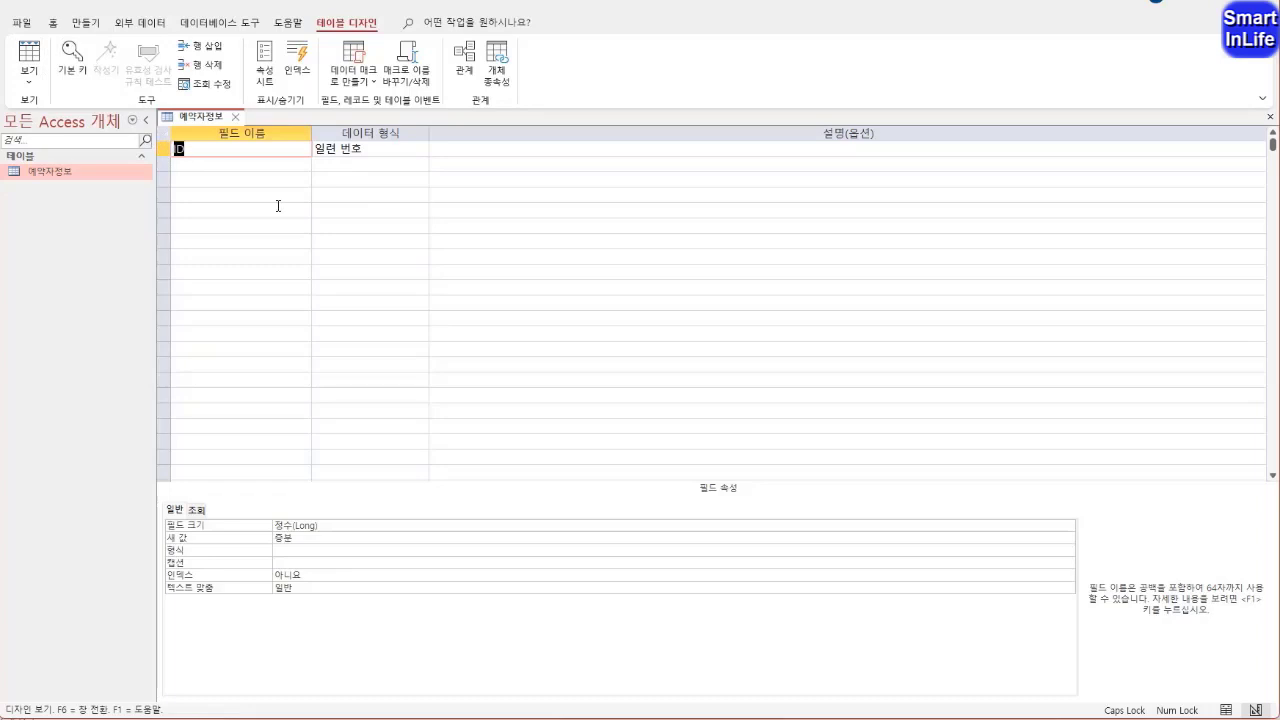
text(예약번호)
Set the 예약번호 field's data type to 짧은 텍스트 (Short Text) and its field size to 5
click(371, 150)
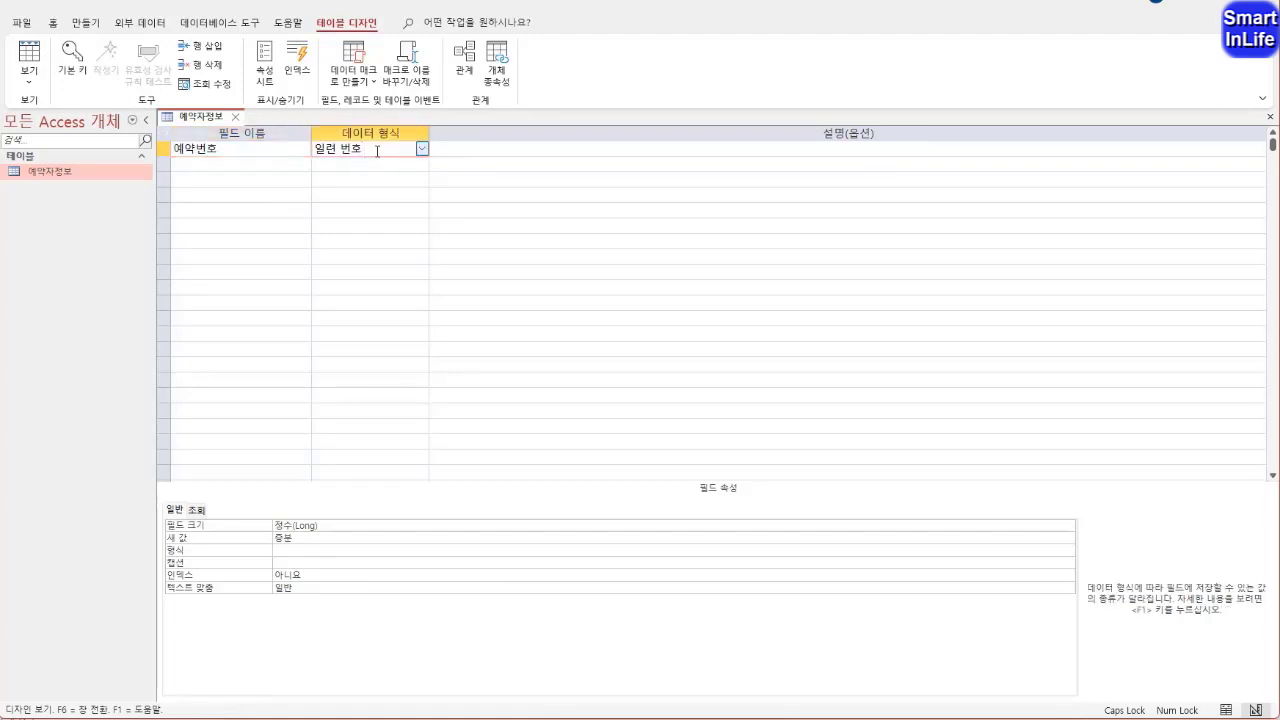
click(421, 148)
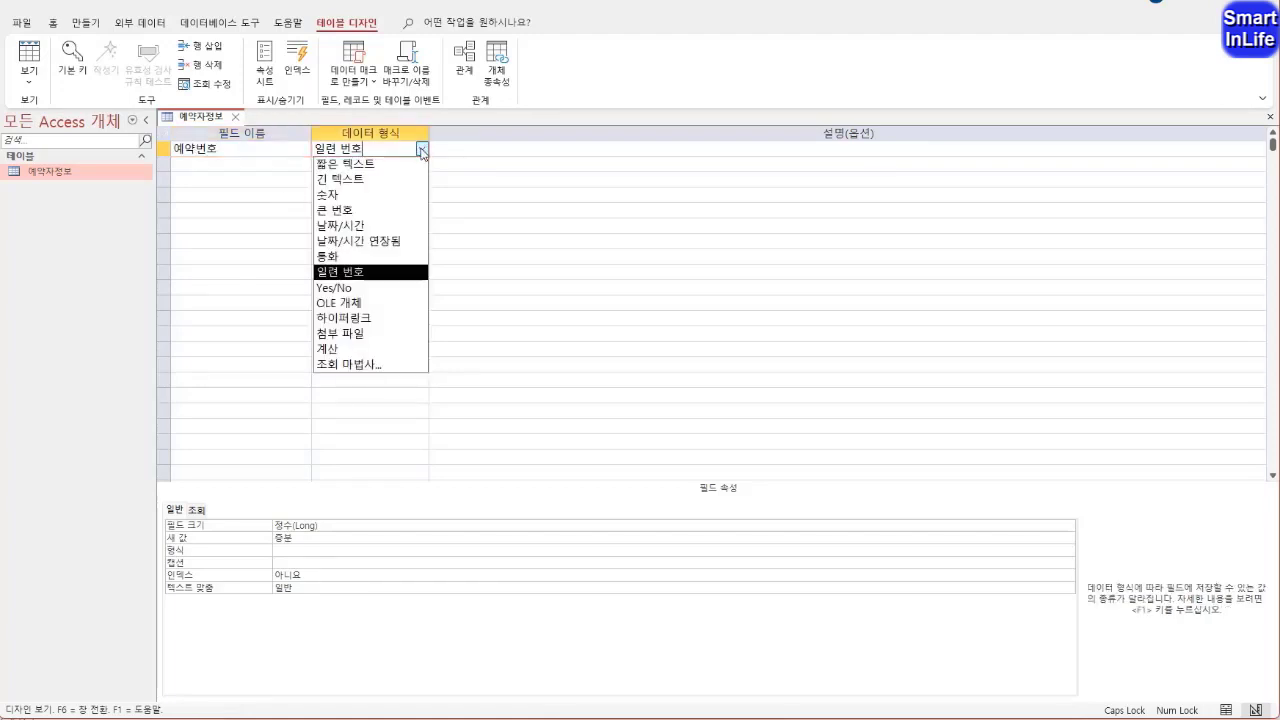
click(412, 165)
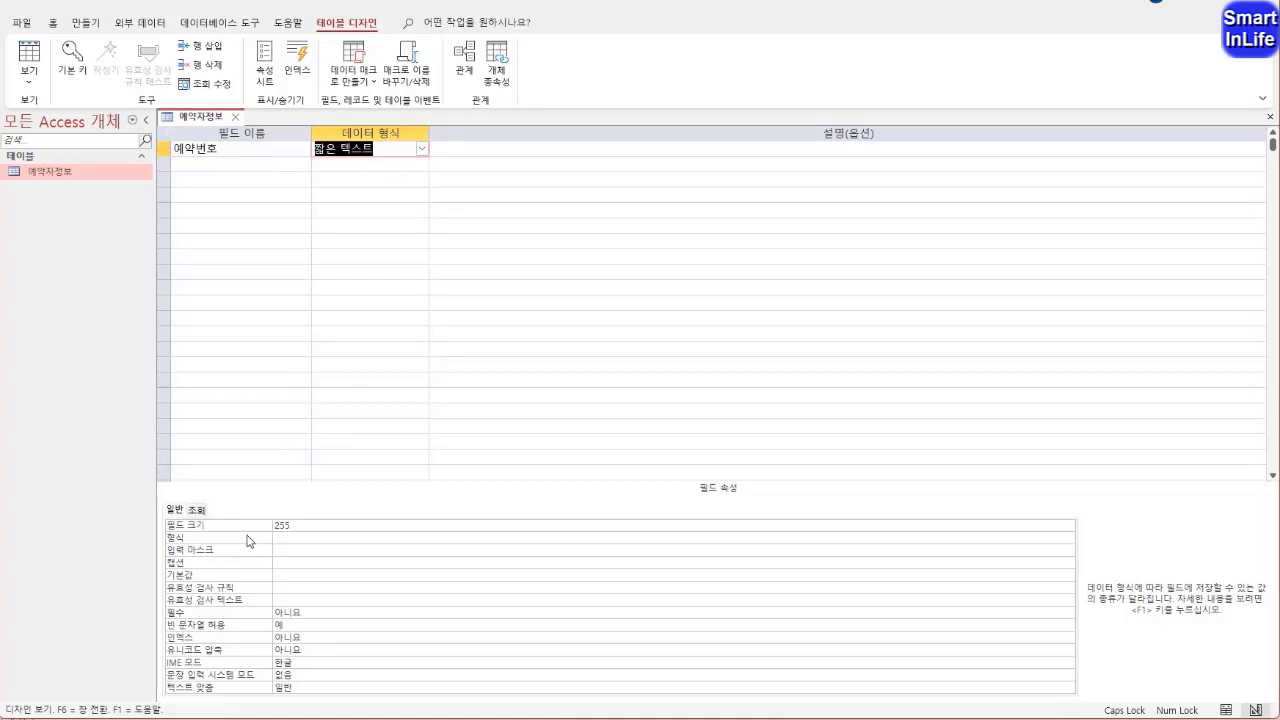
drag(298, 528, 236, 523)
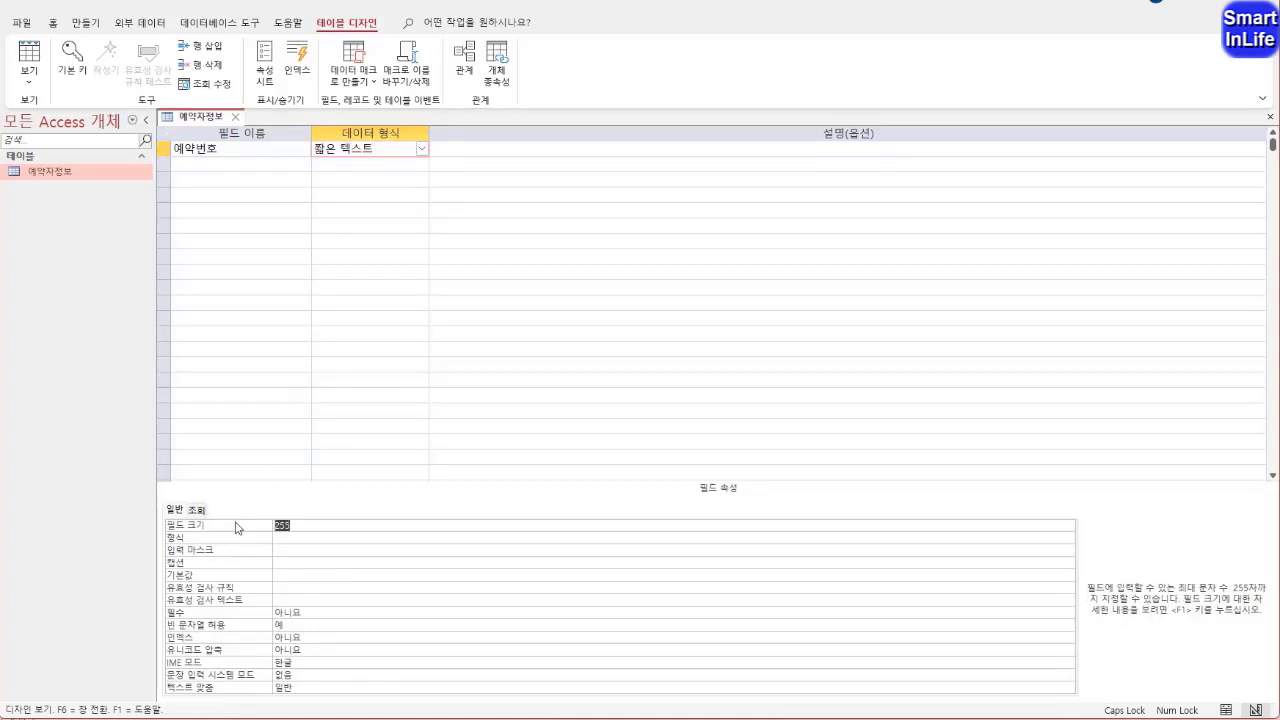
text(5)
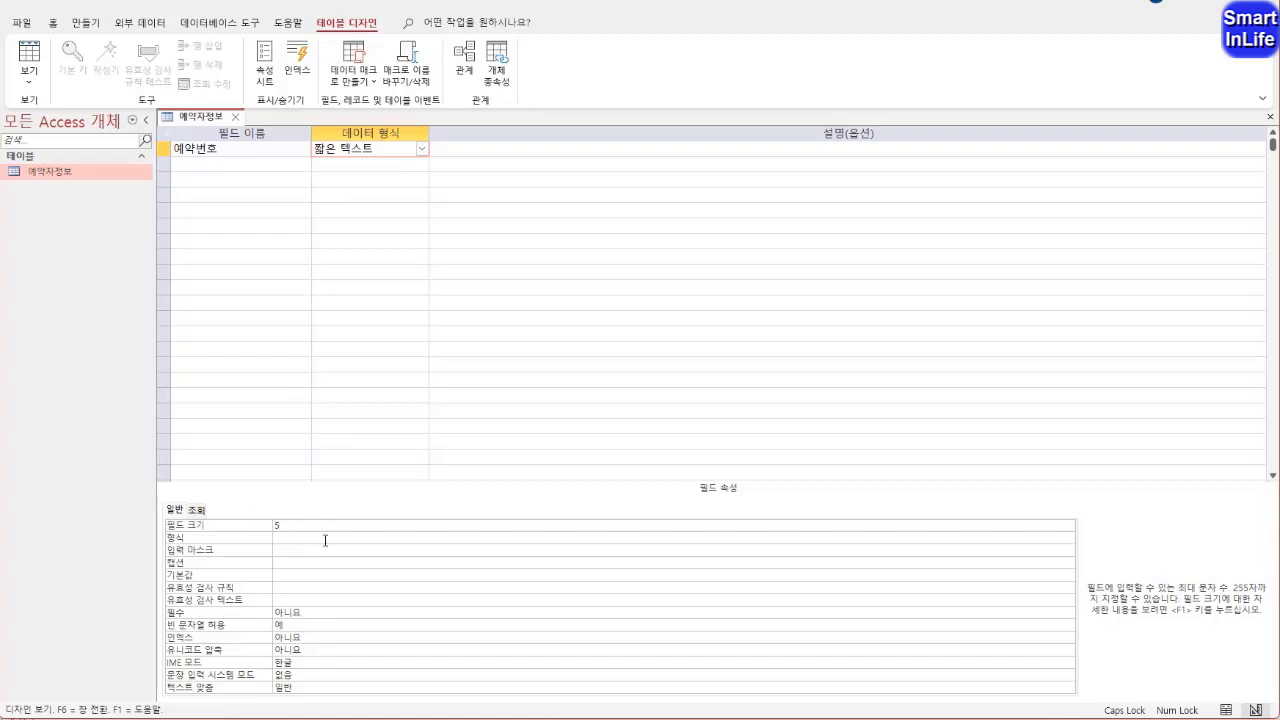
Add a second field named 예약자명 with the 짧은 텍스트 data type and a field size of 10
click(227, 166)
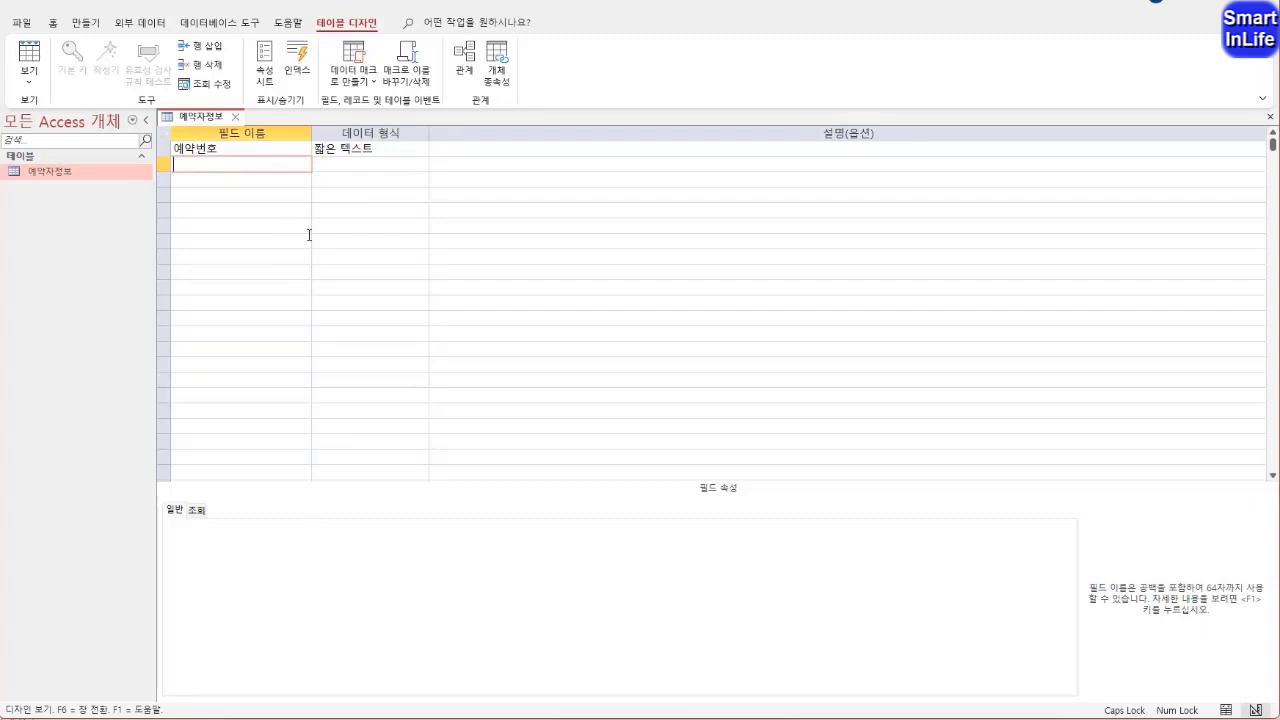
text(예약자며ㅇ)
click(357, 167)
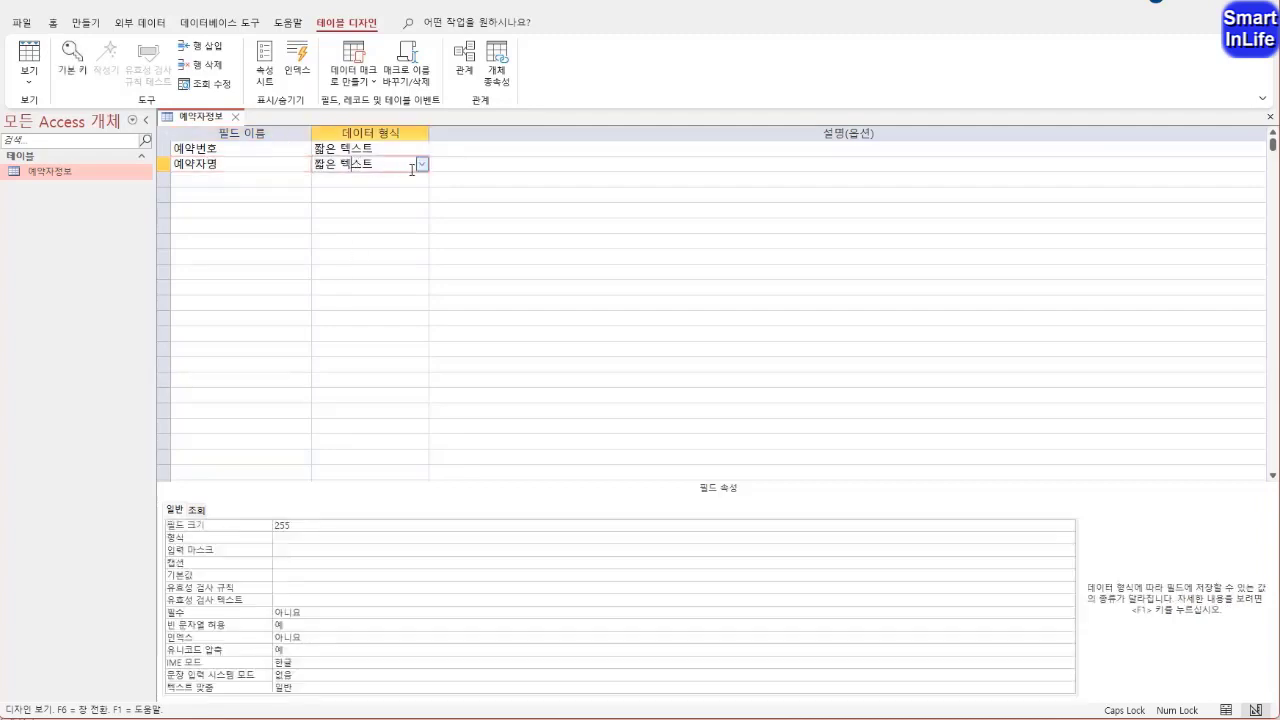
key(F6)
text(10)
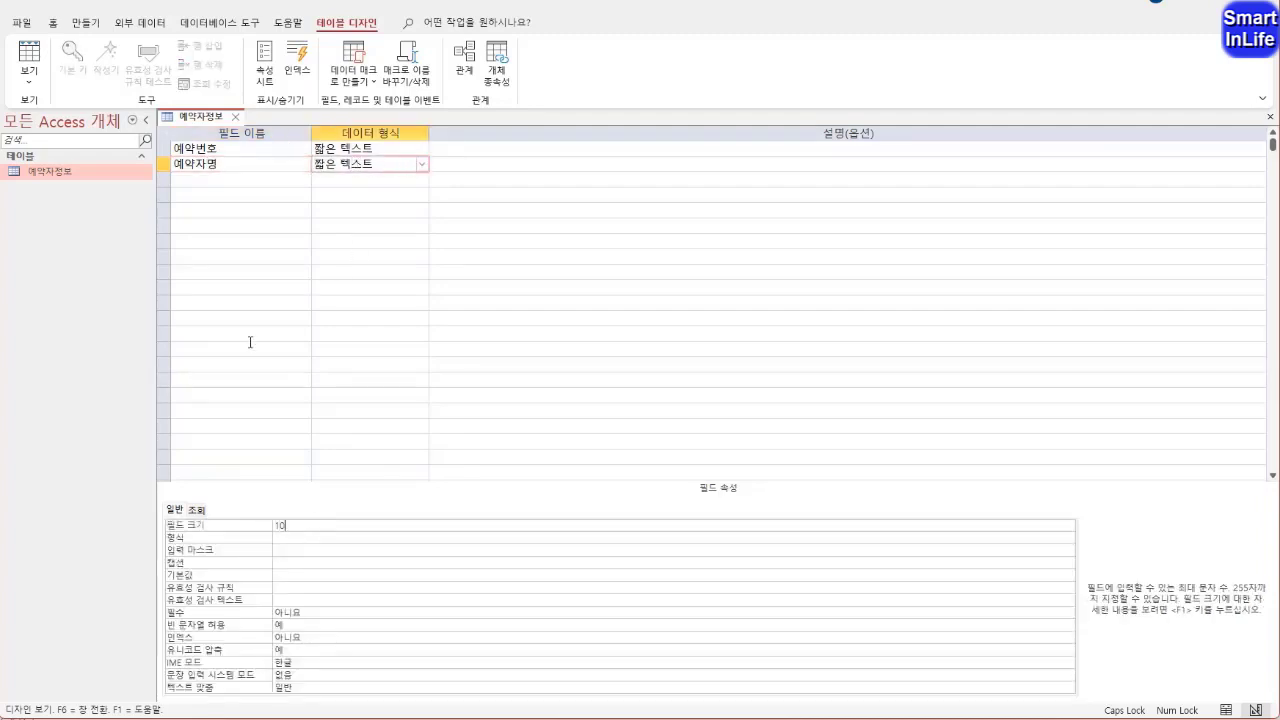
Add a third field named 연락처 with the 짧은 텍스트 data type and a field size of 11
click(229, 179)
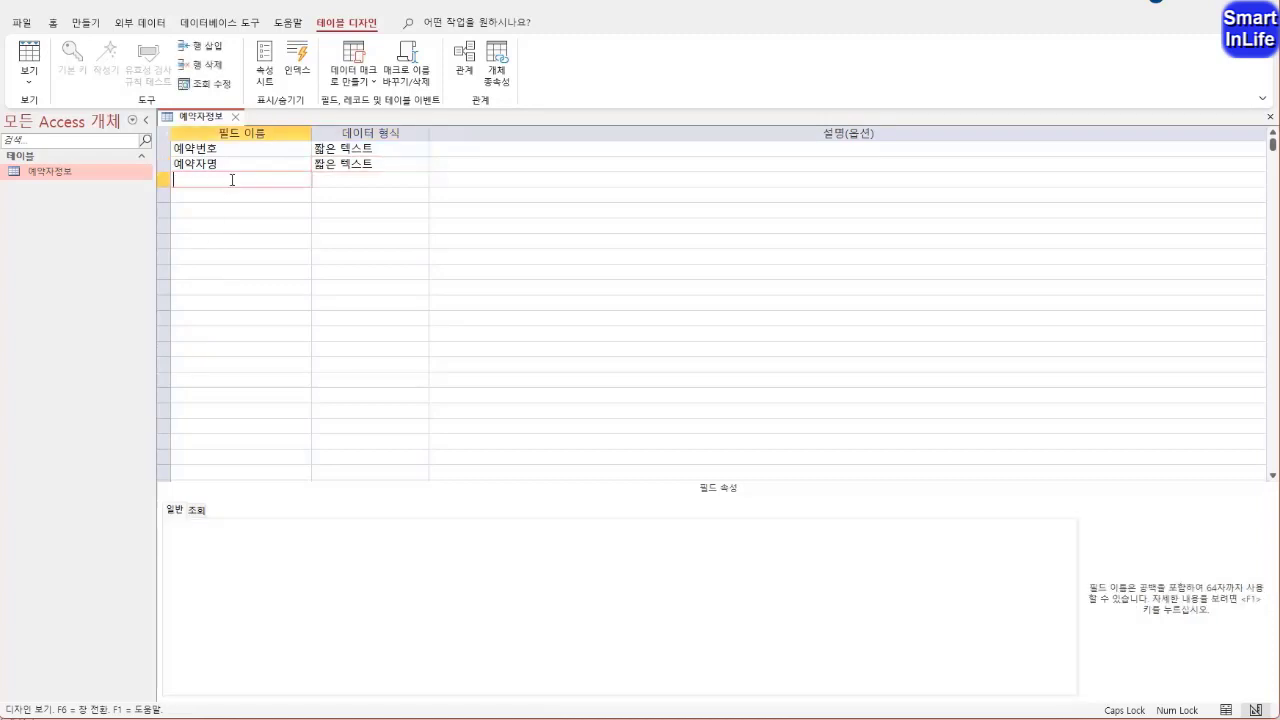
text(연락처)
click(365, 184)
double_click(302, 528)
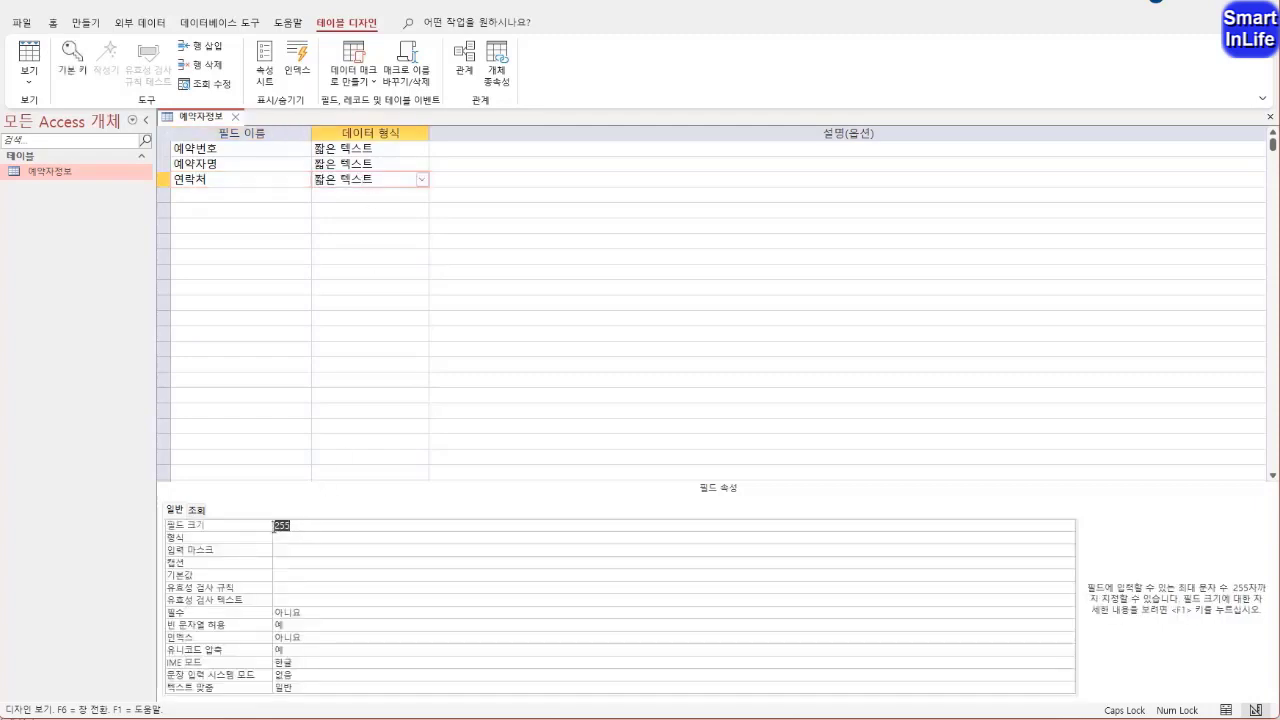
text(11)
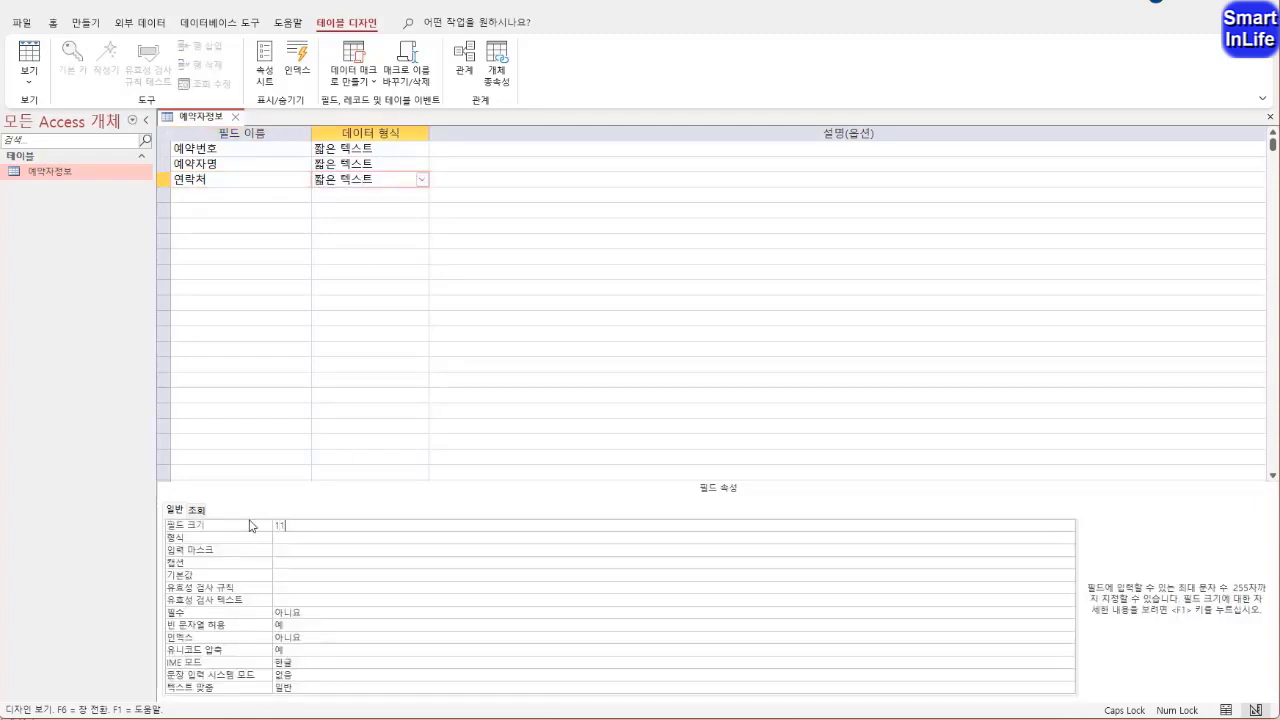
Add a fourth field named 예약방식 with the 짧은 텍스트 data type and a field size of 2
click(220, 196)
text(예약방ㅅ)
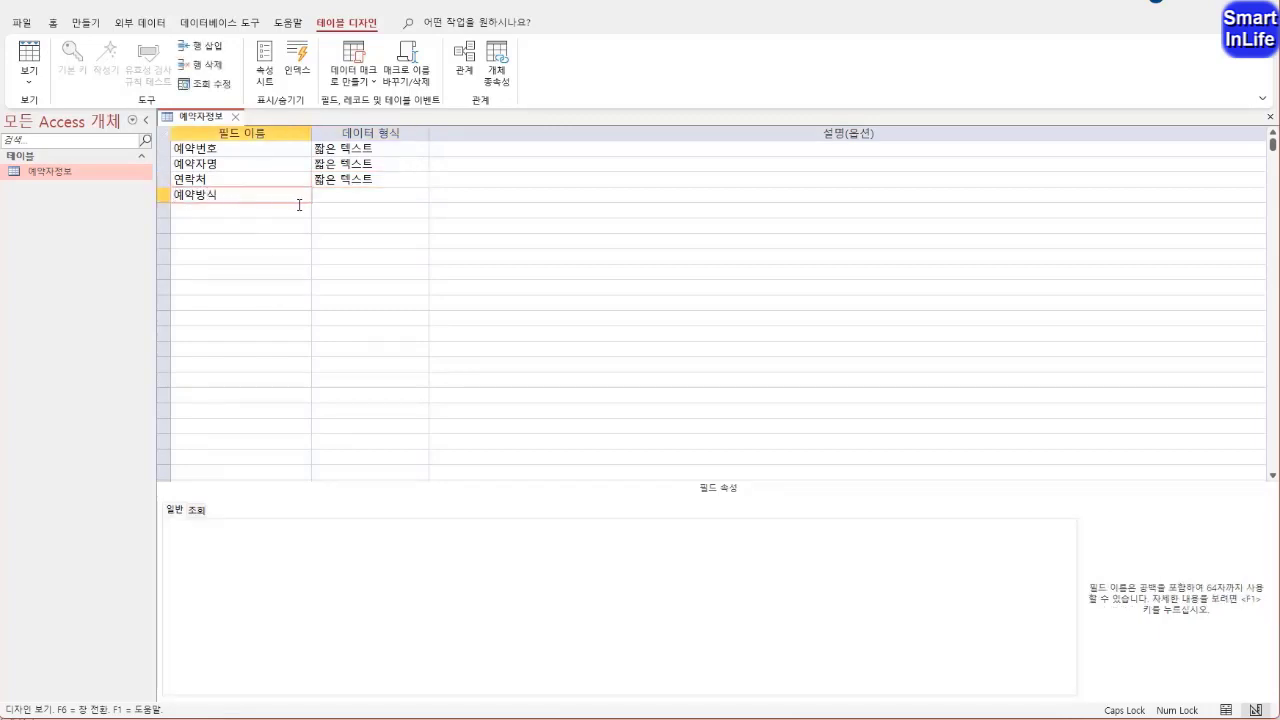
click(333, 197)
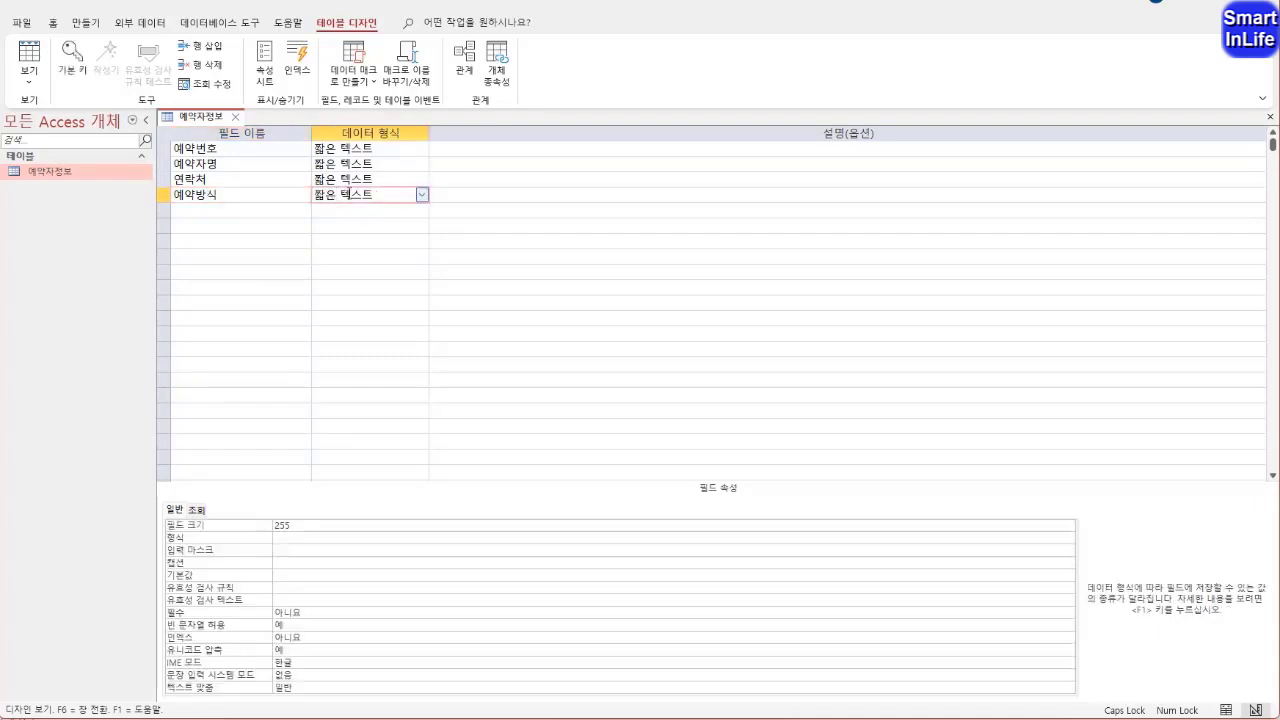
click(421, 195)
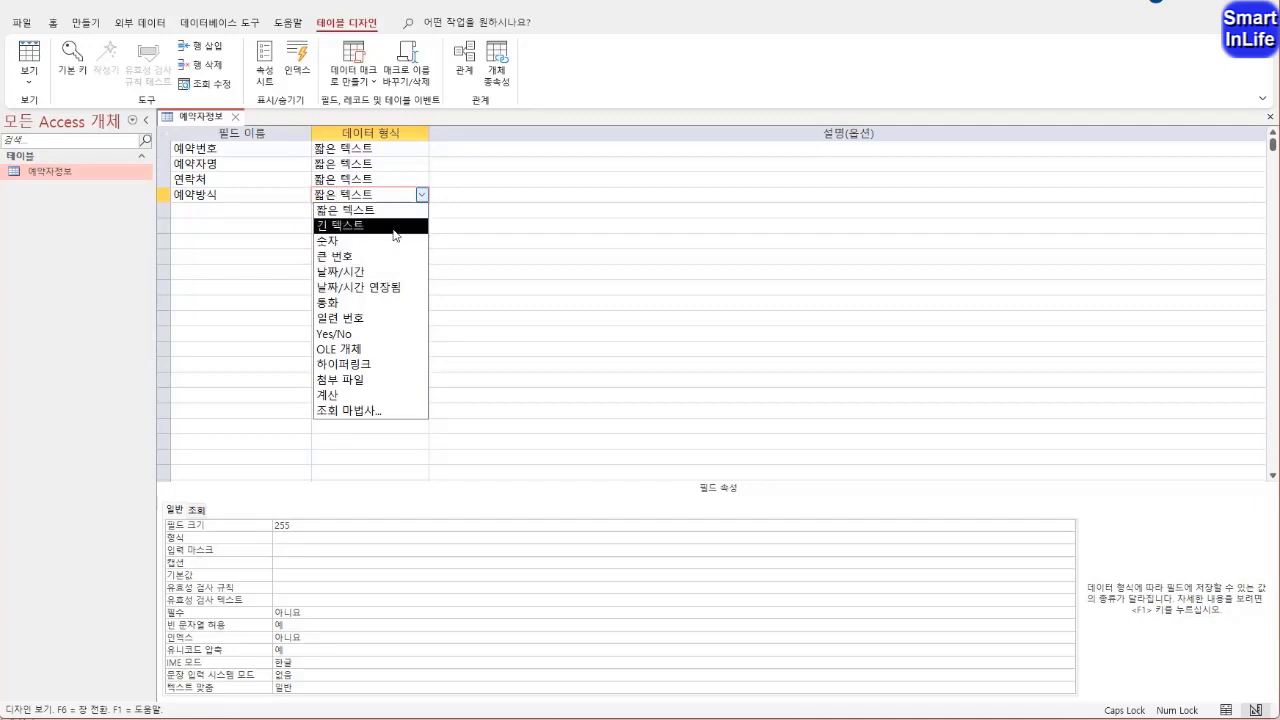
click(389, 211)
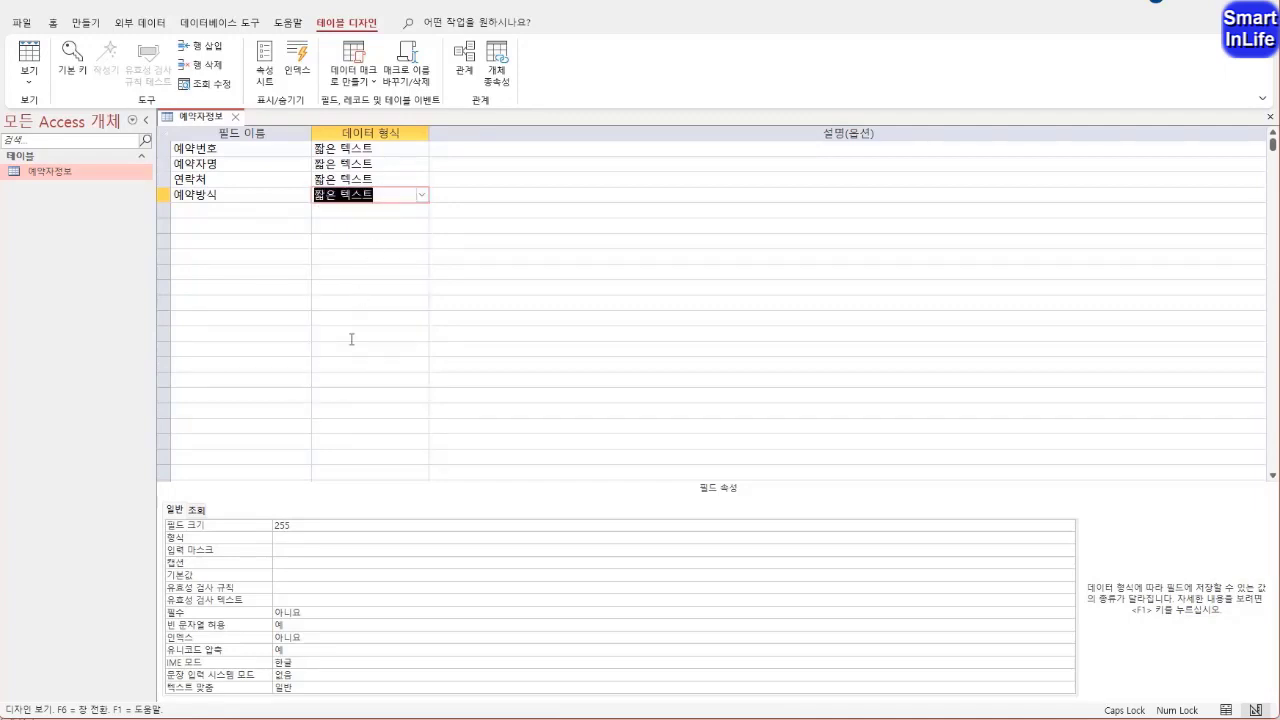
click(299, 527)
double_click(299, 527)
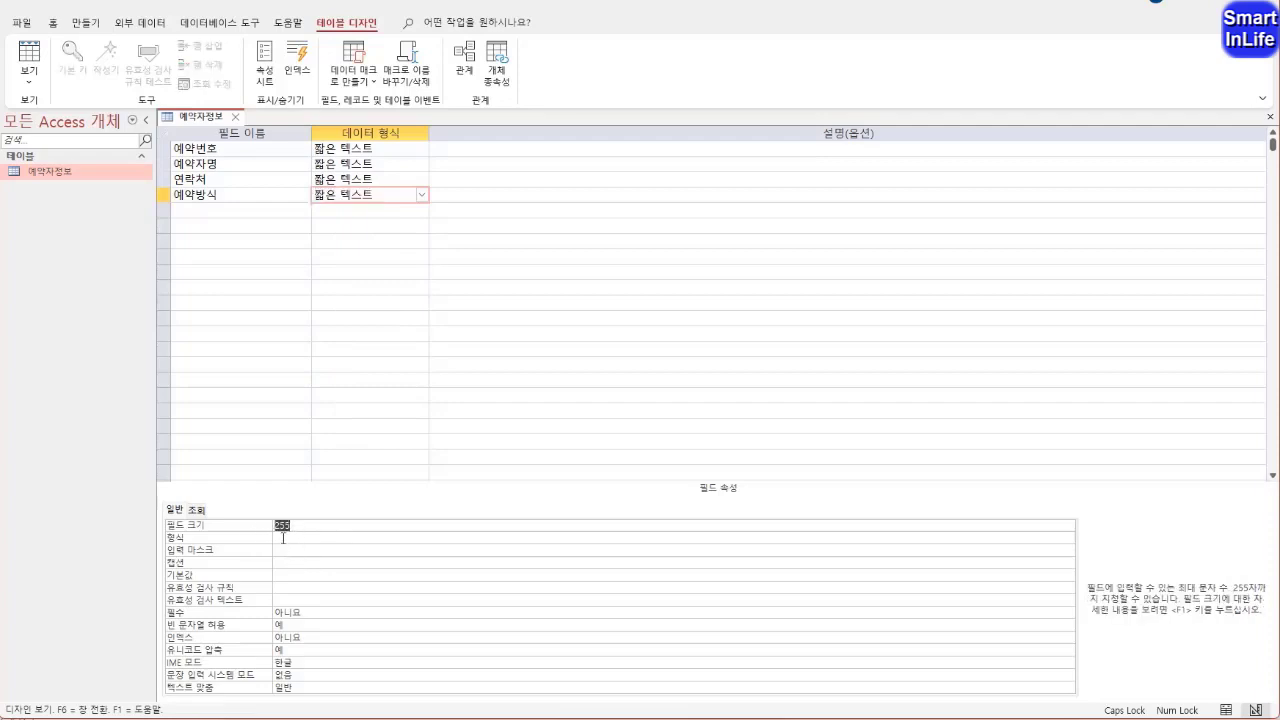
text(2)
Set the 예약방식 field's validation rule to In ("일반","조인")
click(200, 597)
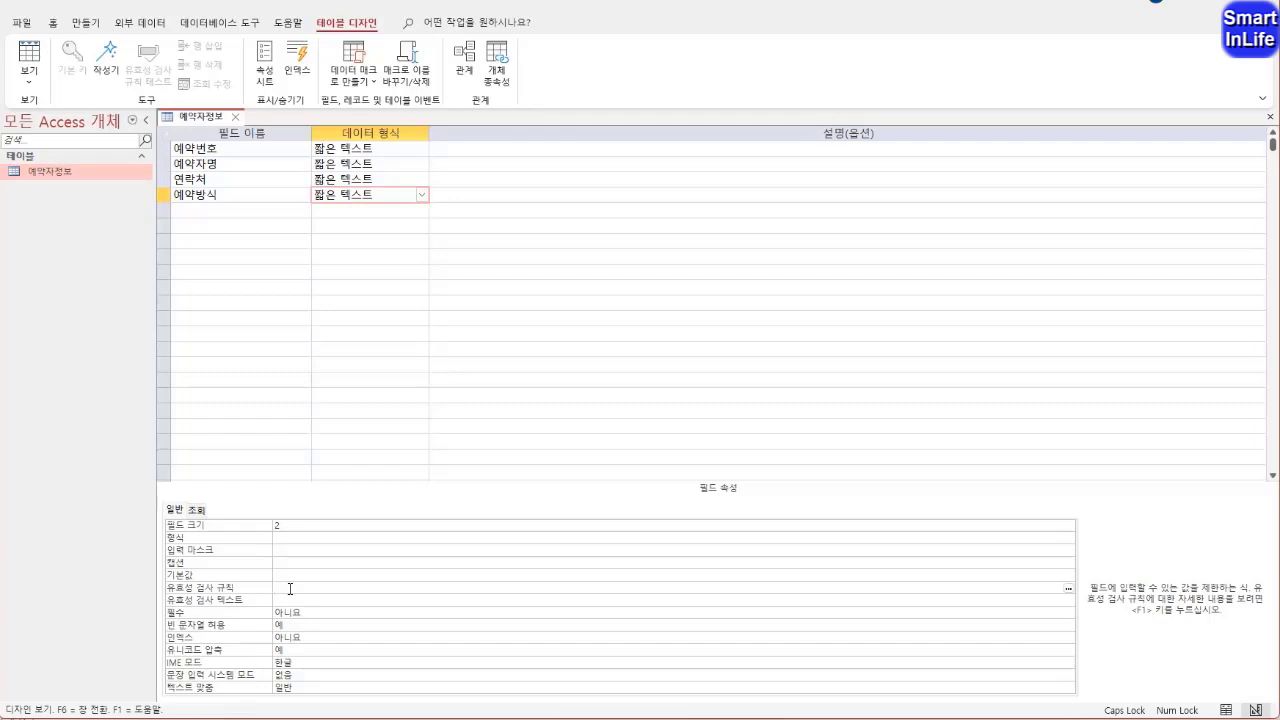
text(IN("일반","조회)
key(Return)
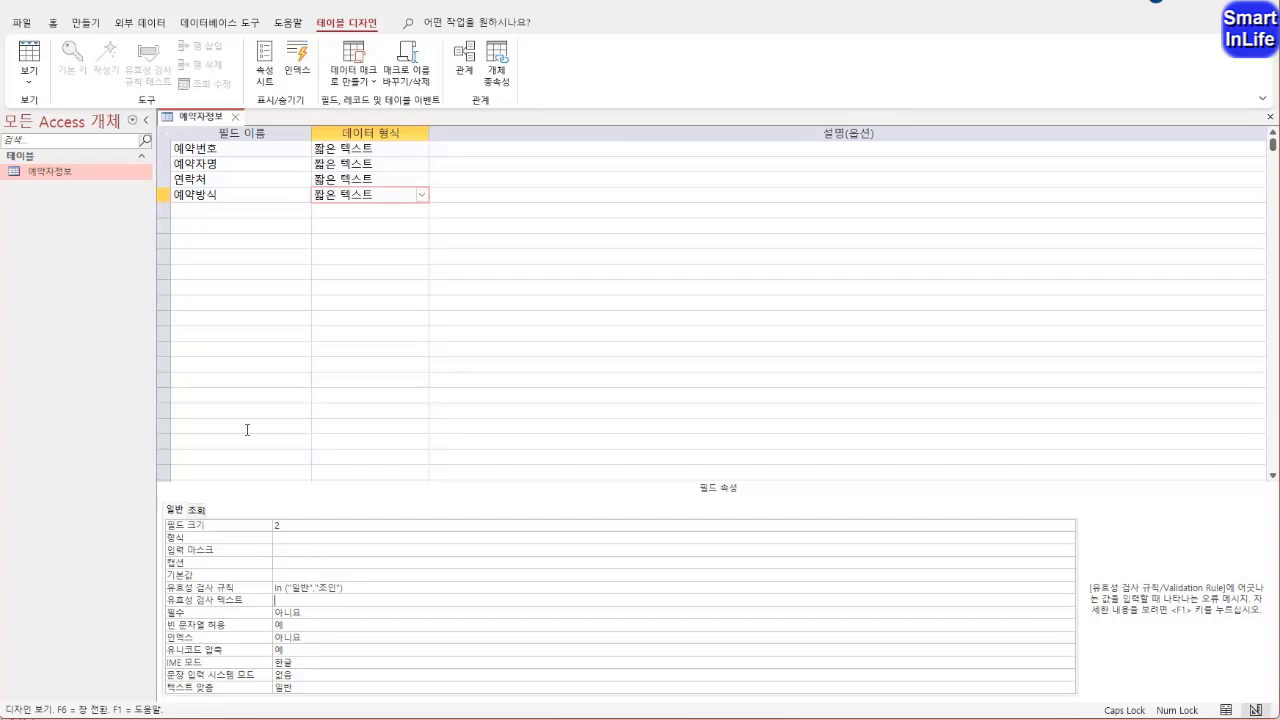
Add a fifth field named 계약금 with the 숫자 data type
click(205, 211)
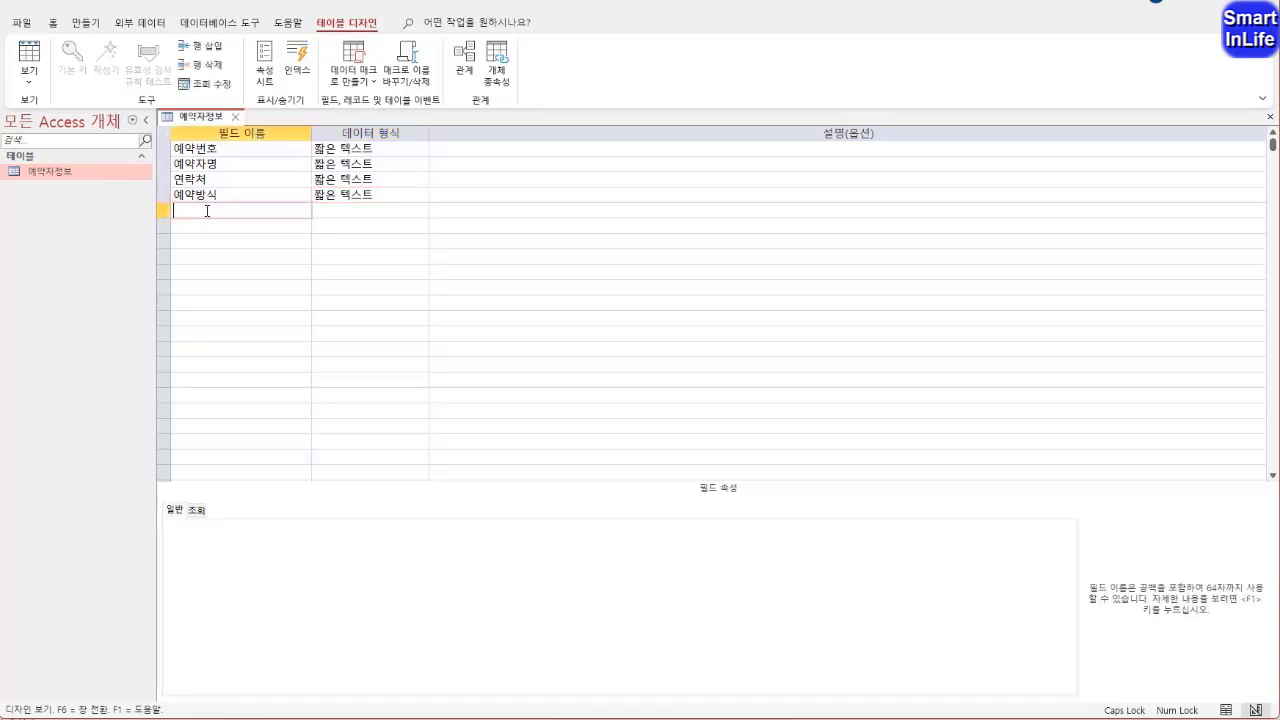
text(ㄱ약ㄱㅡㅁ)
click(384, 212)
click(422, 210)
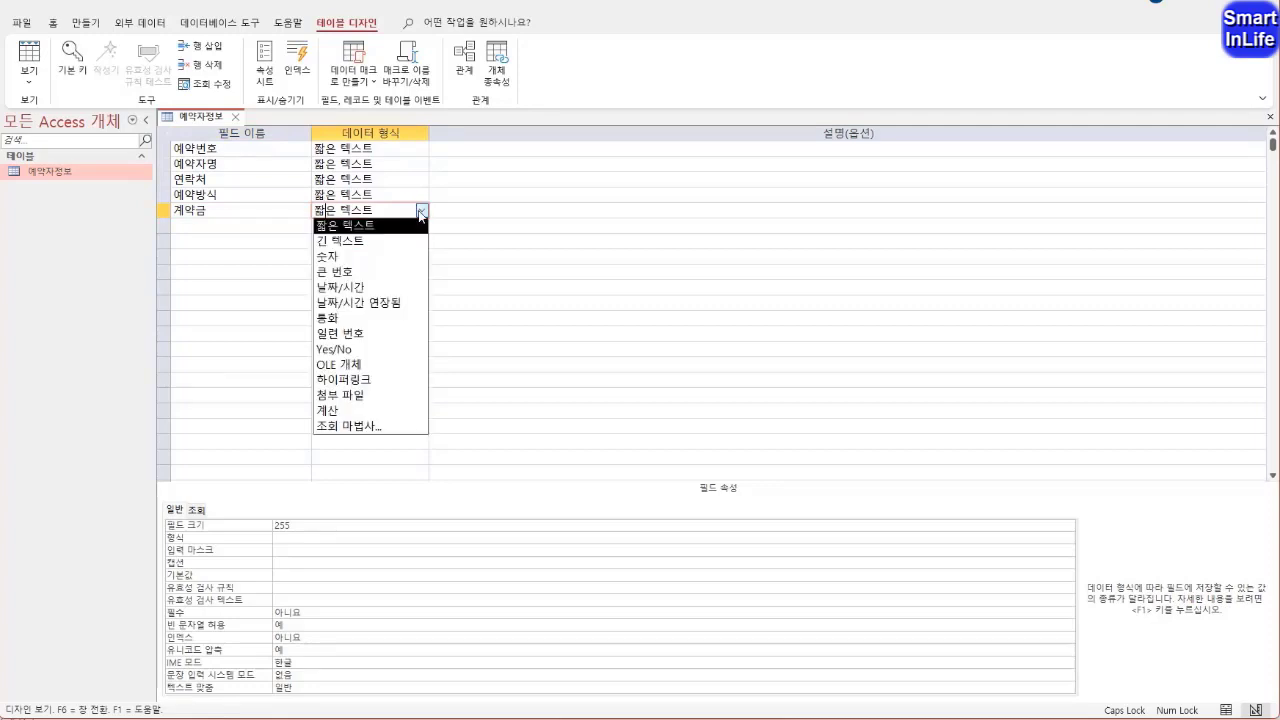
click(390, 257)
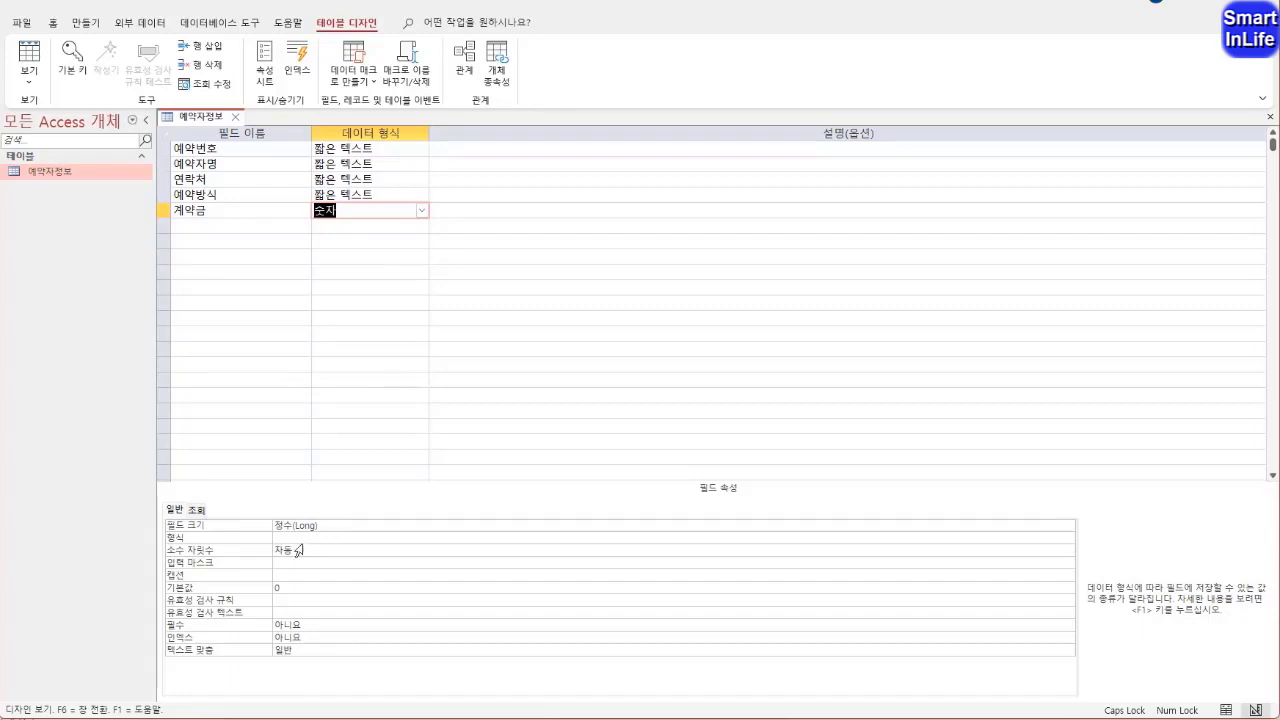
Set the 계약금 field's format to 통화 (currency)
click(450, 538)
click(286, 552)
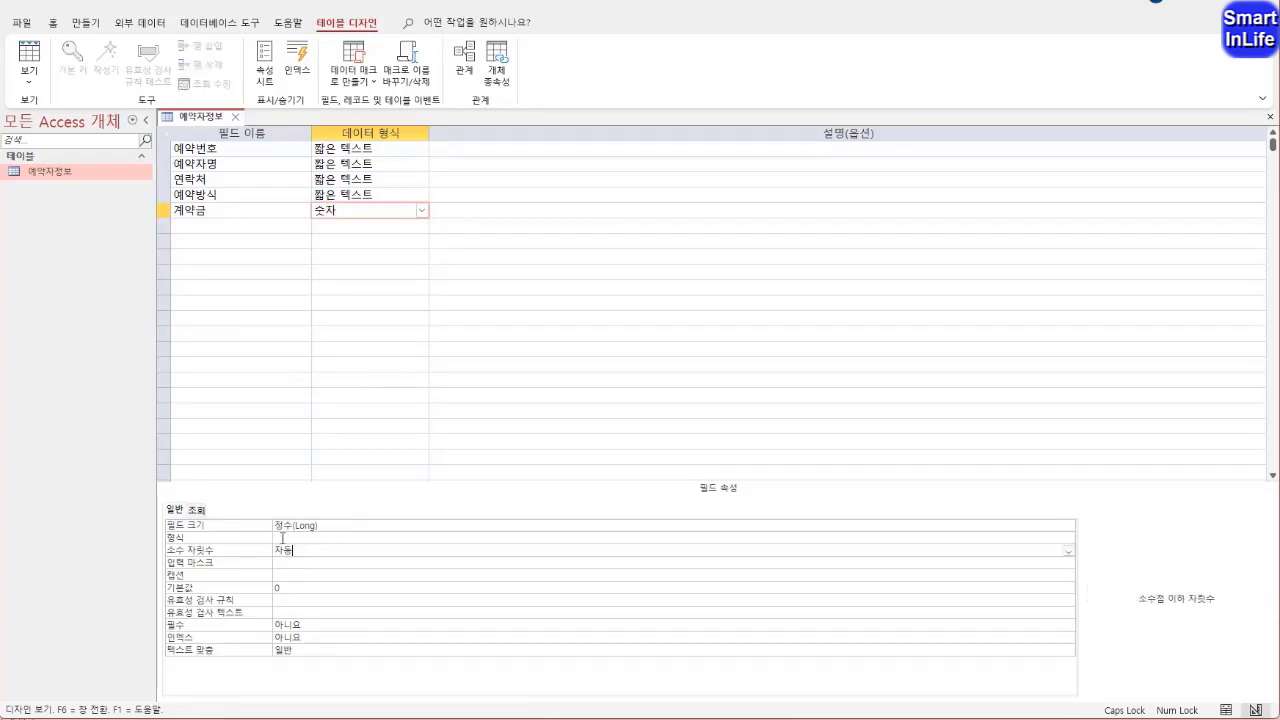
click(281, 538)
click(1068, 538)
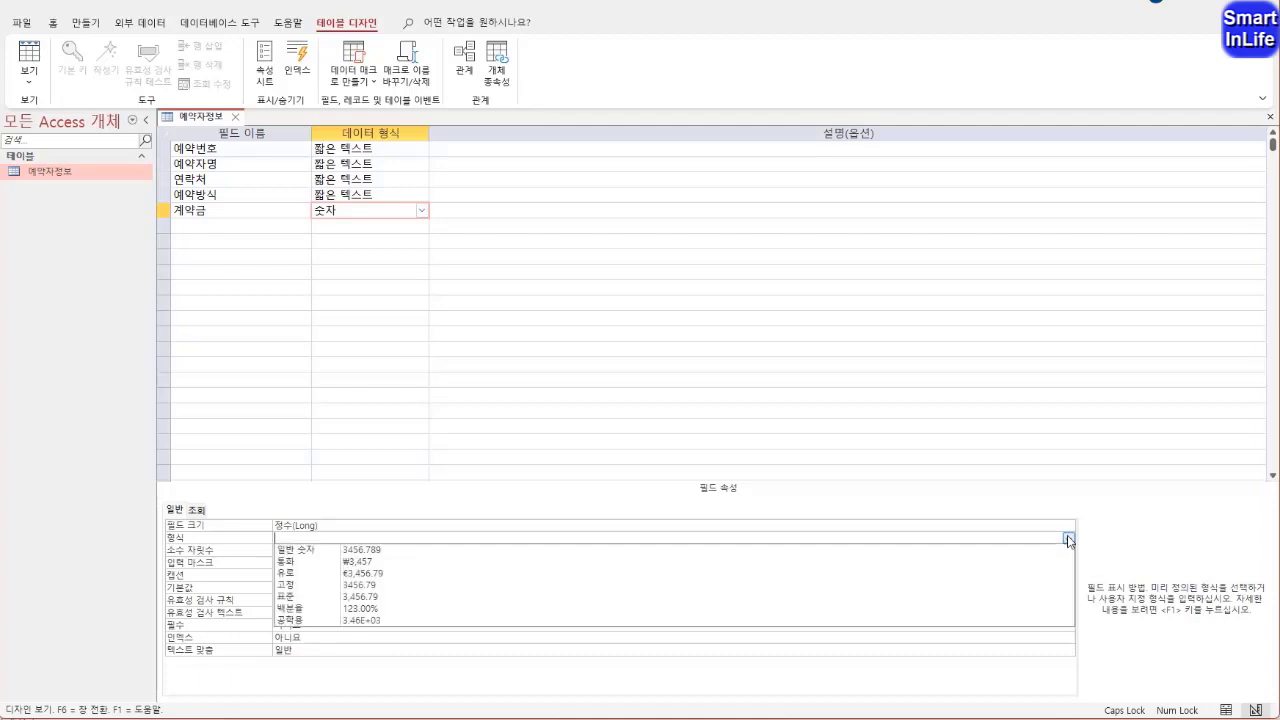
click(436, 567)
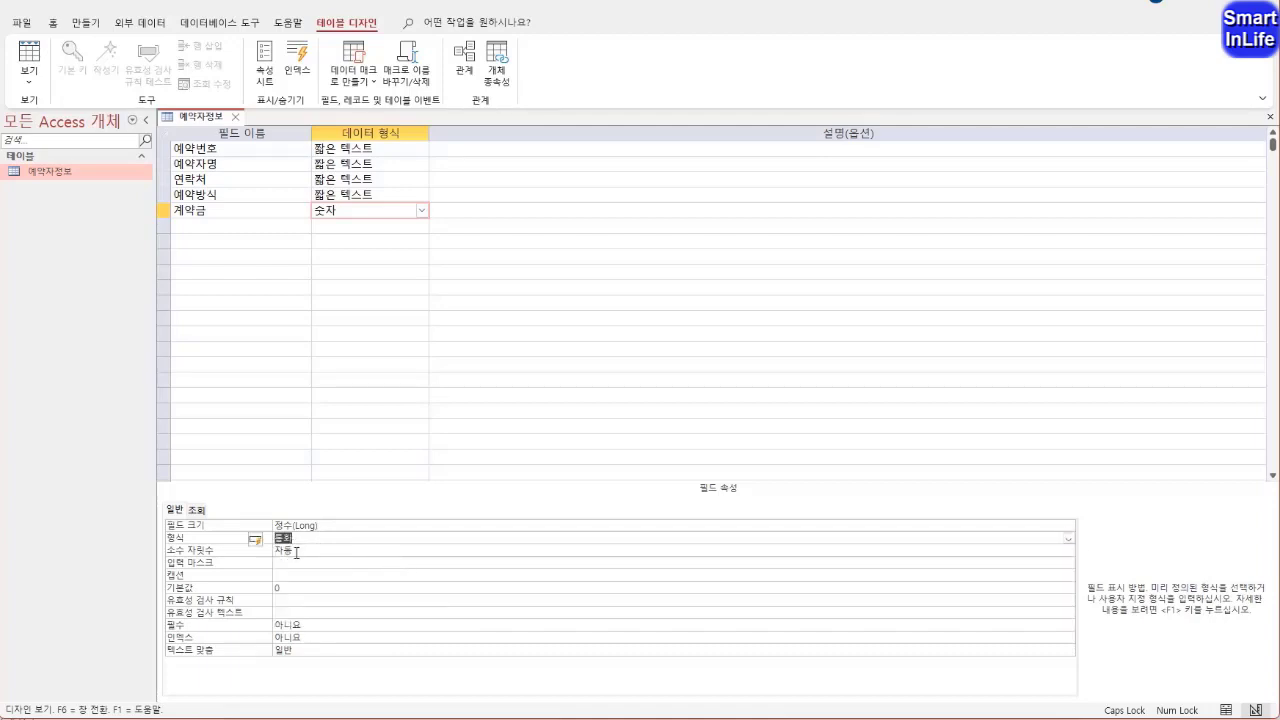
click(306, 549)
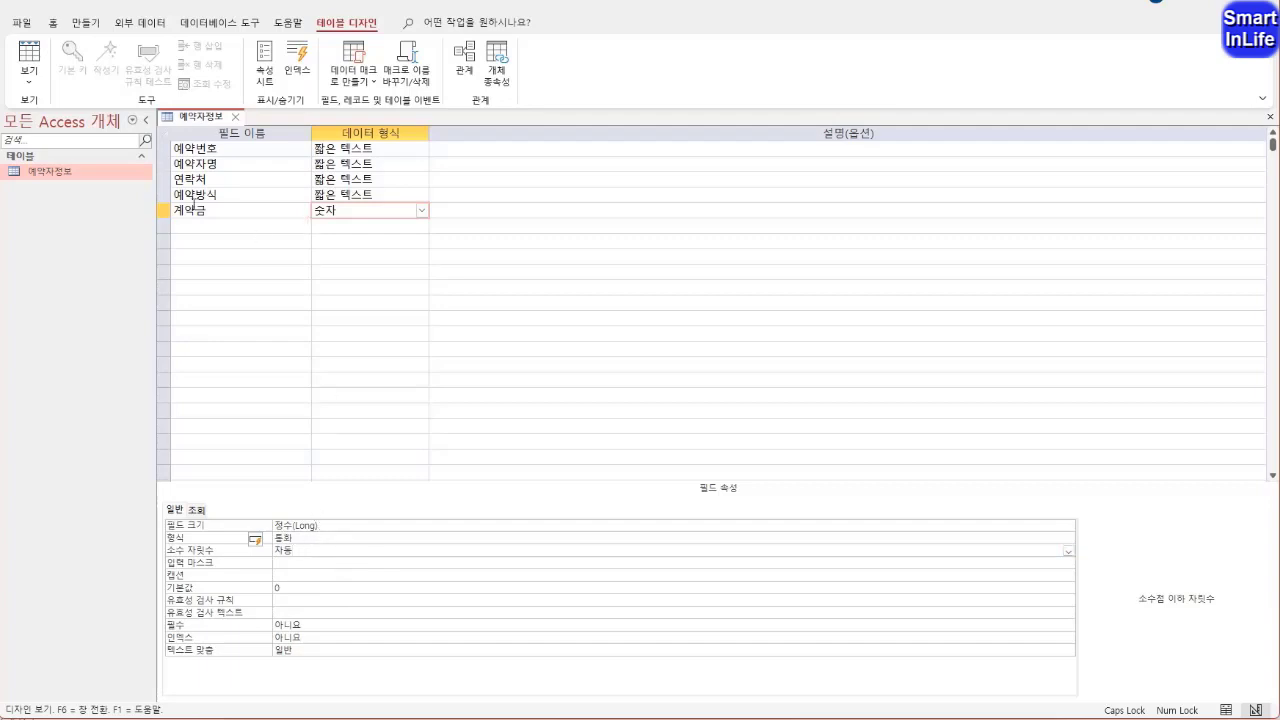
Save the 예약자정보 table design and switch the table to datasheet view
click(30, 78)
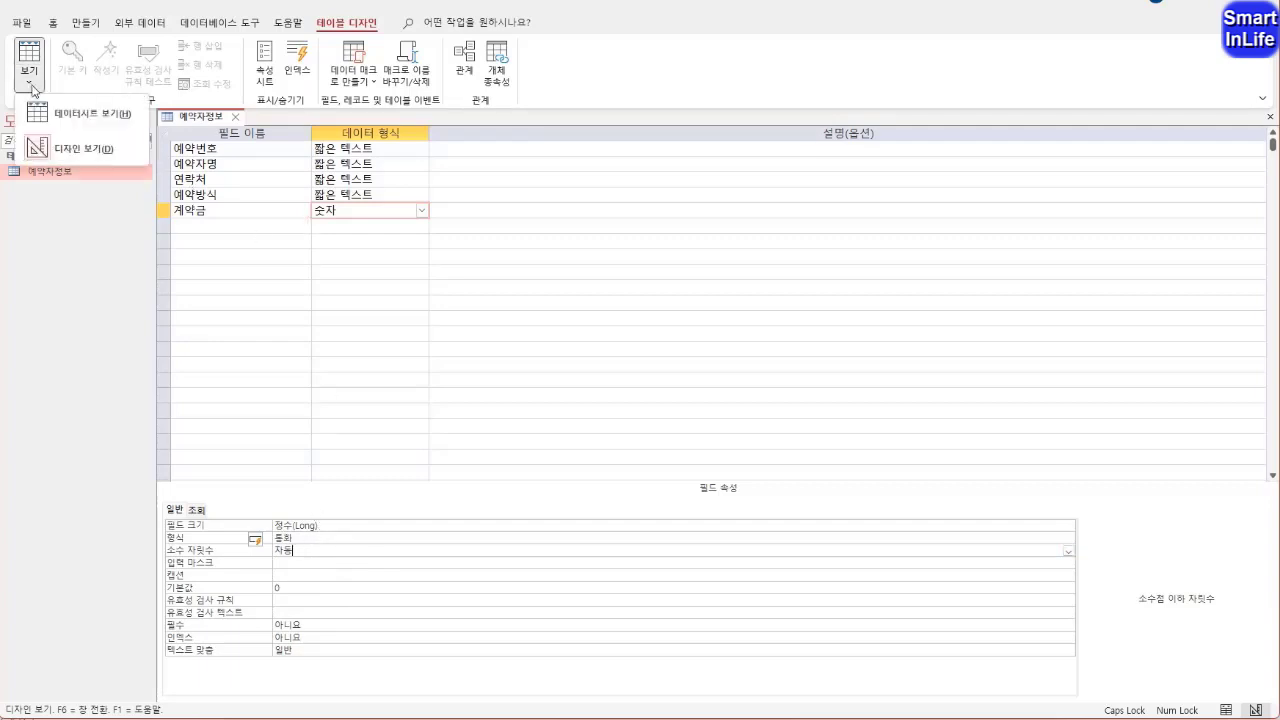
click(98, 119)
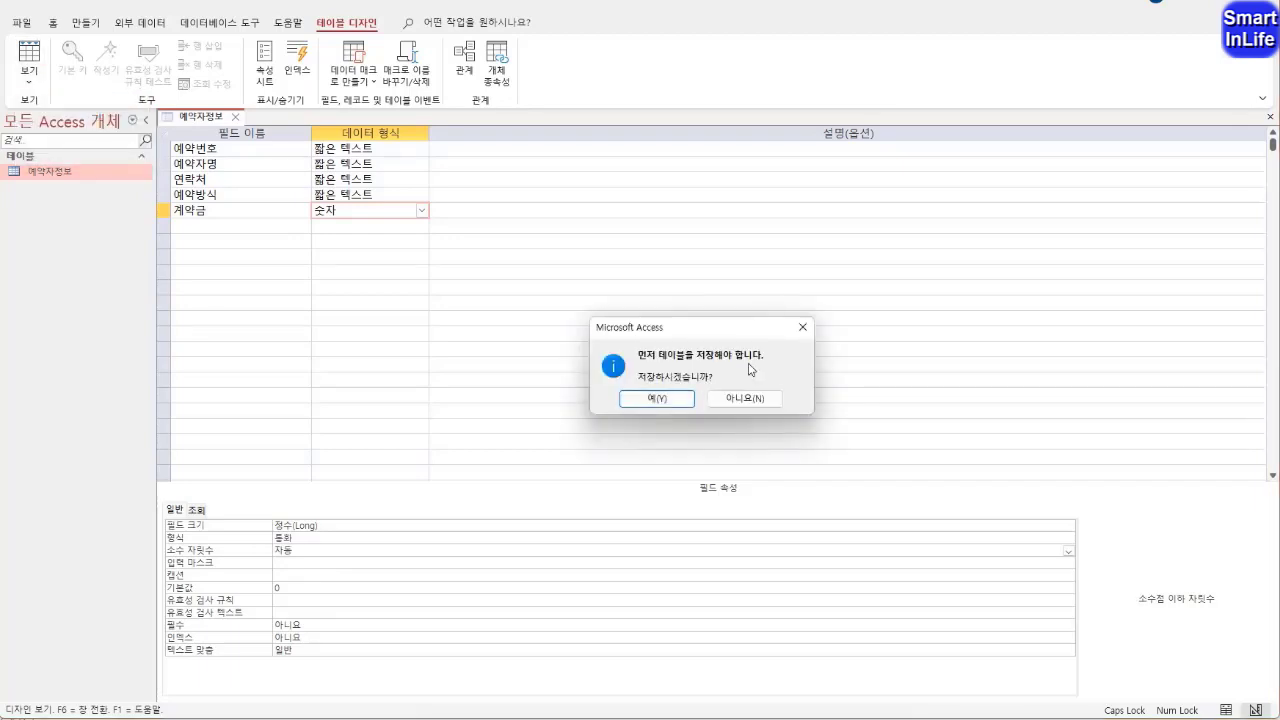
click(650, 398)
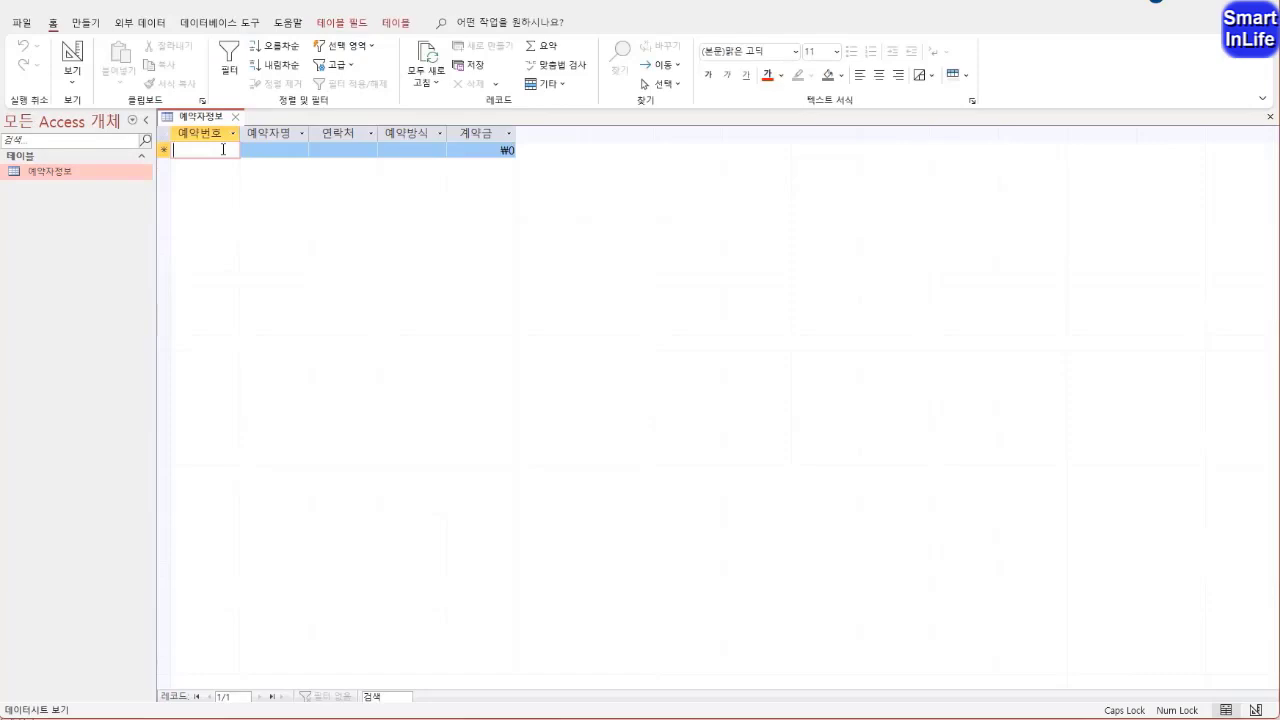
Enter the reservation number, the reserver's name and the contact phone number in the first record
text(104)
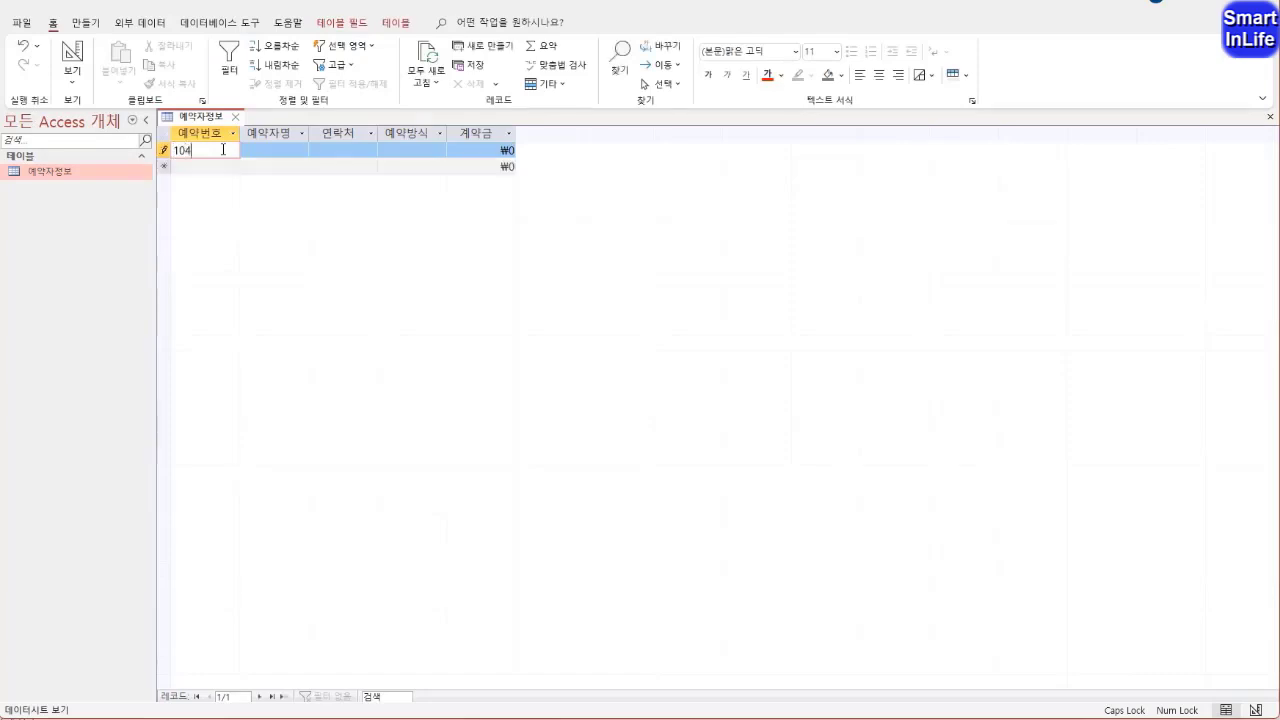
text(94)
key(Tab)
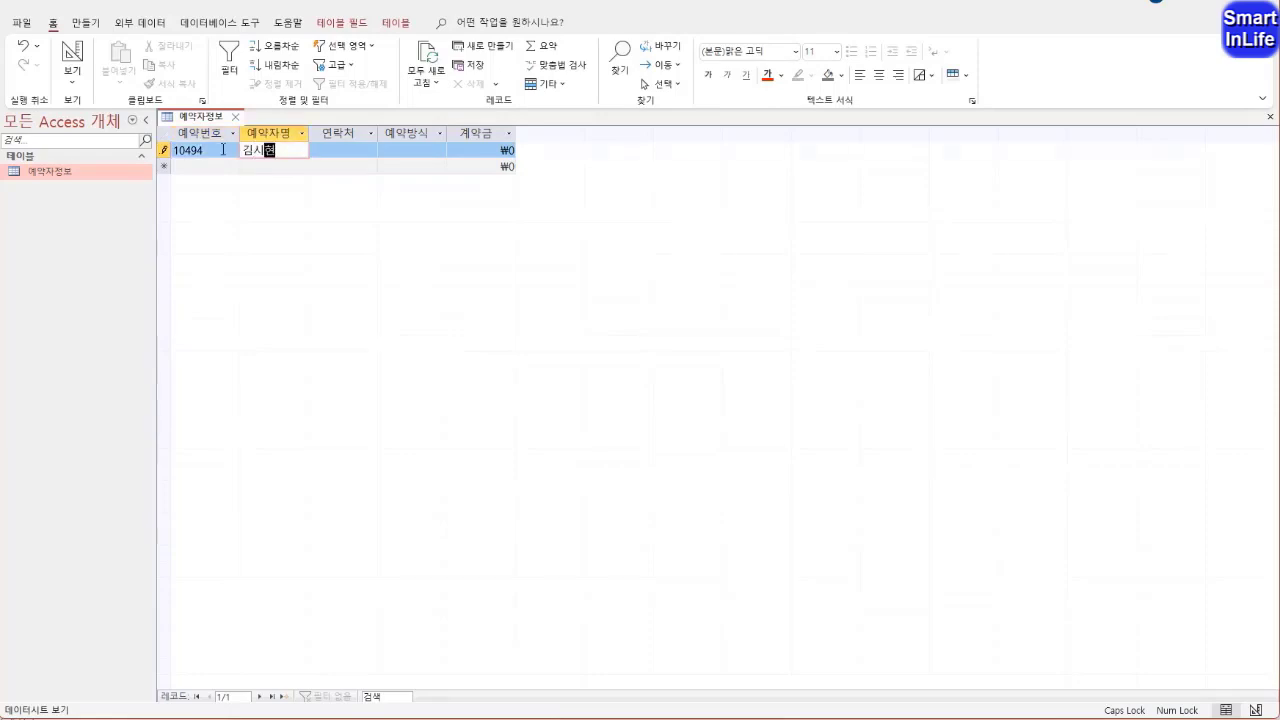
key(Tab)
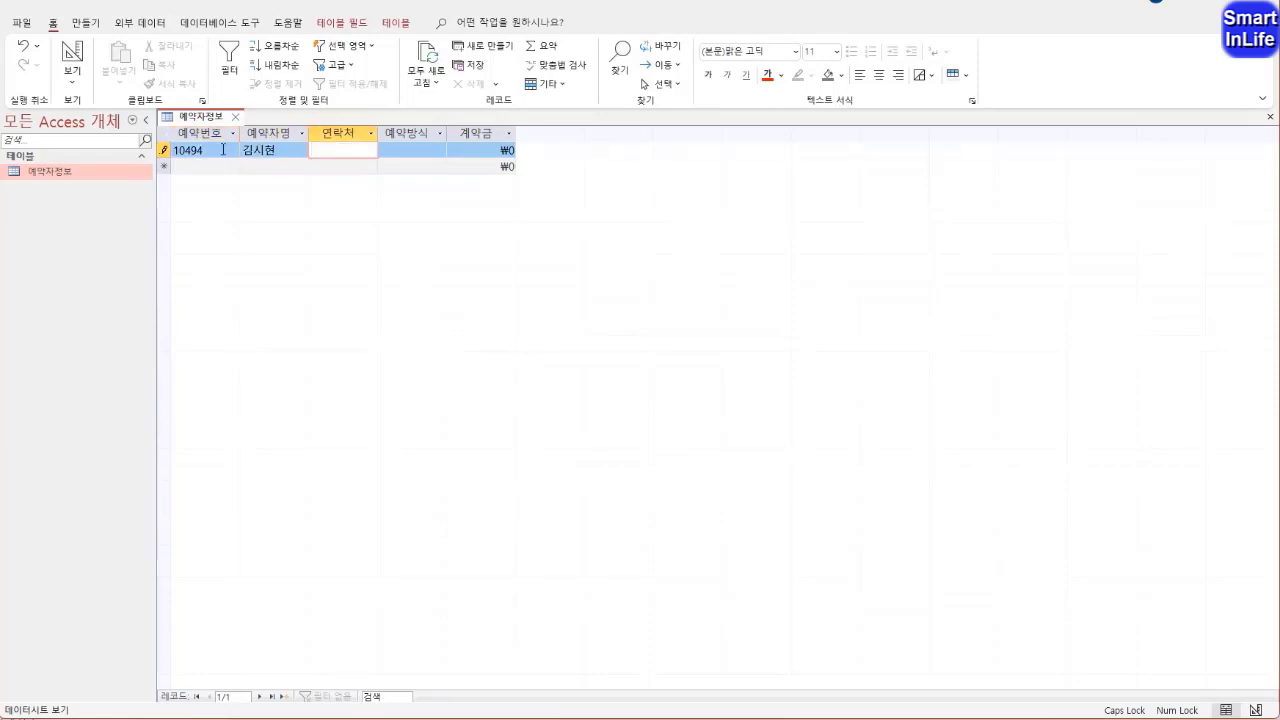
text(01011112222)
key(Tab)
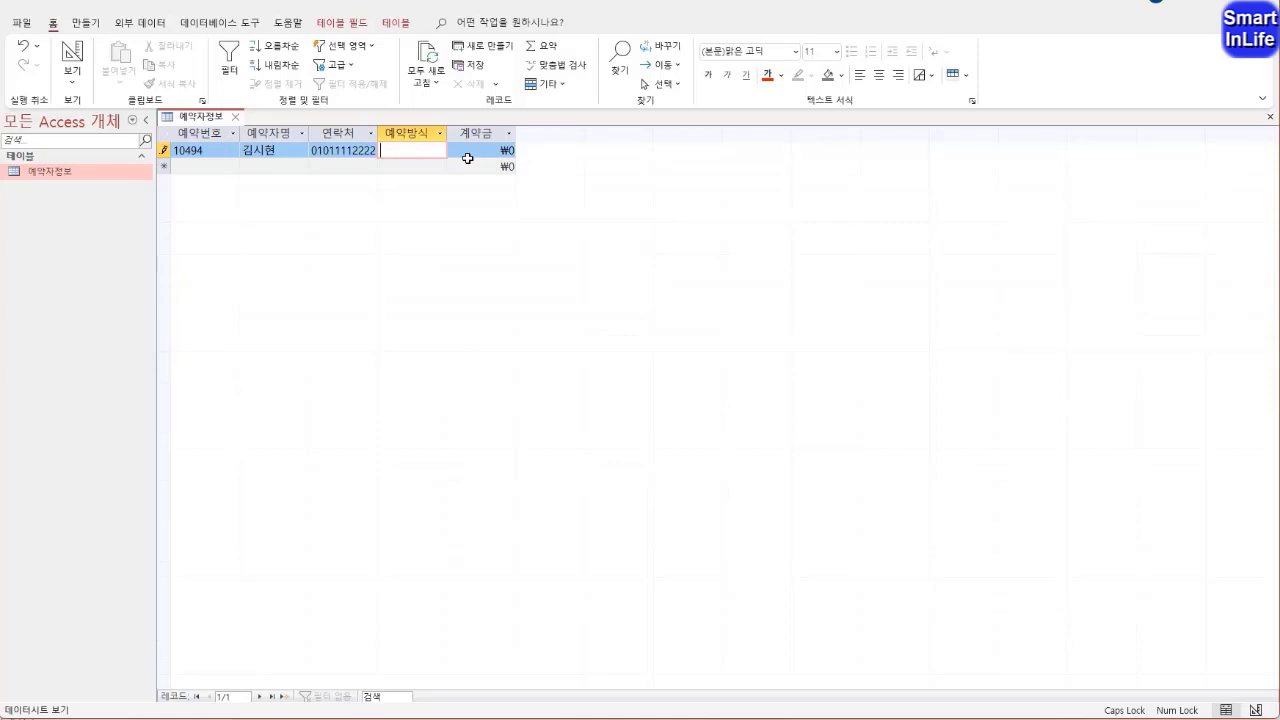
Complete the first record with 예약방식 일반 and 계약금 400000
text(일바)
key(Tab)
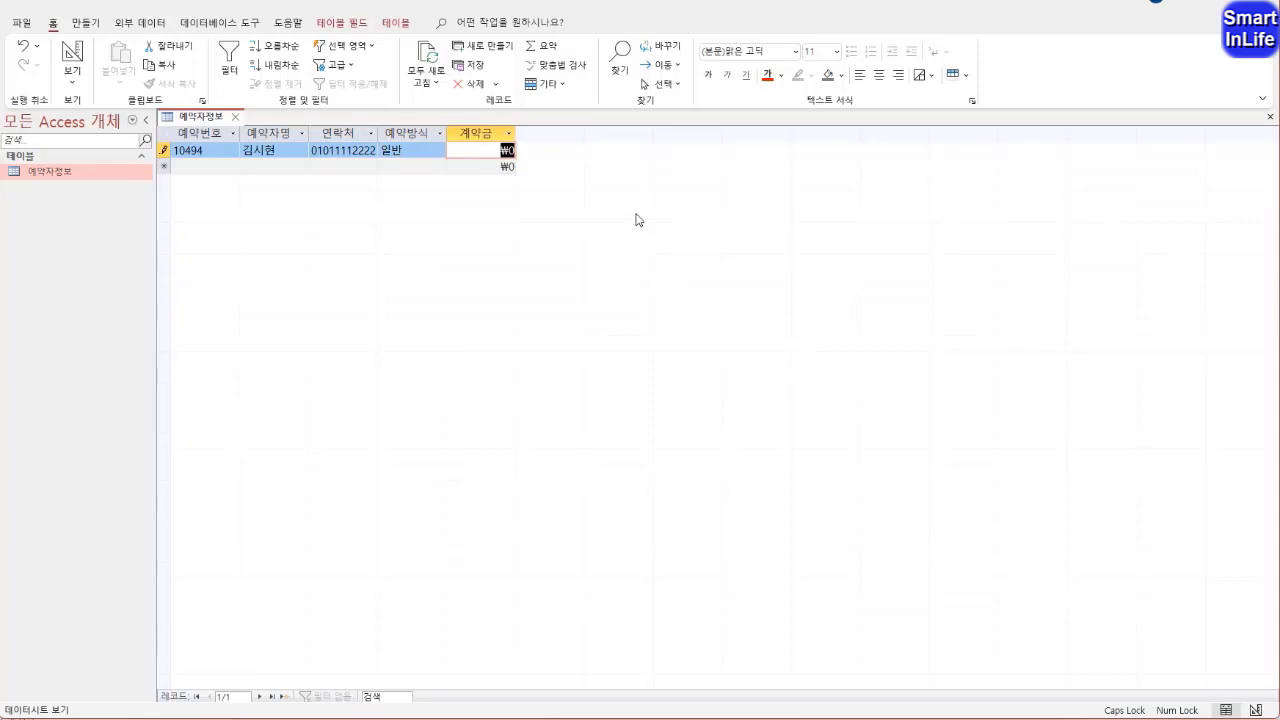
text(400000)
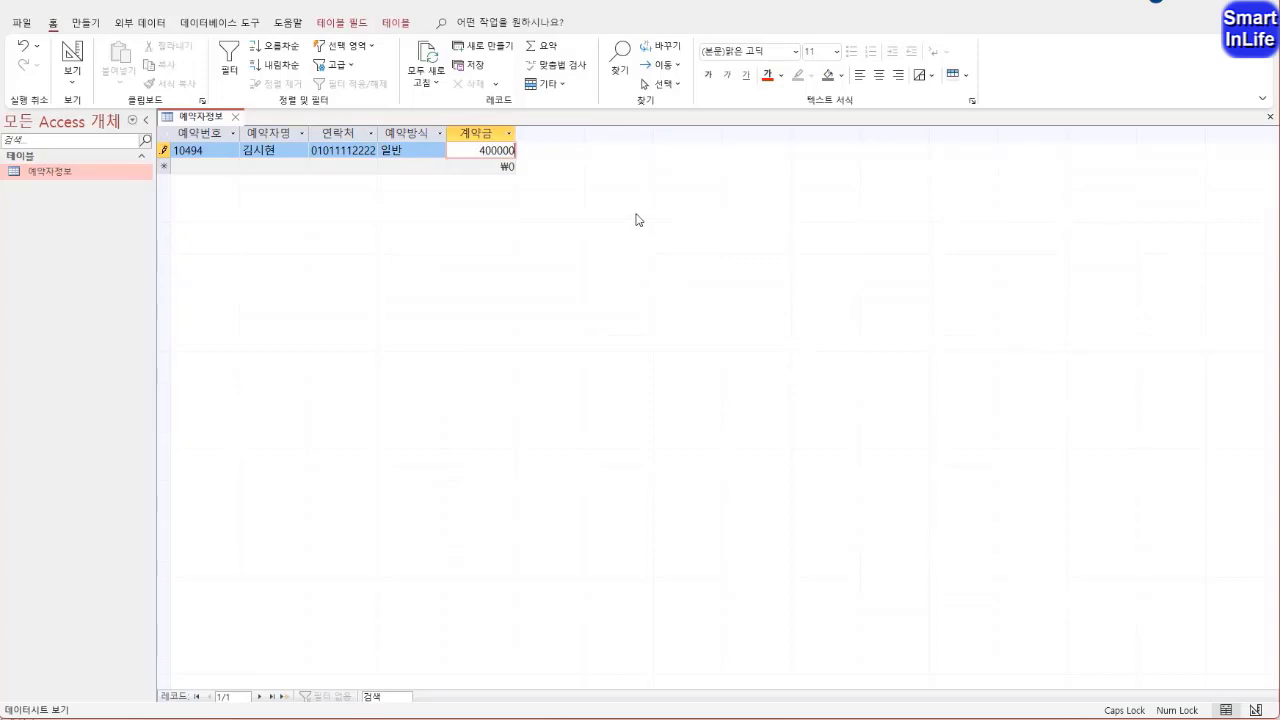
key(Tab)
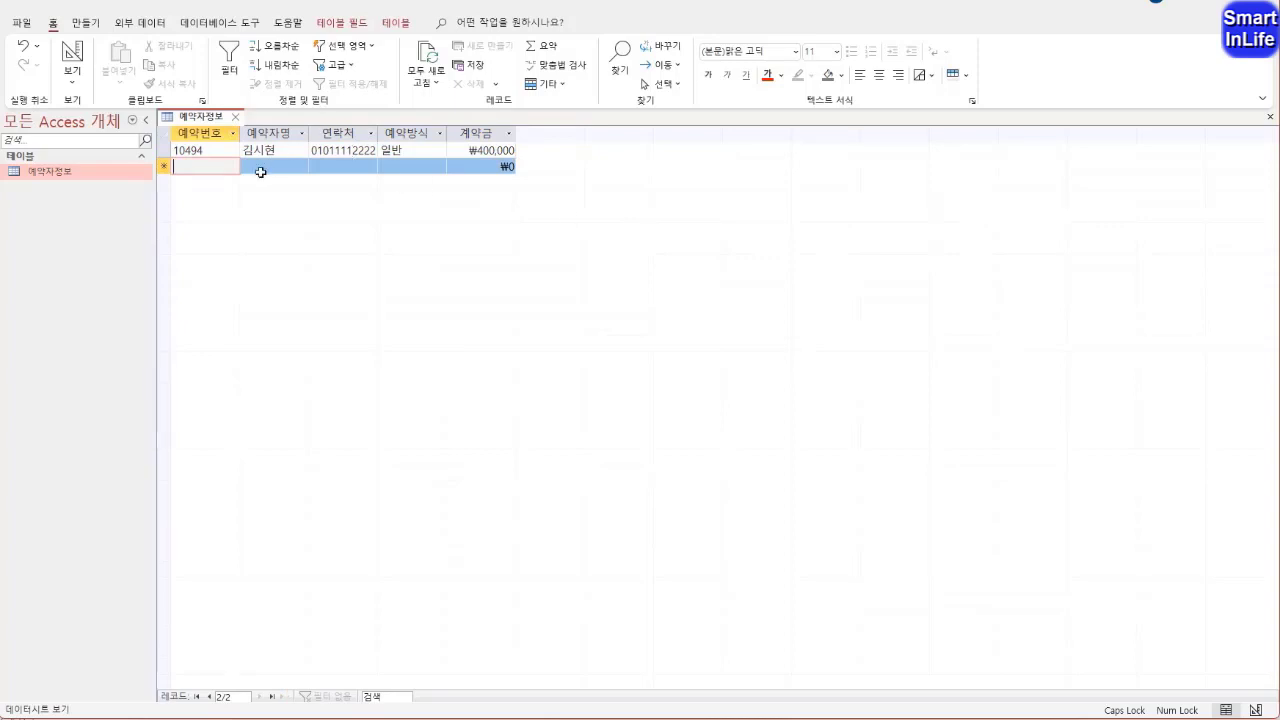
Enter the reservation number, the reserver's name and the contact phone number in the second record
text(11204)
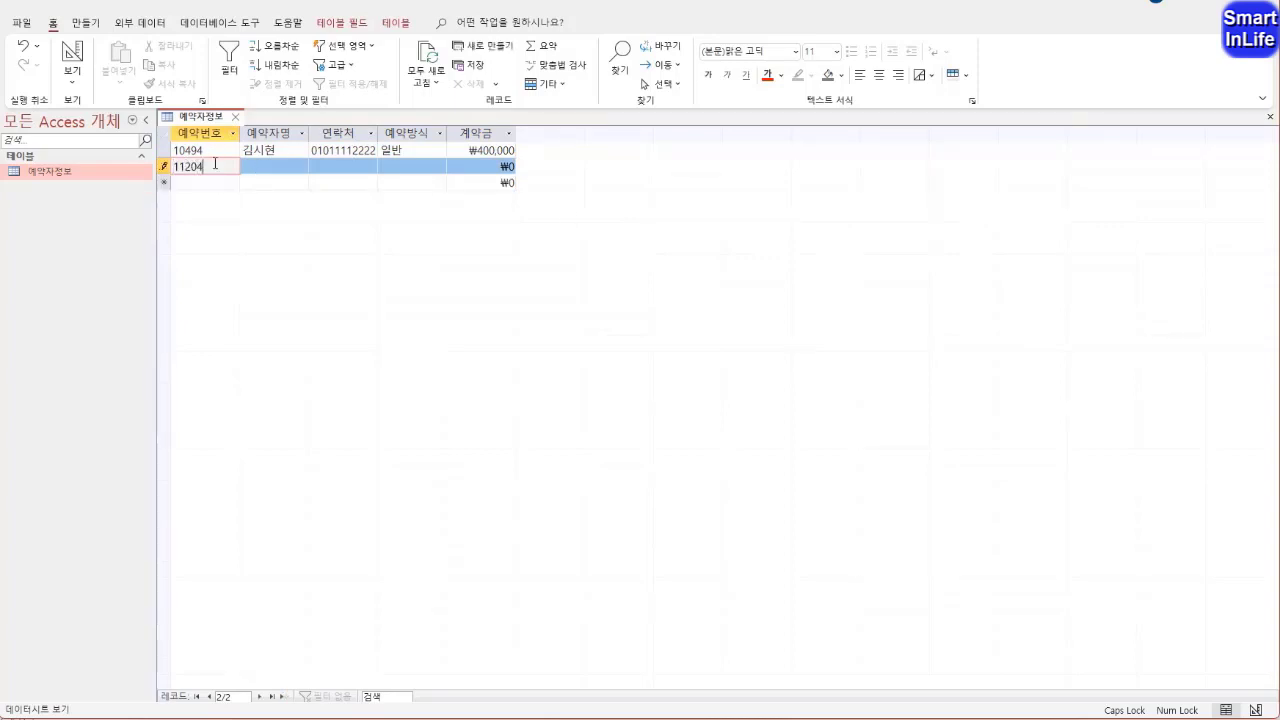
key(Tab)
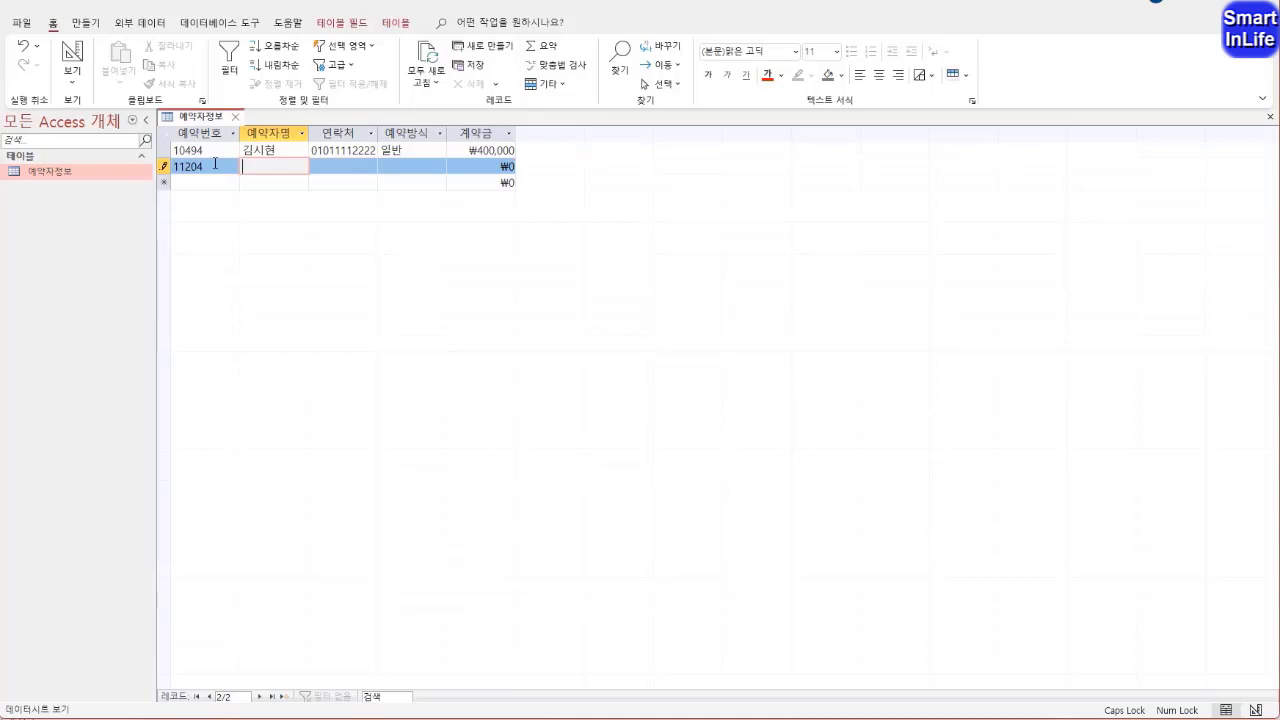
key(Tab)
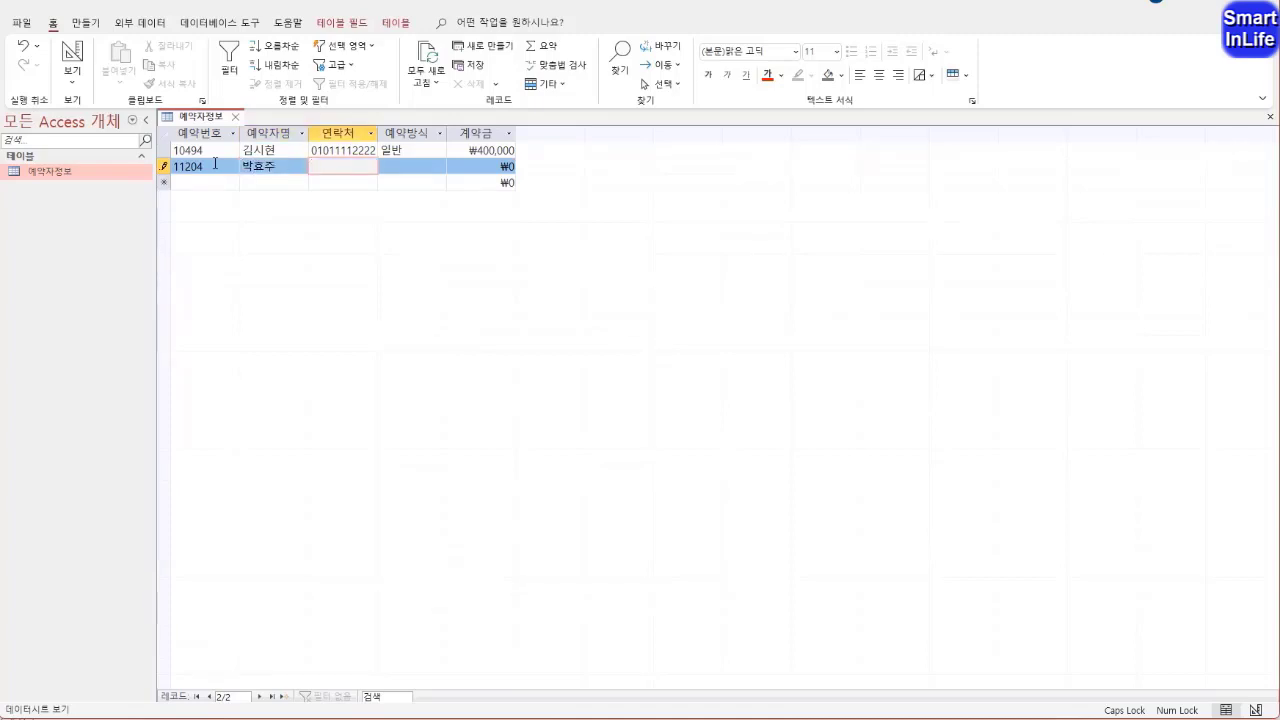
text(01011113333)
key(Tab)
Complete the second record with 예약방식 일반 and 계약금 400000
text(일반)
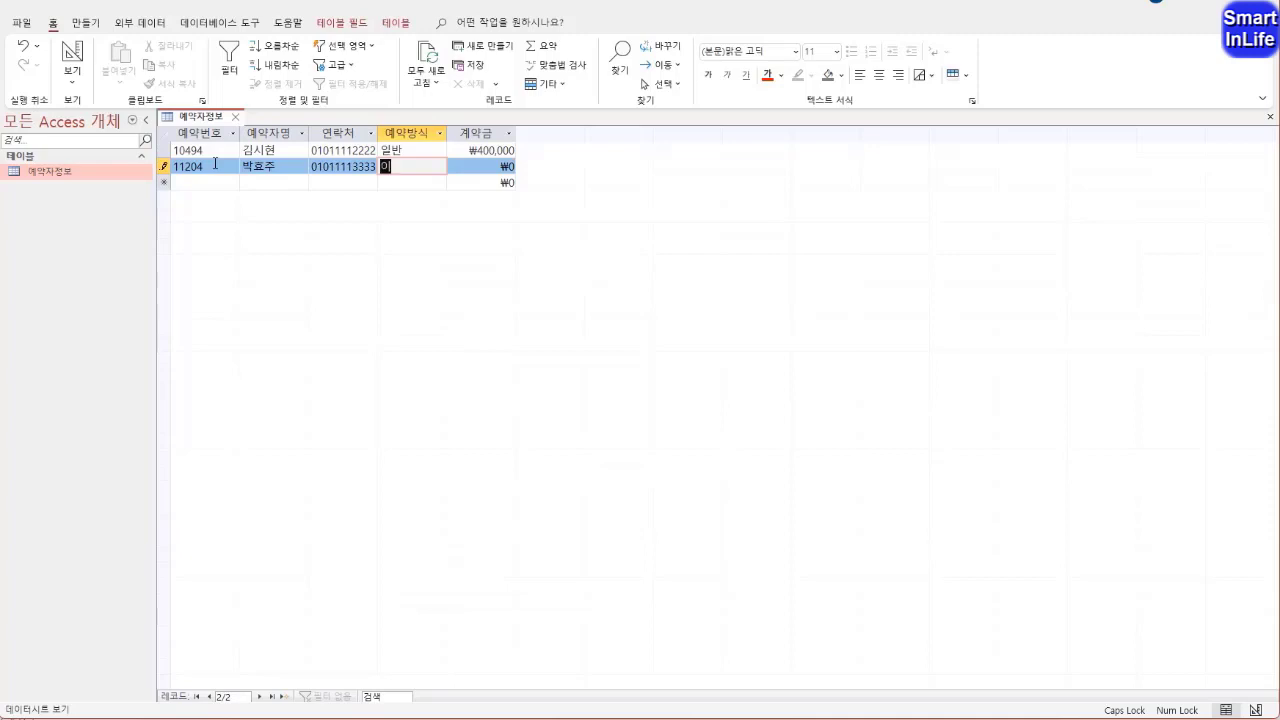
key(Tab)
text(400)
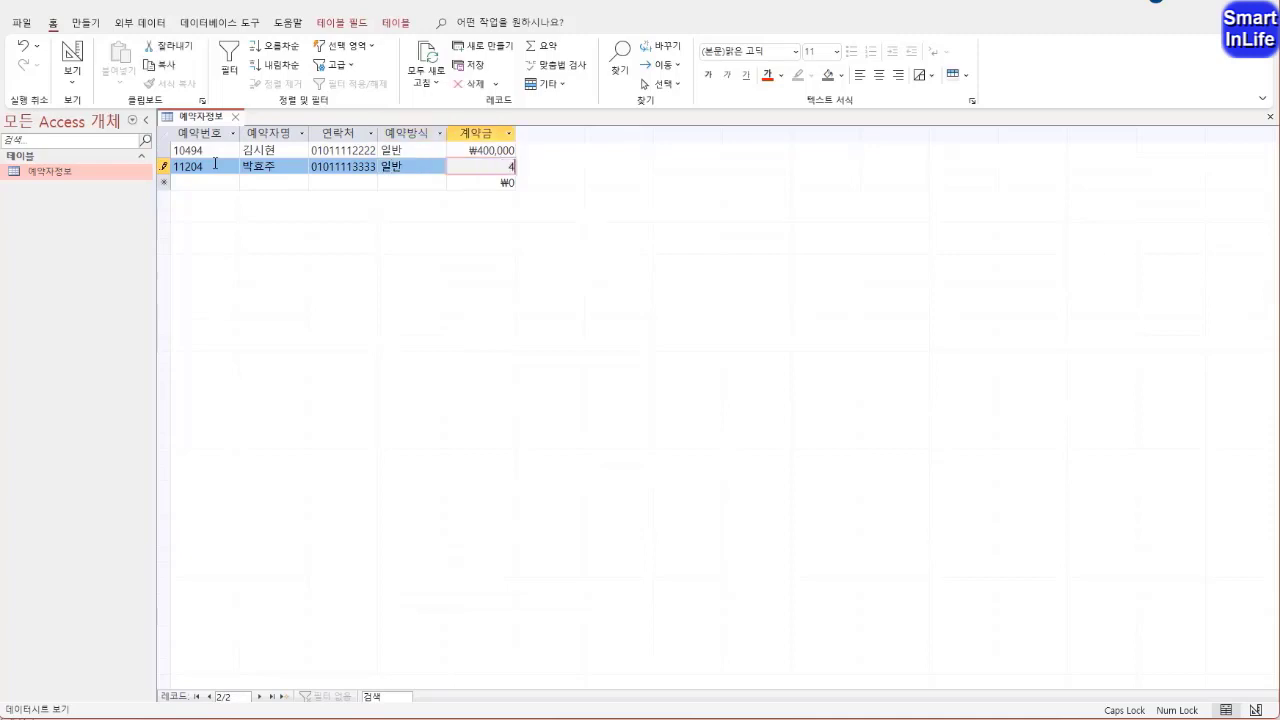
key(Down)
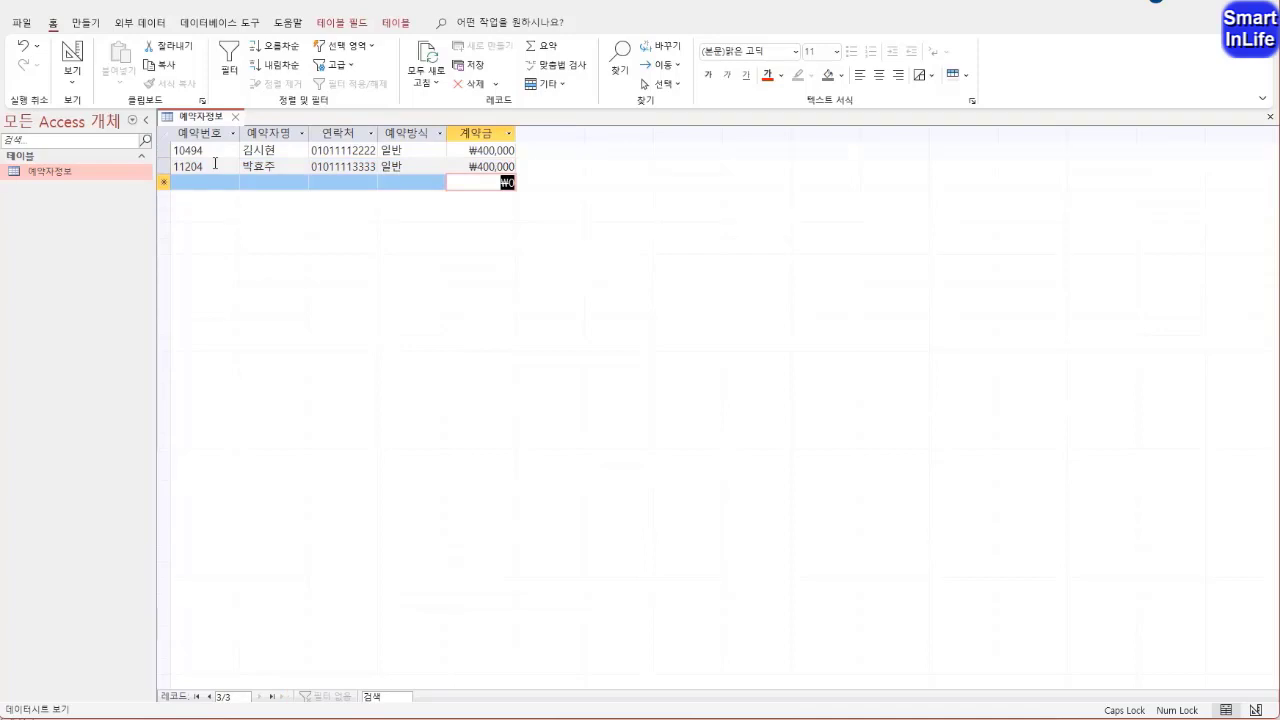
Fill in the 예약번호 column with the reservation numbers for the third to tenth records
key(Left)
key(Left)
key(Left)
key(Left)
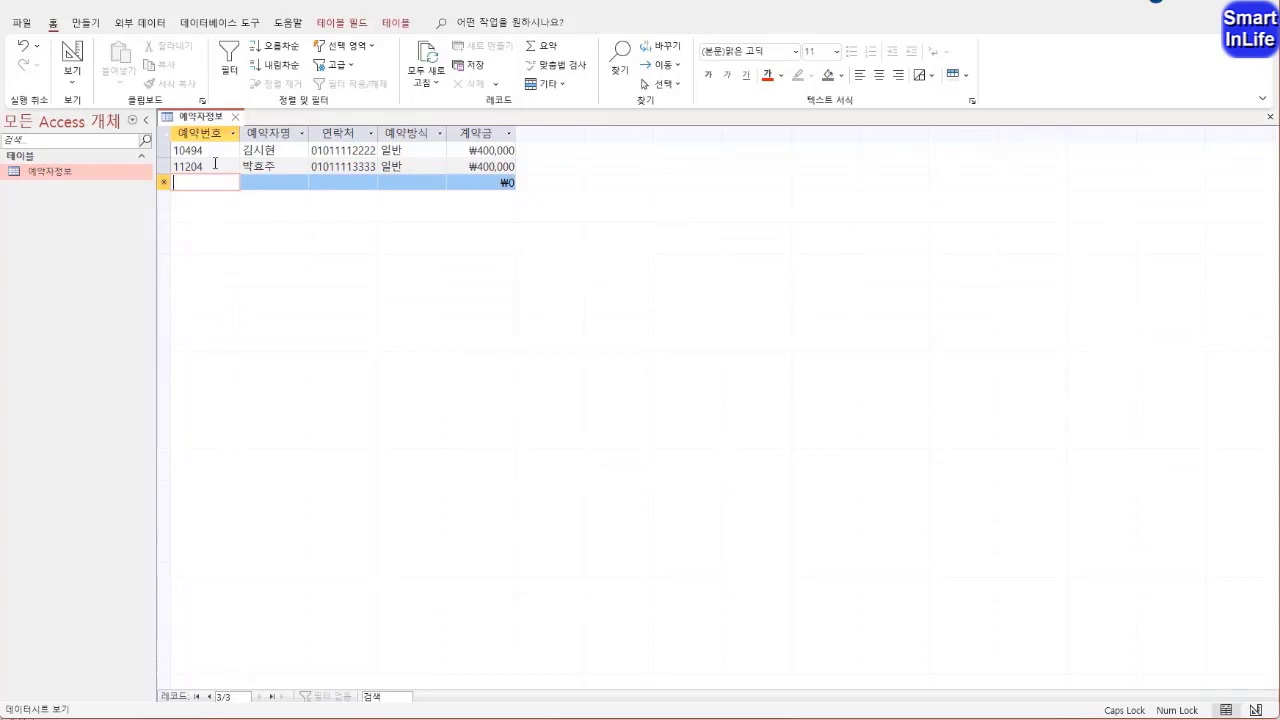
text(22062)
key(Down)
text(12)
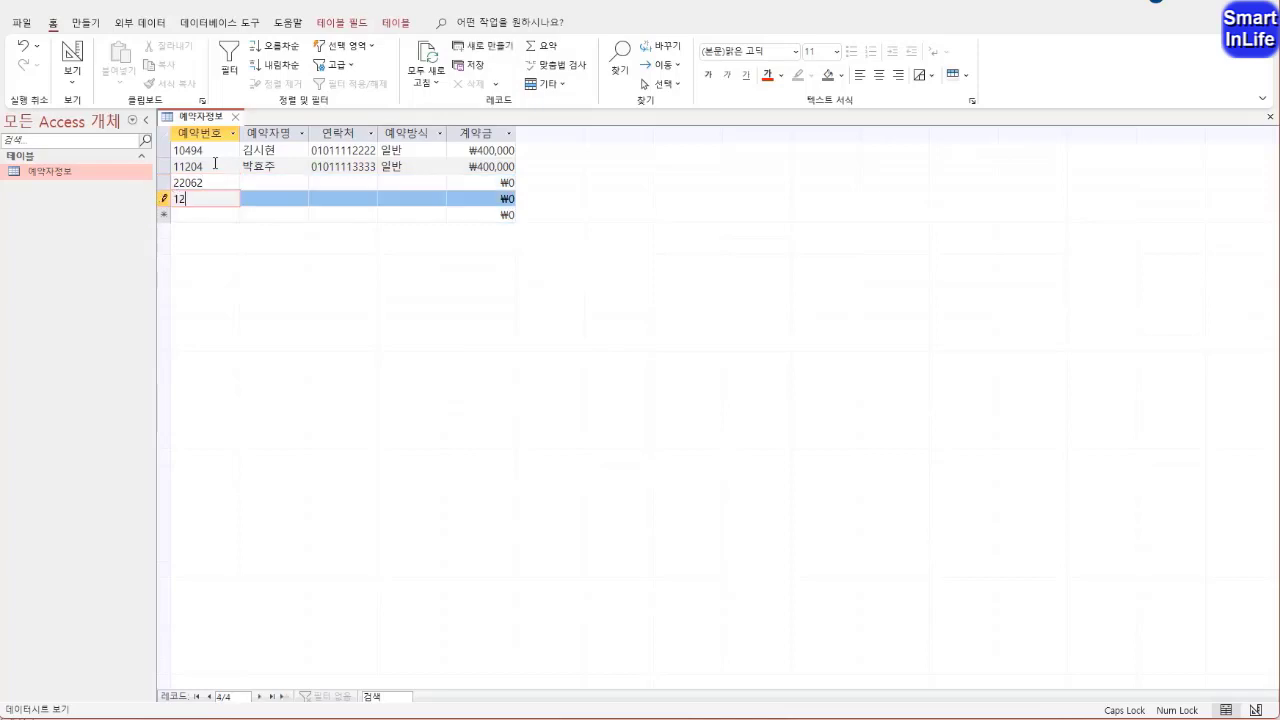
text(031)
key(Down)
text(22164)
key(Down)
text(22)
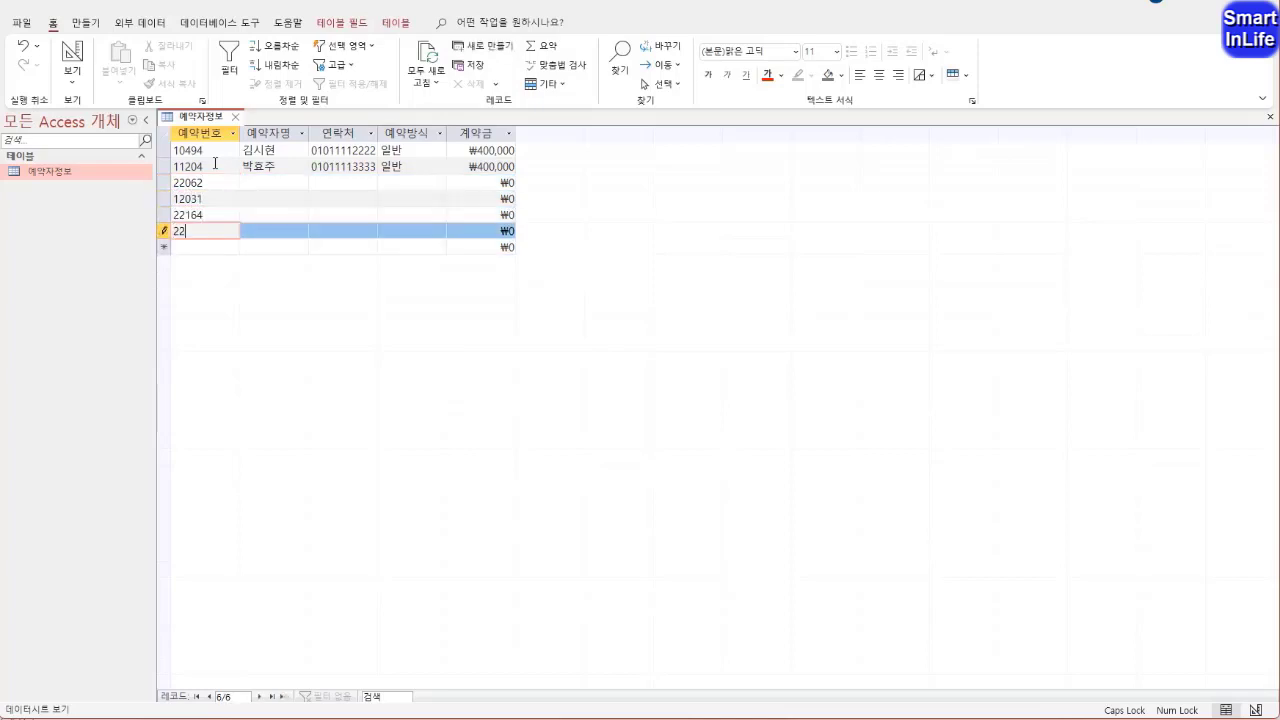
text(303)
key(Down)
text(12304)
key(Down)
text(2239)
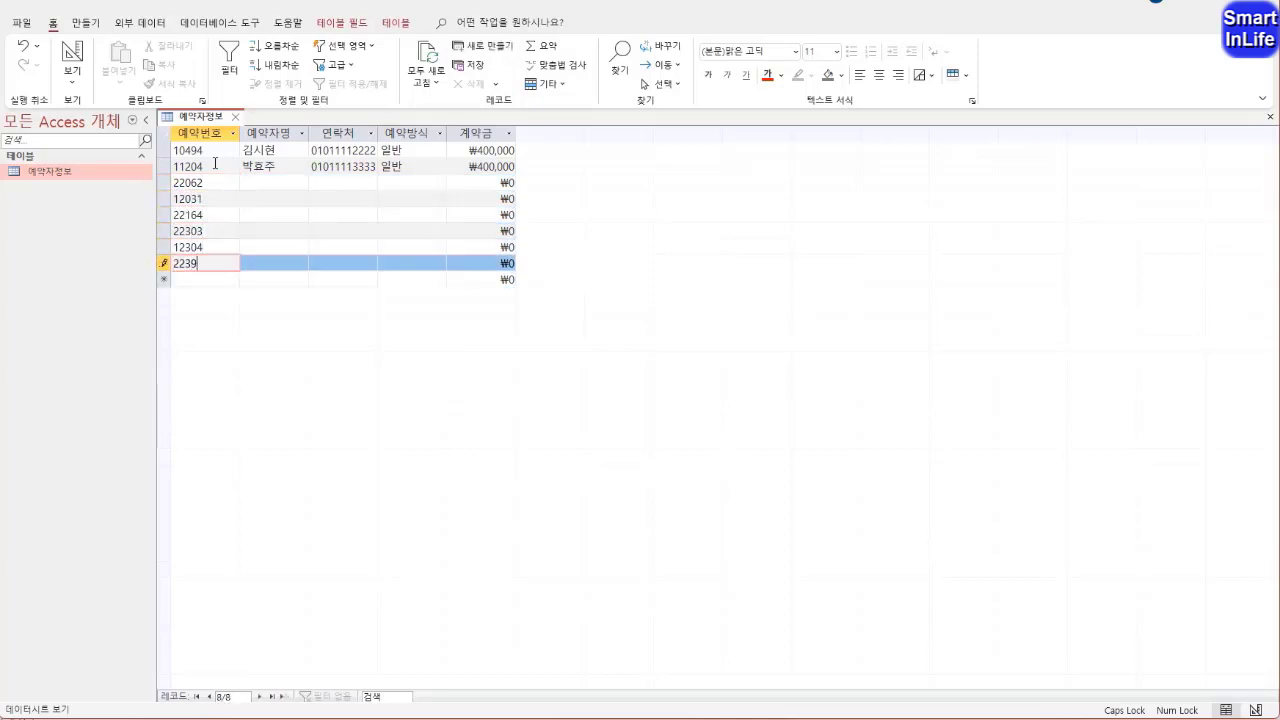
text(2)
key(Down)
text(22424)
key(Down)
text(22472)
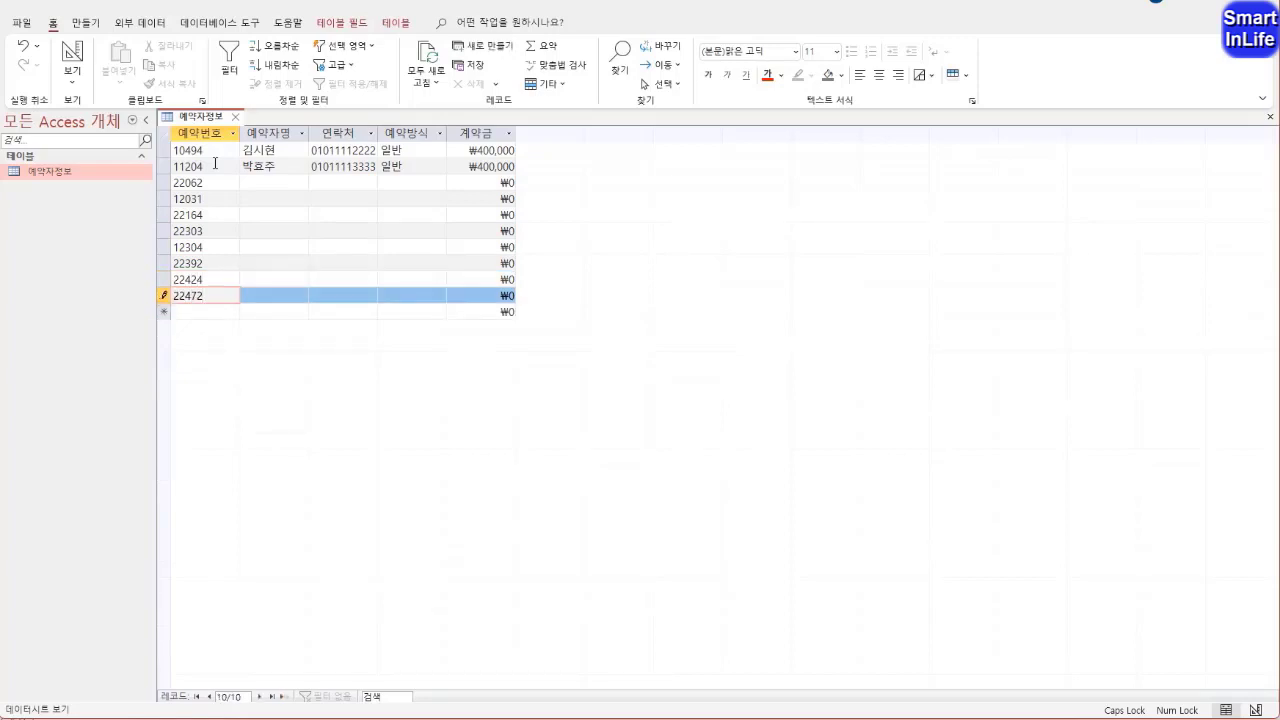
Fill in the 예약자명 column with the reservers' names for the third to tenth records
key(Up)
key(Up)
key(Up)
key(Up)
key(Up)
key(Up)
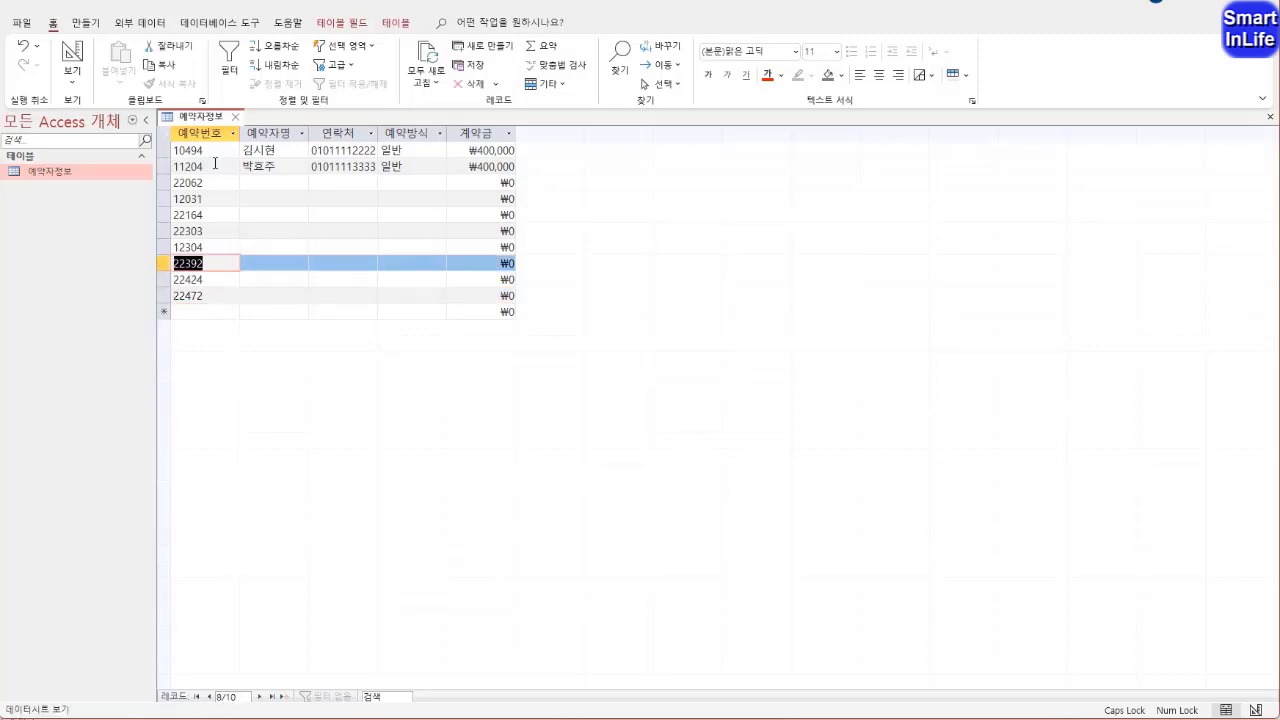
key(Tab)
key(shift+Tab)
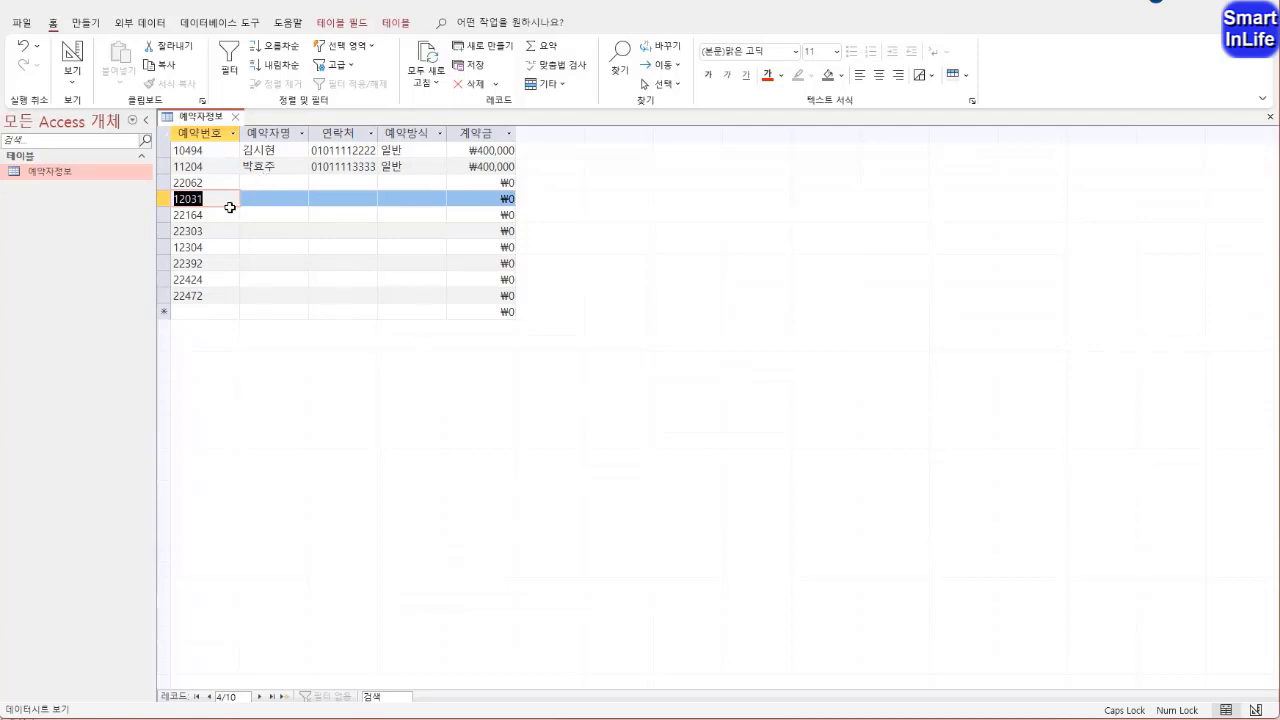
click(263, 182)
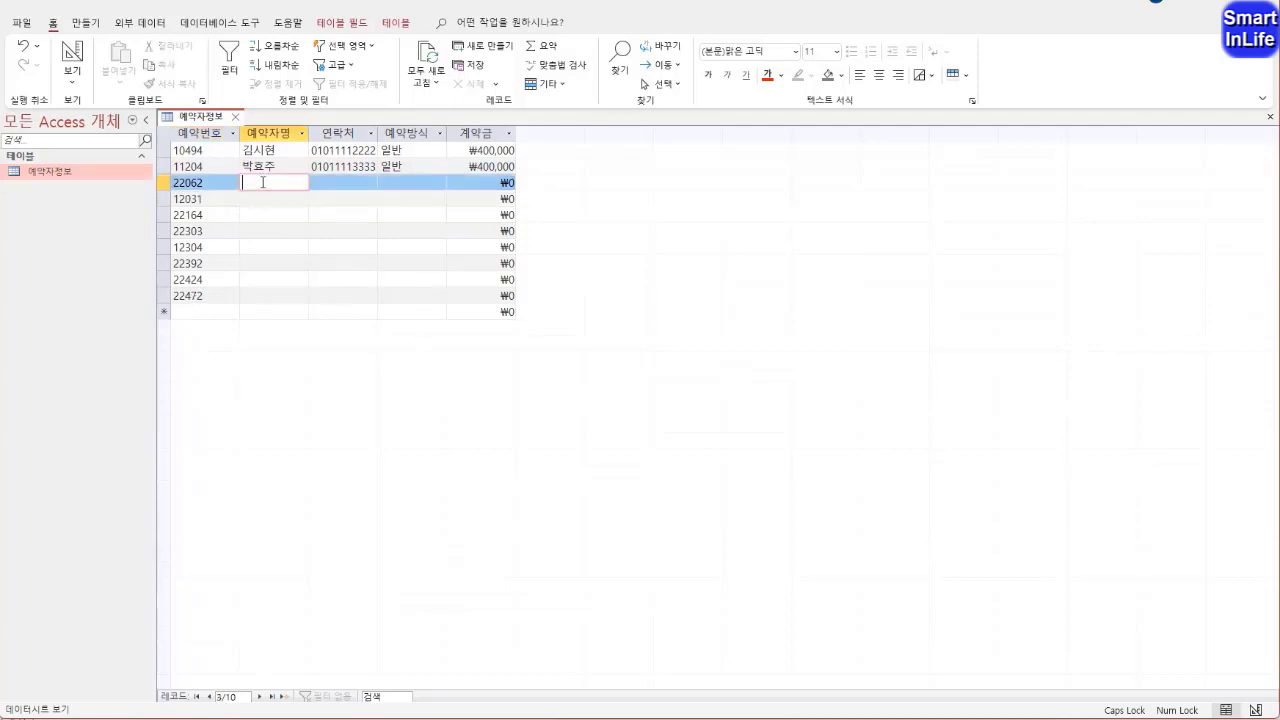
key(Down)
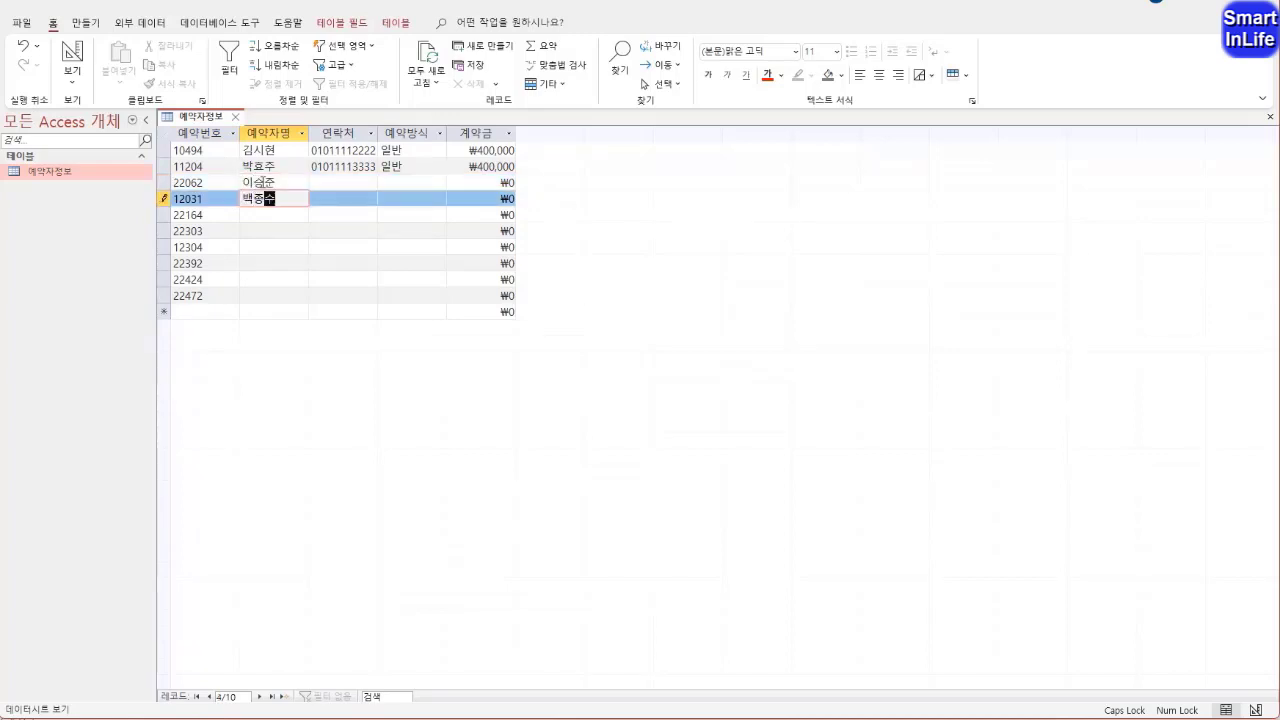
key(Down)
key(Down)
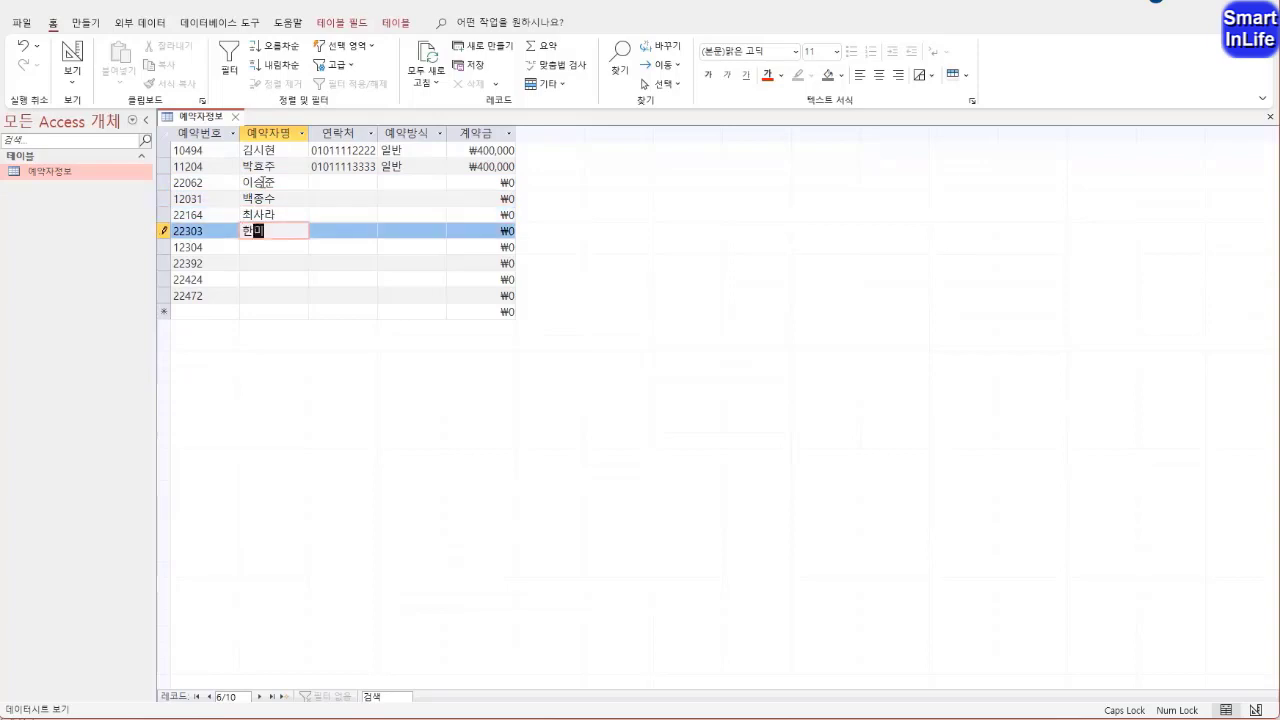
key(Down)
key(Down)
key(Down)
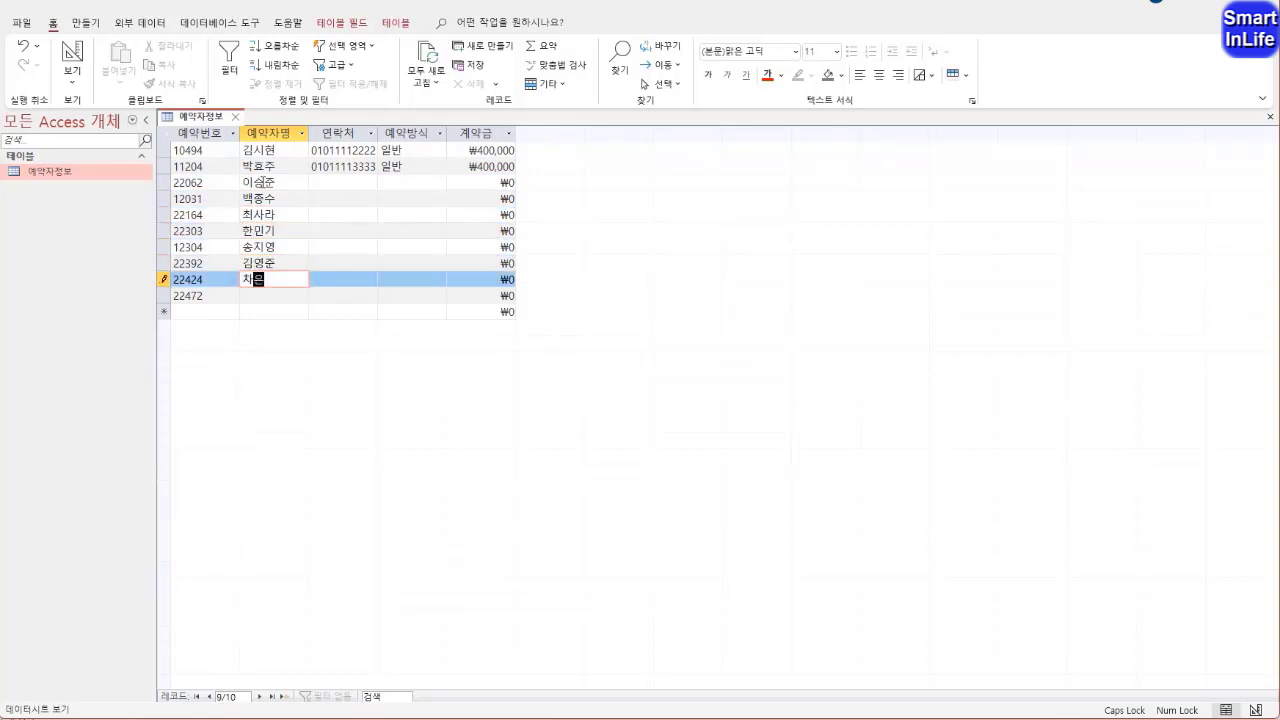
key(Down)
Fill in the 연락처 column with the contact phone numbers for the third to tenth records
key(Tab)
key(Up)
key(Up)
key(Up)
key(Up)
key(Up)
key(Up)
key(Up)
text(01022224444)
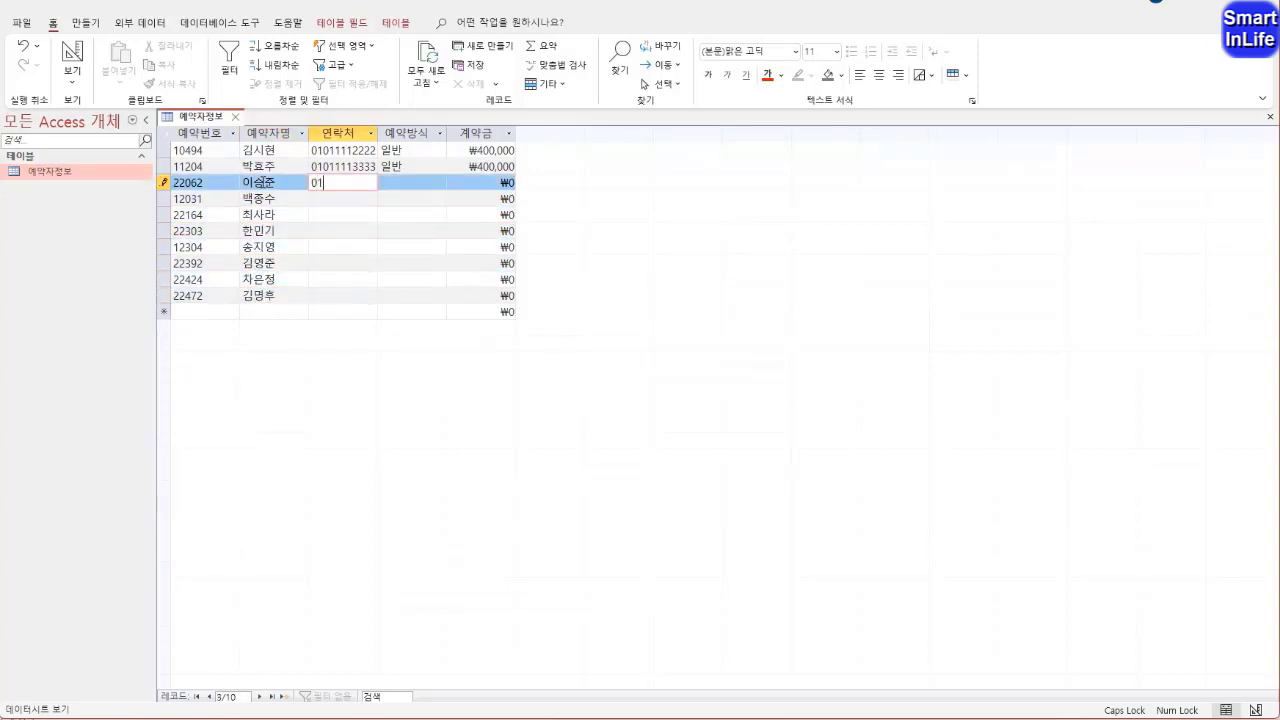
key(Down)
text(01033334444)
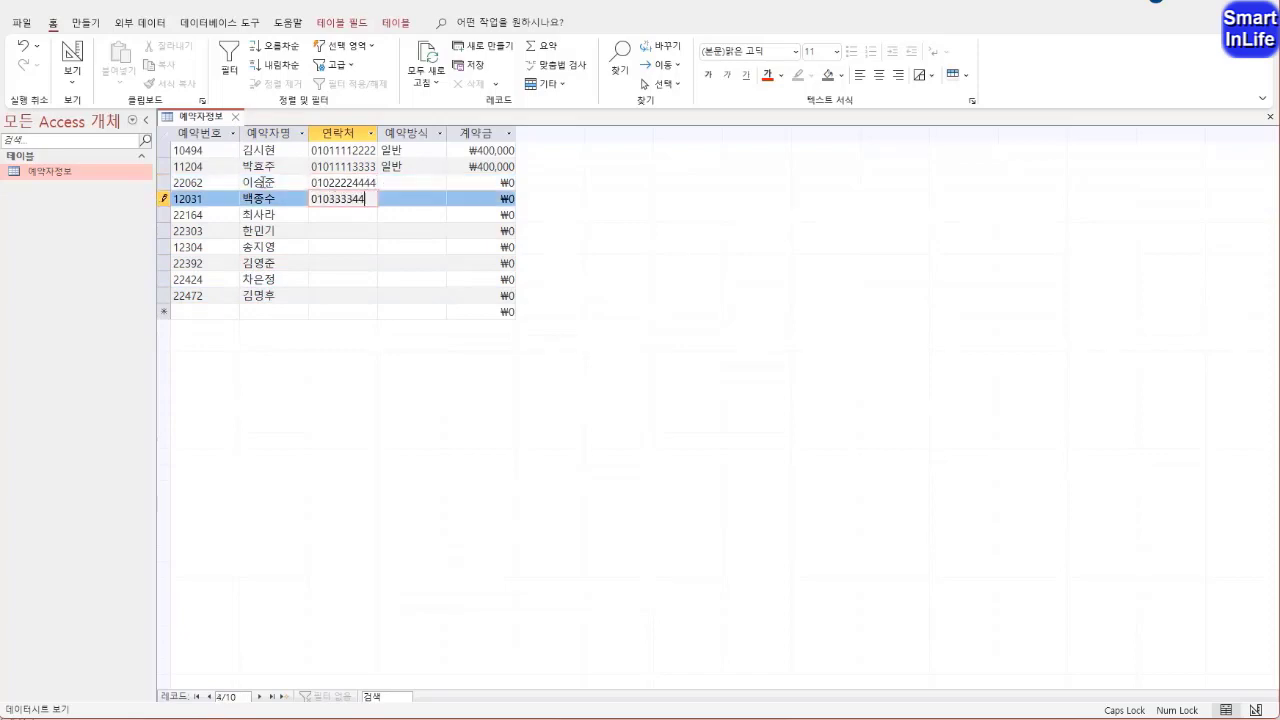
key(Down)
text(01044445555)
key(Down)
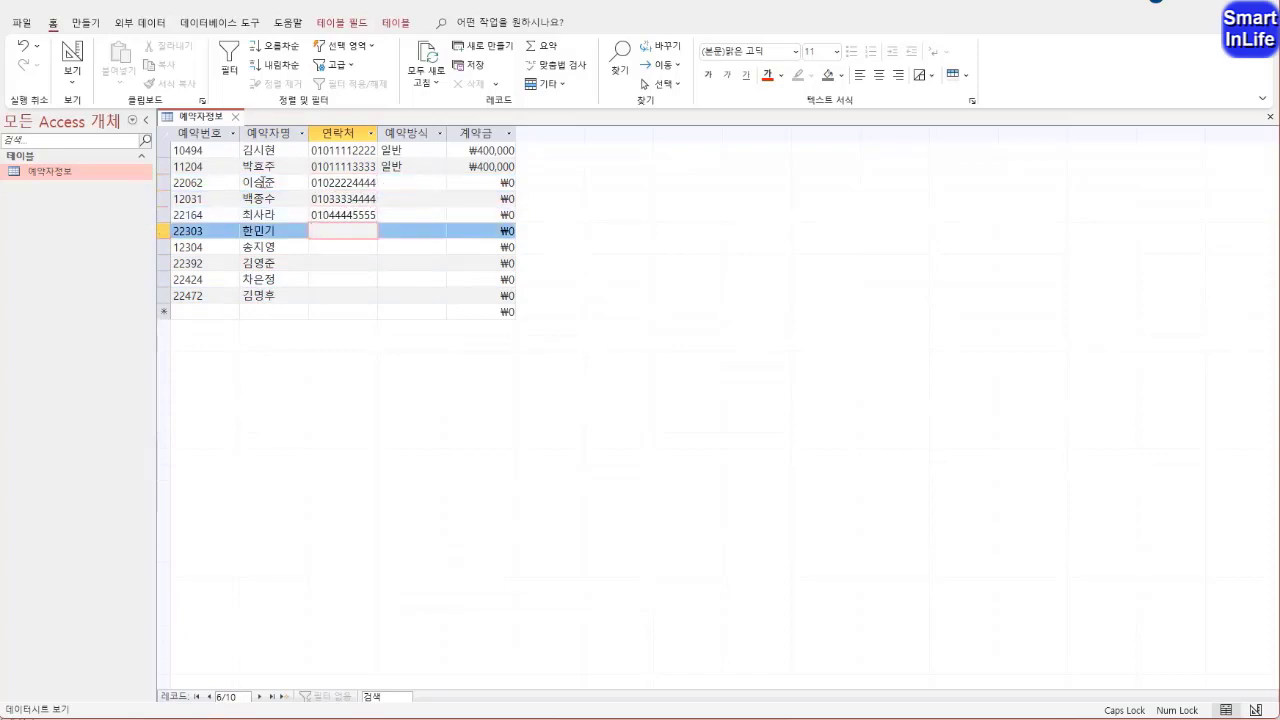
text(01055556666)
key(Down)
text(01066667777)
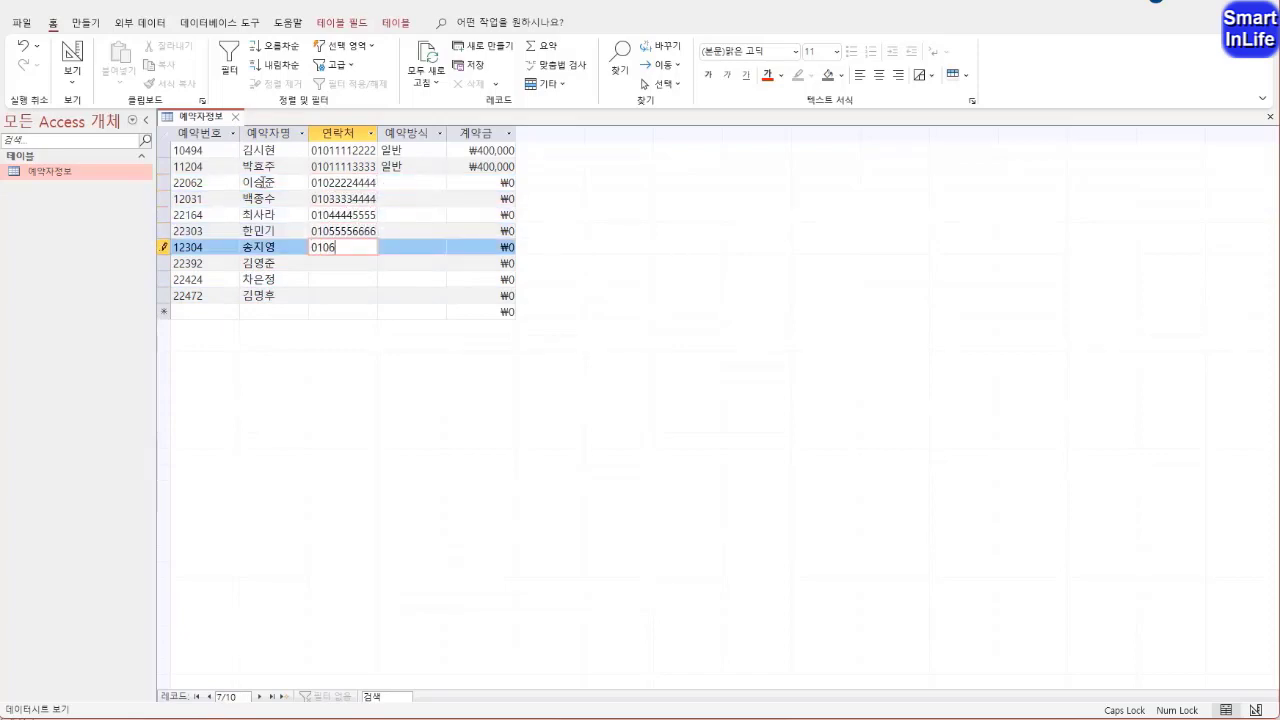
key(Down)
text(01077778888)
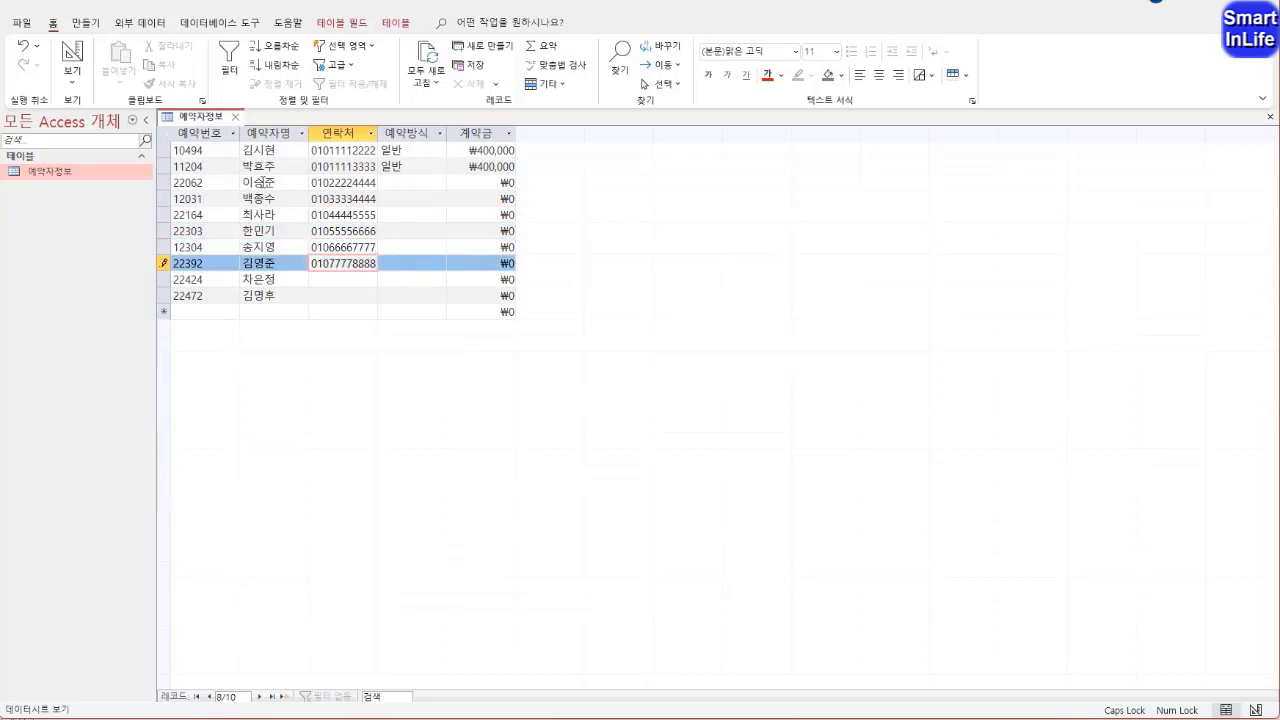
key(Down)
text(01088889999)
key(Down)
text(01099991111)
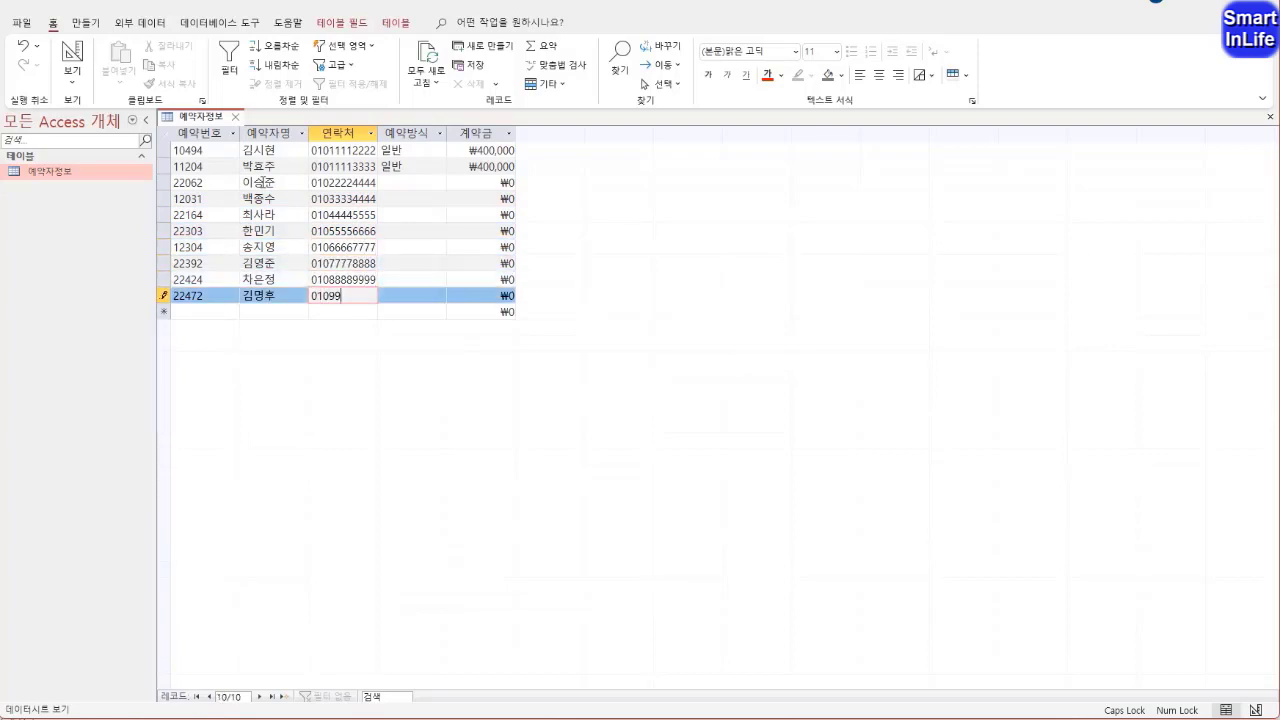
Fill in the 예약방식 column for the third to tenth records, alternating 일반 and 조인 and starting with 일반
key(Tab)
key(Up)
key(Up)
key(Up)
key(Up)
key(Up)
key(Up)
key(Up)
key(Up)
key(Down)
text(일반)
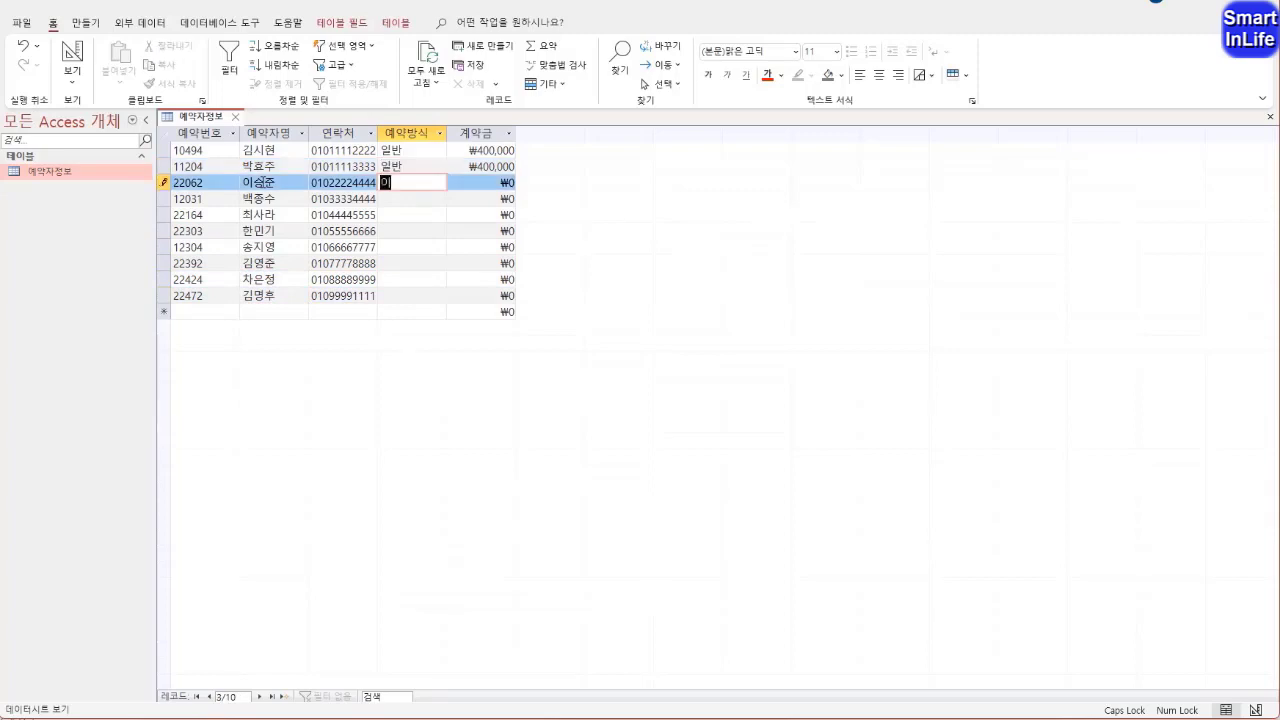
key(Down)
text(조인)
key(Down)
text(일반)
key(Down)
text(조인)
key(Down)
text(일반)
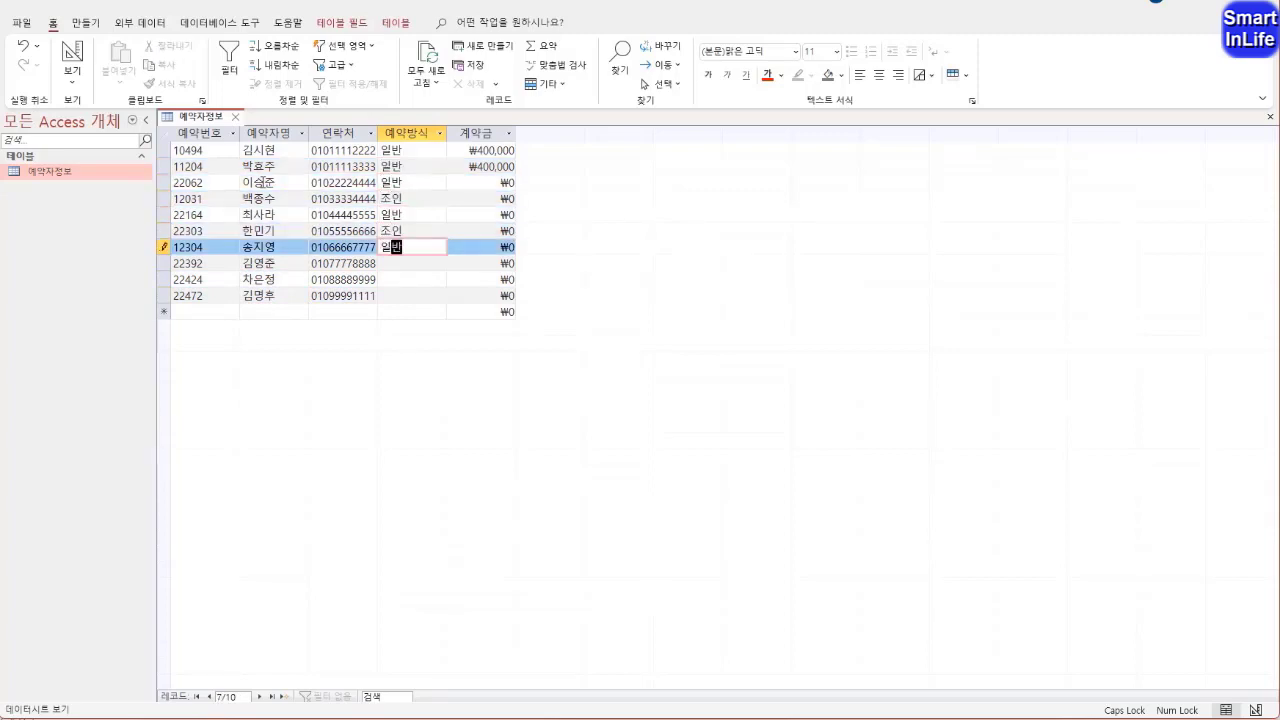
key(Down)
text(조인)
key(Down)
text(일반)
key(Down)
text(조인)
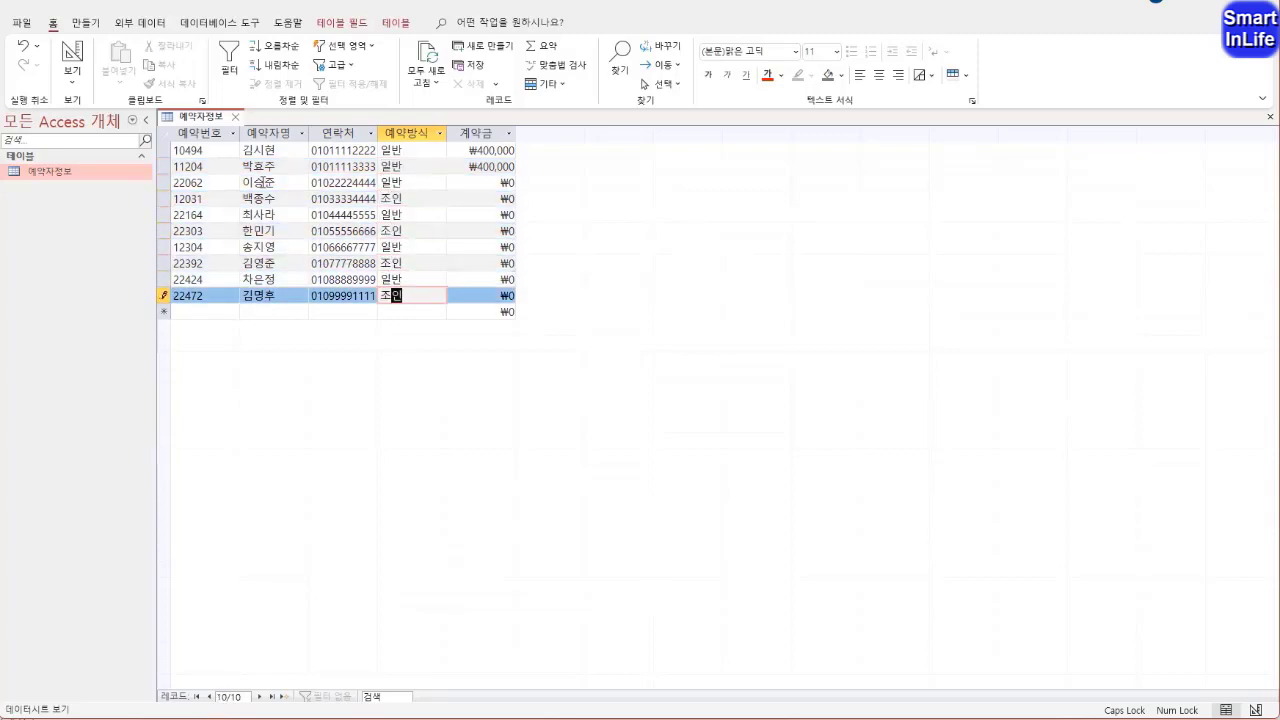
Fill in the 계약금 column for the third to tenth records with 300000, 100000, 400000, 300000, 800000, 200000, 400000 and 300000
key(Up)
key(Up)
key(Up)
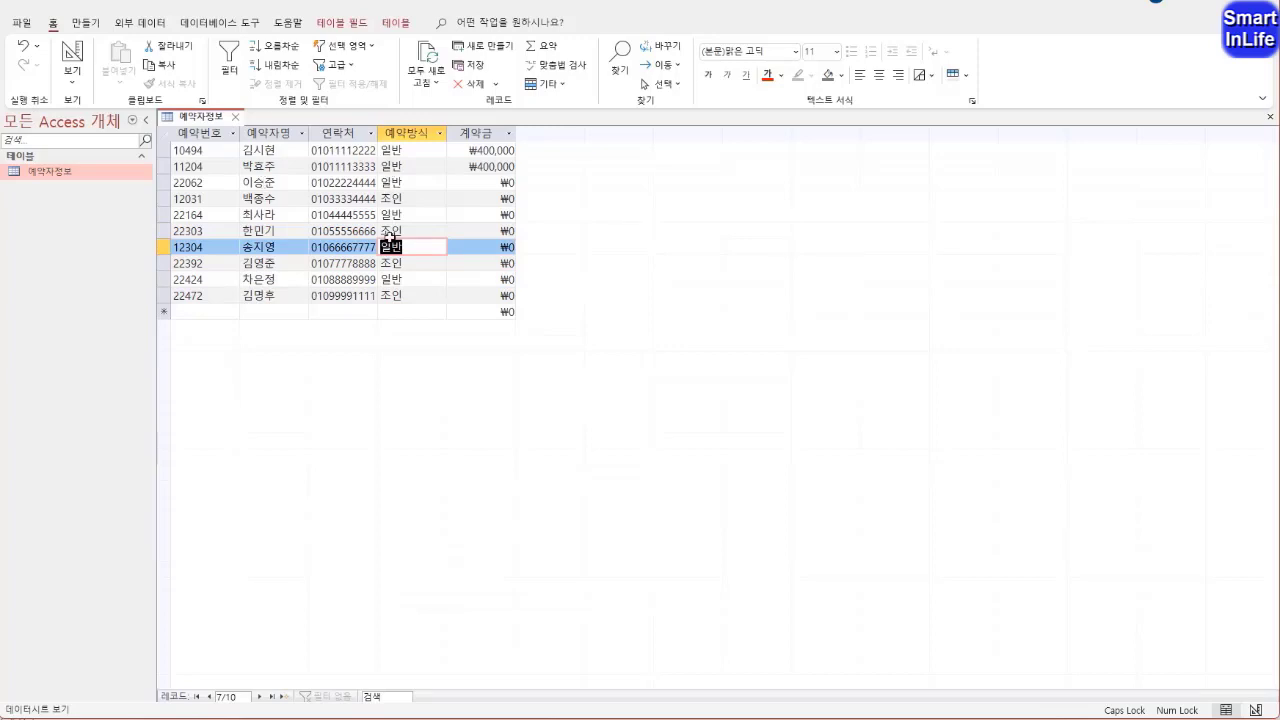
click(480, 181)
text(300000)
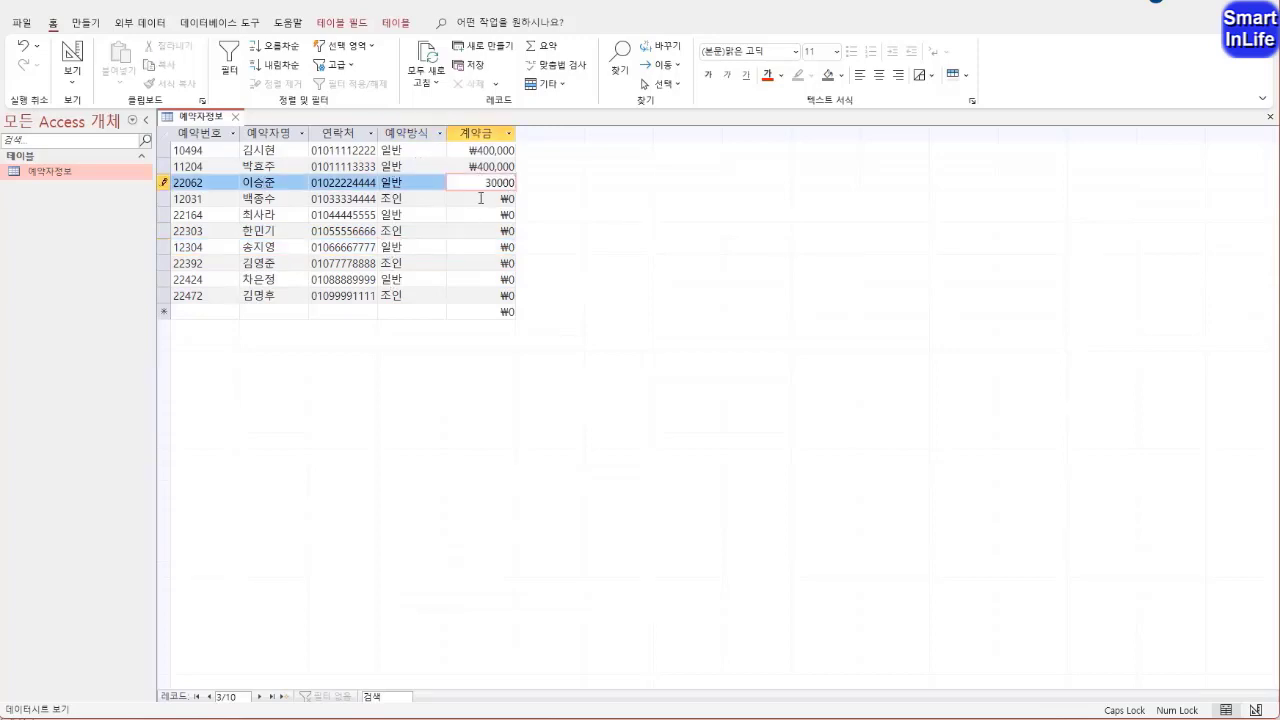
key(Down)
text(100000)
key(Down)
text(400,000)
key(Down)
text(300000)
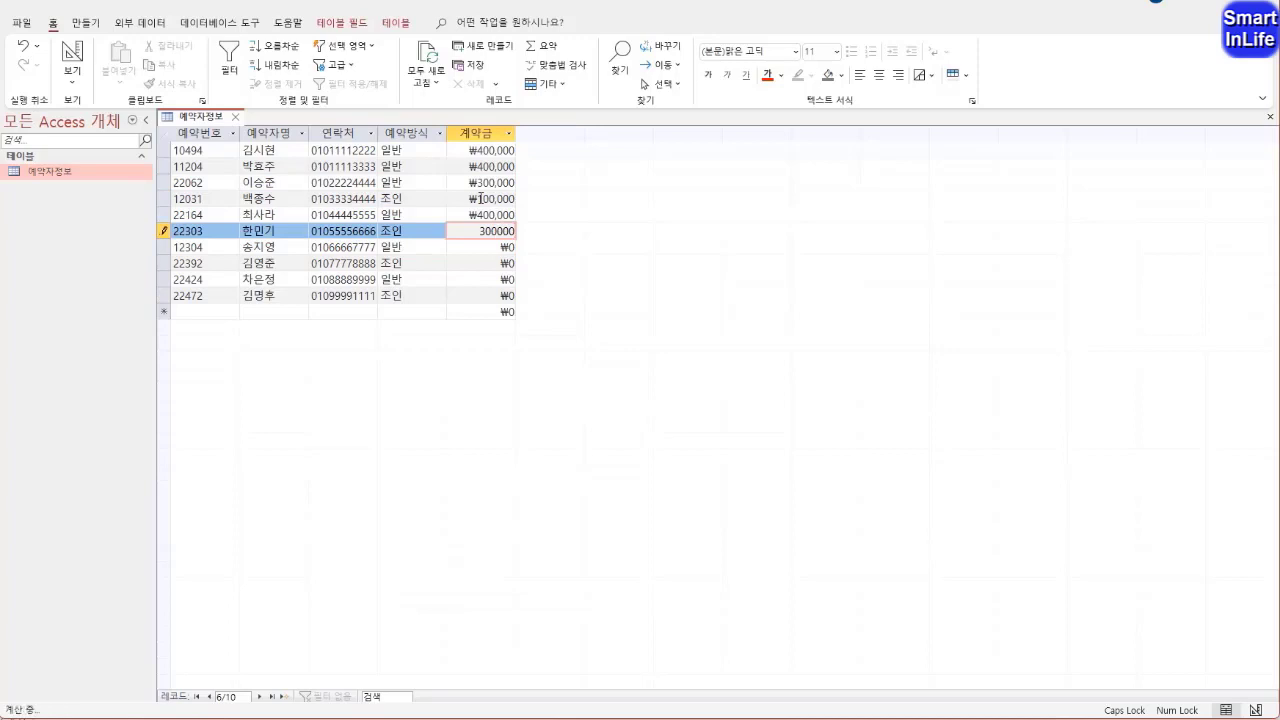
key(Down)
text(800000)
key(Down)
text(200000)
key(Down)
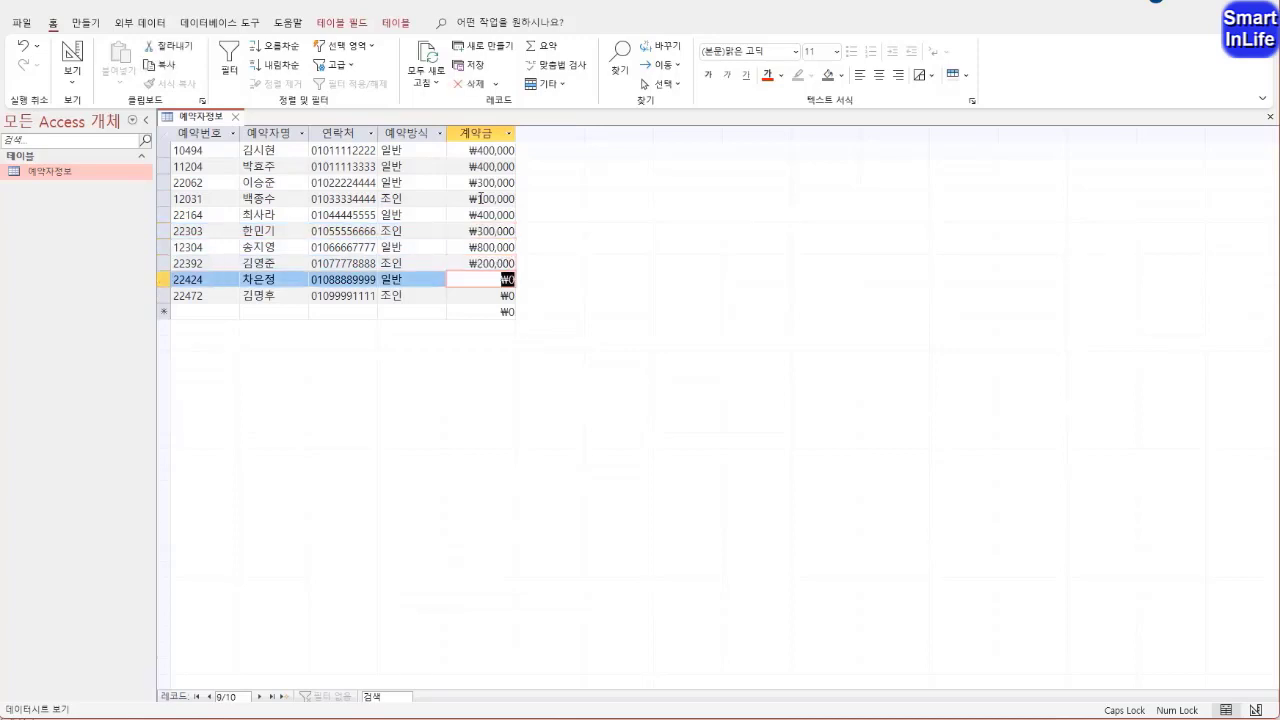
text(400000)
key(Down)
text(30000)
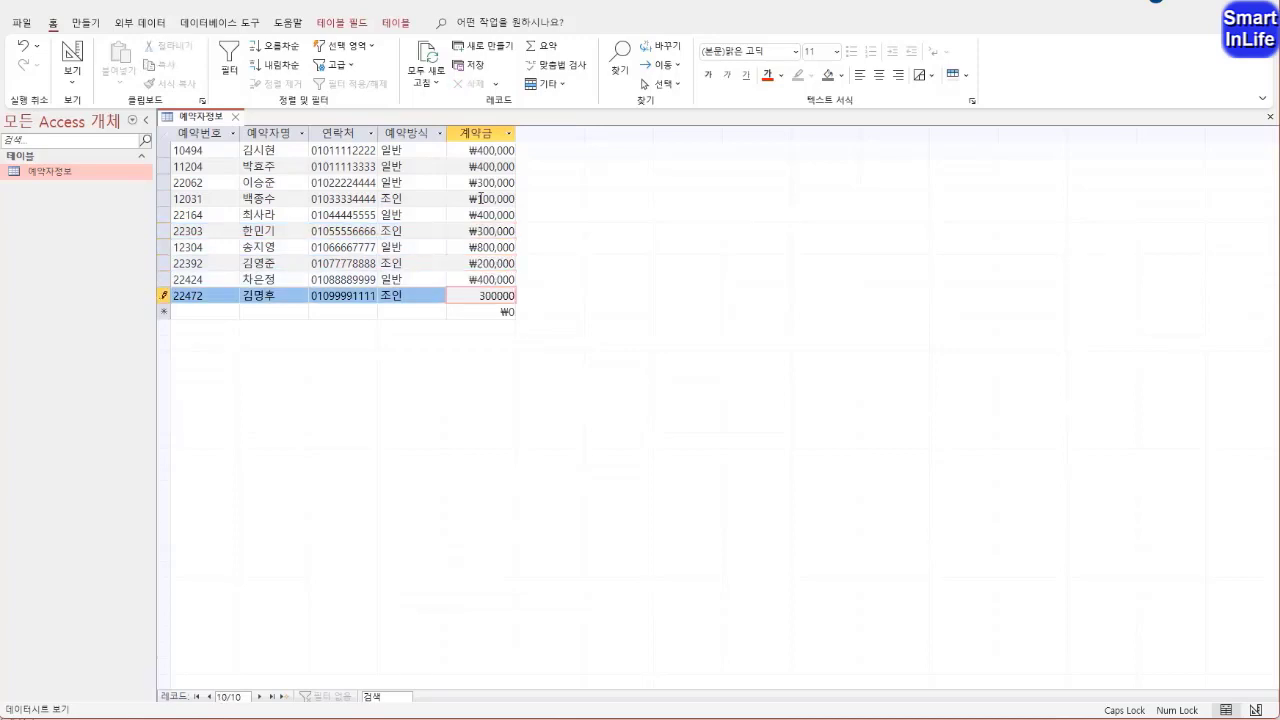
click(417, 199)
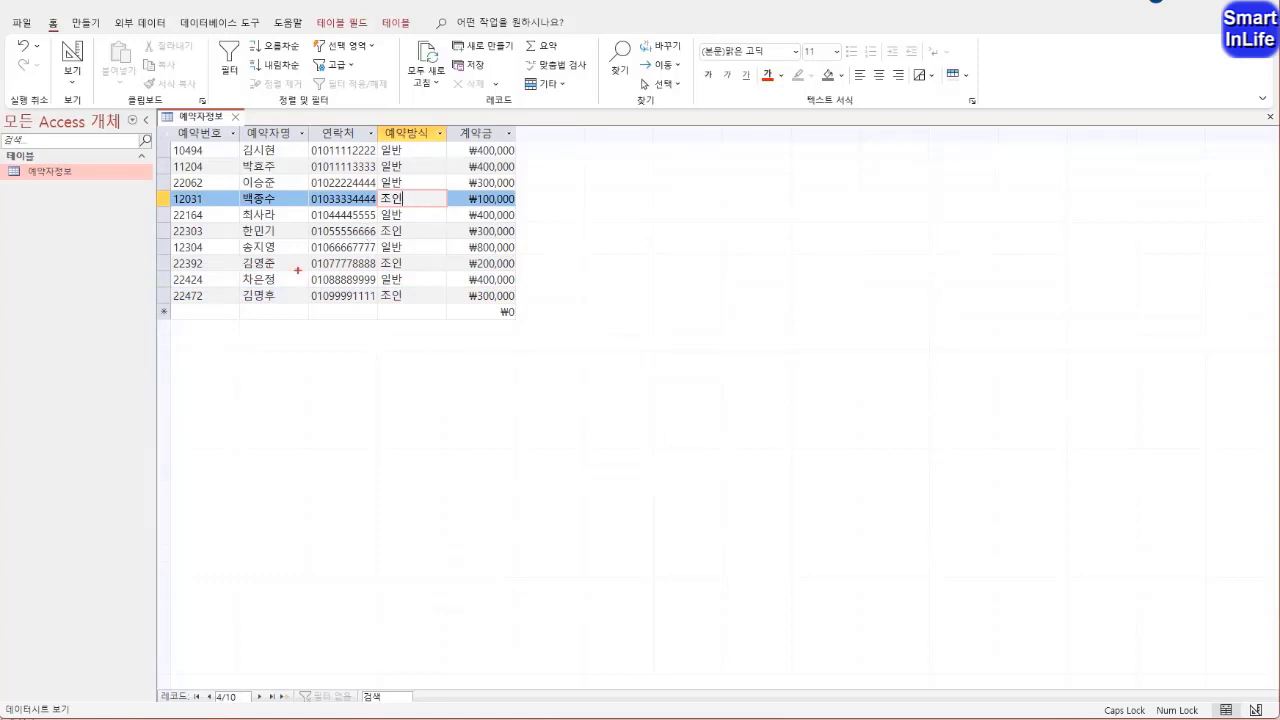
mouse_move(160, 312)
mouse_down()
mouse_move(242, 318)
mouse_move(234, 332)
mouse_move(236, 313)
mouse_move(151, 318)
mouse_move(176, 319)
mouse_up()
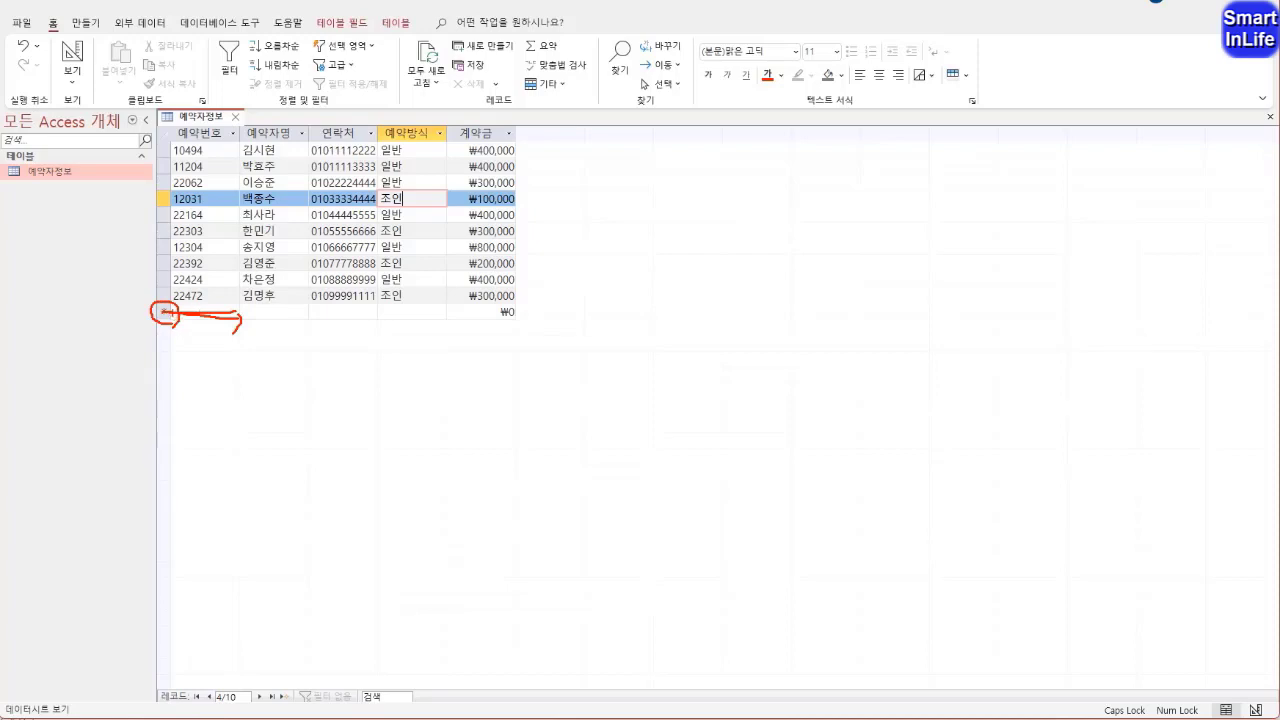
drag(172, 314, 320, 313)
key(Escape)
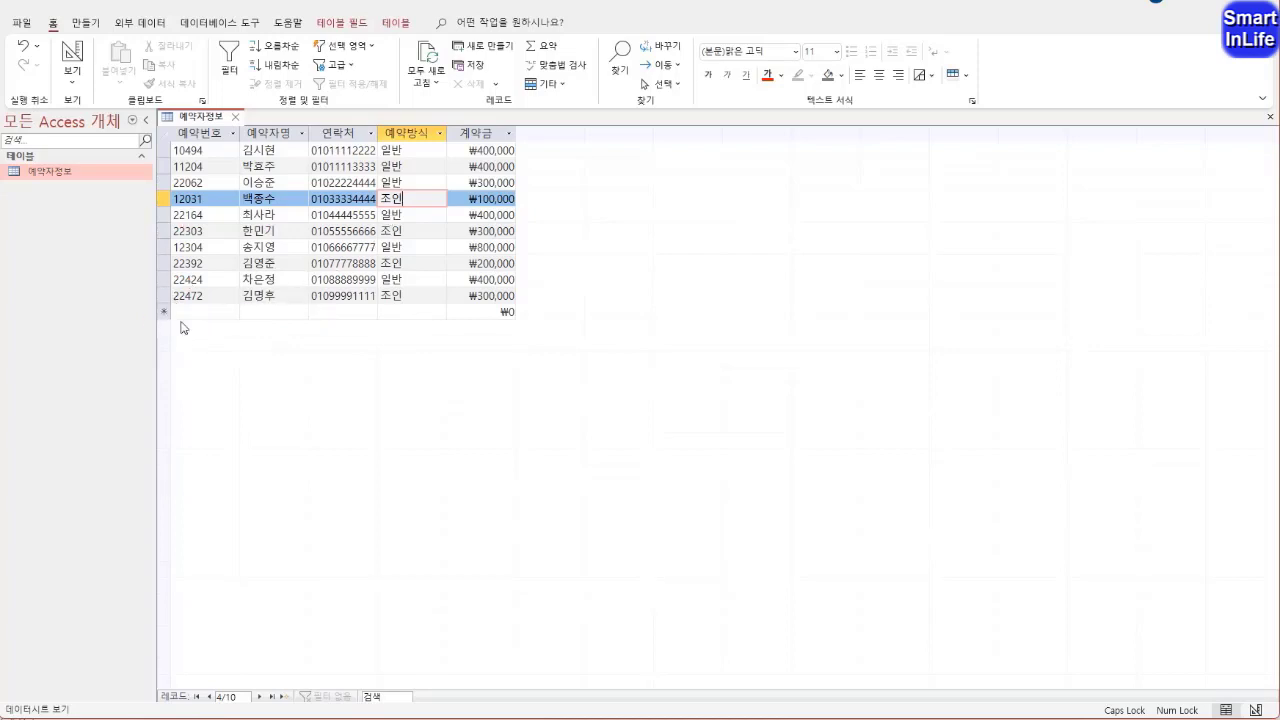
click(165, 296)
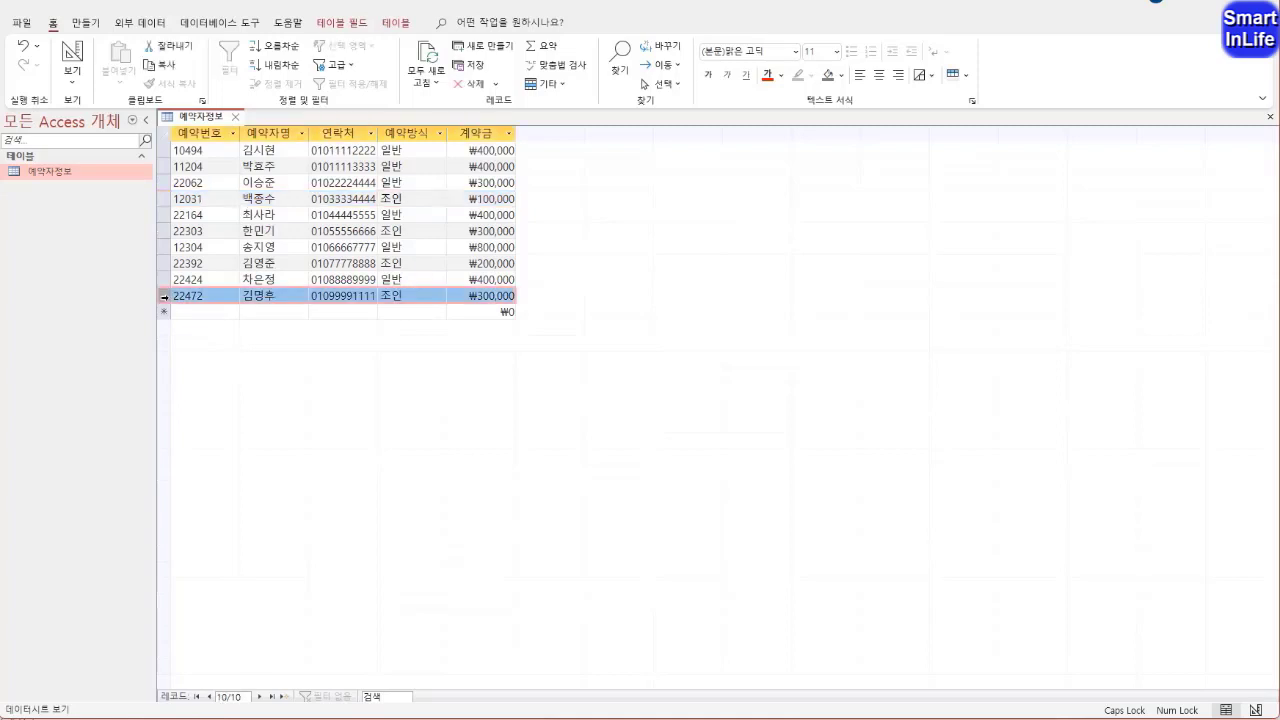
right_click(166, 299)
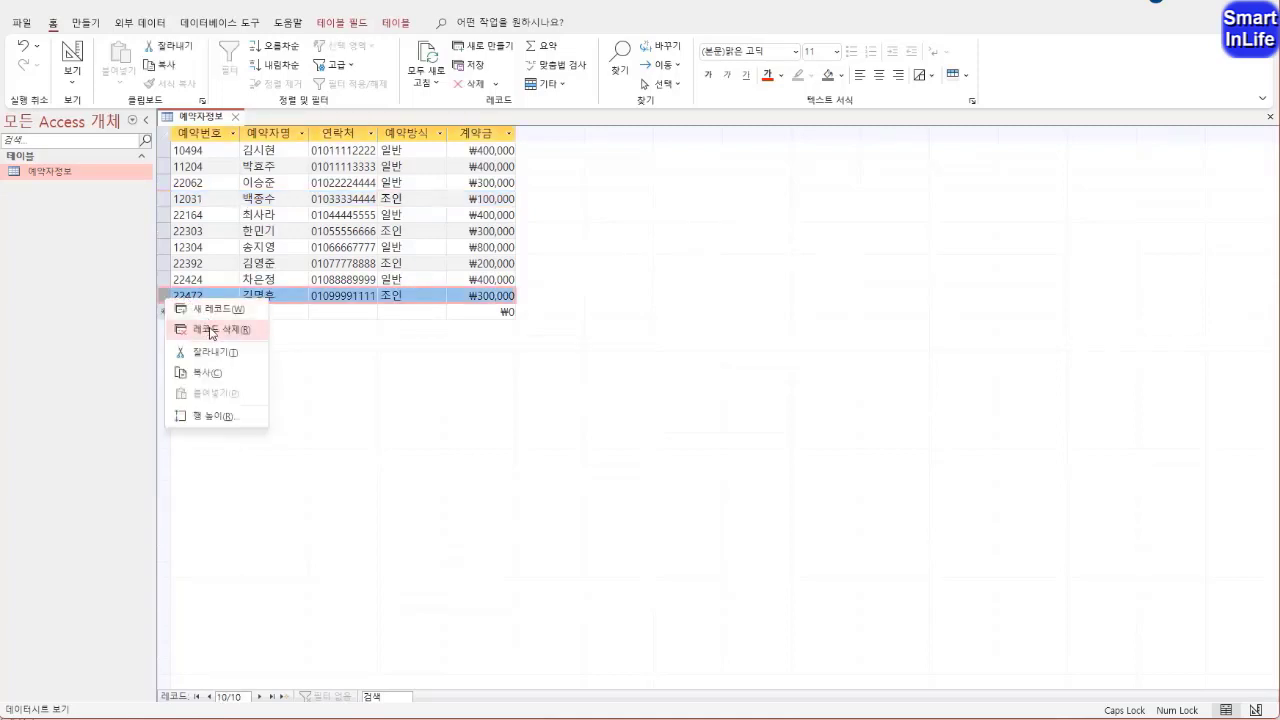
click(322, 340)
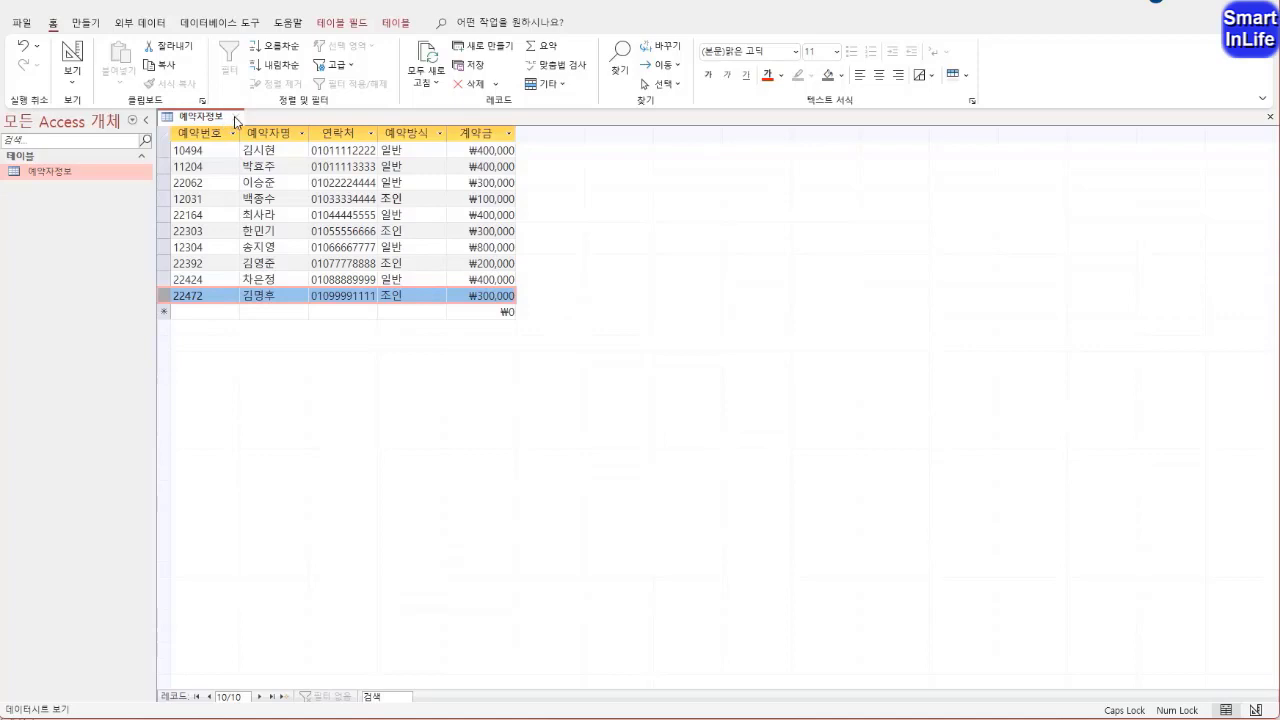
Close the 예약자정보 table and start an external data import from an Excel file
click(236, 118)
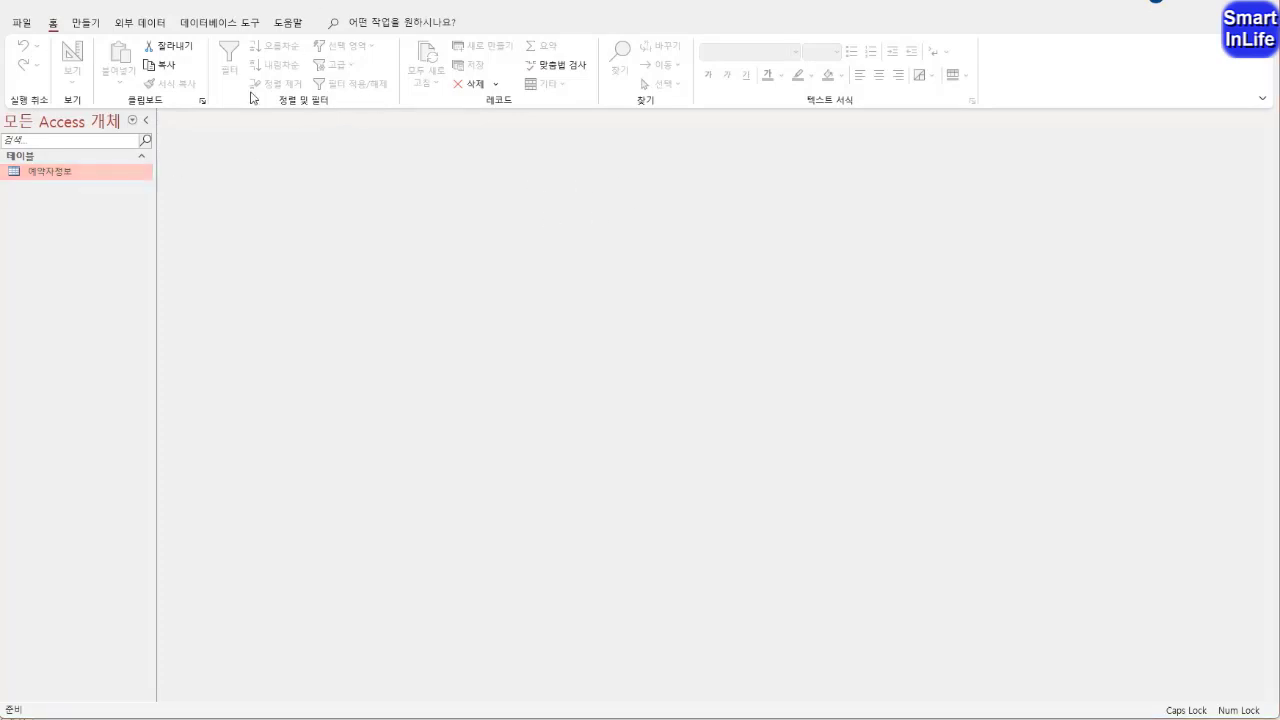
click(145, 24)
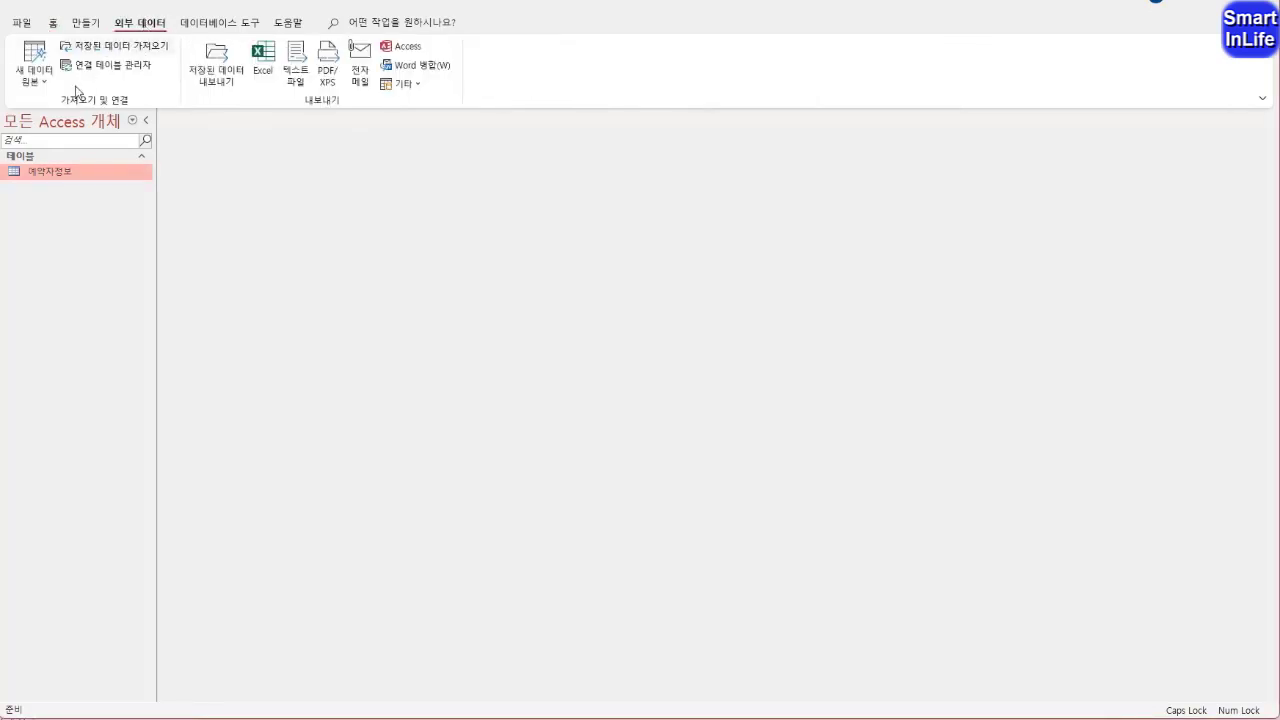
click(43, 85)
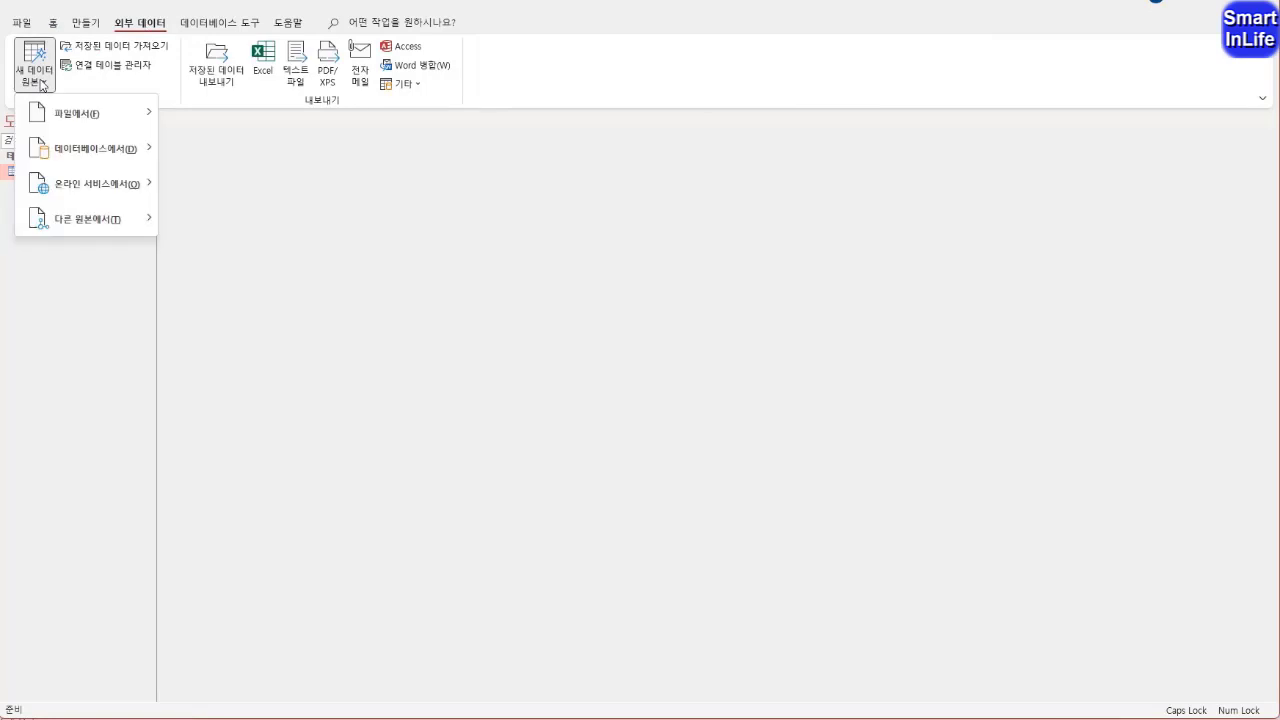
mouse_move(76, 115)
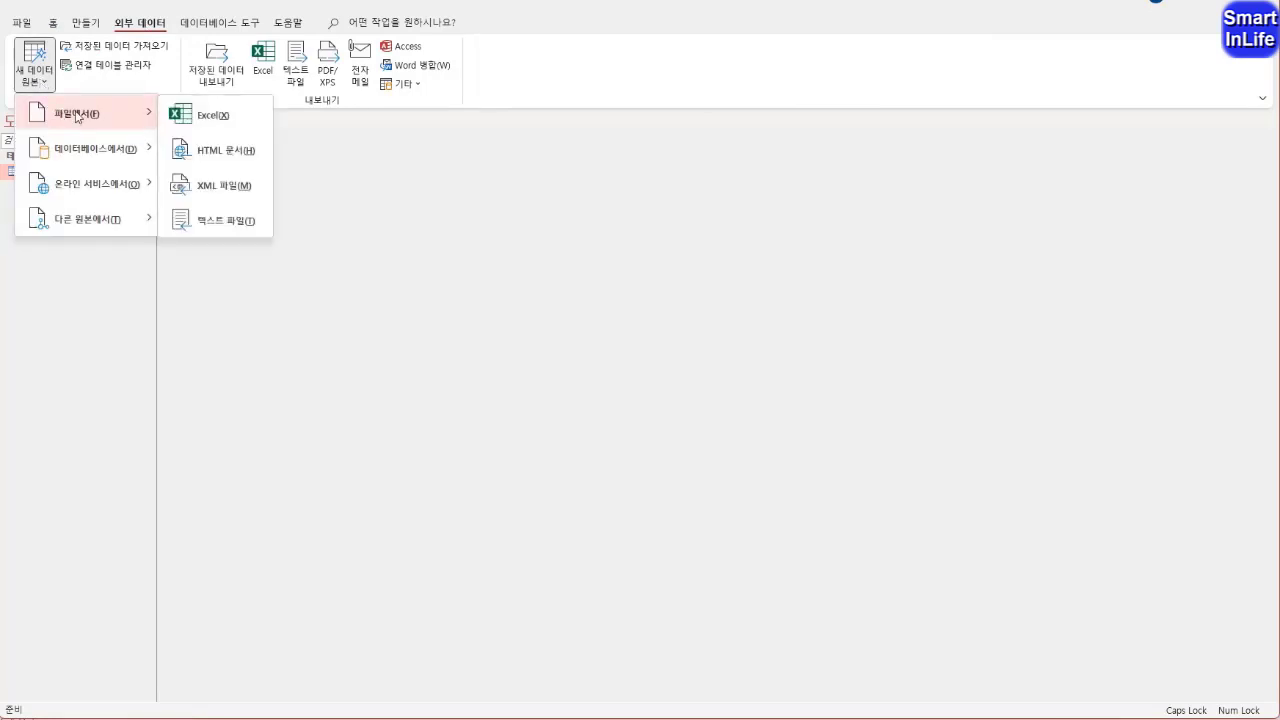
click(189, 118)
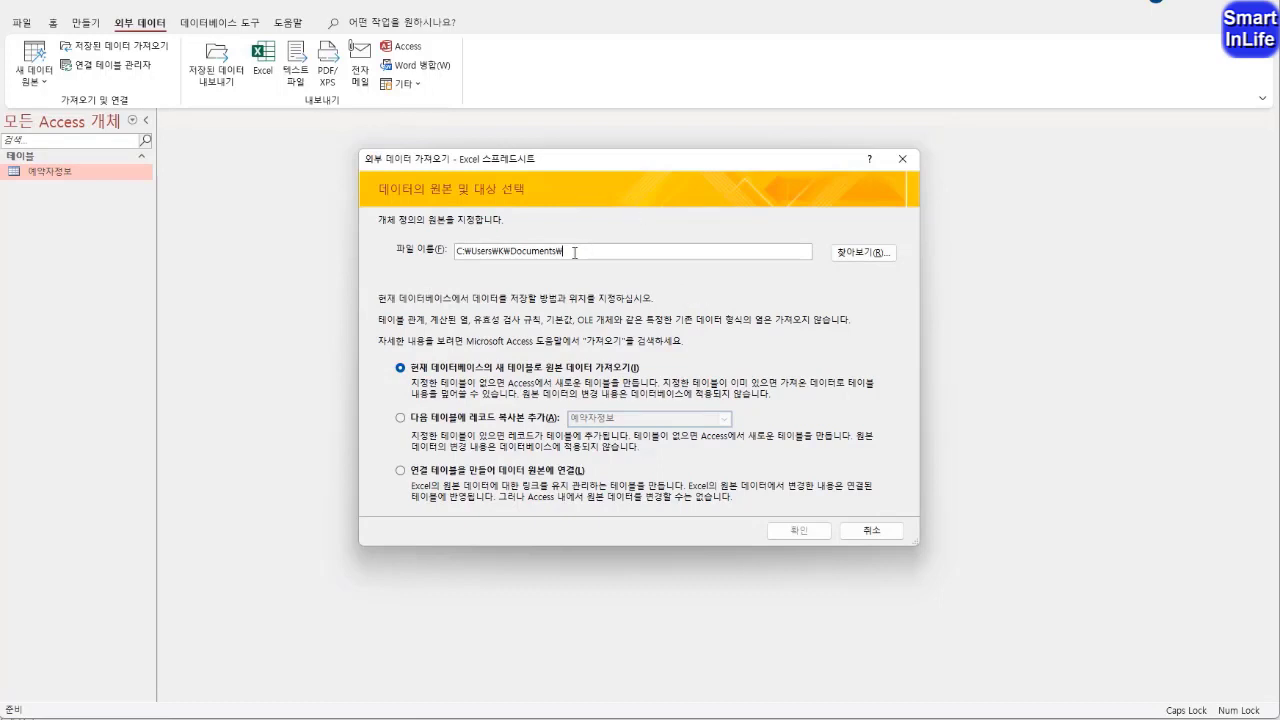
Choose the workbook 액세스_2022106 in the ITQ folder under 문서 as the import source
click(862, 252)
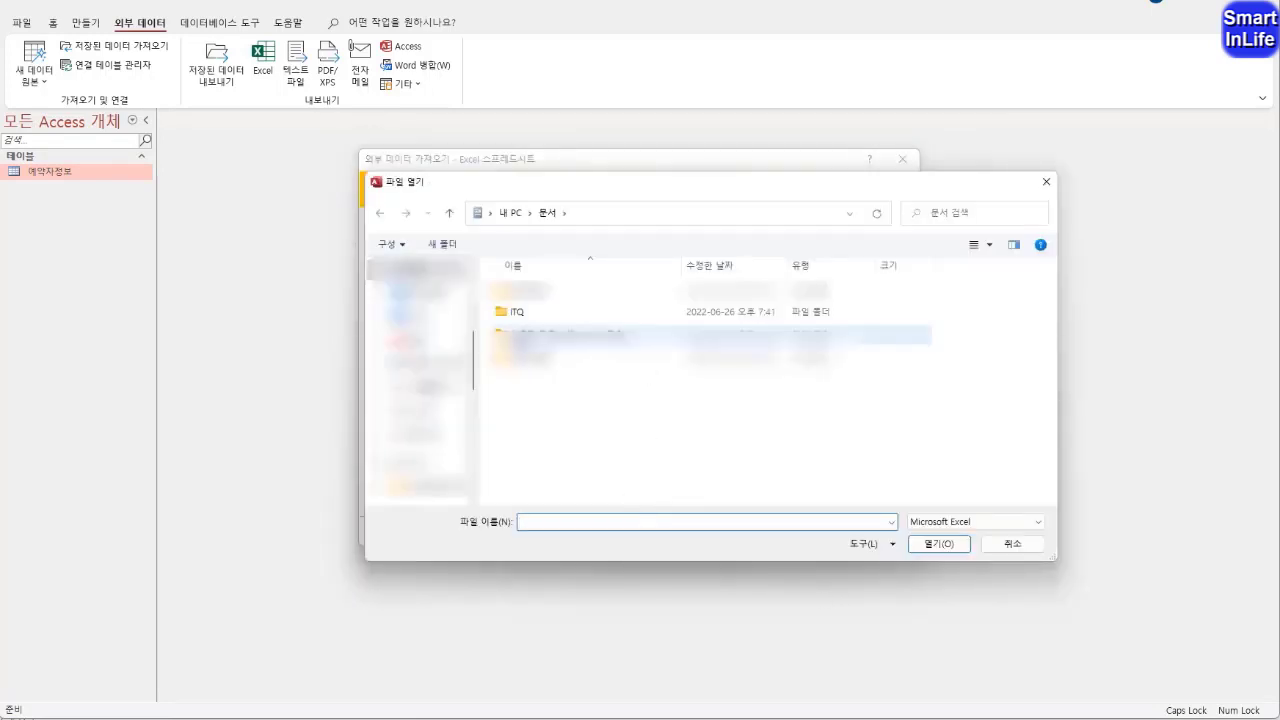
double_click(519, 316)
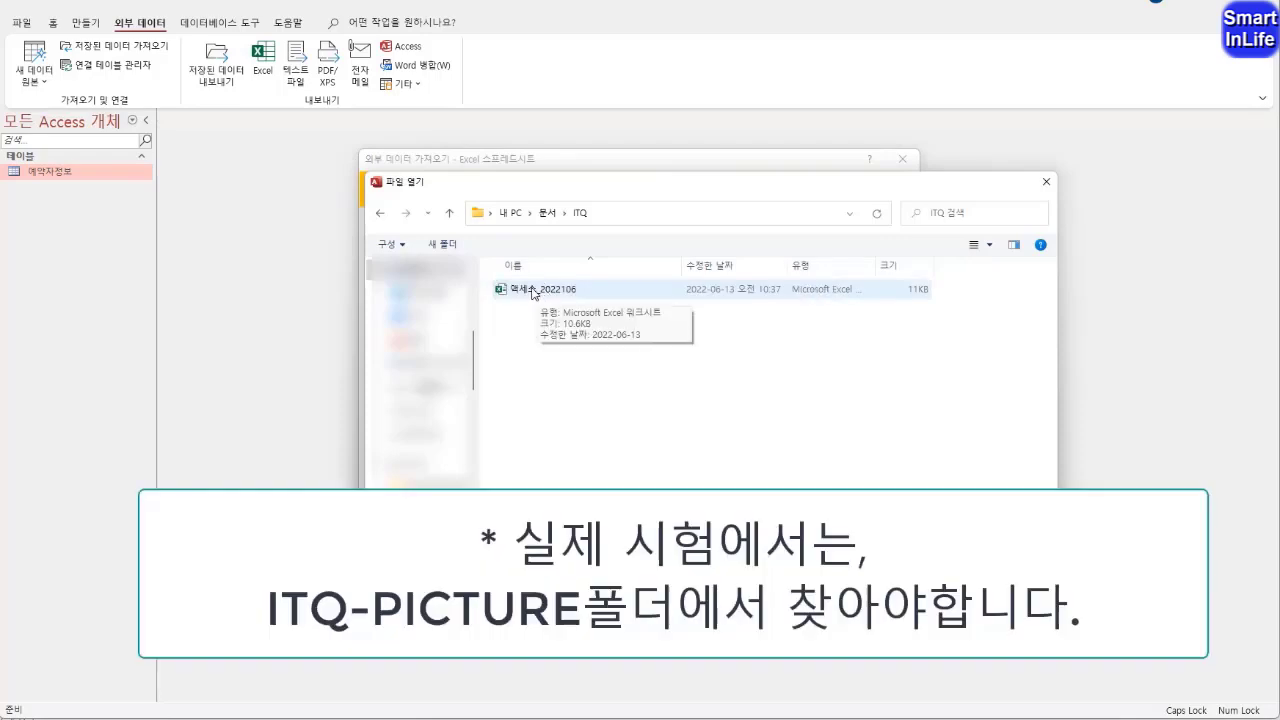
click(540, 297)
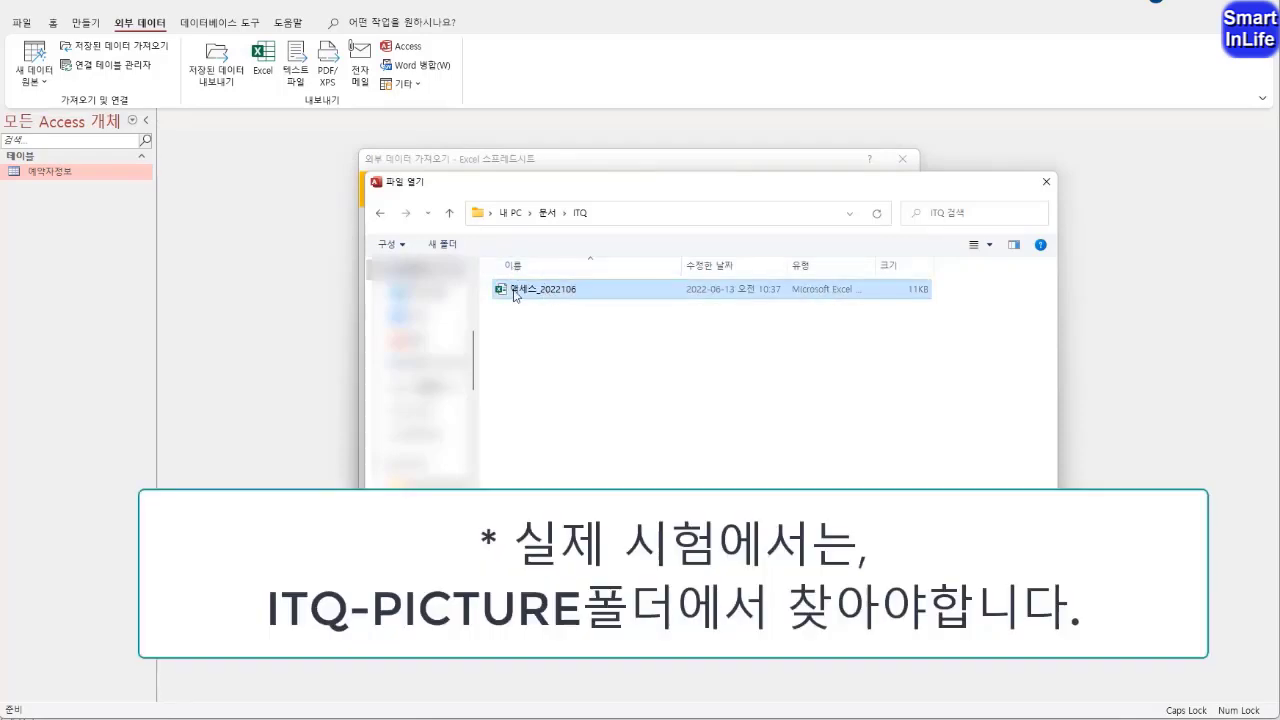
key(Return)
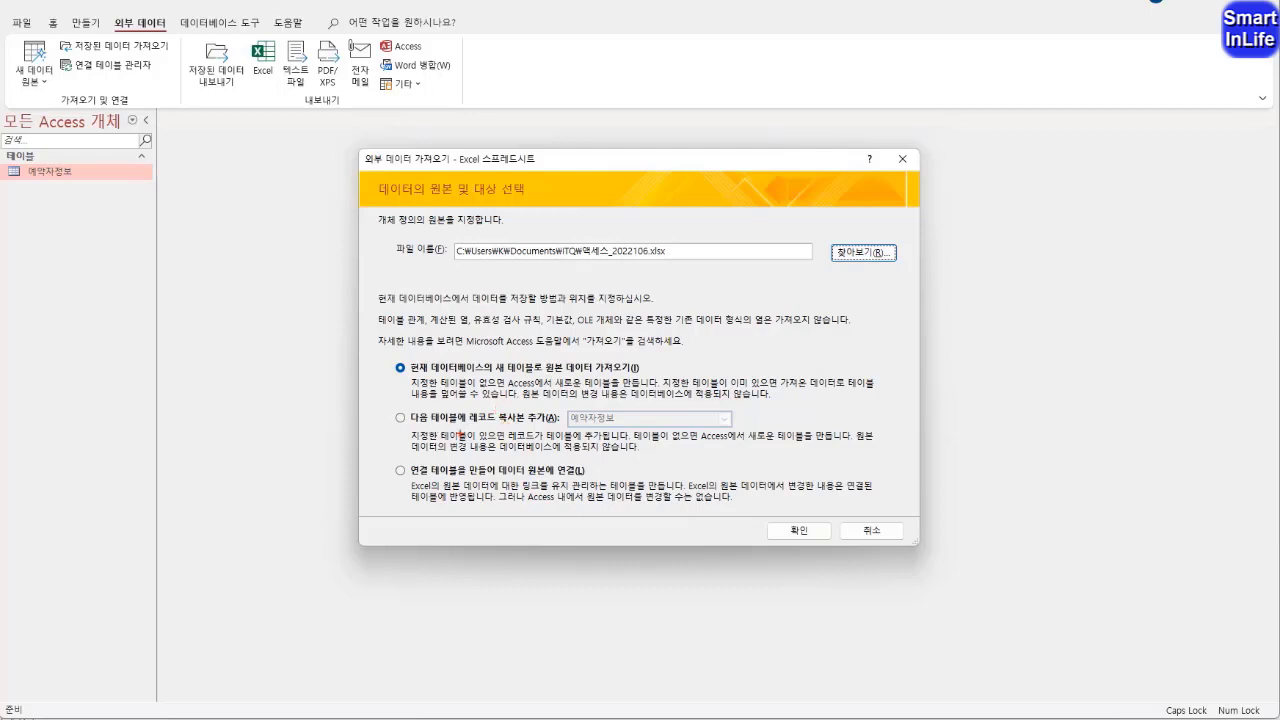
mouse_move(461, 434)
mouse_down()
mouse_move(458, 402)
mouse_move(484, 421)
mouse_move(568, 428)
mouse_up()
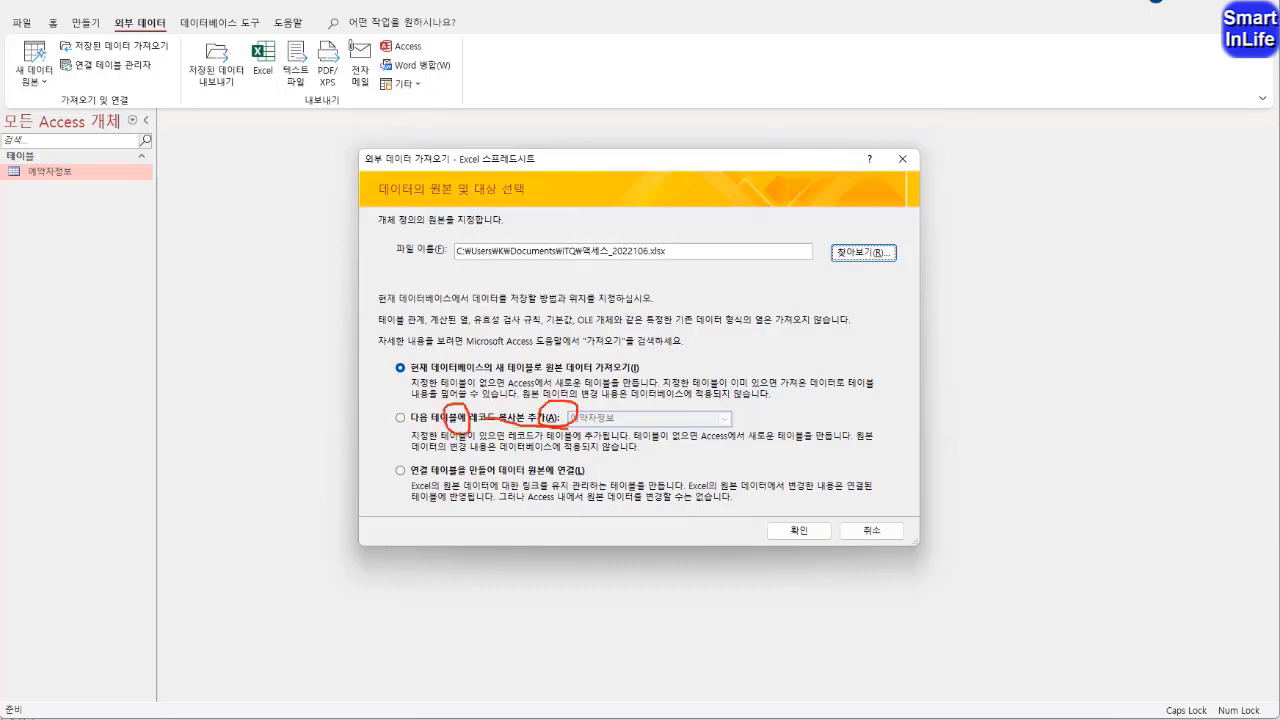
mouse_move(446, 478)
mouse_down()
mouse_move(550, 392)
mouse_move(560, 425)
mouse_up()
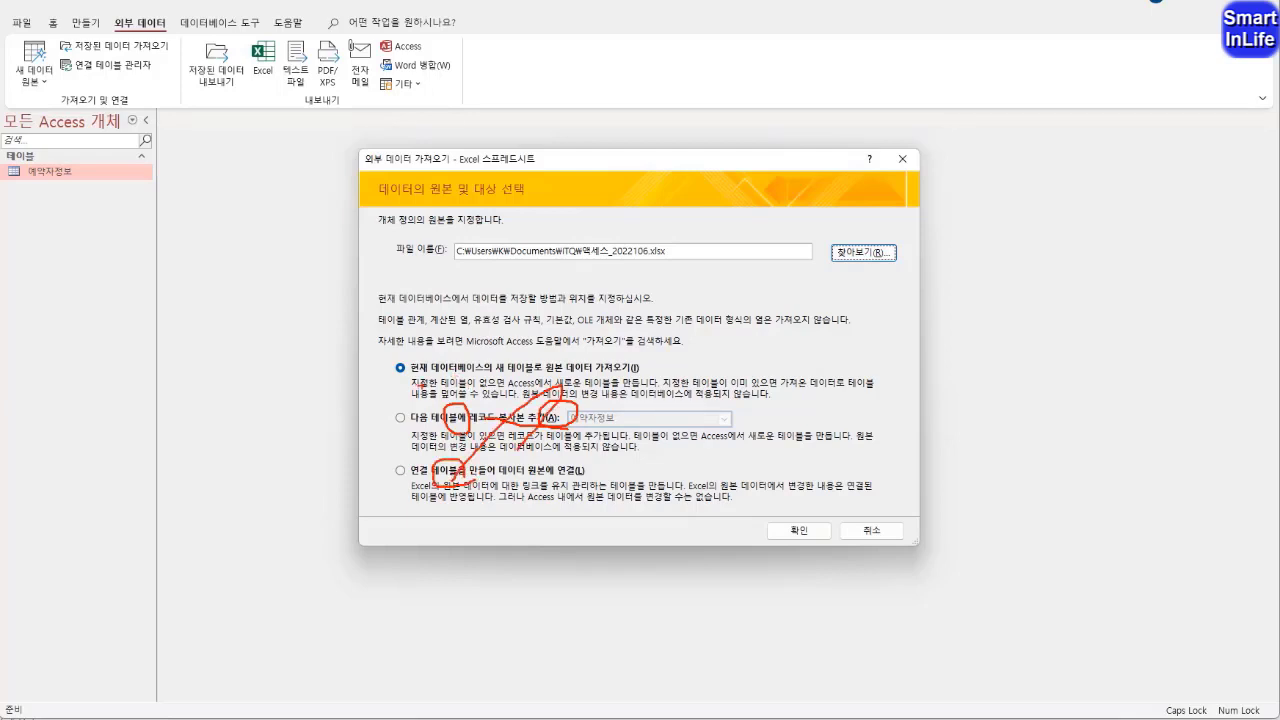
mouse_move(434, 382)
mouse_down()
mouse_move(402, 387)
mouse_move(437, 366)
mouse_up()
key(Escape)
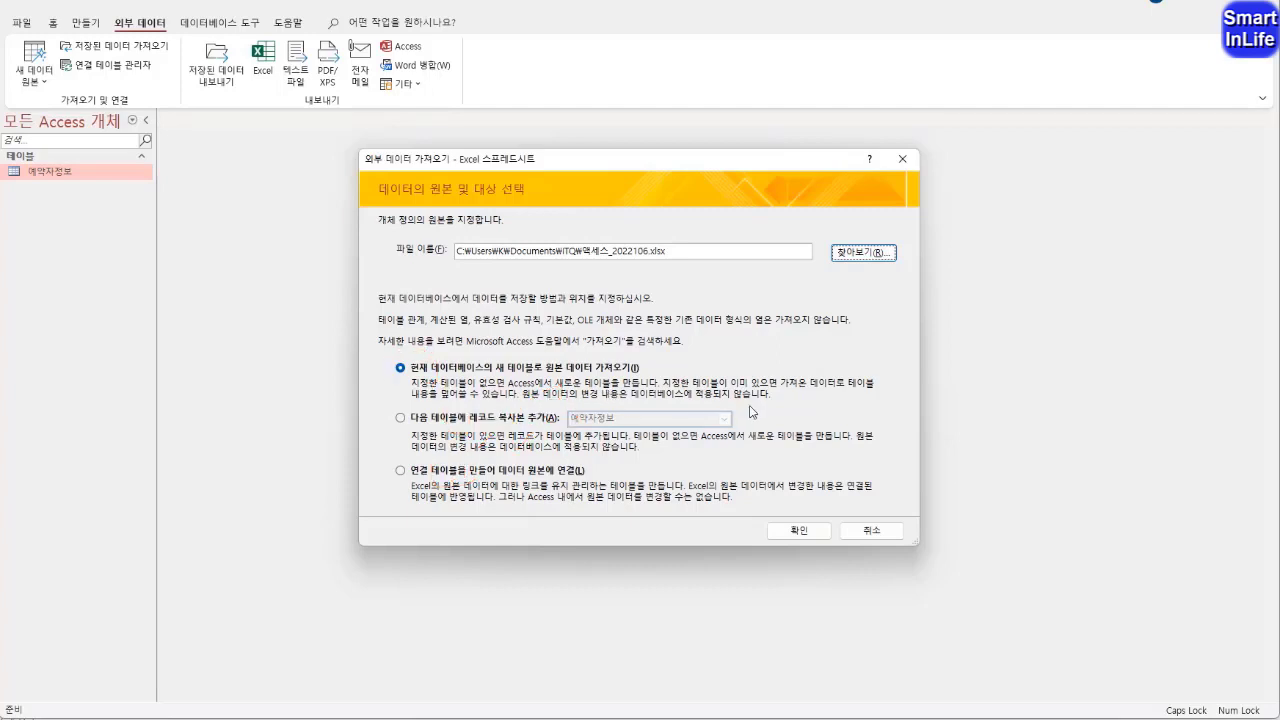
Proceed to the spreadsheet import wizard with the source data going into a new table of the current database
click(798, 533)
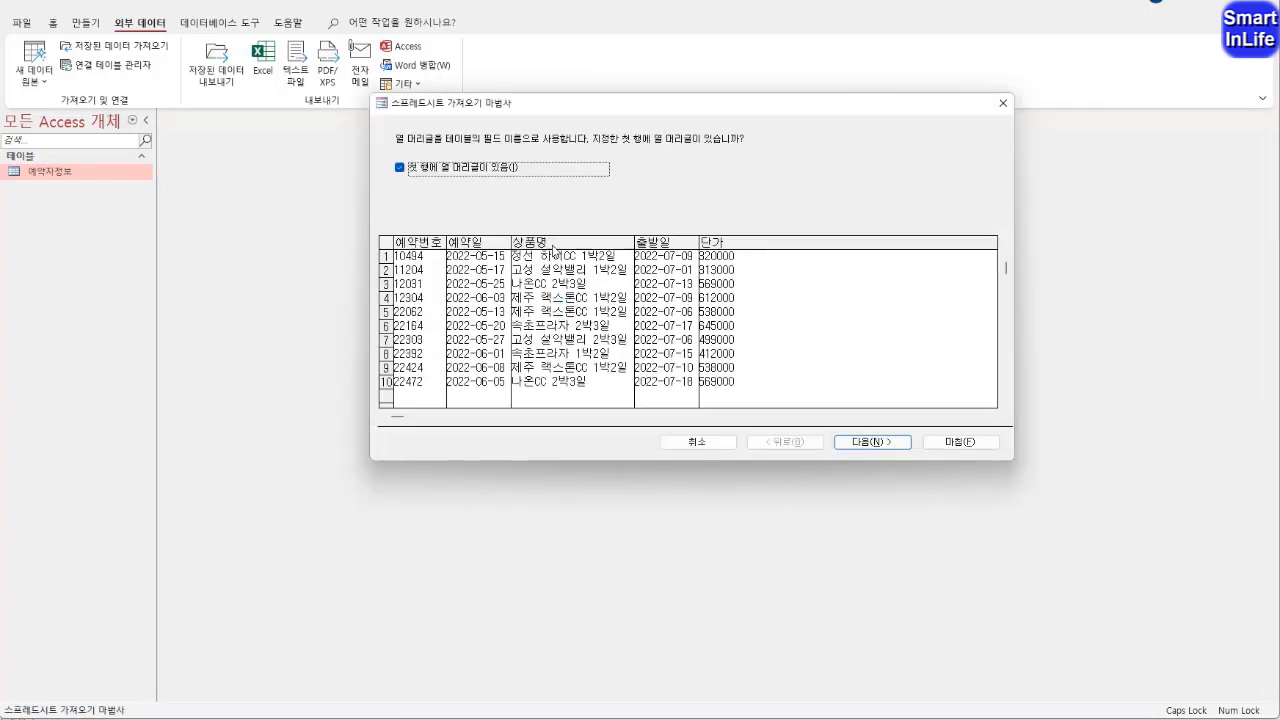
key(ctrl+2)
drag(383, 228, 386, 256)
mouse_move(461, 172)
mouse_down()
mouse_move(500, 160)
mouse_move(486, 186)
mouse_up()
drag(416, 240, 499, 244)
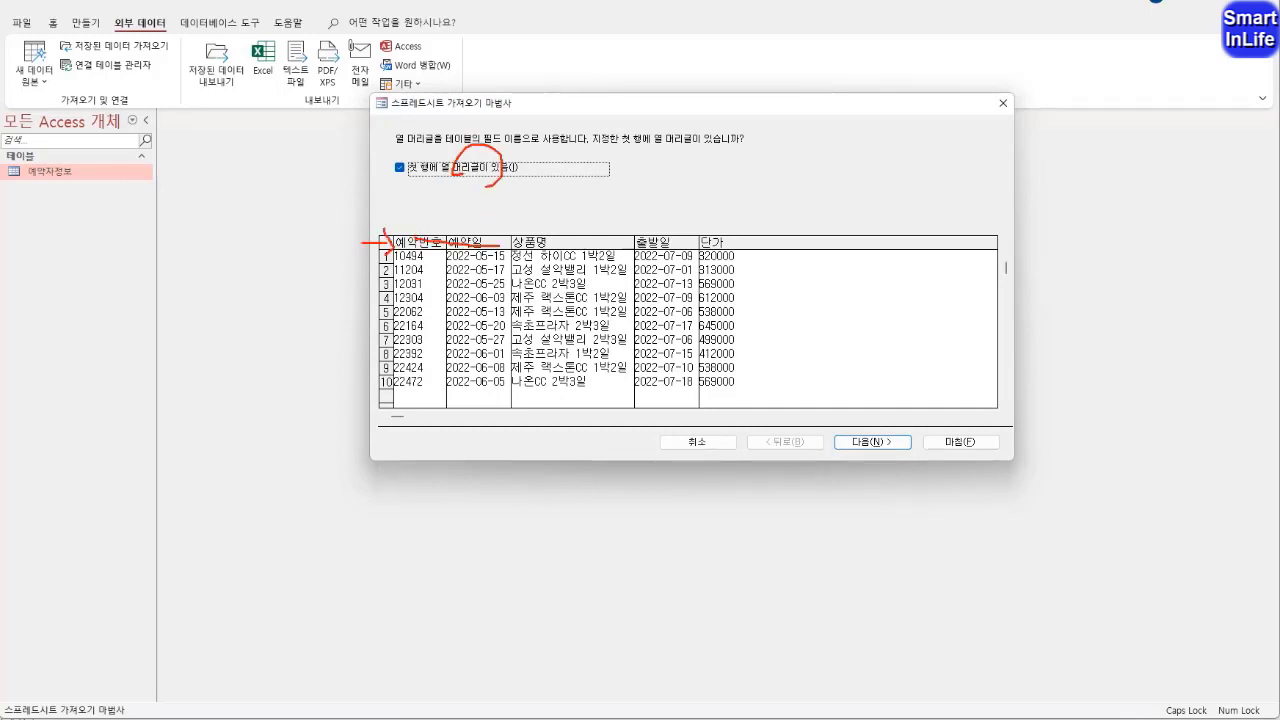
key(Escape)
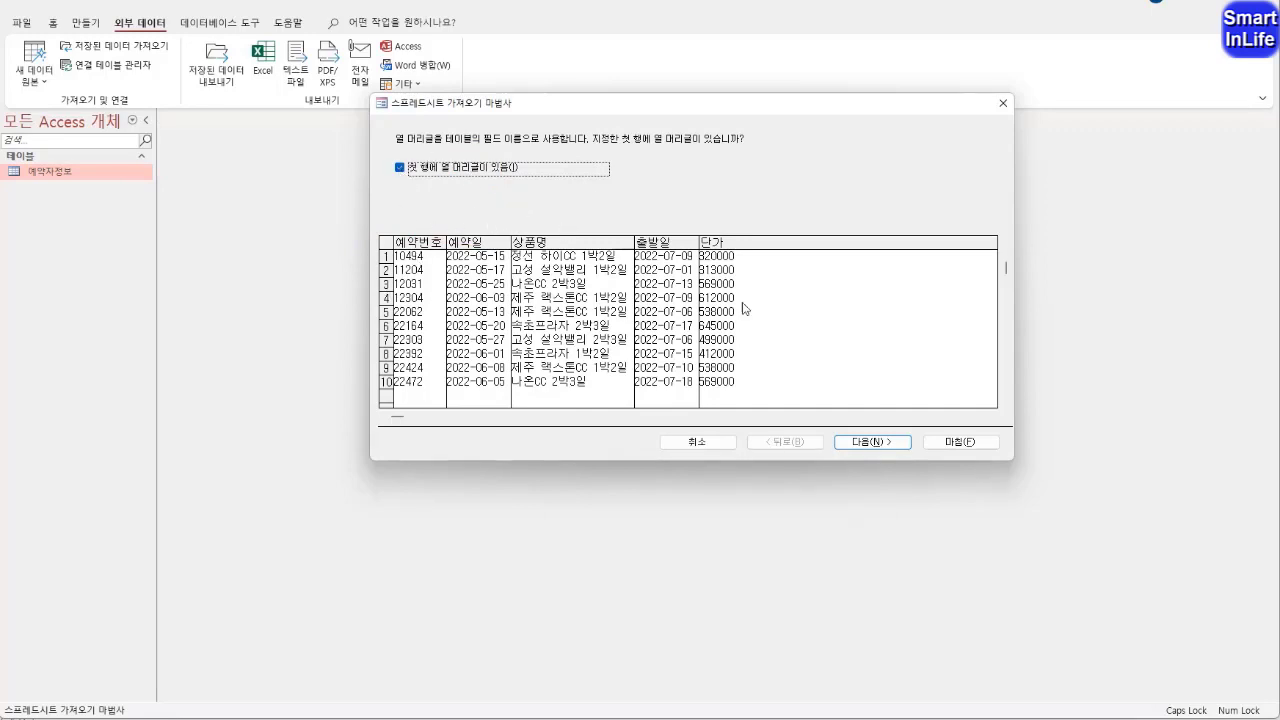
Keep the first row as column headings and set the 단가 field's import data type to 정수(Long)
click(878, 443)
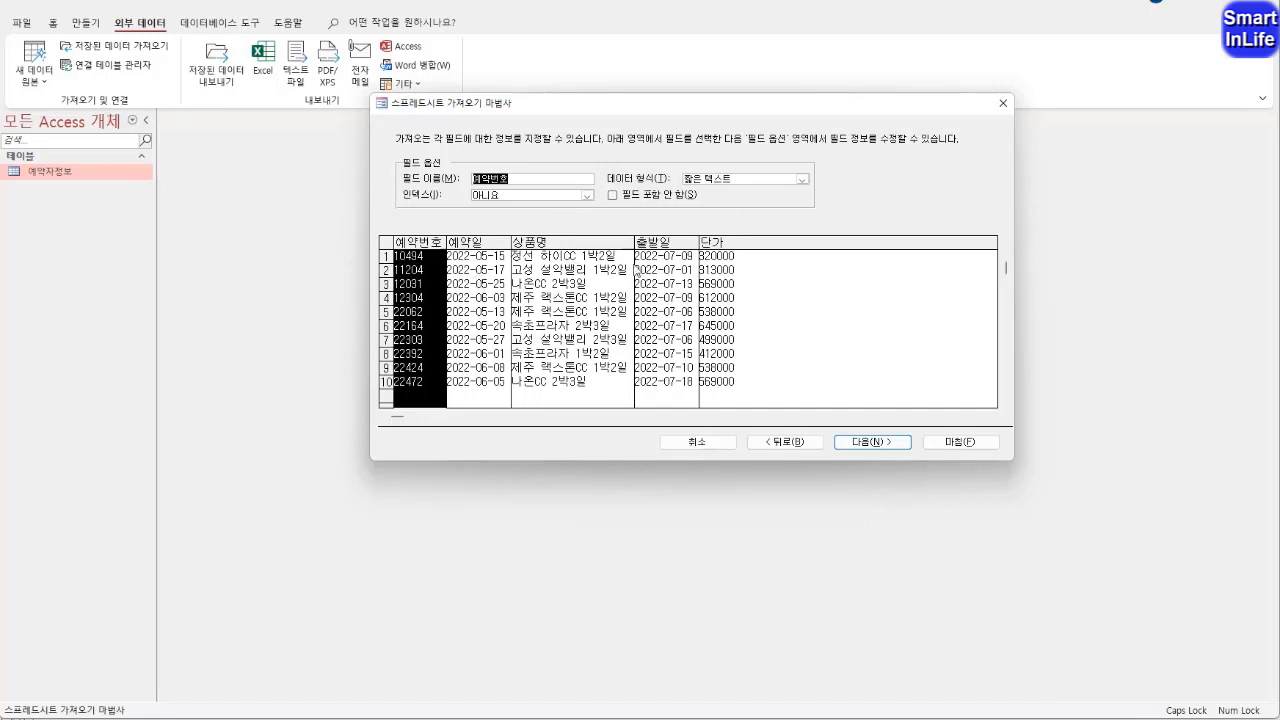
click(493, 248)
click(607, 251)
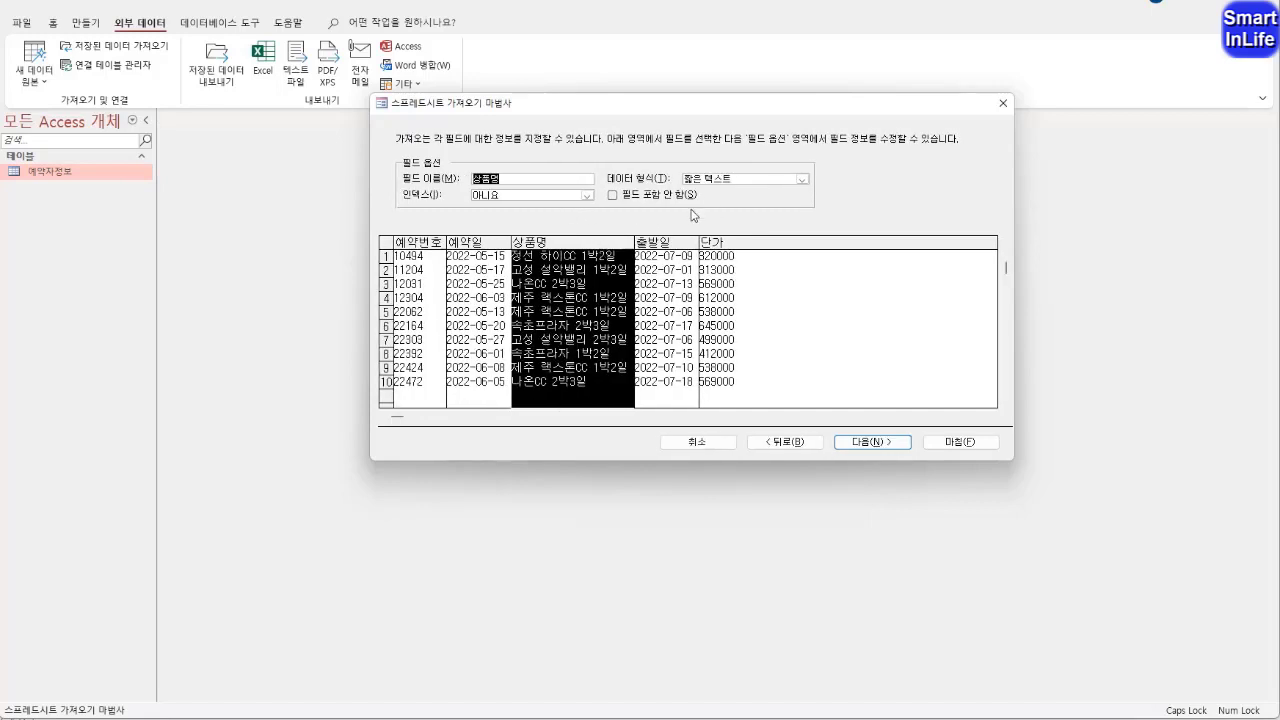
click(665, 246)
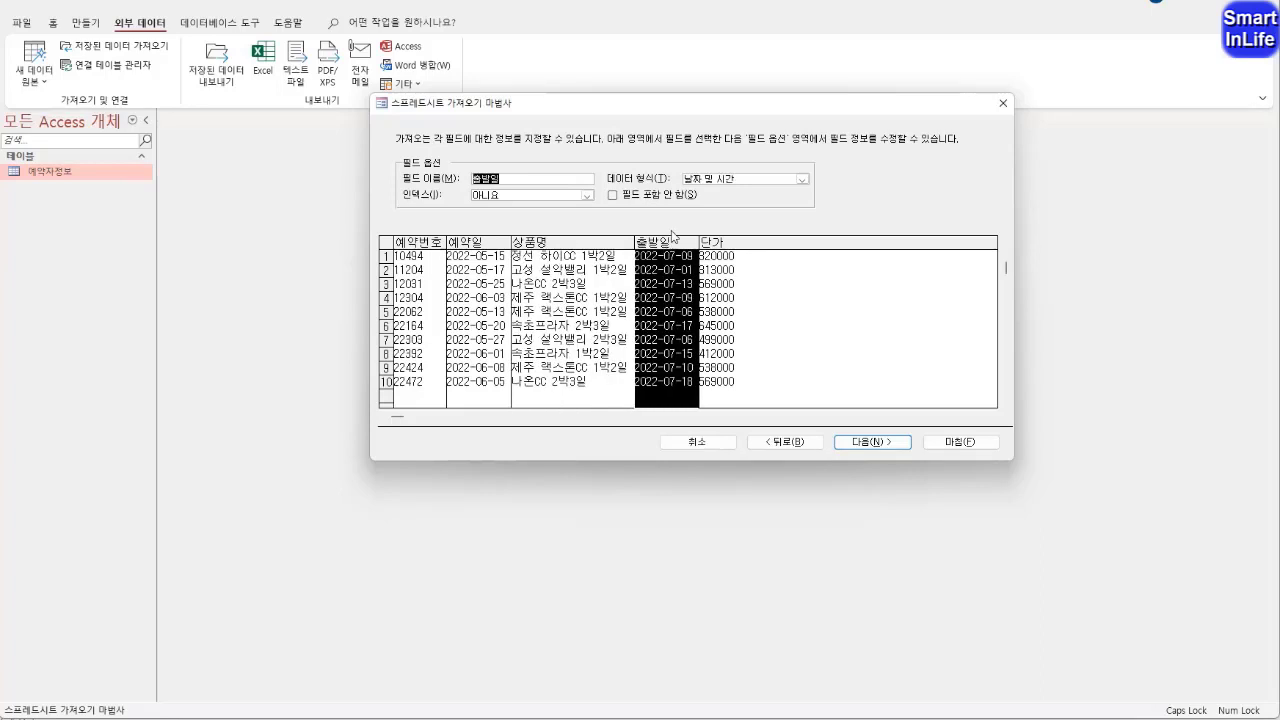
click(724, 246)
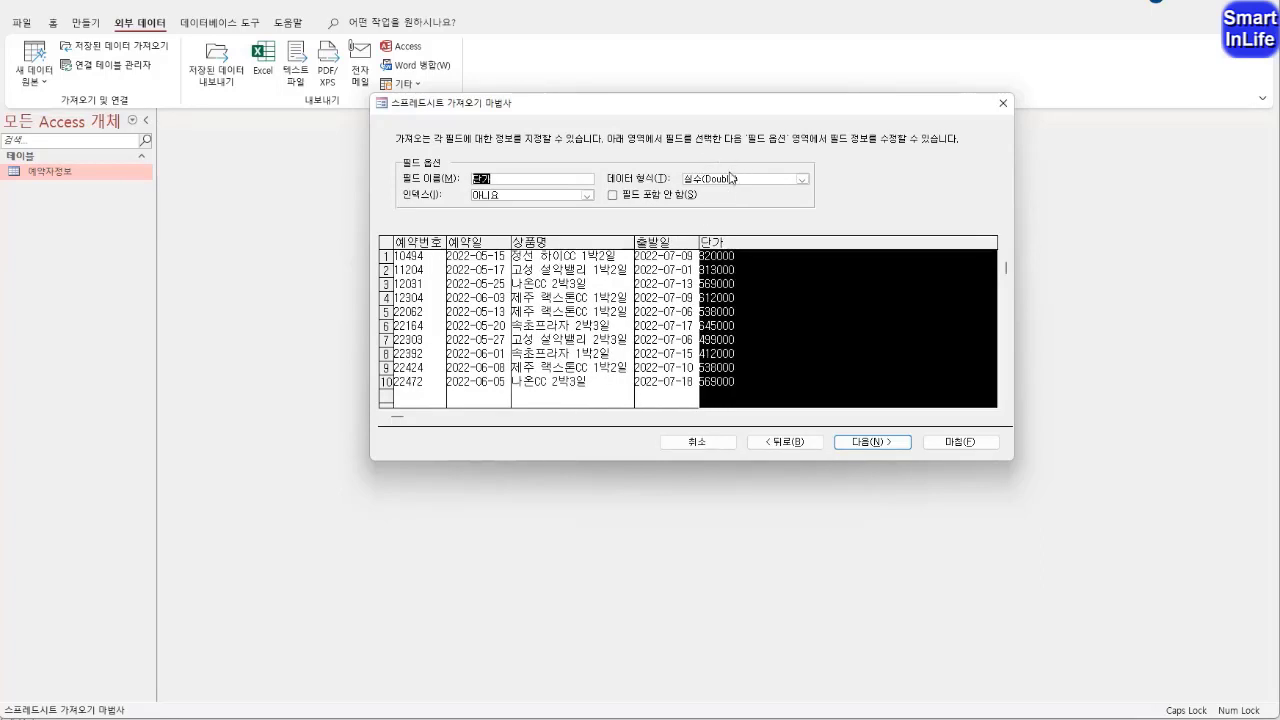
click(802, 179)
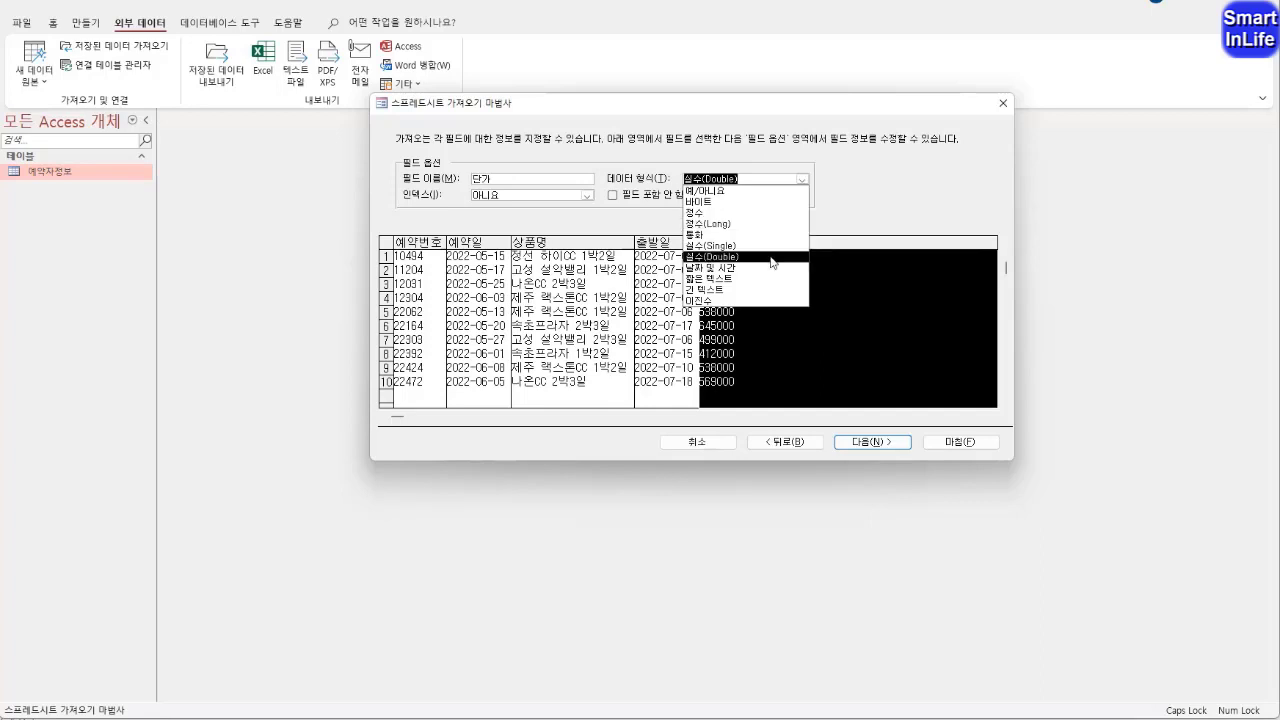
click(780, 225)
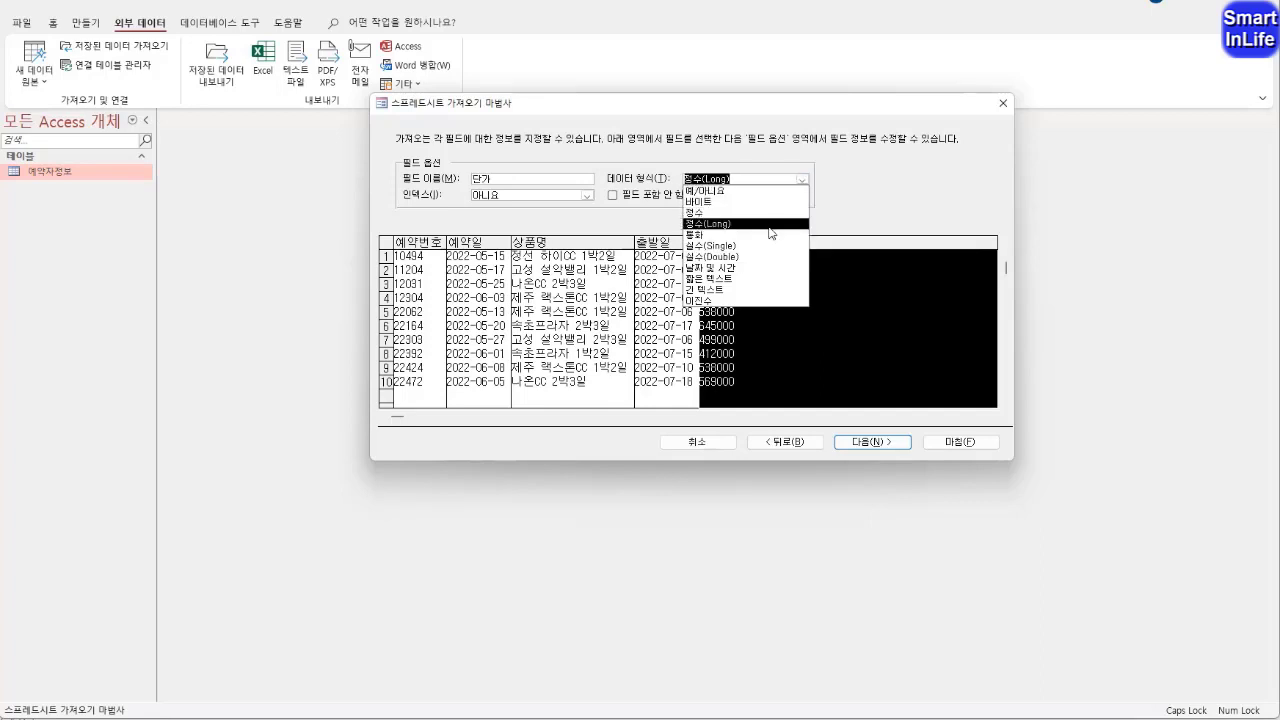
click(770, 226)
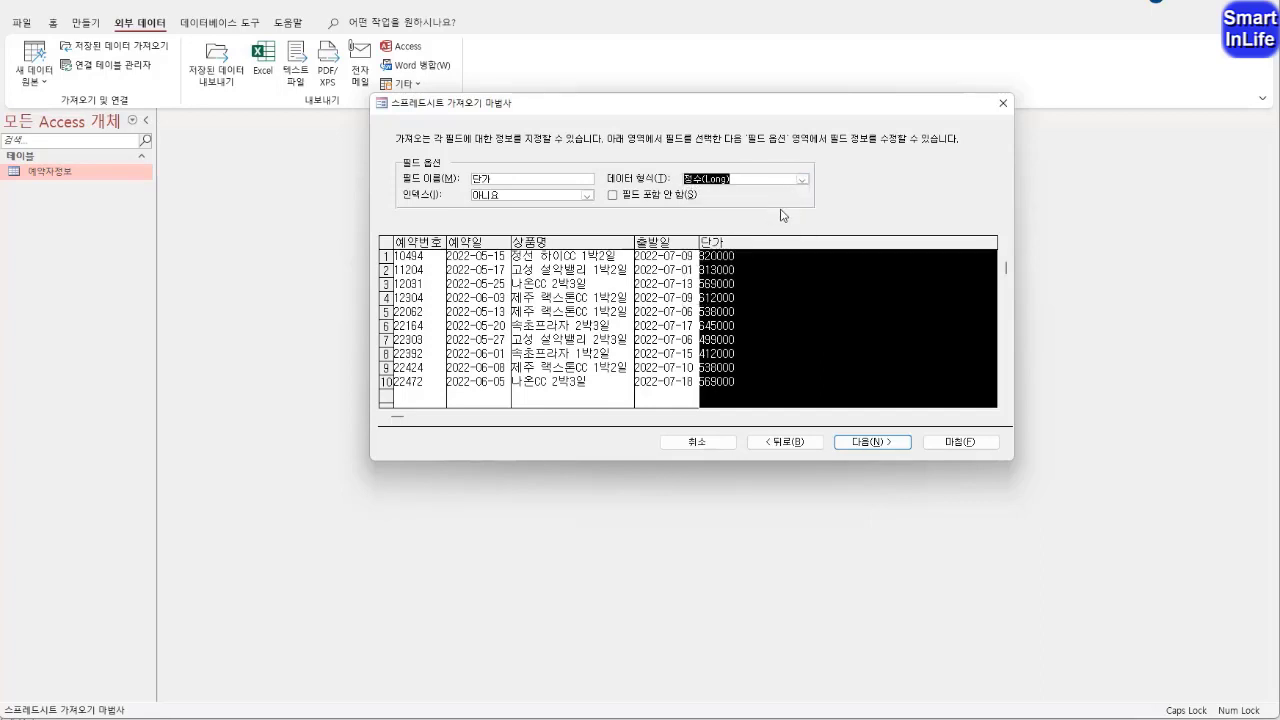
mouse_move(615, 221)
mouse_down()
mouse_move(660, 212)
mouse_move(610, 176)
mouse_move(704, 178)
mouse_move(622, 214)
mouse_up()
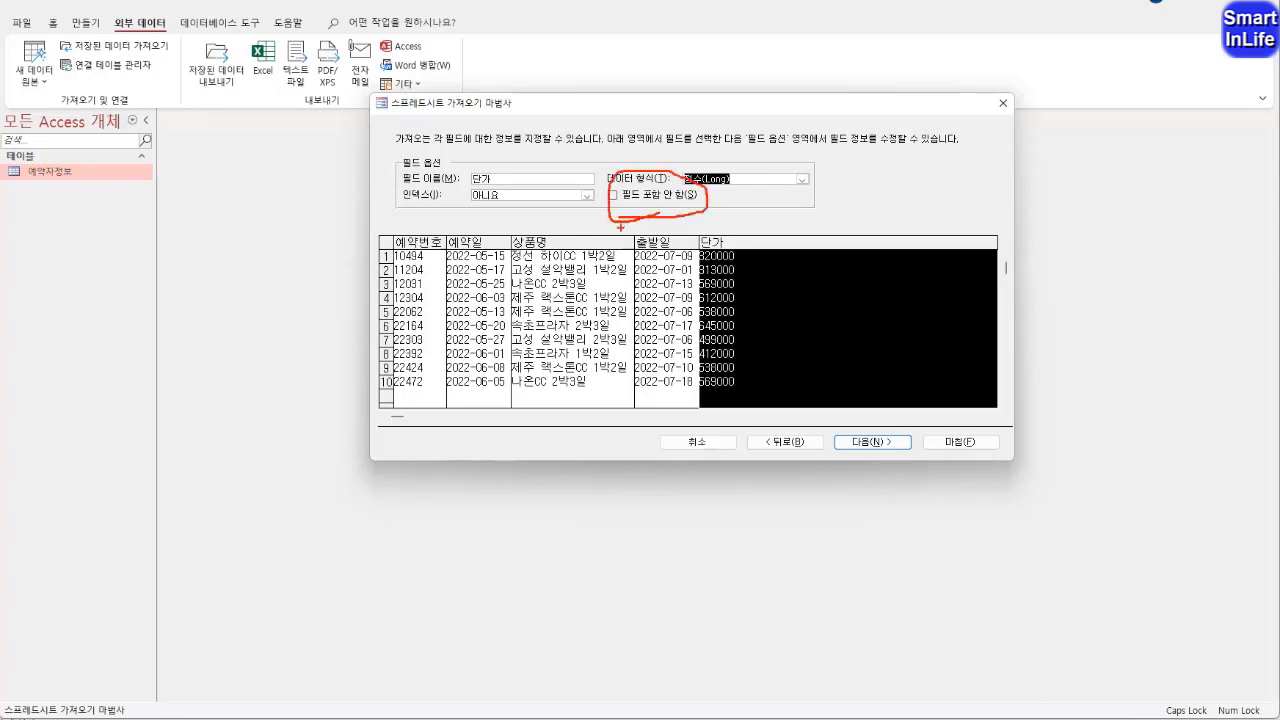
drag(531, 223, 575, 203)
mouse_move(588, 262)
mouse_down()
mouse_move(545, 282)
mouse_move(572, 290)
mouse_up()
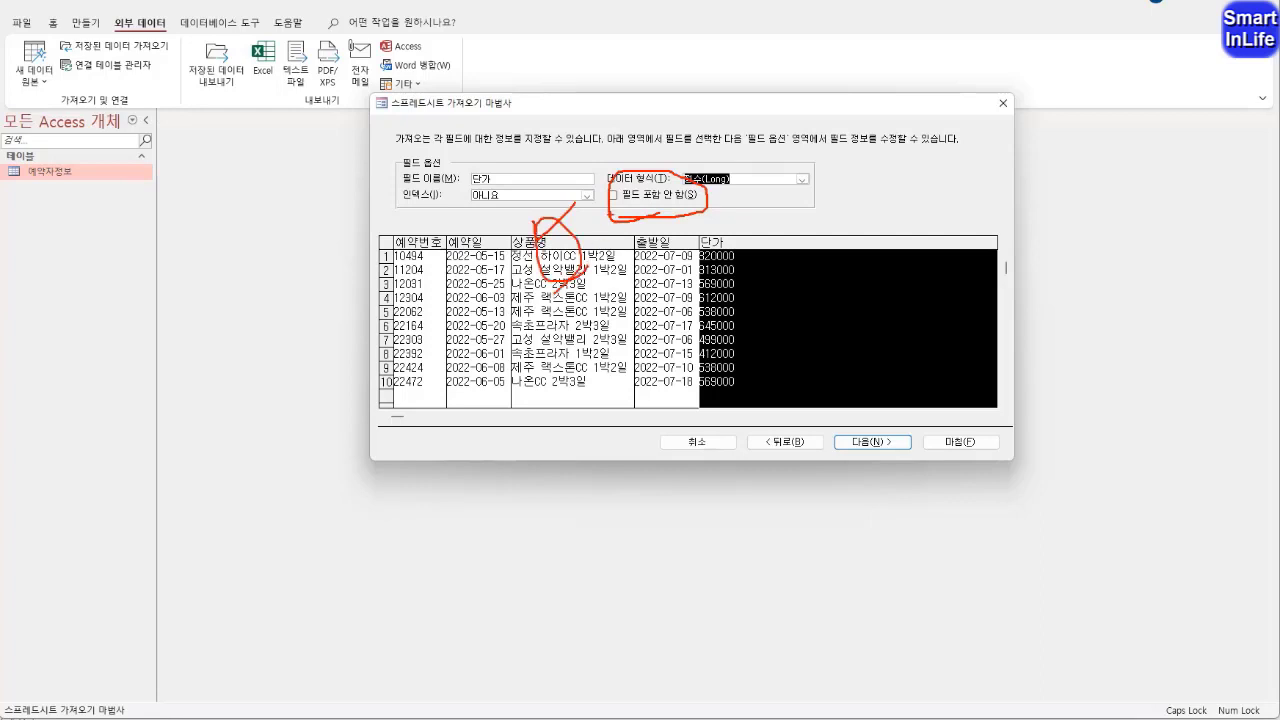
drag(608, 210, 598, 181)
key(Escape)
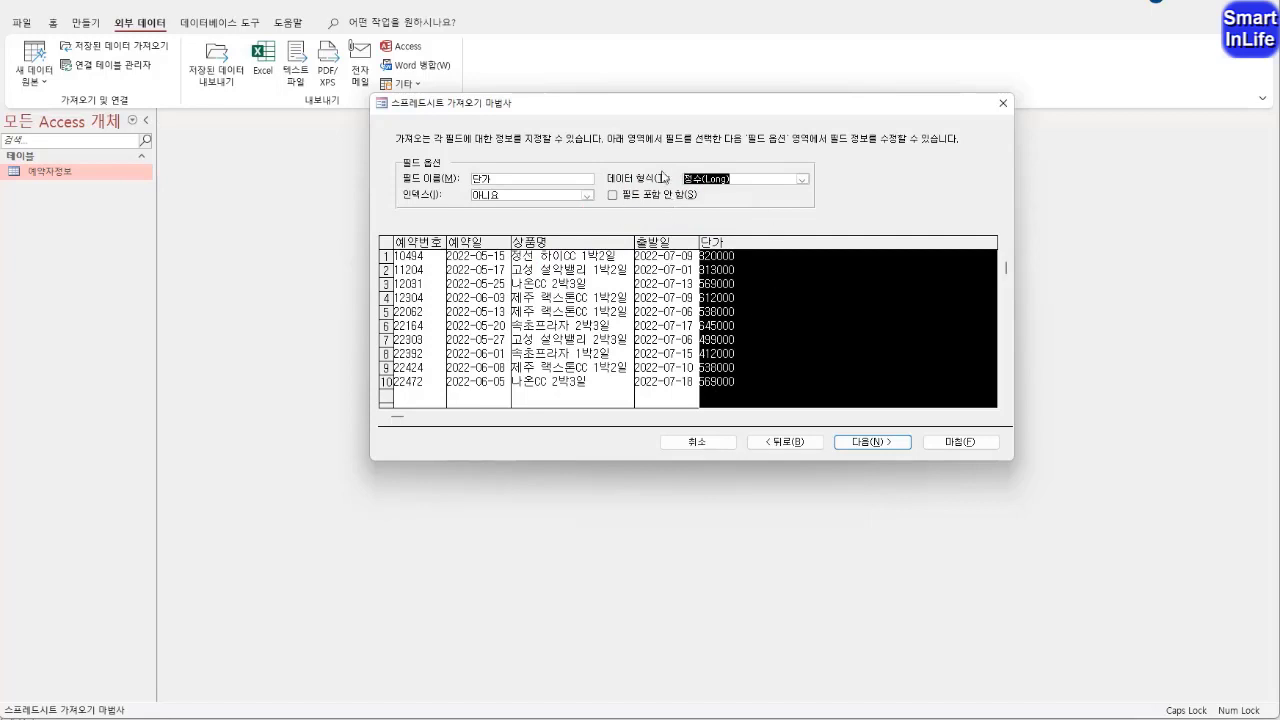
Review the 예약번호 field's import options and proceed to the primary key settings
click(423, 243)
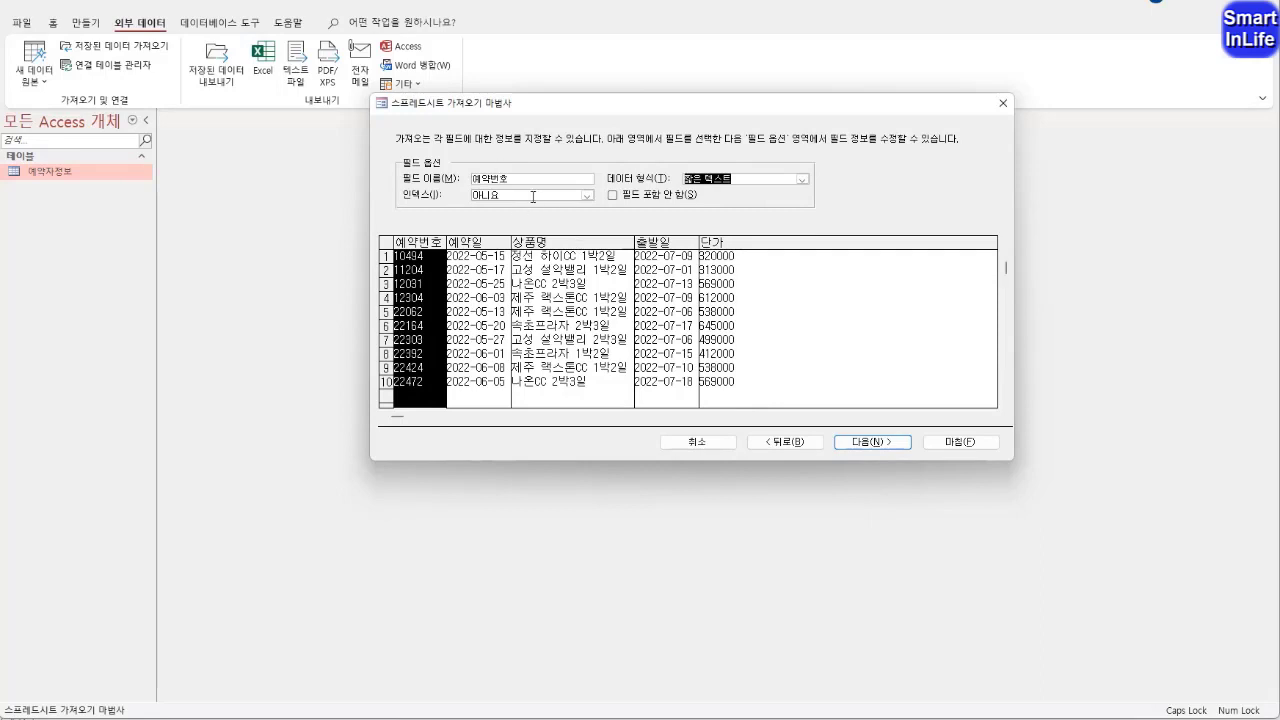
click(862, 440)
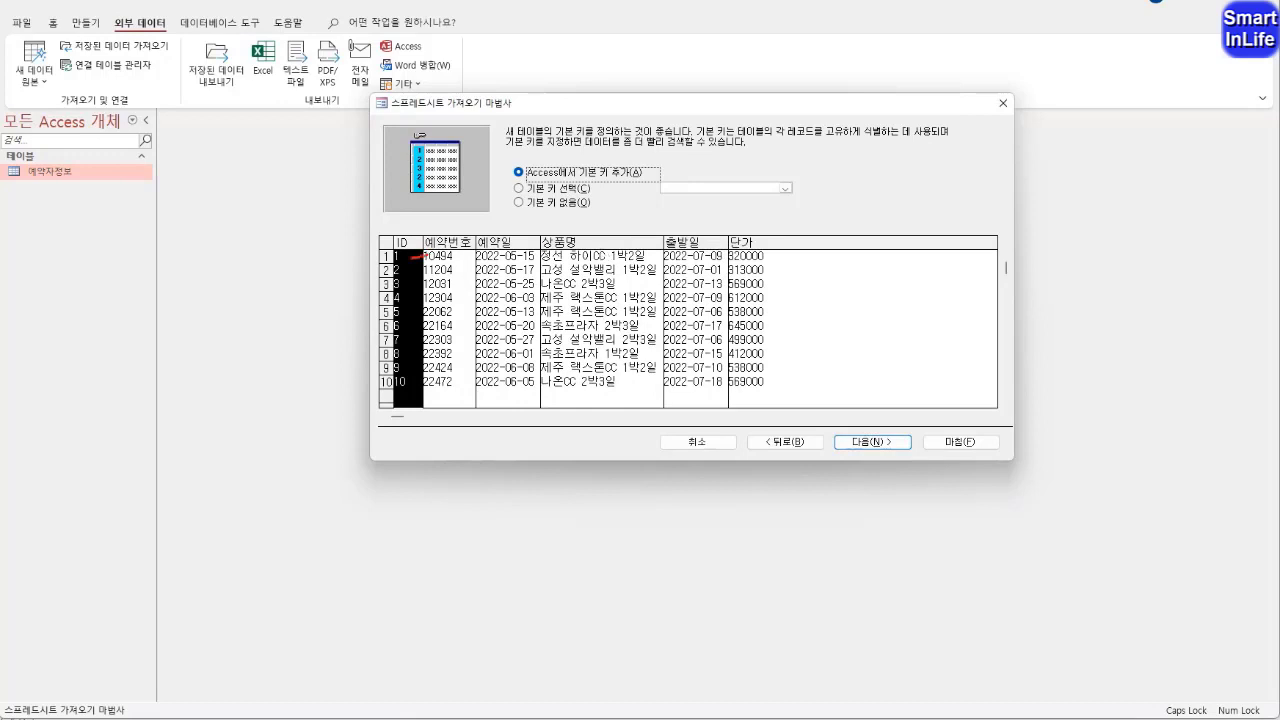
mouse_move(397, 254)
mouse_down()
mouse_move(402, 223)
mouse_move(423, 256)
mouse_up()
mouse_move(586, 181)
mouse_down()
mouse_move(610, 155)
mouse_move(495, 180)
mouse_move(600, 186)
mouse_up()
key(Escape)
mouse_move(453, 256)
mouse_down()
mouse_move(438, 236)
mouse_move(441, 274)
mouse_up()
key(Escape)
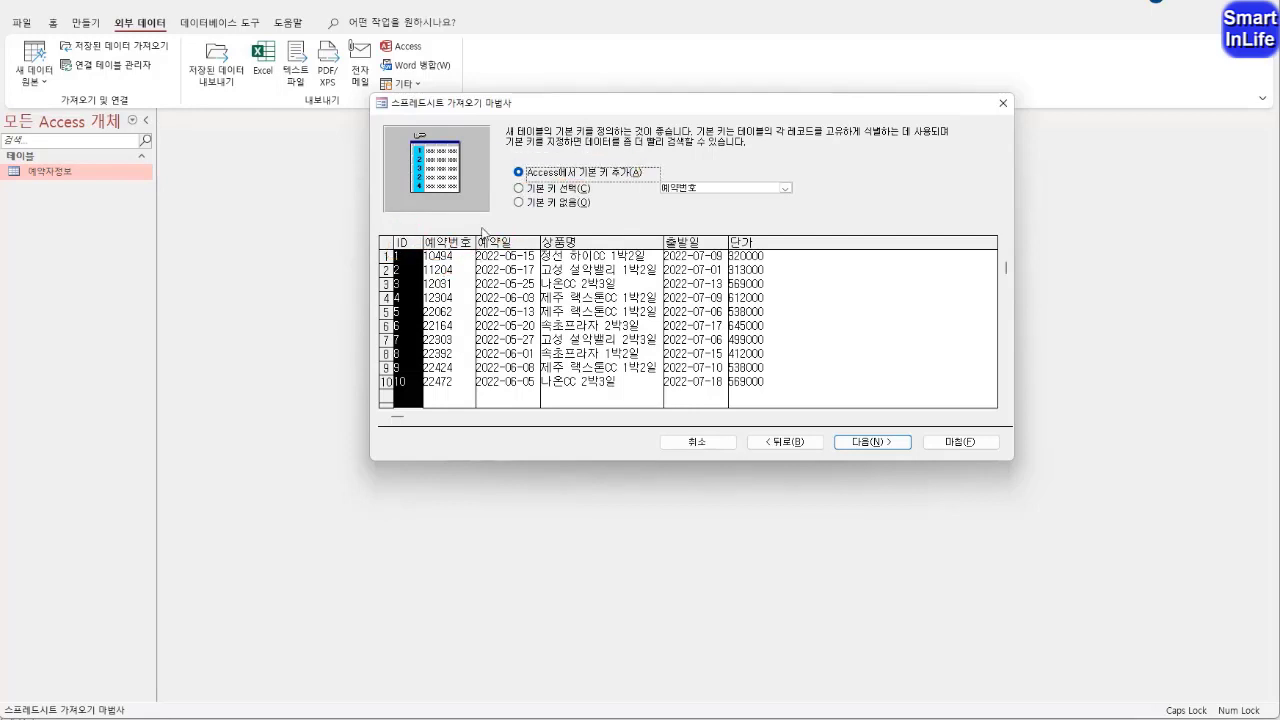
Choose 예약번호 as the new table's primary key and continue to the final import page
click(530, 190)
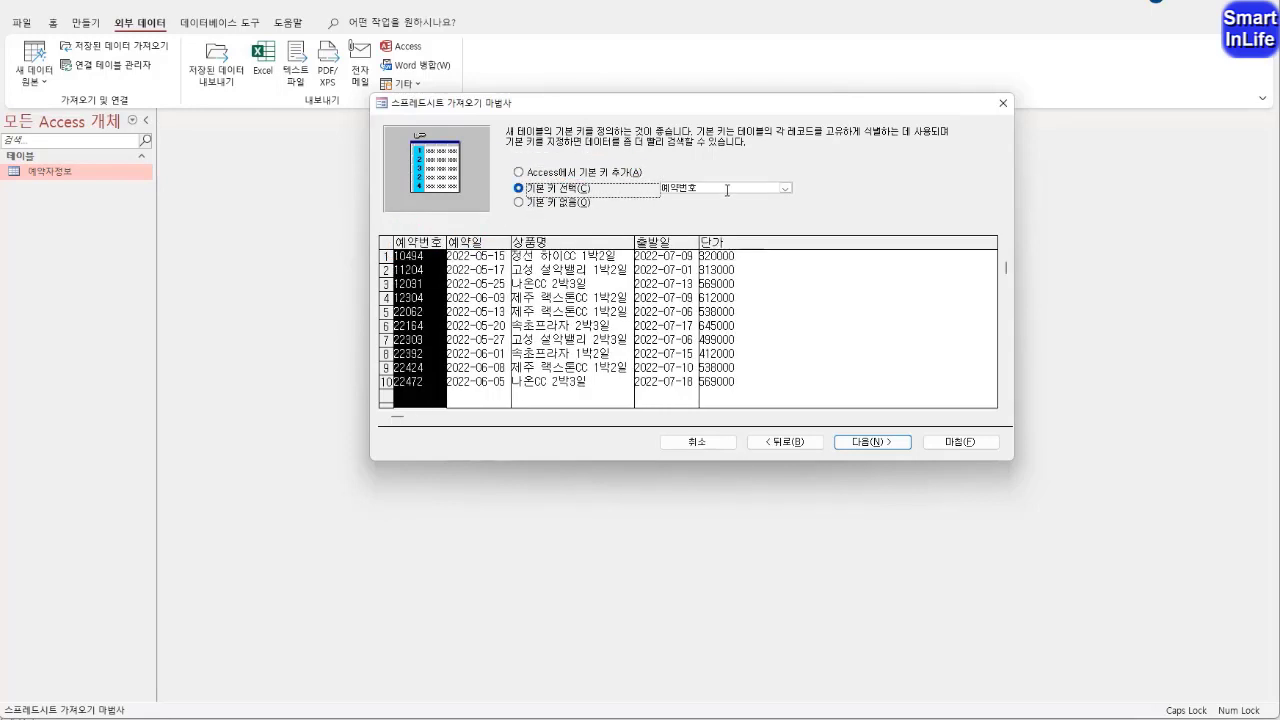
click(785, 188)
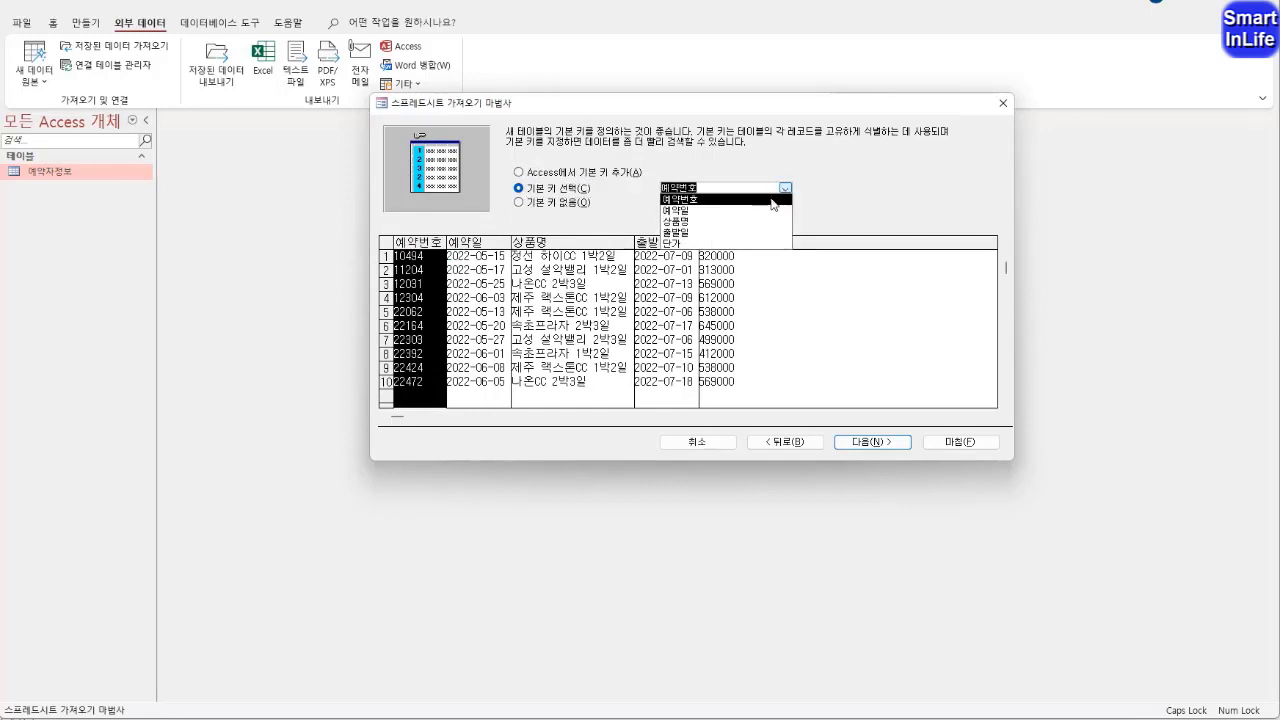
click(772, 200)
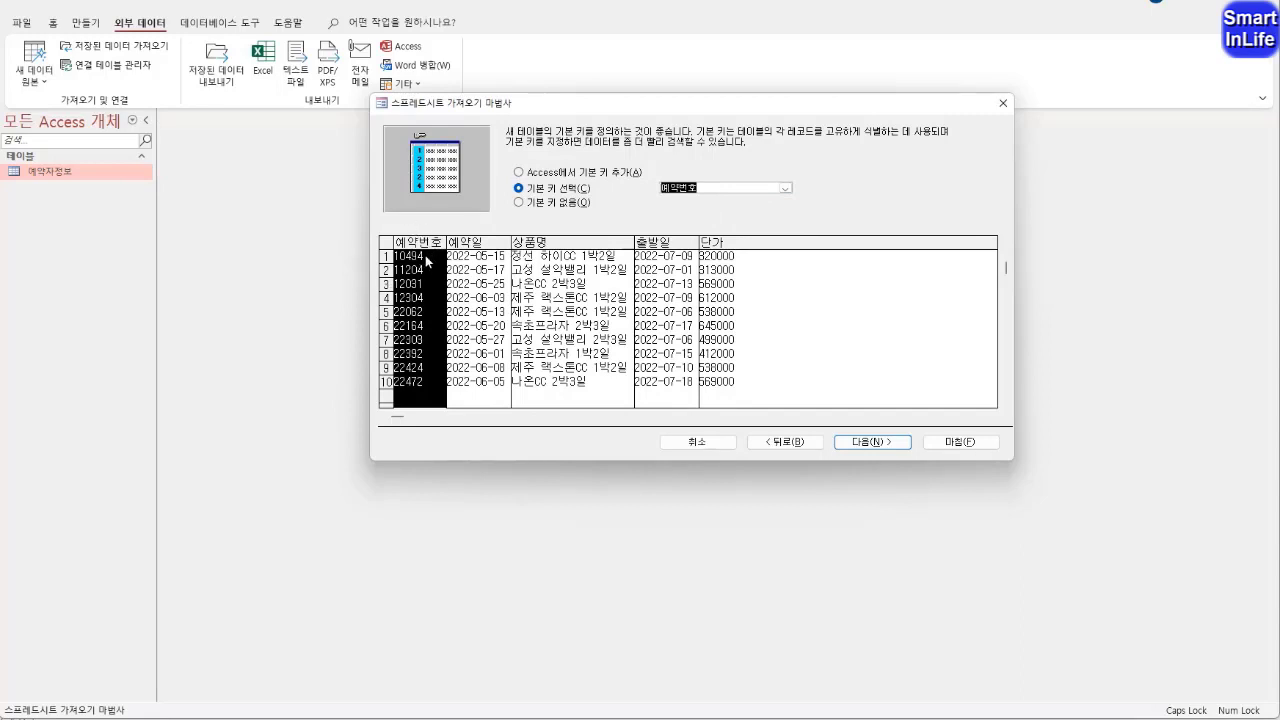
click(866, 443)
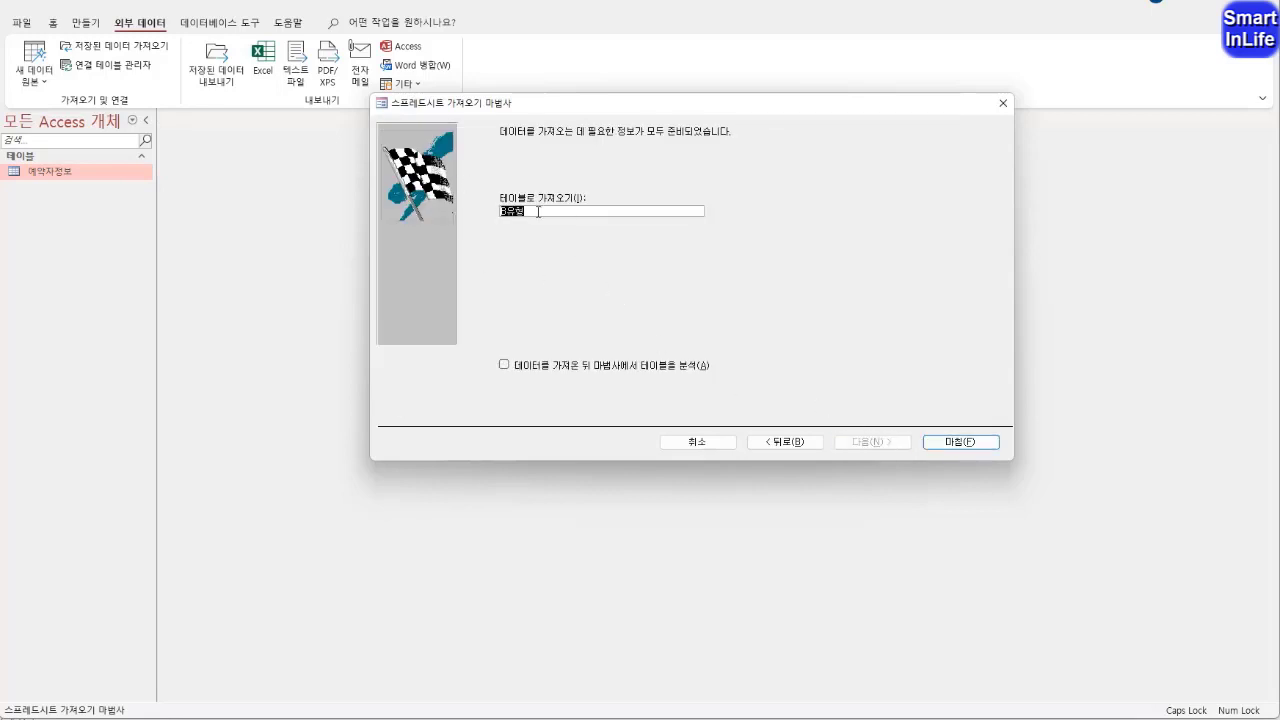
Name the imported table 예약관리, finish the import and close the wizard without saving the import steps
text(예약관리)
click(940, 445)
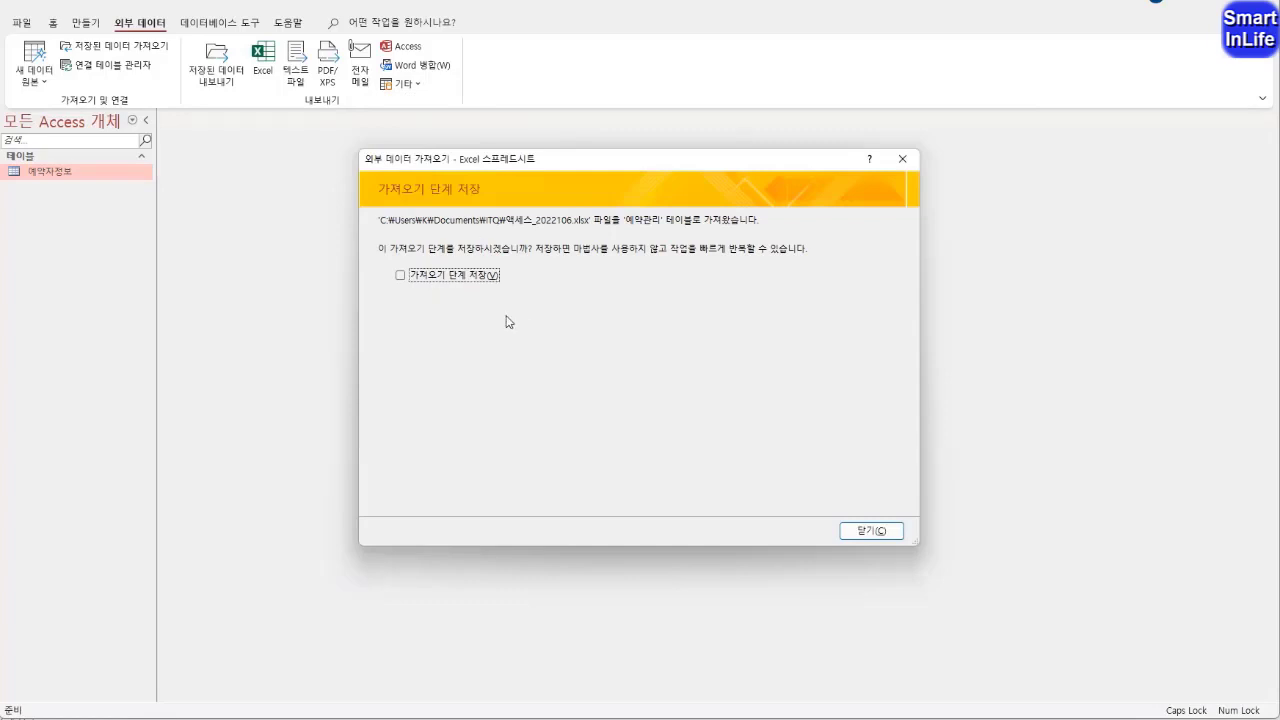
click(872, 532)
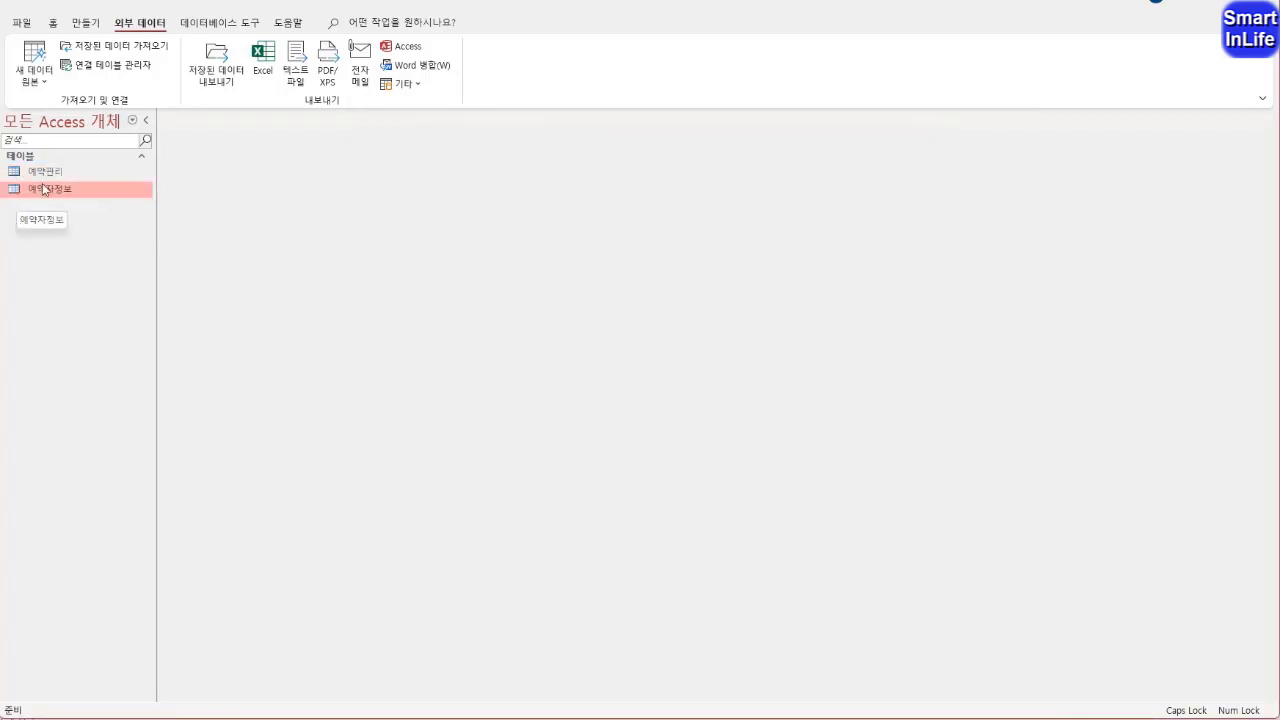
Open the 예약관리 table in design view
click(48, 172)
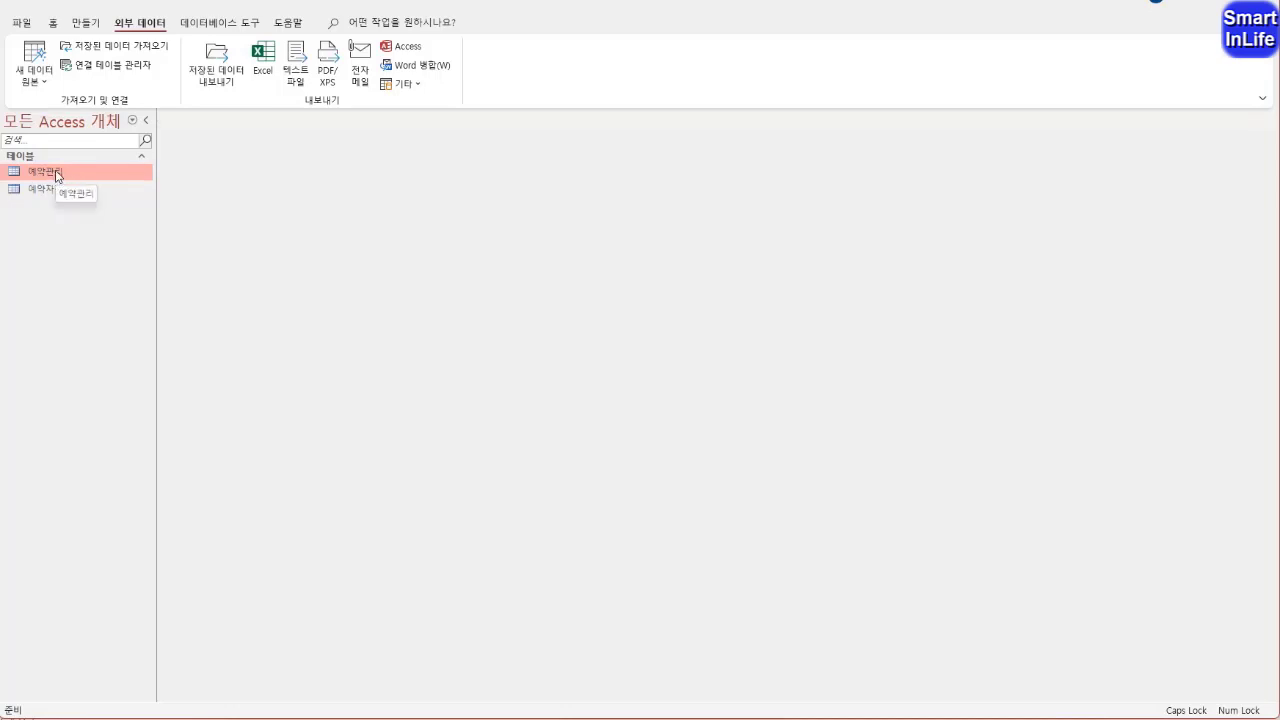
right_click(57, 175)
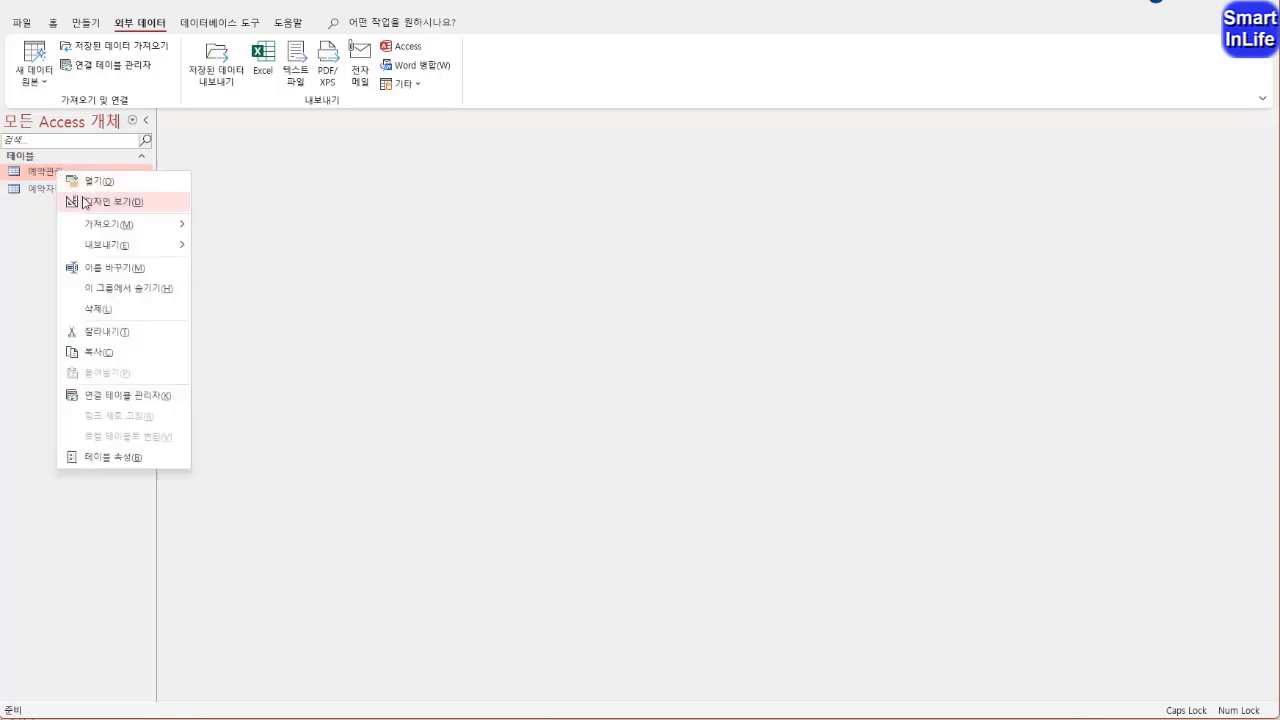
click(87, 203)
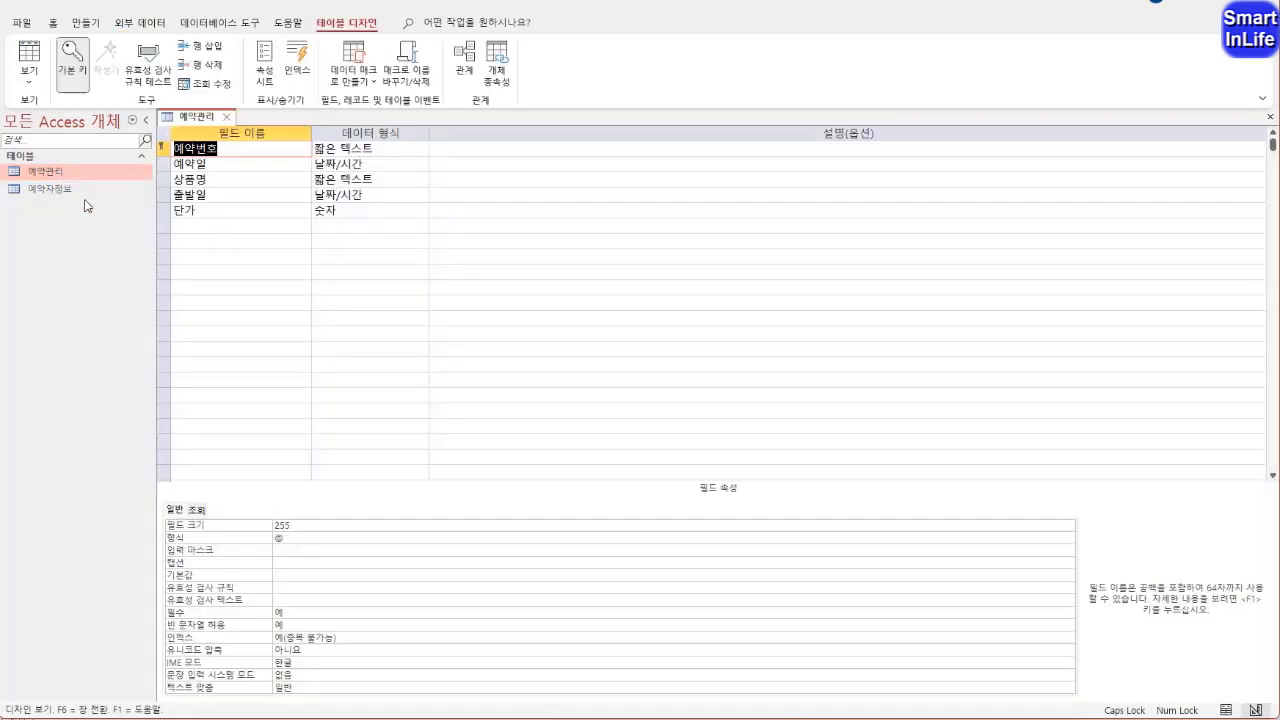
click(175, 149)
key(ctrl+2)
mouse_move(175, 150)
mouse_down()
mouse_move(157, 140)
mouse_move(176, 157)
mouse_up()
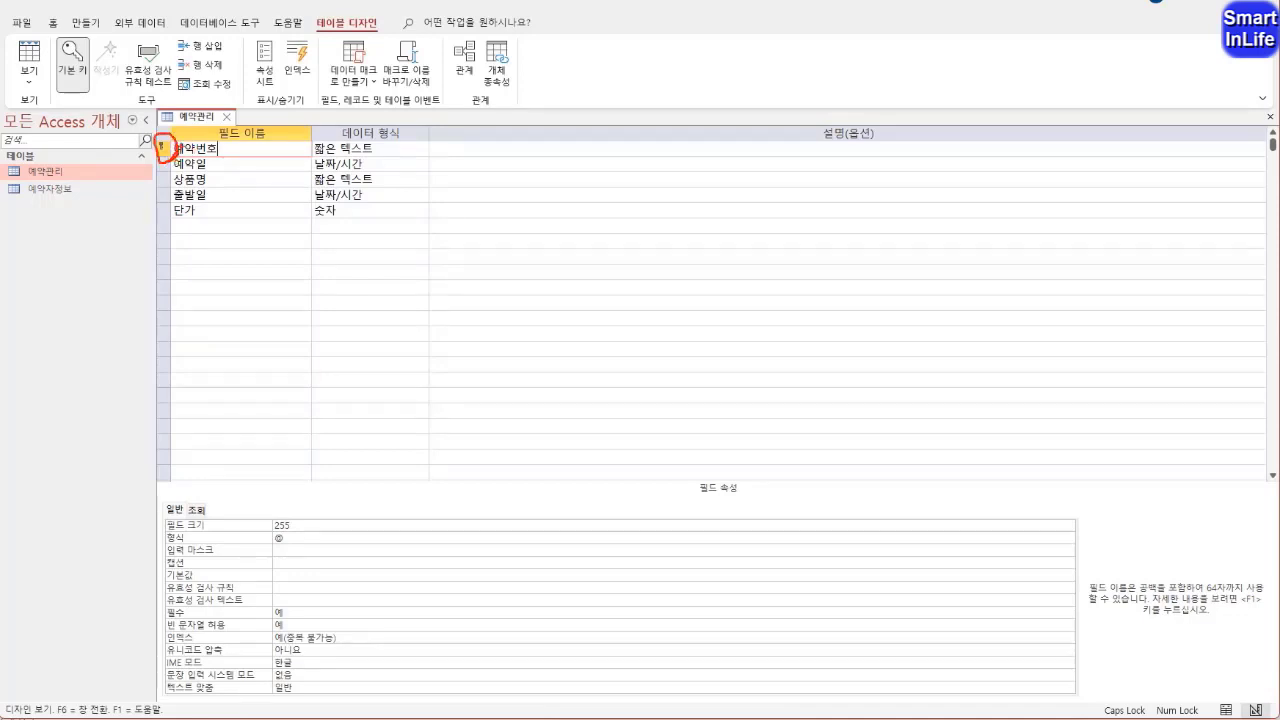
mouse_move(68, 88)
mouse_down()
mouse_move(80, 58)
mouse_move(70, 100)
mouse_up()
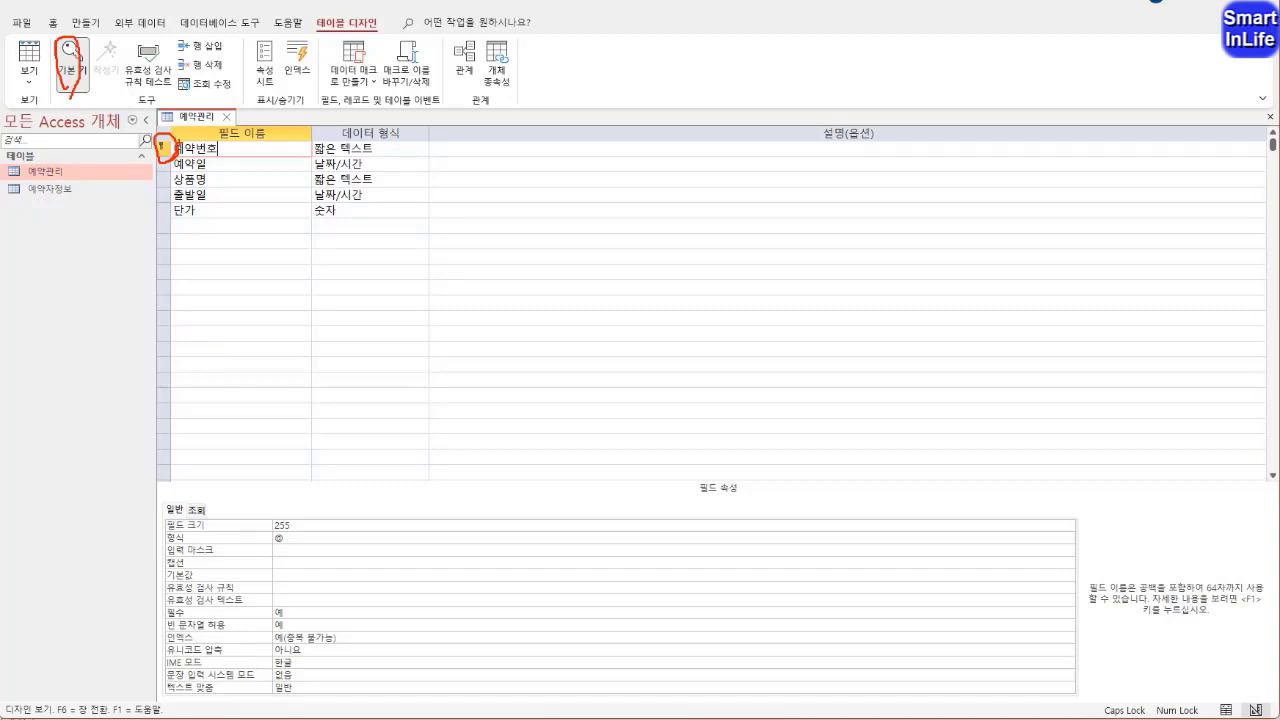
key(Escape)
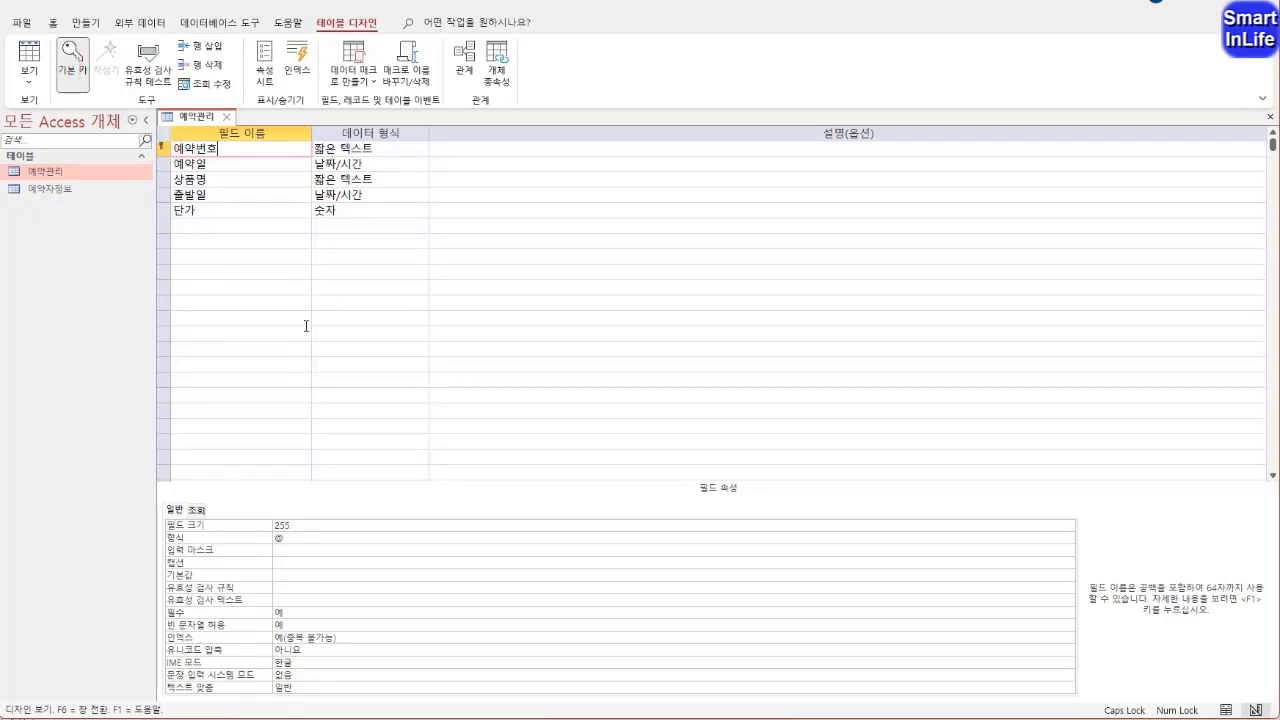
Set the 예약번호 field's size to 5 and the 예약일 field's format to 간단한 날짜
click(256, 522)
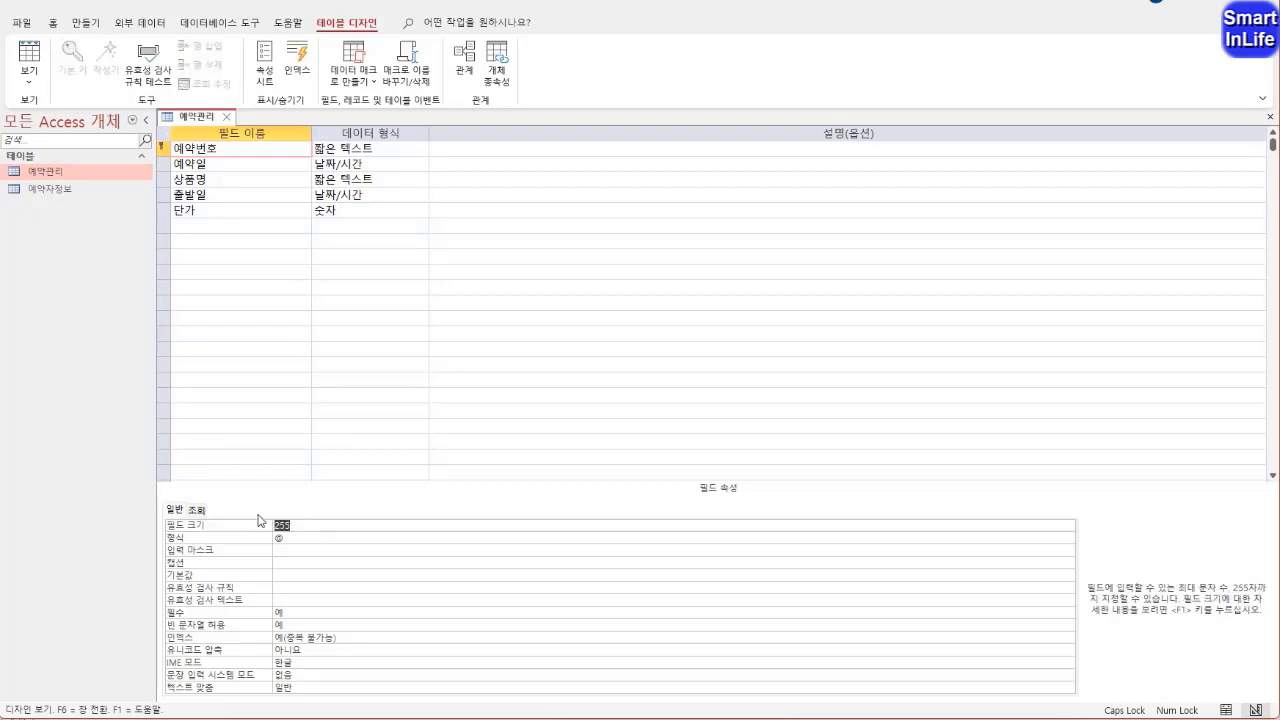
text(5)
click(215, 168)
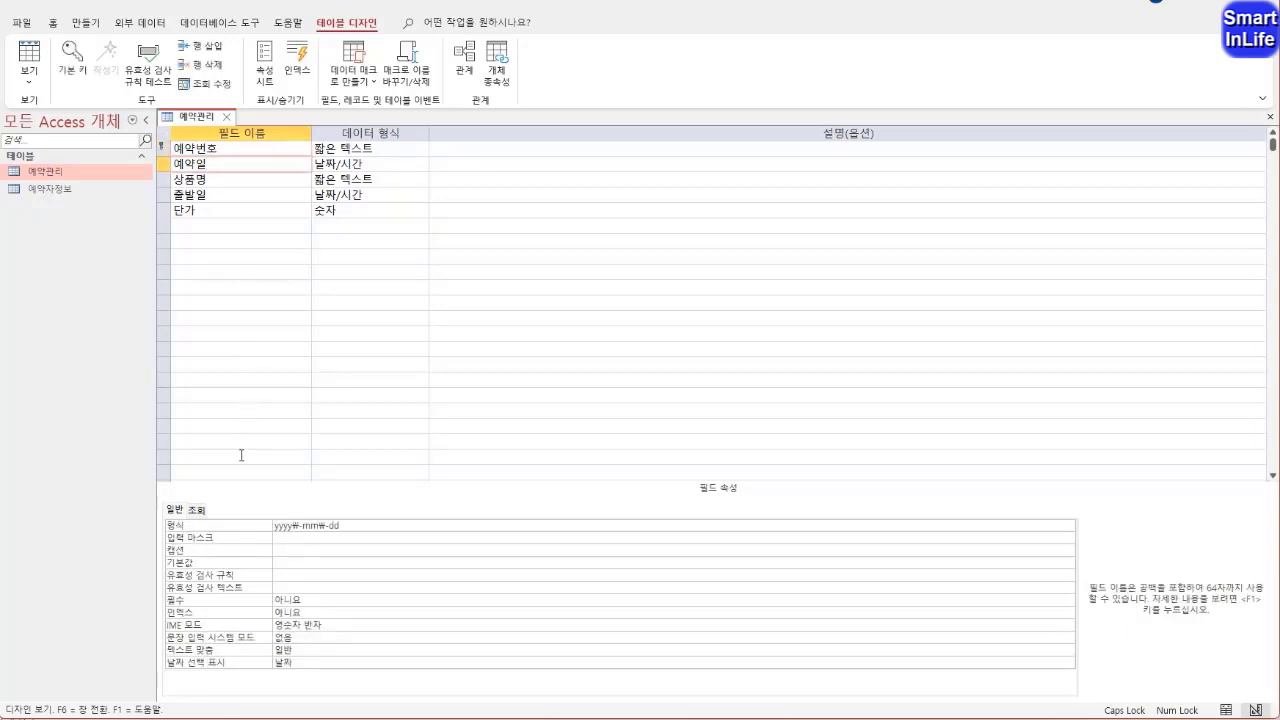
click(347, 528)
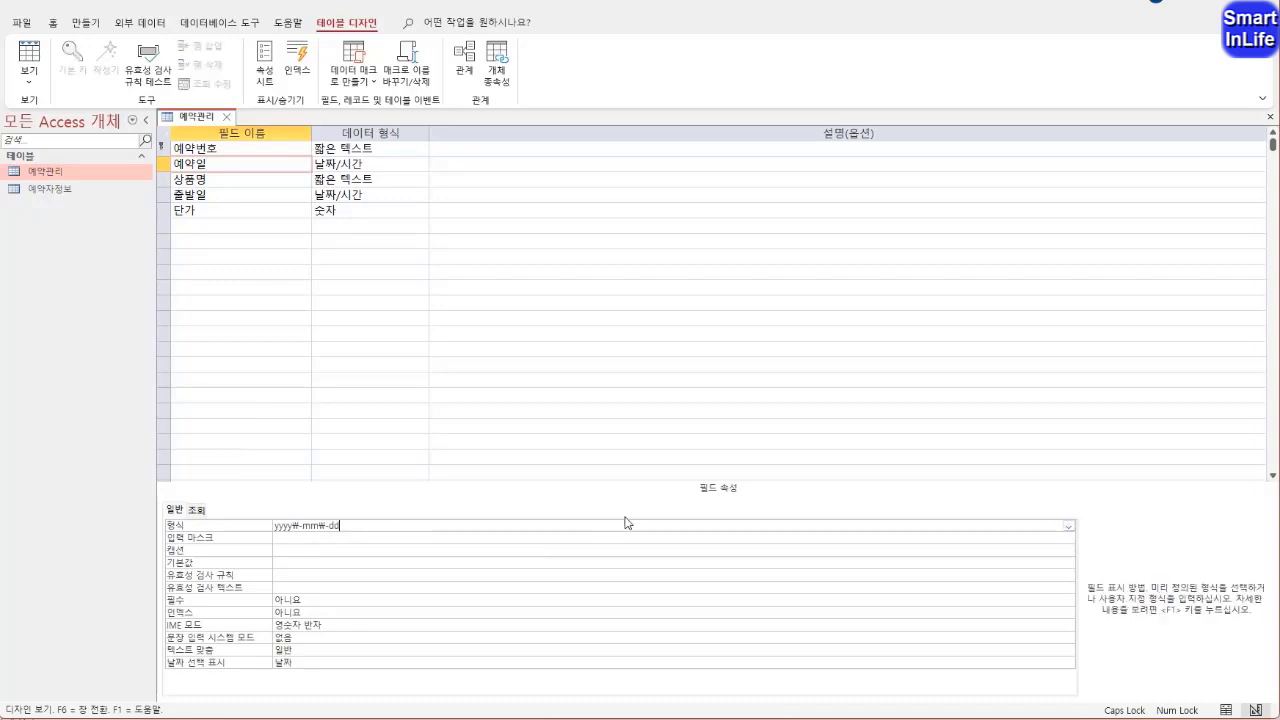
click(1068, 527)
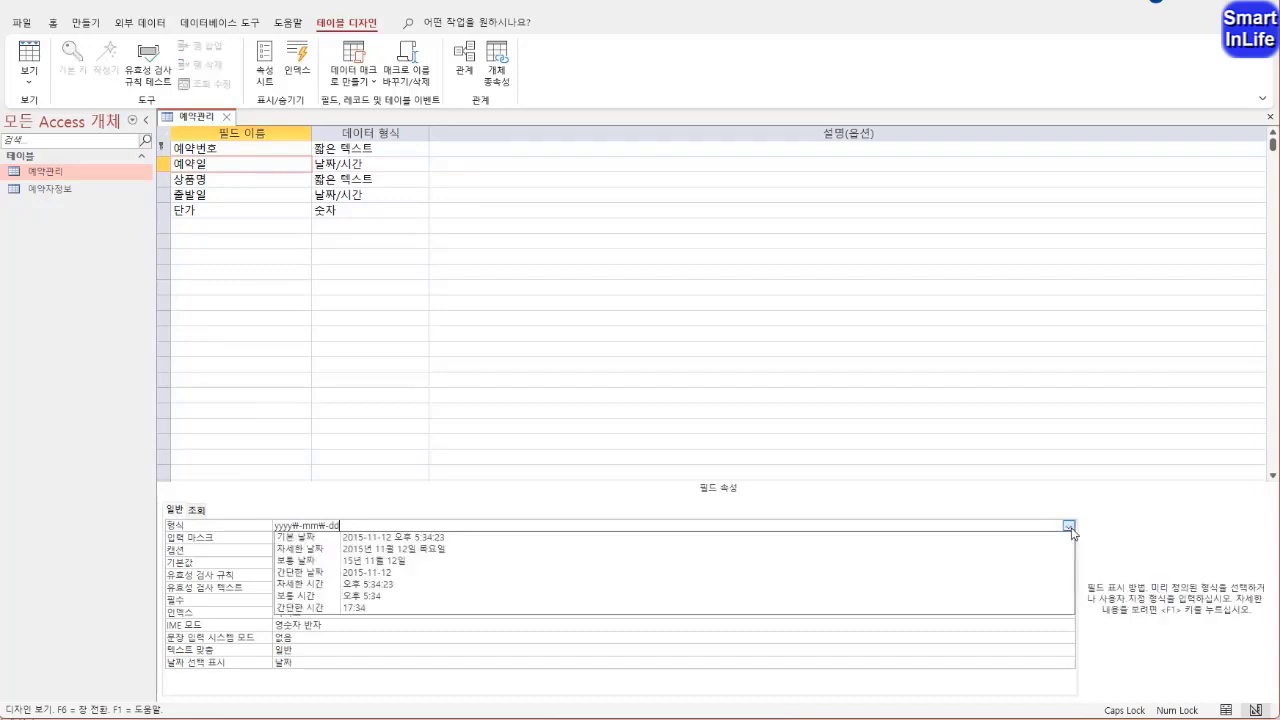
click(320, 574)
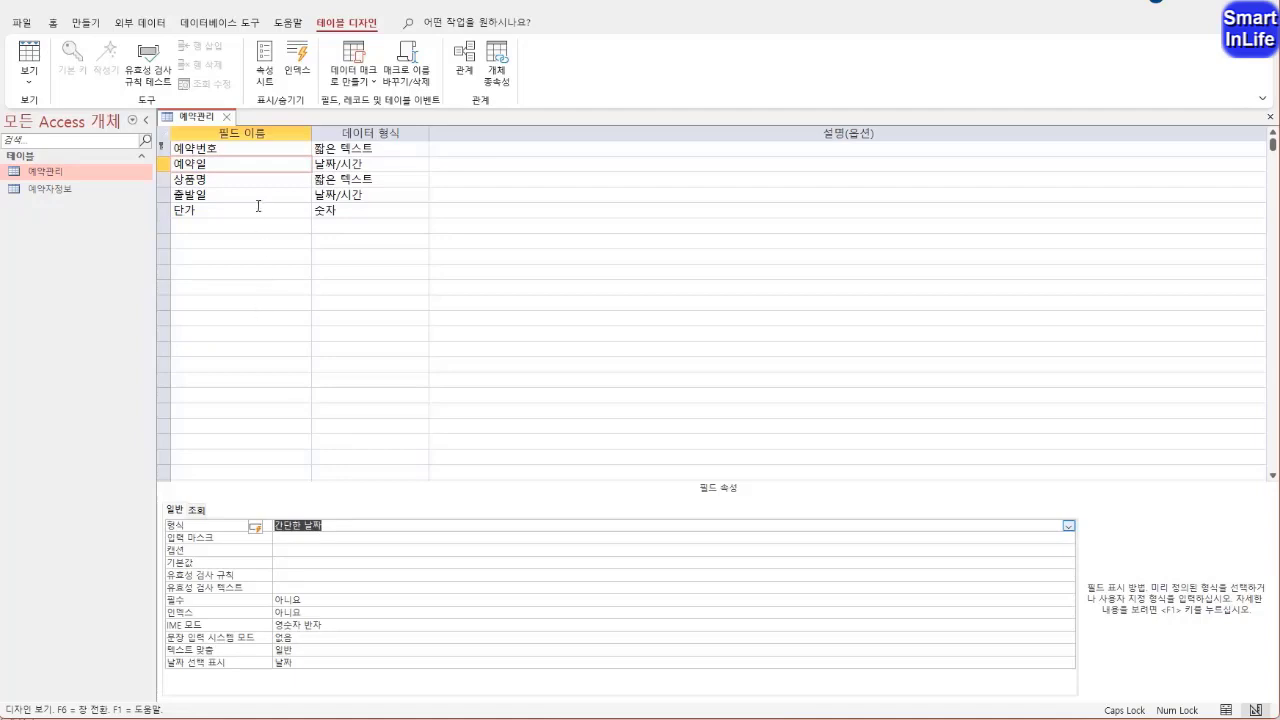
Set the 상품명 field's size to 30
click(238, 178)
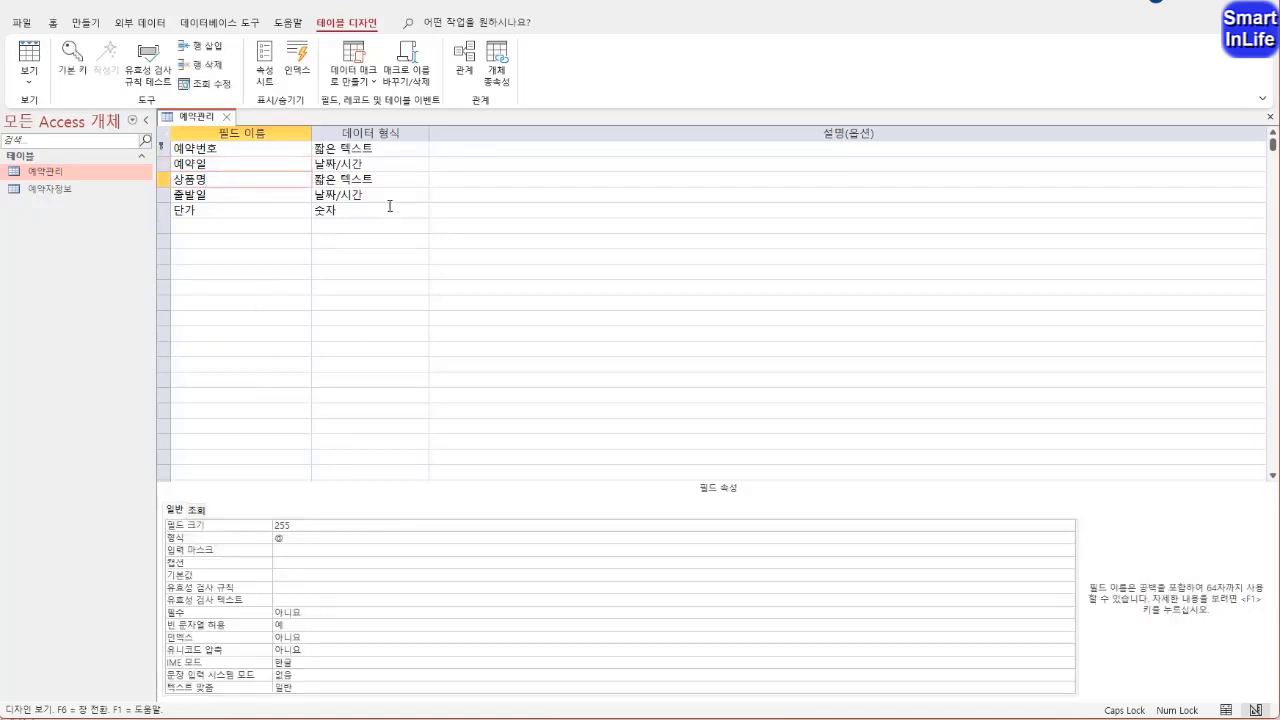
click(368, 181)
click(293, 526)
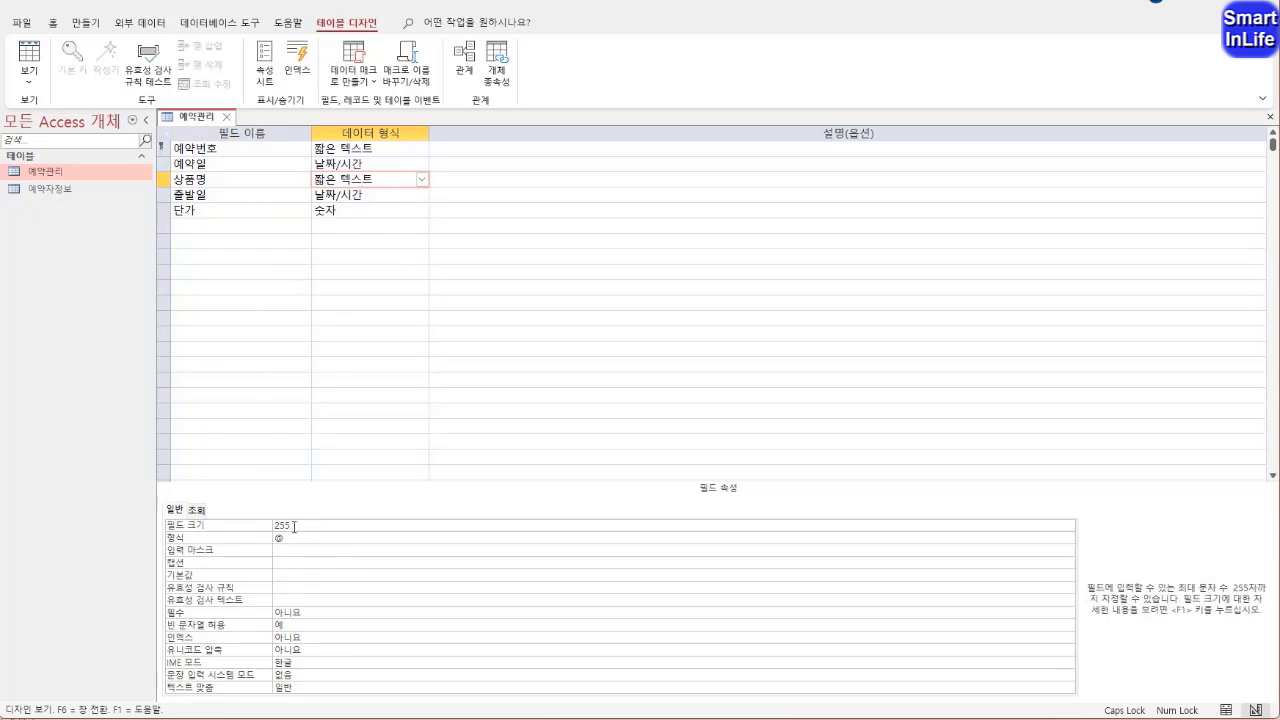
drag(294, 526, 271, 526)
text(30)
Set the 출발일 field's format to 보통 날짜
click(249, 196)
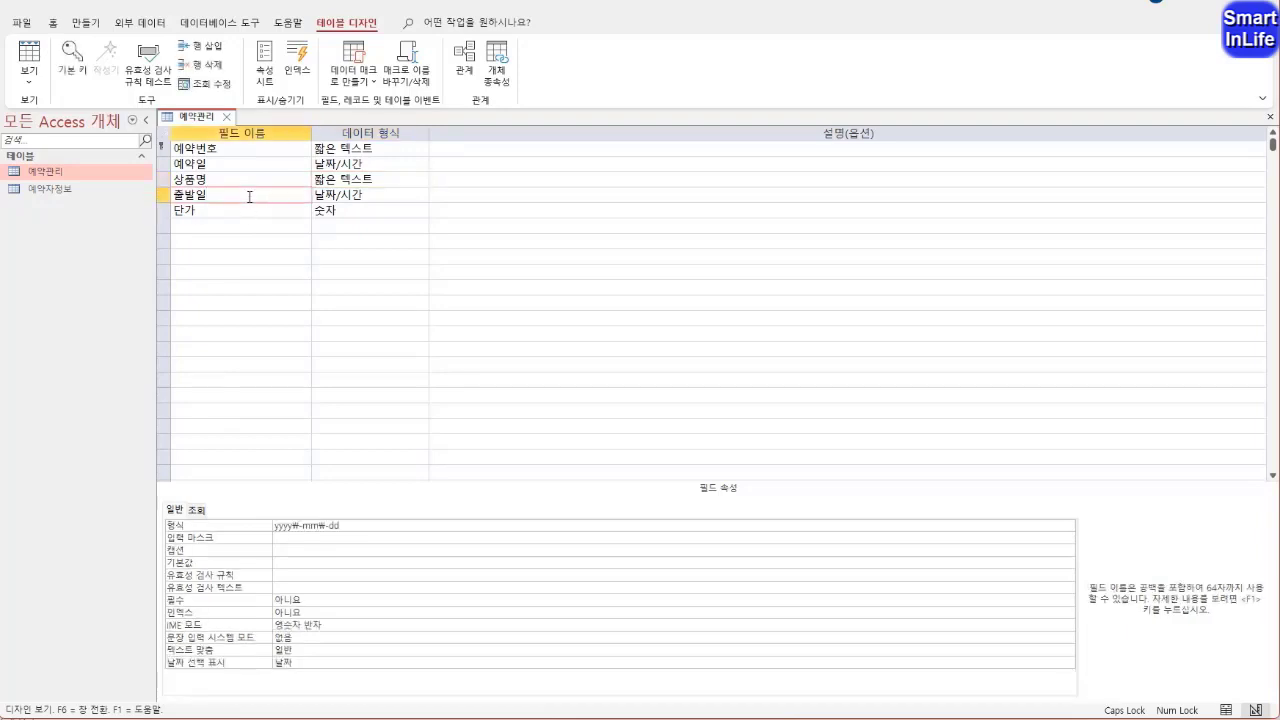
click(362, 196)
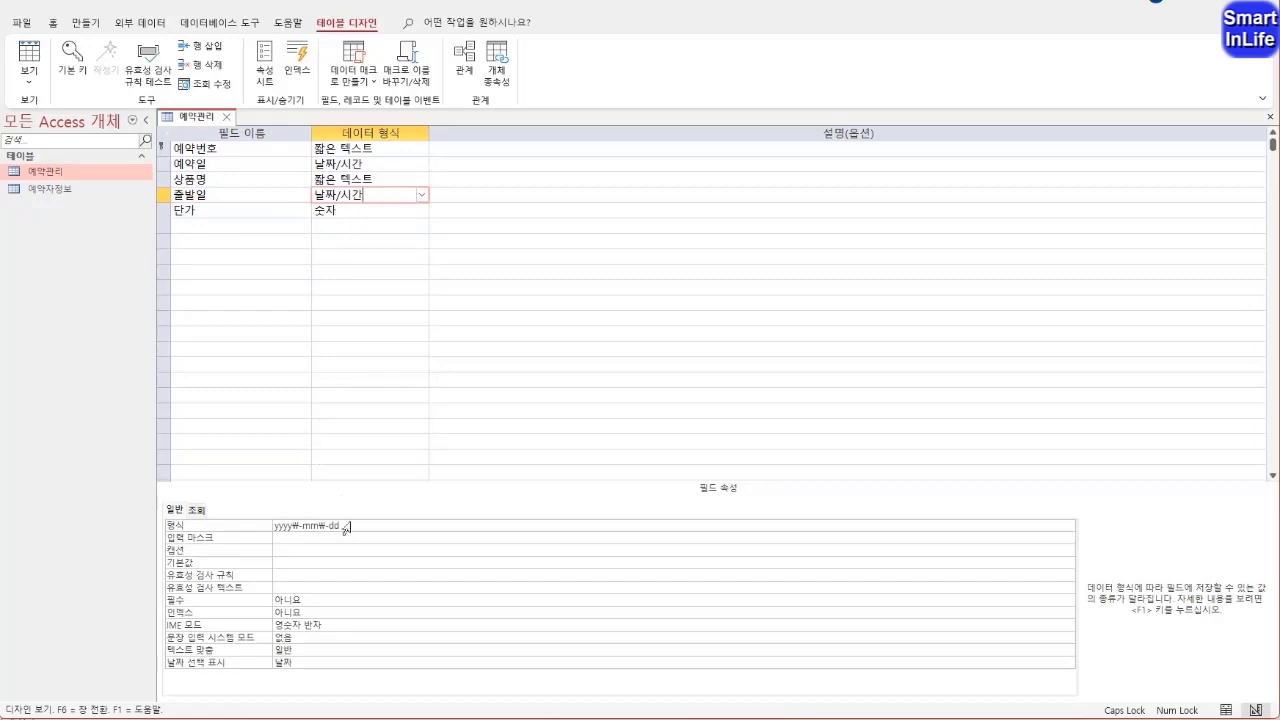
click(521, 528)
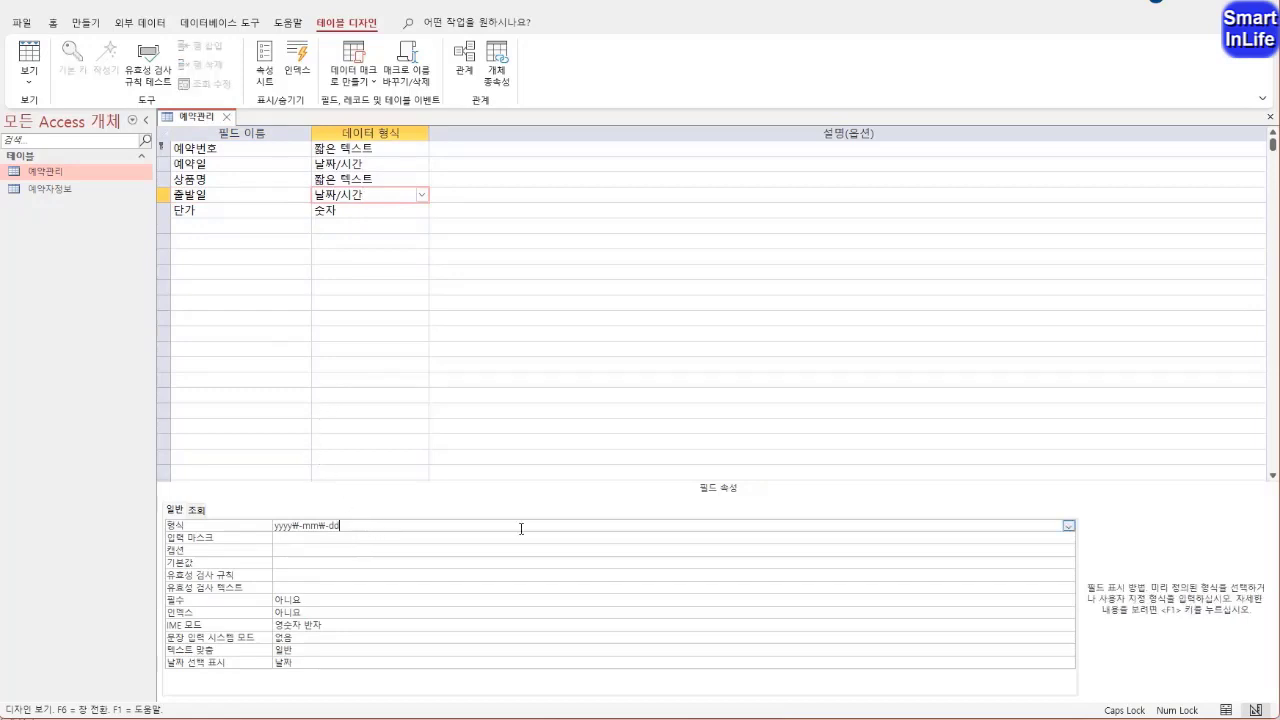
click(1069, 526)
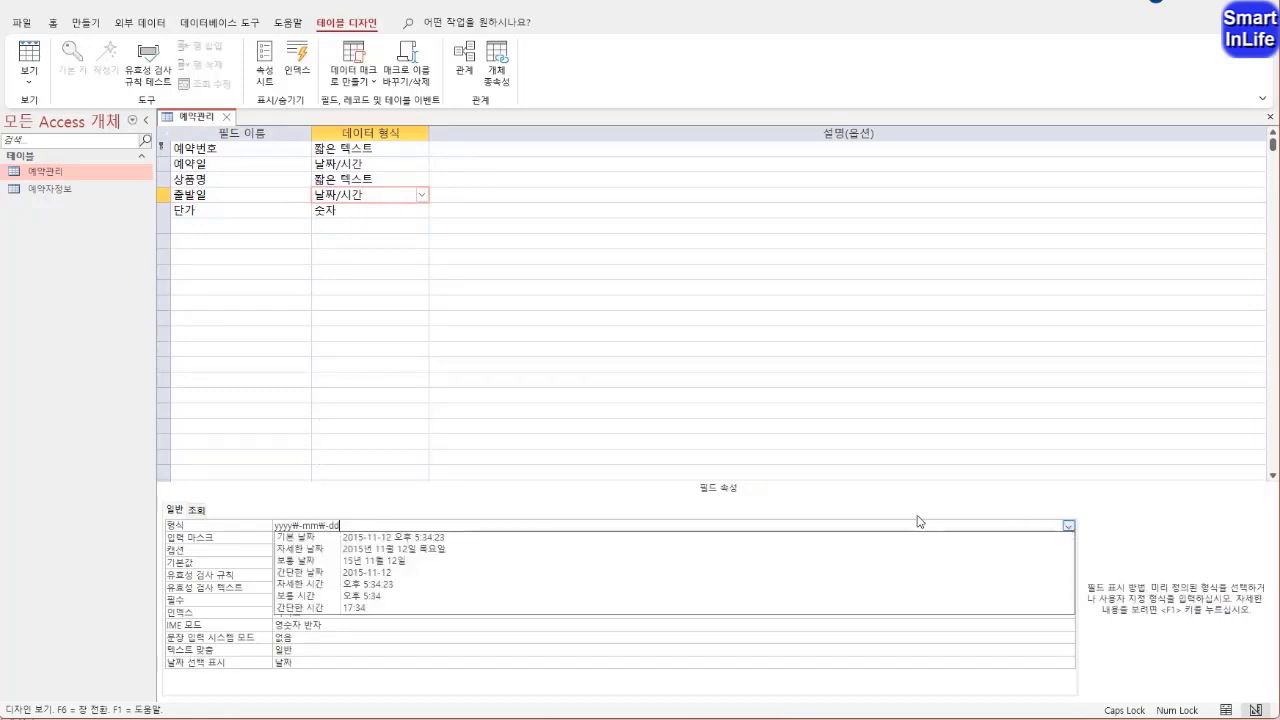
click(326, 563)
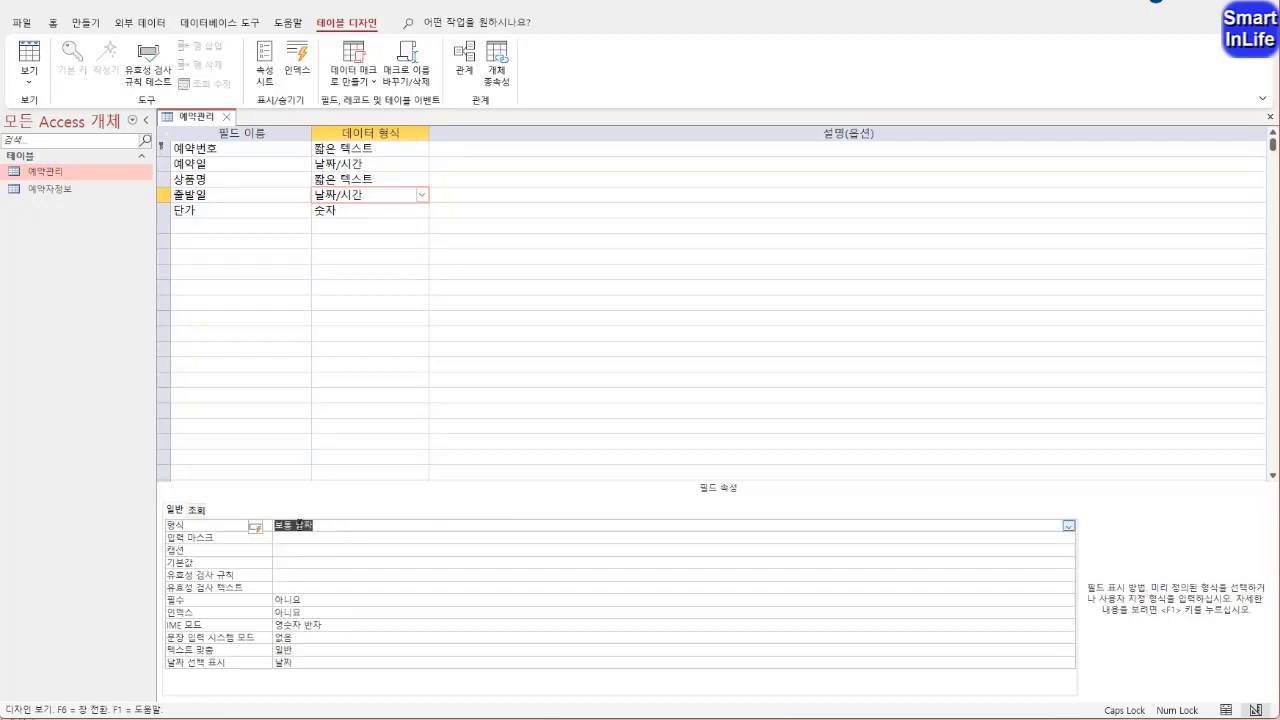
Set the 단가 field's format to 통화
click(226, 218)
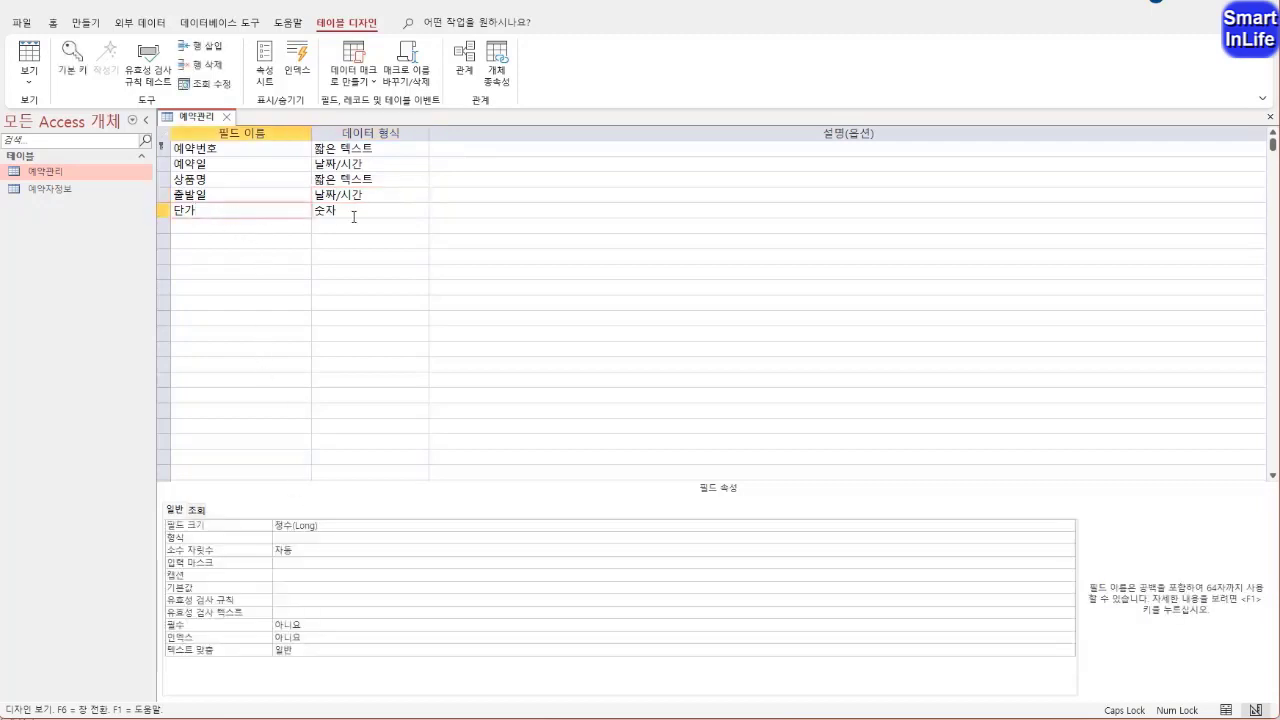
click(301, 539)
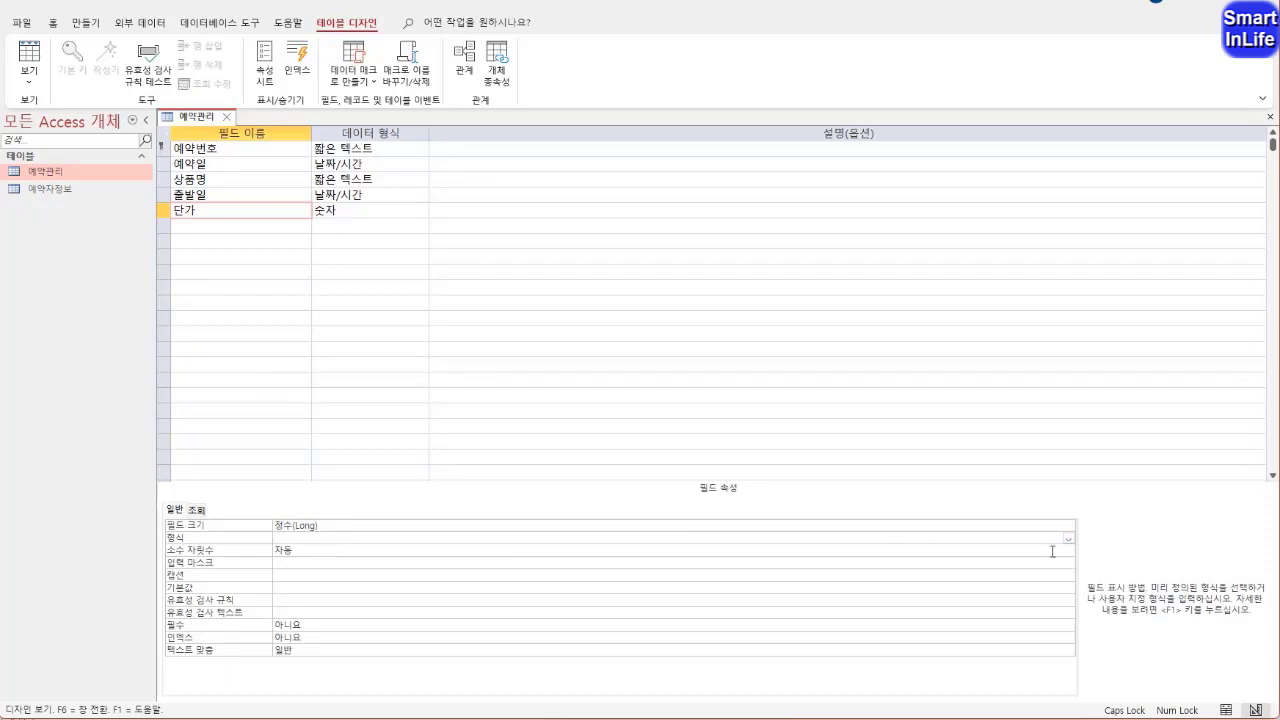
click(1069, 540)
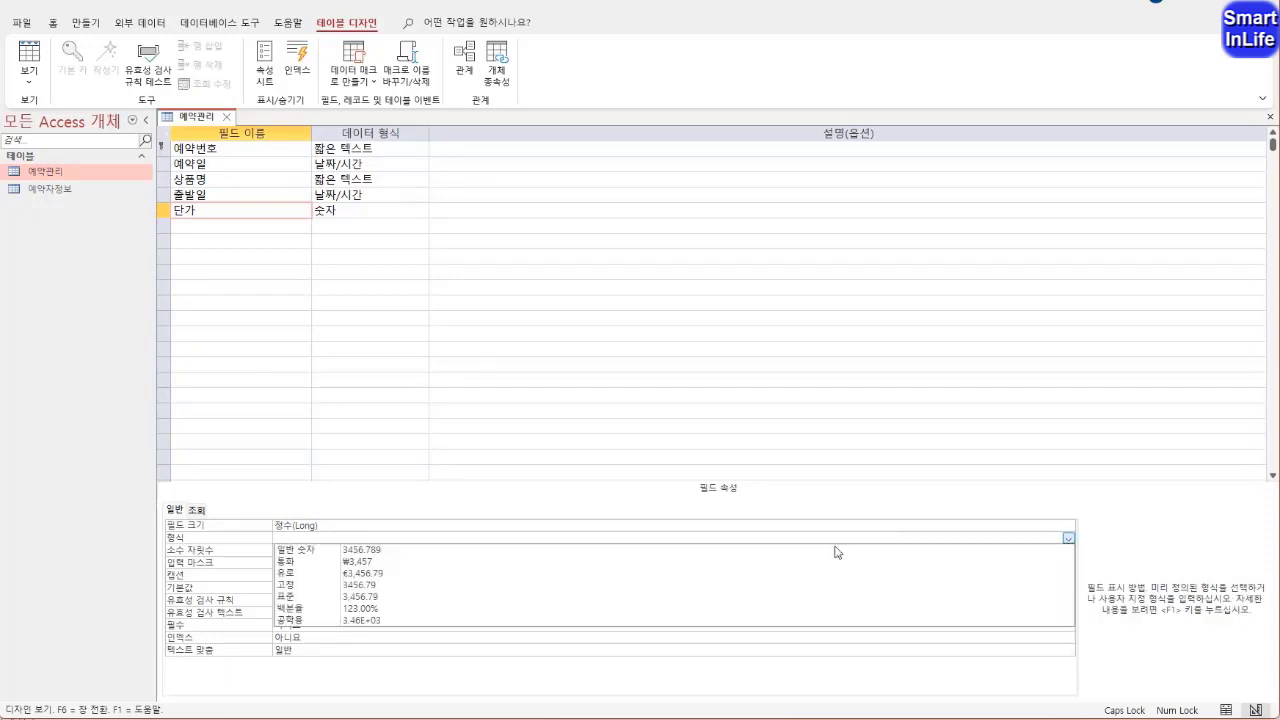
click(470, 563)
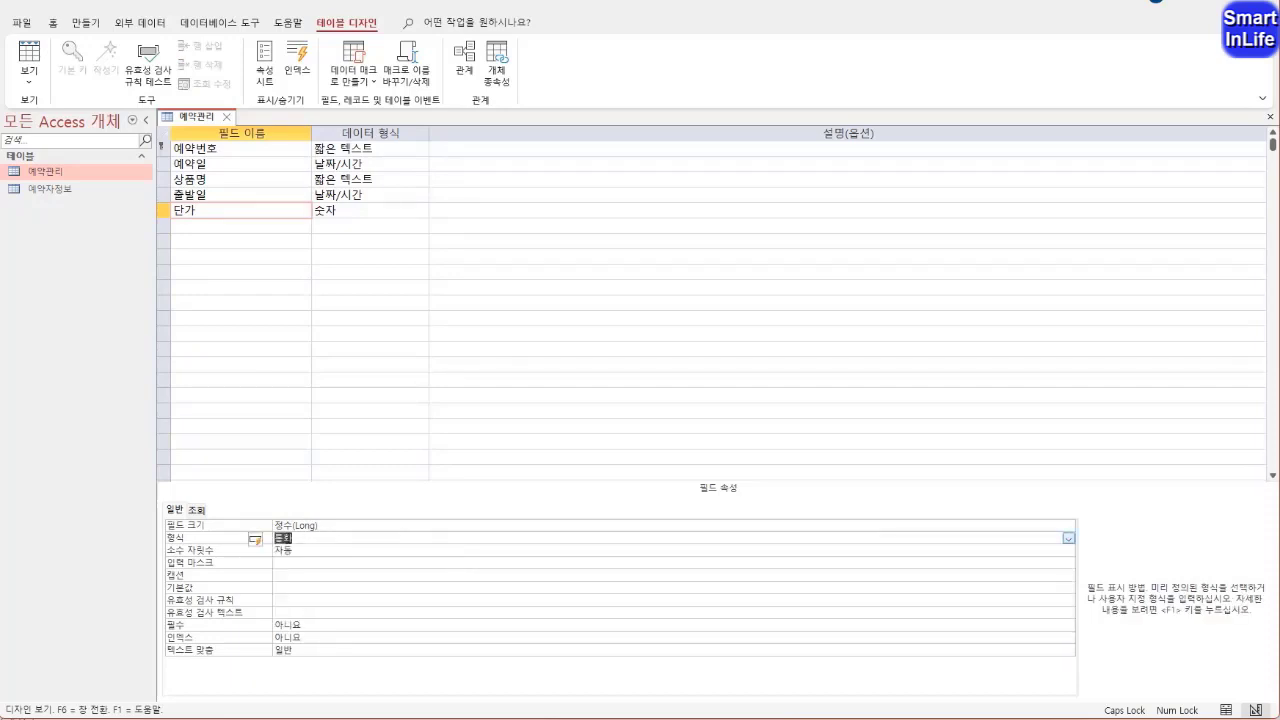
click(298, 553)
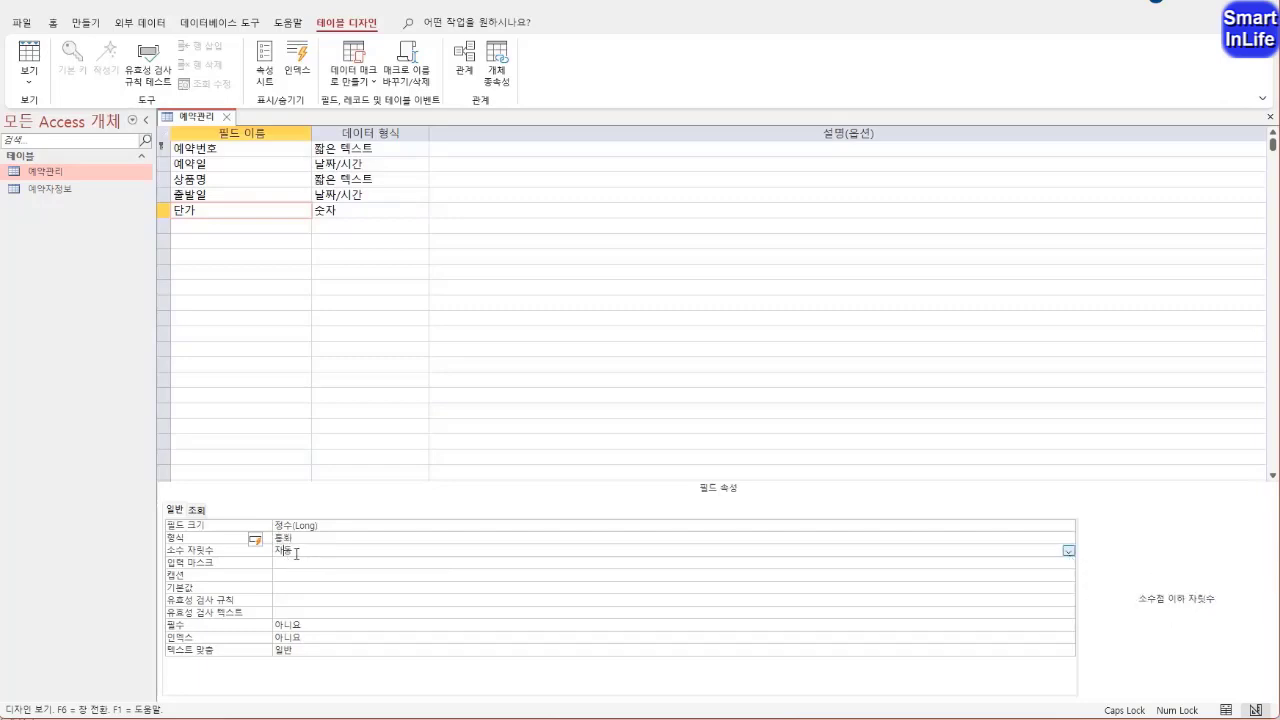
Save the 예약관리 table, accepting the smaller field sizes, and show it in datasheet view
right_click(194, 119)
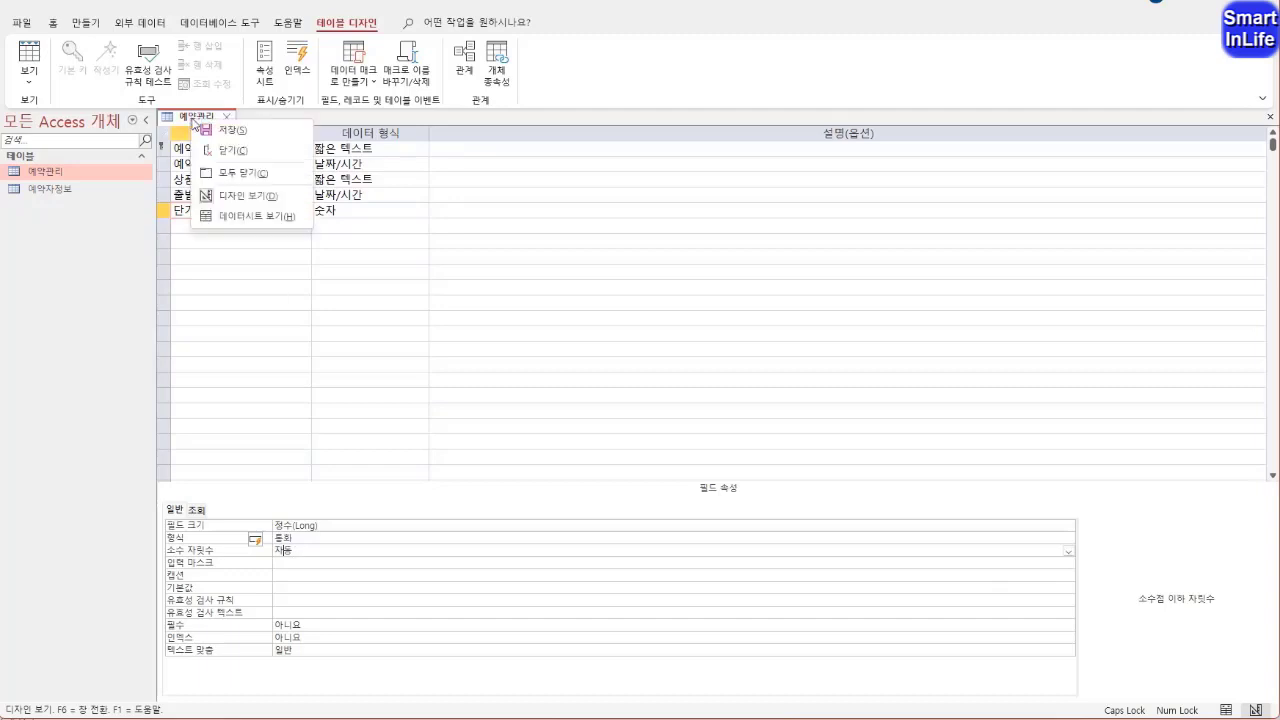
click(240, 216)
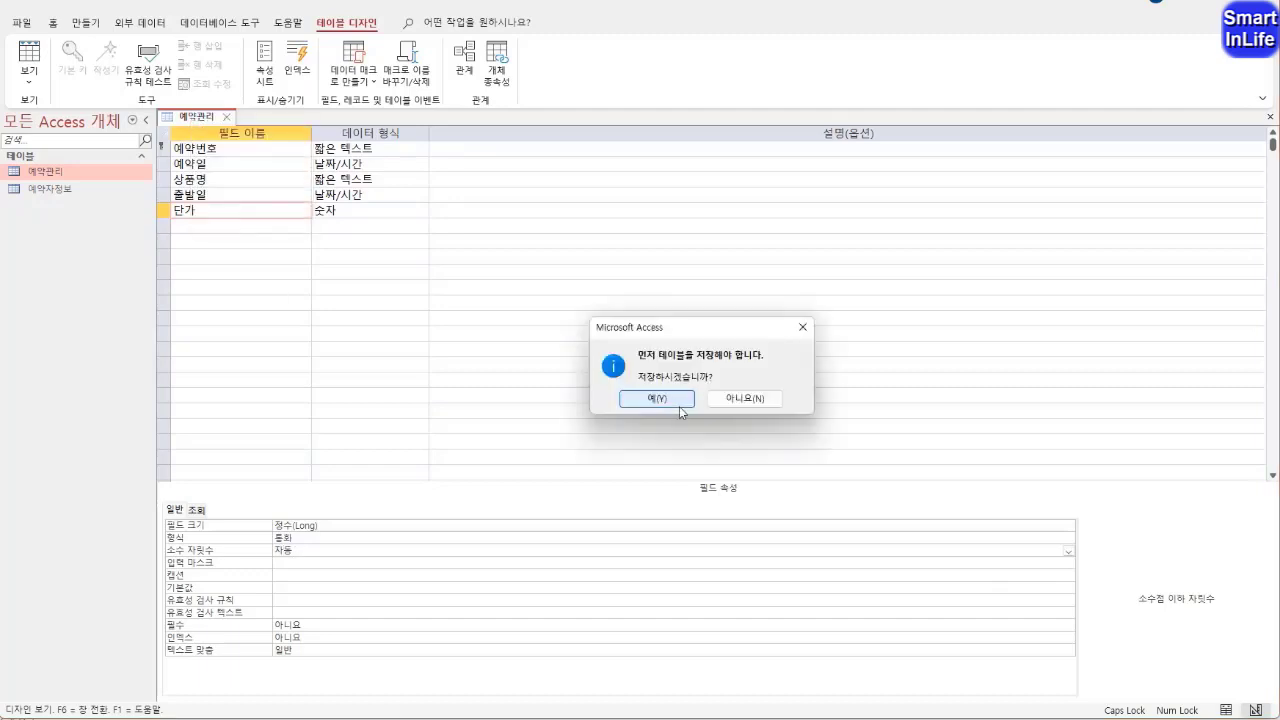
click(655, 400)
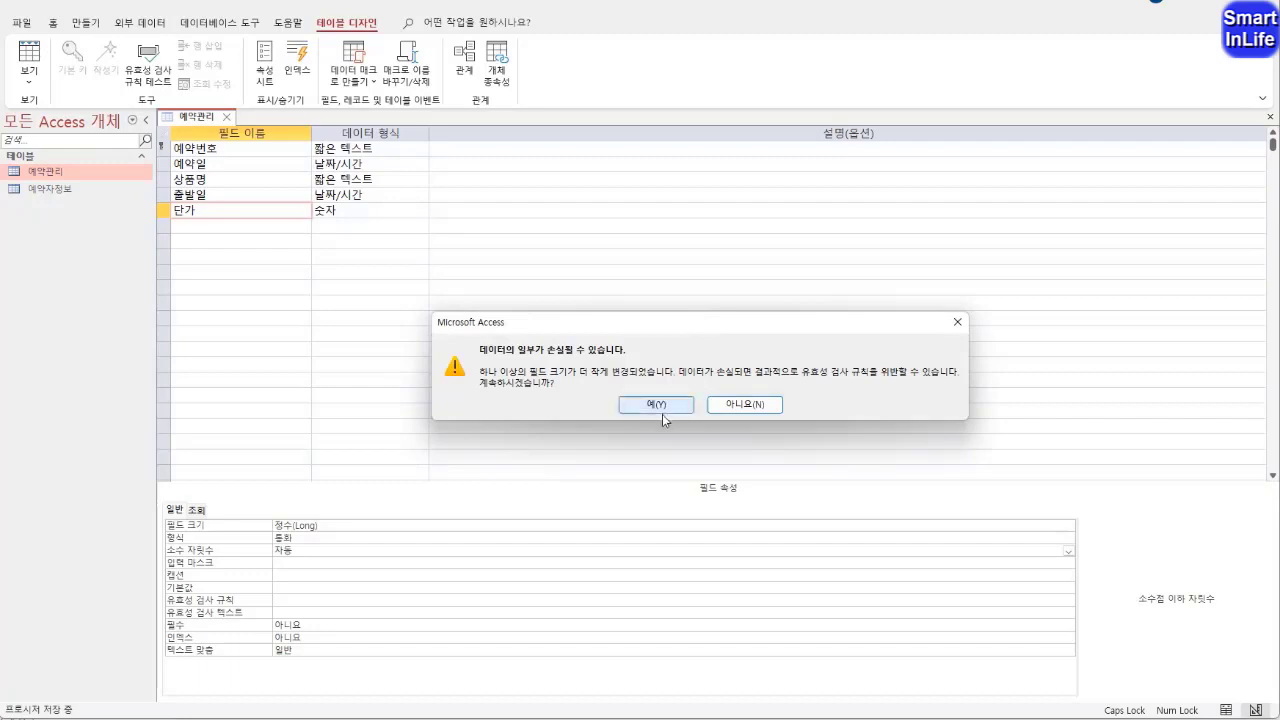
click(657, 405)
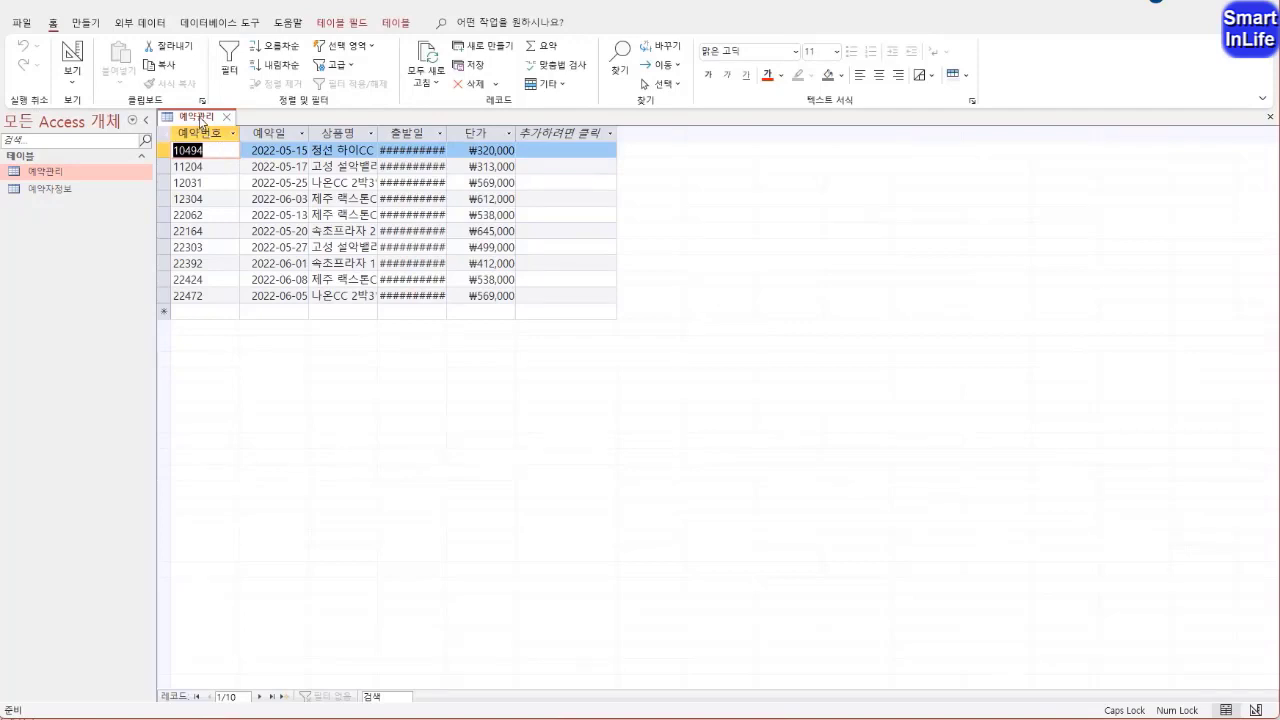
Return to design view and add a 지역 field of type 짧은 텍스트 with field size 2
right_click(203, 117)
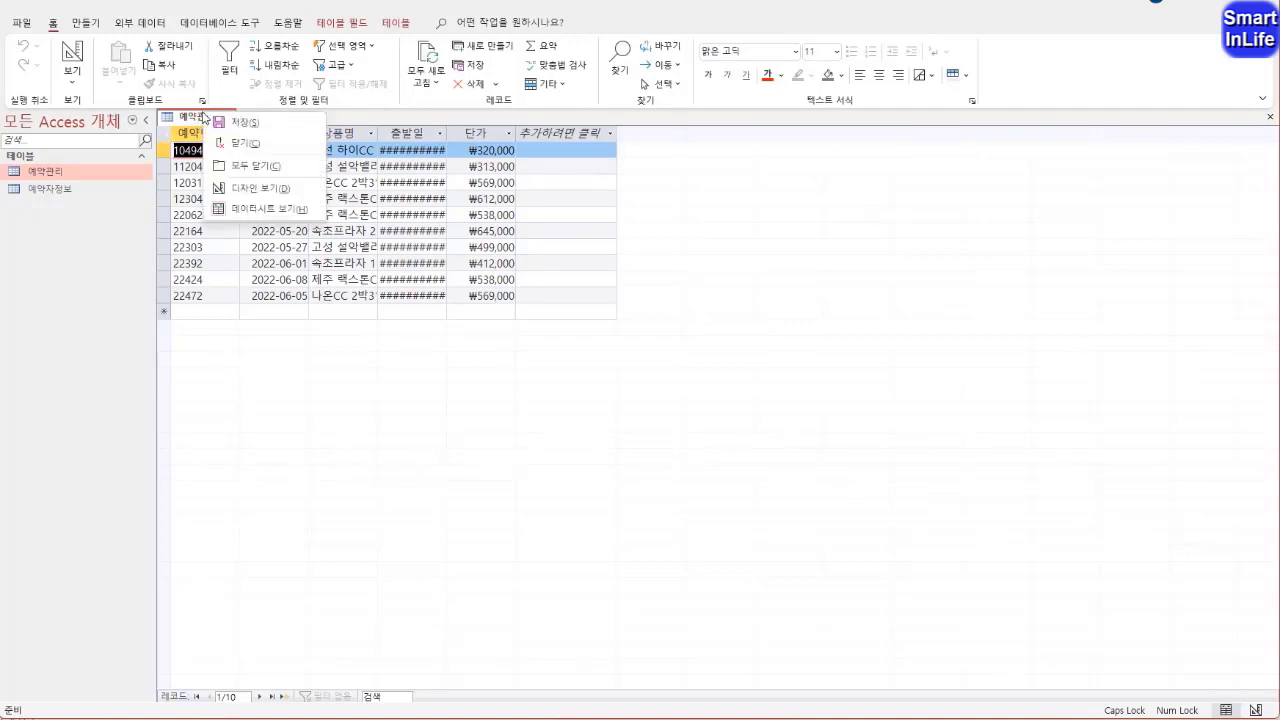
click(248, 185)
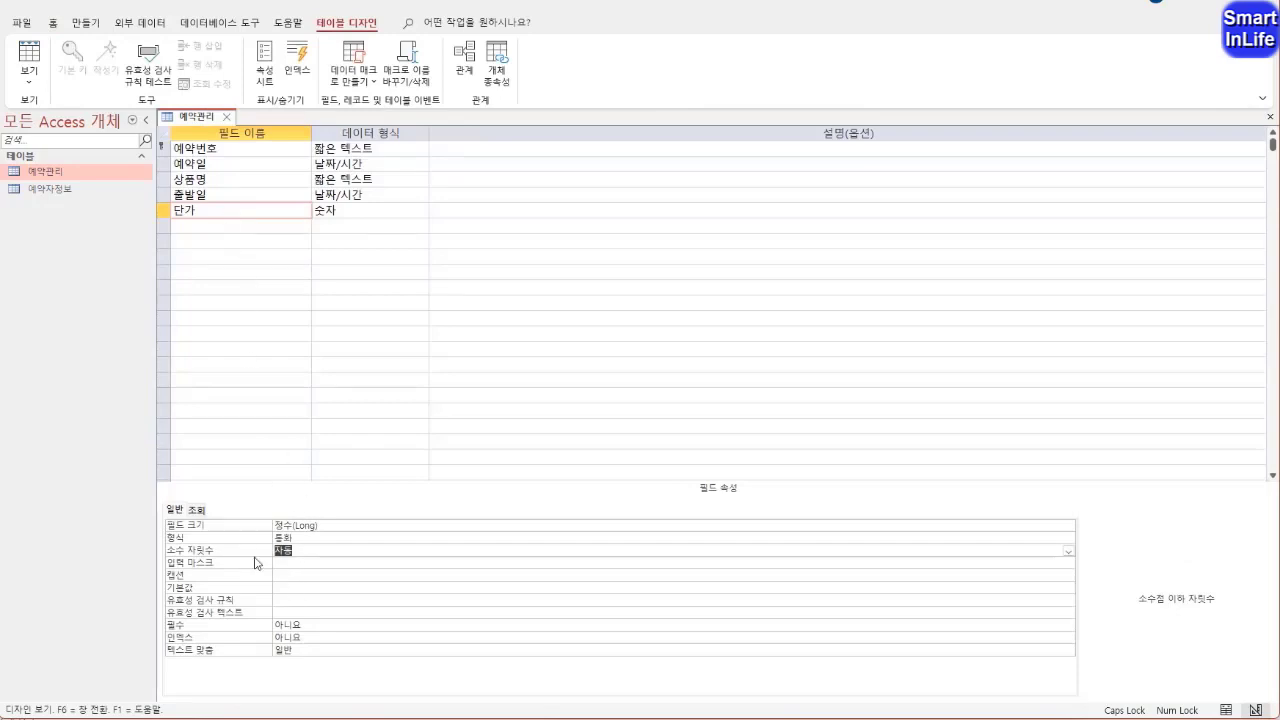
click(307, 552)
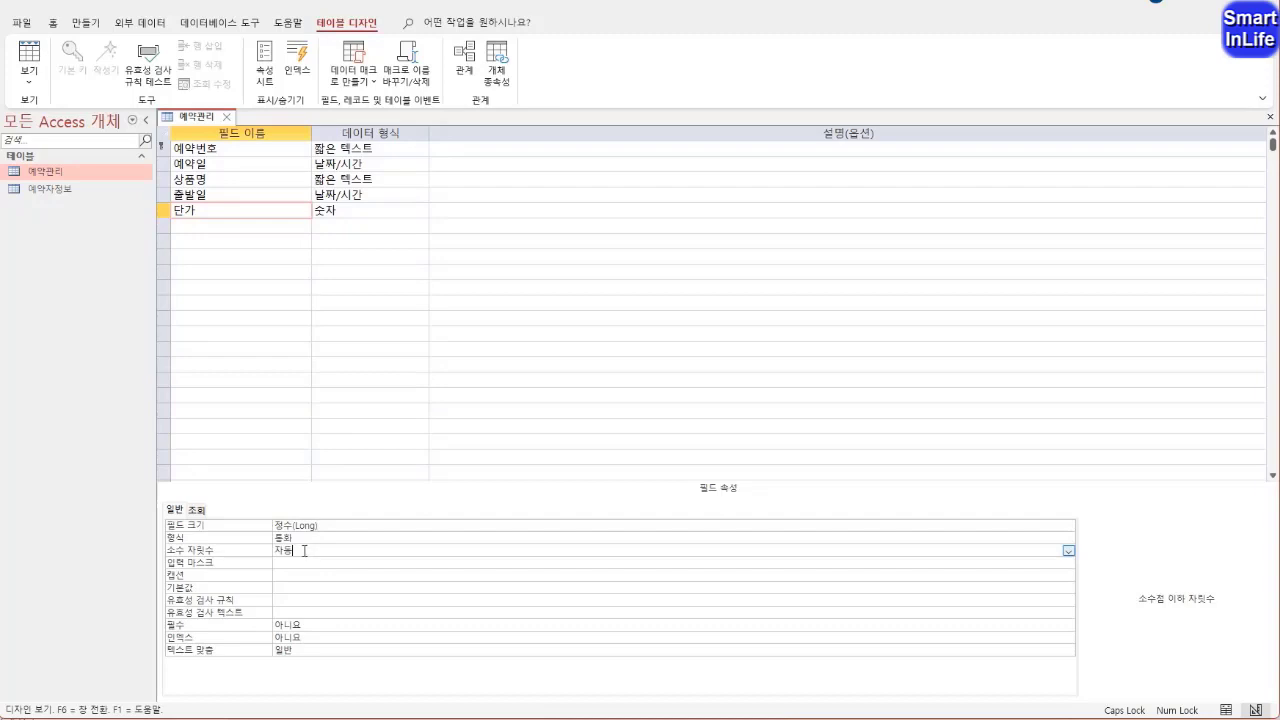
click(245, 231)
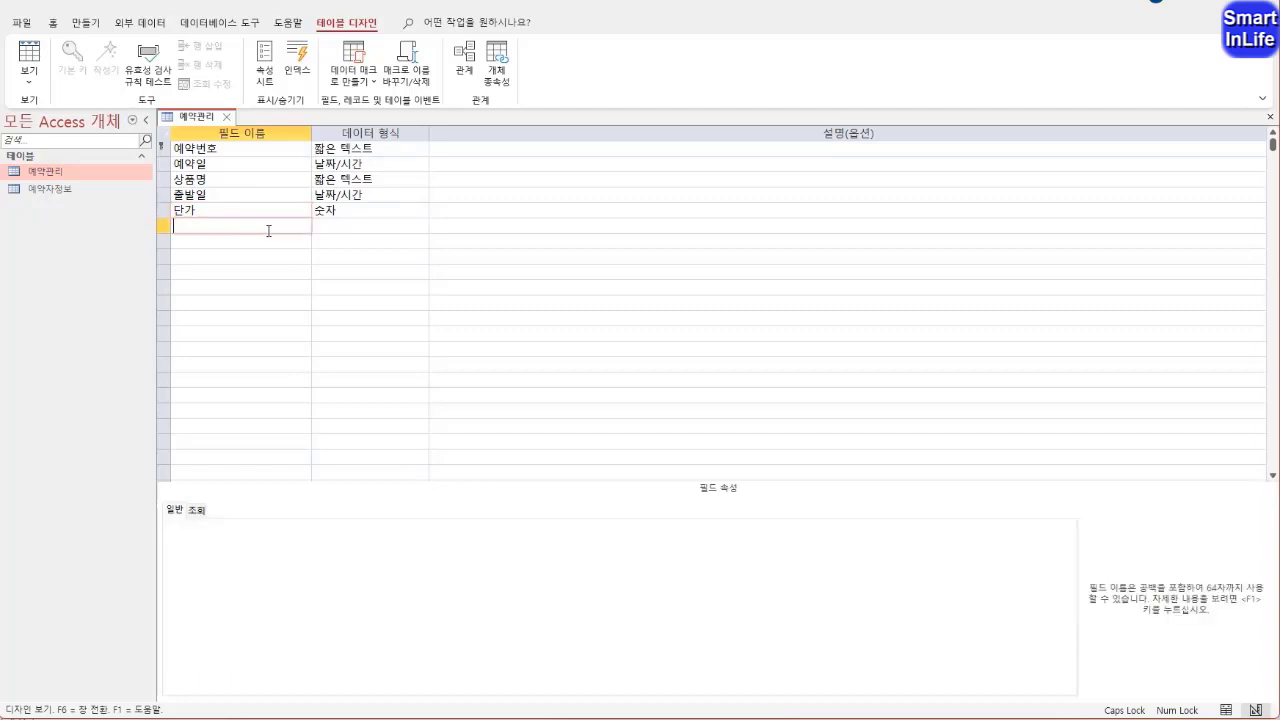
text(지역)
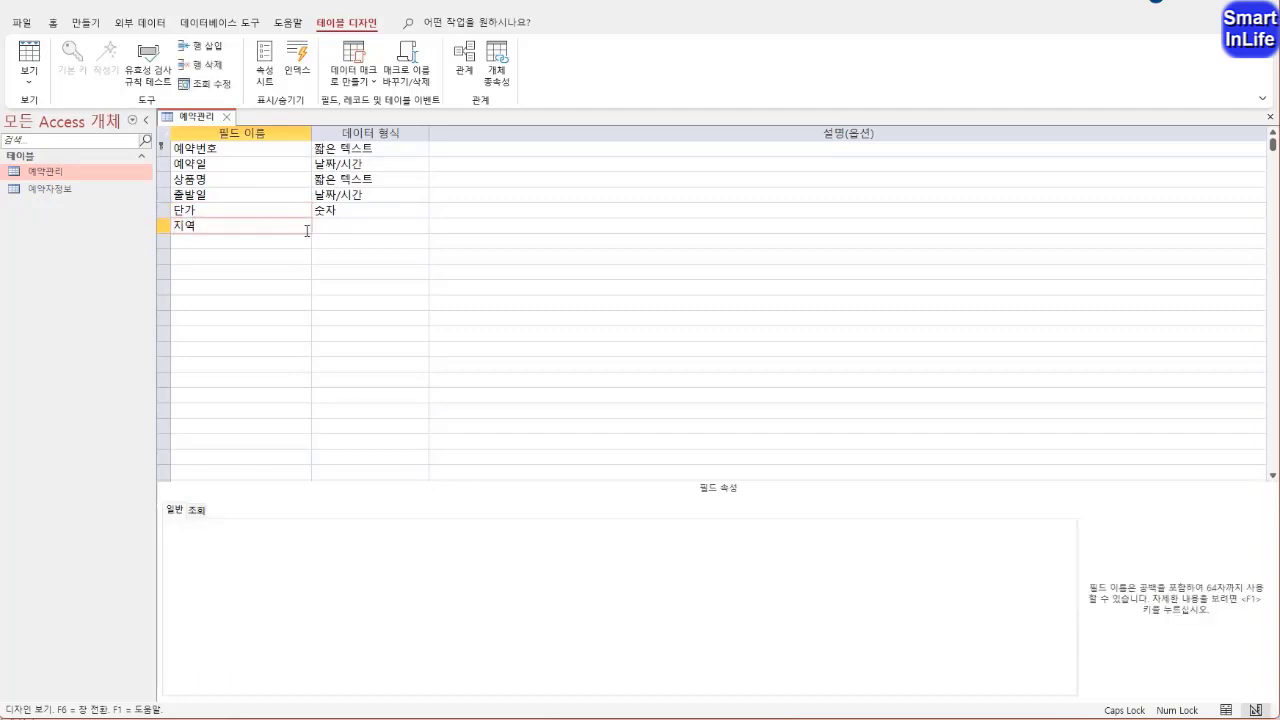
key(Tab)
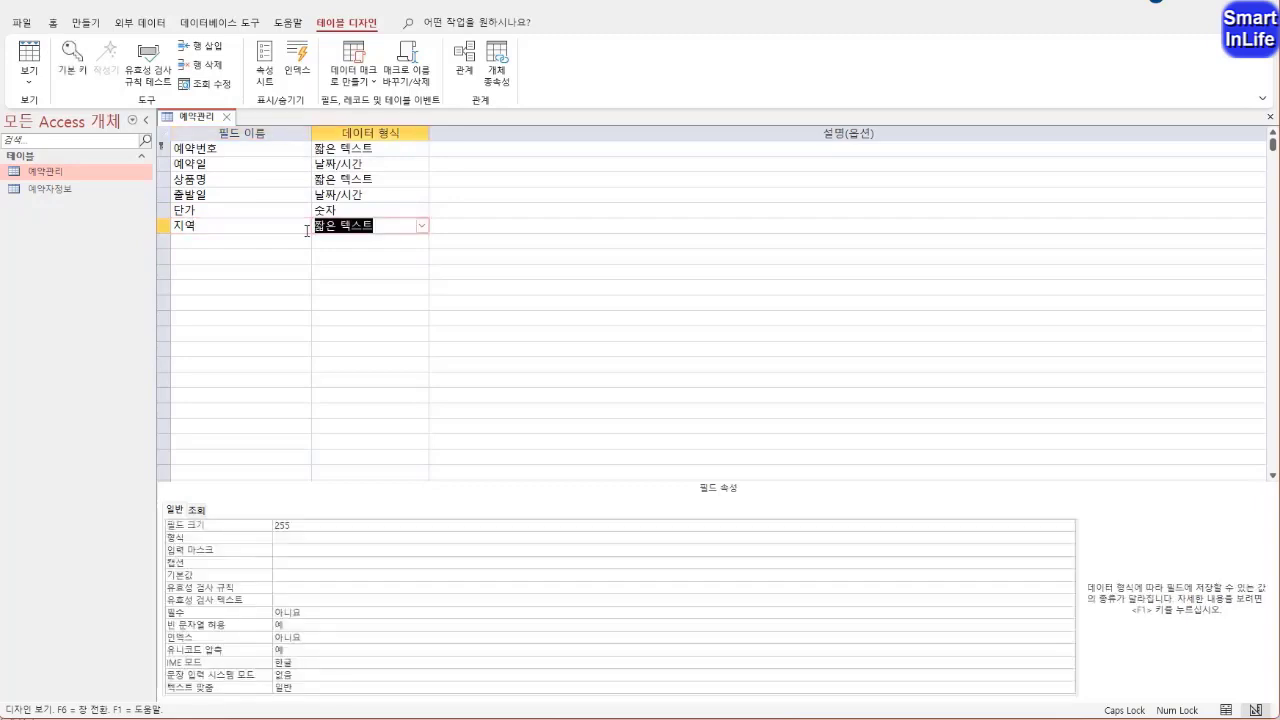
double_click(302, 529)
text(2)
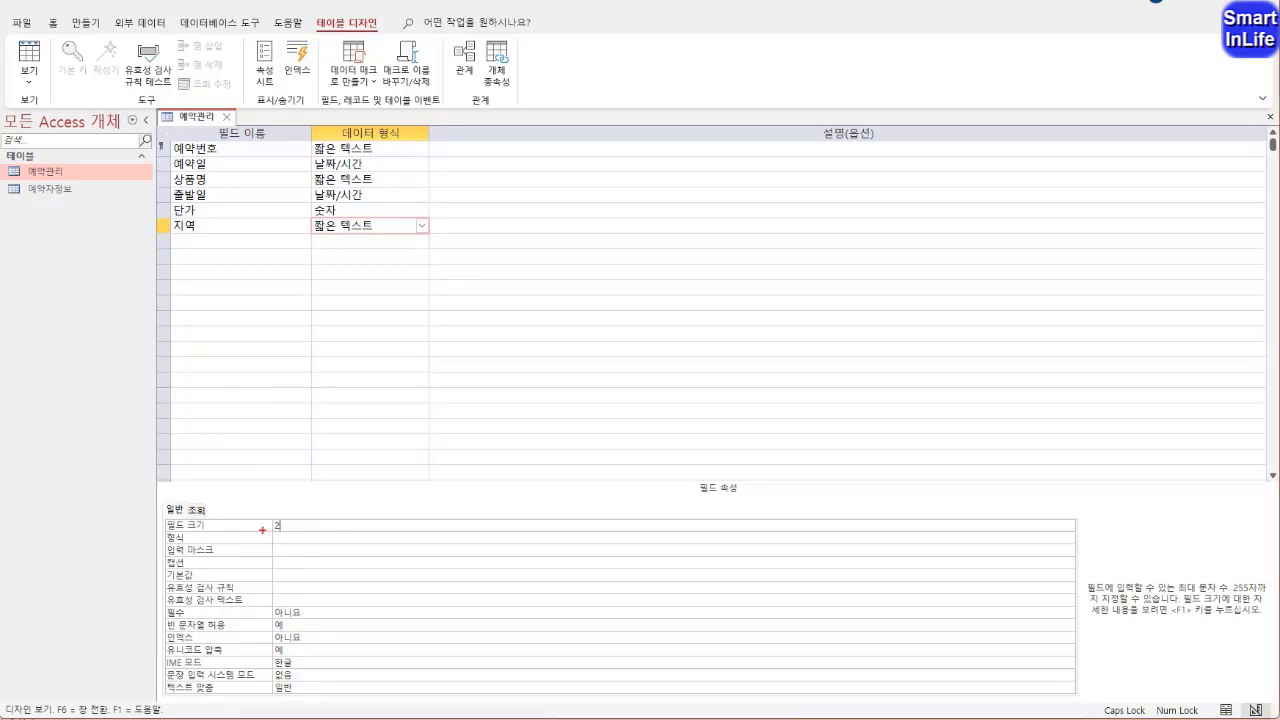
mouse_move(256, 525)
mouse_down()
mouse_move(178, 582)
mouse_move(246, 694)
mouse_move(258, 522)
mouse_move(184, 505)
mouse_move(205, 523)
mouse_move(190, 528)
mouse_up()
key(Escape)
Make the 지역 field's lookup control a 콤보 상자 with the row source type 값 목록
click(203, 512)
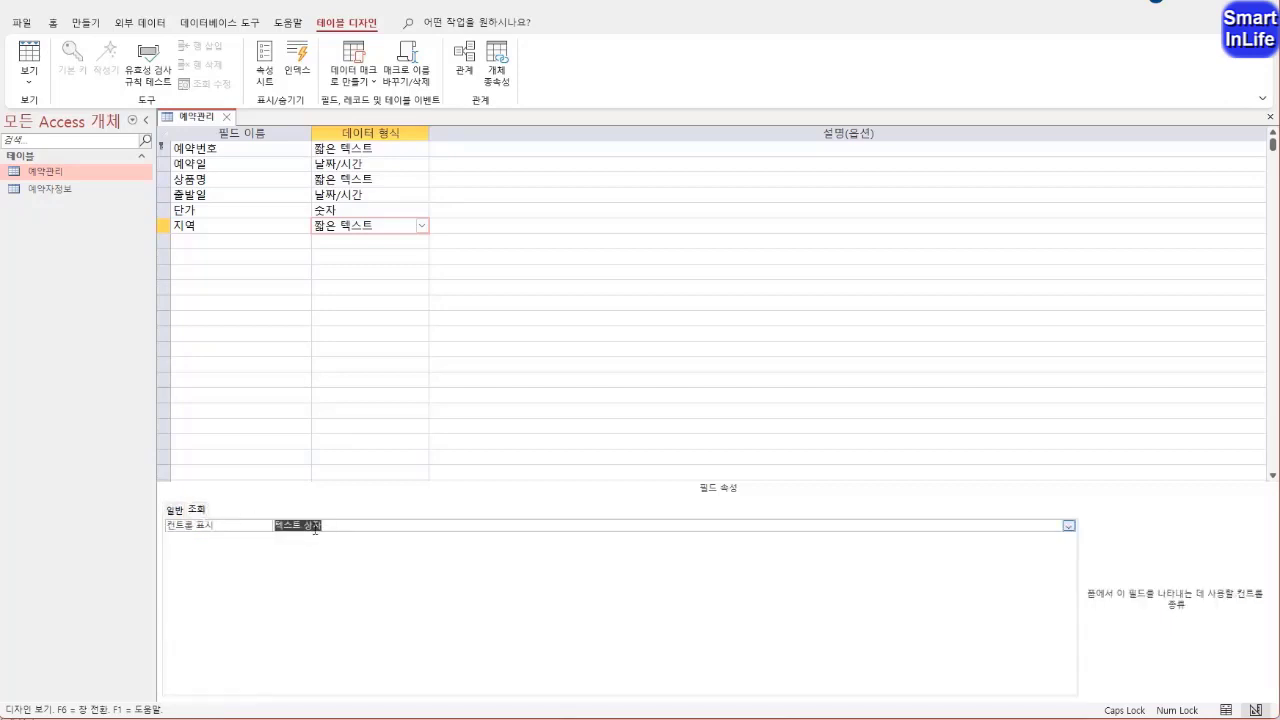
double_click(206, 531)
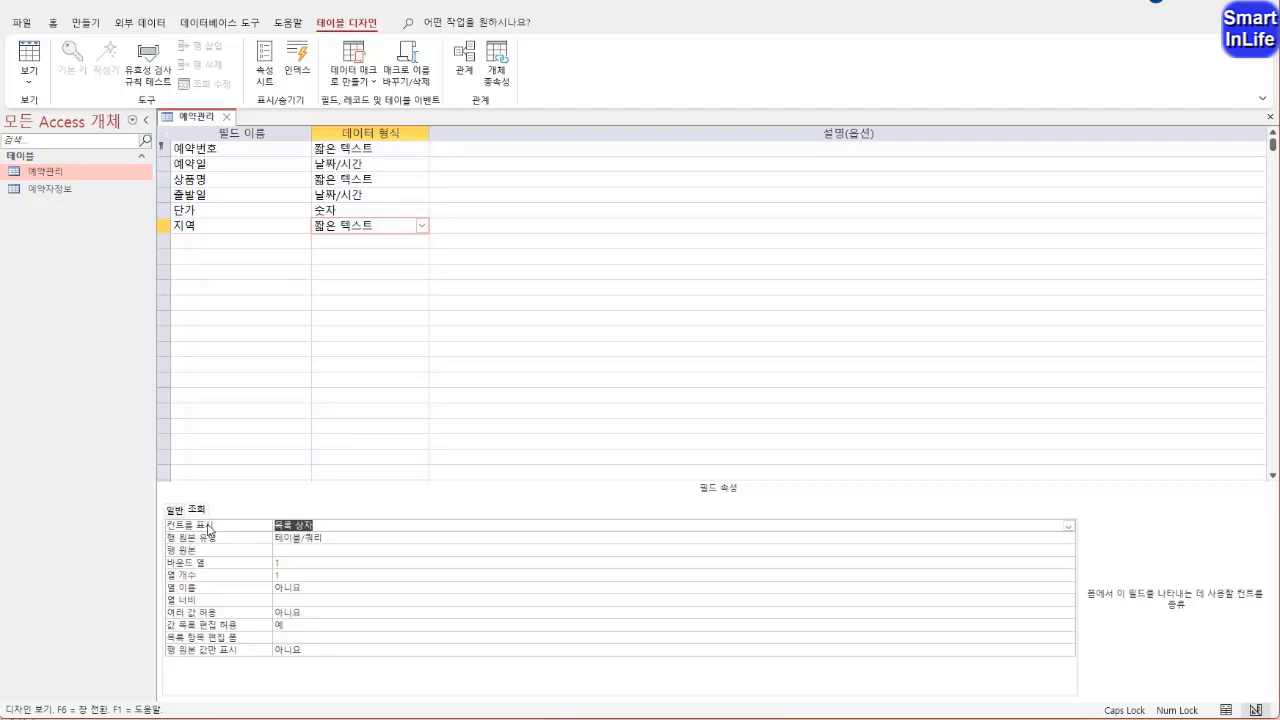
double_click(243, 530)
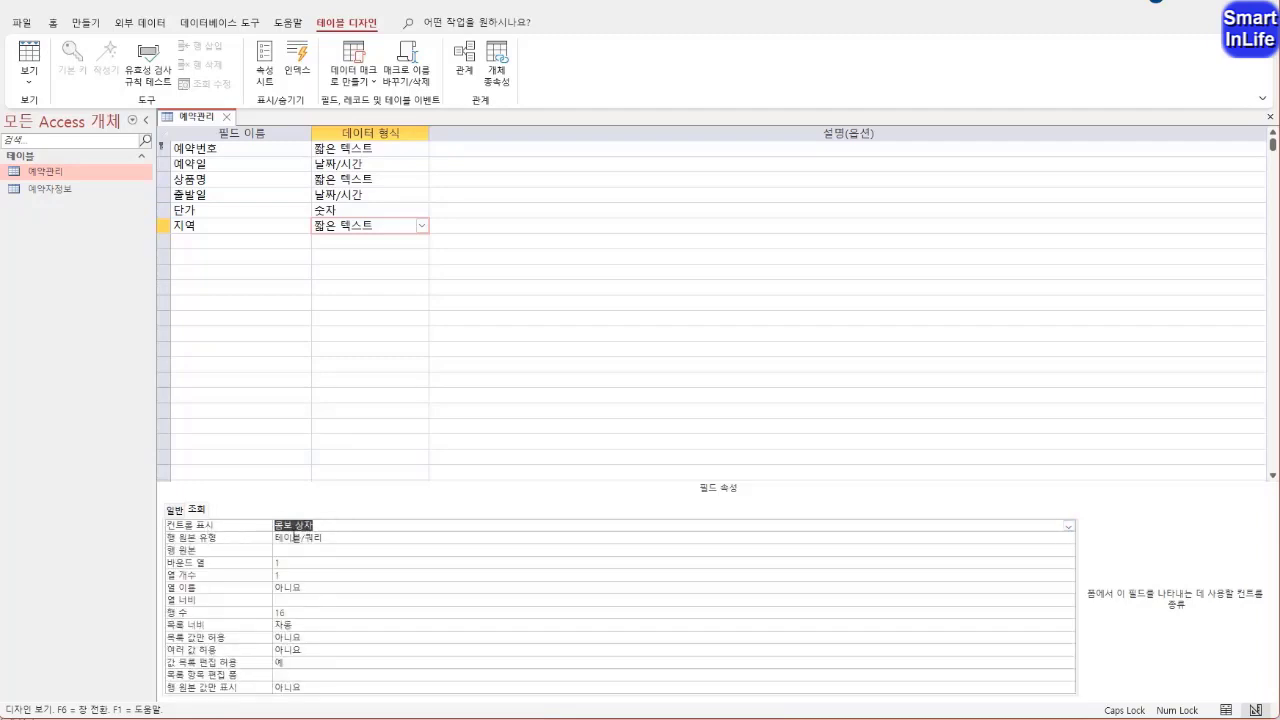
click(341, 538)
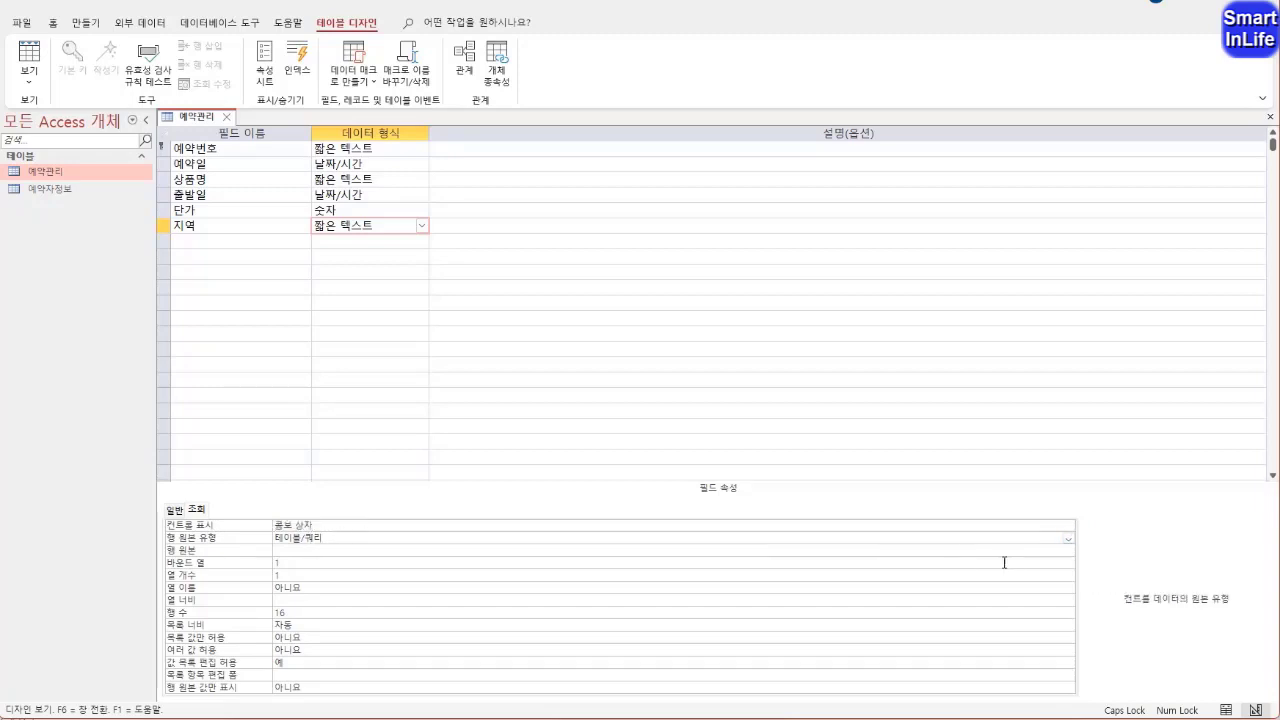
click(1069, 539)
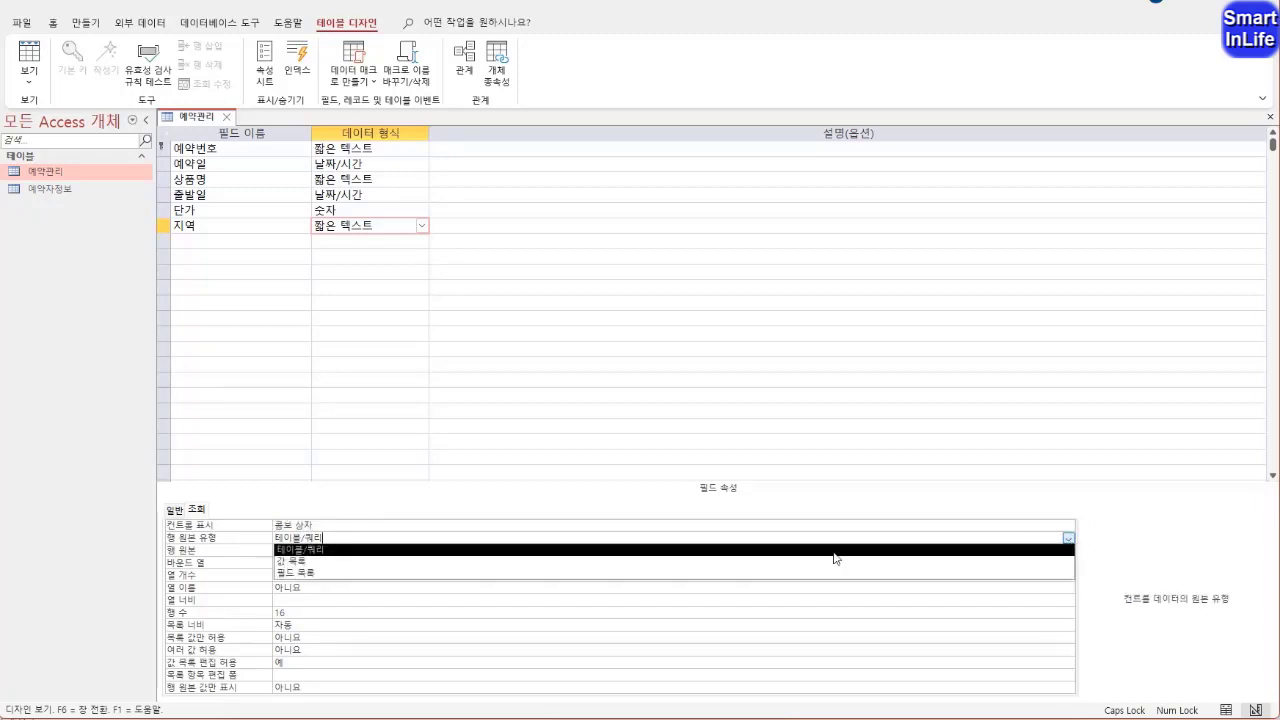
click(434, 568)
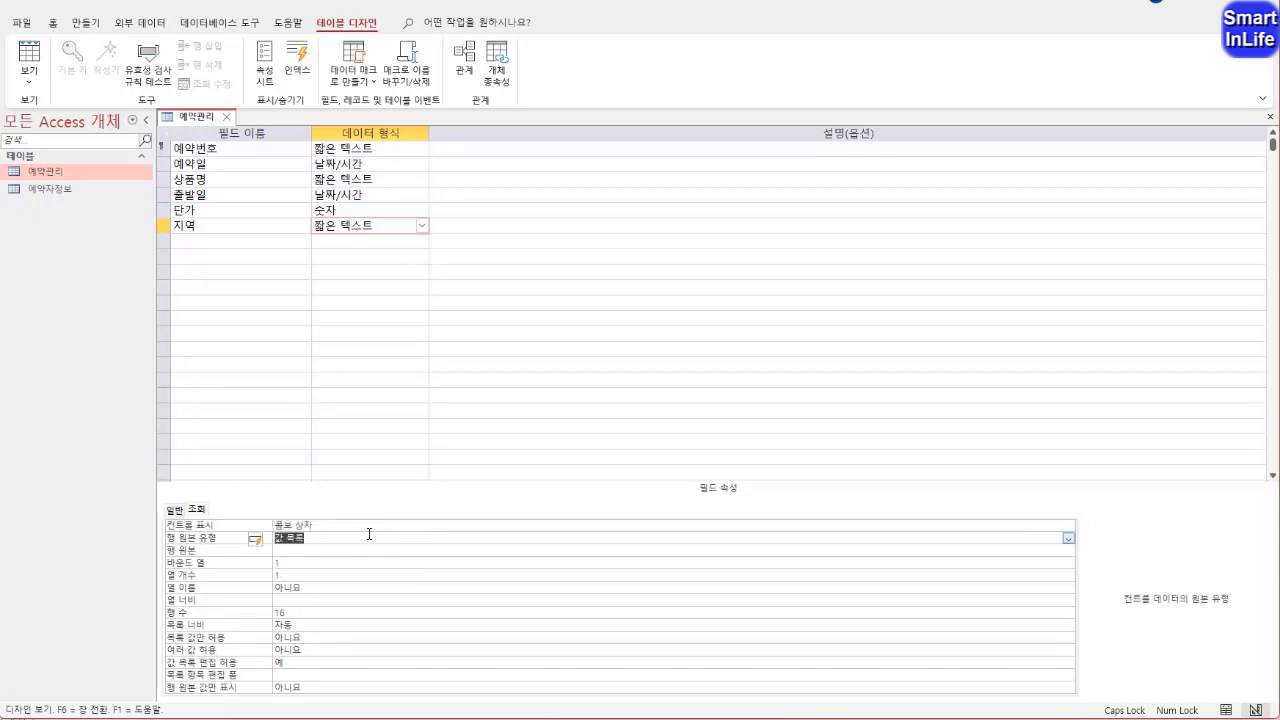
double_click(222, 540)
double_click(222, 540)
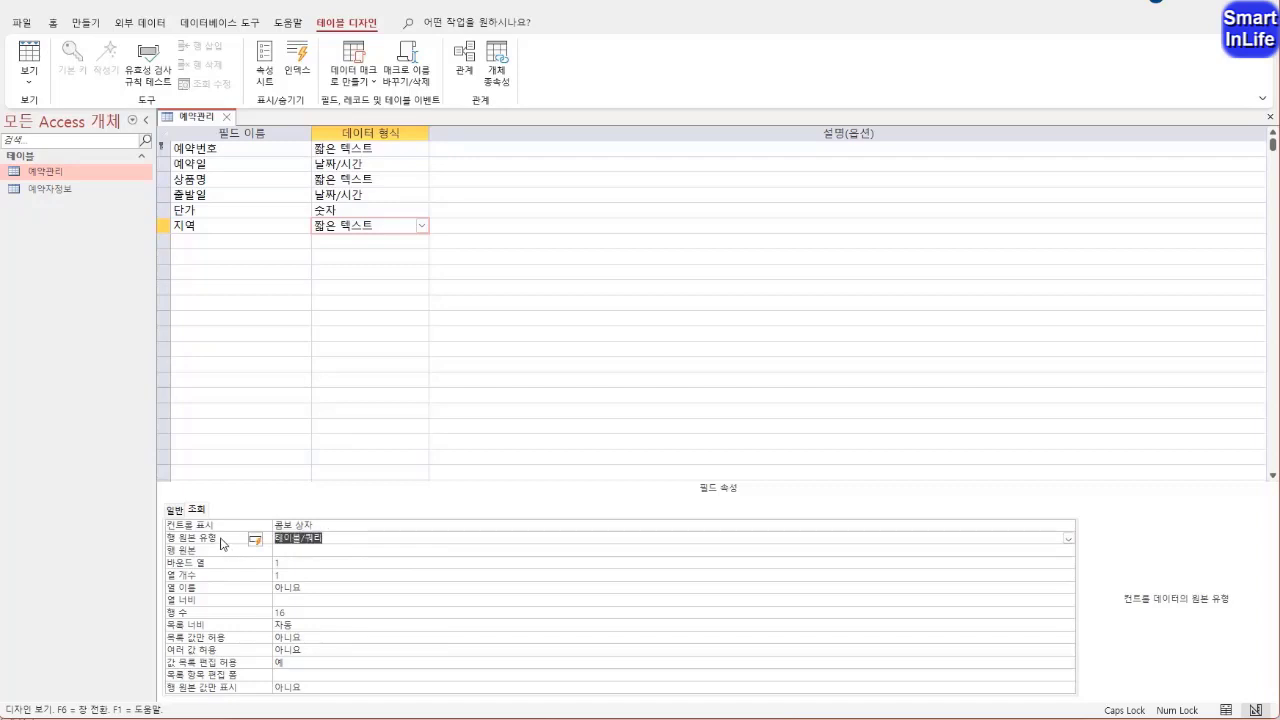
double_click(222, 540)
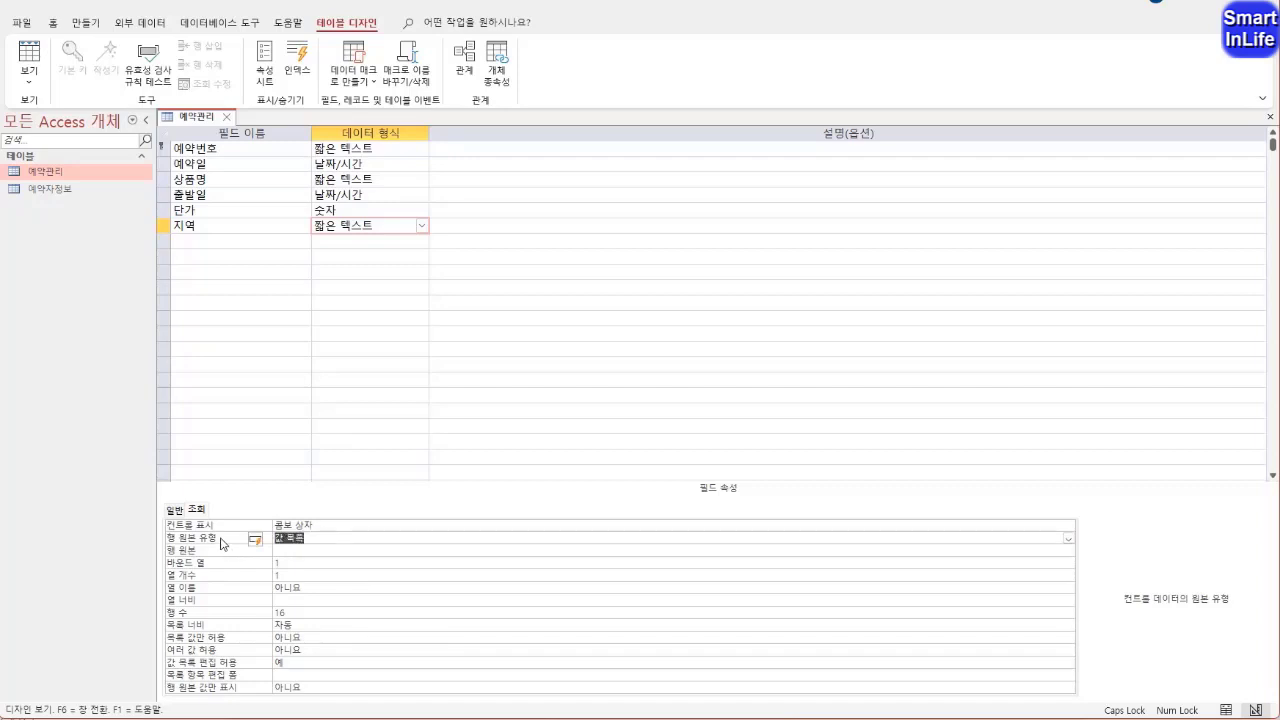
Enter 강원;제주 as the 지역 field's row source and set 목록 값만 허용 to 예
click(311, 551)
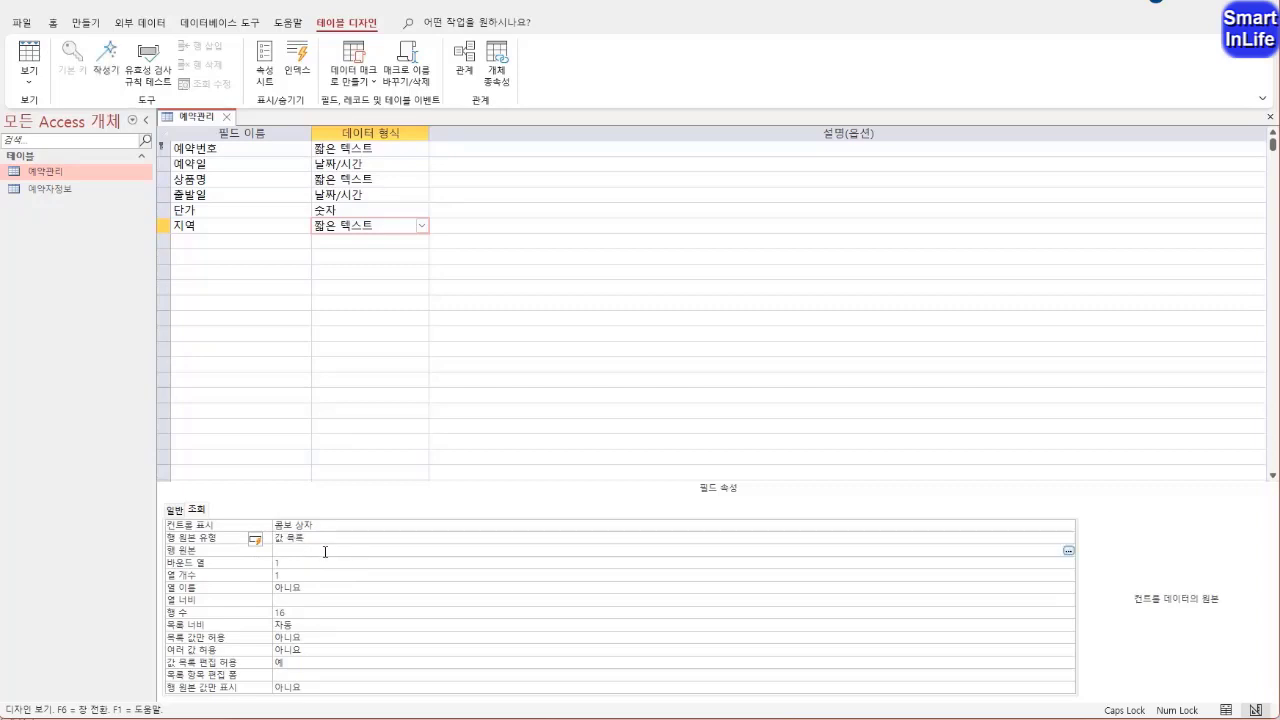
text(강원;제주)
key(Return)
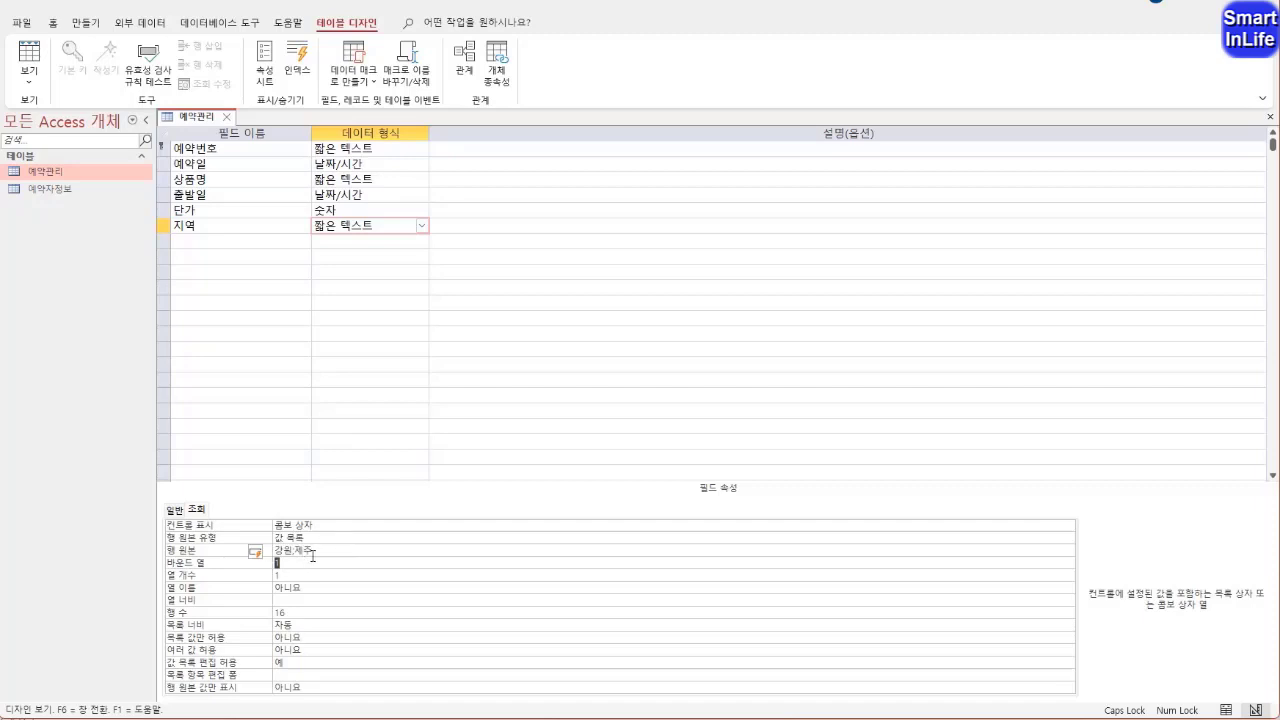
click(282, 565)
click(284, 574)
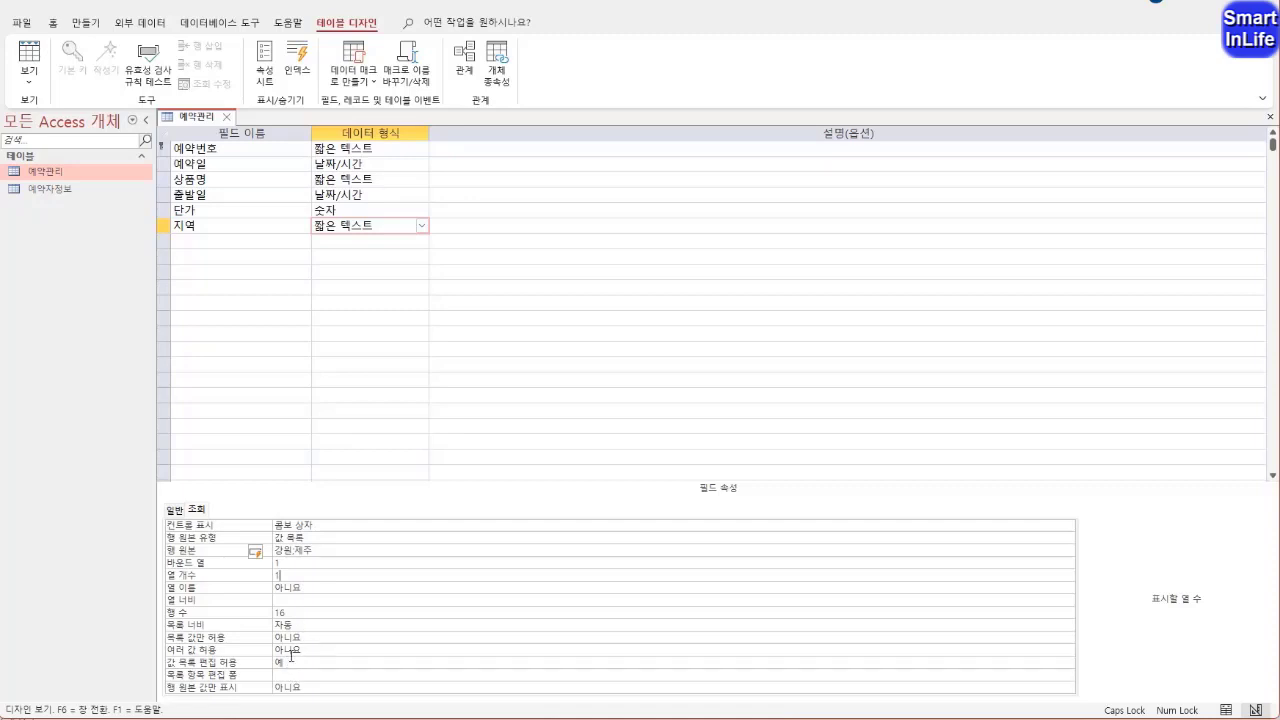
double_click(259, 640)
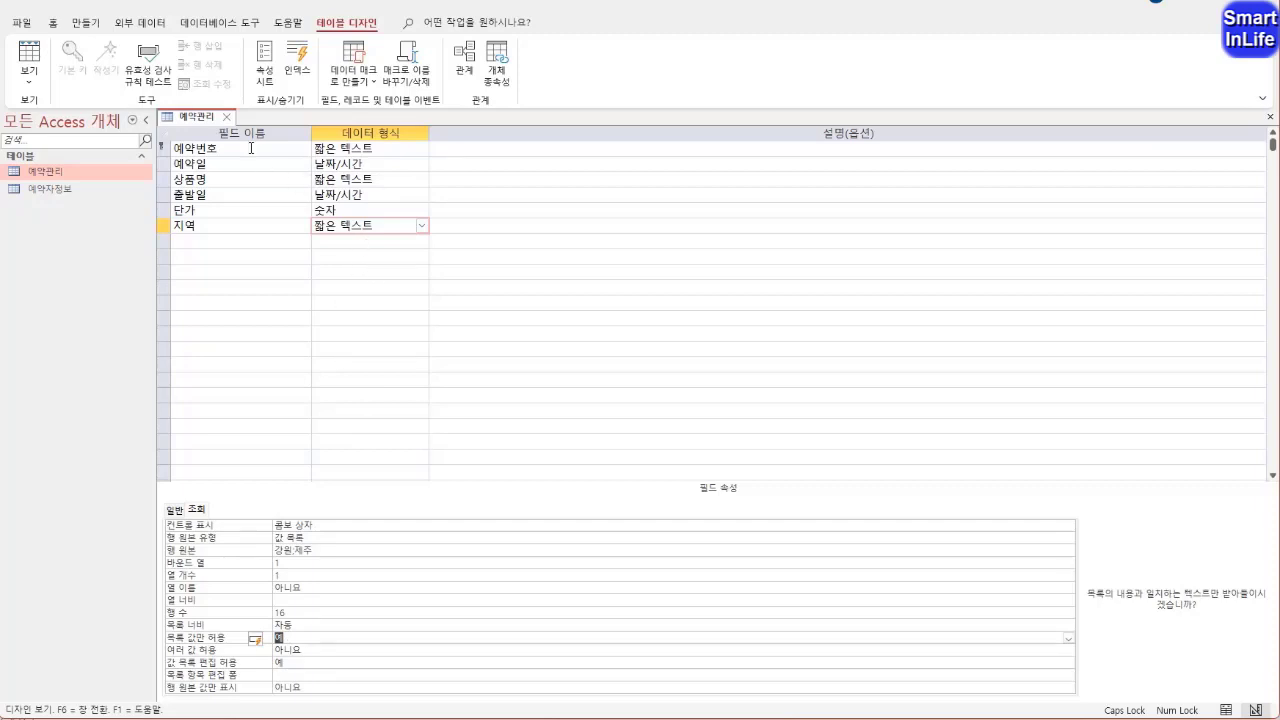
Save the table, switch to datasheet view and fit the 출발일 column's width to its contents
right_click(204, 117)
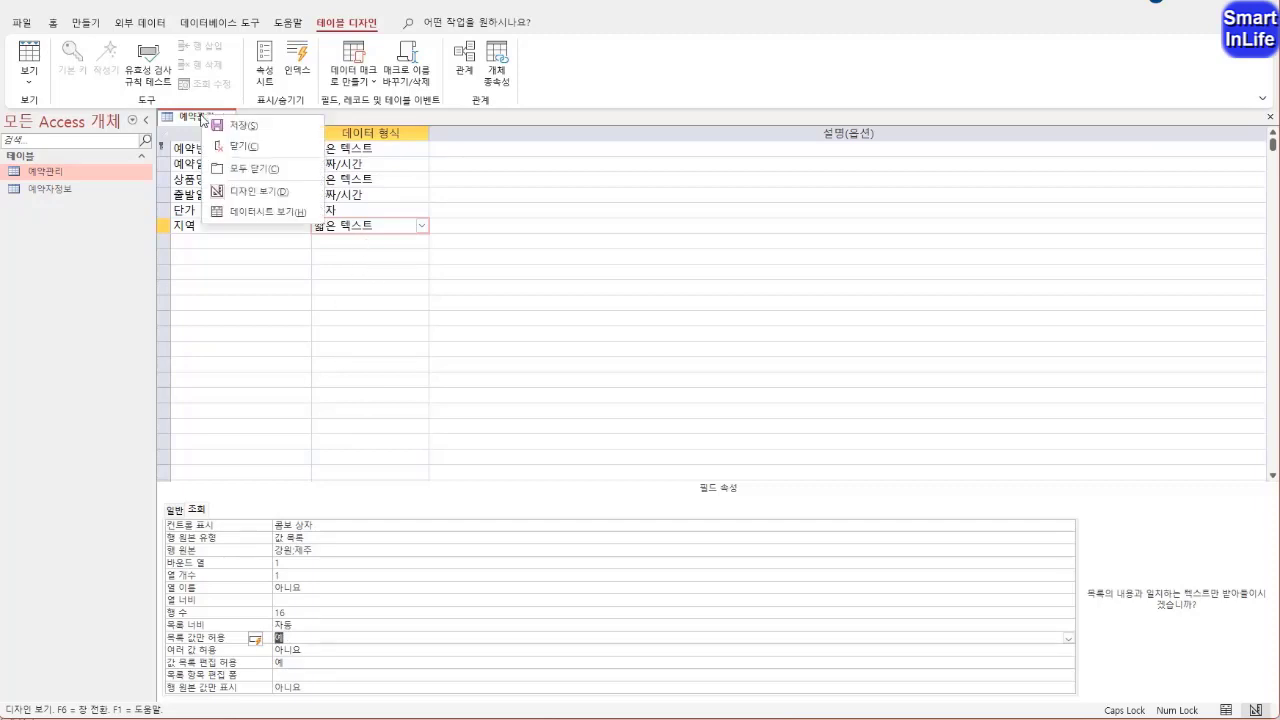
click(245, 221)
click(686, 403)
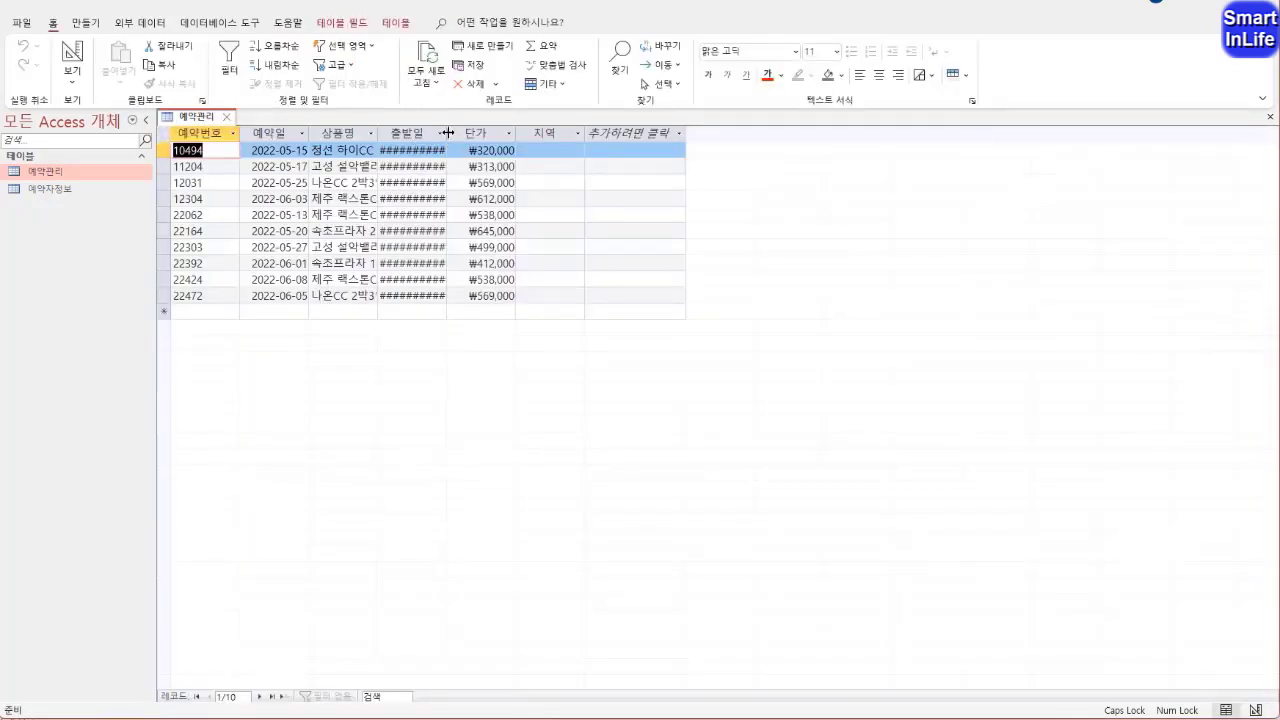
double_click(447, 132)
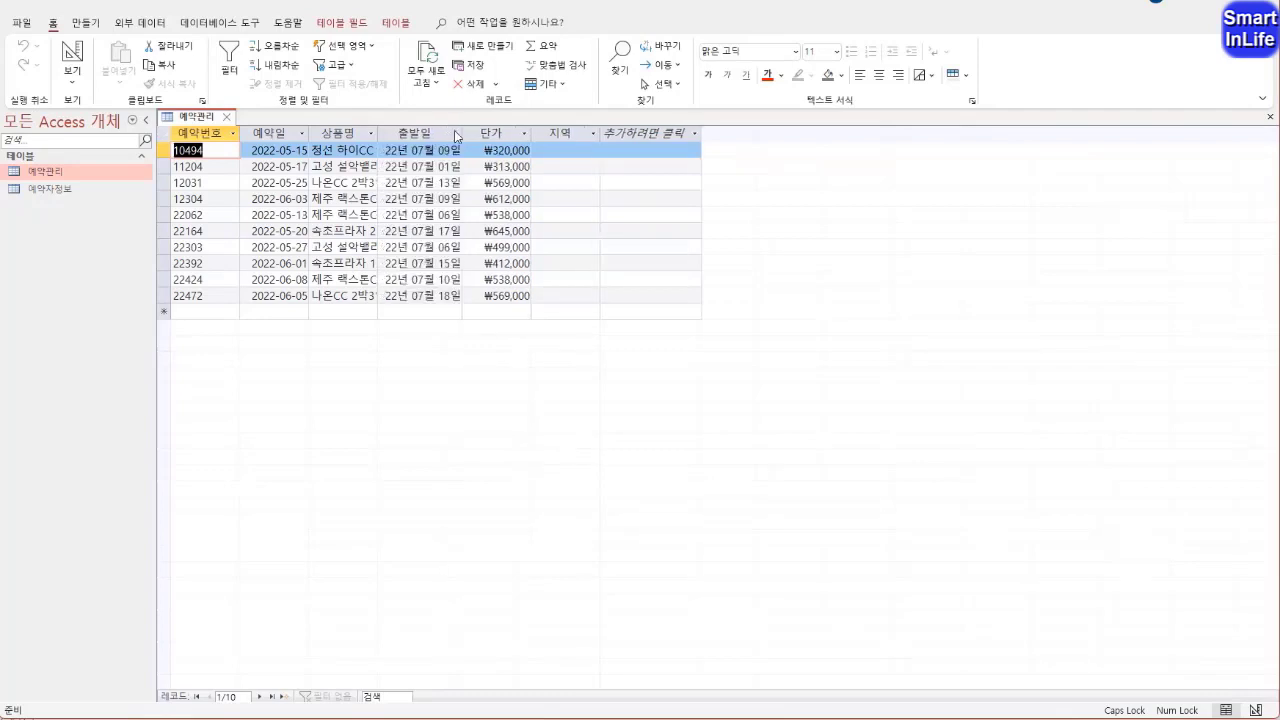
Enter 강원 as the 지역 value of the first three records in the 예약관리 table
click(577, 168)
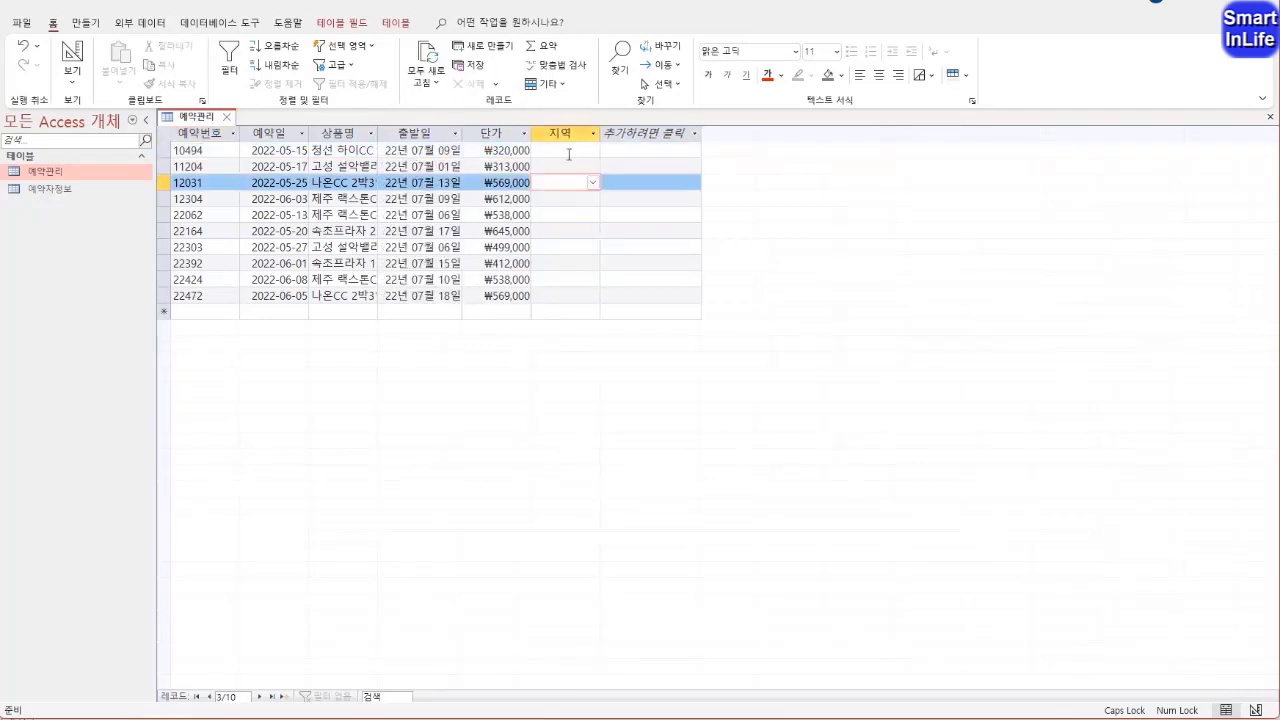
click(569, 152)
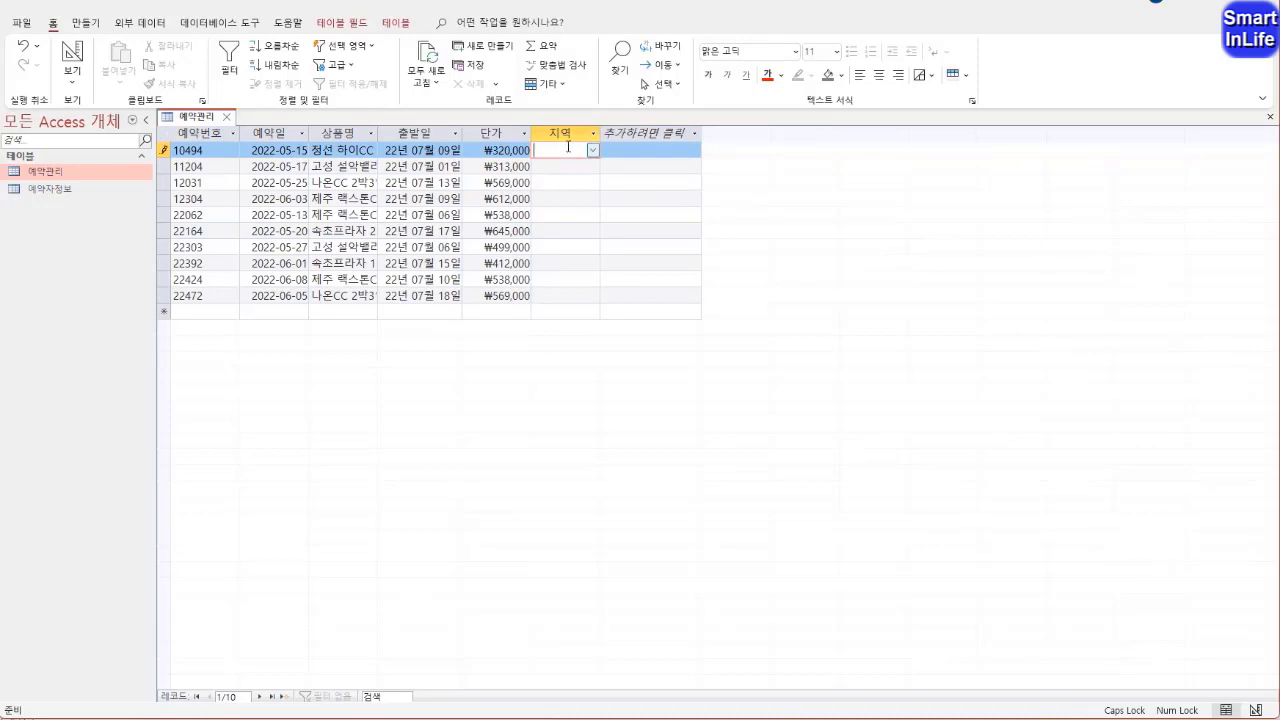
text(강원)
key(Return)
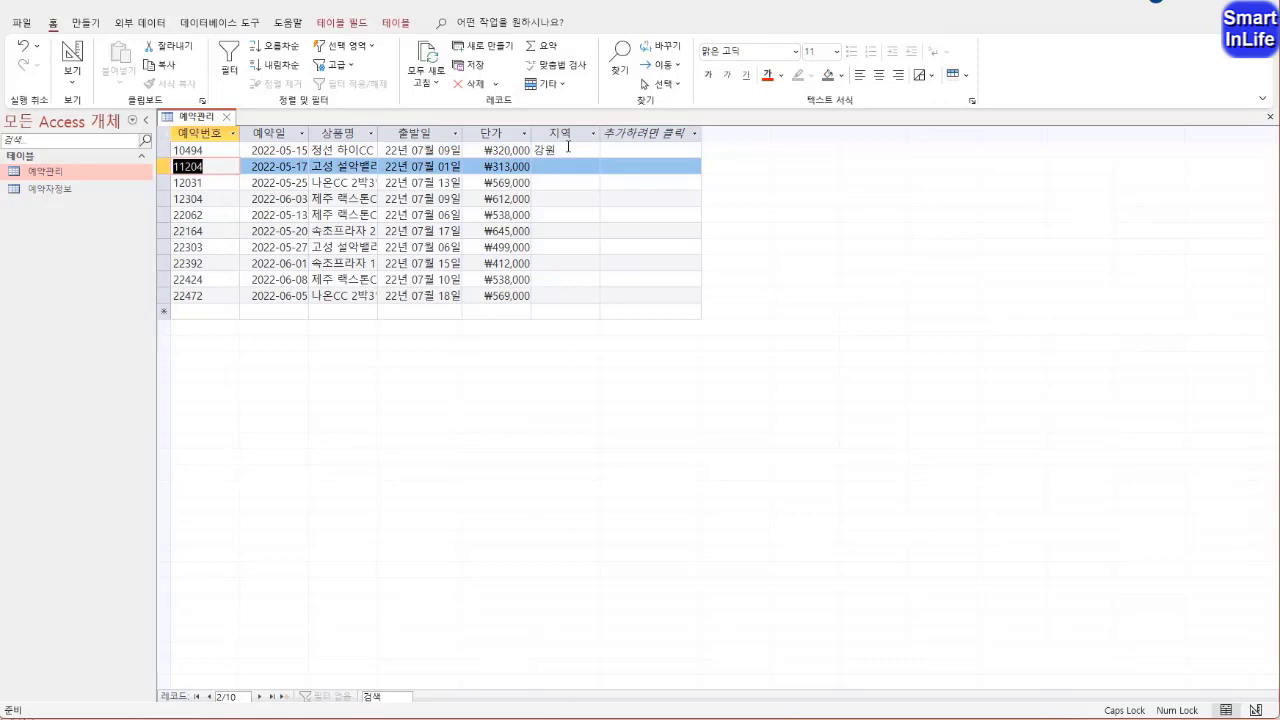
click(566, 163)
text(강원)
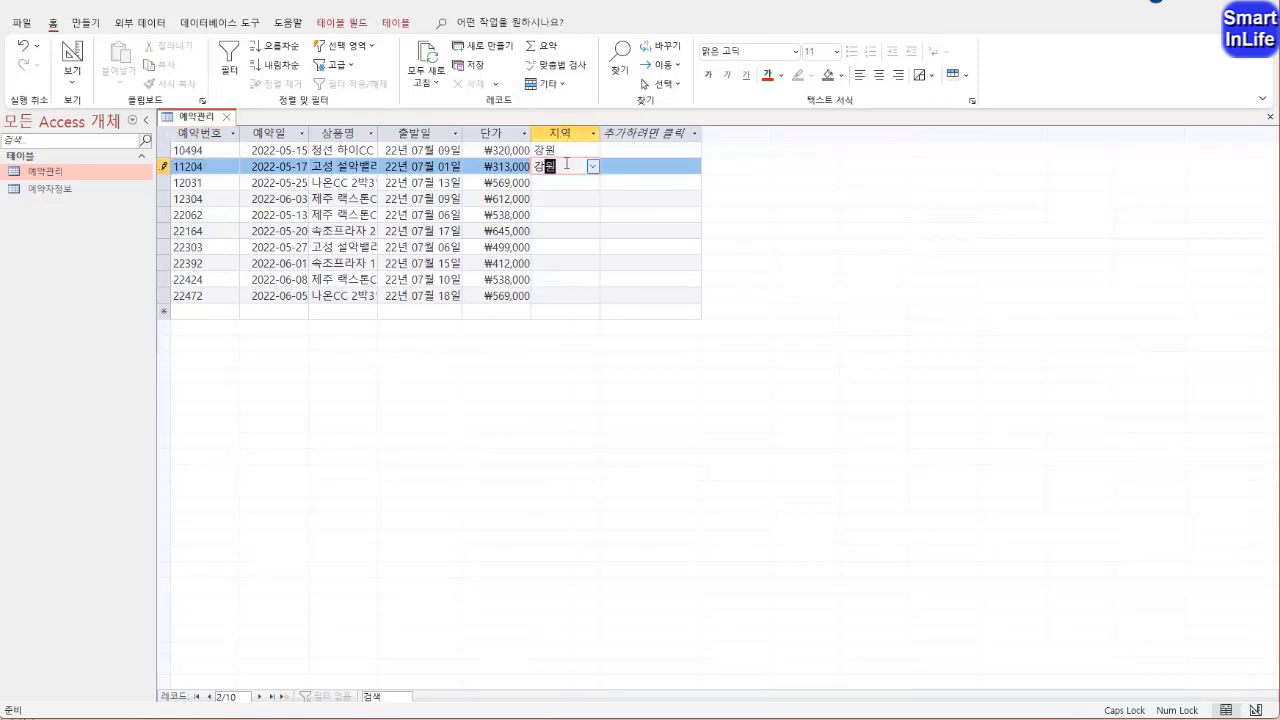
key(Down)
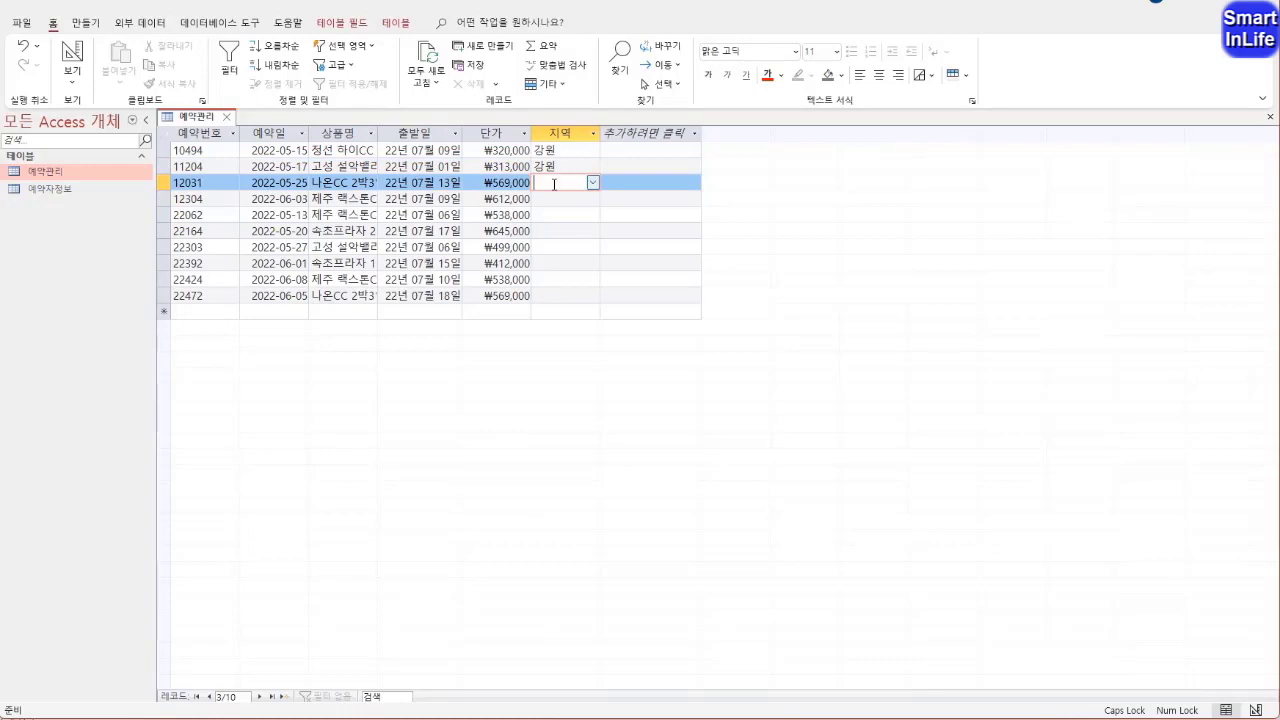
text(강원)
click(593, 183)
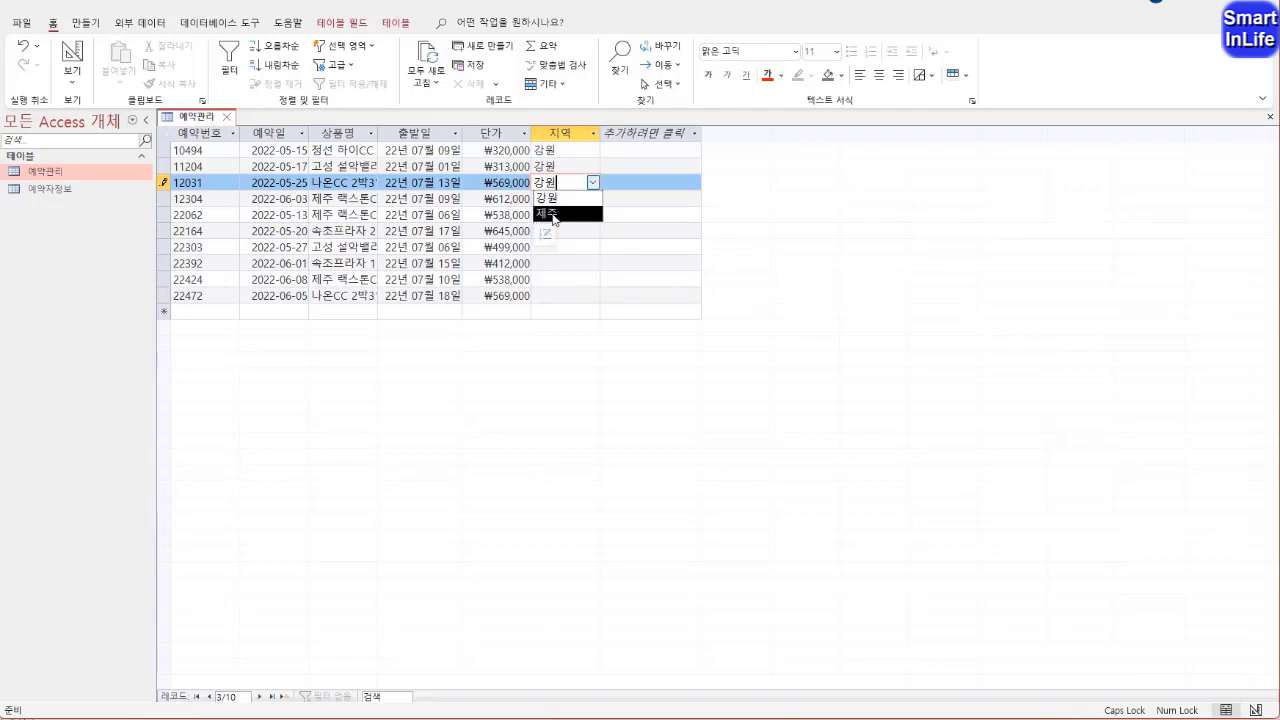
click(560, 198)
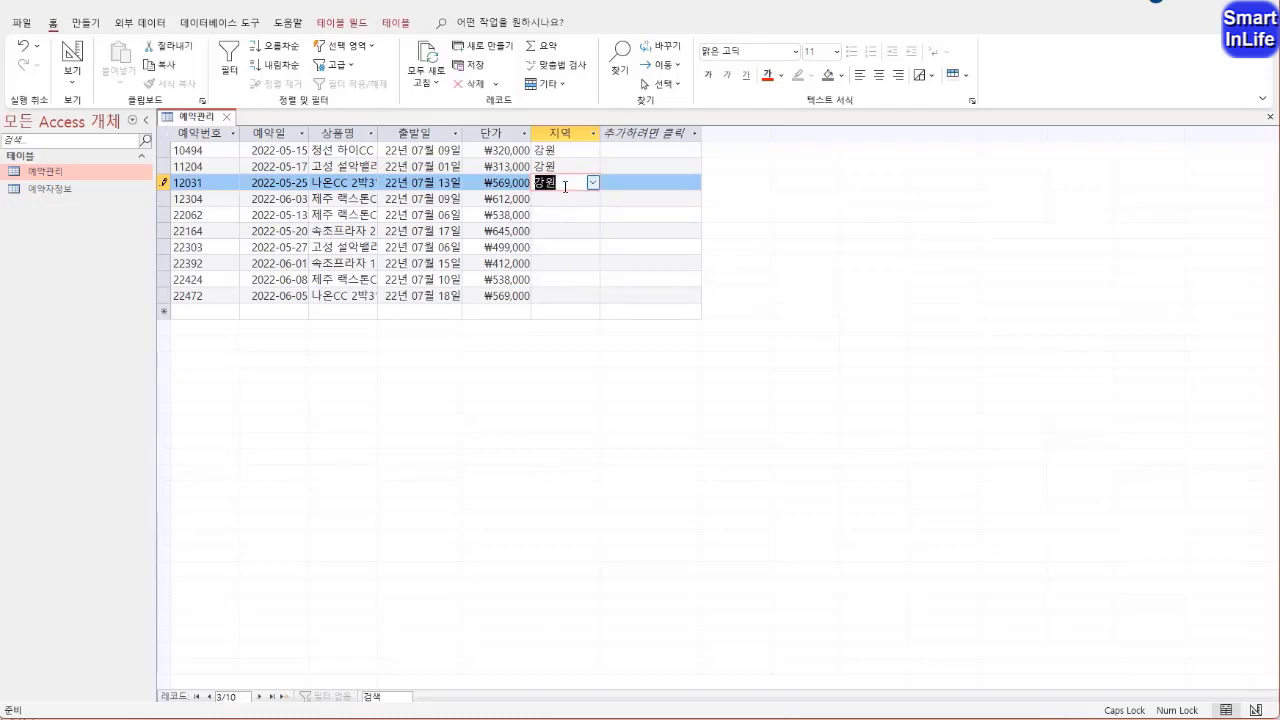
click(565, 187)
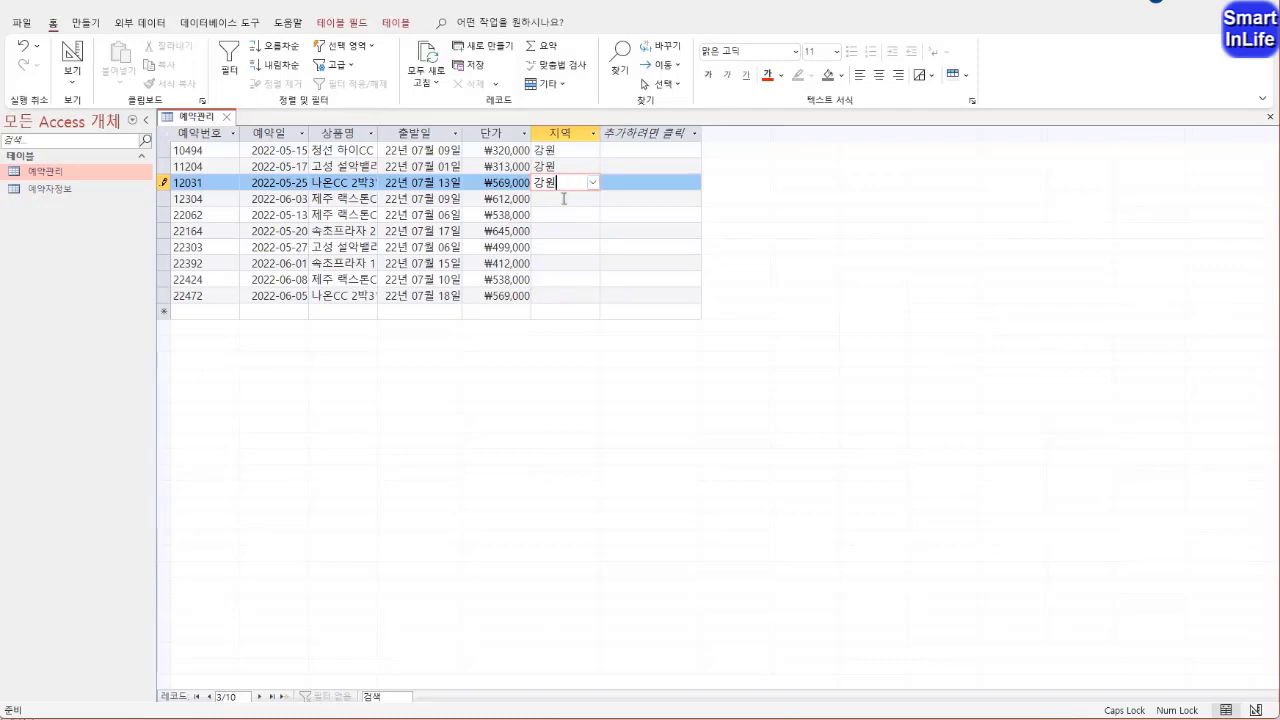
Choose 제주 as the 지역 value for the fourth and fifth records
click(564, 199)
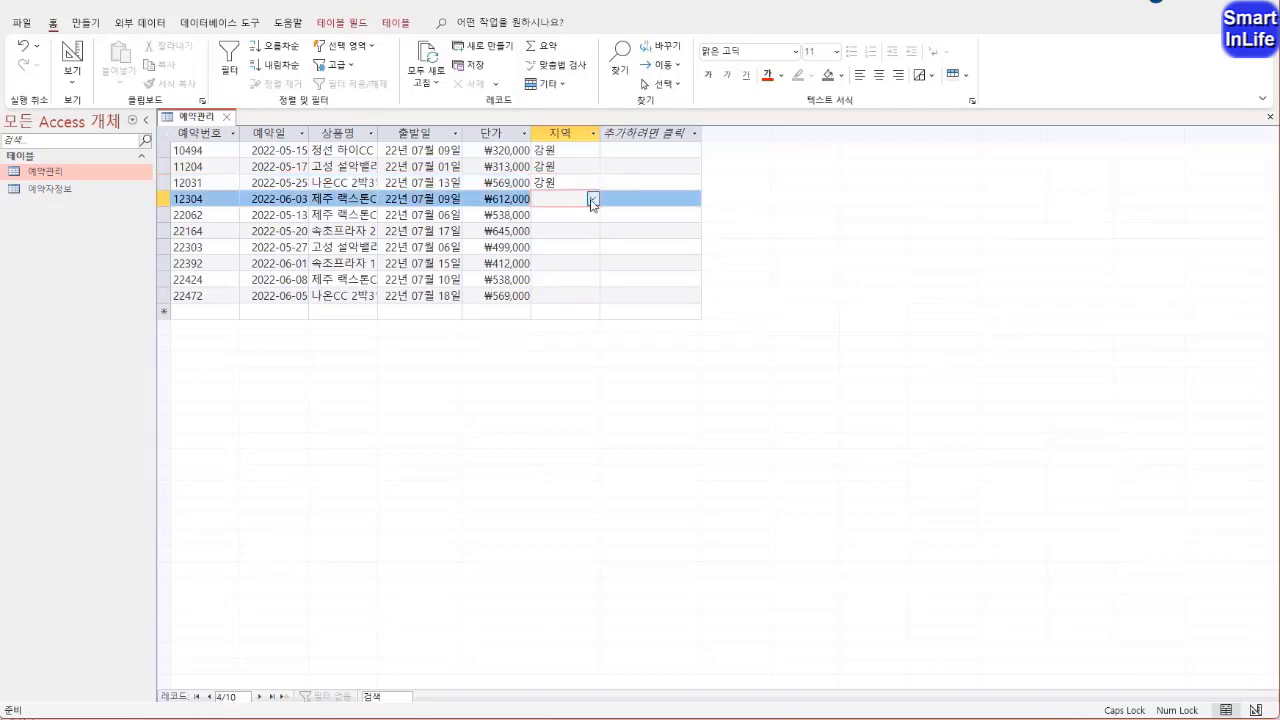
click(592, 198)
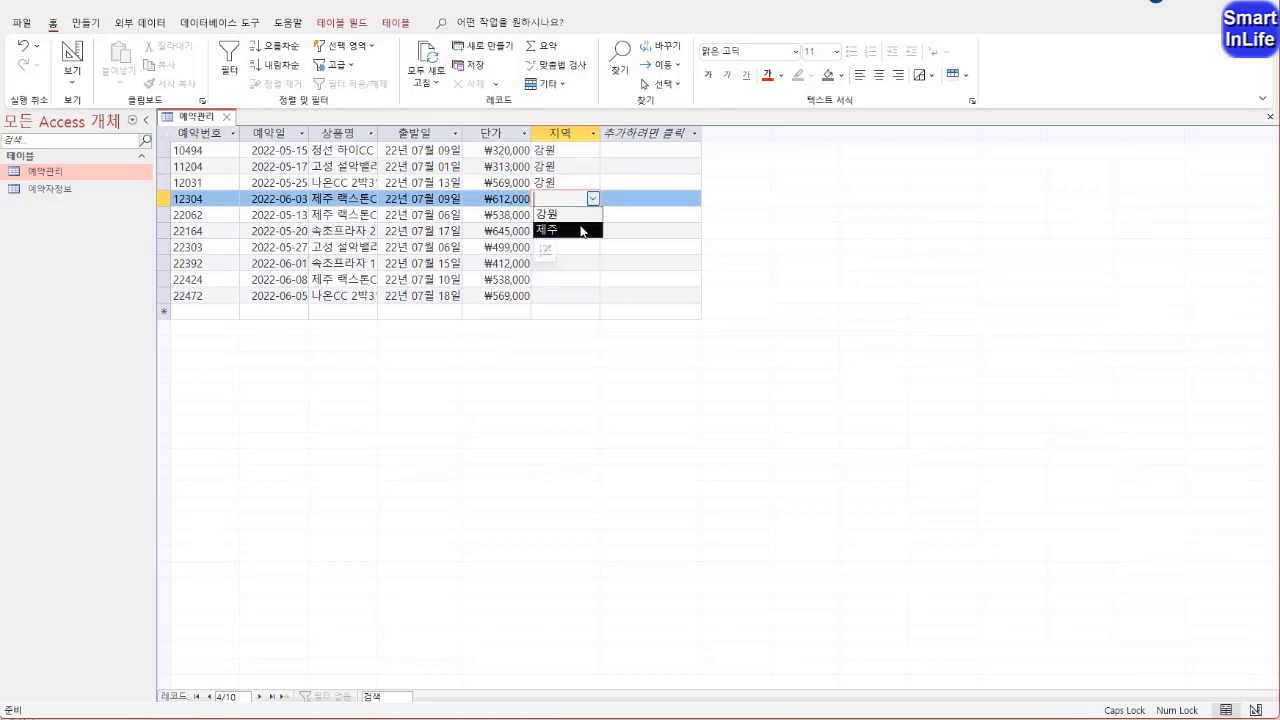
click(583, 229)
click(576, 213)
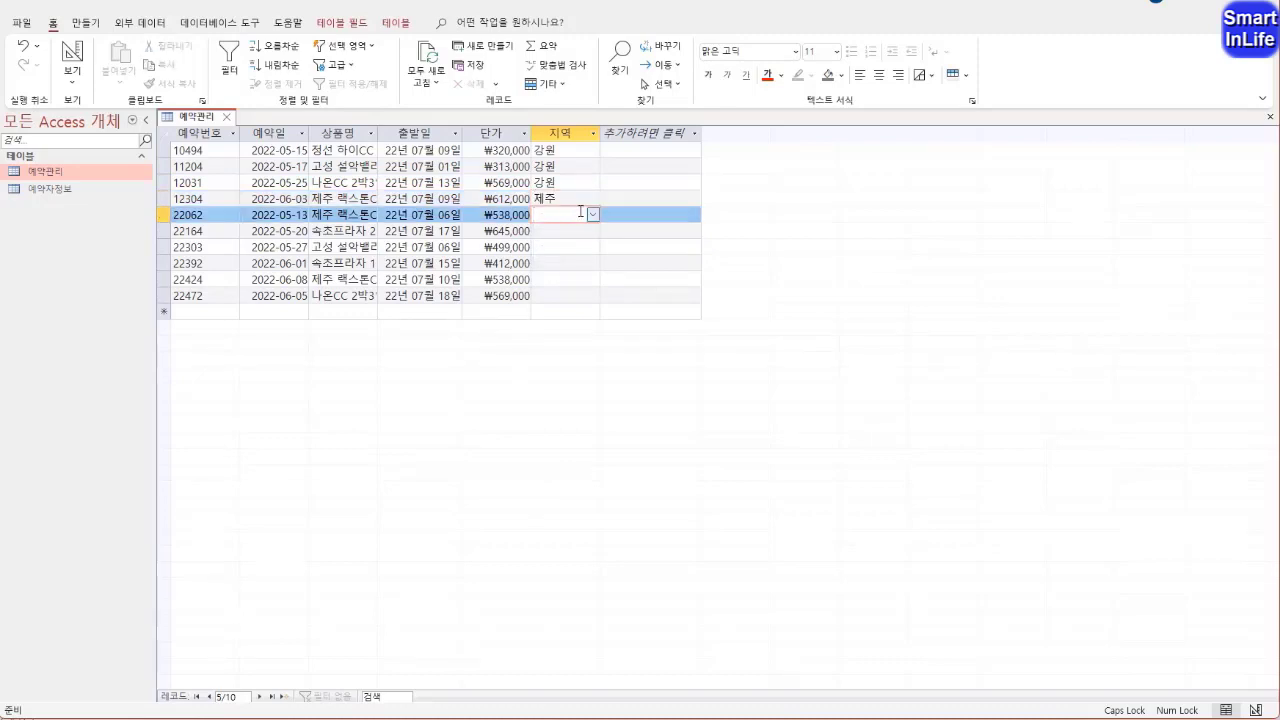
click(592, 214)
click(587, 229)
click(588, 214)
click(592, 214)
click(587, 247)
Choose 강원 as the 지역 value for the sixth, seventh and eighth records
click(591, 231)
click(591, 248)
click(592, 247)
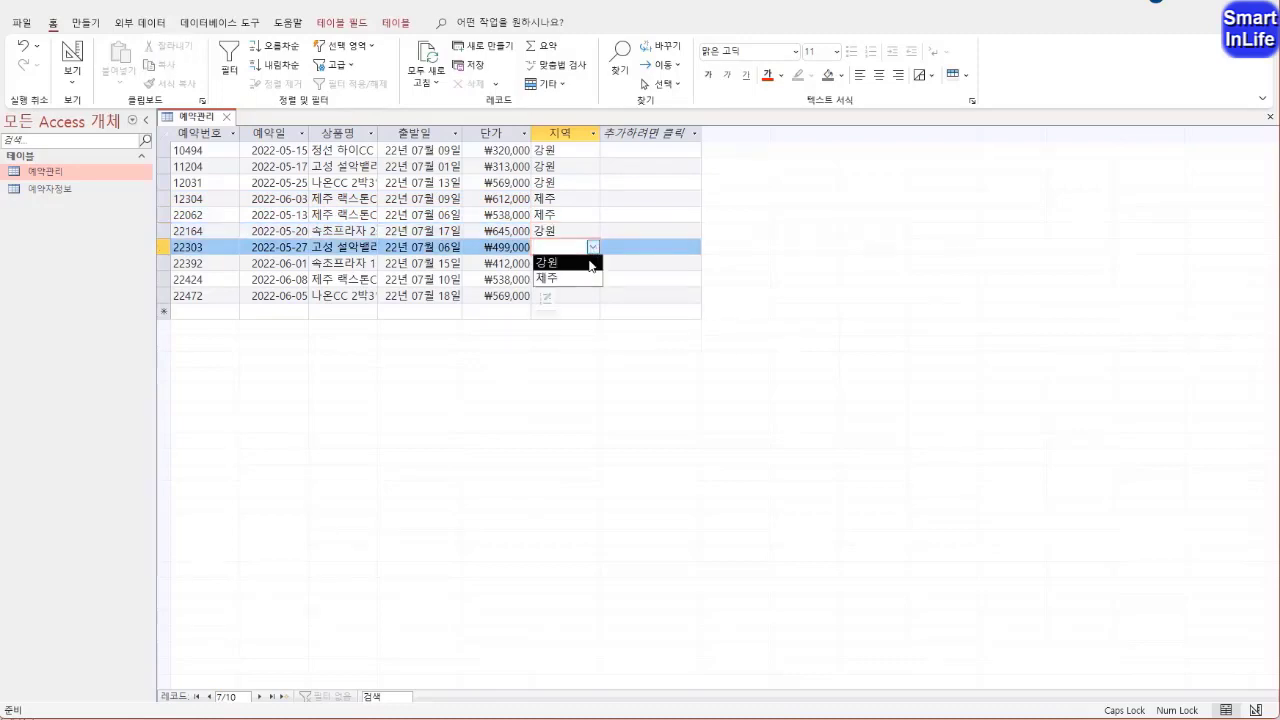
click(590, 264)
click(573, 263)
click(592, 263)
click(586, 279)
Choose 제주 as the 지역 value for the last two records and commit the final entry
click(583, 280)
click(592, 280)
click(581, 309)
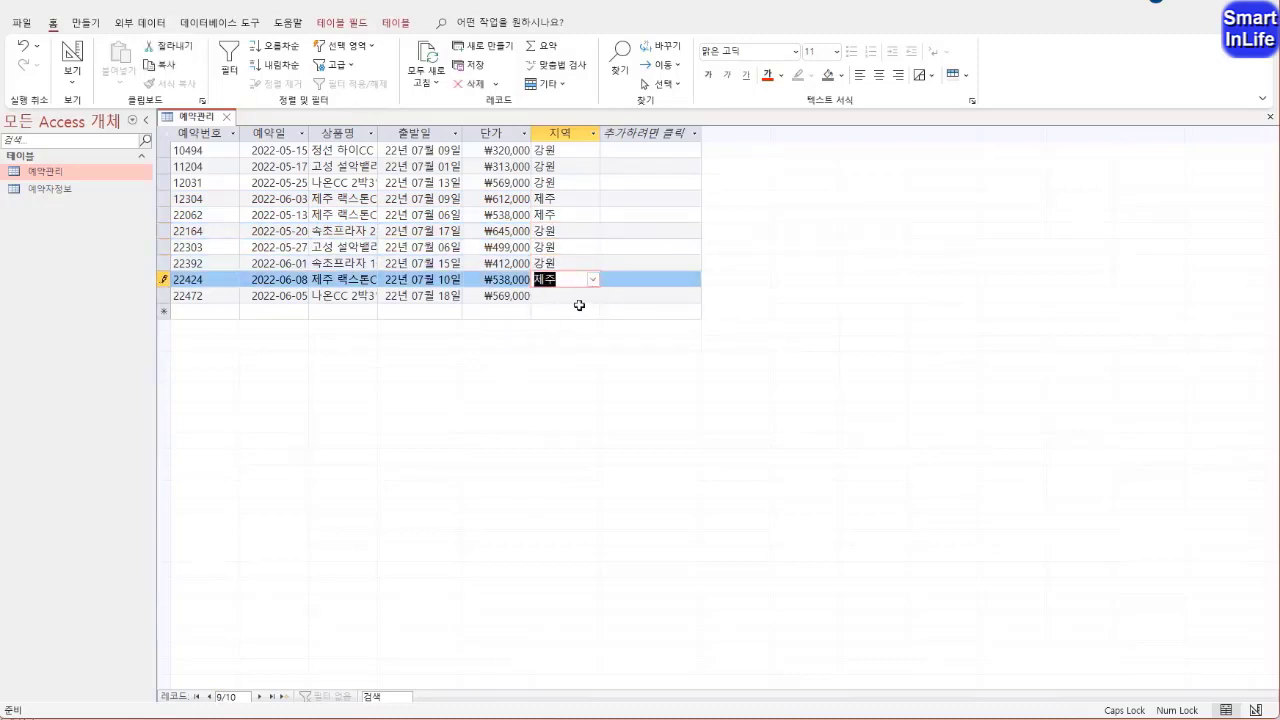
click(592, 296)
click(587, 326)
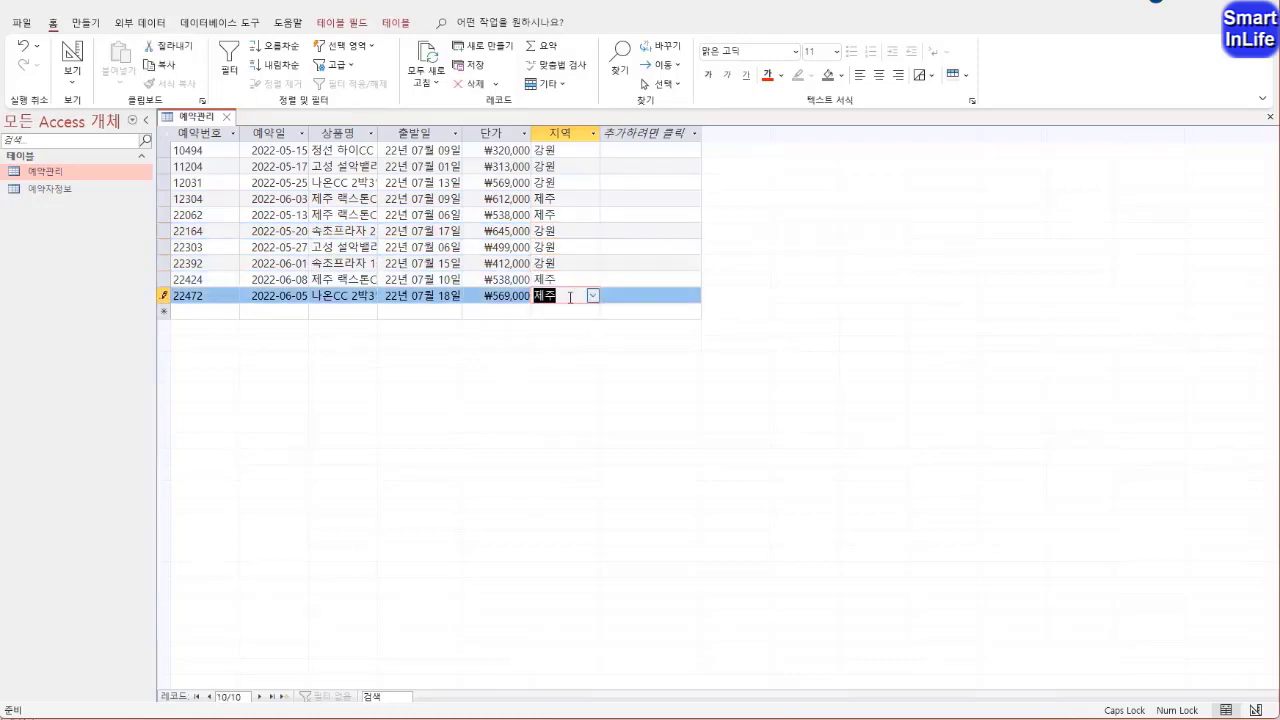
click(570, 214)
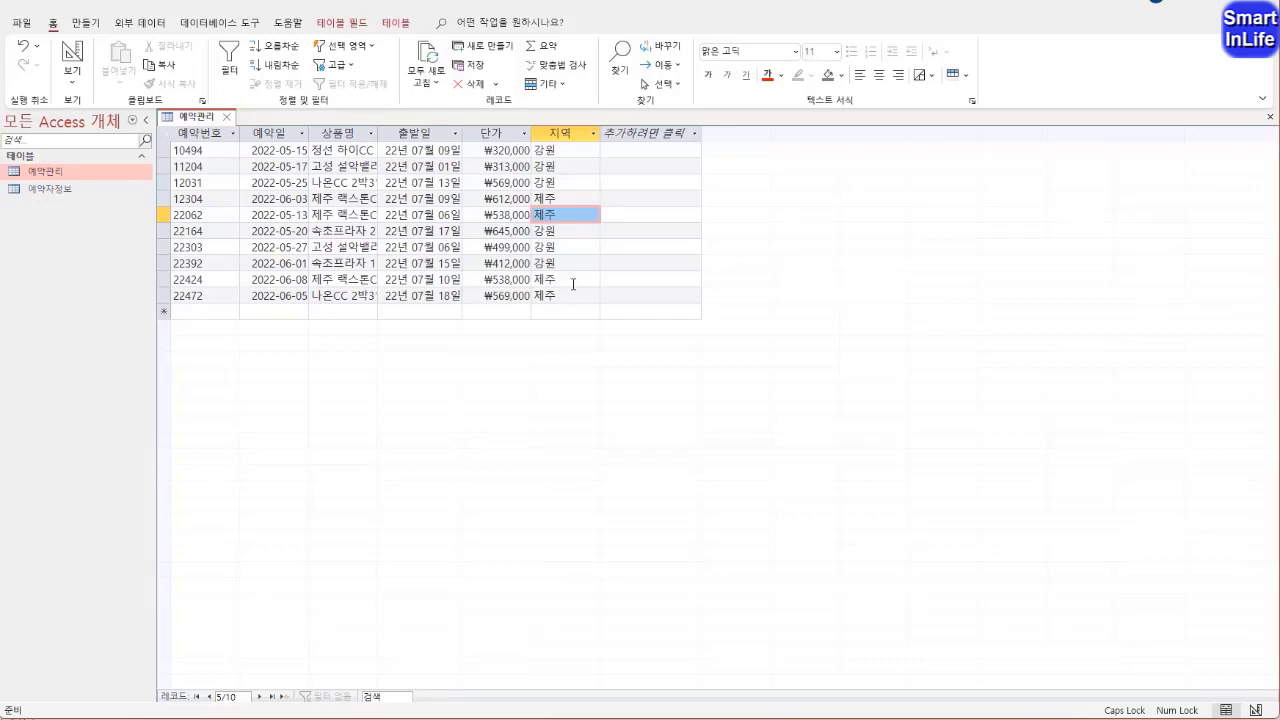
Switch the 예약관리 table to design view, insert a blank row above the 단가 field and delete that row again
right_click(190, 122)
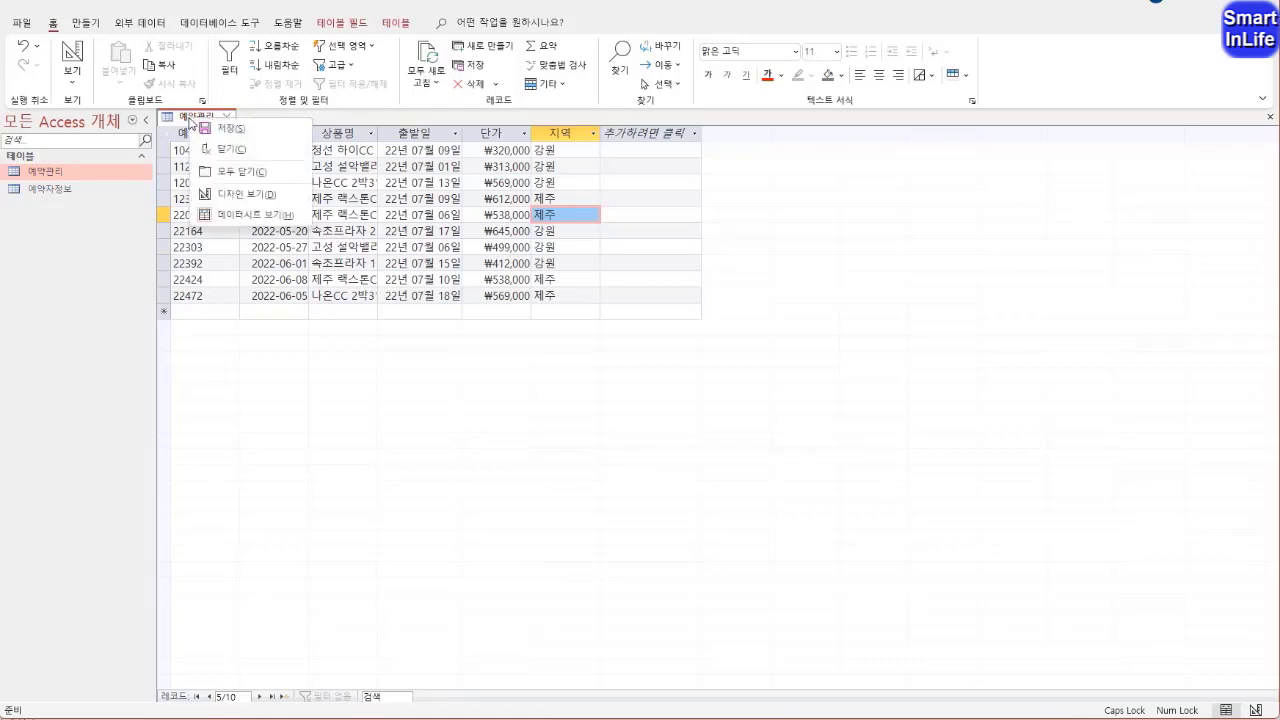
click(227, 195)
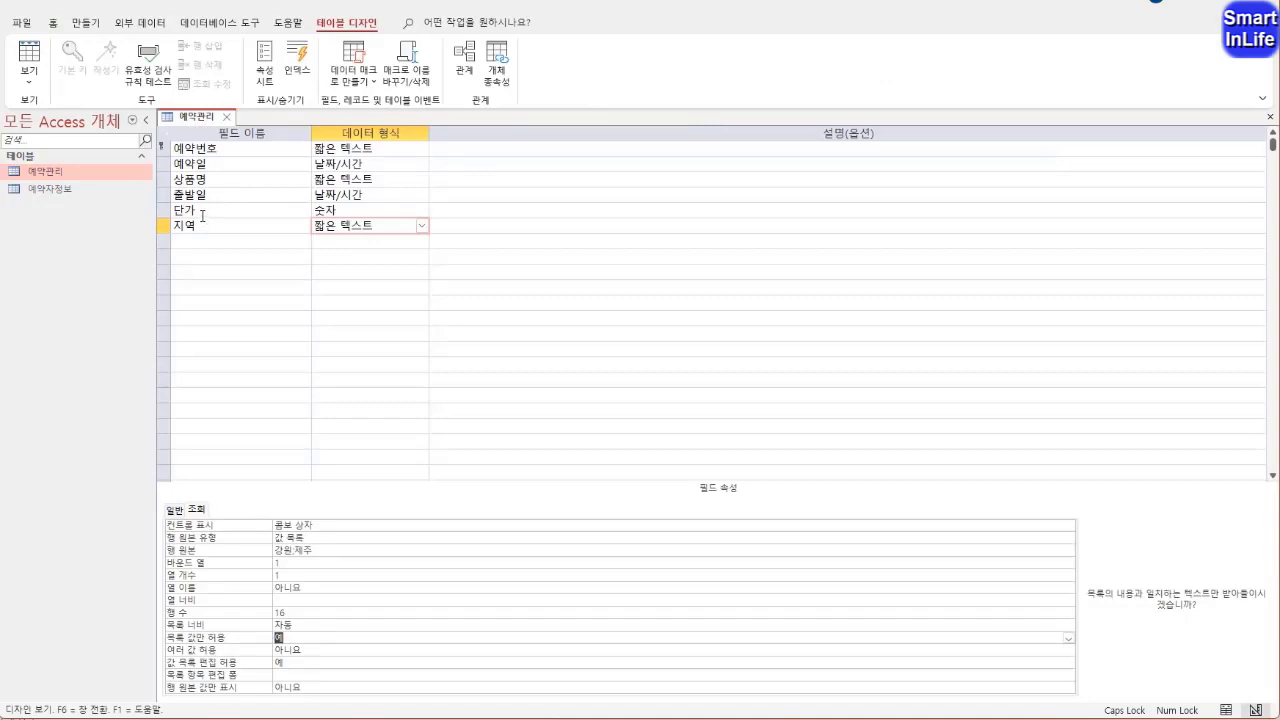
key(ctrl+2)
mouse_move(183, 215)
mouse_down()
mouse_move(200, 213)
mouse_move(166, 222)
mouse_move(196, 222)
mouse_up()
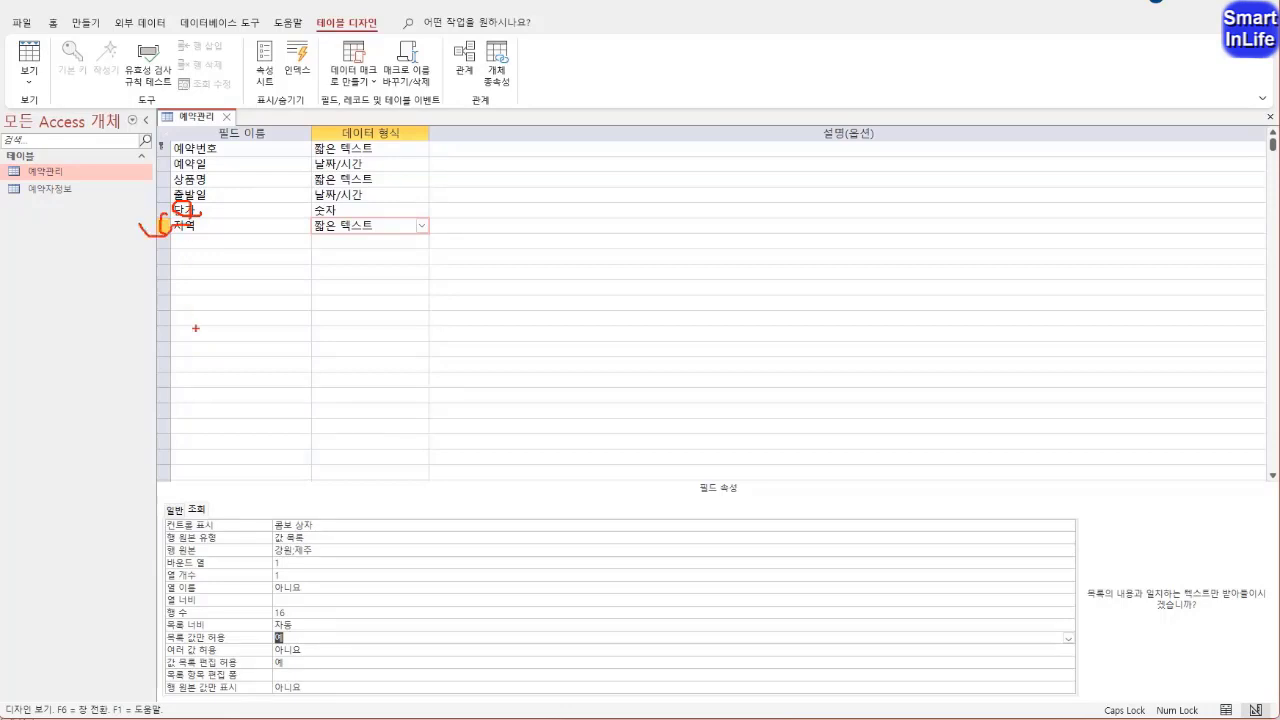
key(Escape)
click(166, 210)
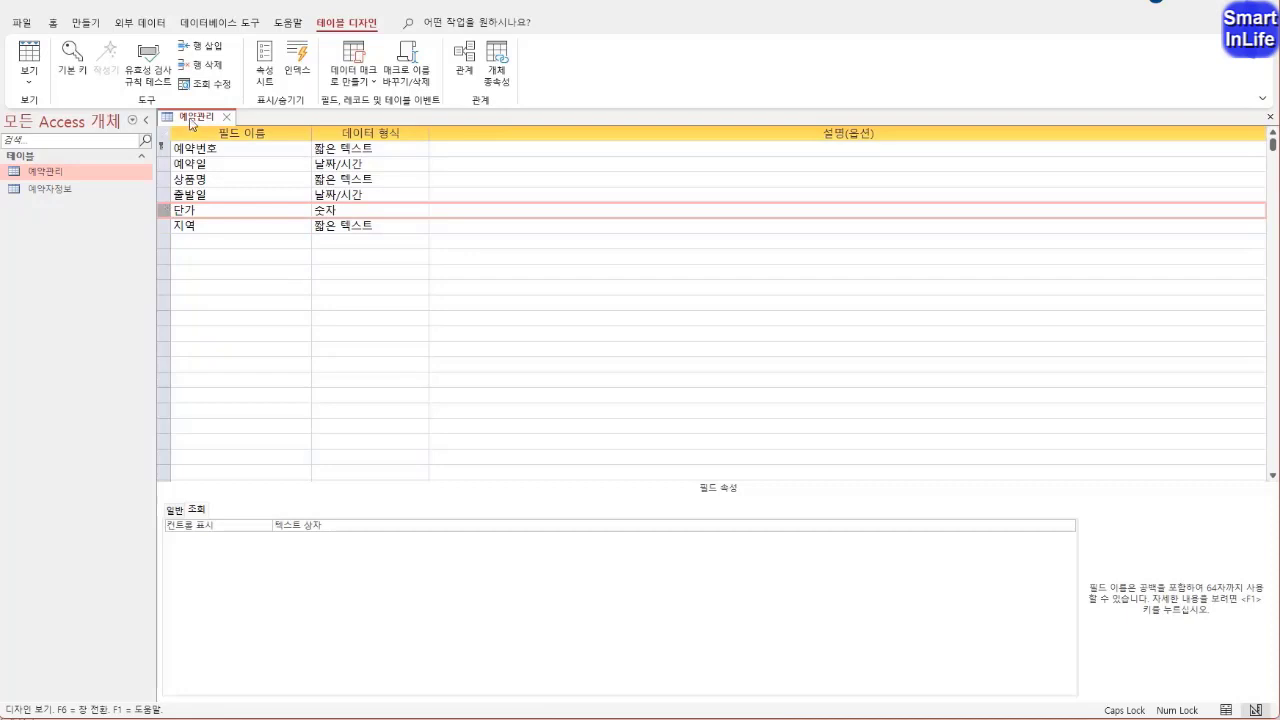
click(204, 46)
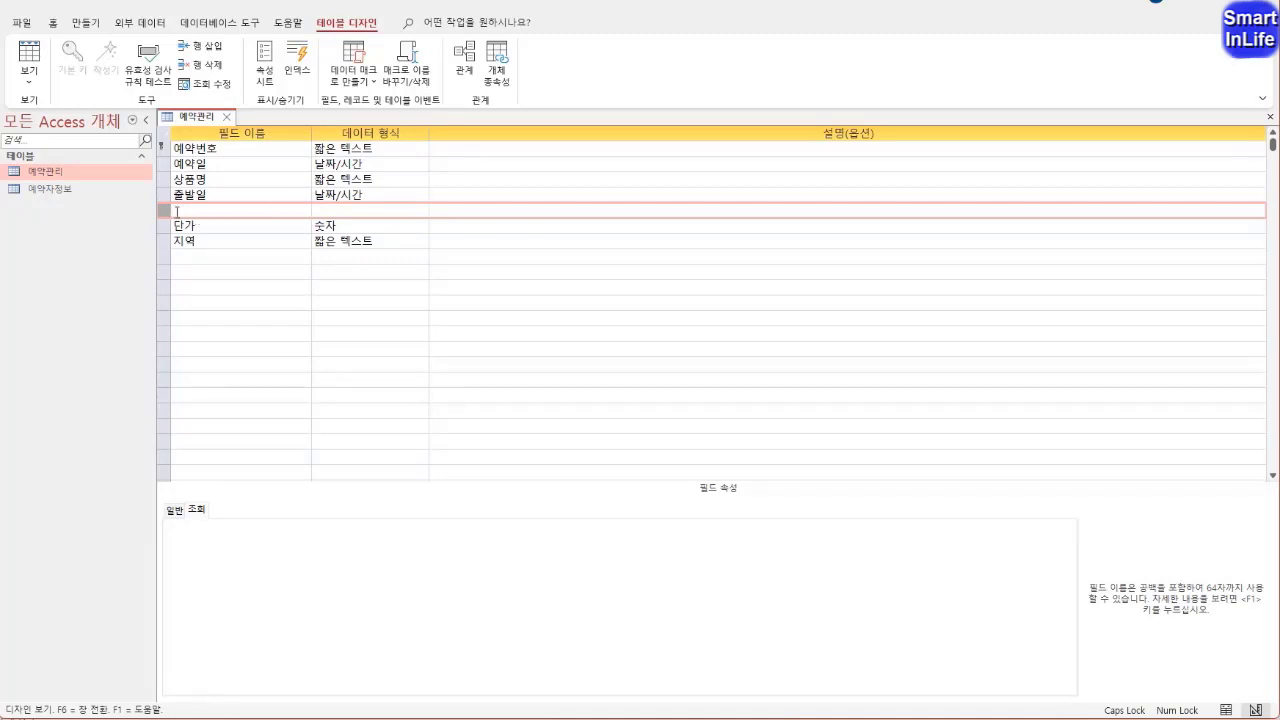
click(209, 63)
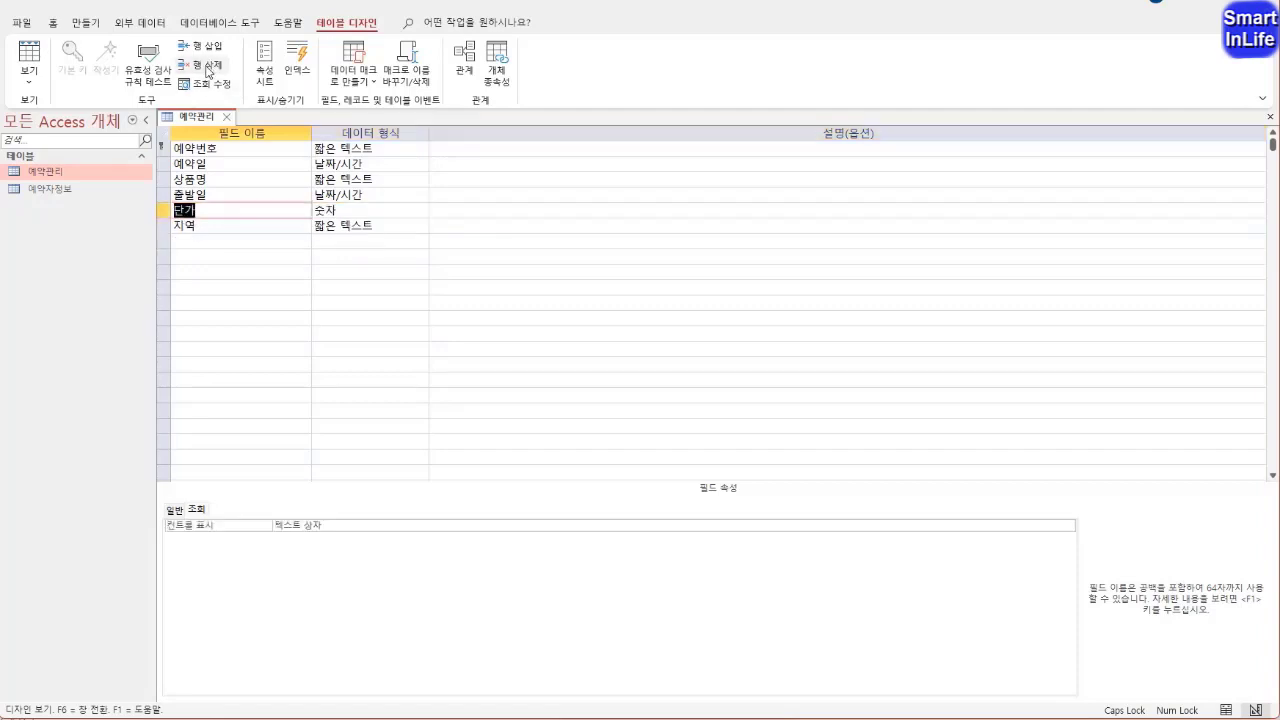
click(236, 223)
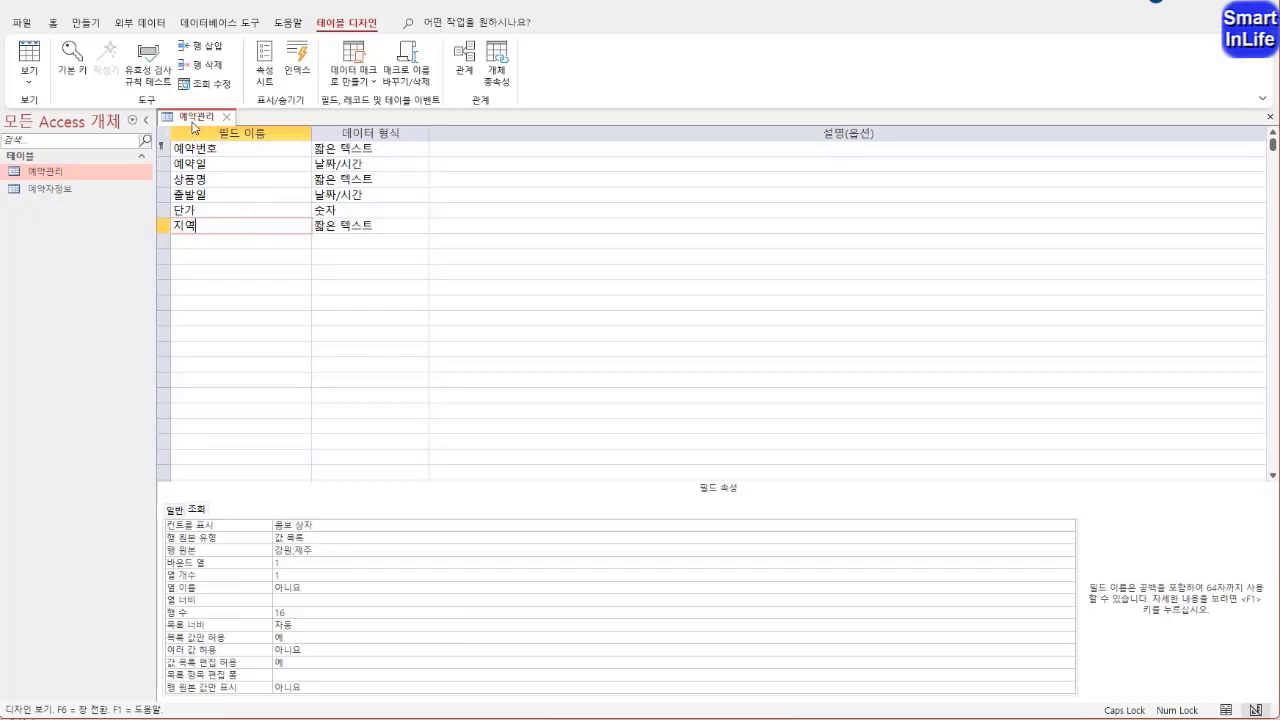
Save the 예약관리 table while returning it to datasheet view, and open the 예약자정보 table
right_click(204, 121)
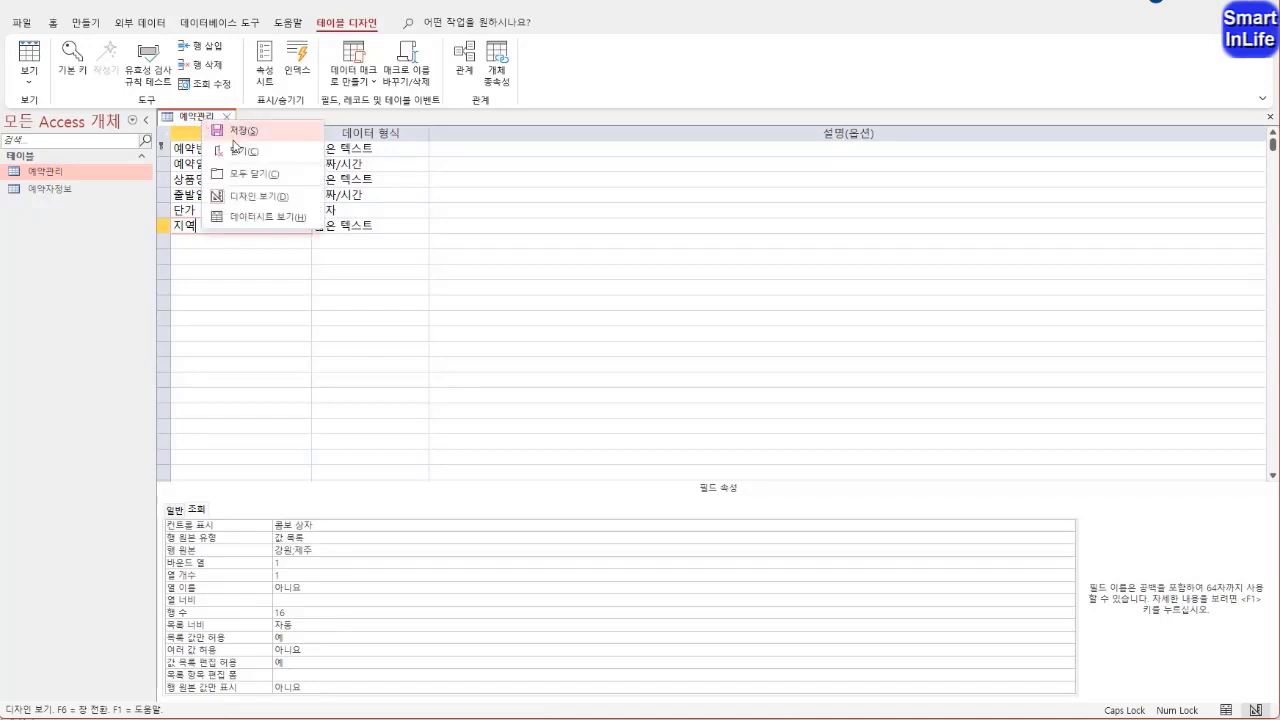
click(250, 217)
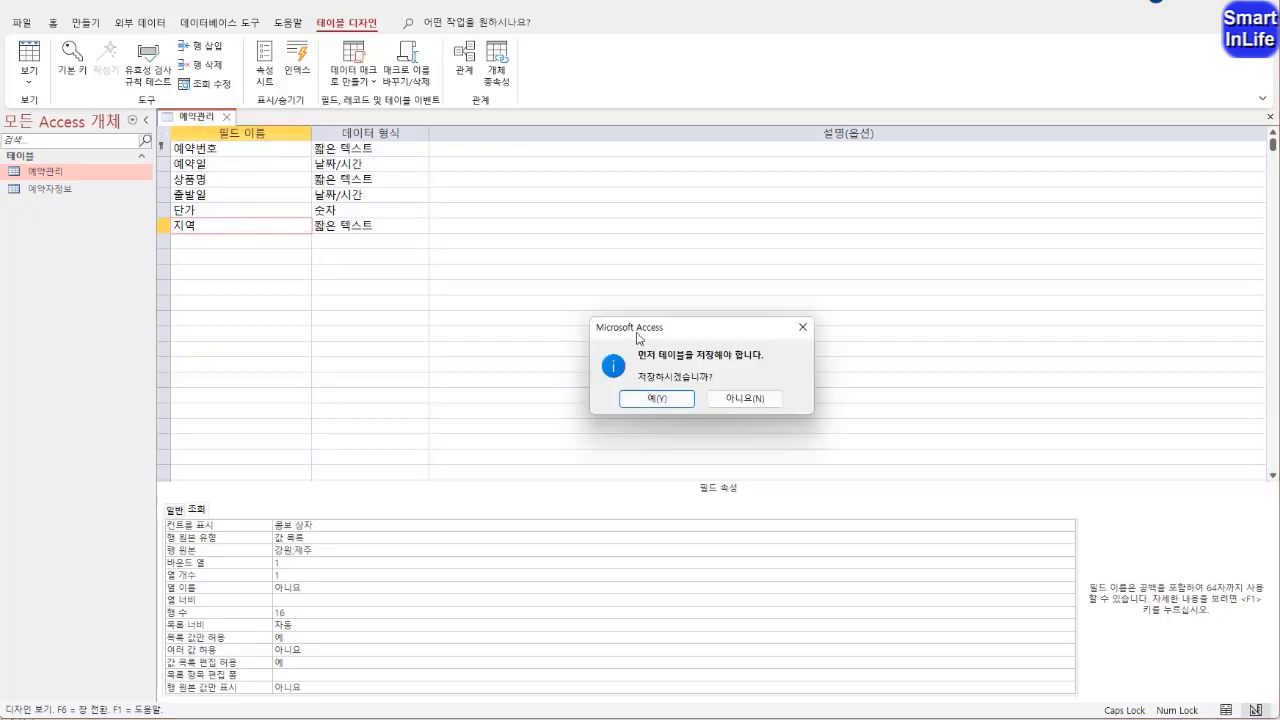
click(664, 403)
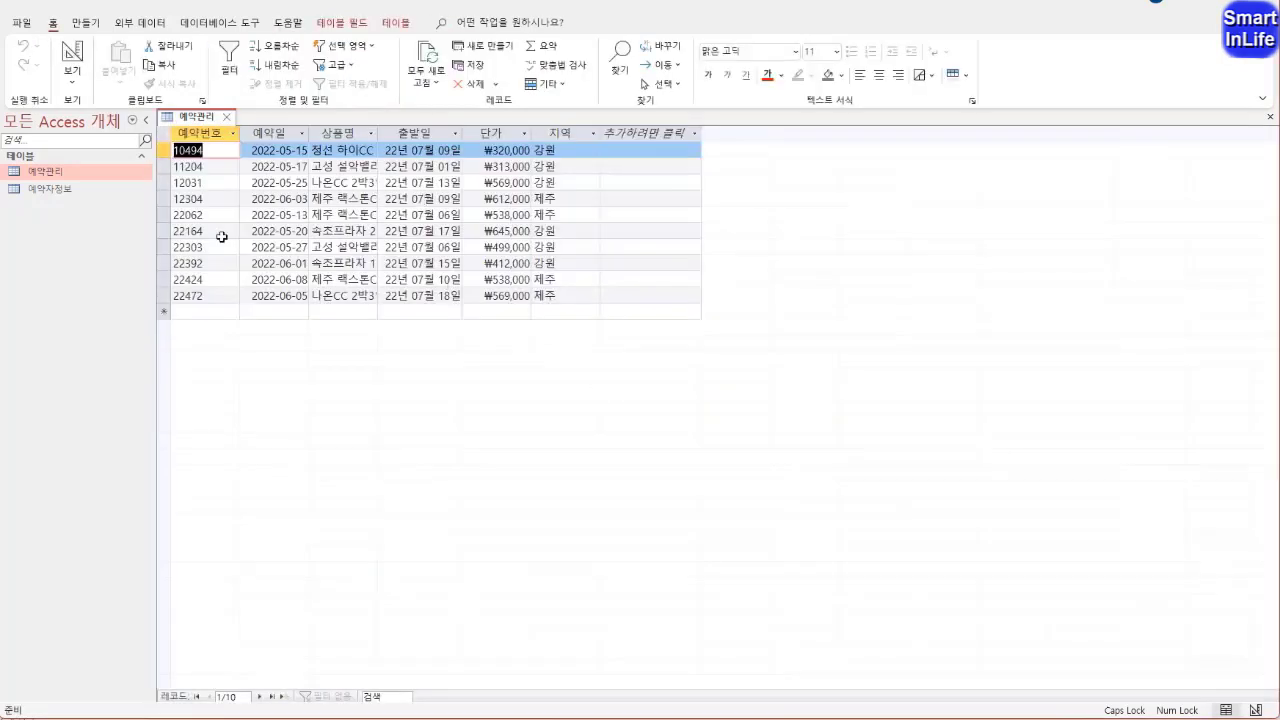
double_click(62, 195)
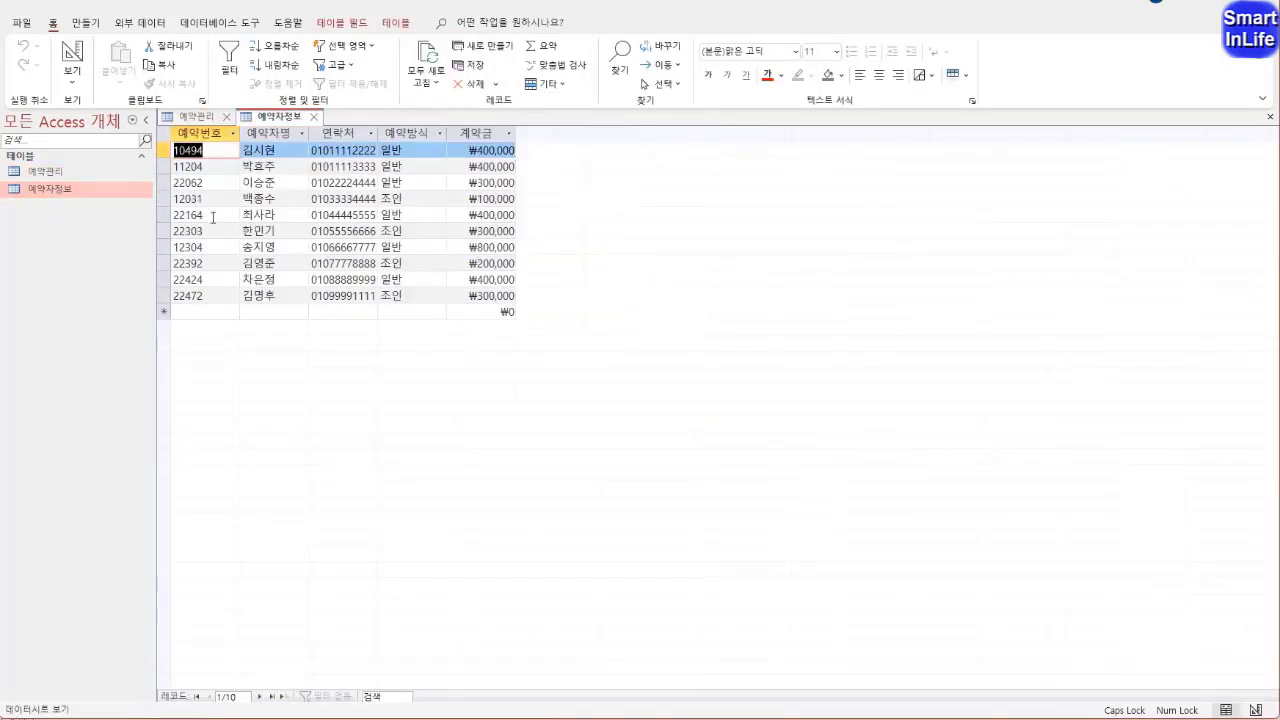
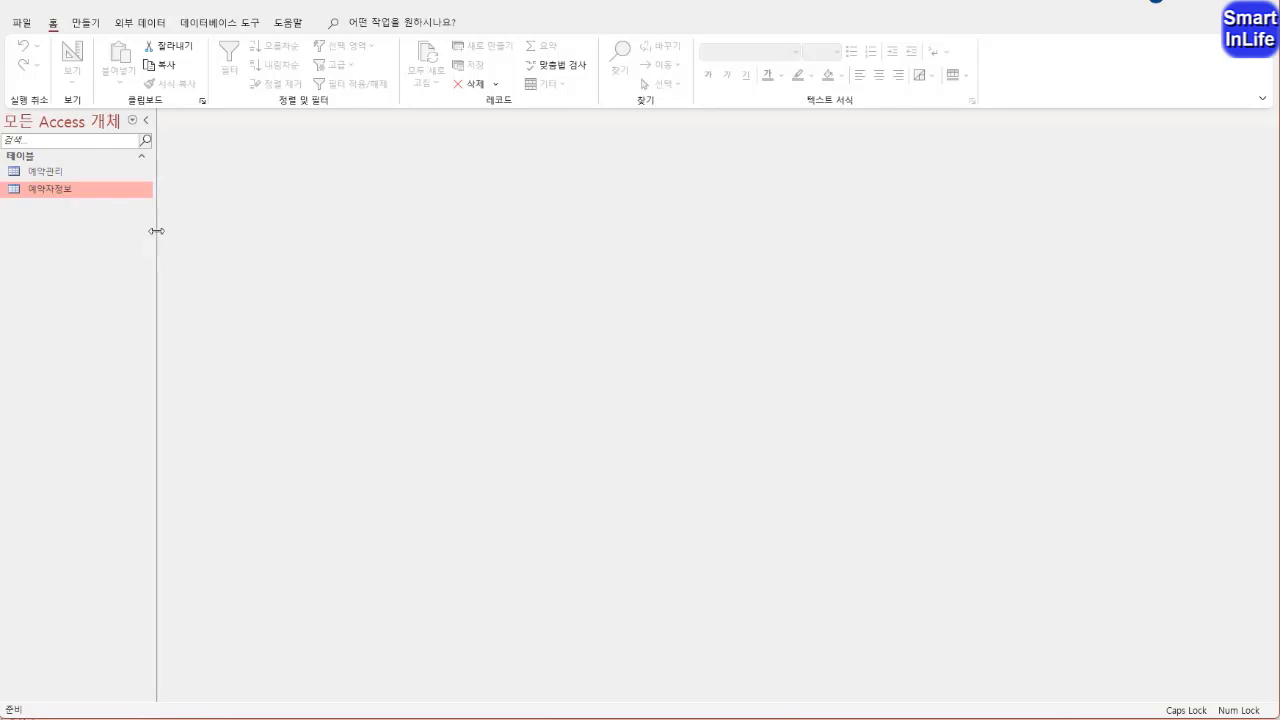
Create a new query in design view and add the 예약관리 and 예약자정보 tables to it
click(63, 172)
click(57, 191)
click(86, 24)
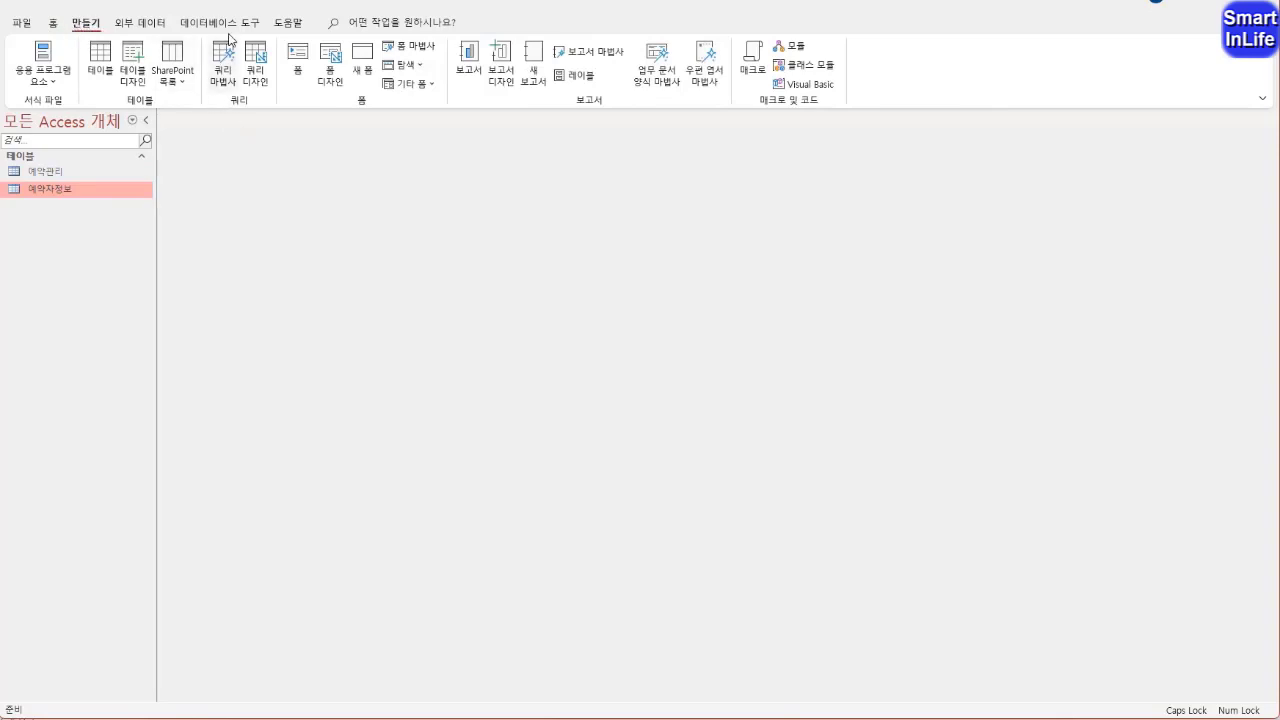
click(264, 72)
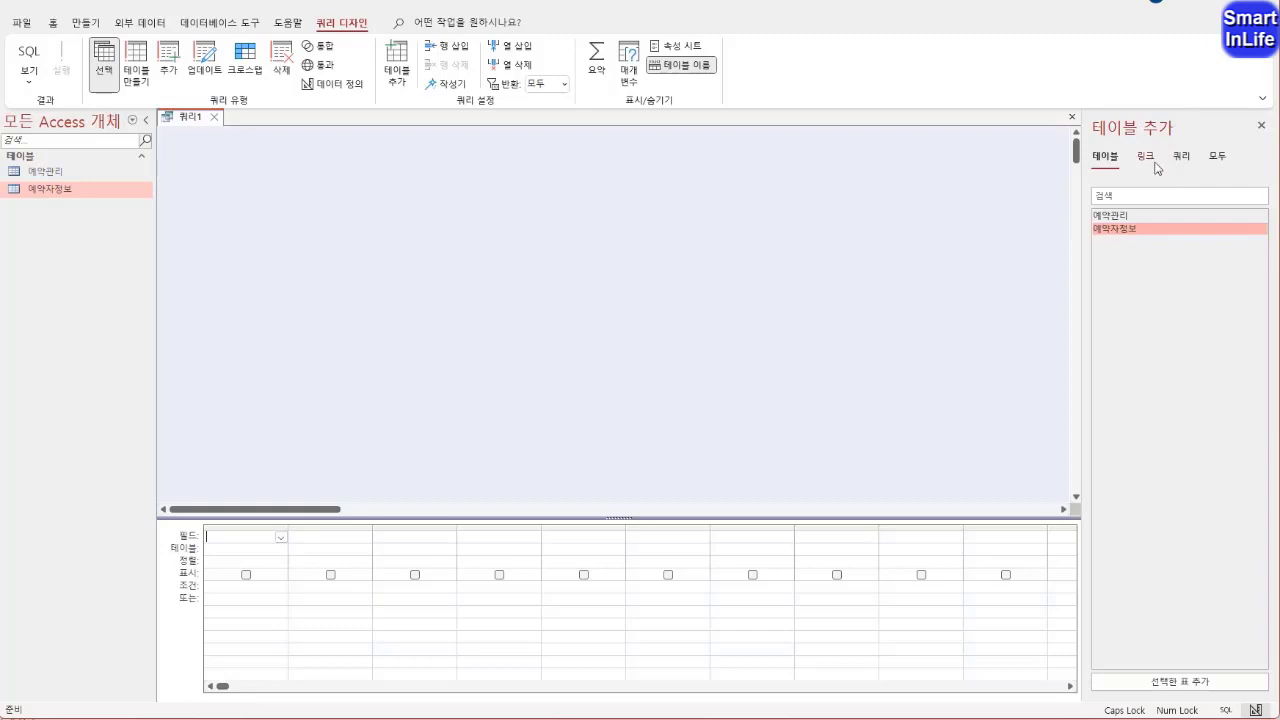
right_click(337, 178)
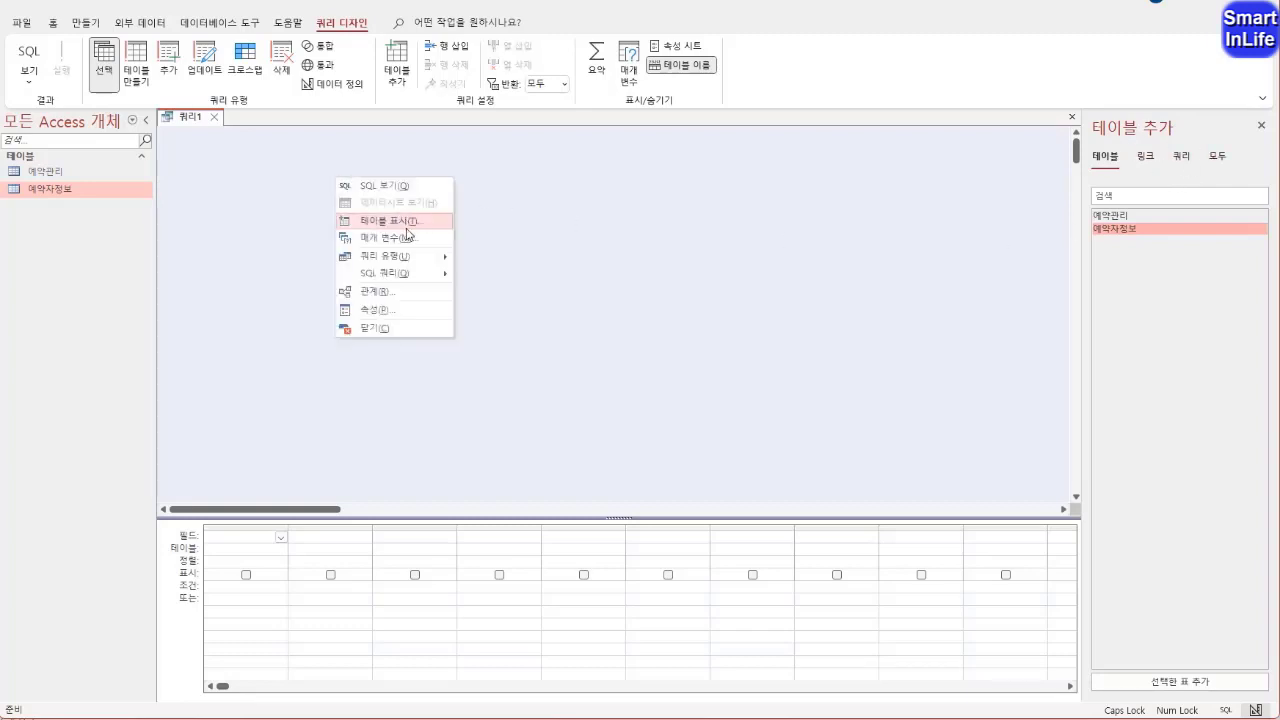
click(527, 255)
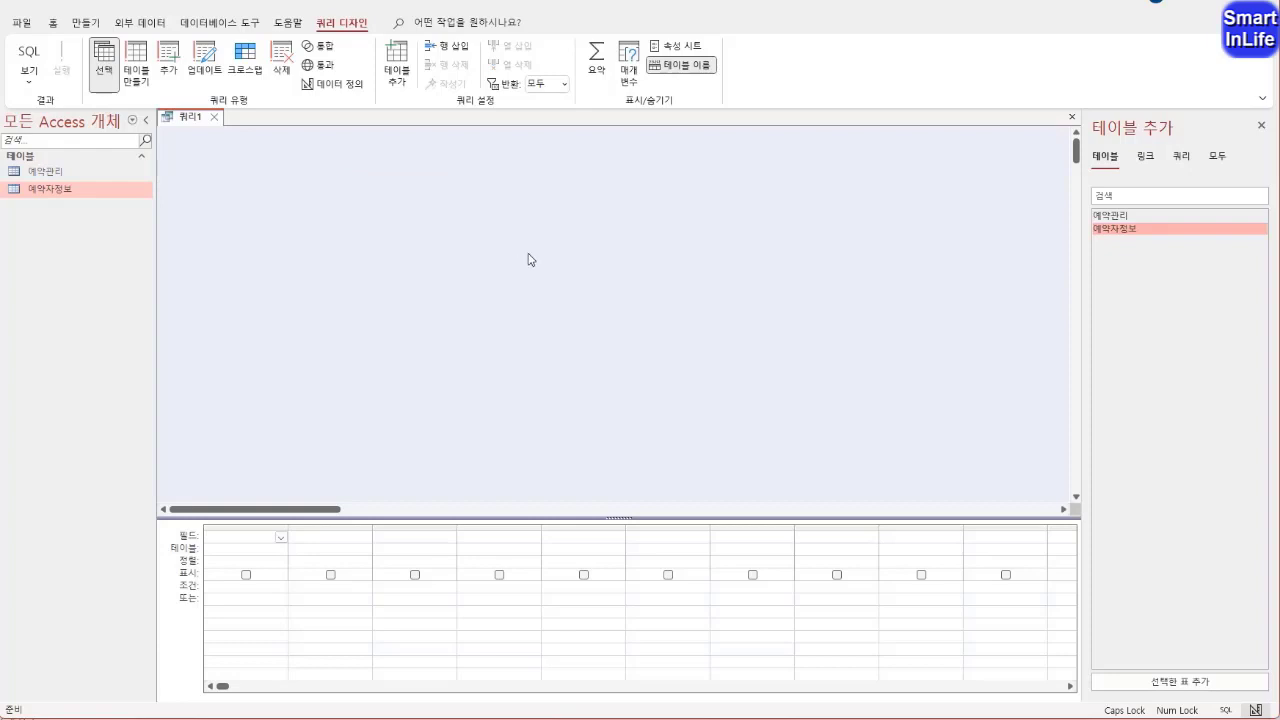
double_click(1116, 216)
double_click(1116, 229)
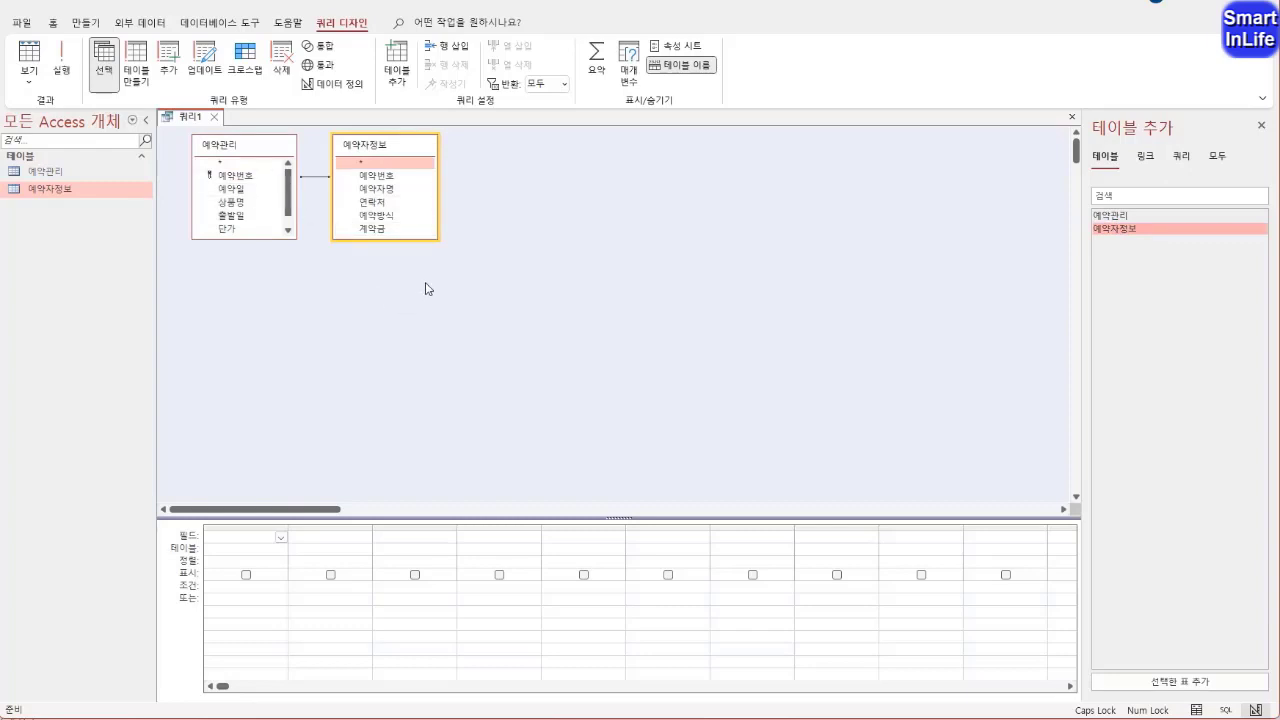
click(1186, 157)
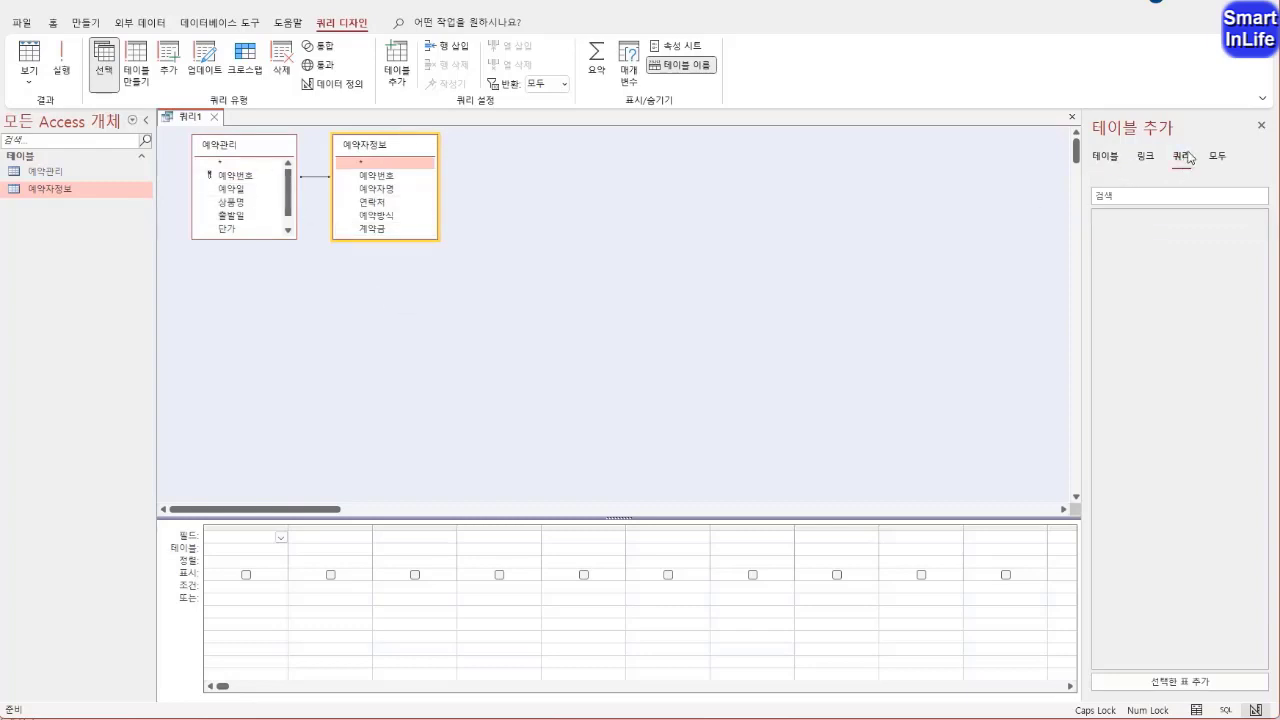
click(1107, 159)
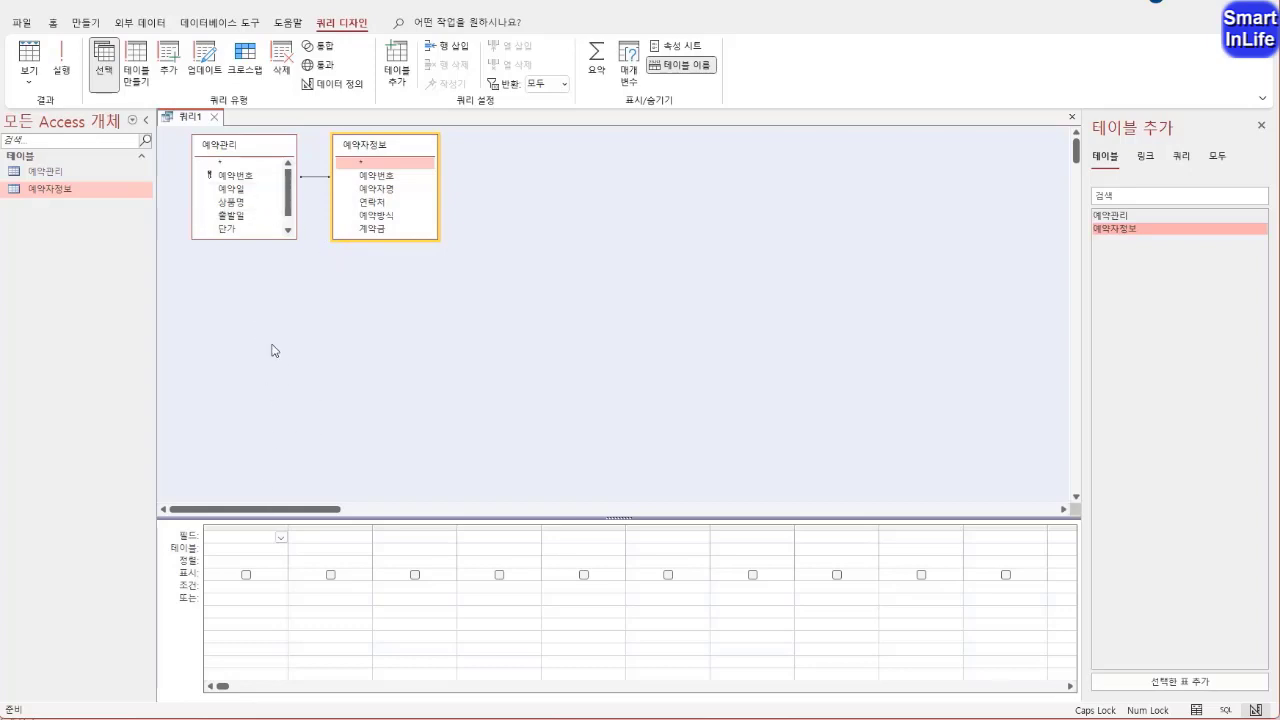
Add 예약번호, 예약일 and 단가 from 예약관리 and 예약자명 and 계약금 from 예약자정보 to the query, with 예약자명 third and 단가 fourth
drag(246, 178, 249, 545)
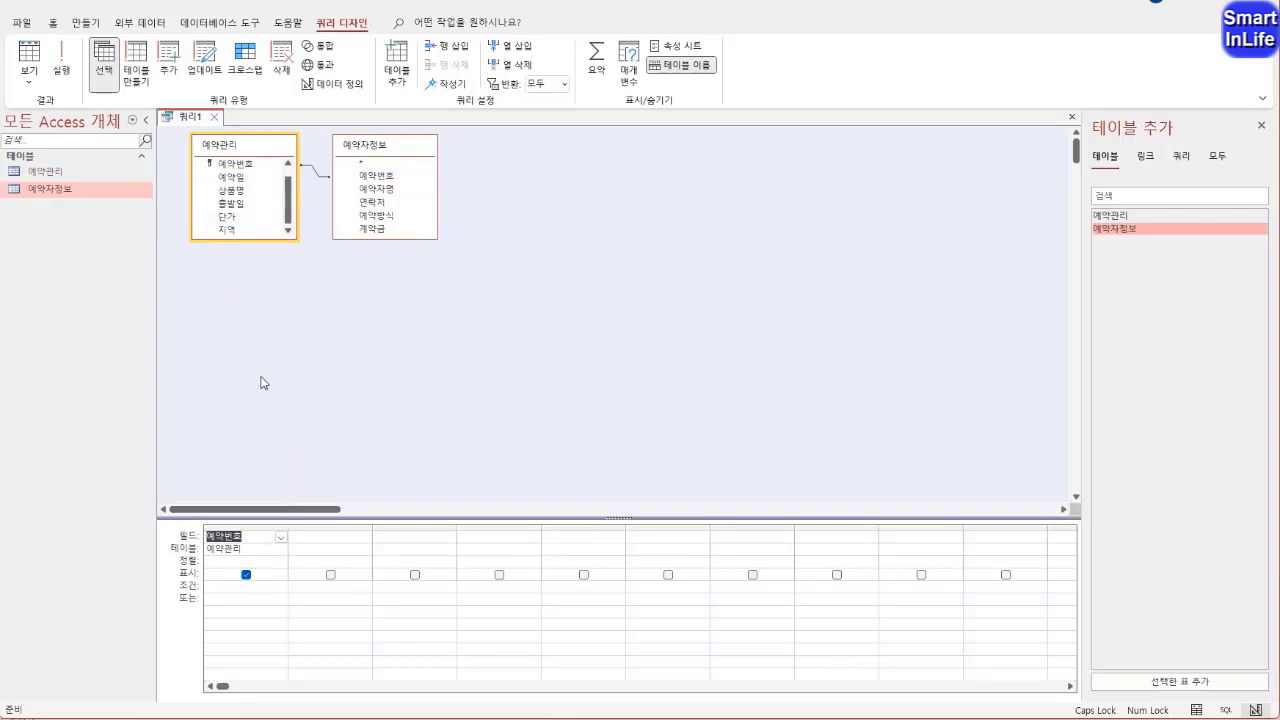
double_click(253, 183)
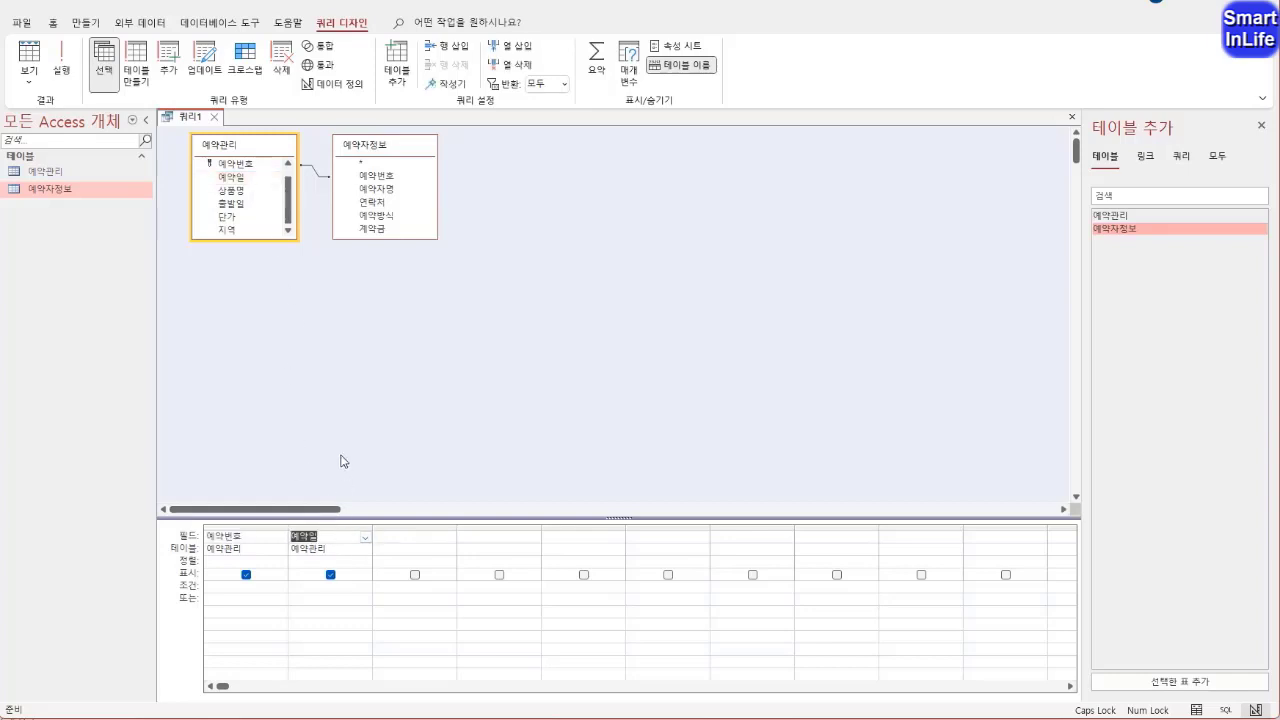
double_click(381, 189)
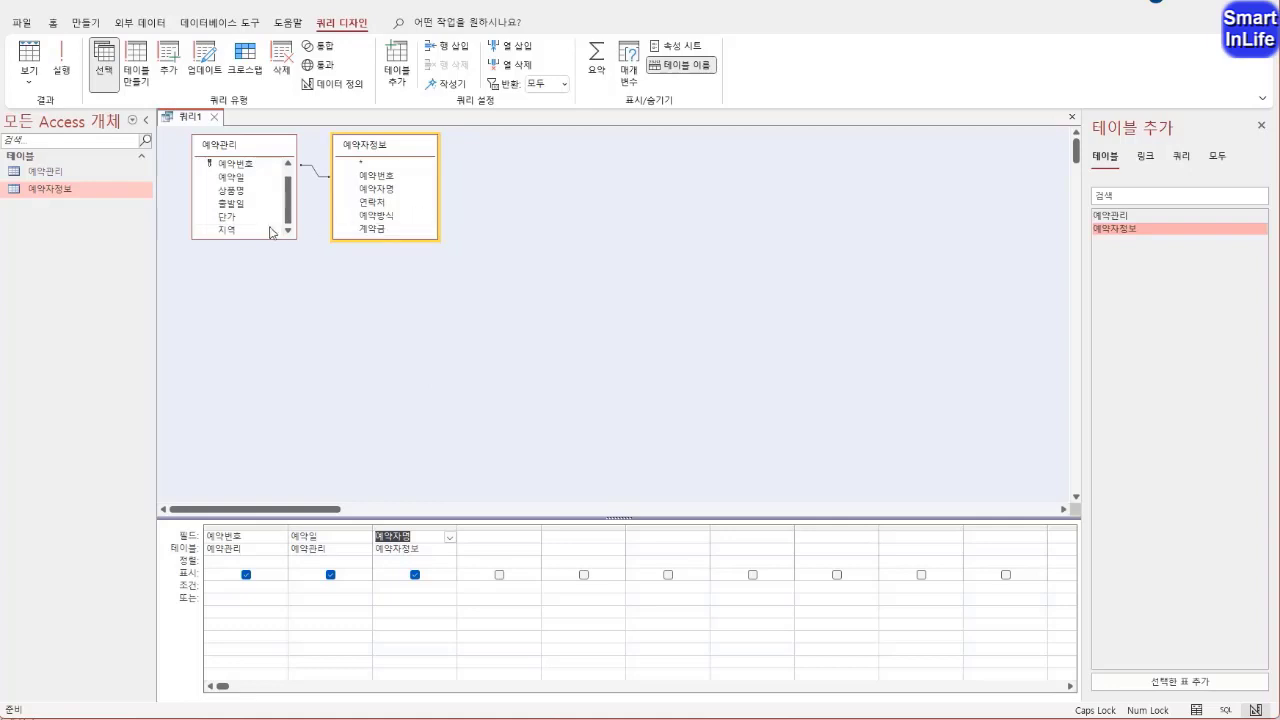
double_click(240, 217)
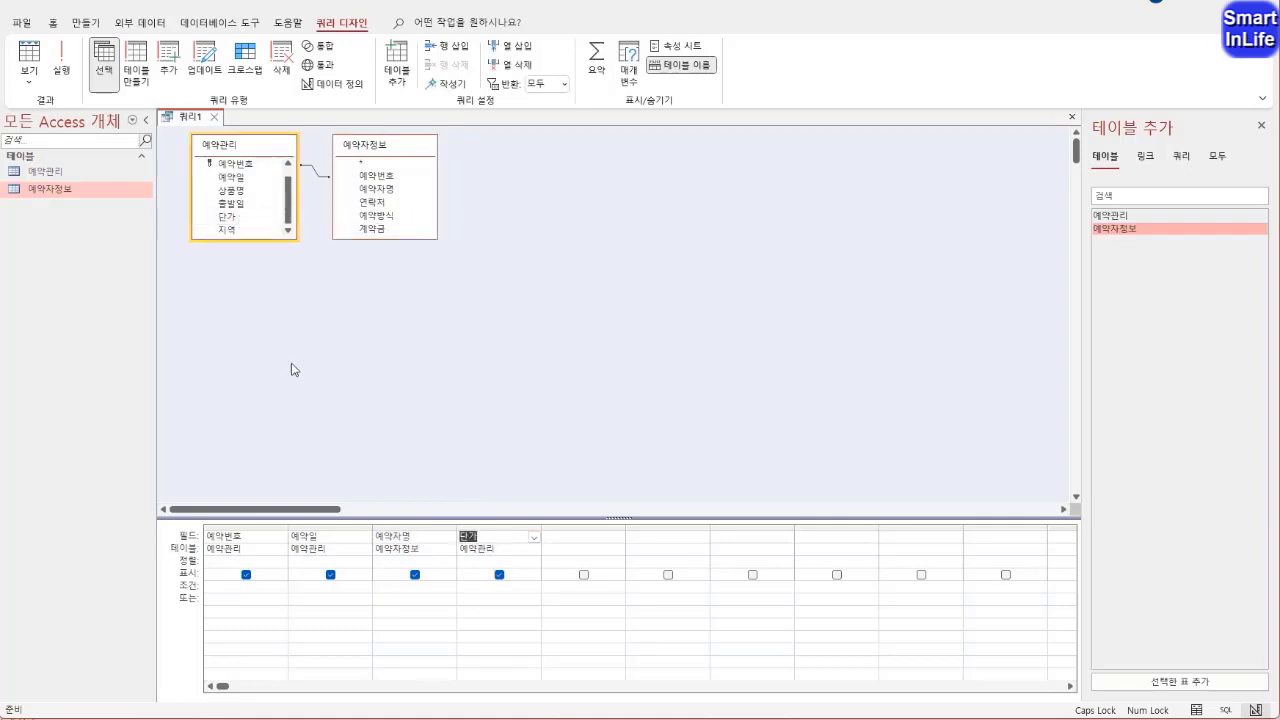
double_click(377, 232)
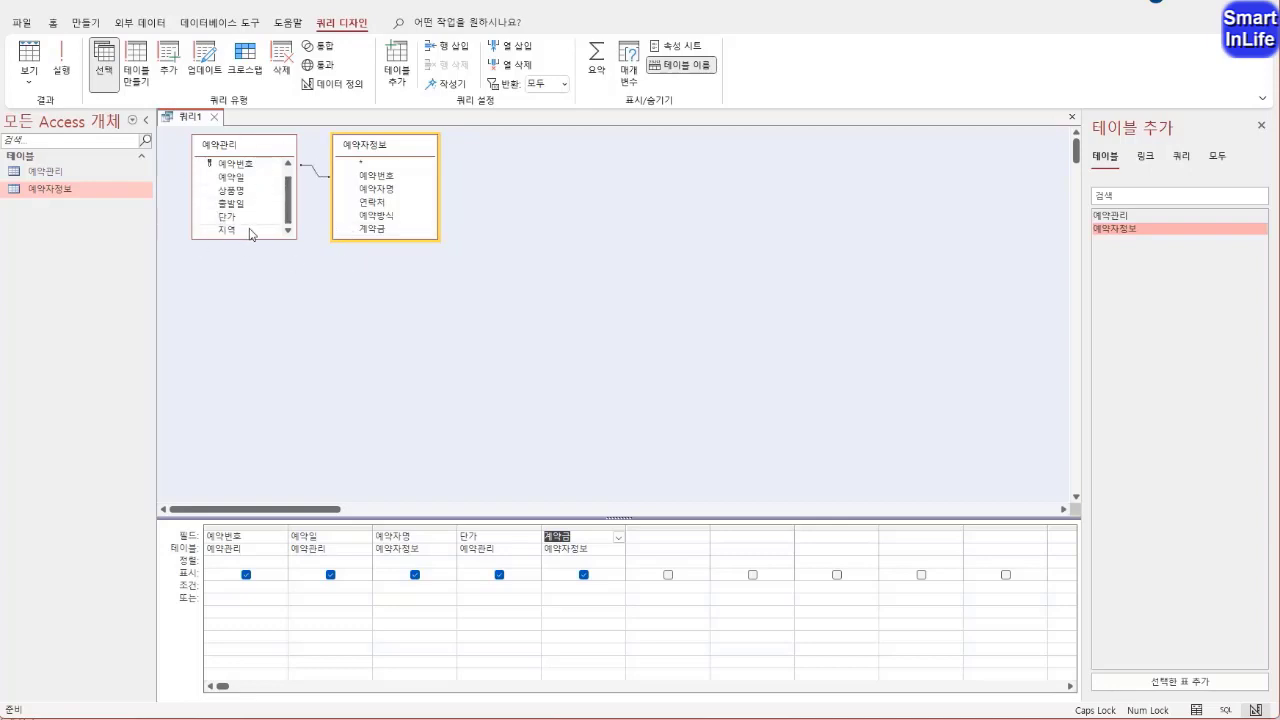
click(337, 298)
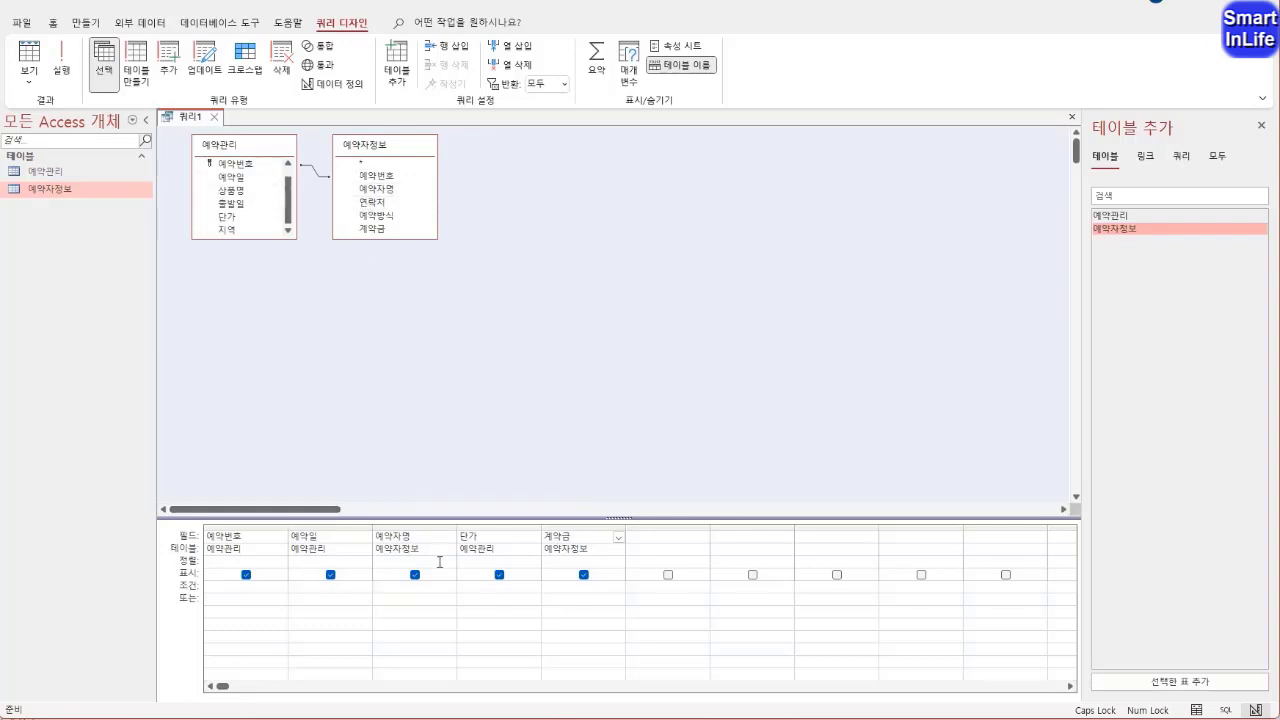
click(266, 335)
Preview the five-field query in datasheet view and return to design view
right_click(185, 118)
click(224, 234)
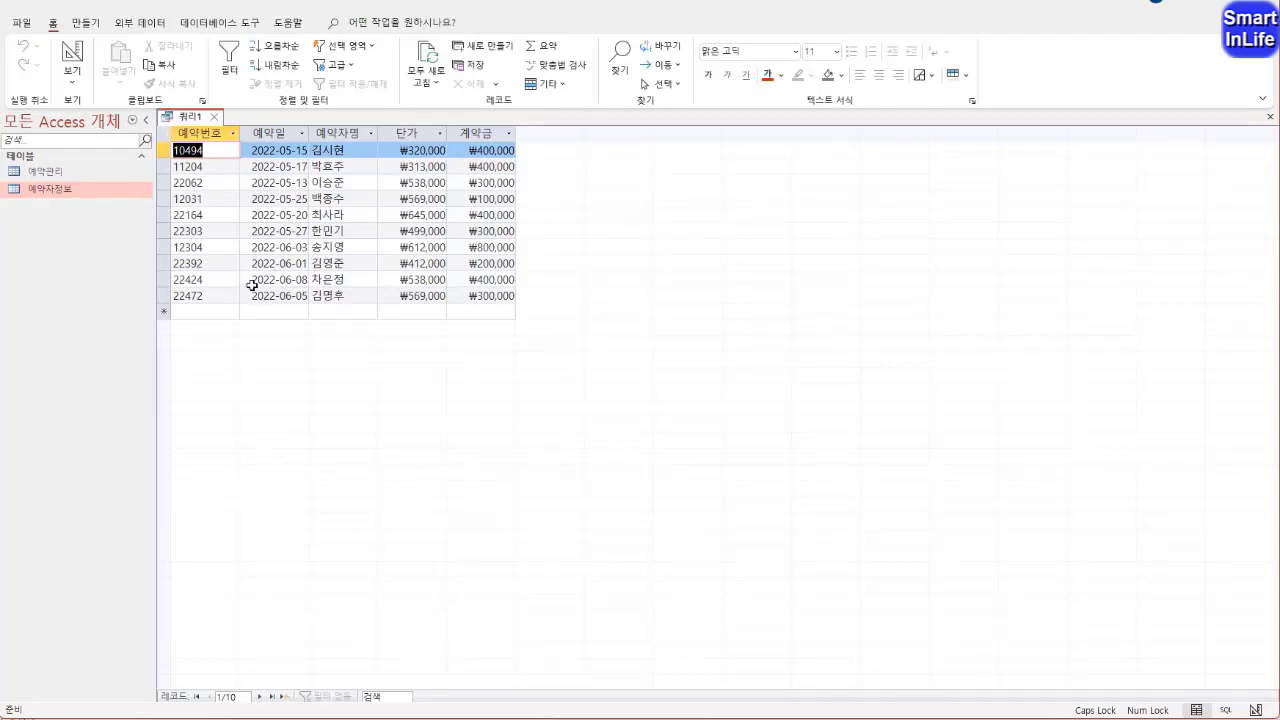
right_click(190, 124)
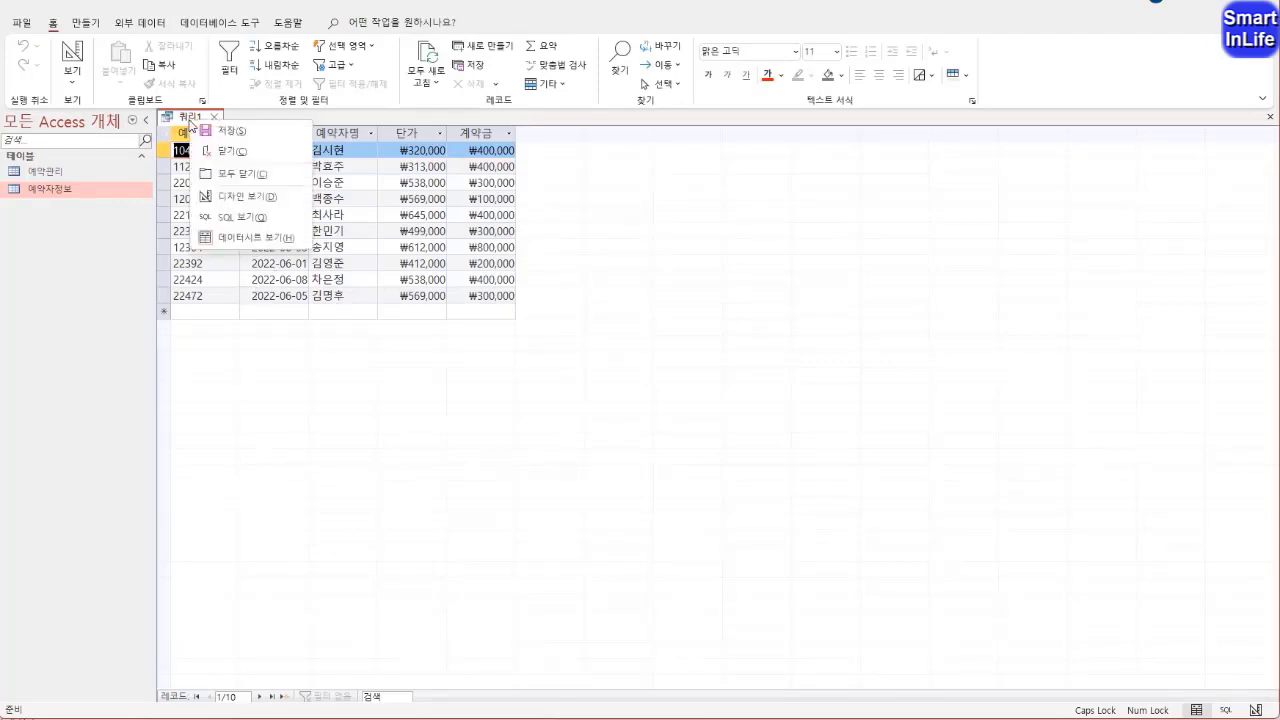
click(220, 194)
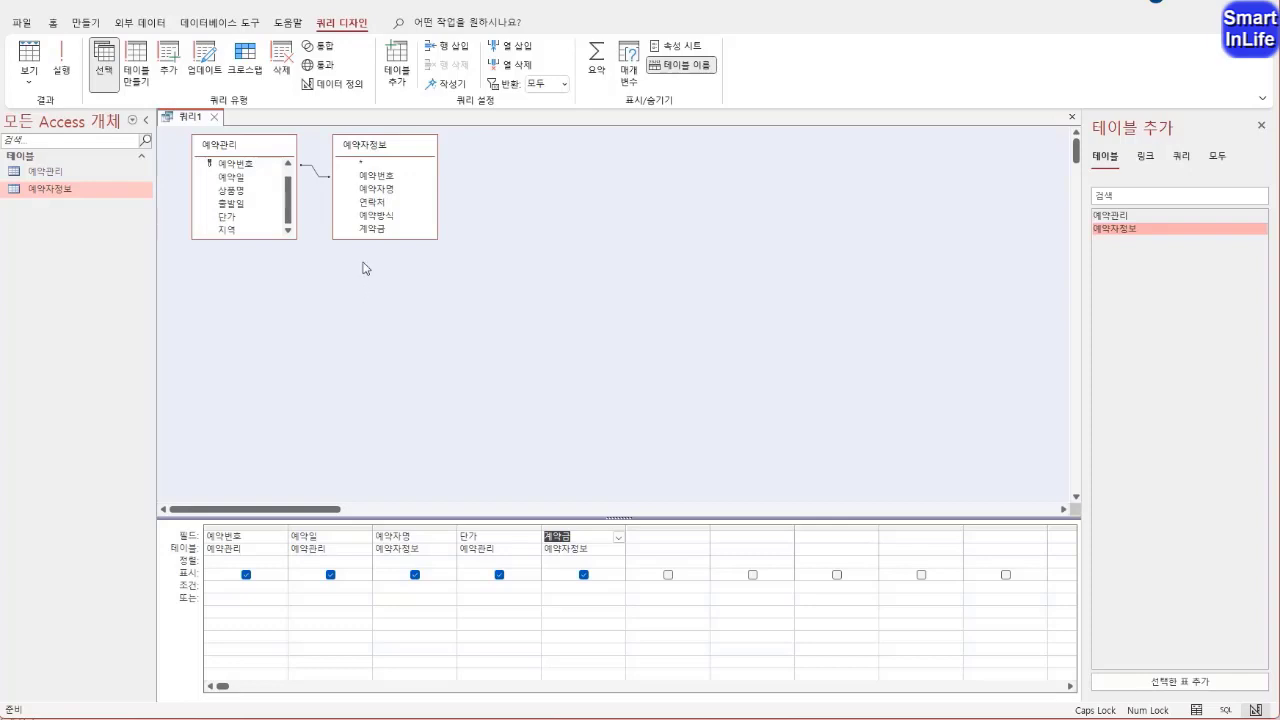
Review the join properties between 예약관리 and 예약자정보, checking the joined table names, the 예약번호 columns and the join type
click(315, 176)
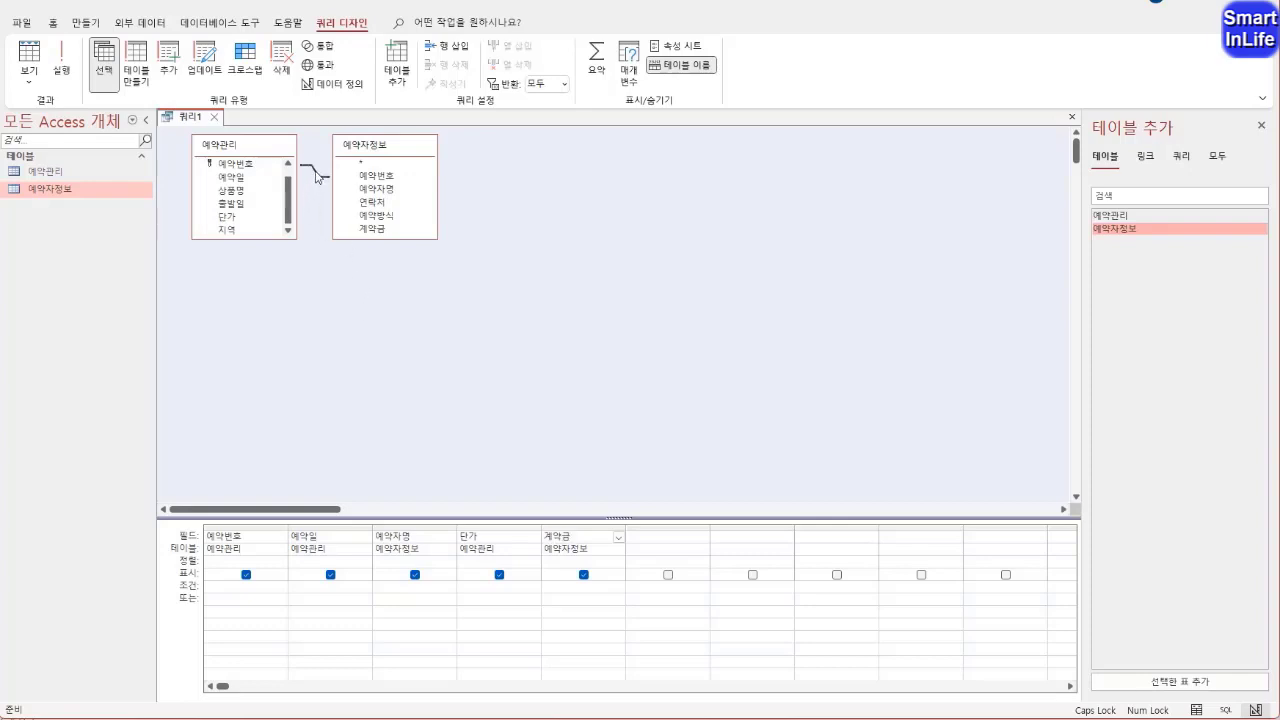
double_click(315, 176)
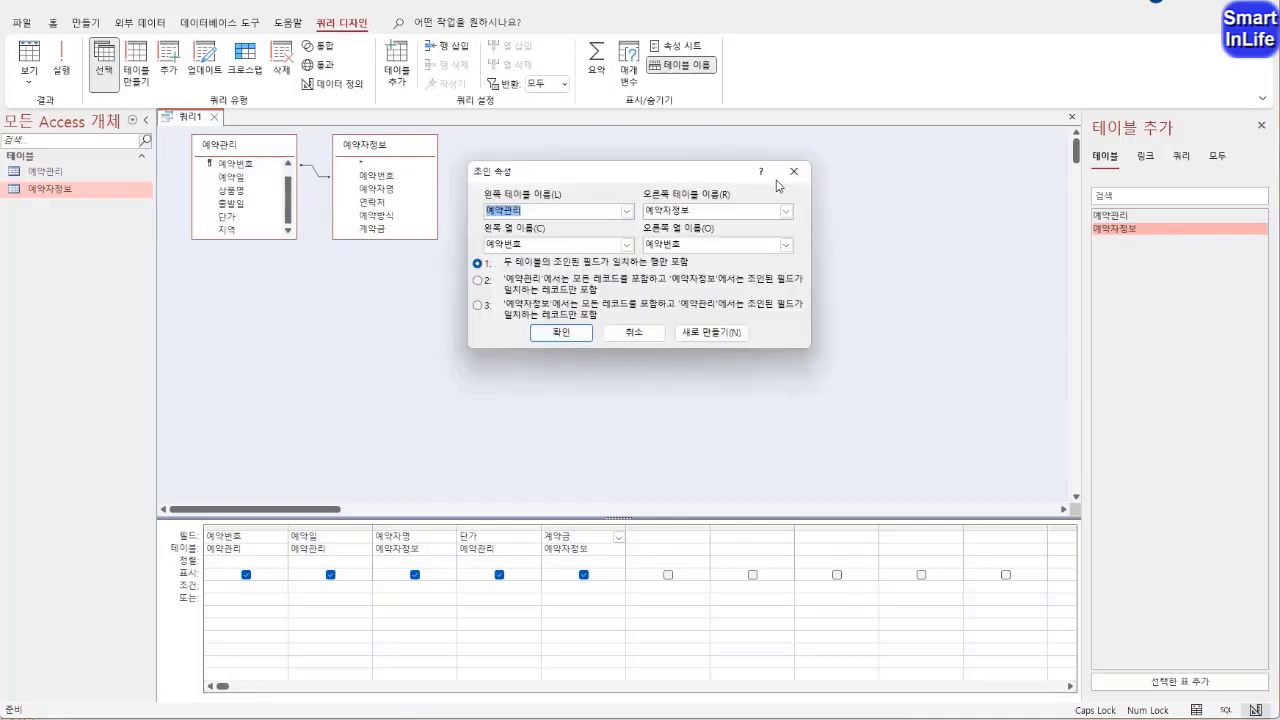
click(794, 171)
right_click(317, 177)
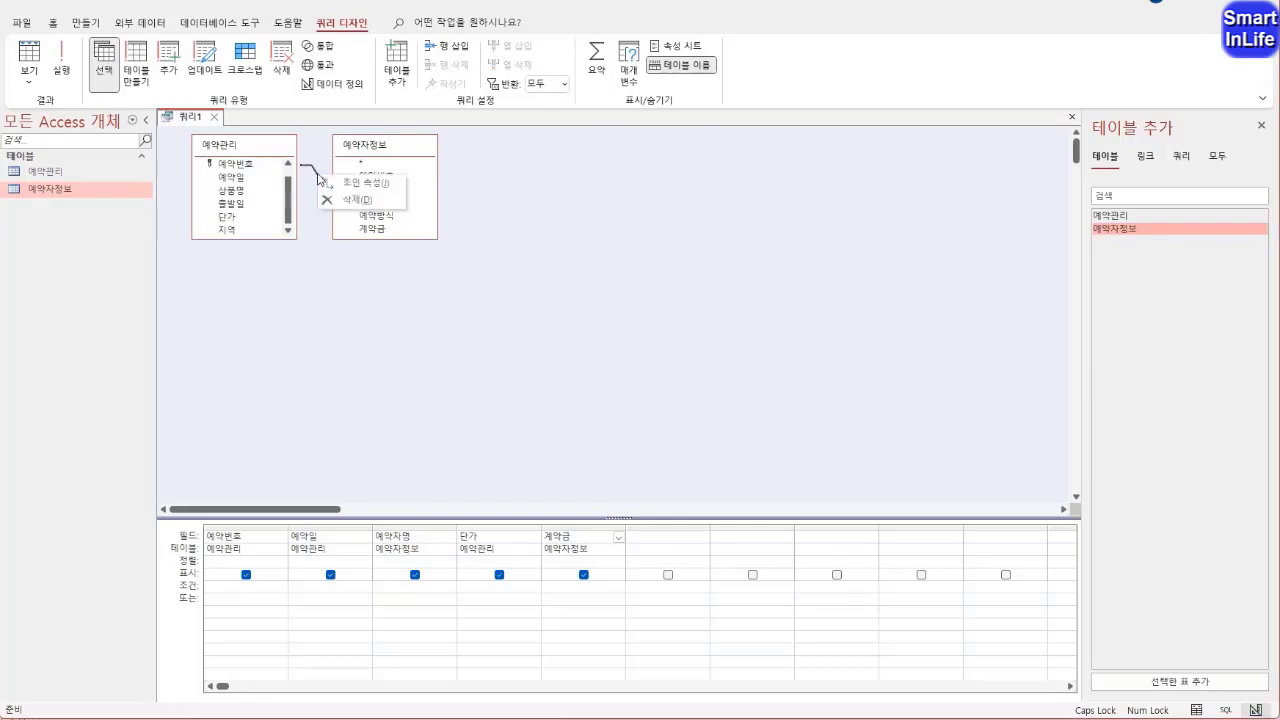
click(358, 183)
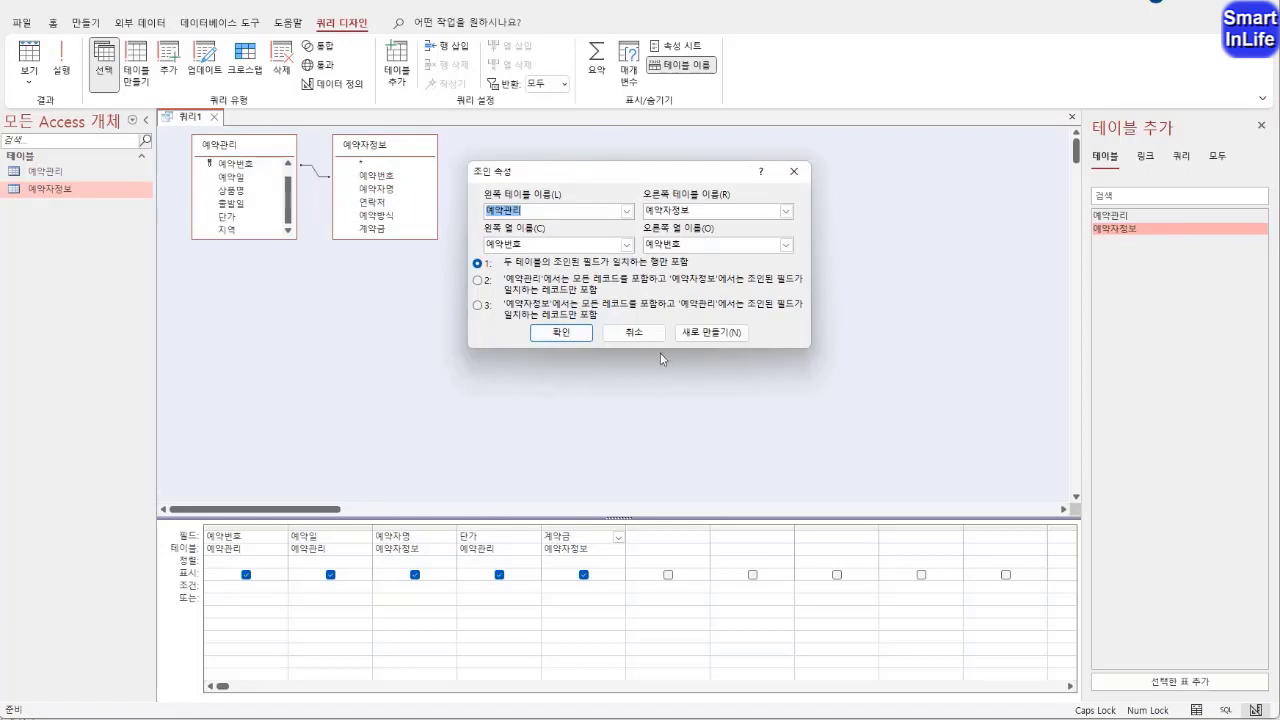
drag(572, 170, 483, 215)
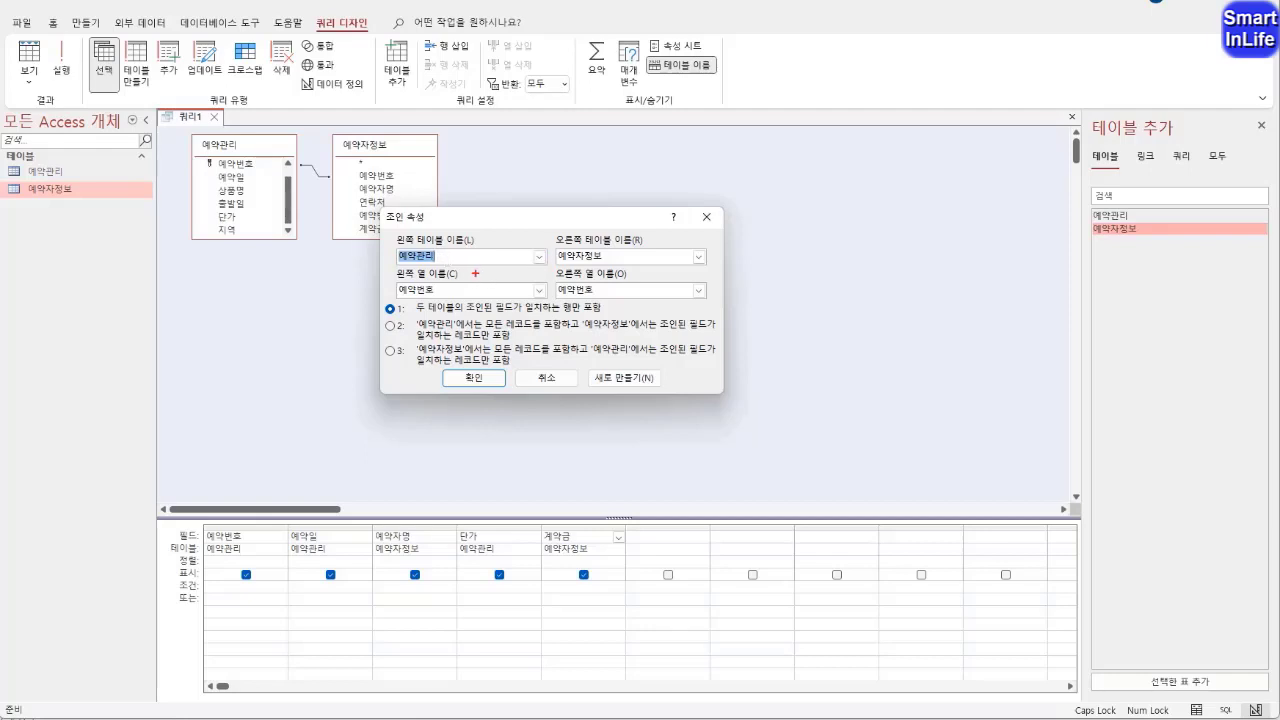
mouse_move(484, 267)
mouse_down()
mouse_move(386, 262)
mouse_move(454, 234)
mouse_move(452, 270)
mouse_up()
mouse_move(600, 276)
mouse_down()
mouse_move(545, 260)
mouse_move(608, 268)
mouse_up()
mouse_move(438, 273)
mouse_down()
mouse_move(404, 300)
mouse_move(428, 316)
mouse_up()
mouse_move(605, 321)
mouse_down()
mouse_move(560, 276)
mouse_move(600, 308)
mouse_up()
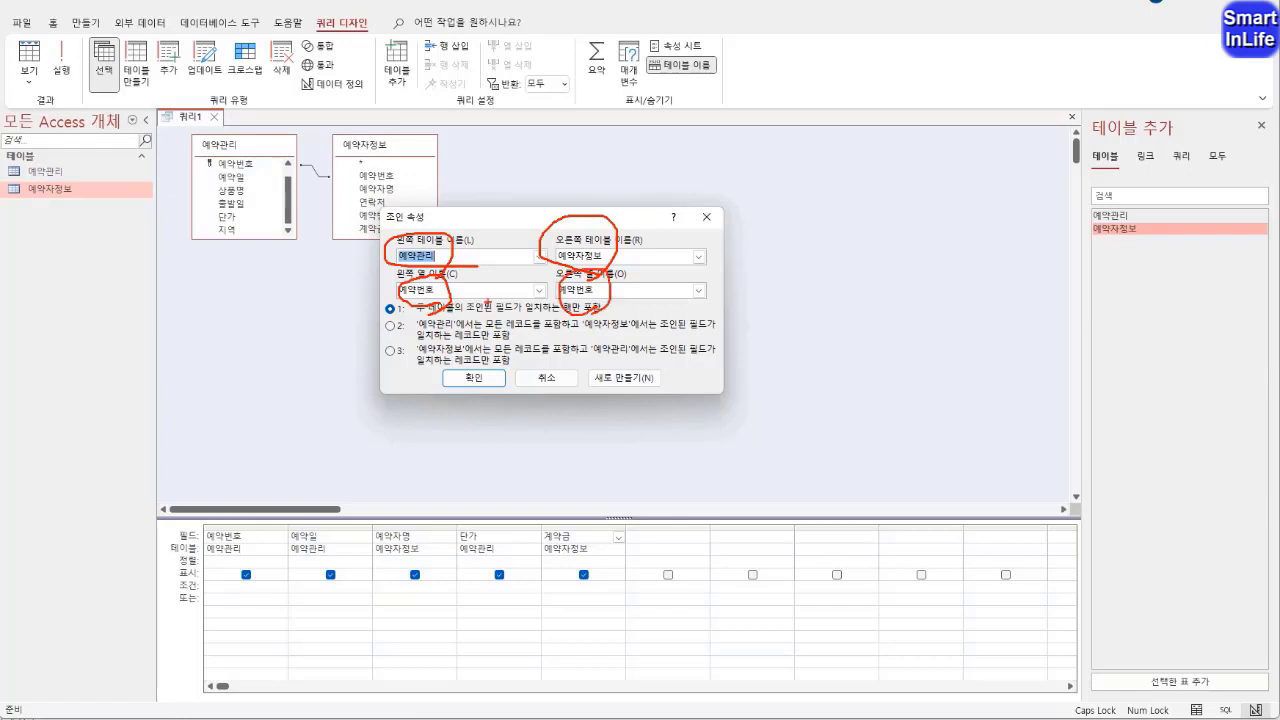
drag(444, 297, 406, 280)
mouse_move(588, 306)
mouse_down()
mouse_move(556, 282)
mouse_move(590, 310)
mouse_up()
drag(410, 316, 606, 314)
key(Escape)
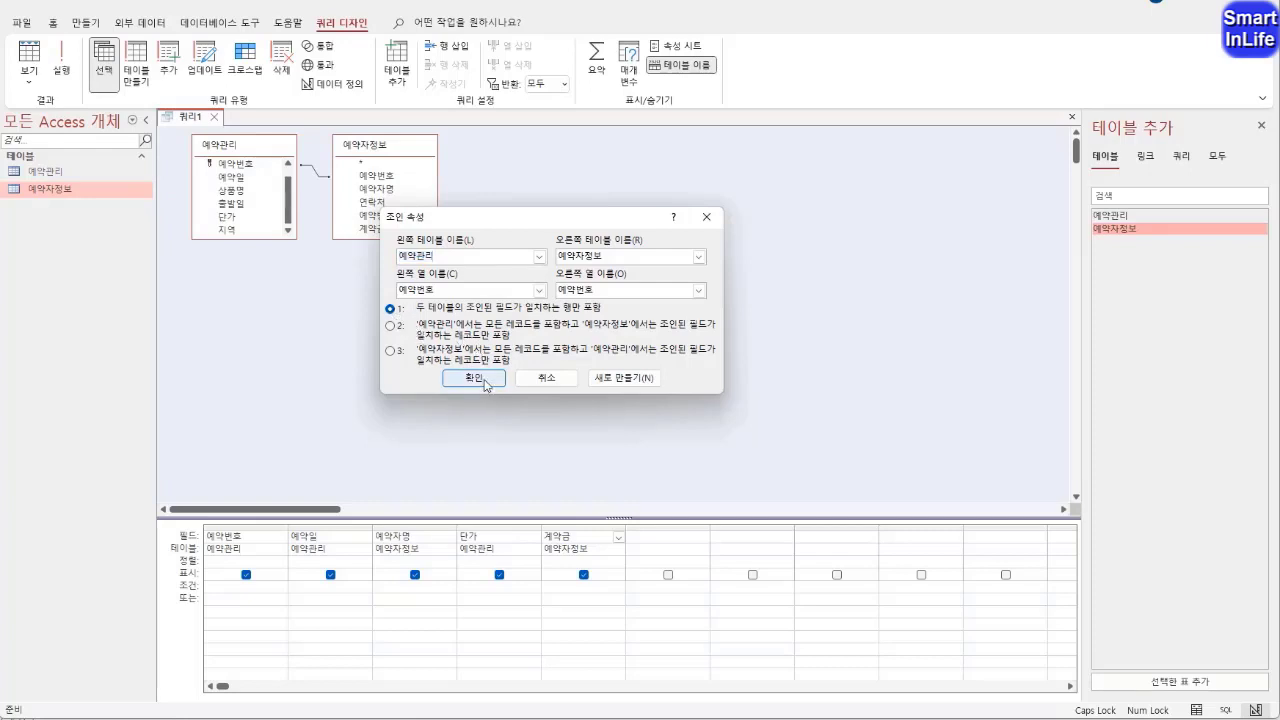
click(482, 381)
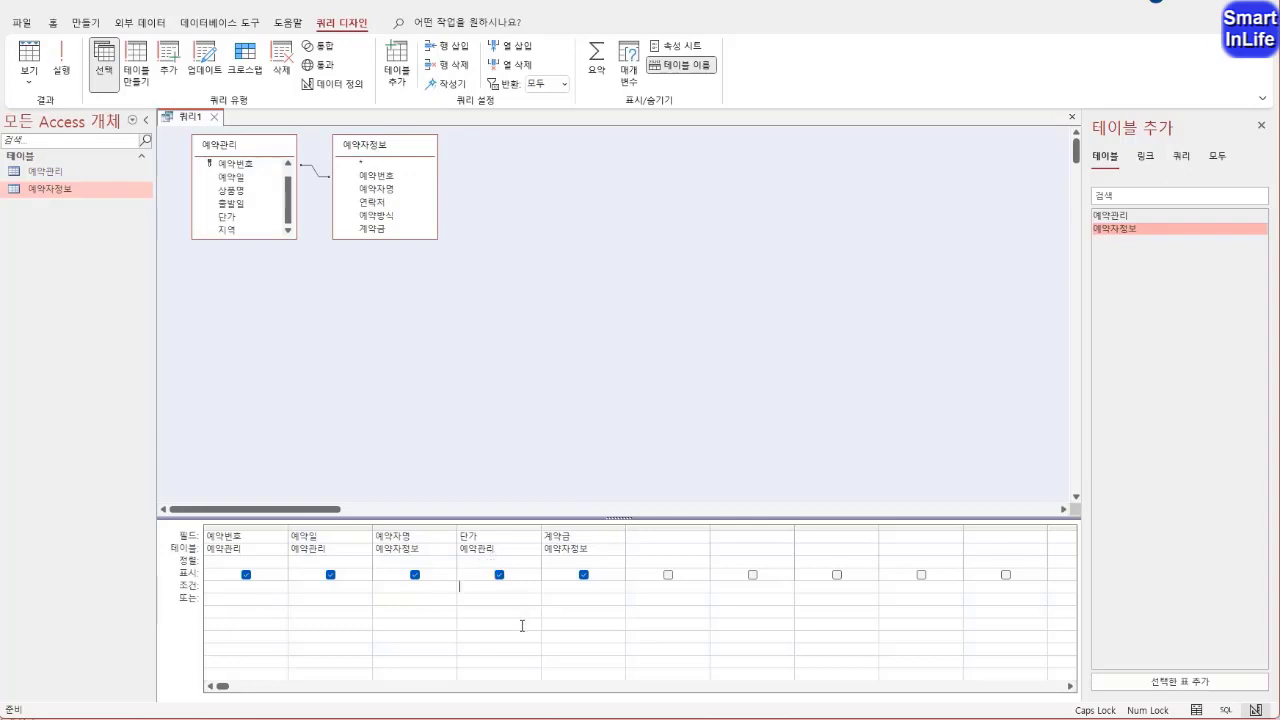
Set the criterion of the 단가 field to >=400000
text(=400000)
drag(531, 590, 562, 589)
drag(531, 590, 549, 600)
key(Escape)
click(520, 597)
Check the records filtered by the 단가 criterion in datasheet view and return to design view
right_click(187, 118)
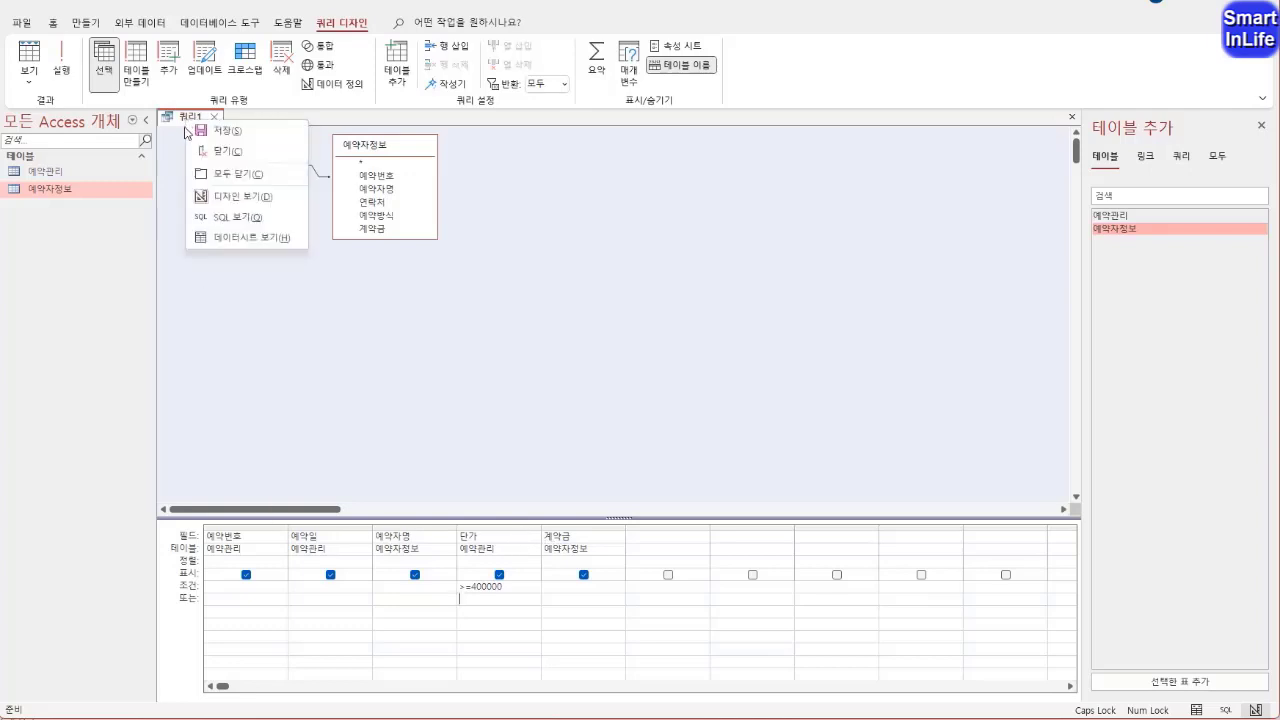
click(205, 238)
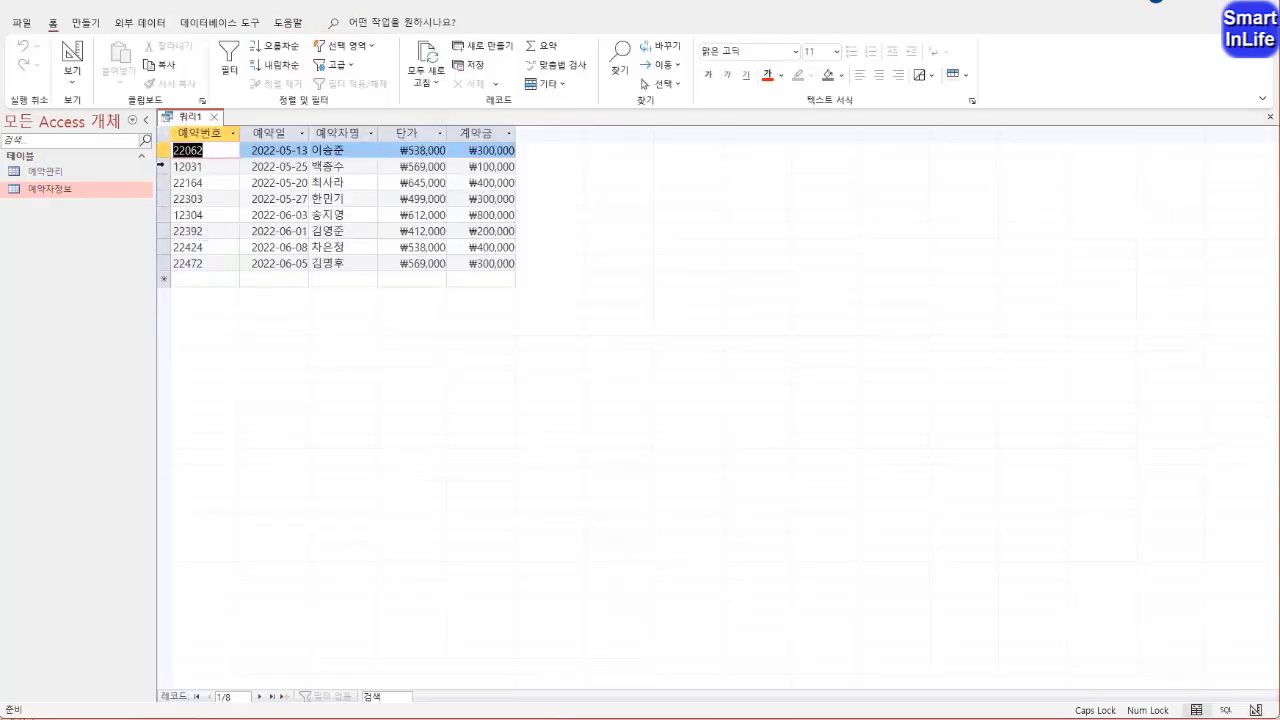
right_click(174, 120)
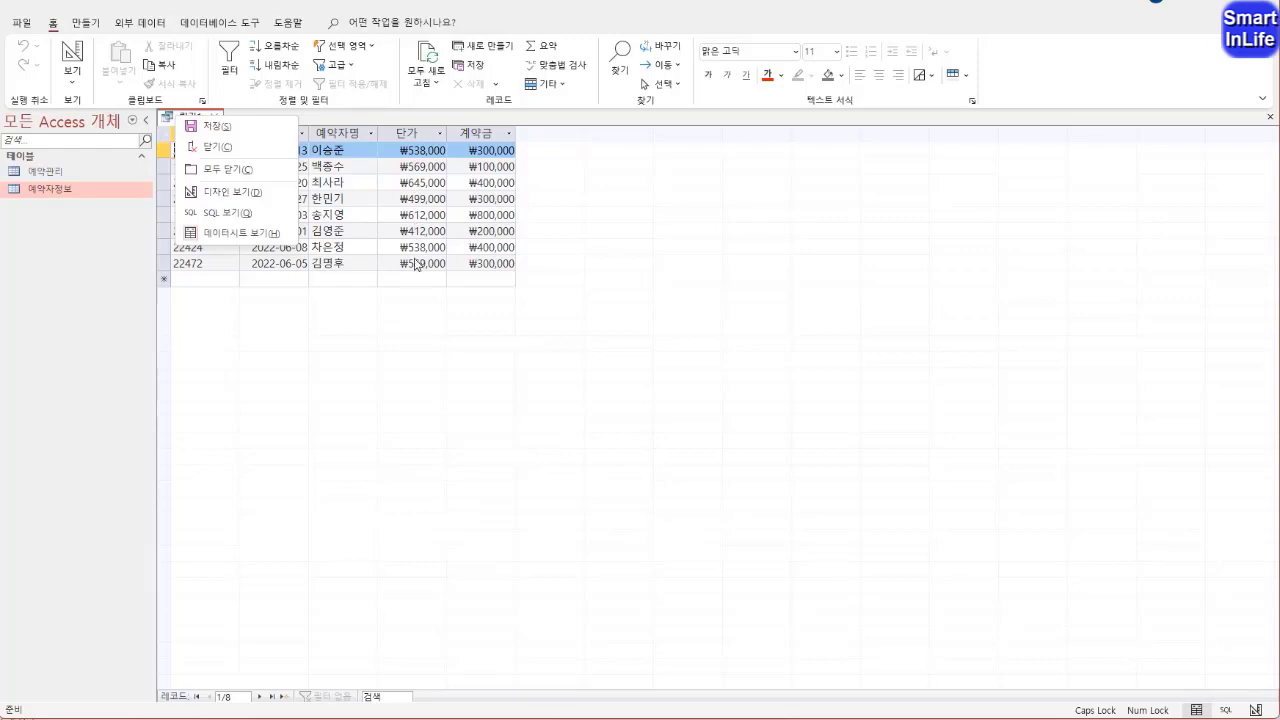
click(235, 191)
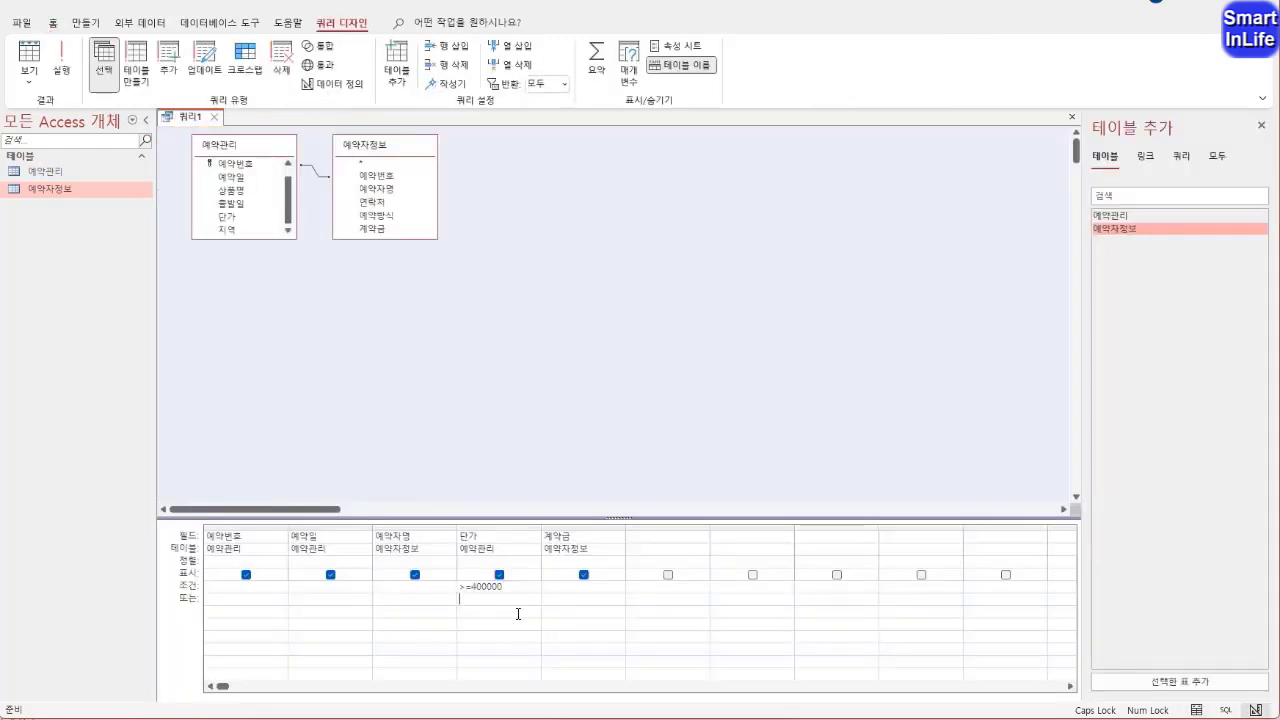
Add the 지역 field from 예약관리 to the query after 계약금
click(648, 536)
click(231, 230)
drag(233, 237, 654, 545)
Check the query output with the 지역 column in datasheet view and go back to design view
right_click(185, 117)
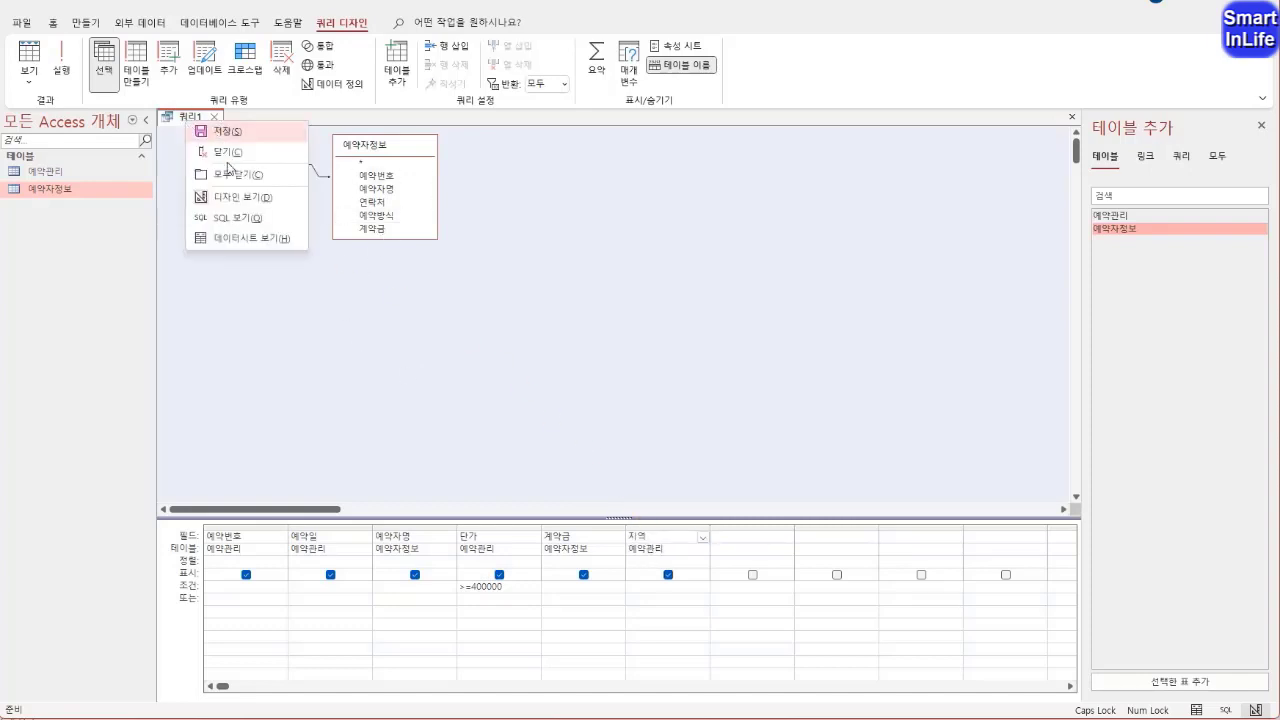
click(238, 236)
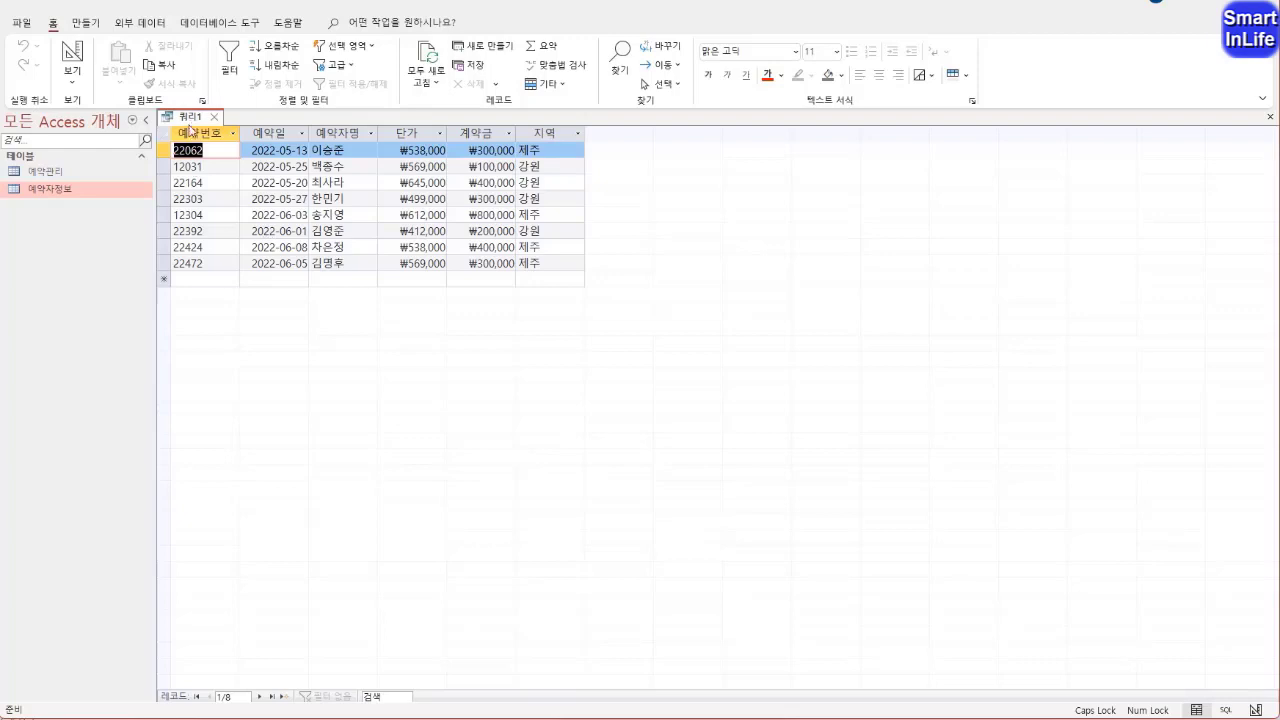
right_click(190, 128)
click(240, 197)
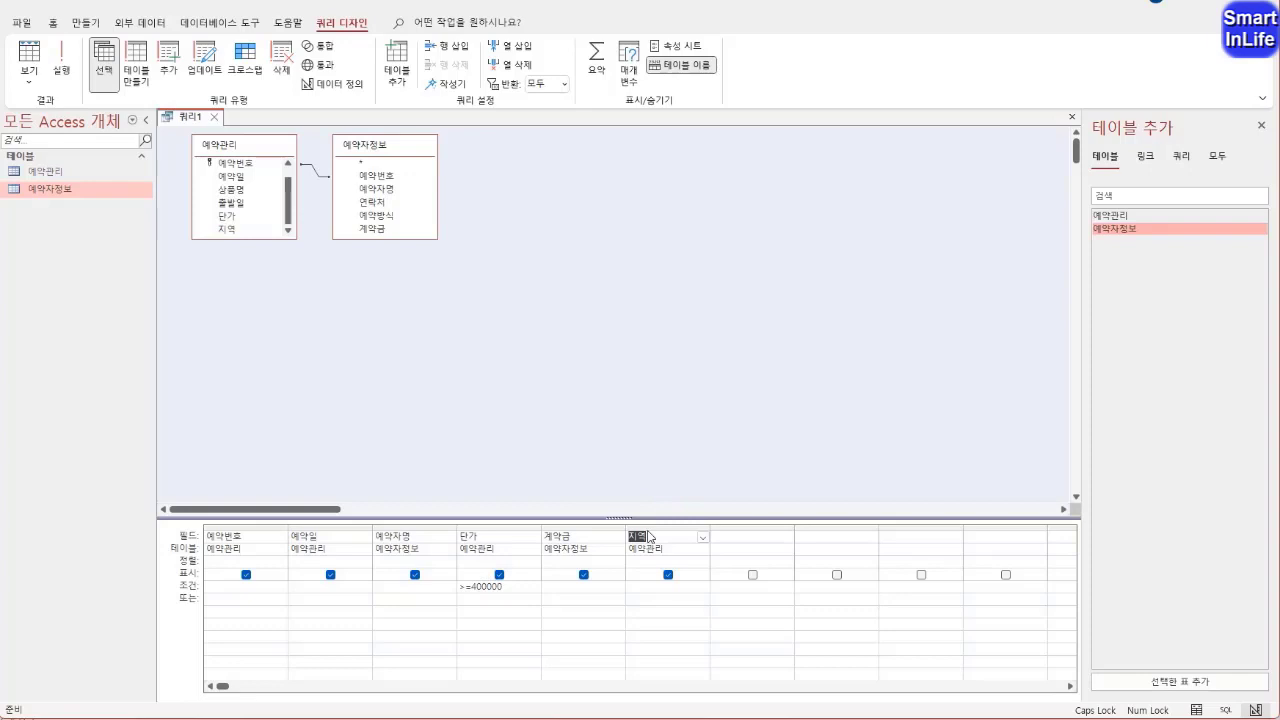
Set the criterion of the 지역 field to 강원
click(662, 585)
text(경부)
key(Return)
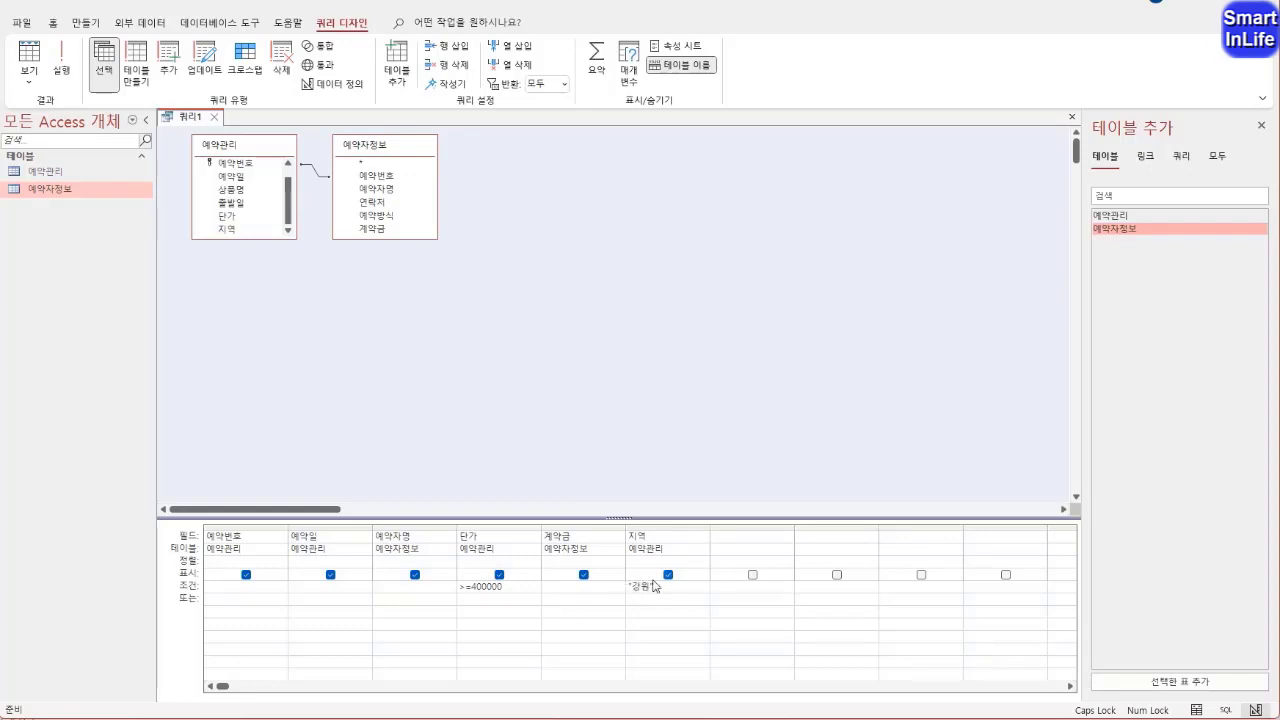
Try alternative 지역 criteria using the * wildcard and NOT, and restore the criterion to 강원
drag(655, 587, 611, 586)
text(ㄱ*)
key(Tab)
text(NOT)
key(Delete)
key(Delete)
key(Delete)
key(Delete)
key(Delete)
key(Delete)
key(Delete)
key(Delete)
text(강원)
key(Tab)
Display the results of the query filtered by 단가 and 지역 in datasheet view and select the 예약관리 table
right_click(190, 118)
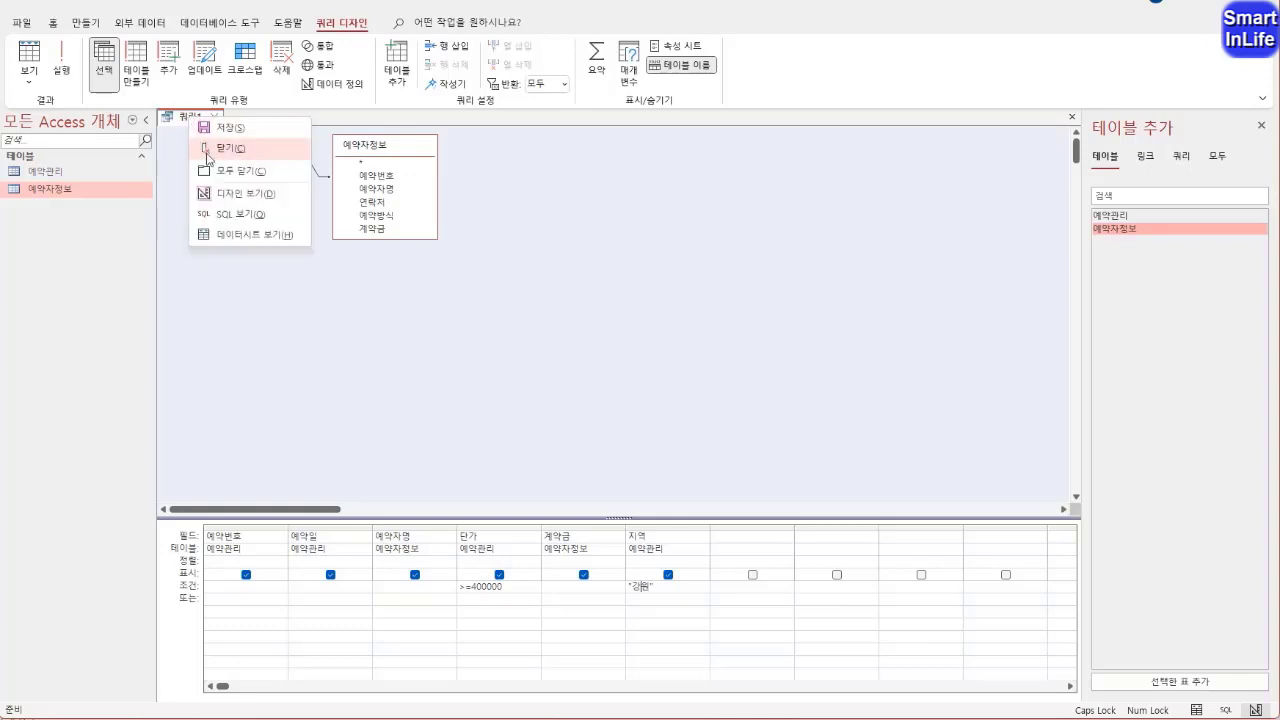
click(222, 232)
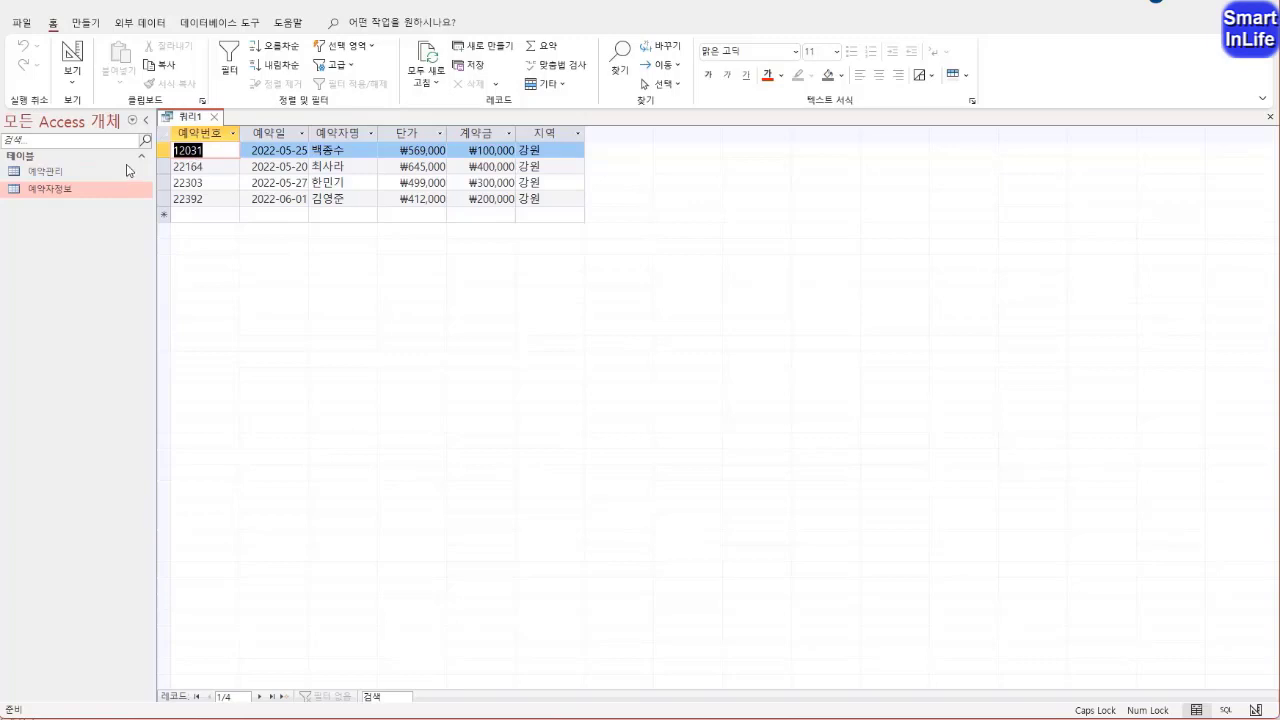
click(58, 174)
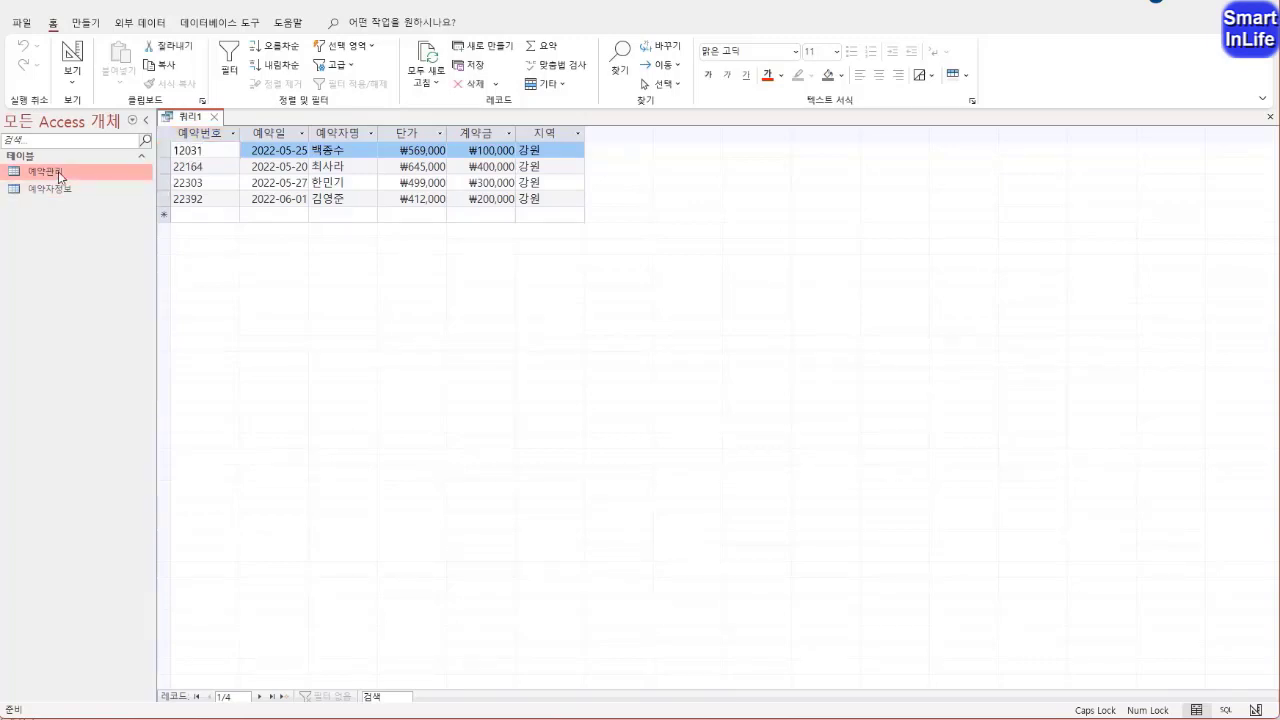
Change the 지역 value of the third record (나온CC) in the 예약관리 table to 제주 and close the table
double_click(58, 174)
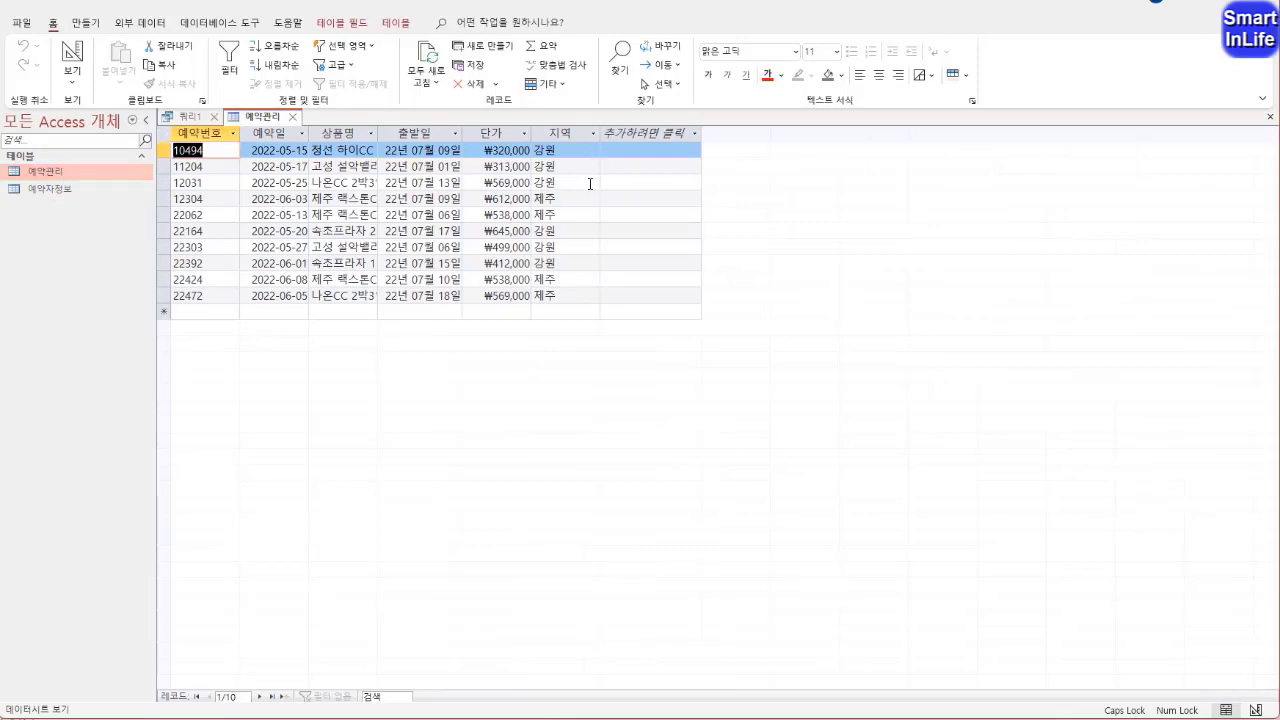
click(183, 183)
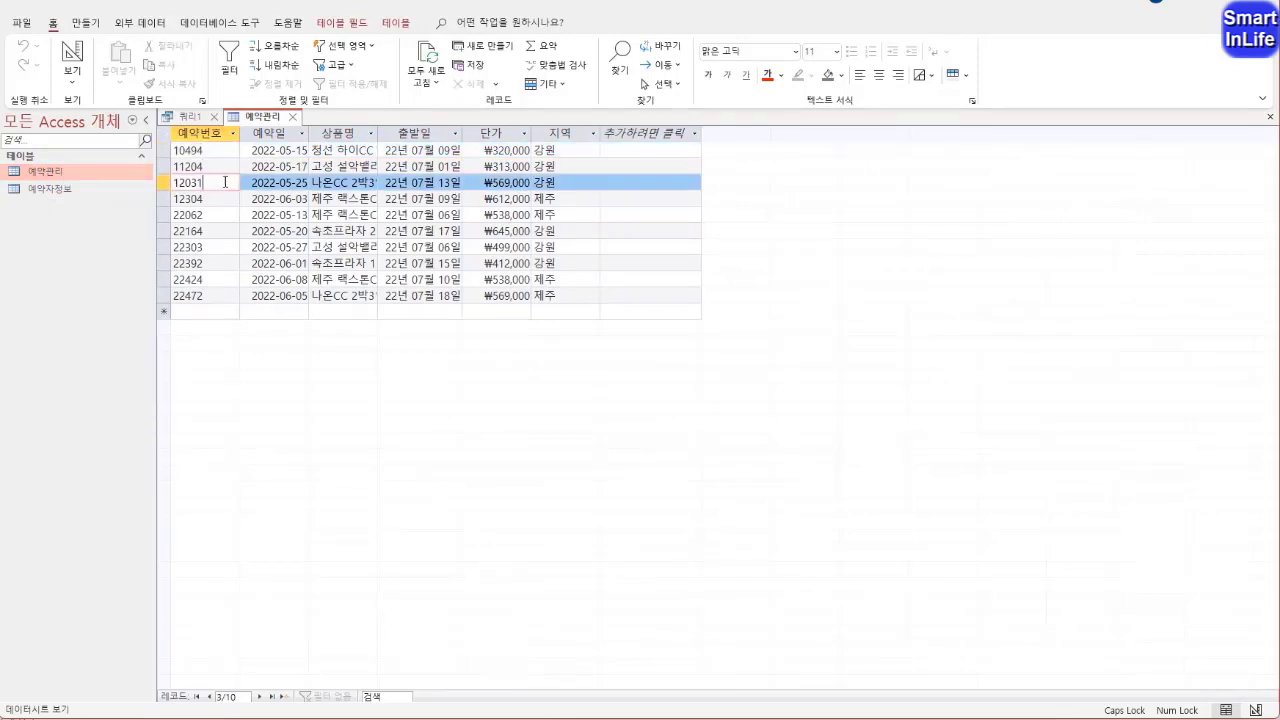
click(565, 183)
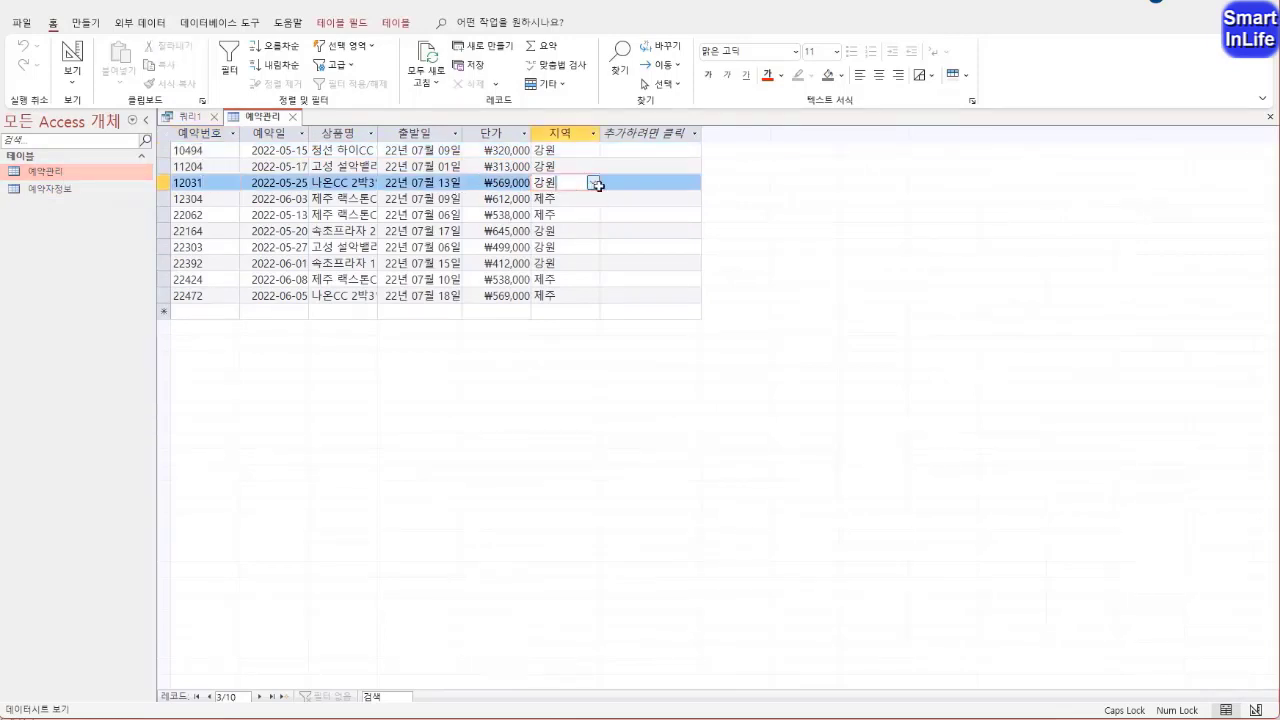
click(595, 186)
click(580, 214)
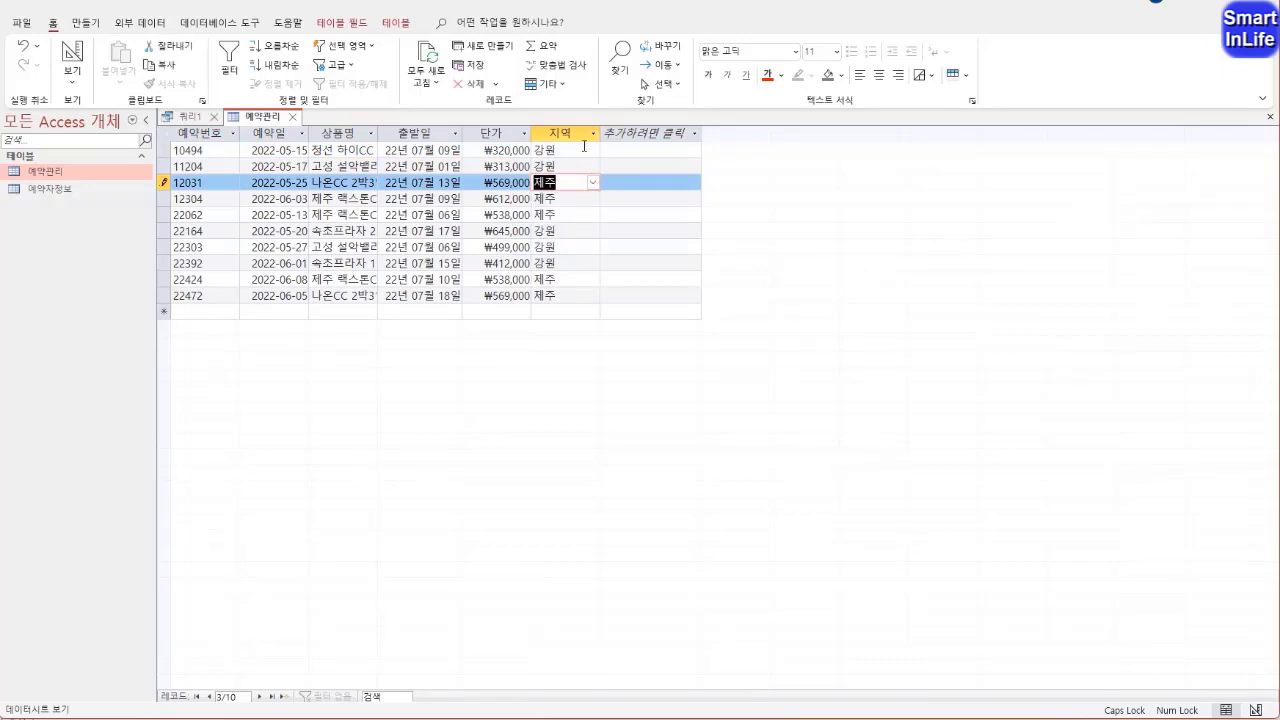
click(292, 116)
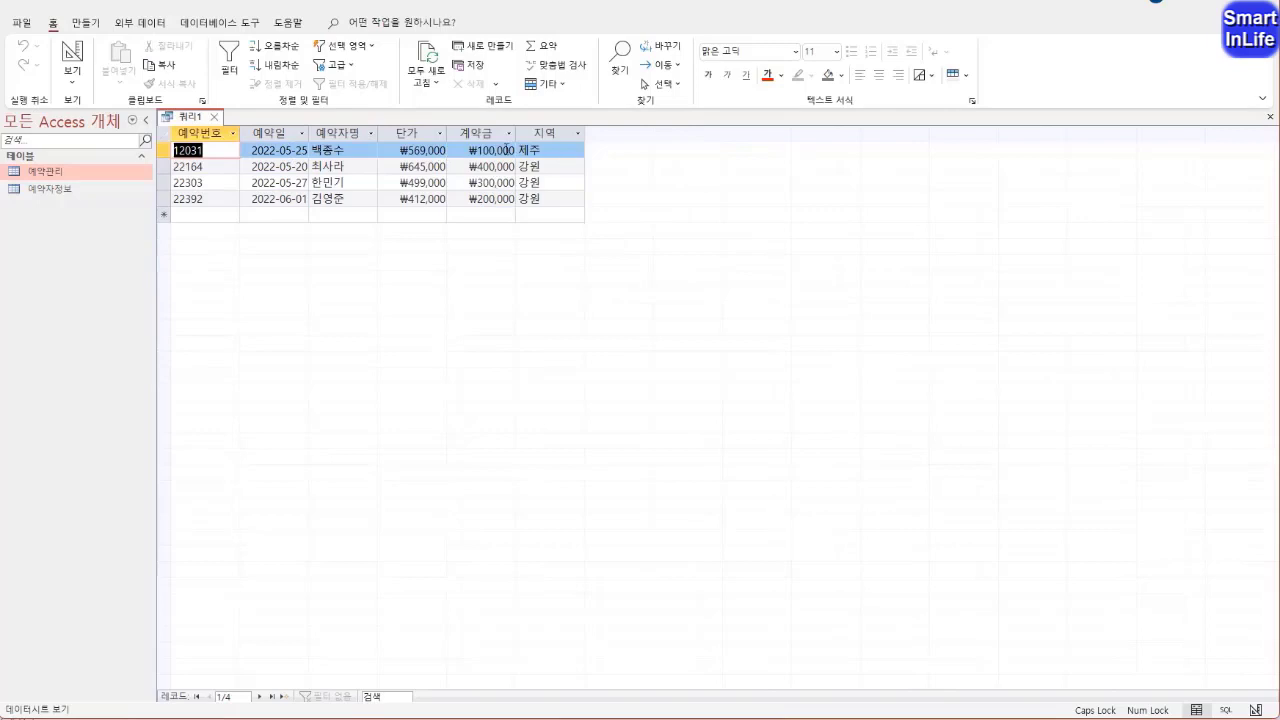
Refresh the query results by reopening the query from design view in datasheet view, and return to design view
right_click(197, 122)
click(240, 197)
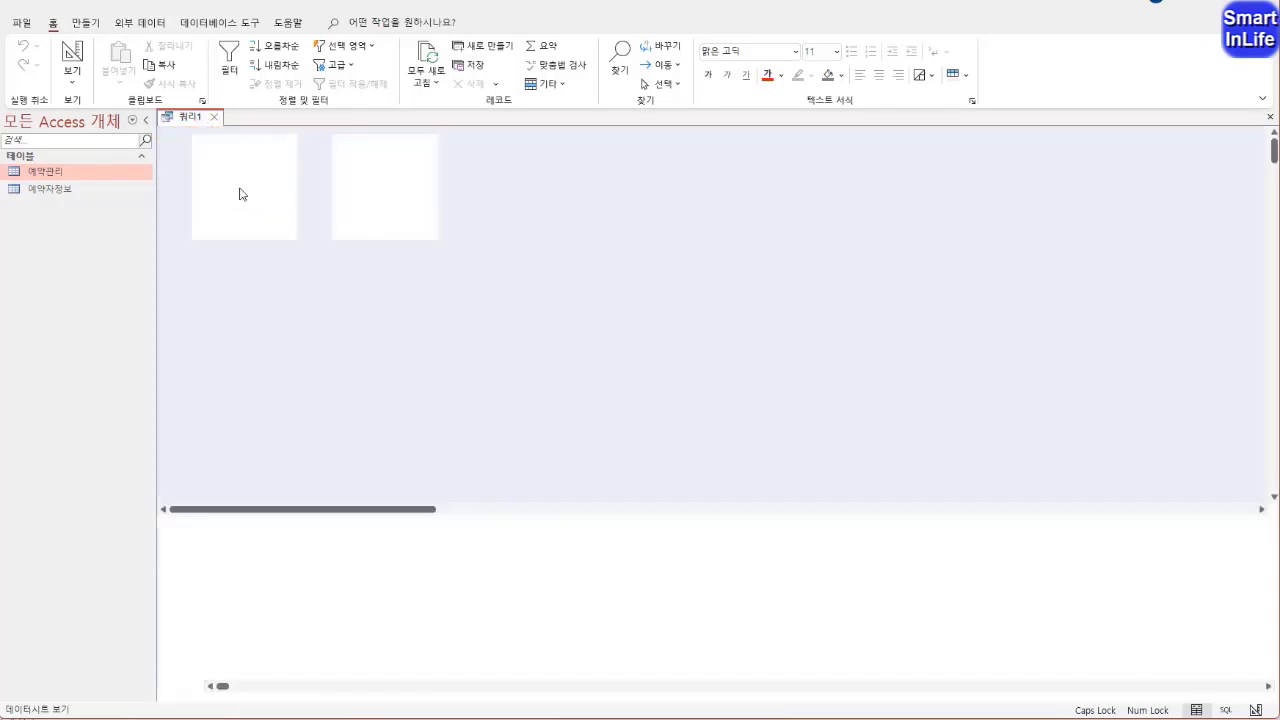
right_click(187, 124)
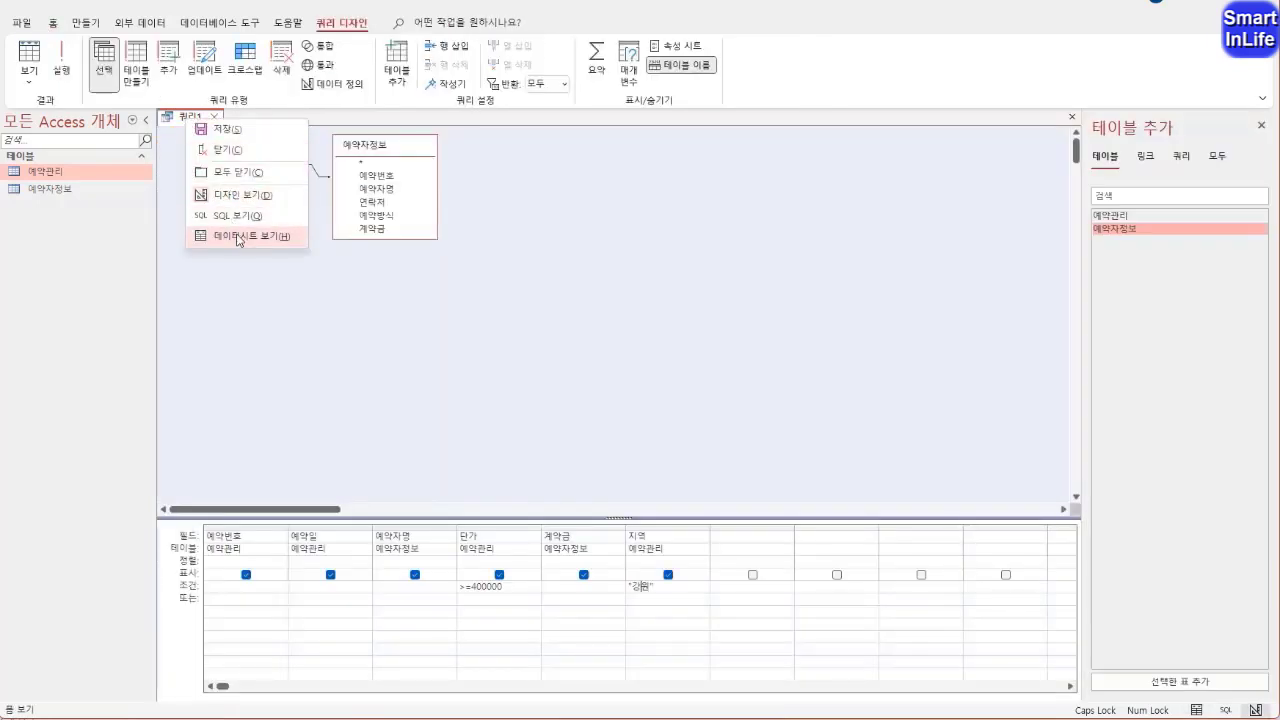
click(243, 234)
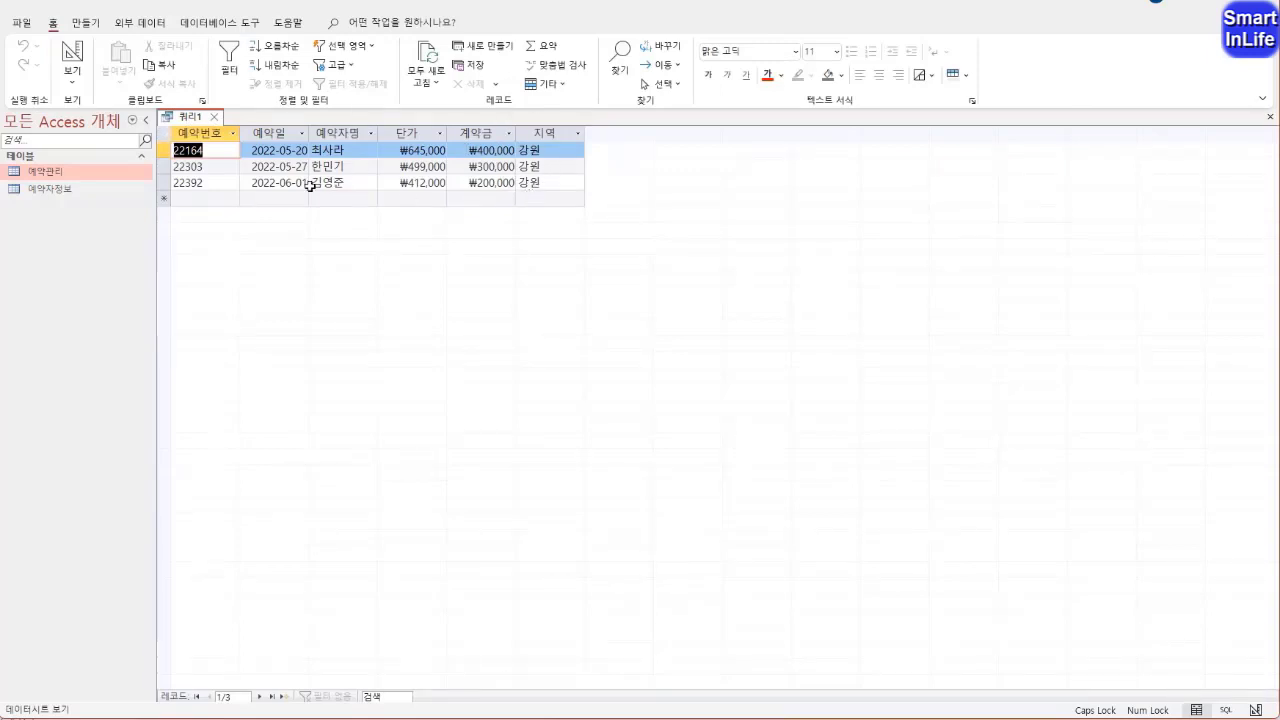
right_click(197, 117)
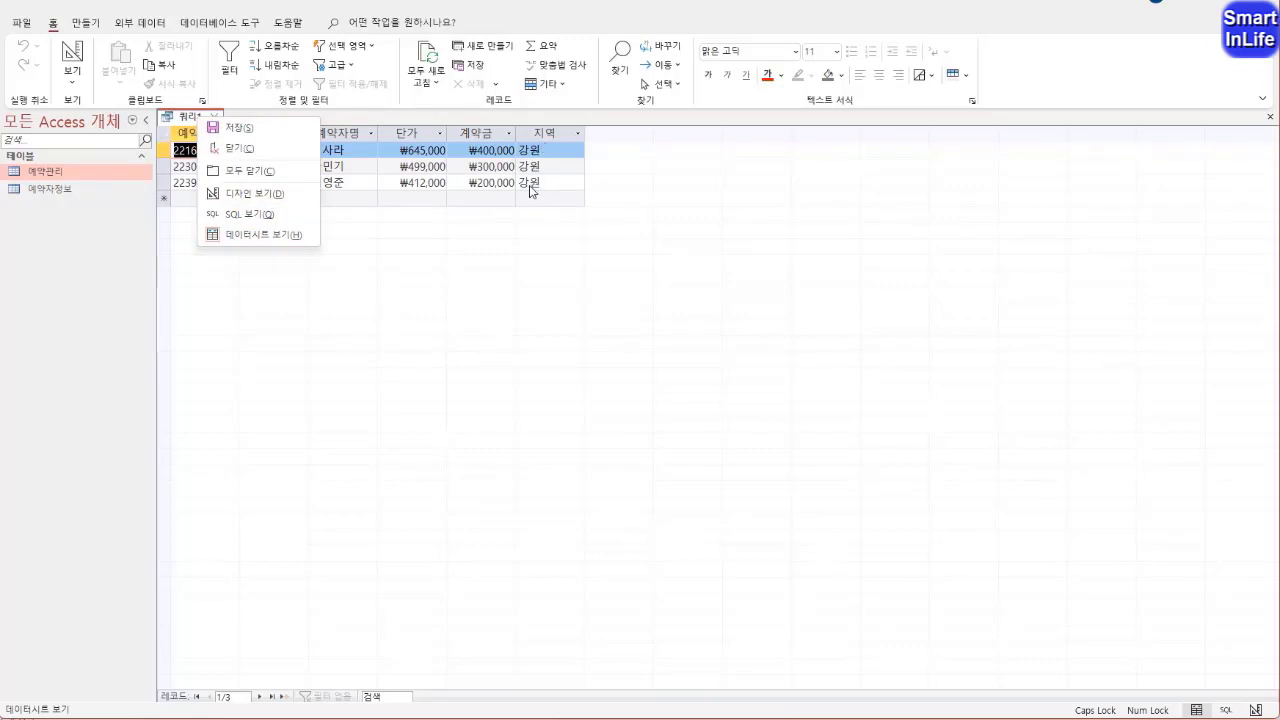
click(258, 193)
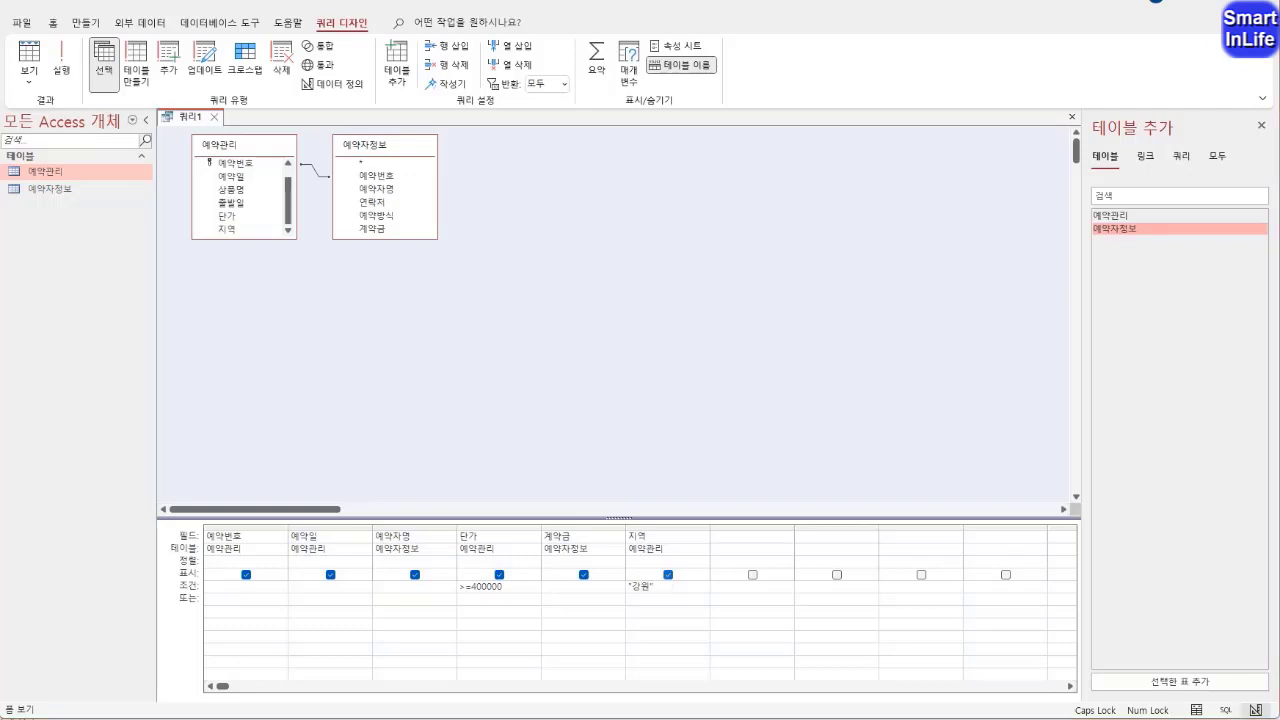
Hide the 지역 field from the query output, check the result in datasheet view and return to design view
click(667, 576)
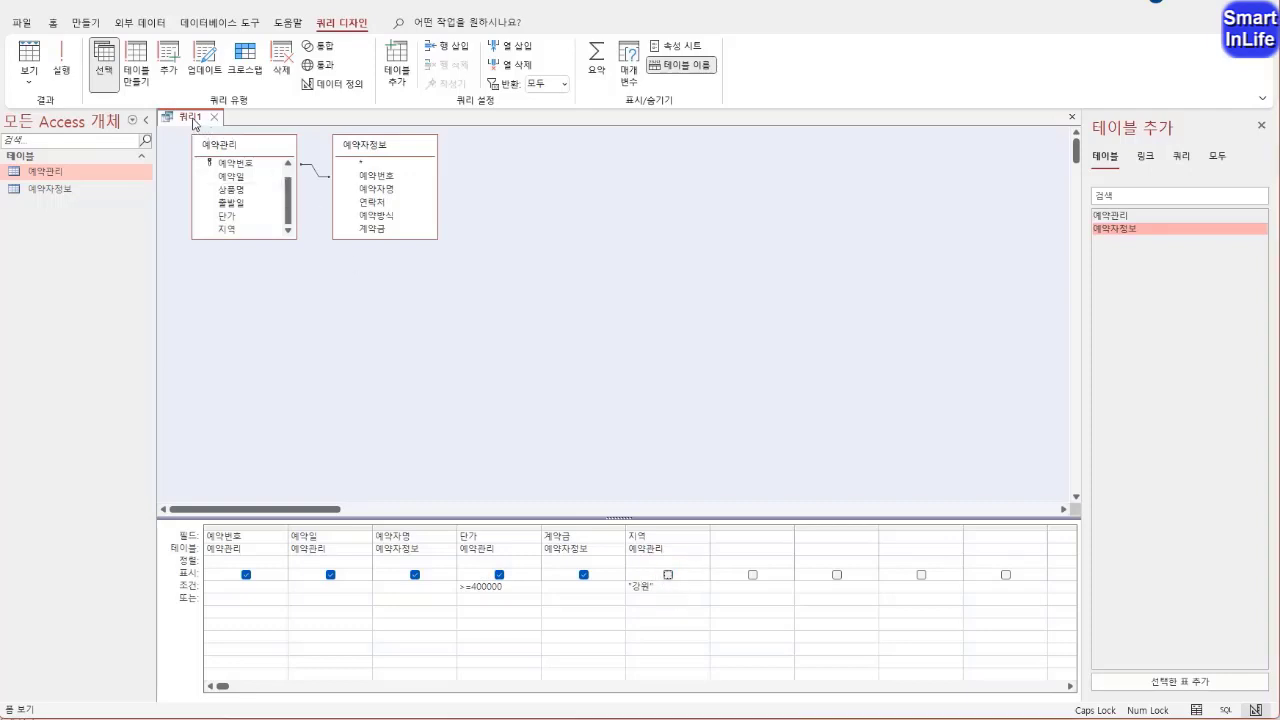
right_click(193, 118)
click(249, 236)
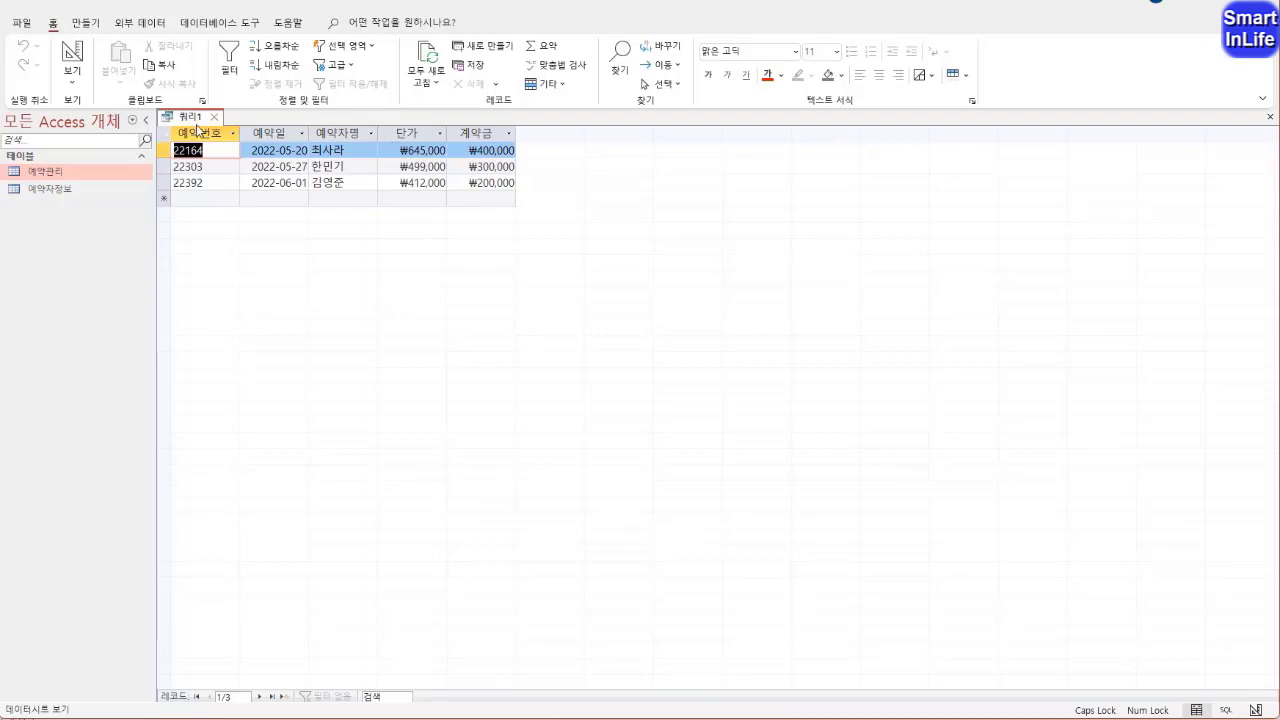
right_click(197, 118)
click(244, 200)
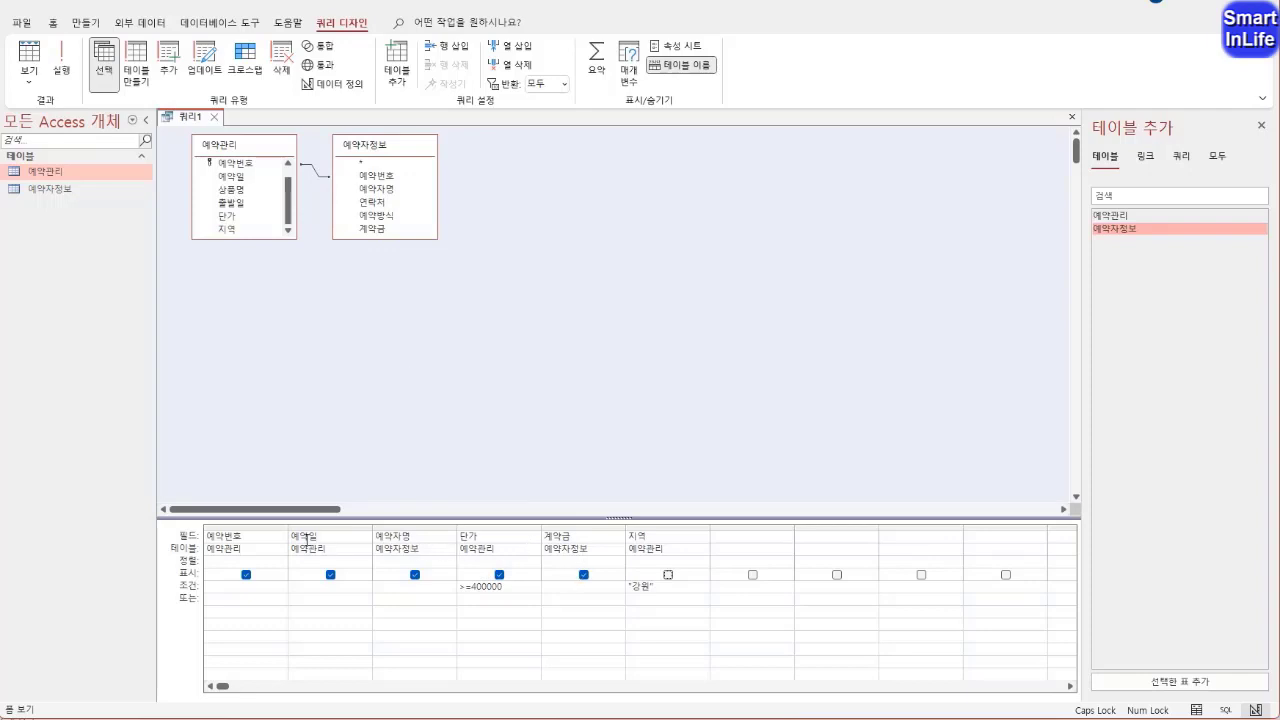
Set a sort order for the 예약일 field in the query design and display the results in datasheet view
click(311, 534)
click(312, 560)
mouse_move(191, 561)
mouse_down()
mouse_move(314, 557)
mouse_move(303, 541)
mouse_move(327, 553)
mouse_up()
click(365, 563)
click(310, 573)
right_click(188, 118)
click(232, 238)
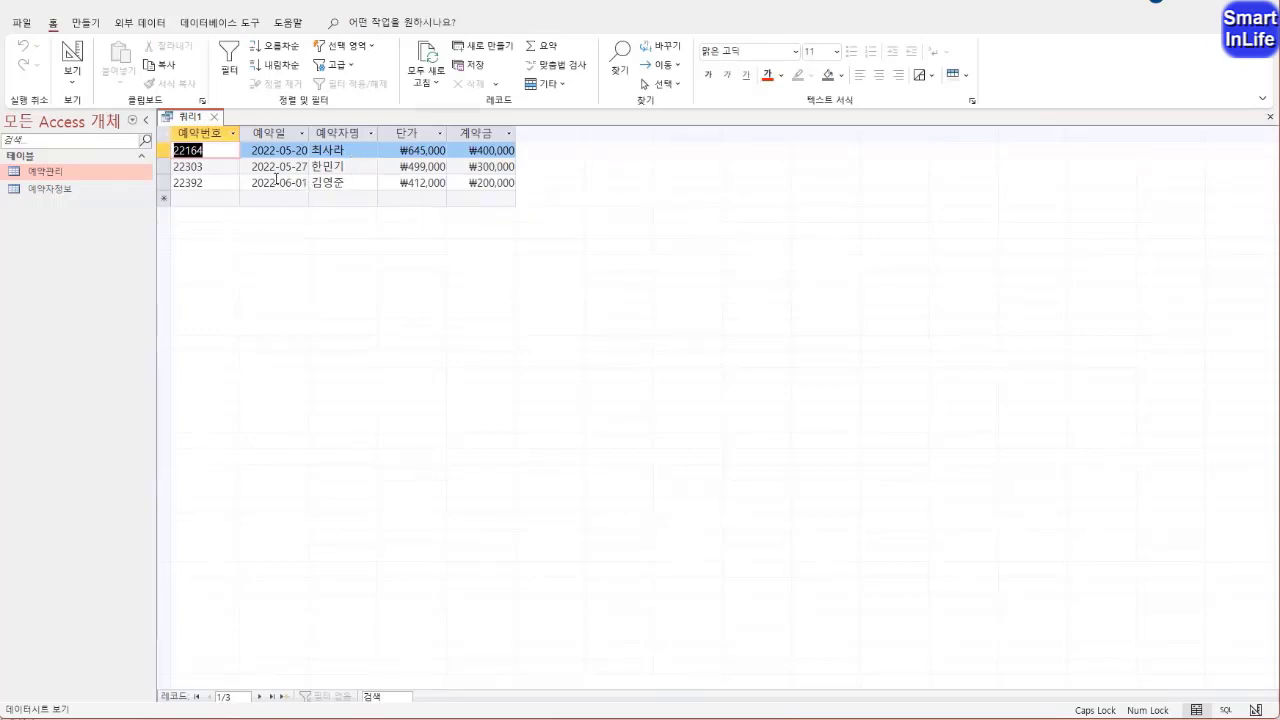
Close the query and save it under the name 예약관리현황분석
click(216, 119)
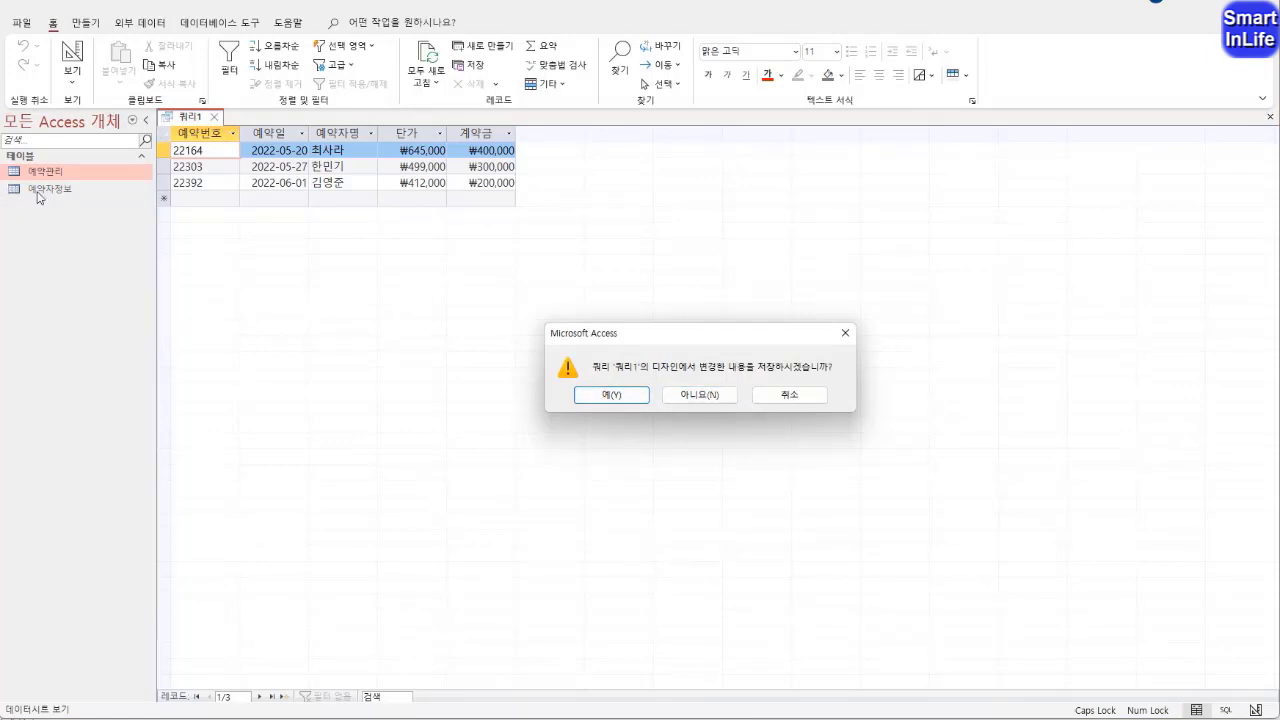
click(612, 395)
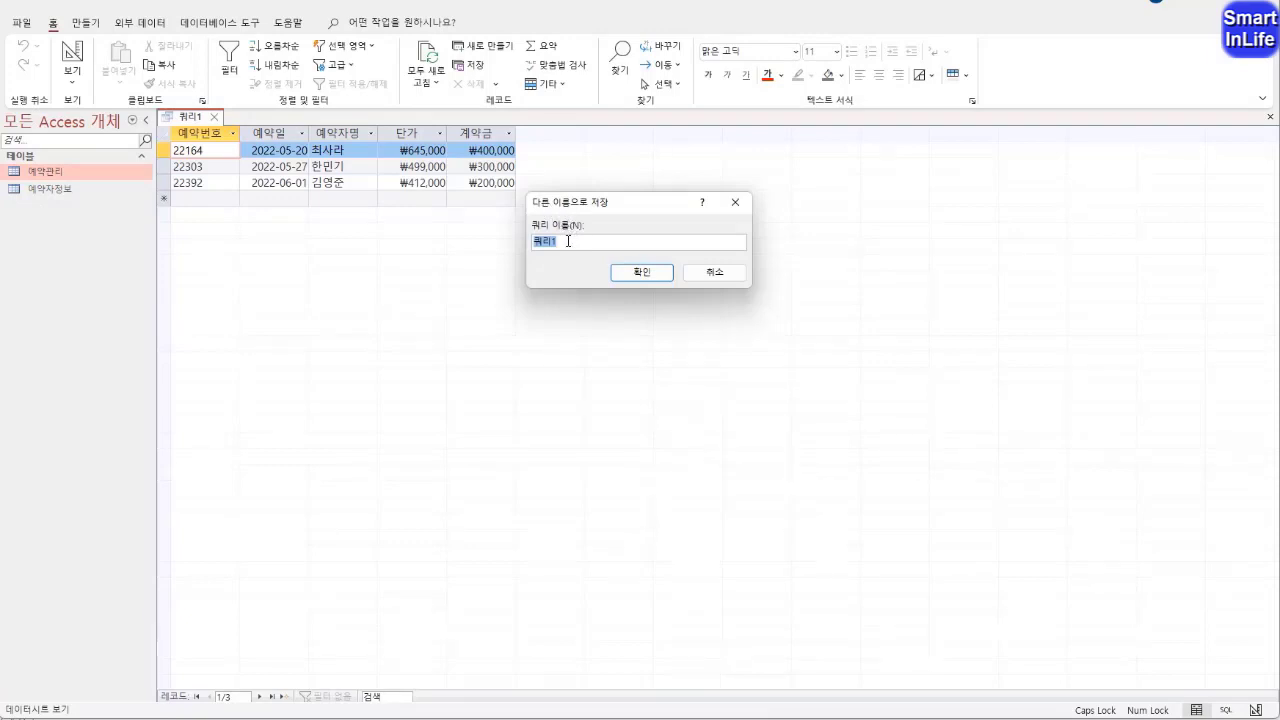
text(ㅇ)
text(약관리)
text(현황 분)
click(642, 274)
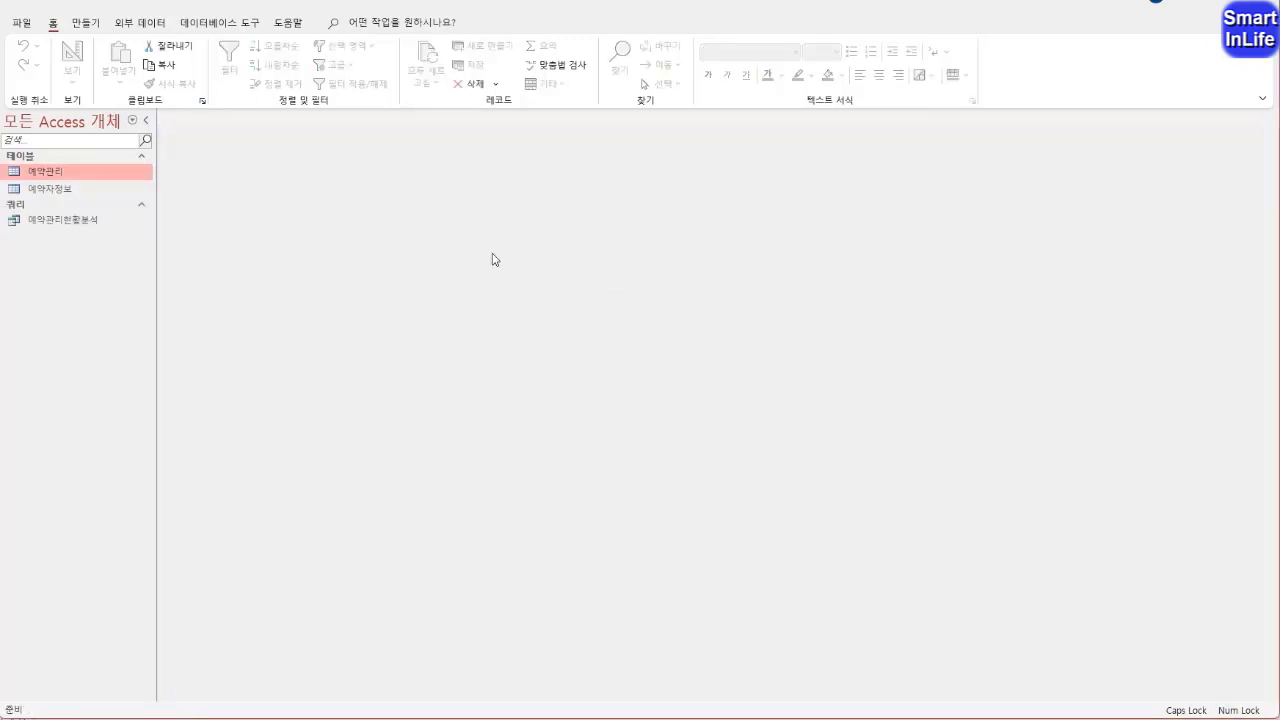
Rename the saved query to 예약관리현황 분석, adding a space before 분석
click(78, 224)
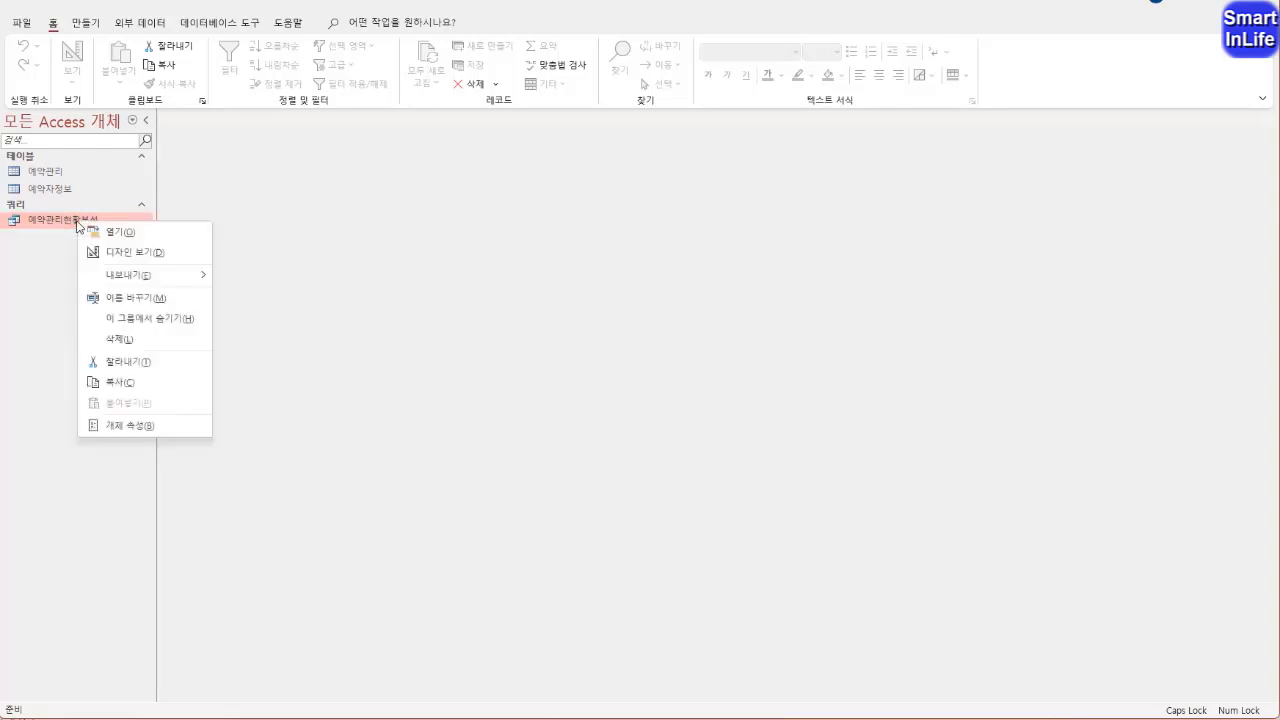
click(120, 297)
click(85, 222)
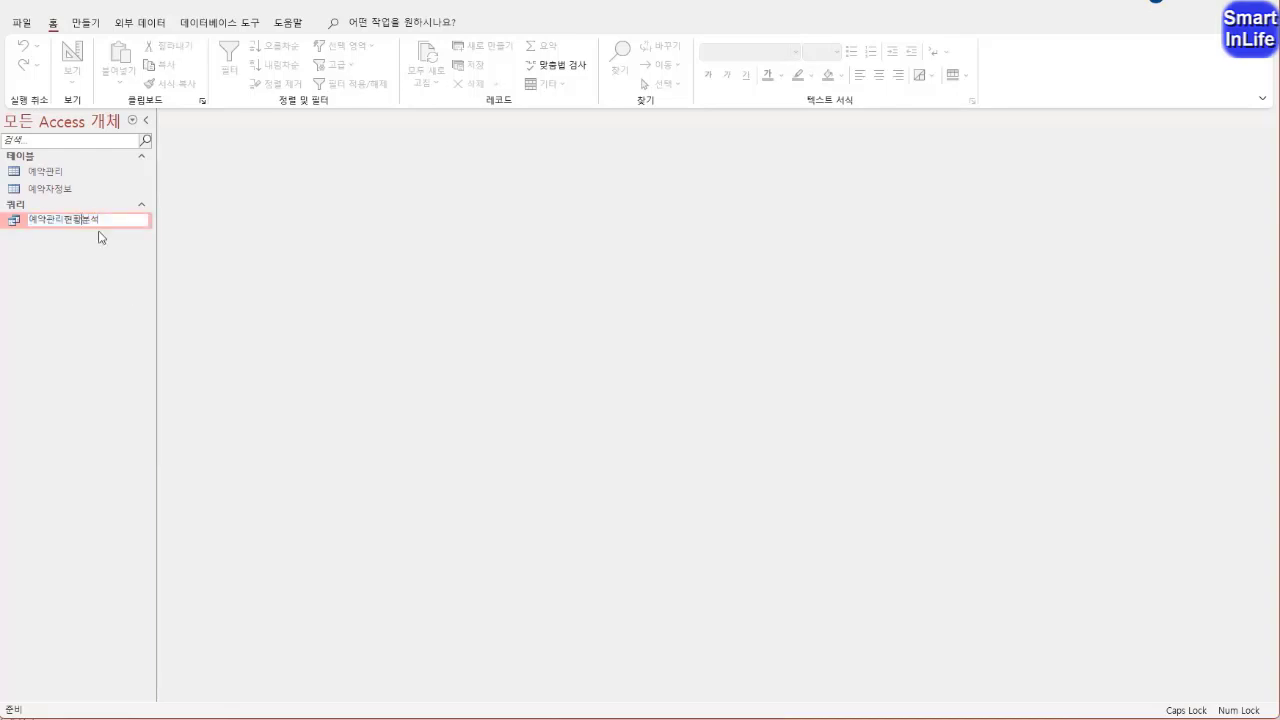
key(Return)
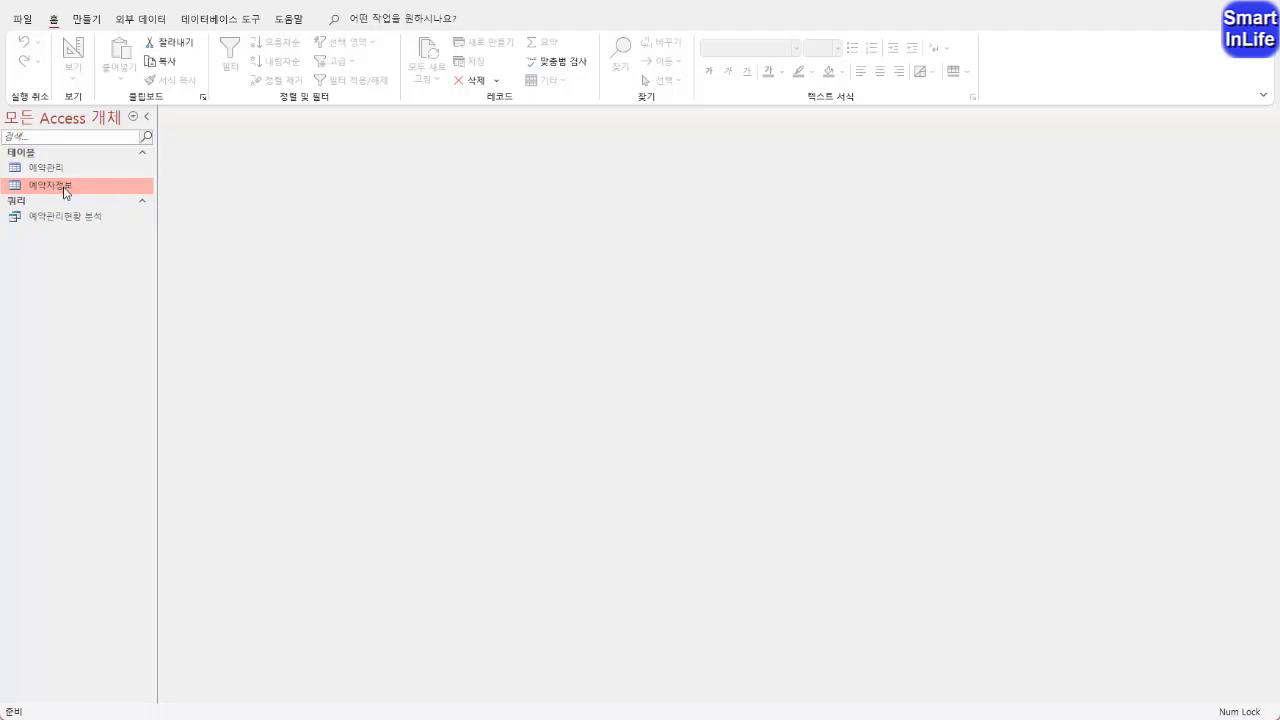
Start the mailing label wizard for a label report based on the 예약자정보 table
click(85, 19)
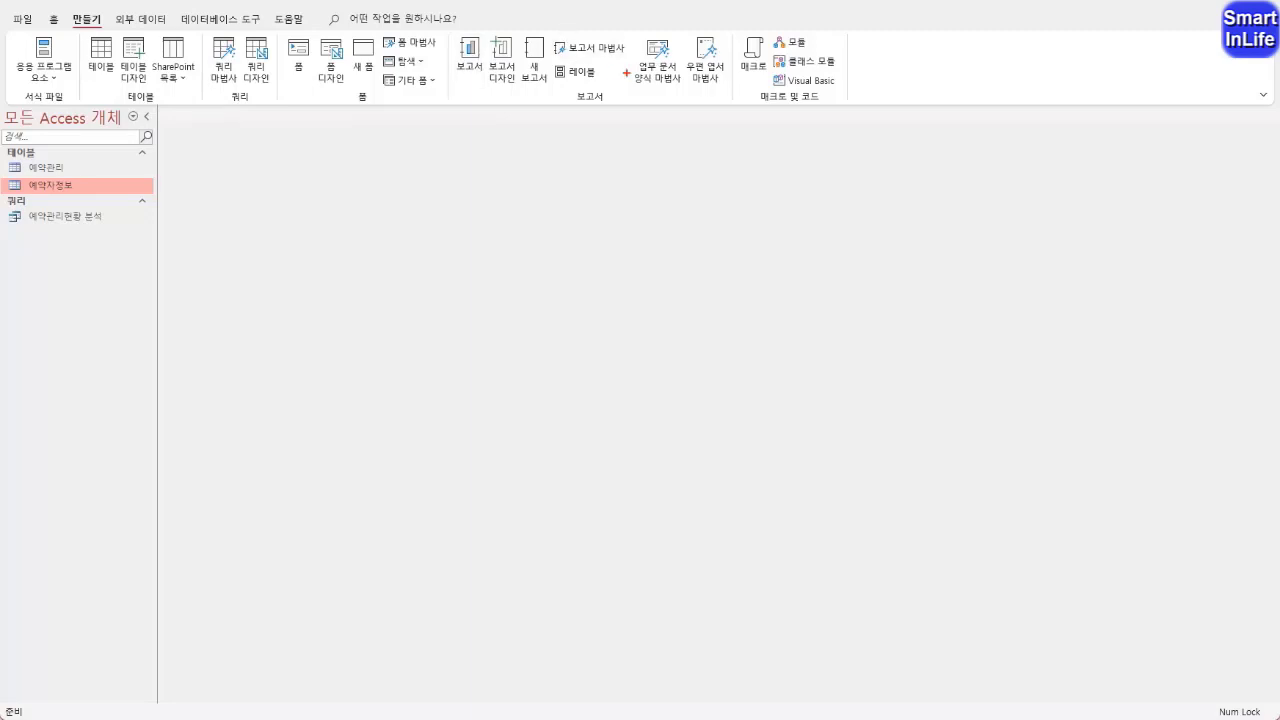
mouse_move(618, 109)
mouse_down()
mouse_move(608, 114)
mouse_move(636, 22)
mouse_move(516, 121)
mouse_up()
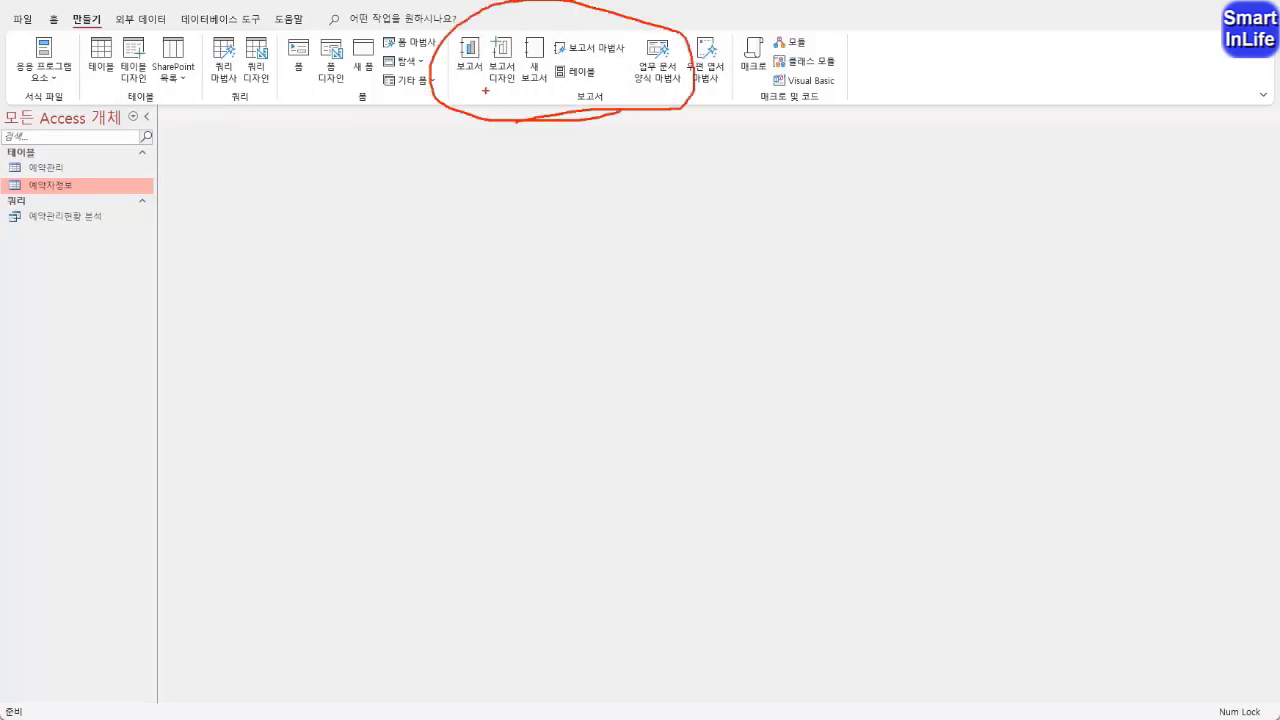
mouse_move(473, 76)
mouse_down()
mouse_move(480, 98)
mouse_move(611, 59)
mouse_move(562, 89)
mouse_move(548, 56)
mouse_move(612, 86)
mouse_move(584, 96)
mouse_up()
key(Escape)
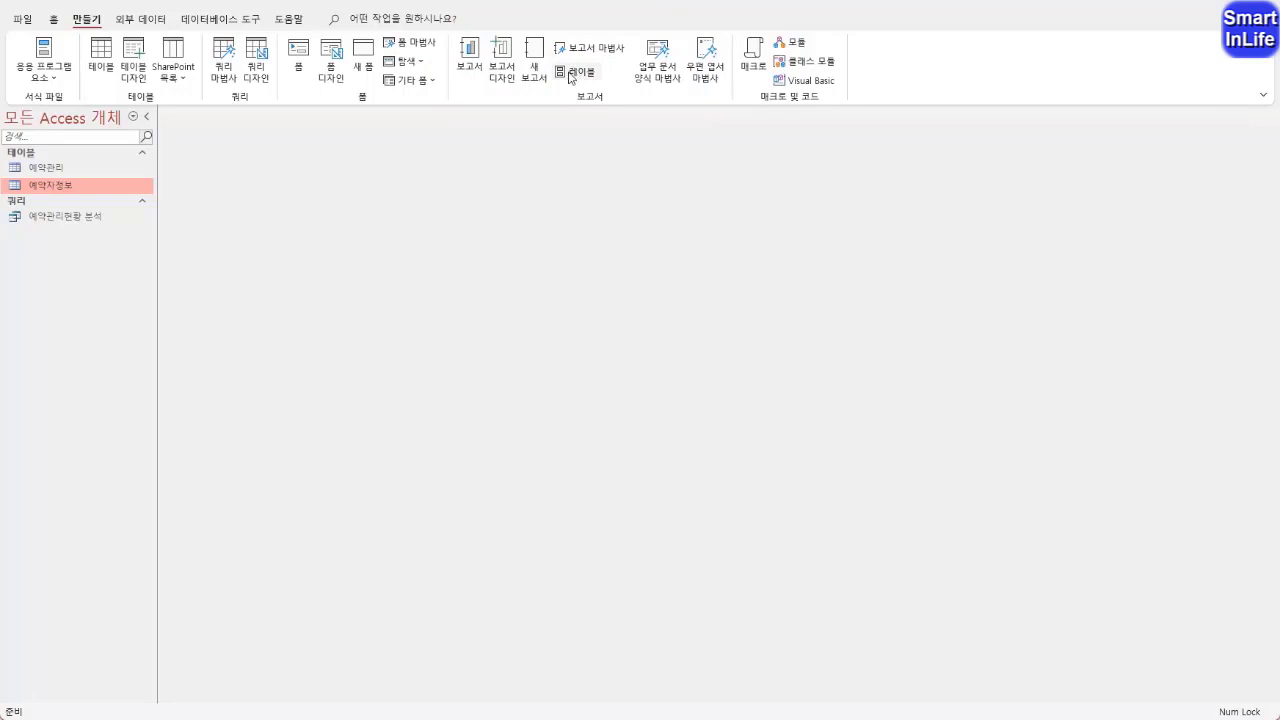
click(576, 74)
drag(474, 160, 441, 160)
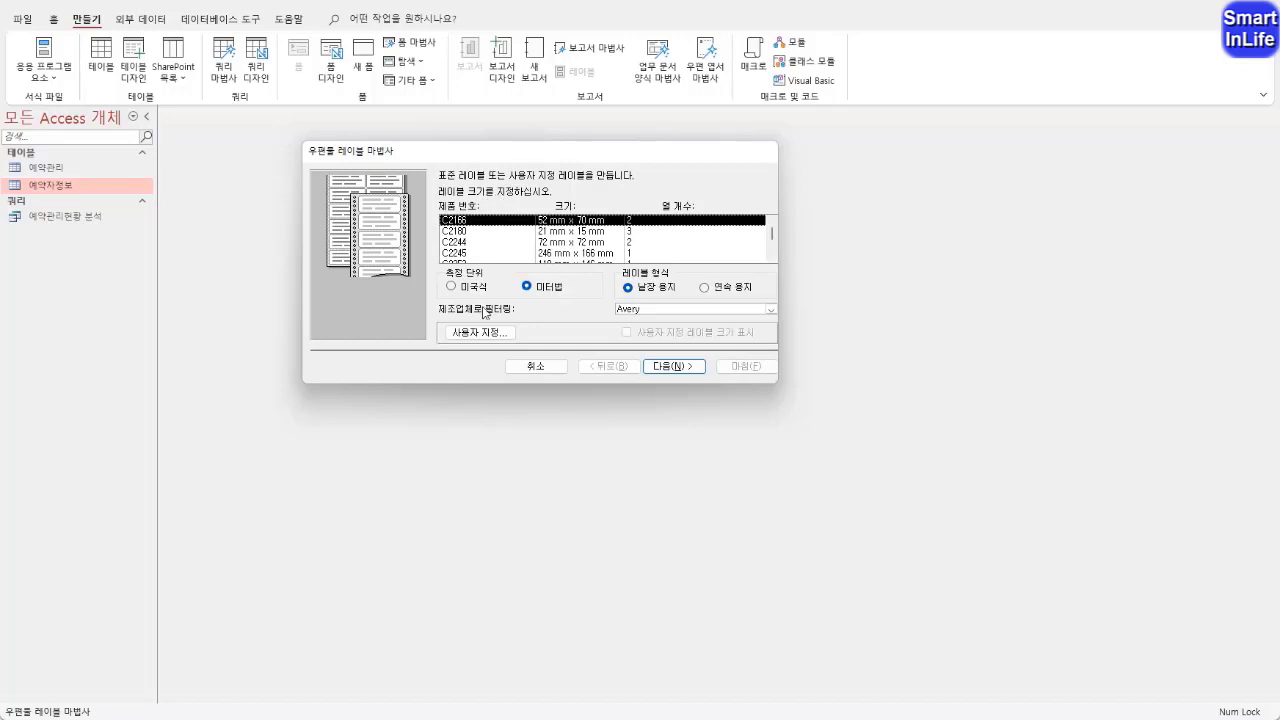
Filter the label products in the wizard by the manufacturer A-ONE
key(ctrl+2)
mouse_move(496, 304)
mouse_down()
mouse_move(438, 310)
mouse_move(601, 310)
mouse_up()
key(Escape)
click(770, 310)
scroll(764, 332, up, 3)
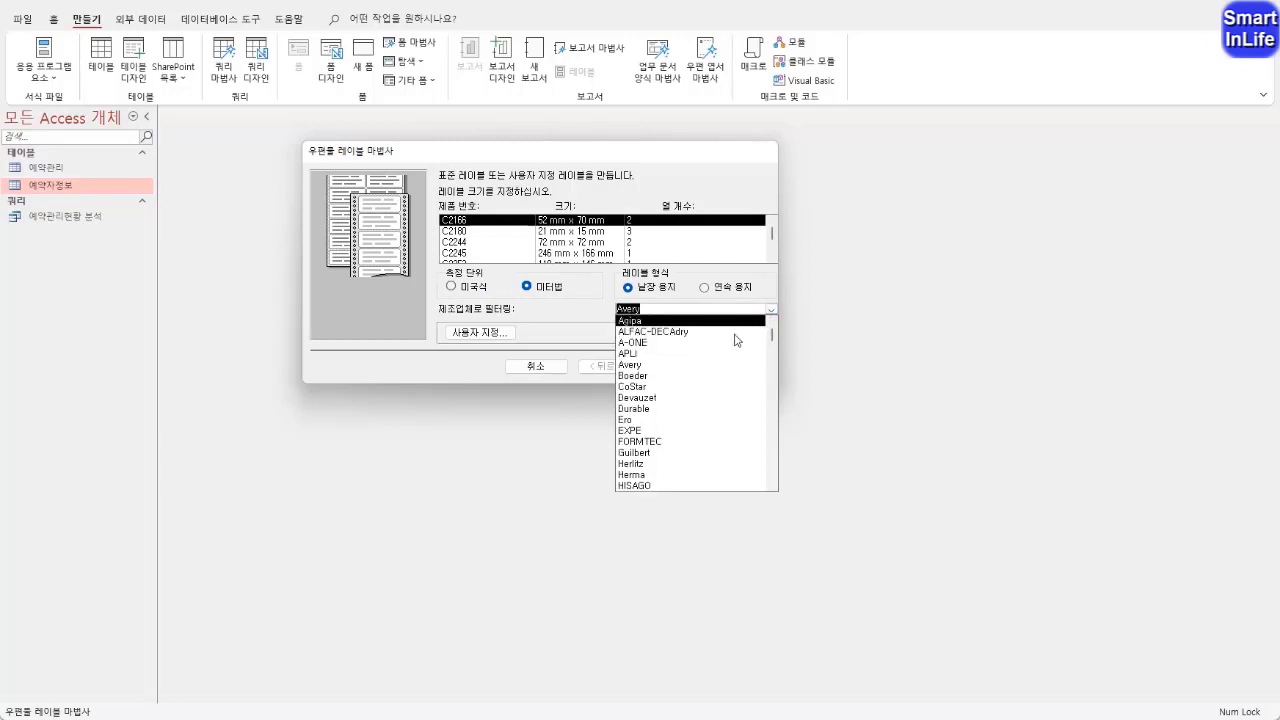
click(659, 343)
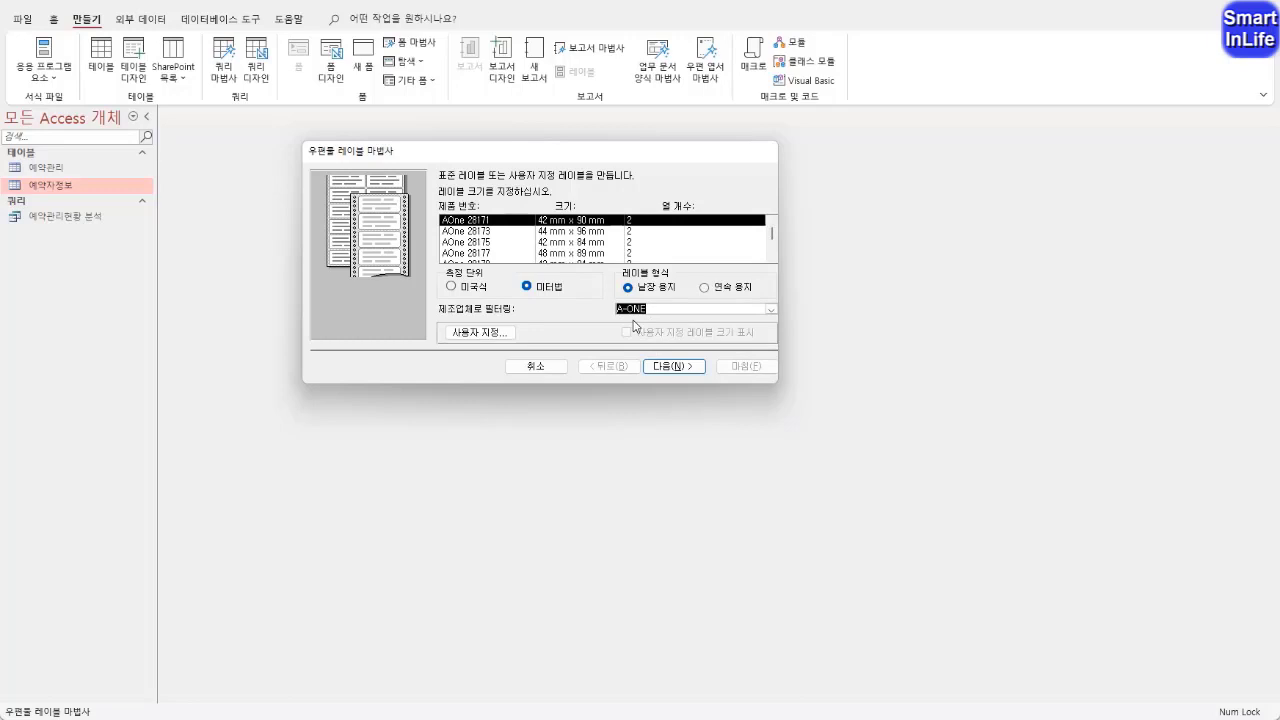
Choose the label product AOne 28315 (34 mm x 64 mm, 3 columns) and continue to the font settings
key(ctrl+2)
mouse_move(522, 267)
mouse_down()
mouse_move(460, 262)
mouse_move(496, 204)
mouse_move(560, 262)
mouse_move(502, 271)
mouse_up()
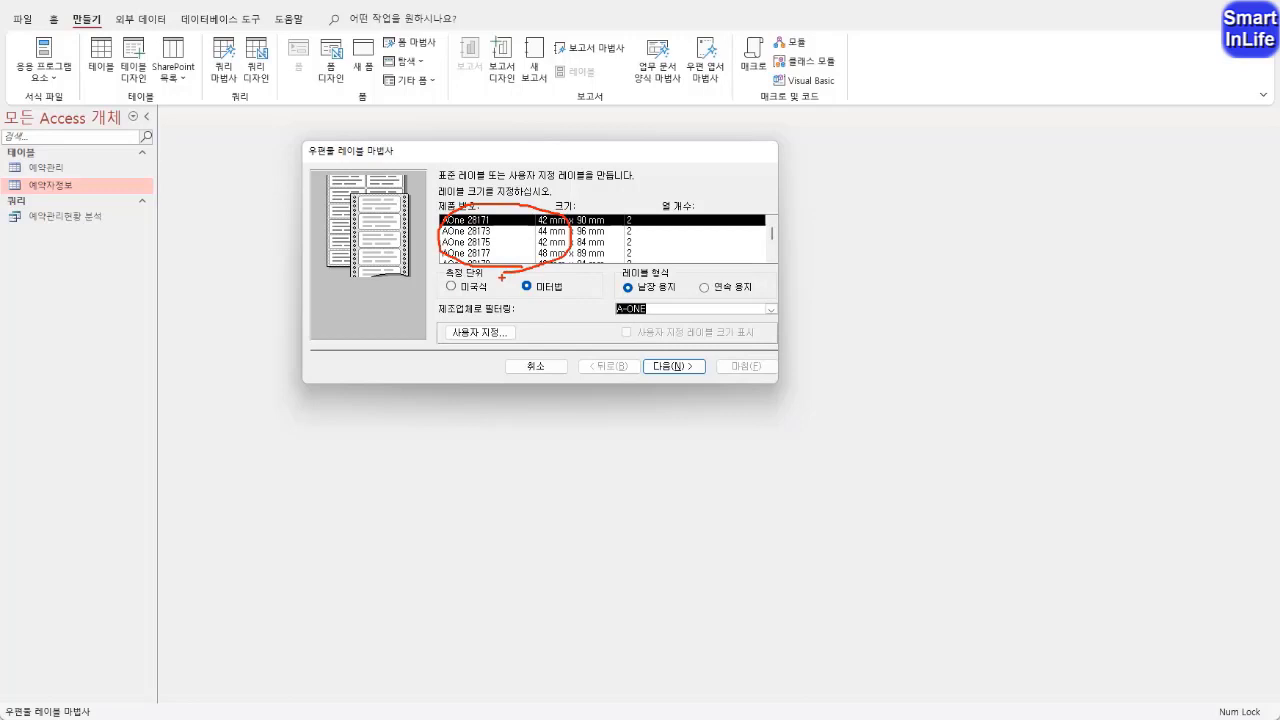
key(Escape)
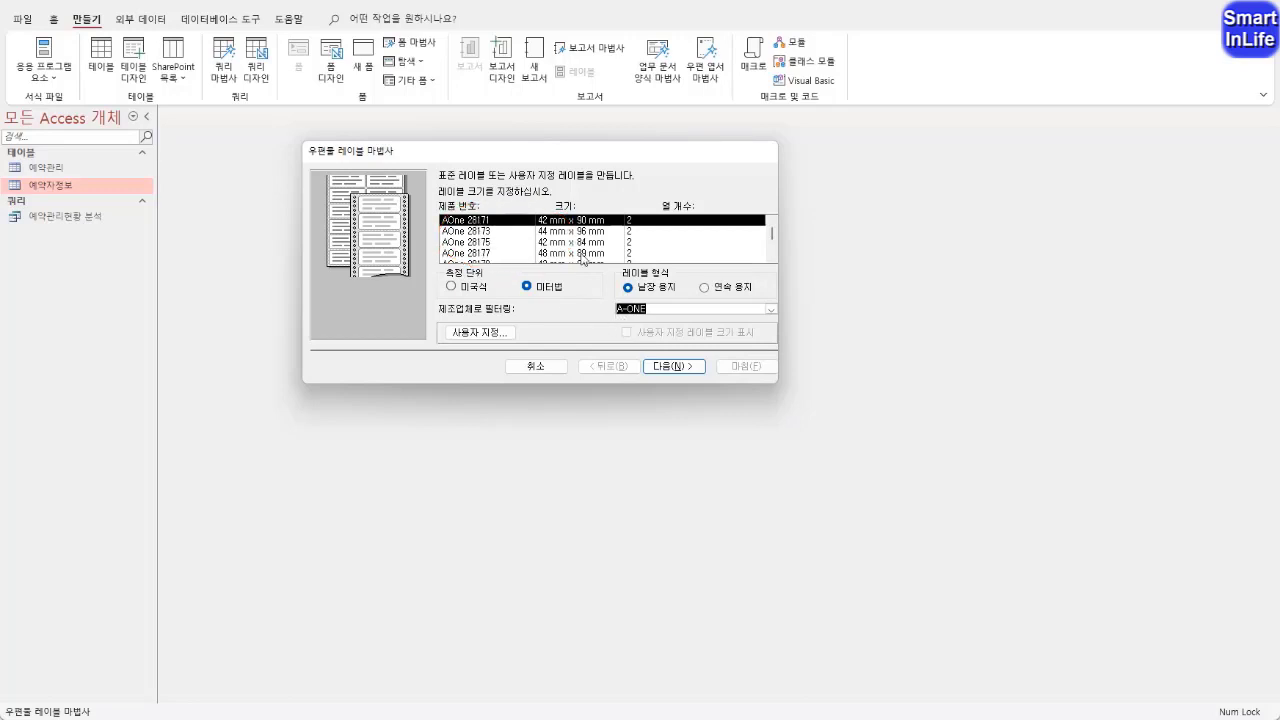
click(772, 259)
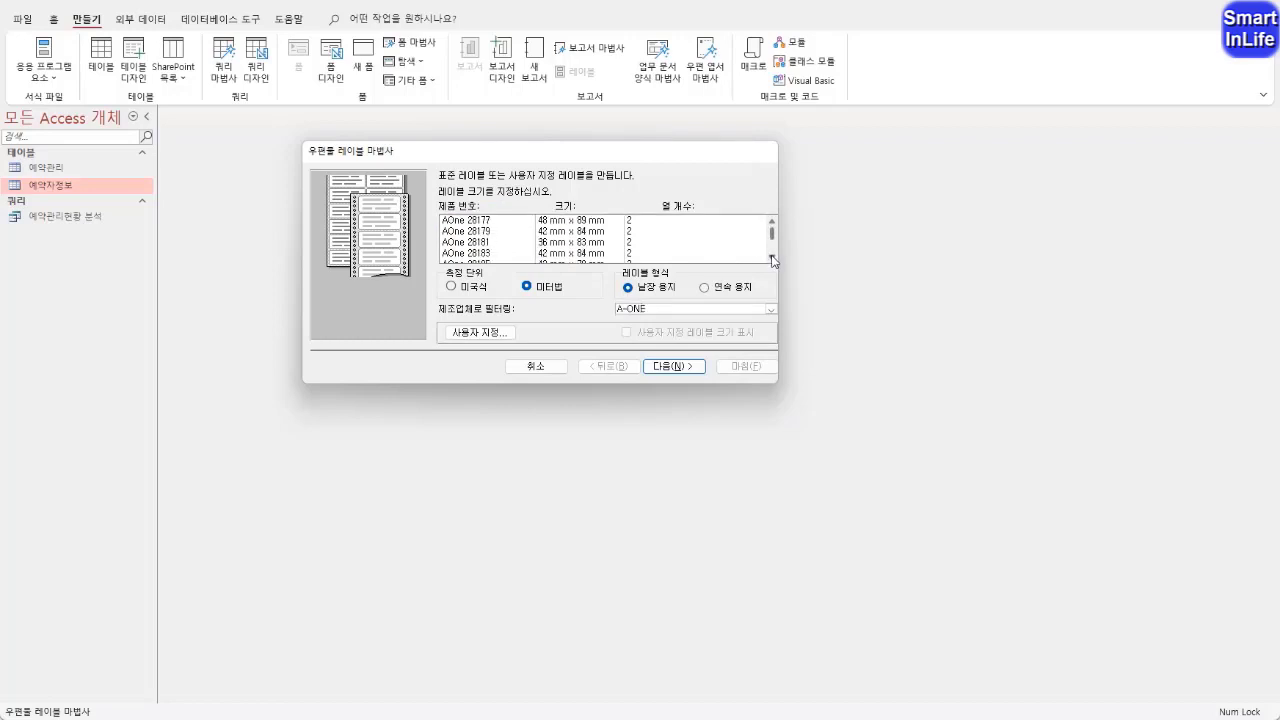
click(772, 259)
click(490, 243)
click(490, 254)
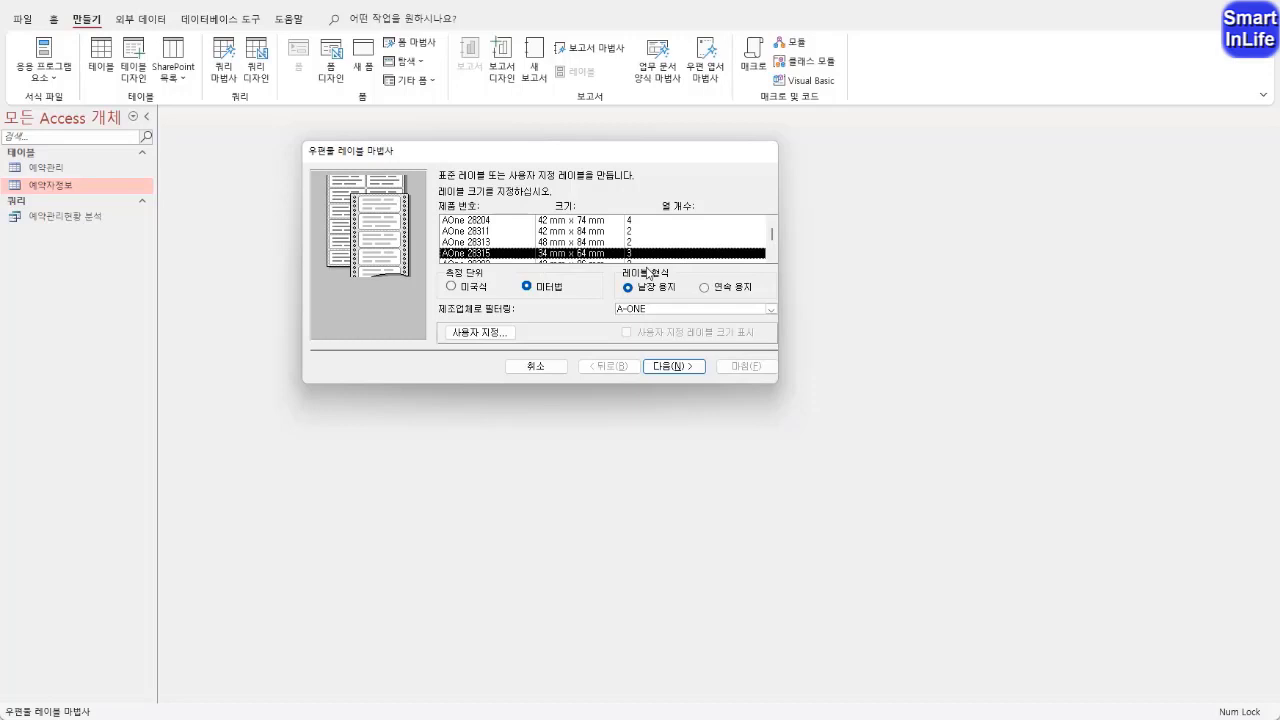
click(666, 368)
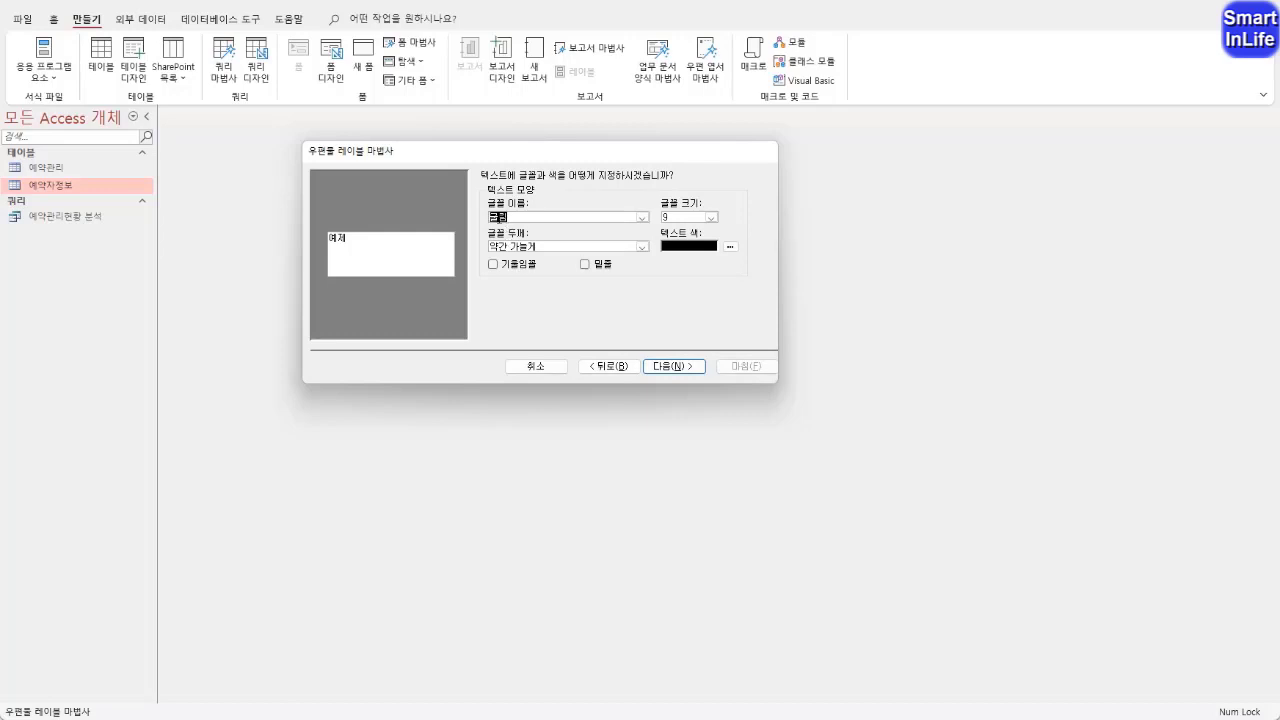
Set the label text to font size 10, weight 중간 and black colour, and continue to the label layout
drag(676, 221, 629, 226)
text(10)
click(642, 246)
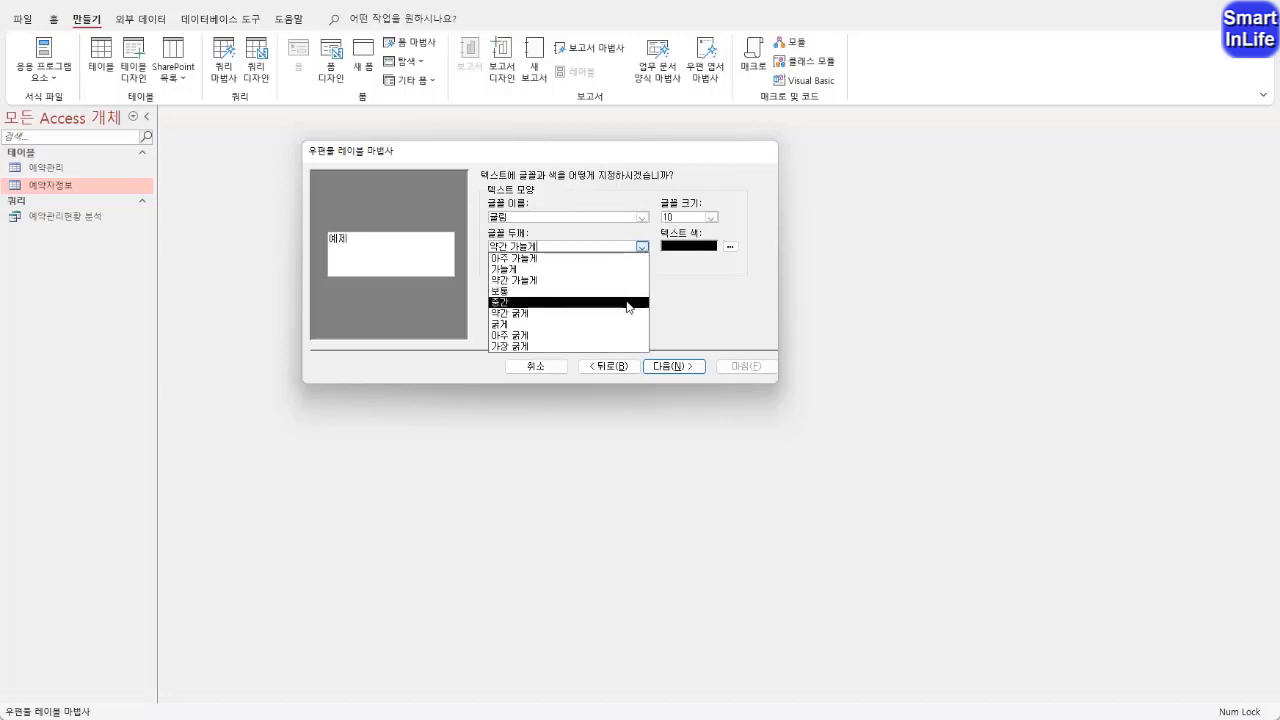
click(628, 303)
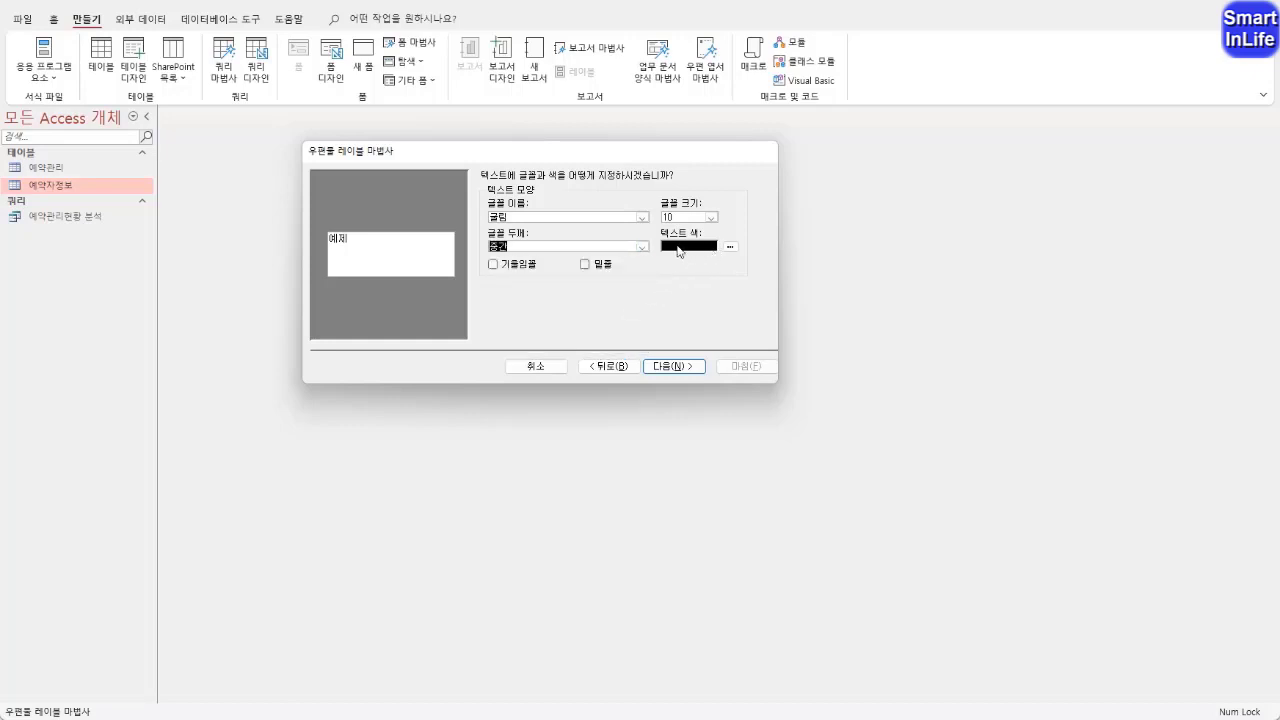
click(730, 246)
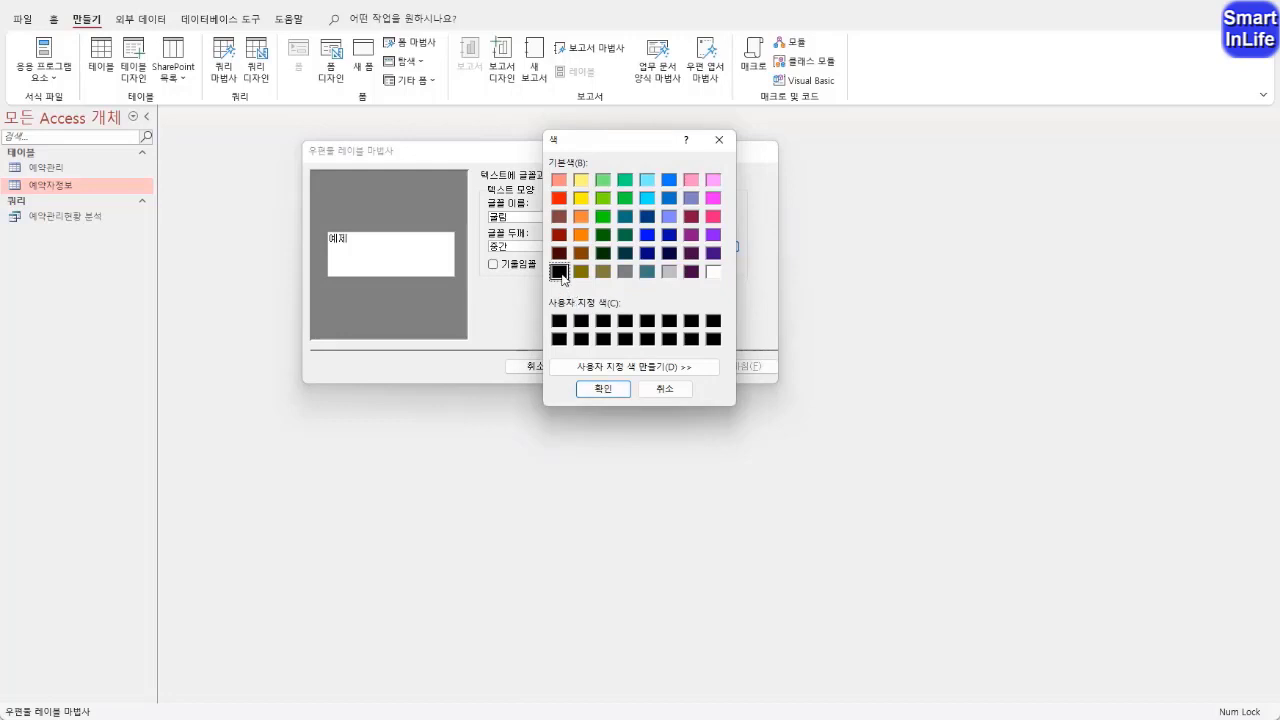
click(601, 389)
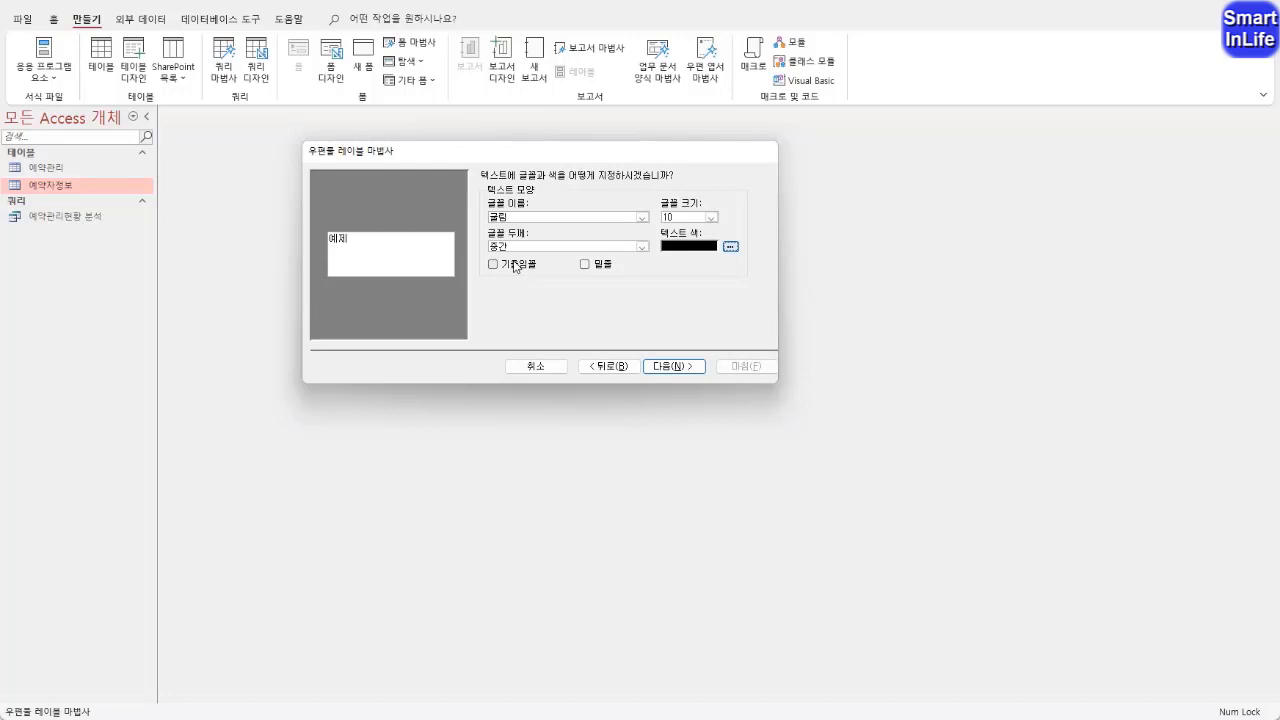
click(656, 366)
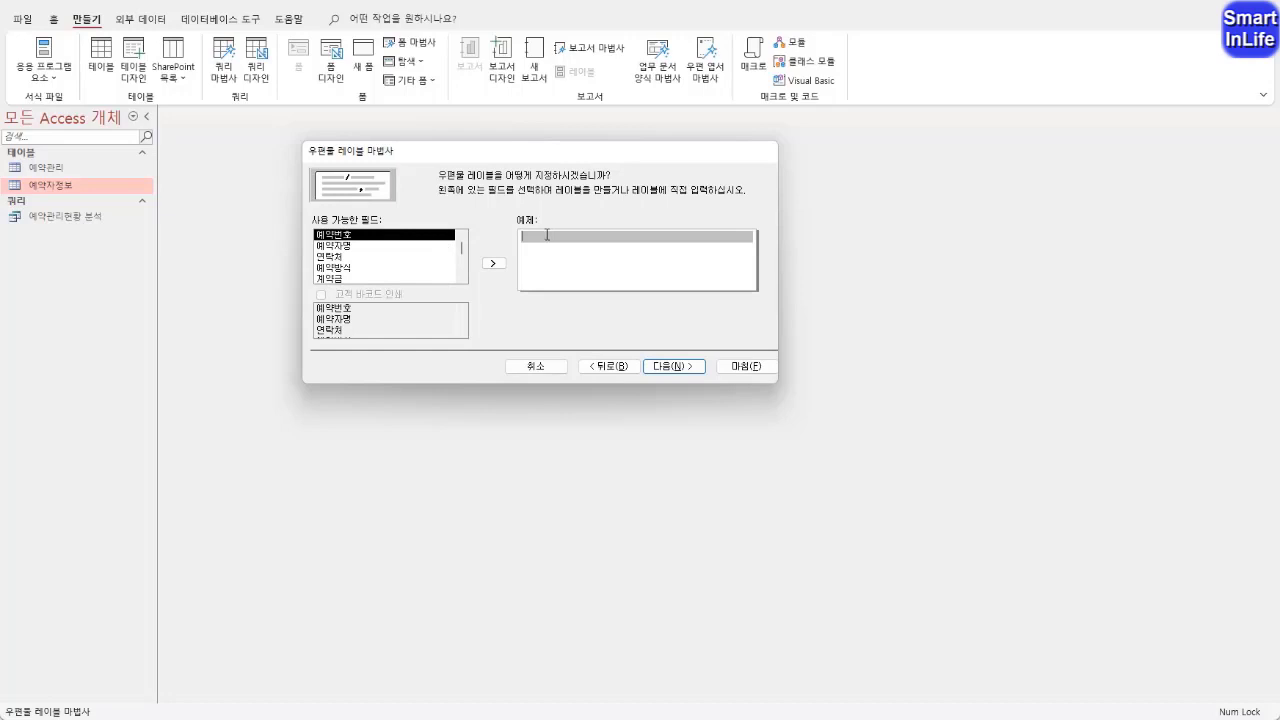
Build the first label line as {예약번호}[{예약방식}] and start a new line
click(493, 263)
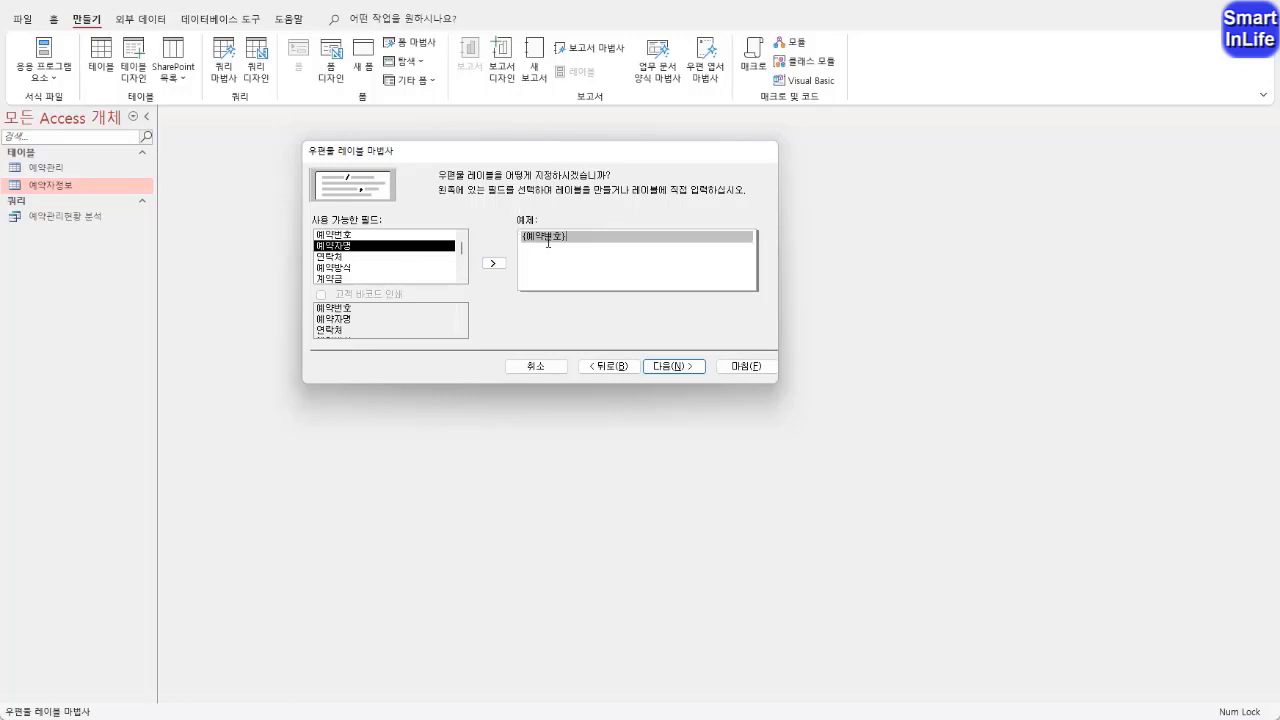
click(344, 268)
click(493, 263)
click(600, 251)
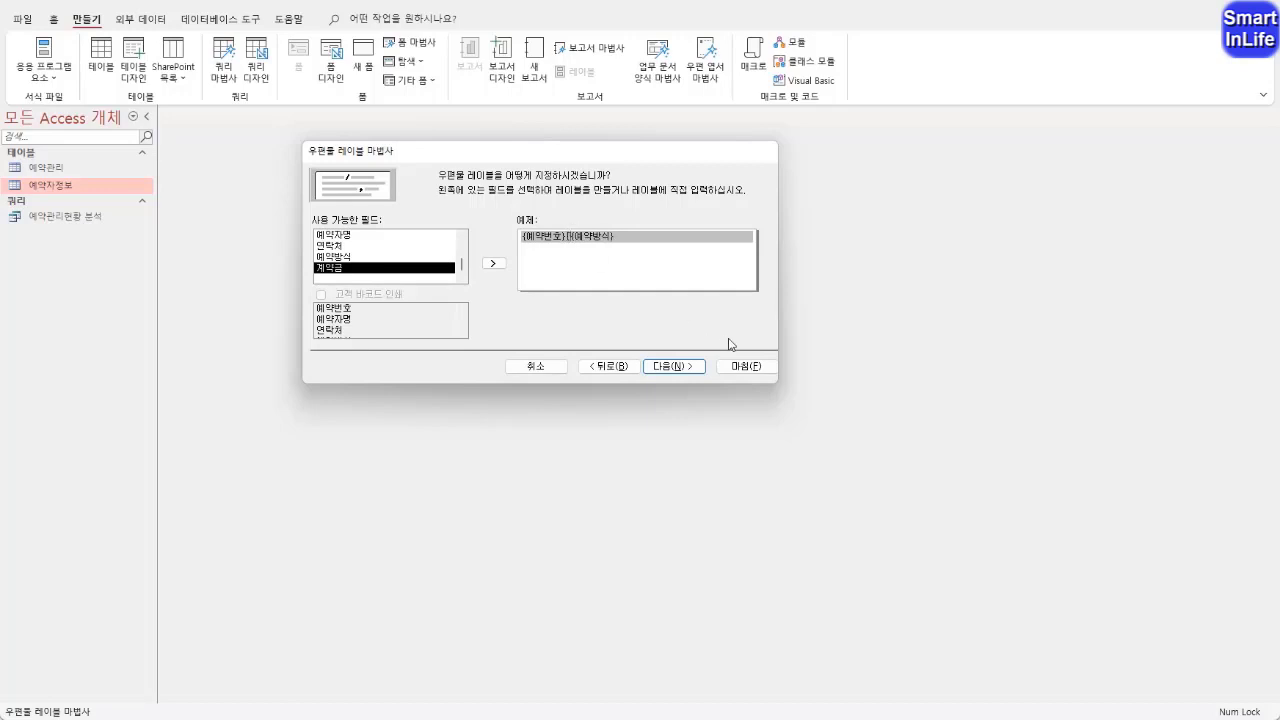
text(])
key(Return)
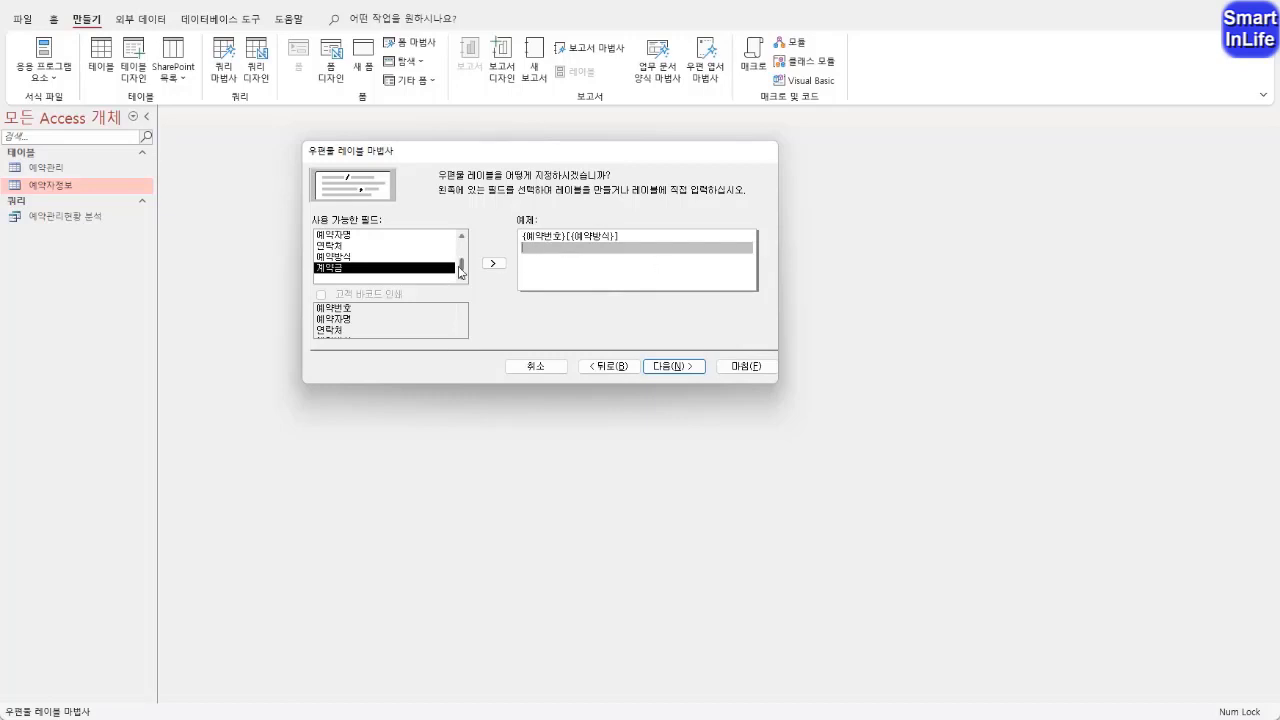
Build the second label line as "예약자명 : {예약자명}"
click(366, 236)
click(493, 263)
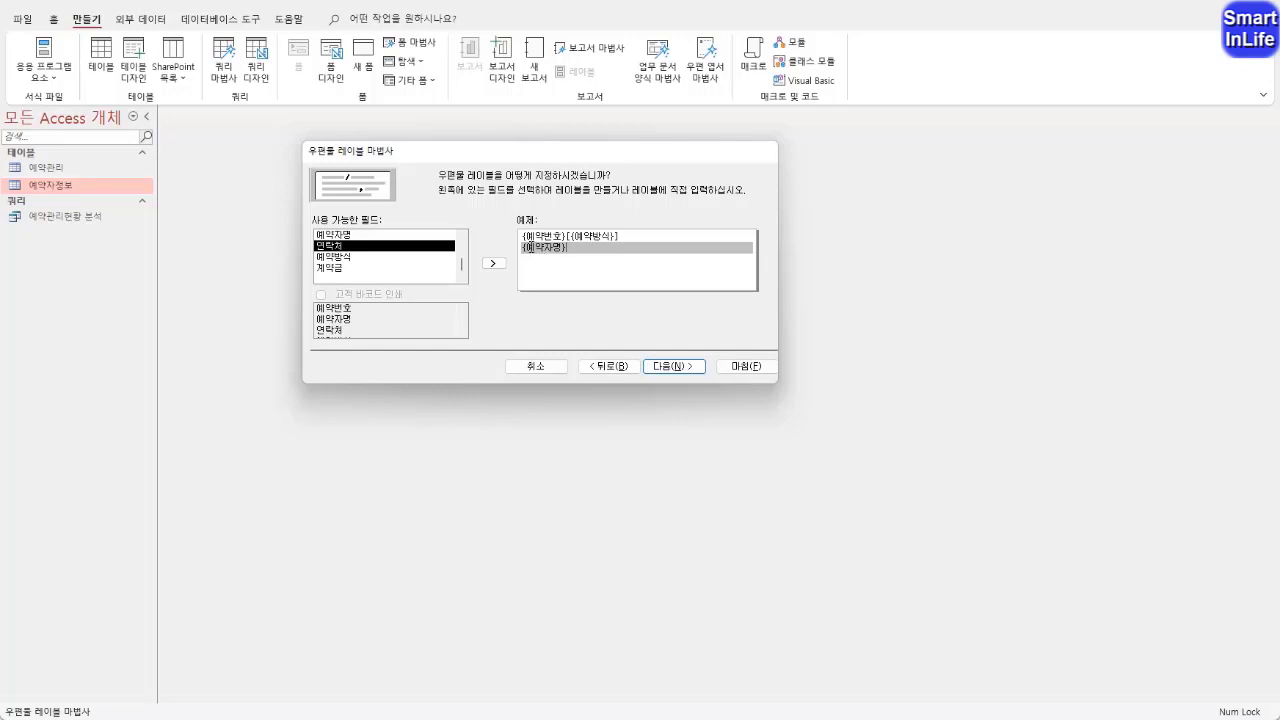
double_click(531, 246)
click(587, 281)
text(예약자명 :)
key(ctrl+2)
mouse_move(577, 263)
mouse_down()
mouse_move(538, 265)
mouse_move(515, 245)
mouse_move(566, 236)
mouse_move(569, 258)
mouse_up()
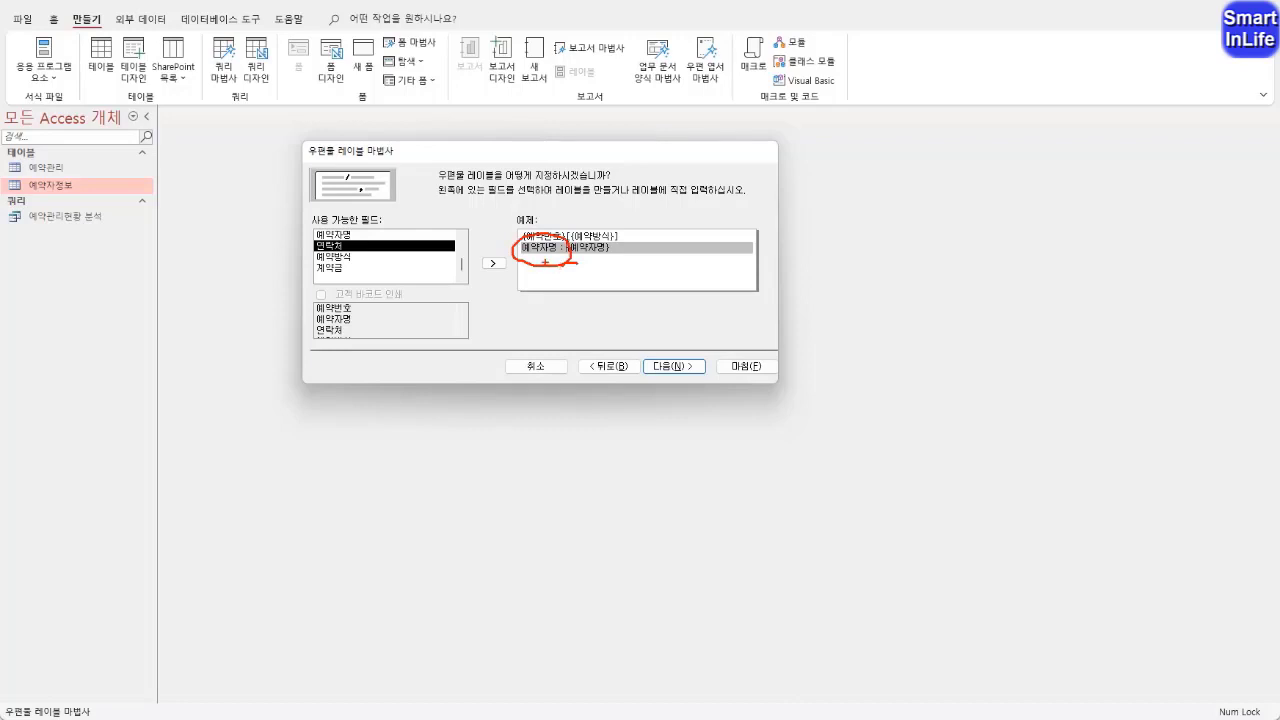
mouse_move(546, 262)
mouse_down()
mouse_move(548, 241)
mouse_move(540, 253)
mouse_move(592, 241)
mouse_move(606, 260)
mouse_up()
mouse_move(418, 266)
mouse_down()
mouse_move(528, 224)
mouse_move(498, 250)
mouse_up()
key(Escape)
Add the third label line "연락처 :{연락처}" and continue to the sort settings
click(624, 270)
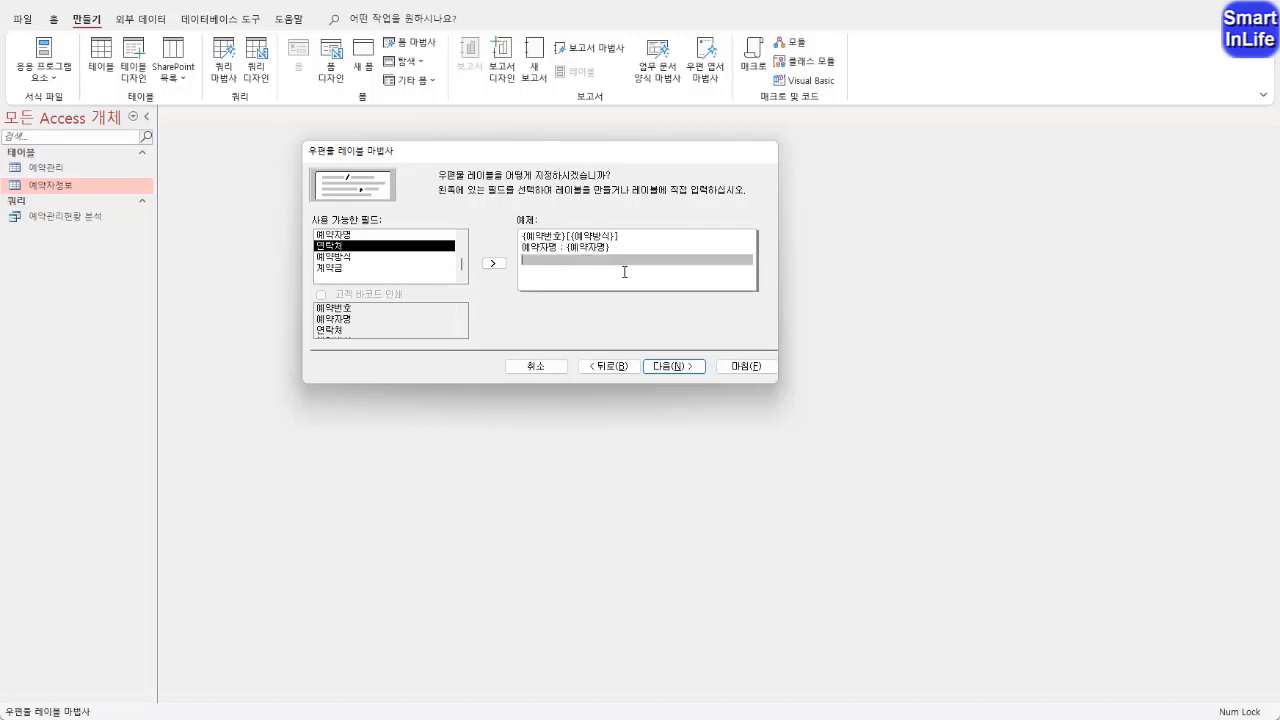
text(연라)
text(처 :)
click(496, 268)
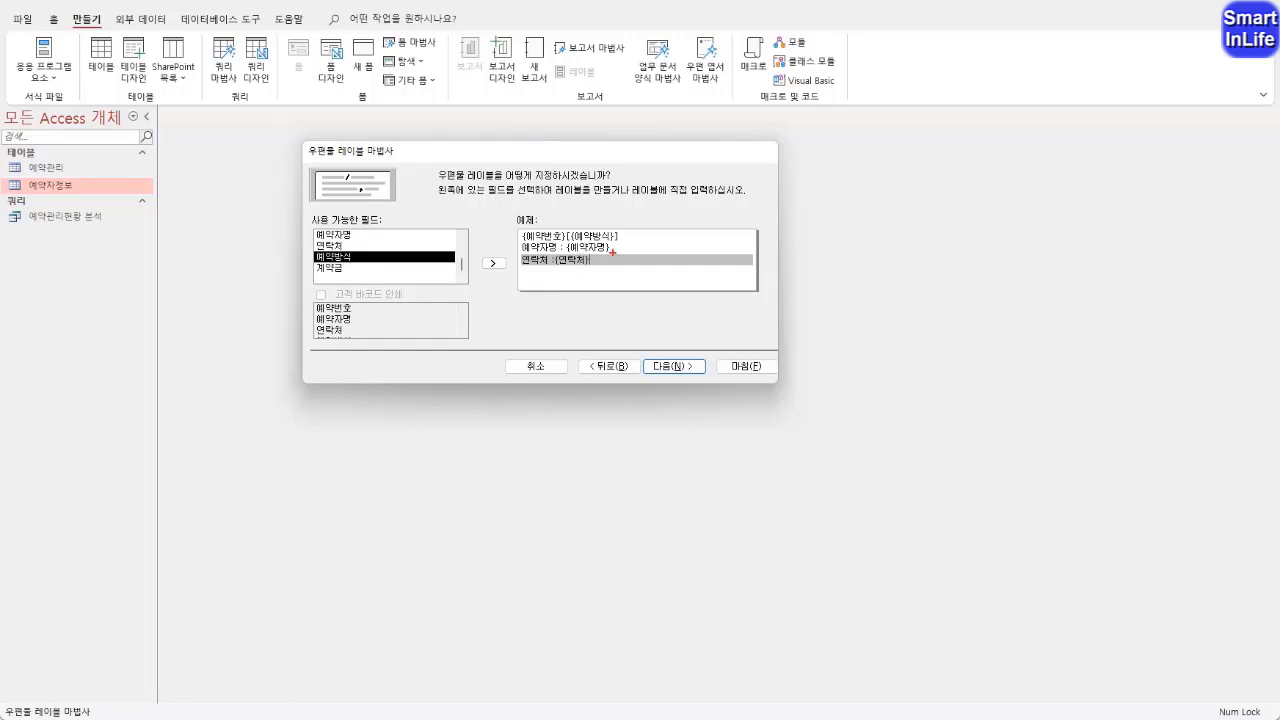
mouse_move(613, 268)
mouse_down()
mouse_move(565, 275)
mouse_move(545, 206)
mouse_move(618, 249)
mouse_move(603, 273)
mouse_move(556, 268)
mouse_move(612, 280)
mouse_move(598, 298)
mouse_move(700, 257)
mouse_move(712, 279)
mouse_up()
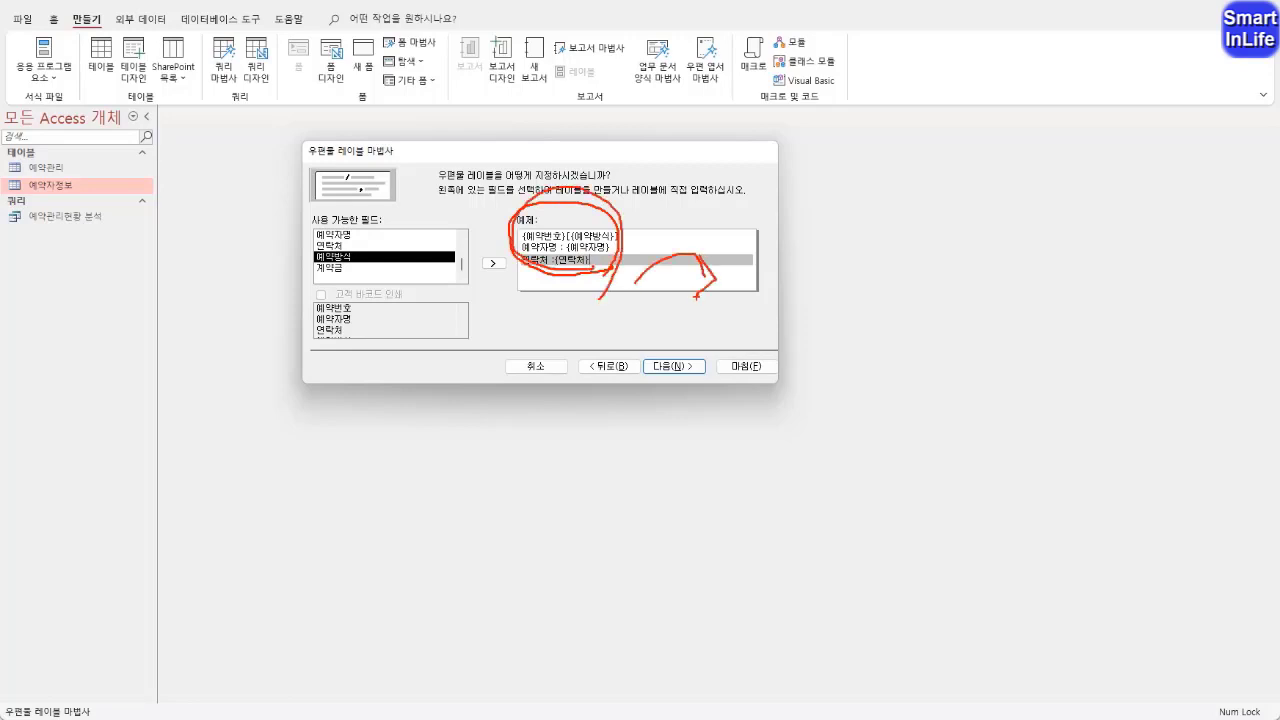
key(Escape)
key(Return)
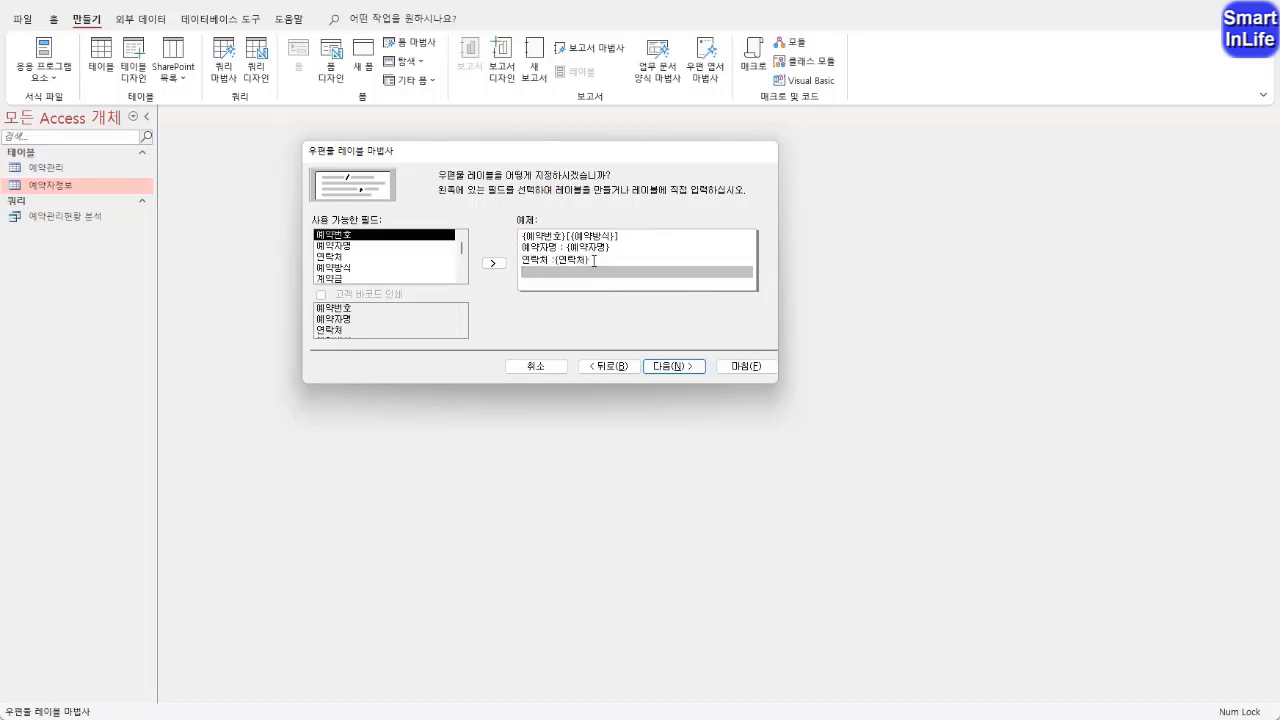
click(649, 364)
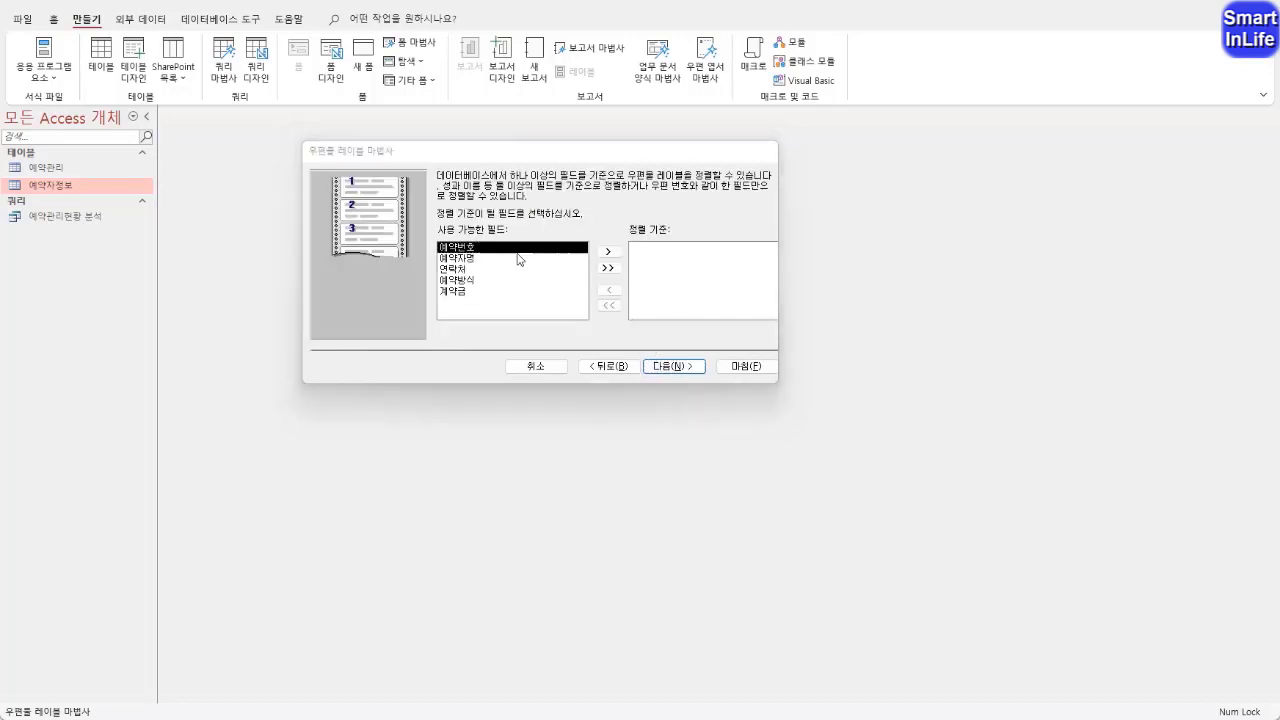
Sort the labels by 예약번호 and continue to the report naming page
mouse_move(451, 213)
mouse_down()
mouse_move(472, 229)
mouse_move(506, 214)
mouse_move(440, 200)
mouse_move(447, 219)
mouse_up()
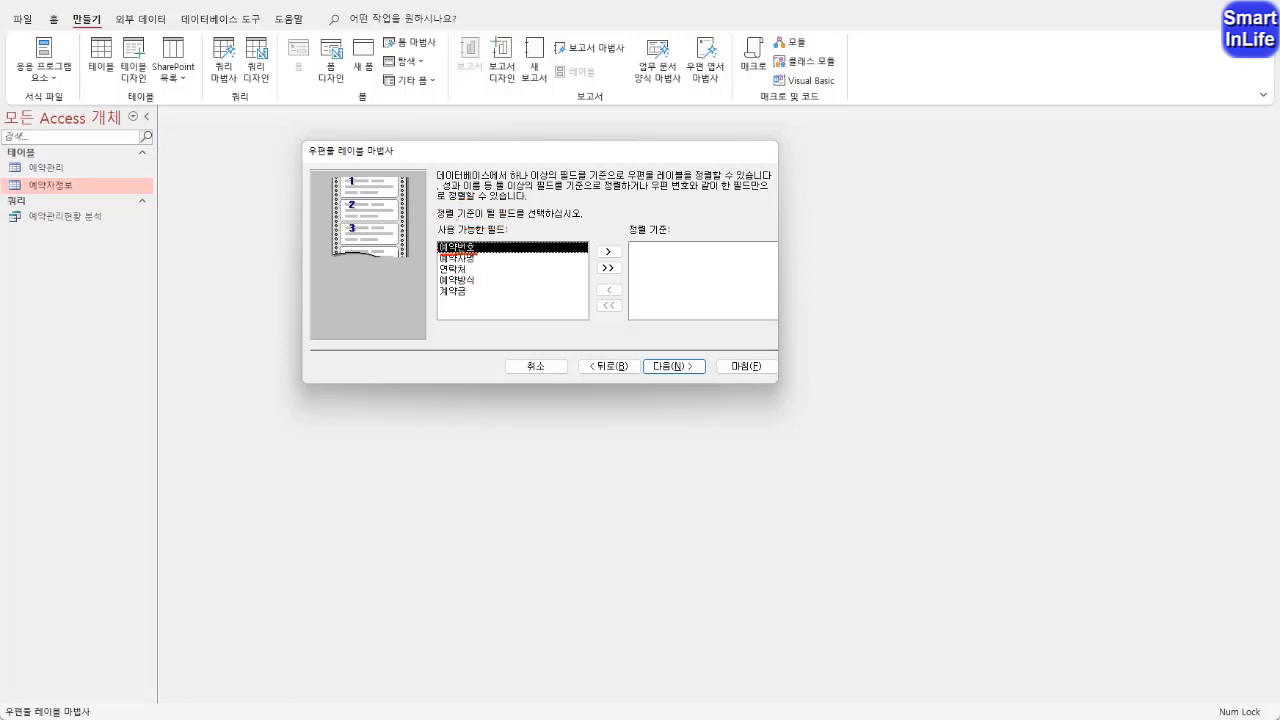
mouse_move(450, 252)
mouse_down()
mouse_move(452, 237)
mouse_move(486, 250)
mouse_move(516, 231)
mouse_move(606, 240)
mouse_up()
key(Escape)
click(607, 251)
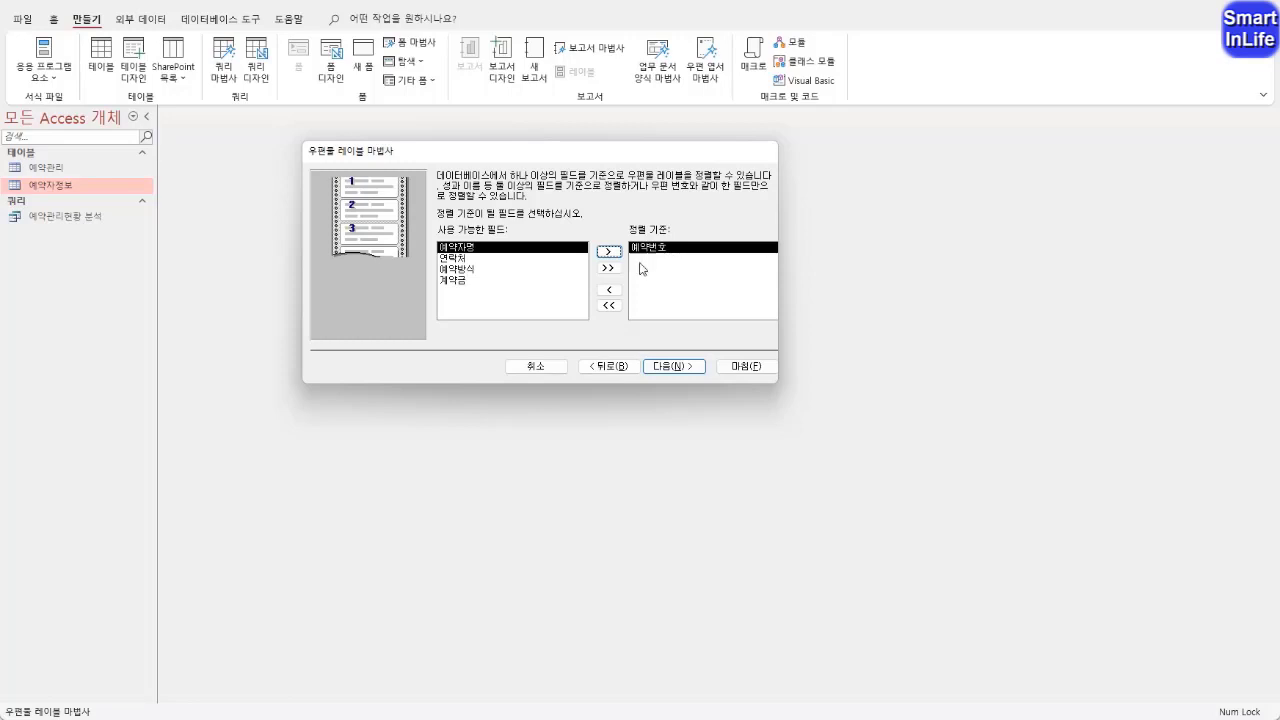
click(668, 366)
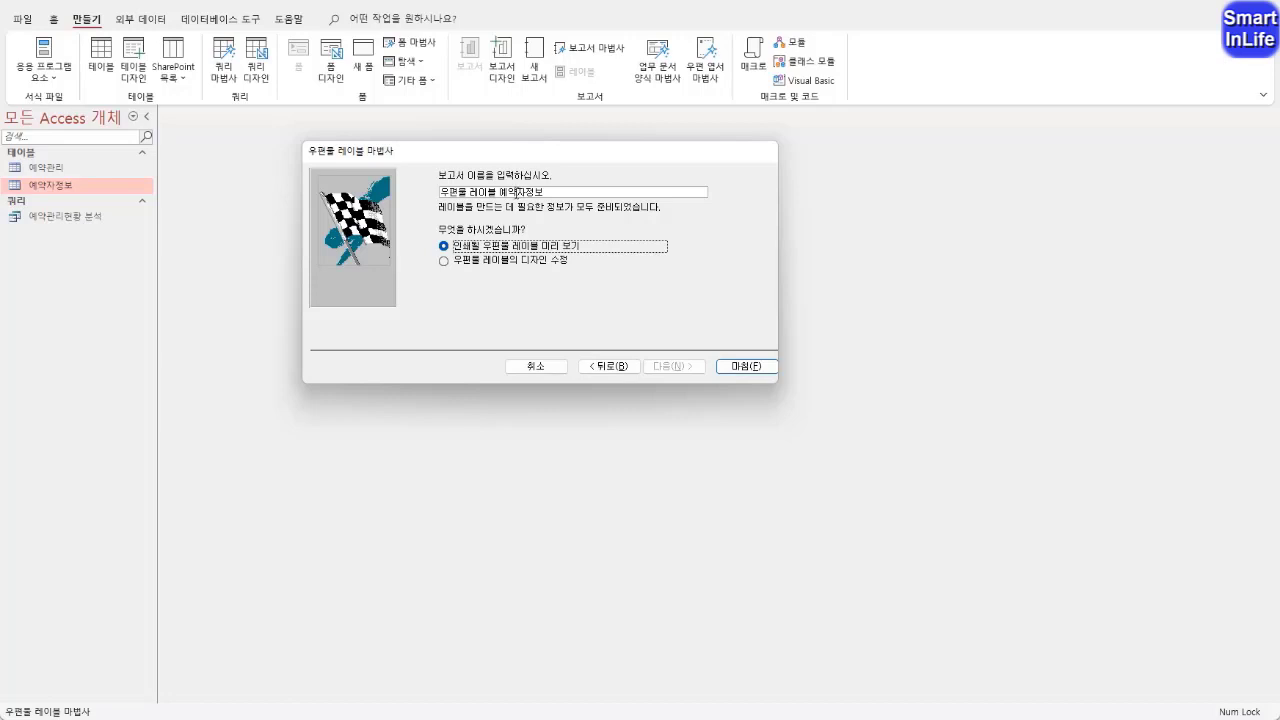
Name the report 예약자정보 레이블 and finish the wizard with the print preview option
key(shift+Tab)
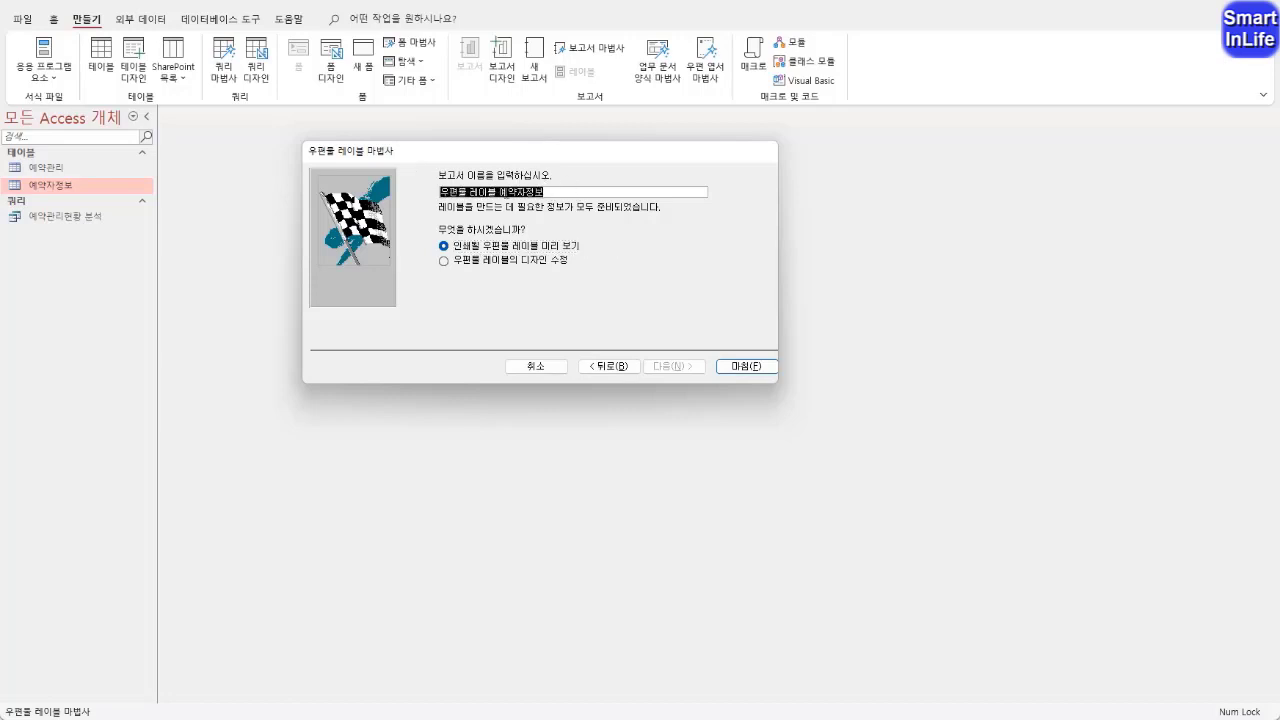
click(504, 191)
drag(504, 191, 440, 191)
key(BackSpace)
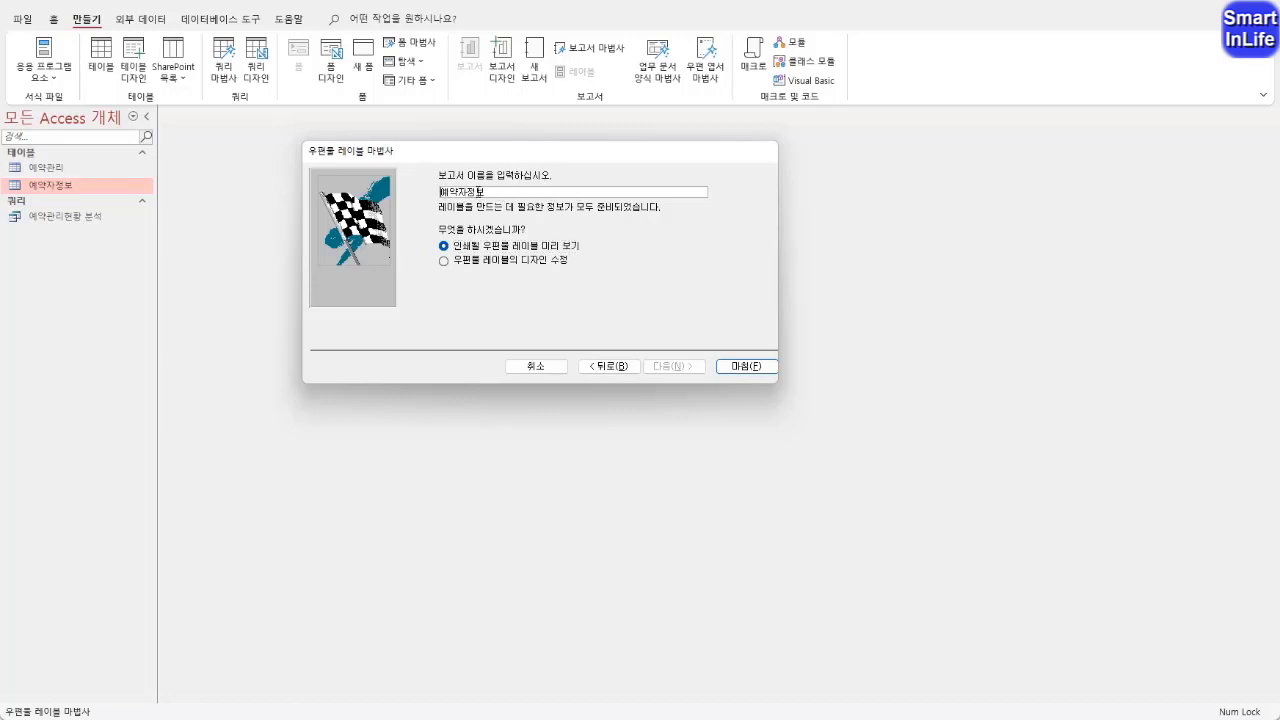
click(510, 192)
text(레이블)
mouse_move(545, 251)
mouse_down()
mouse_move(514, 254)
mouse_move(546, 279)
mouse_move(567, 262)
mouse_move(524, 253)
mouse_move(516, 236)
mouse_move(580, 236)
mouse_move(556, 252)
mouse_up()
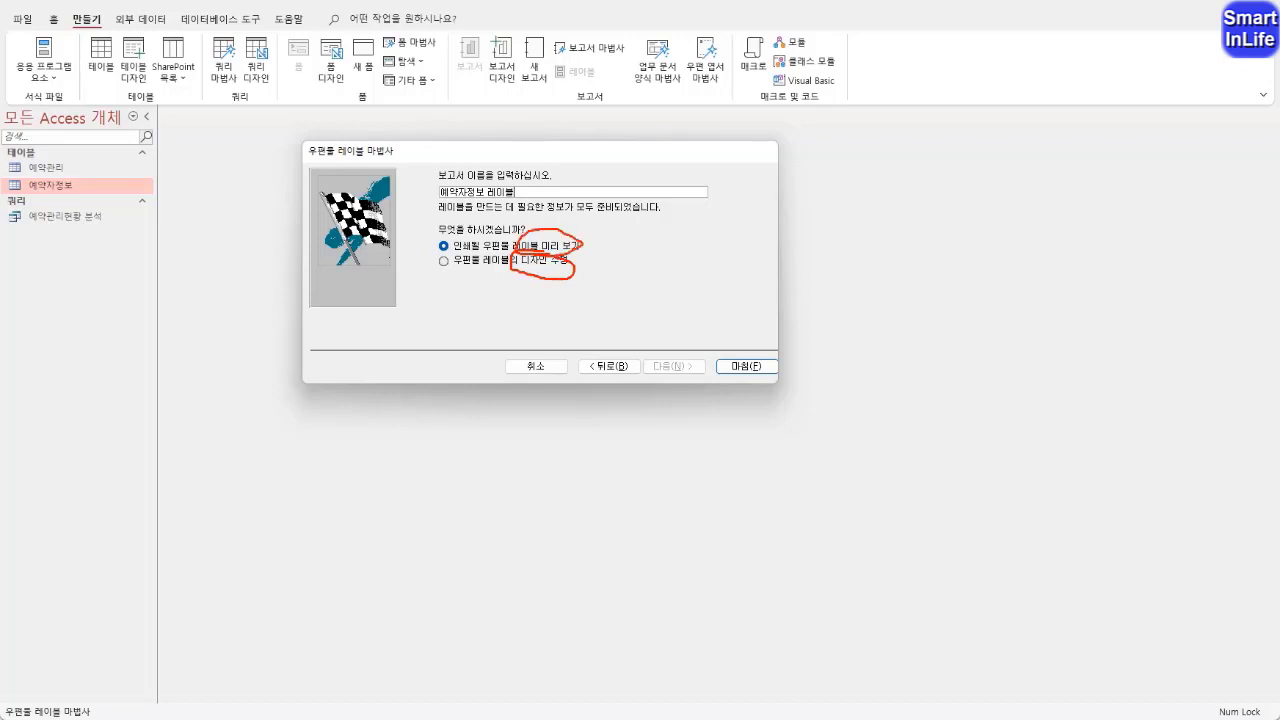
key(Escape)
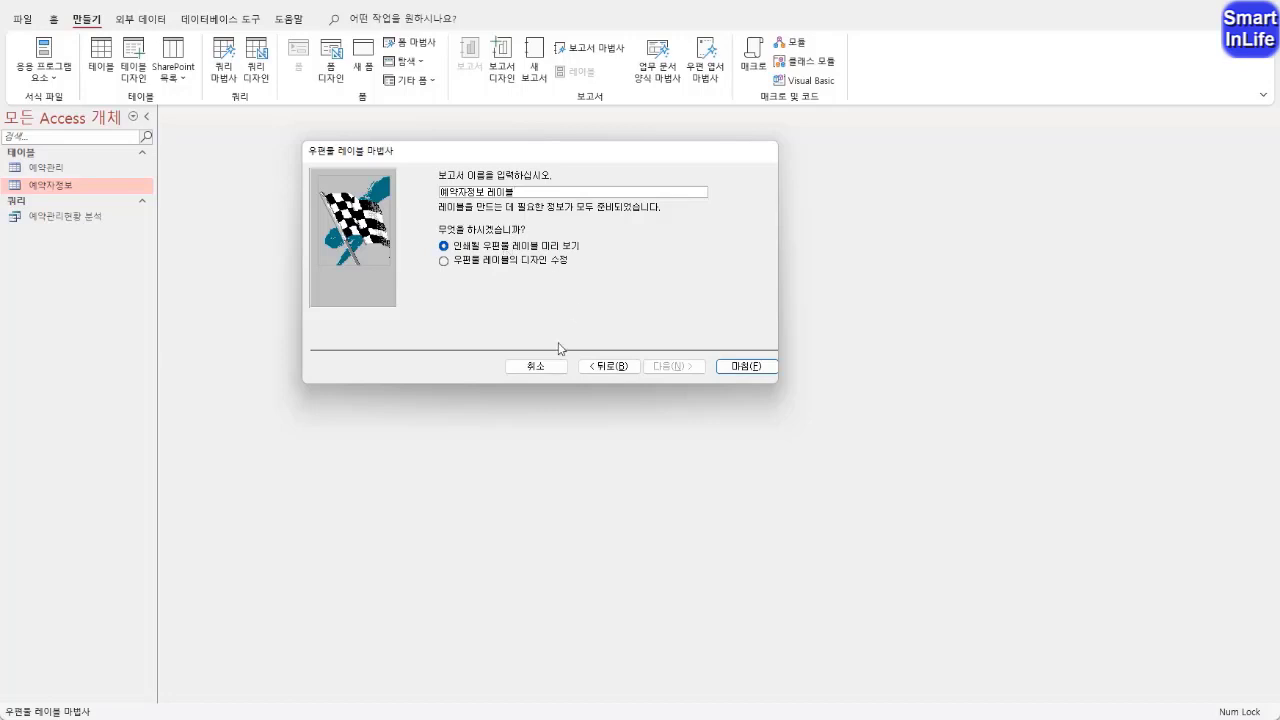
click(742, 366)
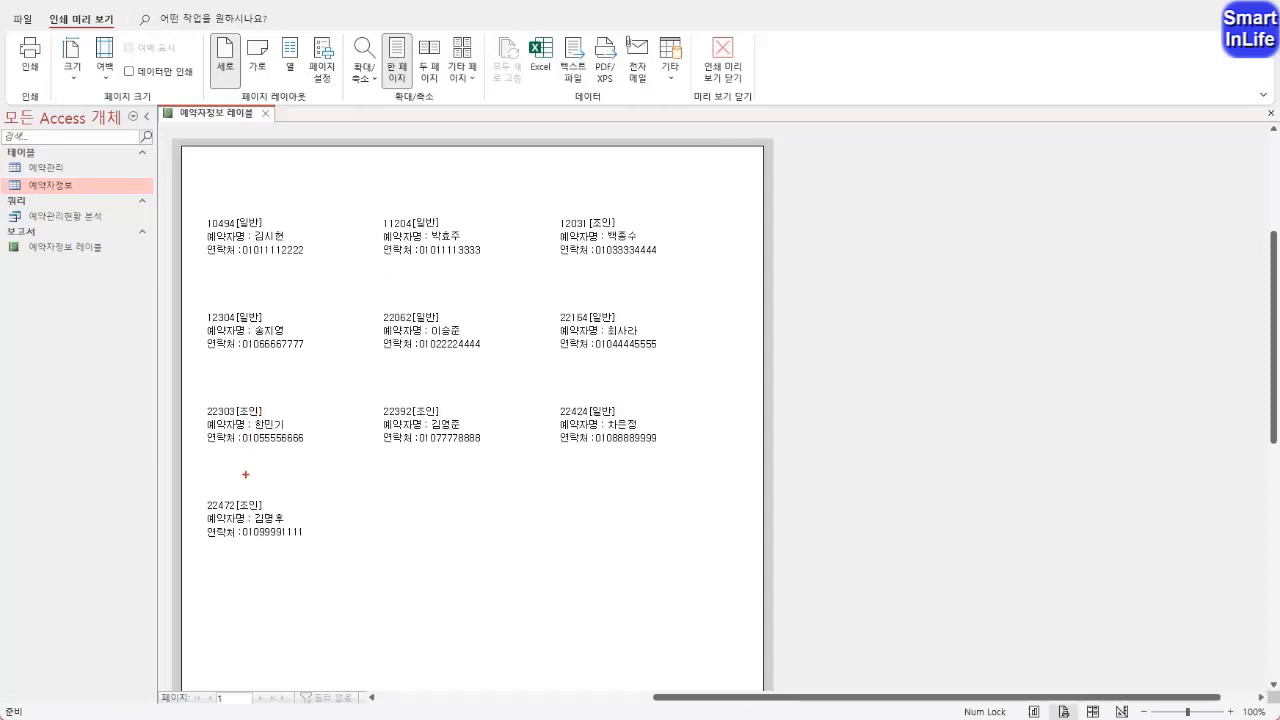
mouse_move(184, 361)
mouse_down()
mouse_move(391, 346)
mouse_move(625, 359)
mouse_up()
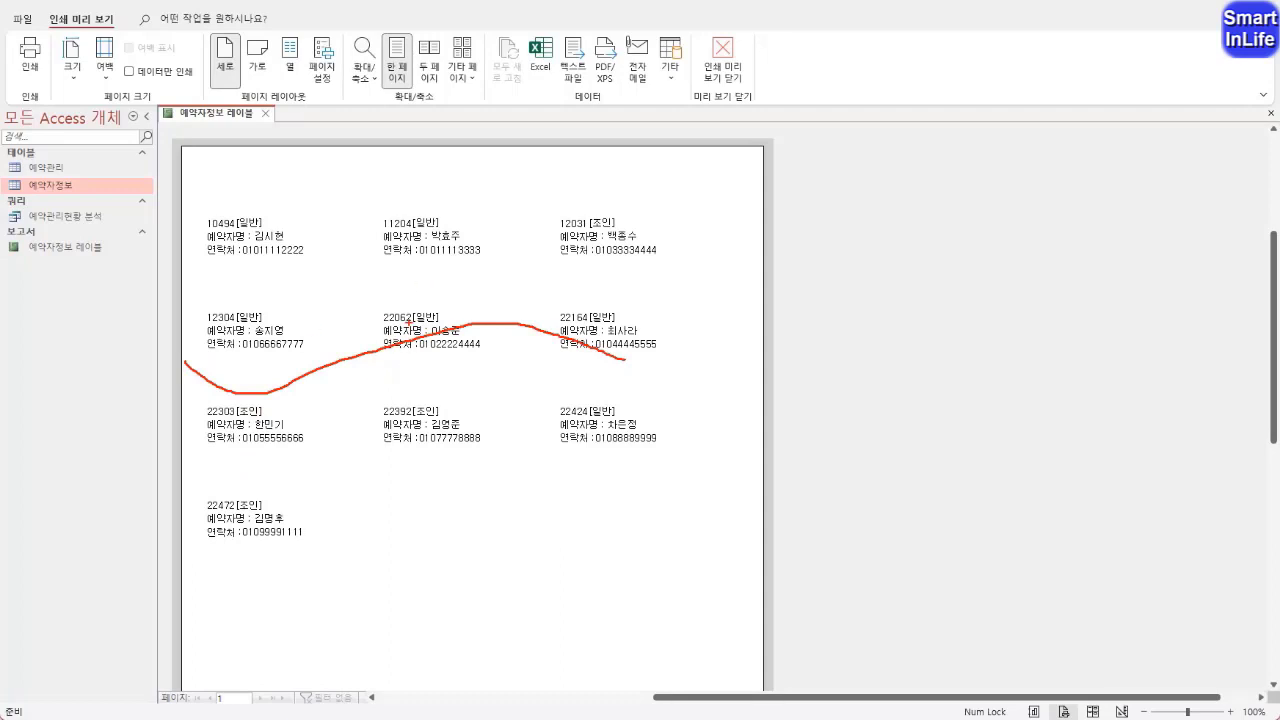
key(Escape)
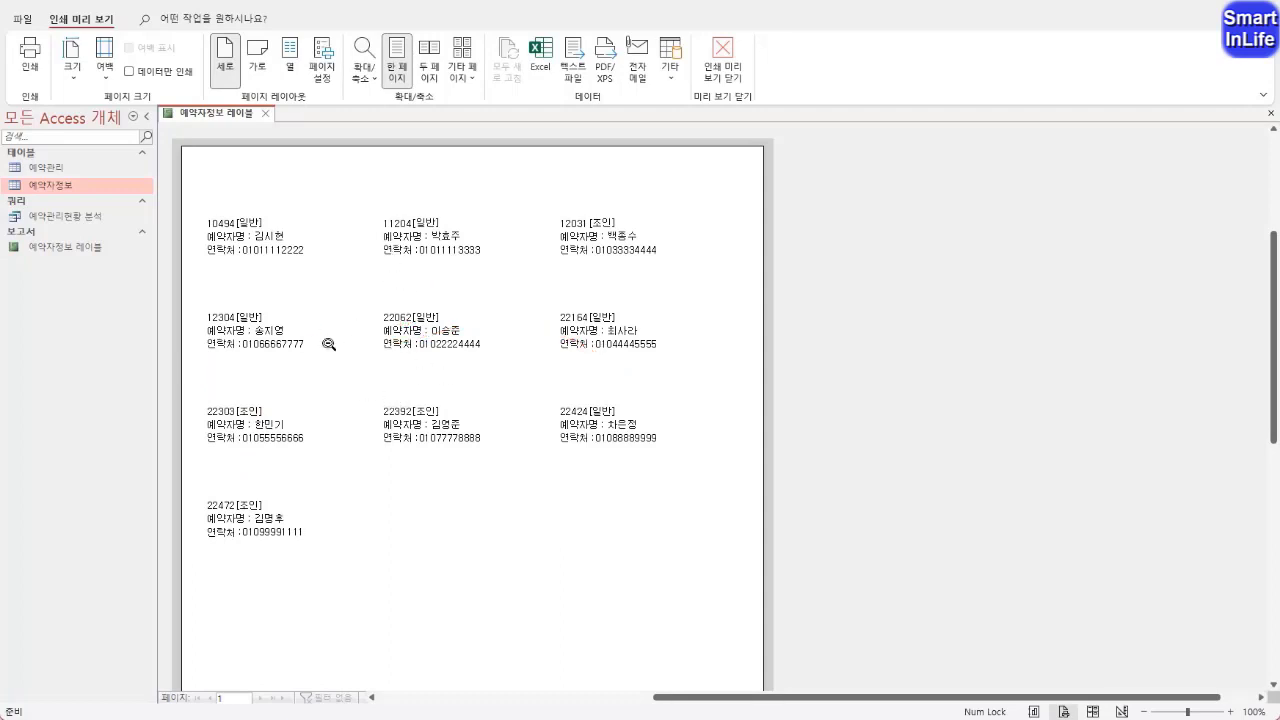
Switch the 예약자정보 레이블 report to design view and make the first-line text box with 예약번호 and 예약방식 bold
right_click(200, 121)
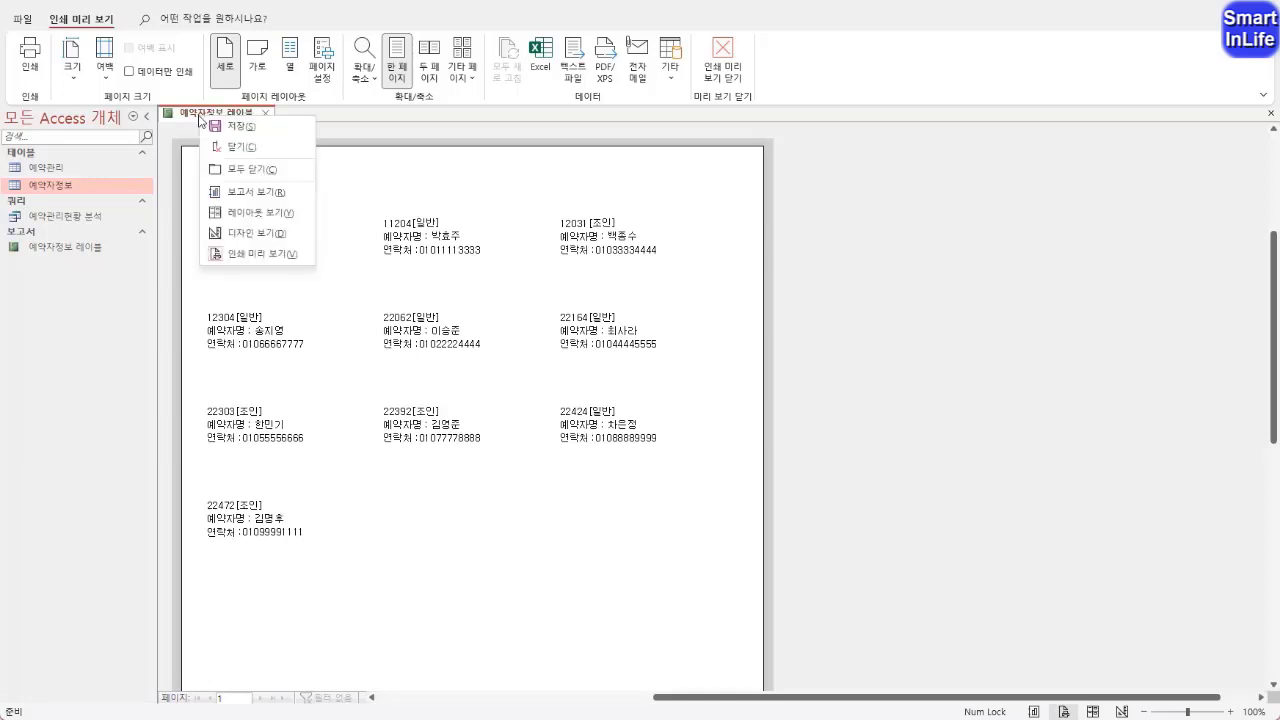
click(244, 233)
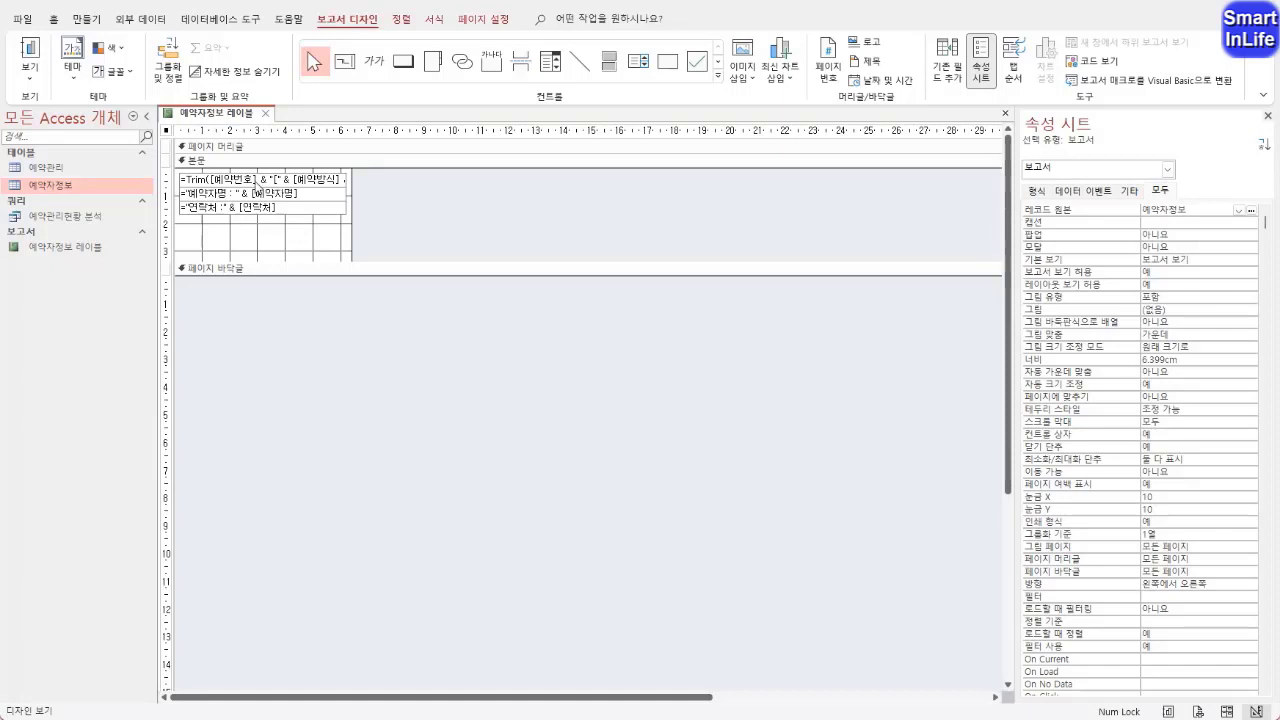
click(257, 181)
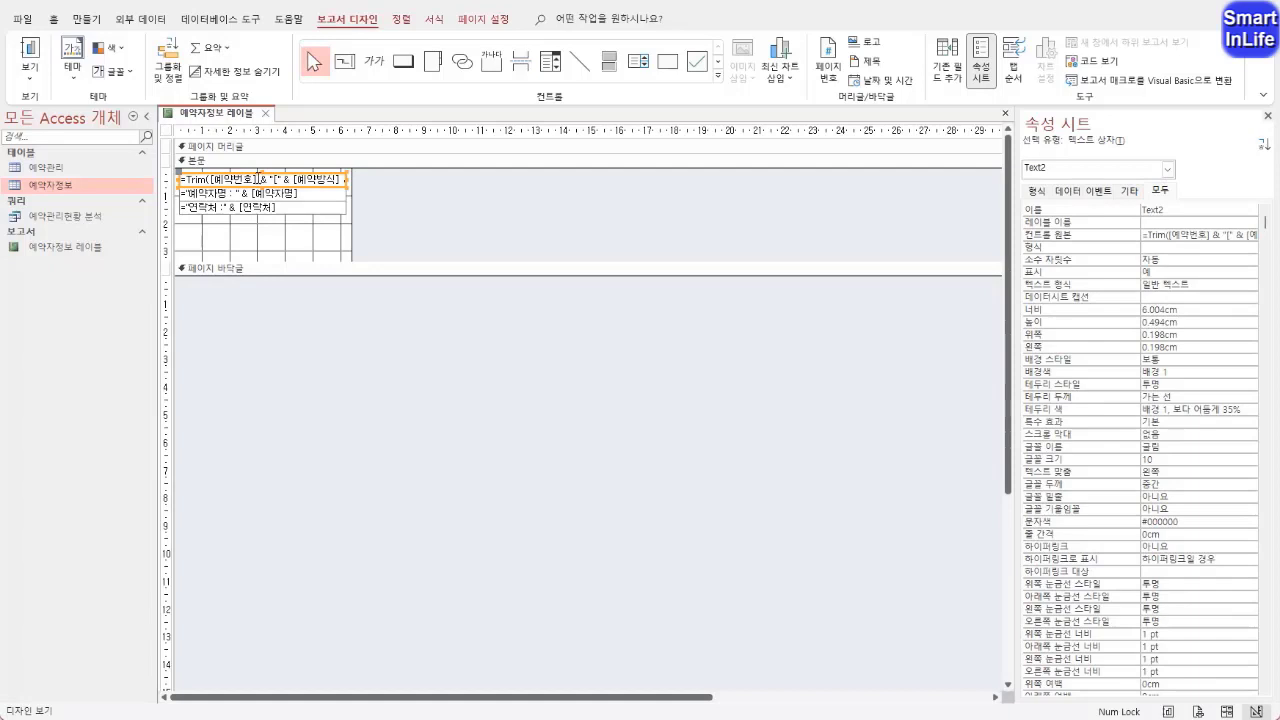
click(55, 20)
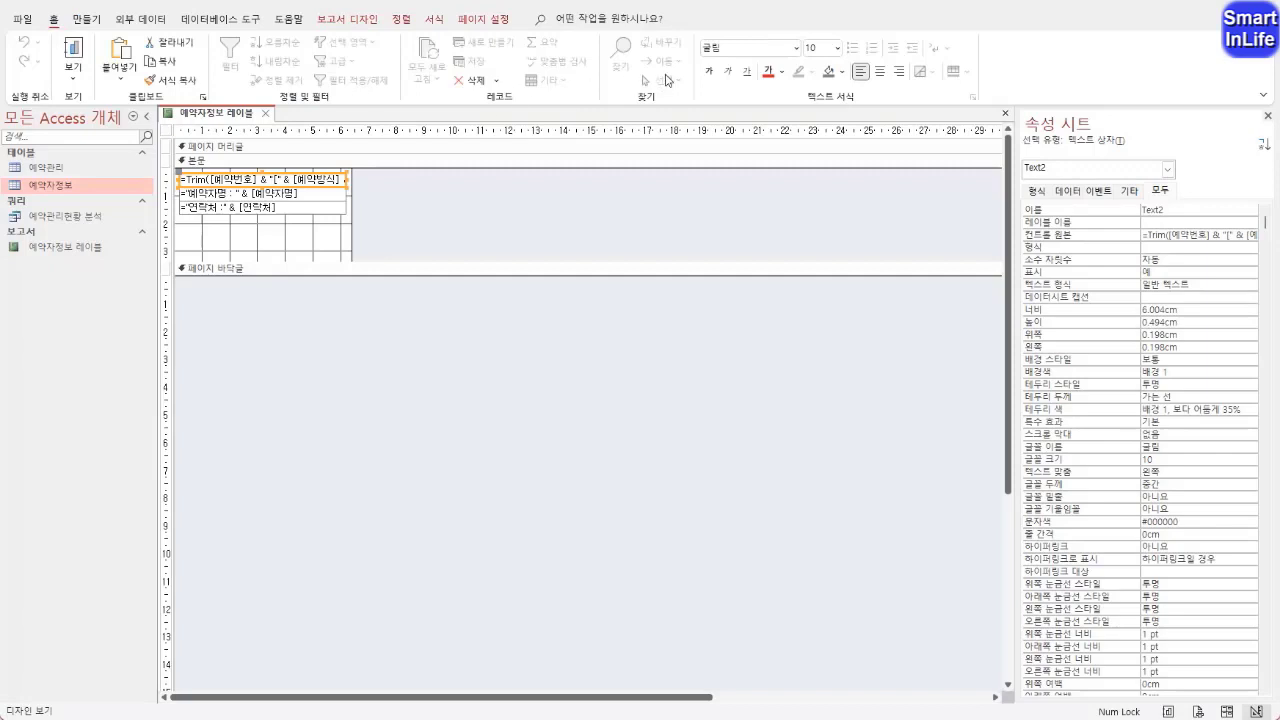
click(710, 71)
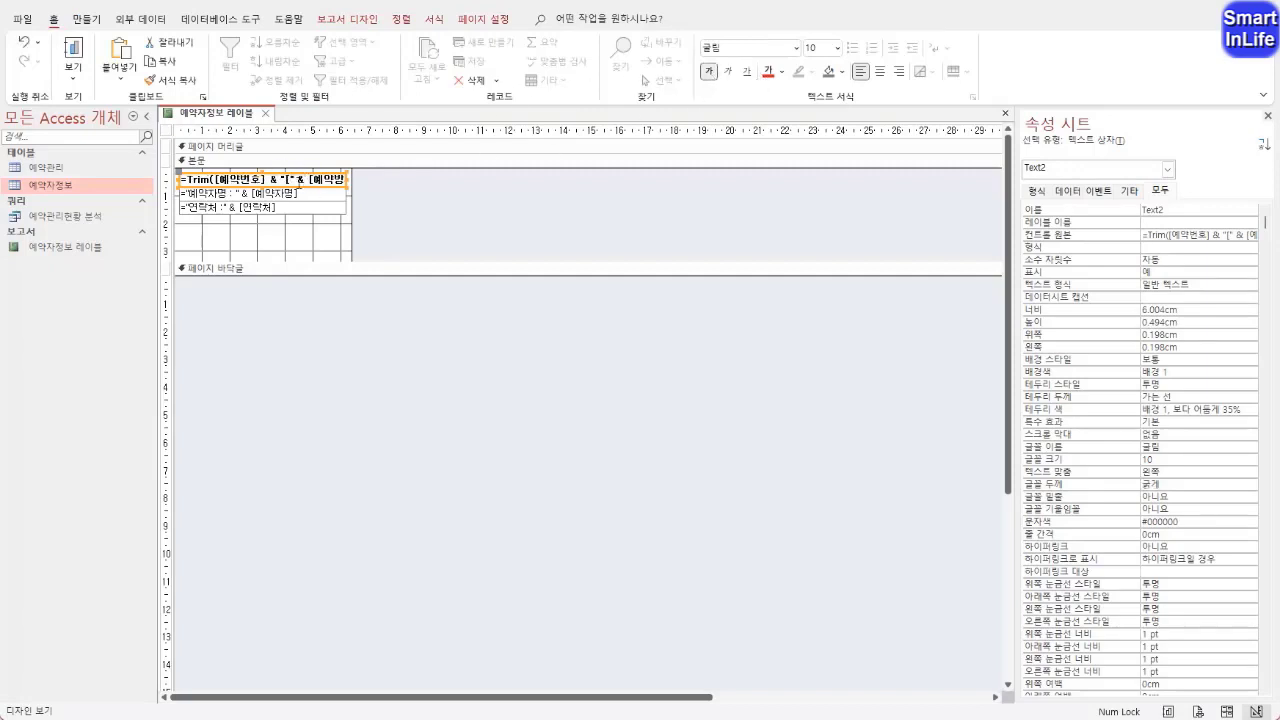
Reselect the bold first-line text box and examine its properties in the property sheet
double_click(274, 179)
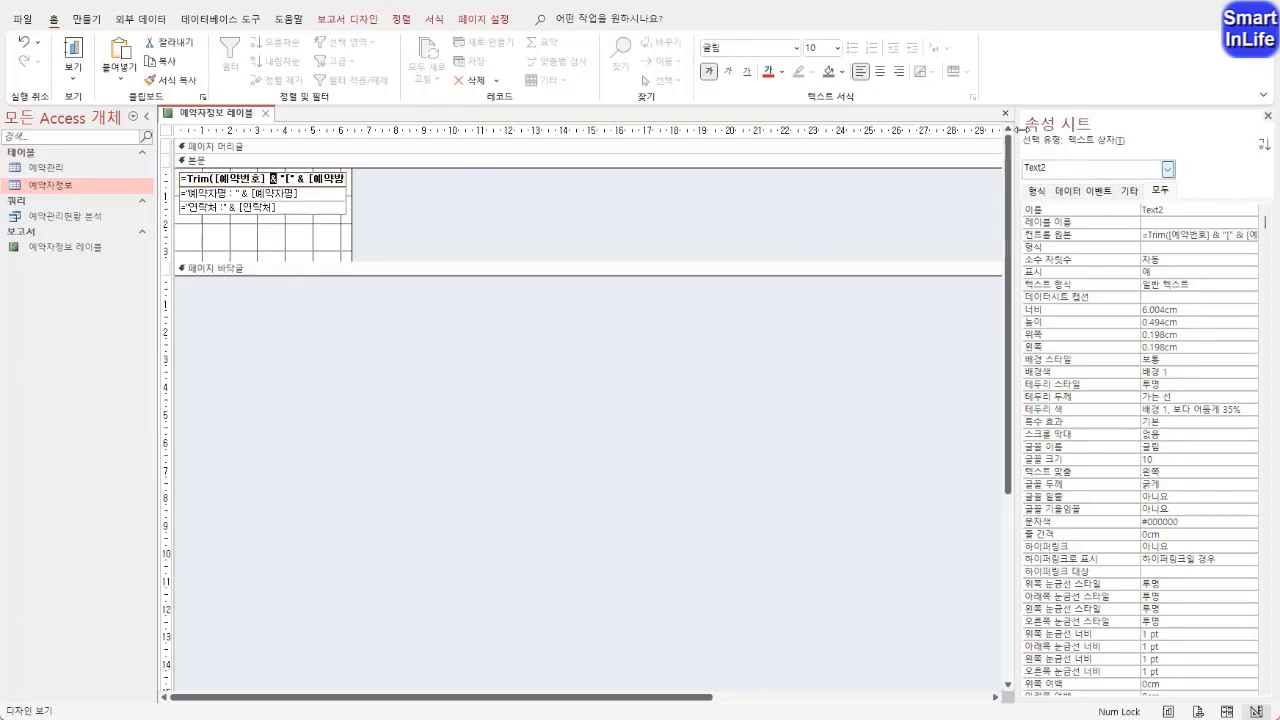
click(400, 212)
click(312, 184)
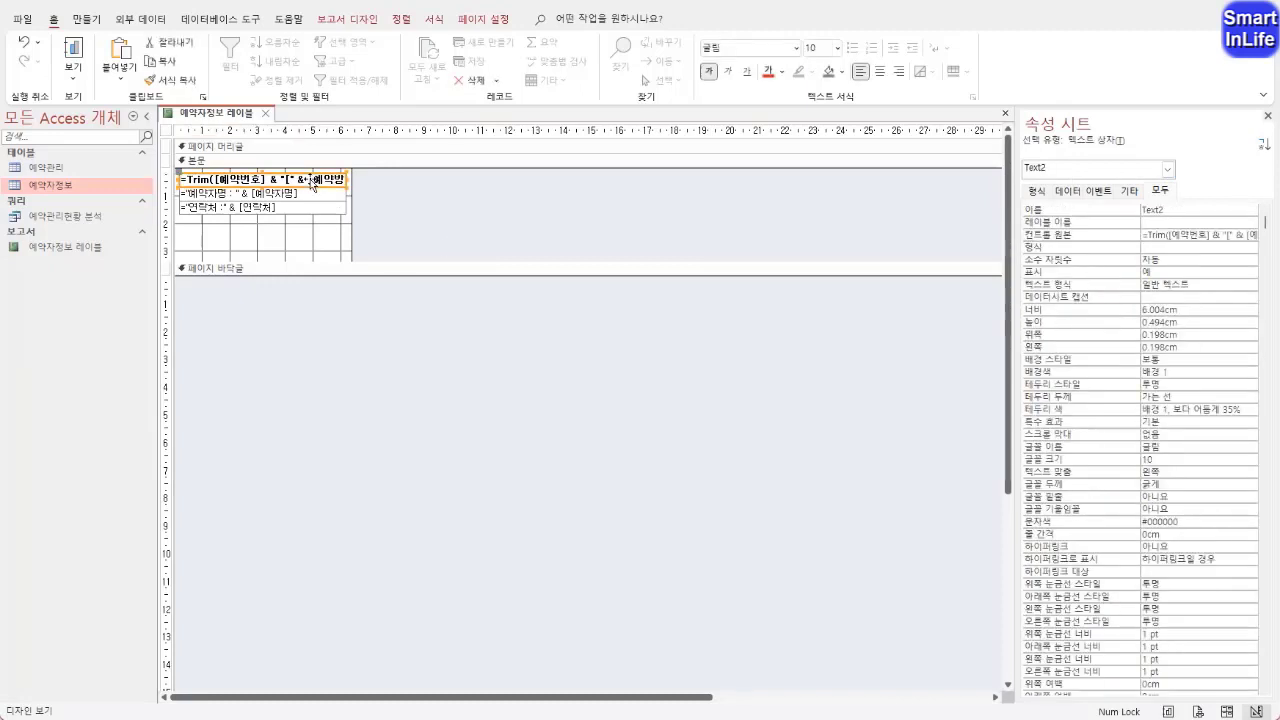
right_click(312, 184)
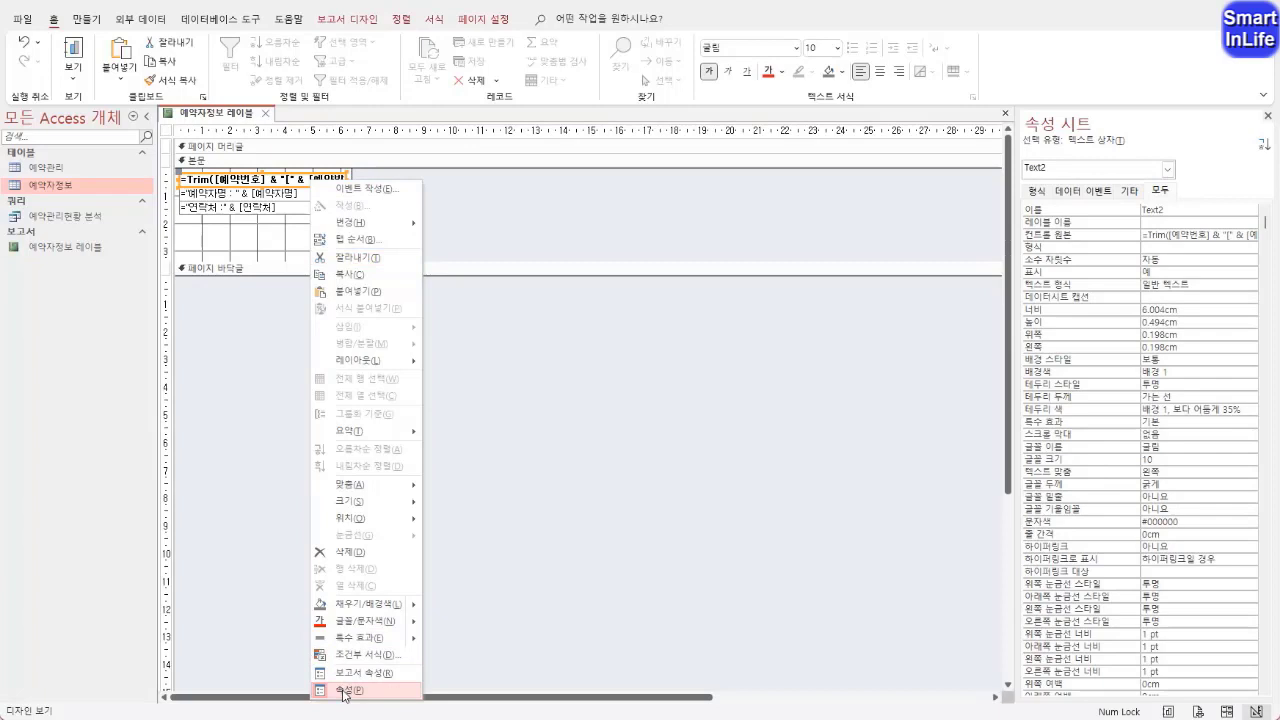
click(1145, 128)
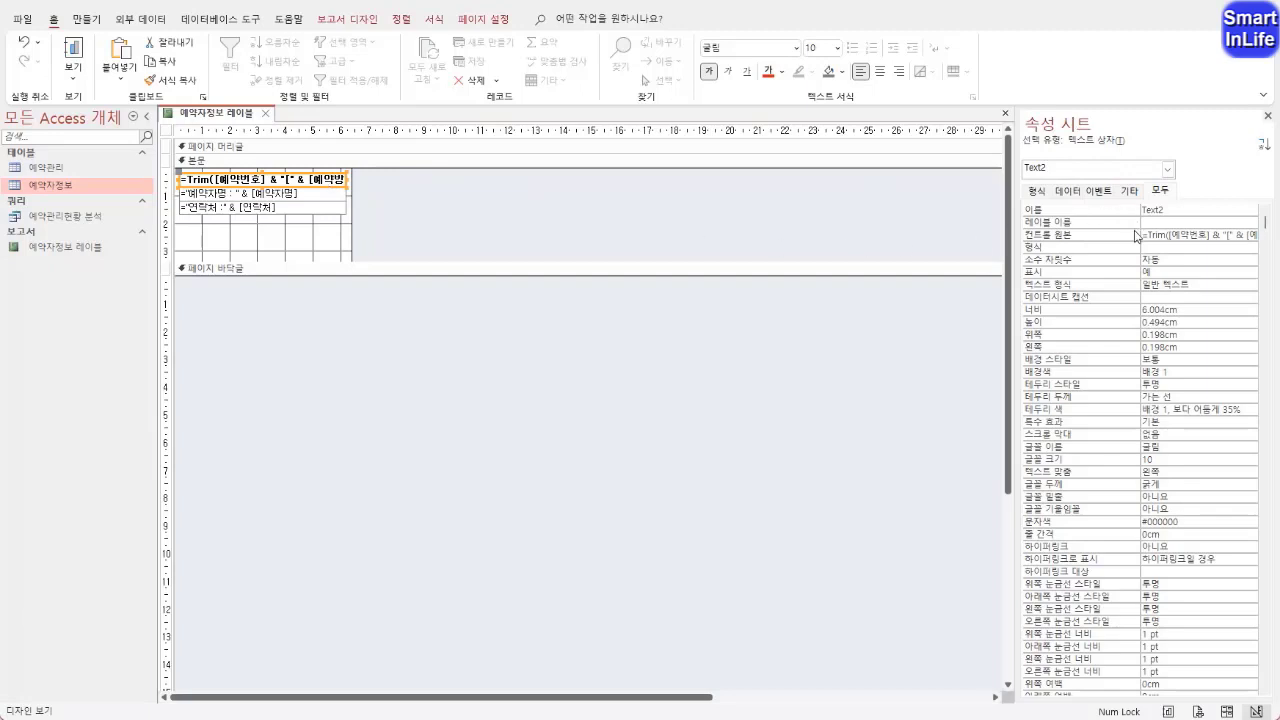
Open the control source of the bold first-line text box in the Expression Builder
click(1055, 237)
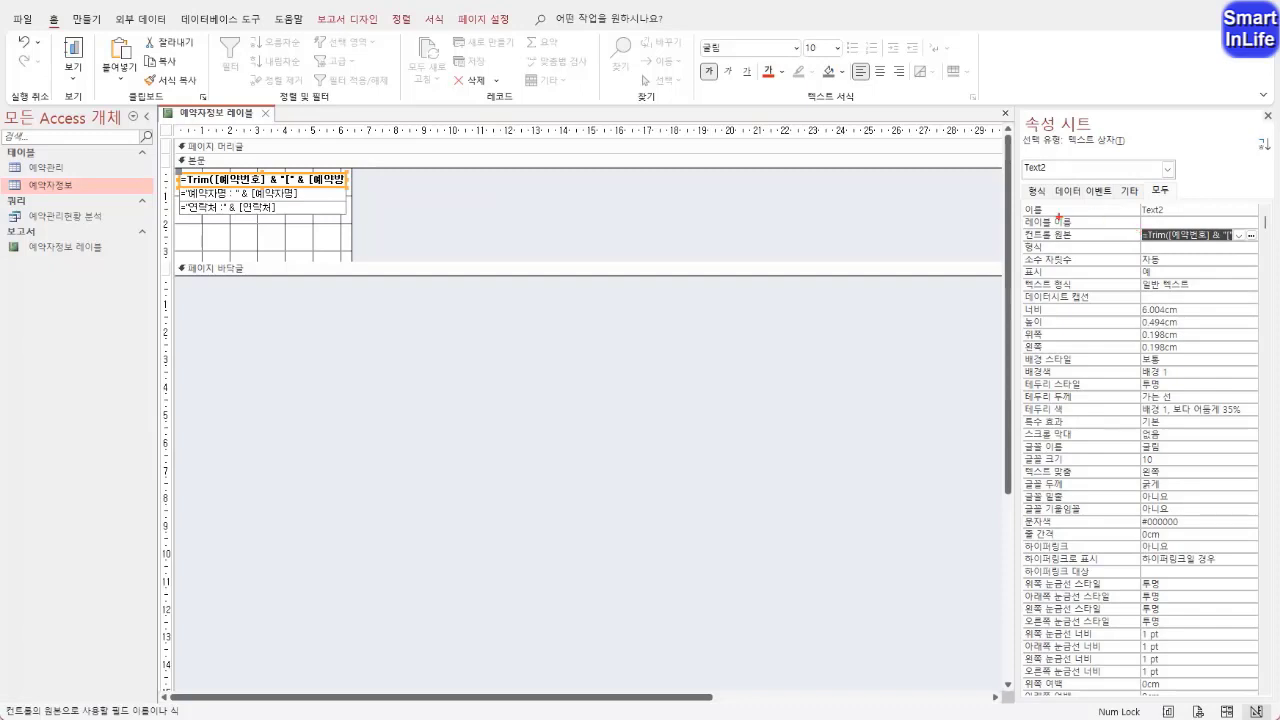
mouse_move(1024, 200)
mouse_down()
mouse_move(1176, 200)
mouse_move(1138, 178)
mouse_move(1030, 184)
mouse_up()
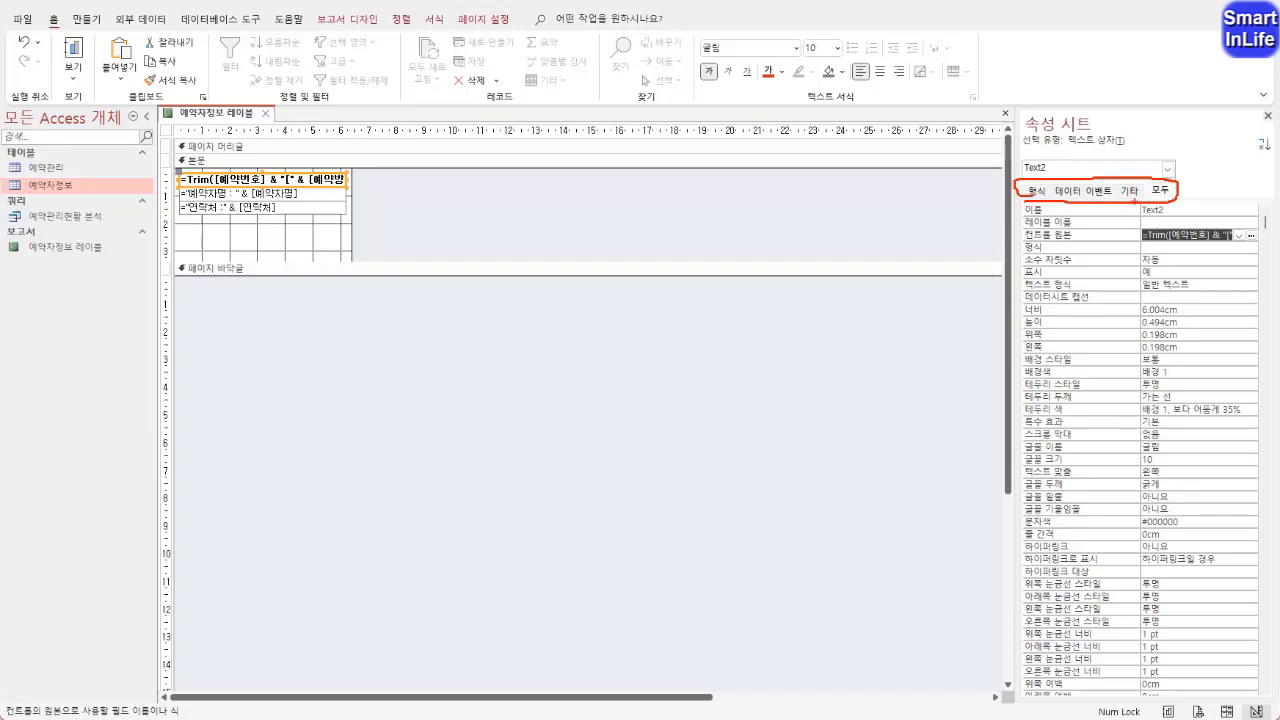
drag(1161, 204, 1128, 182)
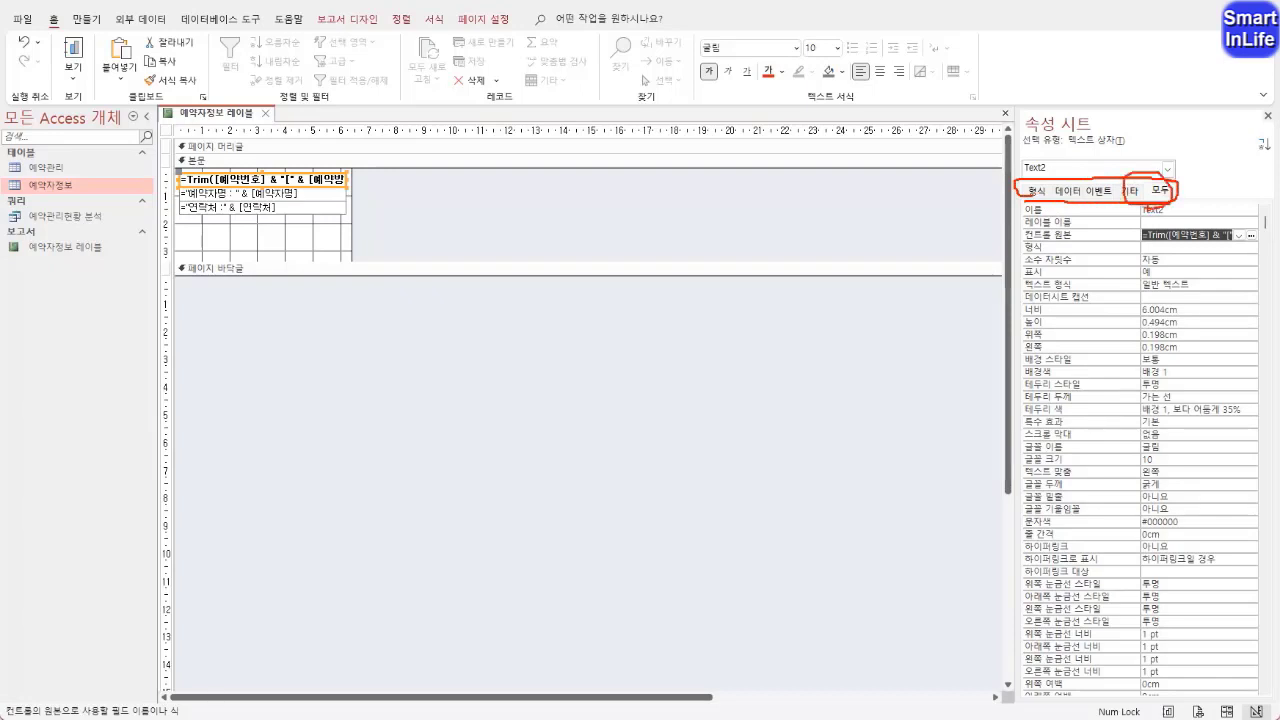
key(Escape)
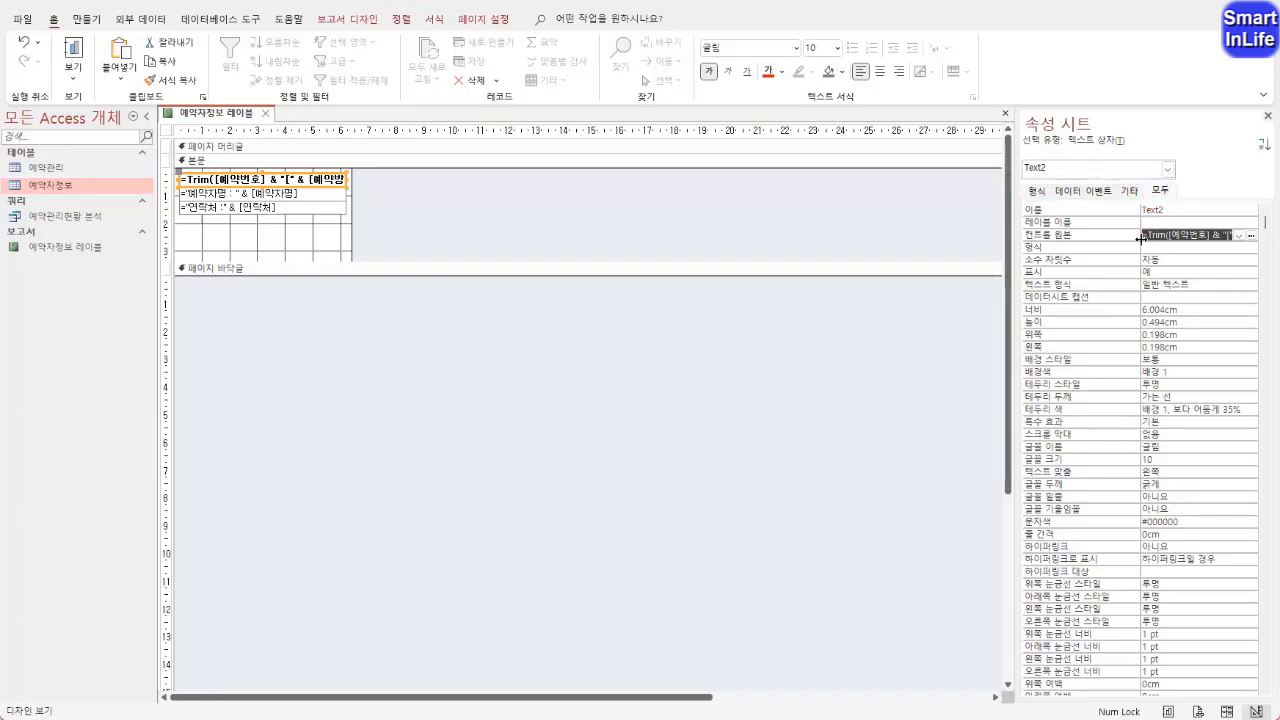
right_click(1082, 240)
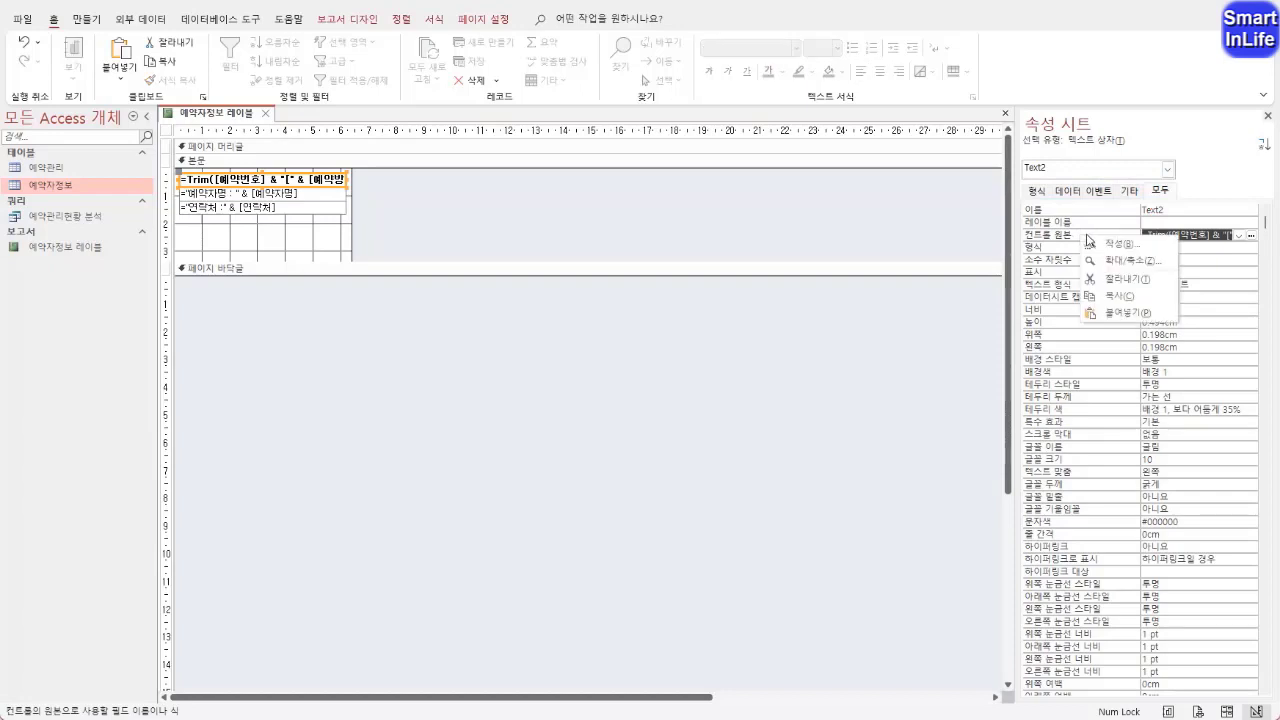
click(1090, 246)
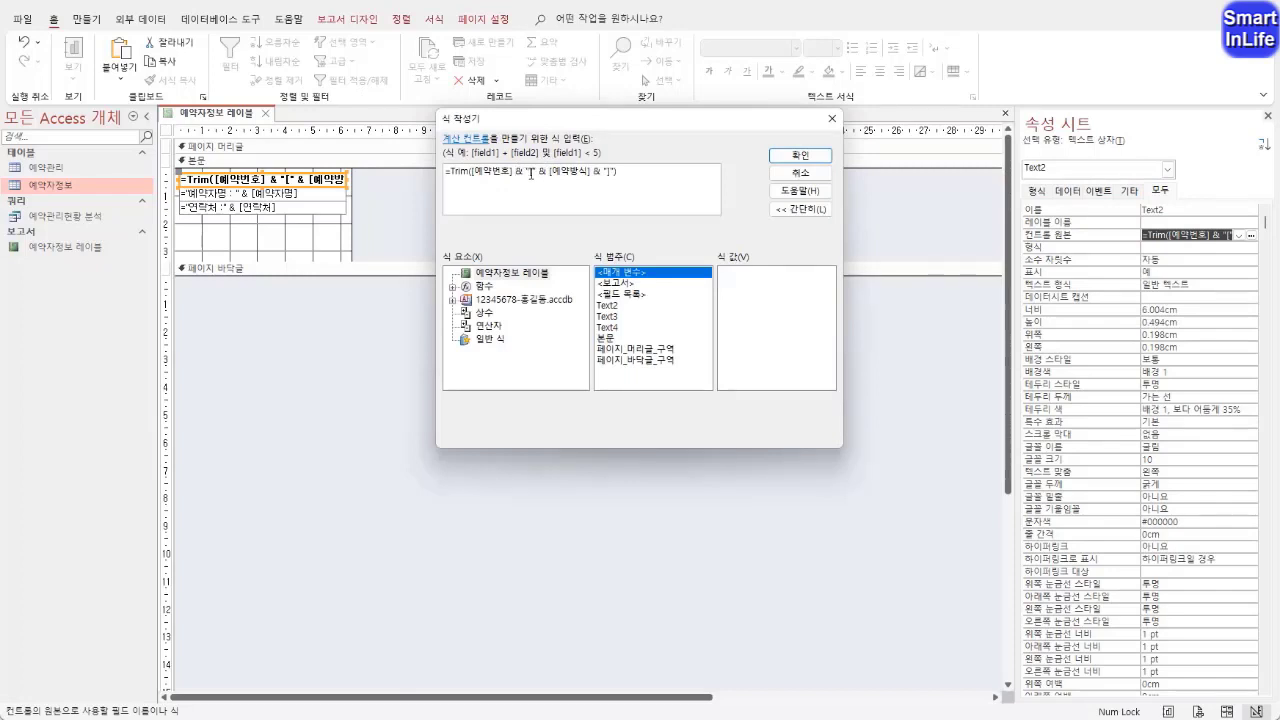
Examine the parts of the expression that joins 예약번호 with the bracketed 예약방식
drag(526, 173, 522, 173)
click(545, 174)
drag(553, 174, 586, 173)
click(591, 172)
click(605, 173)
double_click(540, 172)
drag(532, 172, 553, 174)
Remove the Trim function and its parentheses so the control source reads =[예약번호] & "[" & [예약방식] & "]", and accept the expression
click(540, 172)
key(Delete)
key(Delete)
key(Delete)
key(Delete)
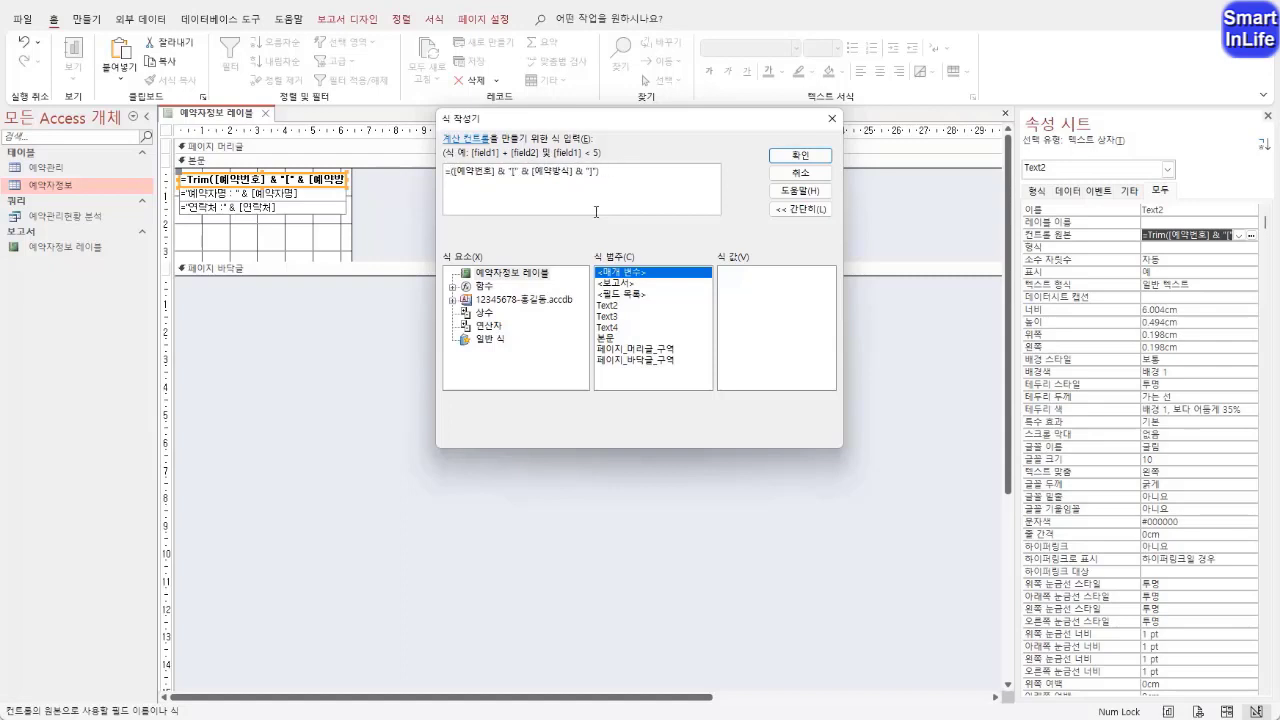
key(Delete)
key(End)
key(BackSpace)
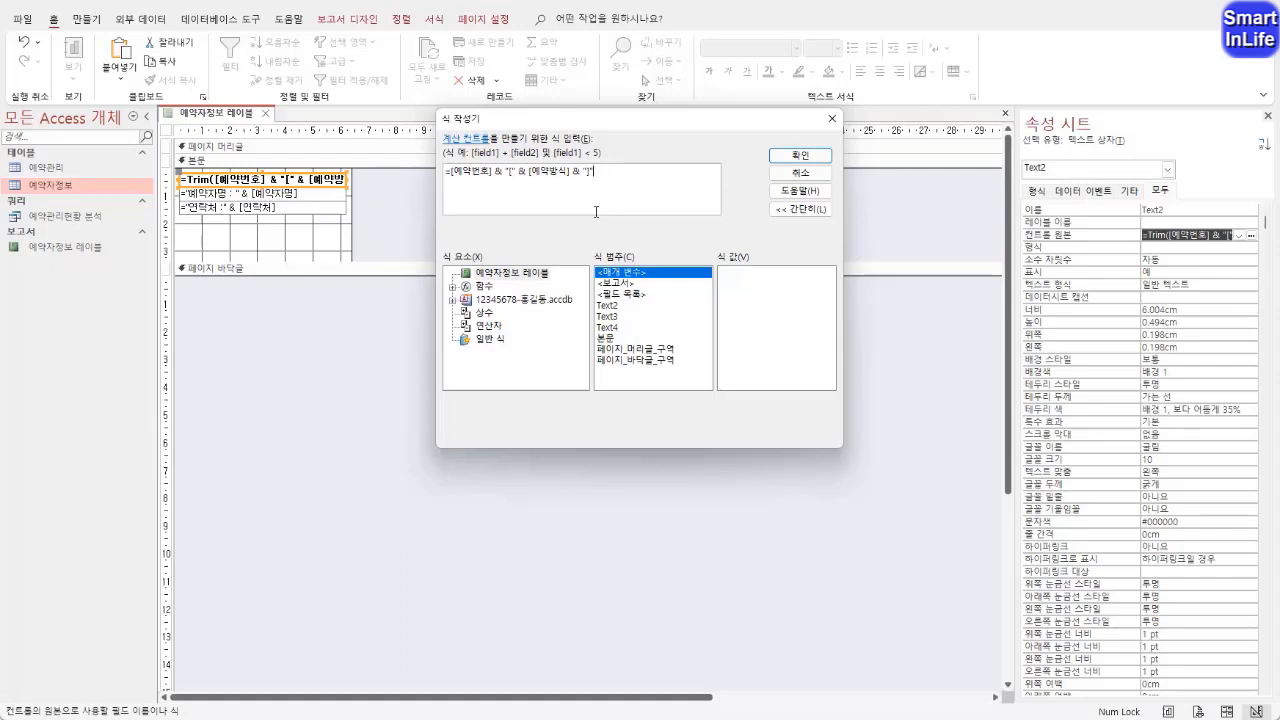
click(800, 156)
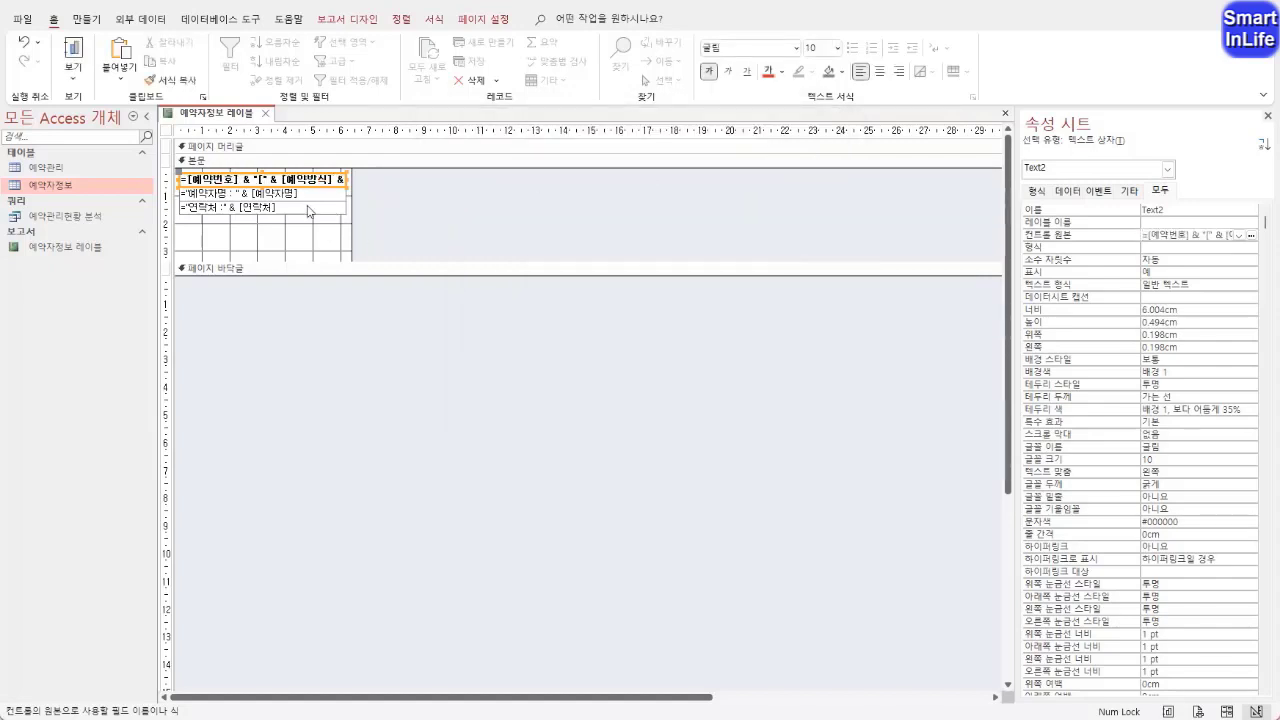
Check the first-line text of the 예약자정보 레이블 report in print preview and return to design view
right_click(230, 122)
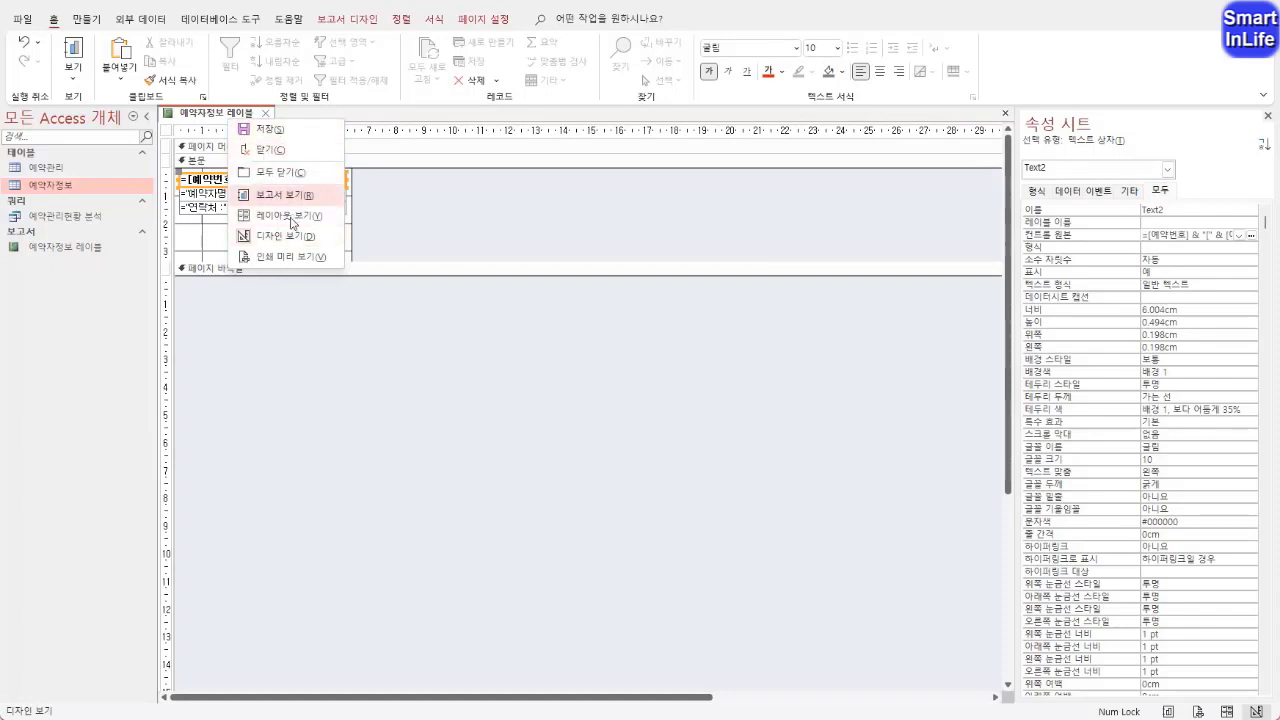
click(289, 262)
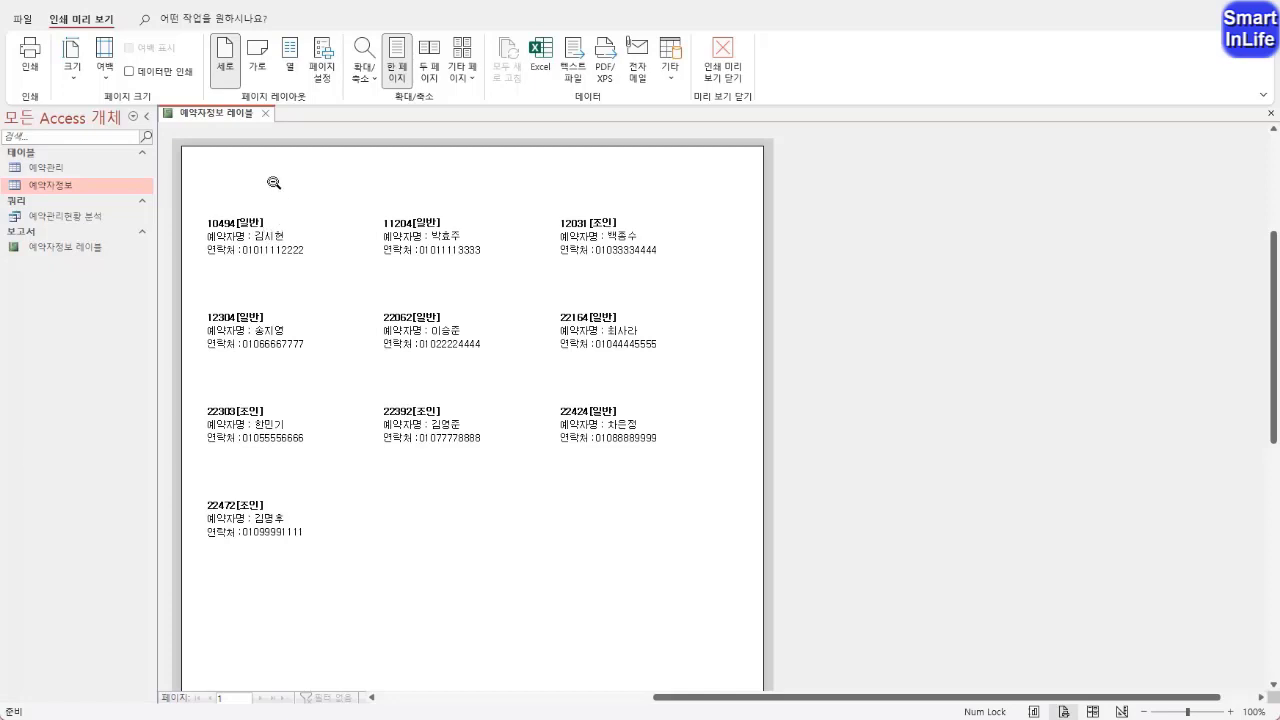
right_click(233, 113)
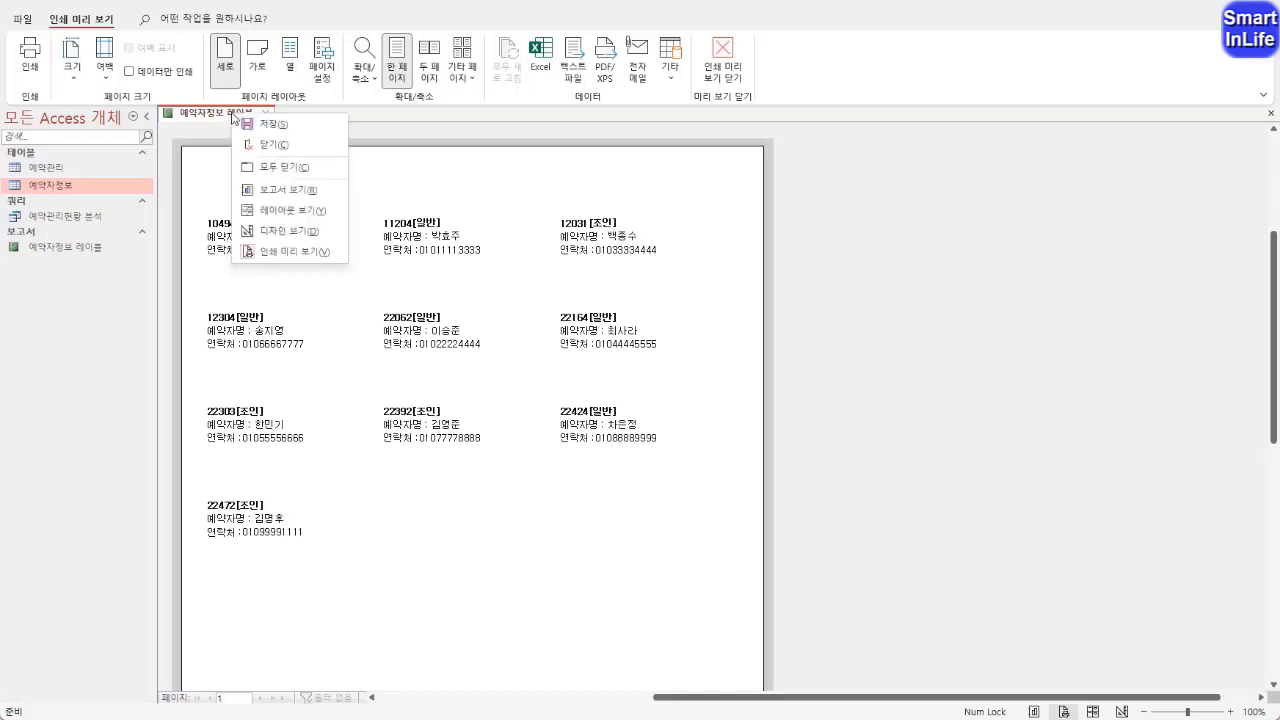
click(268, 231)
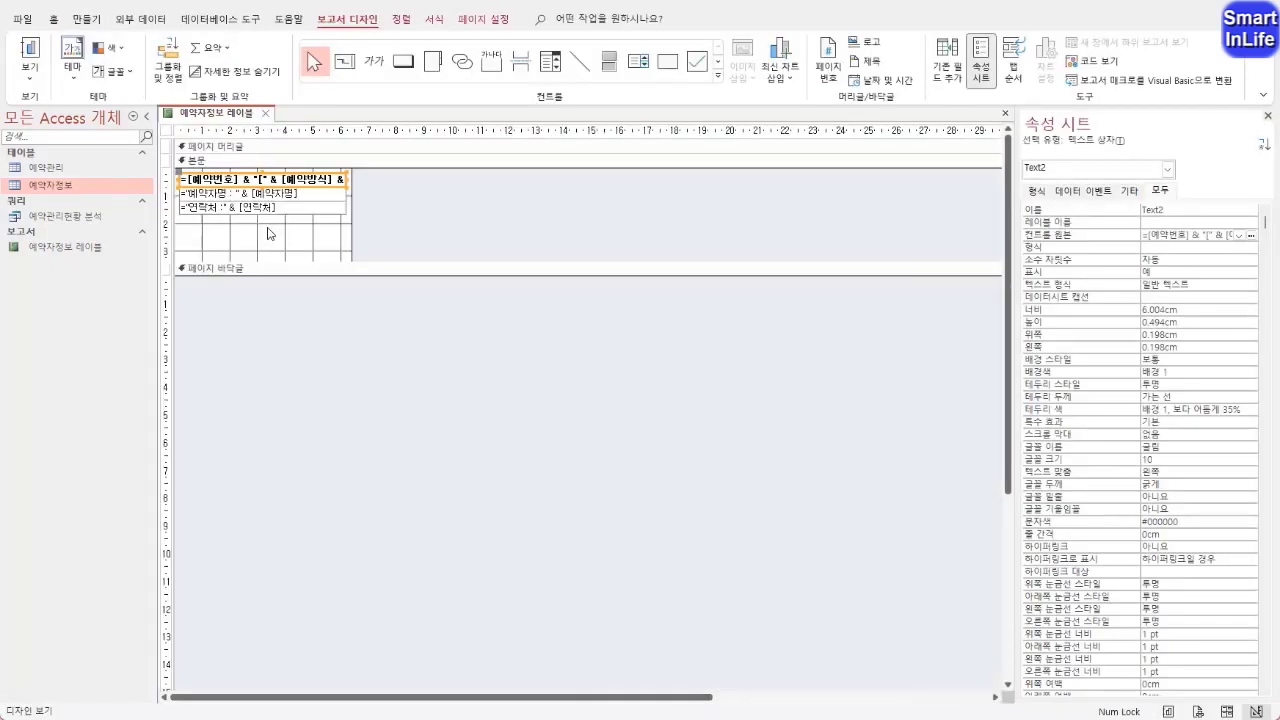
Examine how the second-line text box joins the label text and the [예약자명] field
click(213, 197)
click(213, 197)
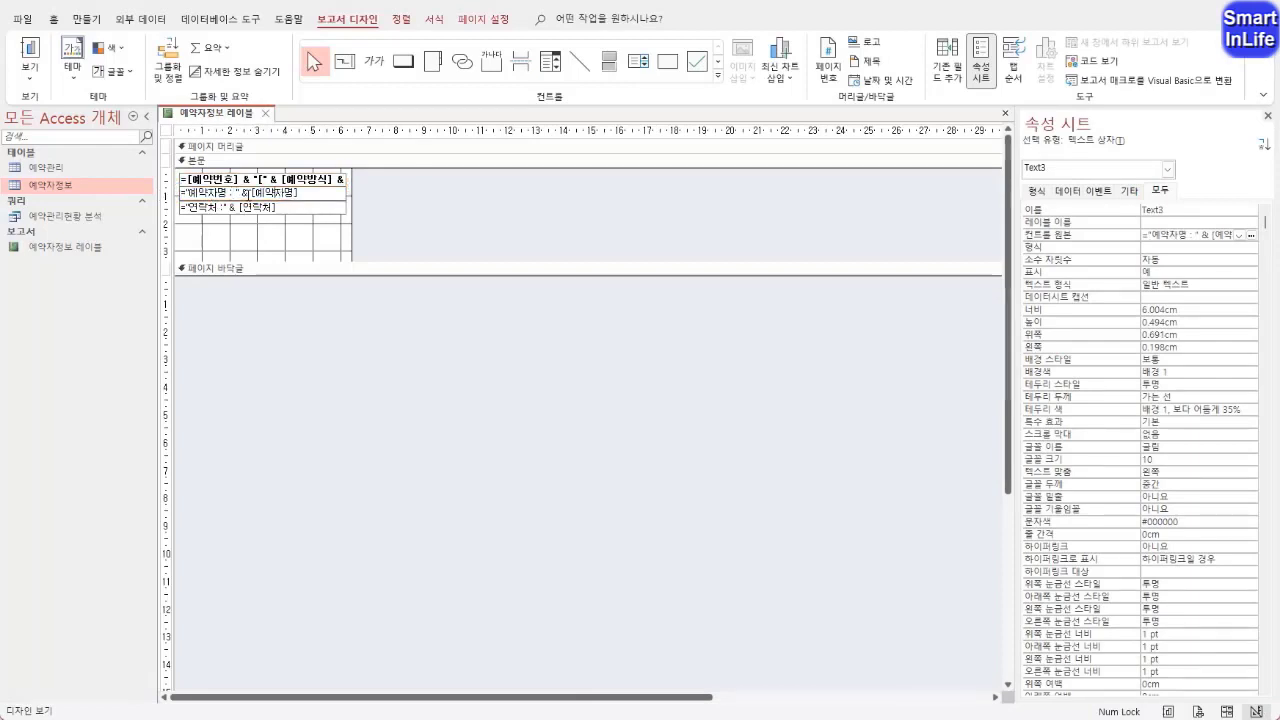
drag(241, 192, 196, 192)
click(268, 194)
double_click(244, 192)
Set the third-line text box's control source to ="연락처 :" & Left([연락처],7) in the Expression Builder
click(222, 208)
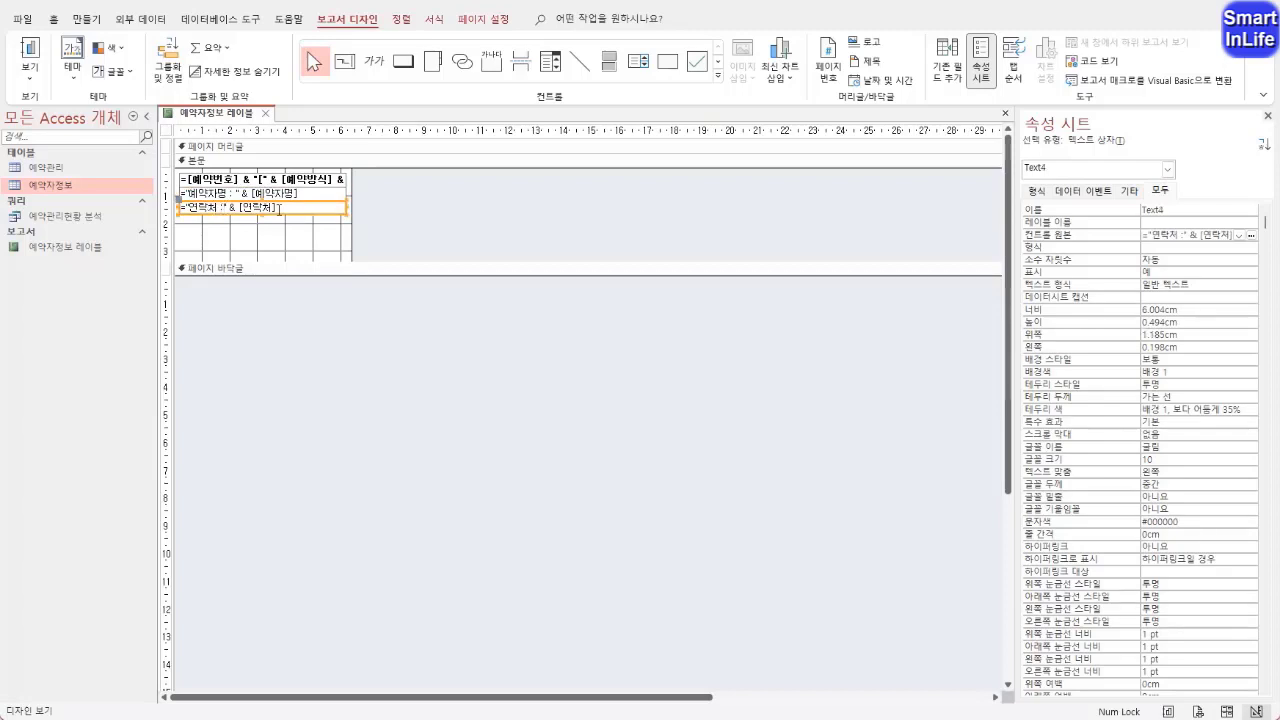
click(276, 207)
click(1078, 240)
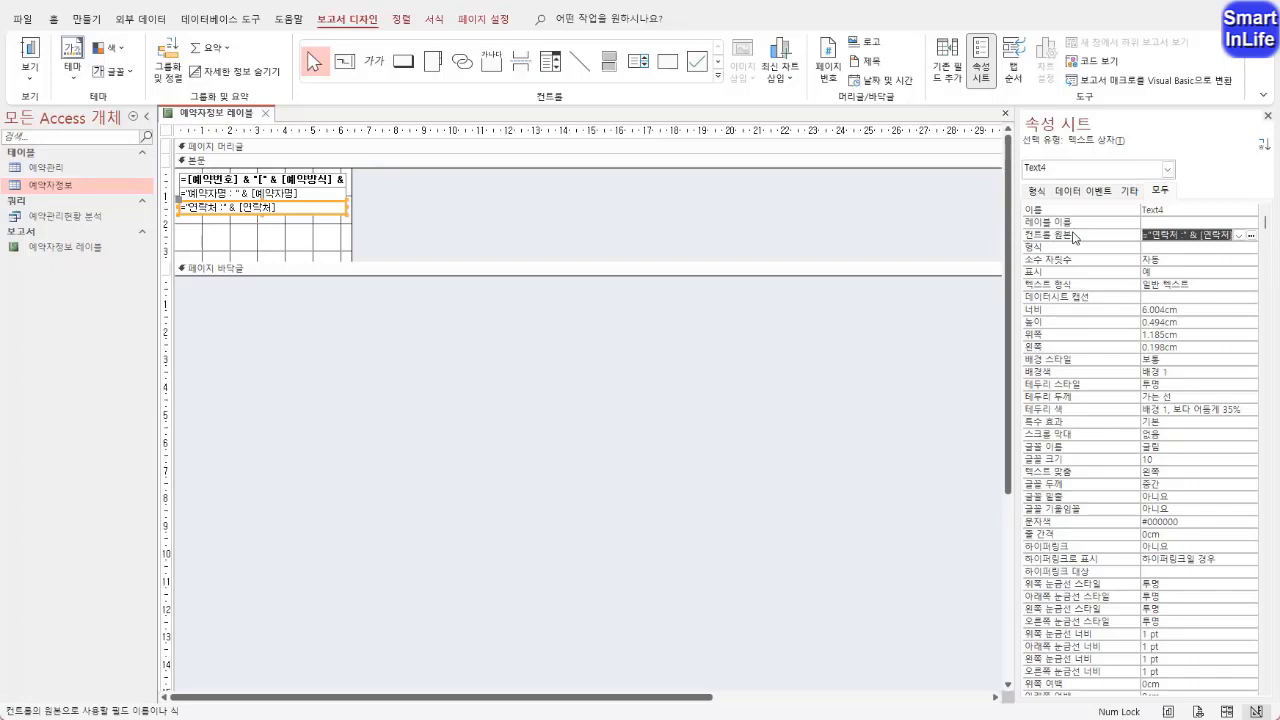
right_click(1077, 238)
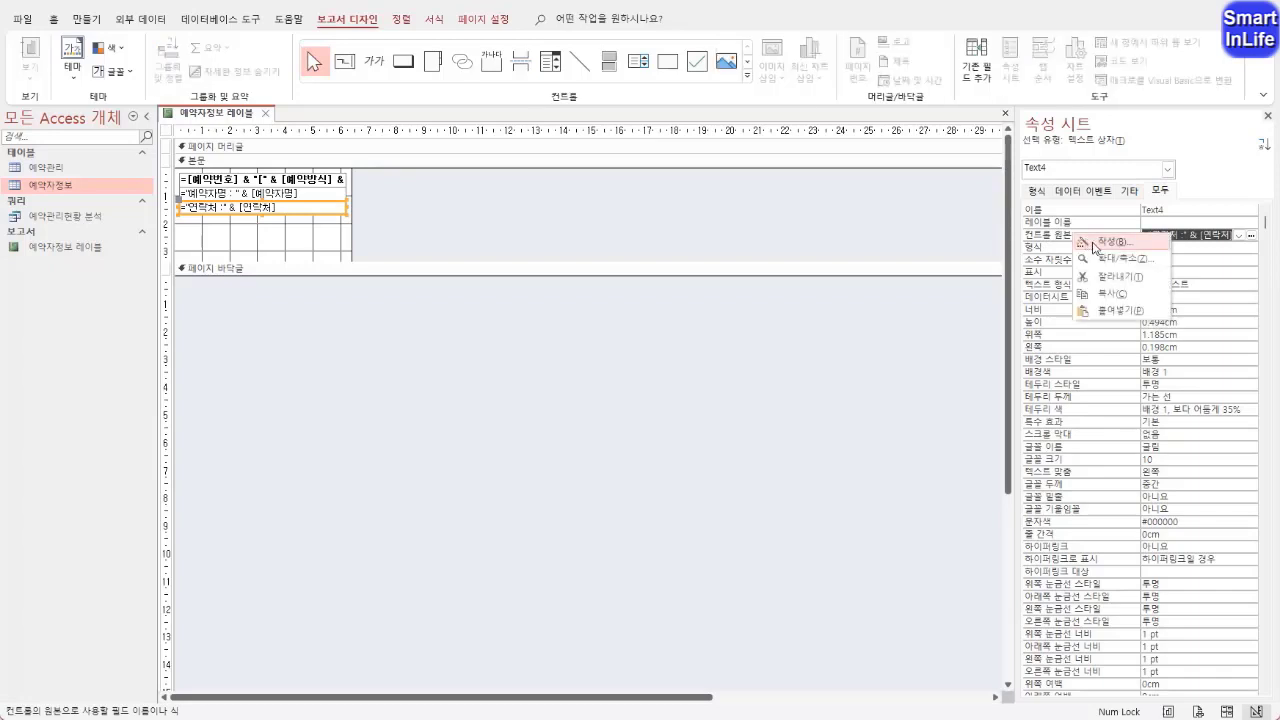
click(1100, 242)
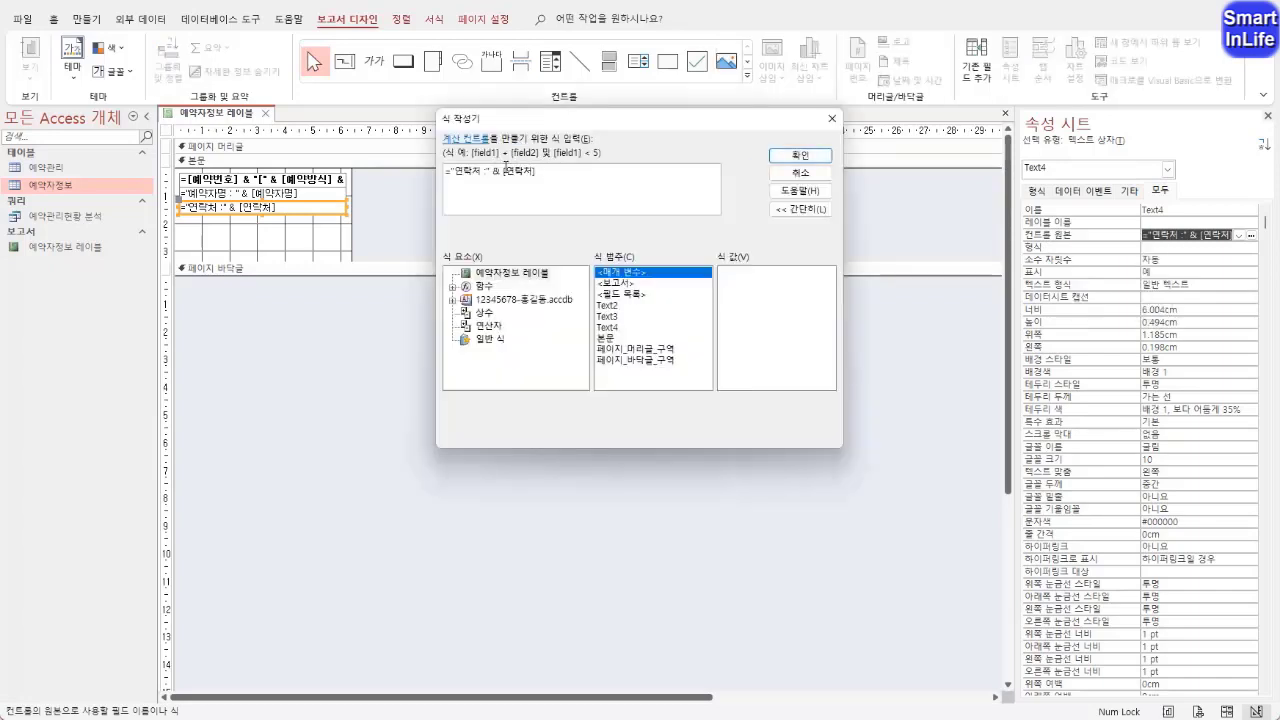
drag(486, 170, 453, 172)
click(503, 174)
click(506, 172)
text(left)
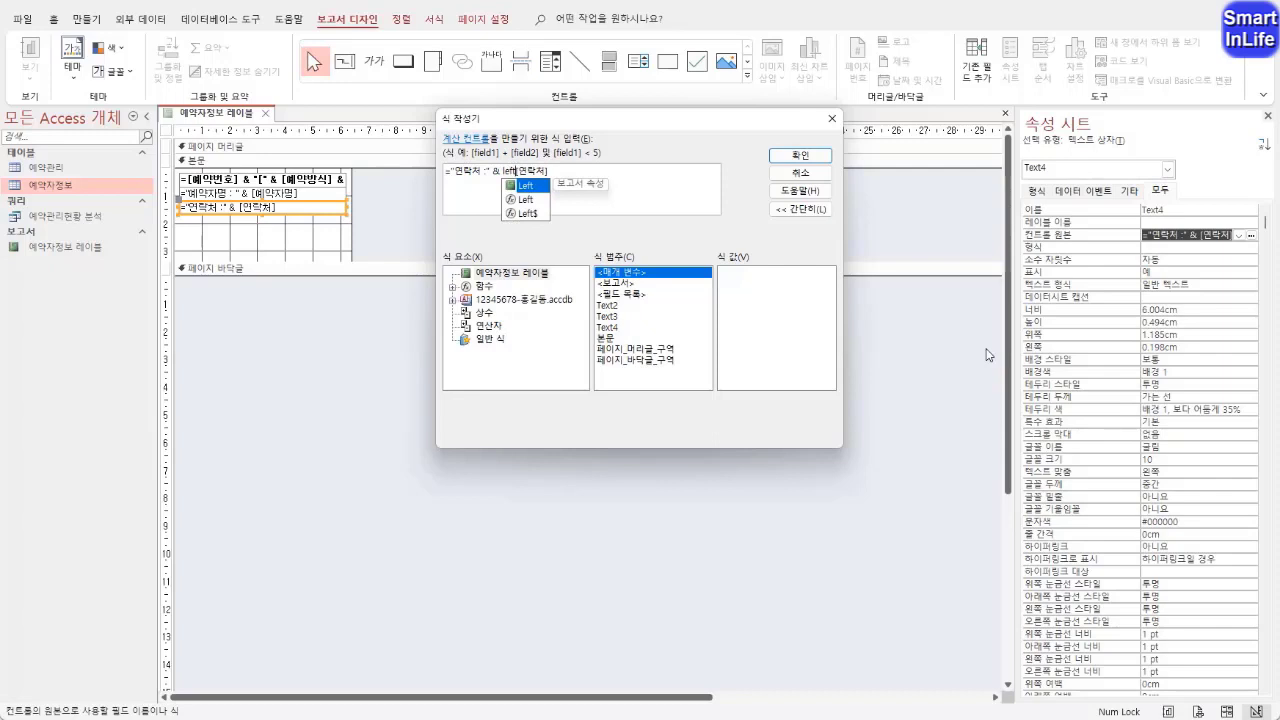
text(()
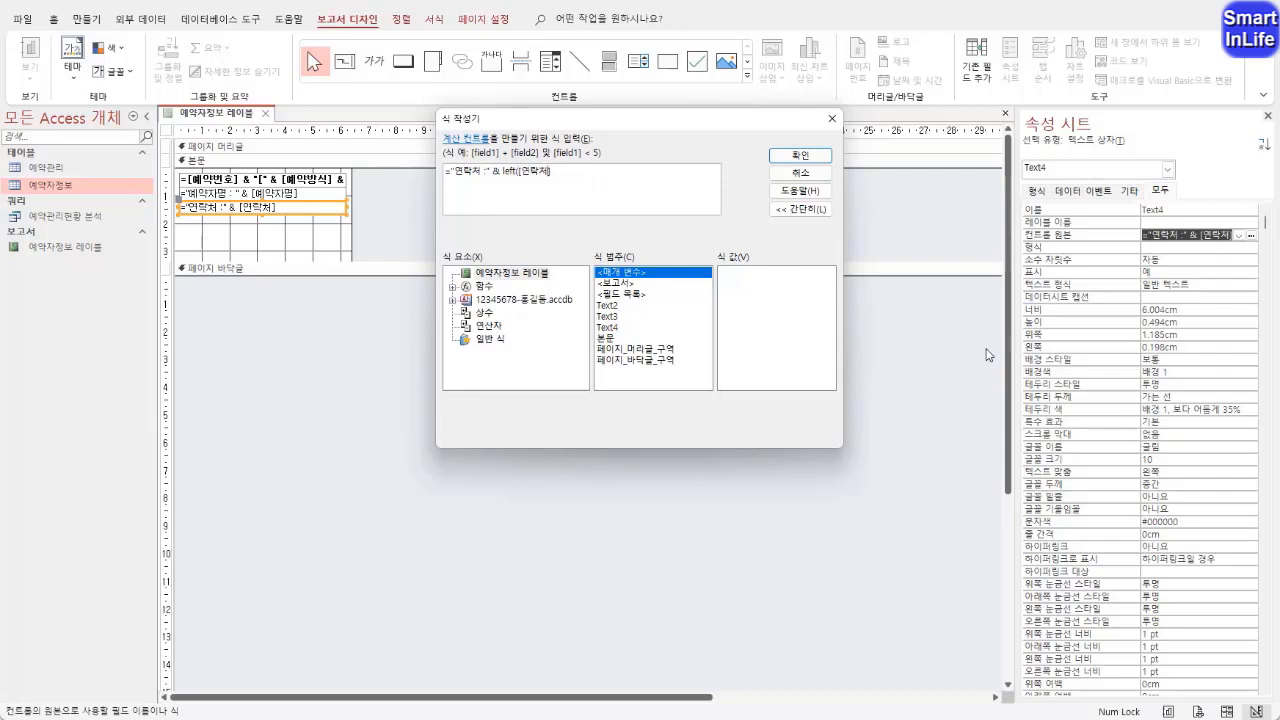
text(,)
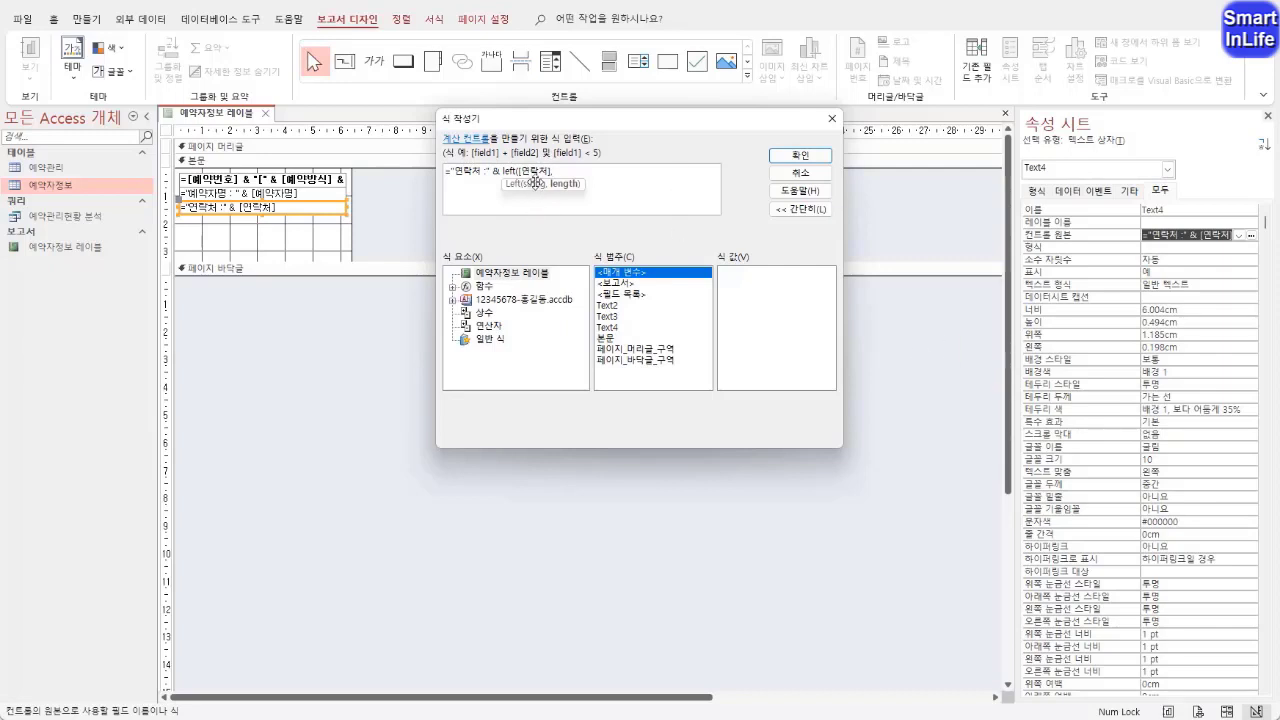
key(BackSpace)
text())
text(7)
text())
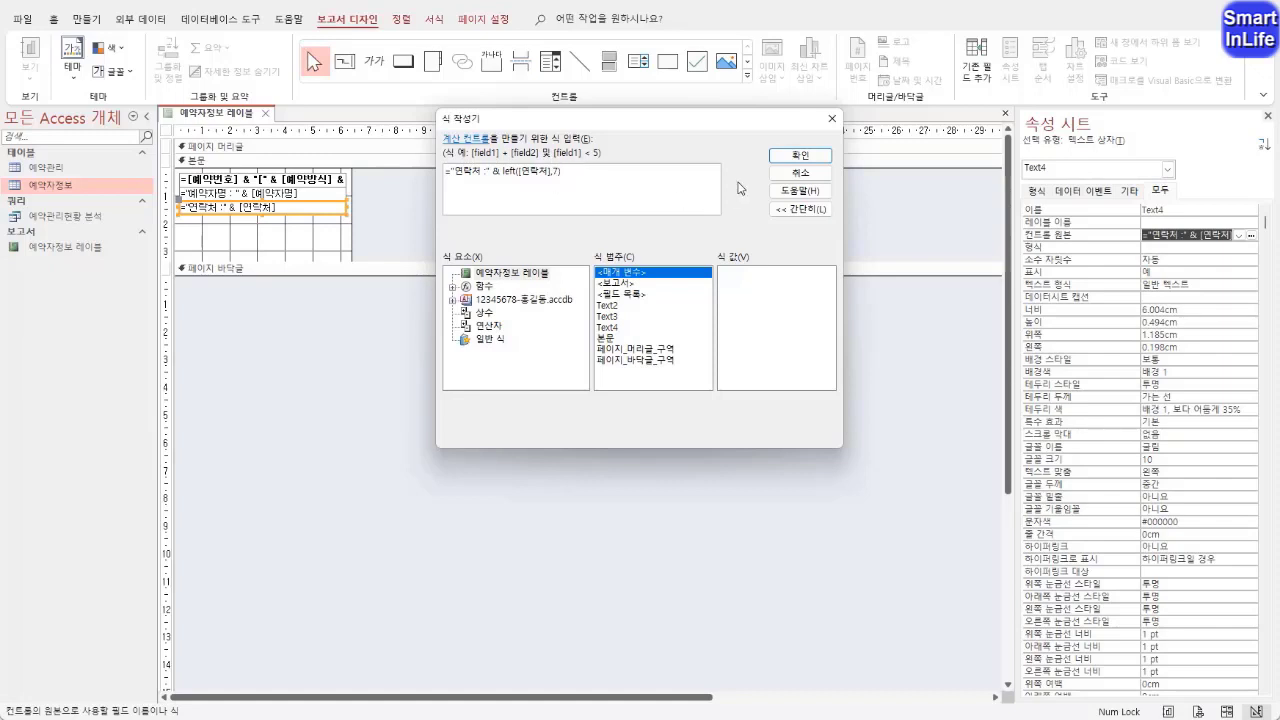
click(806, 157)
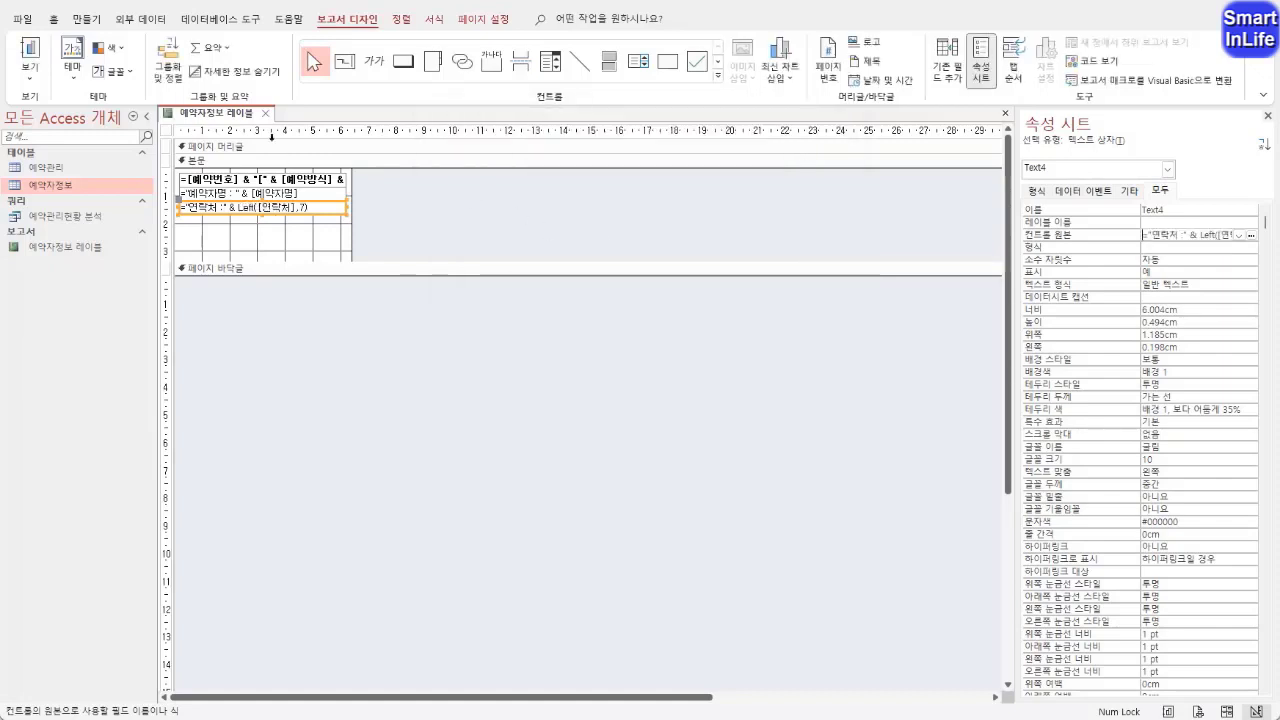
Check the shortened 연락처 values in the report's print preview and return to design view
right_click(242, 120)
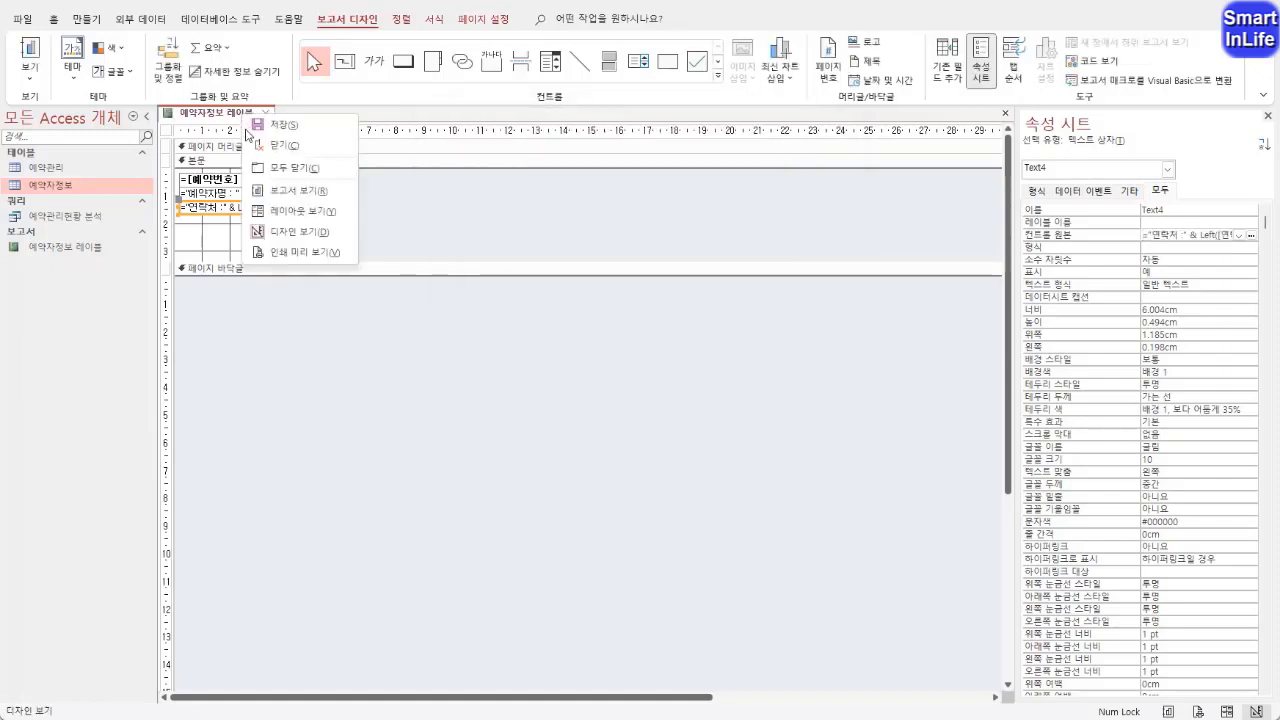
click(300, 253)
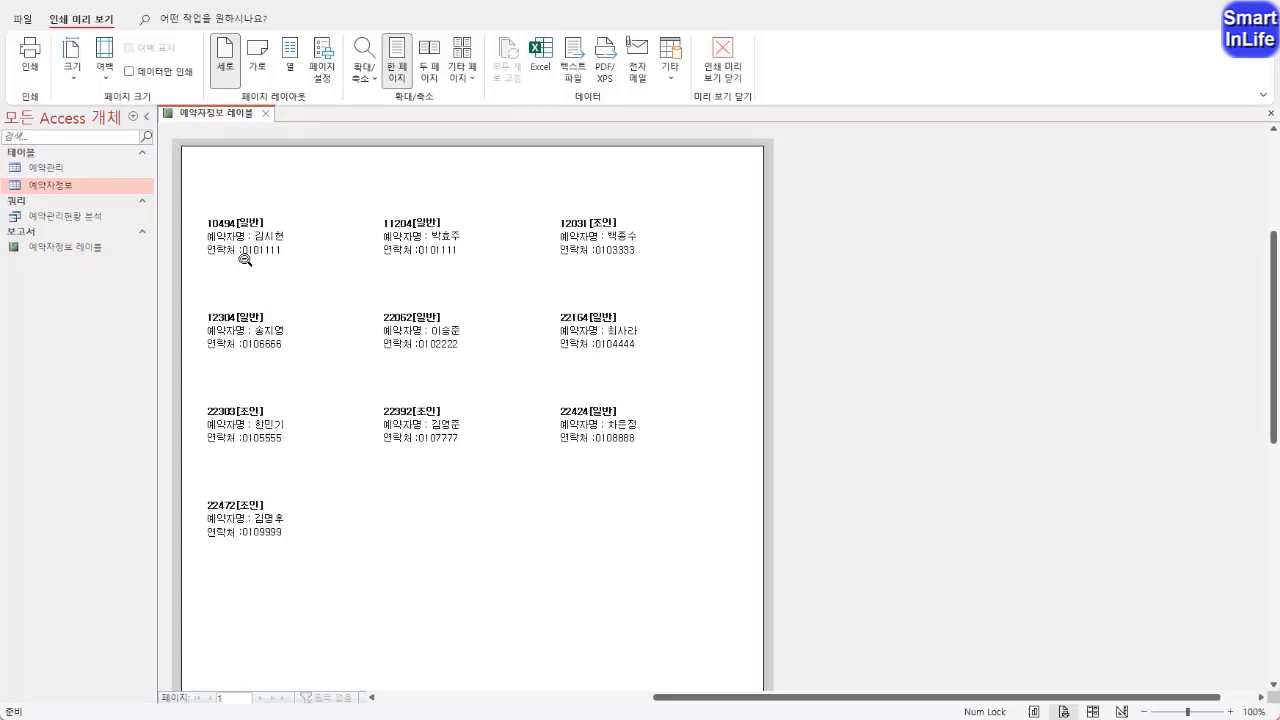
right_click(228, 124)
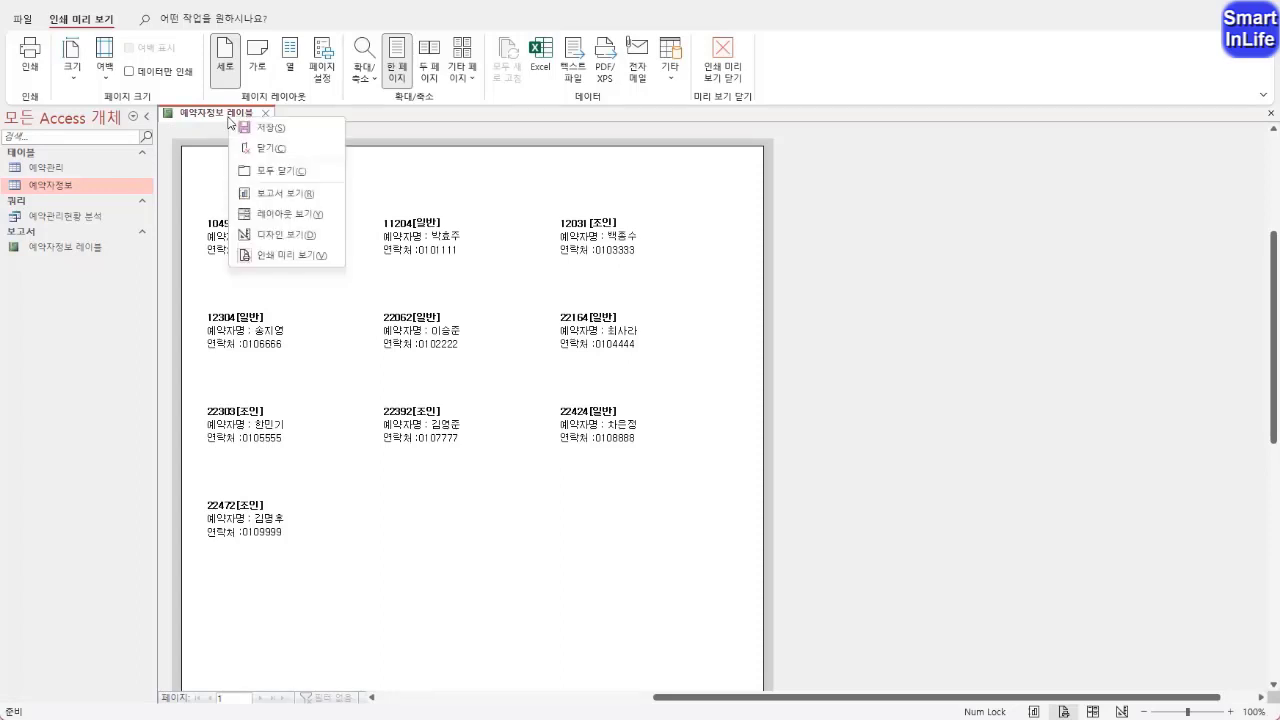
click(290, 238)
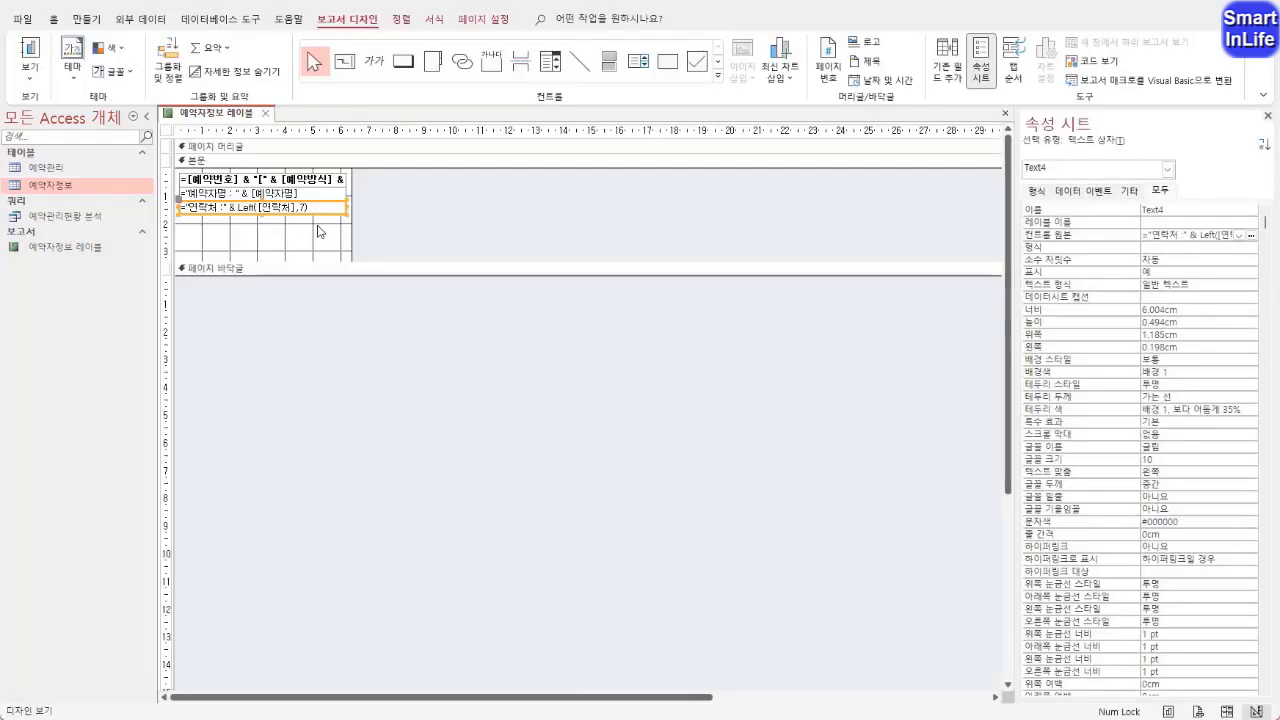
Wrap the Left([연락처],7) part of the third-line text box's control source in a Format function in the Expression Builder
right_click(1062, 236)
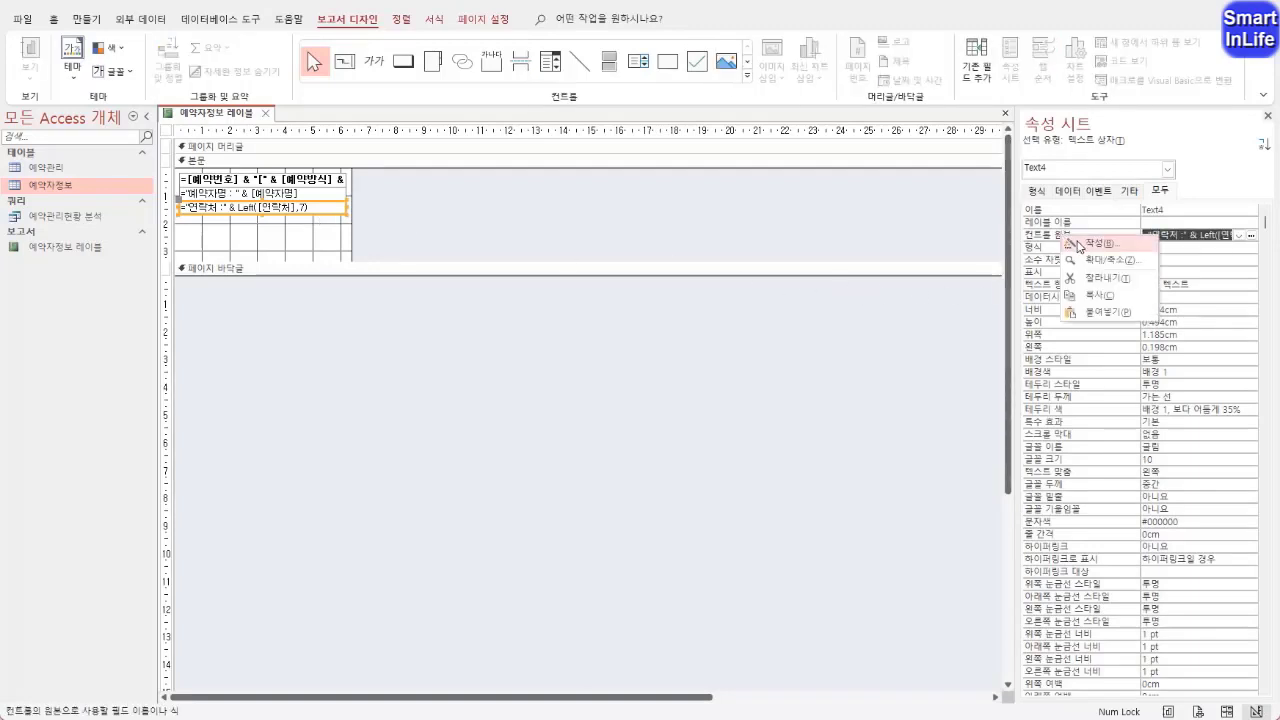
click(1075, 243)
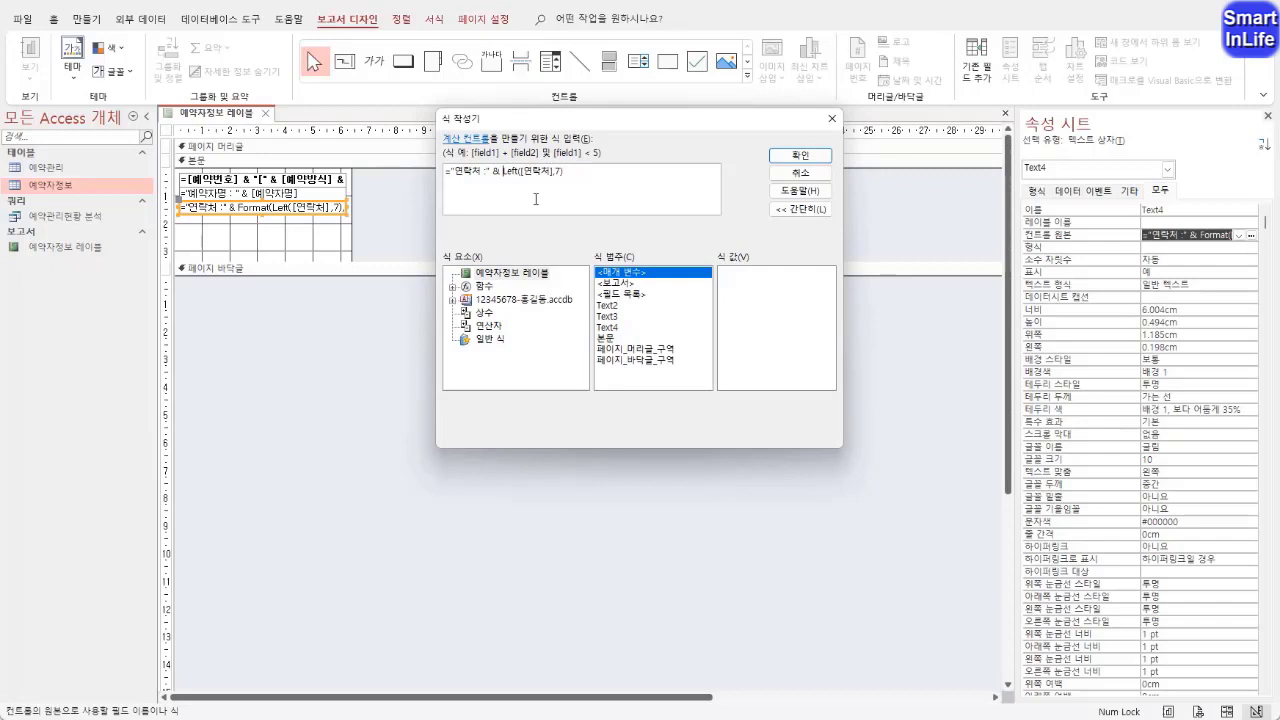
text(format)
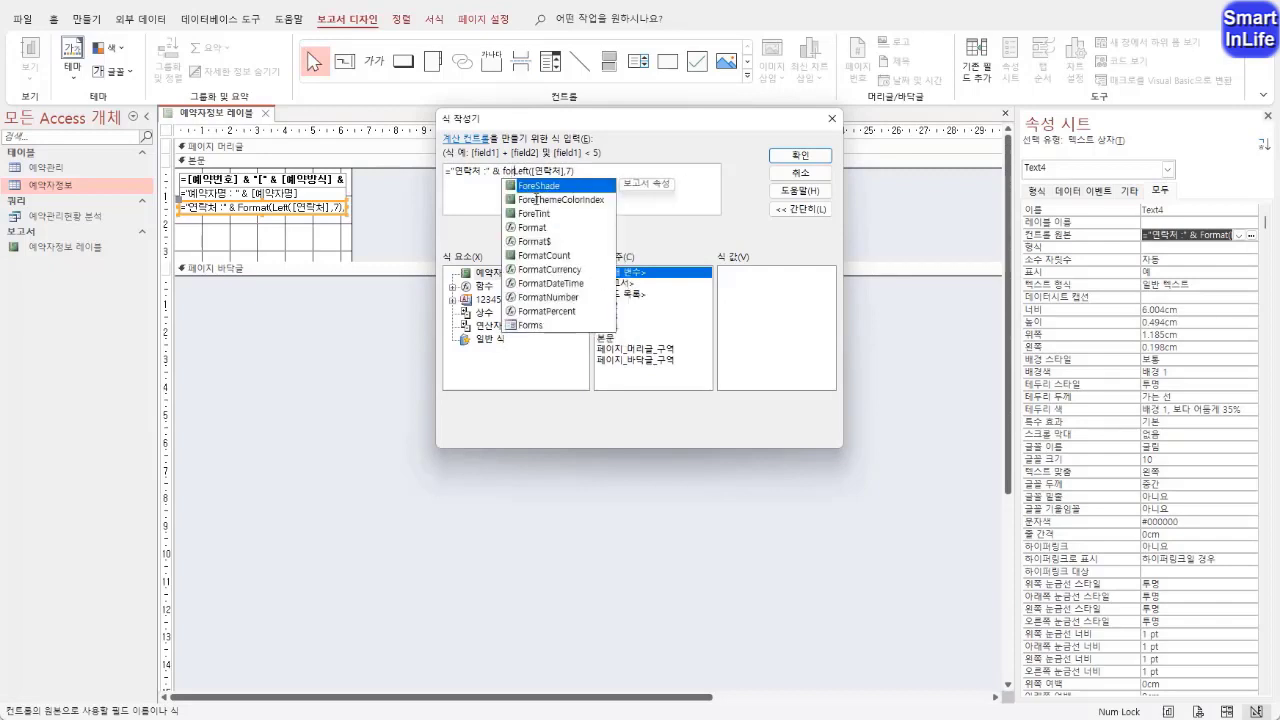
text(()
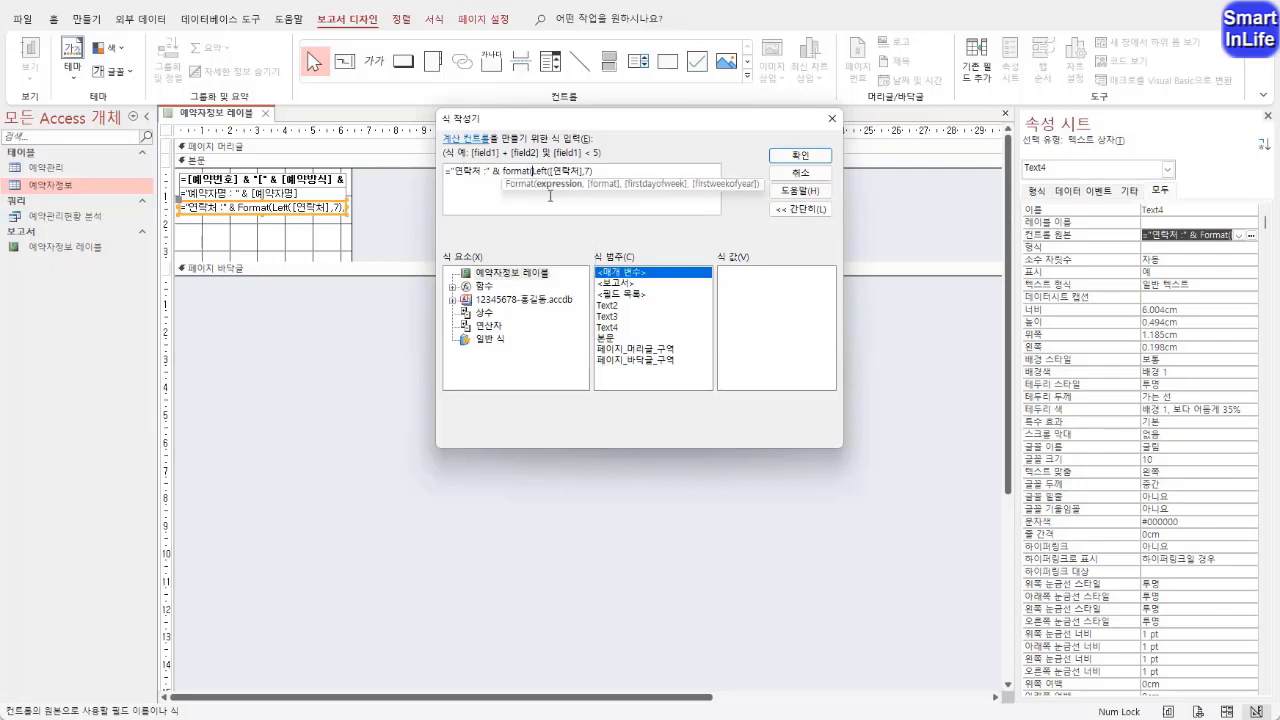
drag(537, 171, 577, 171)
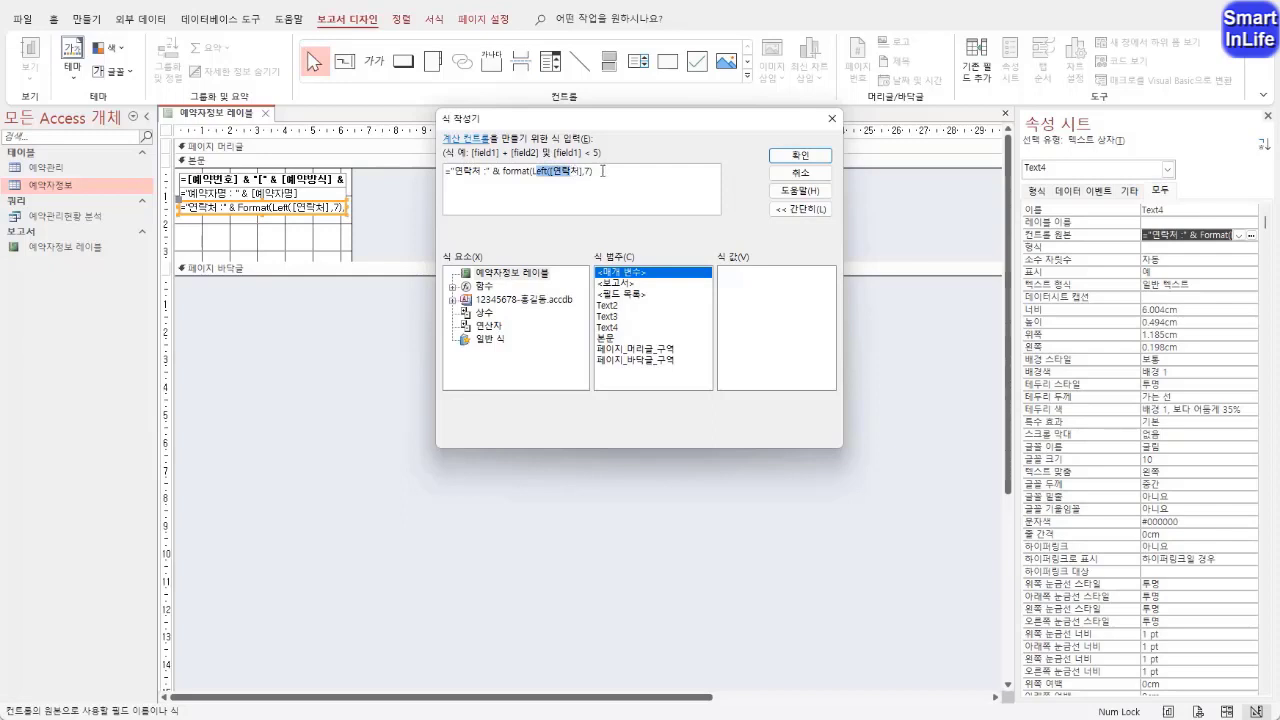
click(603, 171)
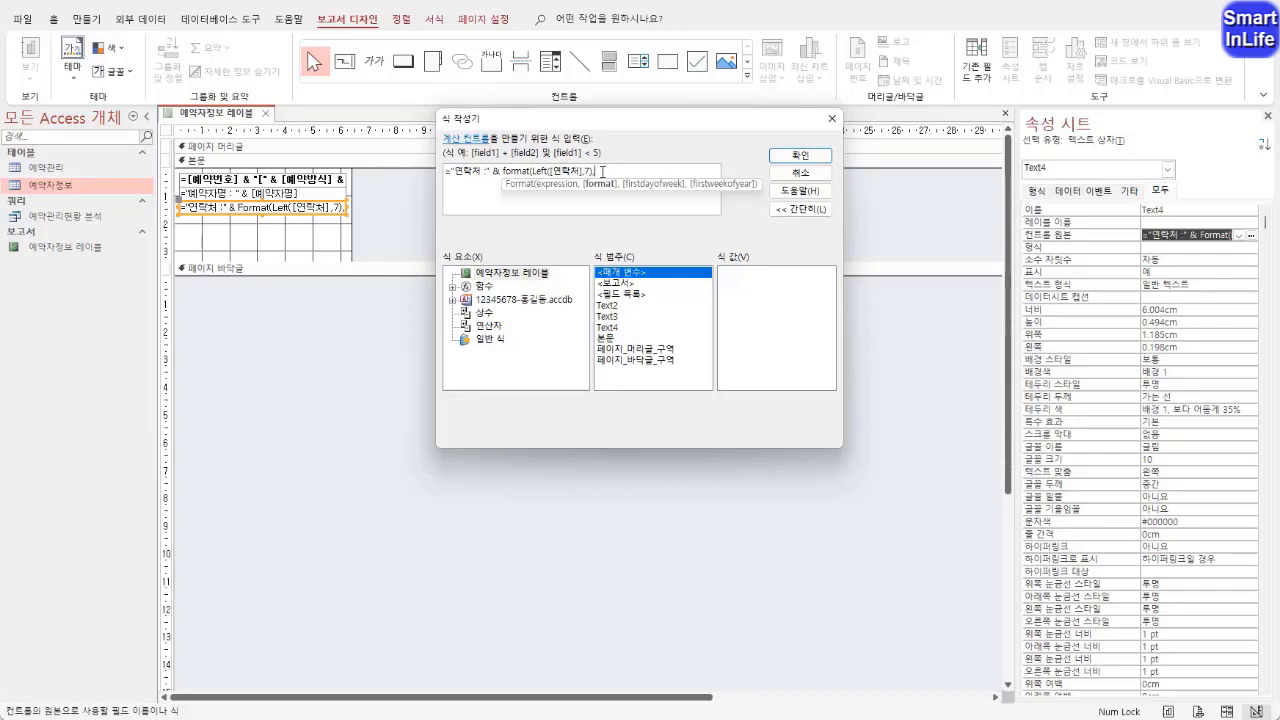
Complete the Format function with the pattern "&&&-&&&&-????" and apply the expression to the third-line text box
text(")
text(&&&-)
key(BackSpace)
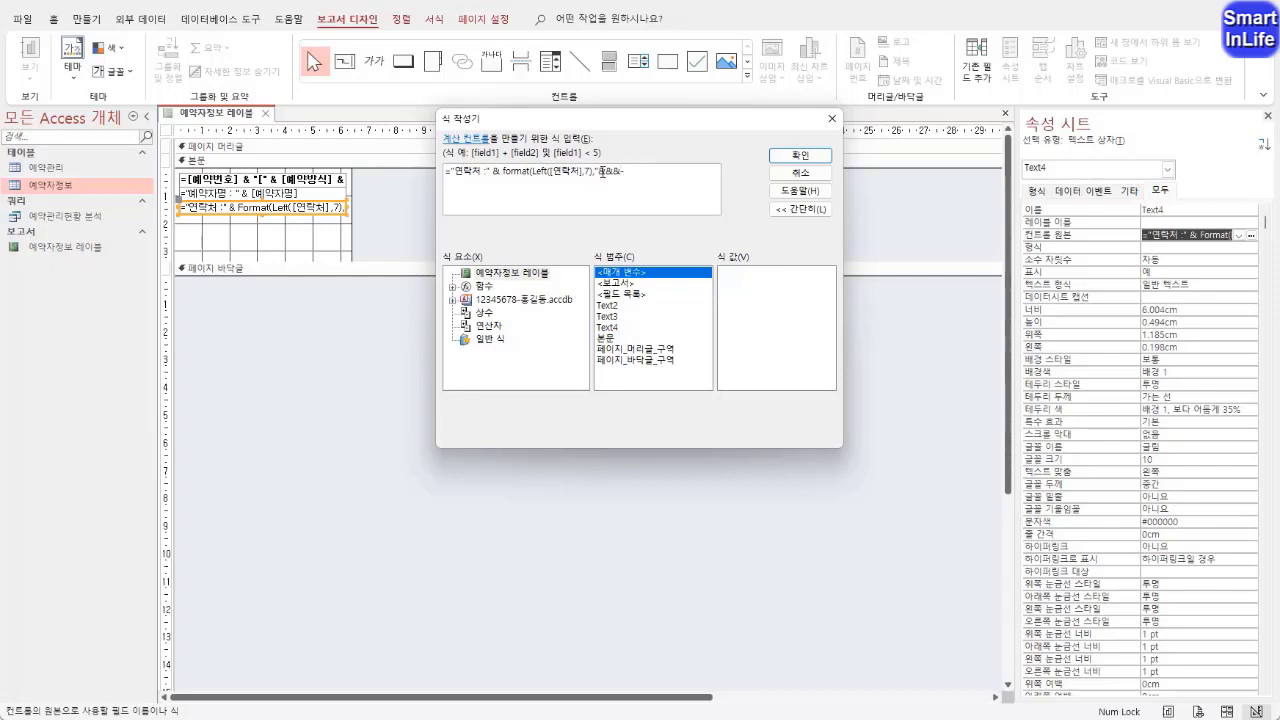
text(-)
text(&&&&)
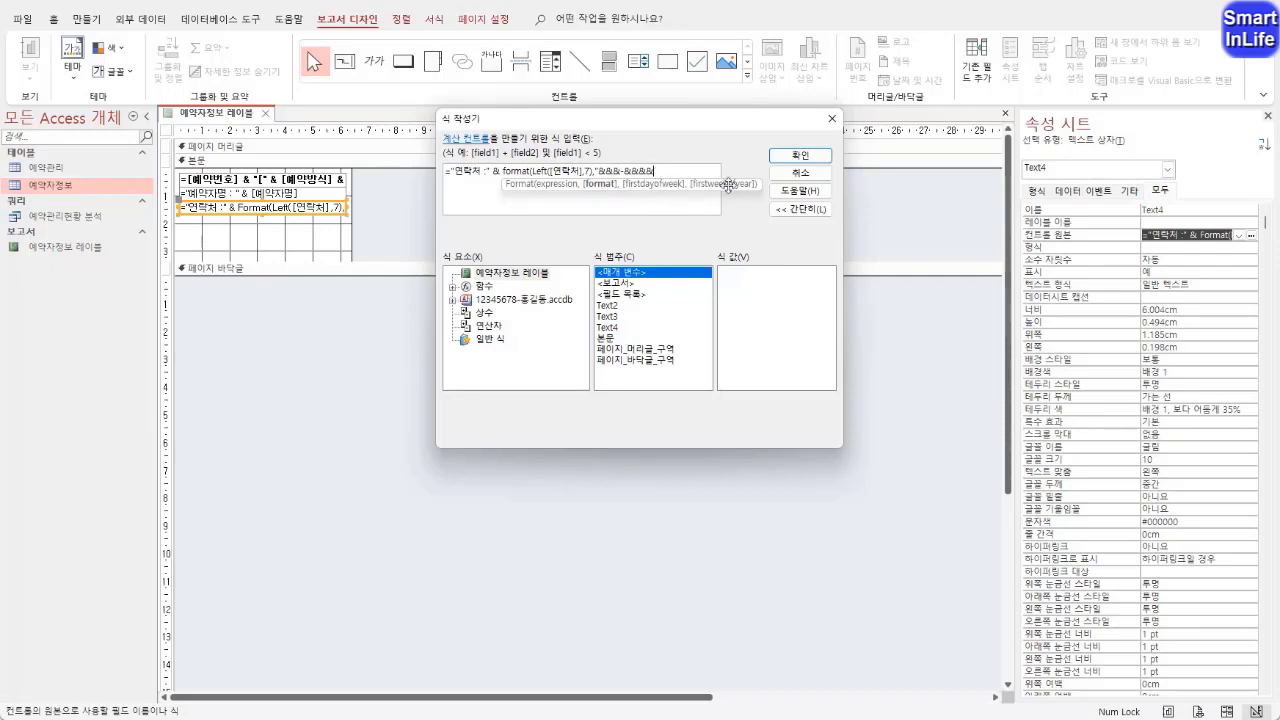
text(-)
text(????"))
drag(685, 170, 639, 175)
click(666, 178)
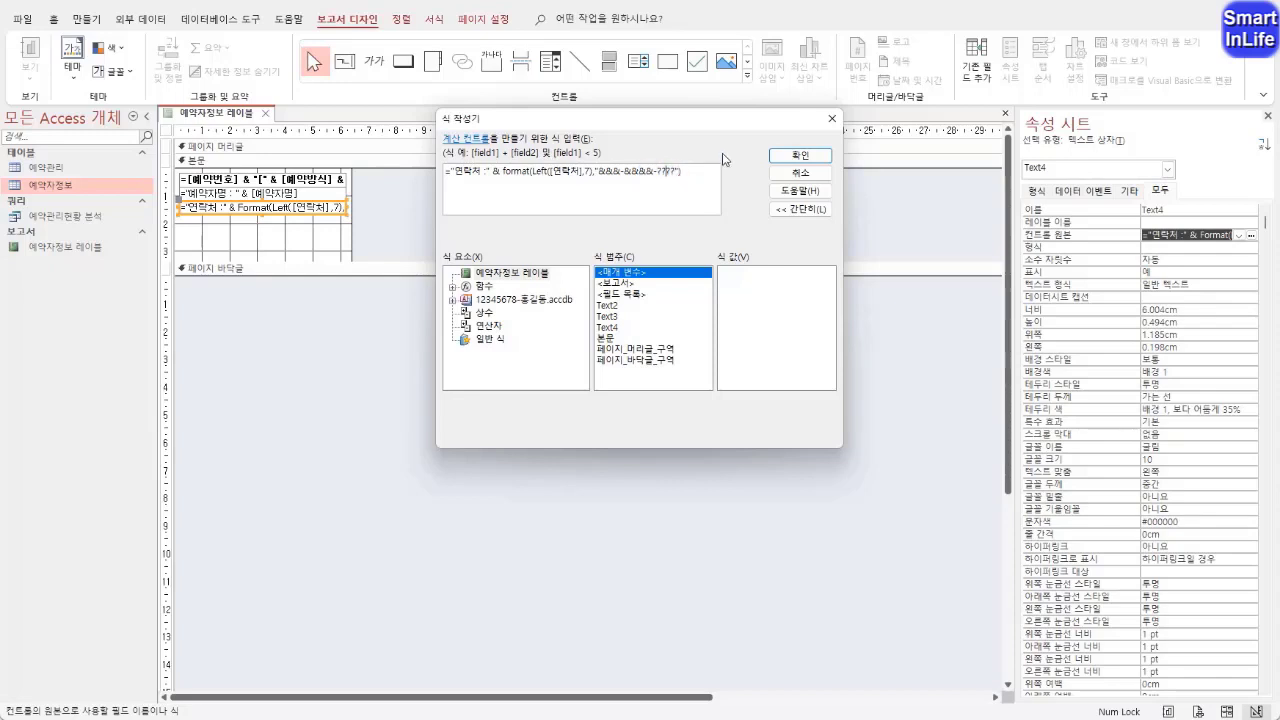
click(782, 159)
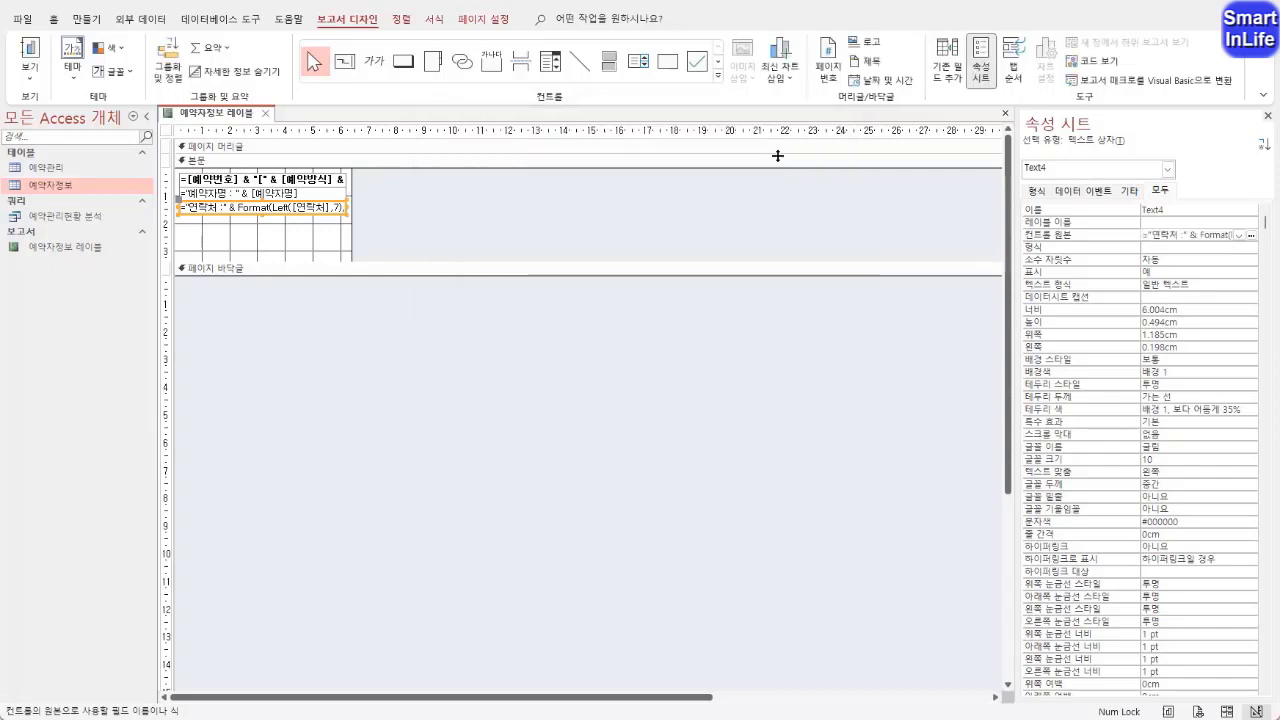
key(Return)
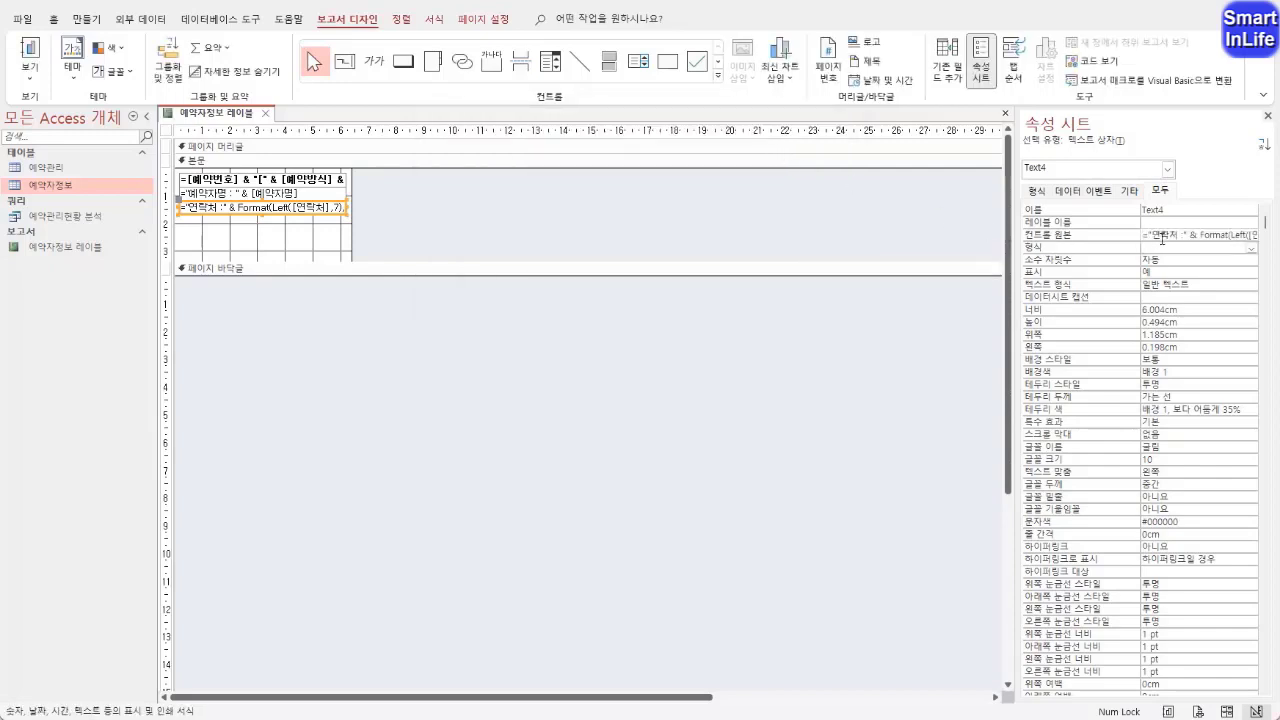
Review the complete stored Format expression of the third-line text box in the Expression Builder
right_click(1155, 238)
click(1135, 244)
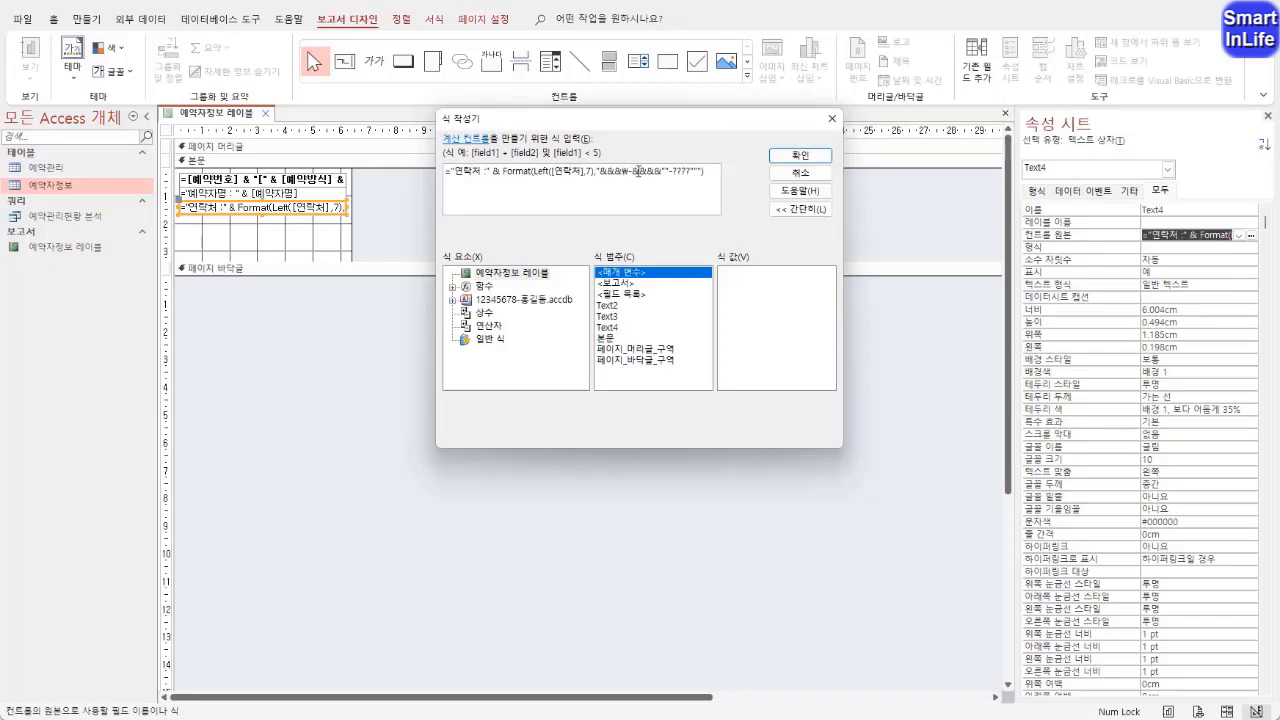
drag(705, 171, 446, 170)
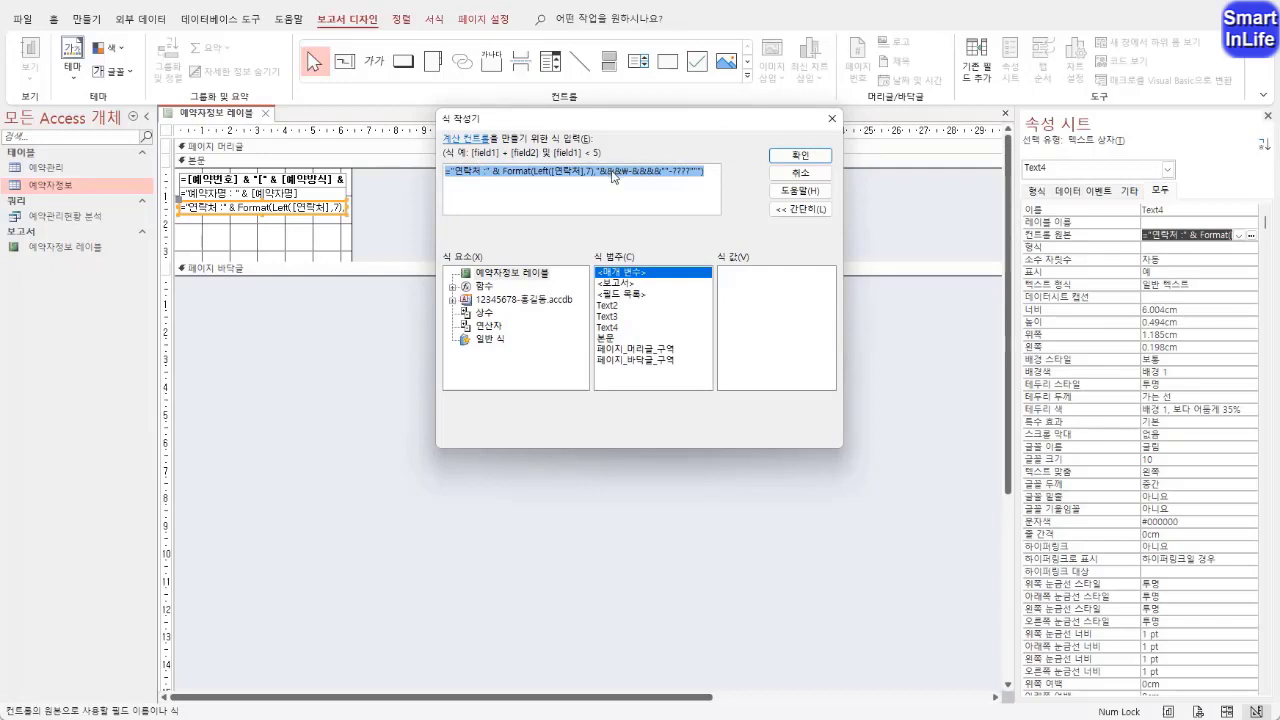
click(790, 158)
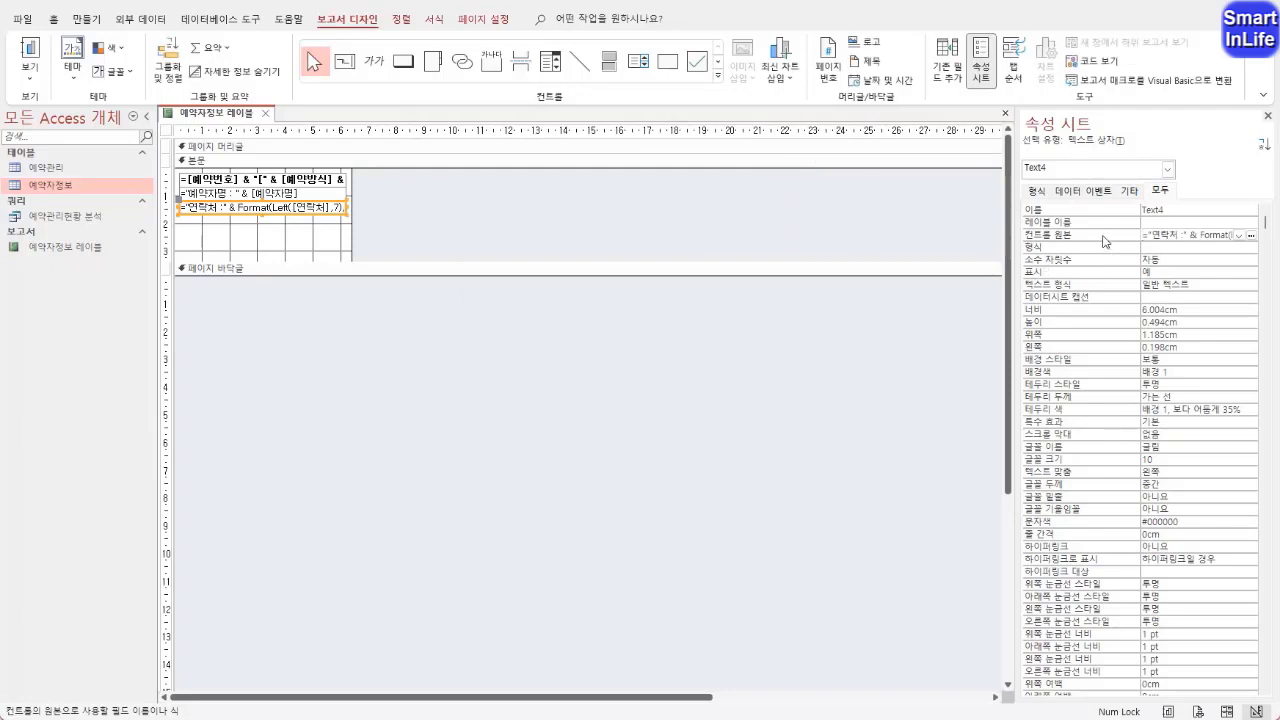
key(Return)
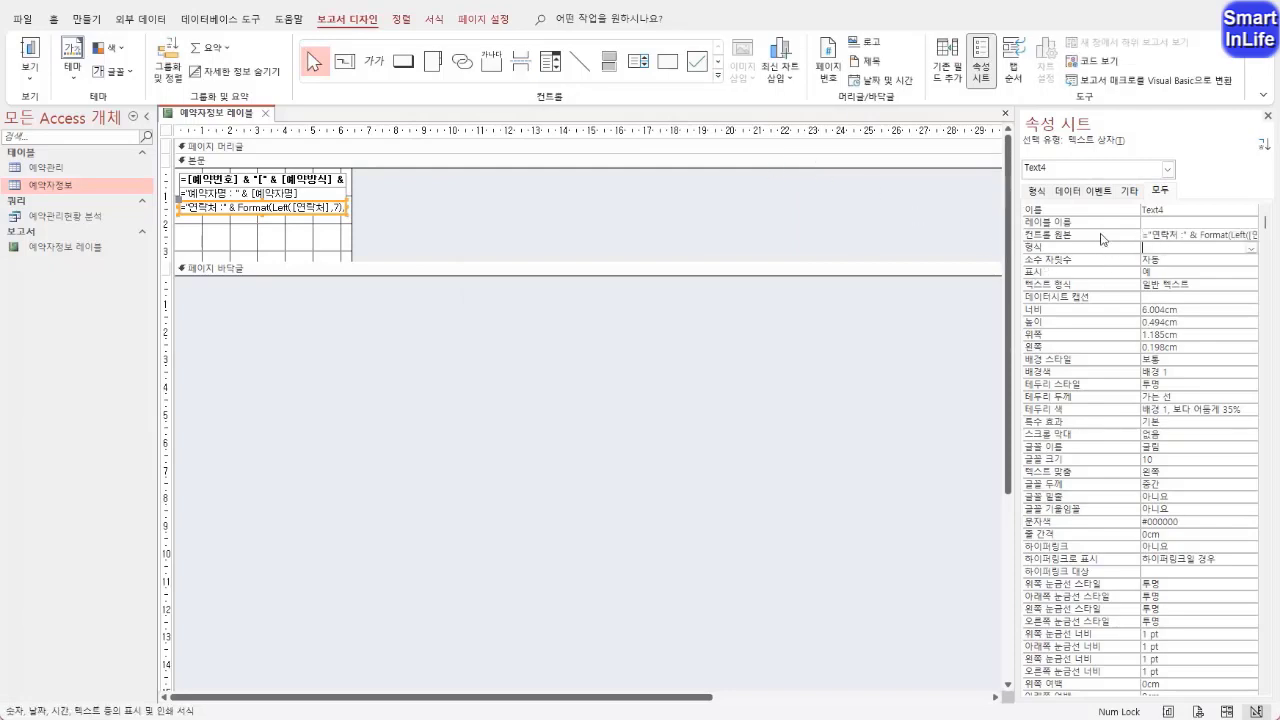
Check the hyphenated and masked 연락처 values in the report's print preview and return to design view
right_click(246, 119)
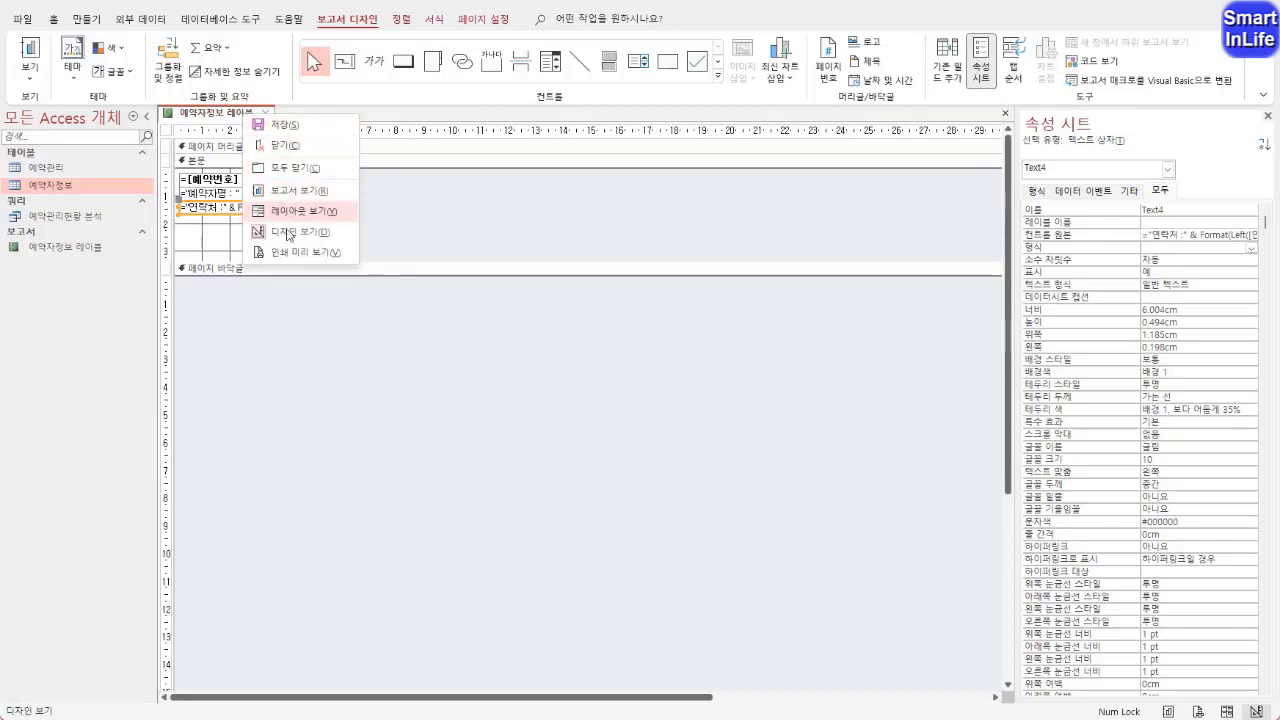
click(288, 253)
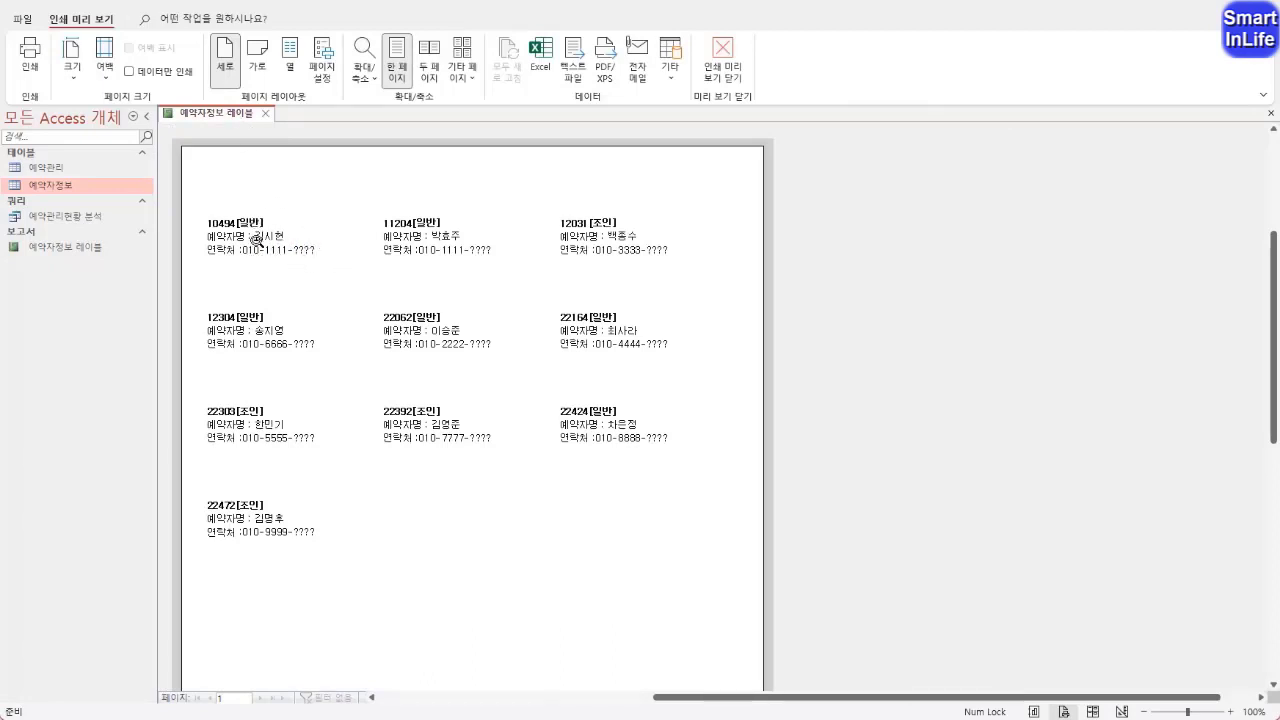
key(ctrl+2)
drag(246, 256, 283, 248)
mouse_move(245, 286)
mouse_down()
mouse_move(276, 267)
mouse_move(255, 297)
mouse_move(279, 255)
mouse_move(320, 260)
mouse_up()
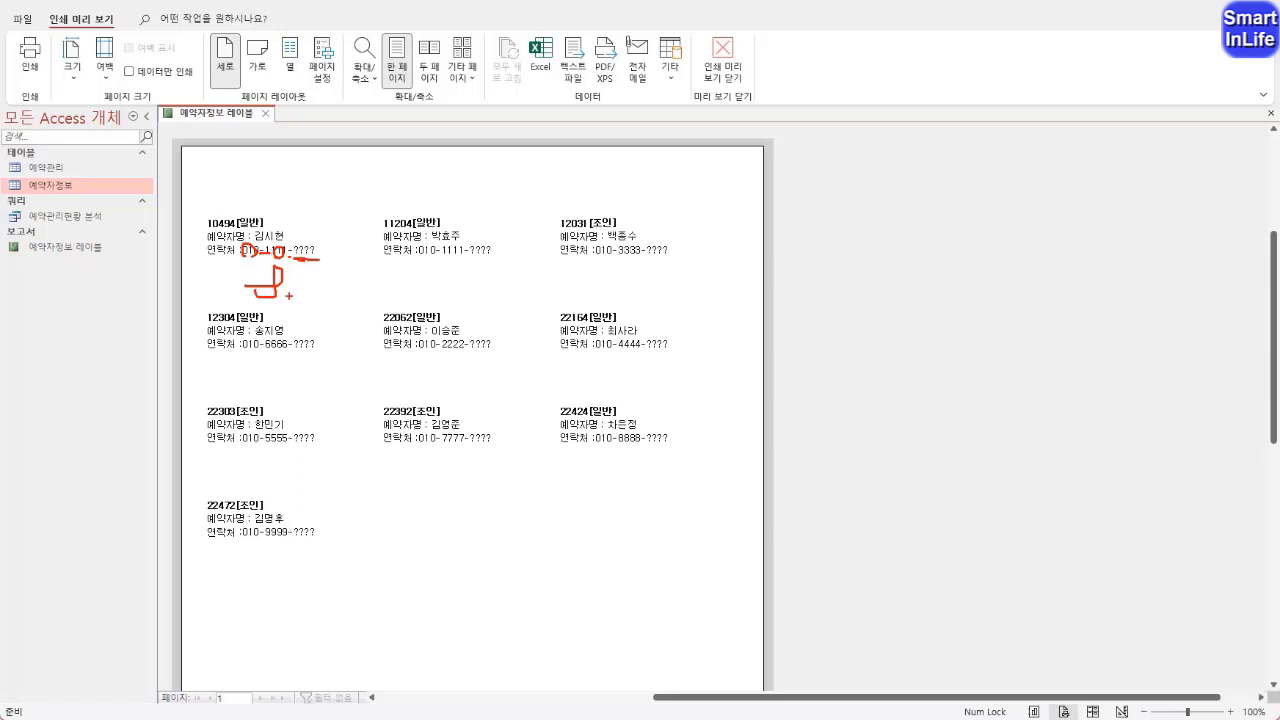
key(Escape)
right_click(231, 119)
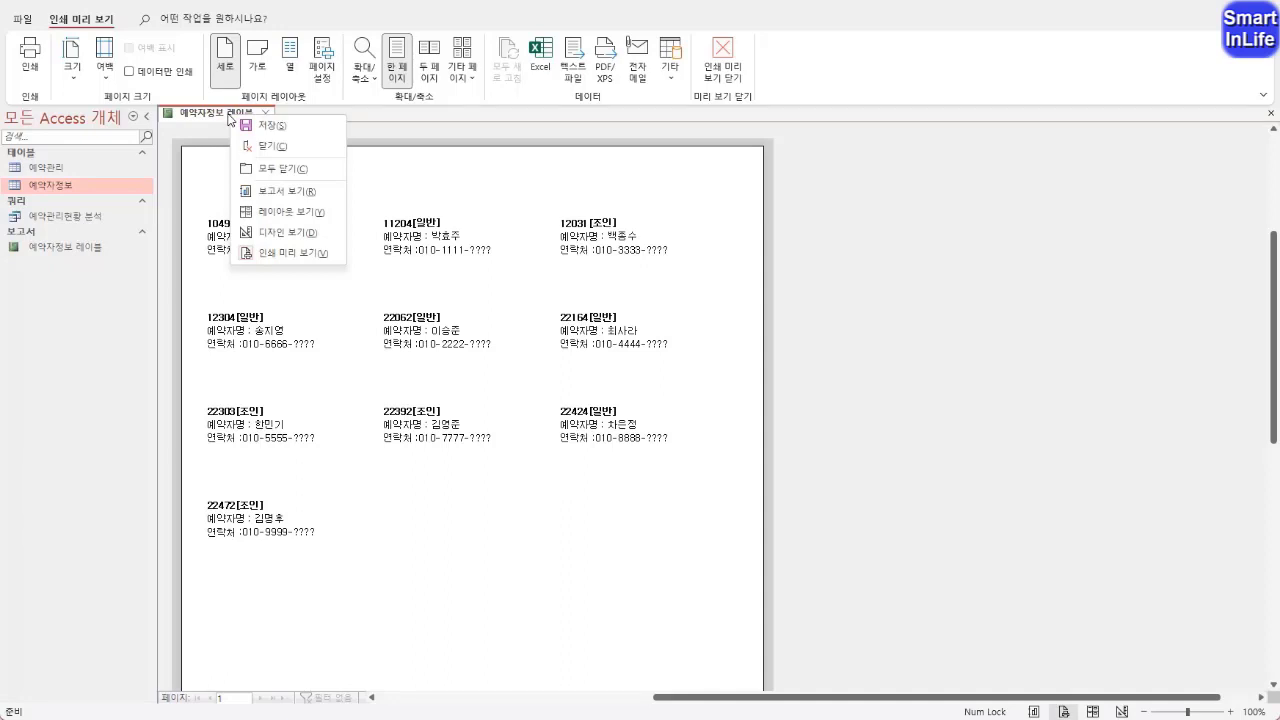
click(272, 234)
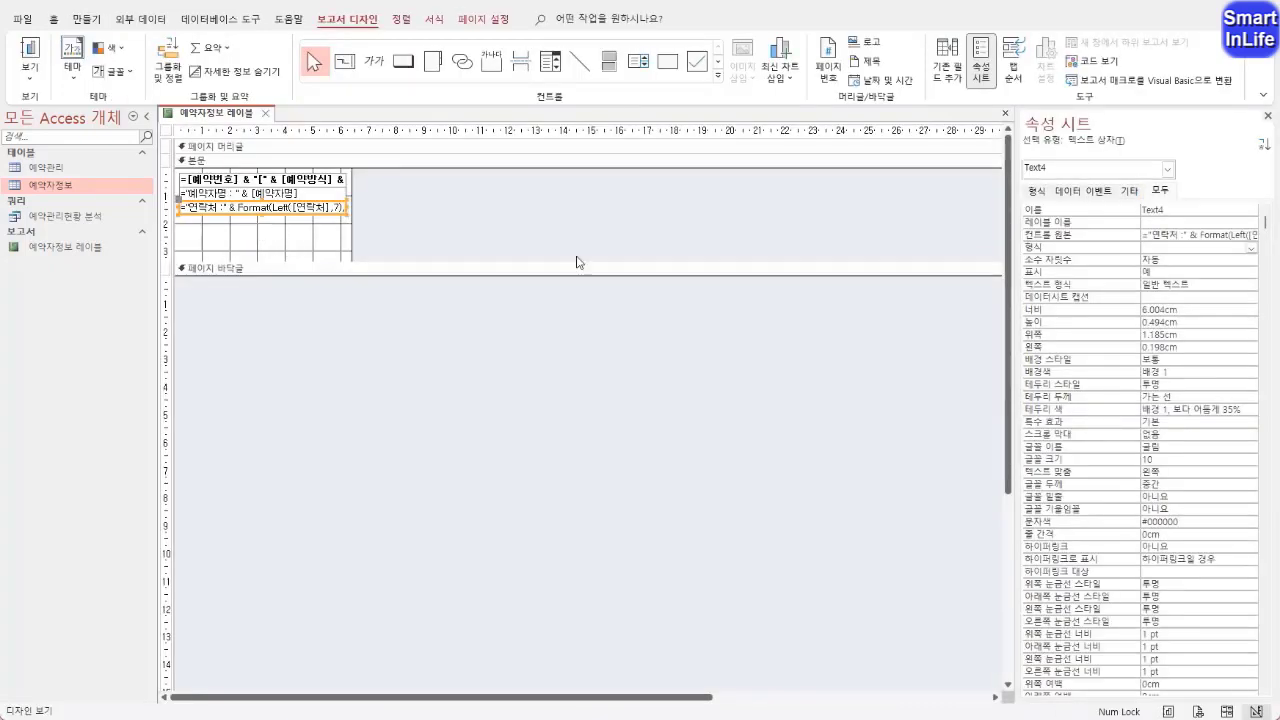
Examine how the & placeholders, hyphens and question marks make up the Format pattern in the third-line expression
click(1040, 238)
right_click(1041, 238)
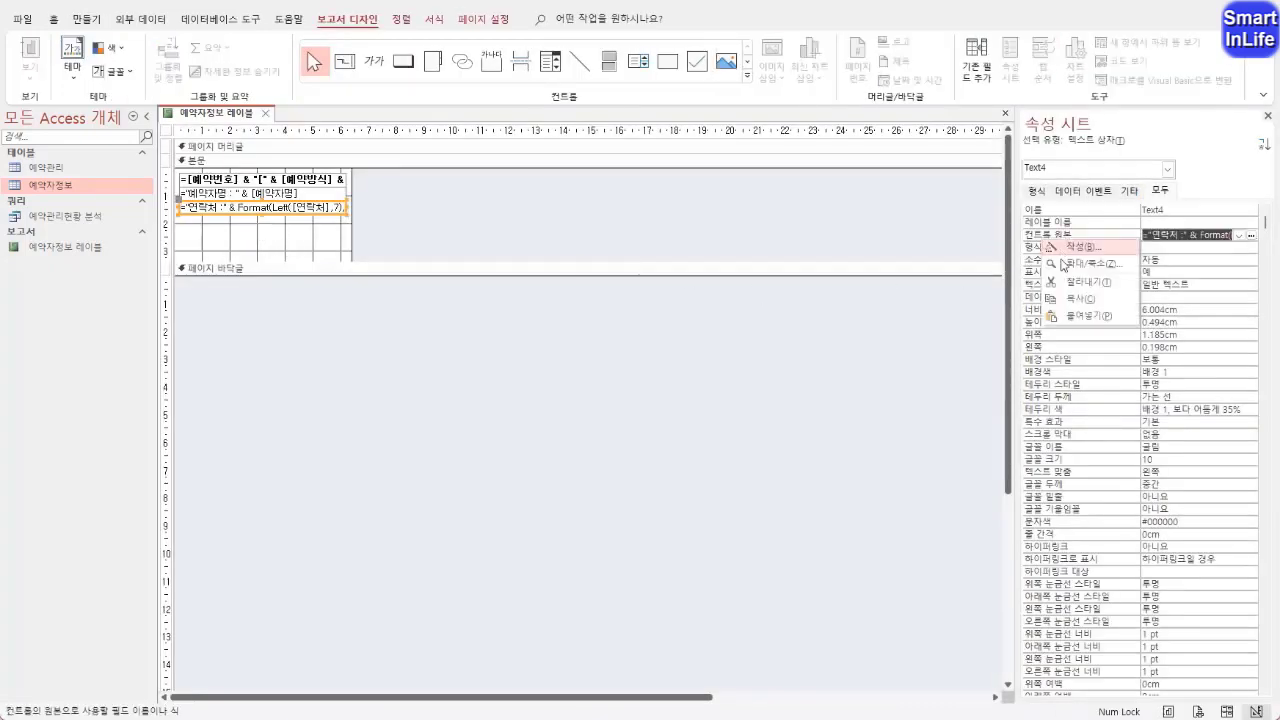
click(1086, 248)
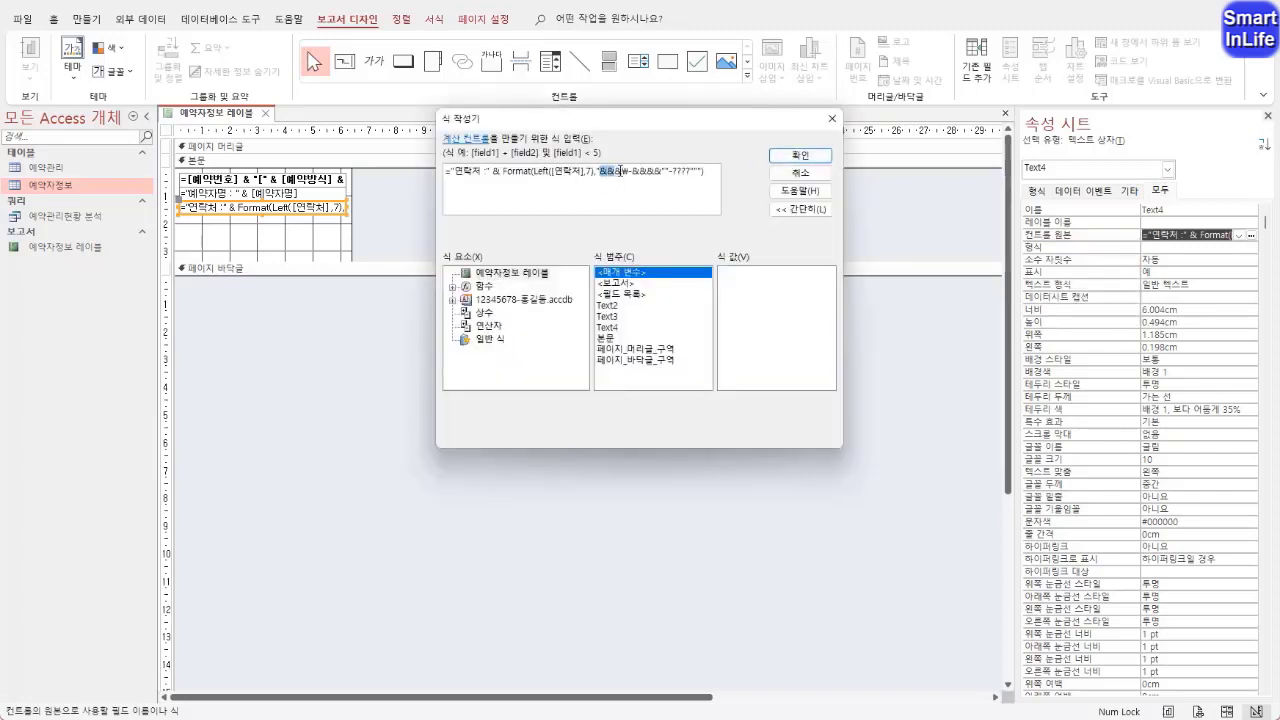
click(635, 173)
key(ctrl+2)
drag(600, 137, 644, 192)
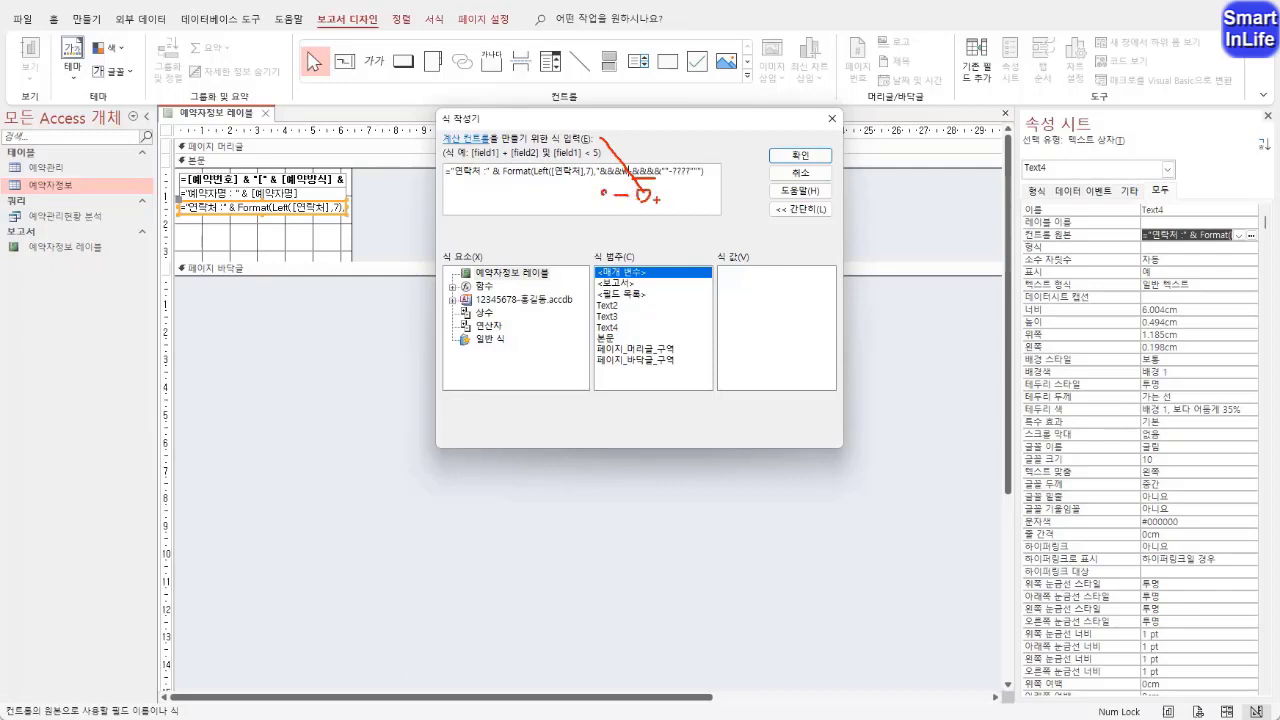
mouse_move(654, 195)
mouse_down()
mouse_move(681, 195)
mouse_move(669, 180)
mouse_up()
key(Escape)
click(663, 173)
click(794, 160)
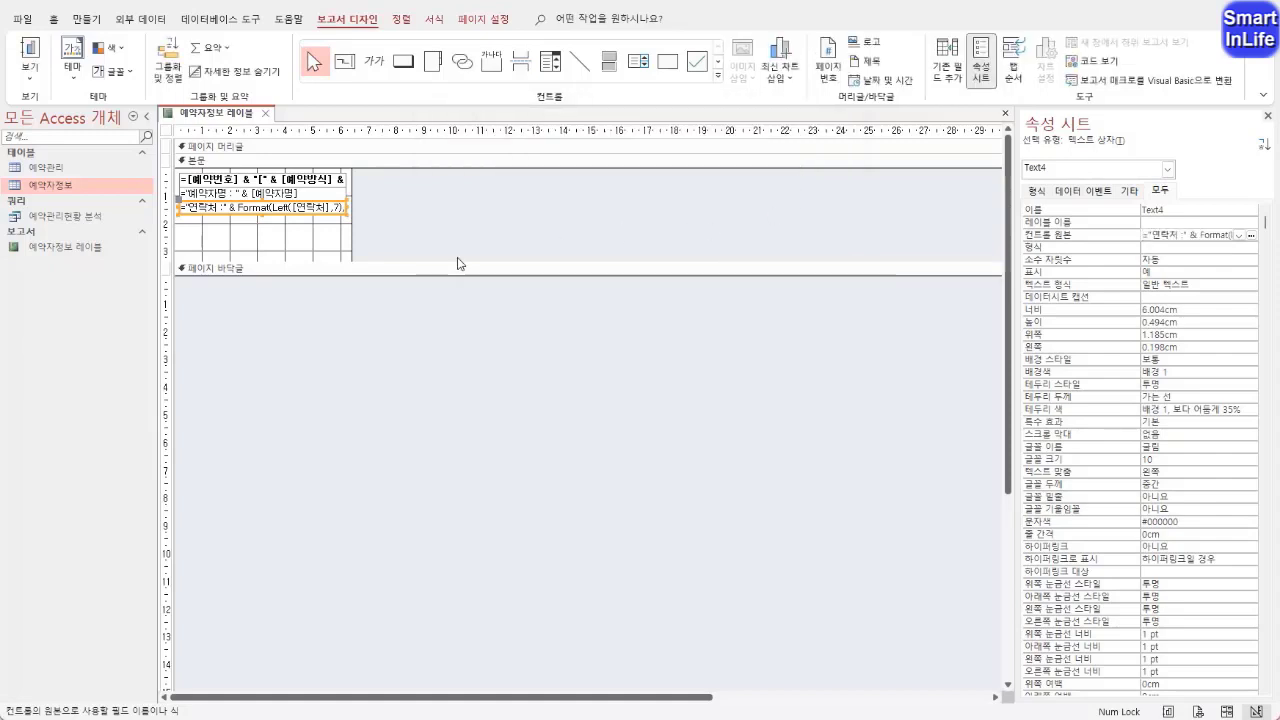
key(Return)
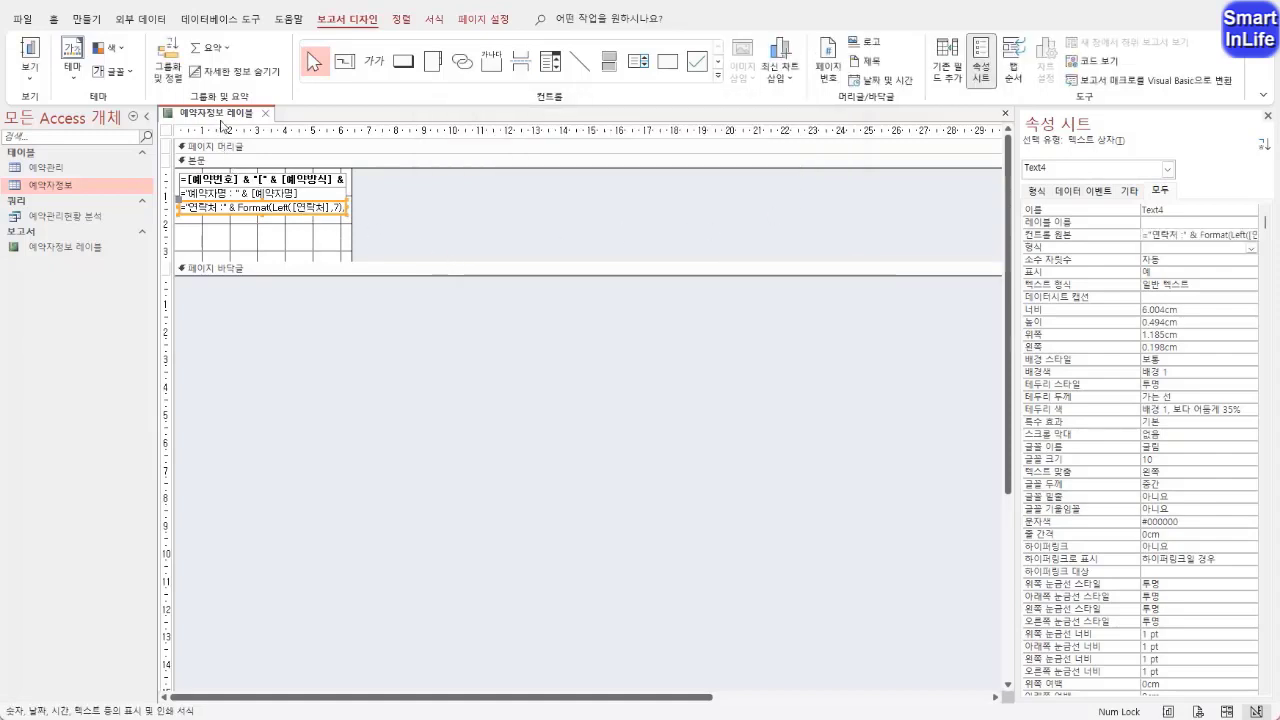
Check all three label lines of the report in print preview and return to design view
right_click(222, 118)
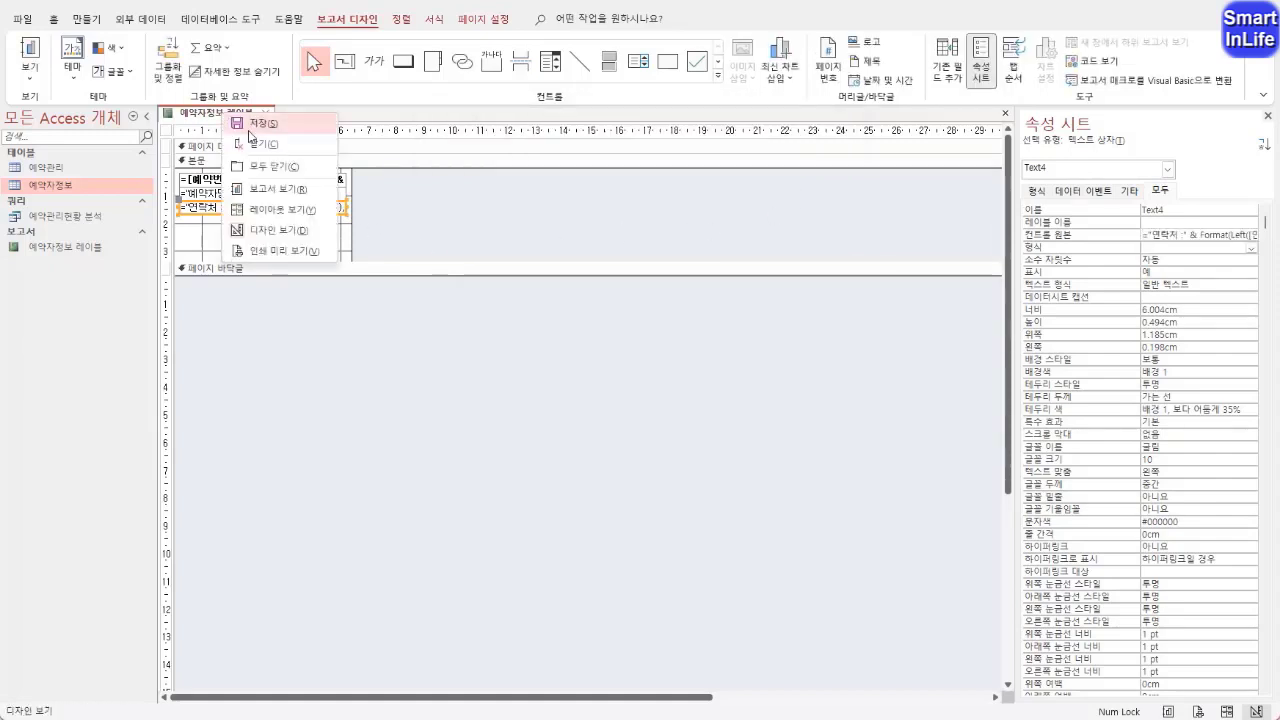
click(304, 262)
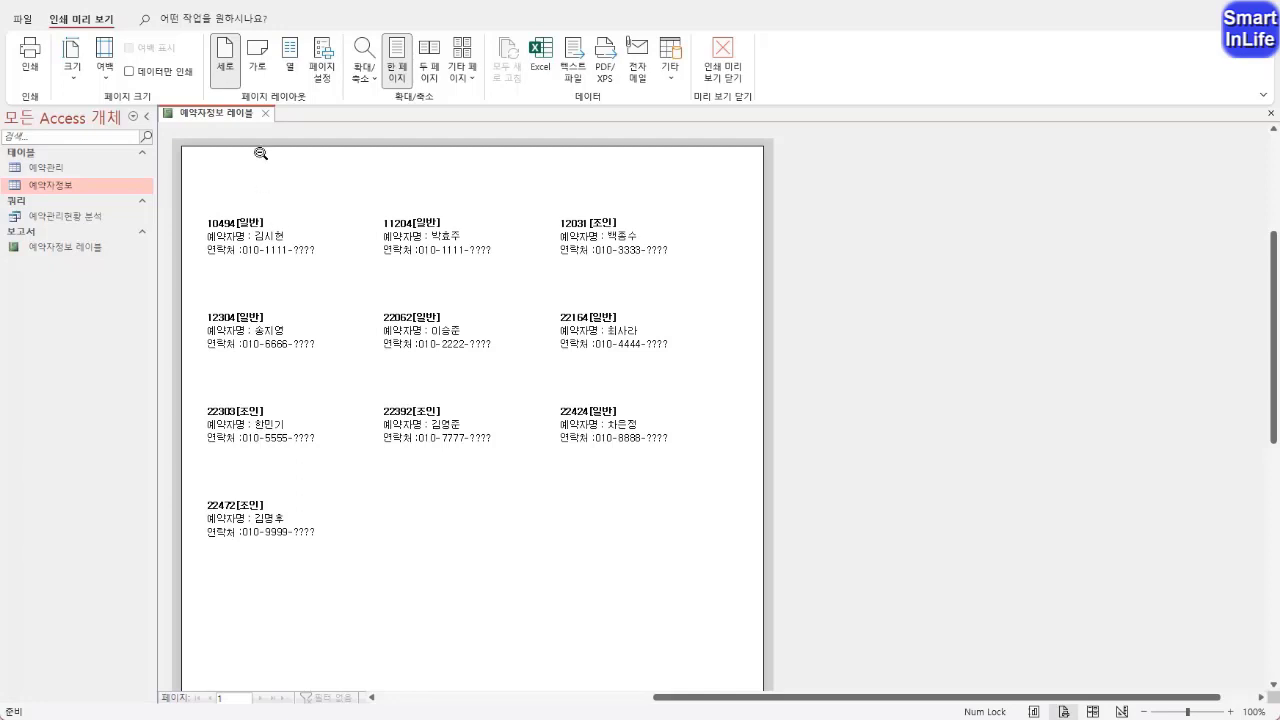
right_click(232, 120)
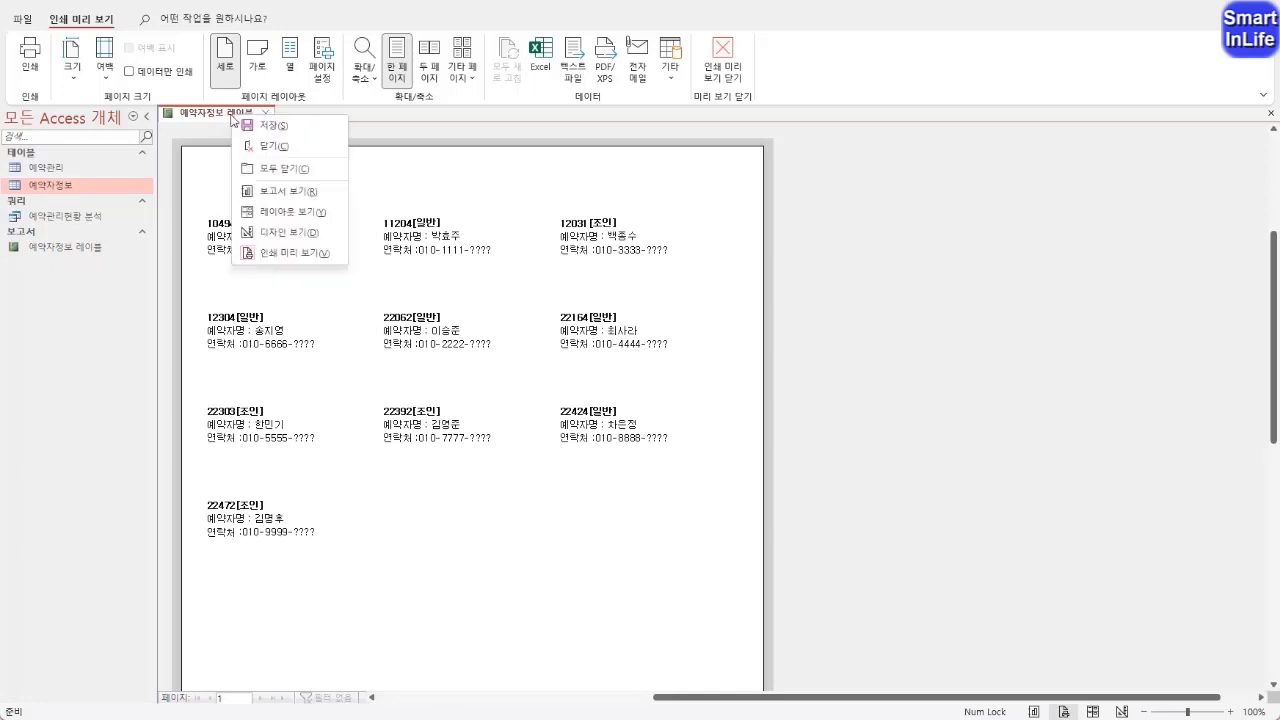
click(290, 232)
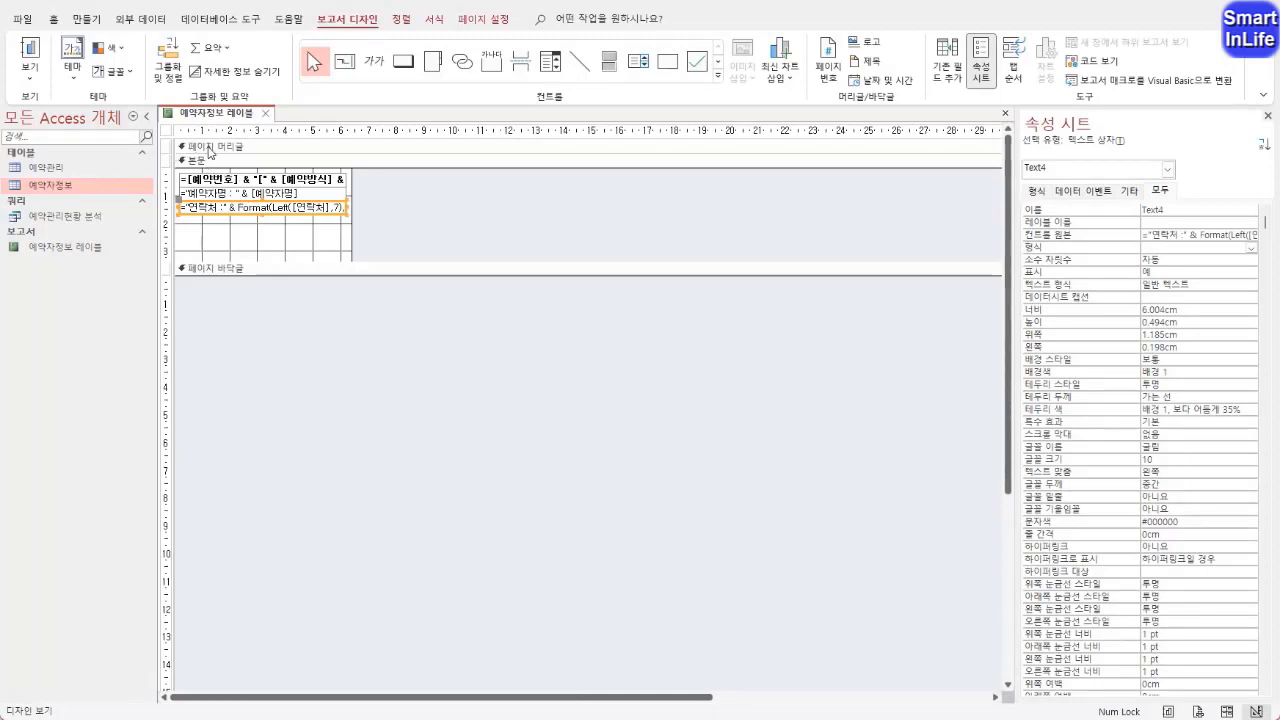
Check the report's sorting and grouping settings for the 예약번호 field and its available sort orders
right_click(209, 153)
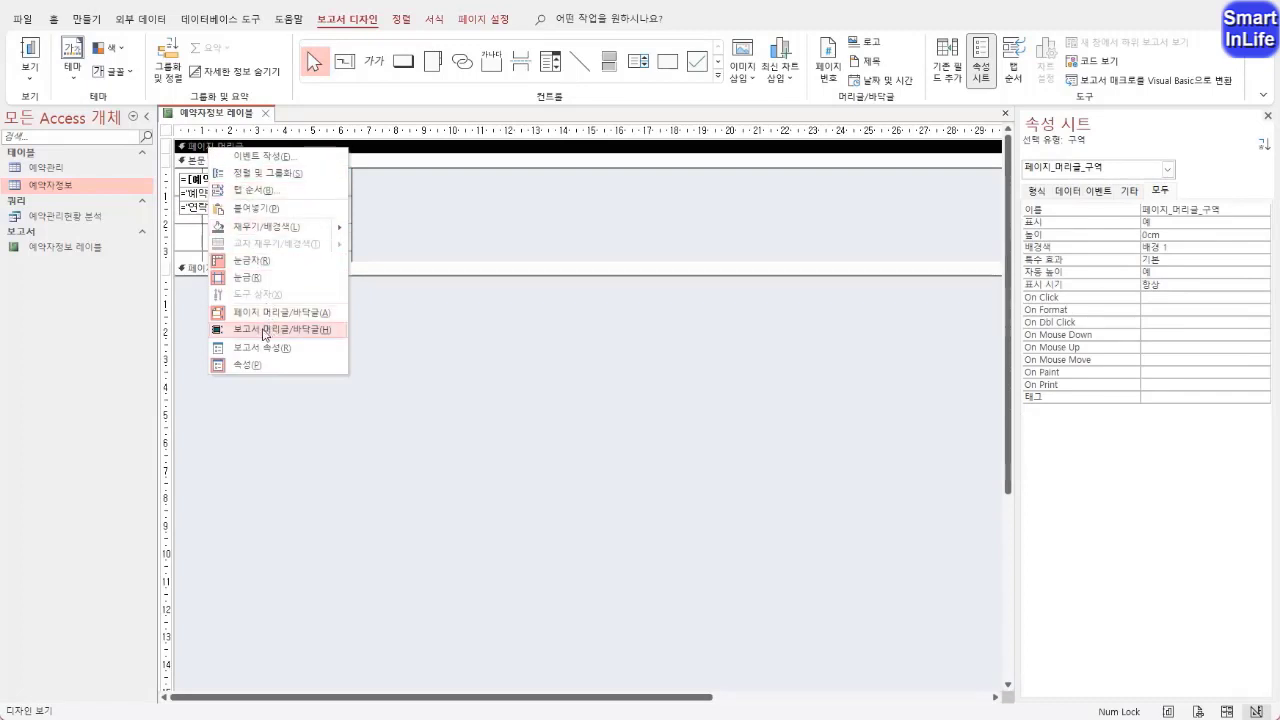
click(264, 173)
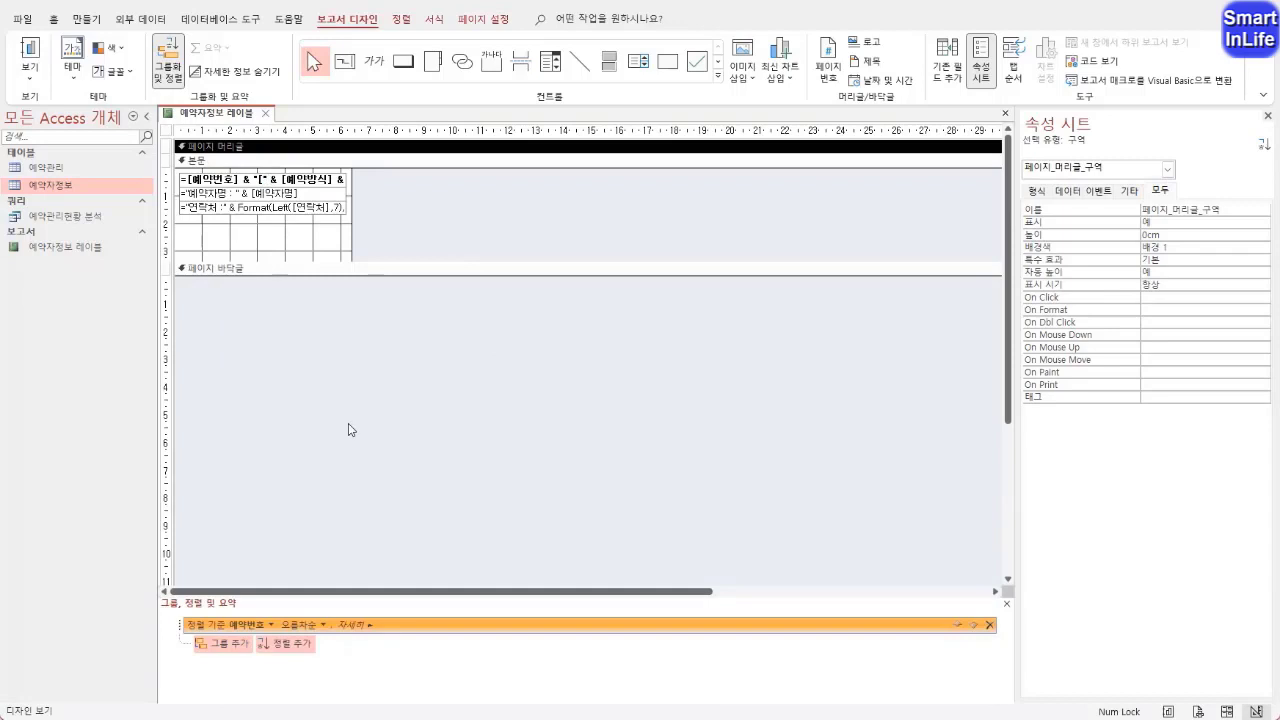
key(ctrl+2)
mouse_move(341, 667)
mouse_down()
mouse_move(275, 681)
mouse_move(263, 545)
mouse_move(307, 665)
mouse_move(216, 612)
mouse_move(267, 610)
mouse_move(264, 630)
mouse_move(284, 640)
mouse_move(322, 610)
mouse_move(314, 634)
mouse_up()
key(Escape)
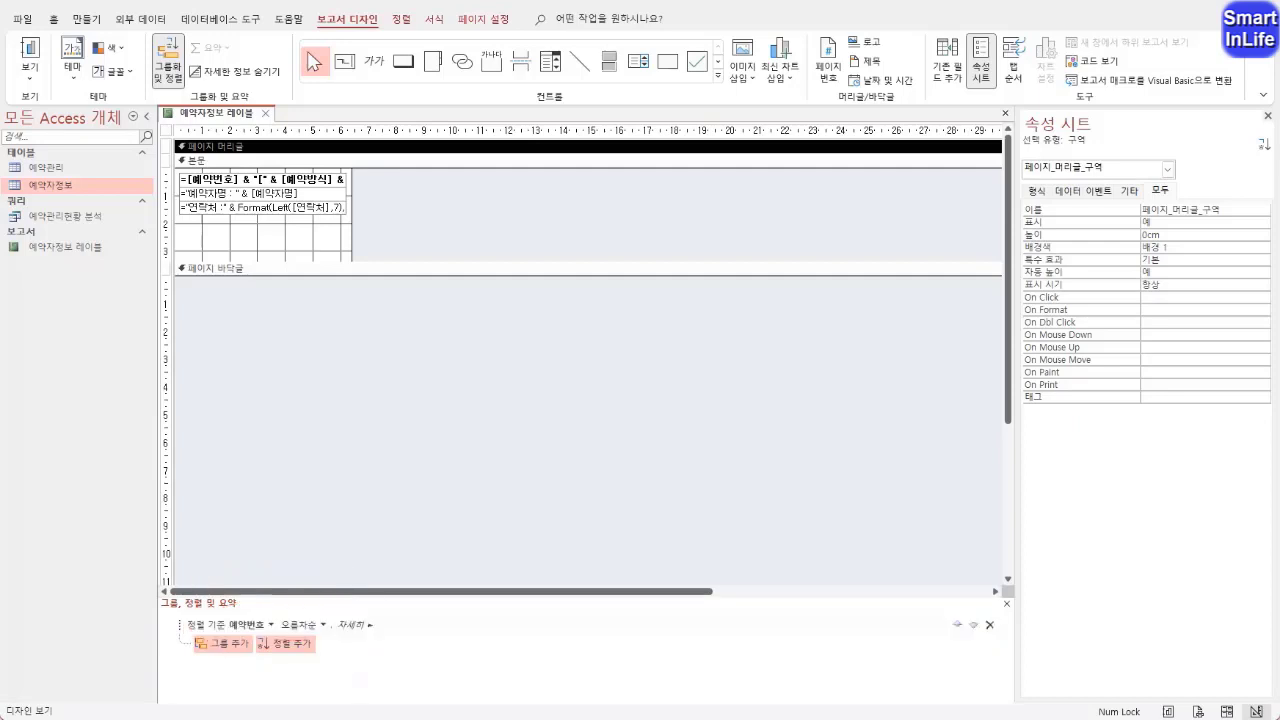
click(322, 626)
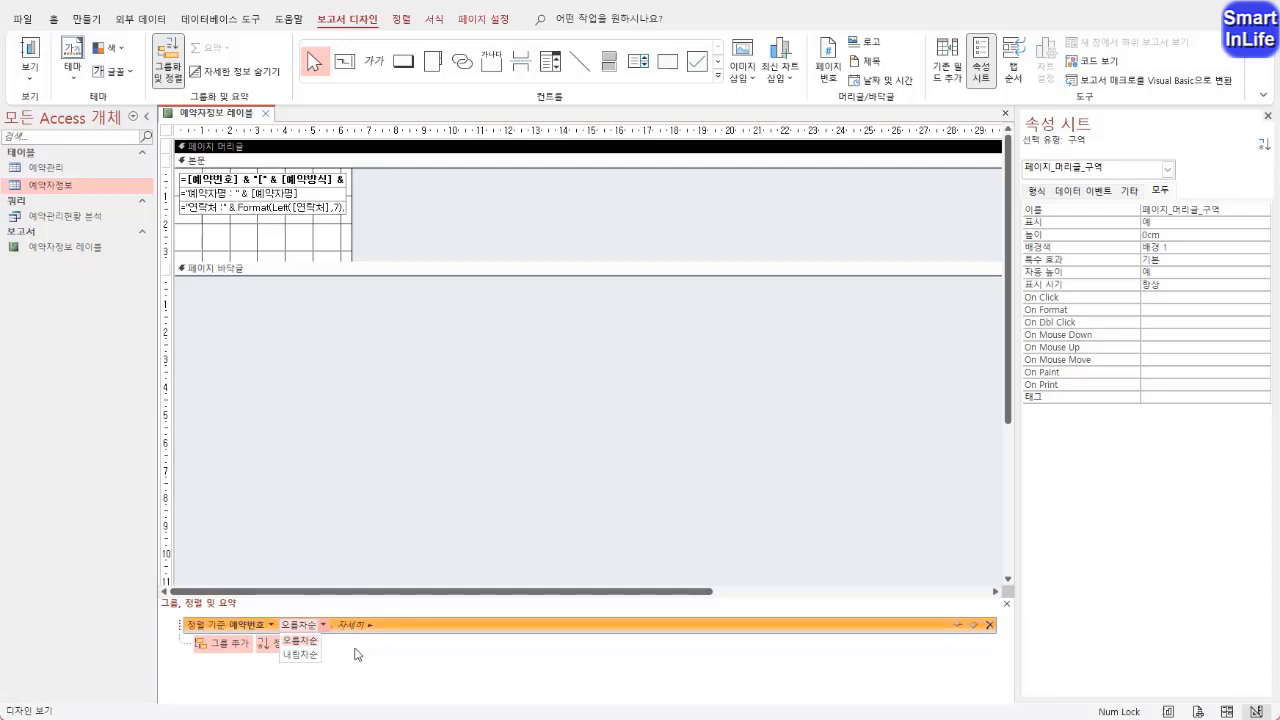
click(357, 654)
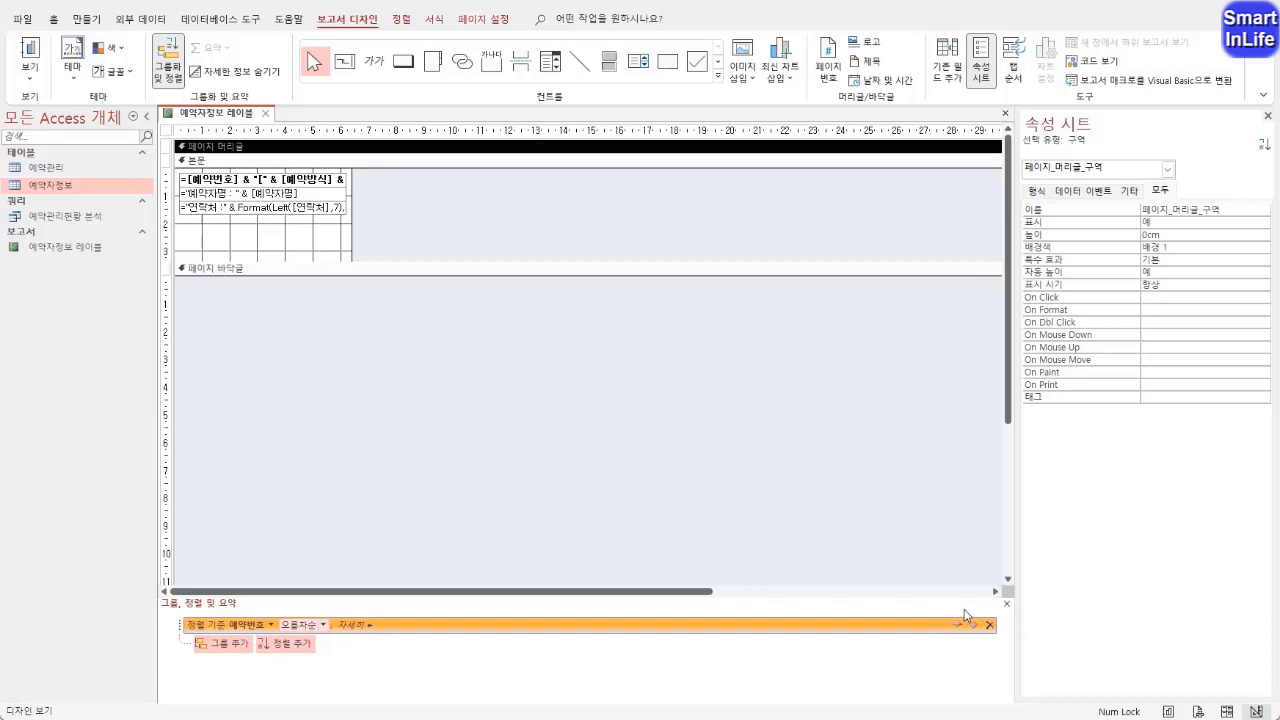
click(1006, 604)
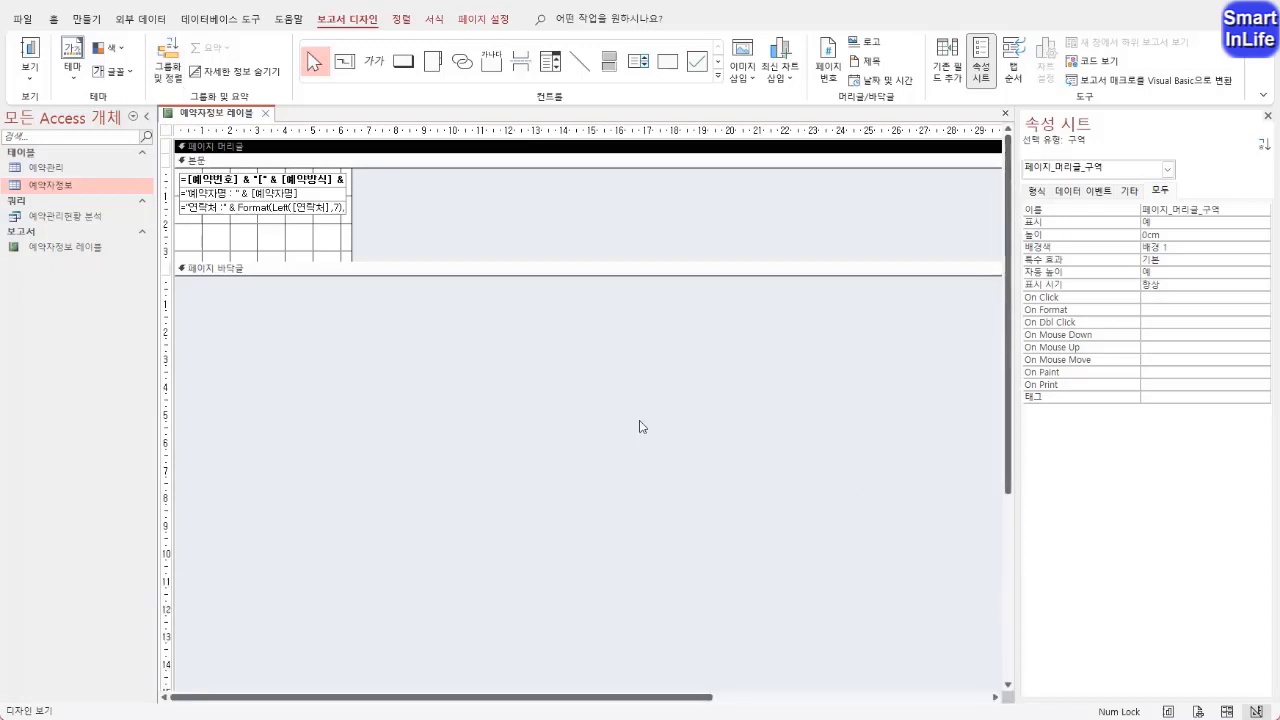
Close the 예약자정보 레이블 report and save its design changes
click(292, 236)
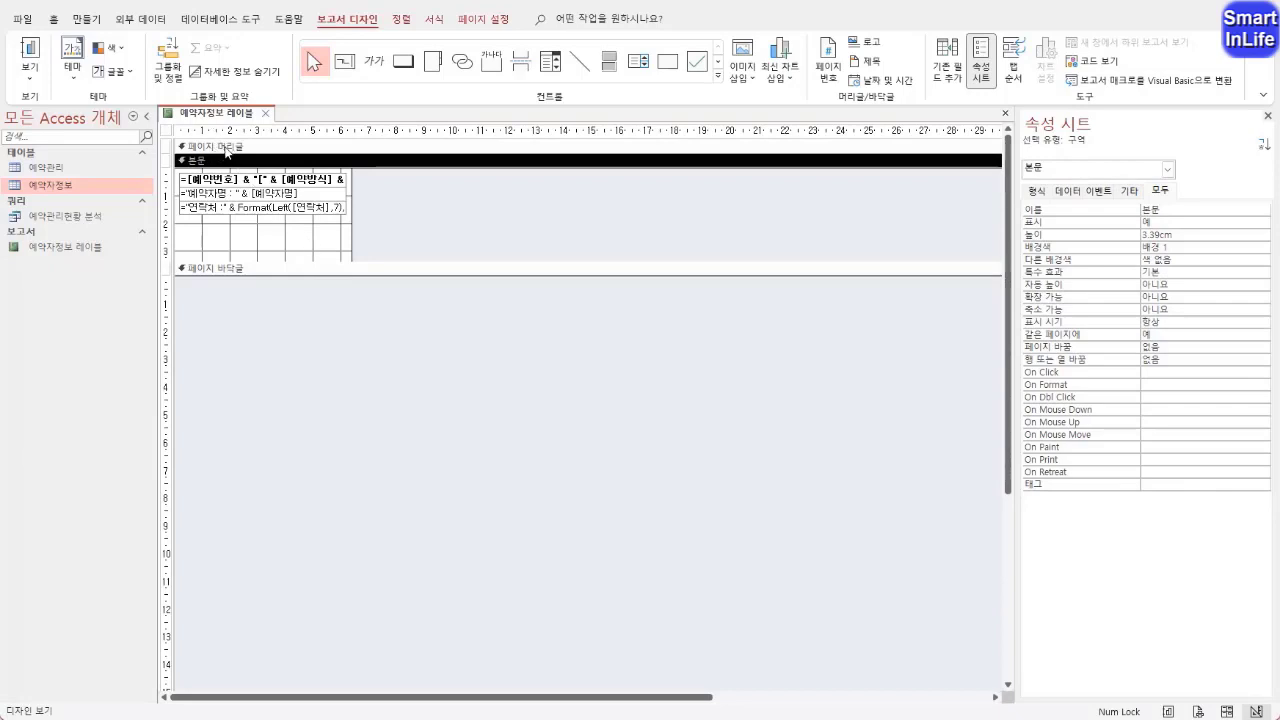
right_click(226, 150)
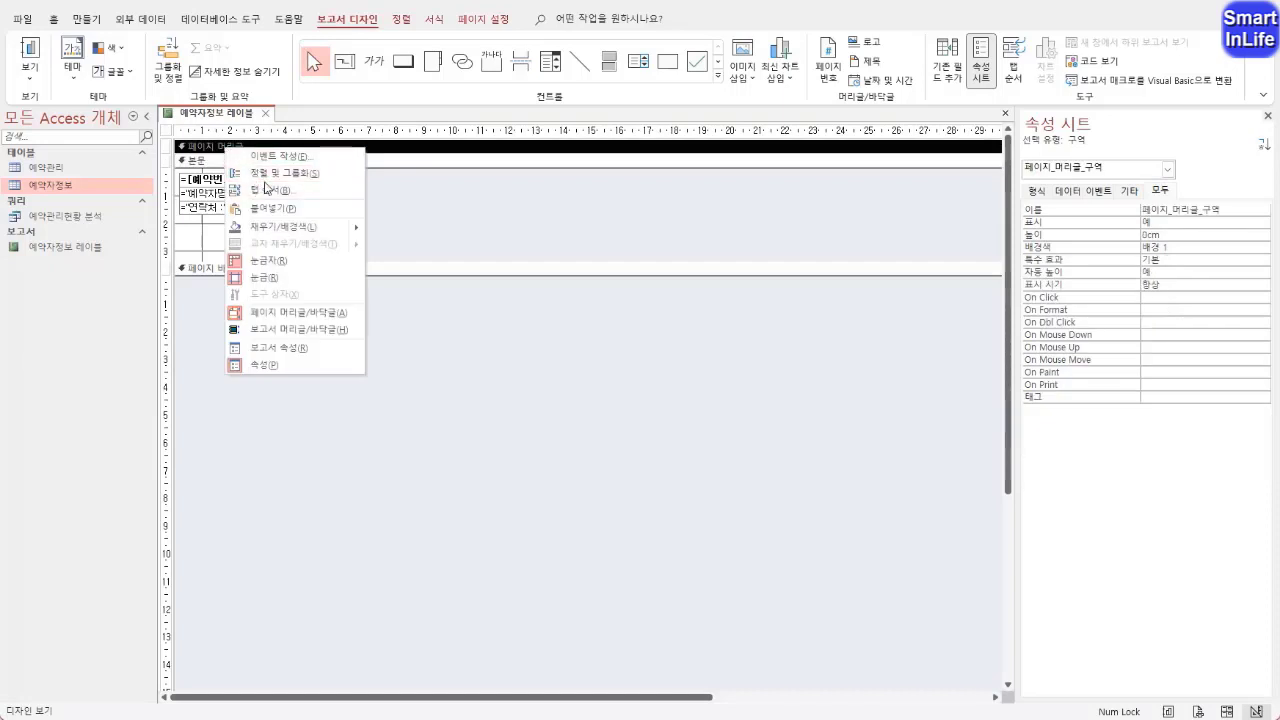
key(Escape)
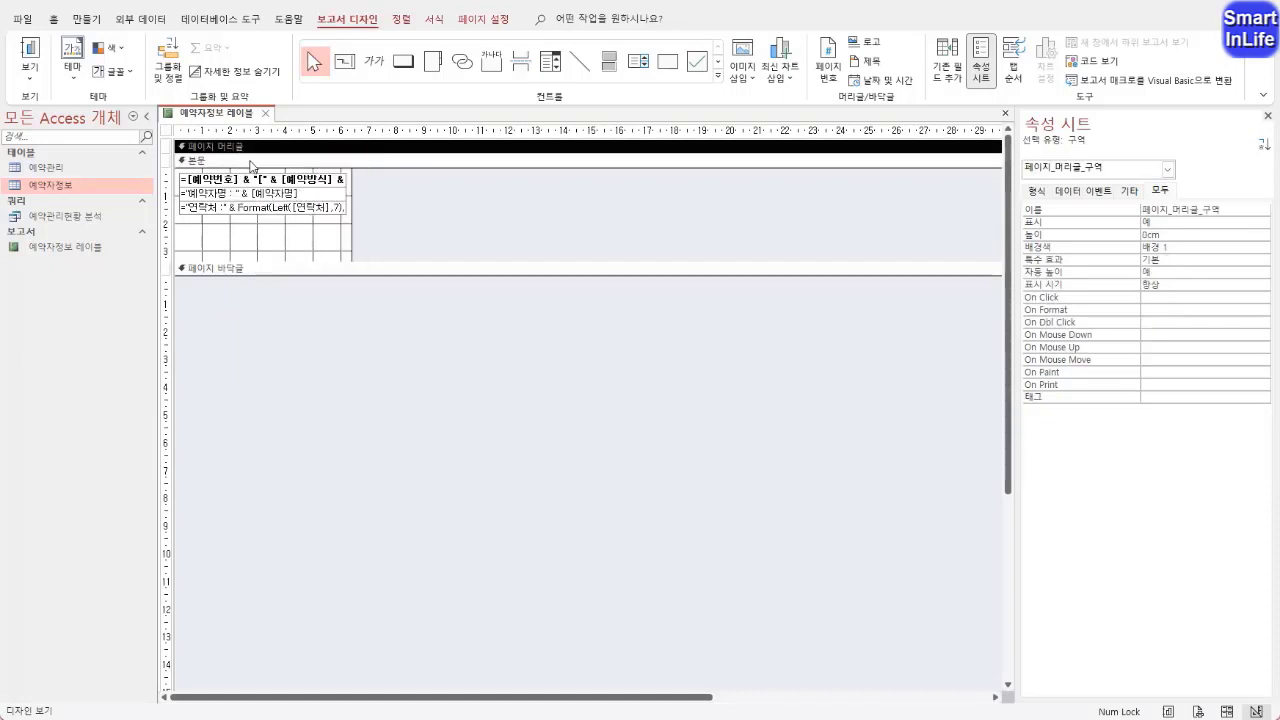
click(266, 114)
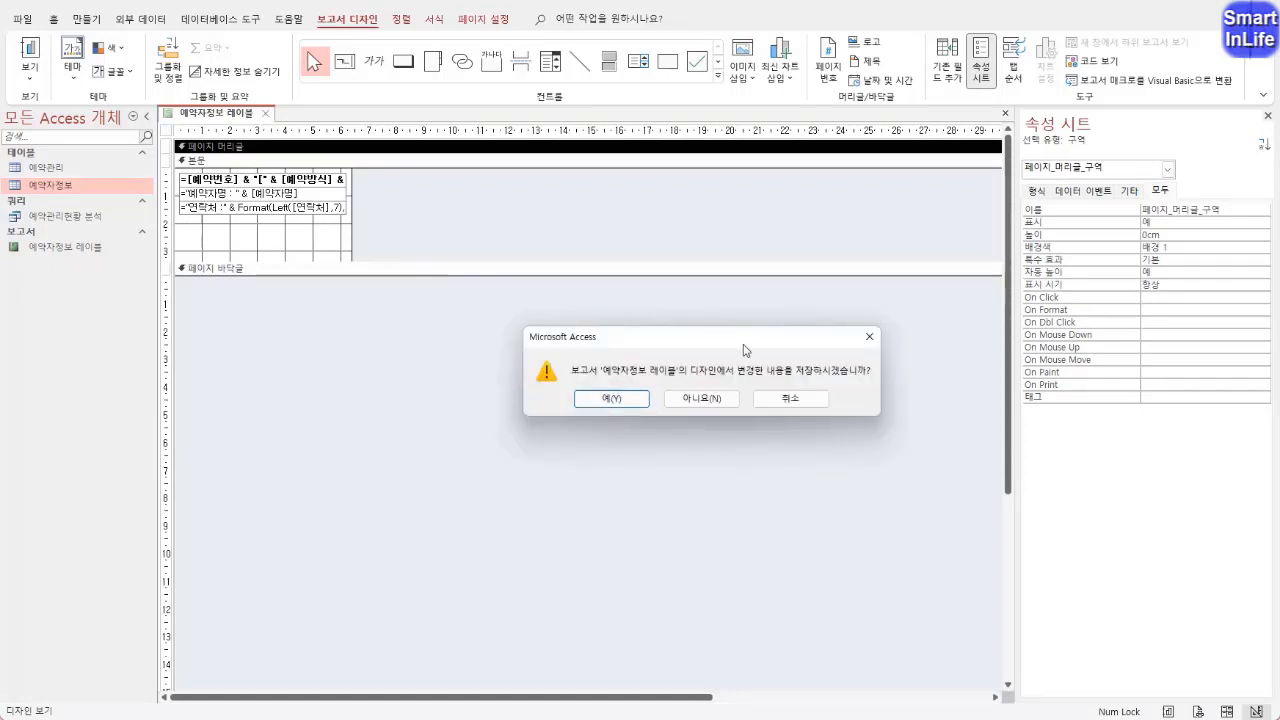
click(638, 400)
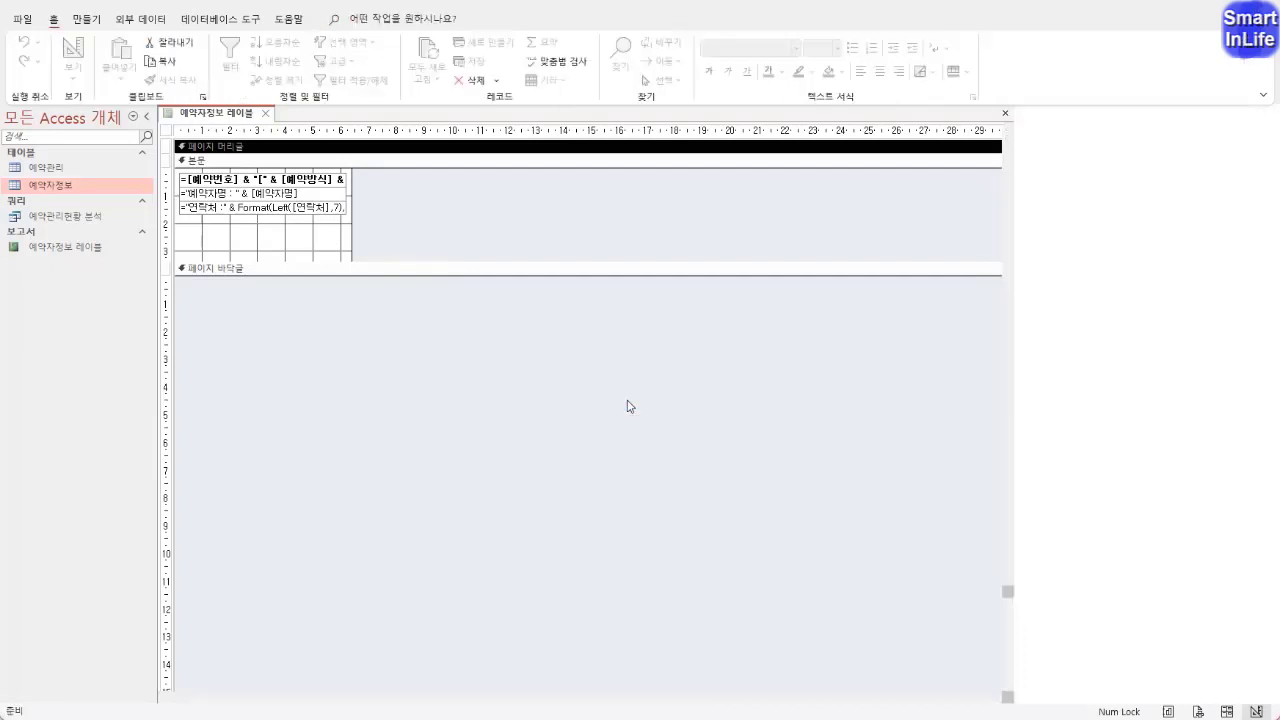
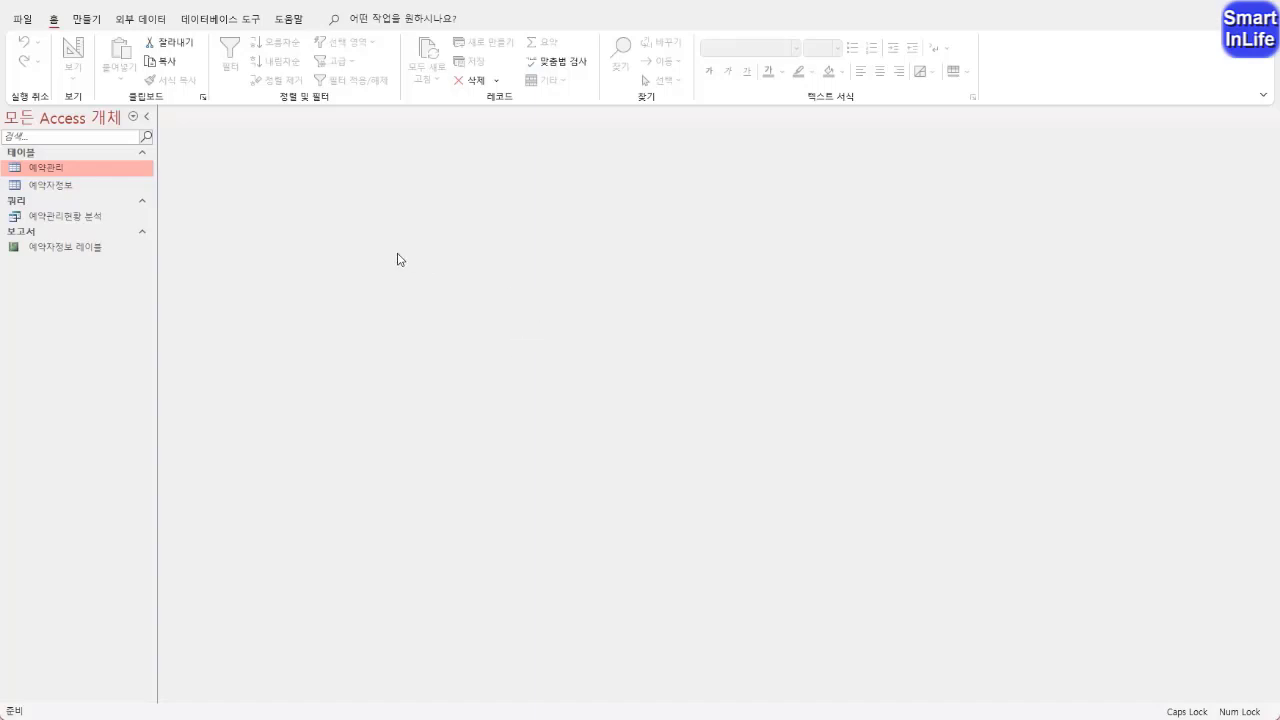
mouse_move(86, 196)
mouse_down()
mouse_move(46, 179)
mouse_move(92, 177)
mouse_move(72, 190)
mouse_move(54, 168)
mouse_move(96, 182)
mouse_move(72, 194)
mouse_up()
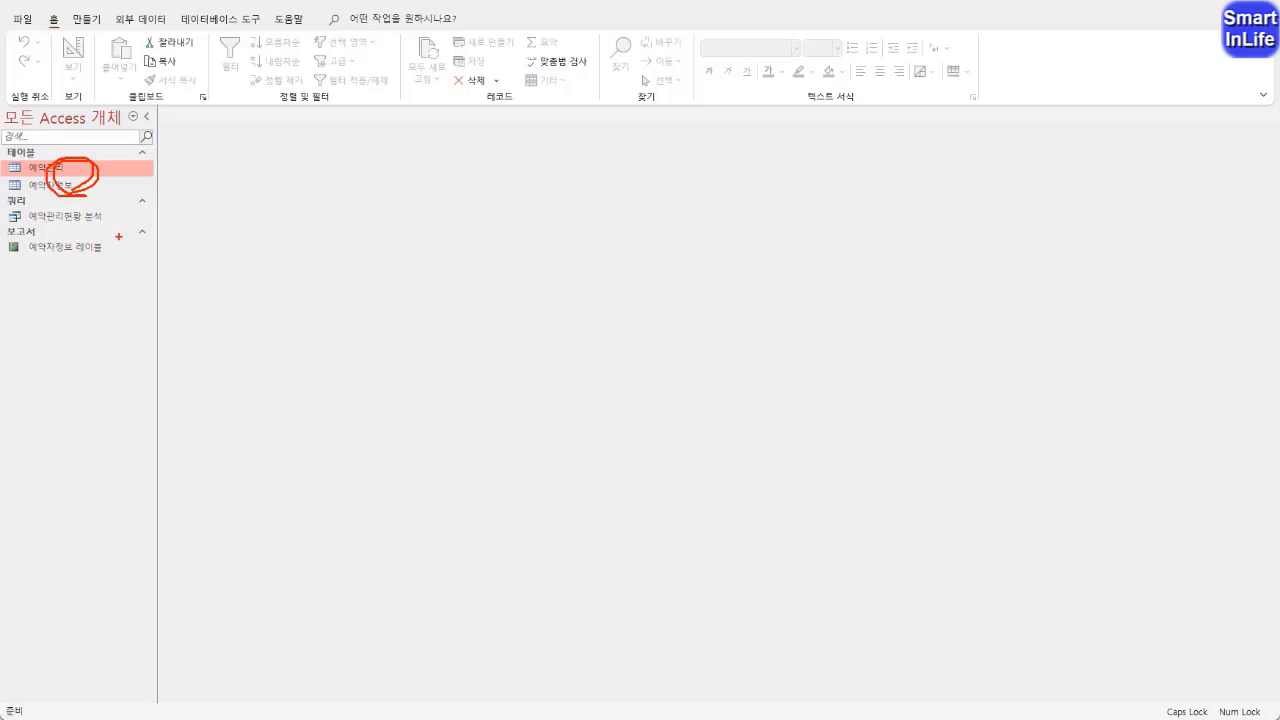
drag(68, 240, 70, 252)
key(Escape)
Create a new query in design view and add the 예약관리 table to it
click(86, 19)
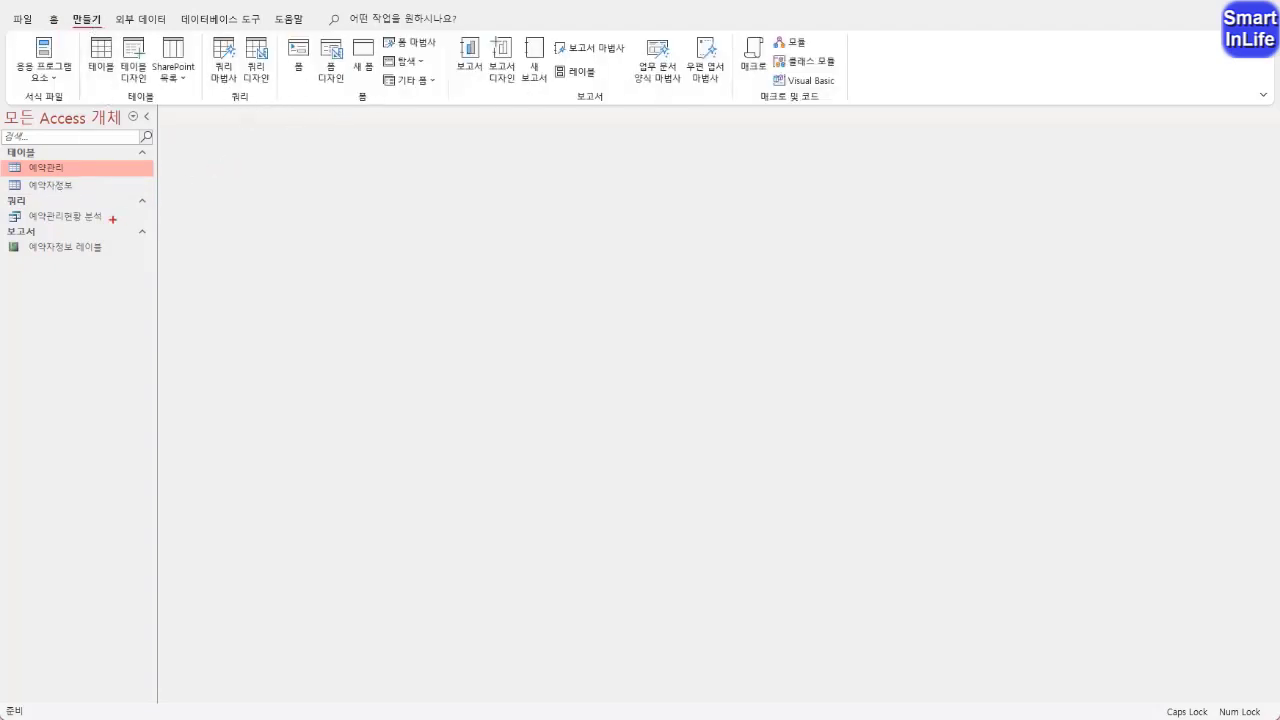
drag(92, 217, 143, 219)
mouse_move(271, 102)
mouse_down()
mouse_move(262, 42)
mouse_move(270, 101)
mouse_move(246, 84)
mouse_move(279, 74)
mouse_move(259, 100)
mouse_up()
key(Escape)
click(257, 62)
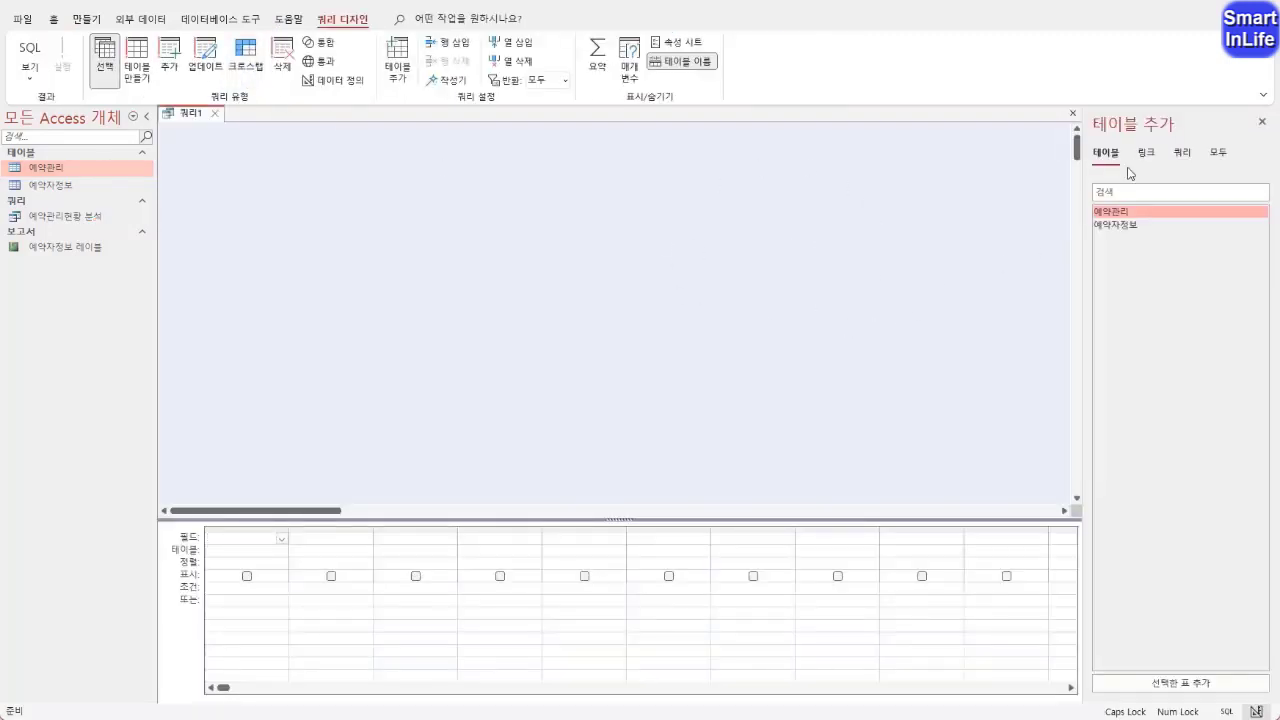
click(1262, 121)
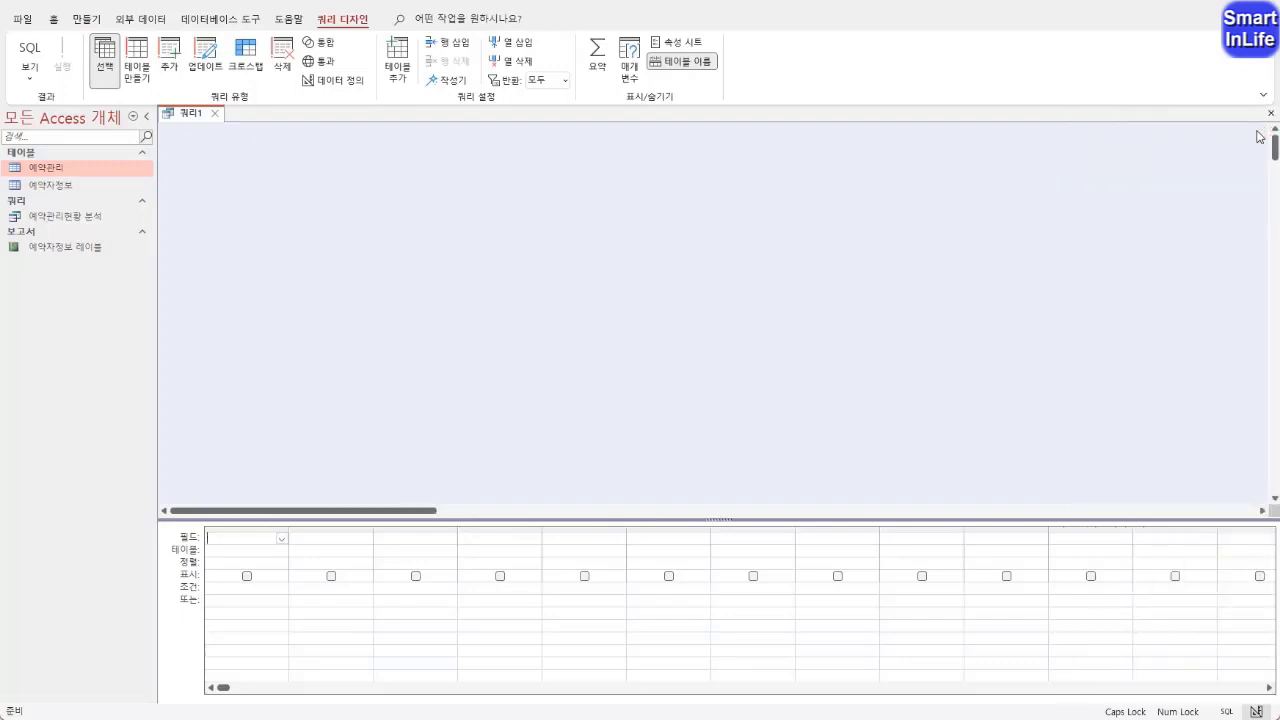
right_click(404, 198)
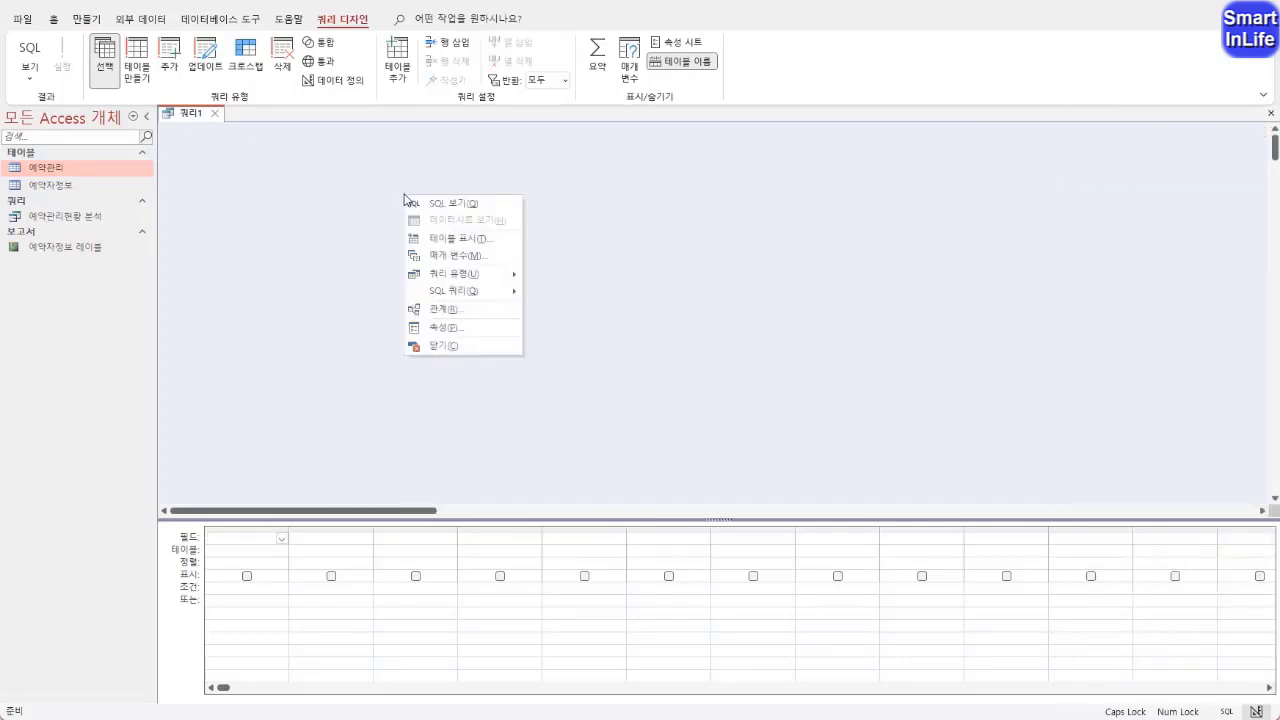
click(448, 245)
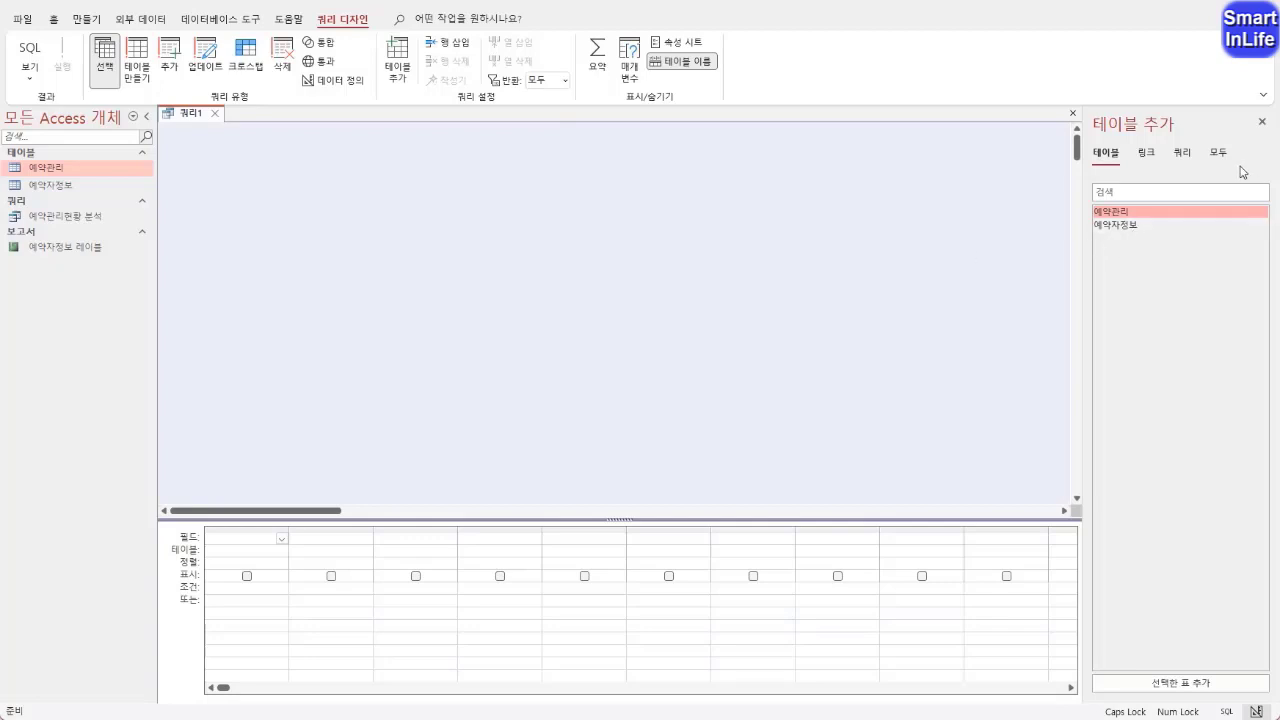
double_click(1127, 213)
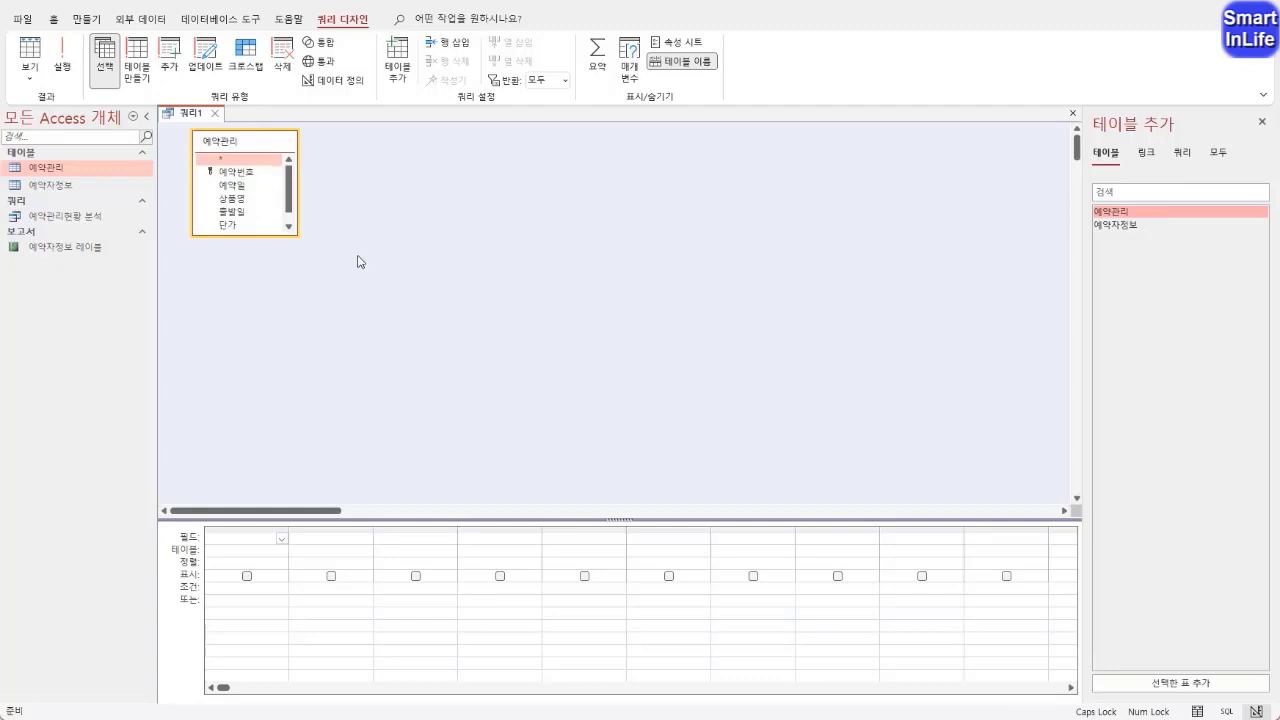
Add the 예약번호 field to the query, followed by a calculated column 예약분류 with the placeholder value 1
double_click(247, 177)
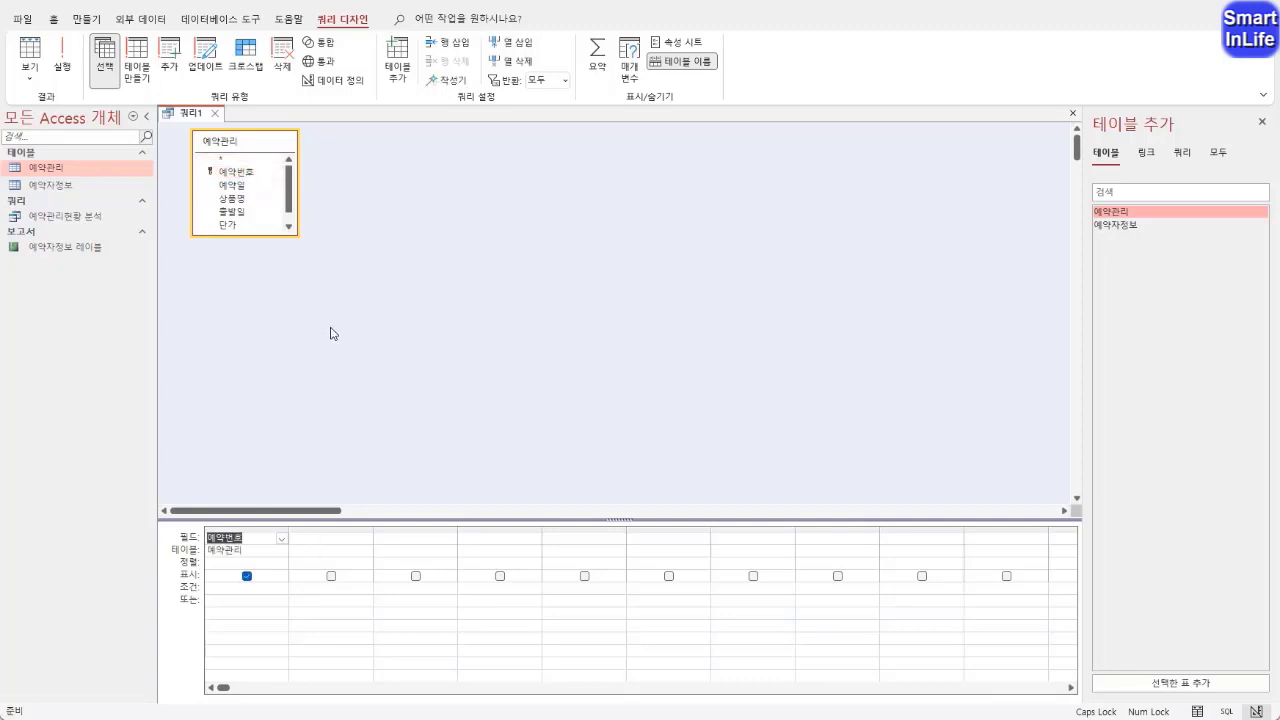
click(312, 540)
text(예)
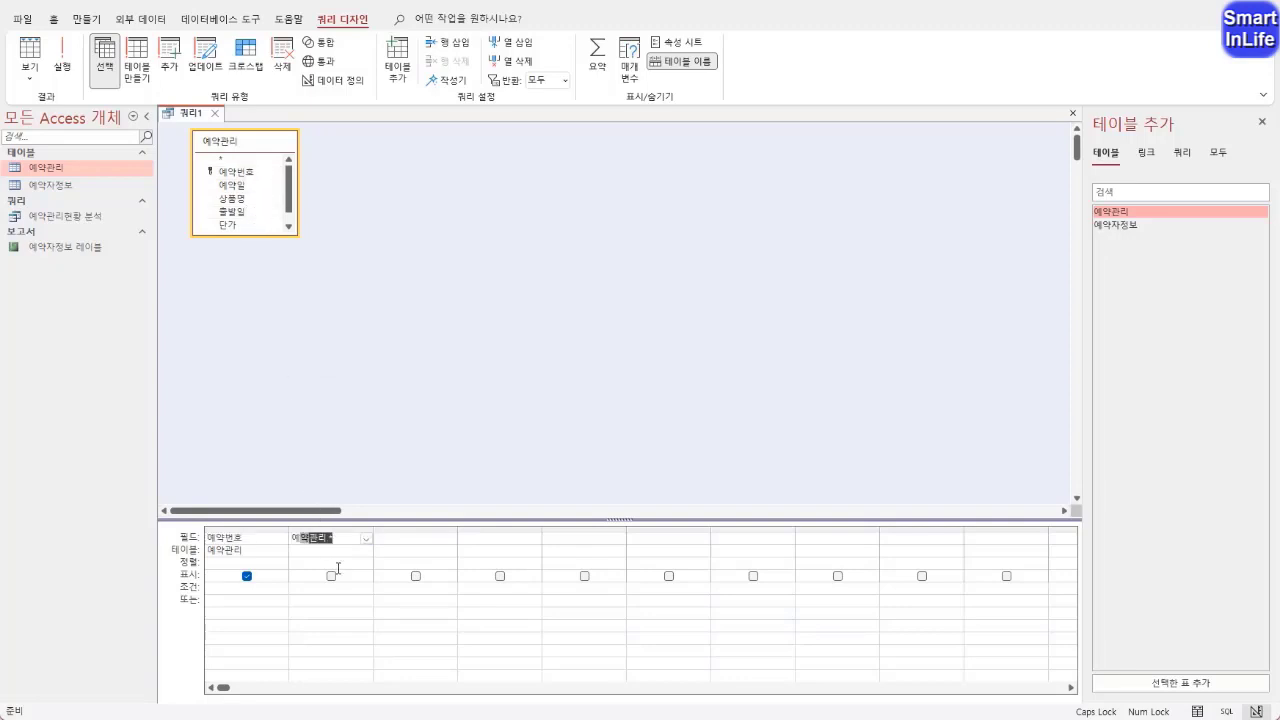
text(약번류:)
key(Return)
Add the 예약일, 상품명 and 출발일 fields from 예약관리 to the query grid
drag(238, 185, 401, 540)
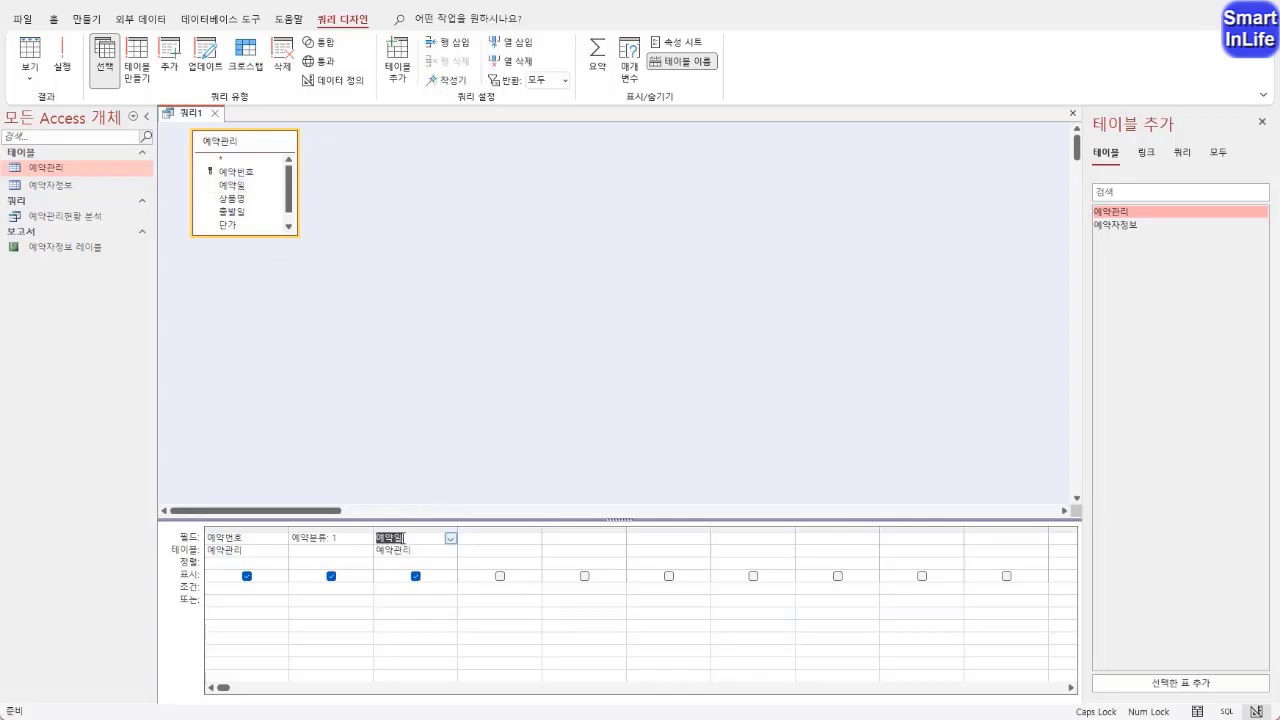
mouse_move(246, 192)
mouse_down()
mouse_move(245, 179)
mouse_move(285, 524)
mouse_move(314, 484)
mouse_up()
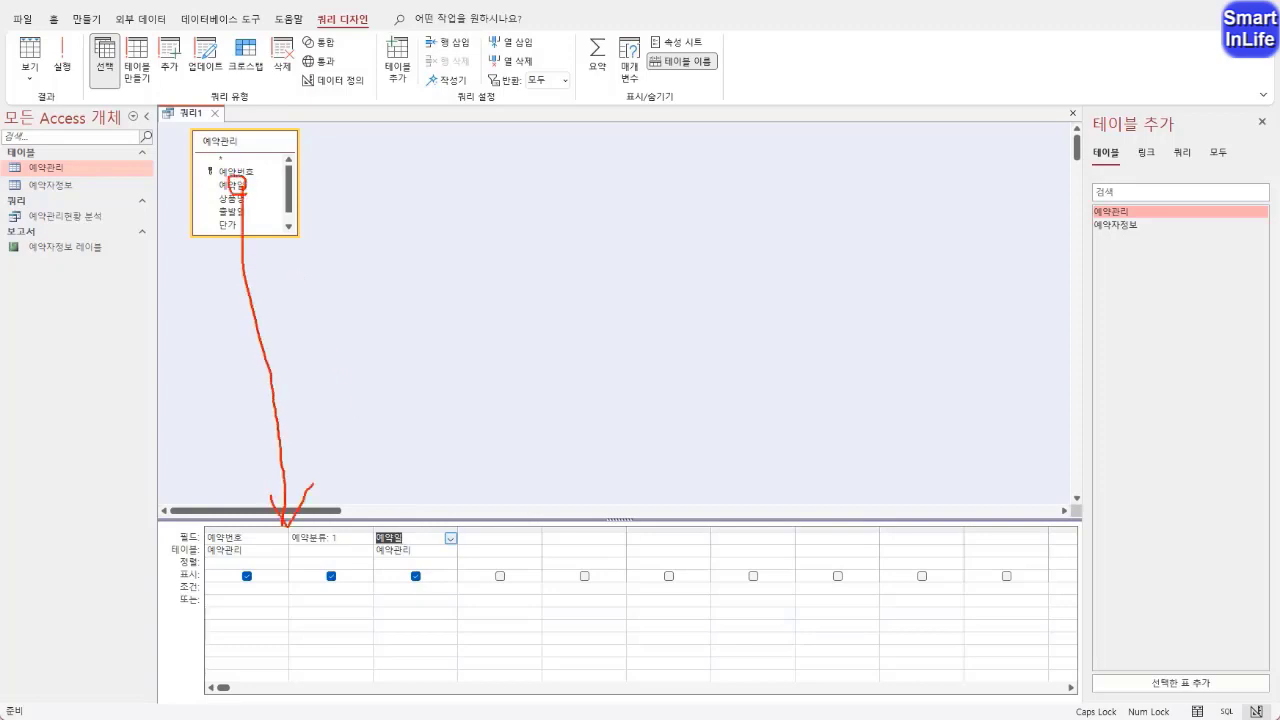
mouse_move(262, 531)
mouse_down()
mouse_move(354, 505)
mouse_move(371, 527)
mouse_up()
key(Escape)
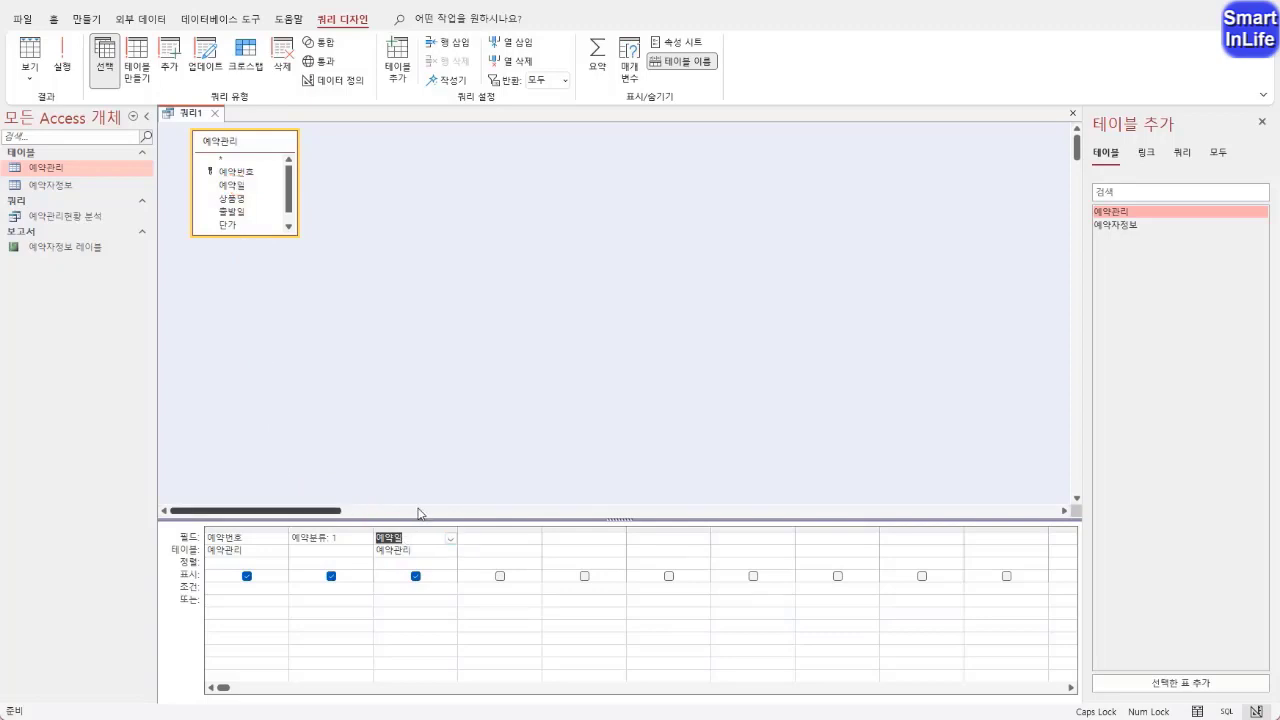
click(248, 206)
double_click(248, 206)
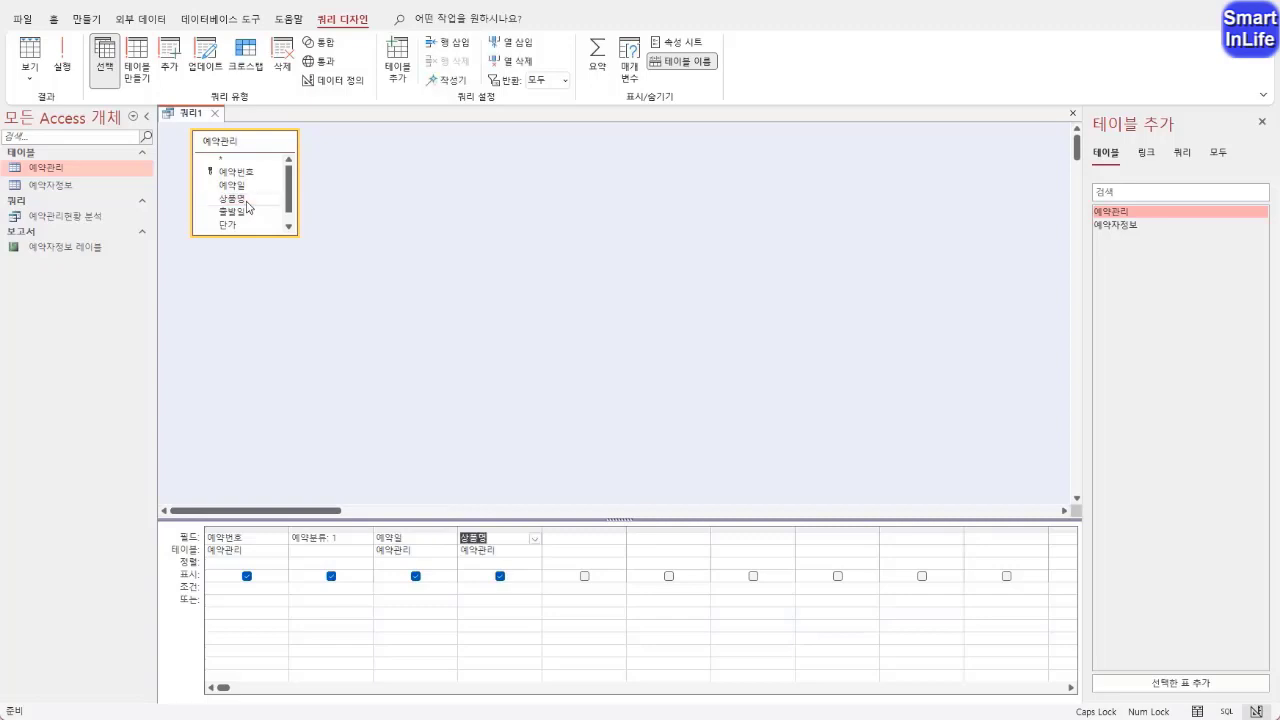
double_click(250, 212)
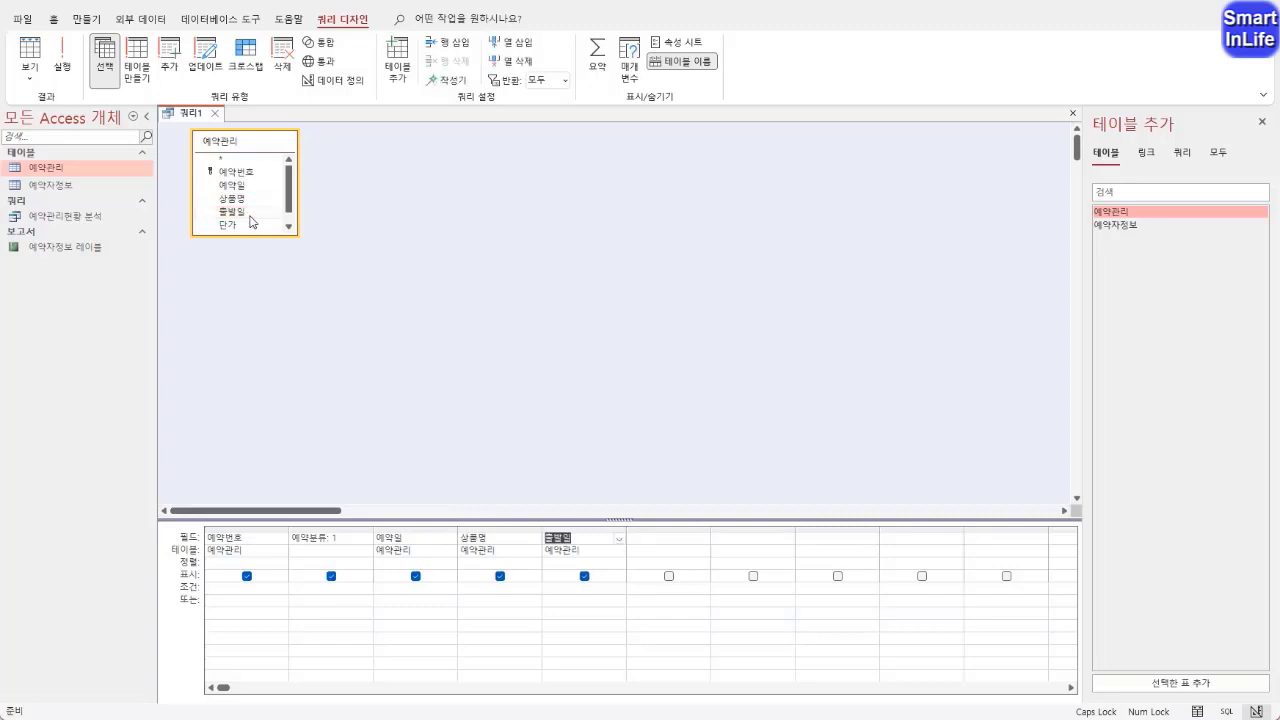
Add a calculated column 결제예정일 with the placeholder value 2, followed by the 단가 field
click(288, 227)
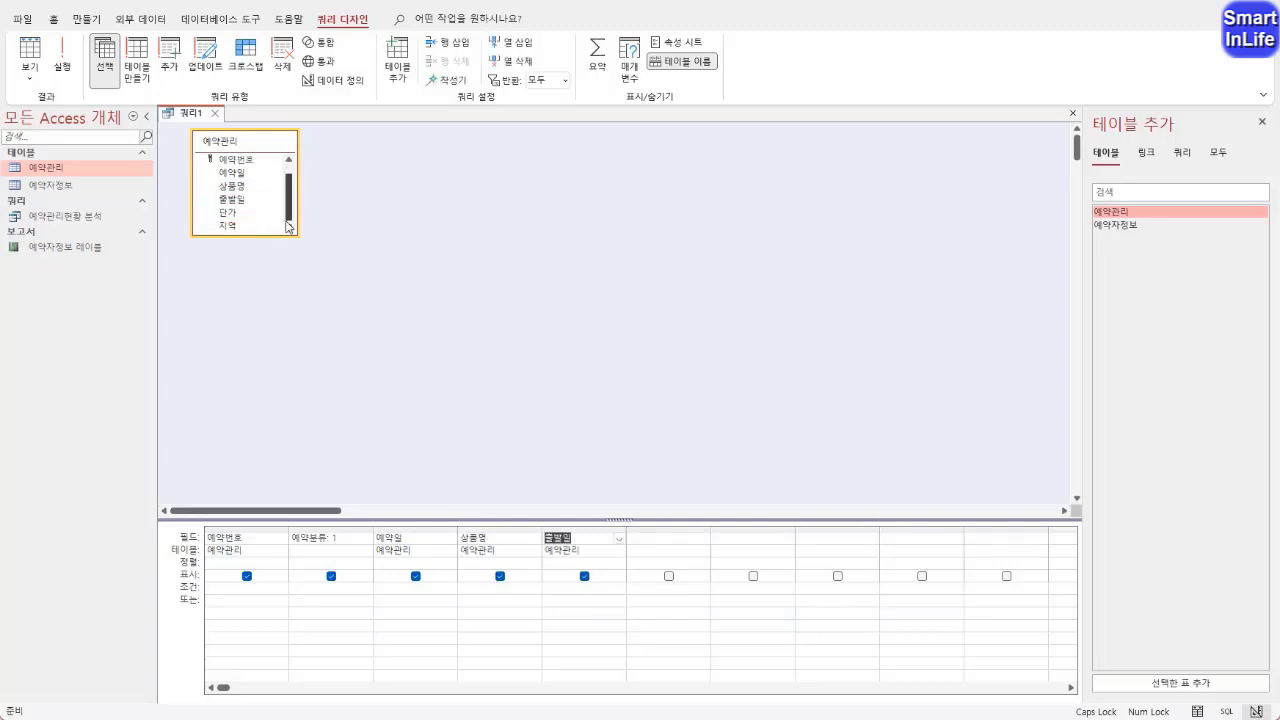
click(648, 539)
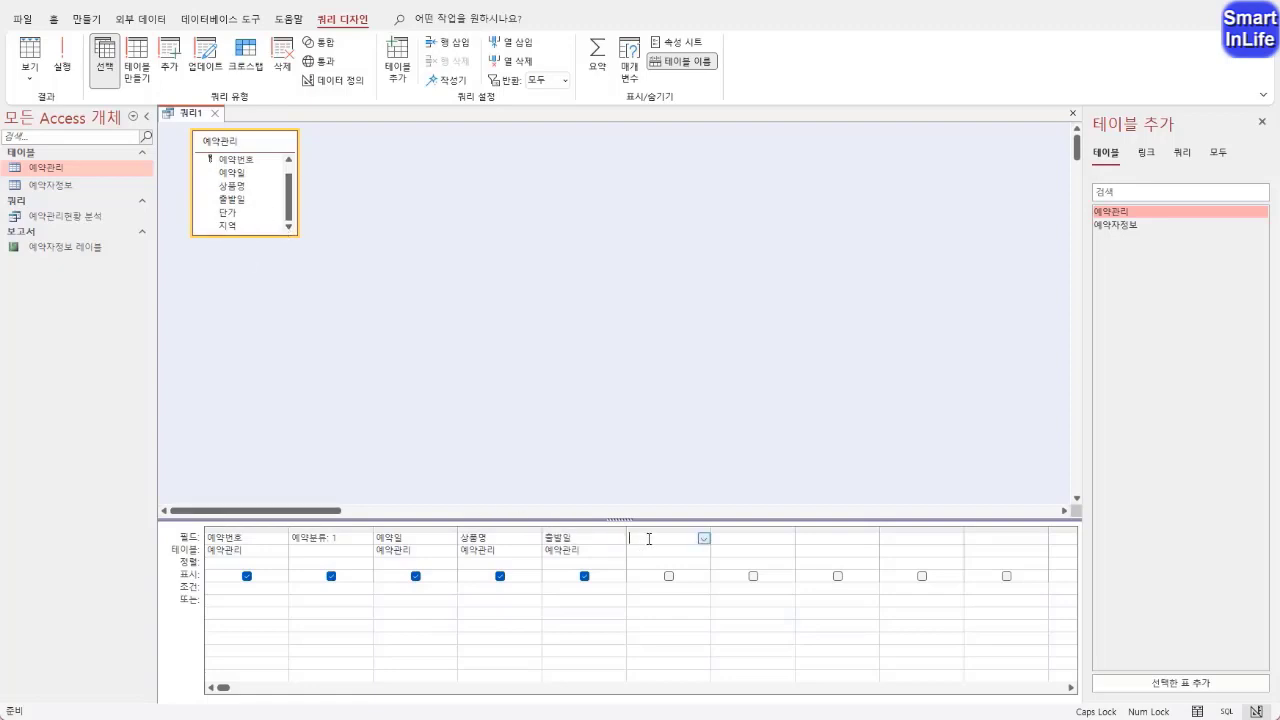
text(결제금)
text(정일)
text(:2)
key(Tab)
double_click(253, 214)
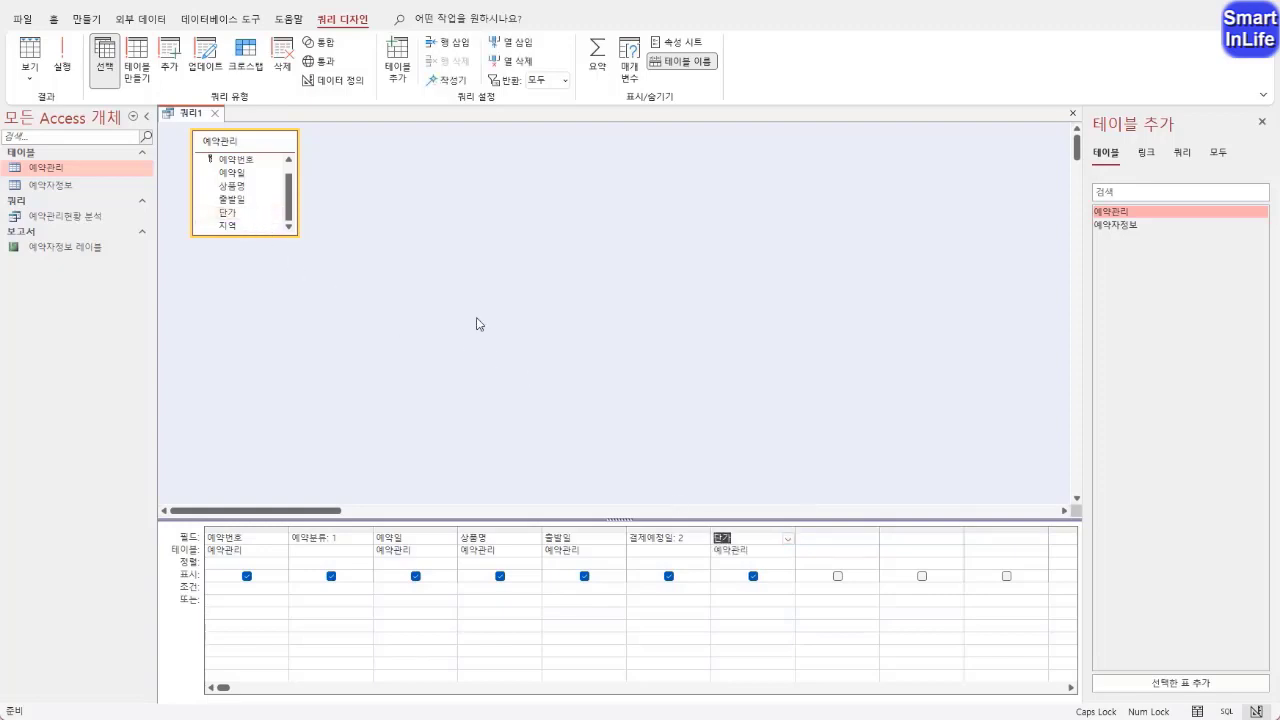
Add a calculated column 총결제액 with the placeholder value 3, followed by the 지역 field
click(825, 543)
text(총결제금)
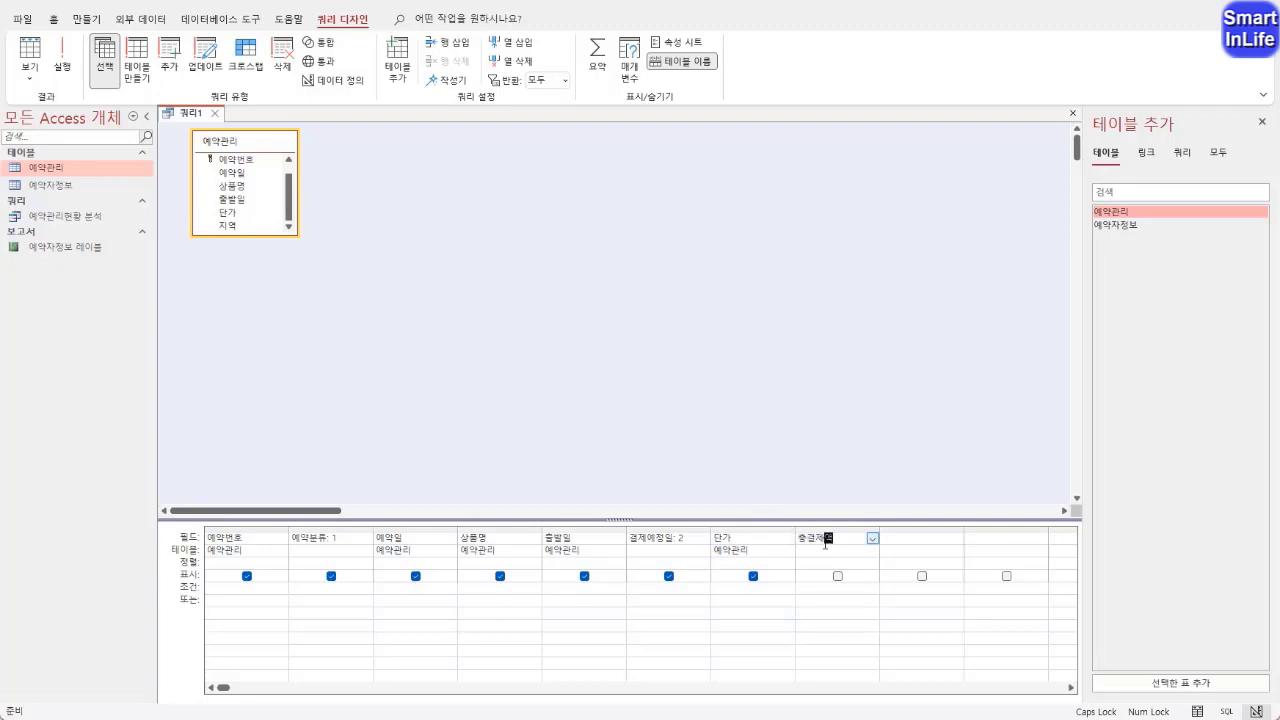
text(: 3)
key(Tab)
drag(334, 548, 343, 540)
drag(676, 550, 686, 540)
key(Escape)
click(897, 543)
double_click(229, 226)
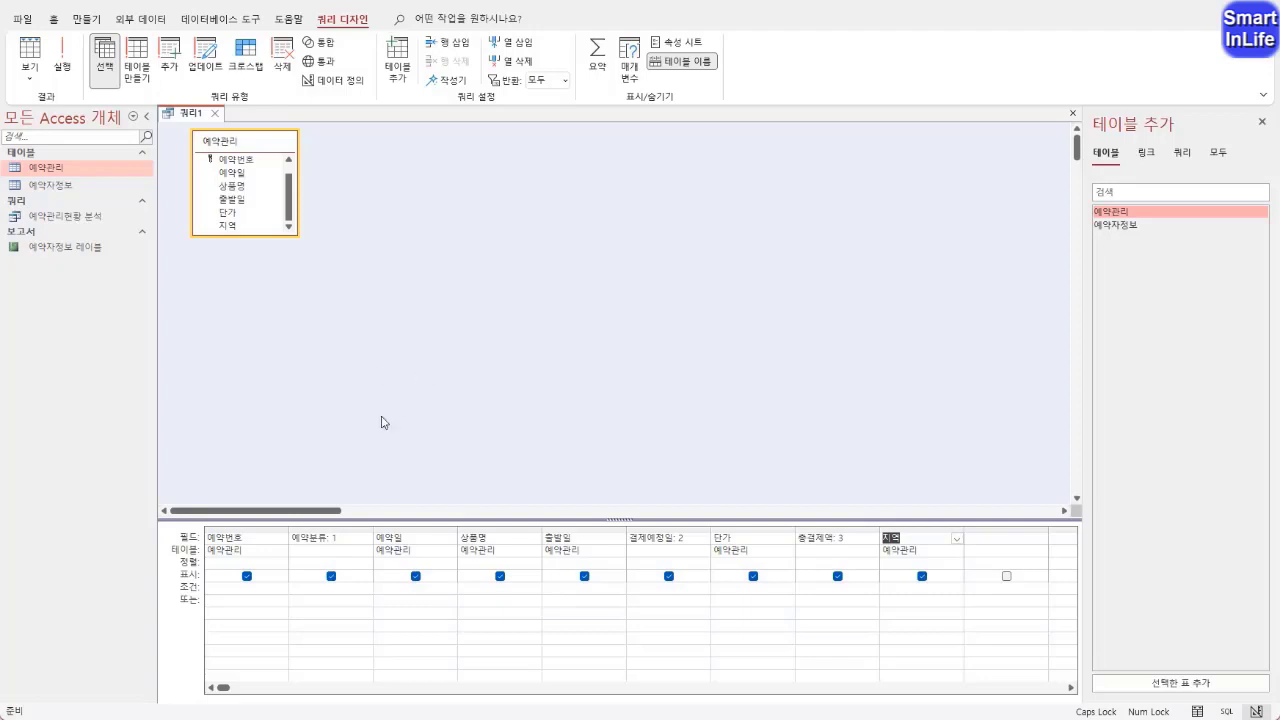
Open the 예약분류 column in the expression builder and replace its placeholder with the start of a LEFT function on 예약번호
click(326, 540)
click(333, 540)
right_click(343, 539)
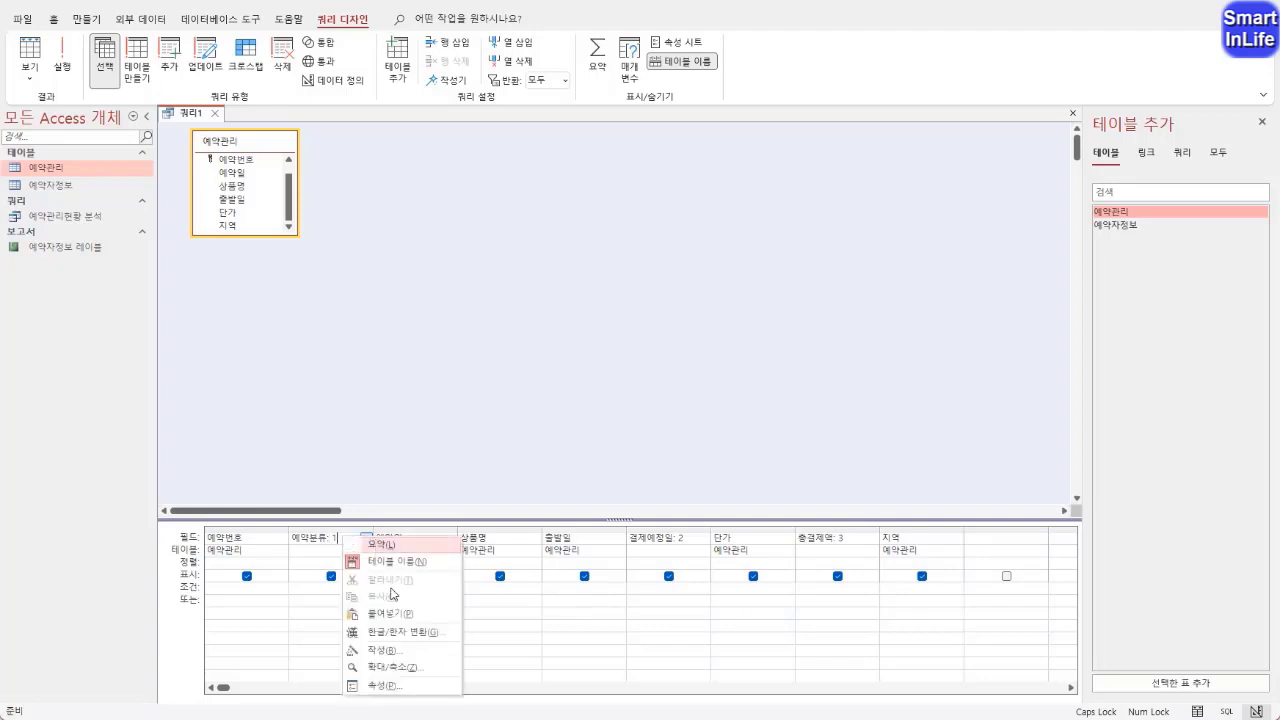
click(383, 651)
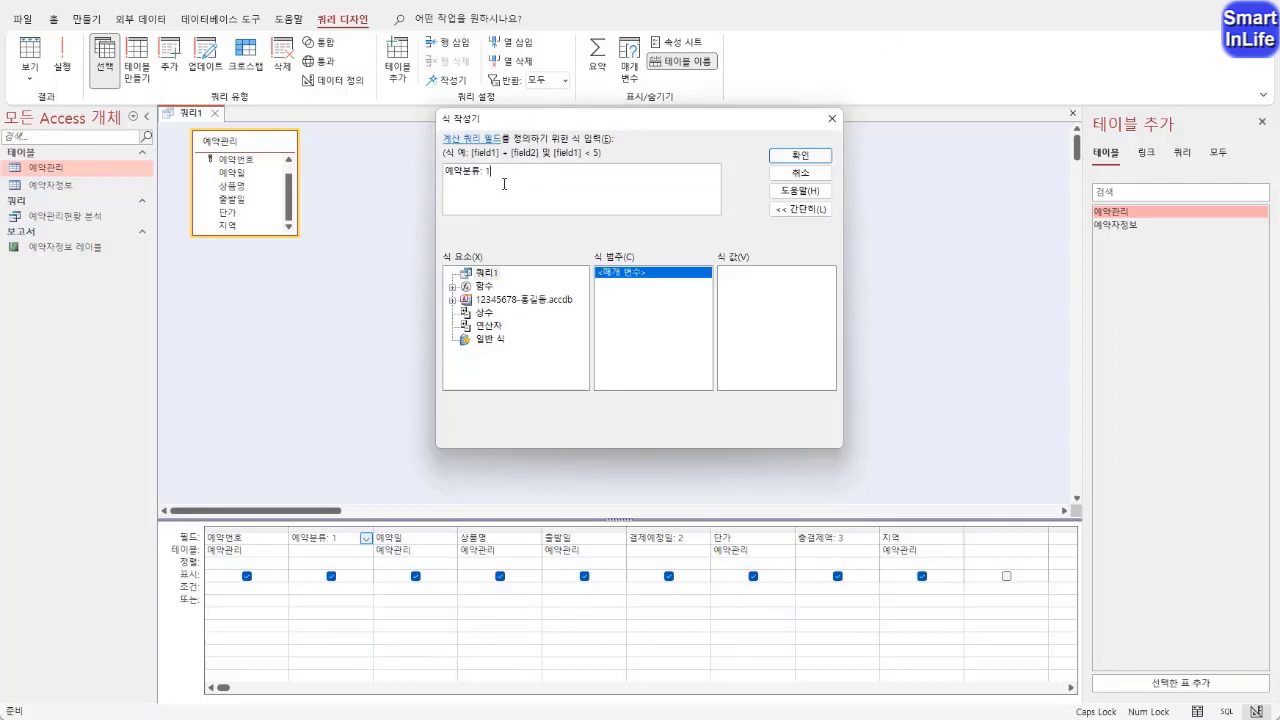
key(BackSpace)
text(LEFT()
text(예약번호)
Enclose 예약번호 in square brackets and complete the function as LEFT([예약번호],1)
mouse_move(258, 577)
mouse_down()
mouse_move(220, 521)
mouse_move(256, 578)
mouse_up()
mouse_move(318, 572)
mouse_down()
mouse_move(320, 555)
mouse_move(358, 567)
mouse_move(424, 514)
mouse_up()
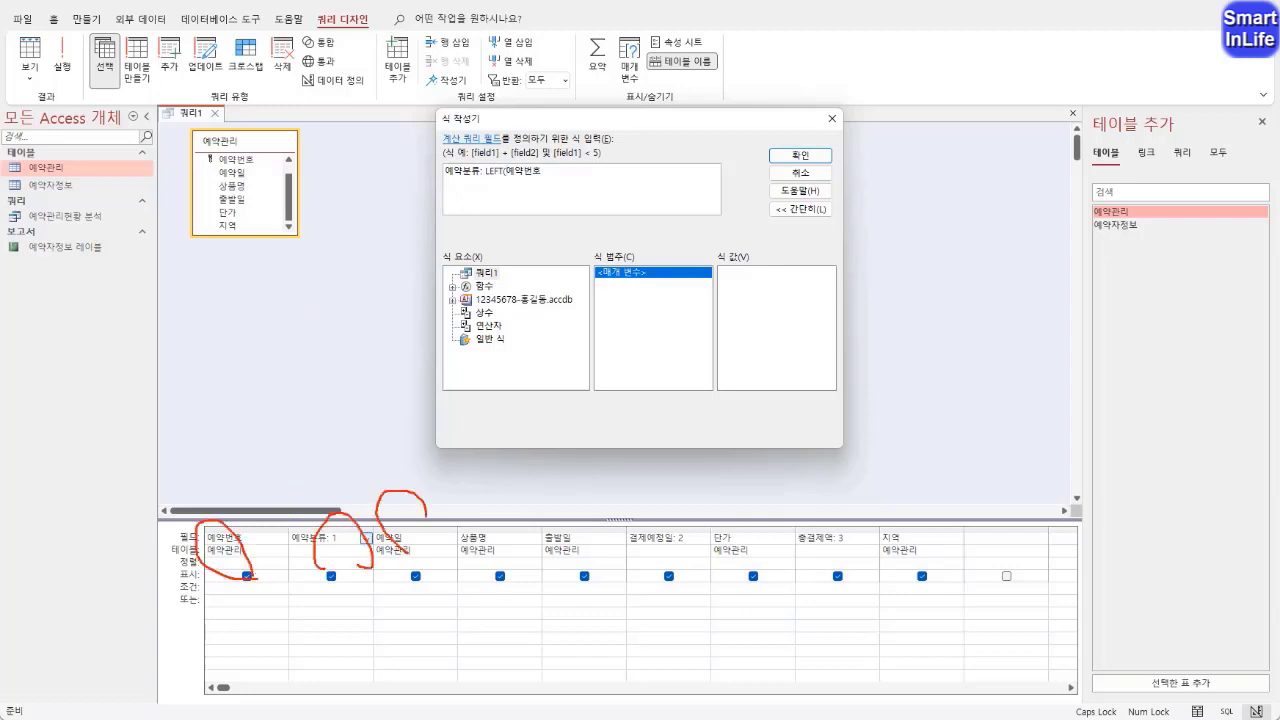
key(Escape)
click(508, 176)
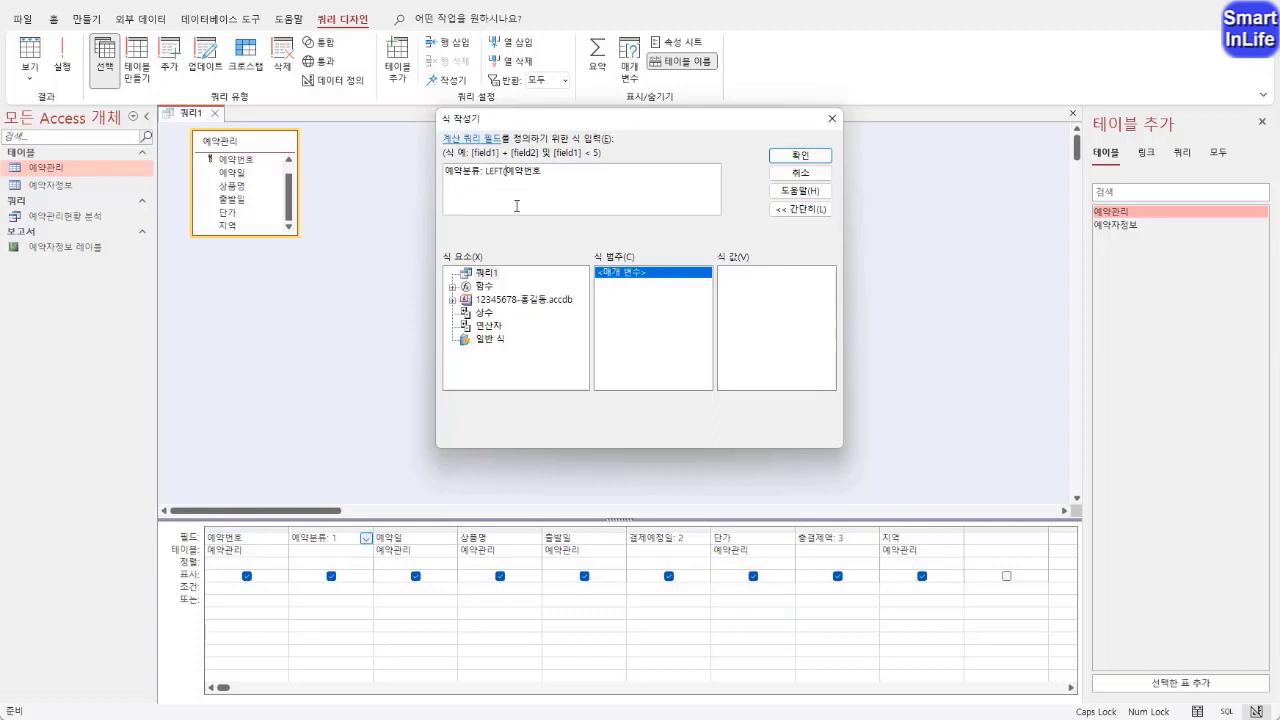
text([예약번호])
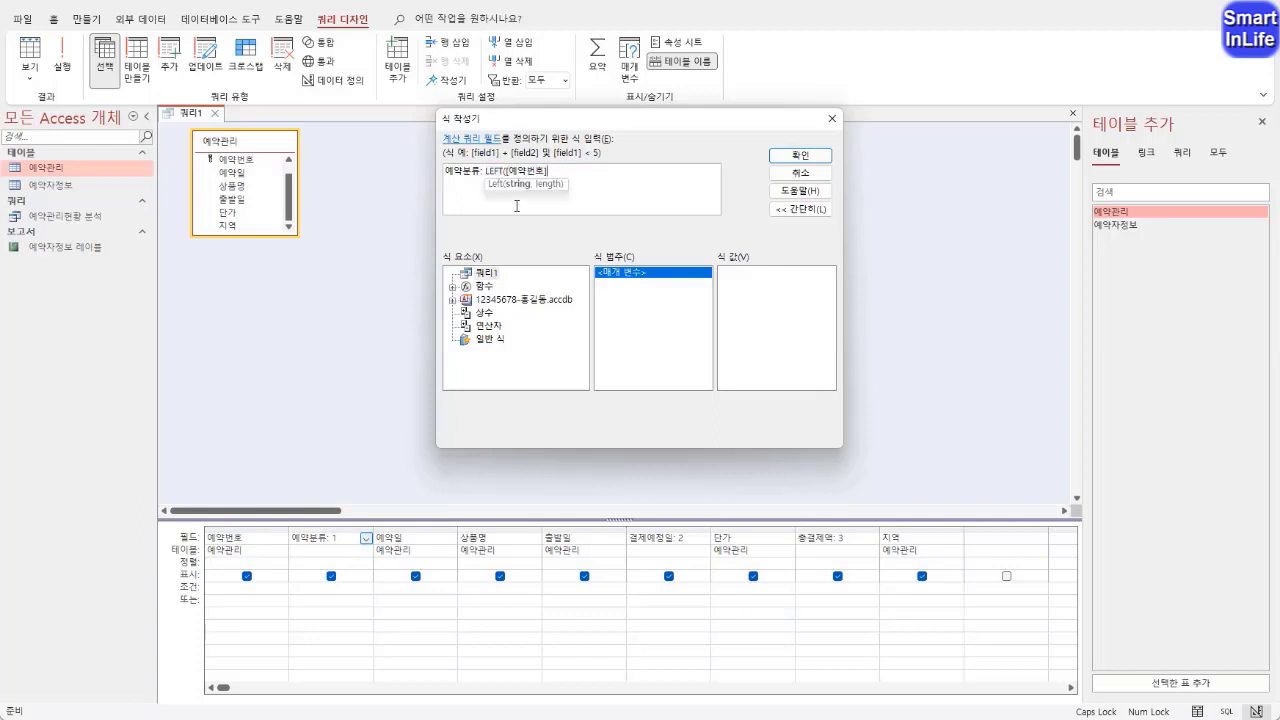
text(,1))
Nest the LEFT expression inside a CHOOSE function as its index argument
click(486, 171)
drag(570, 172, 486, 172)
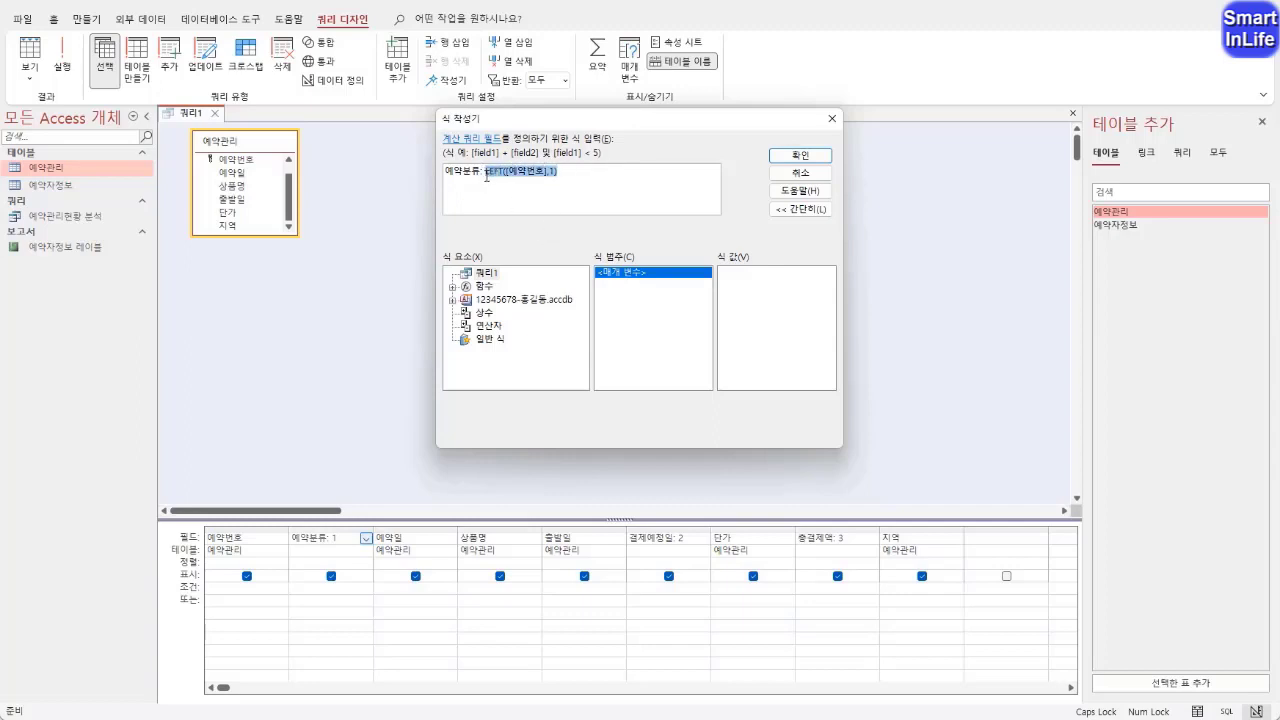
click(556, 203)
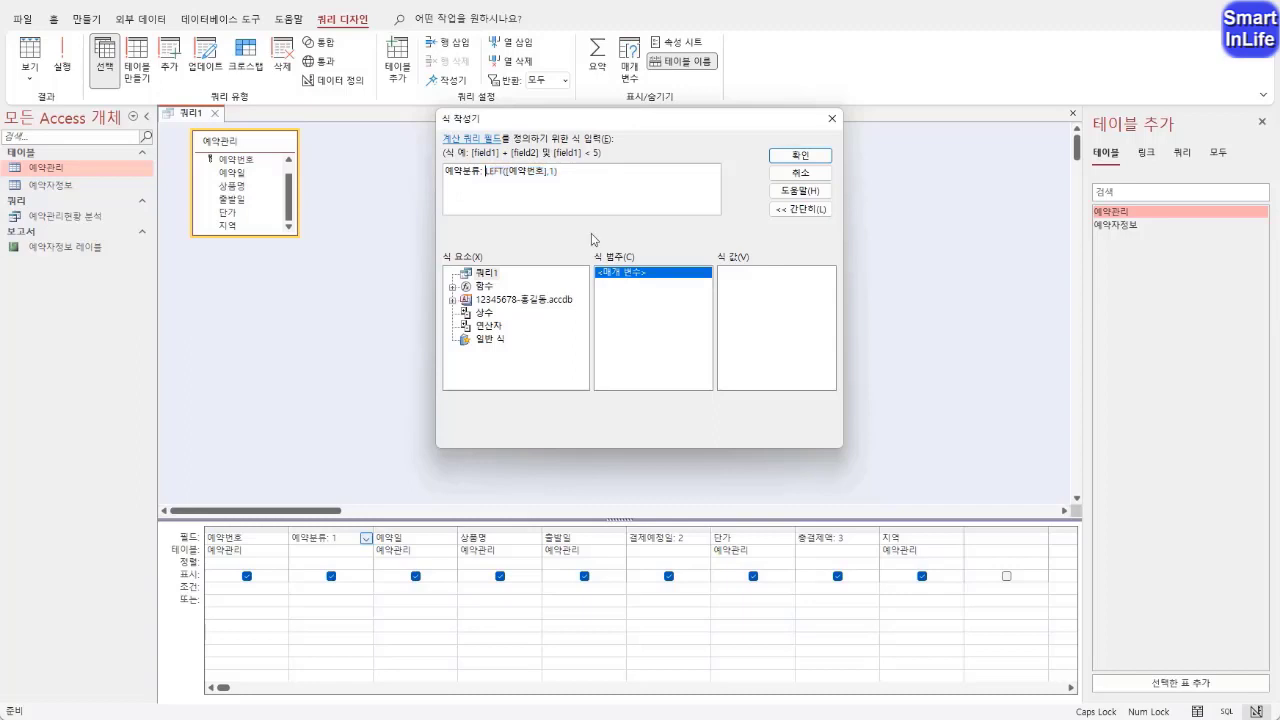
text(CHOOSE()
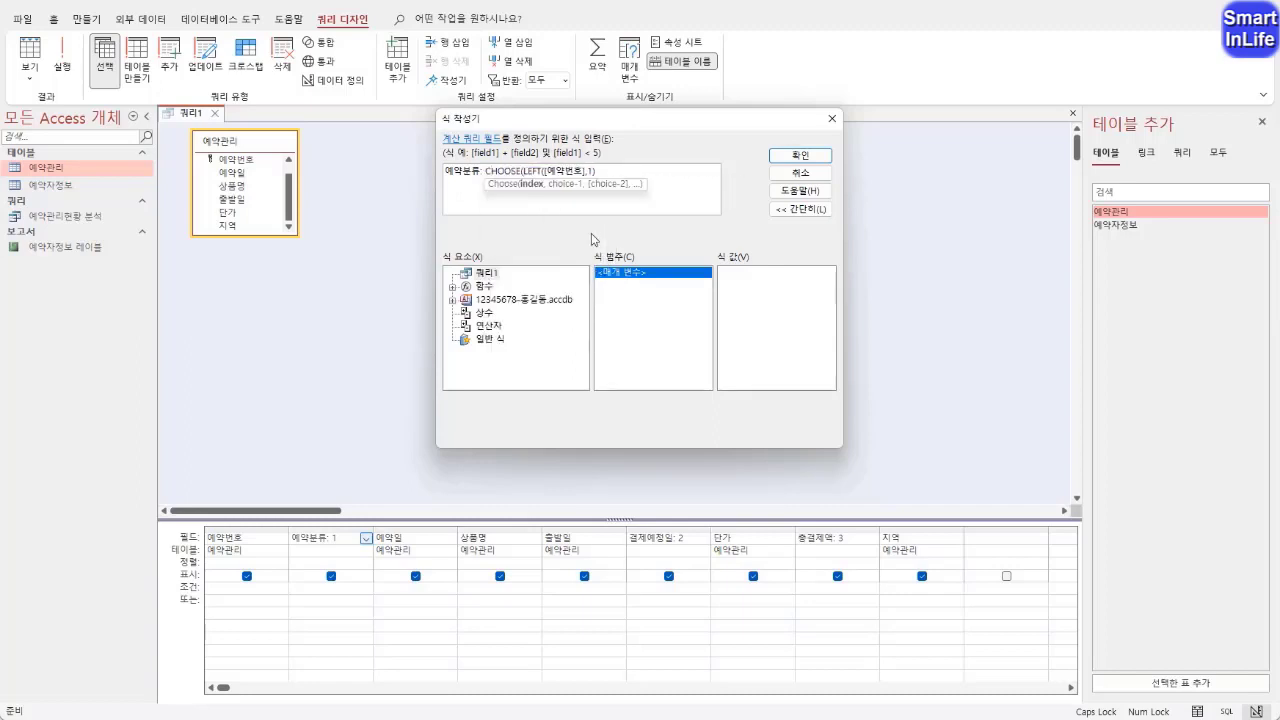
click(601, 170)
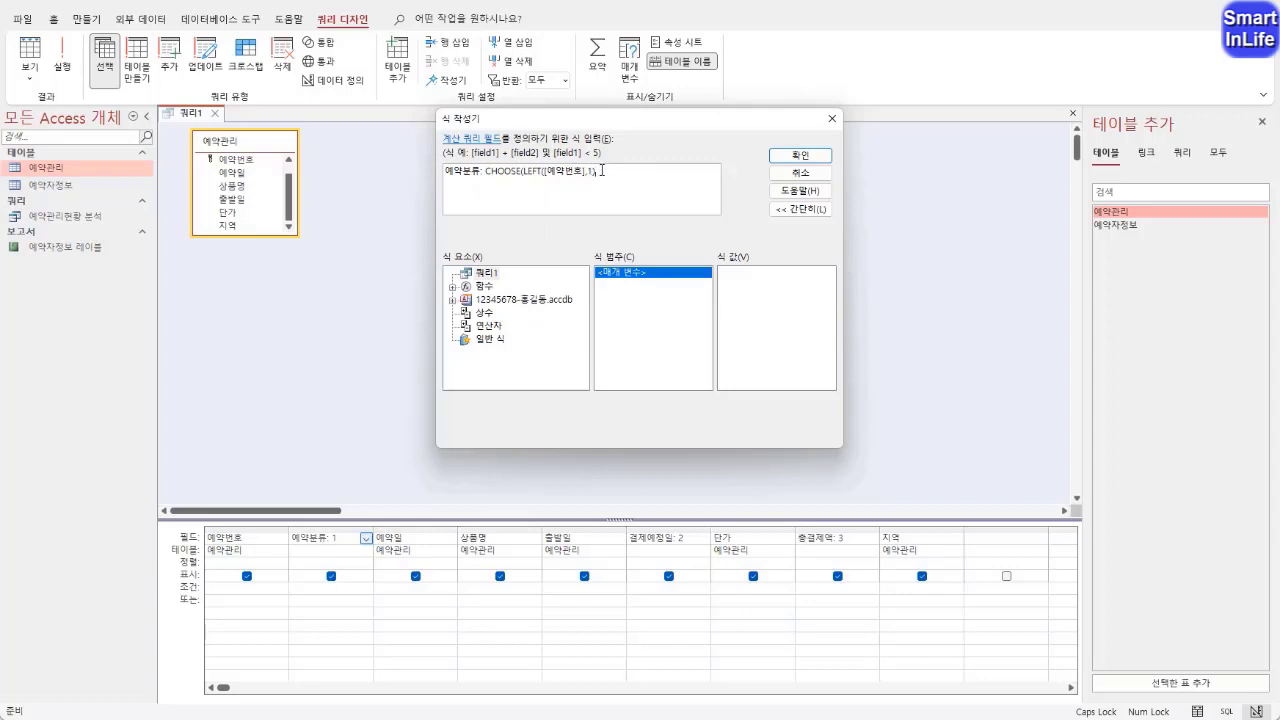
text(,)
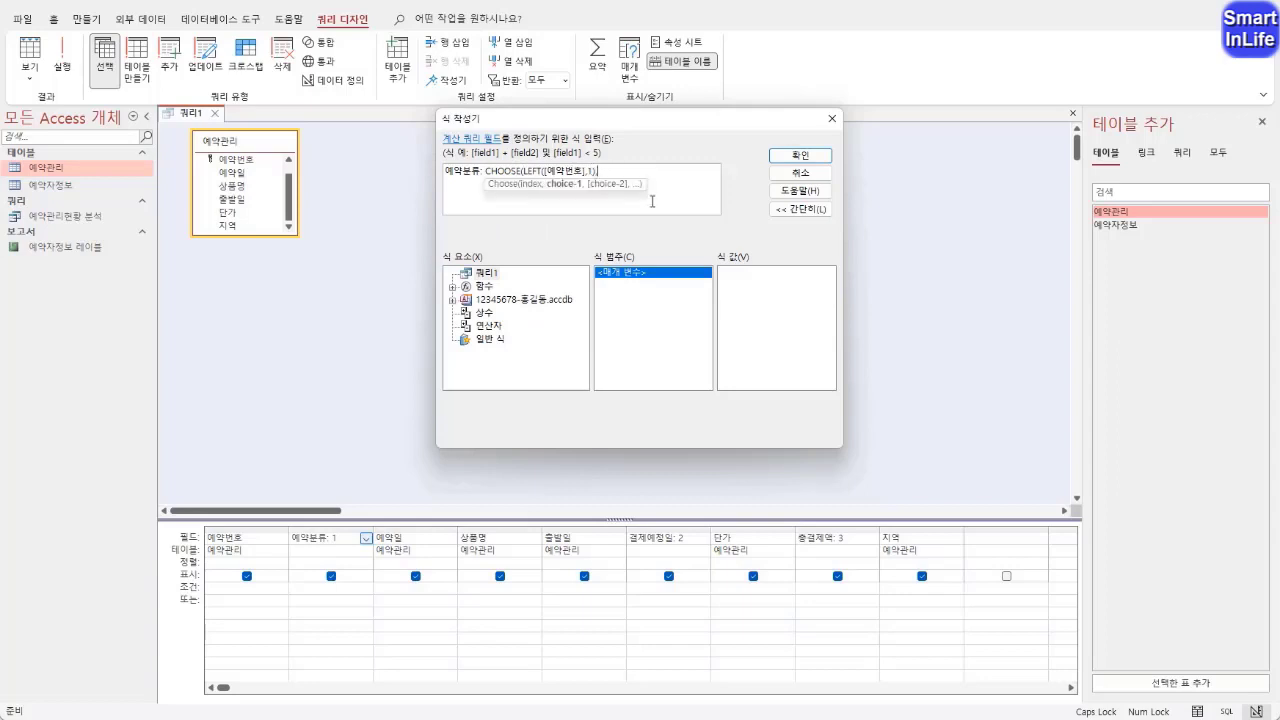
text("전화","인터넷"))
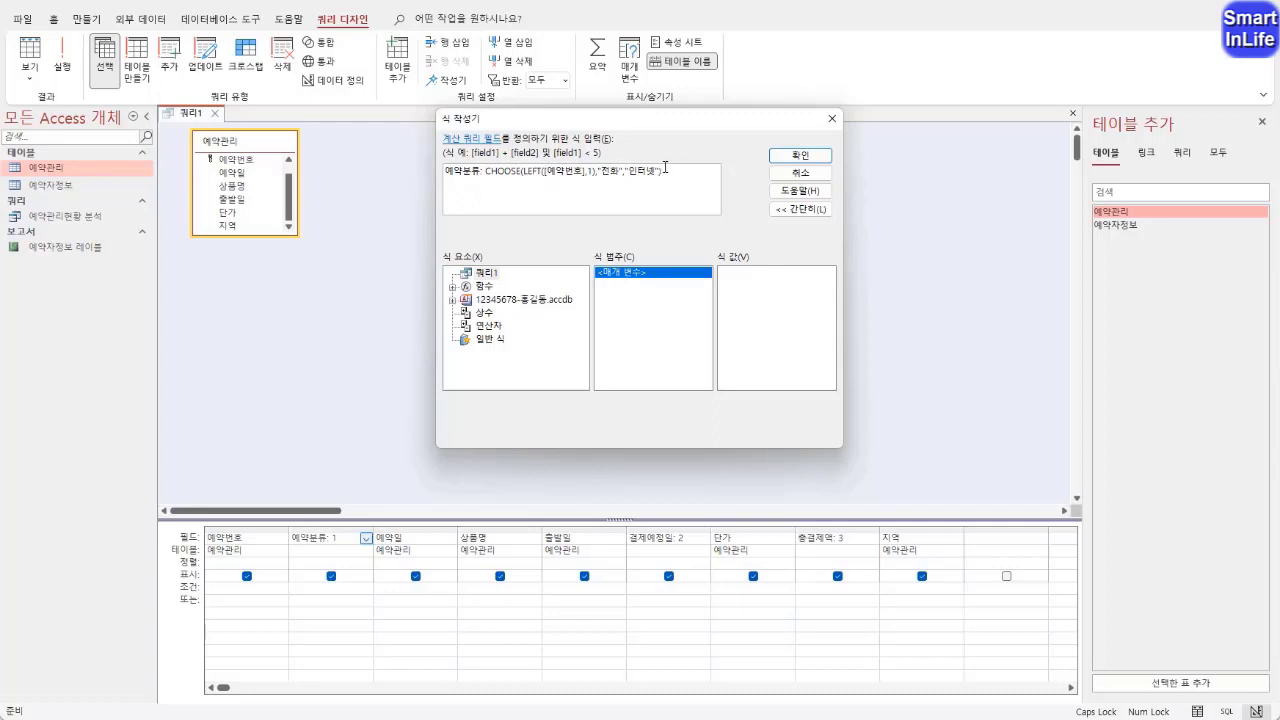
Complete the CHOOSE function with the choices "전화" and "인터넷", apply the expression and check the query in datasheet view
drag(670, 171, 443, 172)
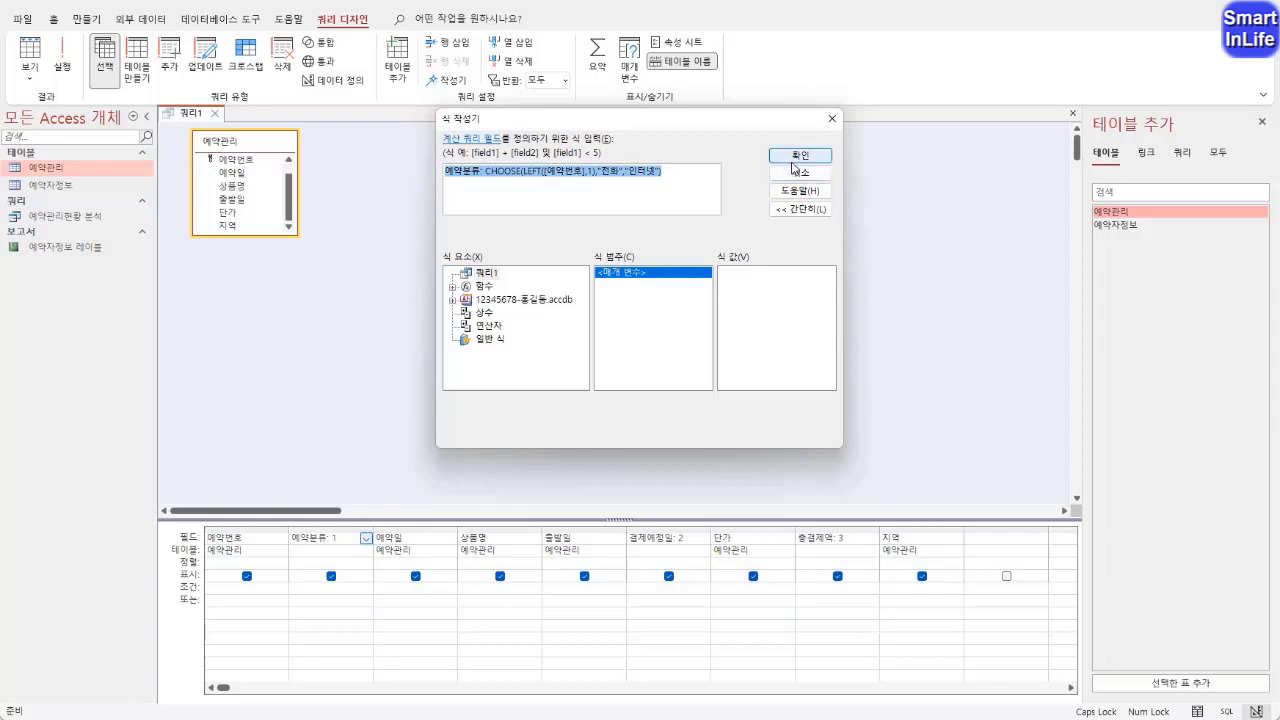
click(792, 158)
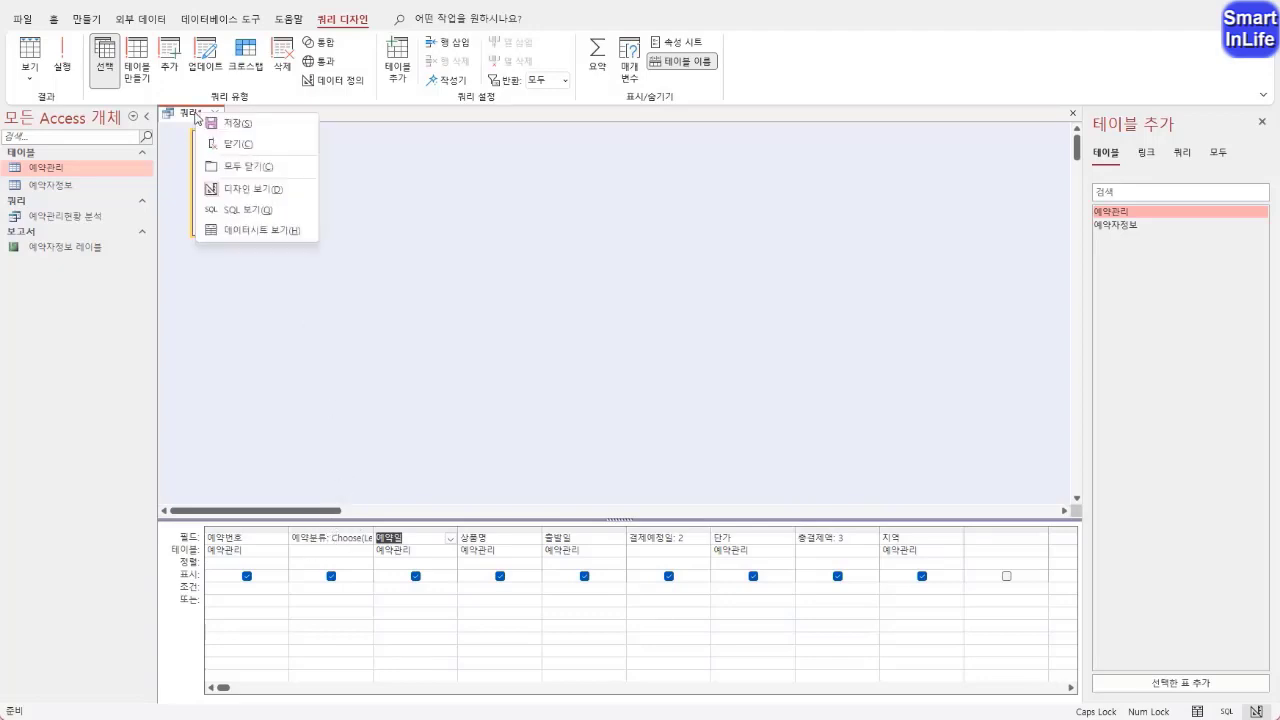
right_click(197, 118)
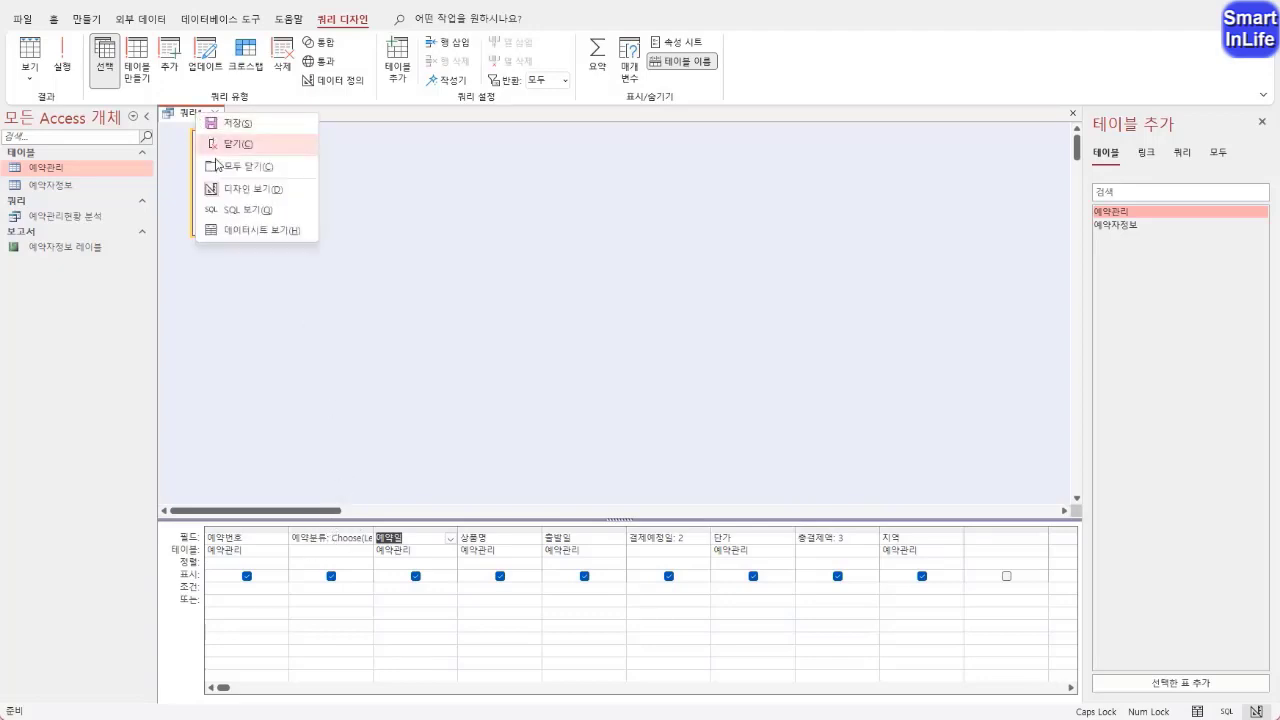
click(246, 232)
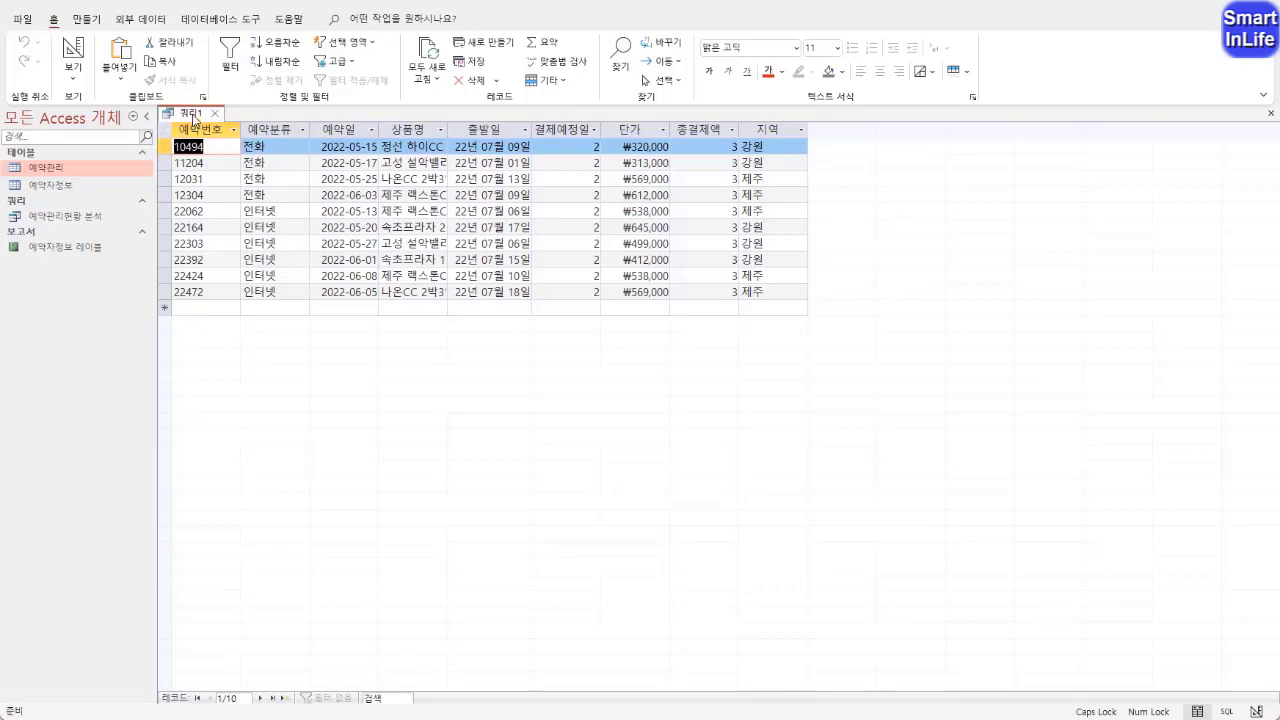
Return the query to design view and place the cursor at the end of the 결제예정일 field definition
right_click(194, 114)
click(222, 192)
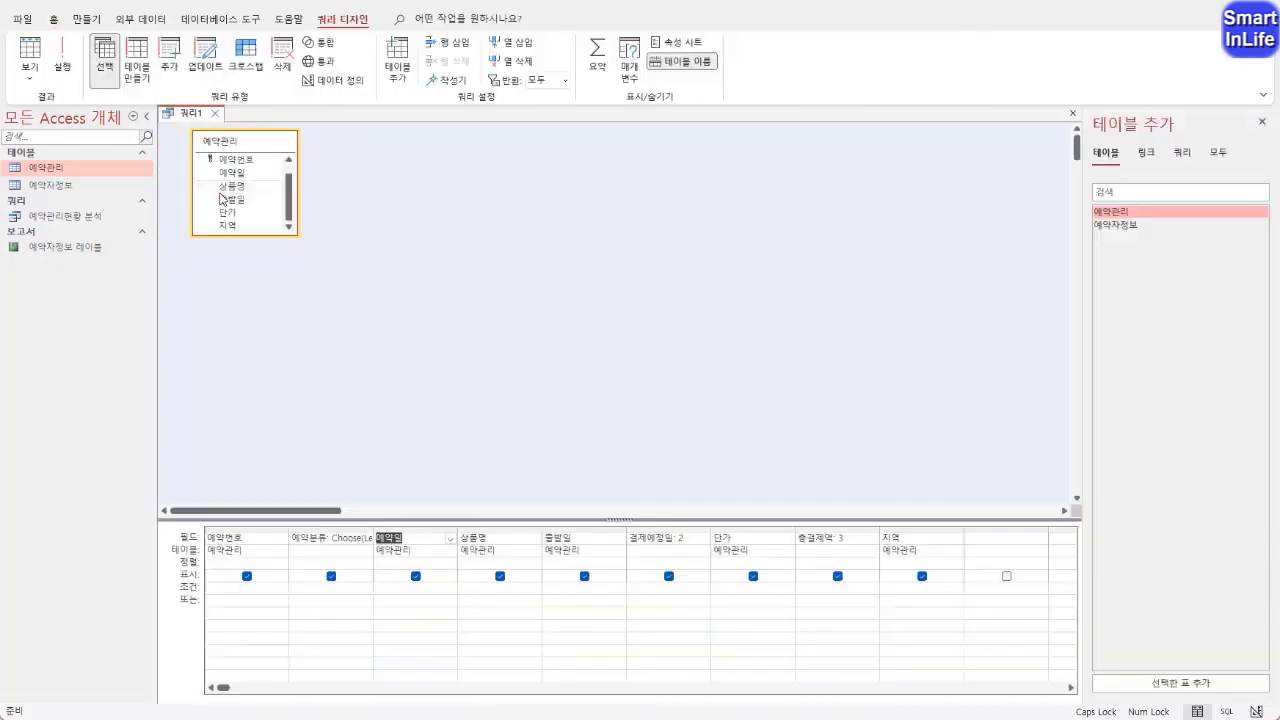
click(686, 540)
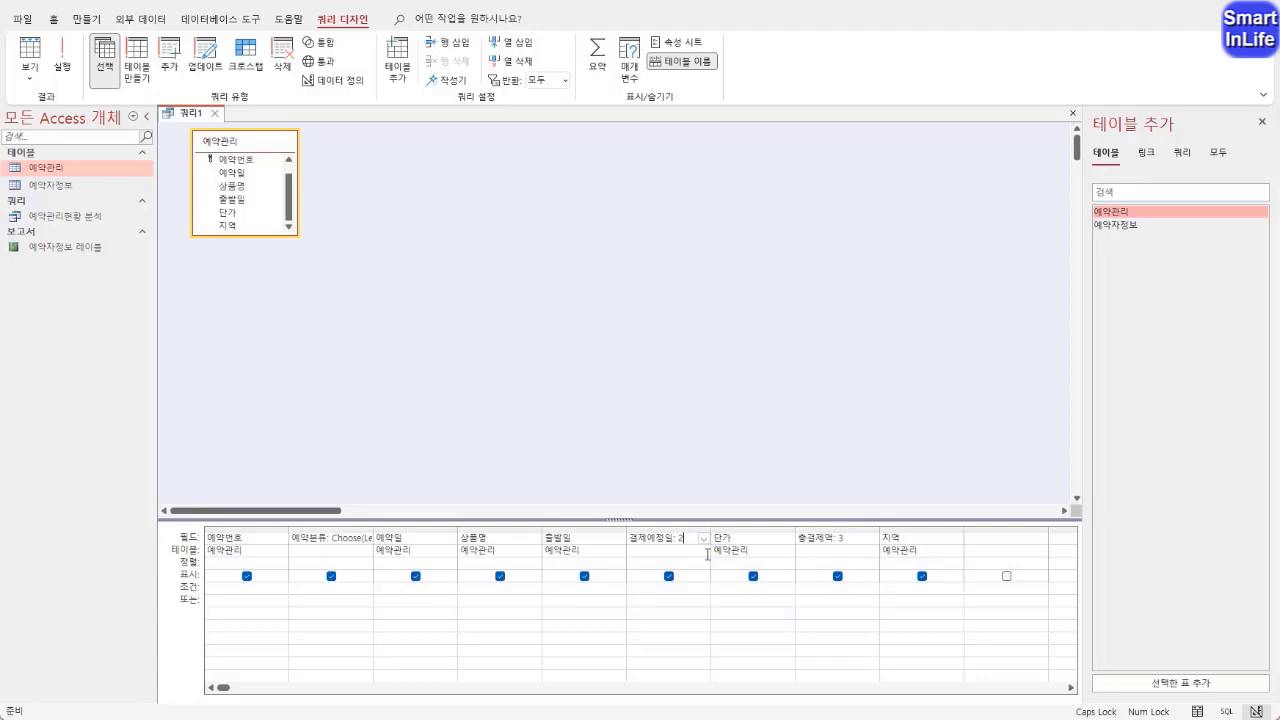
key(BackSpace)
text(DATE)
key(BackSpace)
key(BackSpace)
key(BackSpace)
key(BackSpace)
text(2)
Open the 결제예정일 column in the expression builder and replace its placeholder with the start of a DATEADD function
right_click(677, 540)
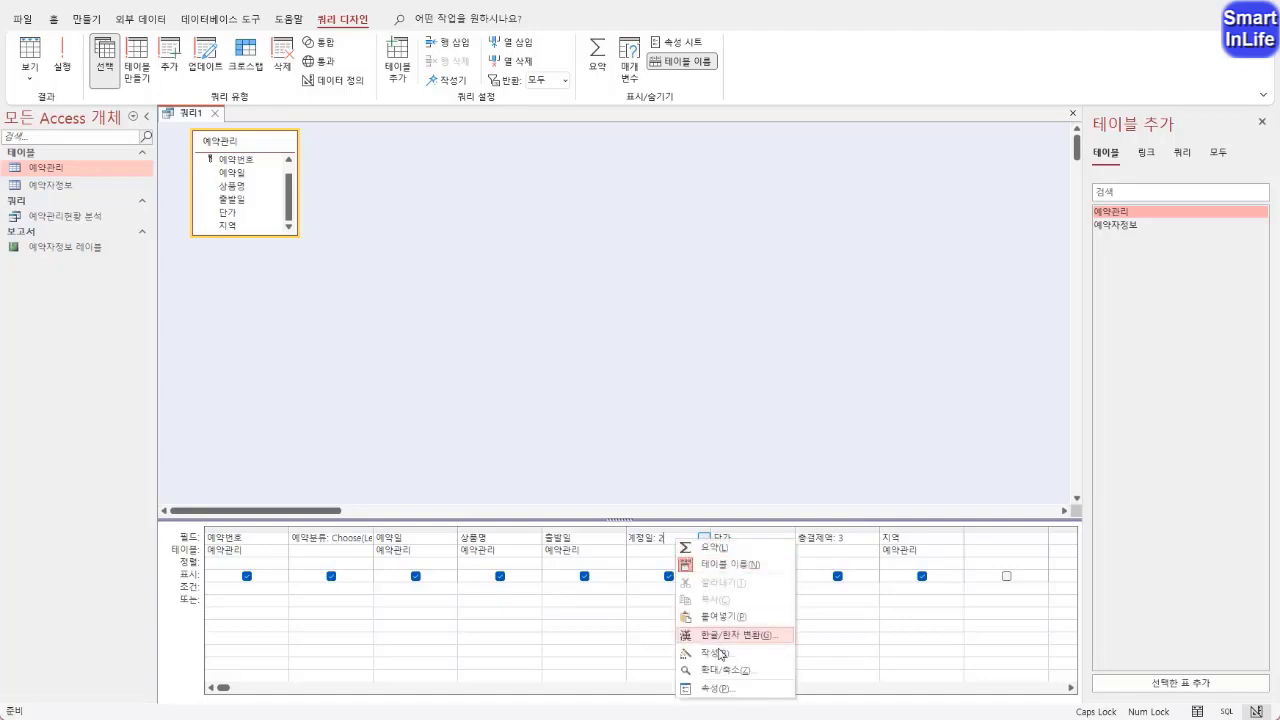
click(715, 652)
click(570, 181)
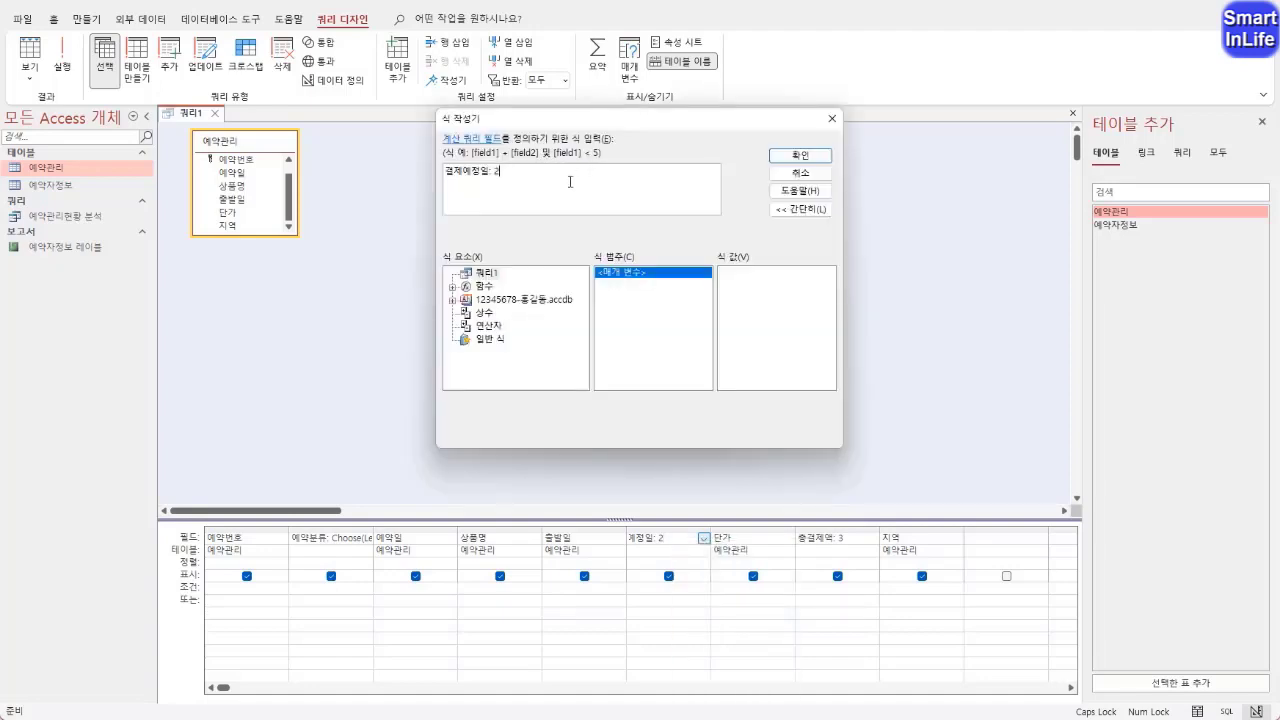
key(BackSpace)
text(DATEADD)
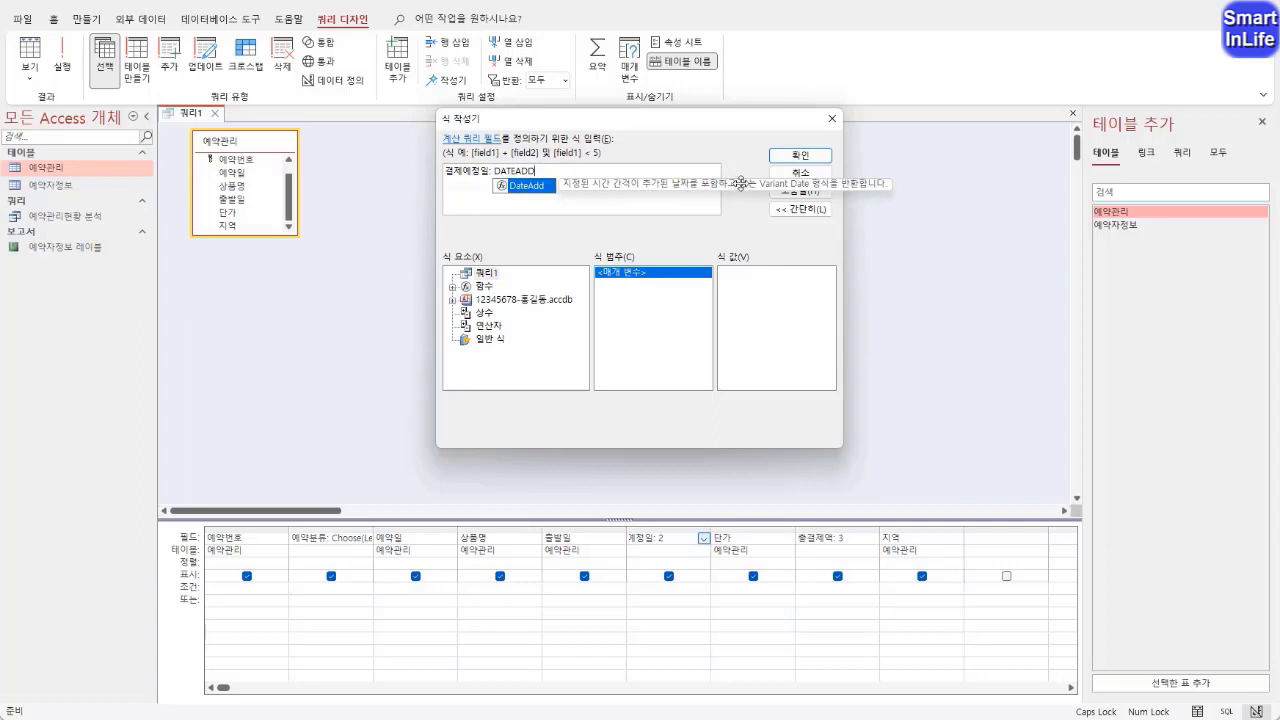
text(()
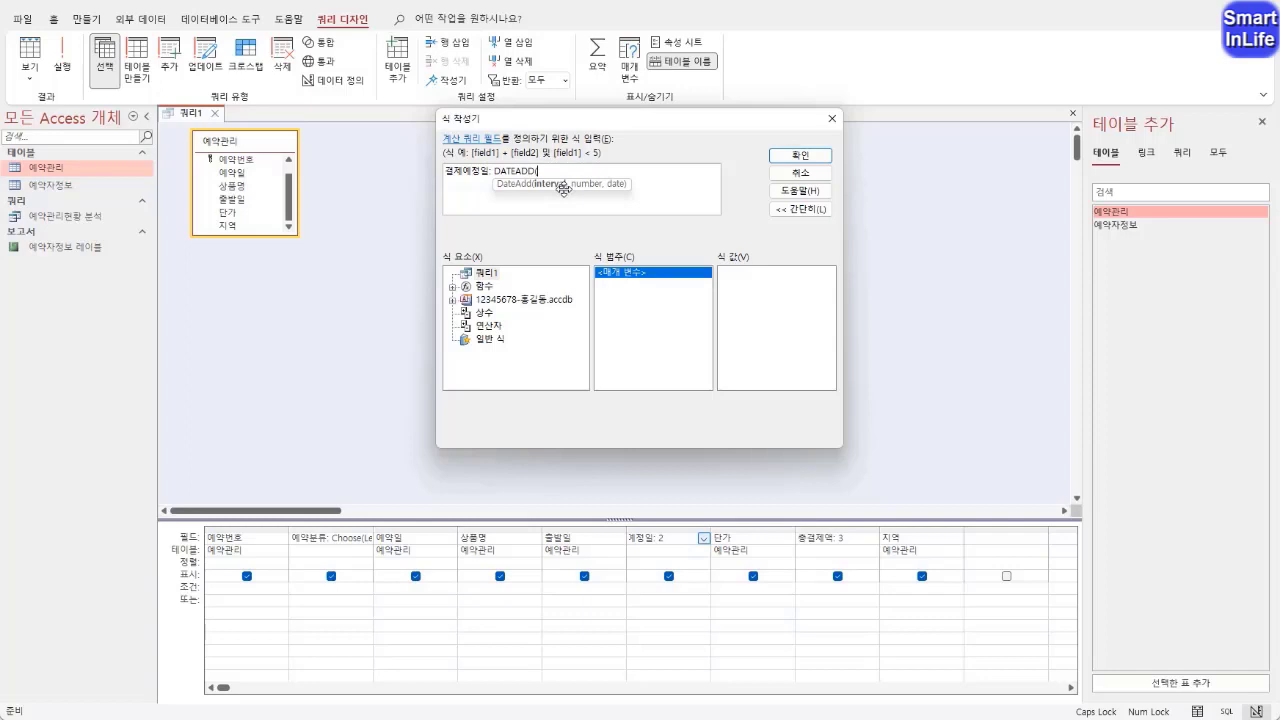
Complete the 결제예정일 function as DATEADD("WW",-2,[출발일])
text("WWW)
key(BackSpace)
text(",-)
text(2,)
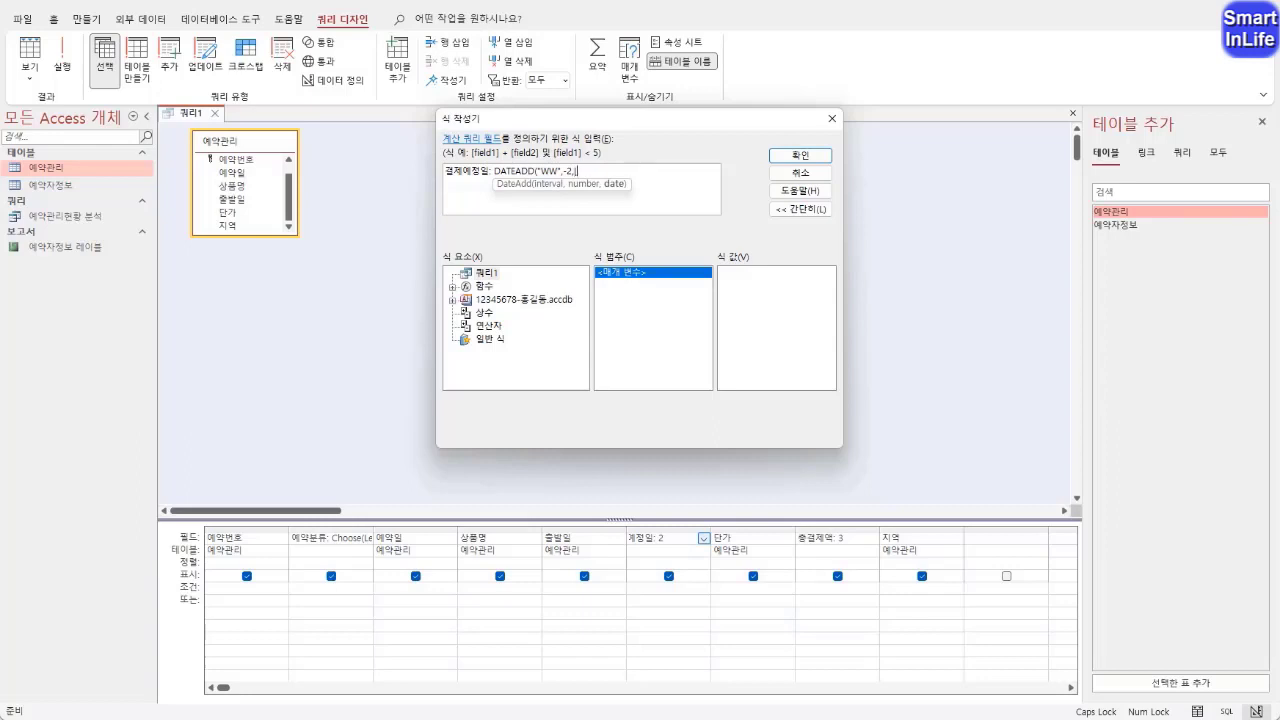
text([출발일]))
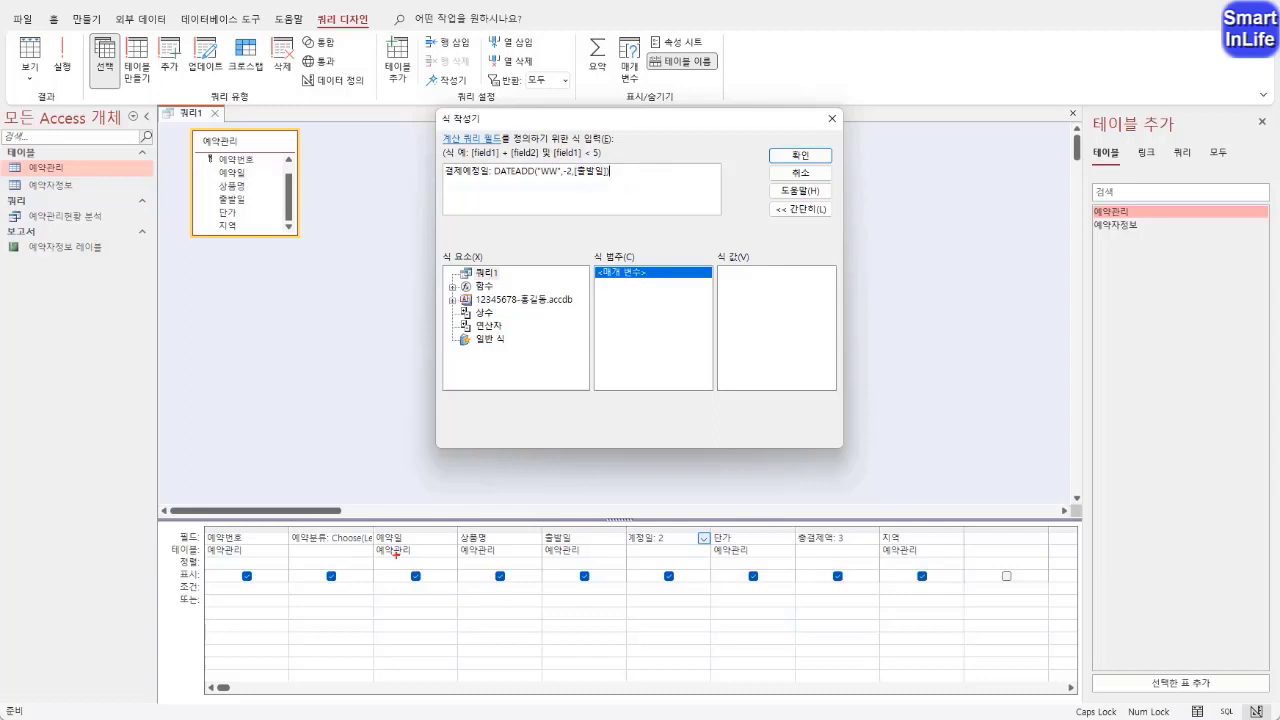
drag(390, 529, 406, 523)
mouse_move(579, 157)
mouse_down()
mouse_move(589, 160)
mouse_move(573, 190)
mouse_move(587, 192)
mouse_move(636, 158)
mouse_move(629, 192)
mouse_up()
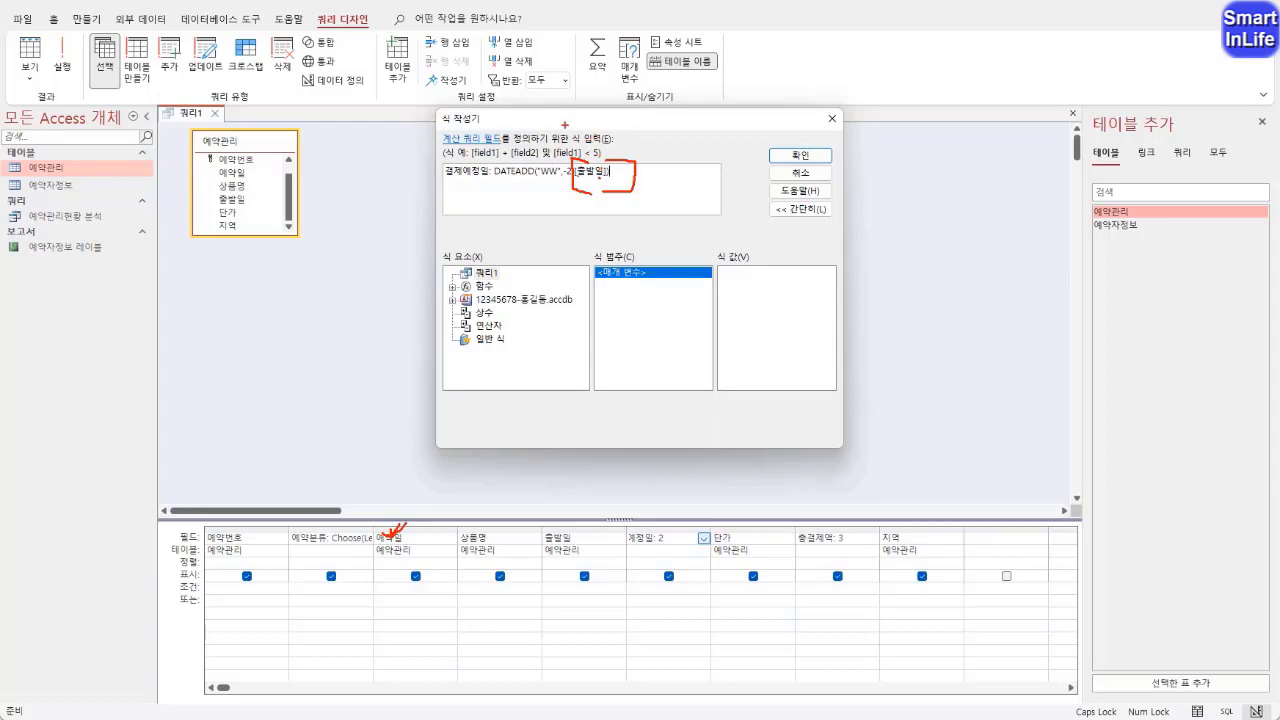
click(614, 153)
key(Escape)
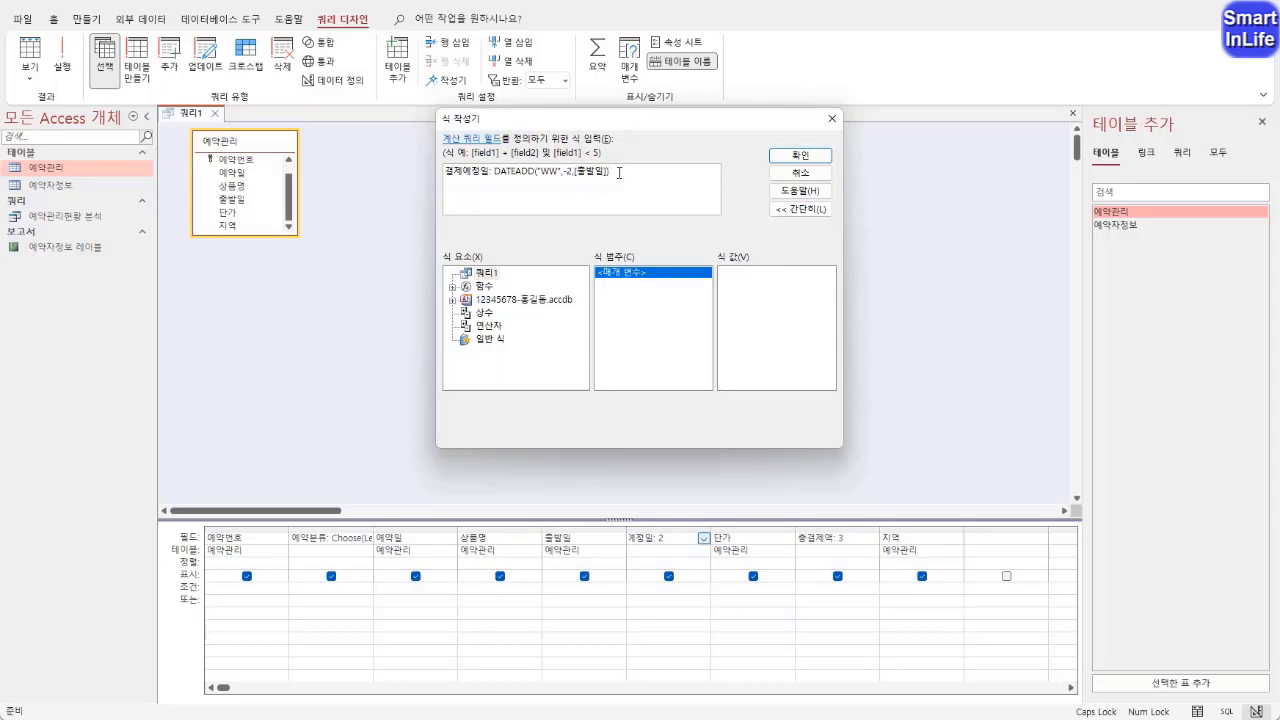
Apply the 결제예정일 expression and check the query in datasheet view
drag(632, 171, 425, 164)
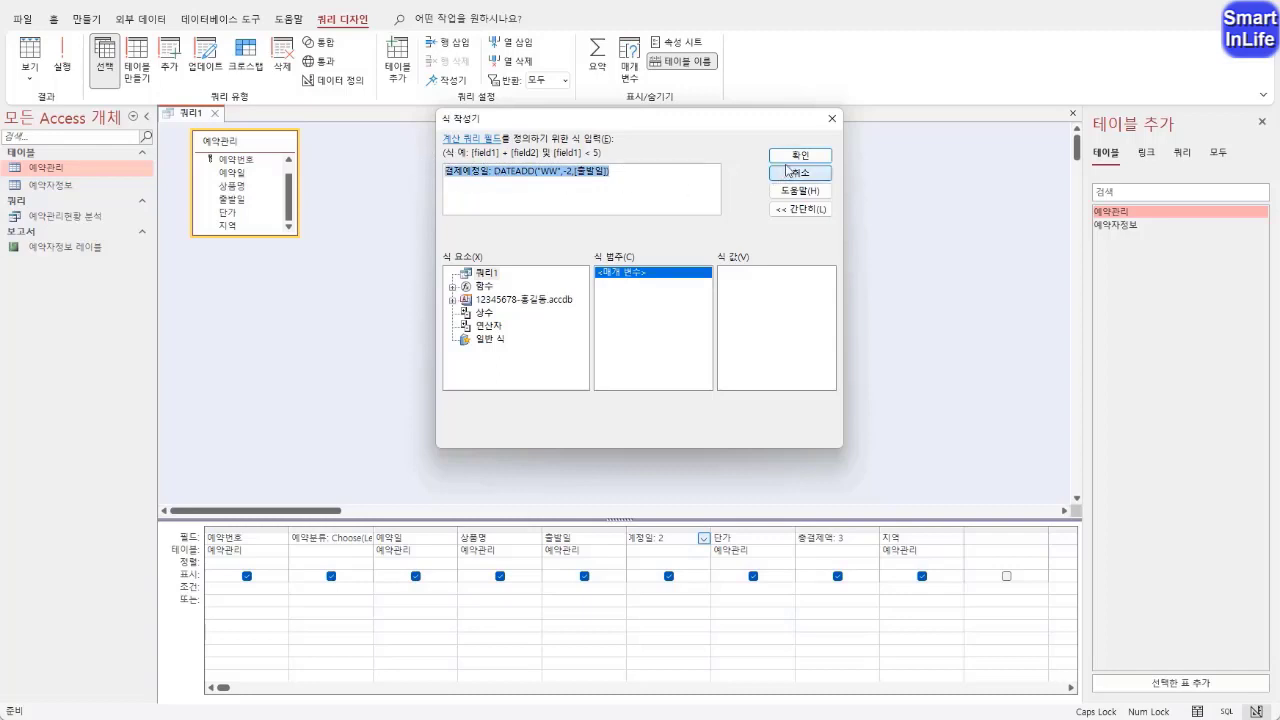
click(794, 157)
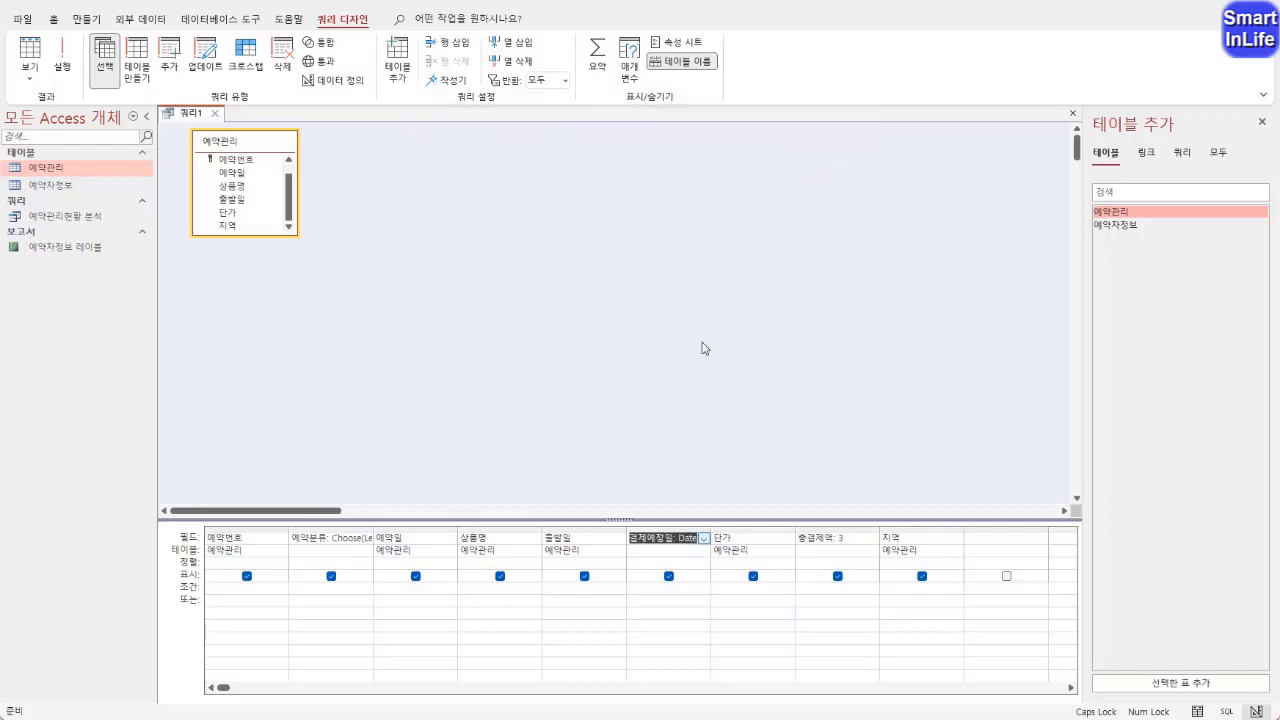
key(Tab)
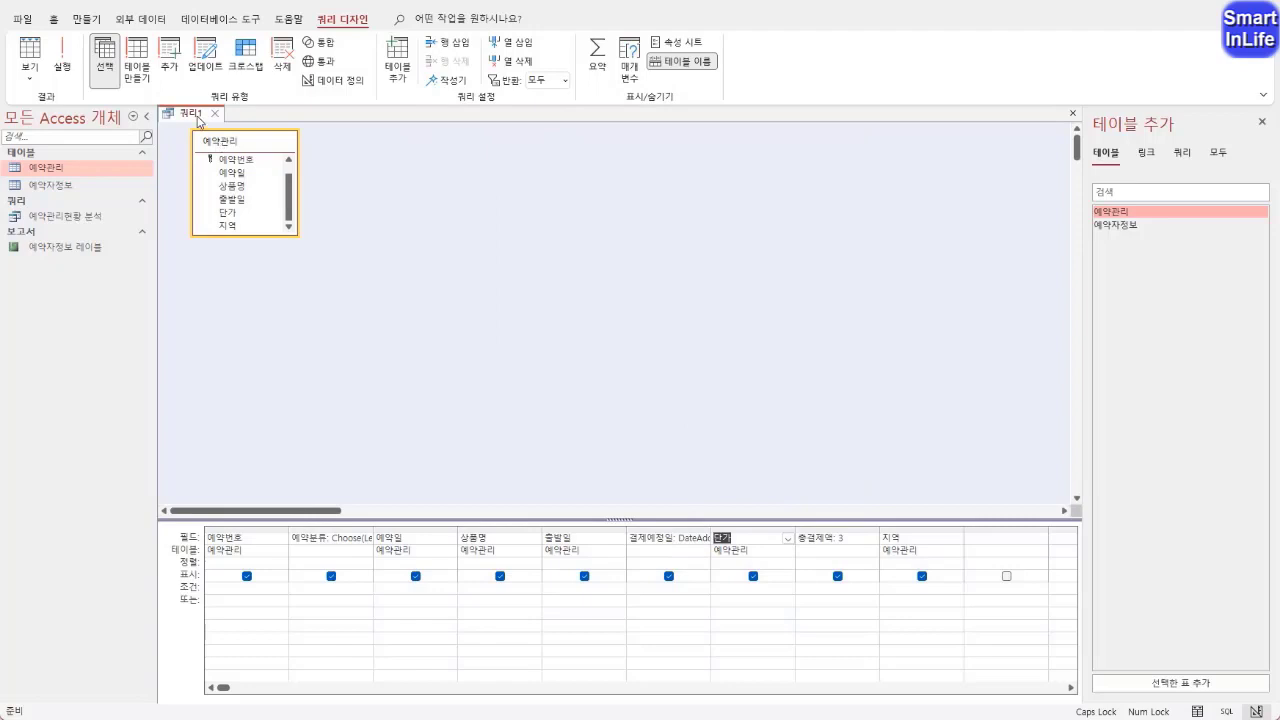
right_click(198, 121)
click(250, 237)
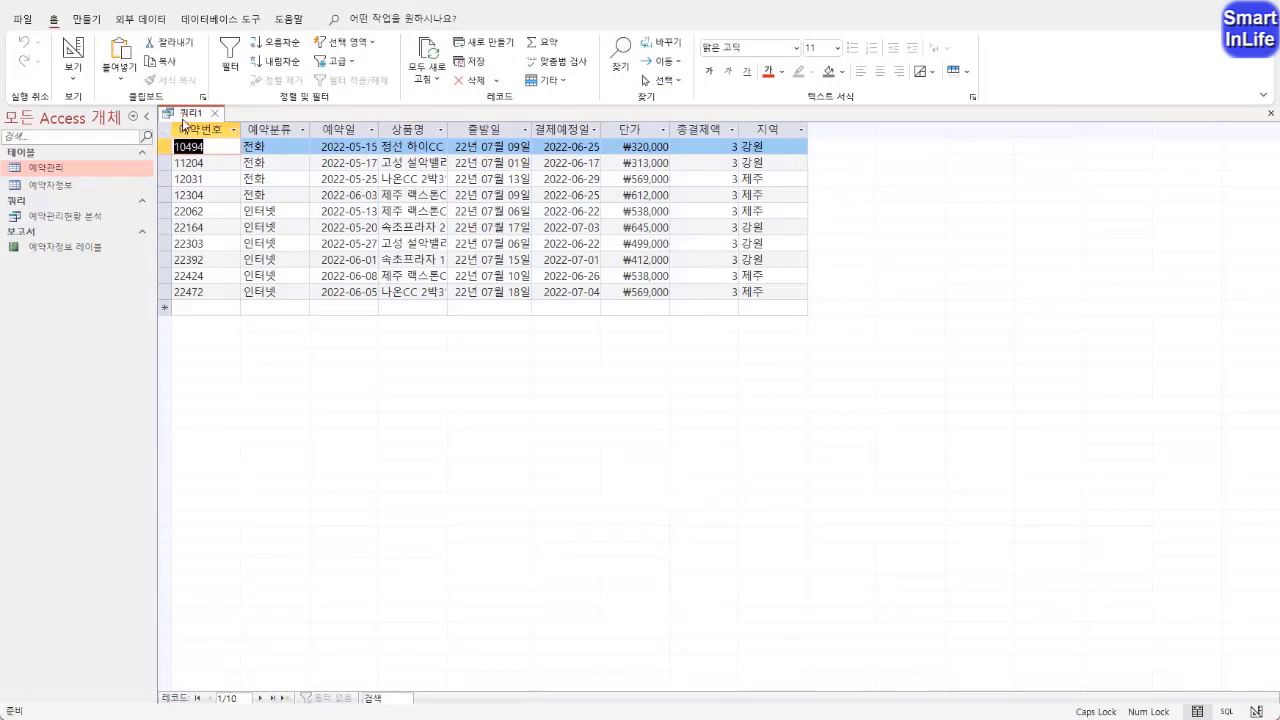
Return to design view, open the 총결제액 column in the expression builder and remove its placeholder value
right_click(188, 115)
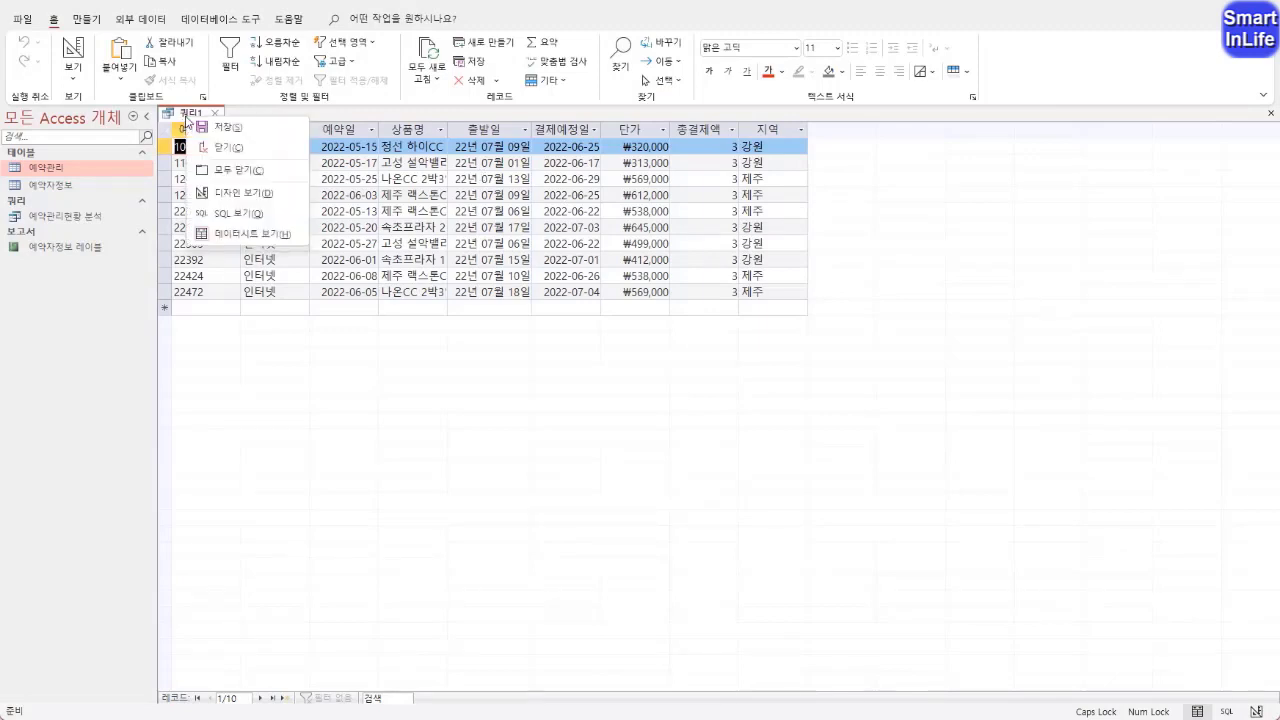
click(240, 202)
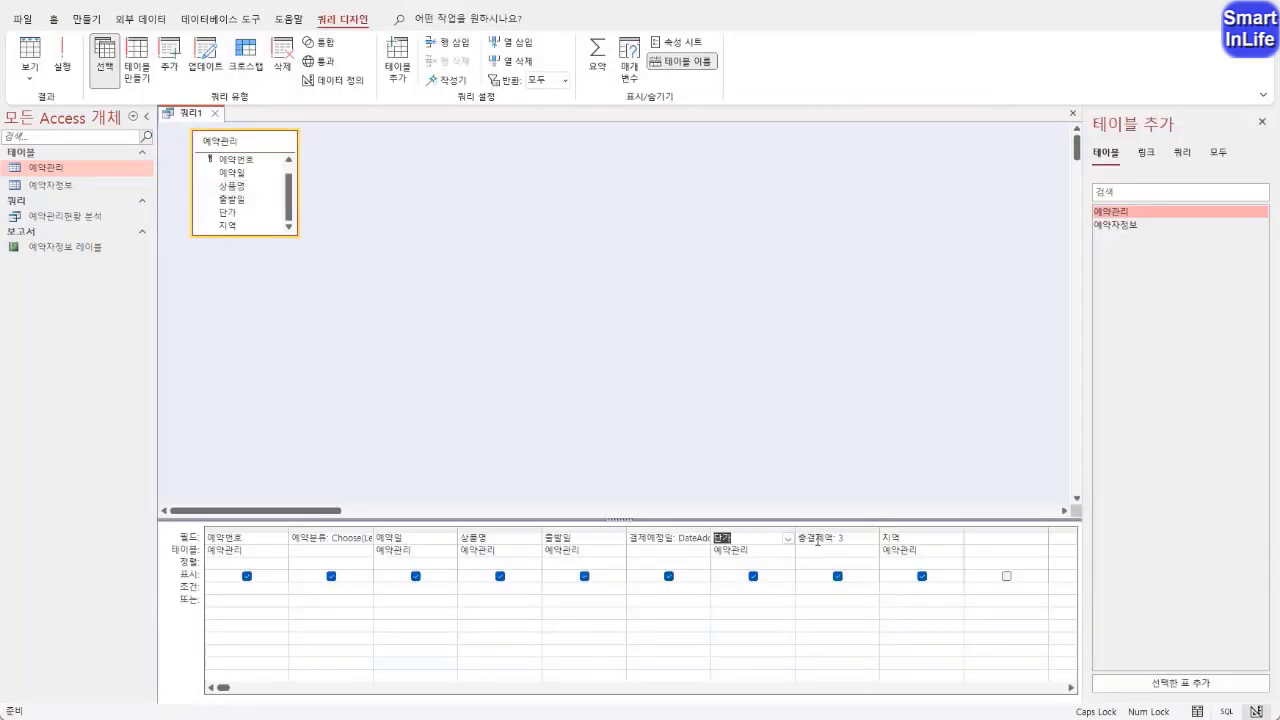
click(846, 540)
right_click(818, 536)
click(856, 648)
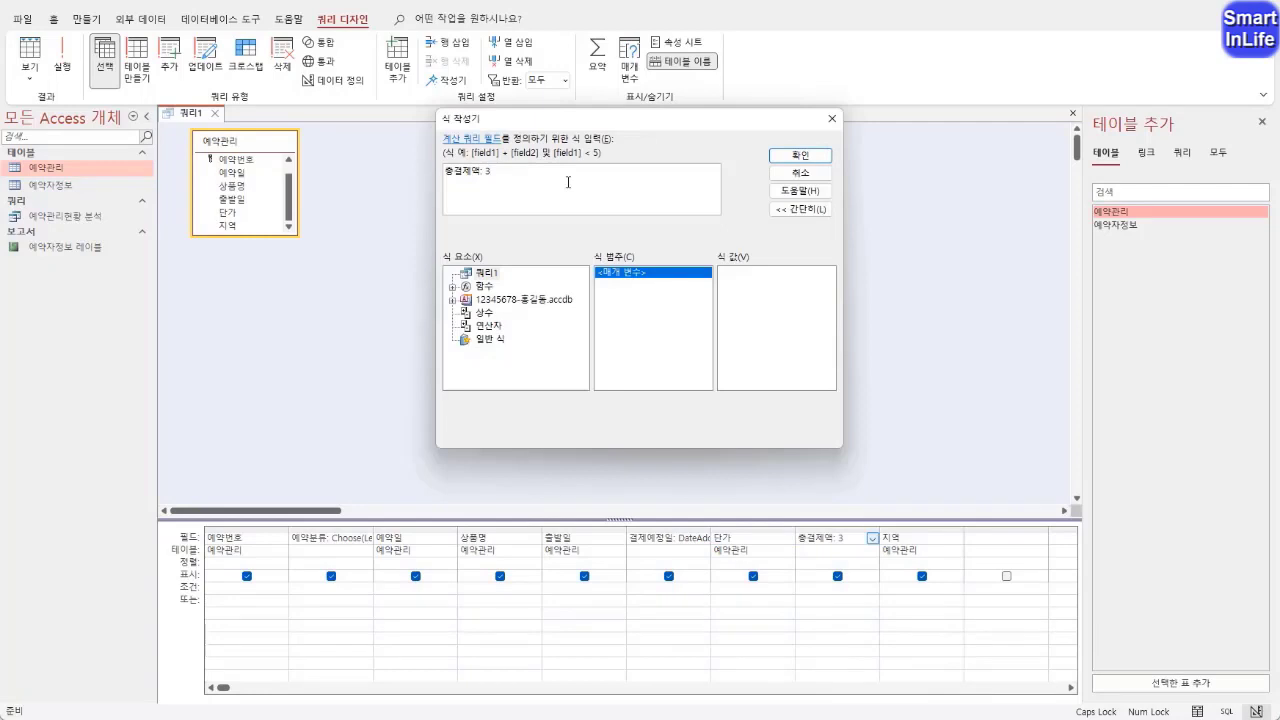
key(BackSpace)
mouse_move(844, 549)
mouse_down()
mouse_move(772, 305)
mouse_move(670, 225)
mouse_move(708, 222)
mouse_up()
mouse_move(552, 170)
mouse_down()
mouse_move(498, 183)
mouse_move(582, 184)
mouse_up()
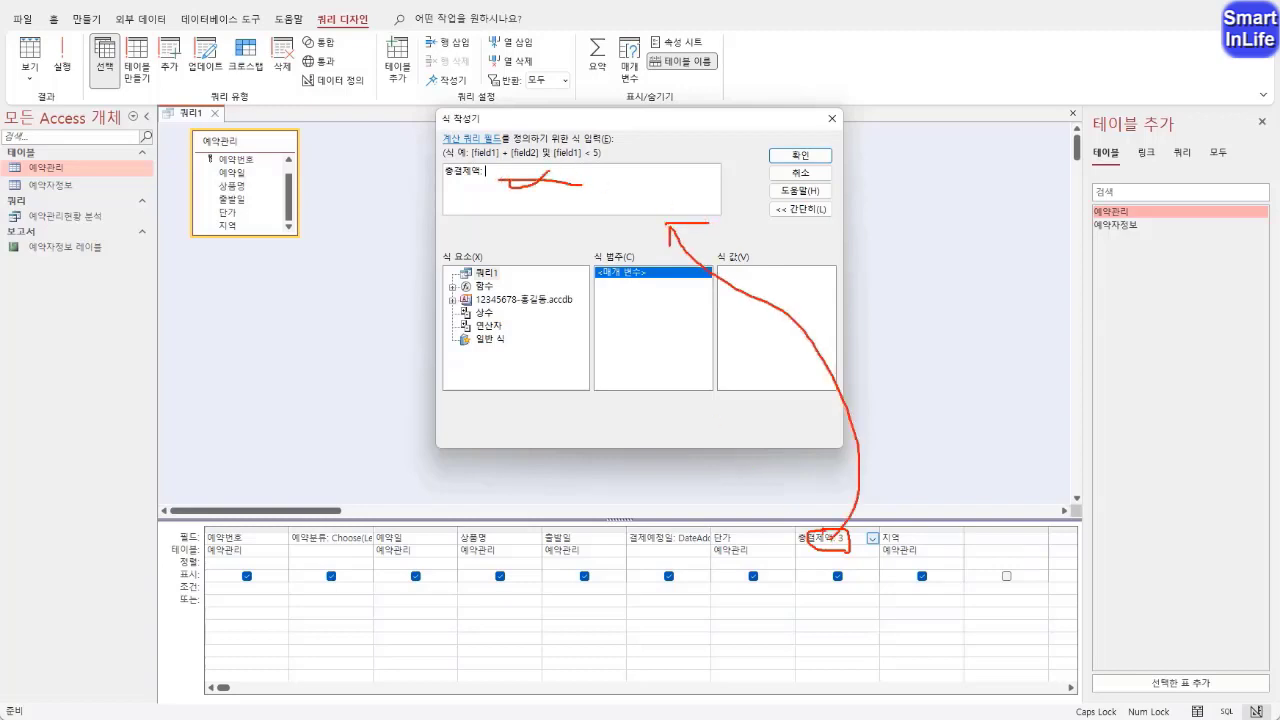
mouse_move(834, 530)
mouse_down()
mouse_move(828, 550)
mouse_move(842, 528)
mouse_up()
drag(486, 181, 552, 182)
key(Escape)
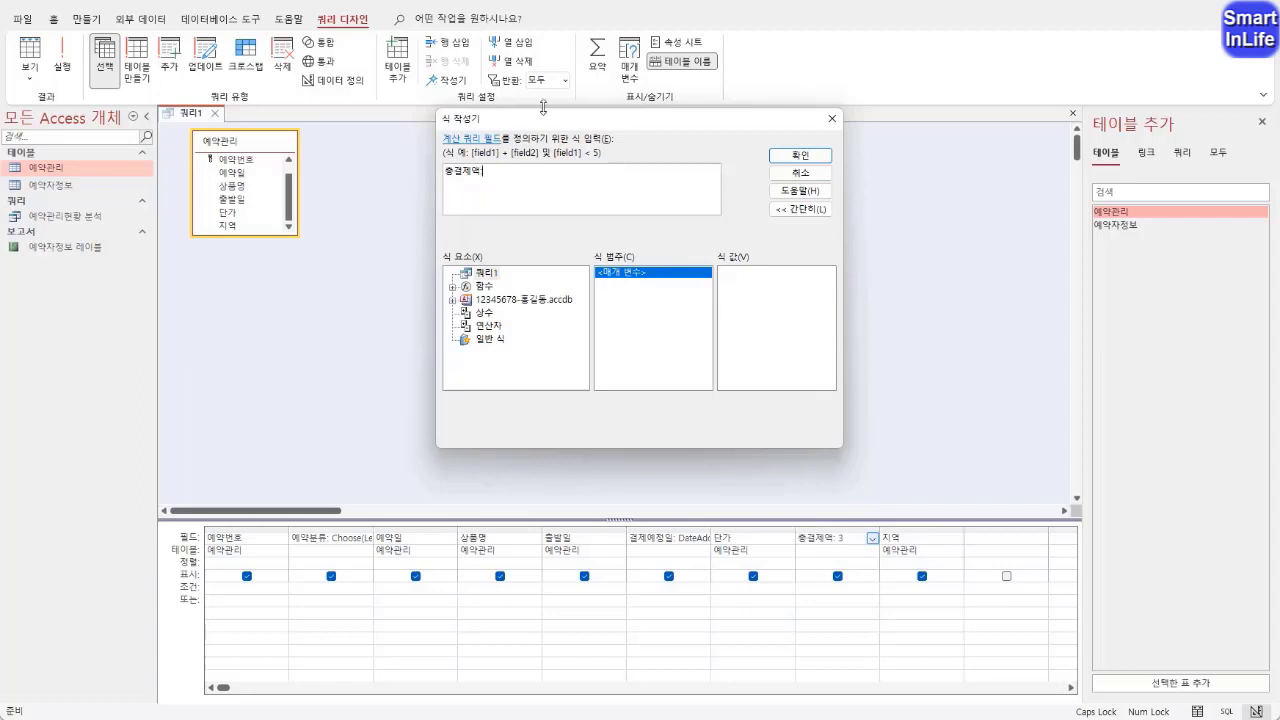
Enter the product [단가]*[인원]*[가산비] as the draft expression for 총결제액
text(:[단가]*[인원]*[가산비])
mouse_move(497, 151)
mouse_down()
mouse_move(484, 184)
mouse_move(501, 190)
mouse_up()
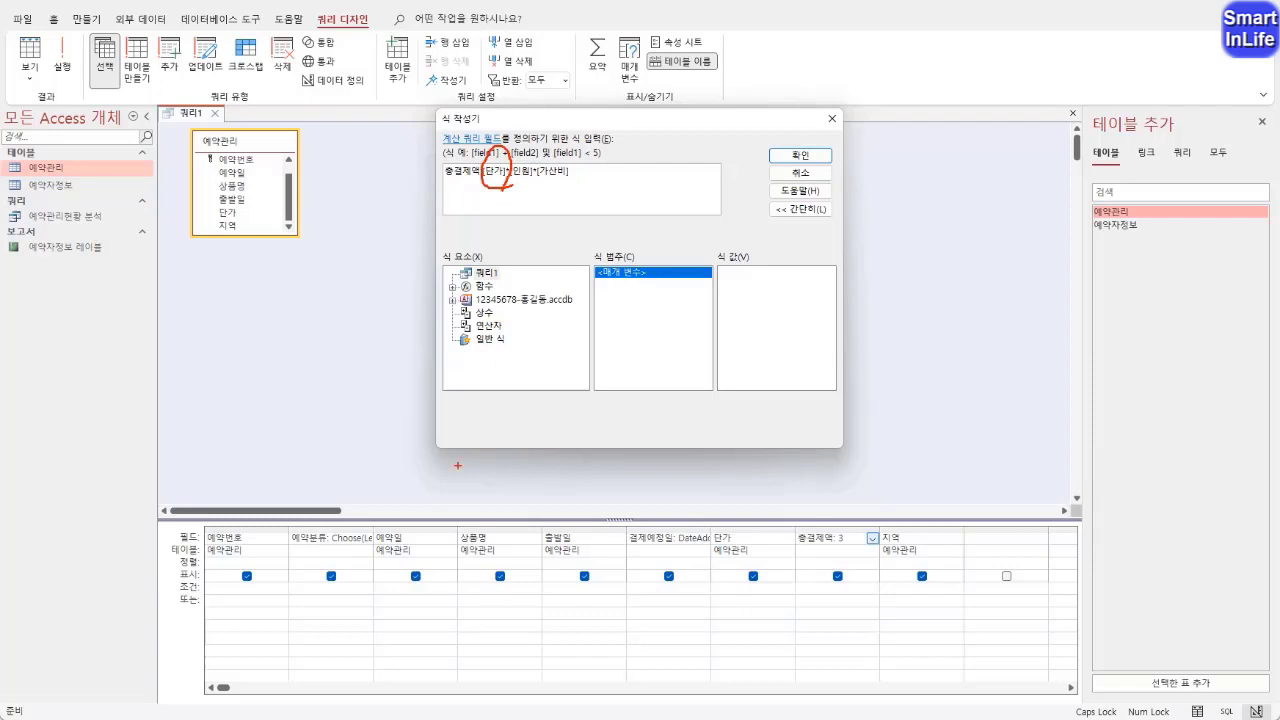
mouse_move(760, 557)
mouse_down()
mouse_move(775, 521)
mouse_move(748, 557)
mouse_up()
mouse_move(530, 184)
mouse_down()
mouse_move(535, 148)
mouse_move(538, 208)
mouse_up()
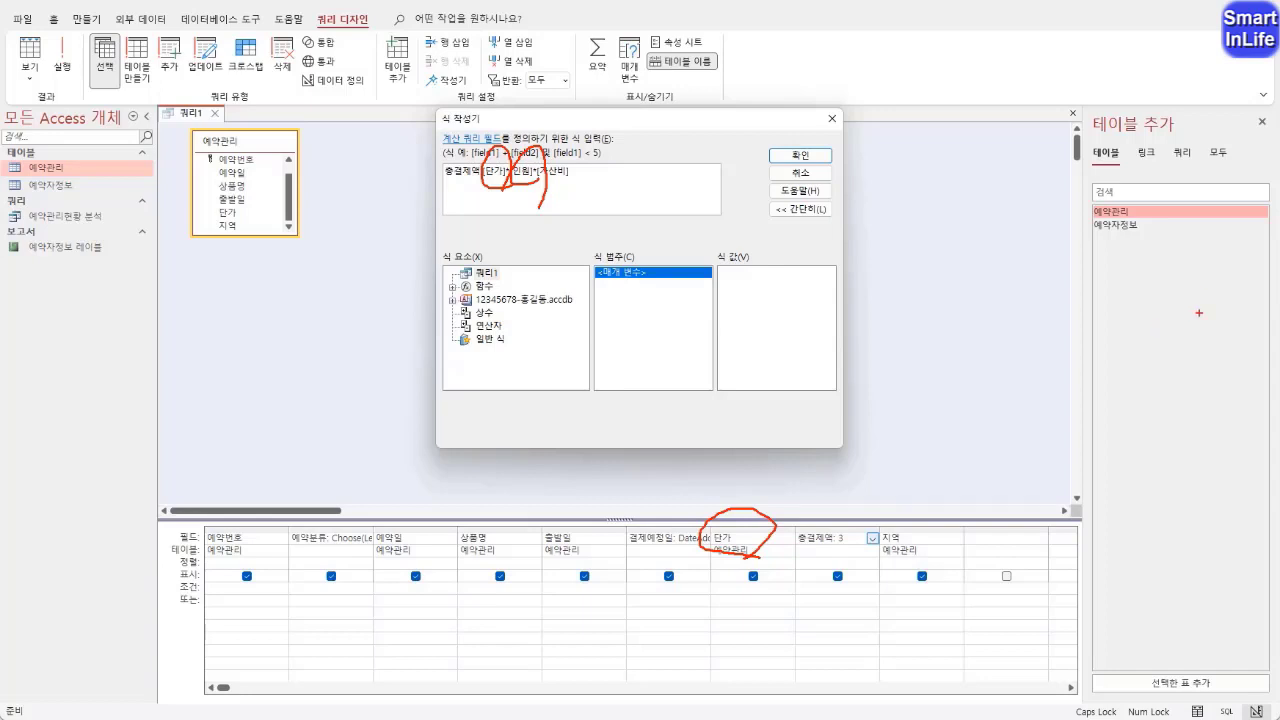
key(Escape)
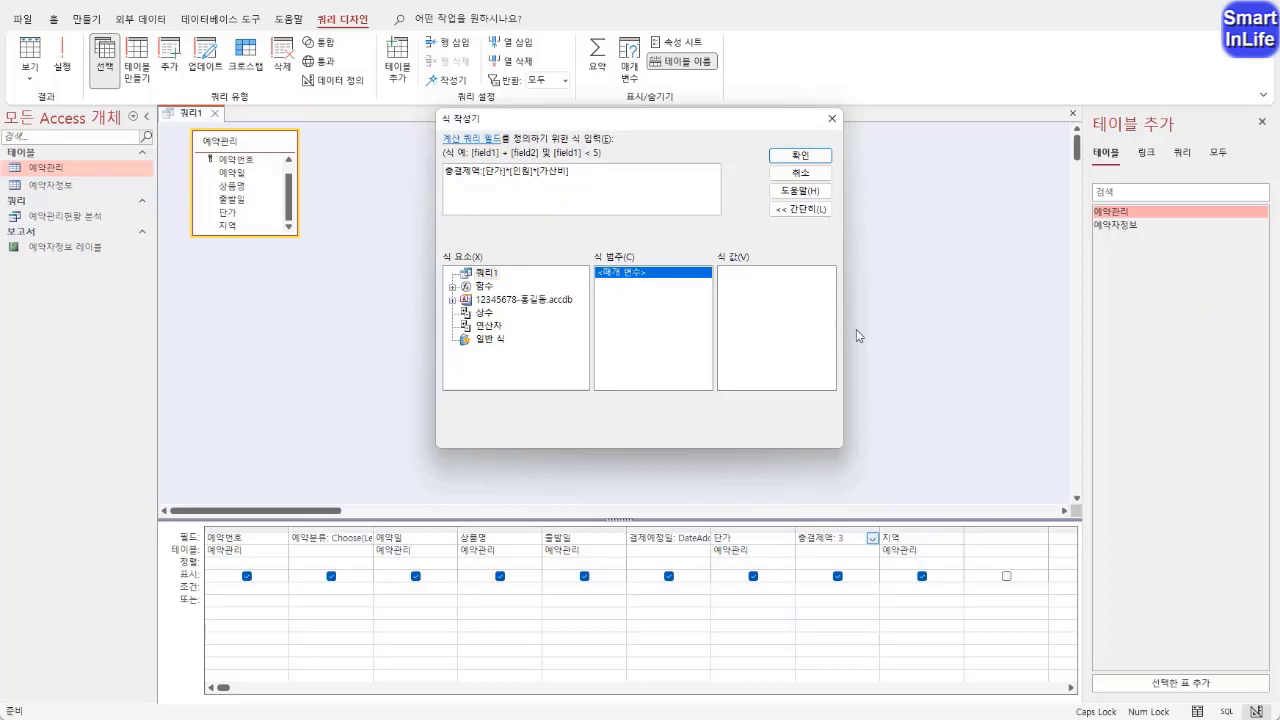
Replace the [인원] factor in the 총결제액 expression with RIGHT([예약번호],1)
key(shift+Right)
key(shift+Right)
key(shift+Right)
key(shift+Right)
key(shift+Right)
key(shift+Left)
key(Delete)
key(Delete)
text(*RIGHT)
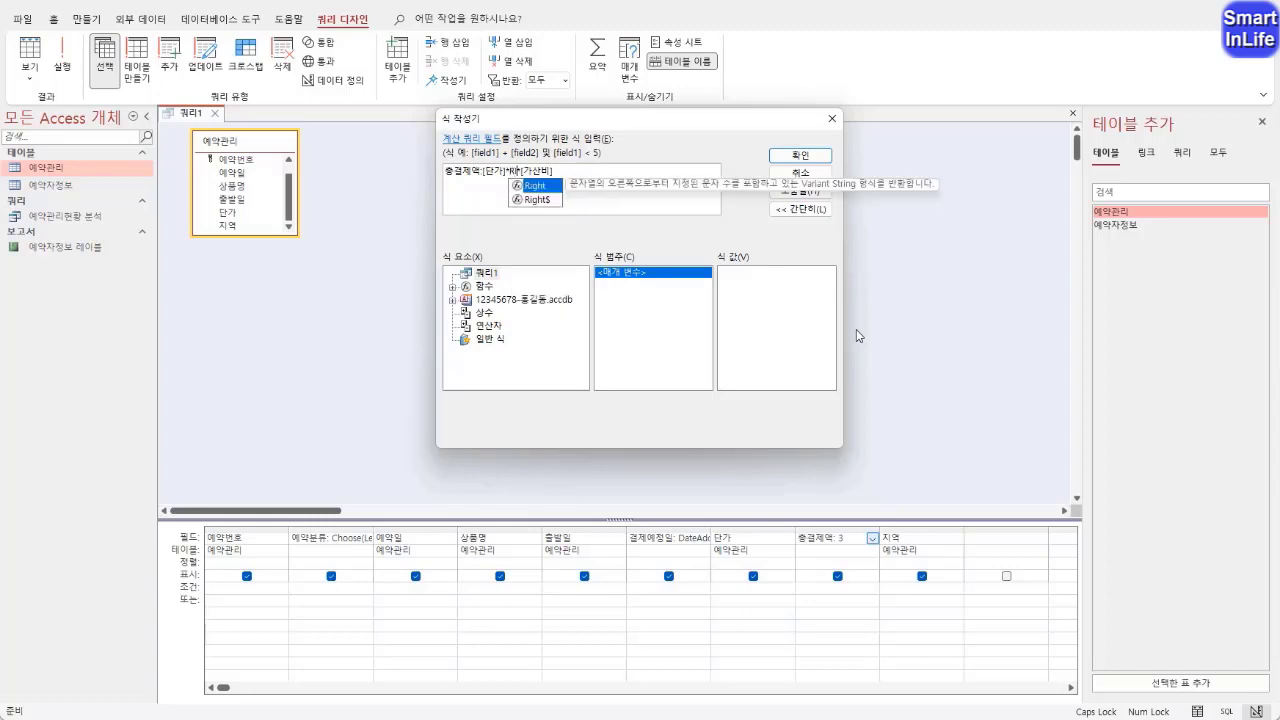
text(()
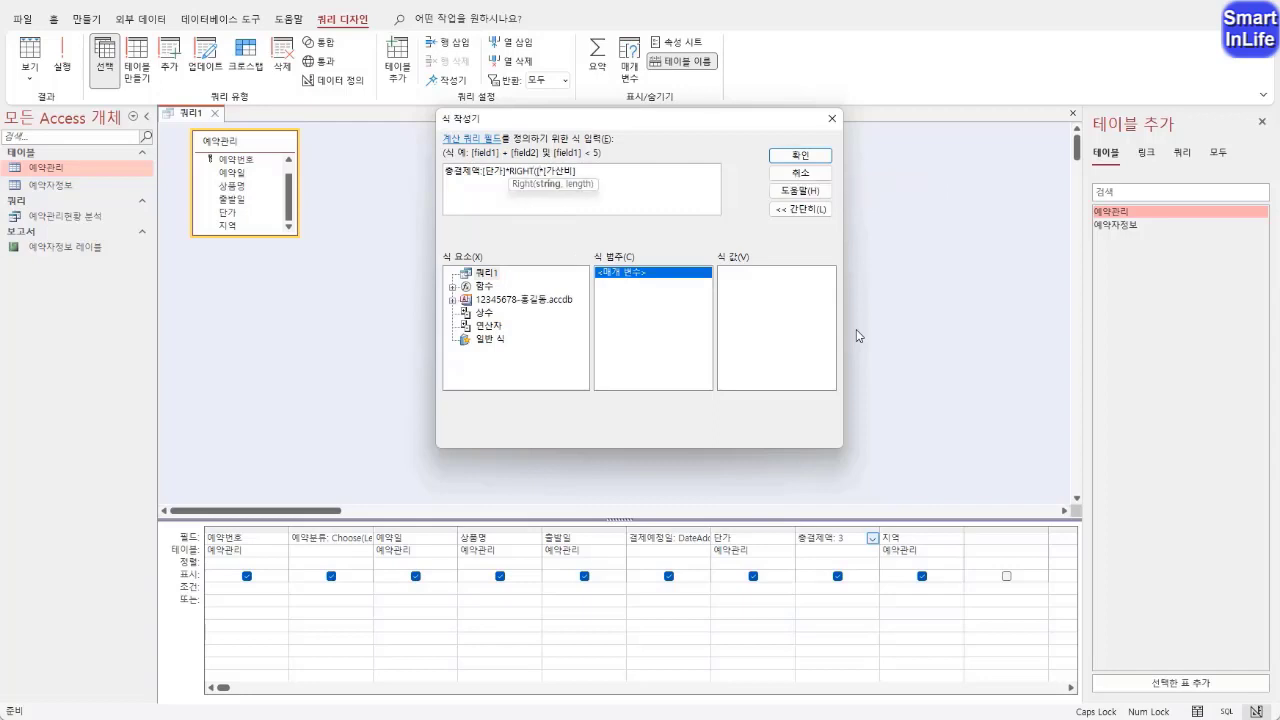
text([예약번호)
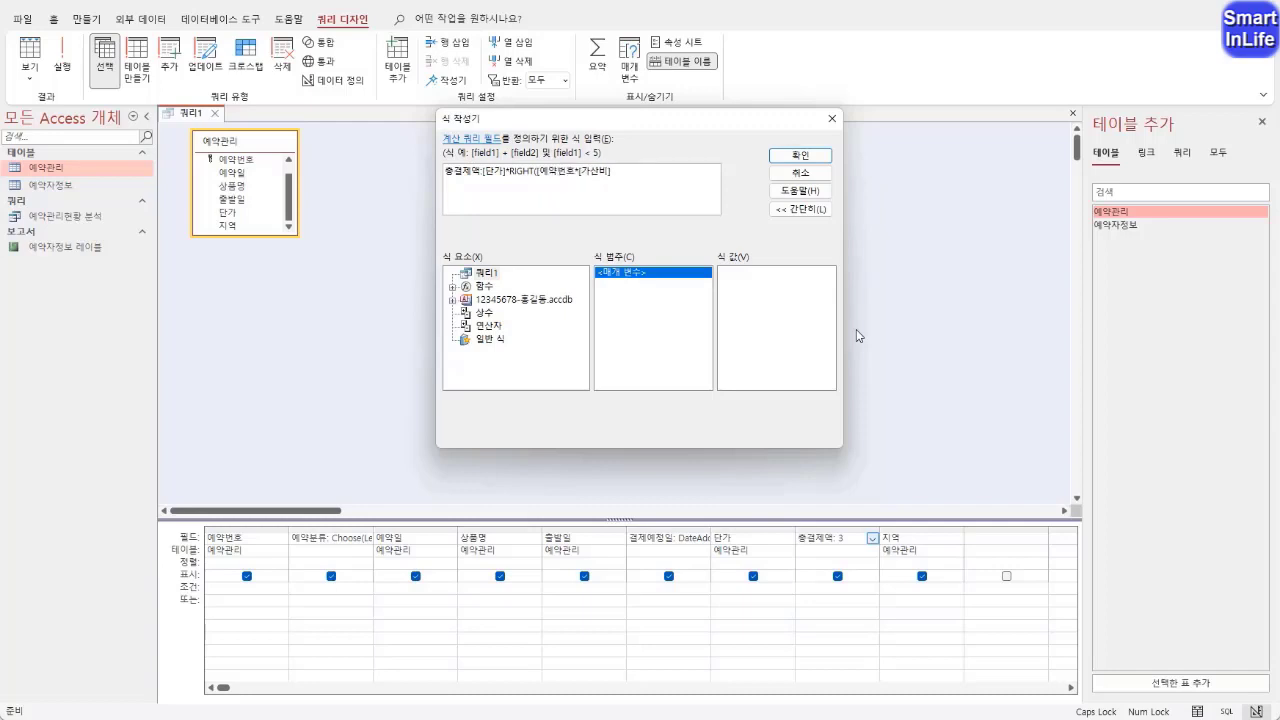
text(],)
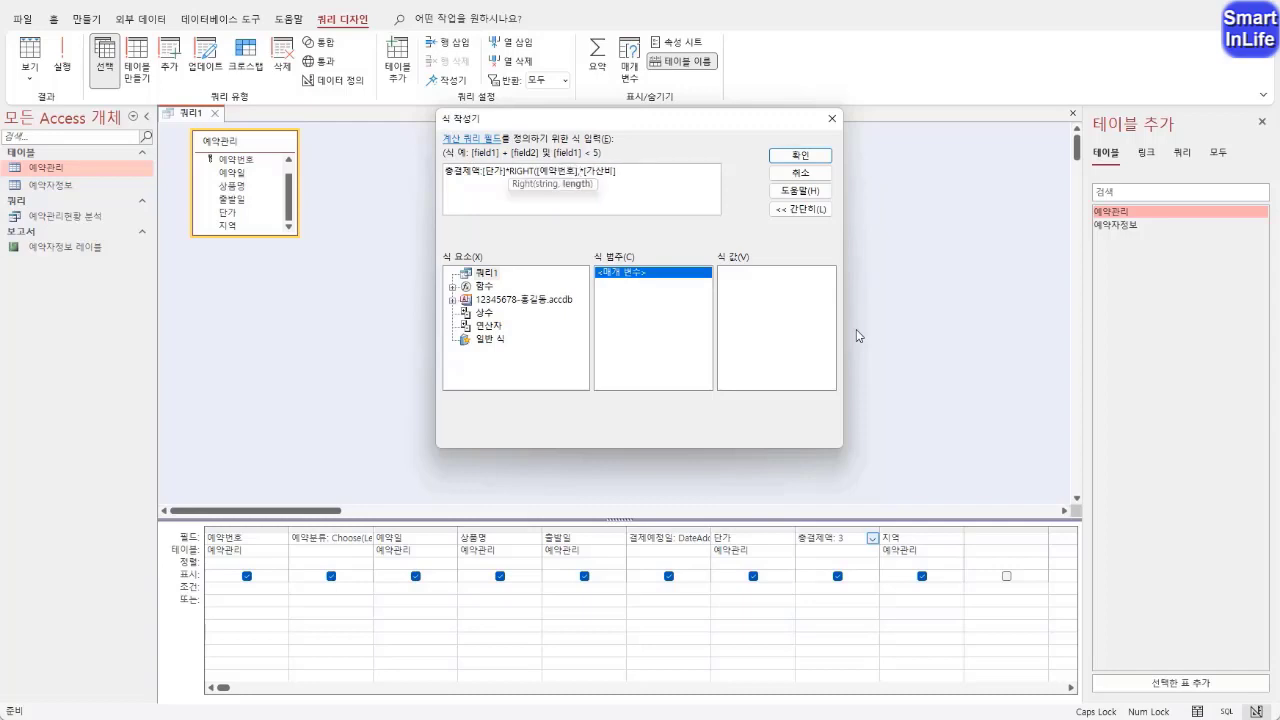
text(1))
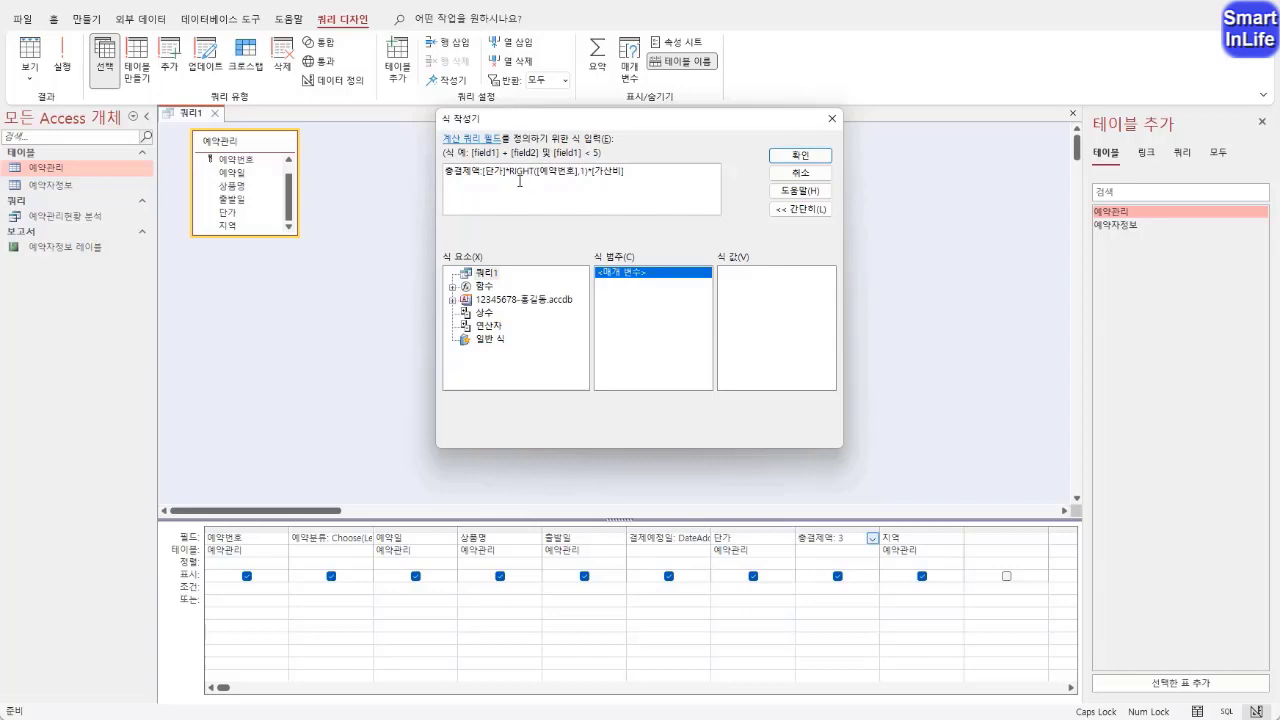
Wrap the RIGHT([예약번호],1) factor in a VAL function
drag(512, 171, 576, 172)
click(510, 171)
text(VAL)
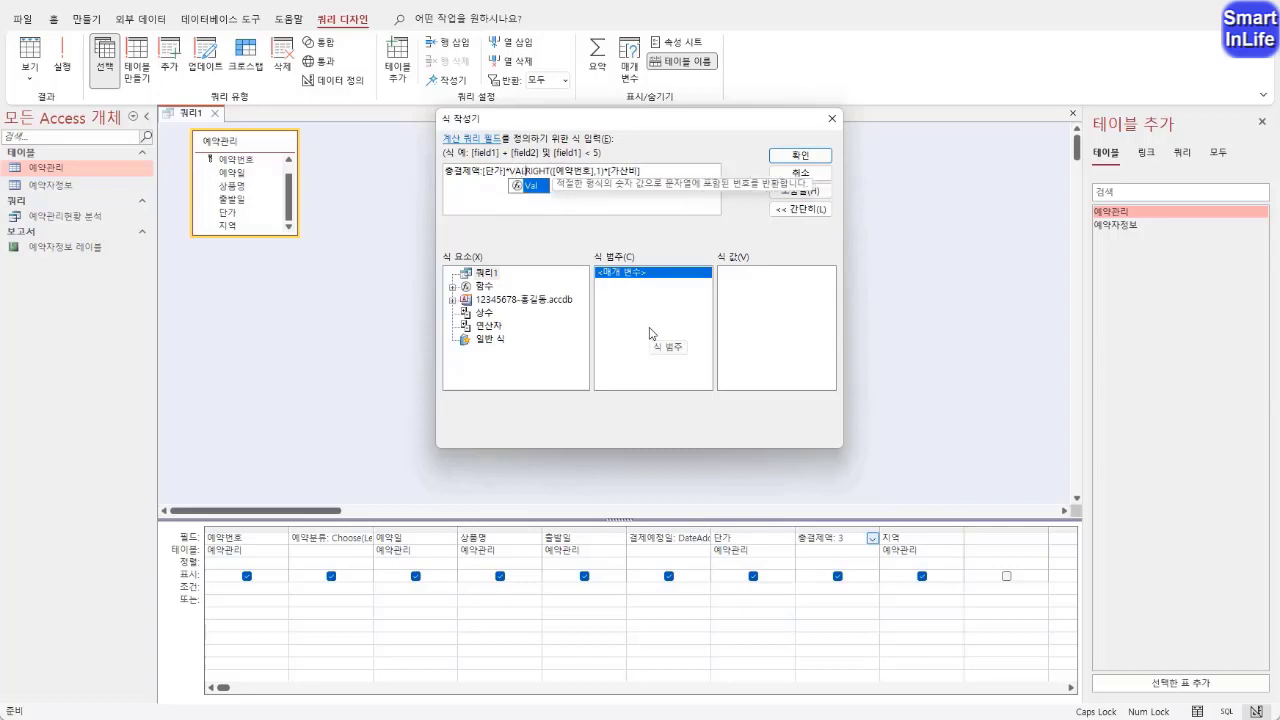
text(()
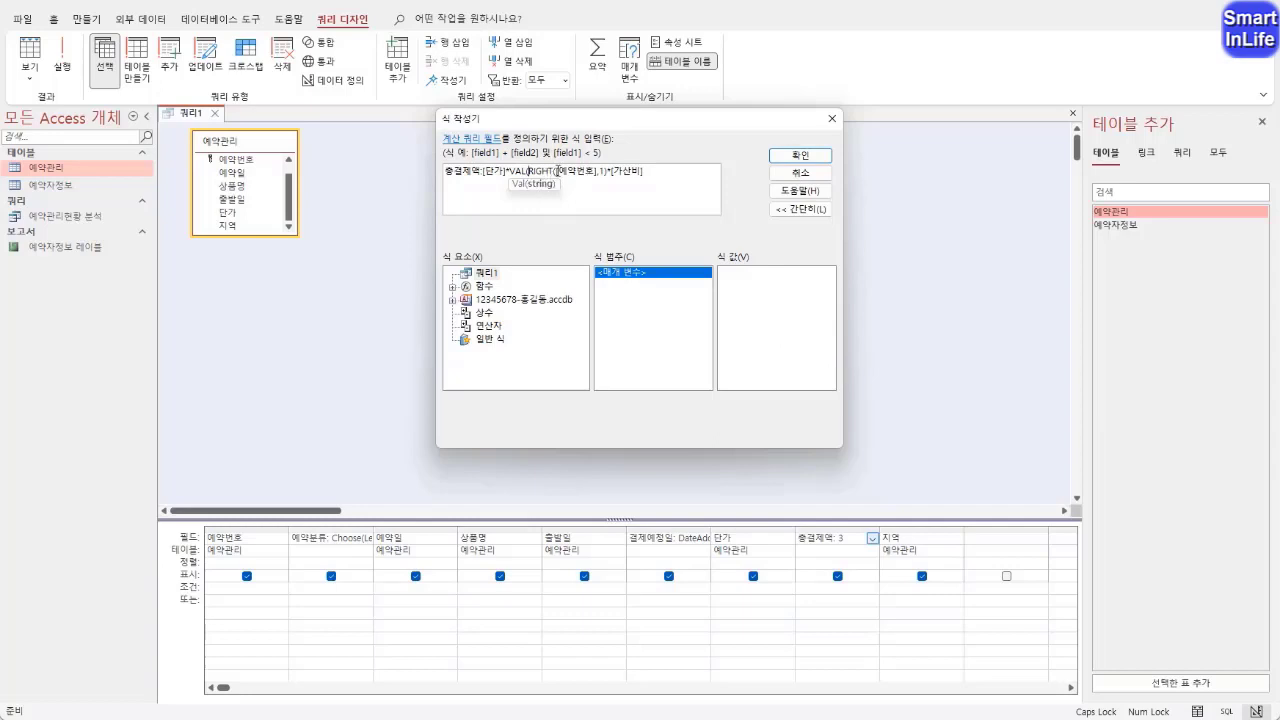
drag(530, 170, 607, 175)
click(609, 174)
text())
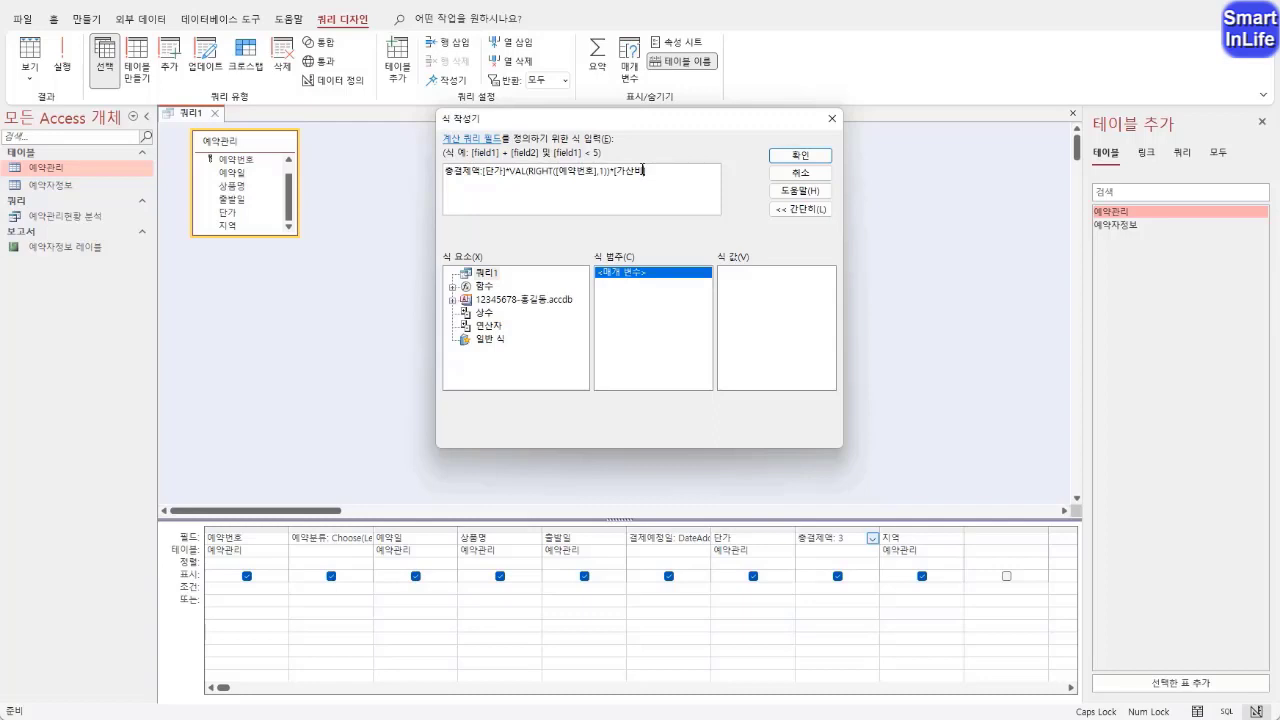
Replace the [가산비] factor with the start of an IIF function
text(])
key(Left)
key(Left)
key(Left)
key(Left)
key(Left)
drag(614, 172, 685, 172)
key(Delete)
text(IIf()
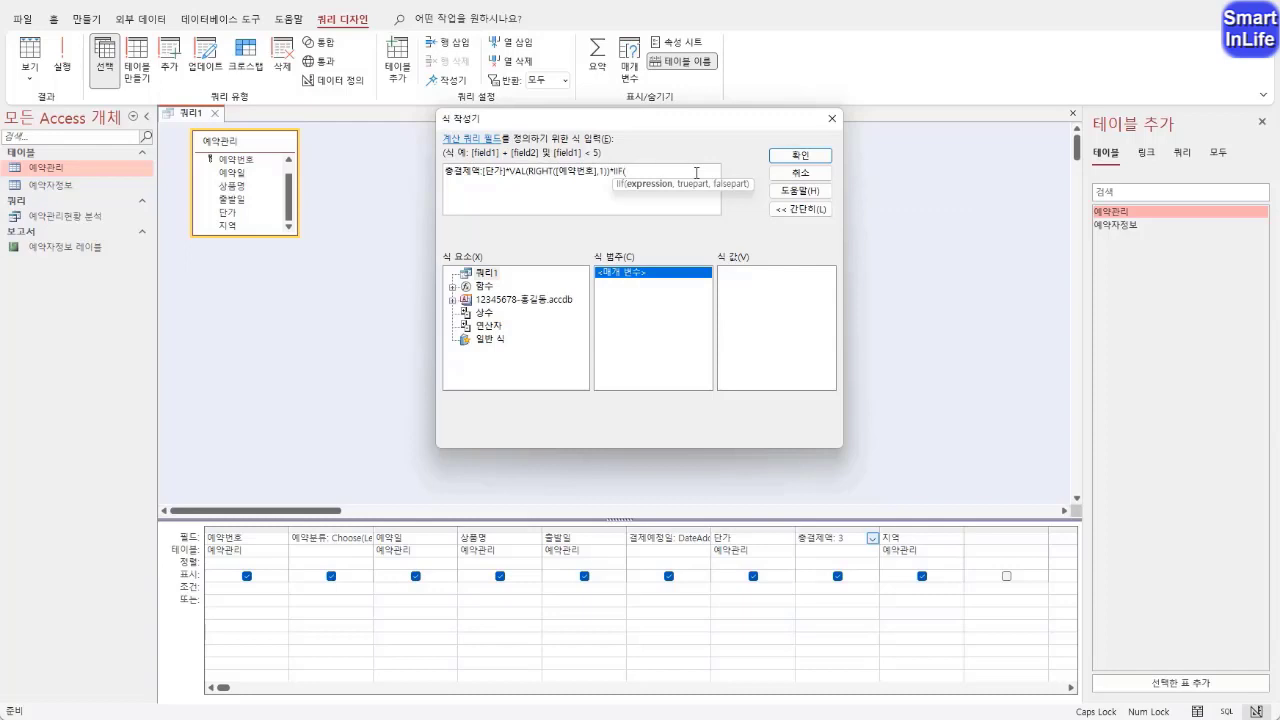
Enter RIGHT(예약번호,1) as the beginning of the IIF condition
text(RIGHT()
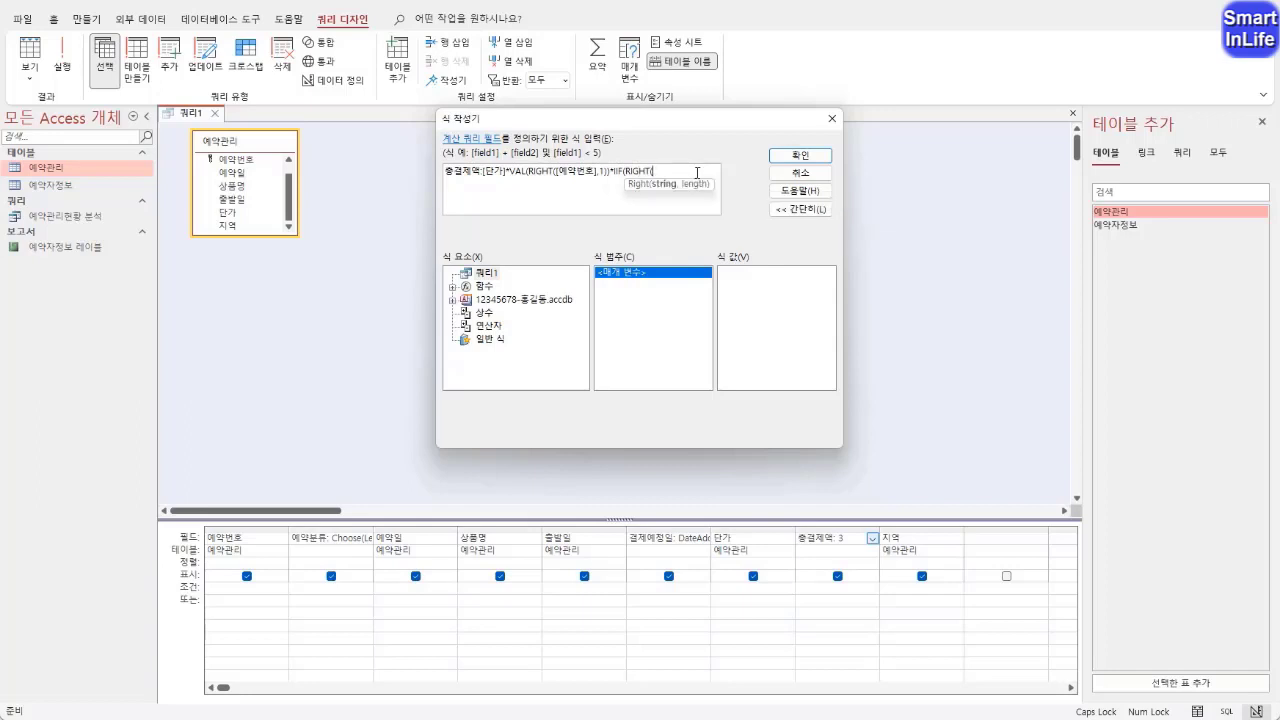
text(예약)
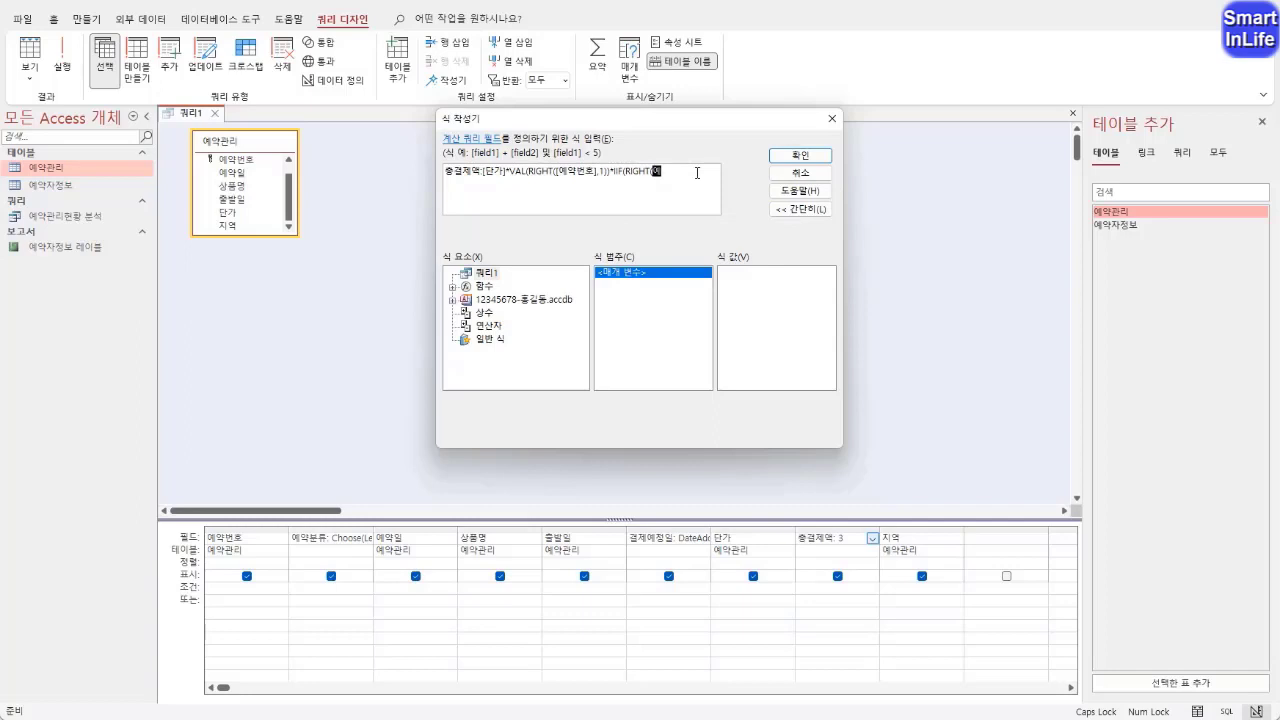
text(번호)
click(690, 173)
text(,1))
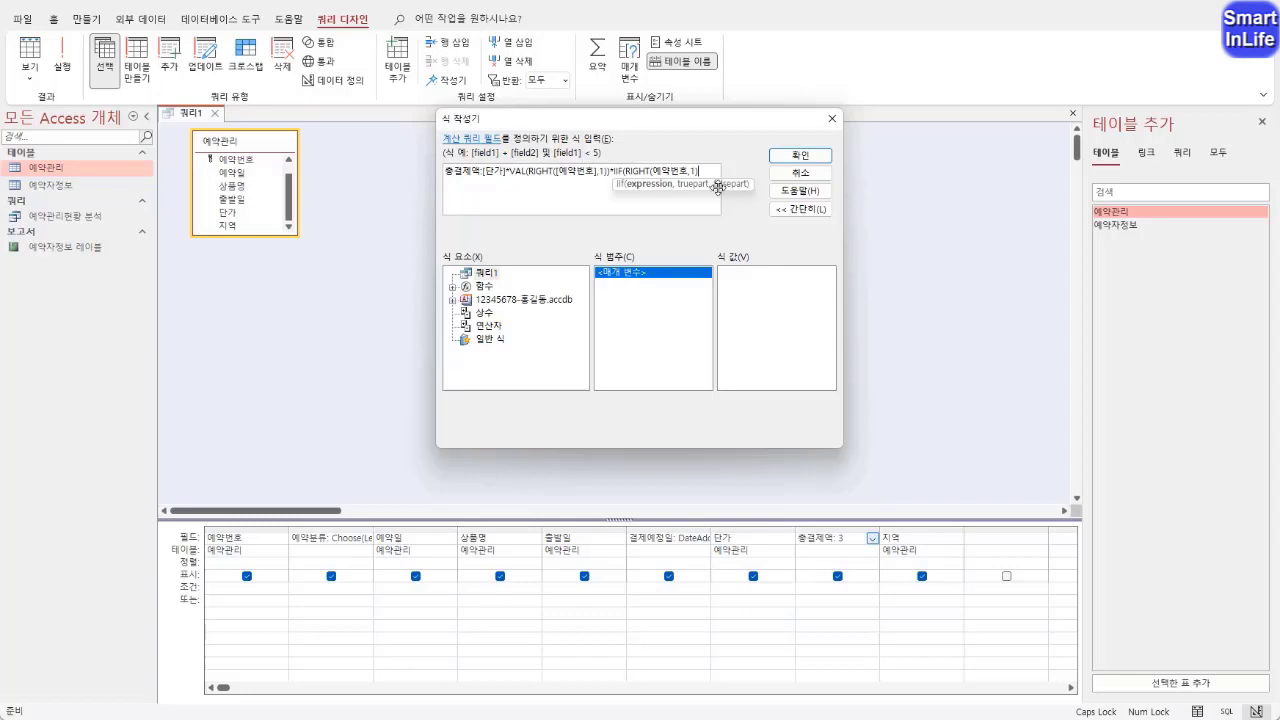
text(="4",1,)
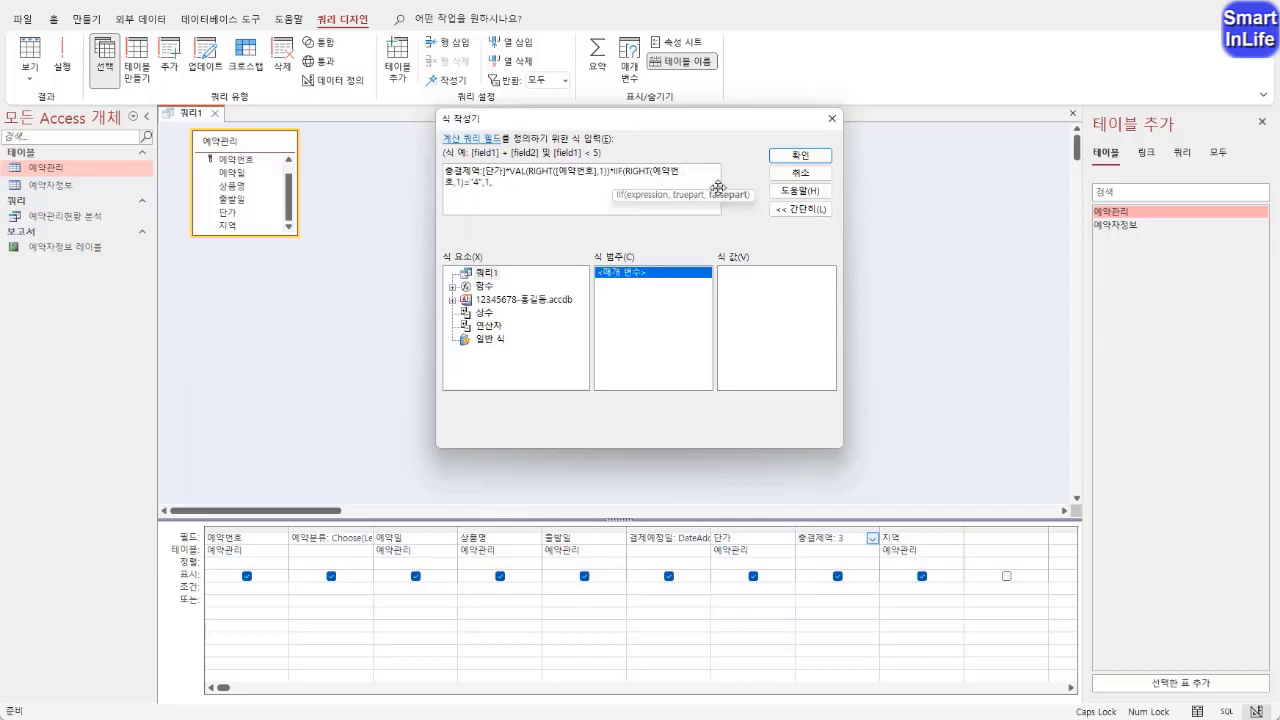
text(1.08))
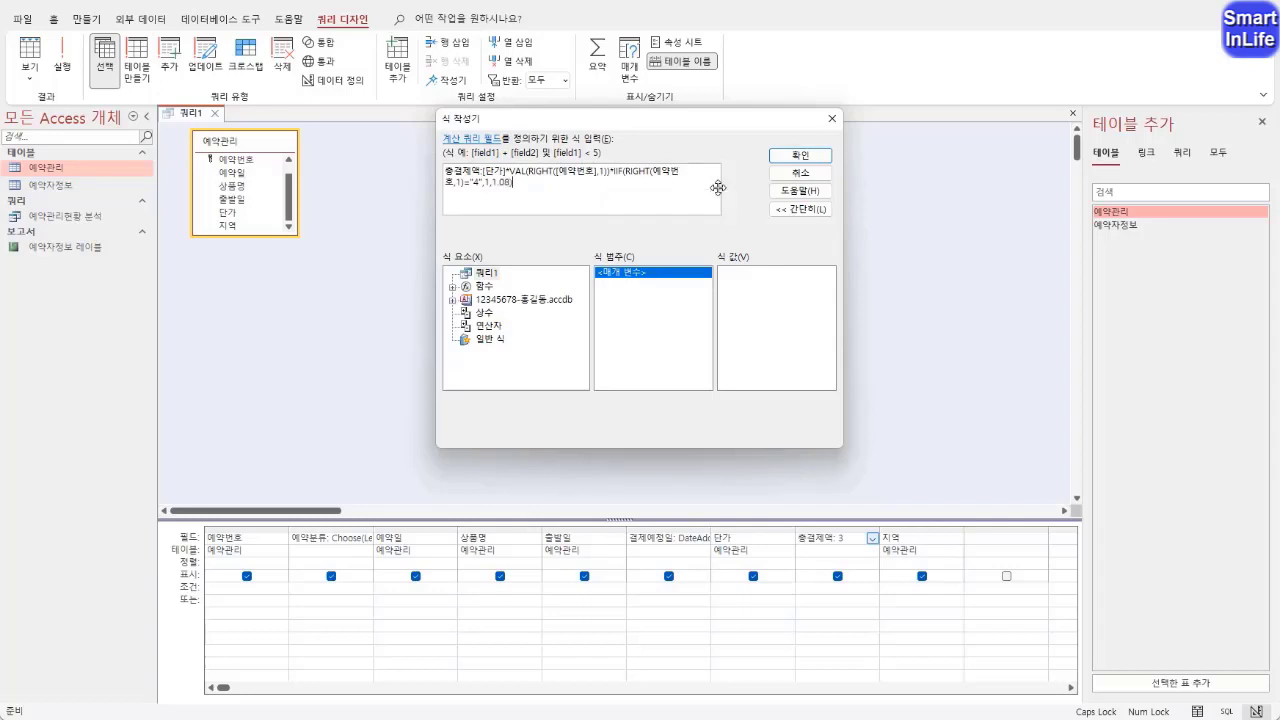
Review the full 총결제액 expression and apply it to its query column
click(609, 174)
click(511, 184)
drag(672, 191, 416, 168)
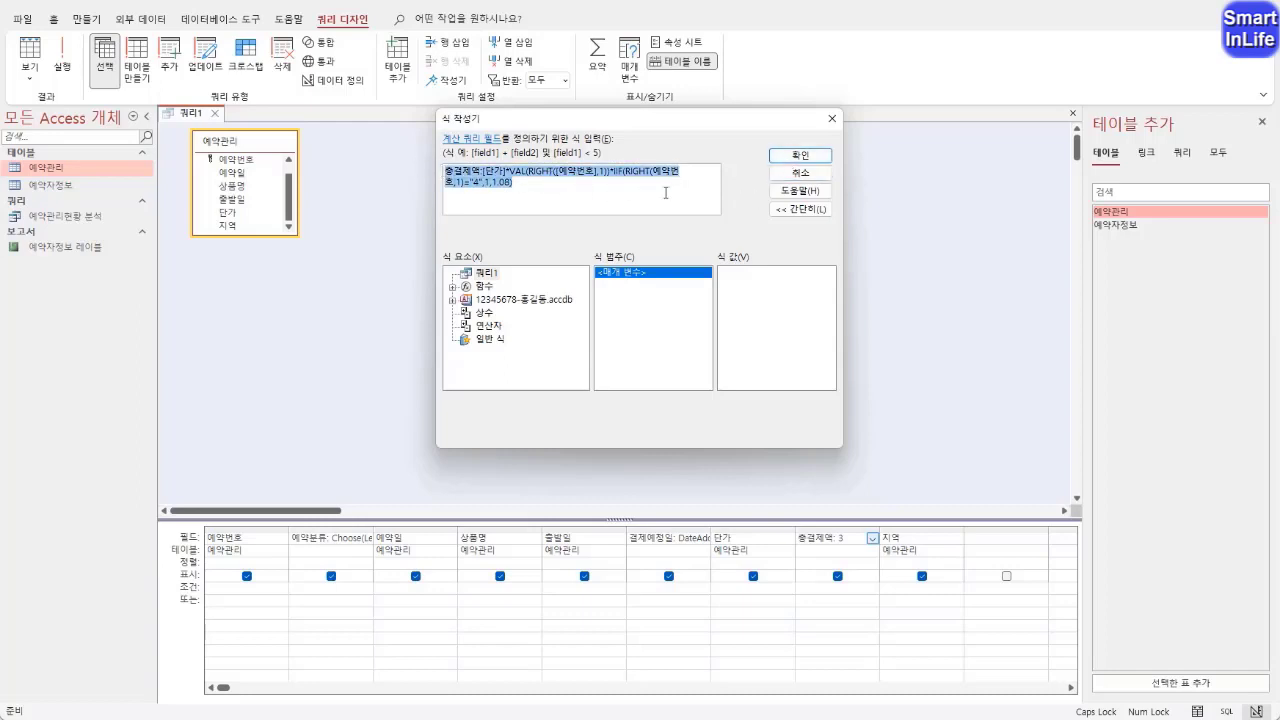
click(800, 157)
key(Tab)
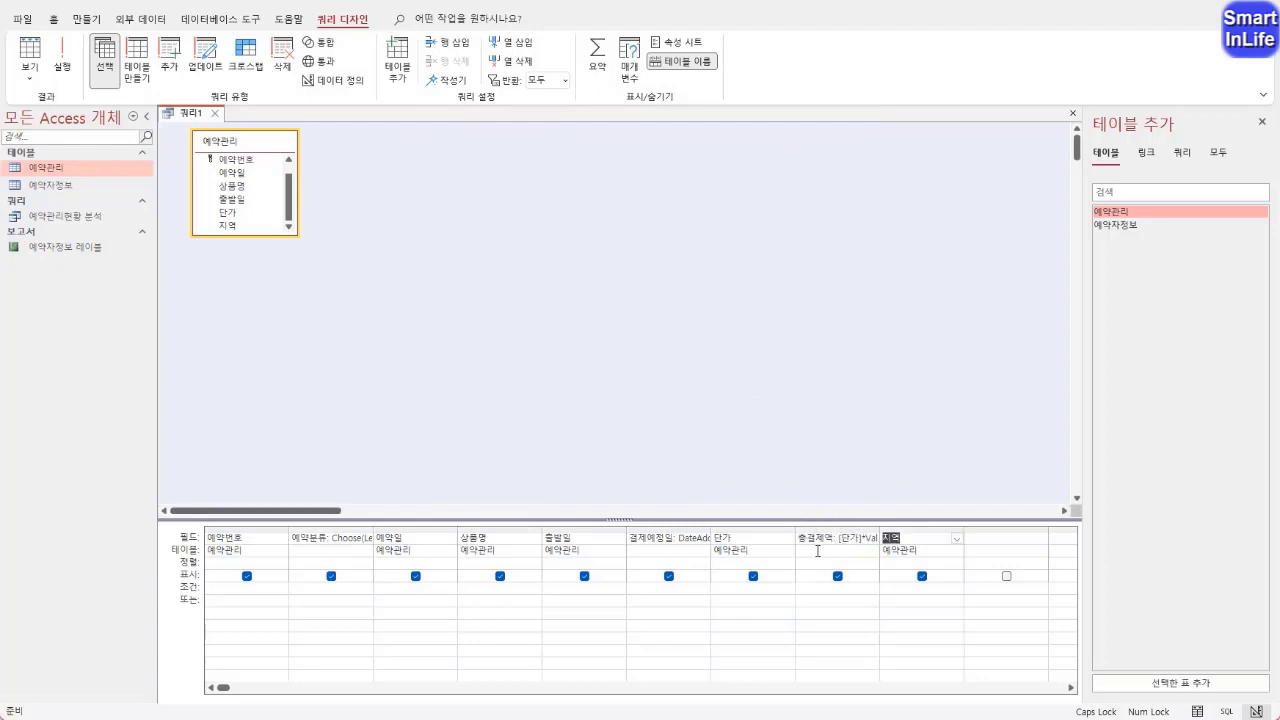
Check the calculated 총결제액 results in datasheet view and return to design view
right_click(197, 113)
click(250, 233)
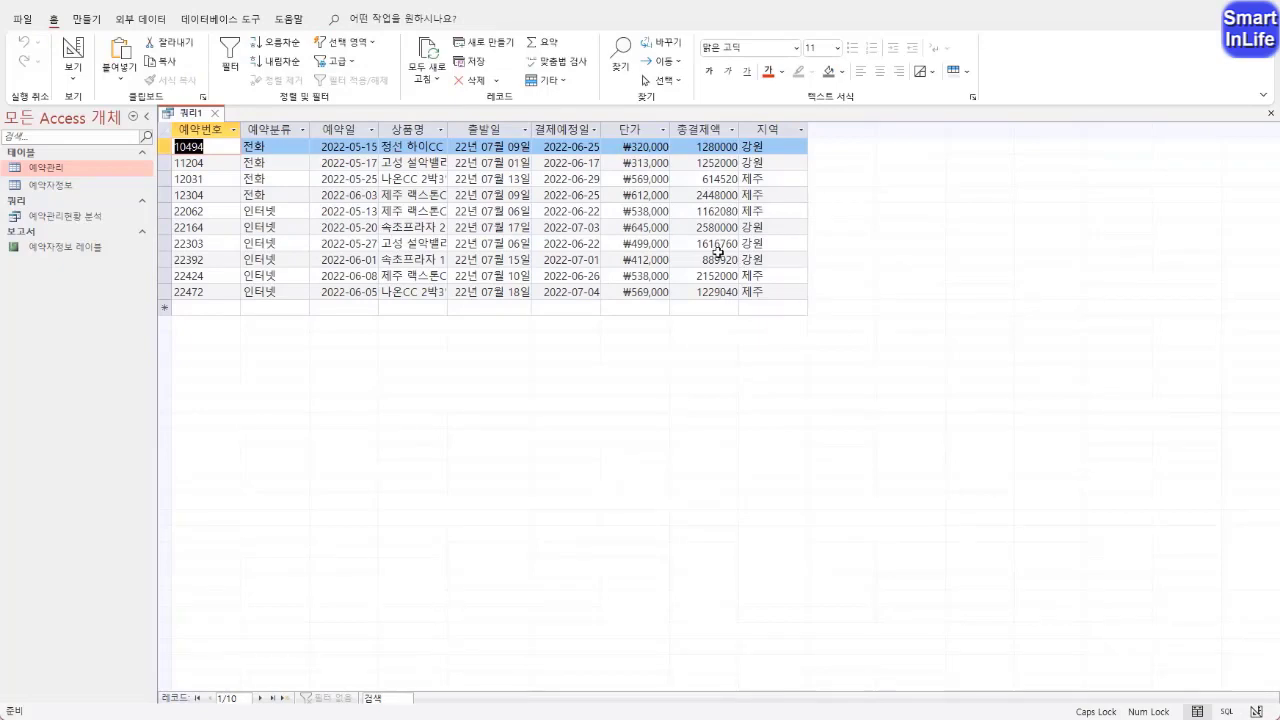
right_click(200, 114)
click(252, 190)
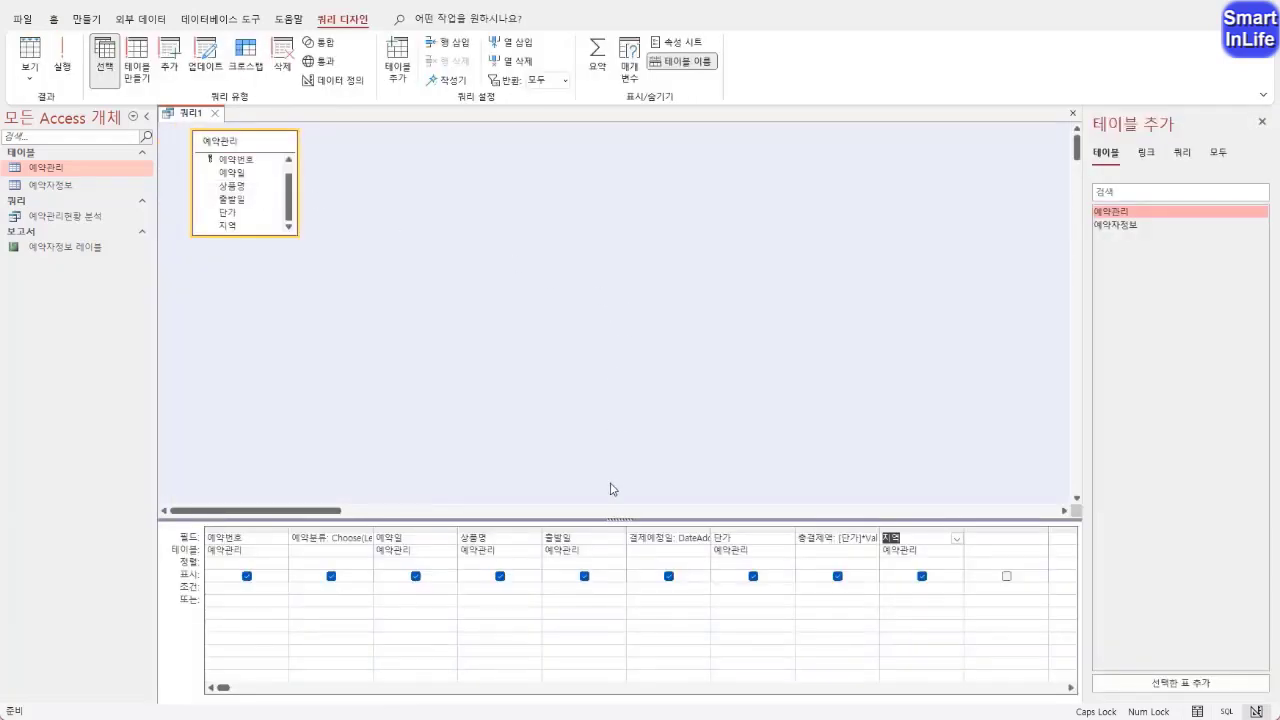
Set the format property of the 결제예정일 column to 간단한 날짜
click(668, 537)
right_click(668, 537)
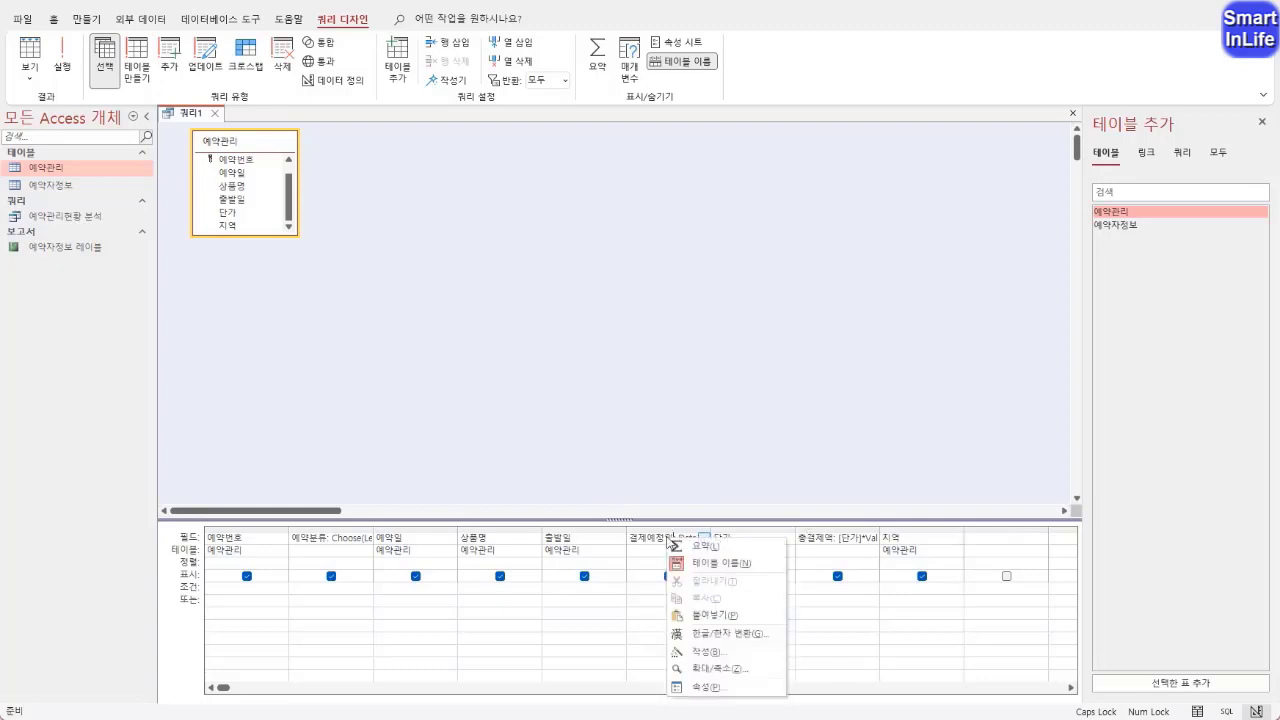
click(700, 686)
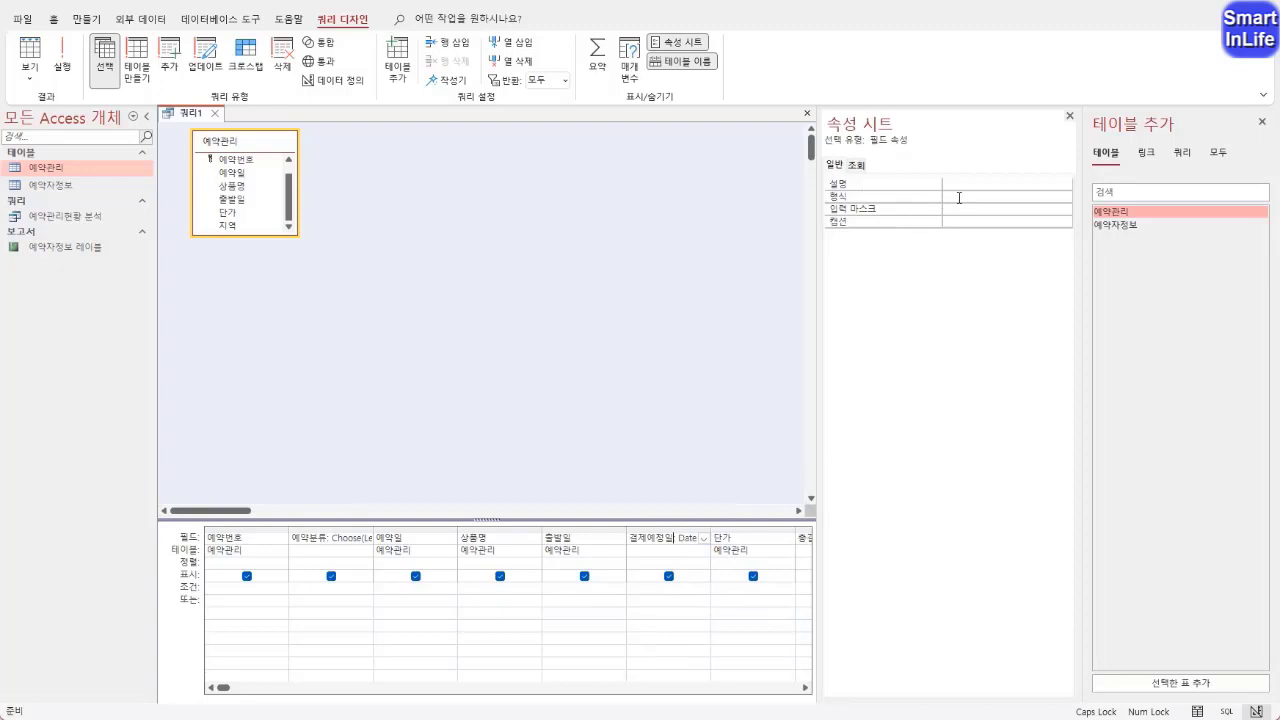
click(968, 198)
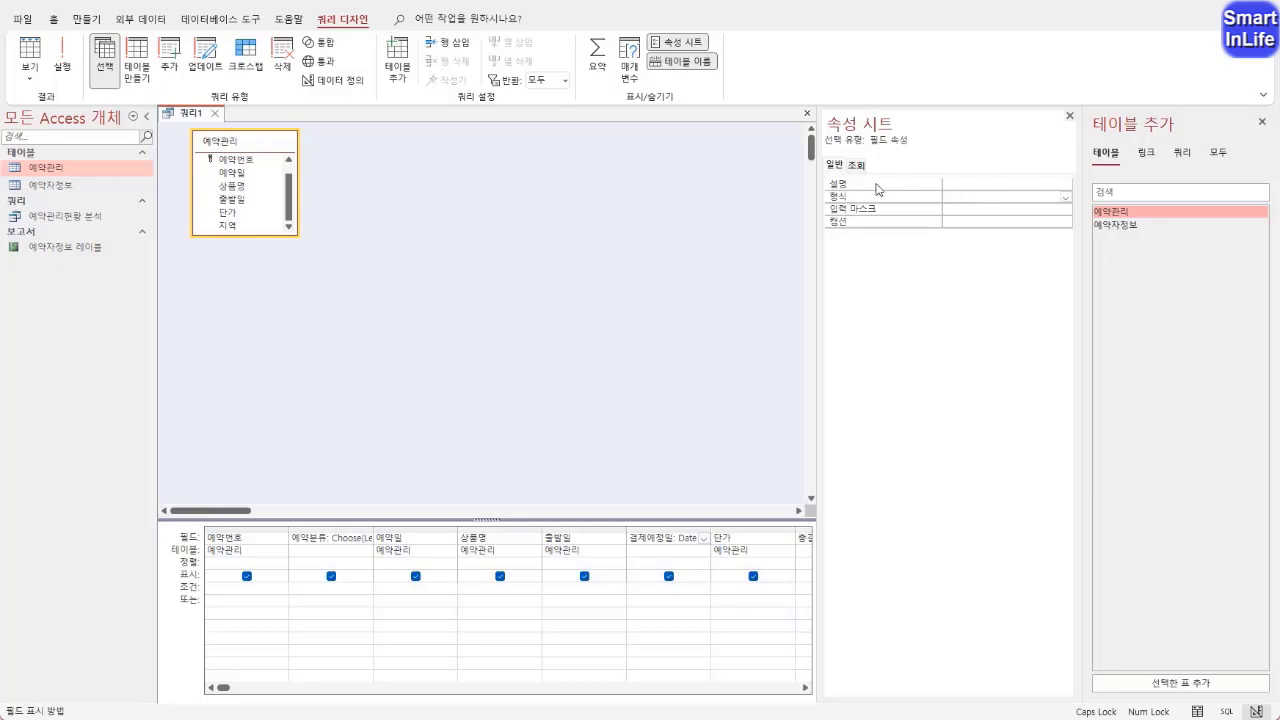
click(1066, 197)
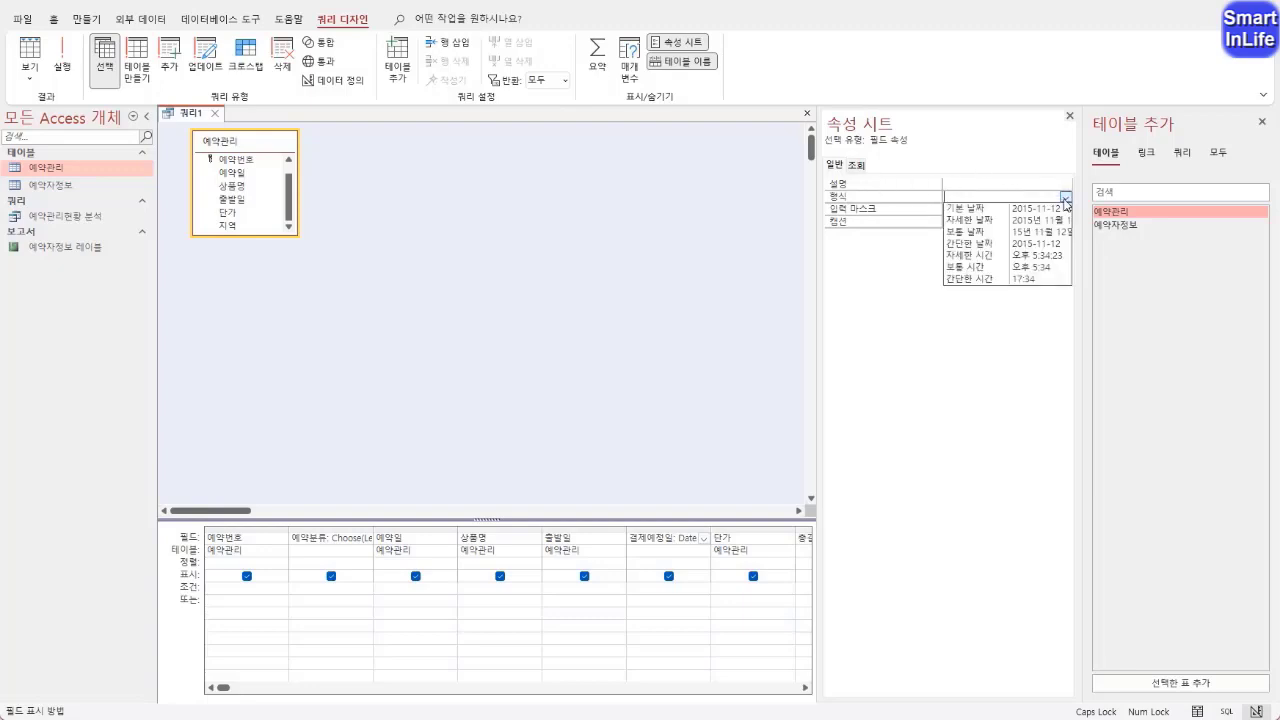
click(1016, 244)
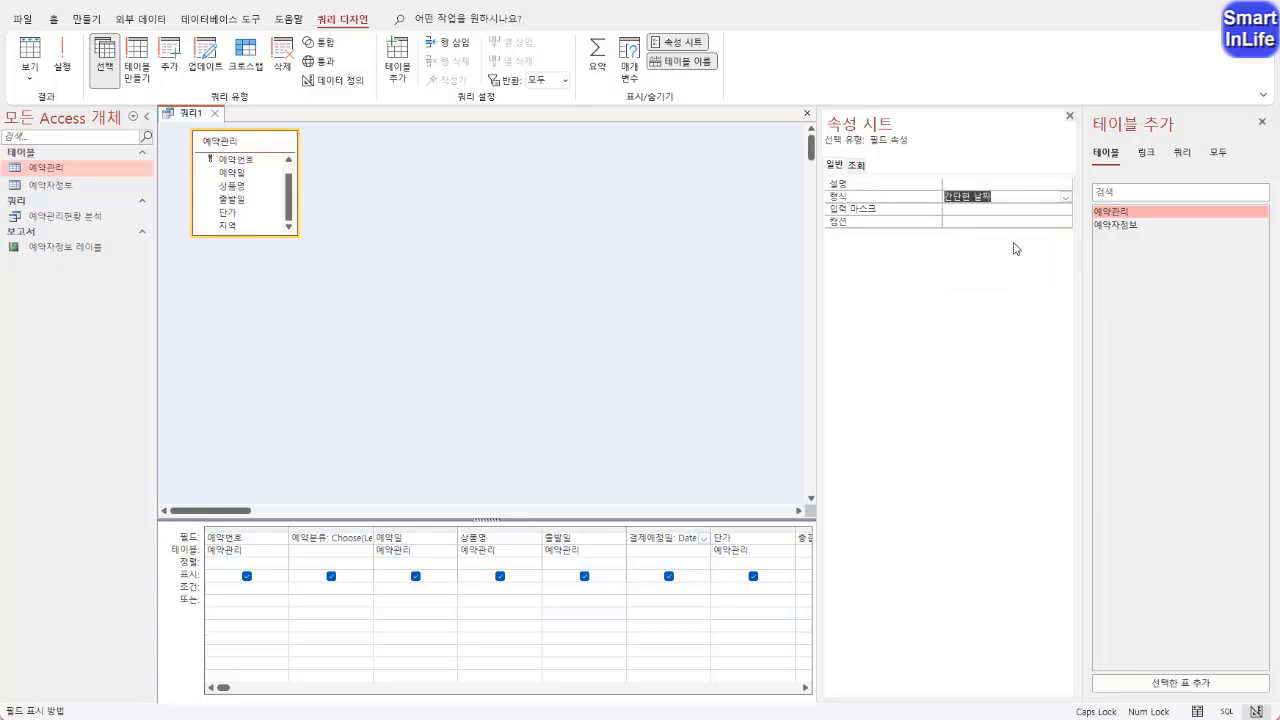
key(Return)
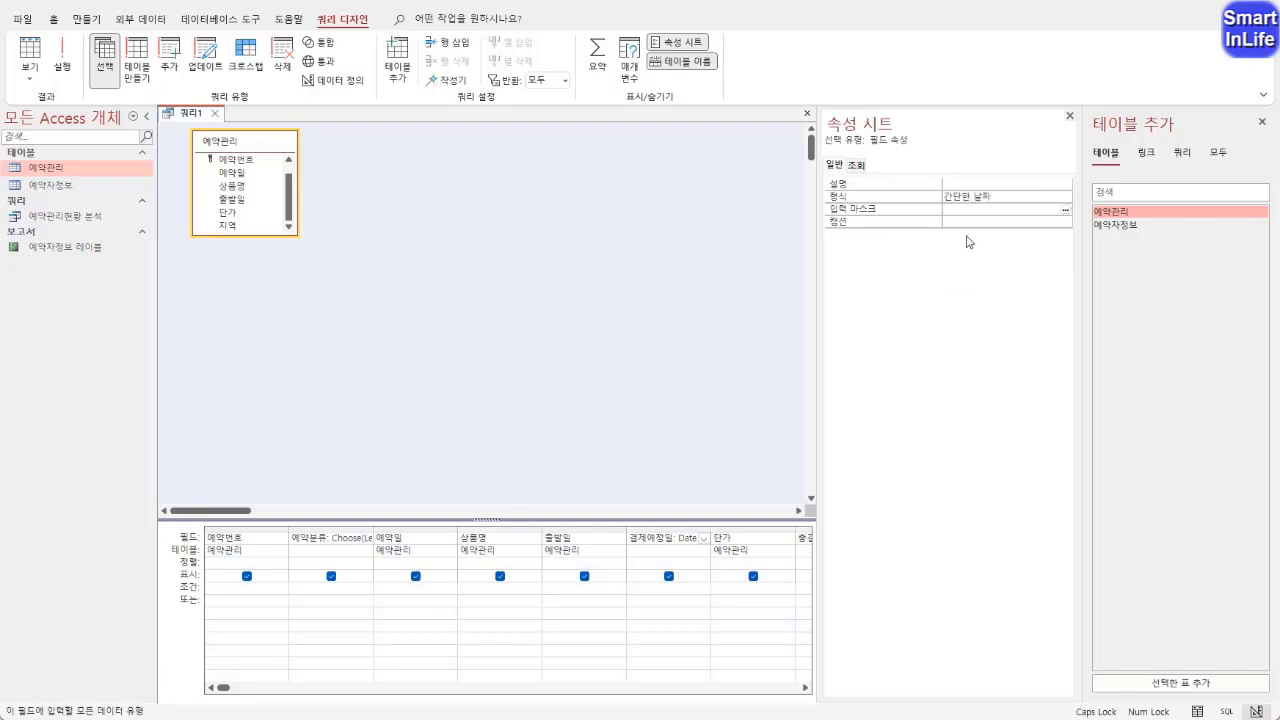
Set the format property of the 총결제액 column to 통화
click(748, 538)
key(Tab)
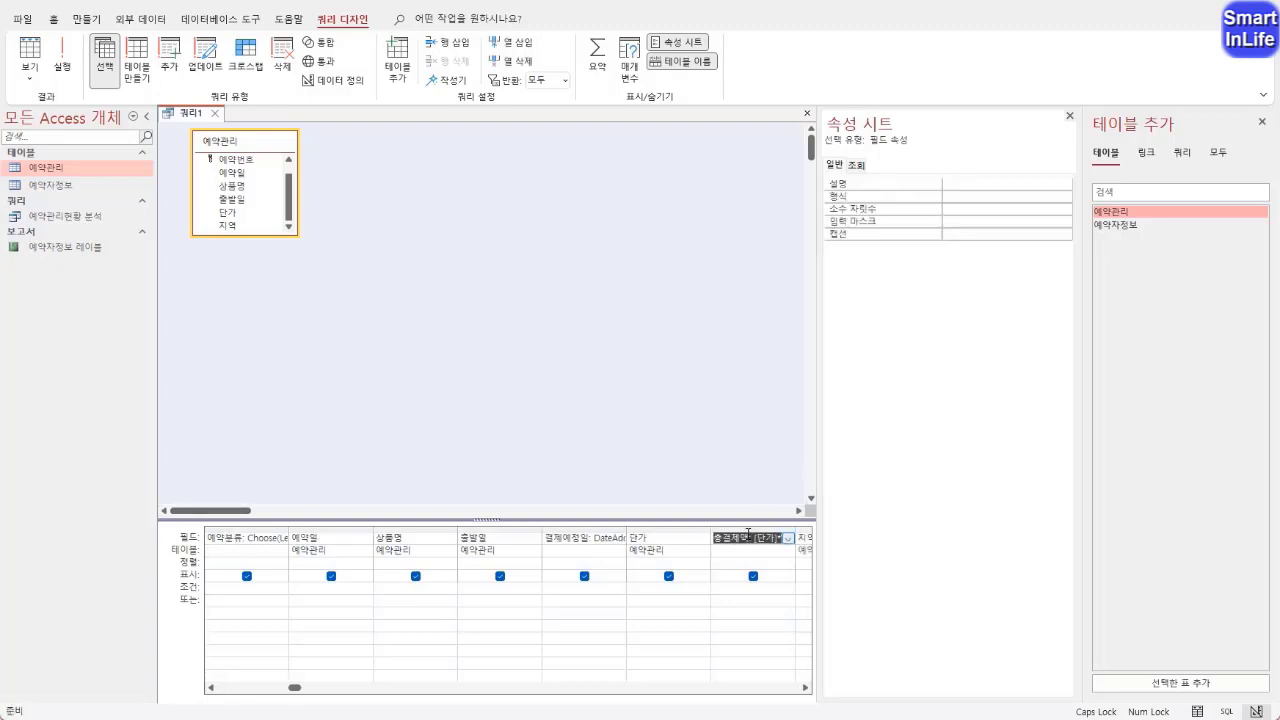
click(748, 533)
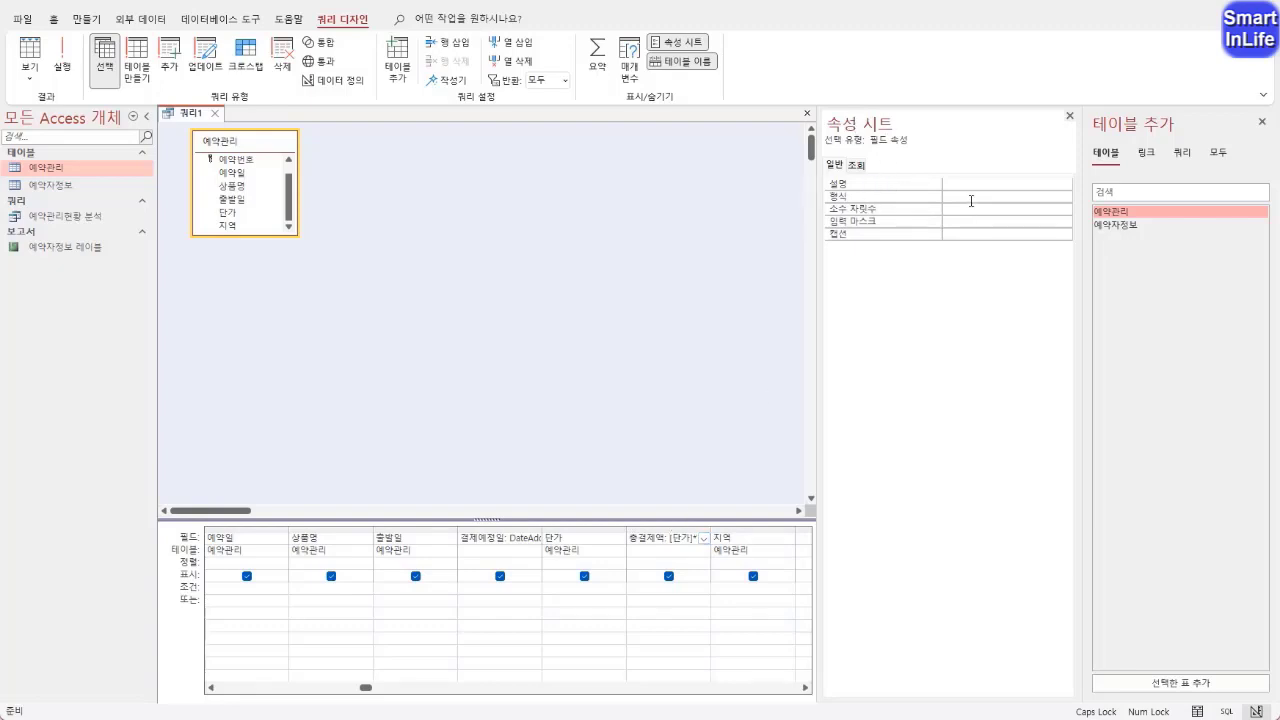
click(974, 196)
click(1066, 197)
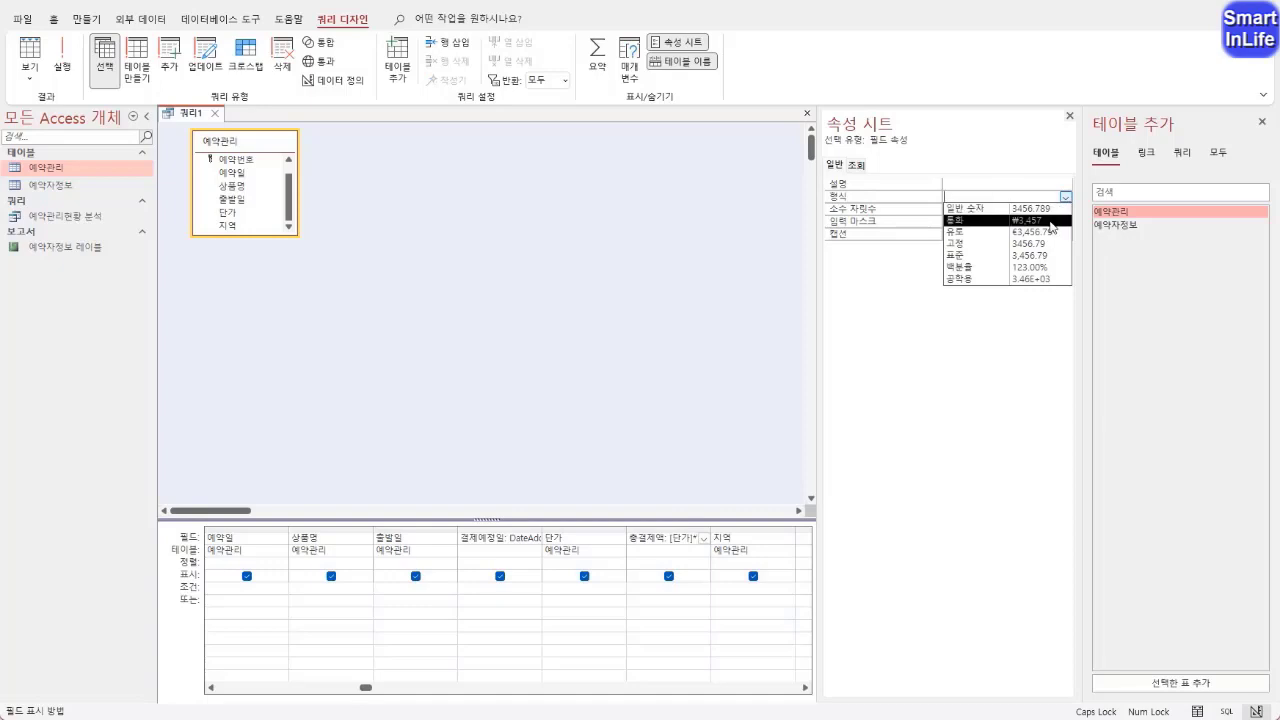
click(1050, 221)
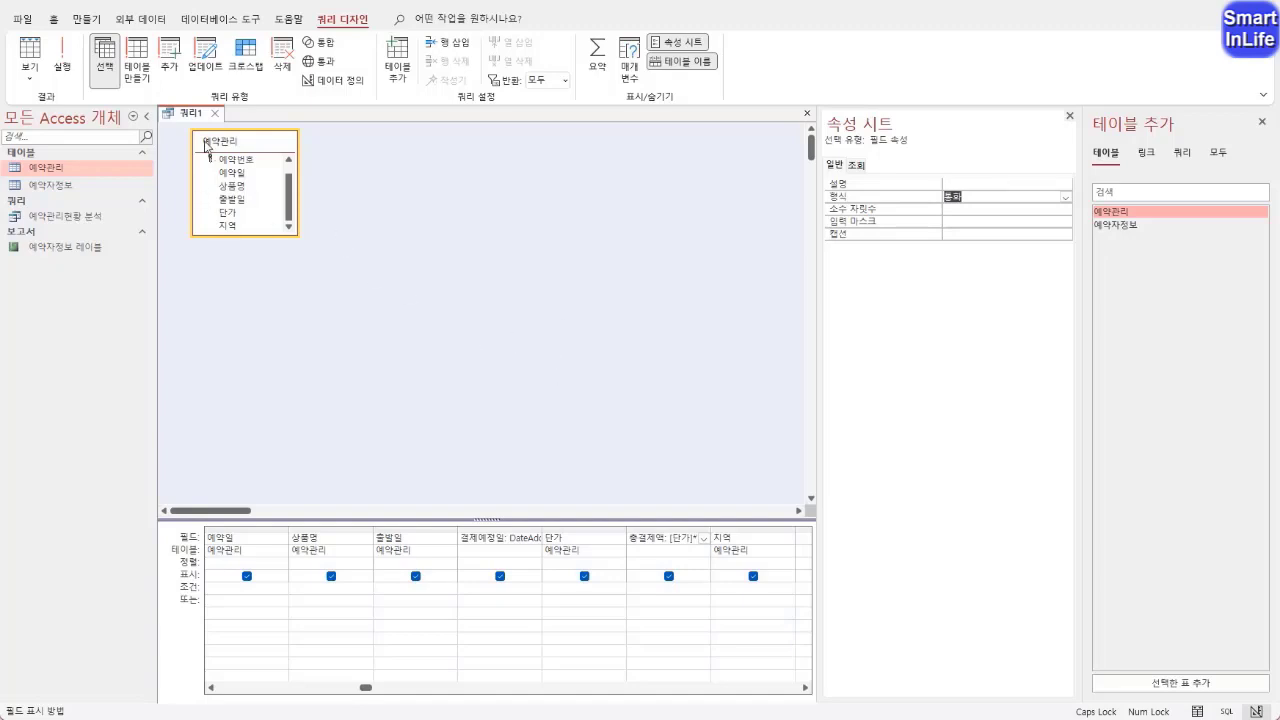
Check the date and currency formats in datasheet view and return to the query design
right_click(190, 116)
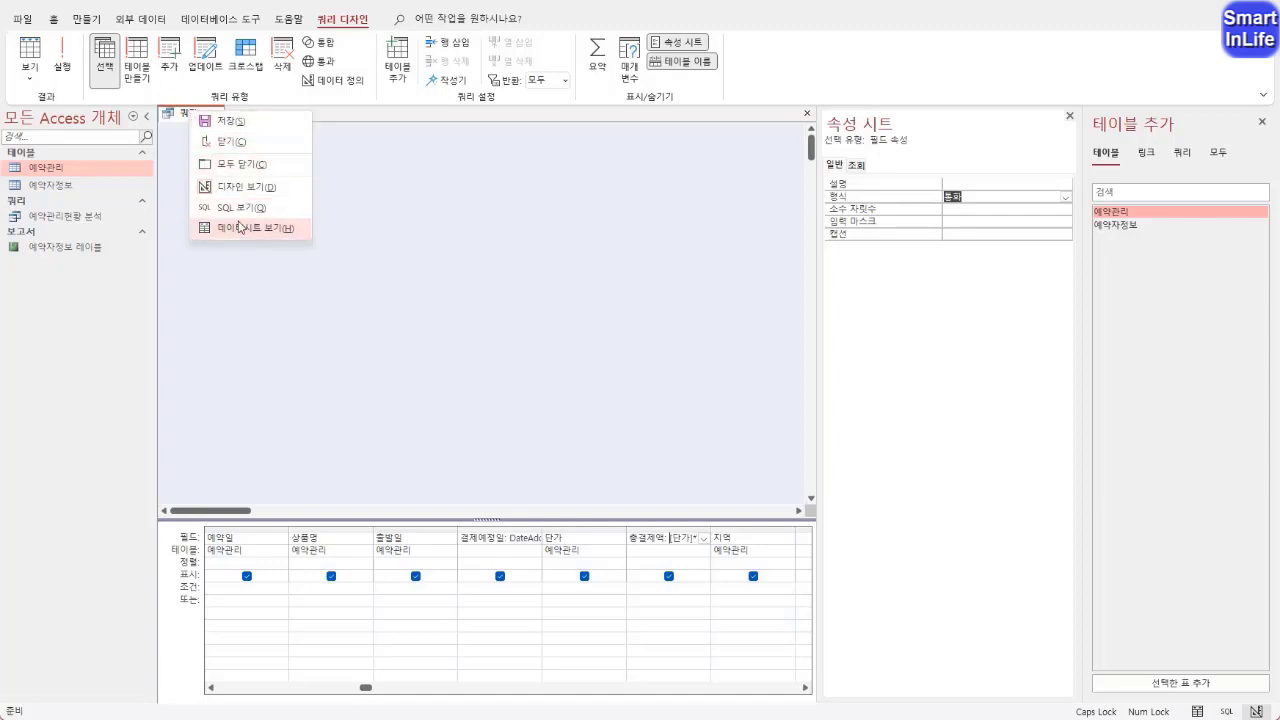
click(240, 228)
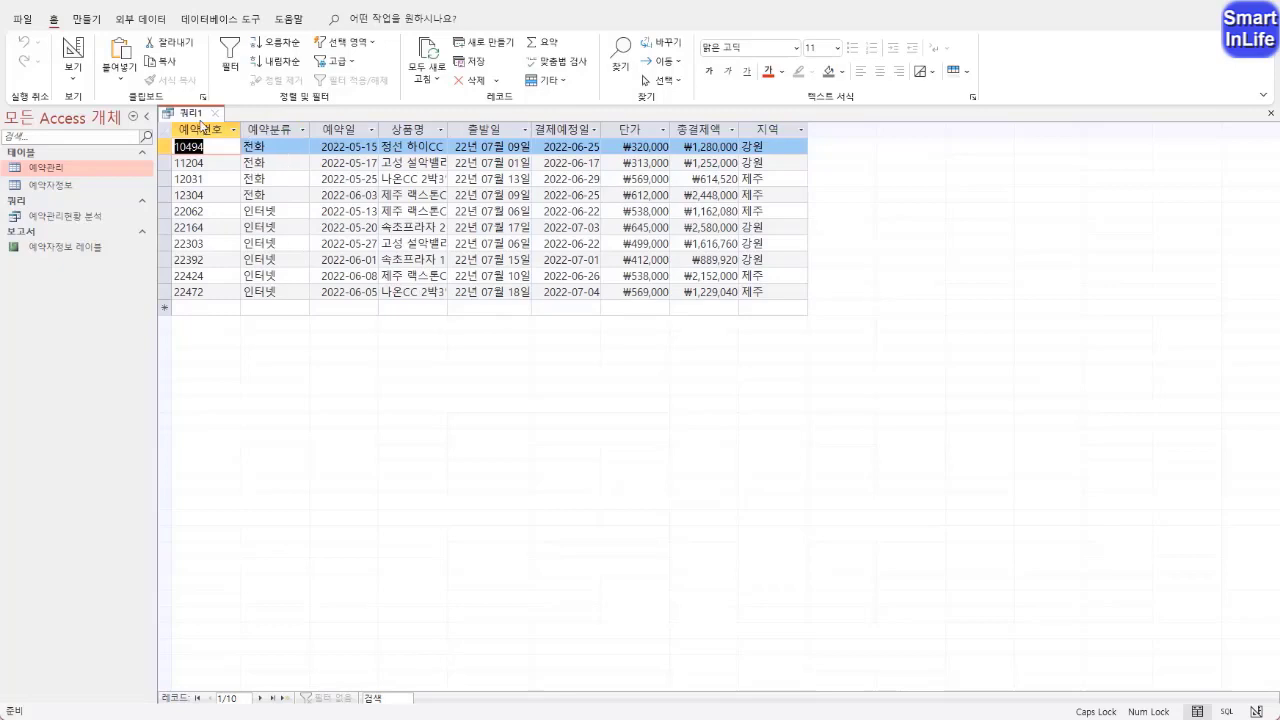
right_click(198, 117)
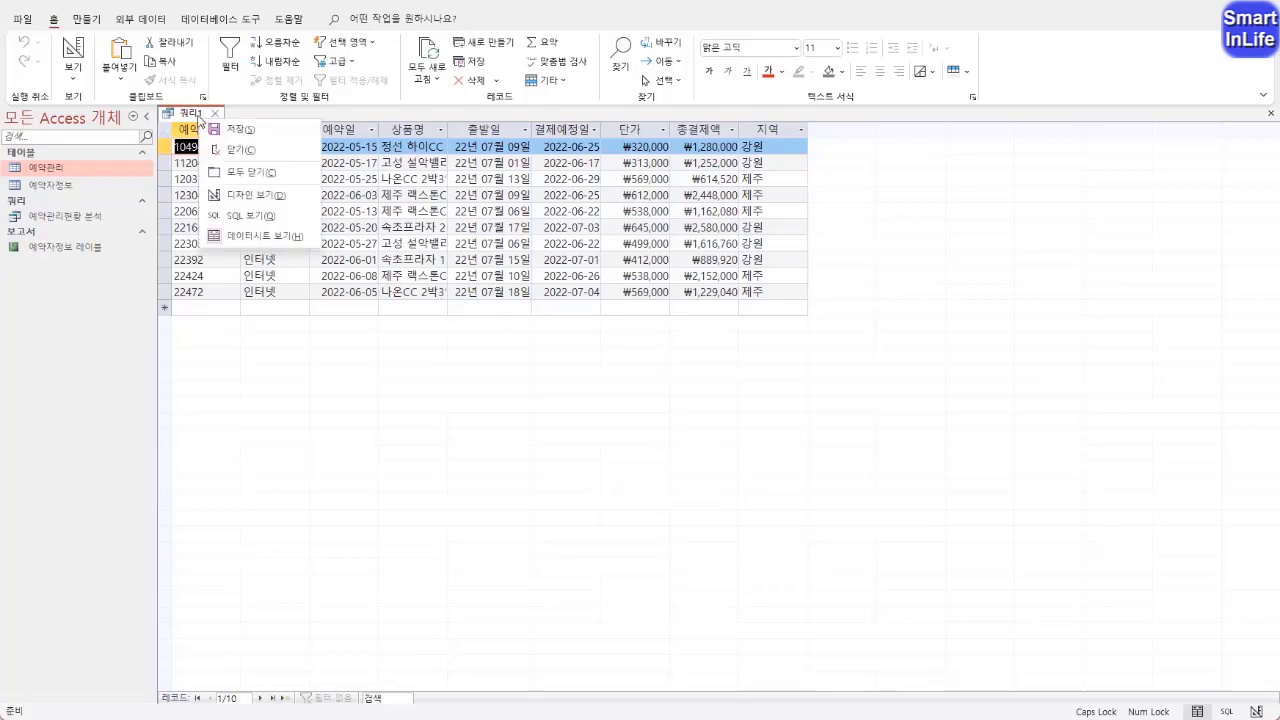
click(258, 196)
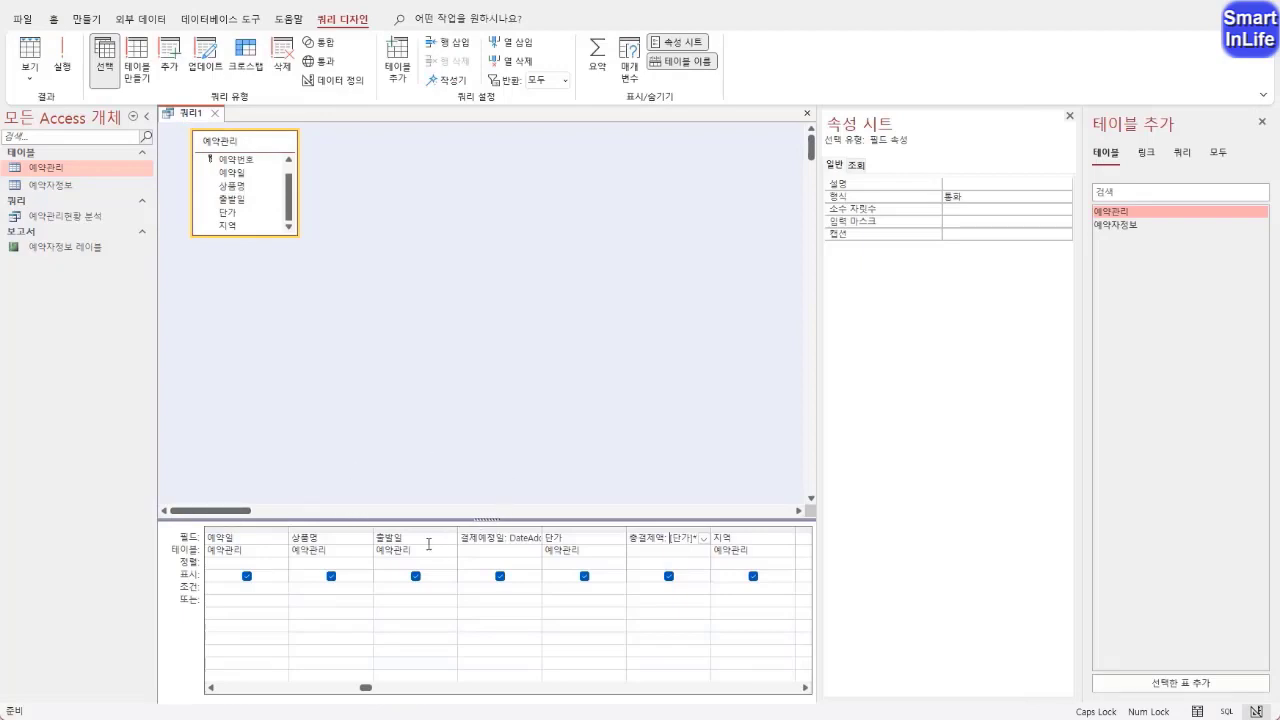
Sort the query by 예약일 in ascending order (오름차순) and display the sorted records in datasheet view
click(267, 538)
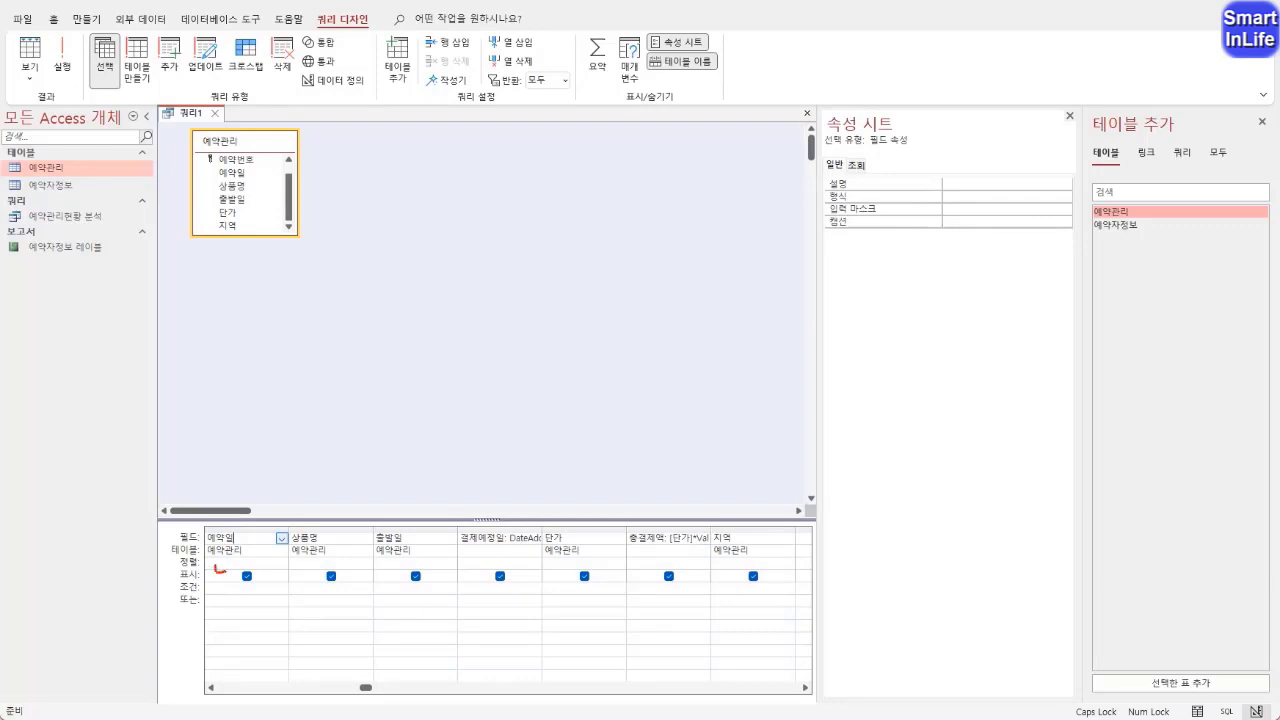
drag(226, 570, 217, 561)
click(245, 562)
click(282, 562)
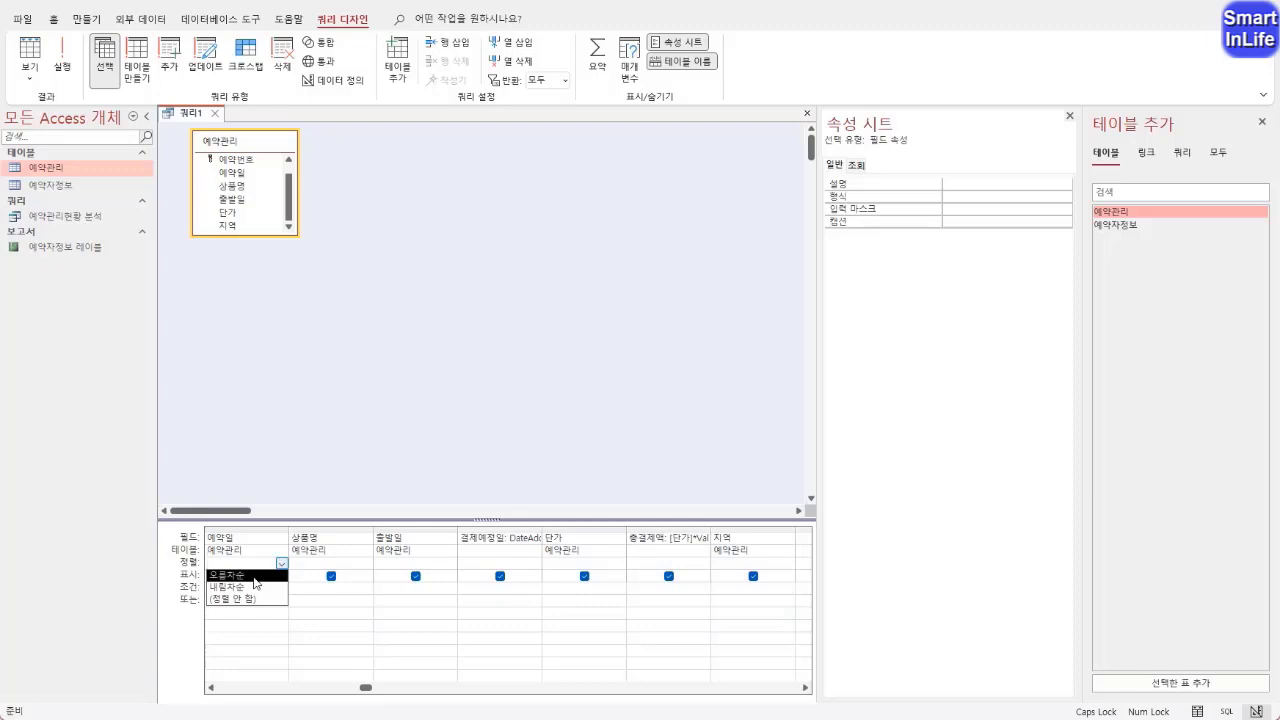
click(252, 575)
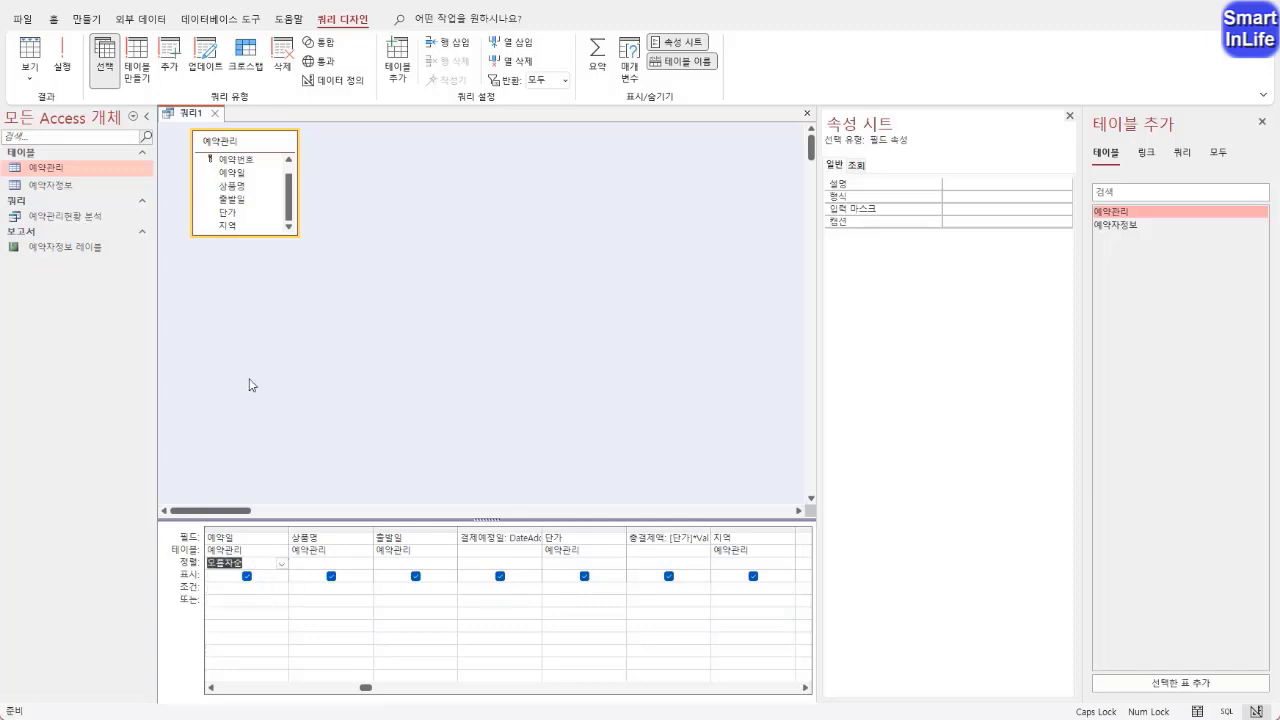
click(279, 357)
right_click(200, 115)
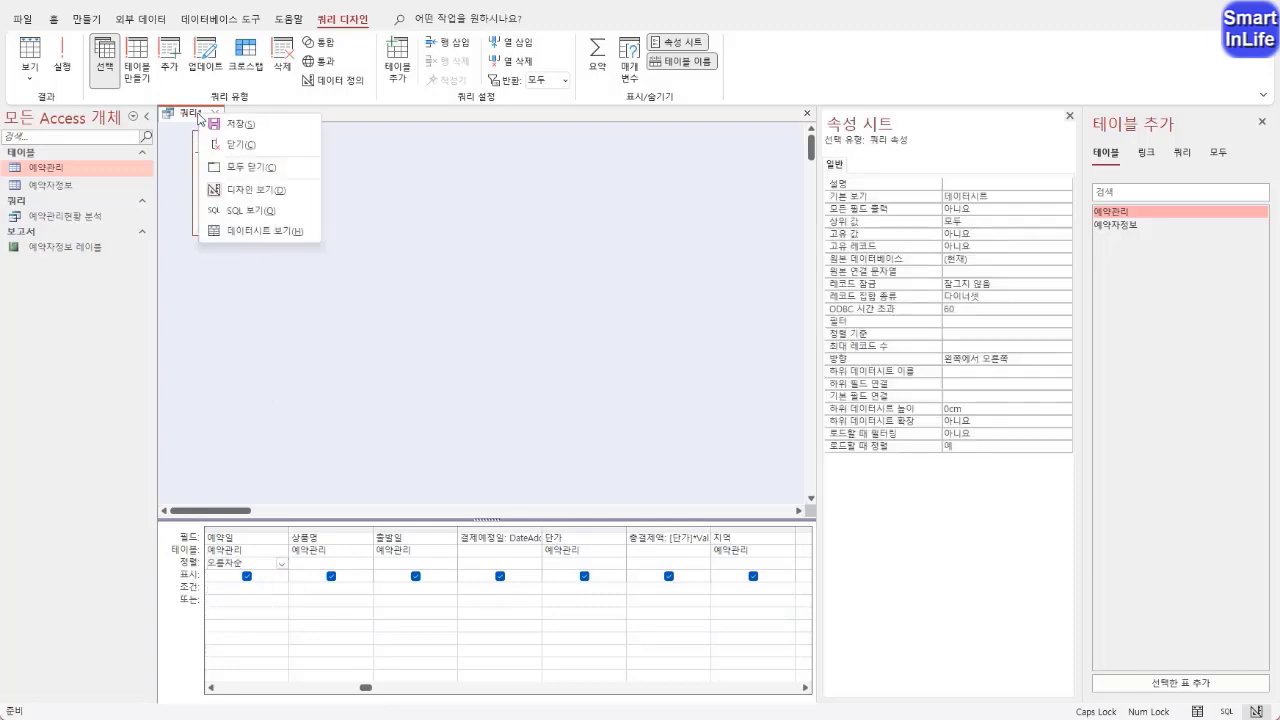
click(248, 230)
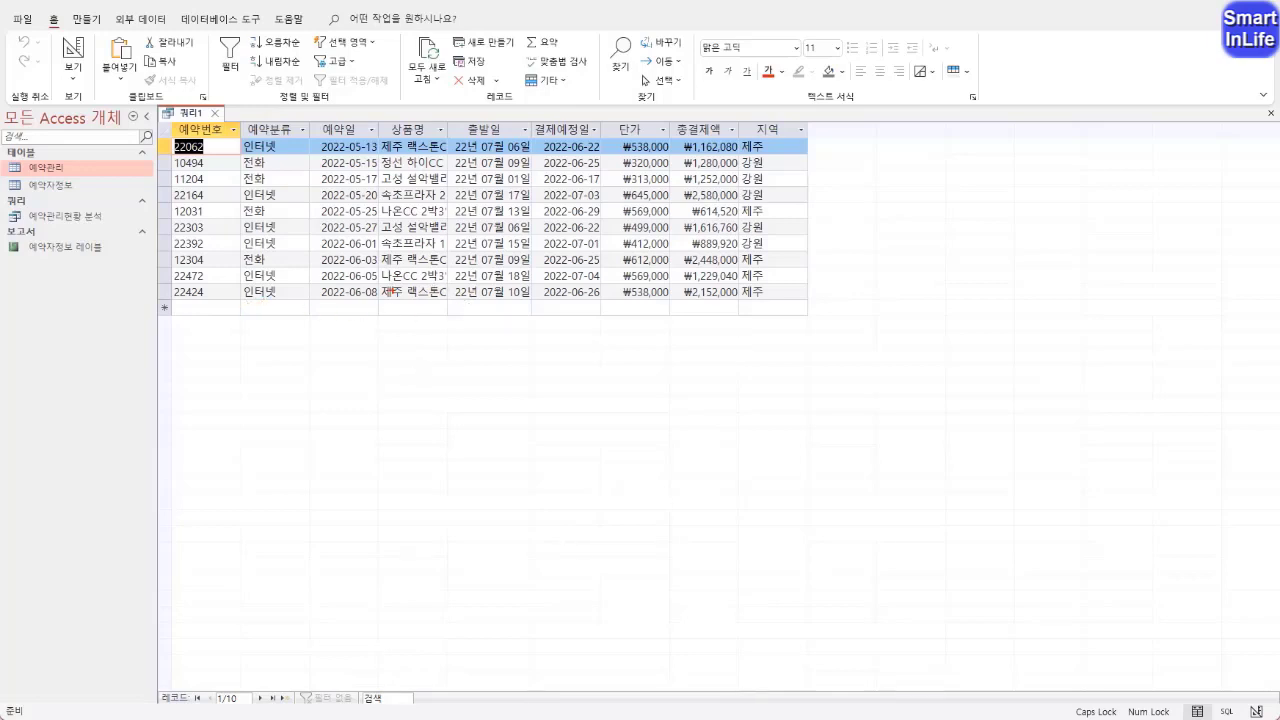
mouse_move(220, 318)
mouse_down()
mouse_move(165, 180)
mouse_move(232, 272)
mouse_up()
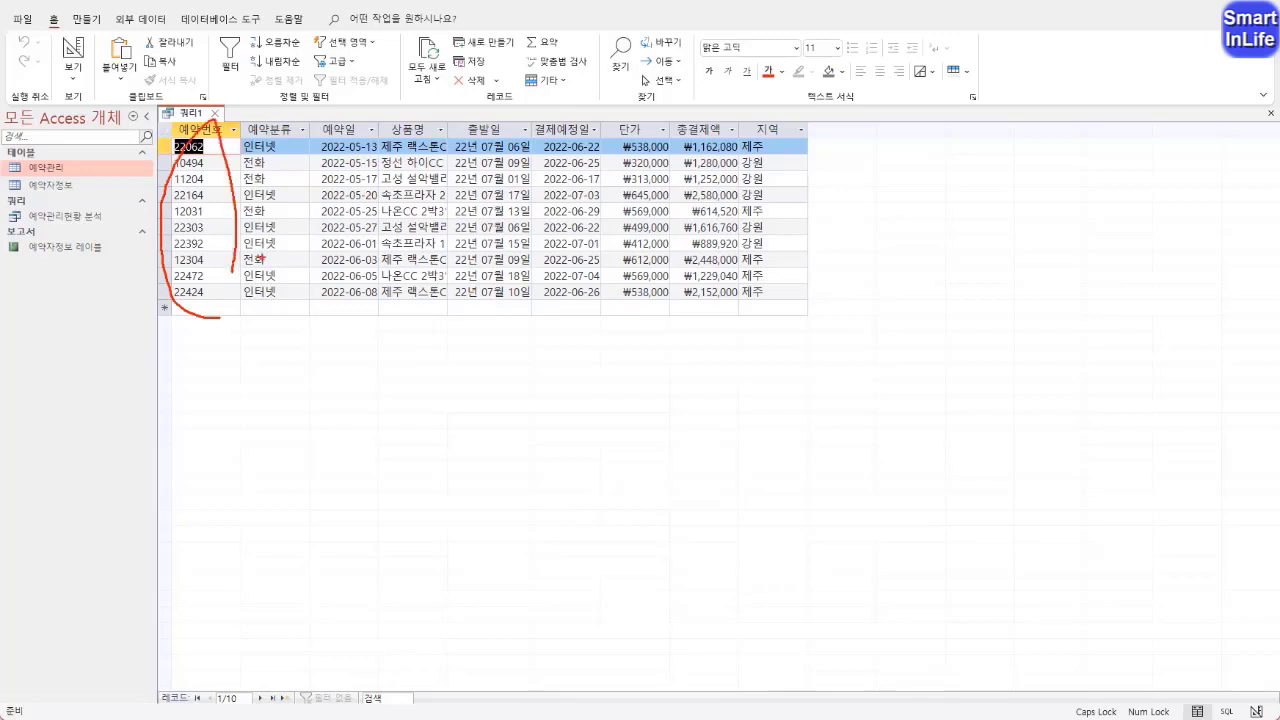
mouse_move(343, 206)
mouse_down()
mouse_move(620, 205)
mouse_move(580, 255)
mouse_up()
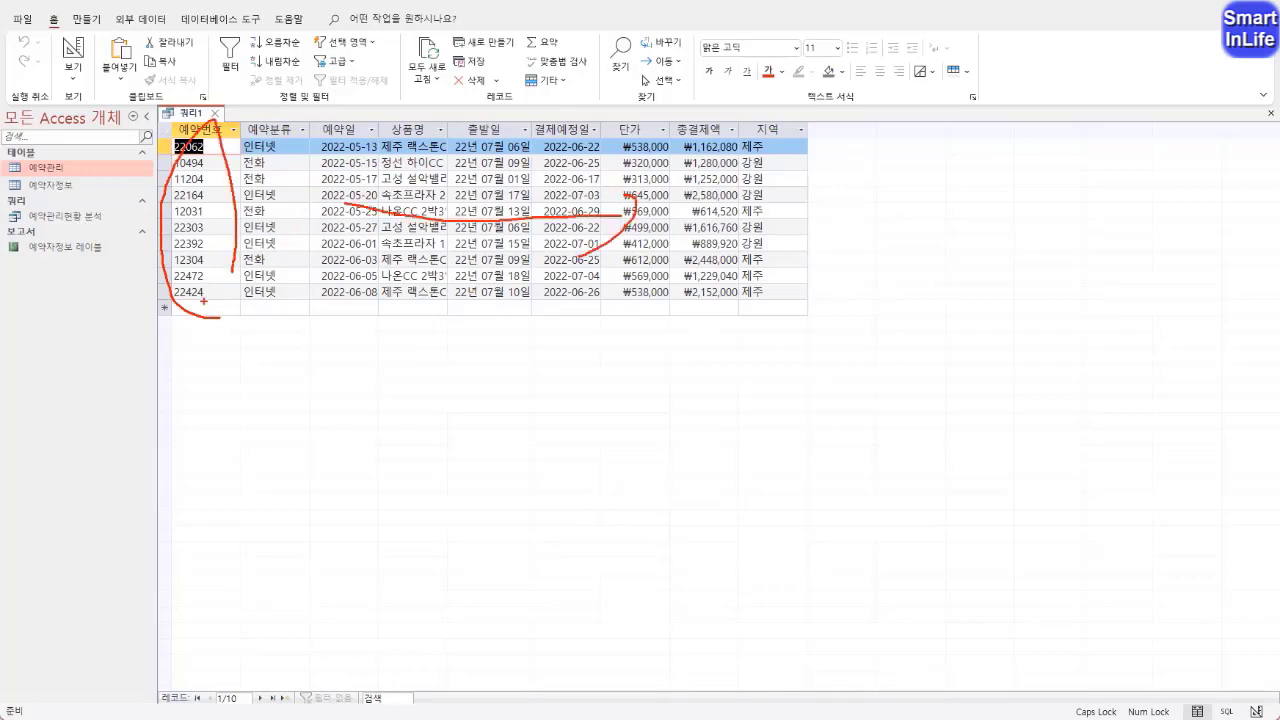
mouse_move(203, 300)
mouse_down()
mouse_move(172, 158)
mouse_move(232, 210)
mouse_move(226, 304)
mouse_up()
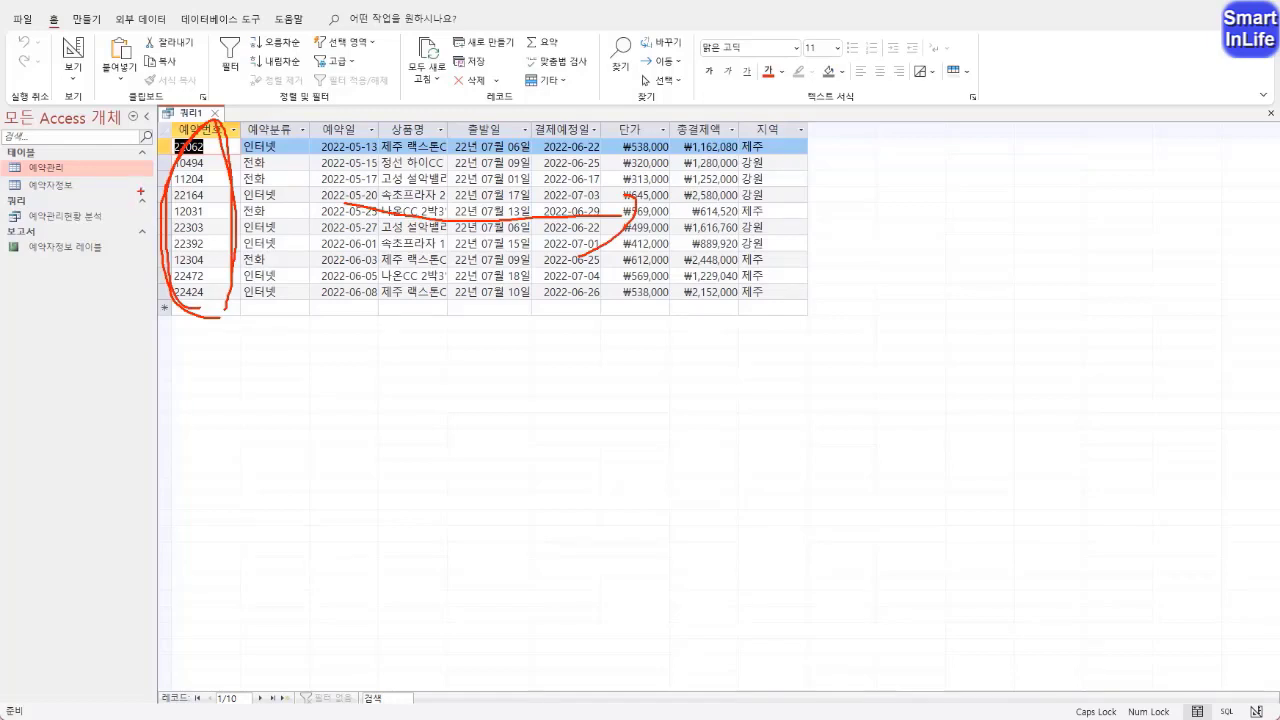
mouse_move(117, 152)
mouse_down()
mouse_move(106, 169)
mouse_move(117, 188)
mouse_move(160, 170)
mouse_up()
mouse_move(83, 175)
mouse_down()
mouse_move(99, 164)
mouse_move(79, 181)
mouse_up()
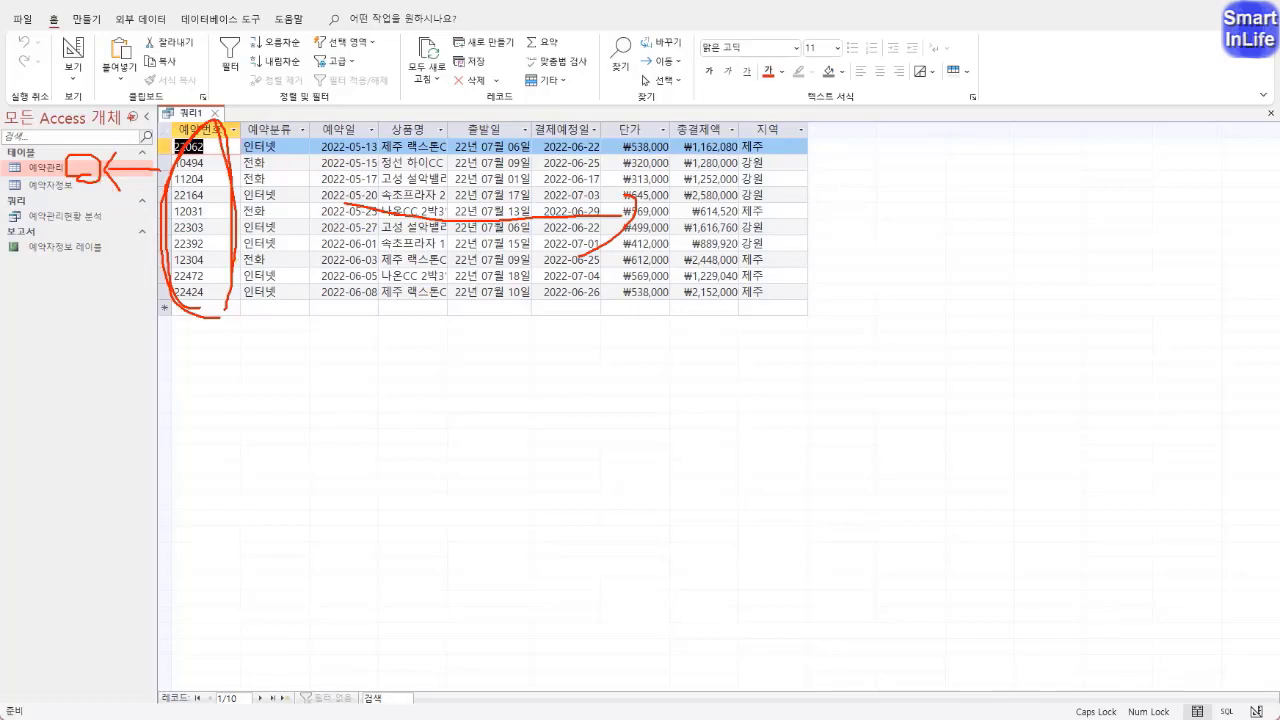
key(Escape)
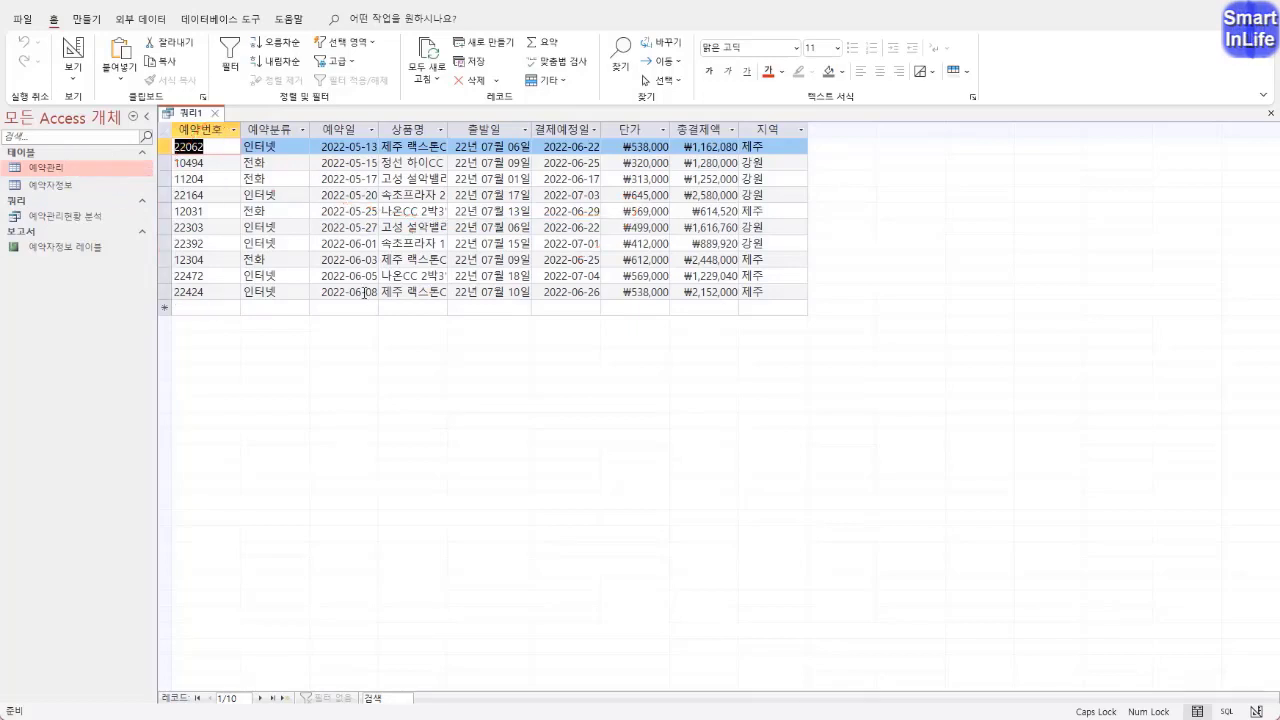
Close the query and save its changes under the name 예약관리현황
click(217, 115)
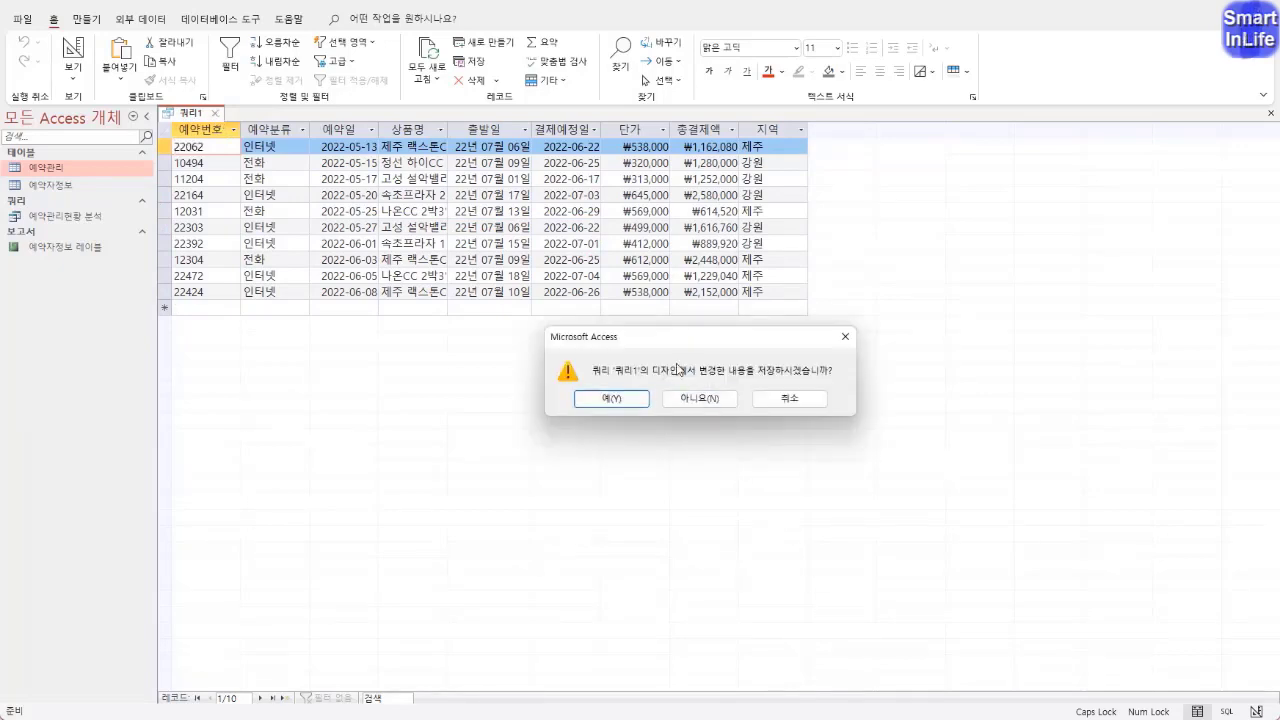
click(636, 399)
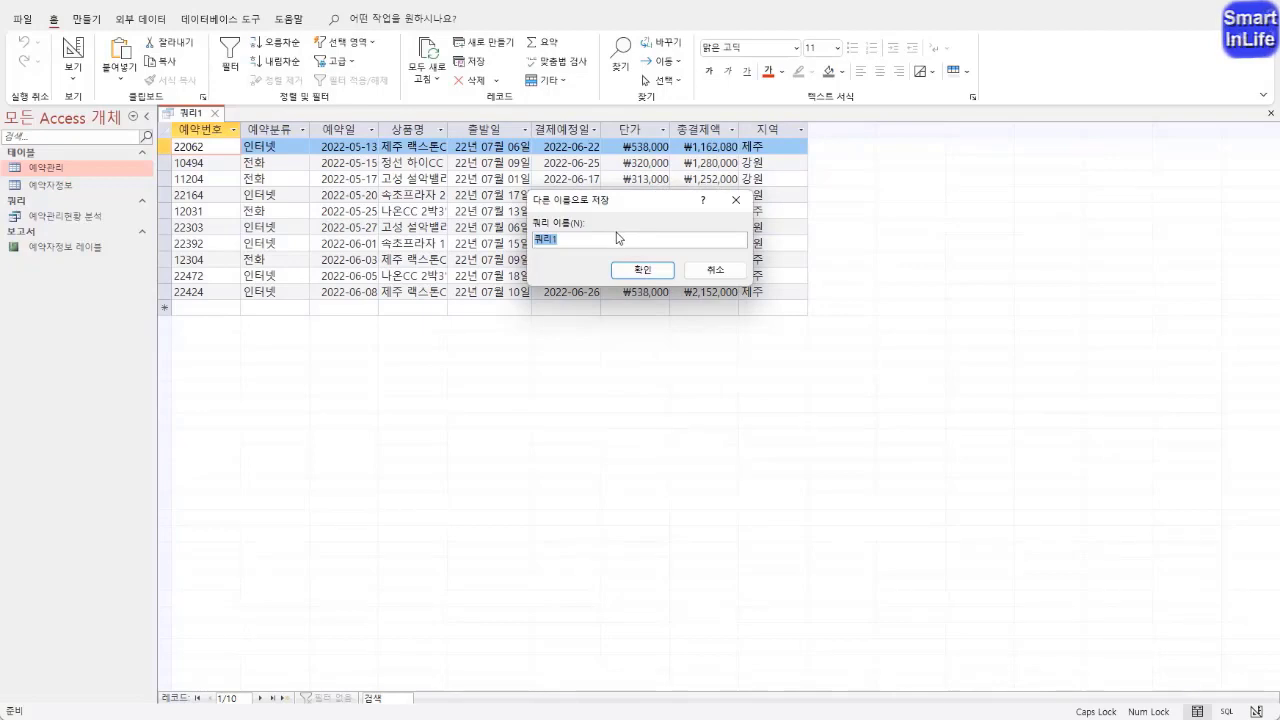
text(예)
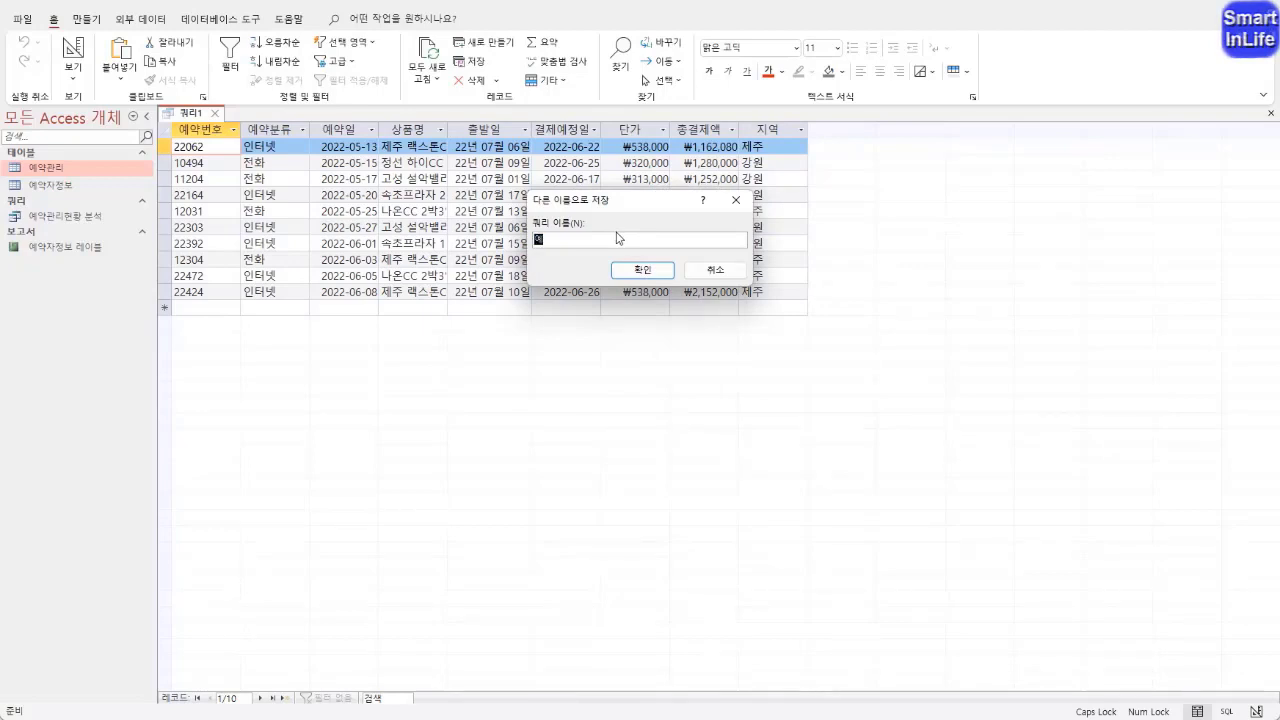
text(약관리현)
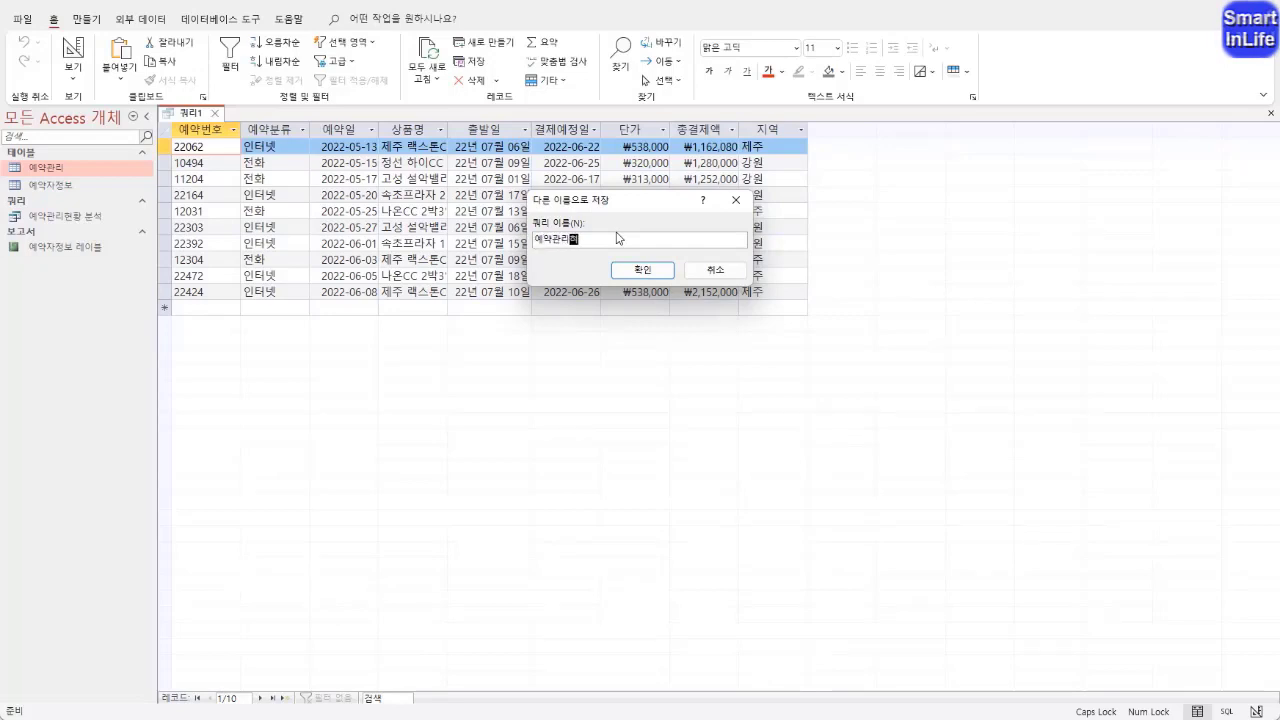
text(황)
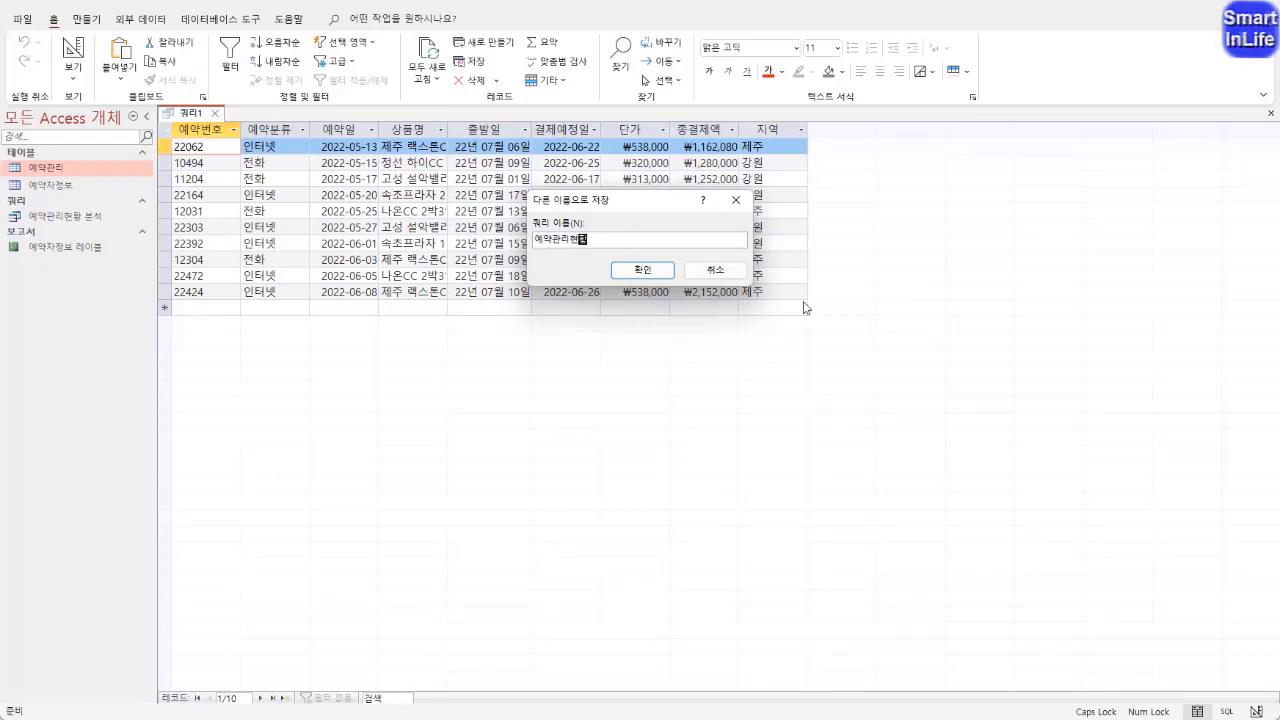
click(660, 275)
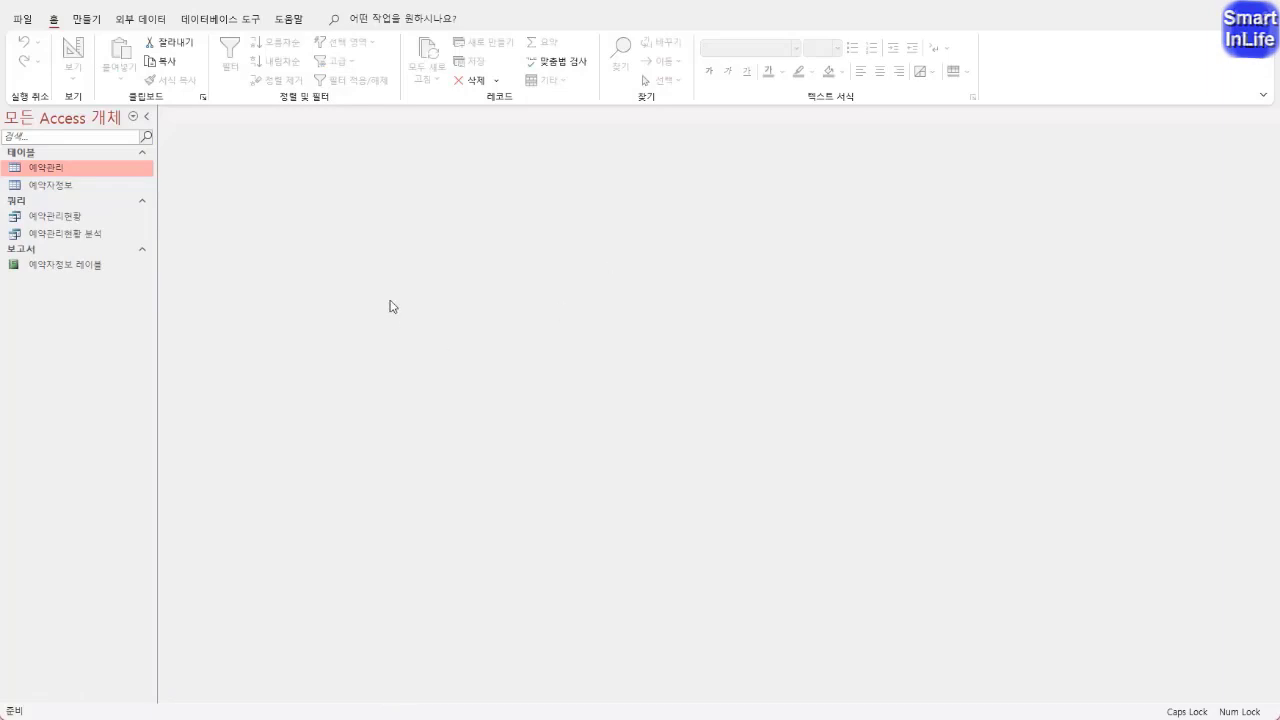
click(67, 222)
right_click(66, 220)
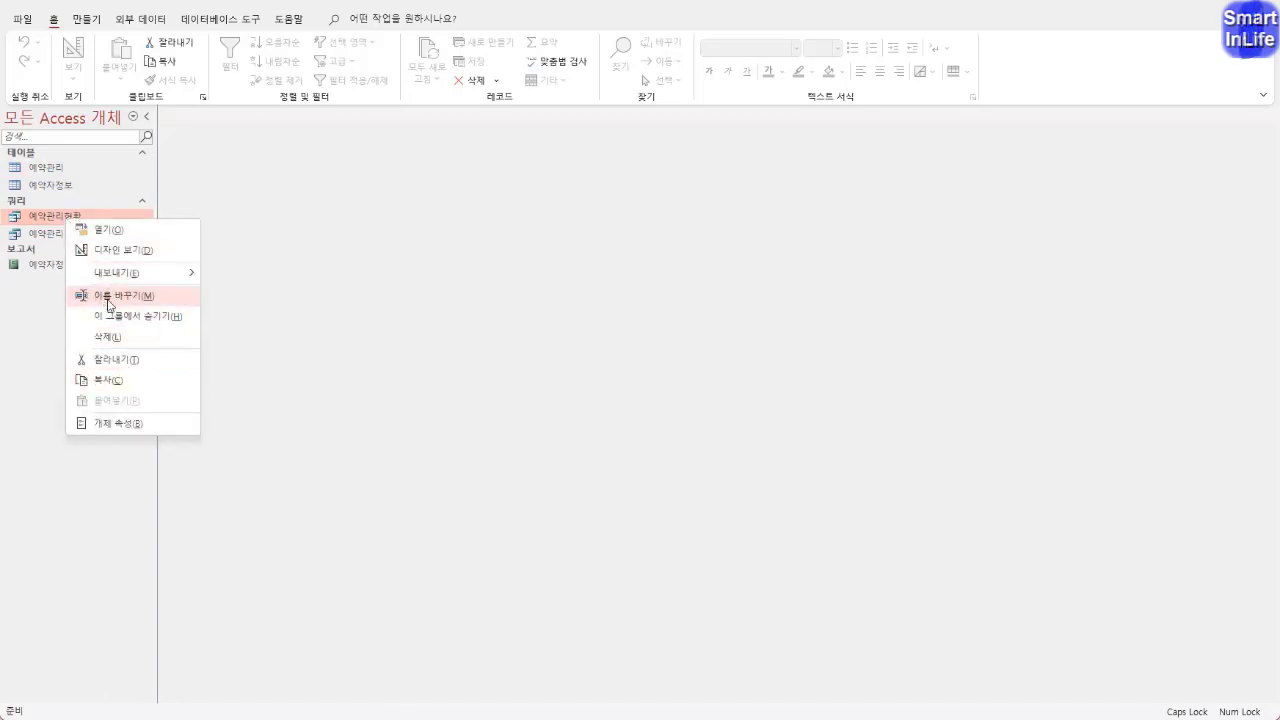
click(300, 354)
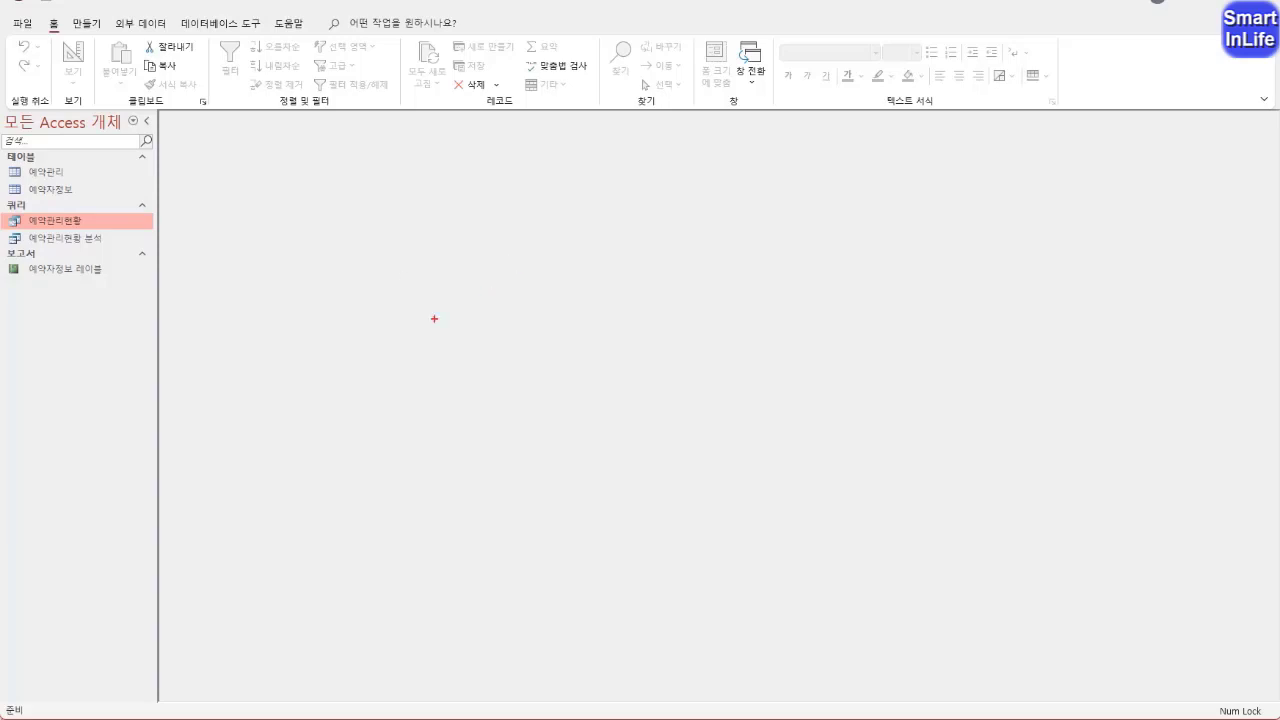
mouse_move(305, 238)
mouse_down()
mouse_move(284, 506)
mouse_move(617, 489)
mouse_move(511, 249)
mouse_move(296, 291)
mouse_up()
mouse_move(296, 364)
mouse_down()
mouse_move(296, 445)
mouse_move(557, 470)
mouse_move(585, 368)
mouse_move(293, 361)
mouse_up()
mouse_move(512, 302)
mouse_down()
mouse_move(600, 342)
mouse_move(598, 296)
mouse_move(511, 304)
mouse_move(560, 326)
mouse_move(520, 325)
mouse_up()
mouse_move(407, 400)
mouse_down()
mouse_move(441, 428)
mouse_move(458, 402)
mouse_move(386, 446)
mouse_up()
mouse_move(366, 254)
mouse_down()
mouse_move(388, 284)
mouse_move(352, 295)
mouse_move(404, 276)
mouse_move(376, 320)
mouse_up()
key(Escape)
Create a blank form in design view and move its window away from the navigation pane
click(96, 24)
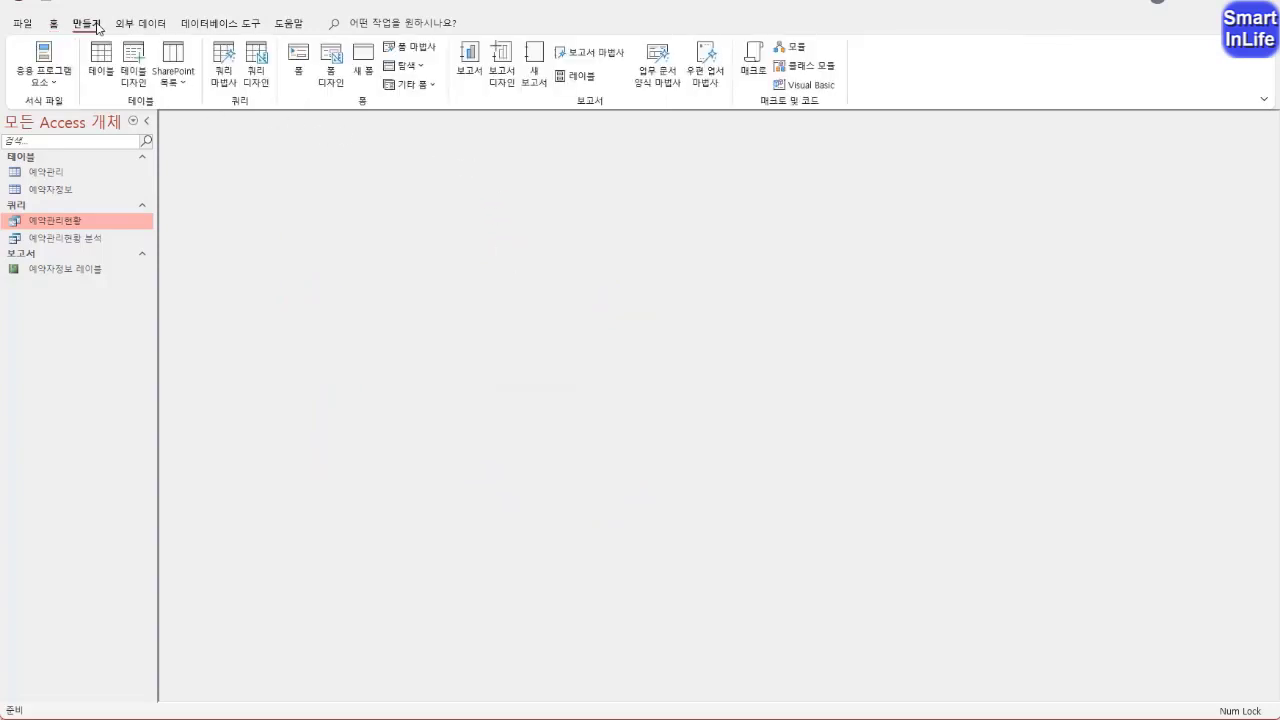
click(329, 66)
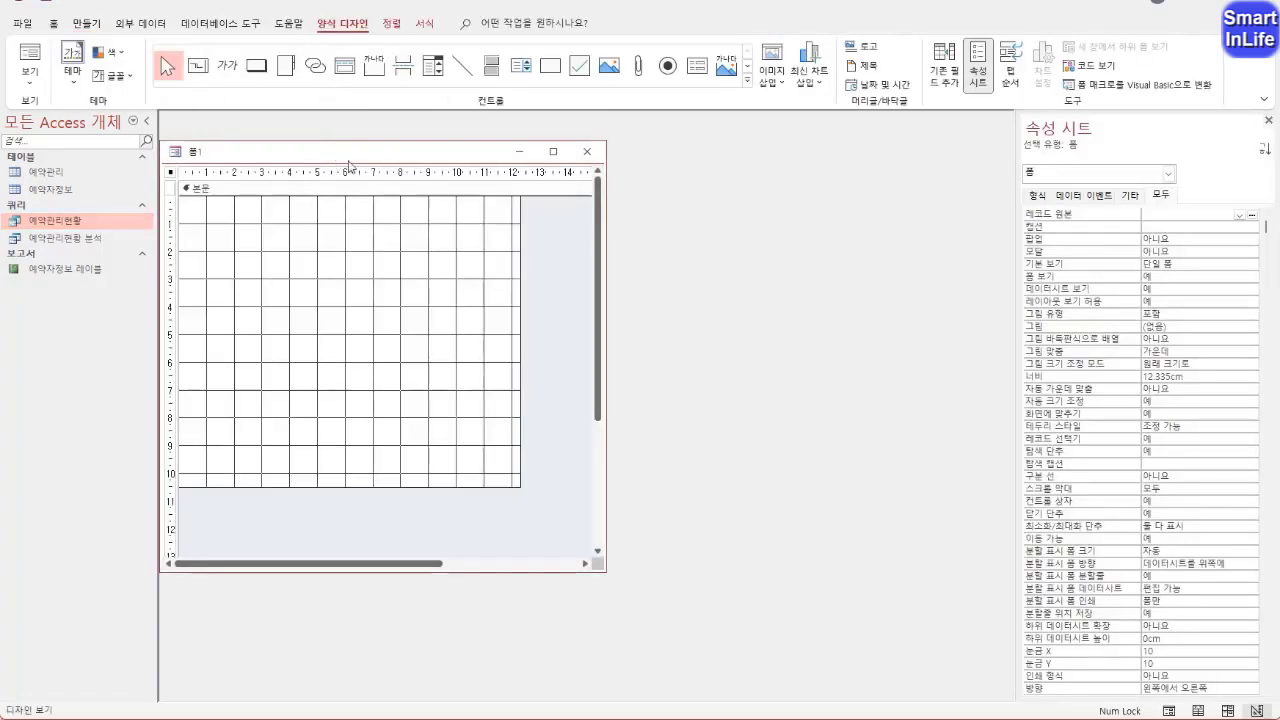
drag(349, 158, 386, 181)
drag(305, 177, 313, 180)
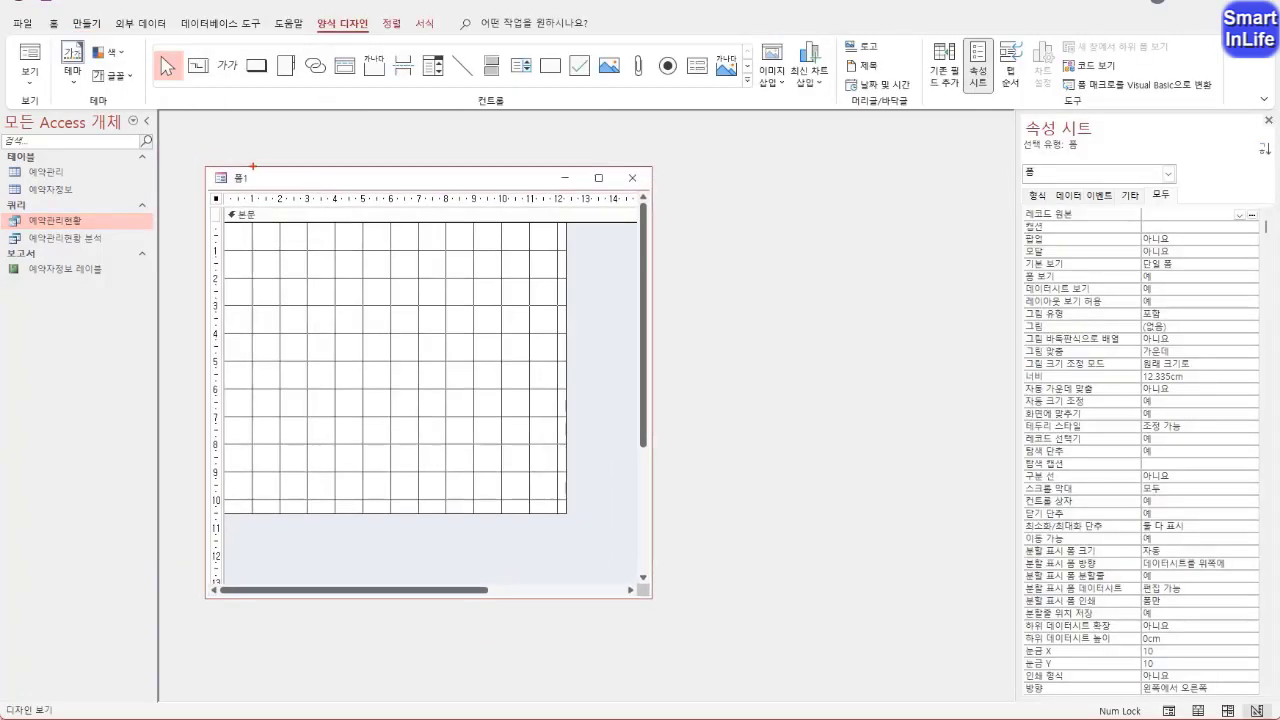
Check that the current database's document window option is 창 겹치기 (overlapping windows) and accept the options
drag(163, 139, 231, 129)
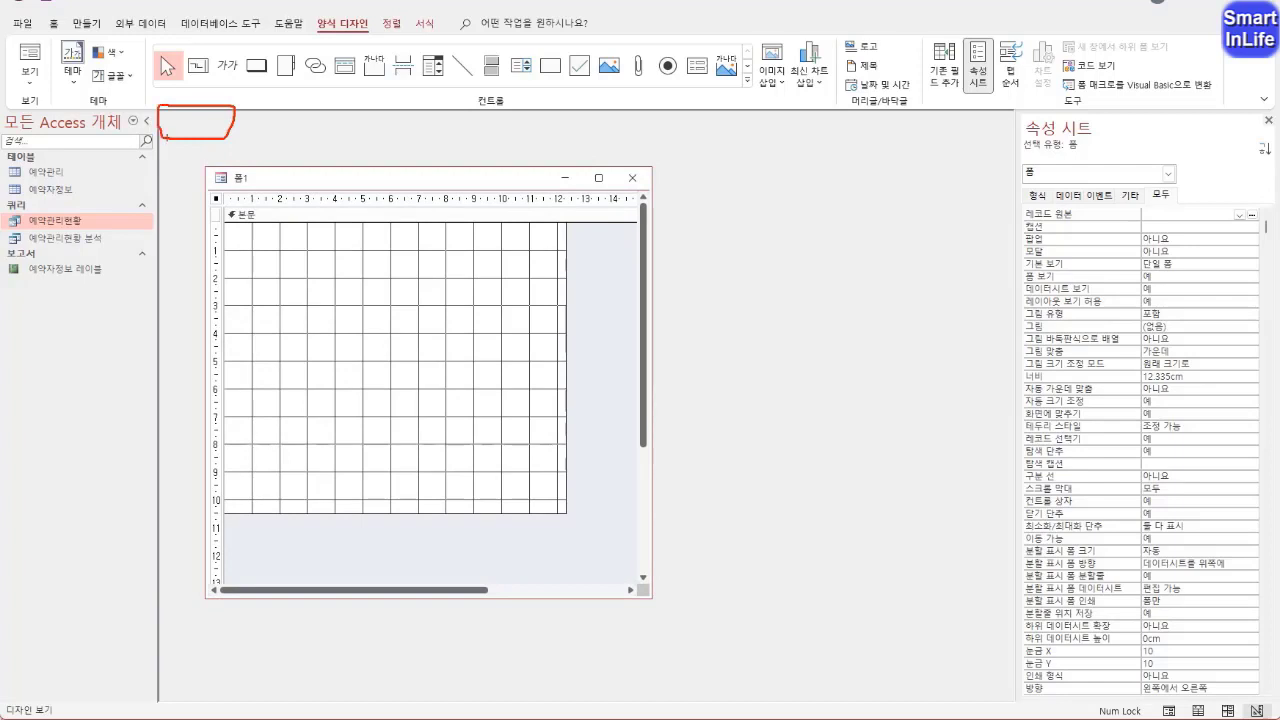
right_click(283, 32)
click(314, 60)
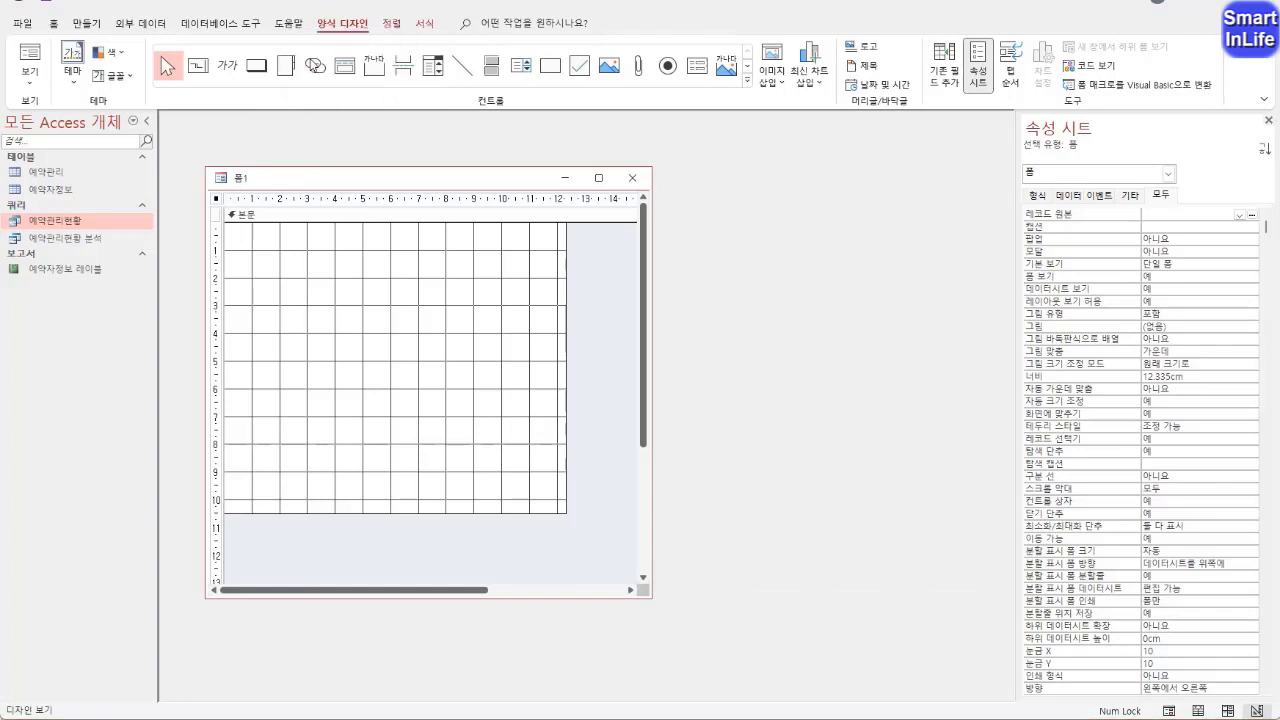
click(352, 160)
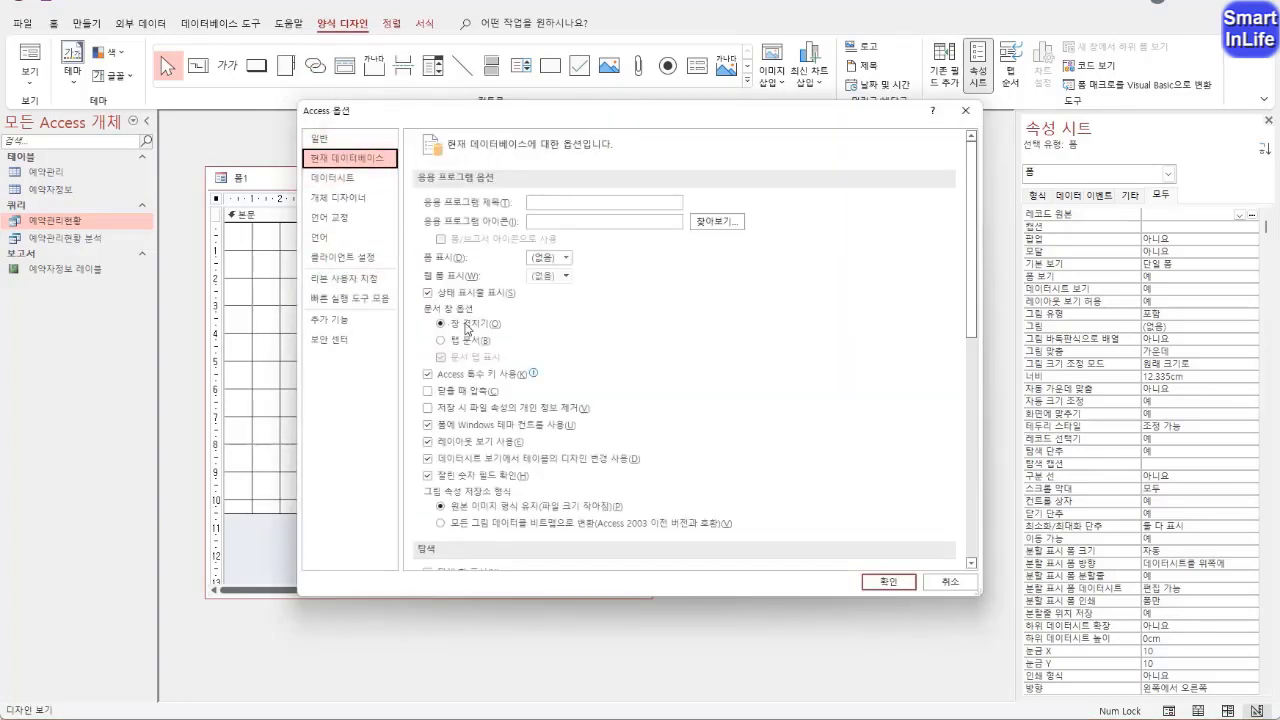
click(466, 328)
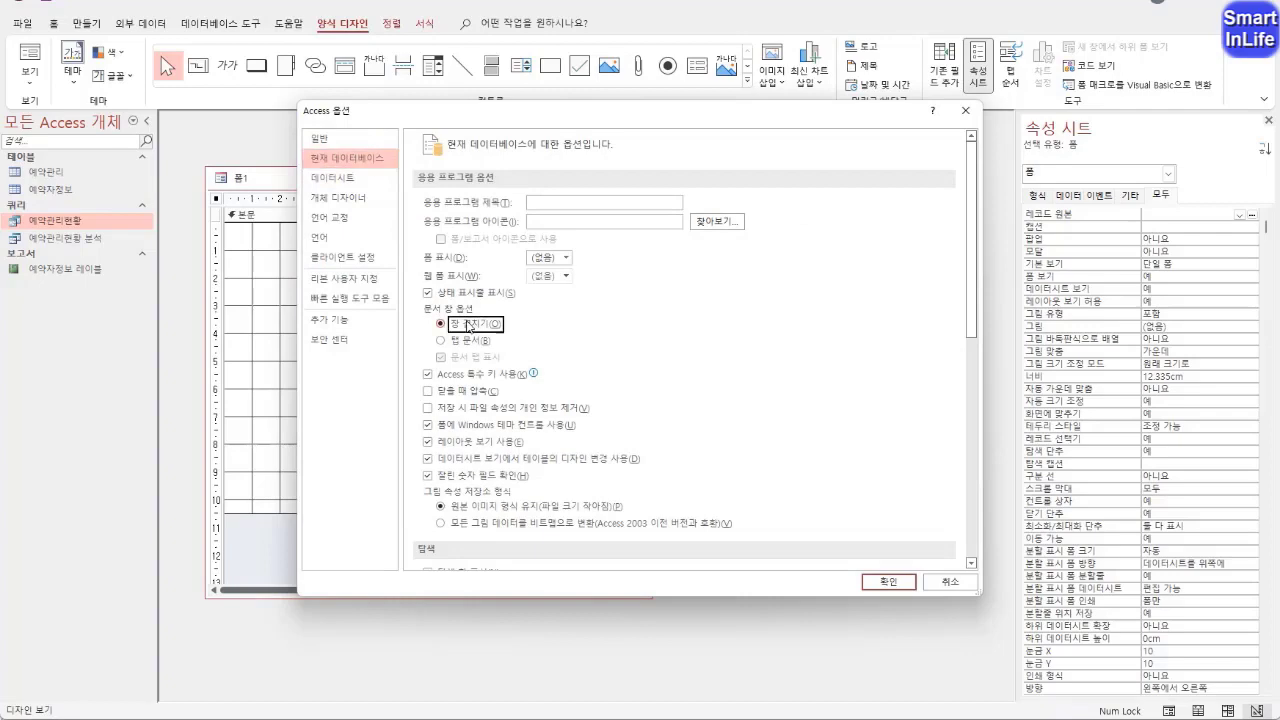
click(896, 581)
Shrink the form's detail section to about 7.9 cm by 2.5 cm and add a label reading "수정할 수 없습니다."
drag(440, 186, 416, 158)
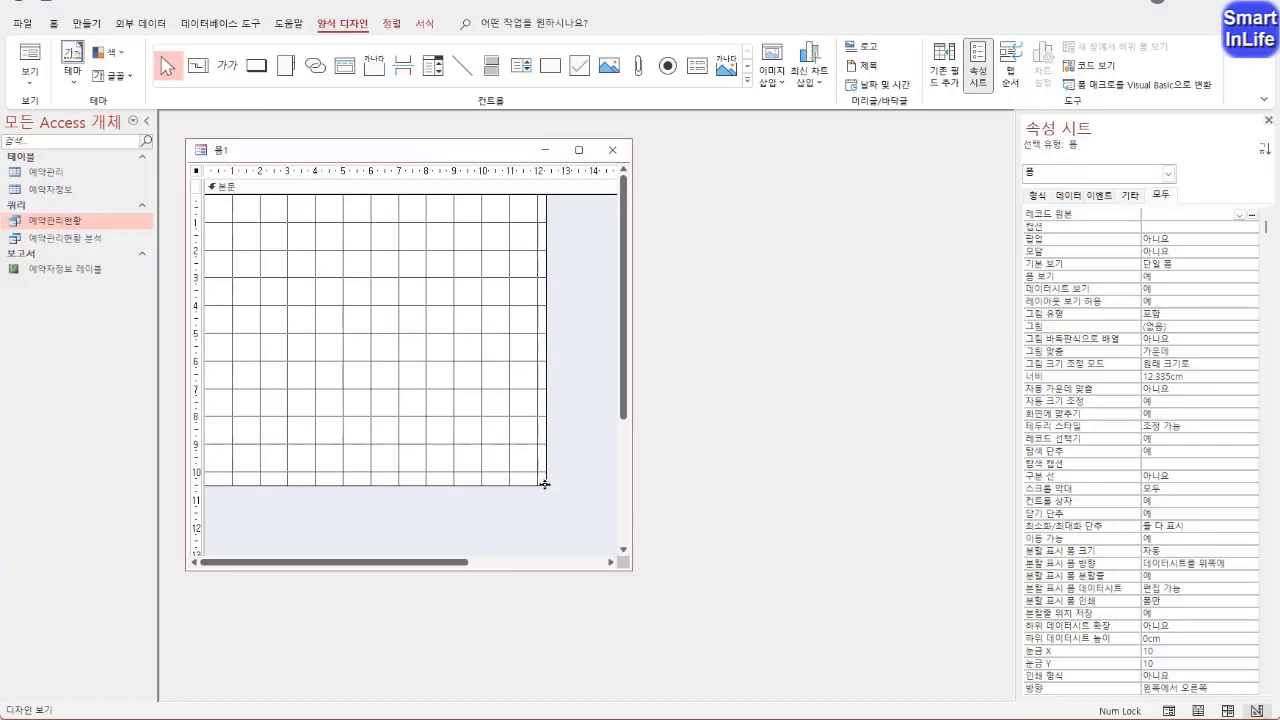
drag(545, 485, 424, 263)
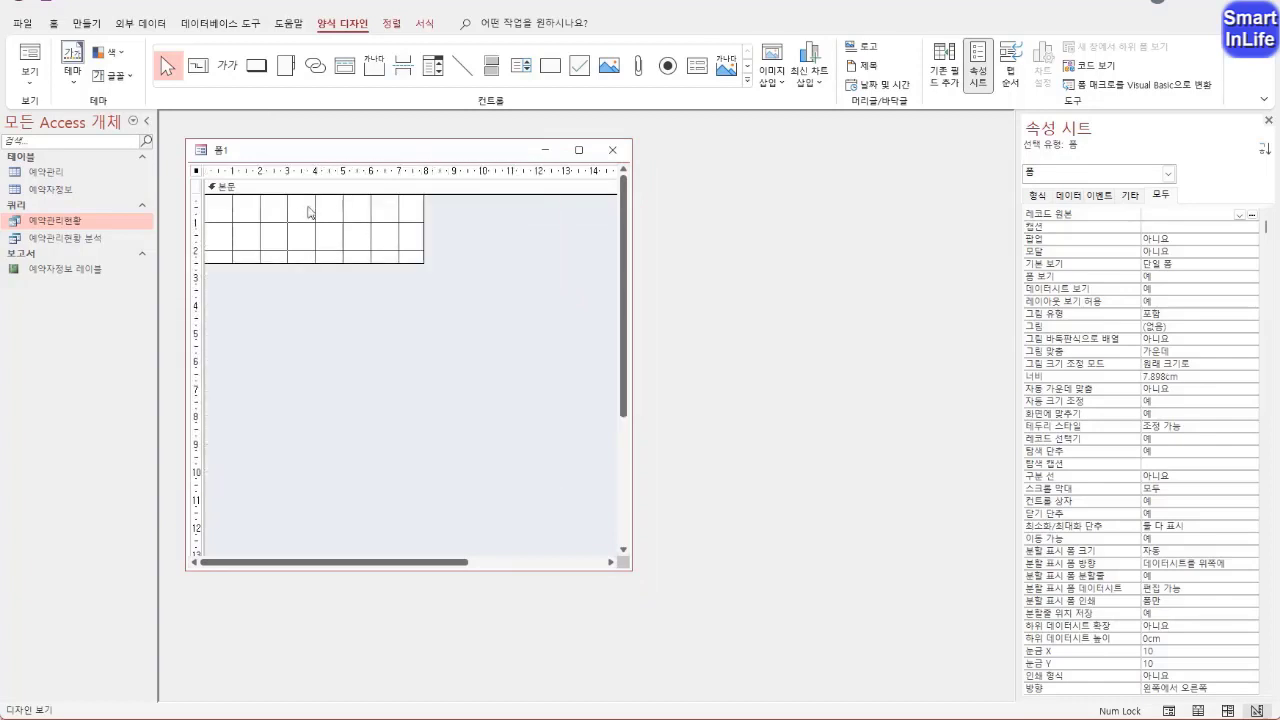
click(227, 68)
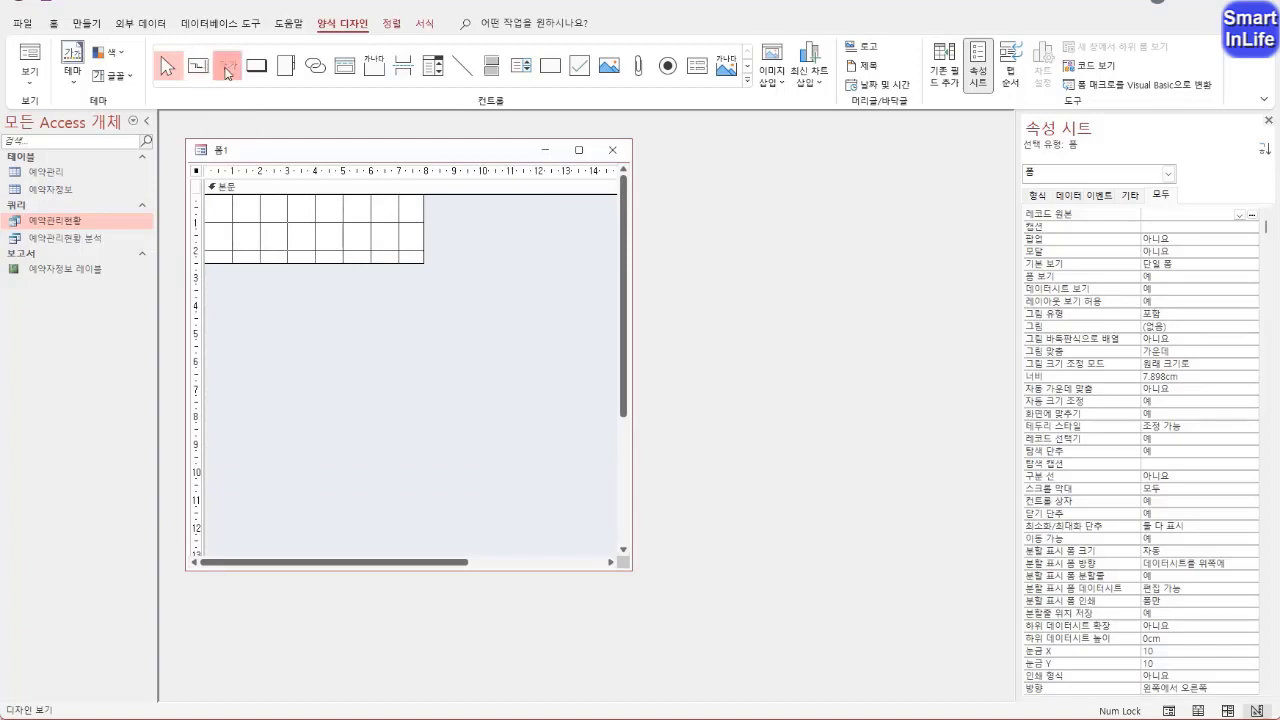
drag(256, 220, 381, 243)
text(수정할 )
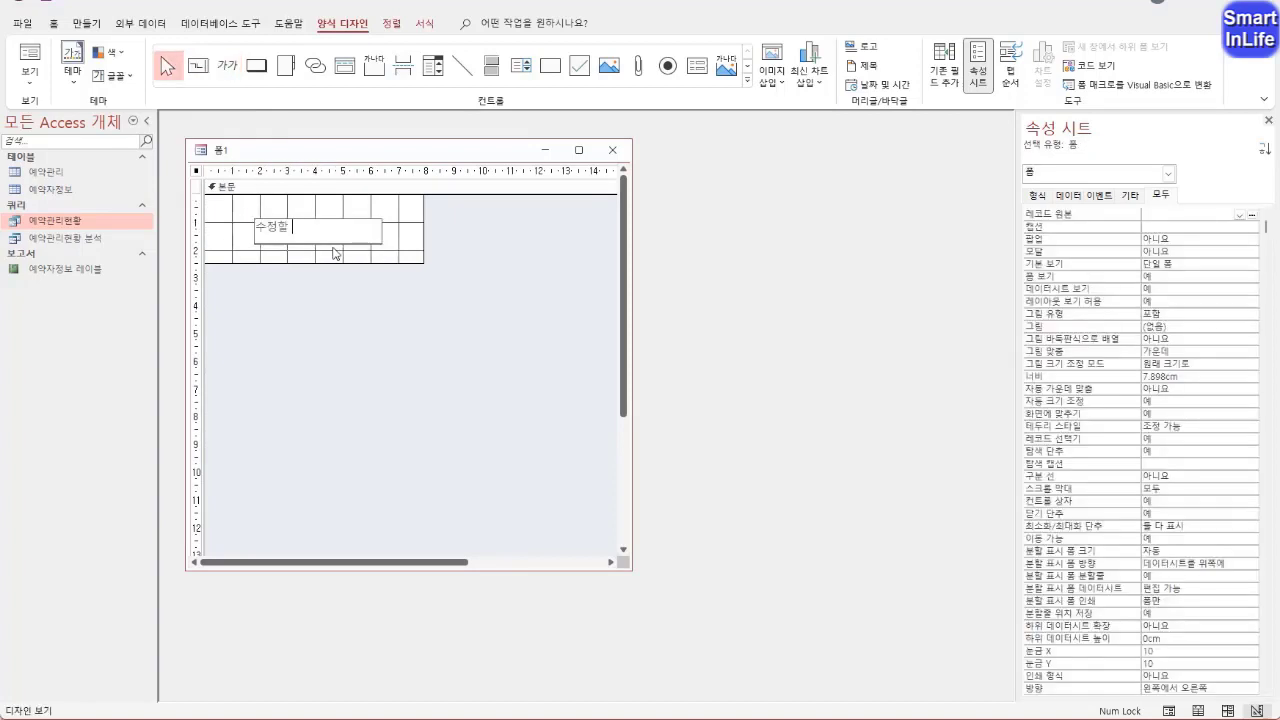
text(수 없습ㄴ)
text(다.)
click(228, 245)
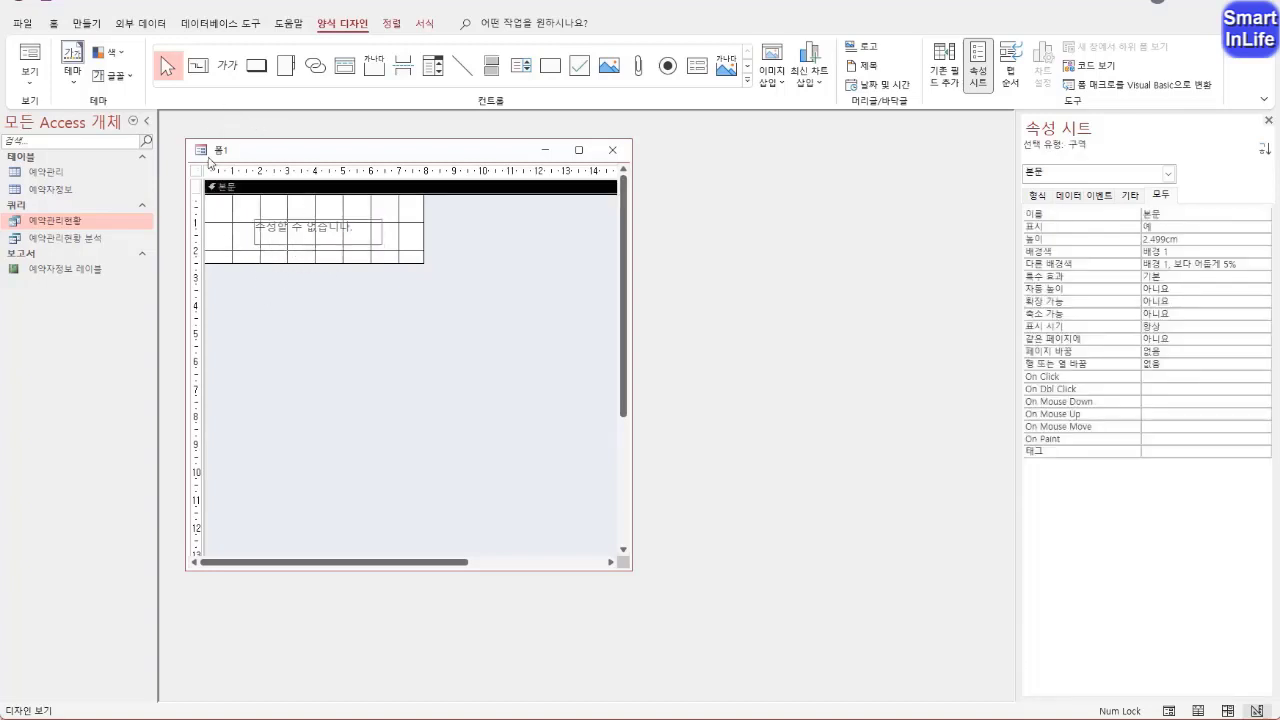
Preview the form in form view, examine its record selector and navigation bar, and return to design view
right_click(215, 147)
click(262, 223)
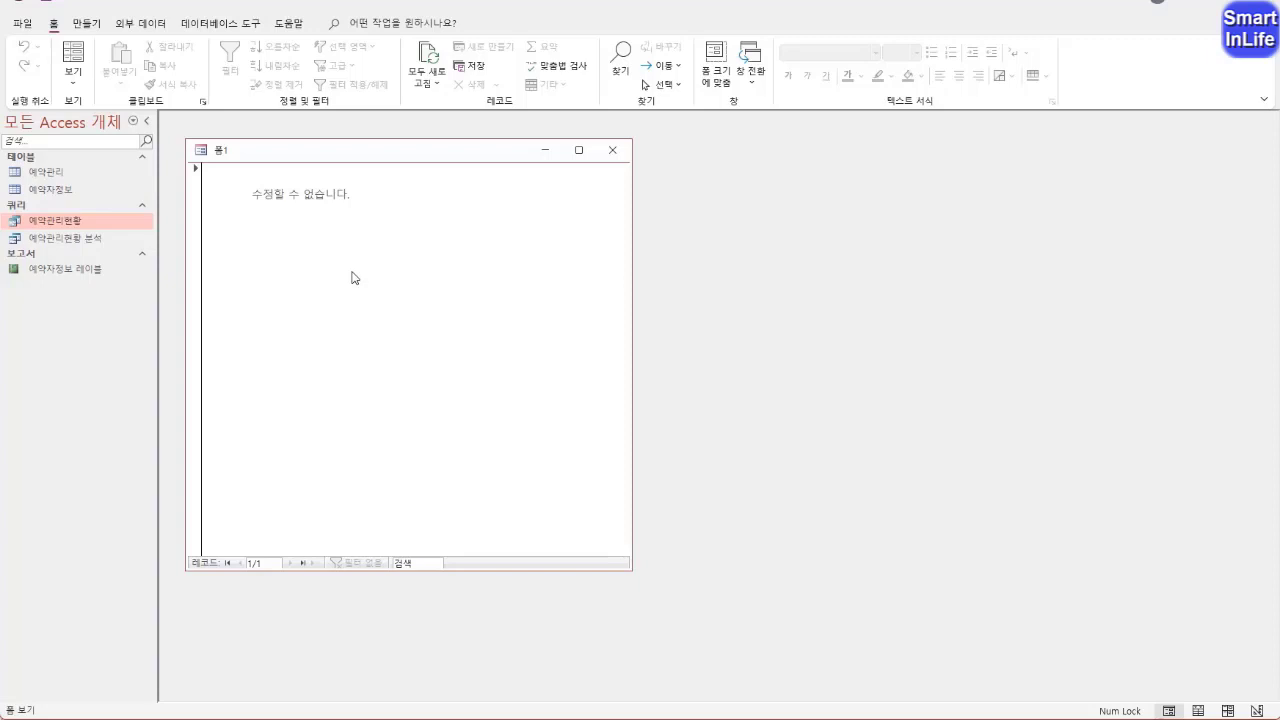
drag(229, 277, 210, 272)
drag(366, 582, 368, 548)
mouse_move(232, 158)
mouse_down()
mouse_move(200, 124)
mouse_move(214, 174)
mouse_up()
key(Escape)
right_click(228, 155)
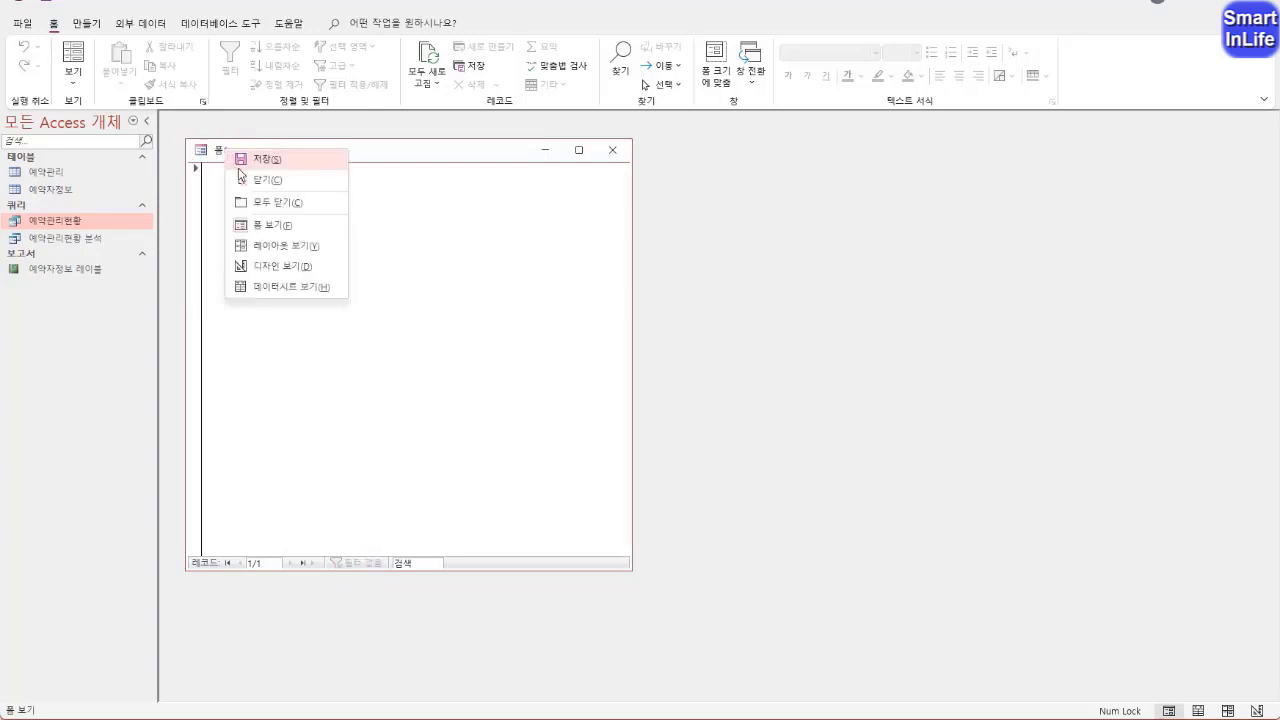
click(290, 266)
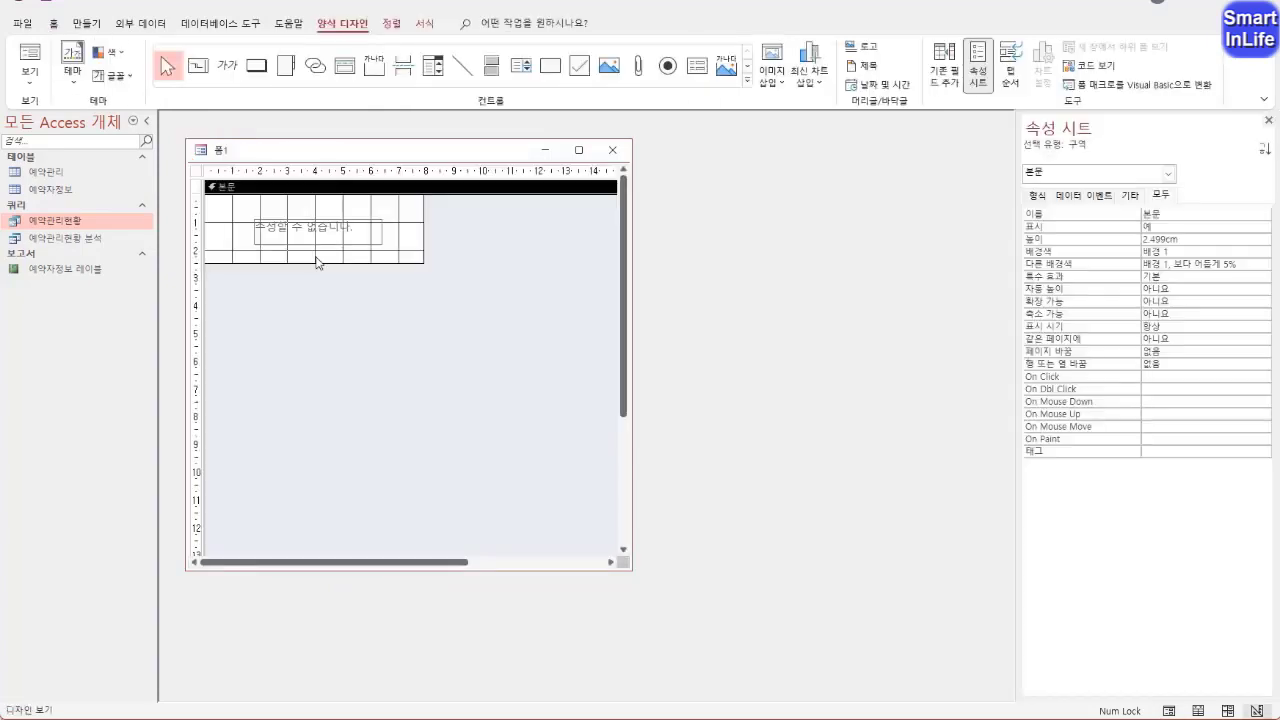
Move the "수정할 수 없습니다." label slightly up and left in the detail section, and select the whole form
click(313, 230)
drag(313, 230, 307, 220)
click(196, 171)
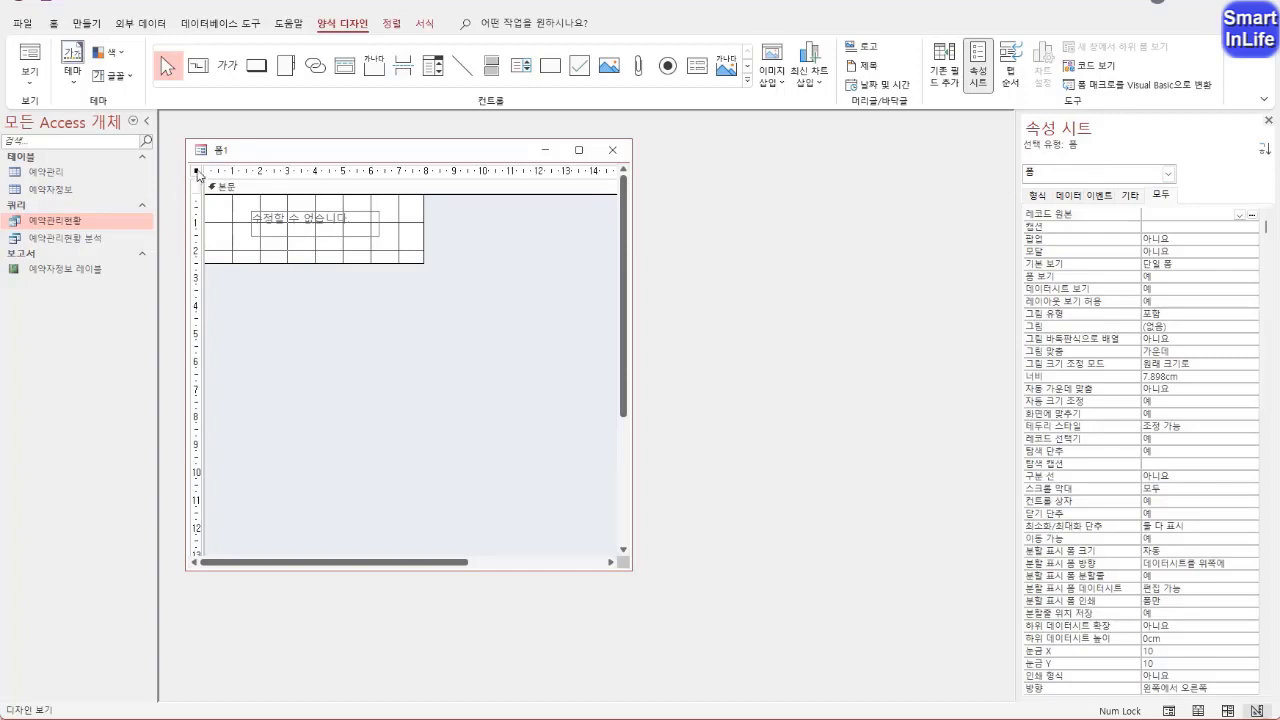
Close the property sheet and reopen it for the whole form
click(1269, 121)
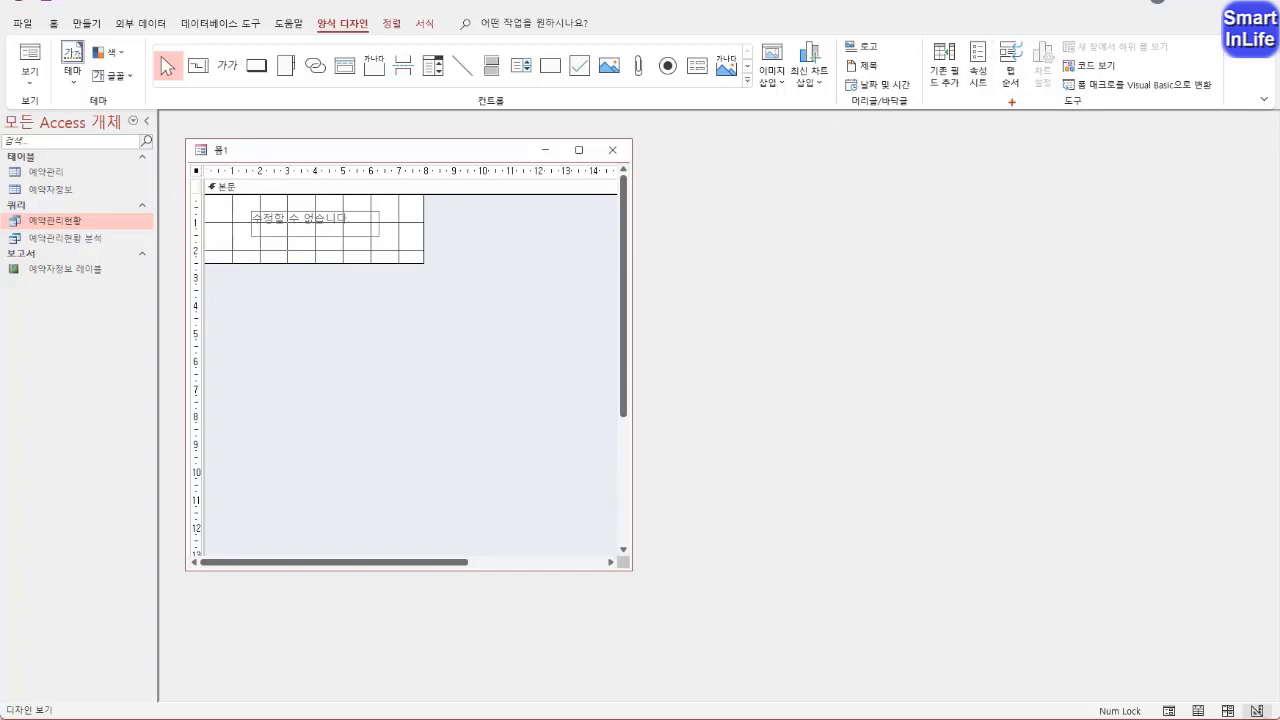
mouse_move(1003, 101)
mouse_down()
mouse_move(982, 27)
mouse_move(982, 114)
mouse_up()
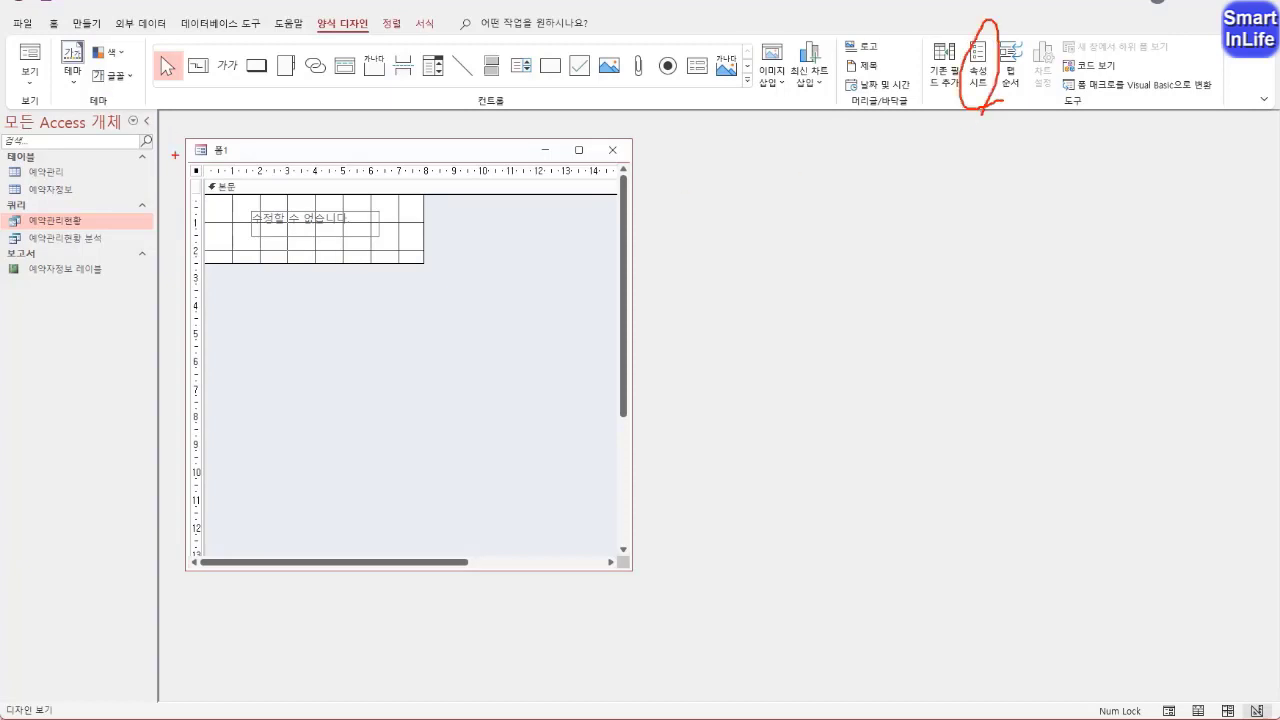
key(Escape)
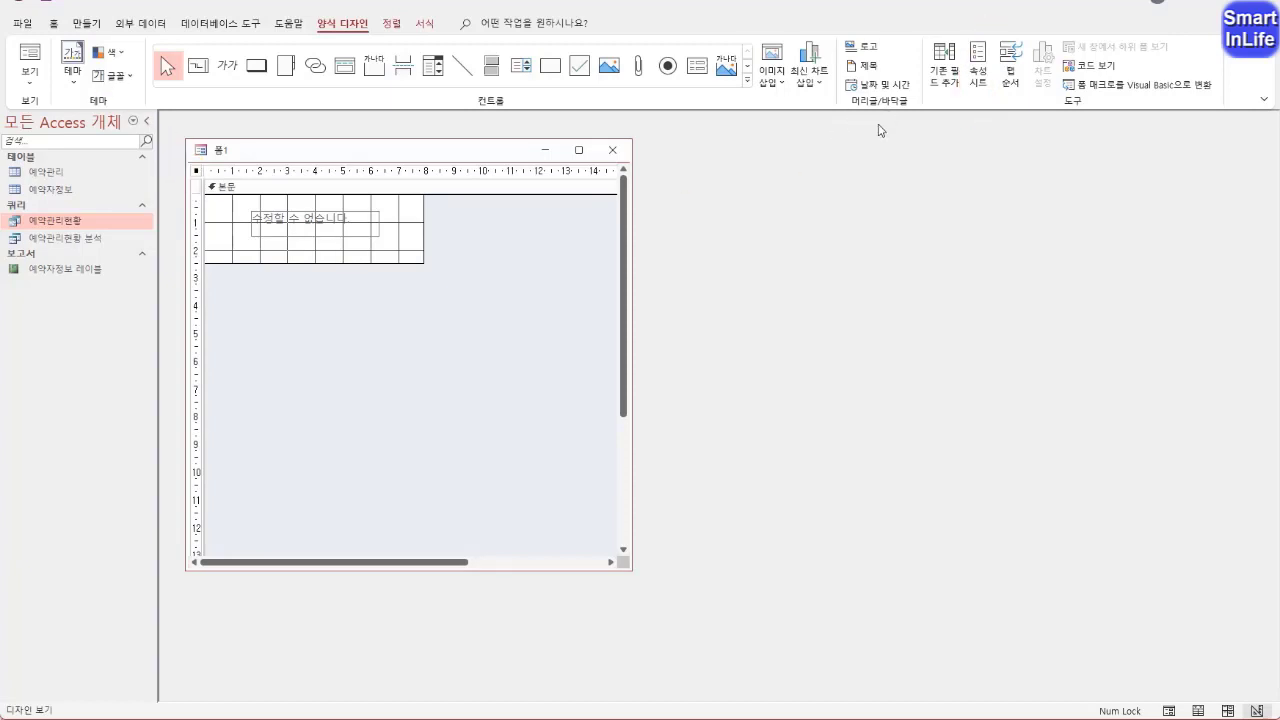
right_click(197, 172)
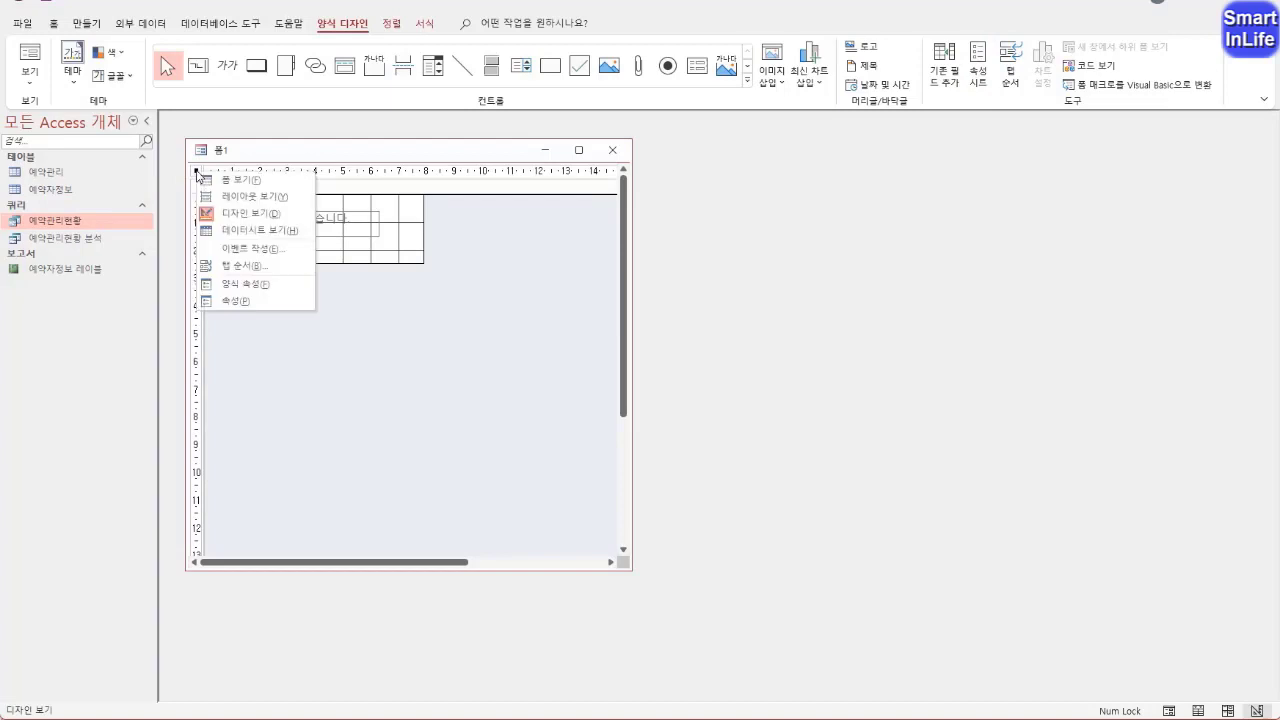
click(240, 301)
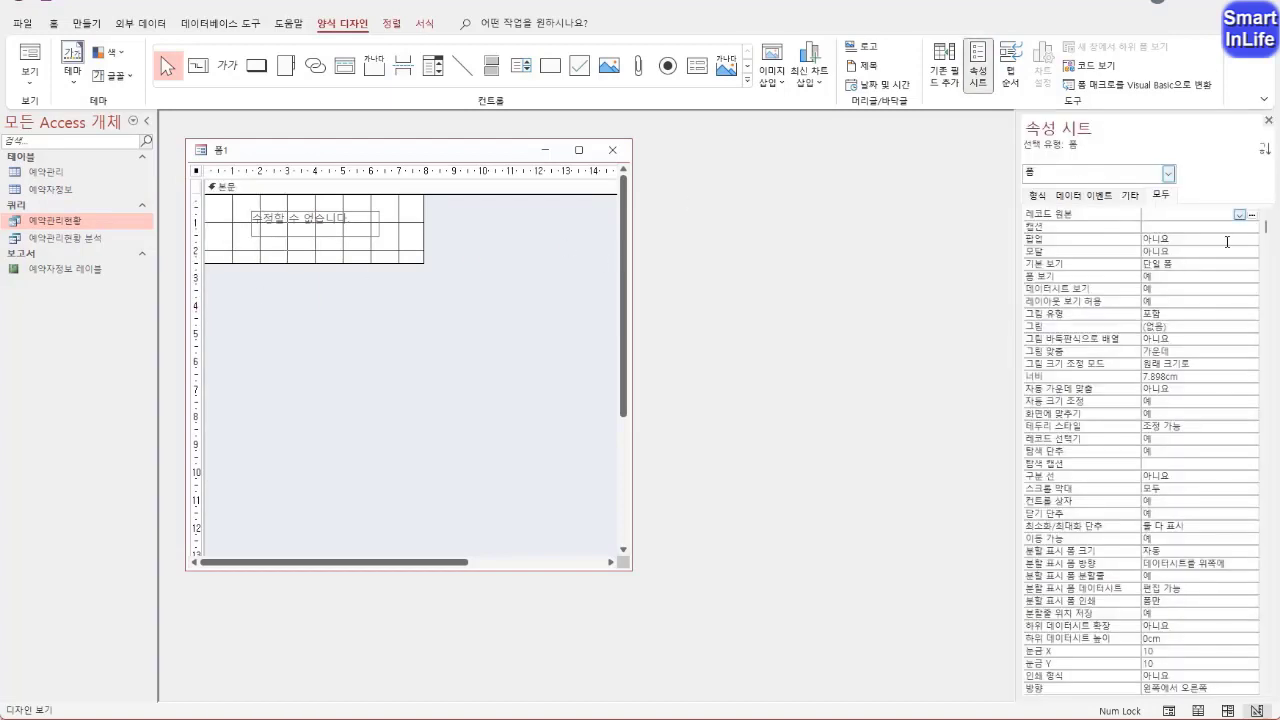
Widen the property sheet and set the form's caption (캡션) to 메시지
drag(1018, 156, 880, 156)
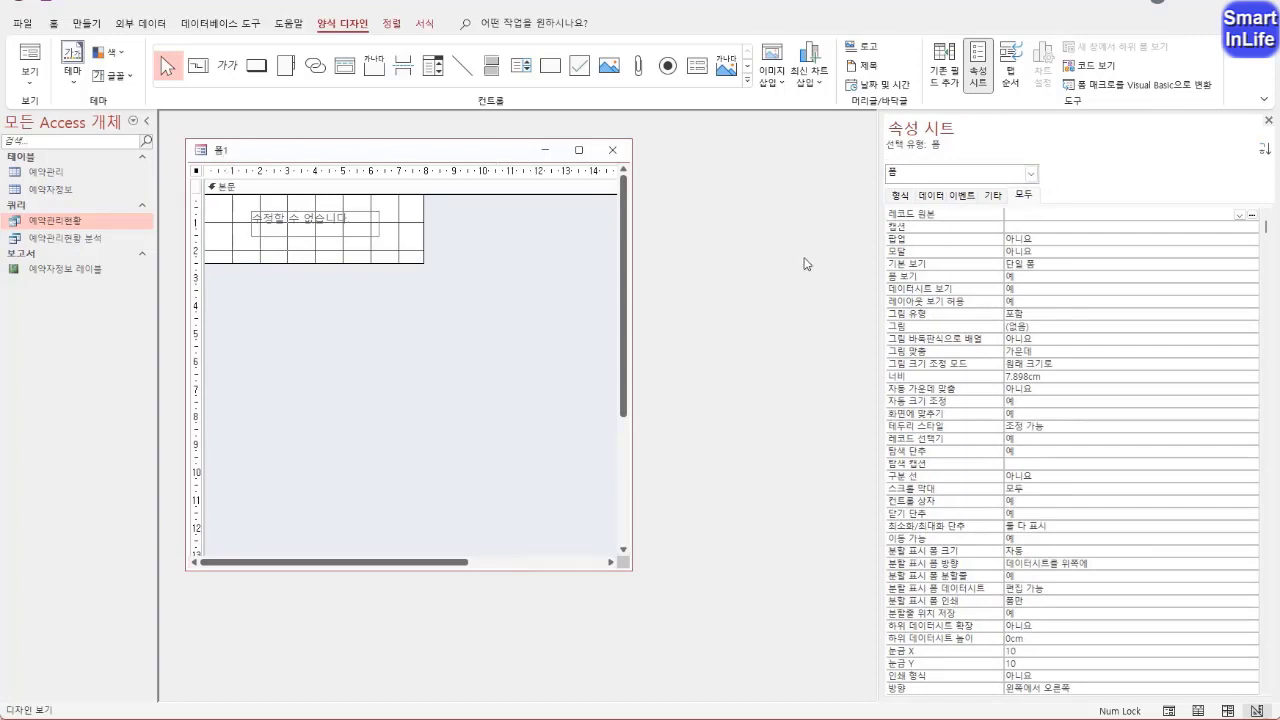
click(1030, 229)
text(메시지)
key(Return)
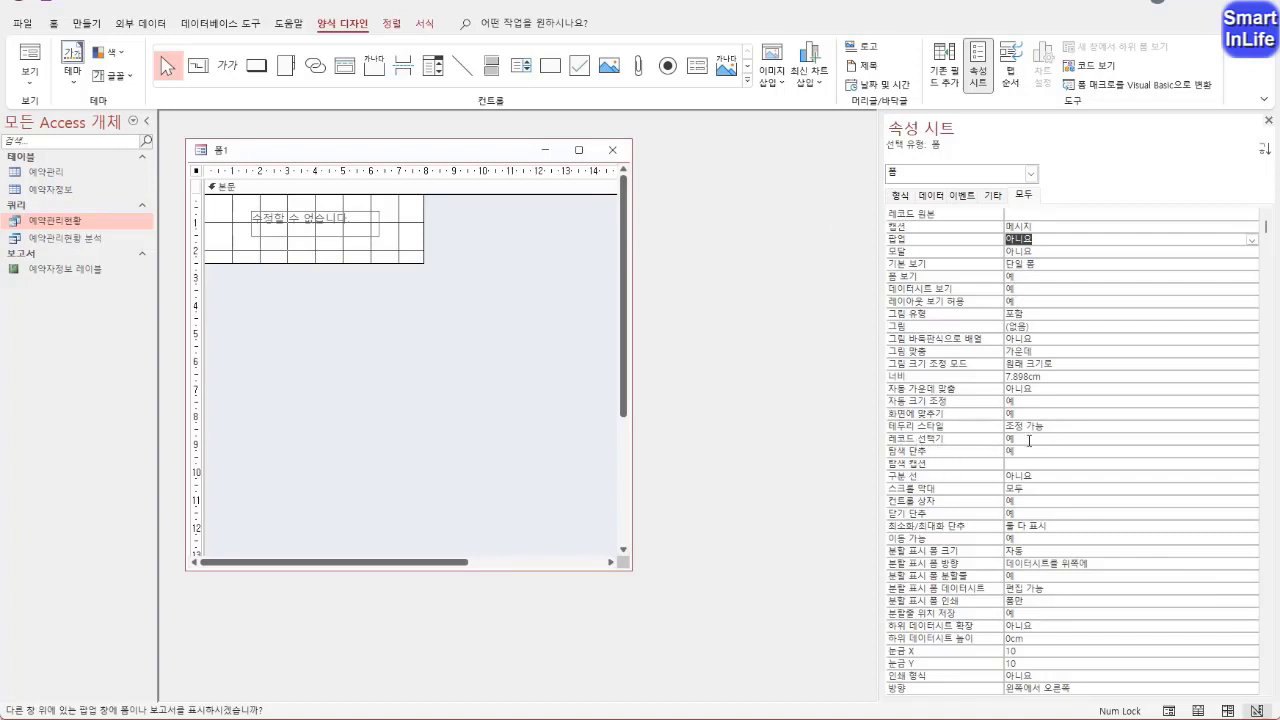
Set the form's record selector (레코드 선택기) and navigation buttons (탐색 단추) properties to 아니요
click(1029, 440)
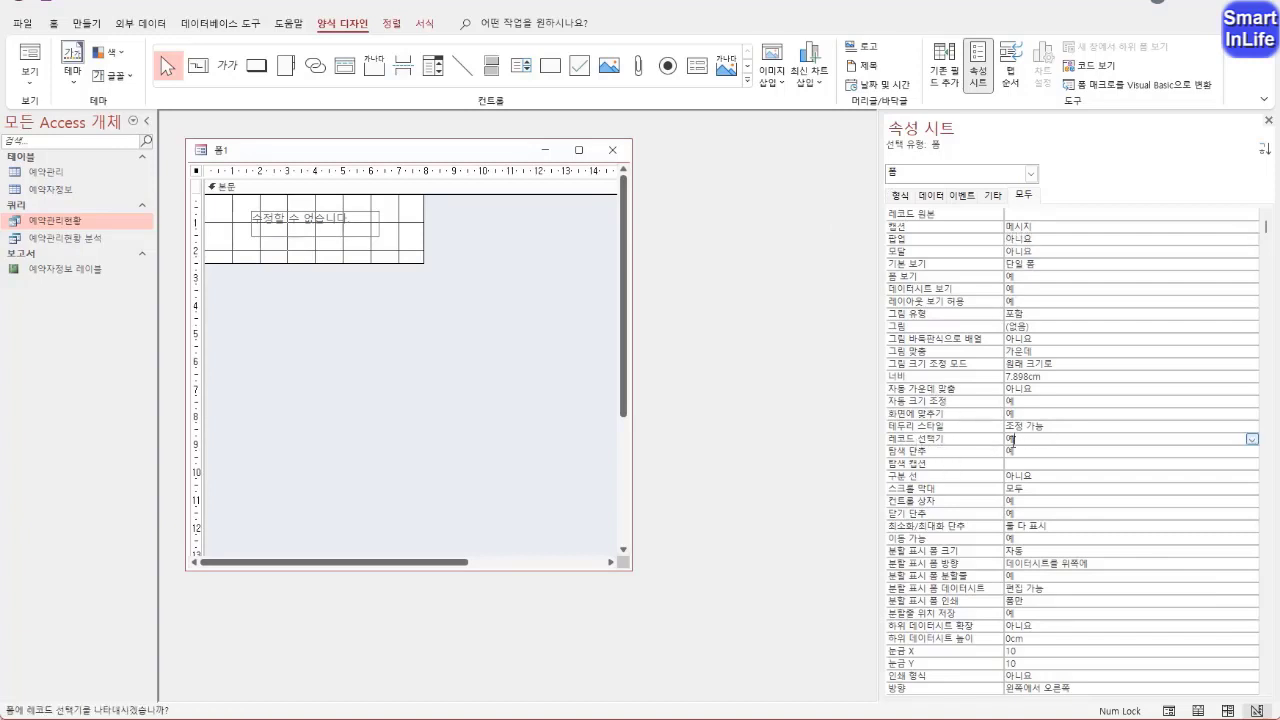
double_click(951, 440)
double_click(940, 452)
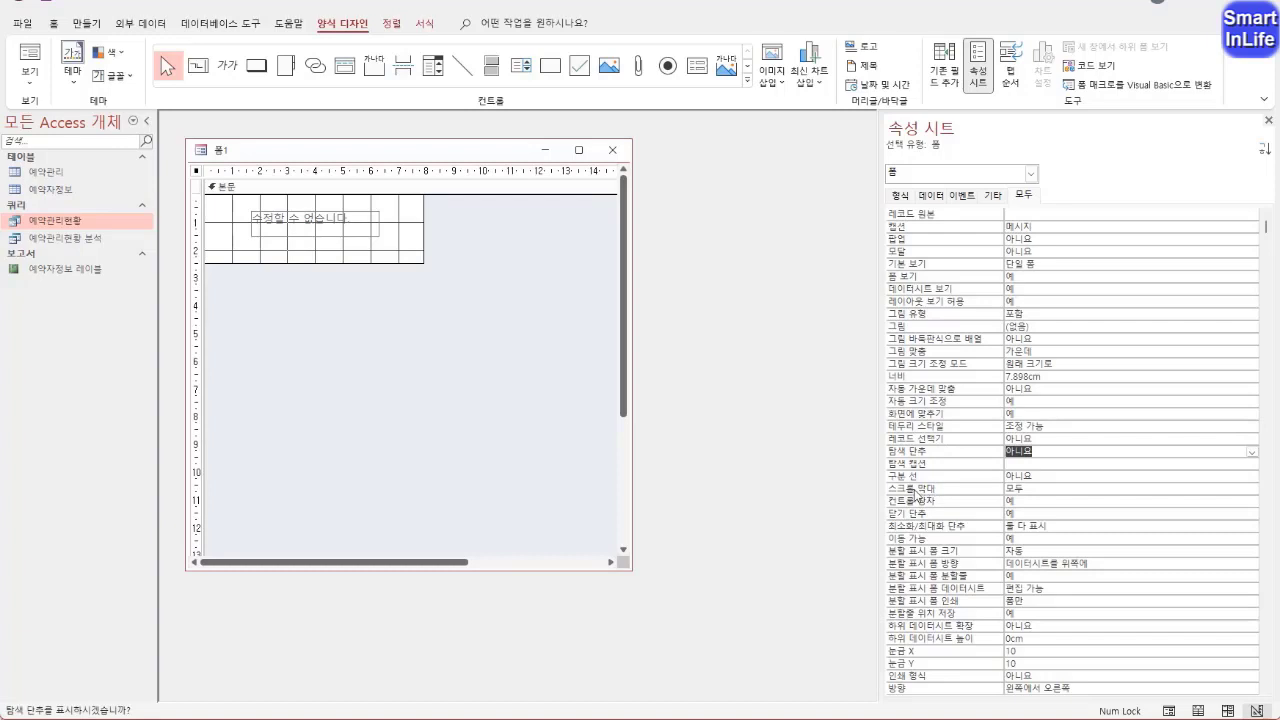
Set the form's scroll bars (스크롤 막대) property to 표시 안 함 and preview it in form view
click(1071, 488)
click(1250, 492)
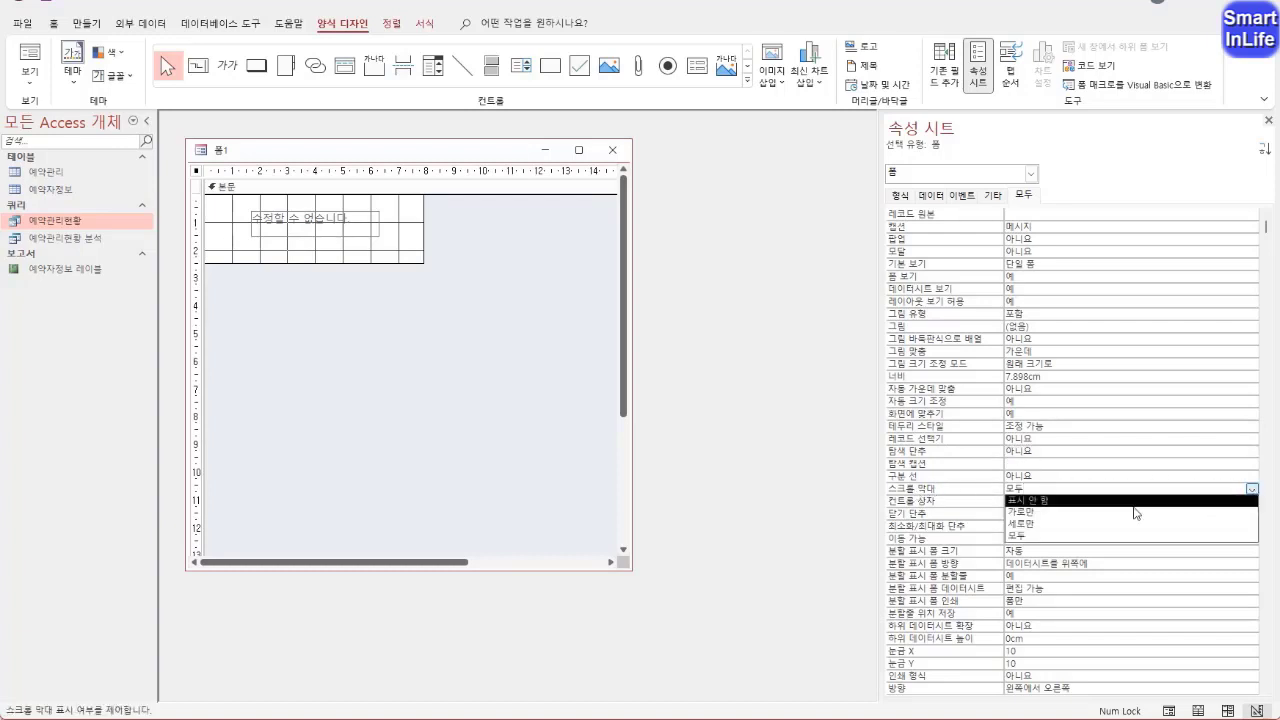
click(1042, 500)
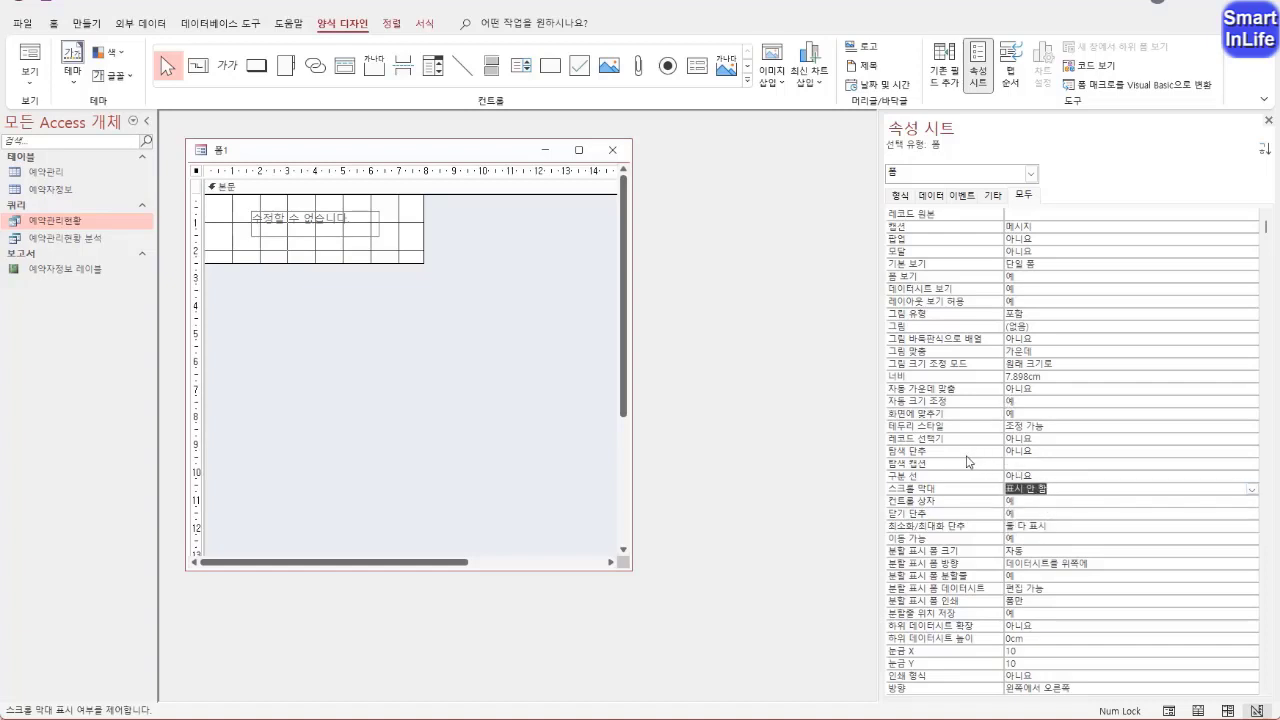
right_click(240, 150)
click(258, 226)
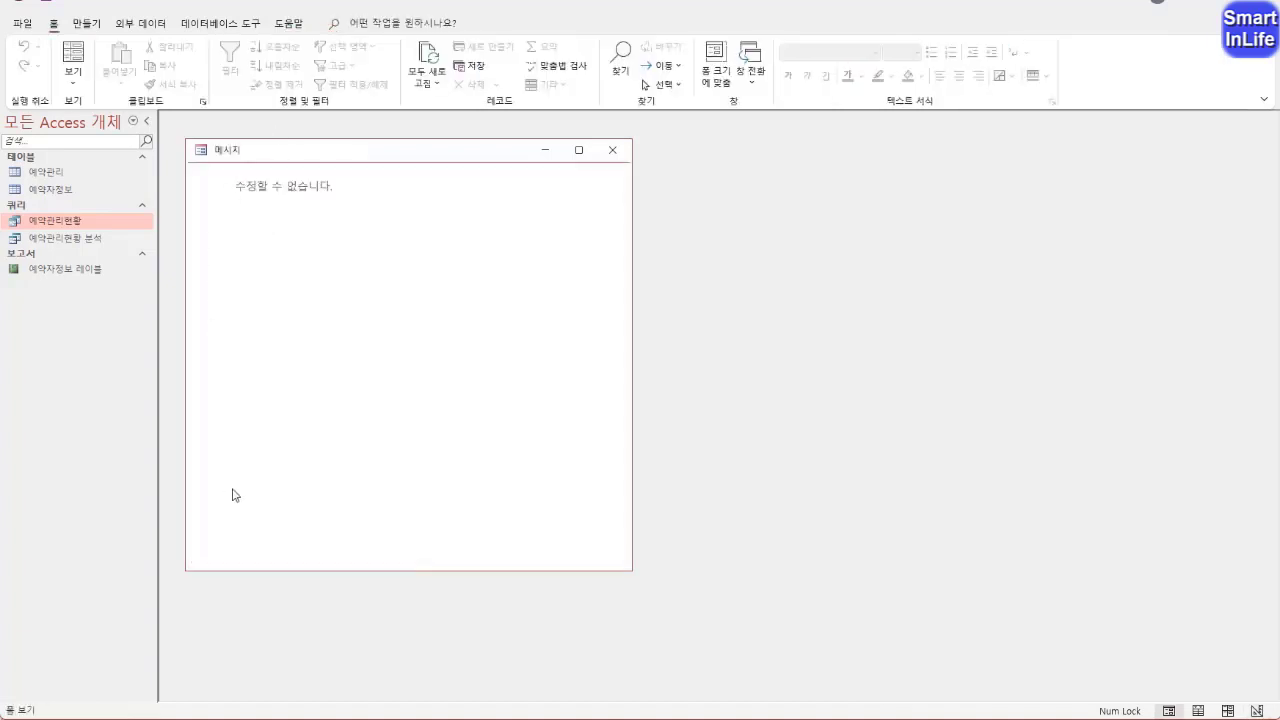
In design view, shrink the message form's body to about 7.1 cm wide and reduce the form window to fit it
right_click(241, 152)
click(283, 272)
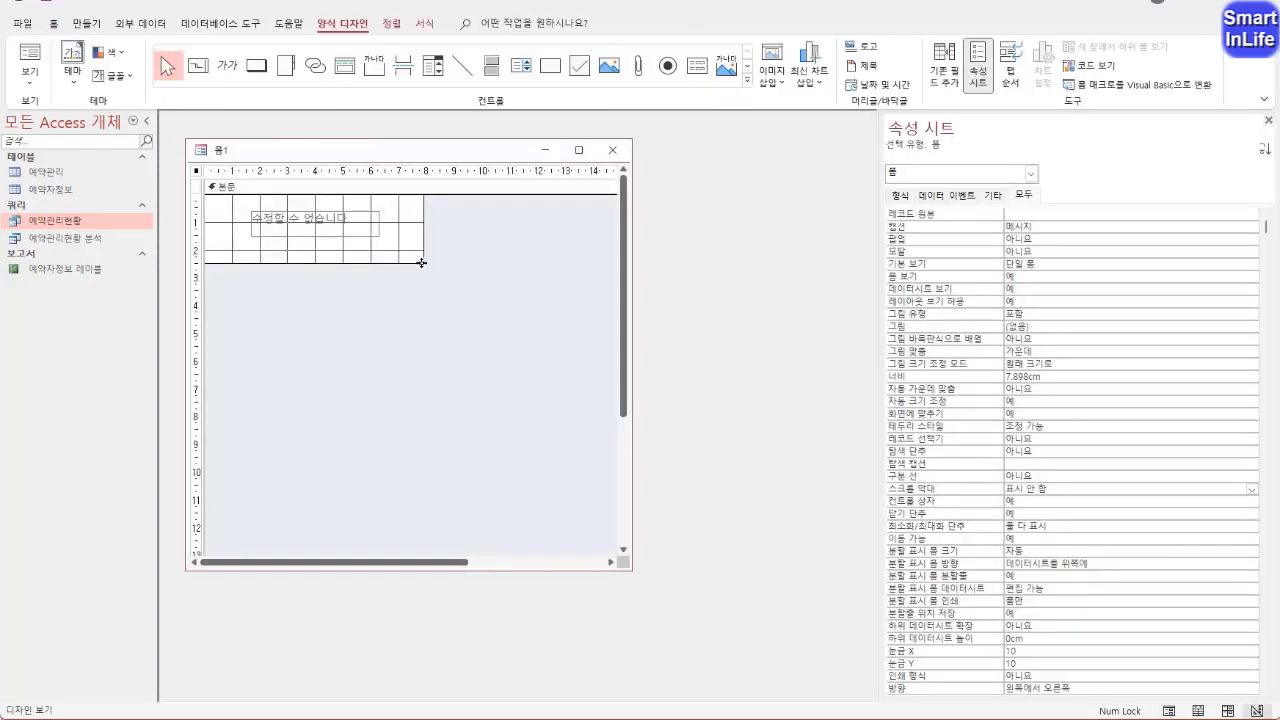
drag(422, 262, 401, 247)
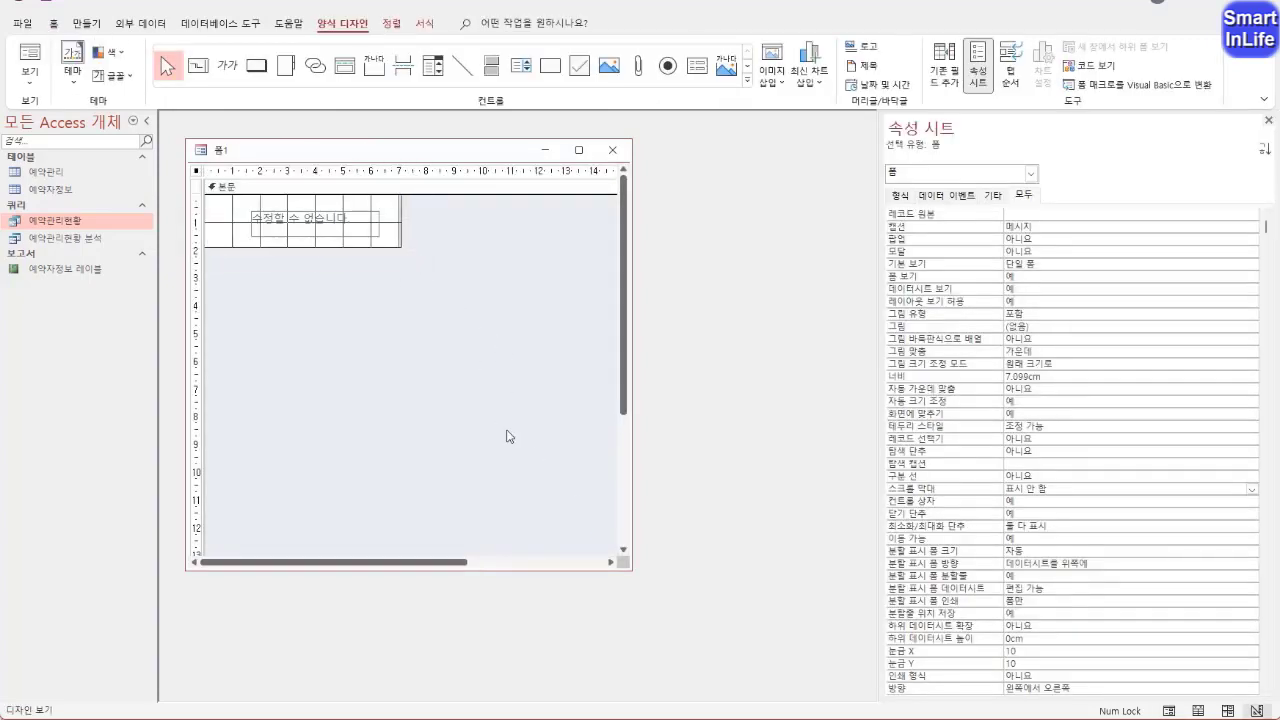
drag(630, 568, 399, 245)
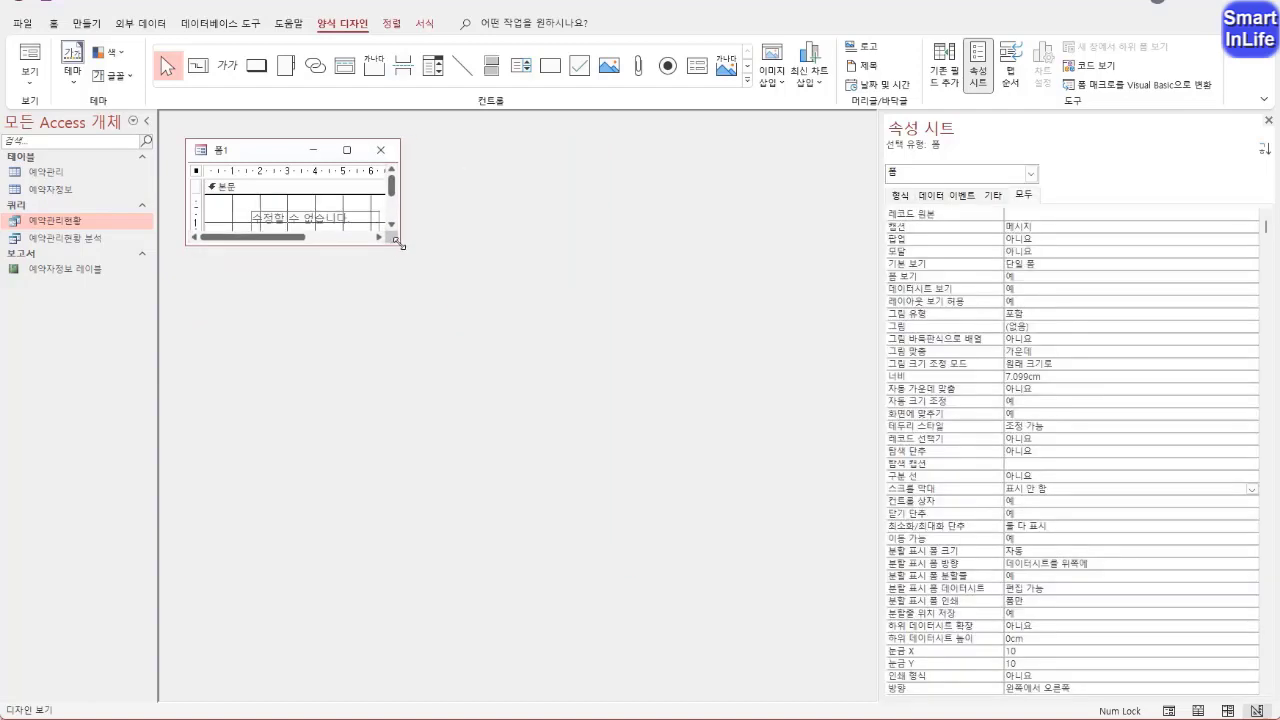
Preview the message form in form view, then trim its window height slightly in design view
right_click(226, 150)
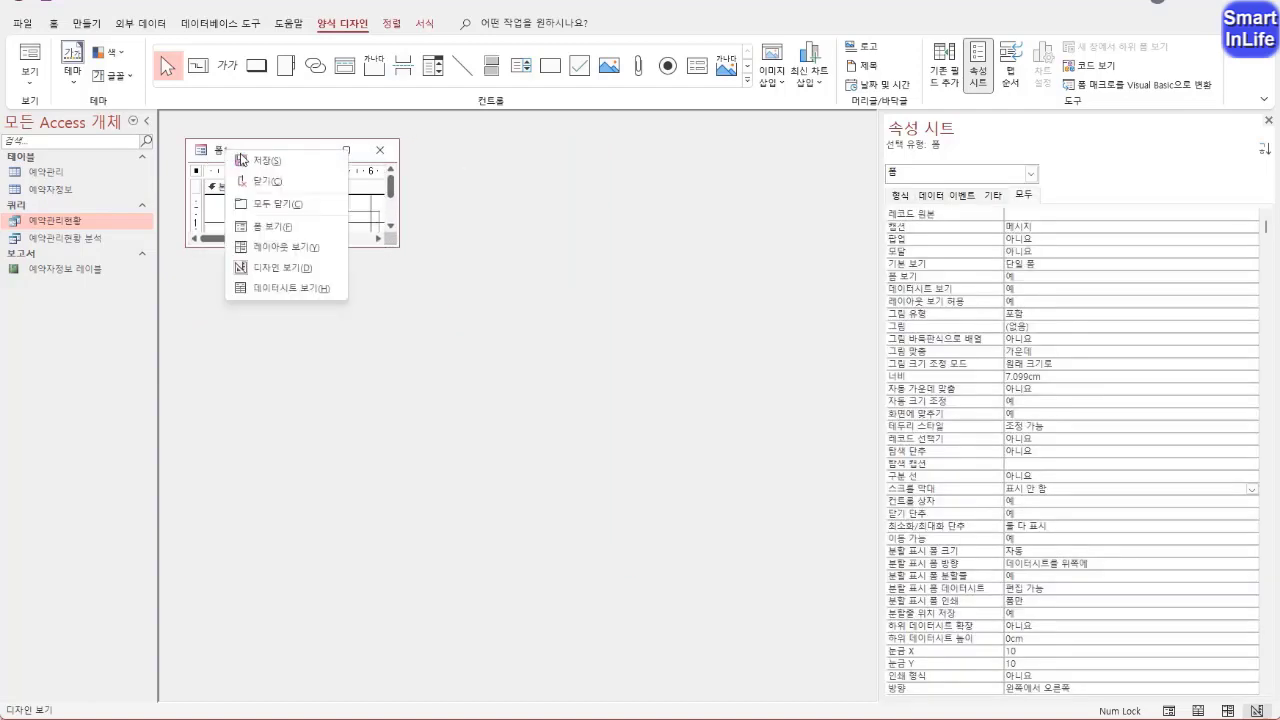
click(272, 227)
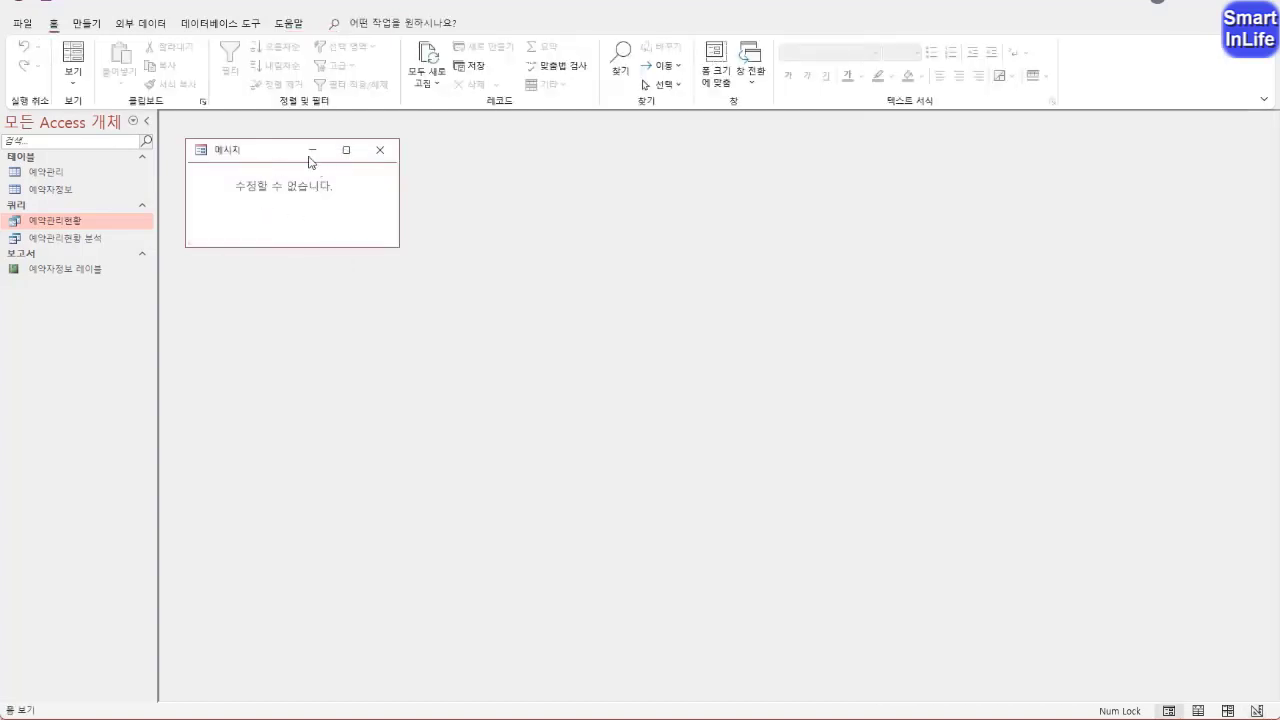
right_click(268, 155)
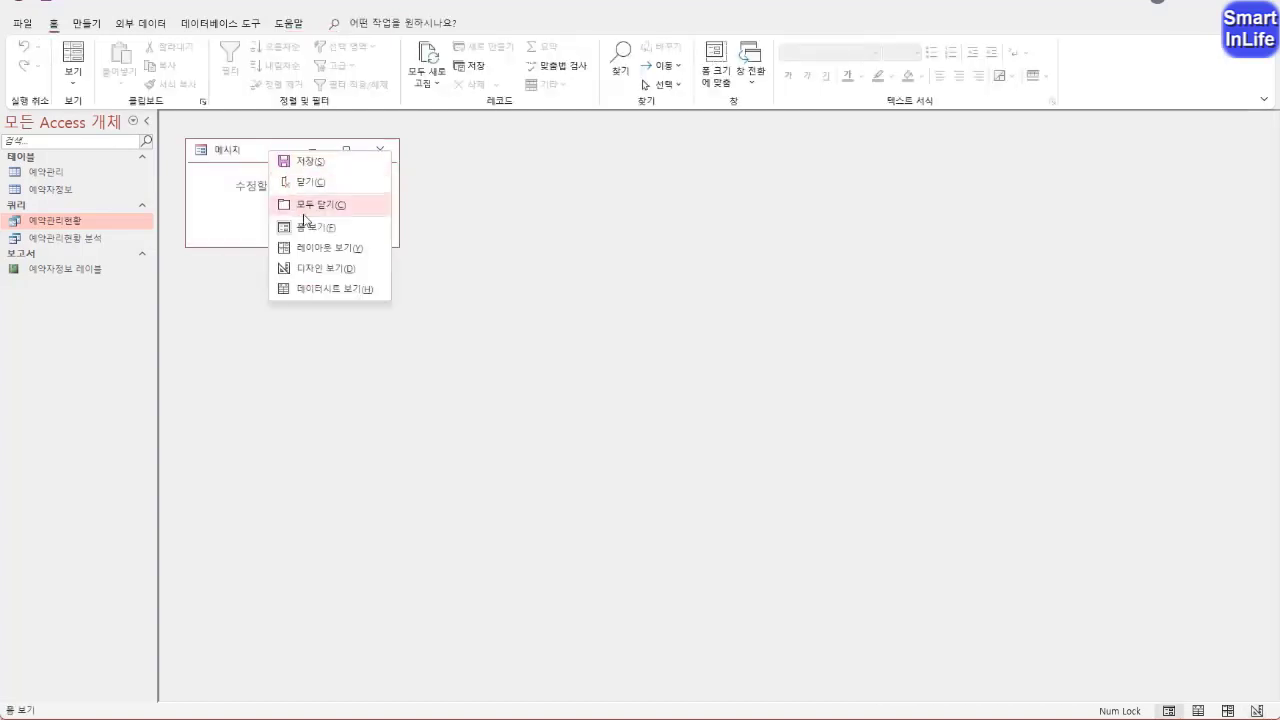
click(330, 268)
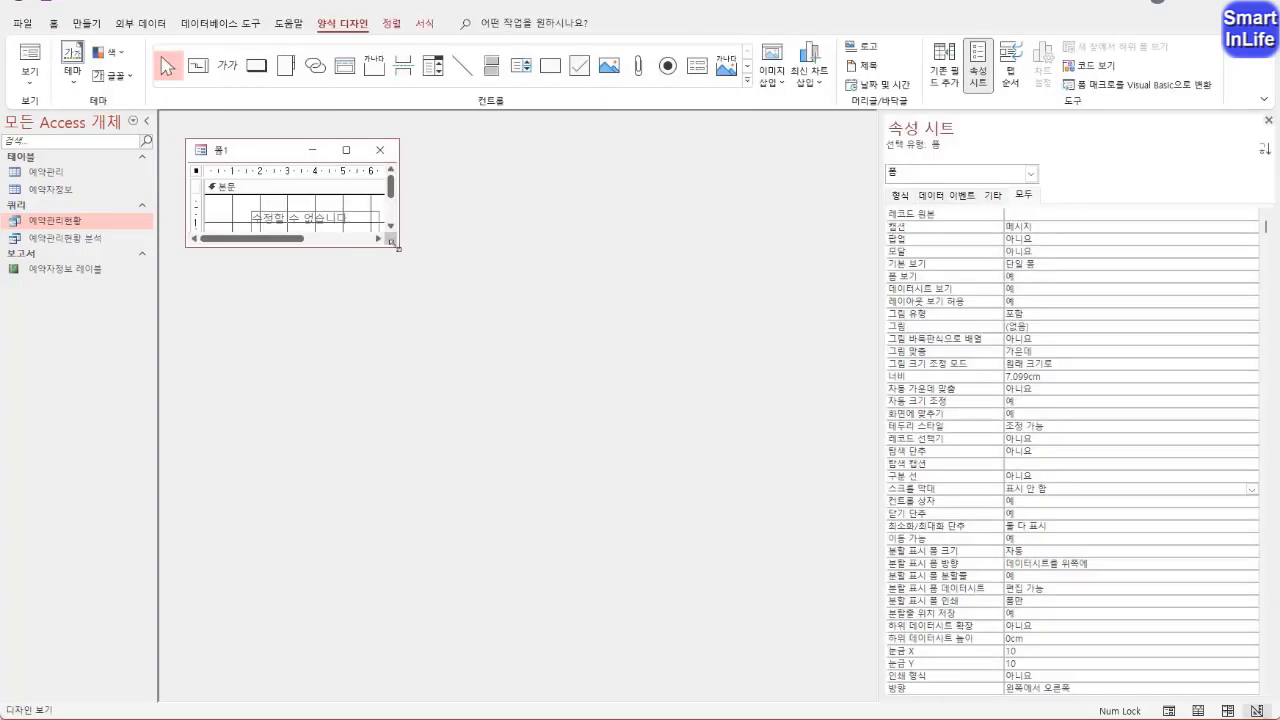
drag(398, 247, 398, 234)
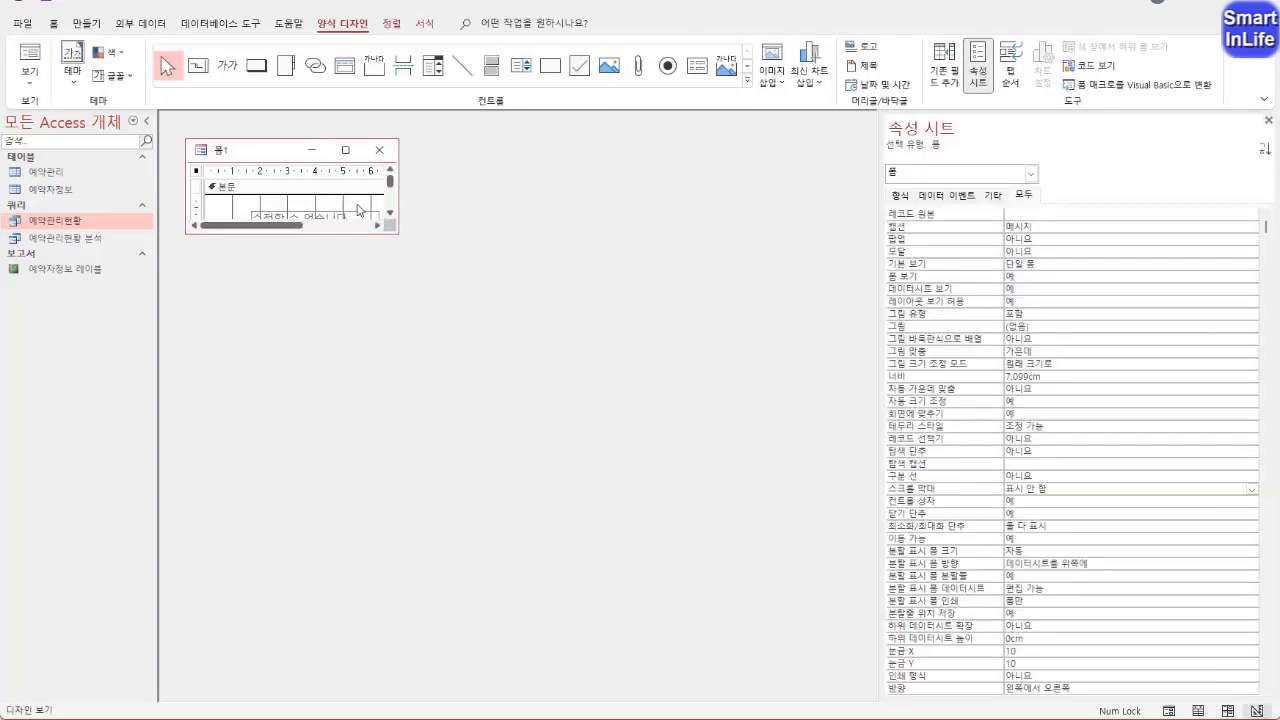
Close the message form and save its design under the name 메시지
click(379, 150)
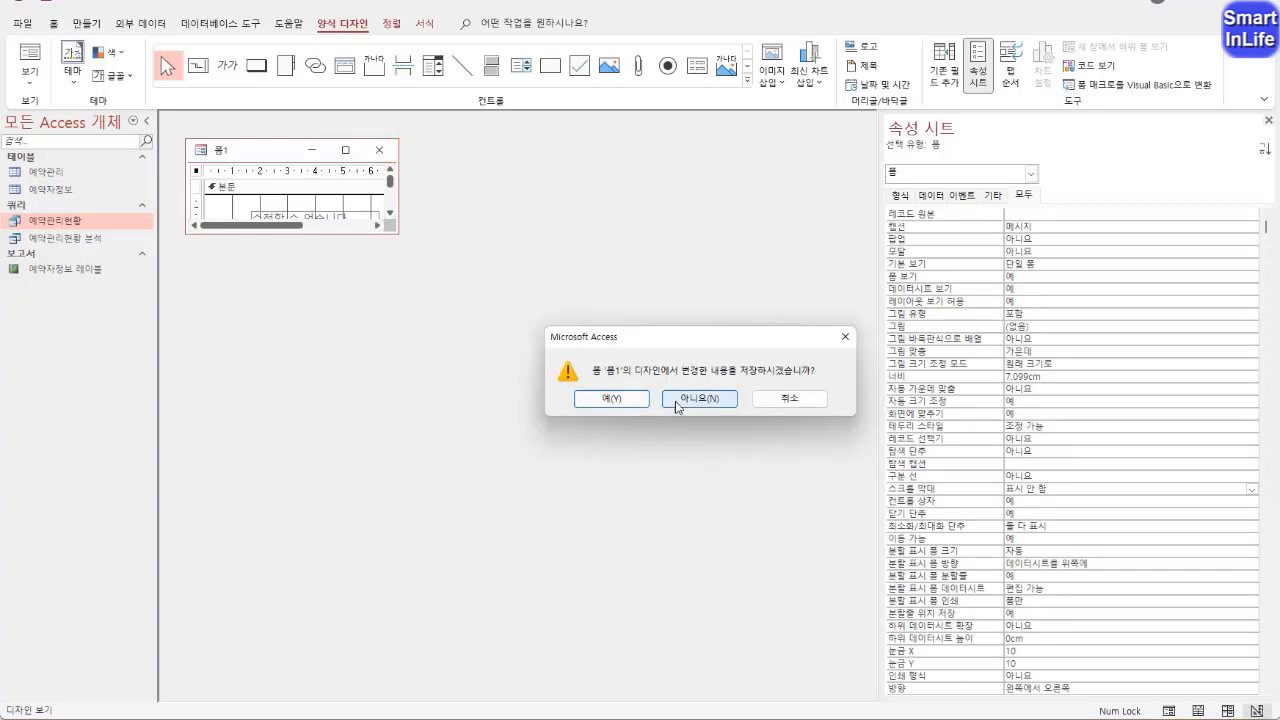
click(611, 398)
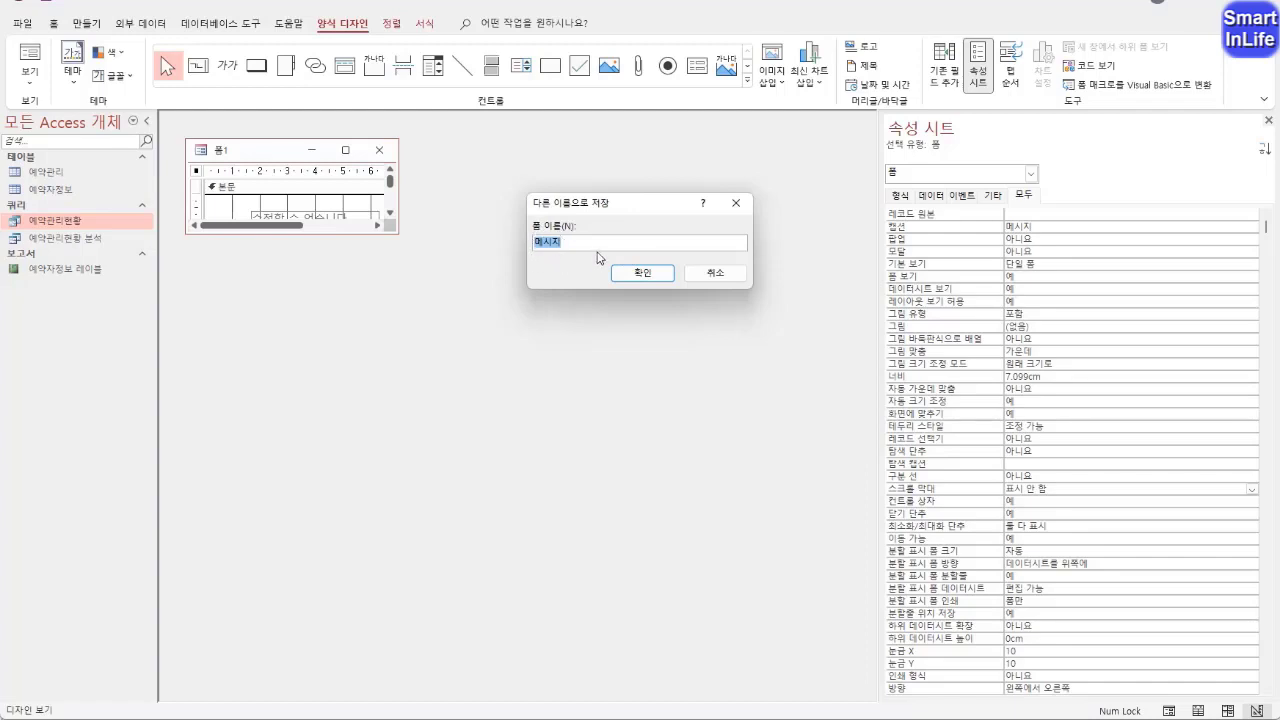
click(630, 278)
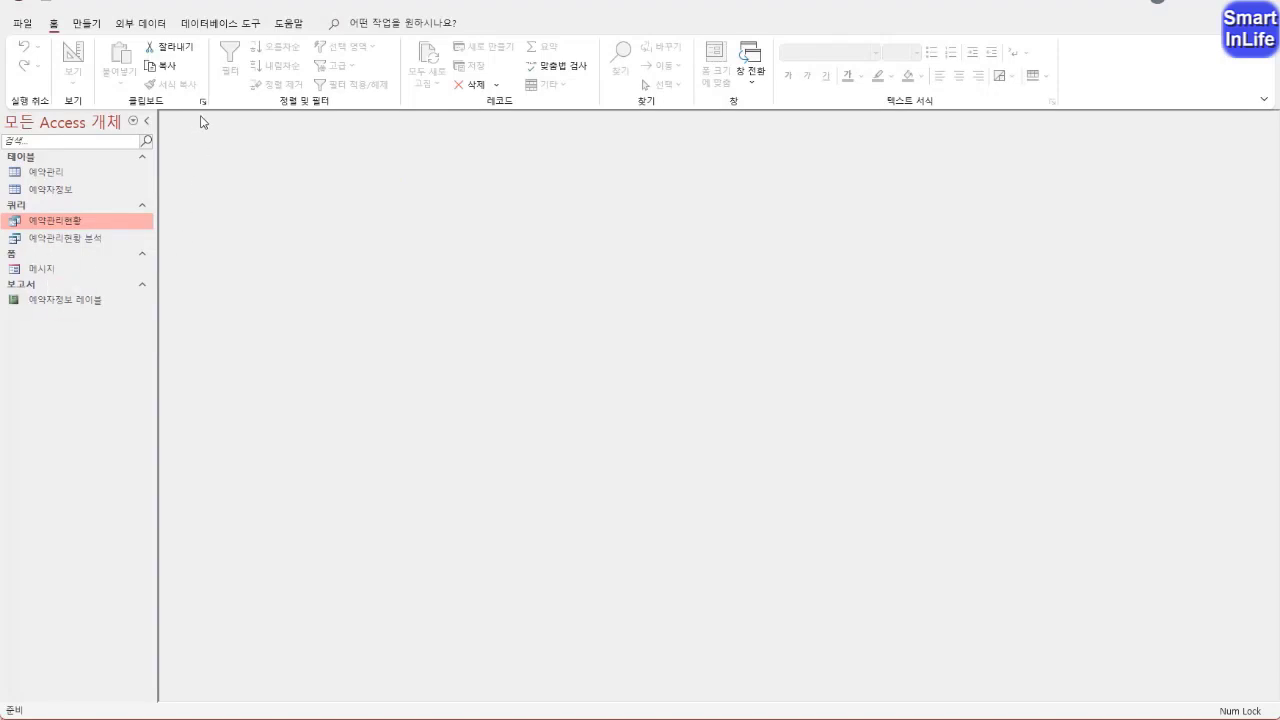
Start a new form with the Form Wizard (폼 마법사), using the 예약관리현황 query as its source
click(96, 24)
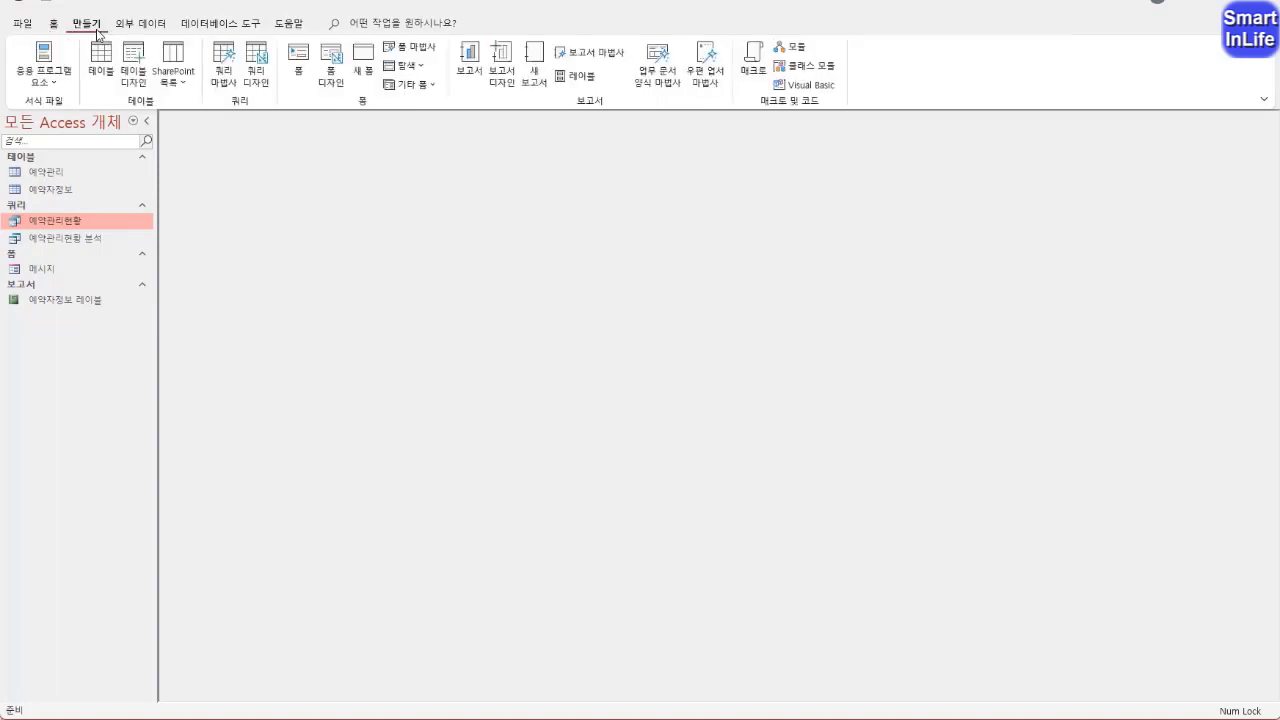
click(400, 50)
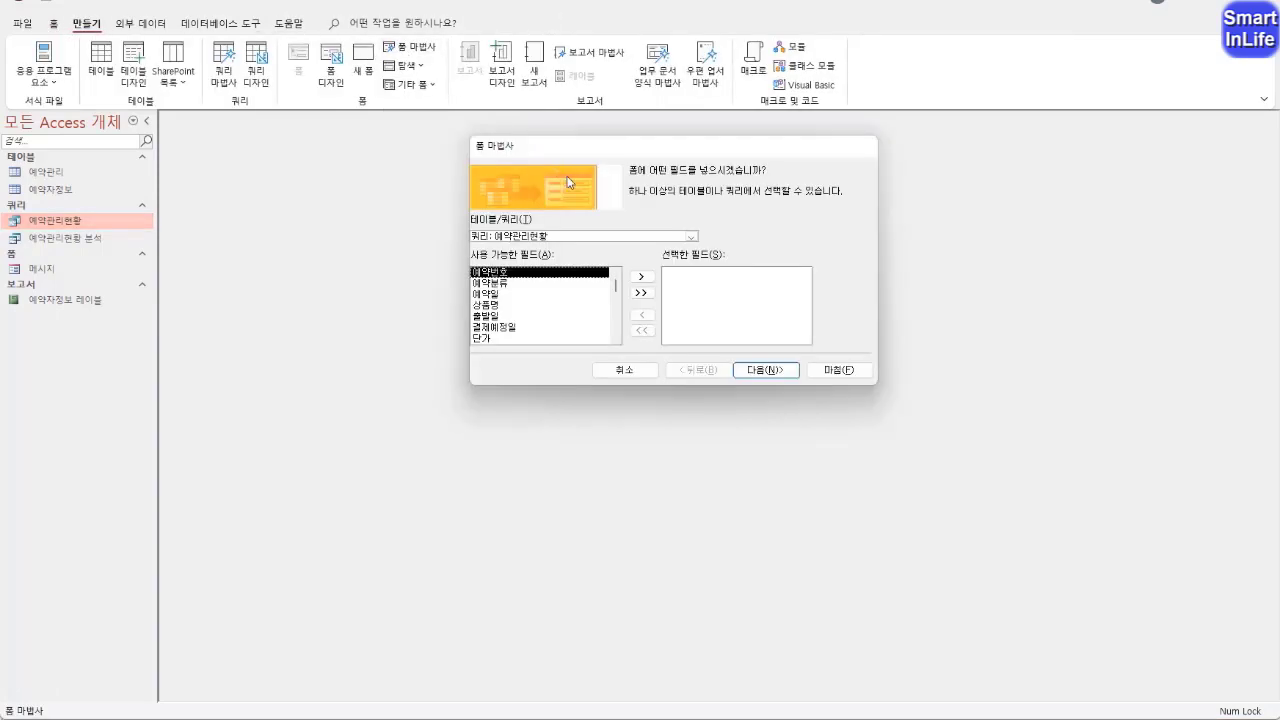
drag(587, 154, 439, 185)
click(543, 267)
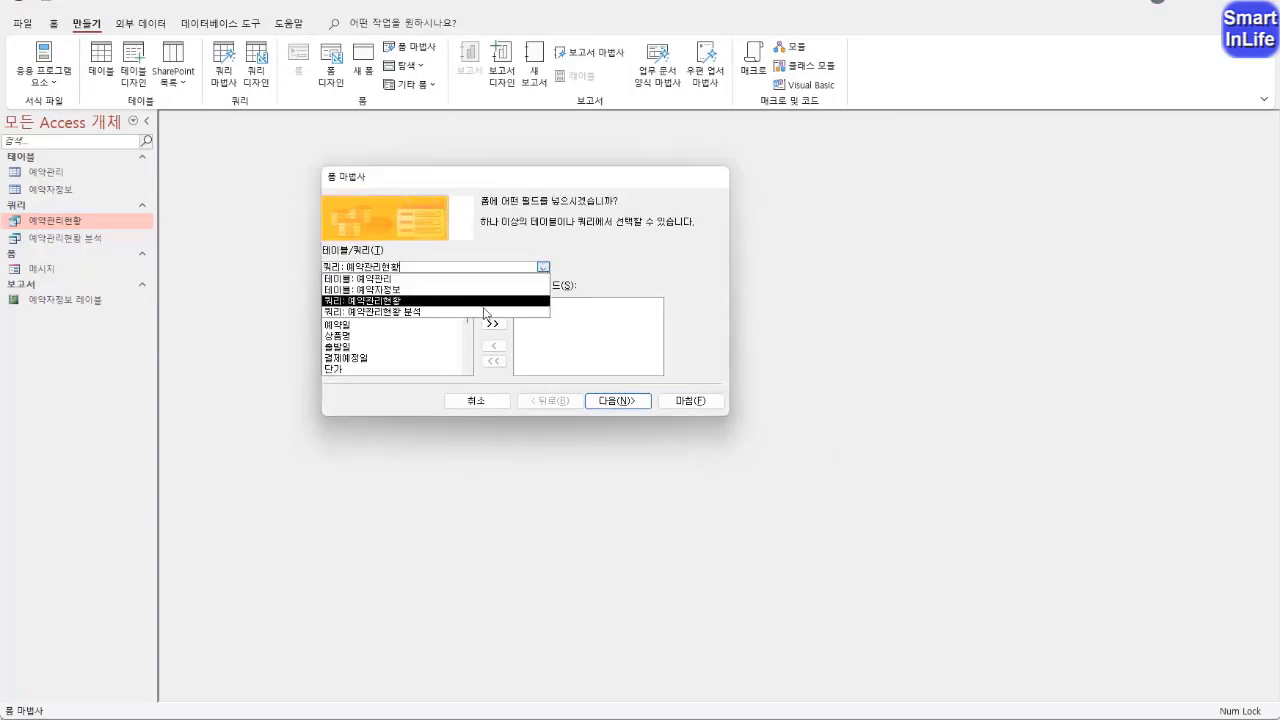
click(459, 301)
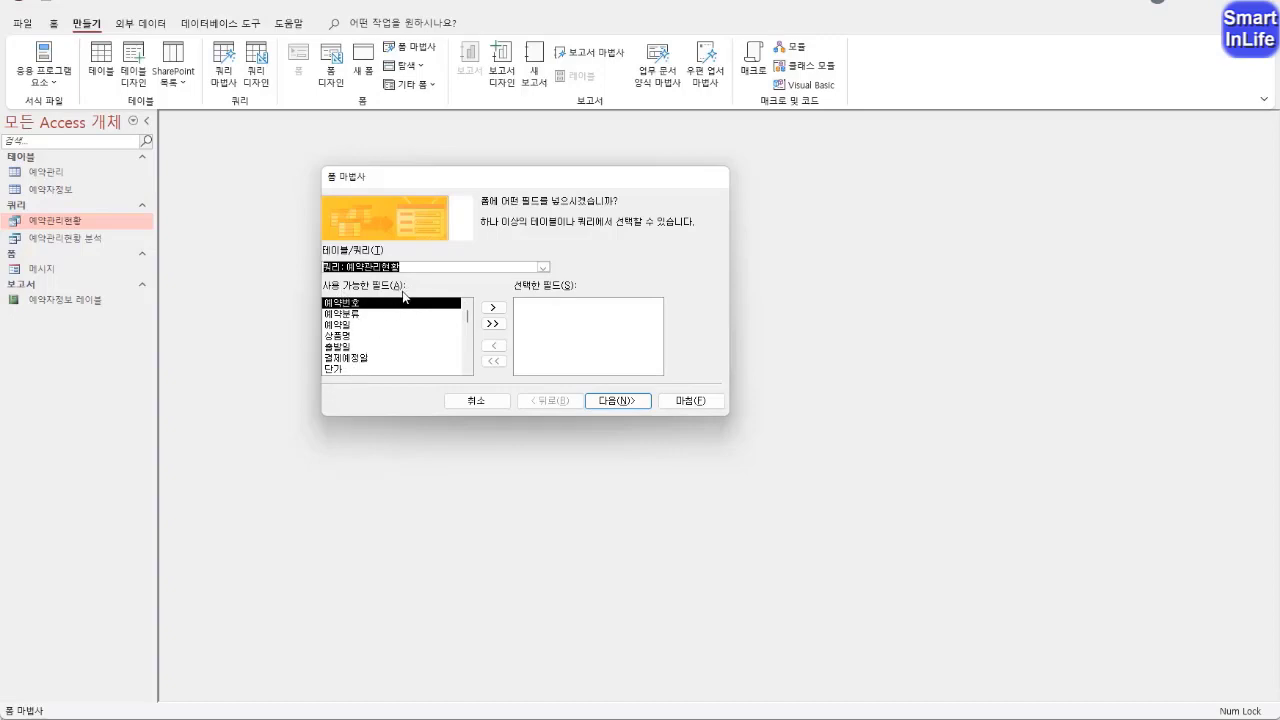
Add the fields 예약분류, 상품명, 출발일, 단가, 결제예정일, 지역, 예약일 and 총결제액 to the form in that order
double_click(345, 313)
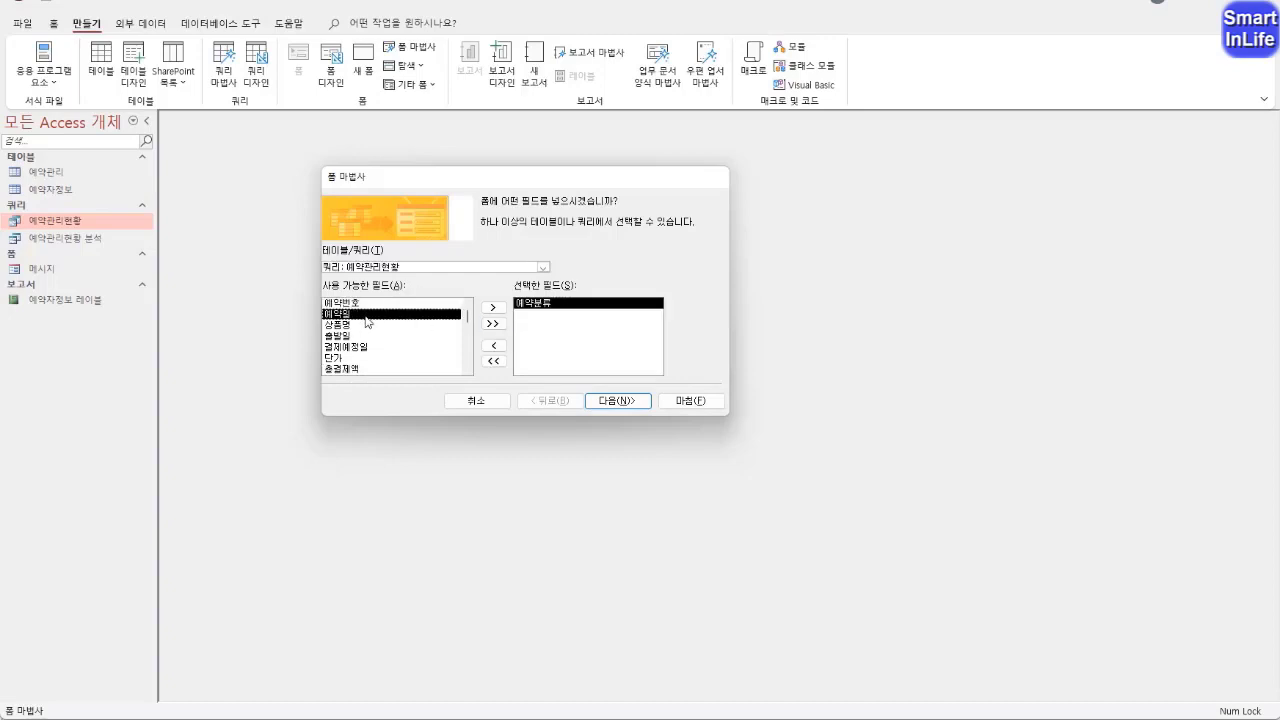
double_click(352, 326)
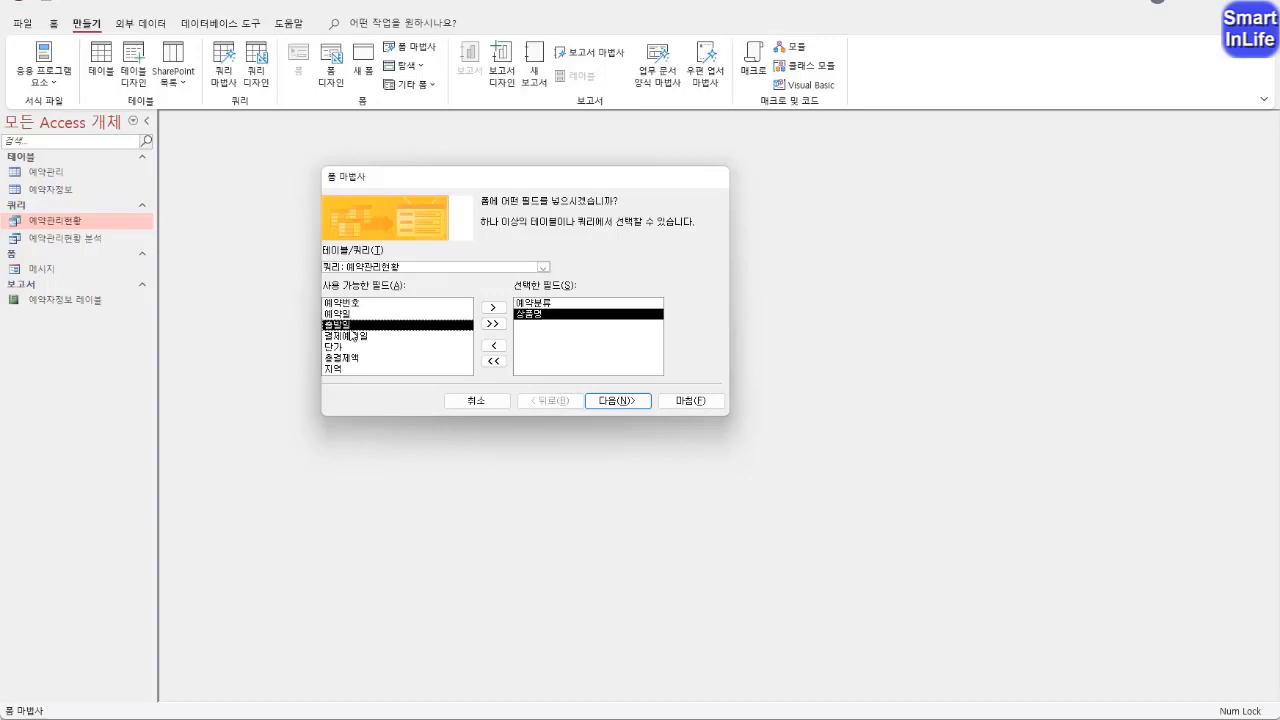
double_click(357, 326)
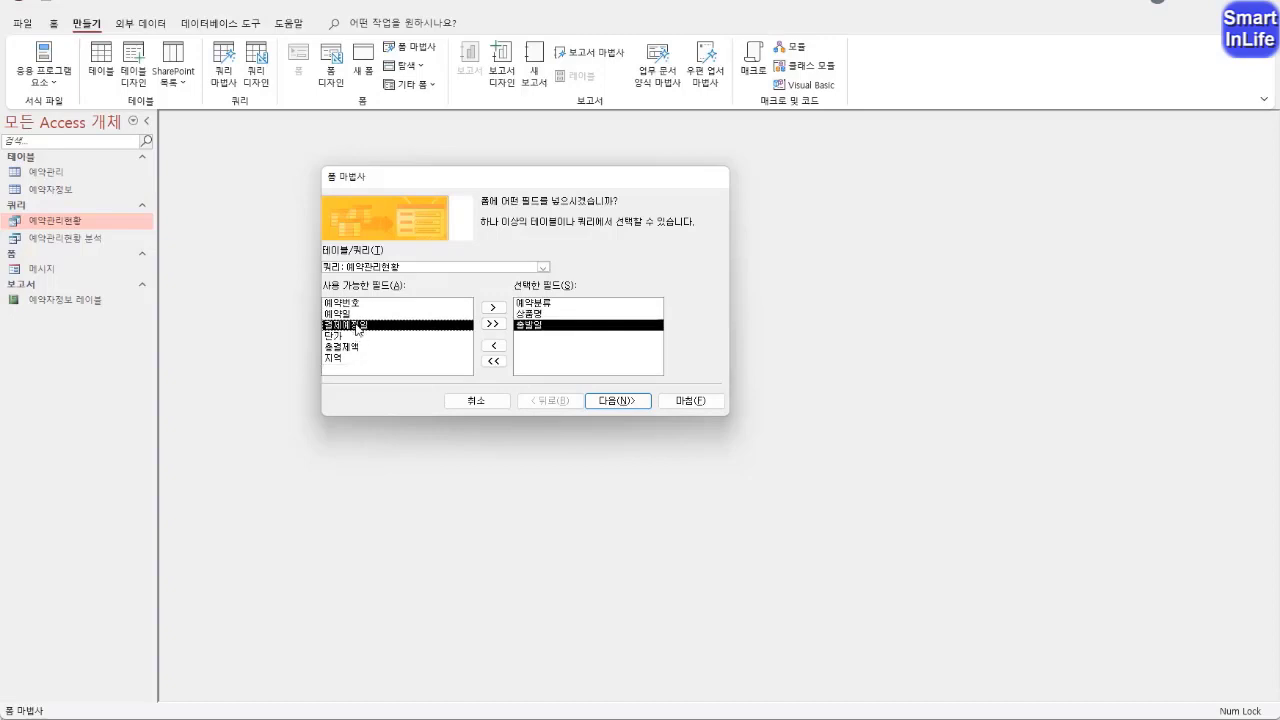
double_click(344, 338)
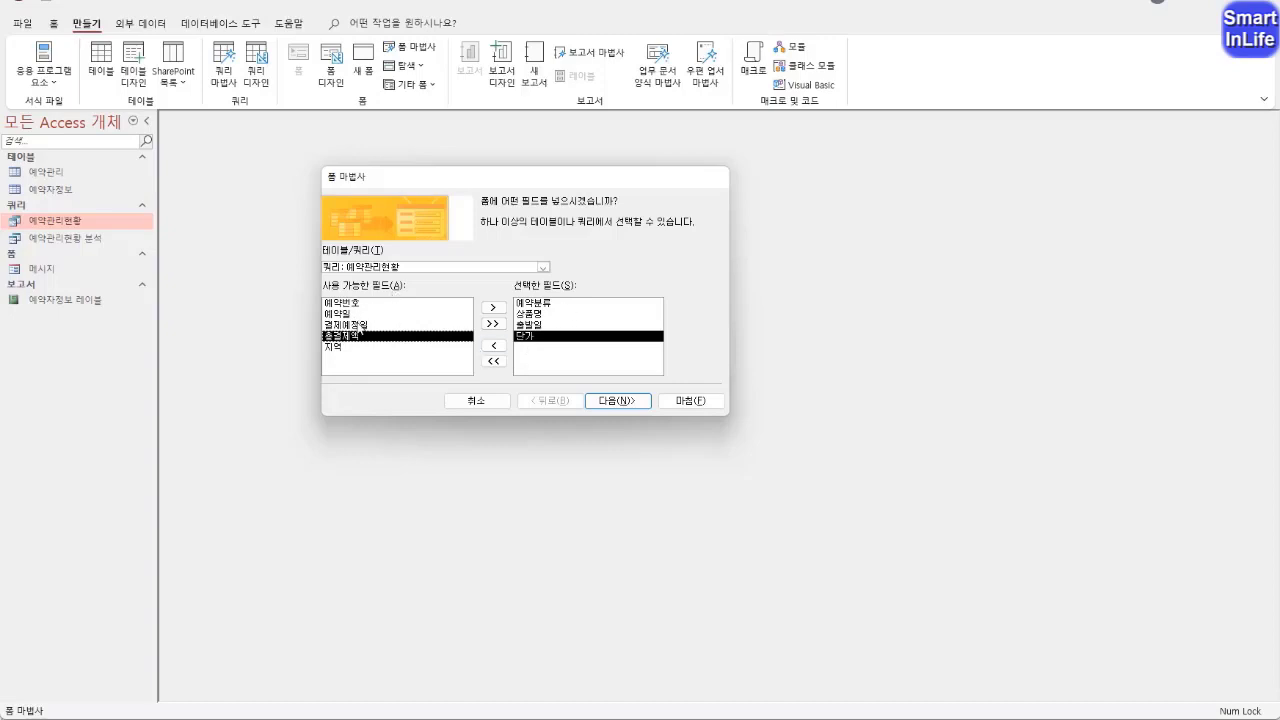
double_click(358, 324)
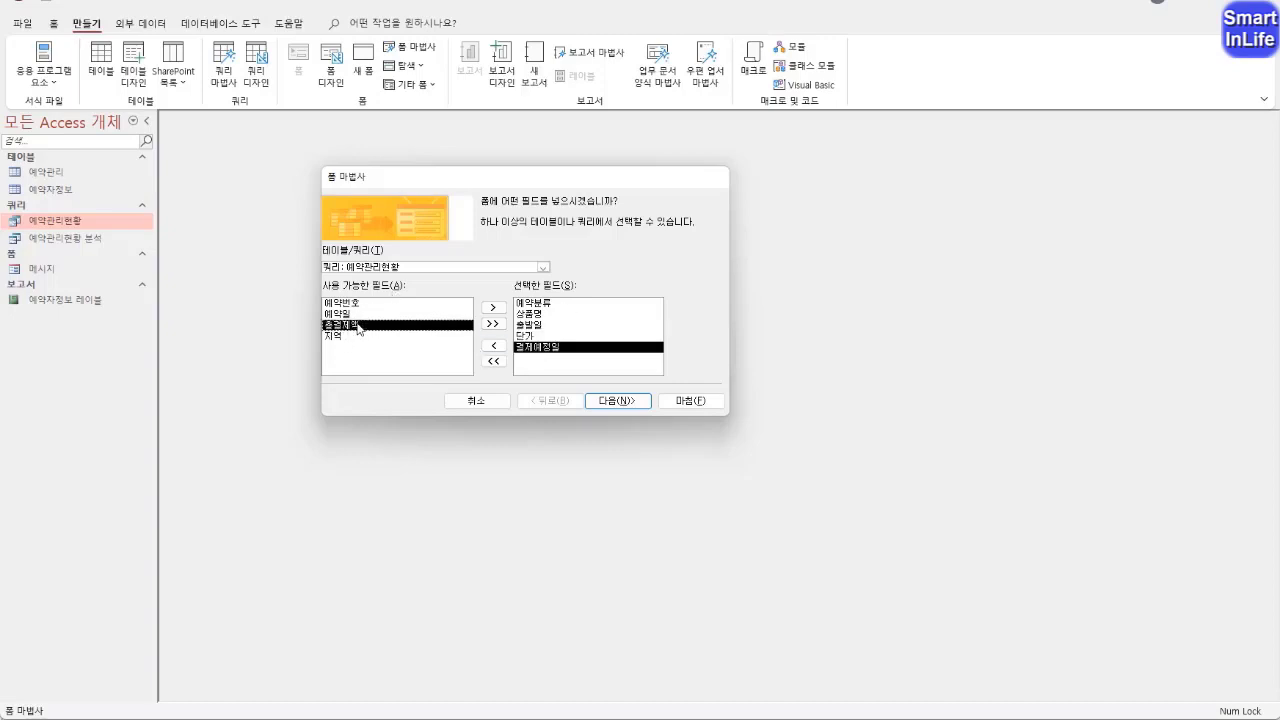
double_click(350, 337)
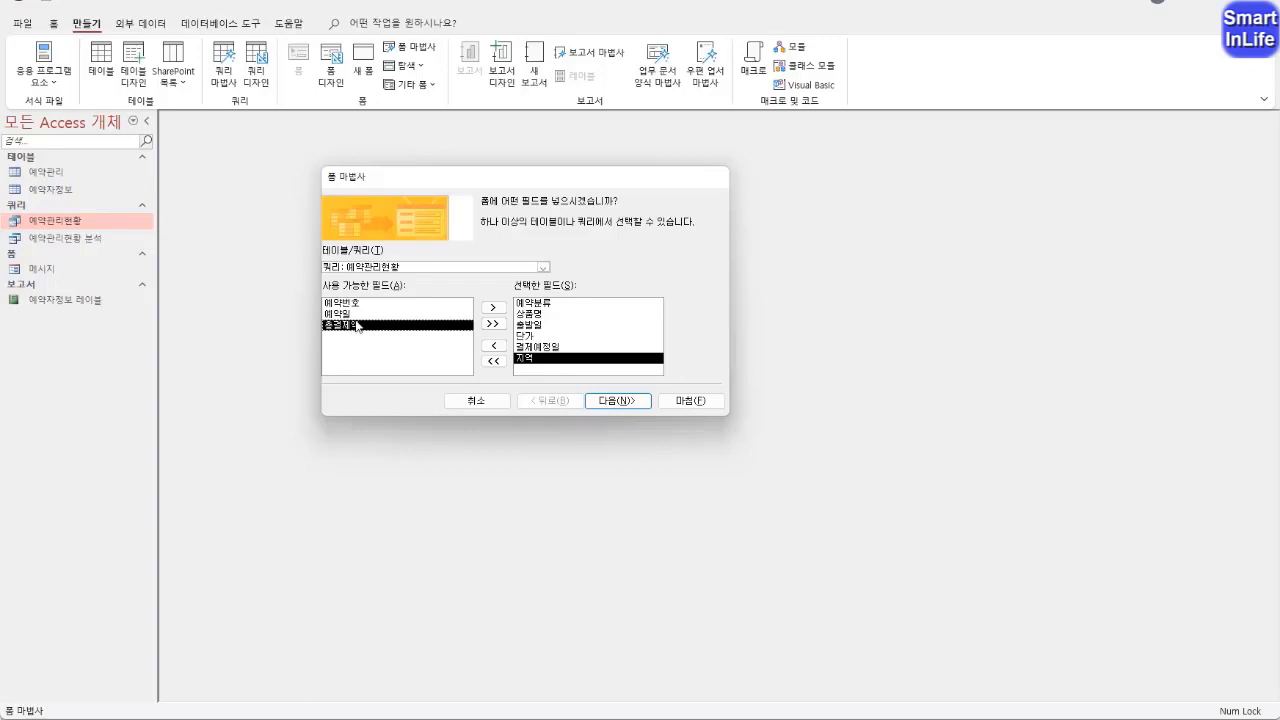
double_click(357, 315)
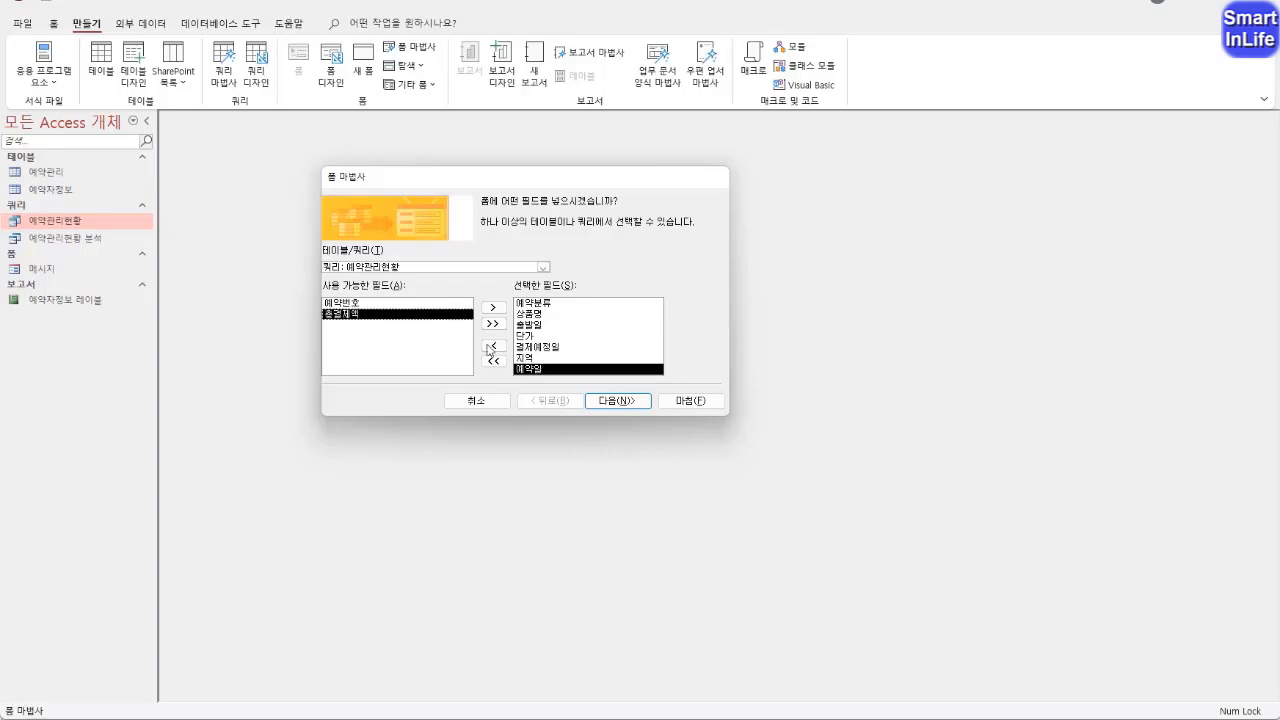
double_click(368, 315)
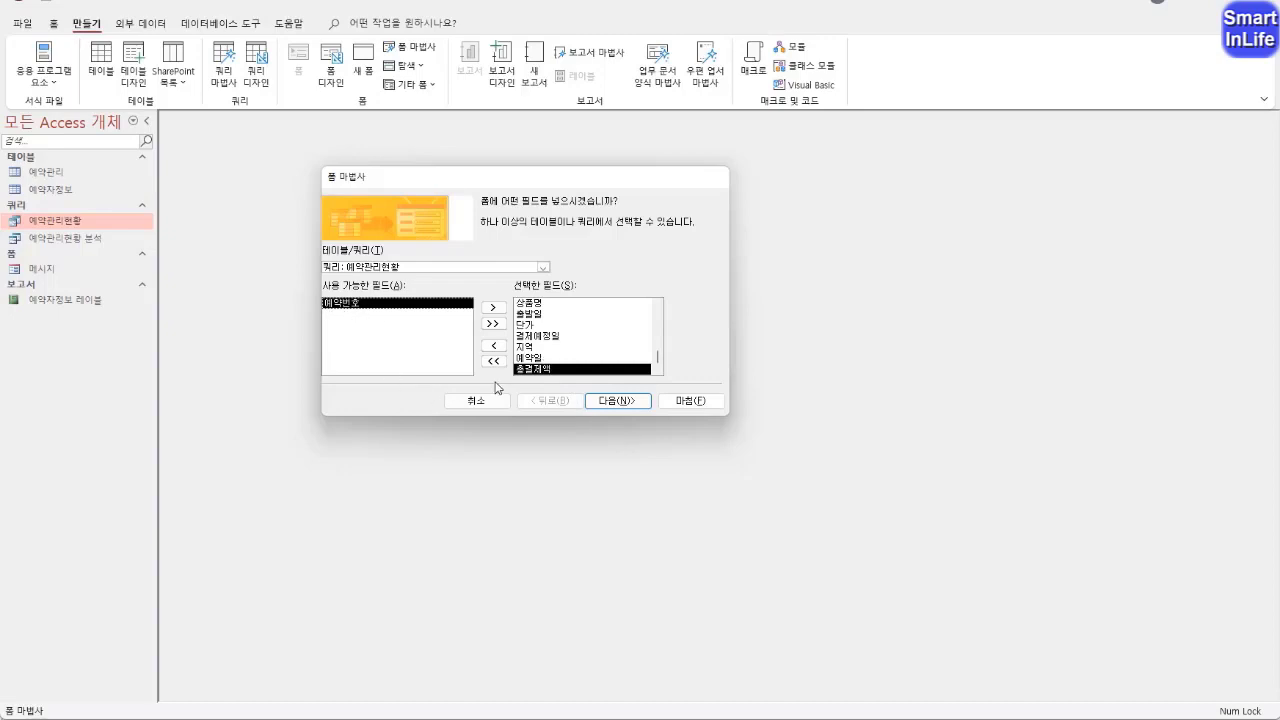
Compare the wizard's form layouts and keep the columnar layout (열 형식)
click(604, 403)
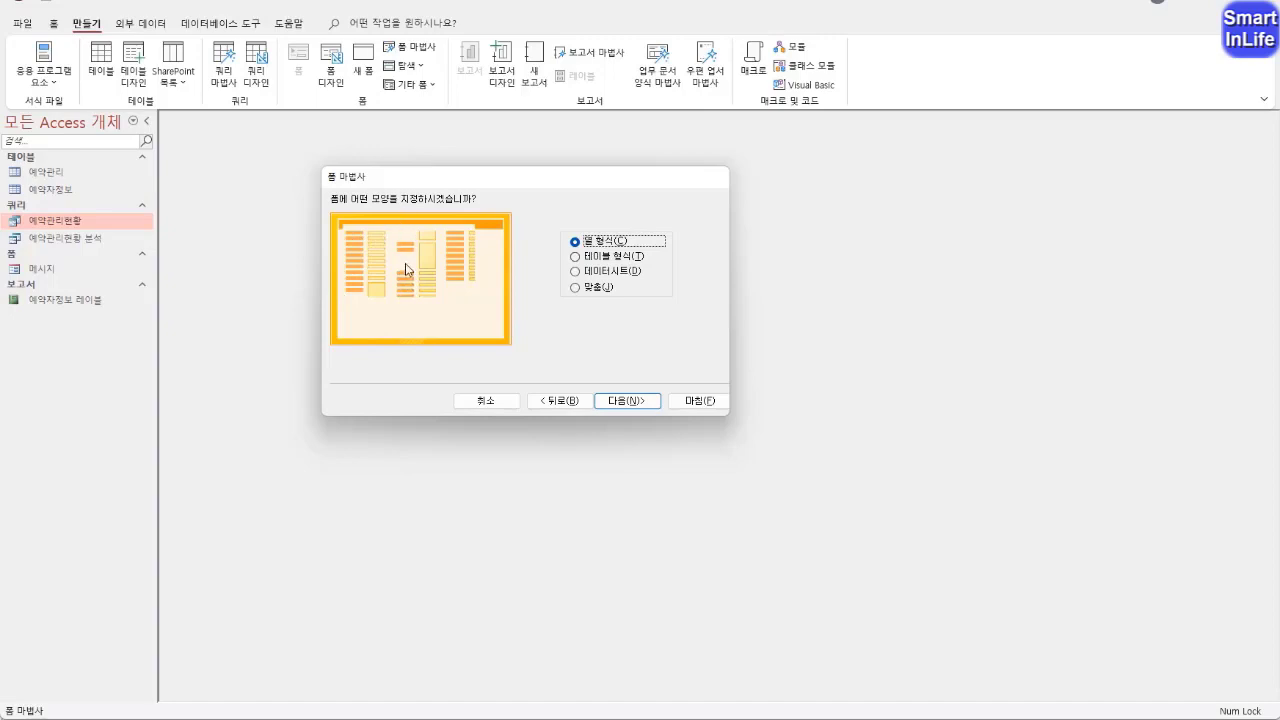
mouse_move(373, 305)
mouse_down()
mouse_move(403, 273)
mouse_move(378, 319)
mouse_up()
key(Escape)
click(611, 258)
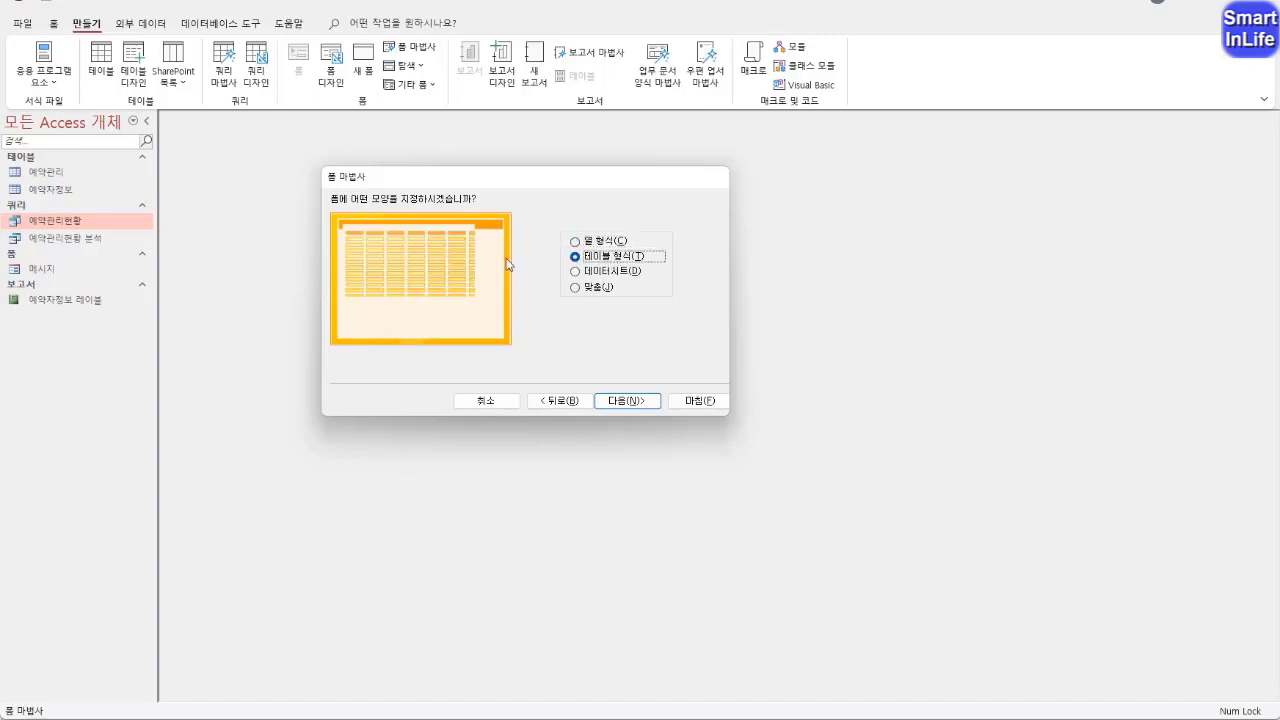
click(613, 274)
click(607, 288)
click(610, 244)
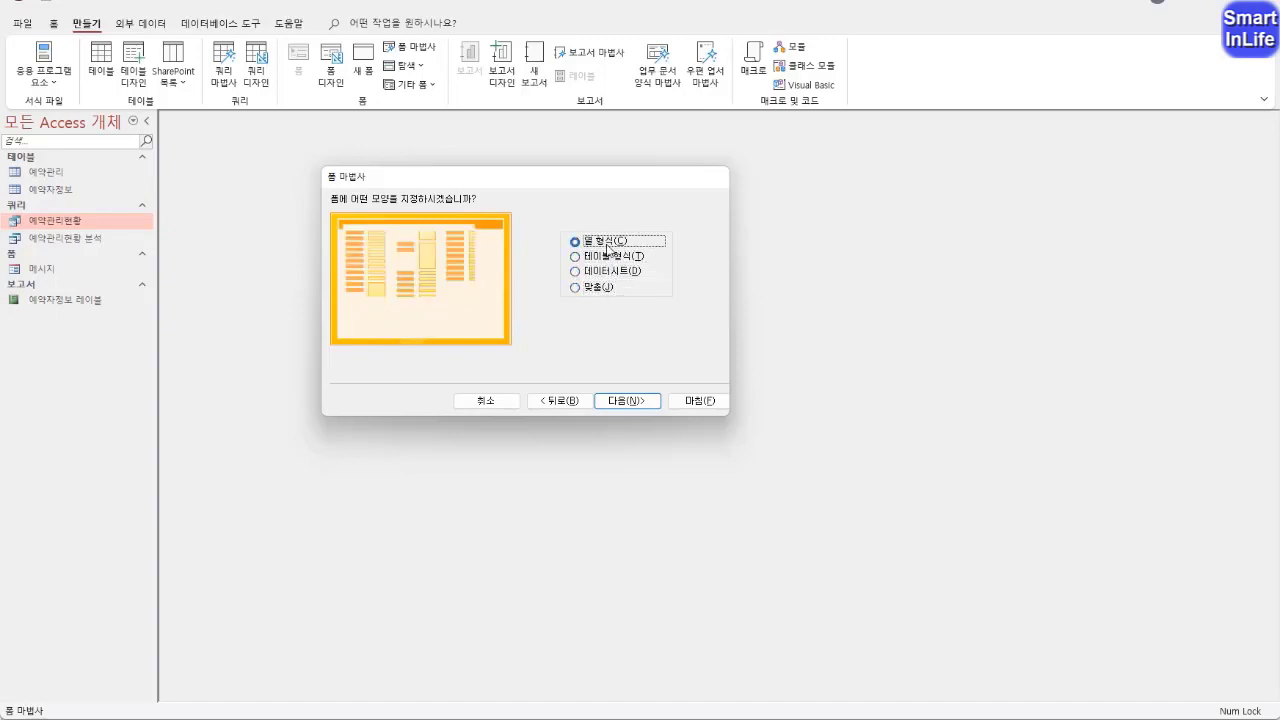
click(628, 401)
Title the form 예약관리, finish the wizard and enlarge the resulting form window
click(514, 214)
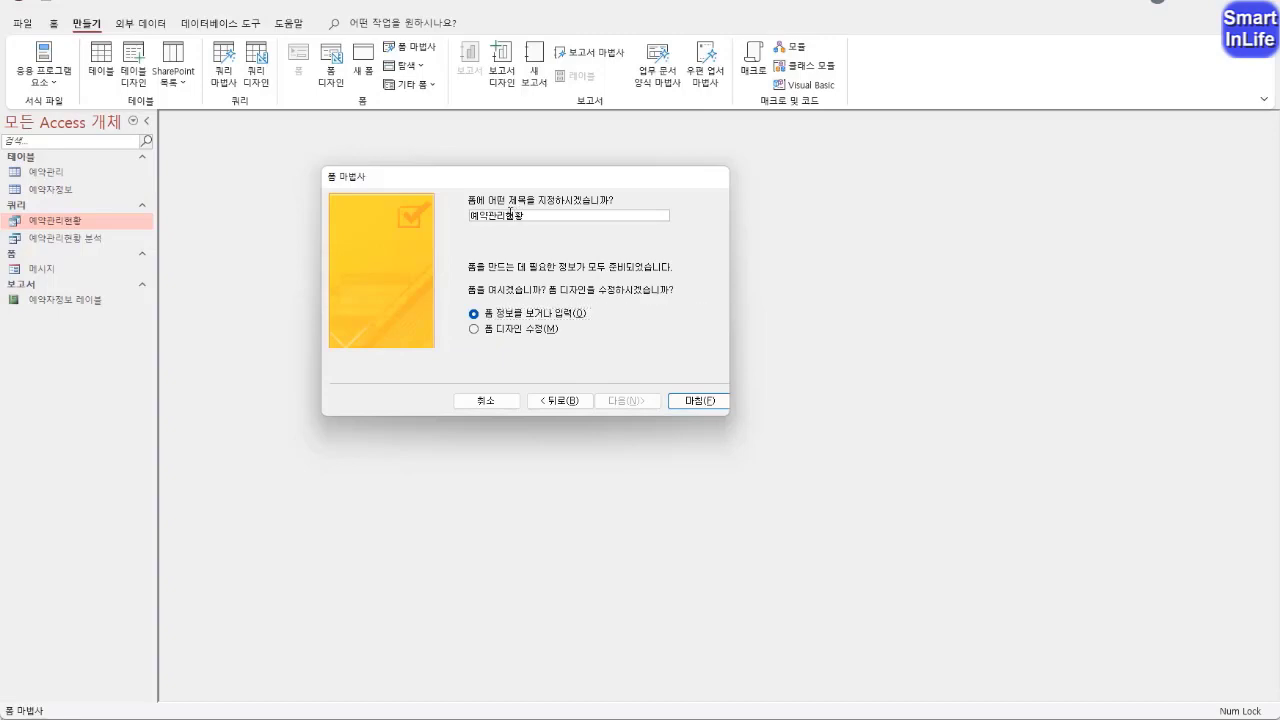
drag(510, 214, 545, 220)
key(BackSpace)
click(698, 401)
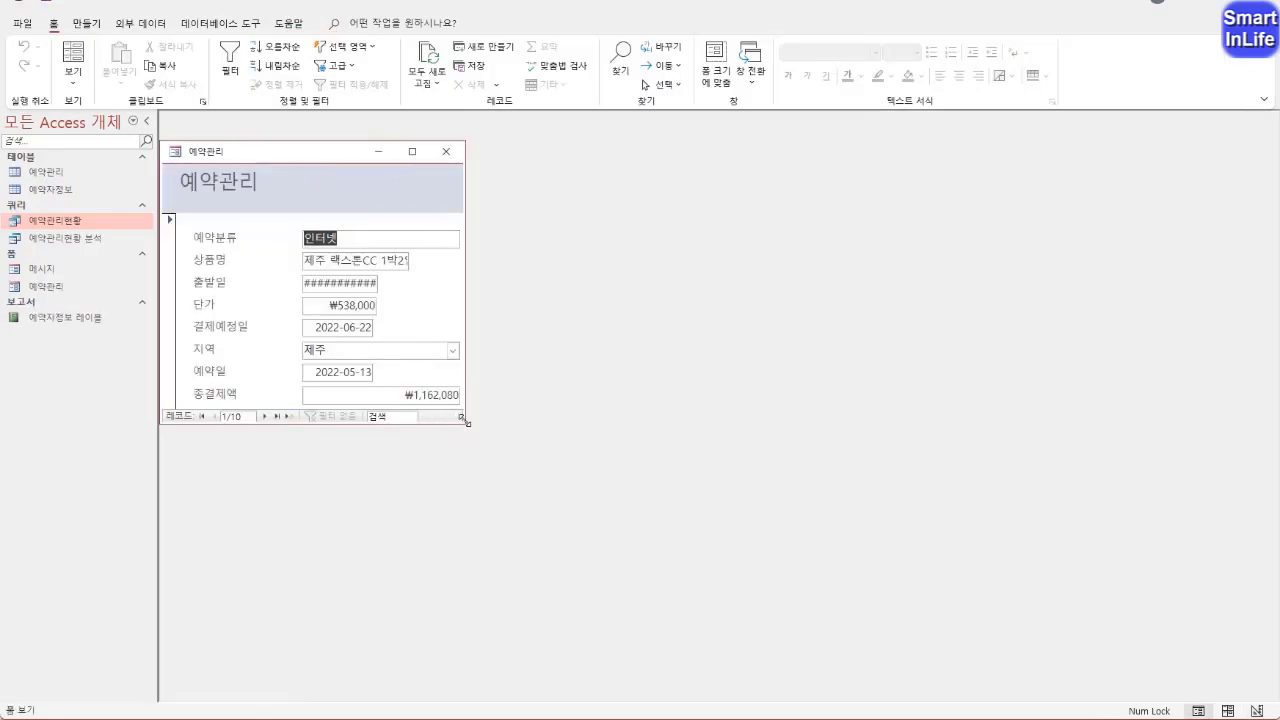
drag(466, 423, 584, 472)
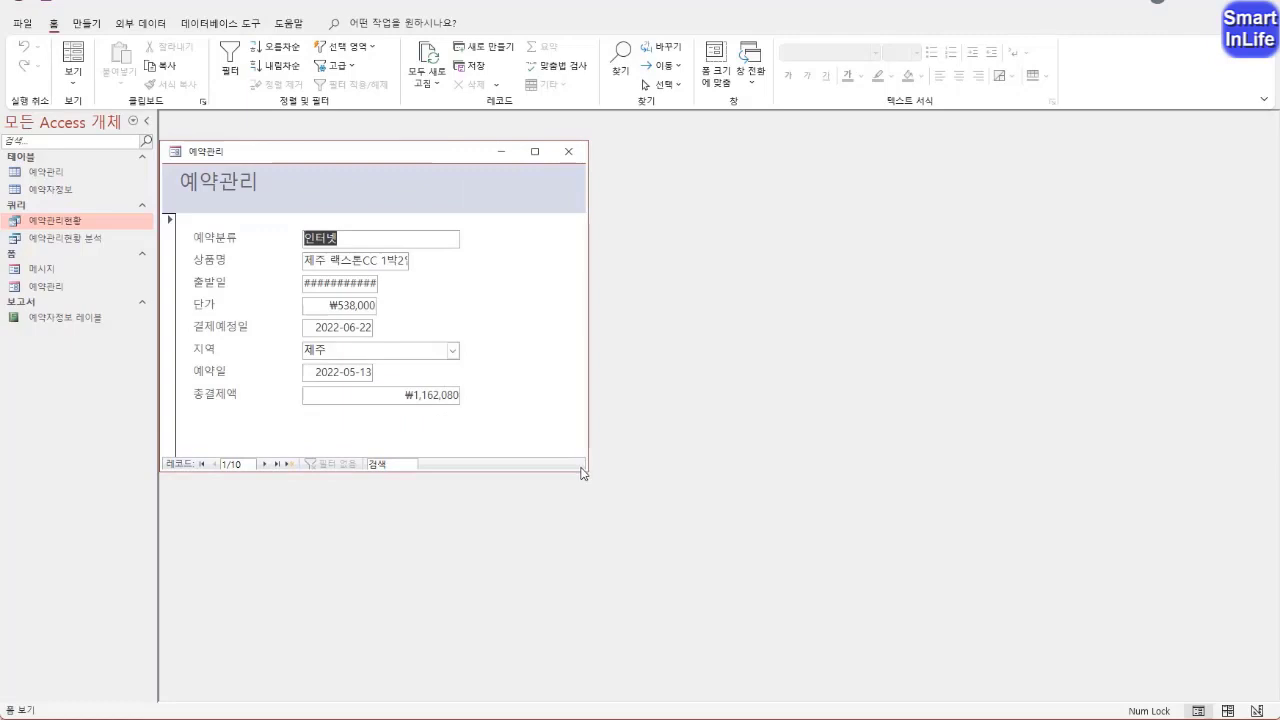
mouse_move(255, 185)
mouse_down()
mouse_move(241, 159)
mouse_move(218, 196)
mouse_up()
drag(178, 263, 171, 274)
drag(249, 444, 290, 485)
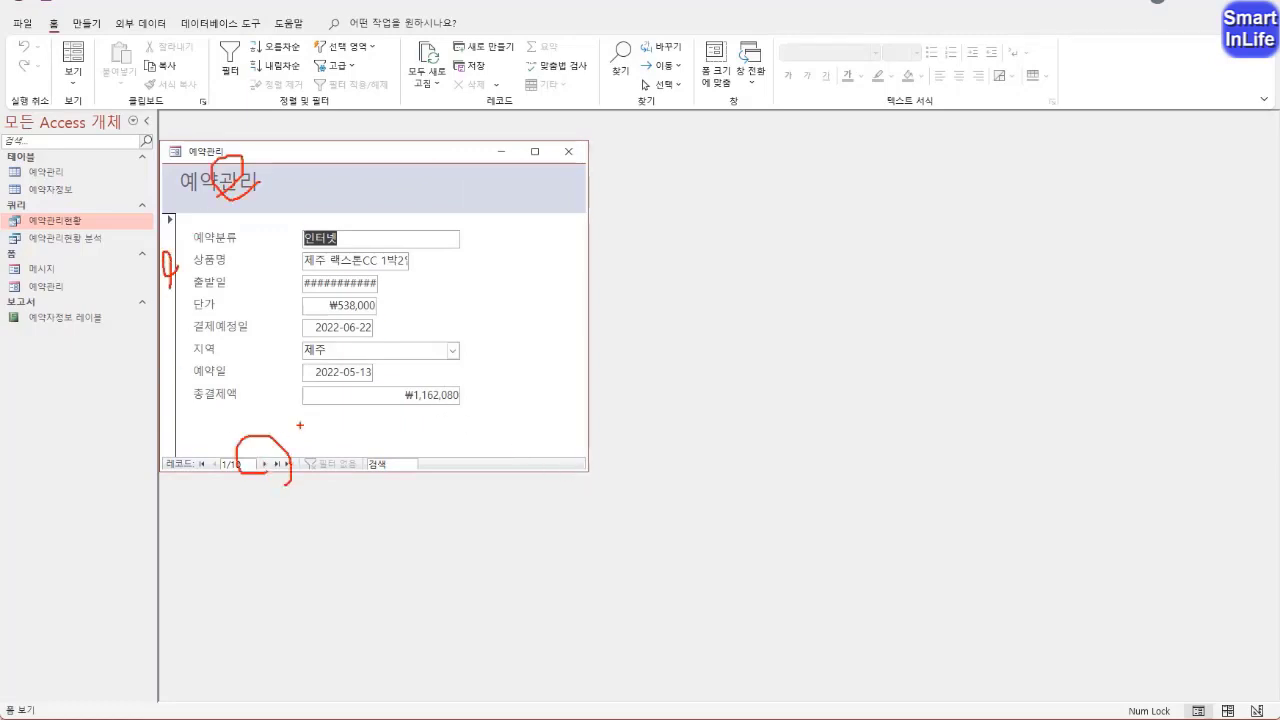
mouse_move(338, 408)
mouse_down()
mouse_move(192, 402)
mouse_move(234, 317)
mouse_move(222, 416)
mouse_up()
mouse_move(204, 350)
mouse_down()
mouse_move(500, 265)
mouse_move(464, 285)
mouse_move(490, 320)
mouse_up()
mouse_move(235, 413)
mouse_down()
mouse_move(240, 233)
mouse_move(268, 239)
mouse_up()
mouse_move(256, 225)
mouse_down()
mouse_move(268, 240)
mouse_move(248, 270)
mouse_up()
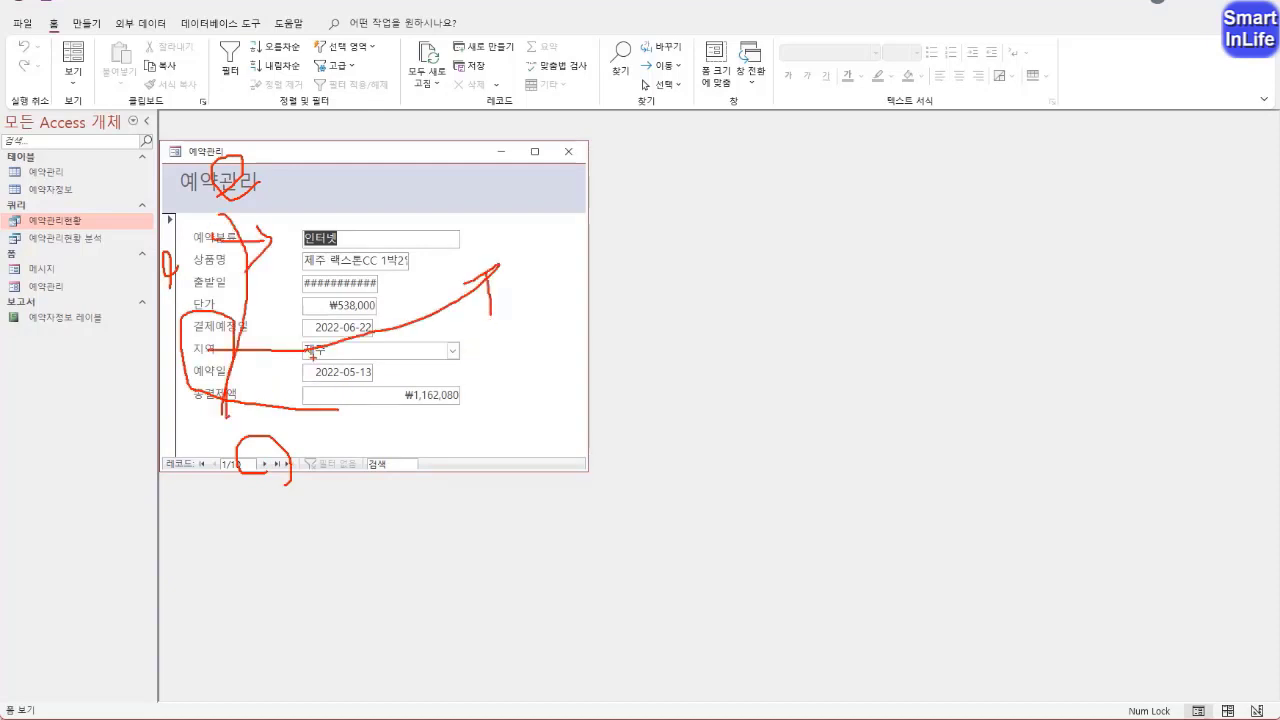
key(Escape)
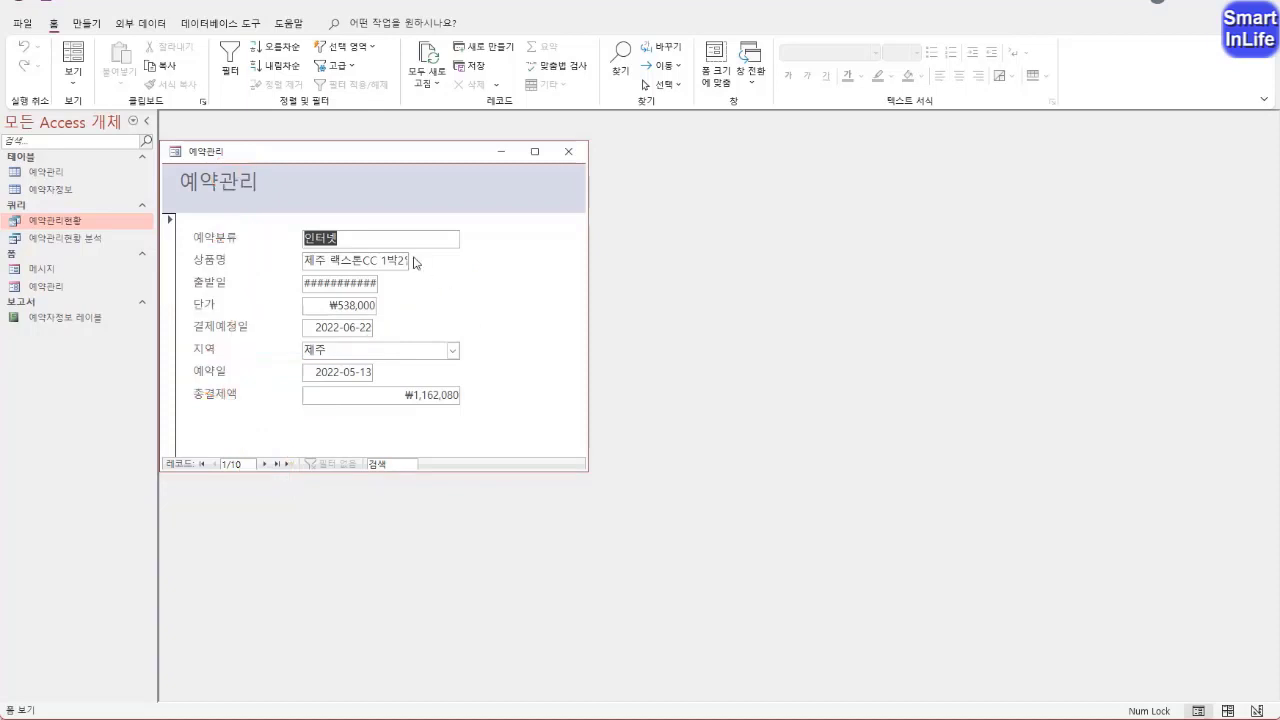
Switch the 예약관리 form to design view
right_click(220, 155)
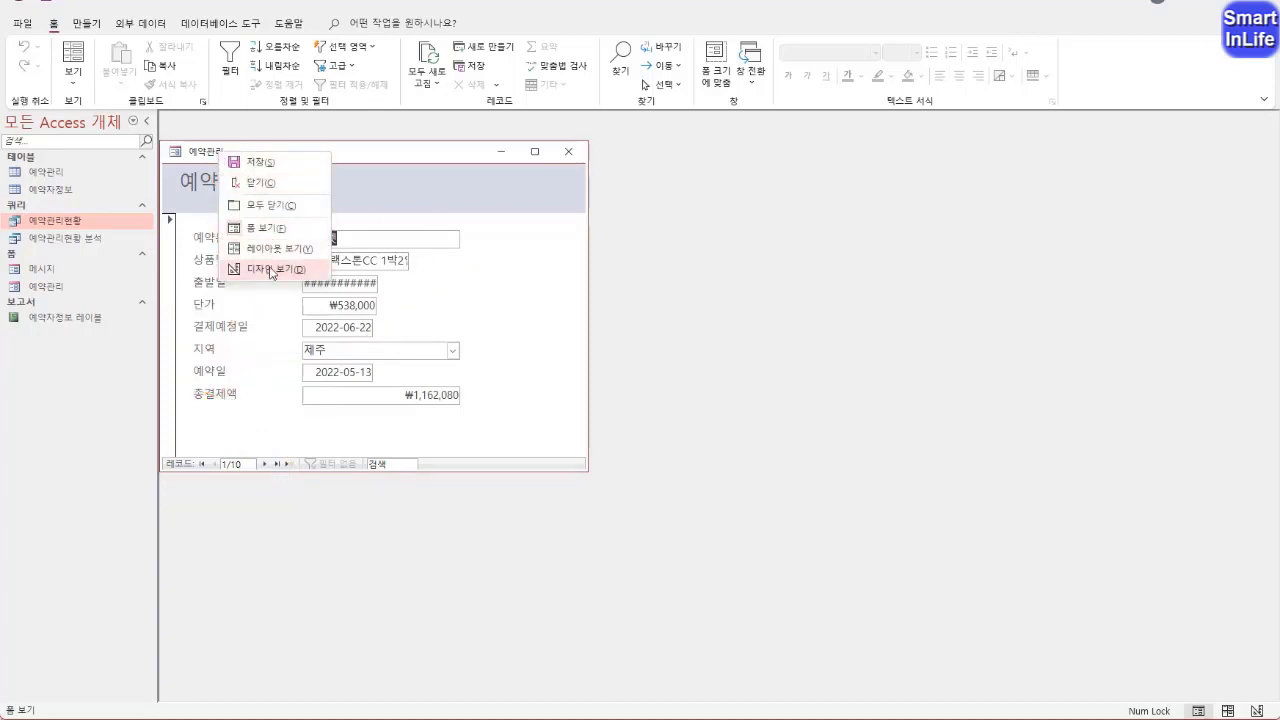
click(272, 270)
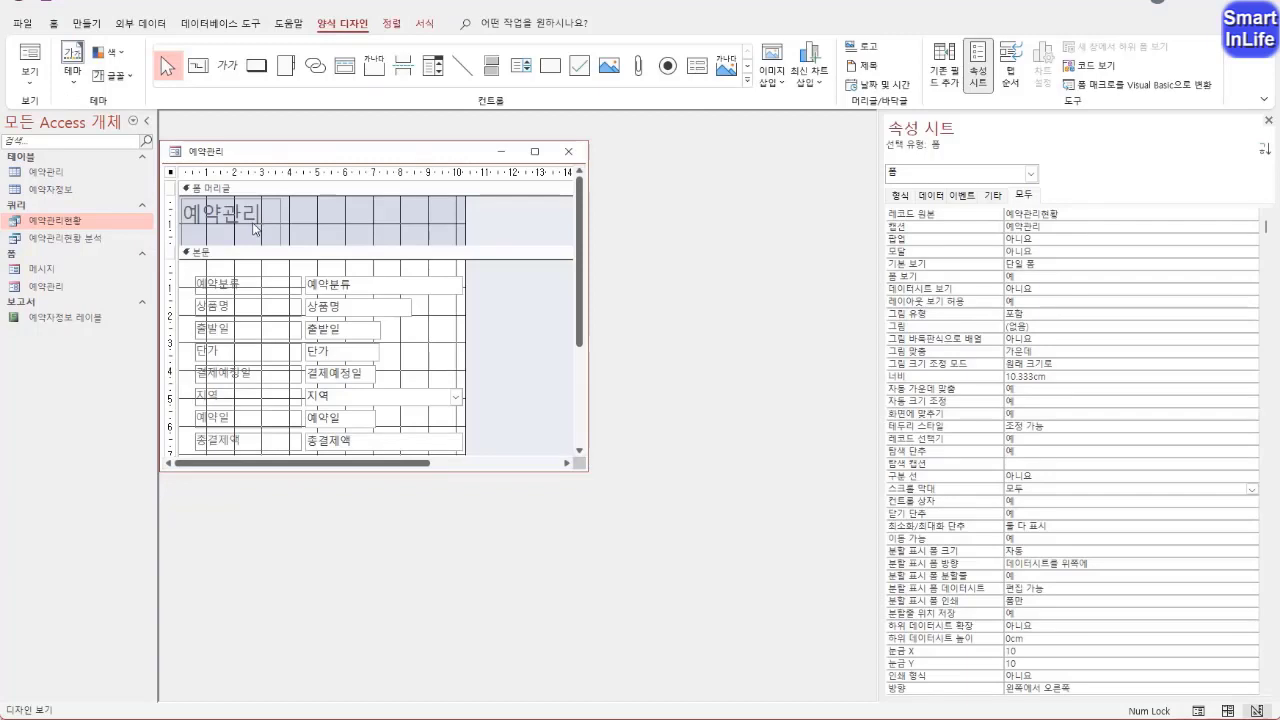
mouse_move(250, 245)
mouse_down()
mouse_move(193, 230)
mouse_move(288, 235)
mouse_move(232, 247)
mouse_up()
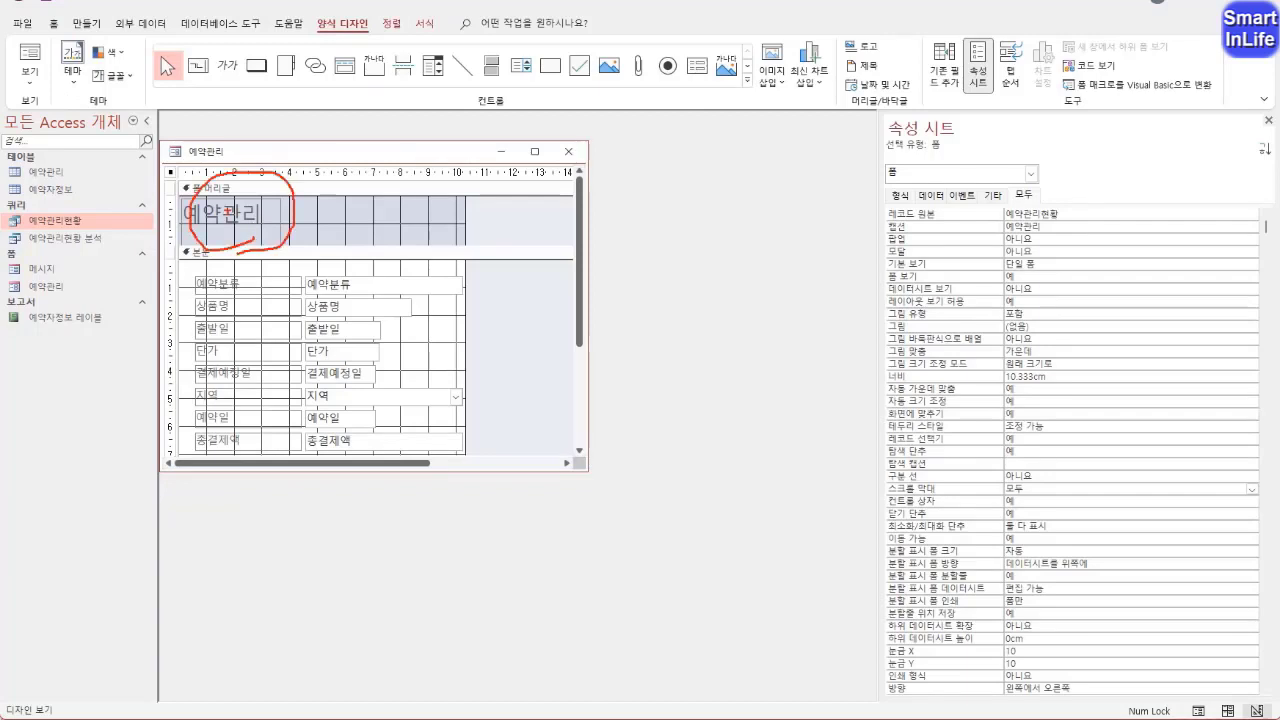
Remove the form header/footer sections from the 예약관리 form, including the title label they contain
key(Escape)
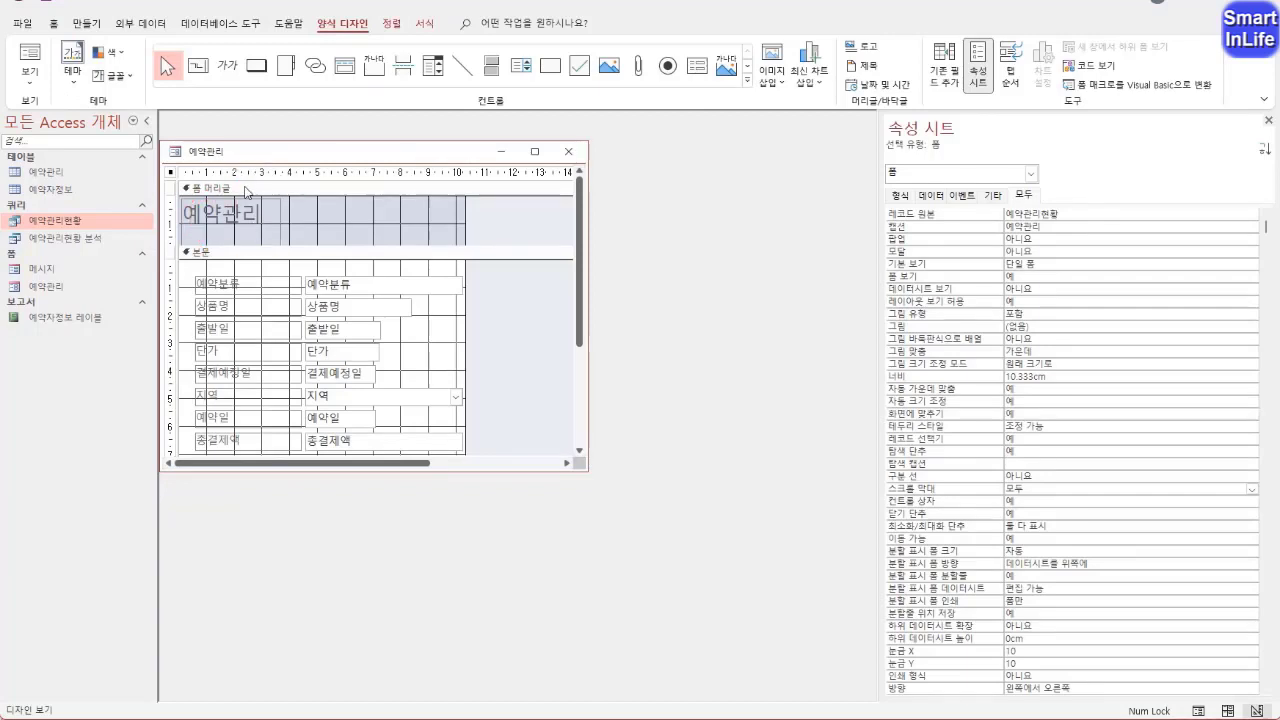
right_click(246, 191)
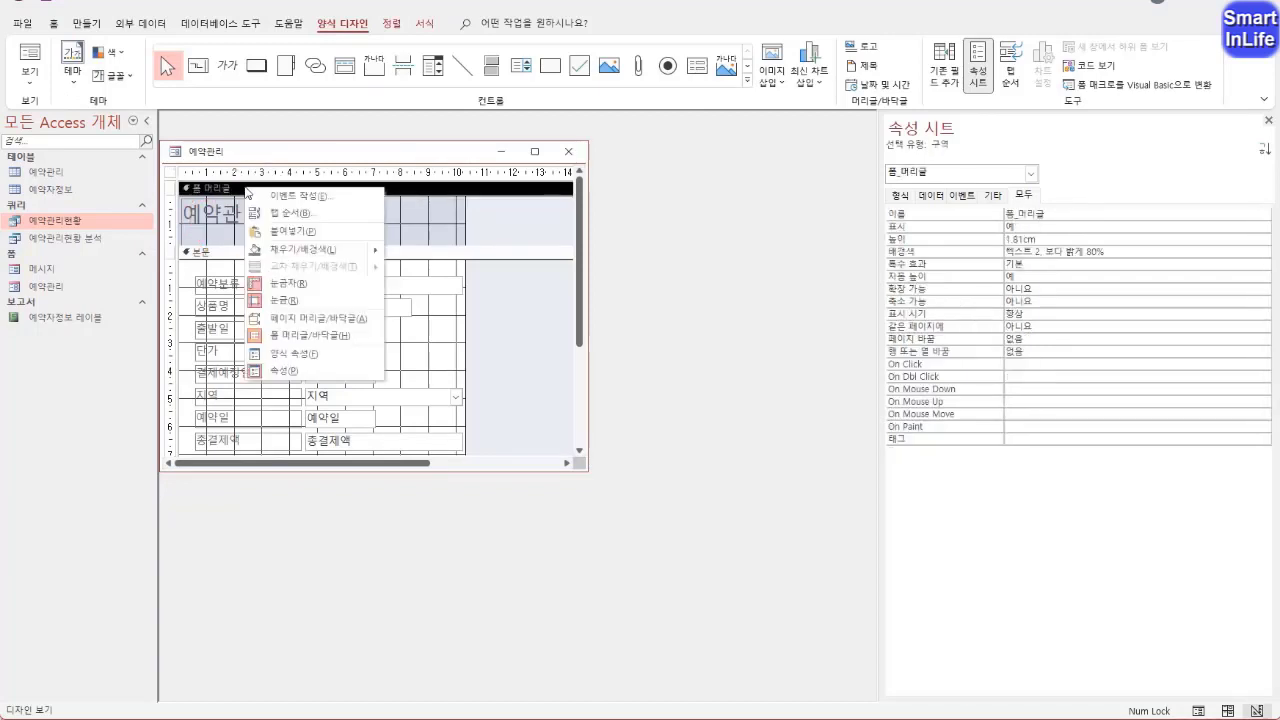
click(314, 338)
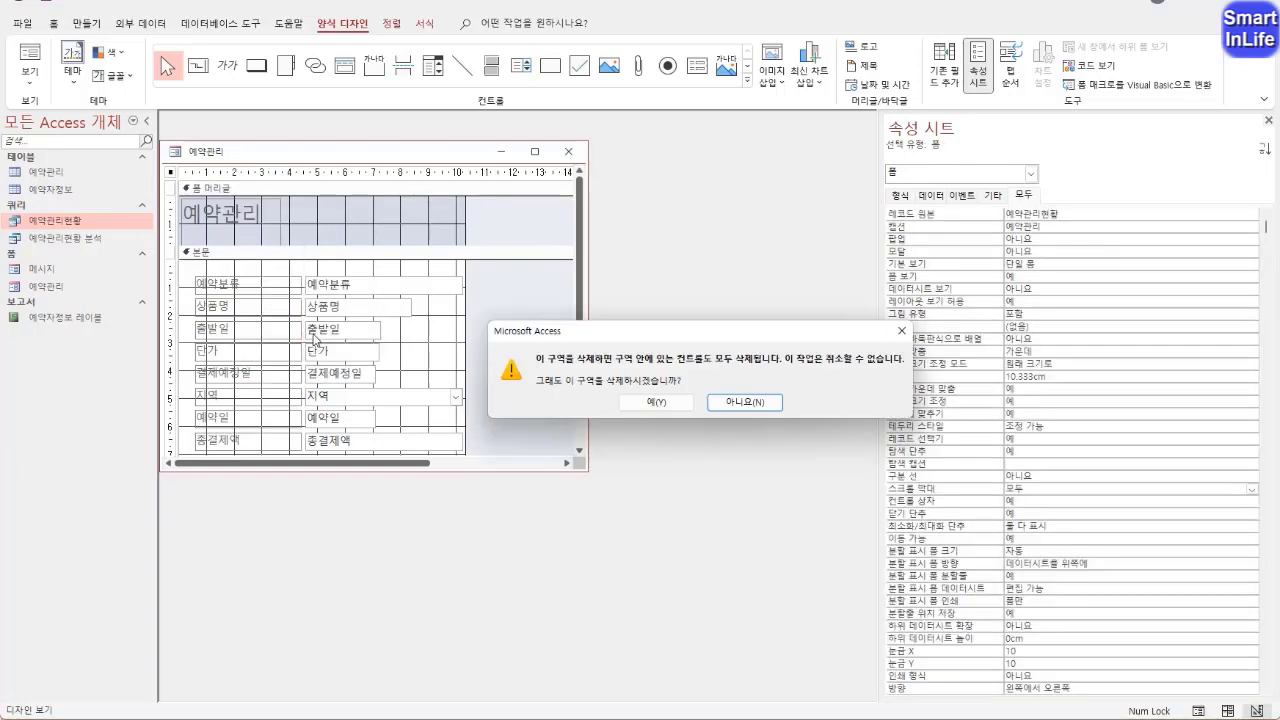
click(686, 406)
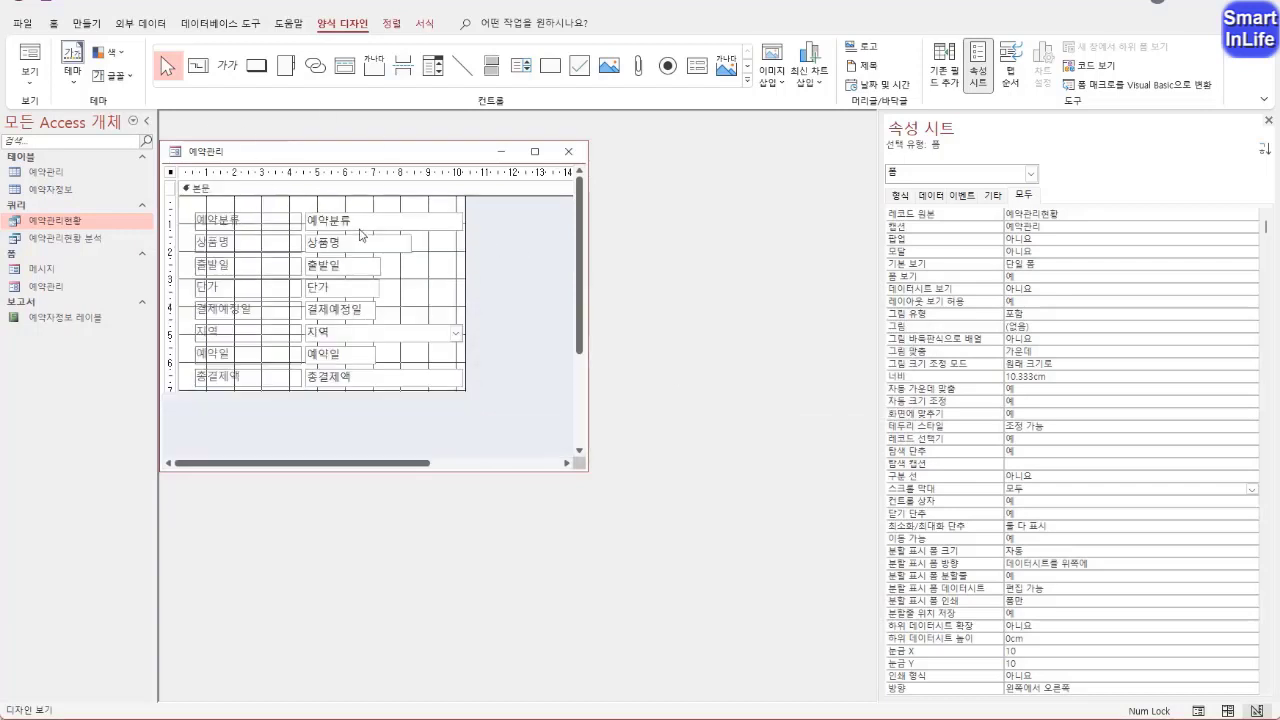
Right-align the text of all eight field labels and narrow the labels from their left edge to about 2.3 cm wide
drag(246, 388, 251, 212)
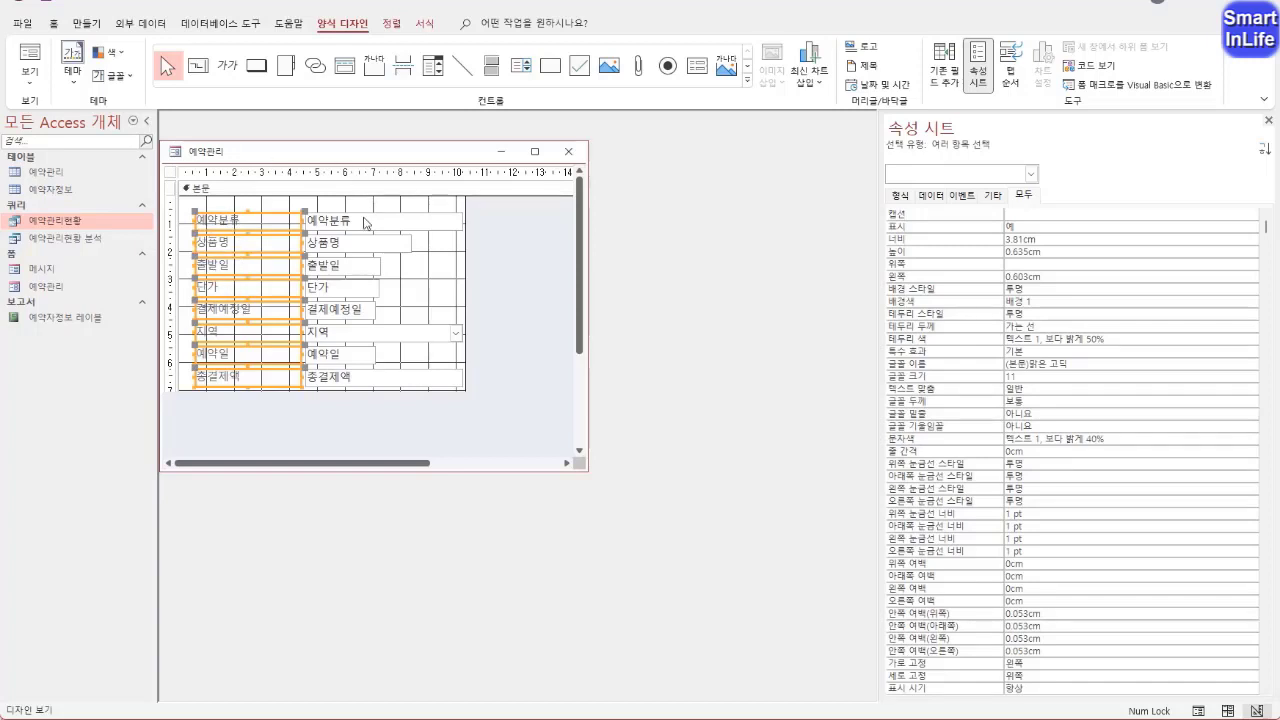
click(55, 24)
click(978, 76)
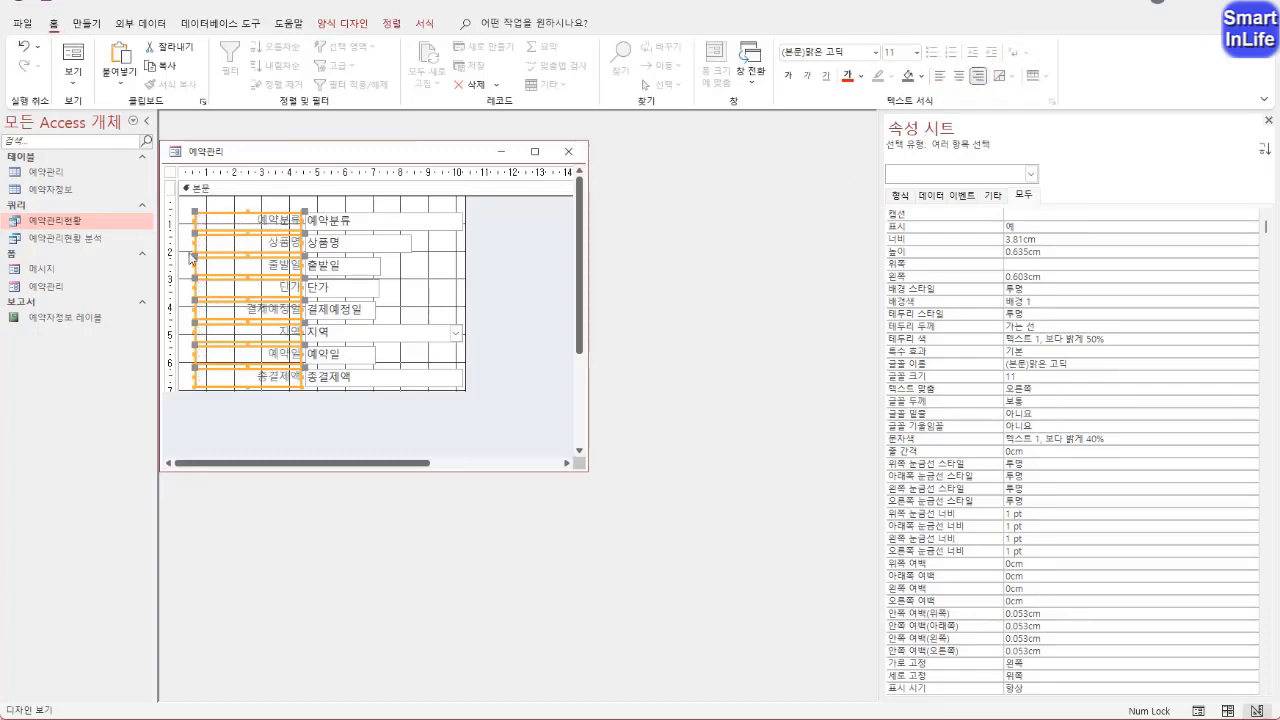
drag(193, 242, 236, 244)
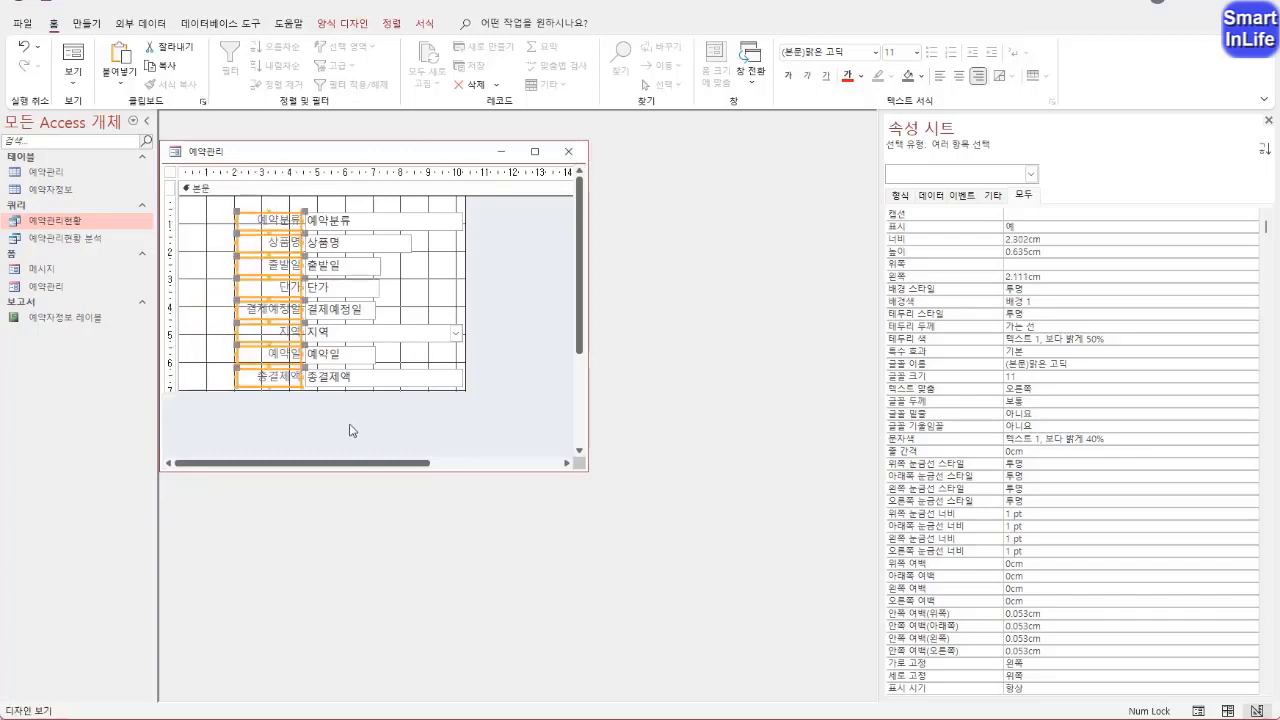
Move all labels and field boxes together left and slightly up, so the field boxes start about 3.3 cm from the form's left edge
drag(350, 432, 290, 213)
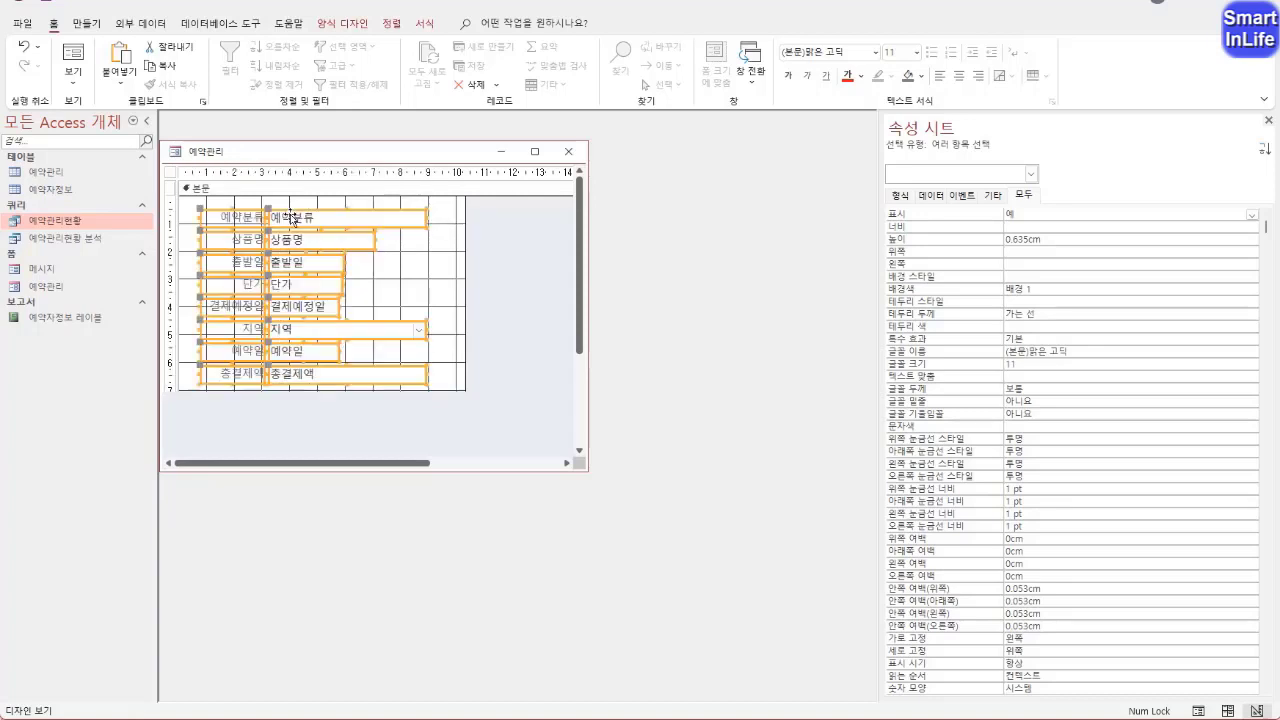
click(314, 436)
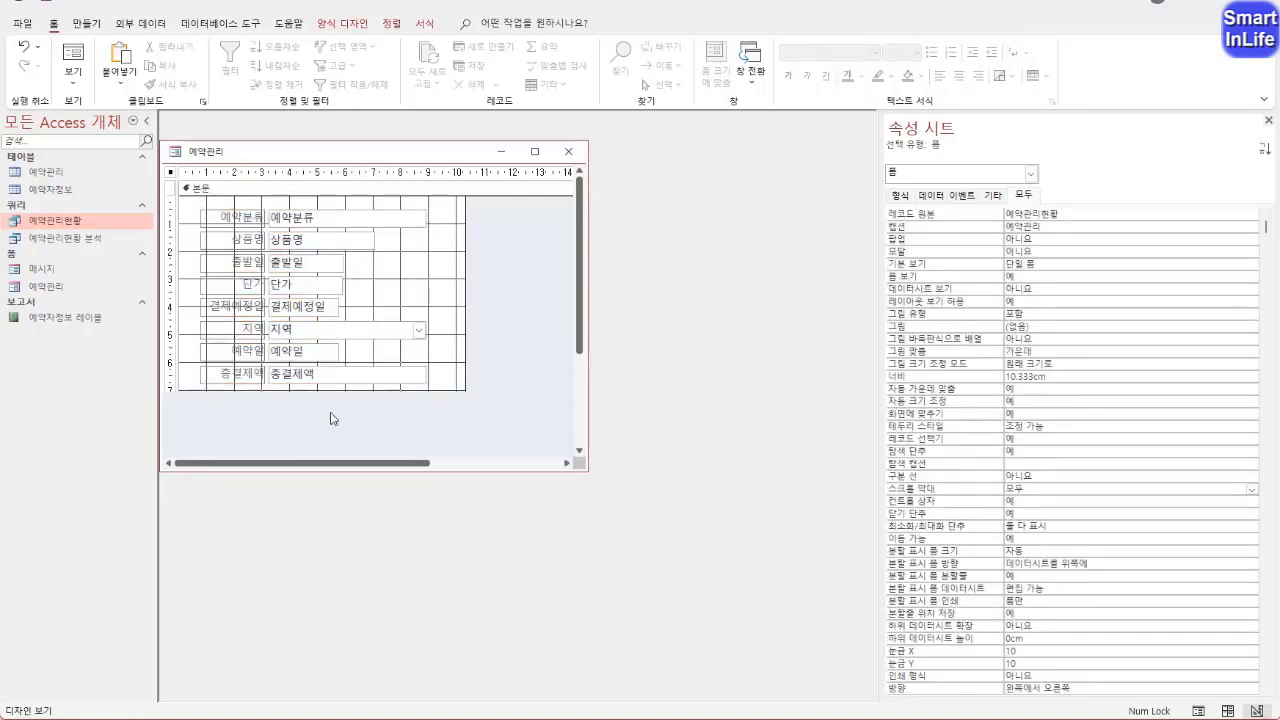
Select the eight field boxes from 예약분류 to 총결제액 without their labels
drag(329, 417, 322, 218)
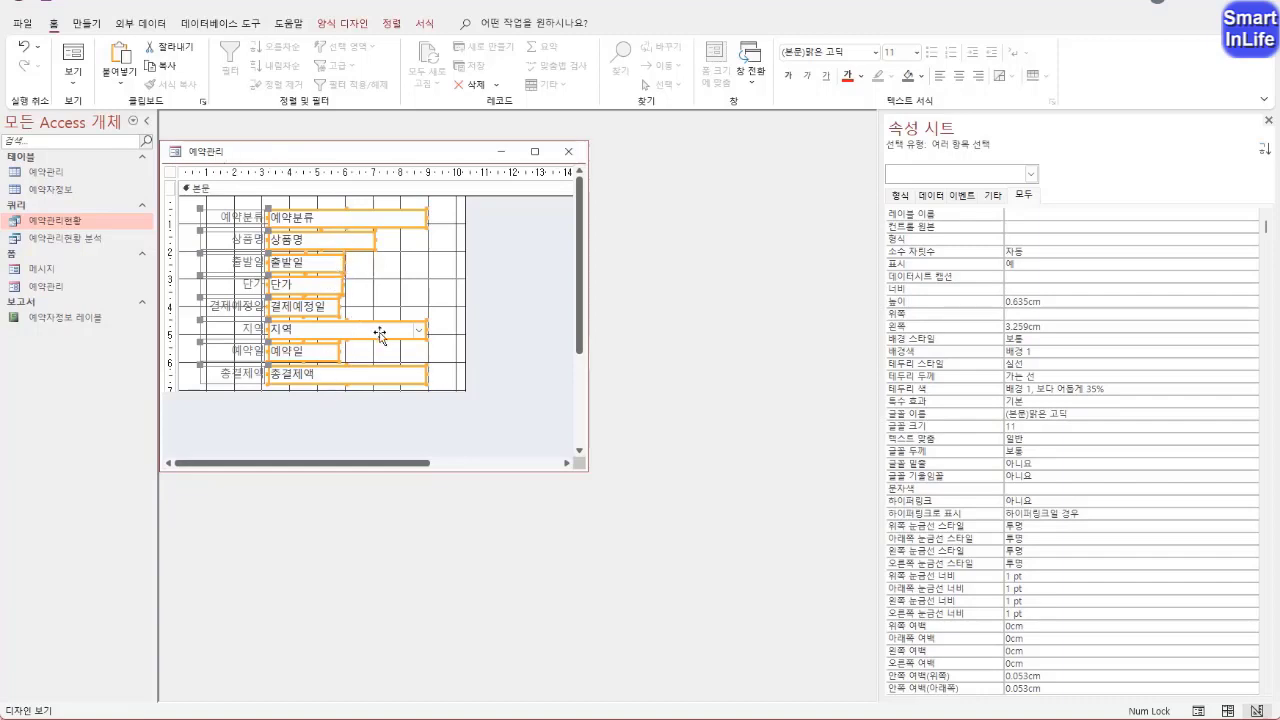
Match the eight field boxes to the narrowest width, widen them together to about 3.8 cm, and check the form in form view
click(393, 26)
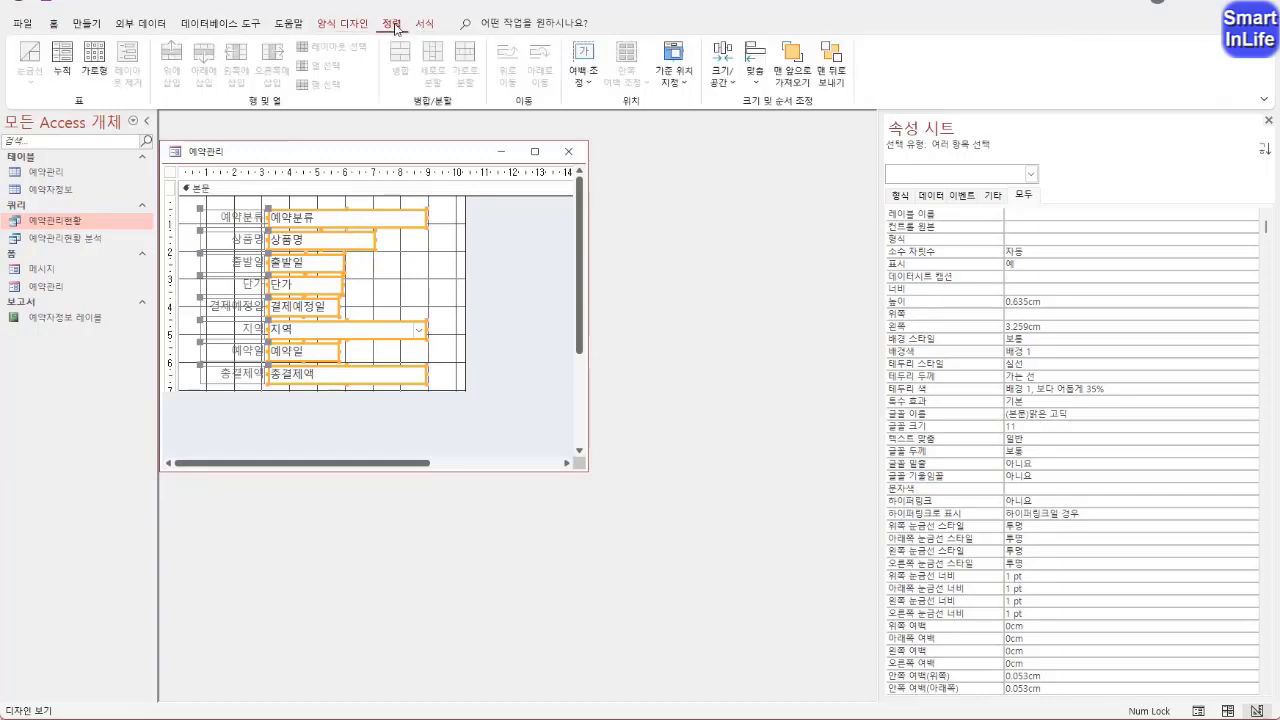
click(725, 68)
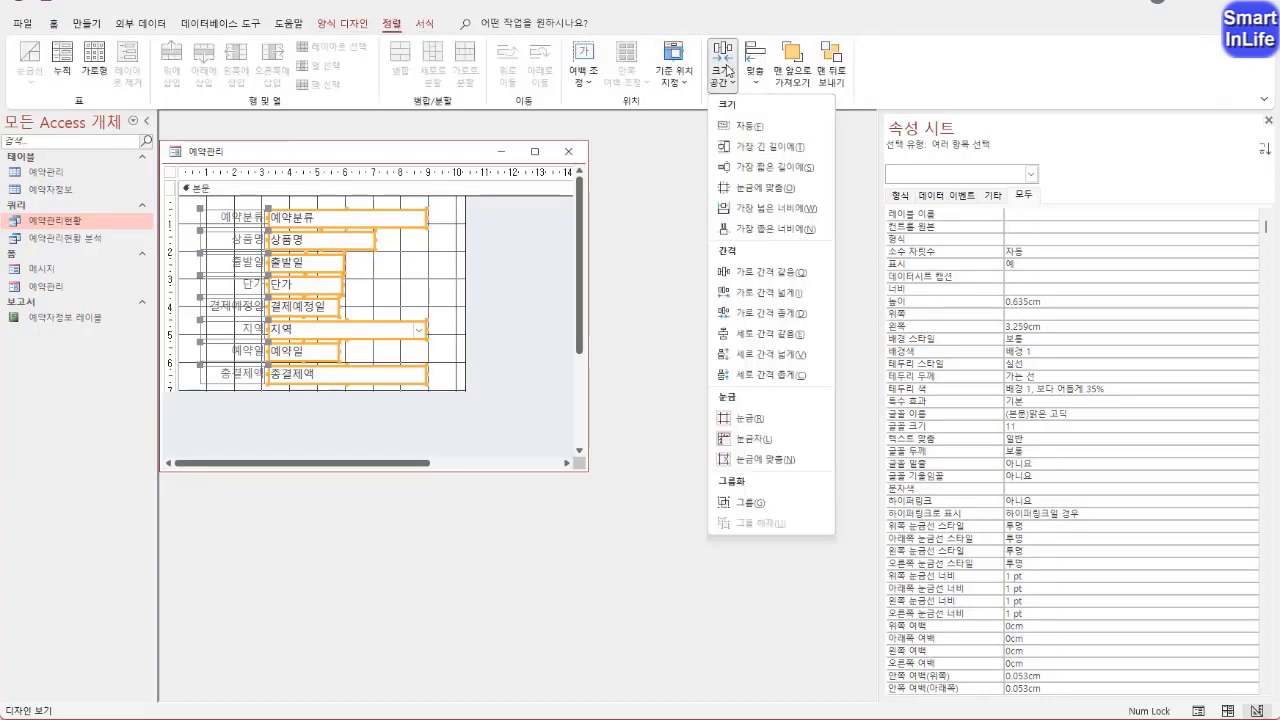
click(753, 232)
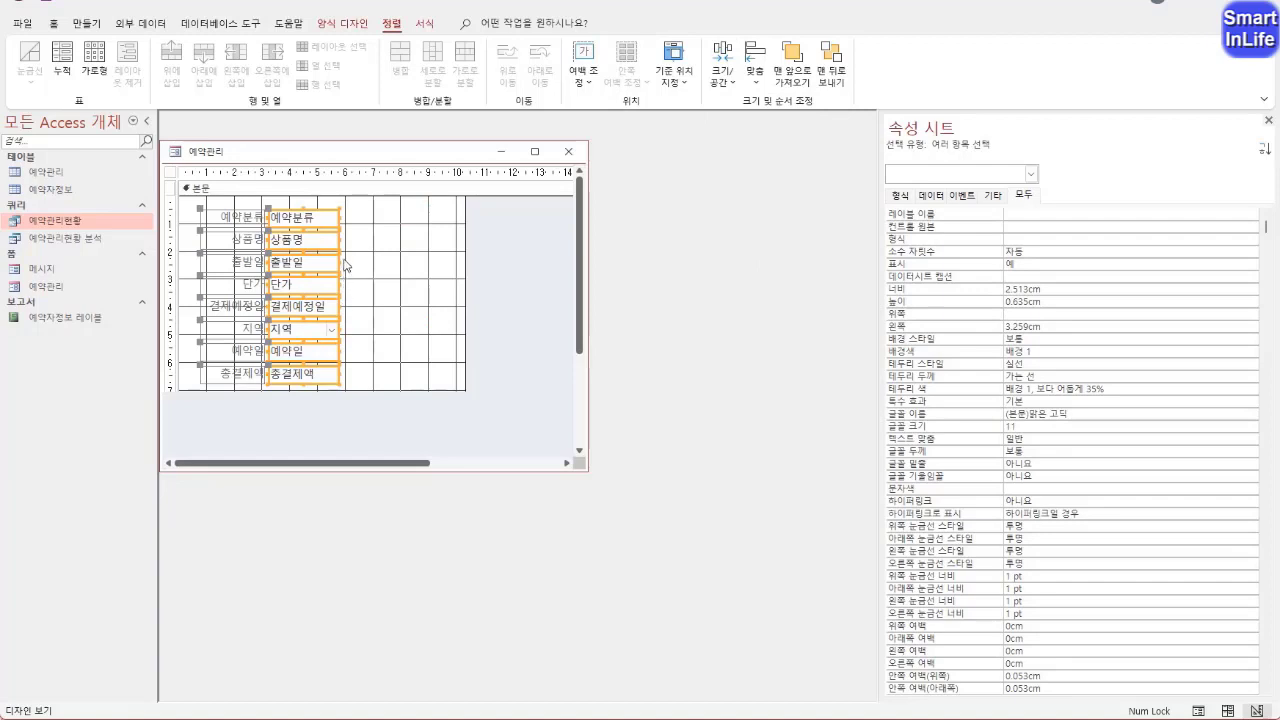
drag(344, 265, 374, 262)
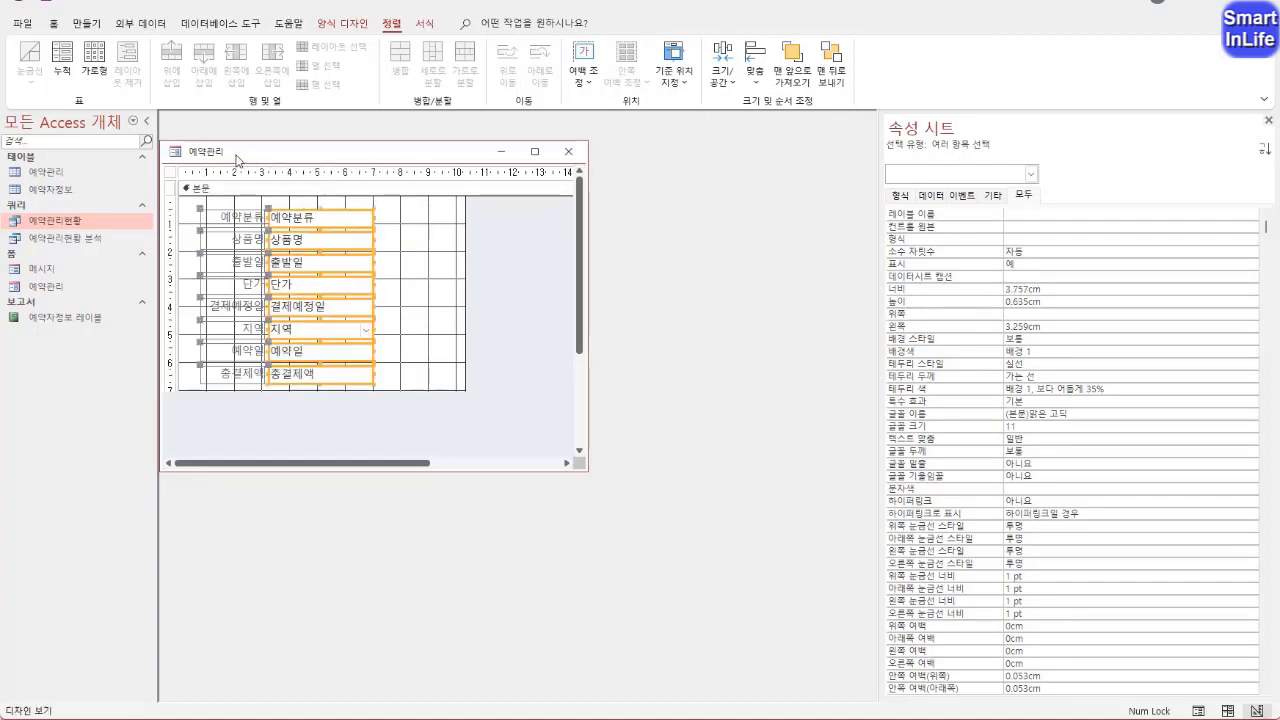
right_click(203, 153)
click(229, 204)
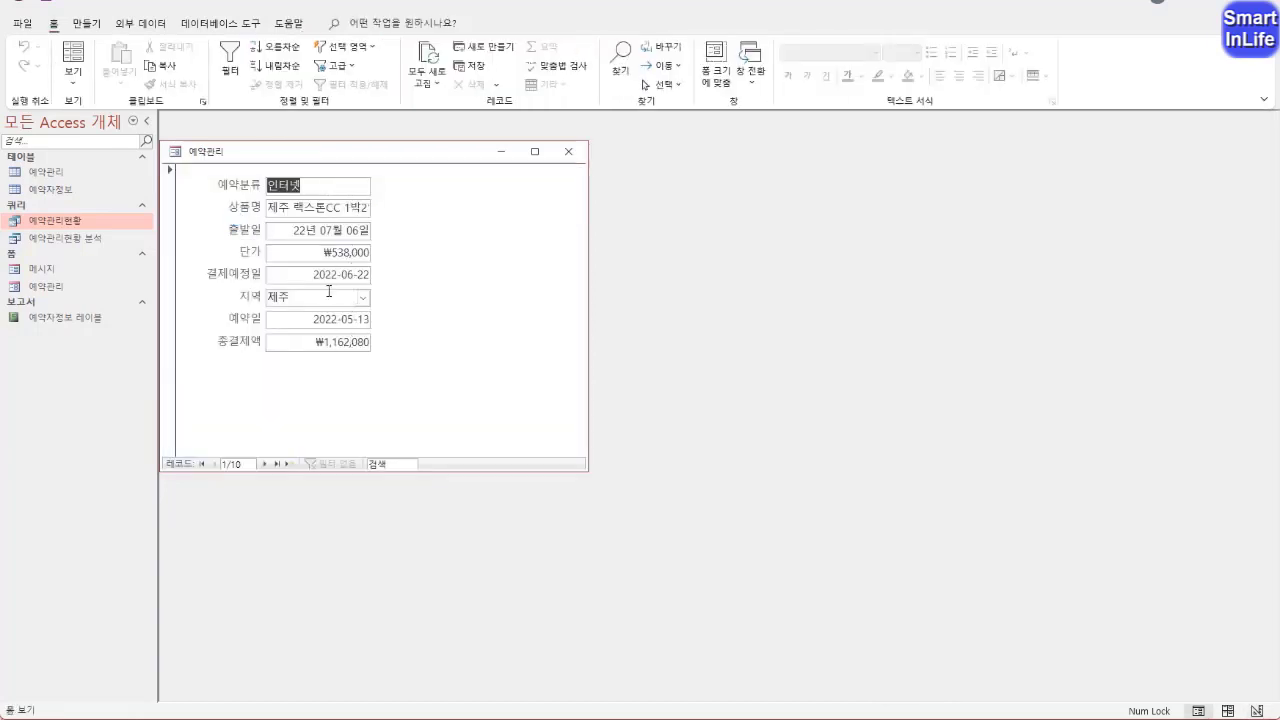
Back in design view, move 결제예정일, 지역, 예약일 and 총결제액 with their labels into a second column beside the first four fields
right_click(216, 153)
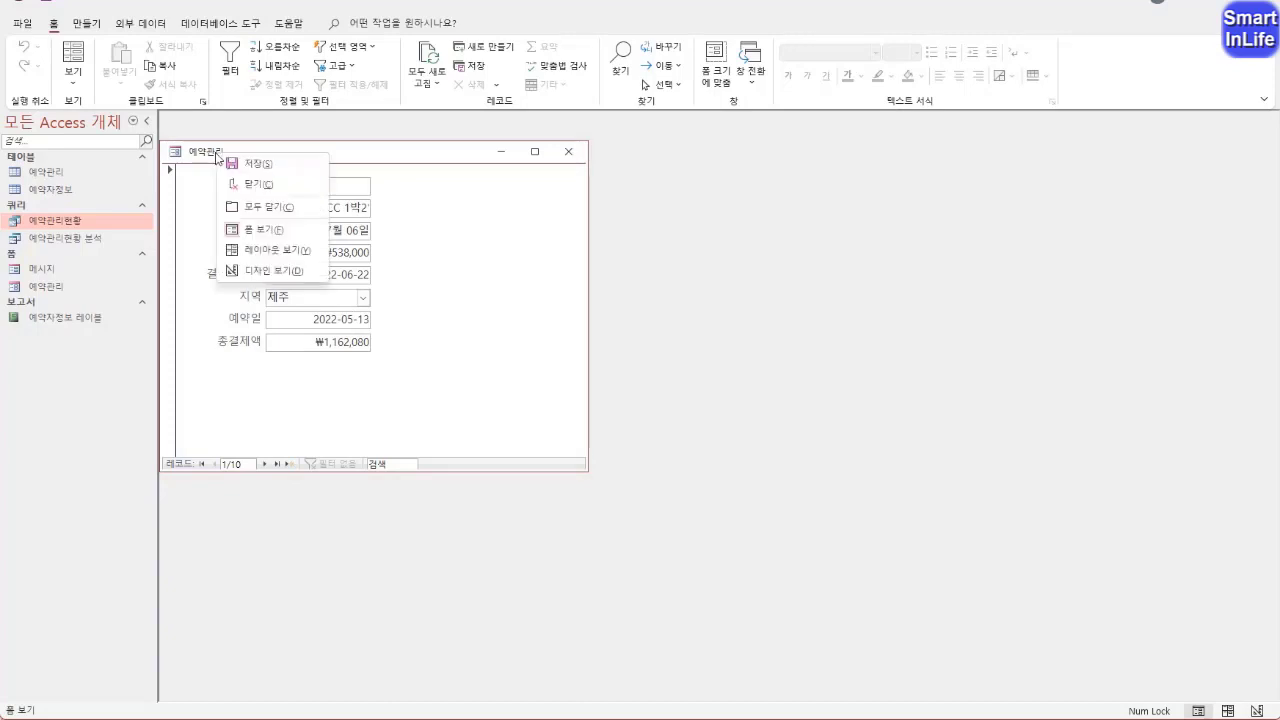
click(250, 270)
drag(329, 405, 406, 221)
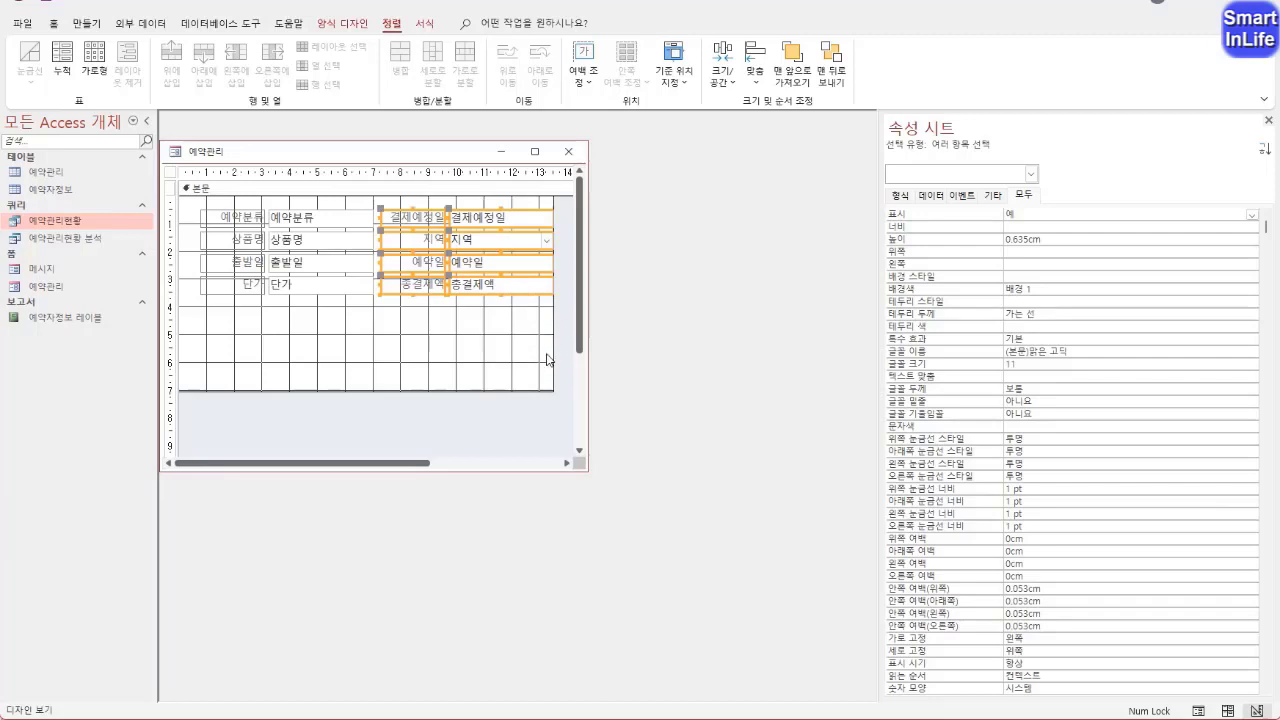
click(385, 272)
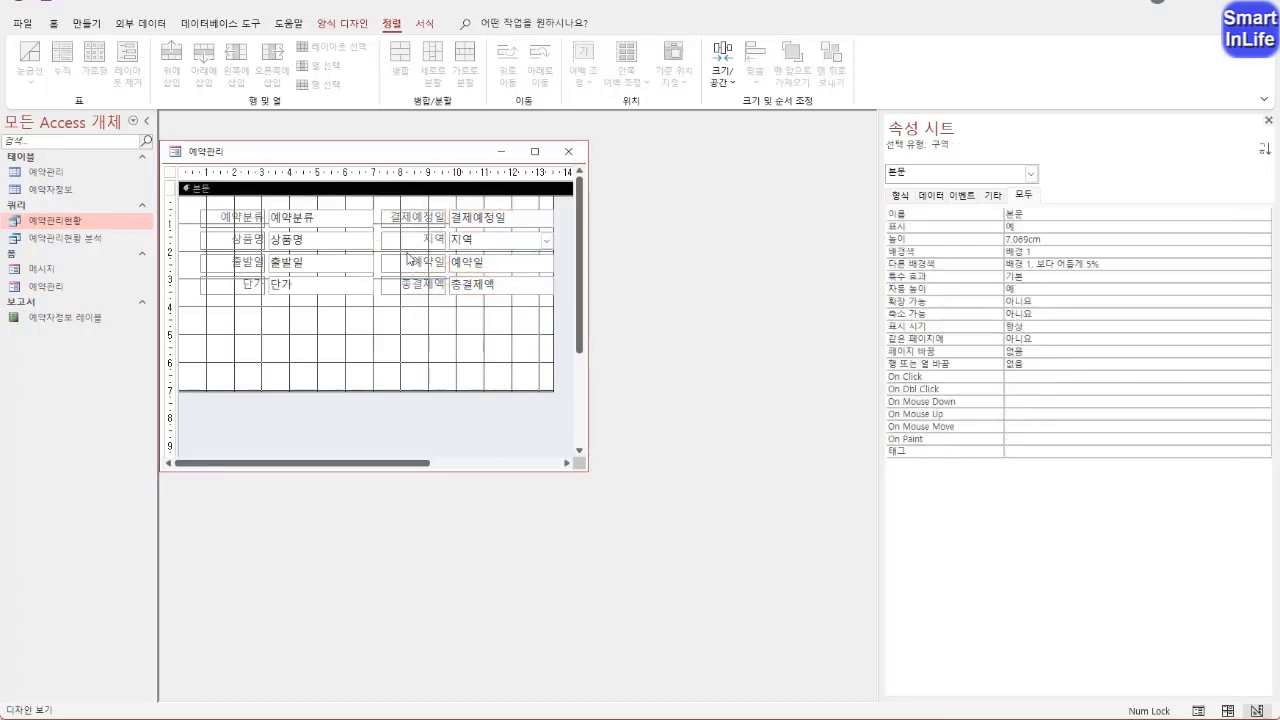
Narrow the 지역 combo box from its left edge so it starts at about 11.2 cm
click(407, 238)
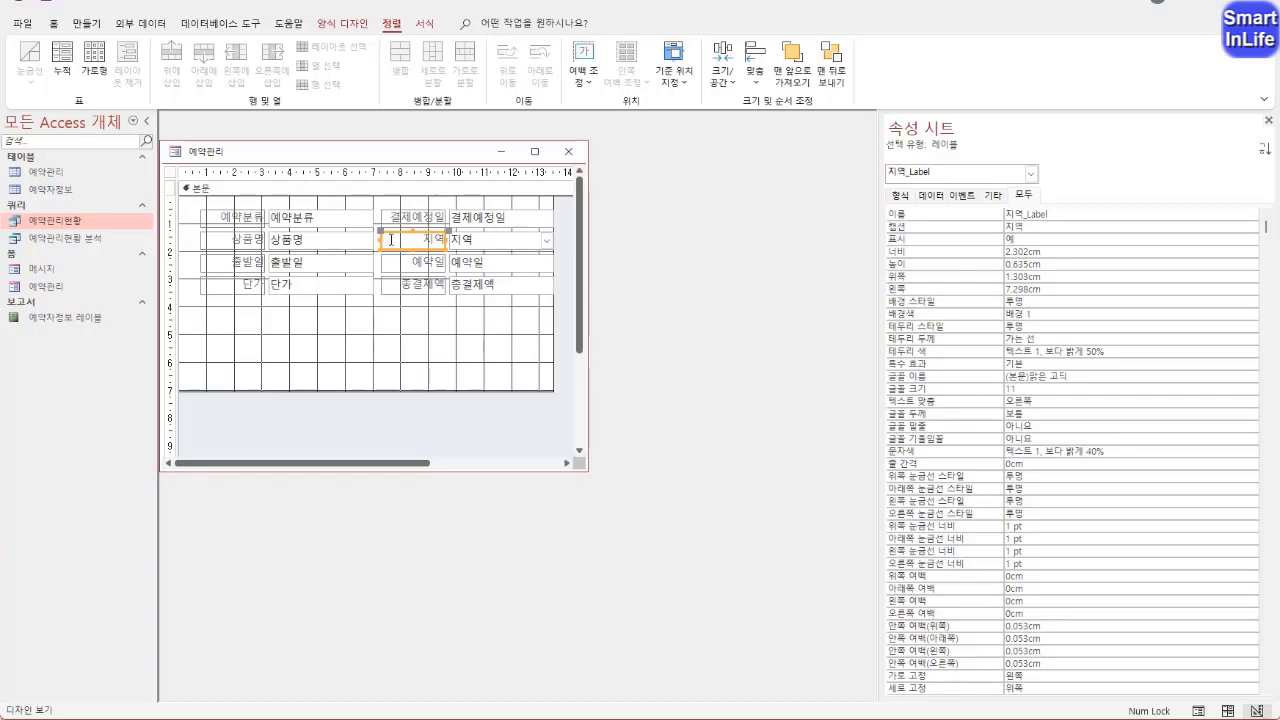
click(477, 238)
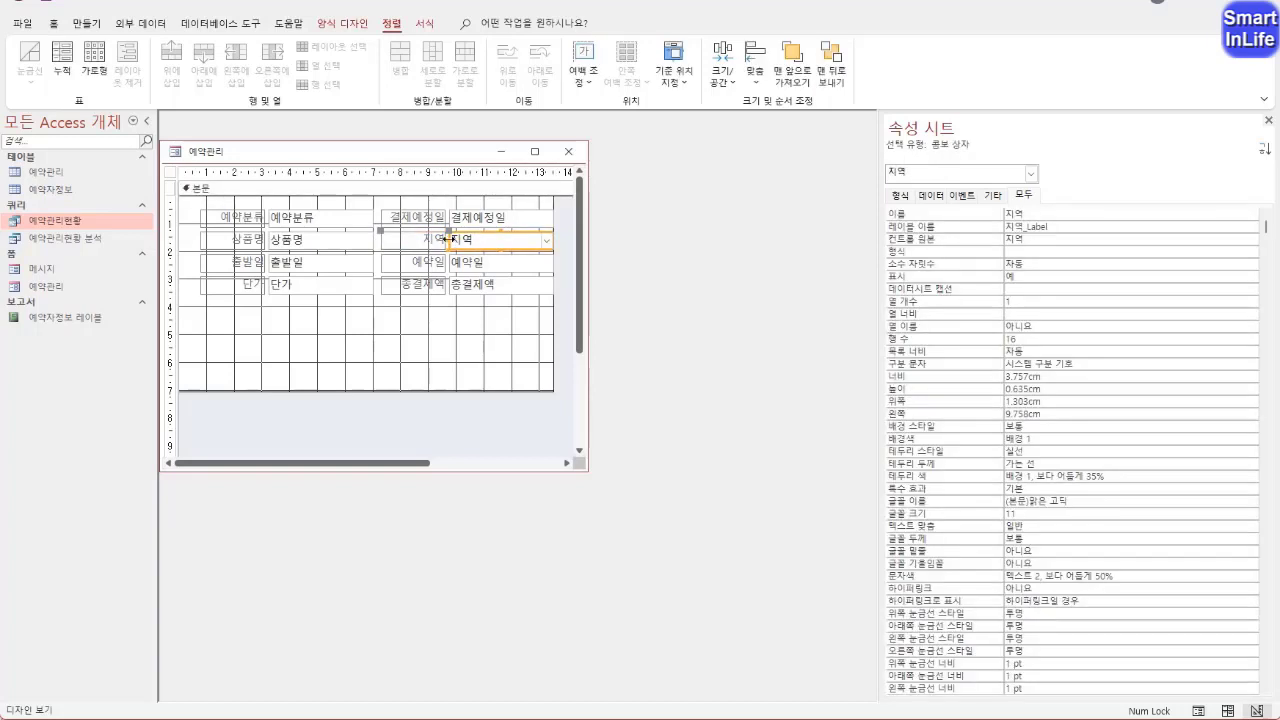
drag(447, 238, 487, 240)
Resize the 지역 label to about 1.2 cm wide so it sits directly against the 지역 combo box
click(428, 240)
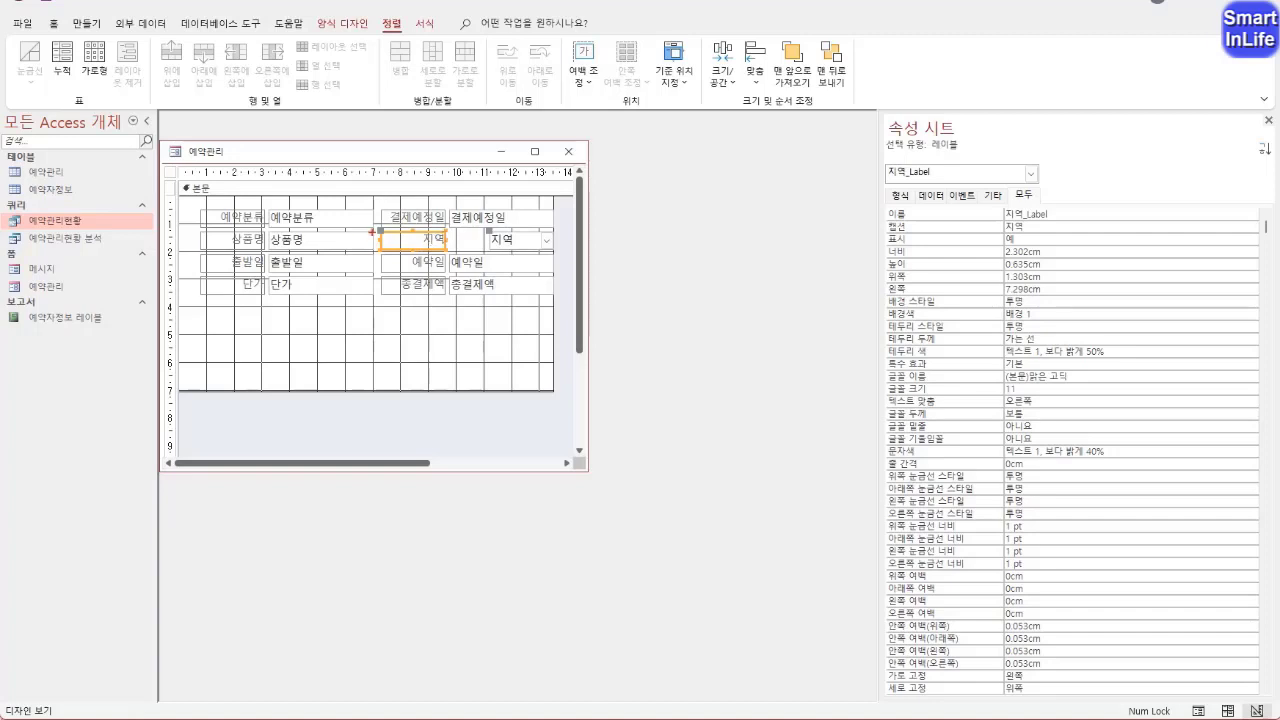
mouse_move(375, 227)
mouse_down()
mouse_move(382, 242)
mouse_move(437, 213)
mouse_up()
drag(512, 232, 416, 229)
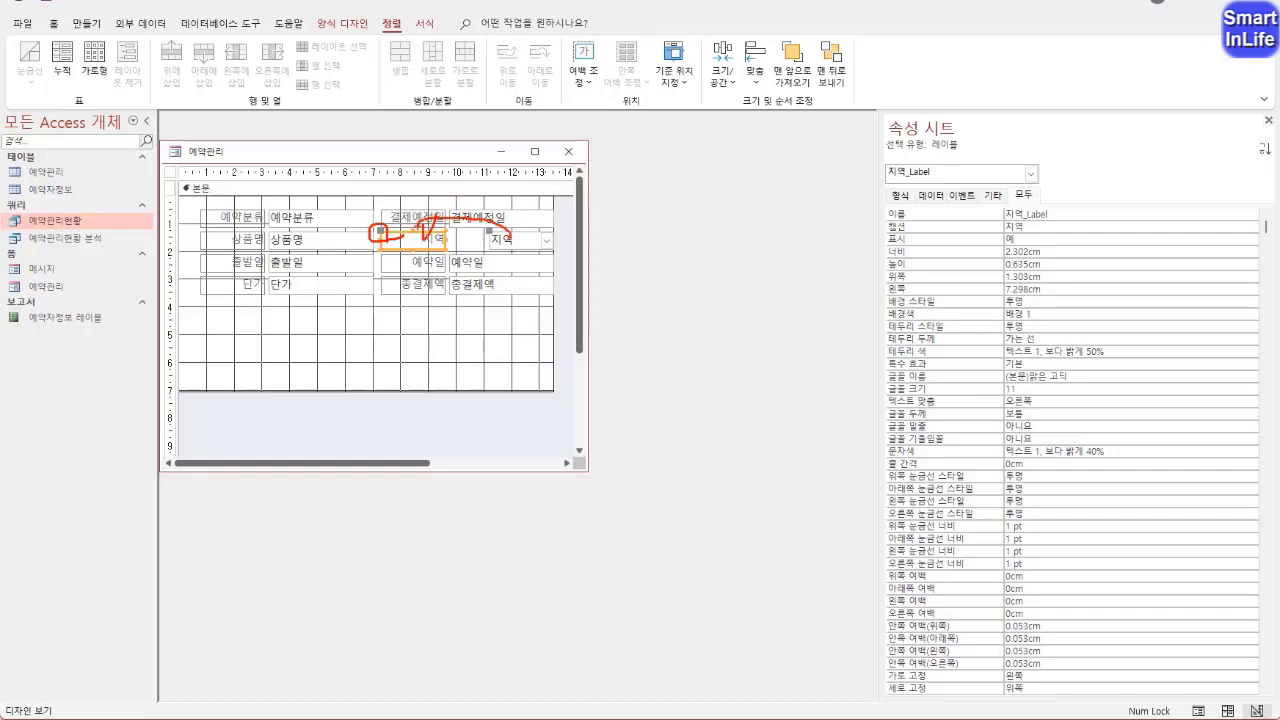
key(Escape)
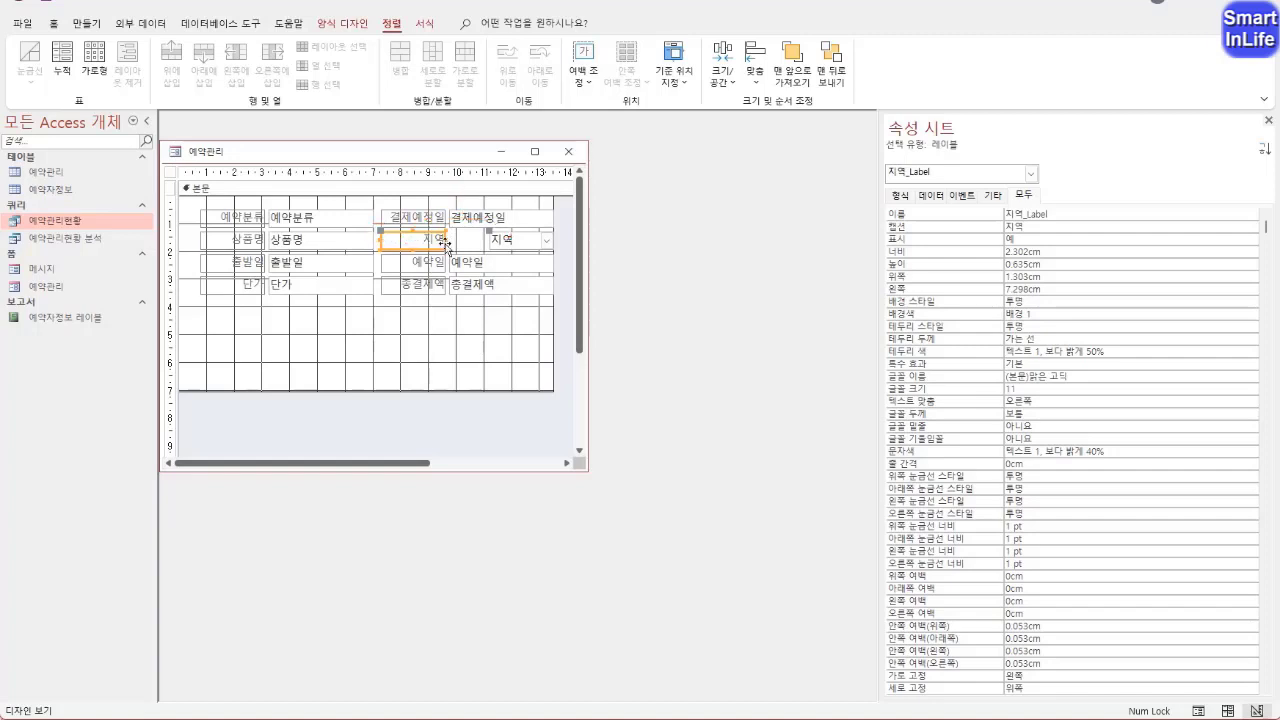
drag(443, 238, 486, 239)
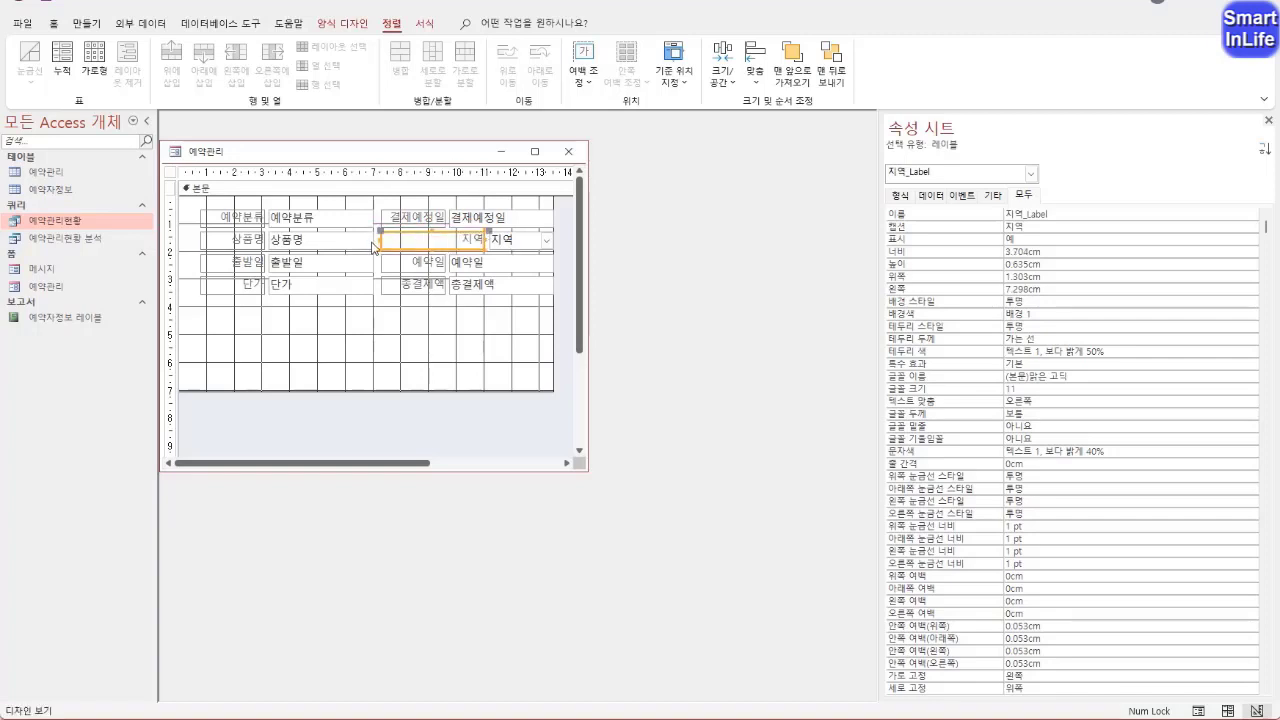
drag(379, 240, 449, 240)
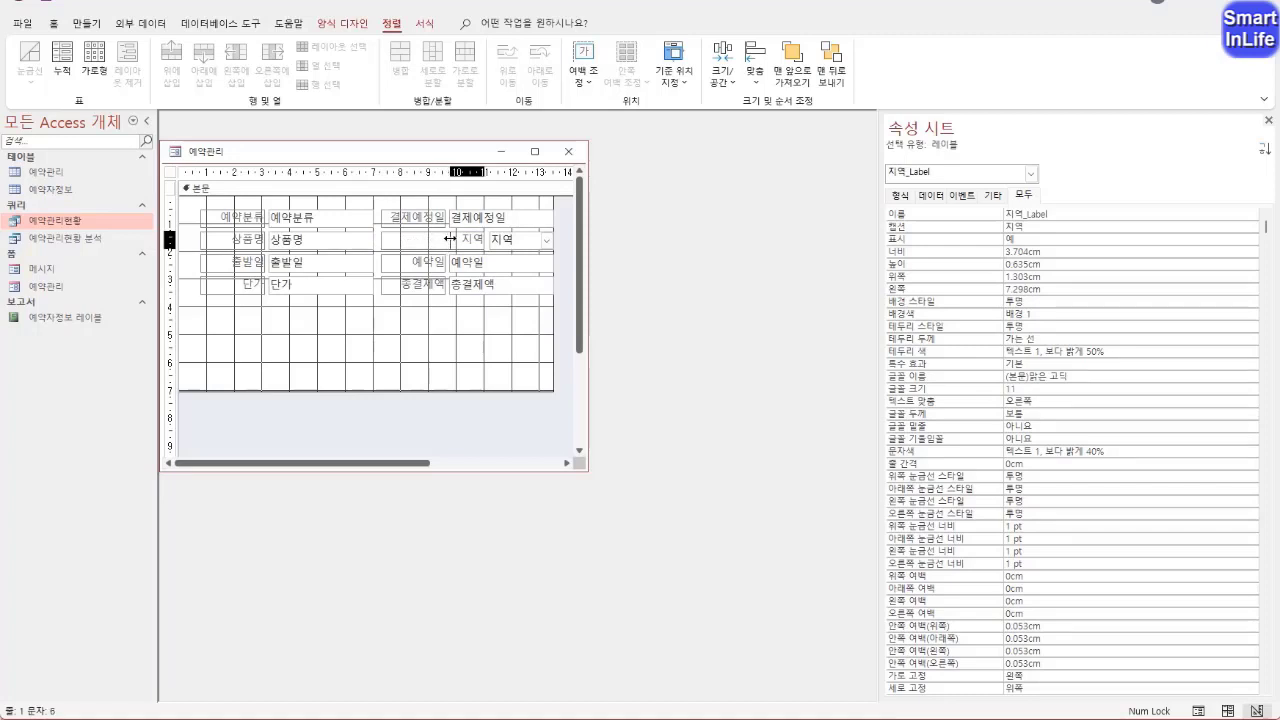
drag(451, 238, 451, 239)
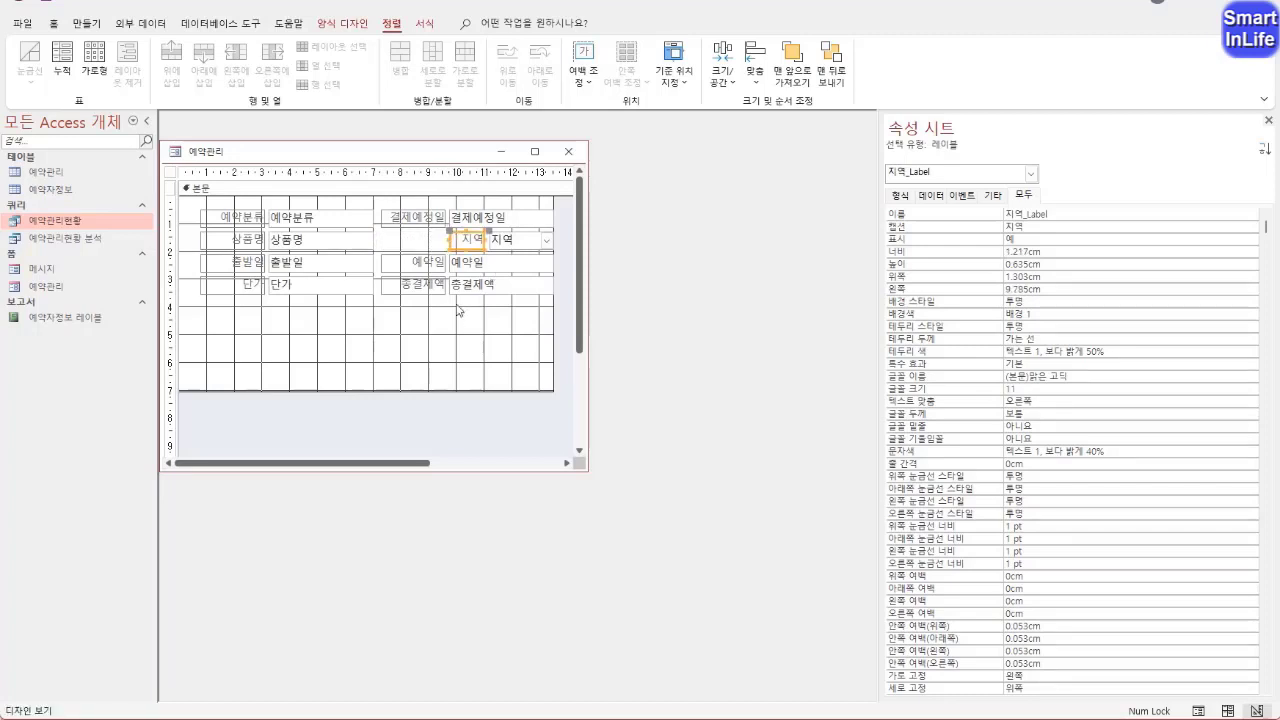
Widen the 상품명 text box from its right edge to about 5.6 cm
click(358, 242)
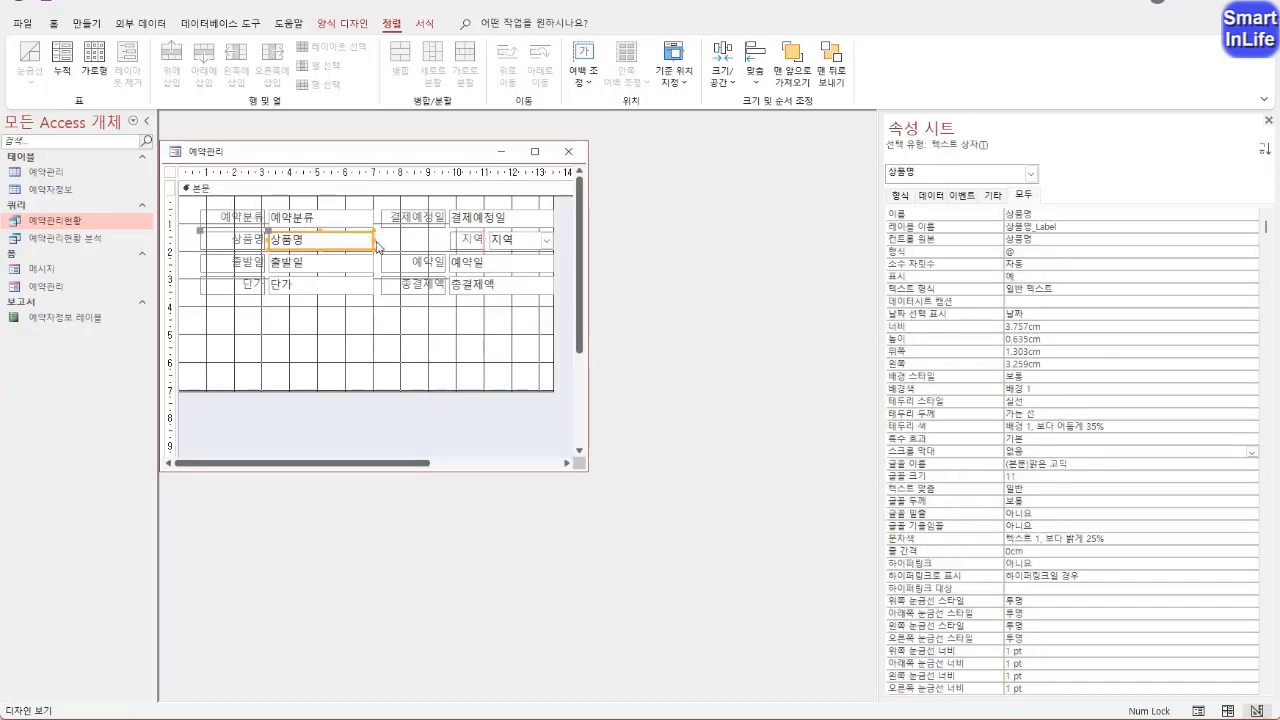
drag(375, 237, 429, 240)
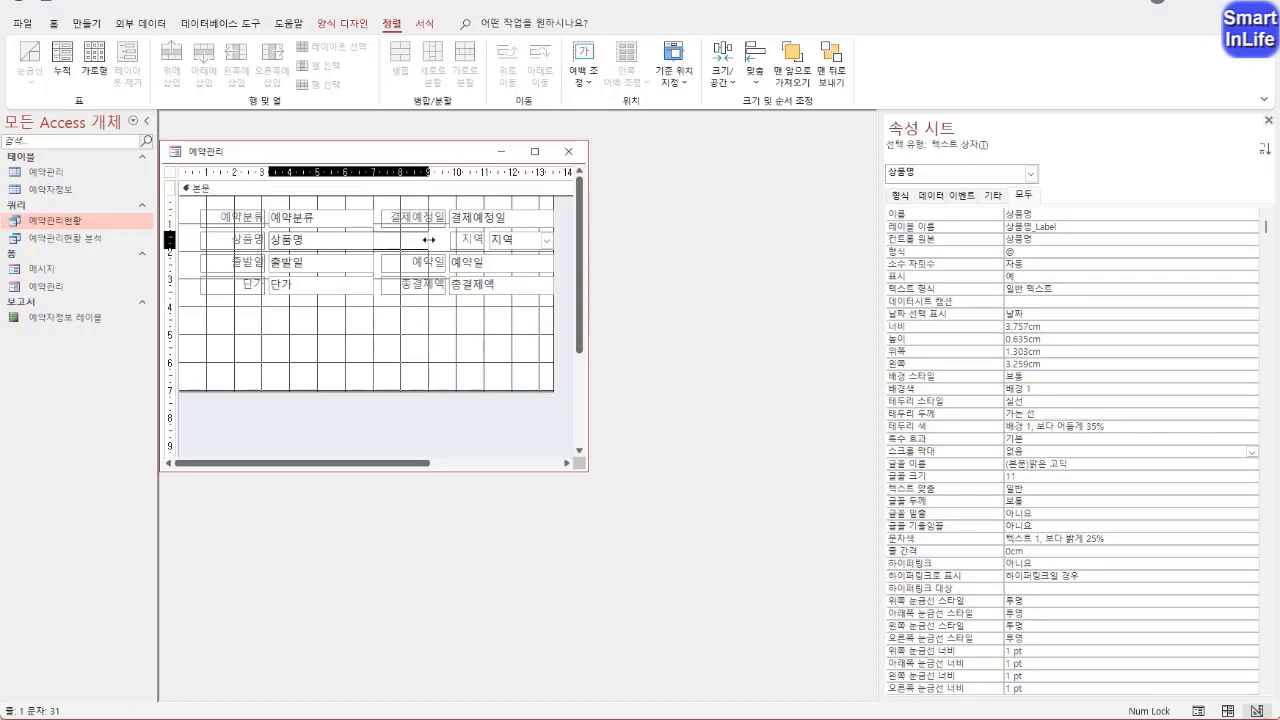
drag(428, 240, 426, 240)
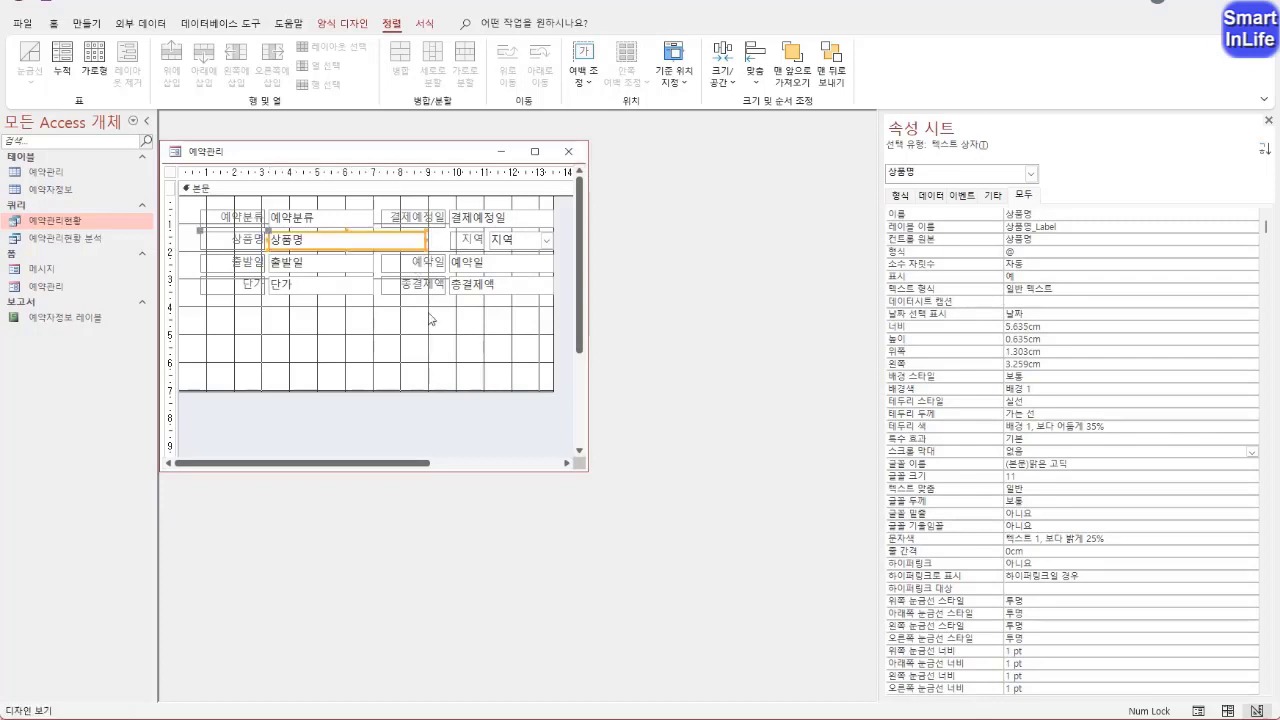
click(416, 358)
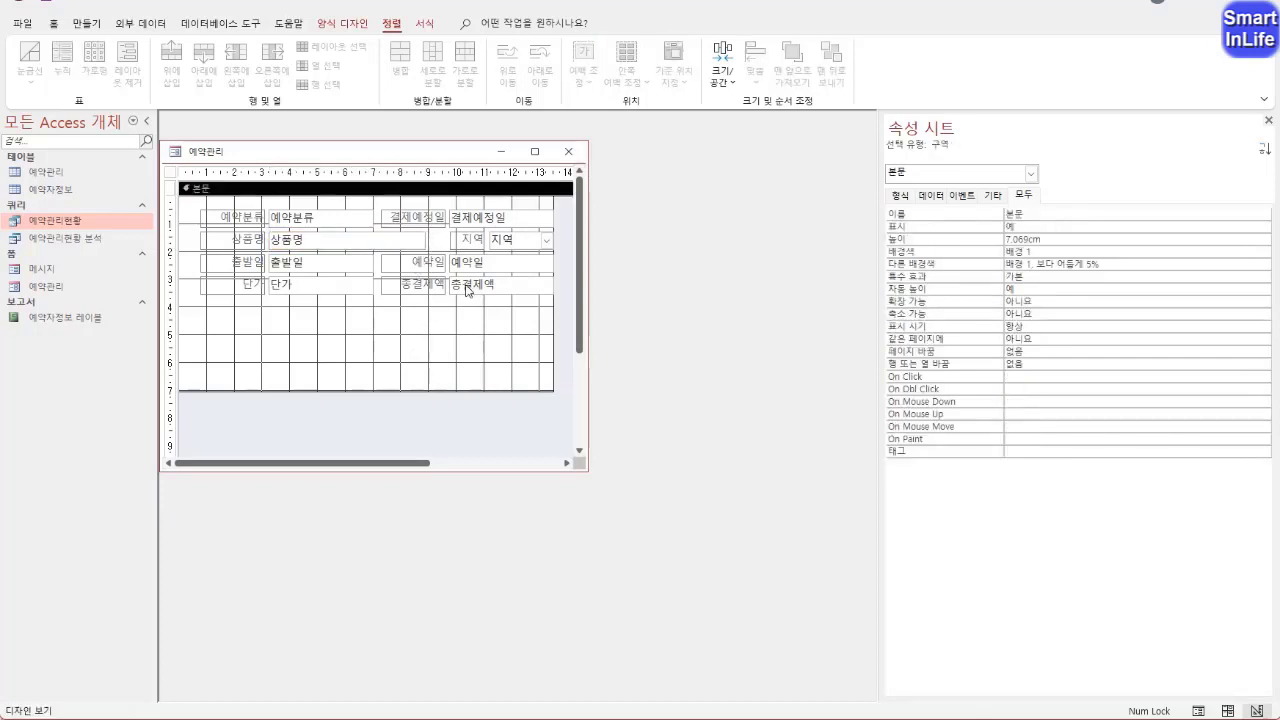
Rename the 예약일 label to 평일/주말_Label and set its caption to 평일/주말
click(415, 262)
drag(1033, 214, 987, 228)
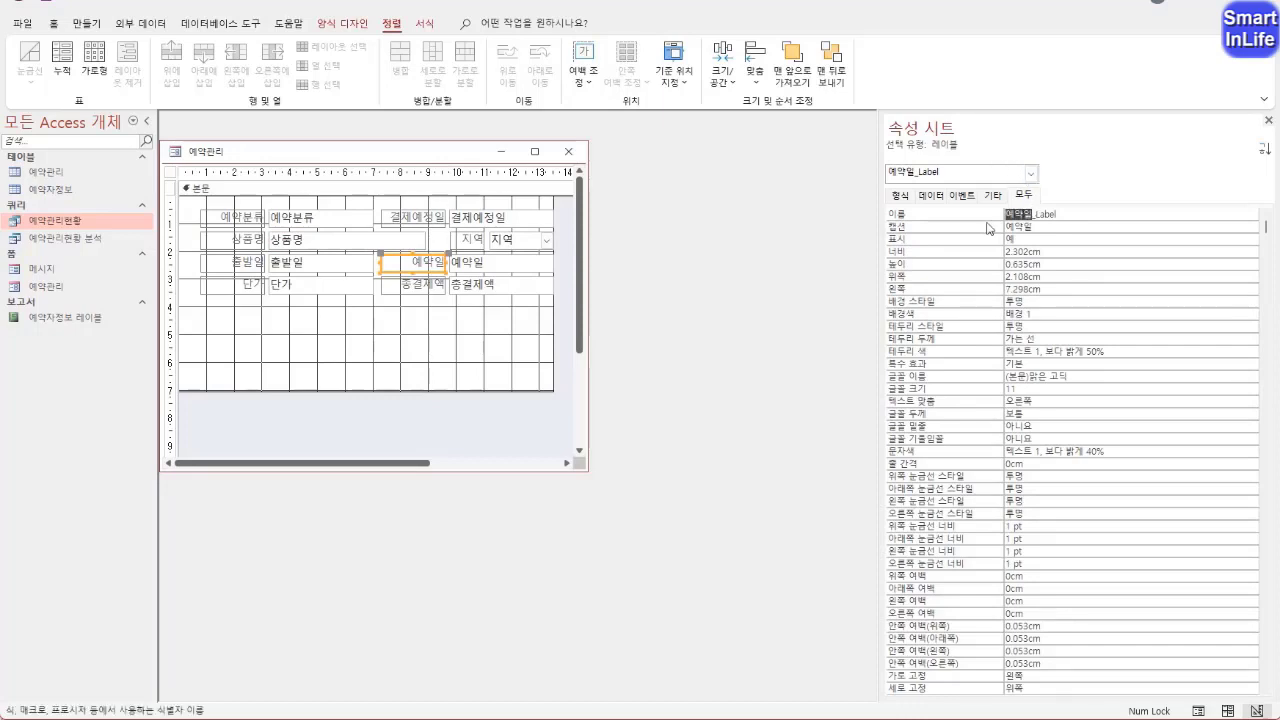
text(평일/주말)
key(Return)
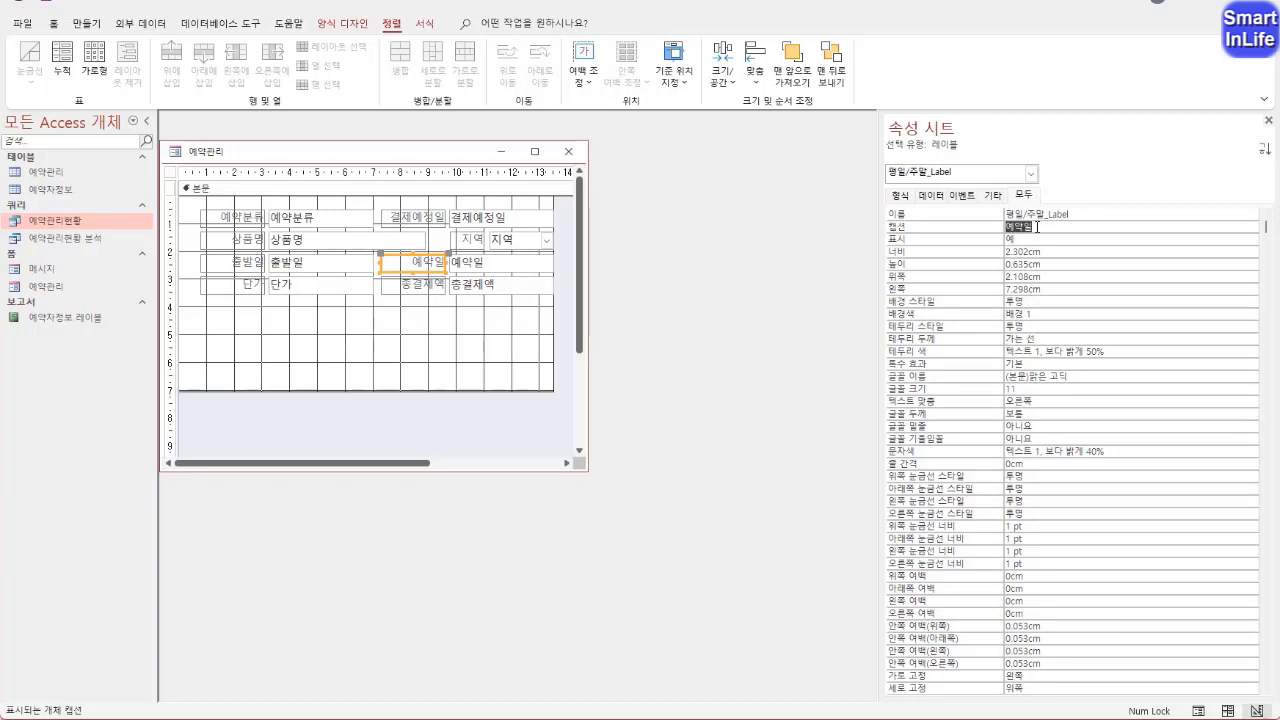
text(평일/주말)
key(Return)
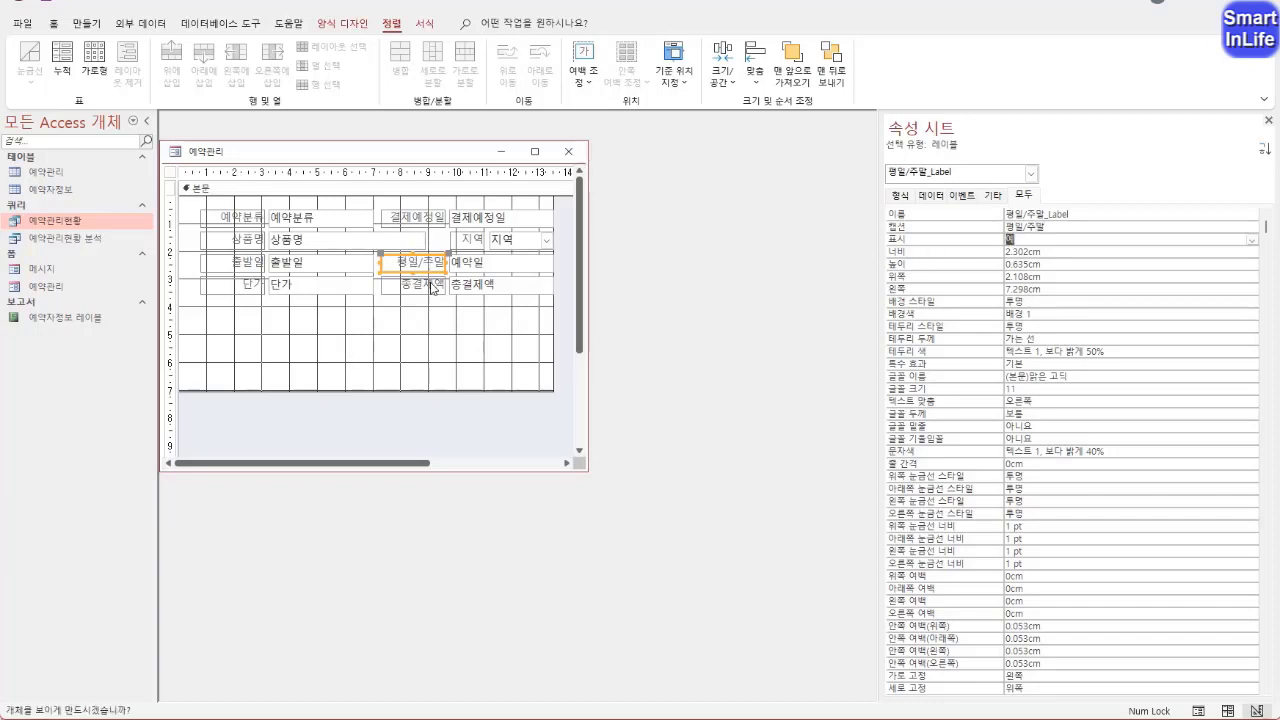
Rename the 예약일 text box to 평일/주말
click(500, 264)
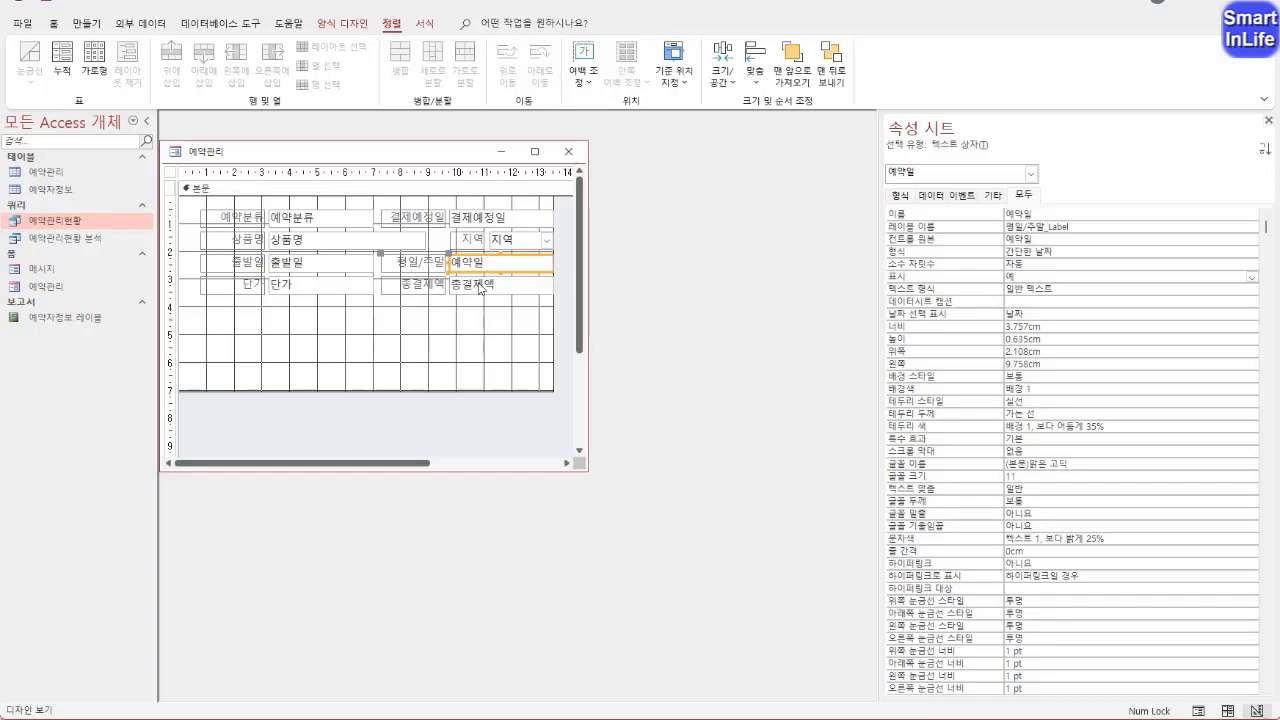
click(1018, 238)
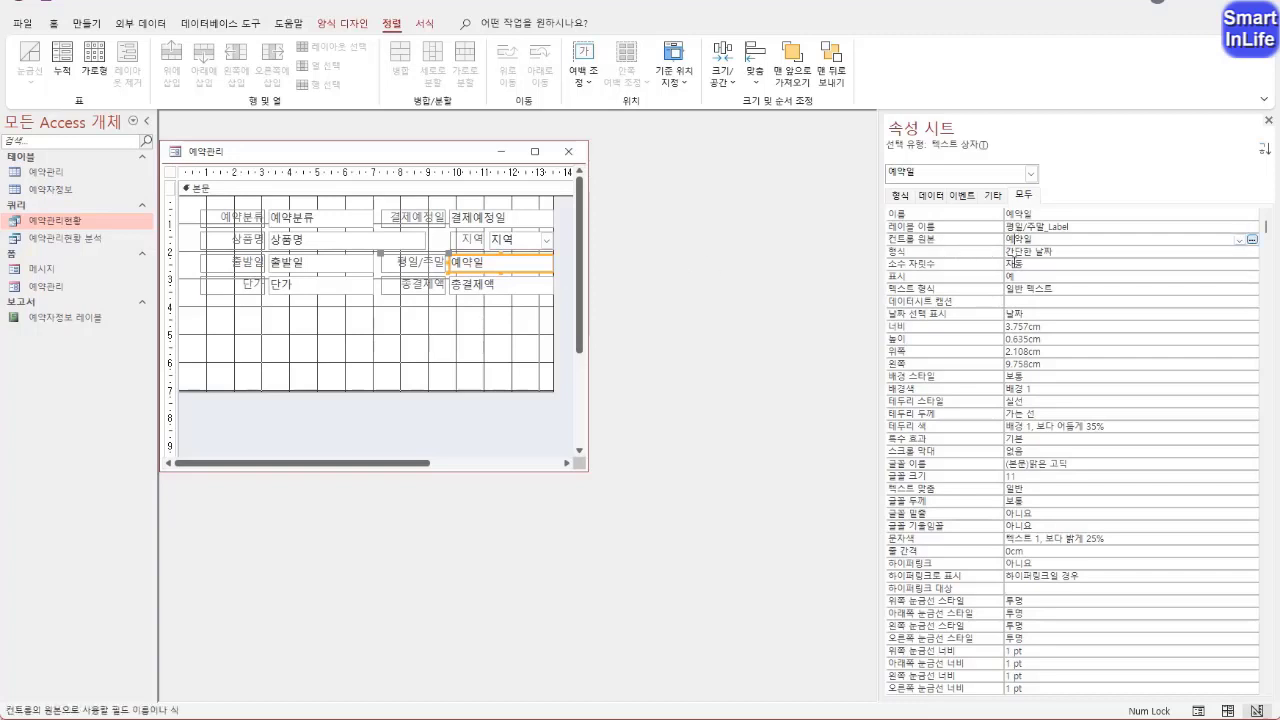
click(984, 216)
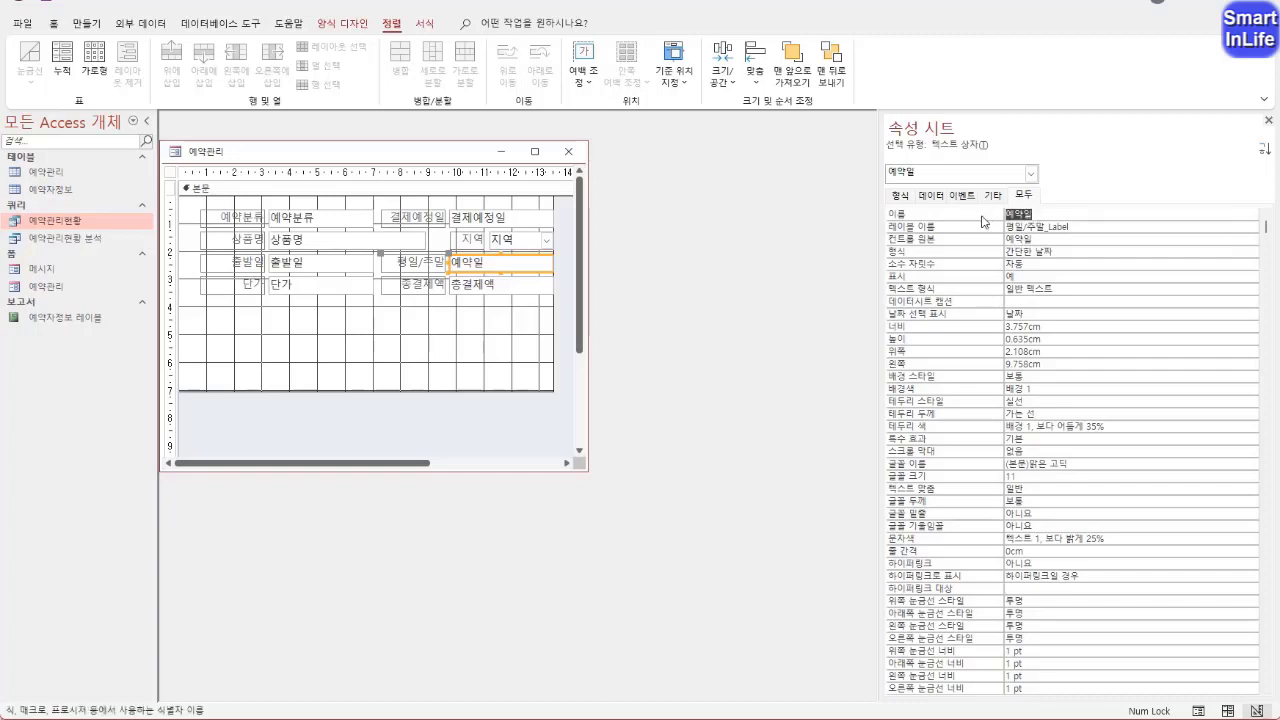
text(평일/주말)
key(Return)
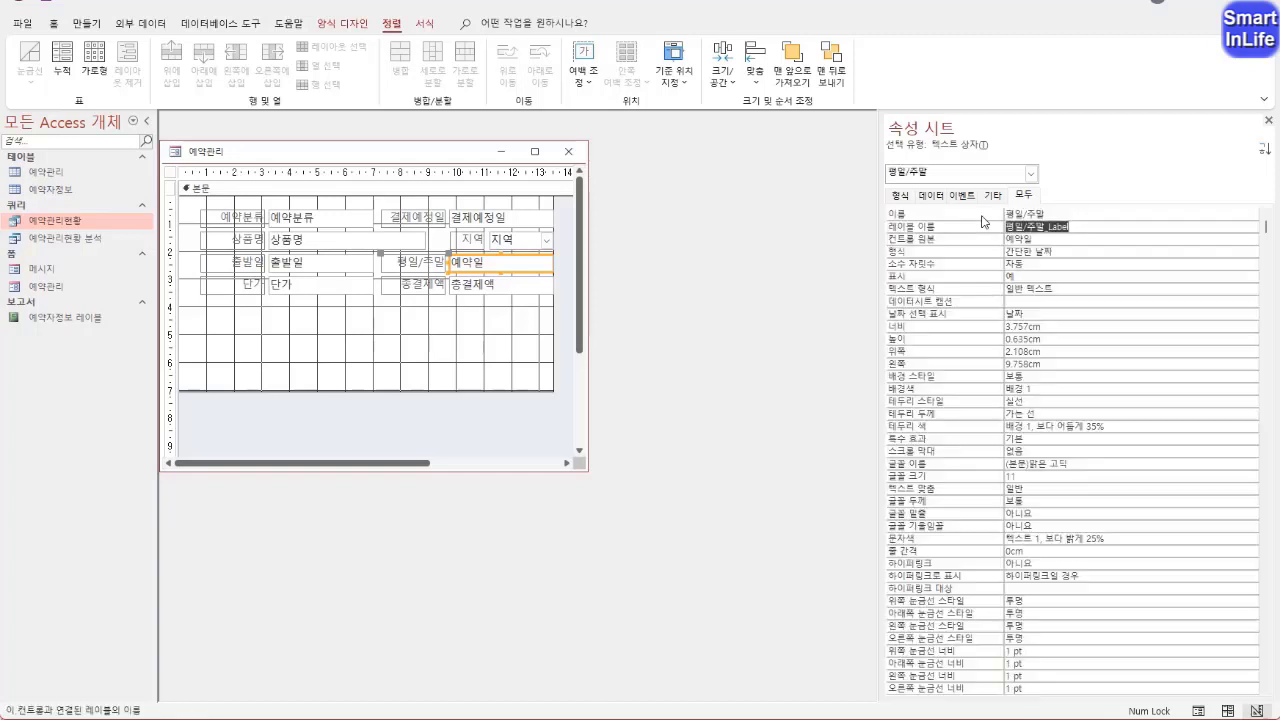
key(Return)
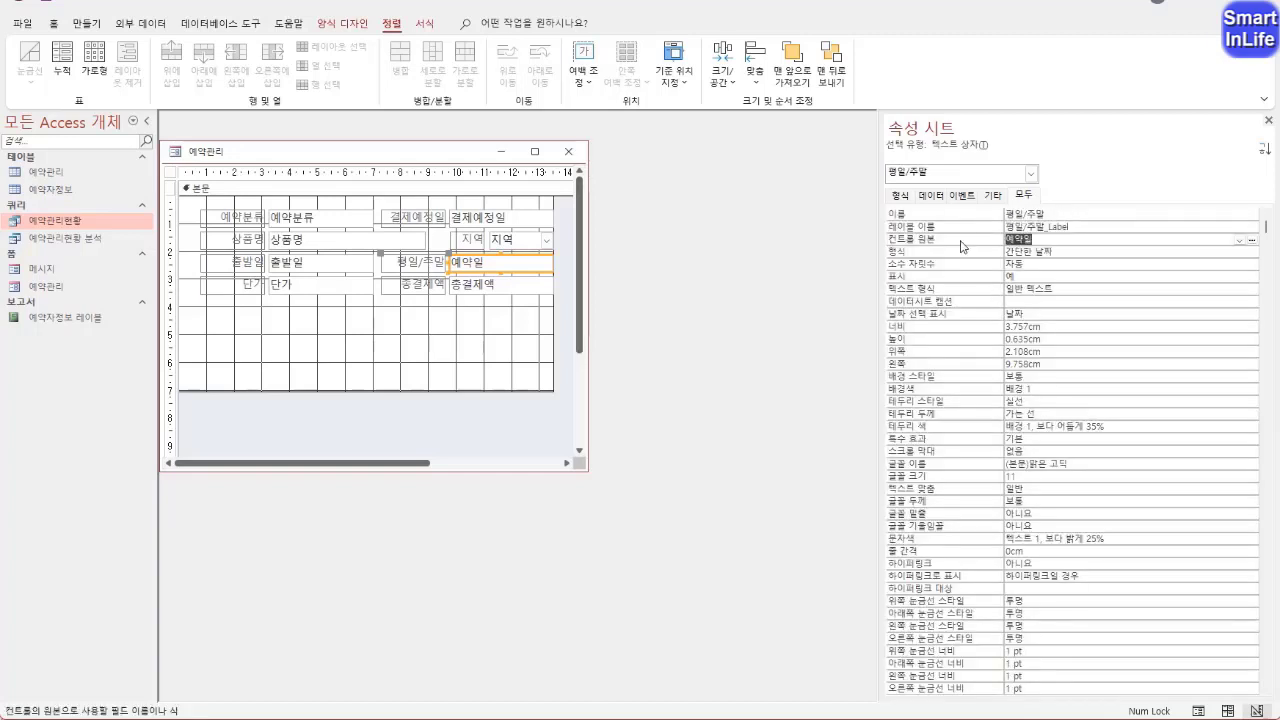
Replace the 평일/주말 text box's control source in the Expression Builder with a formula beginning =iif(weekday(
right_click(964, 244)
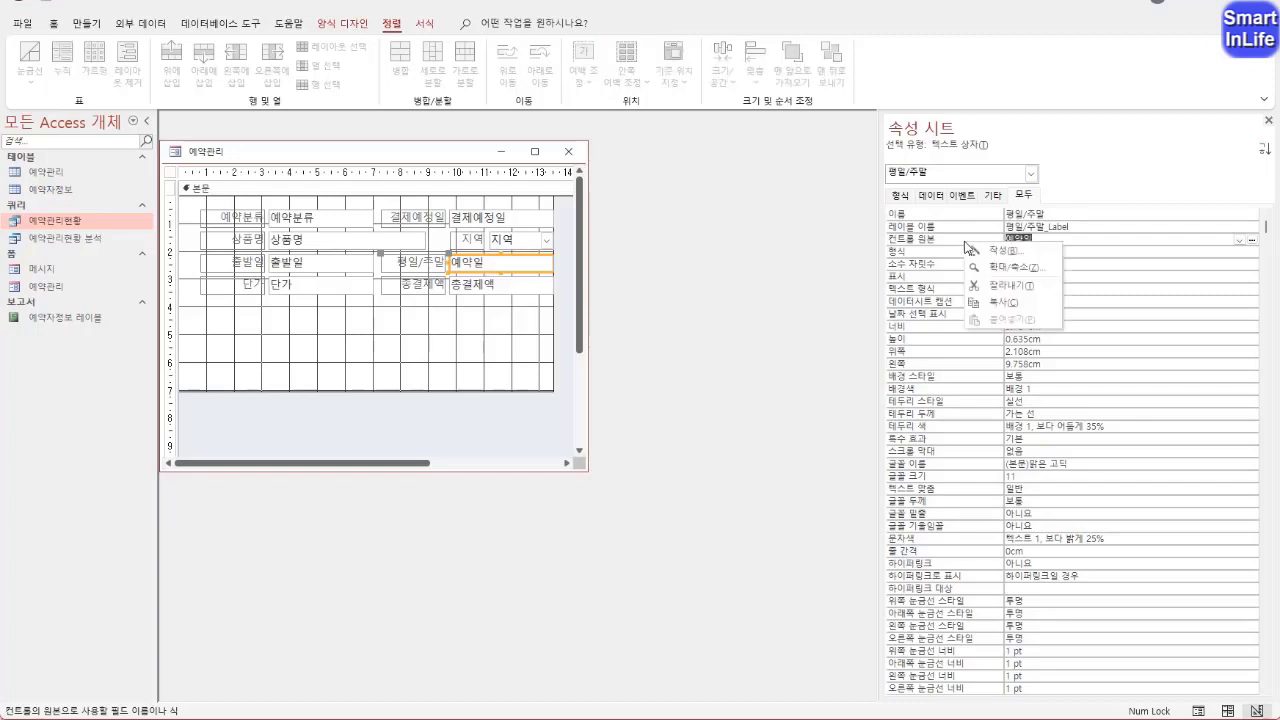
click(996, 251)
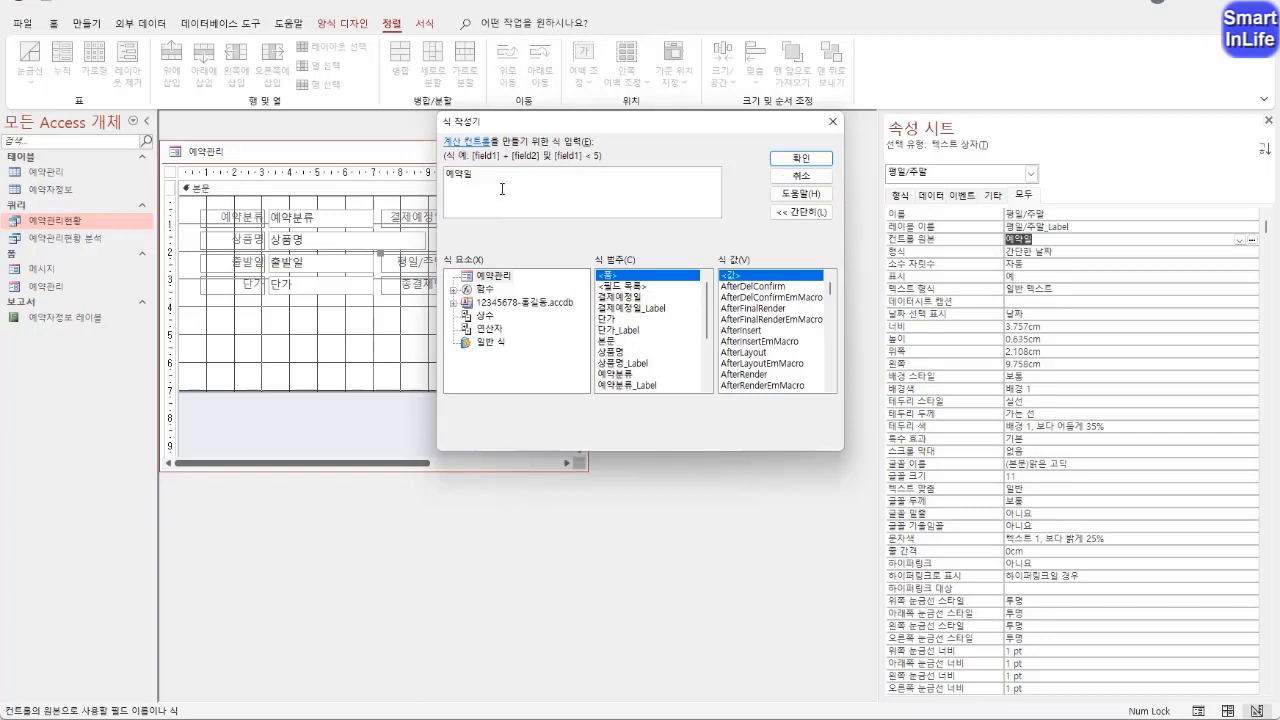
double_click(465, 174)
text(=)
key(BackSpace)
text(iif()
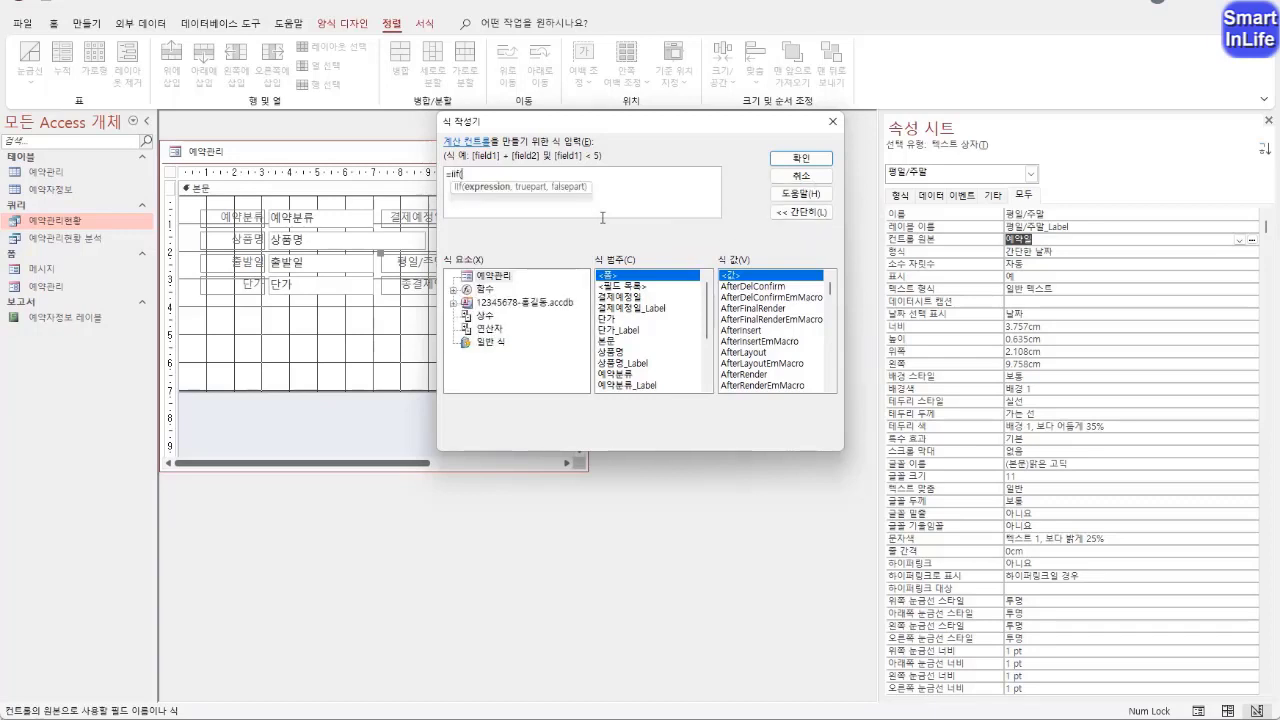
text(weekday)
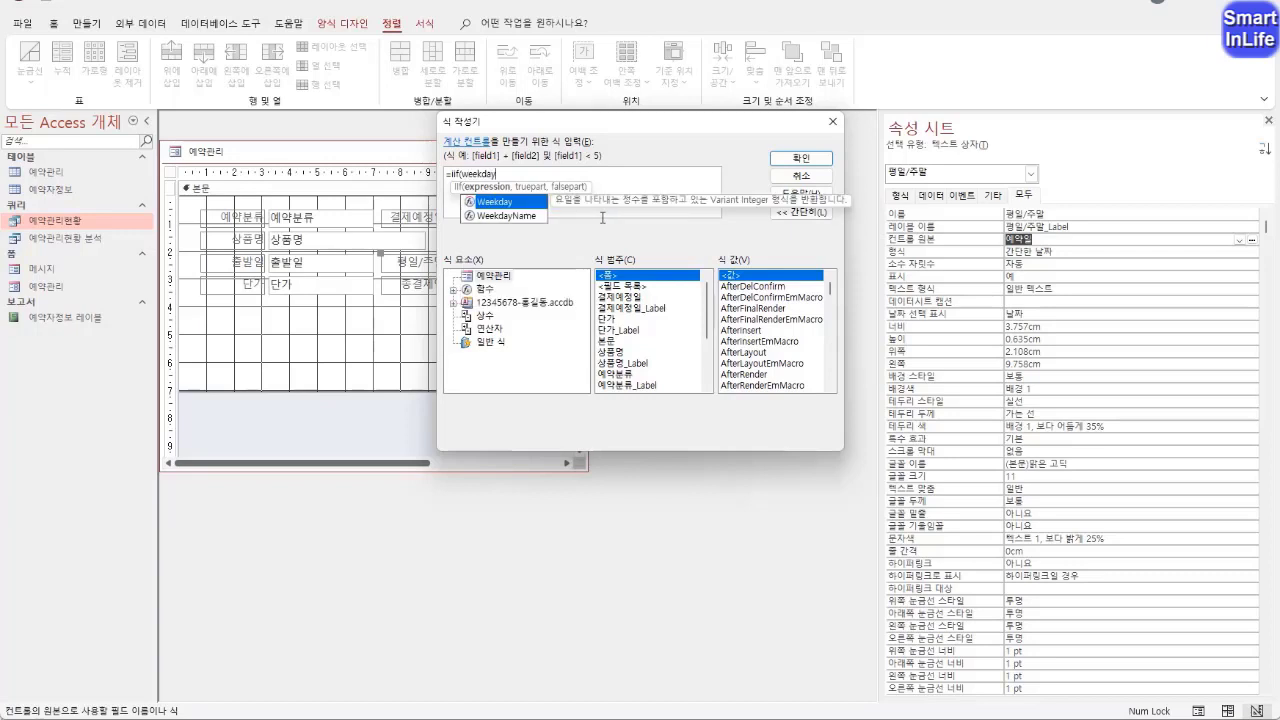
text(()
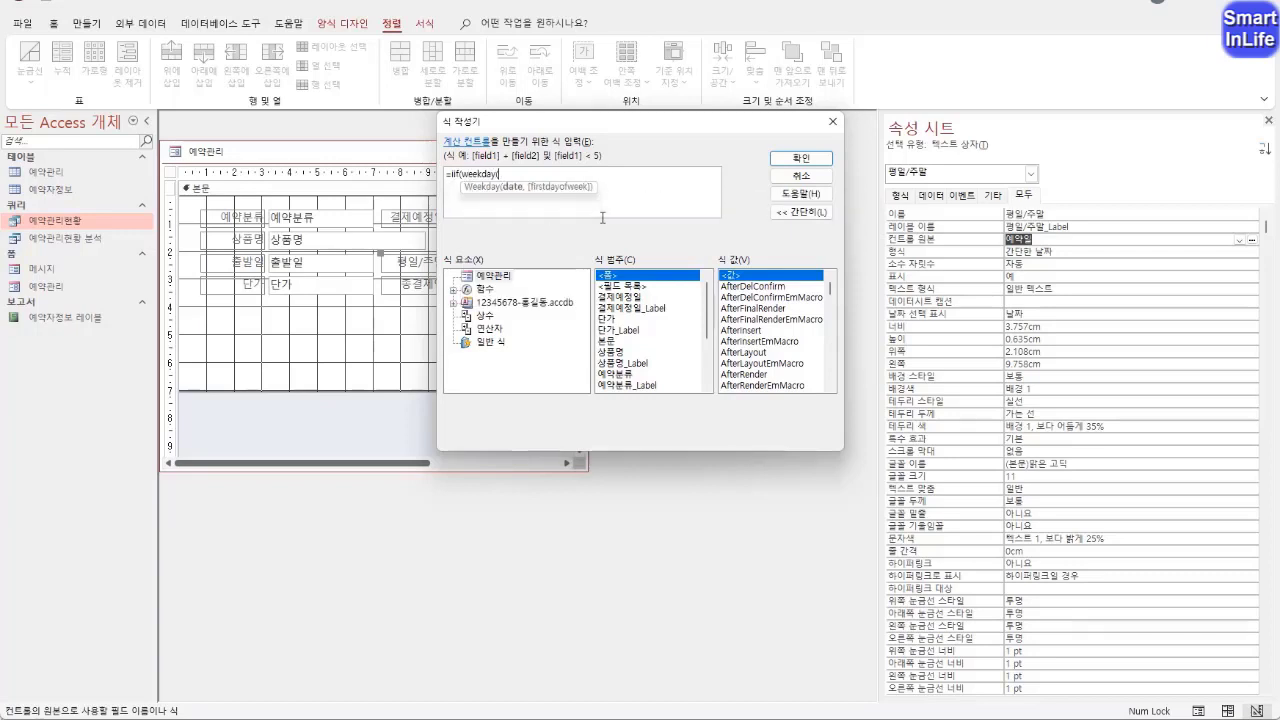
text([)
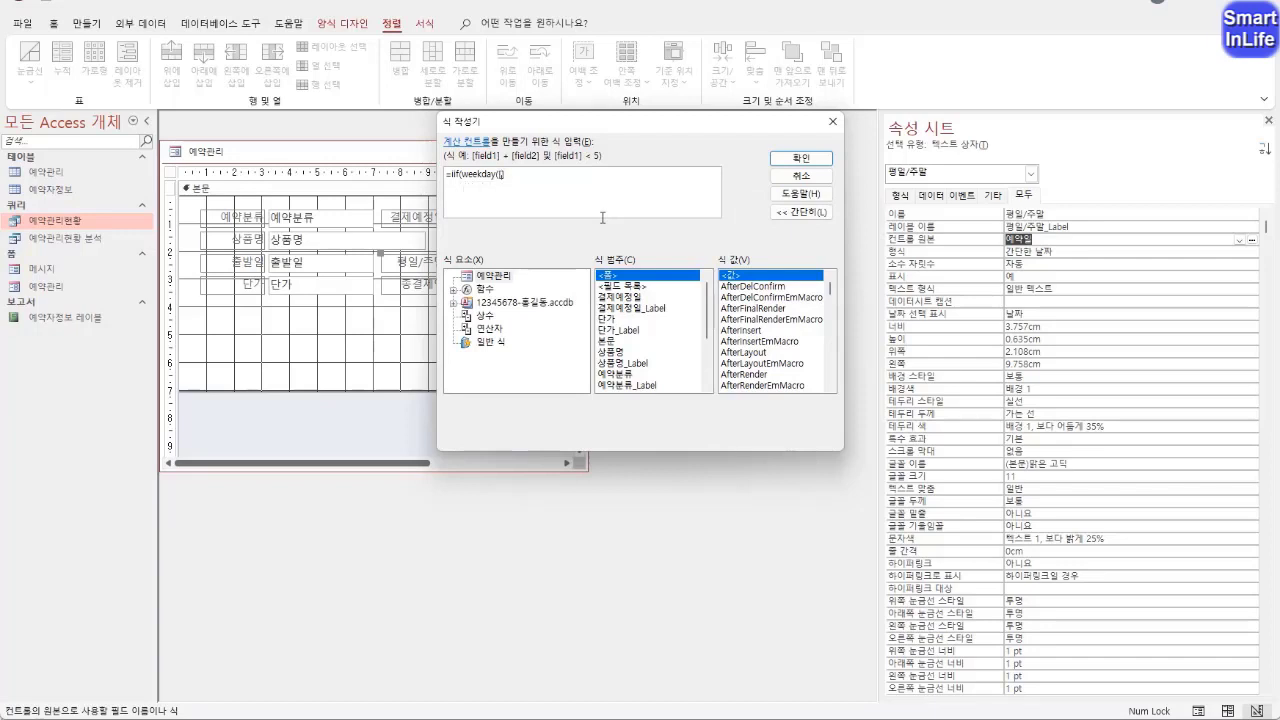
text(출발일],)
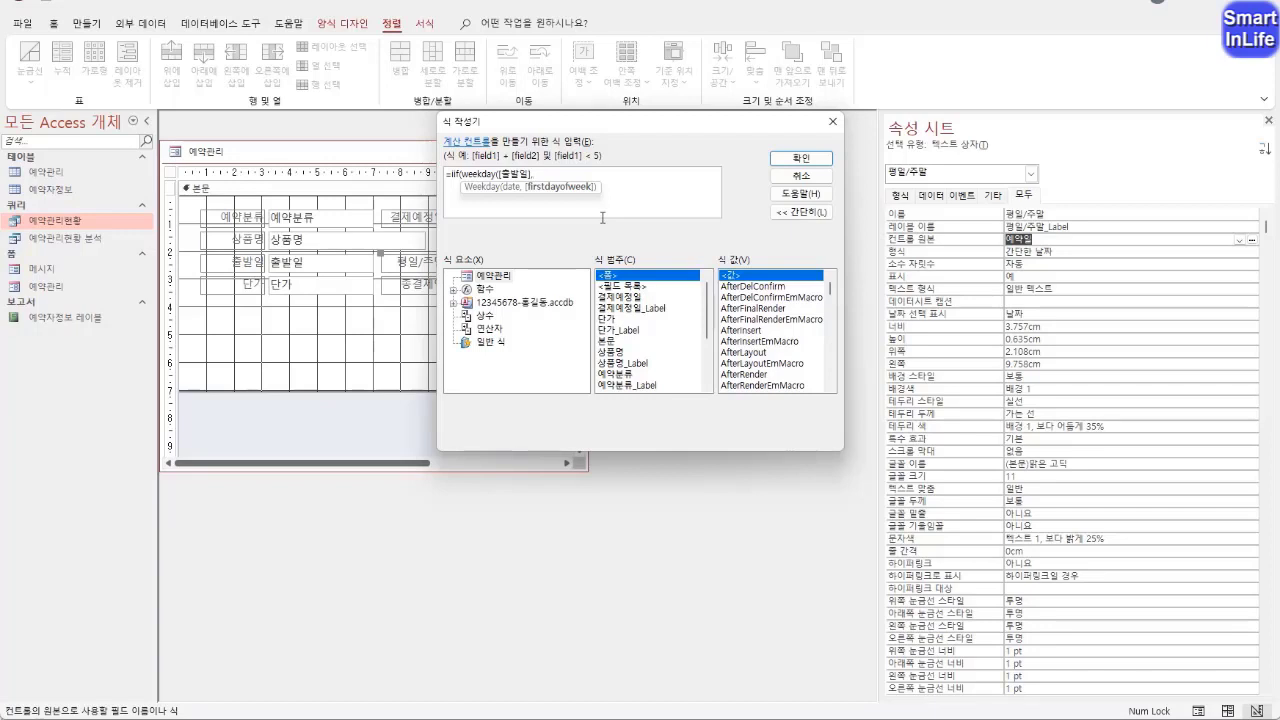
Complete the first condition so the formula reads =iif(weekday([출발일],2)=5
text(2)=)
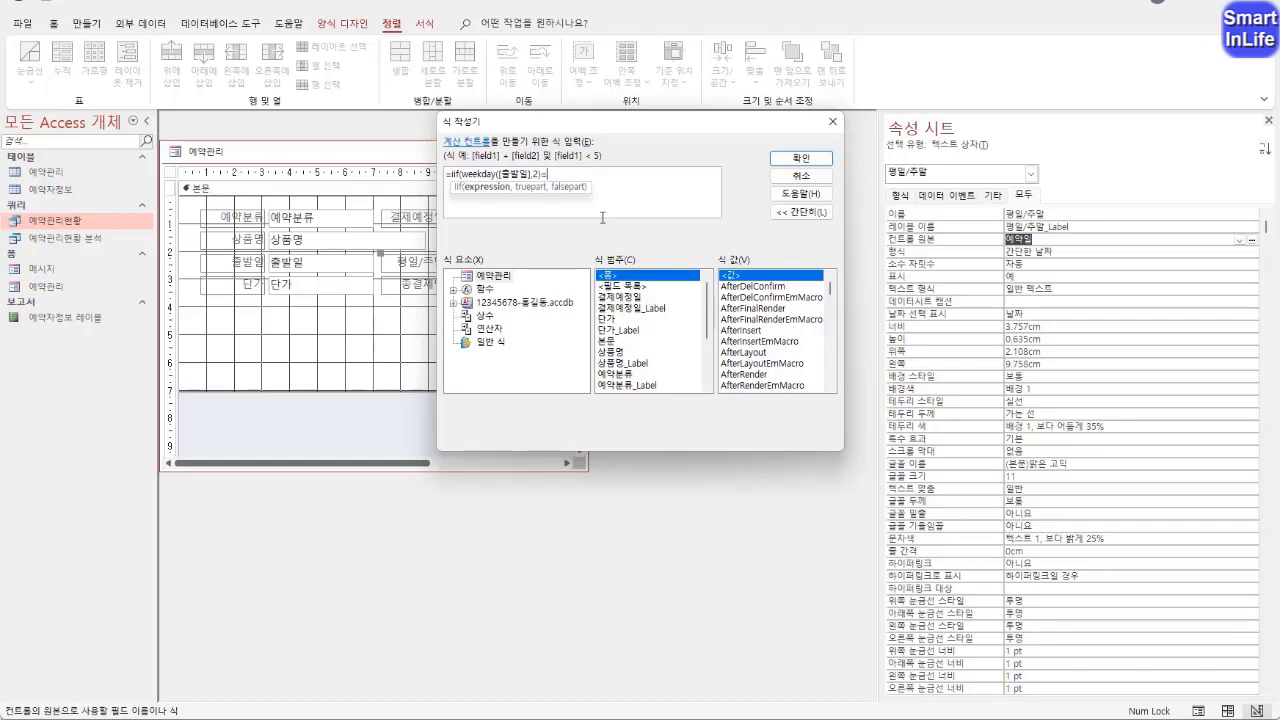
key(Left)
key(Left)
key(shift+Left)
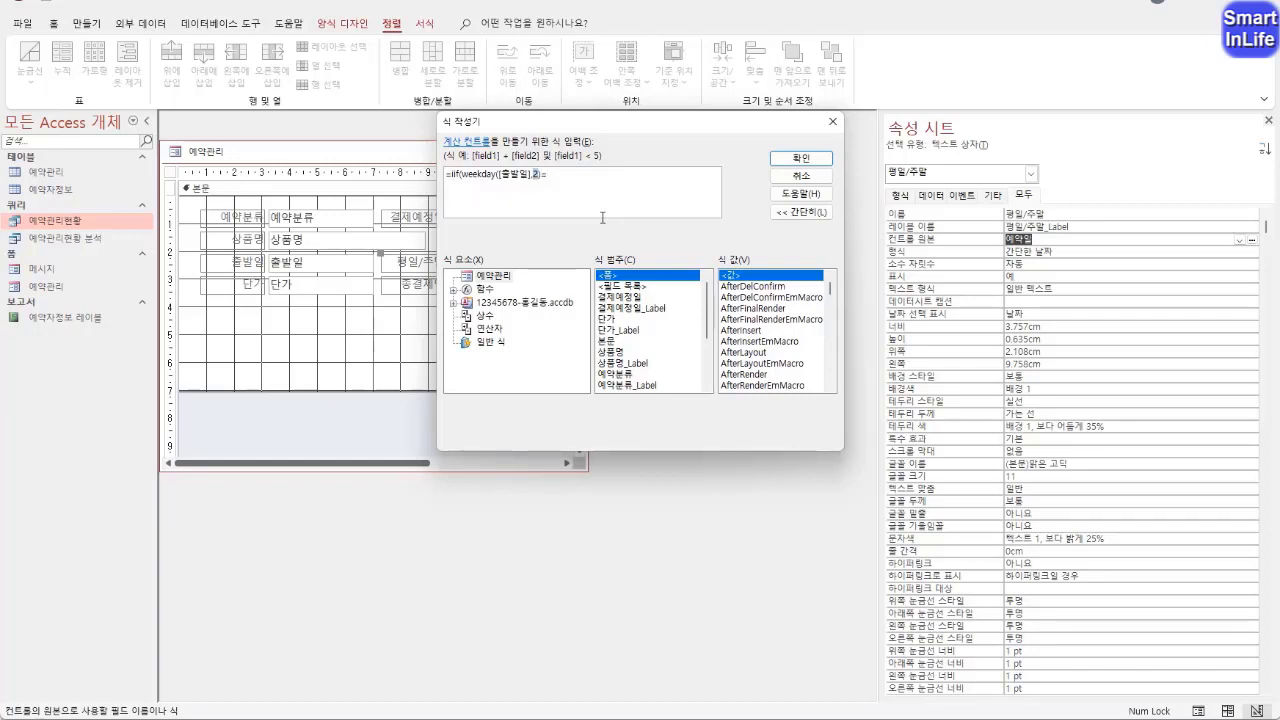
key(Right)
text(5)
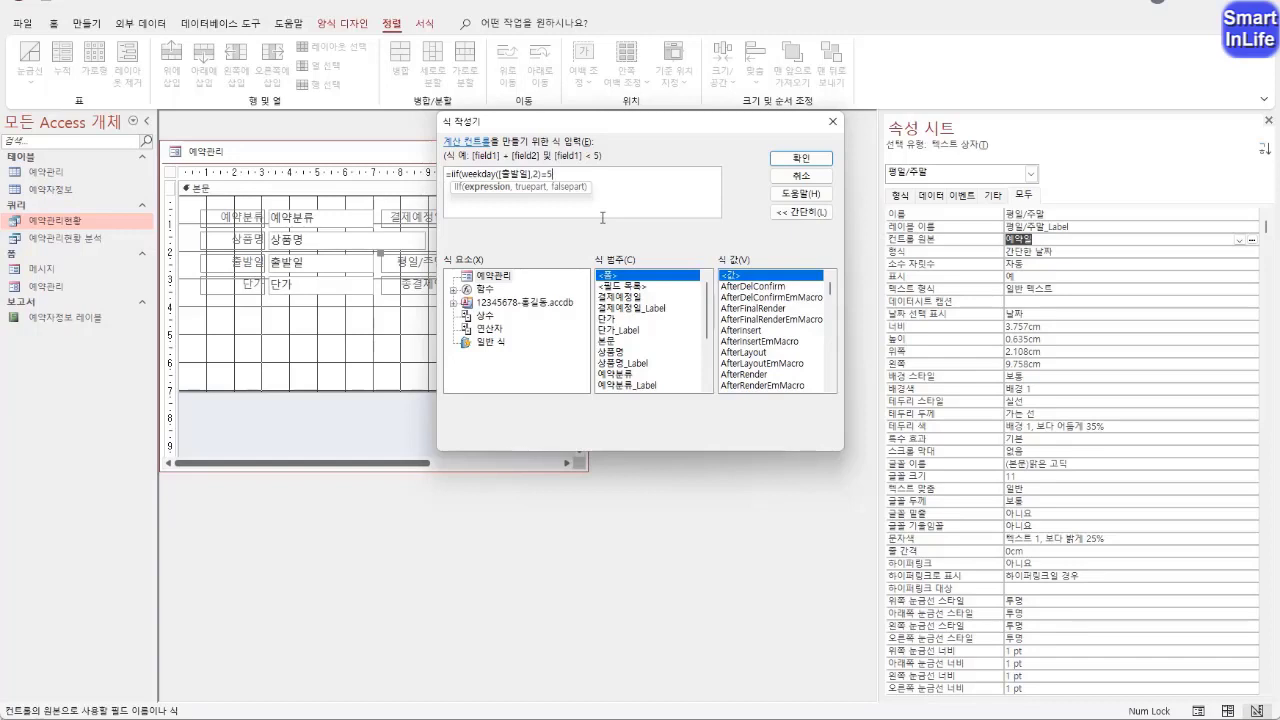
Copy the weekday condition and append it as the alternative: or weekday([출발일],2)=6
key(shift+Left)
key(shift+Left)
key(shift+Left)
key(shift+Left)
key(shift+Left)
key(shift+Left)
key(shift+Left)
key(shift+Left)
key(shift+Left)
key(shift+Left)
key(shift+Left)
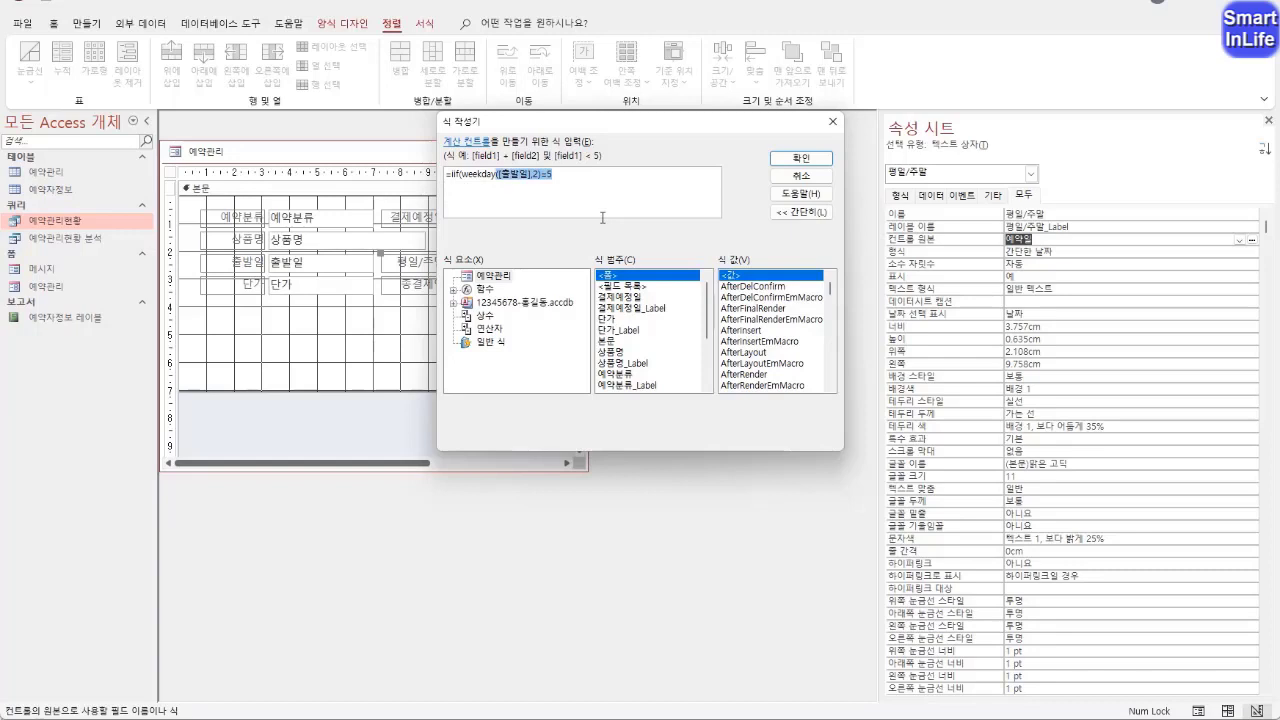
key(shift+Left)
key(shift+Left)
key(shift+Left)
key(shift+Left)
key(shift+Left)
key(shift+Left)
key(shift+Left)
key(ctrl+c)
key(Right)
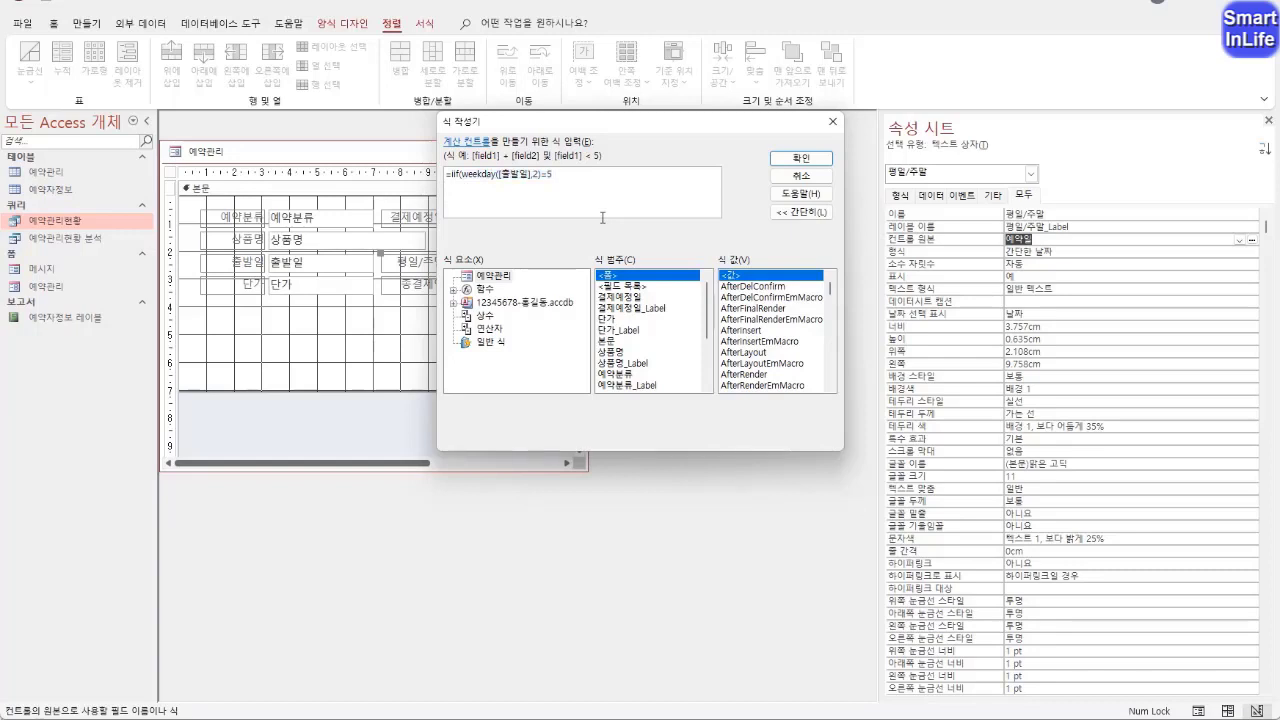
text(or)
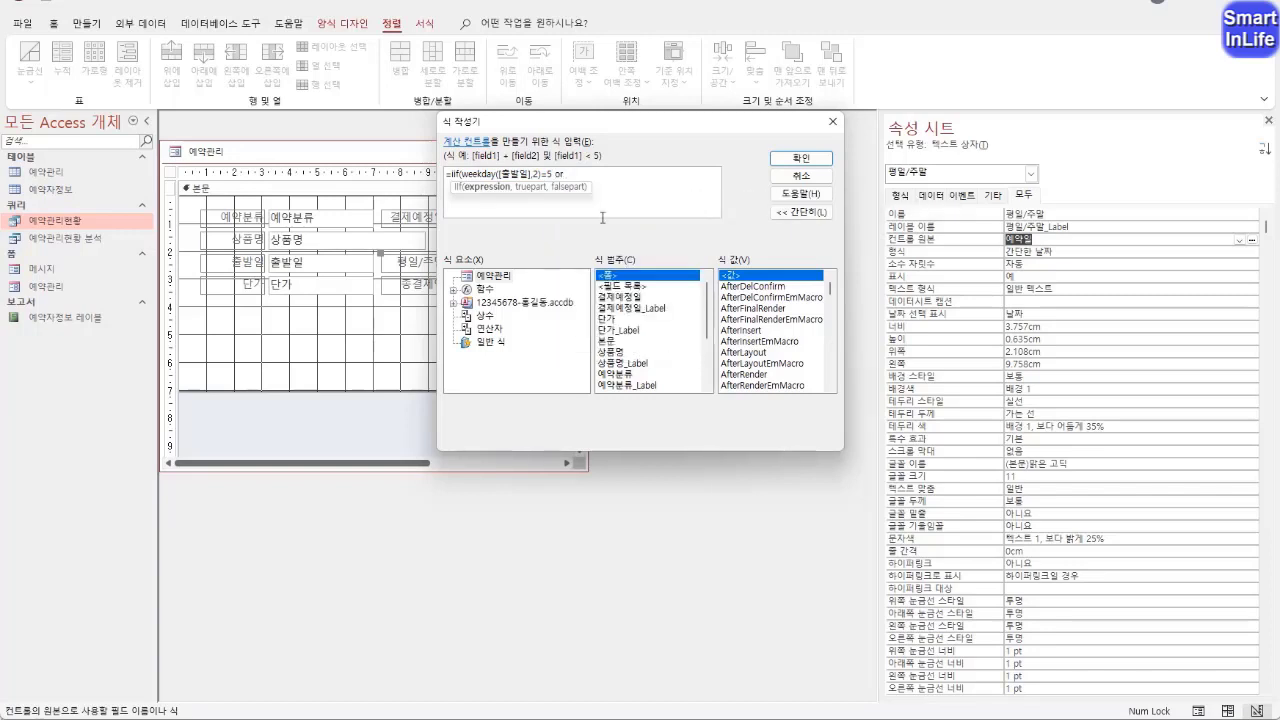
key(ctrl+v)
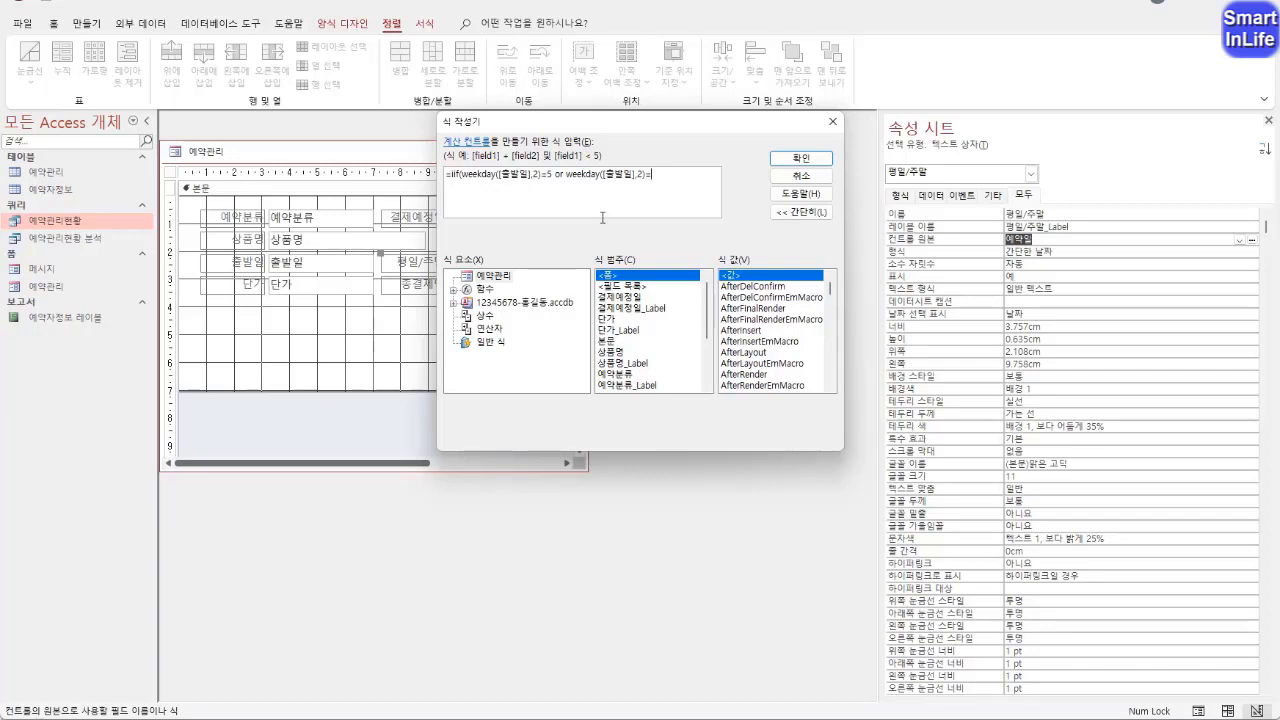
text(6)
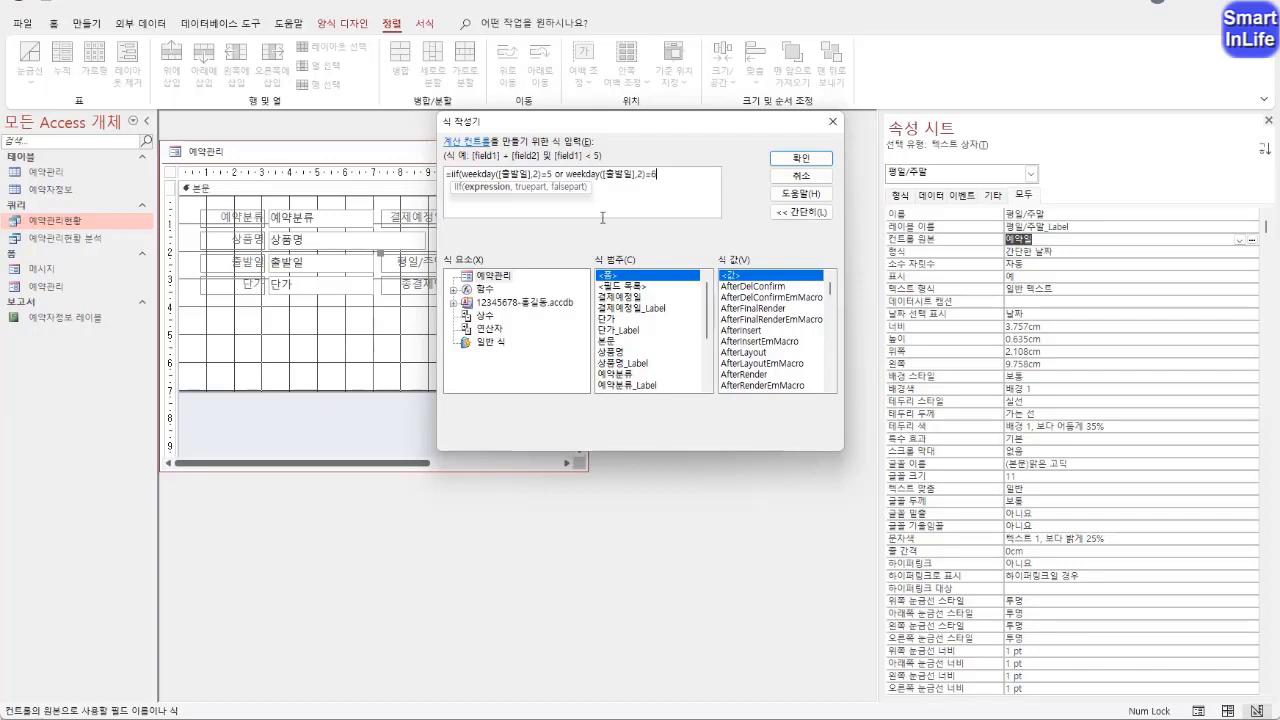
Finish the formula with "주말" as the true result and "평일" as the false result, and apply it to the text box
text(,"주말","평일)
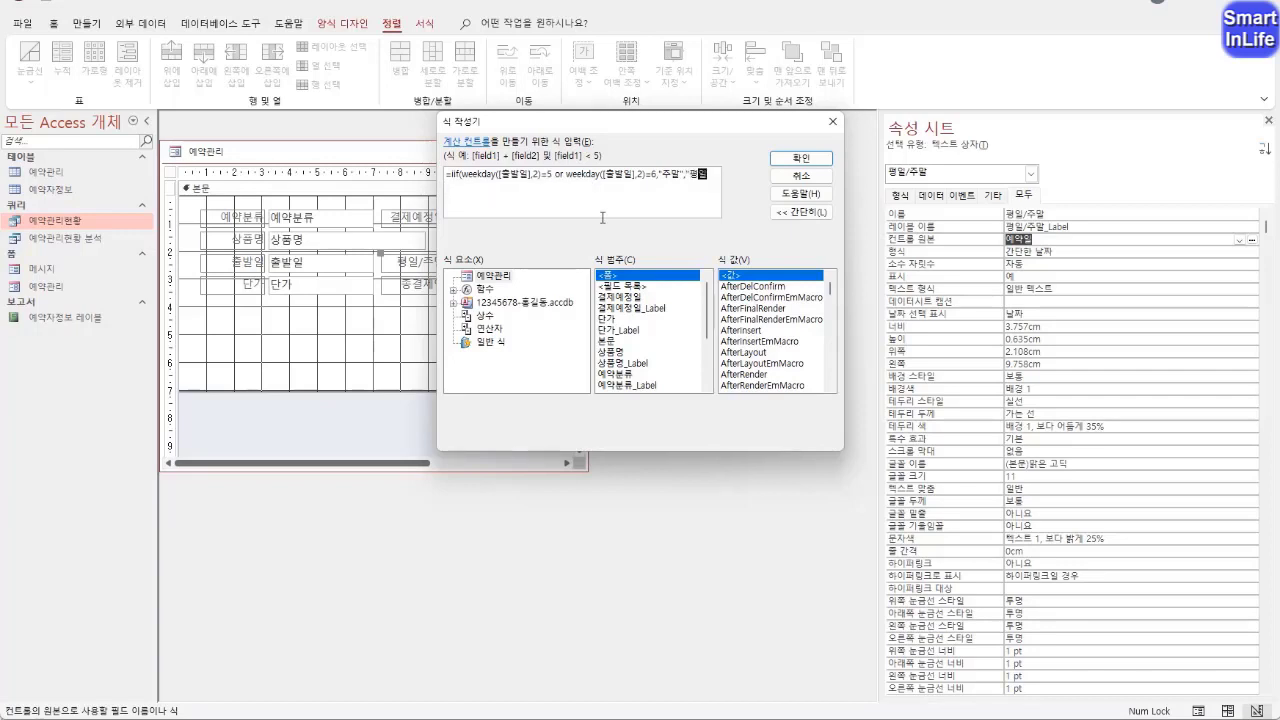
text("))
drag(716, 174, 449, 172)
key(BackSpace)
key(ctrl+z)
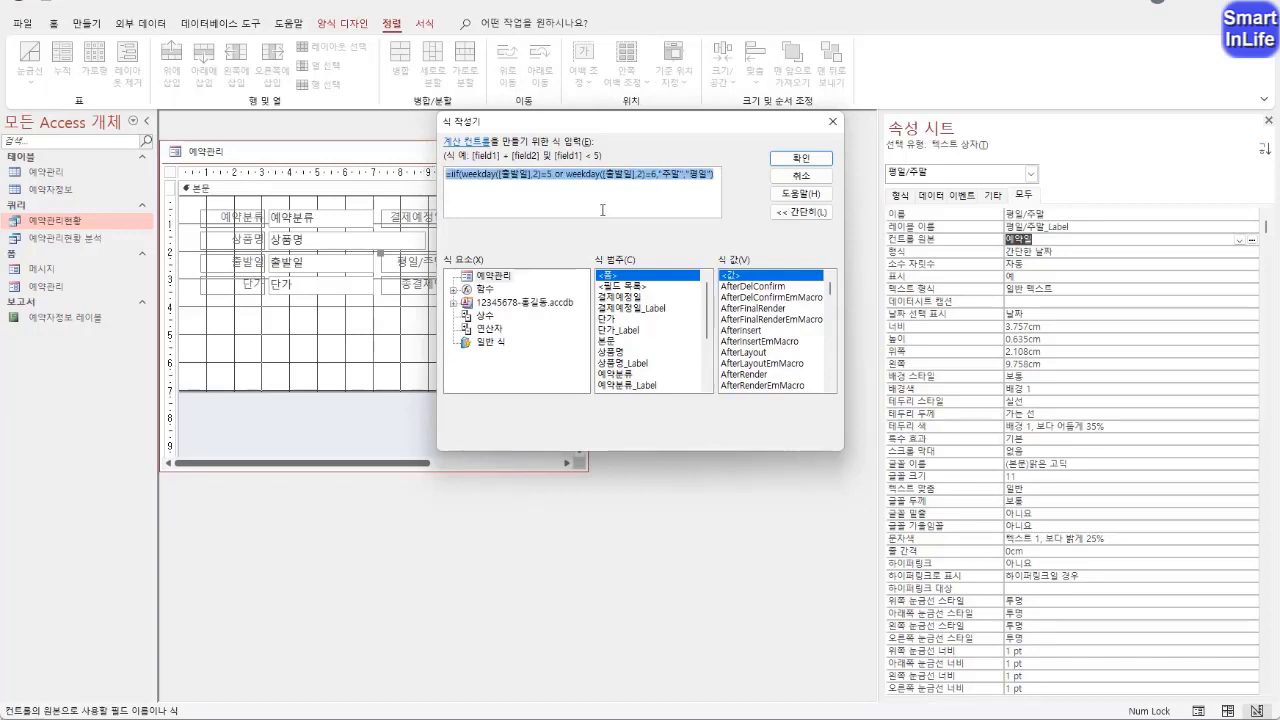
click(814, 160)
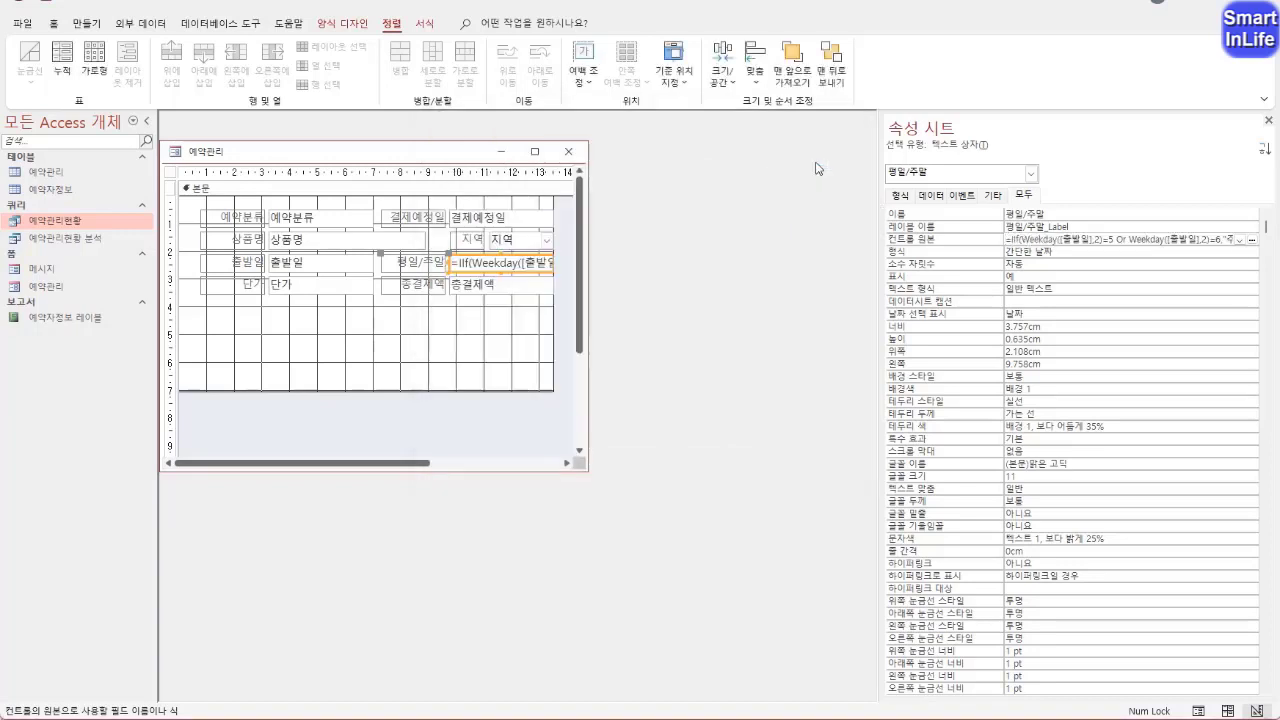
key(Return)
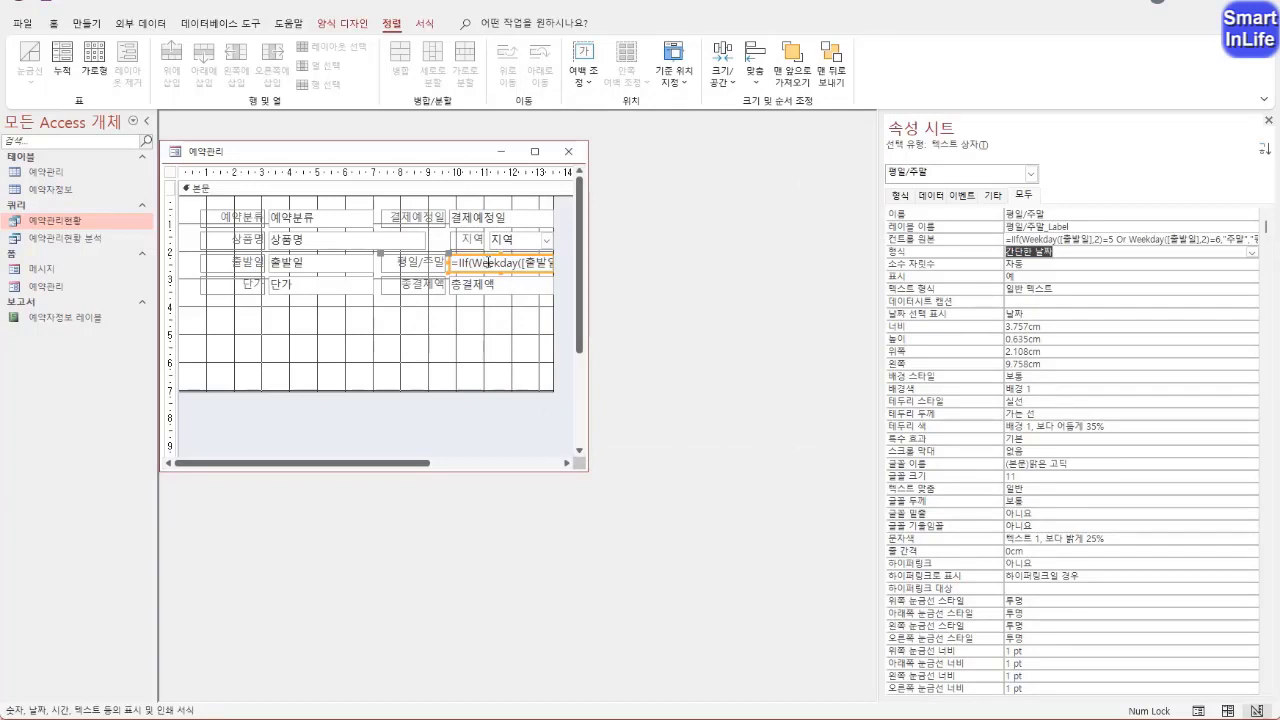
Check the calculated 평일/주말 field in Form View and return to Design View
right_click(216, 152)
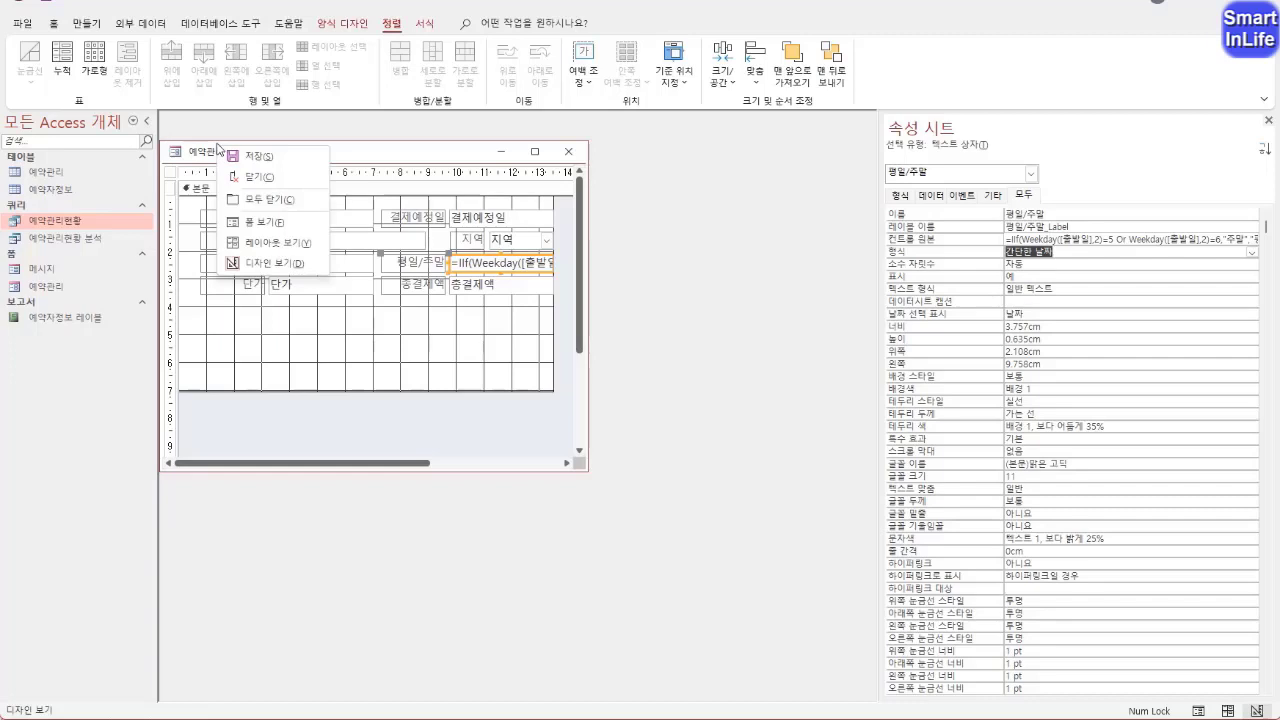
click(256, 230)
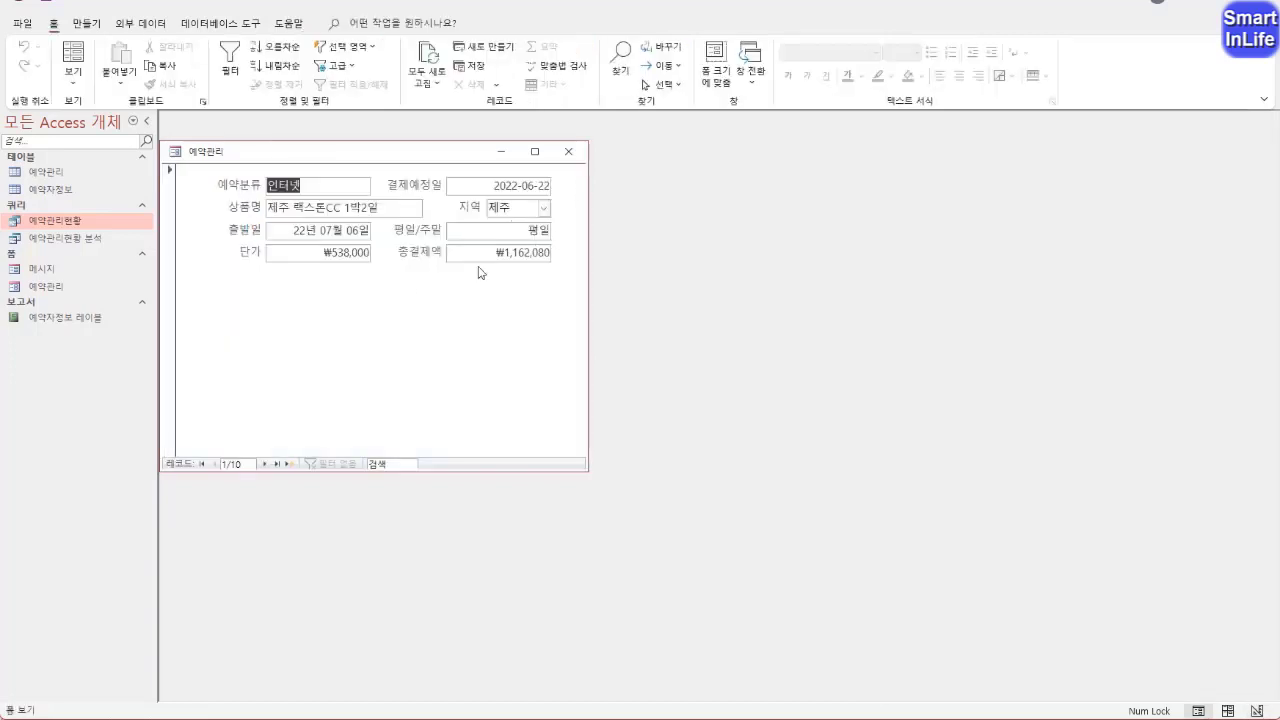
mouse_move(534, 225)
mouse_down()
mouse_move(458, 227)
mouse_move(469, 244)
mouse_up()
key(Escape)
right_click(250, 155)
click(303, 273)
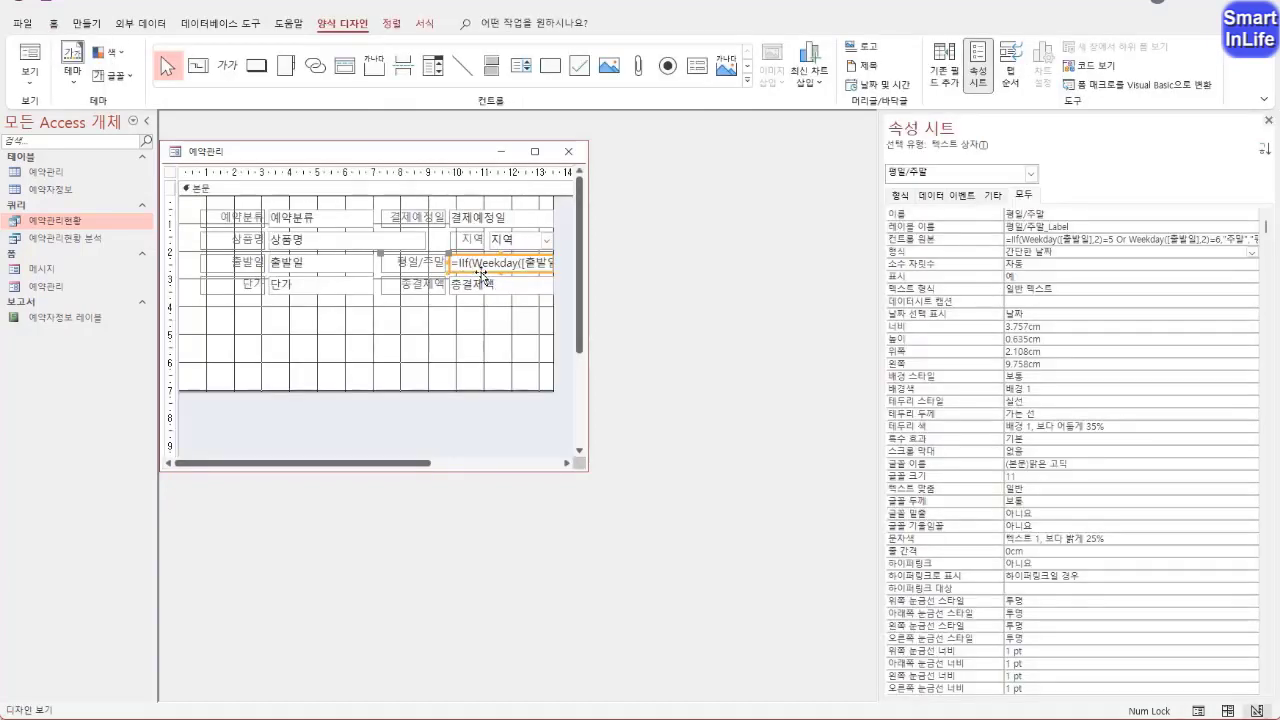
Left-align the 평일/주말 text box, check its alignment in Form View and return to Design View
click(56, 26)
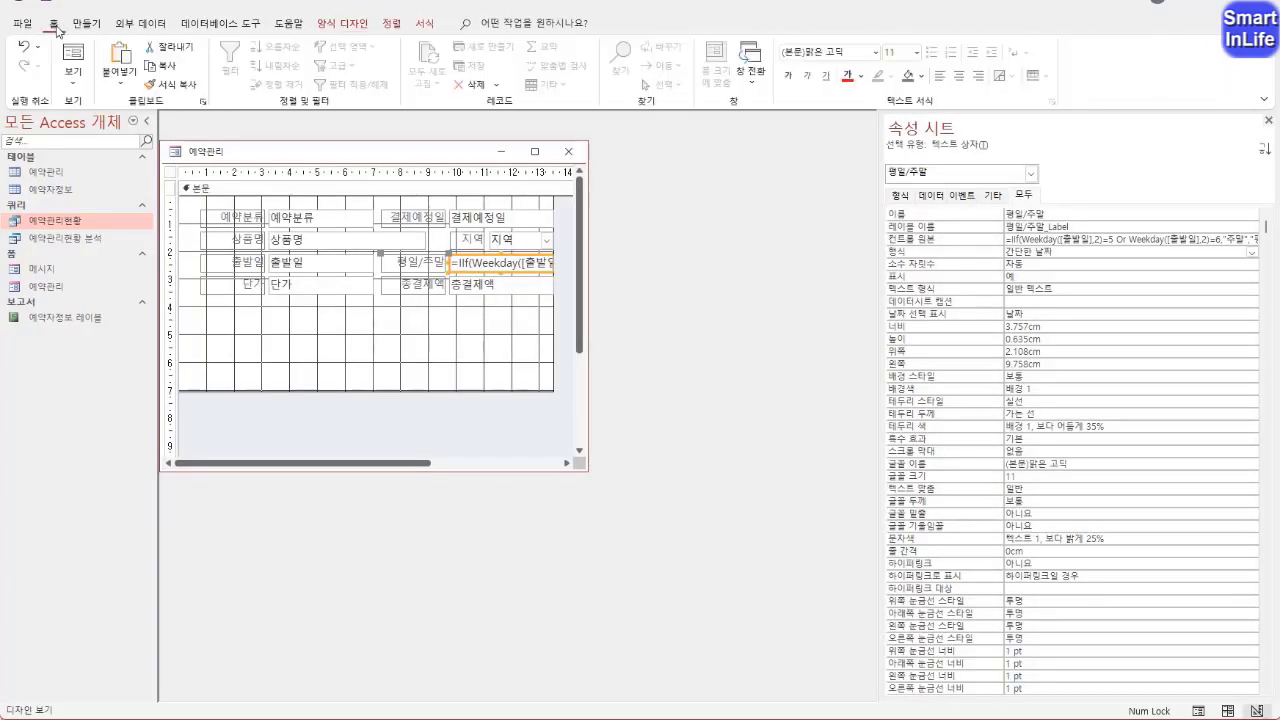
click(938, 78)
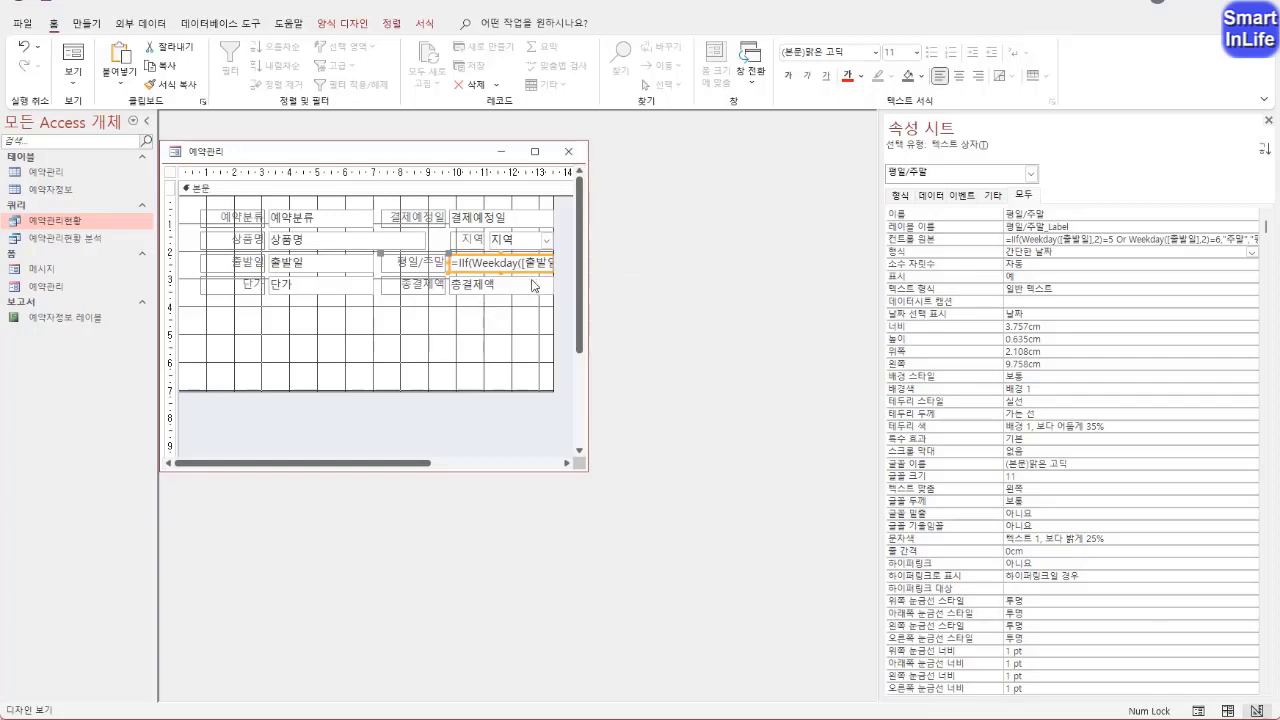
drag(537, 281, 537, 247)
right_click(236, 150)
click(275, 221)
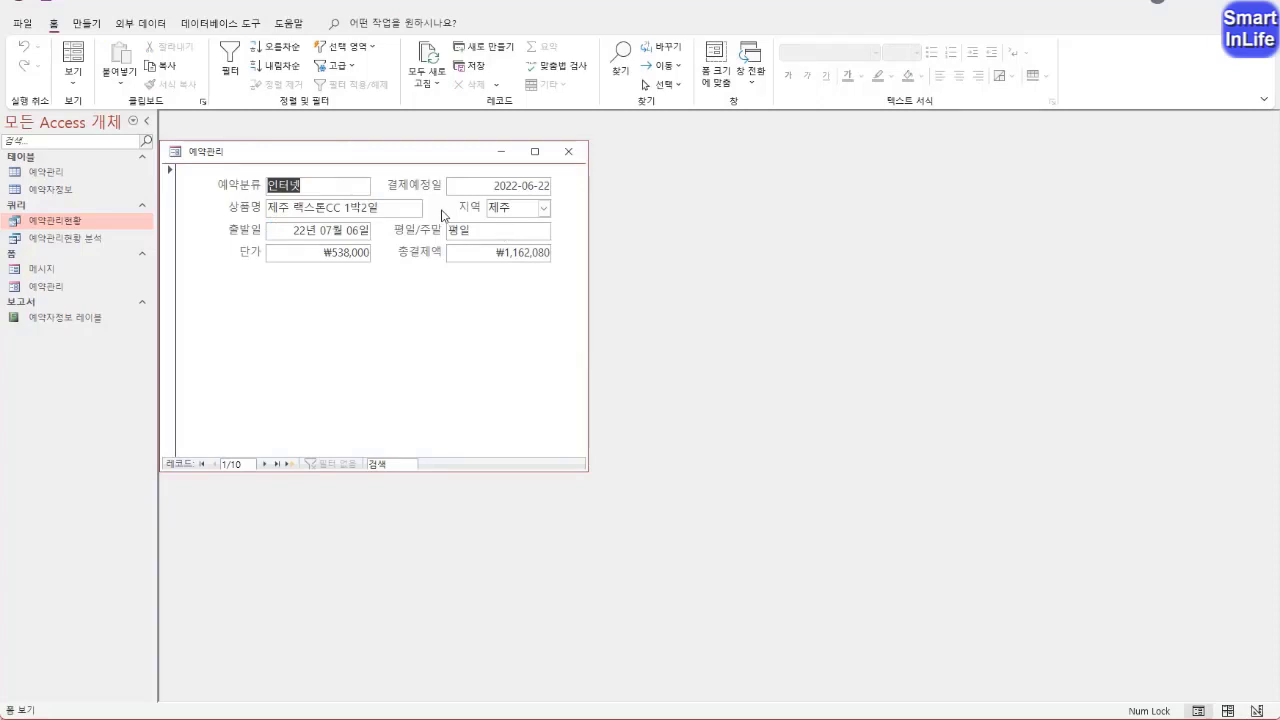
right_click(383, 151)
click(427, 264)
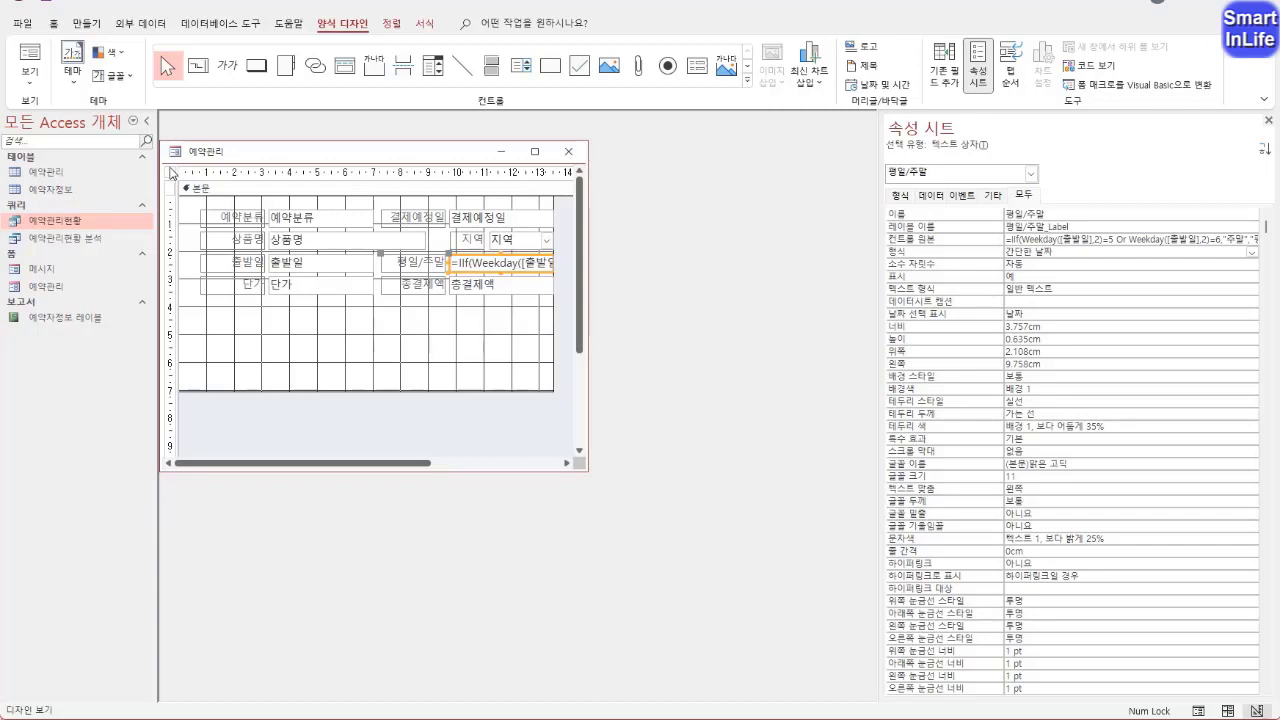
Select the whole form and set its 레코드 선택기 (record selectors) property to 아니요
click(227, 322)
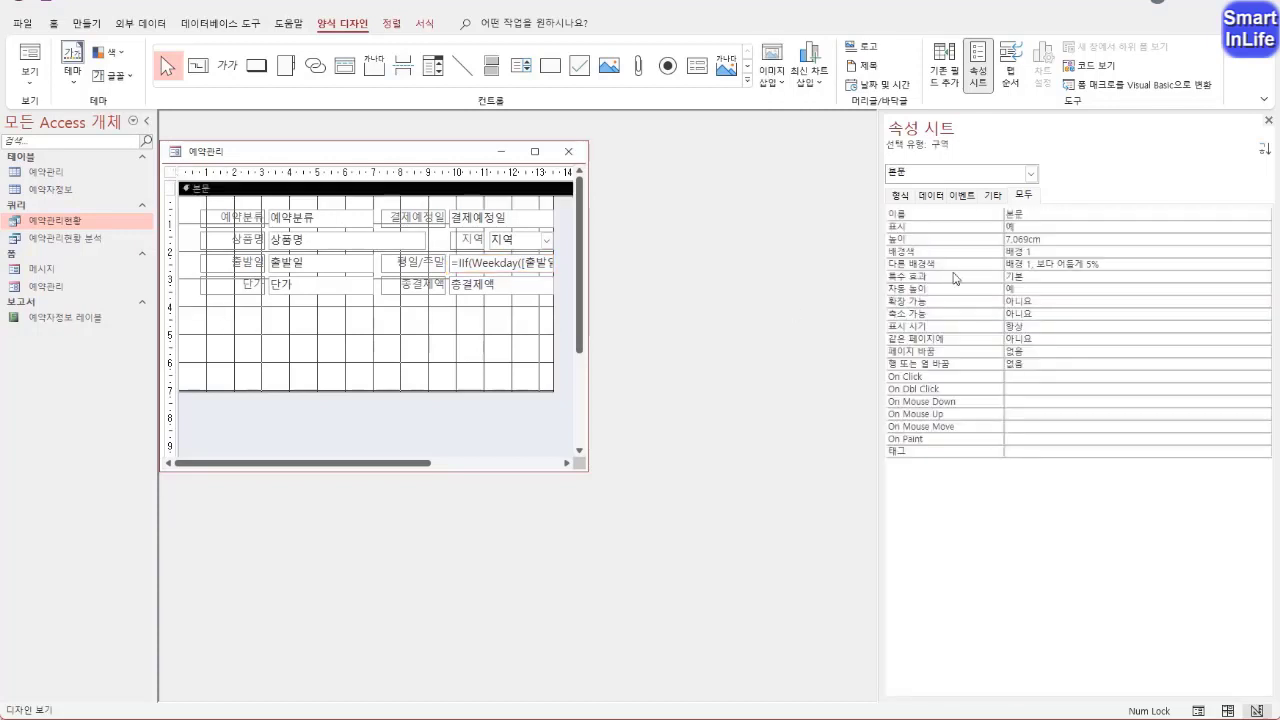
click(1030, 173)
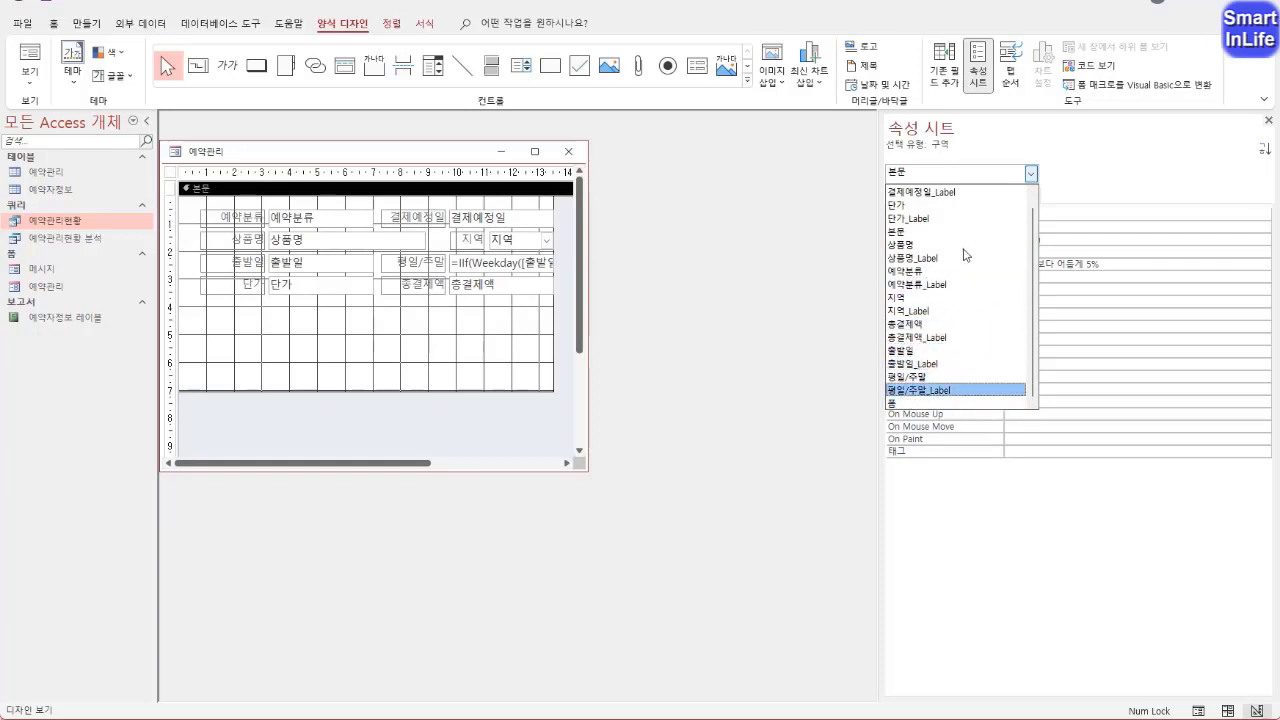
click(421, 358)
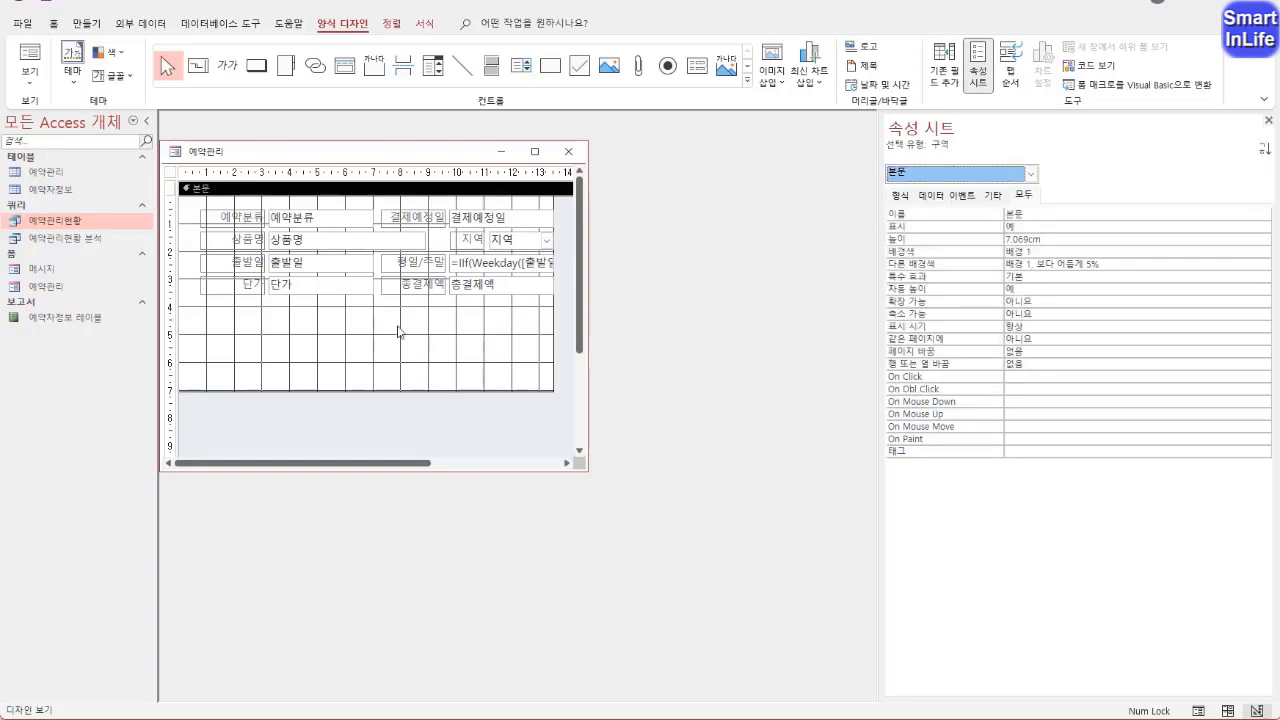
click(170, 172)
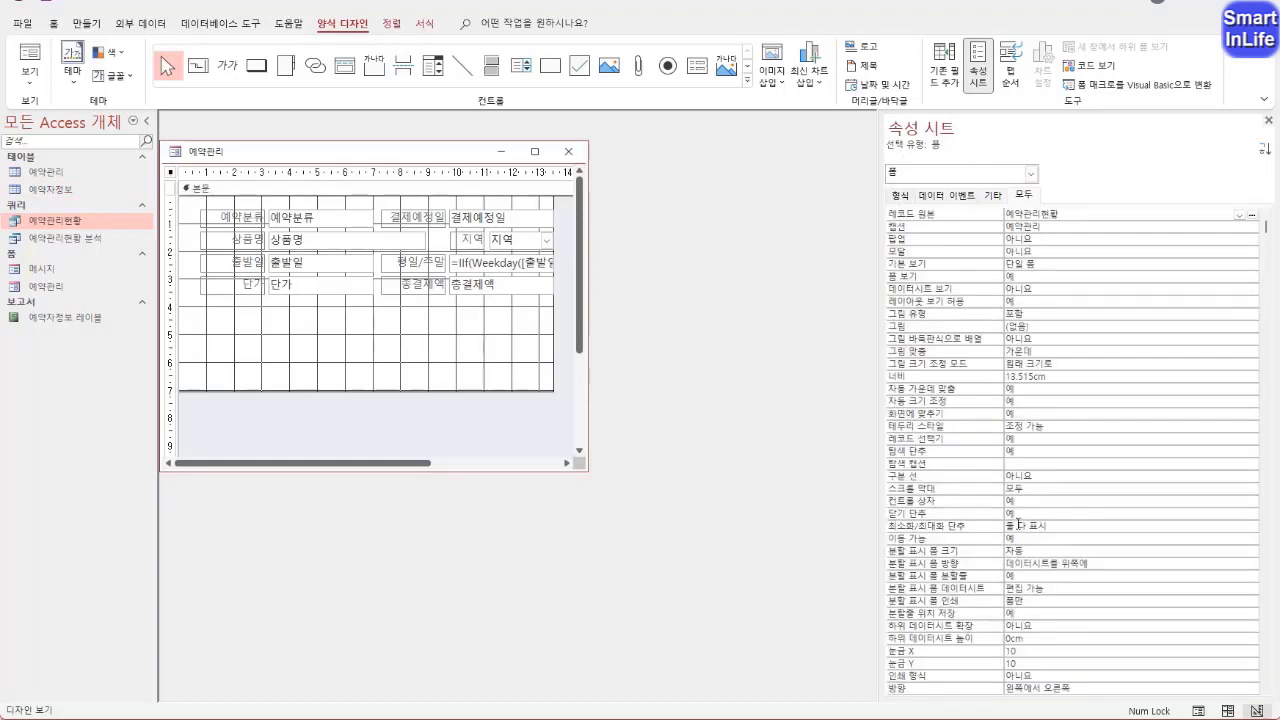
double_click(995, 443)
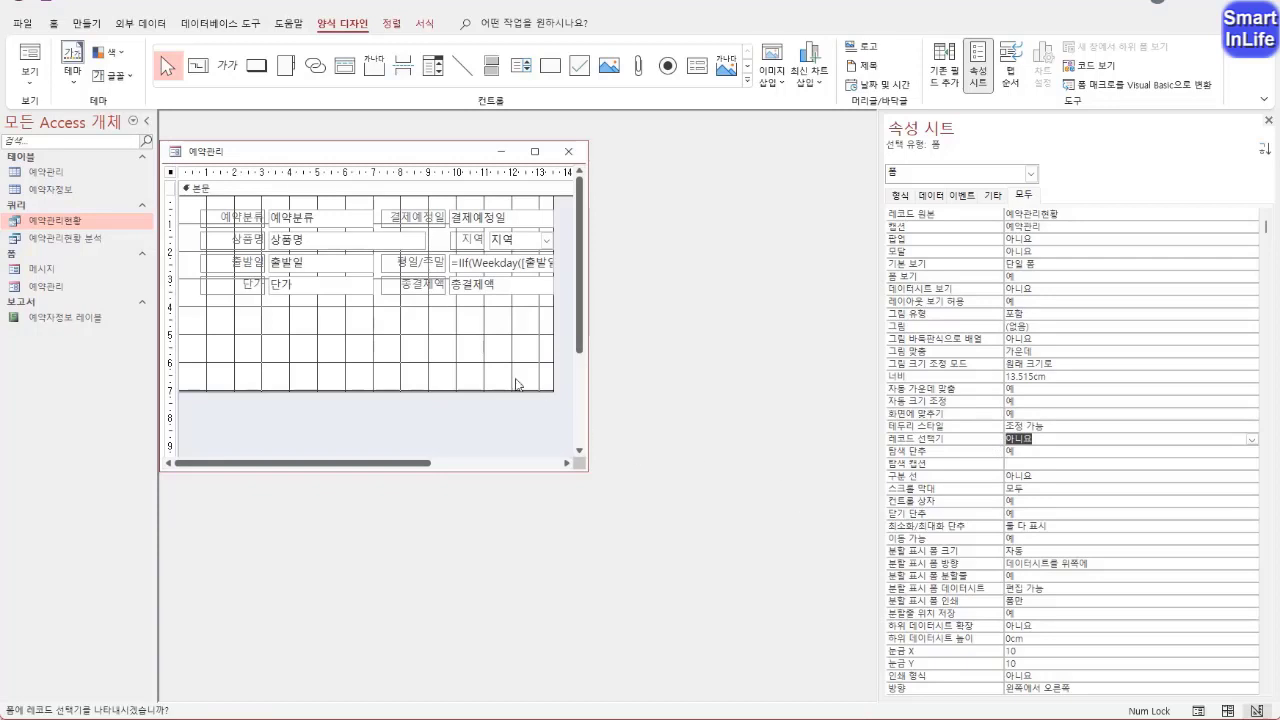
Inspect the form's left edge and record navigation bar in Form View, and return to Design View
right_click(210, 152)
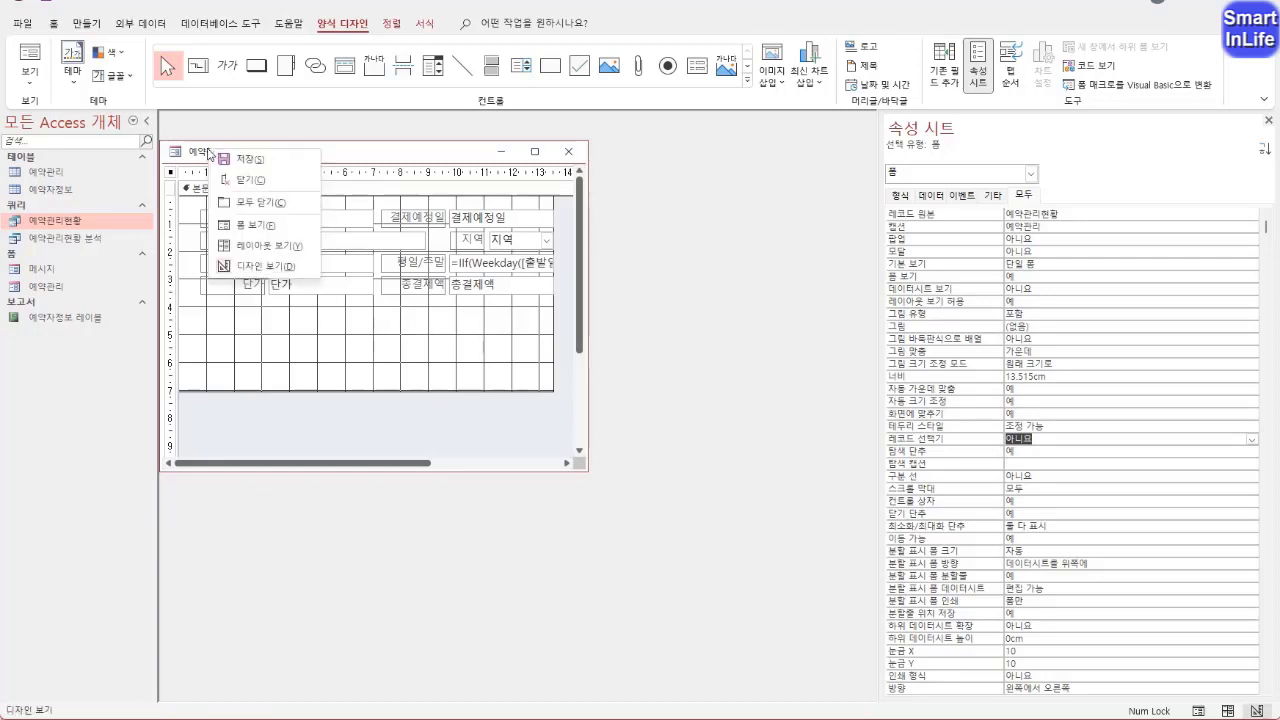
click(249, 228)
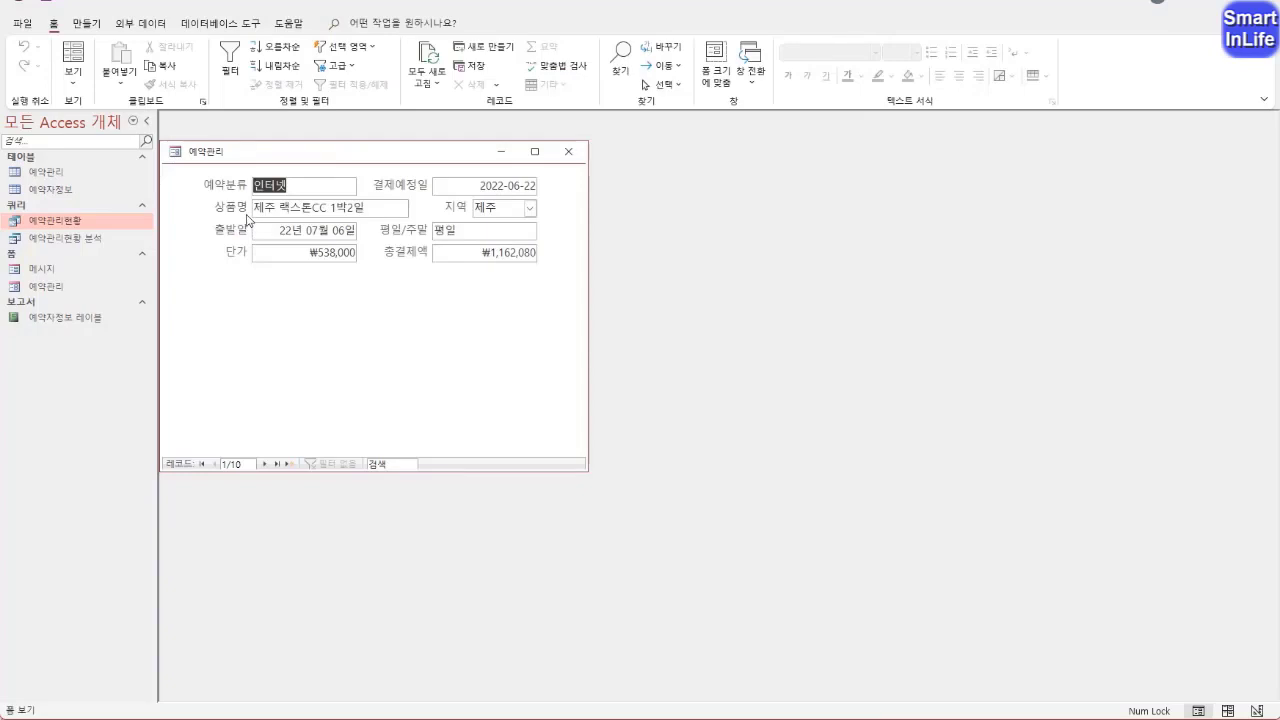
drag(176, 246, 181, 234)
mouse_move(298, 490)
mouse_down()
mouse_move(327, 448)
mouse_move(305, 493)
mouse_up()
key(Escape)
right_click(212, 153)
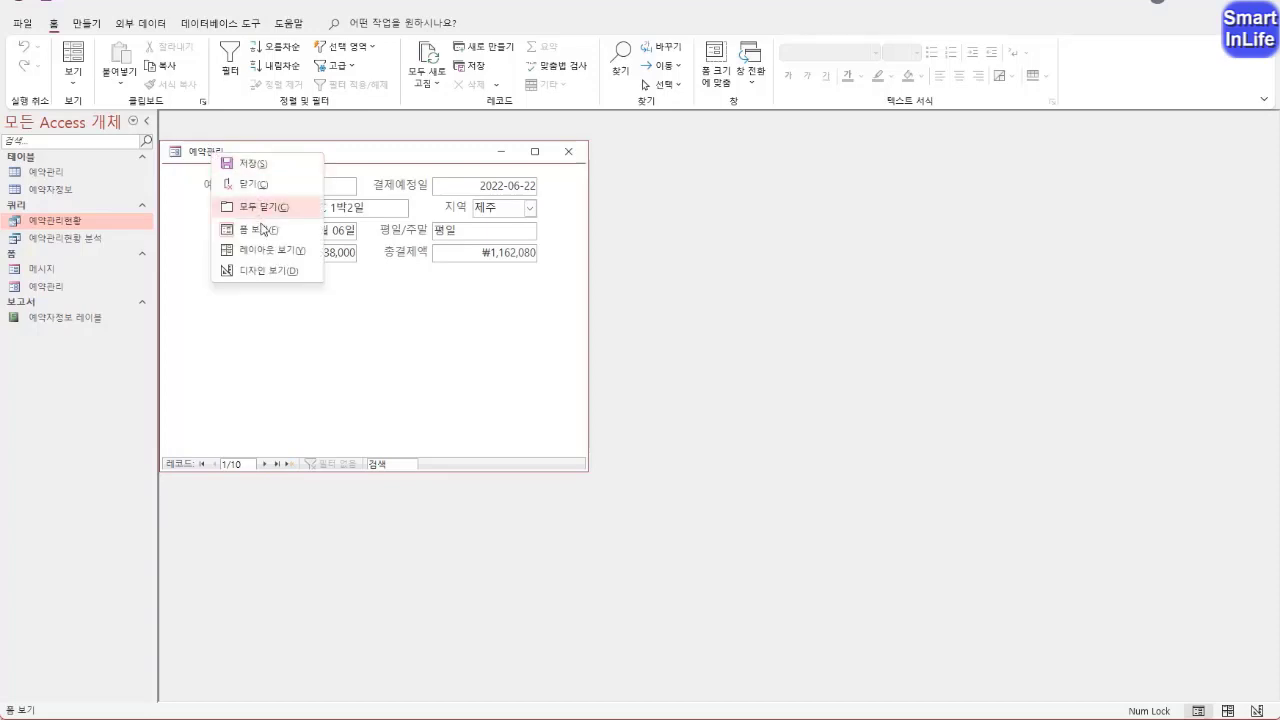
click(266, 270)
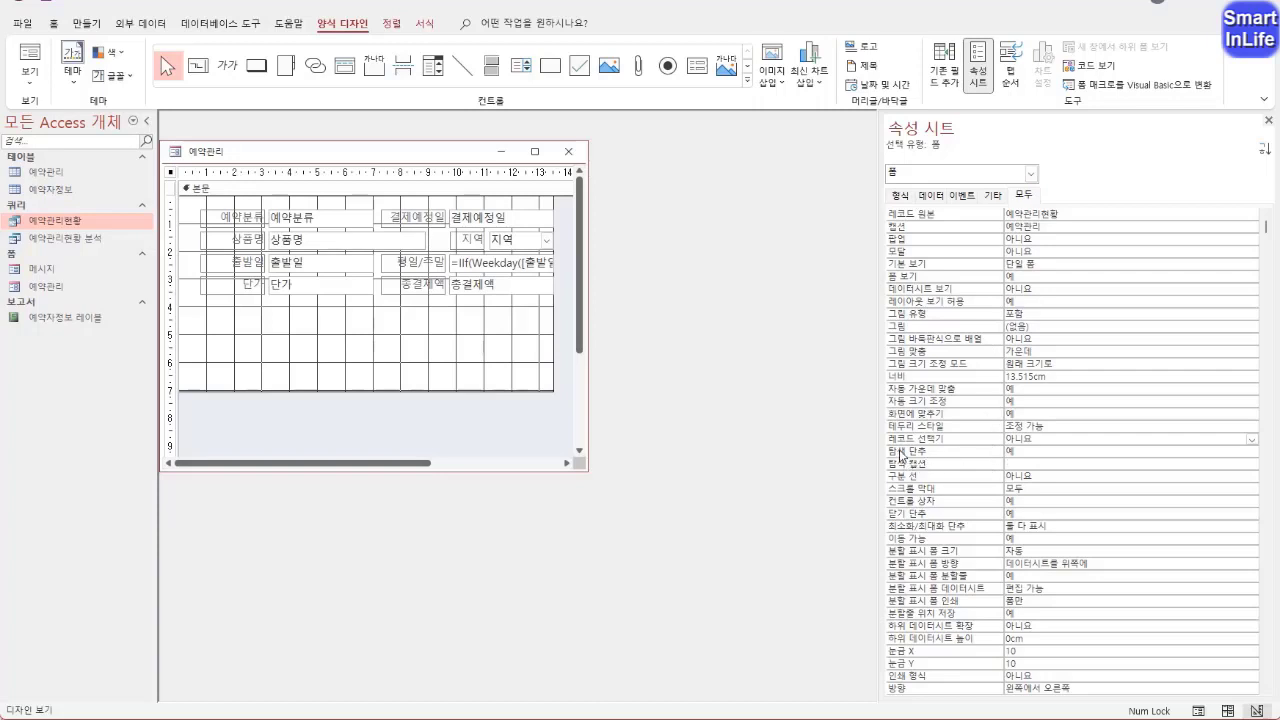
Set the form's 탐색 단추 (navigation buttons) to 아니요 and its 스크롤 막대 (scroll bars) to 표시 안 함
double_click(950, 454)
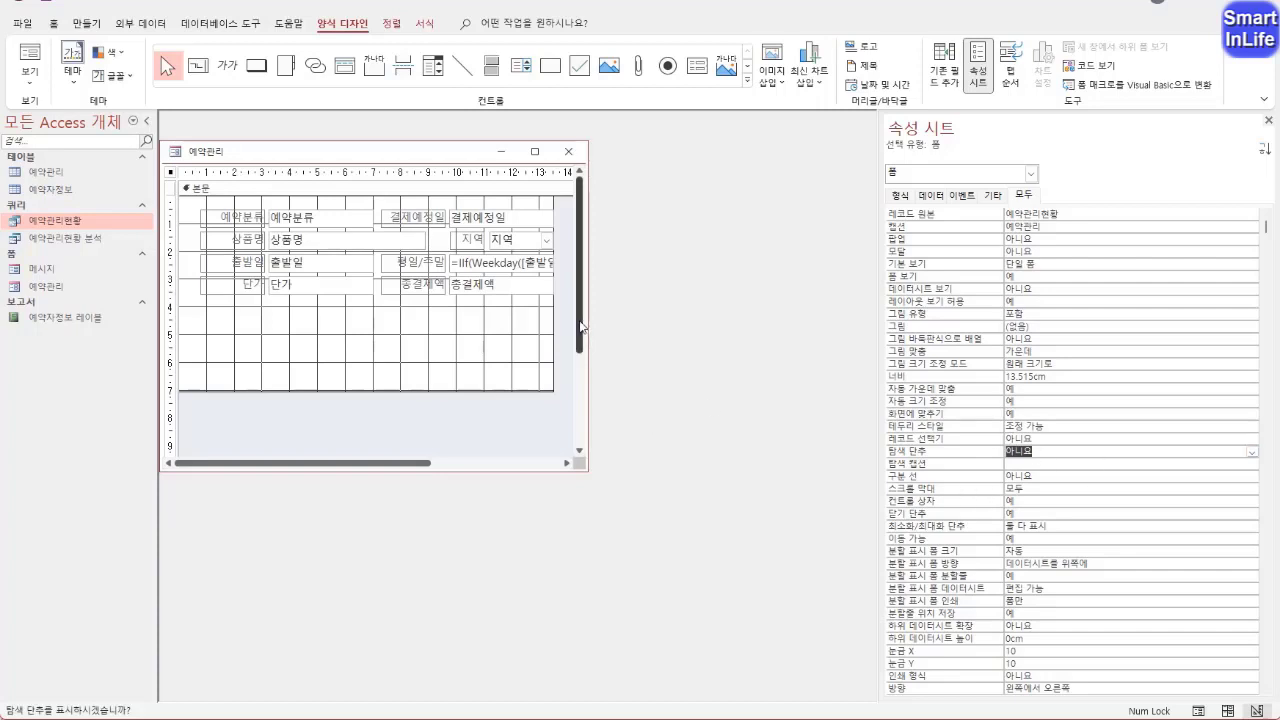
drag(579, 318, 579, 323)
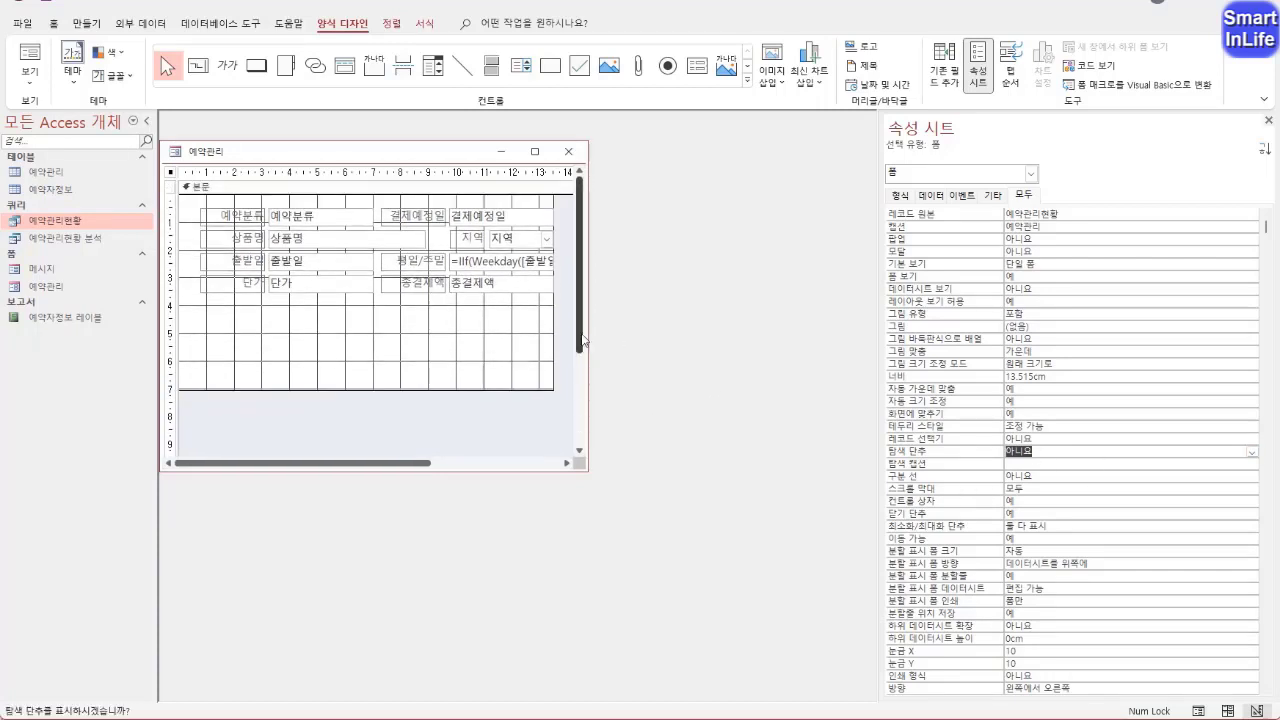
click(948, 494)
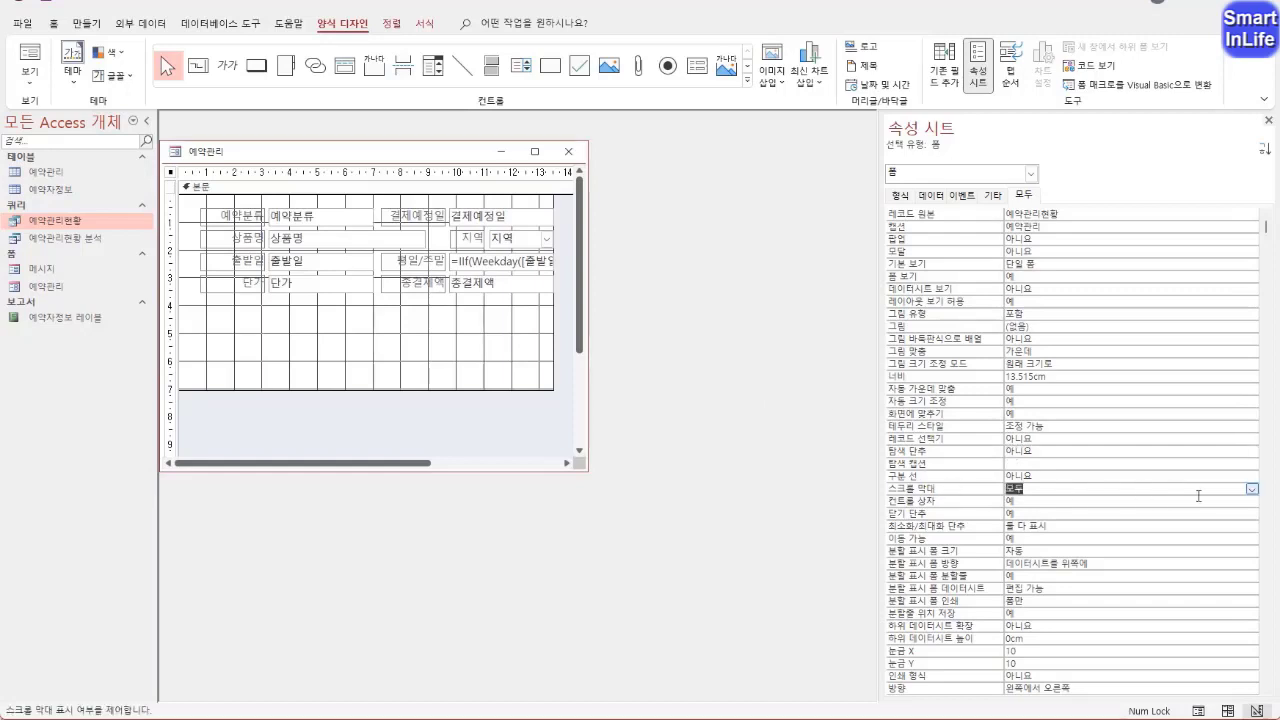
click(1252, 489)
click(1050, 499)
Check the form's navigation bar and scroll bars in Form View, and return to Design View
right_click(212, 155)
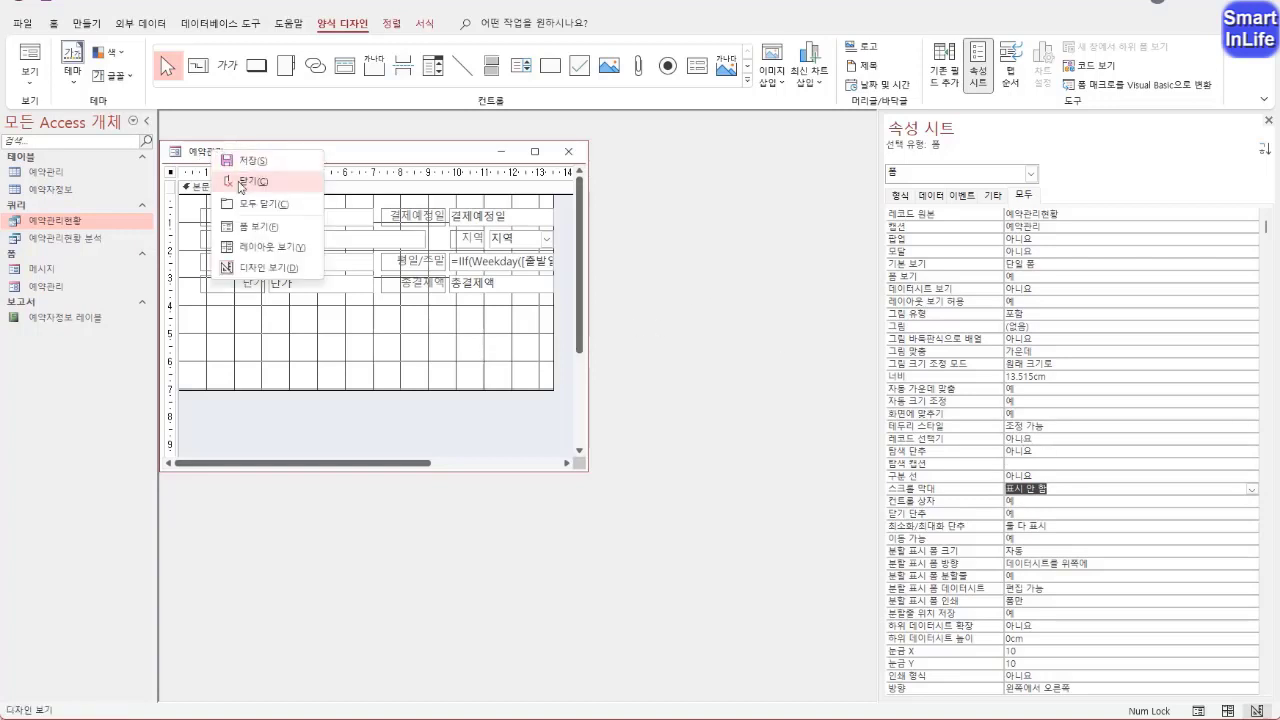
click(256, 232)
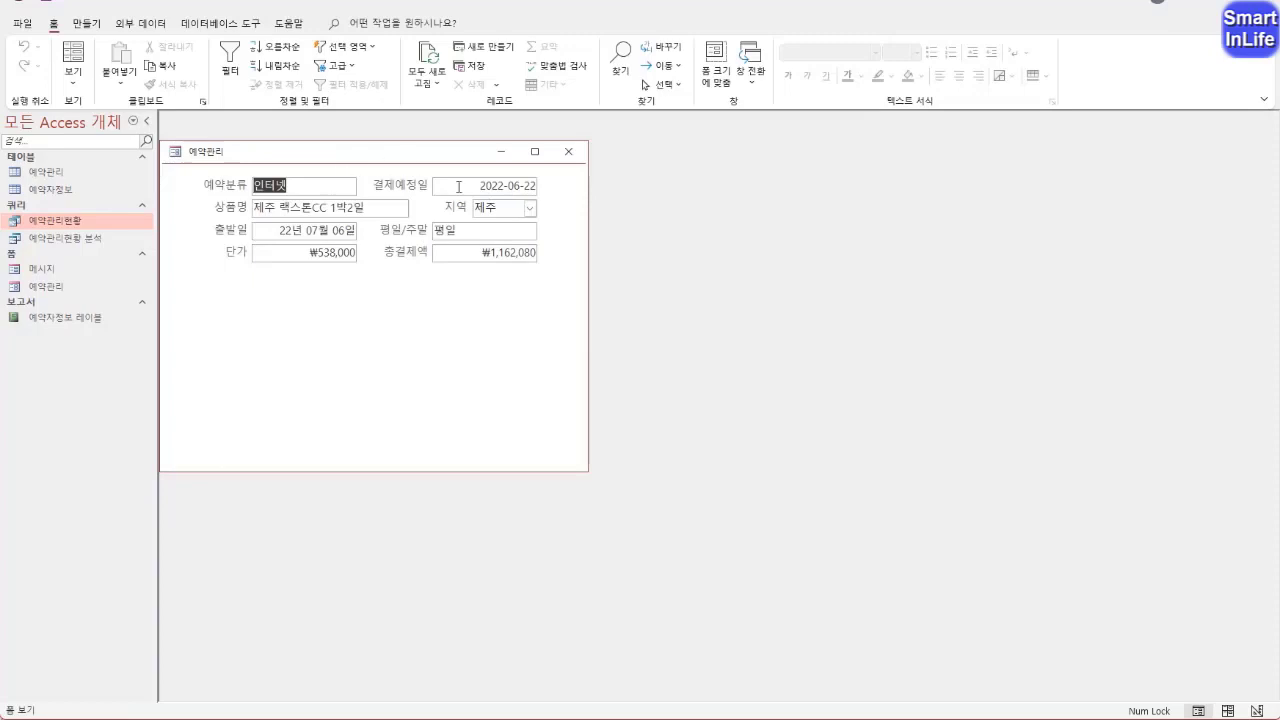
right_click(241, 157)
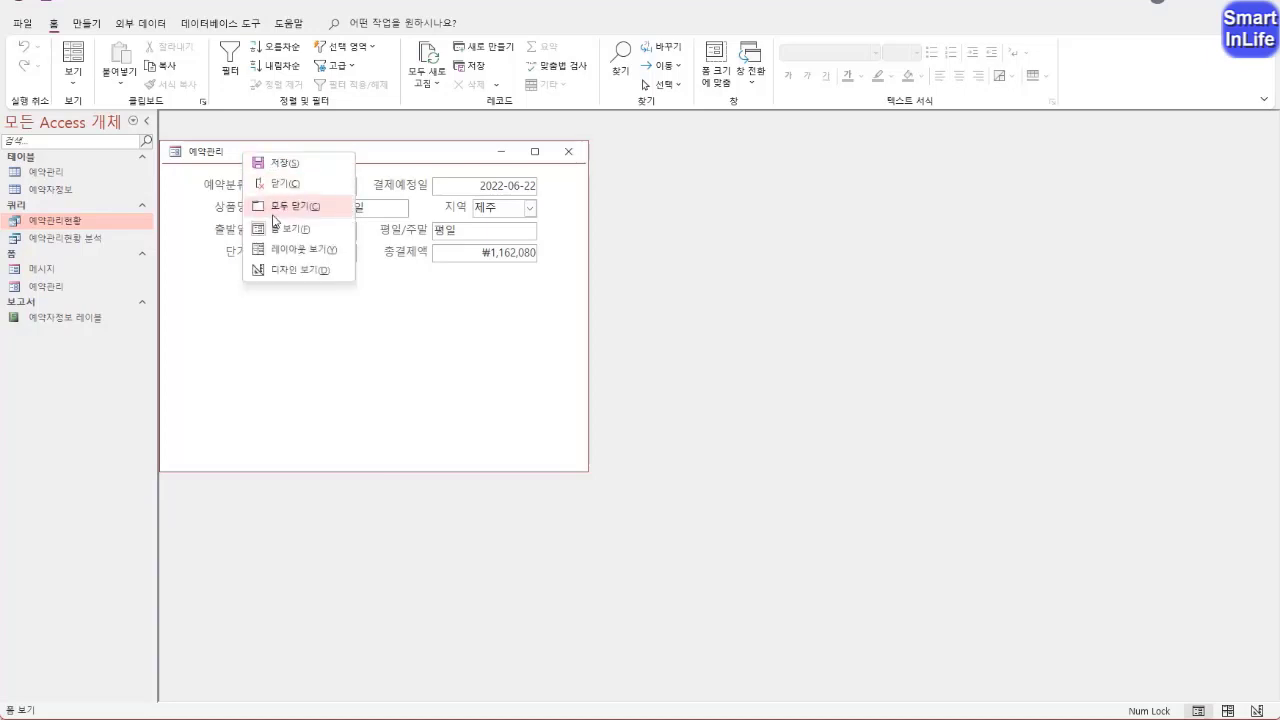
click(287, 275)
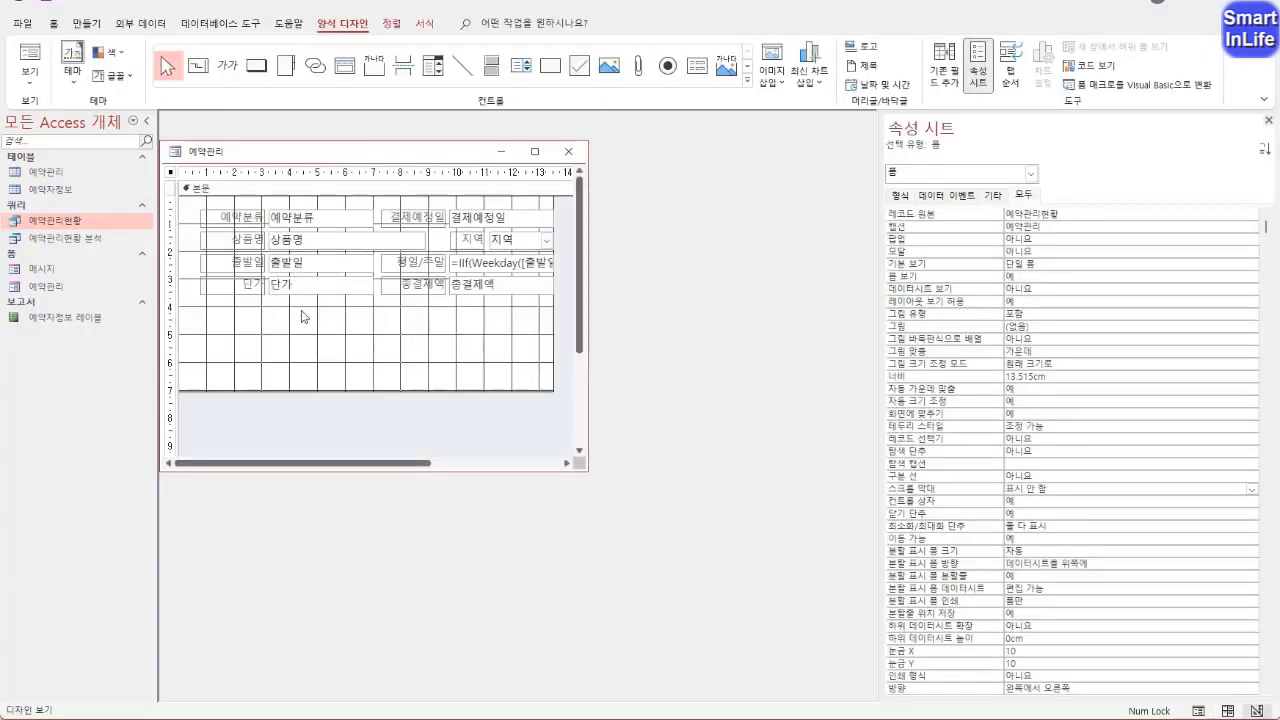
Set the 잠금 (locked) property of the 단가 text box to 예
click(322, 280)
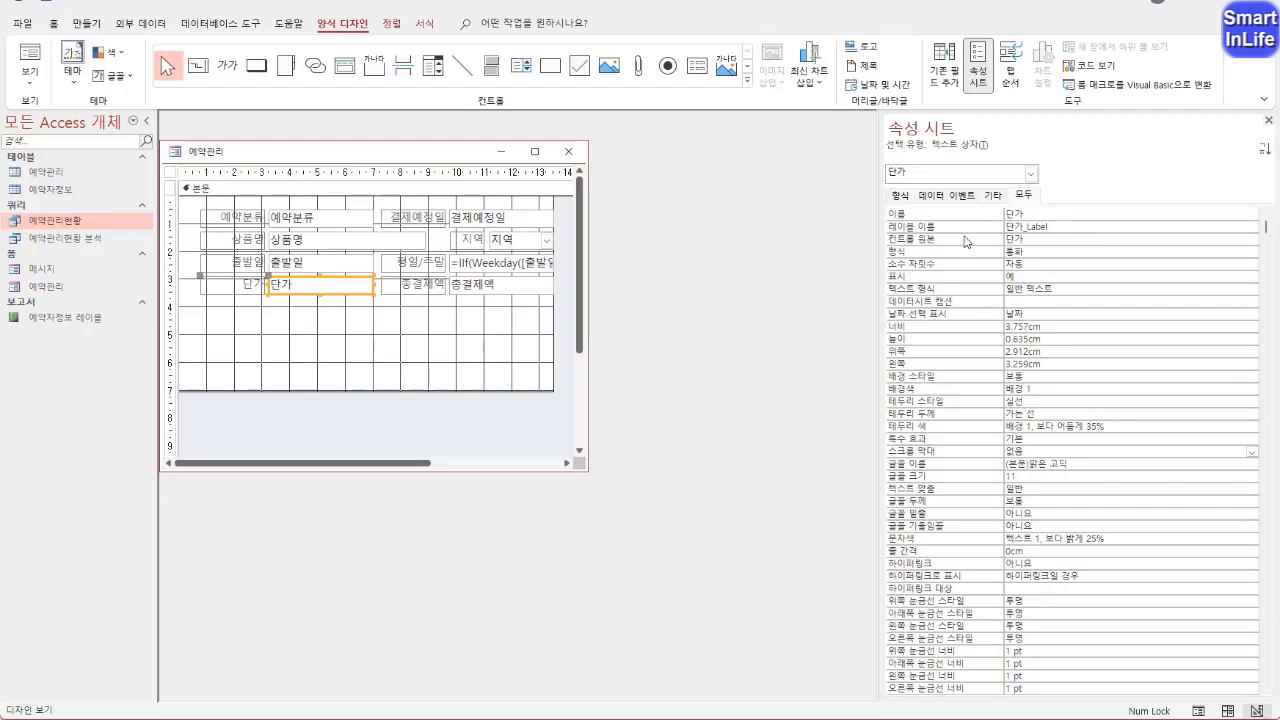
click(935, 195)
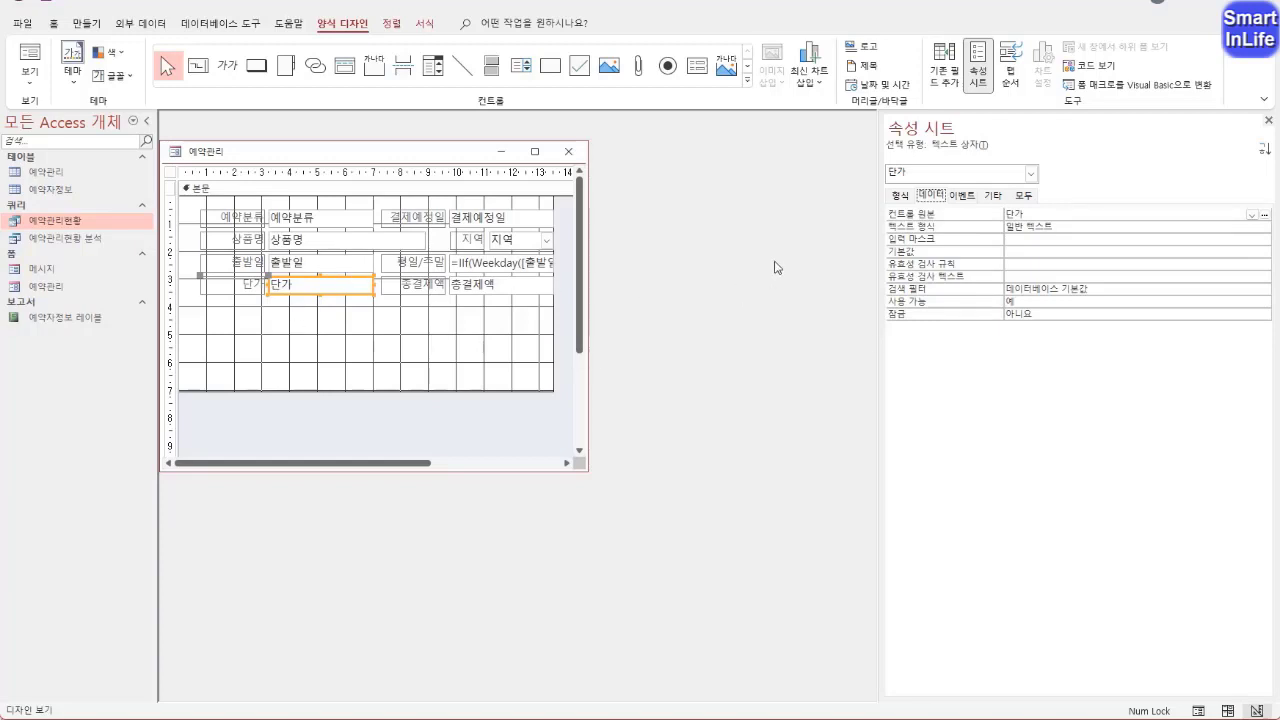
double_click(955, 314)
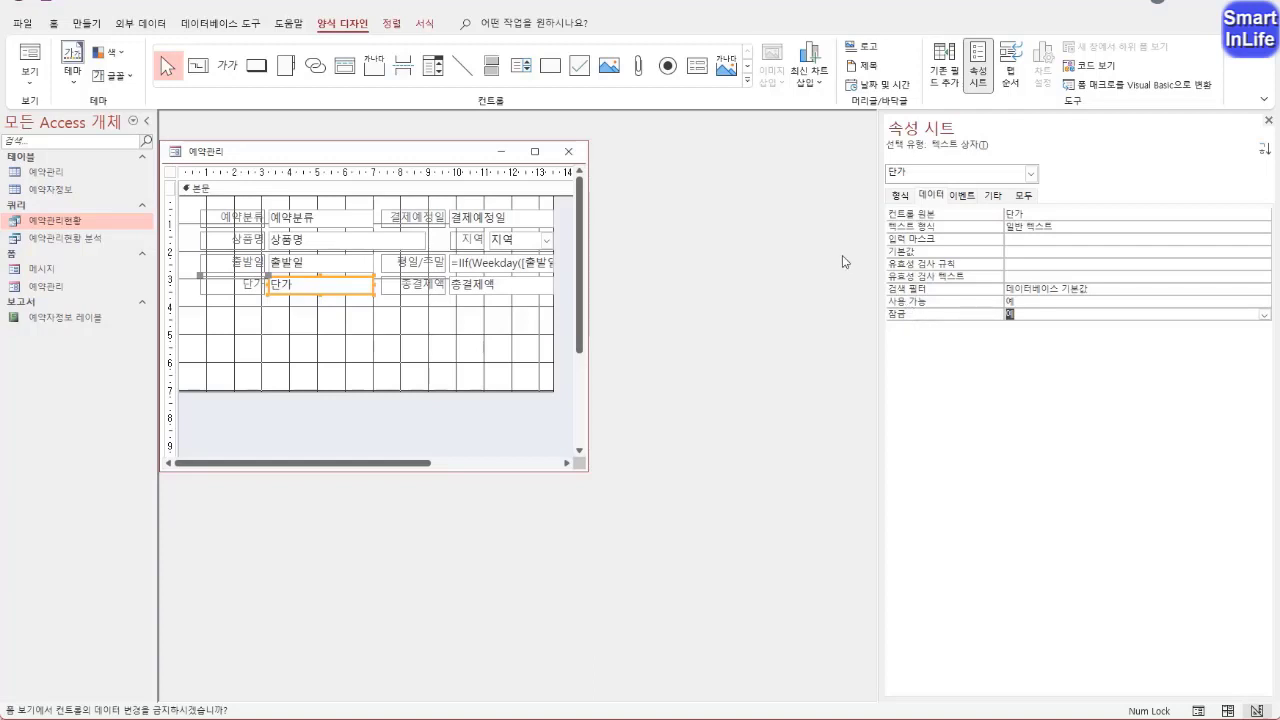
drag(313, 305, 304, 281)
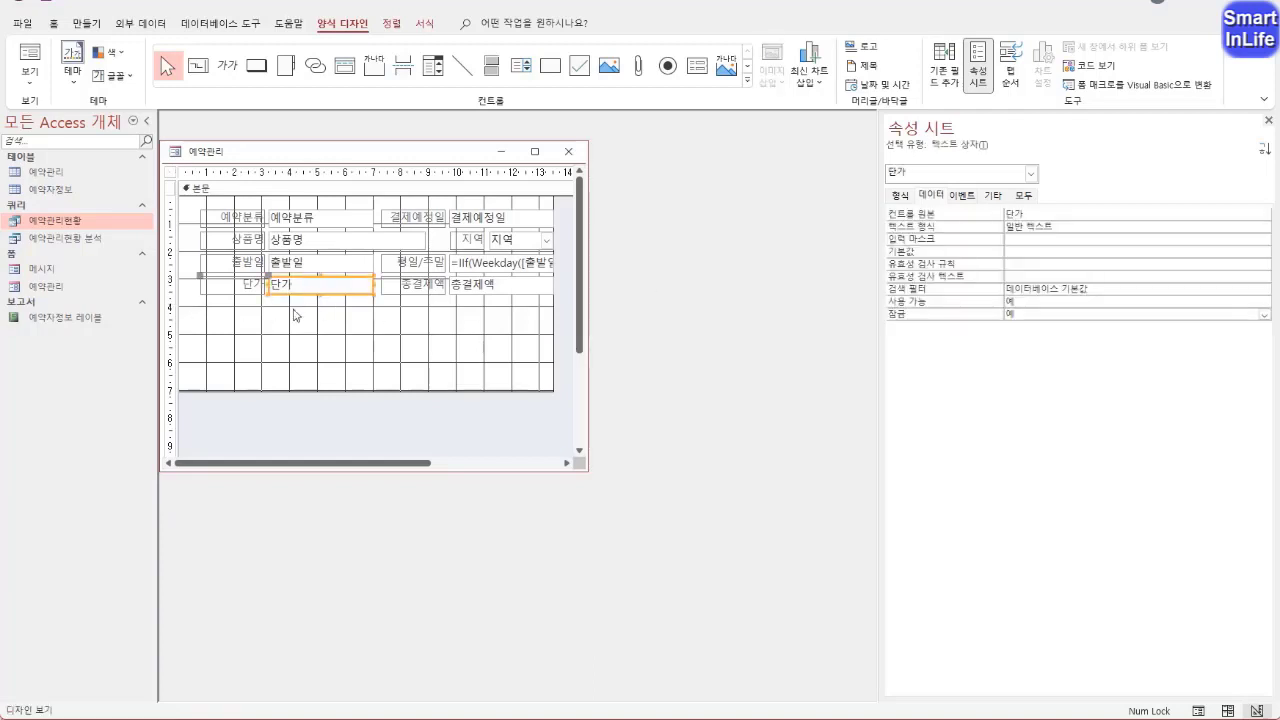
Create an On Click event procedure for the 단가 text box with the 코드 작성기 (code builder)
click(964, 198)
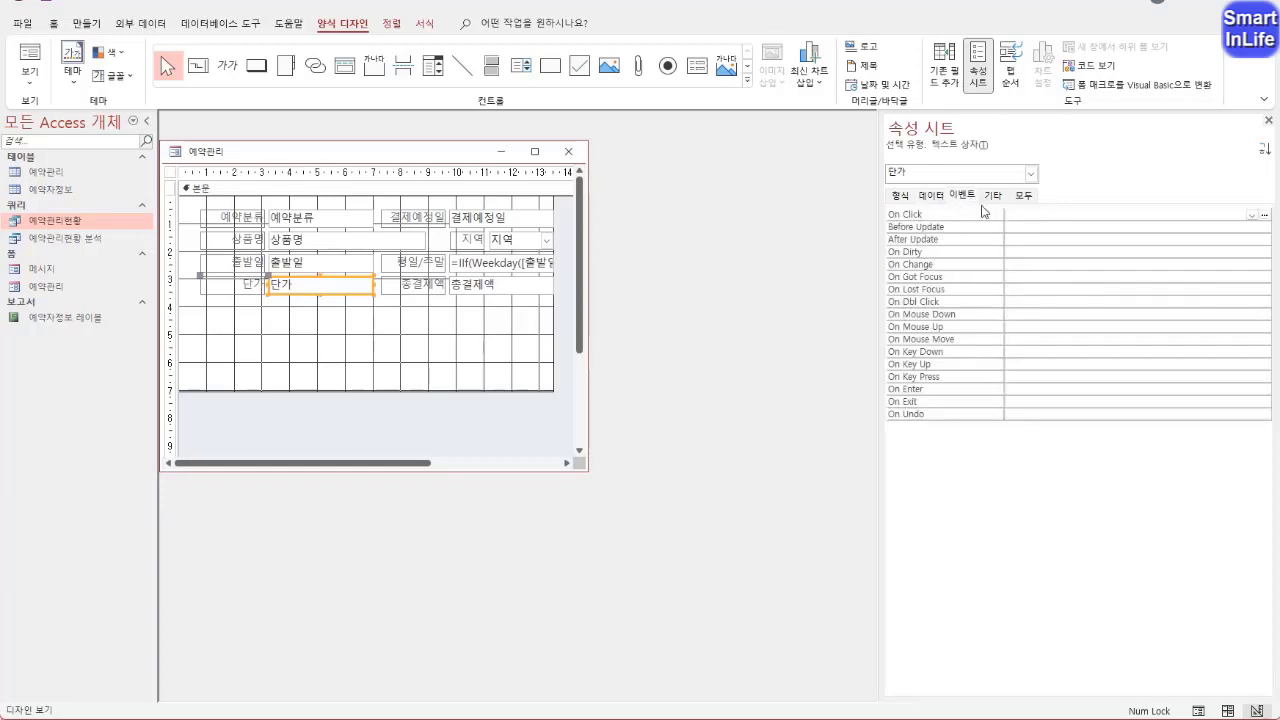
click(902, 215)
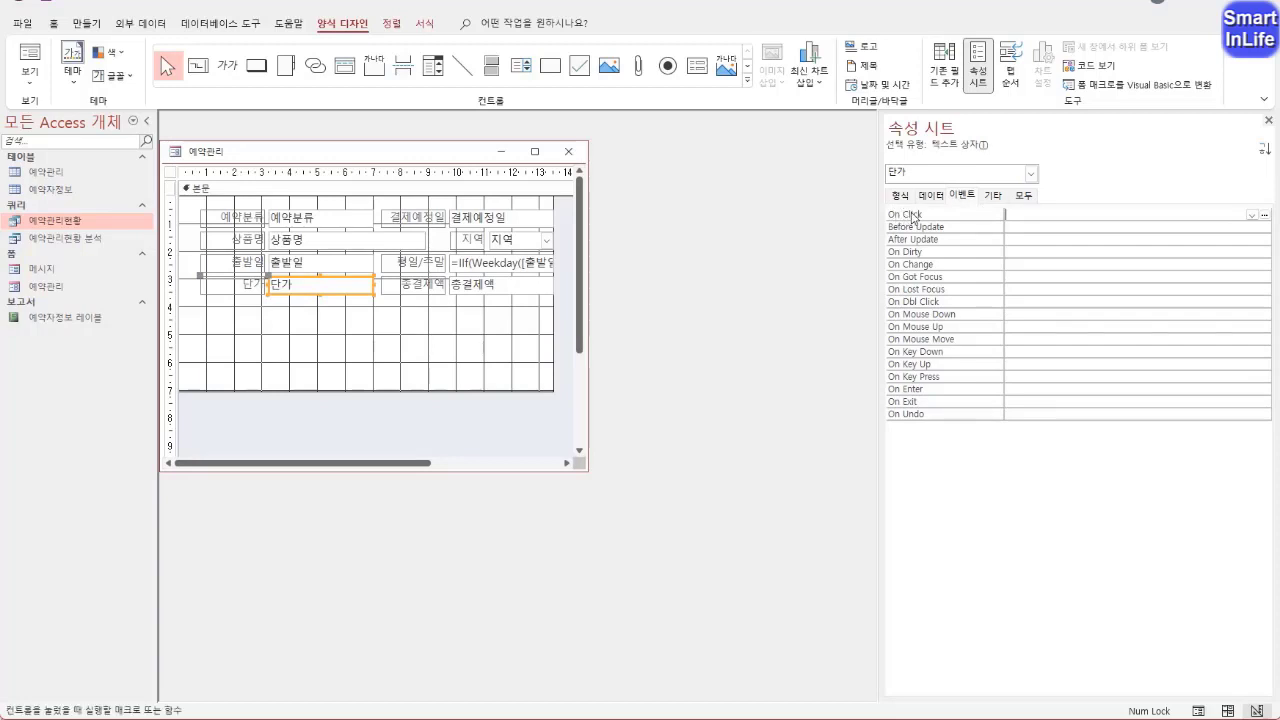
click(1264, 216)
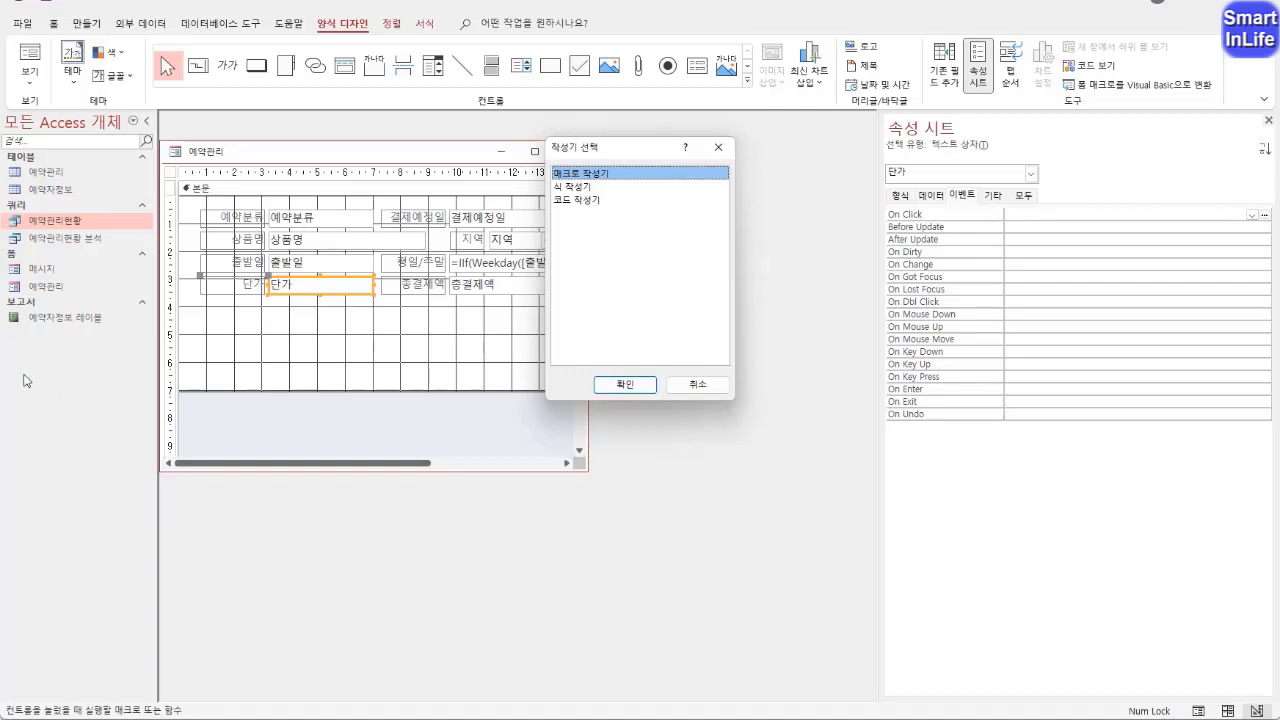
click(593, 203)
click(607, 387)
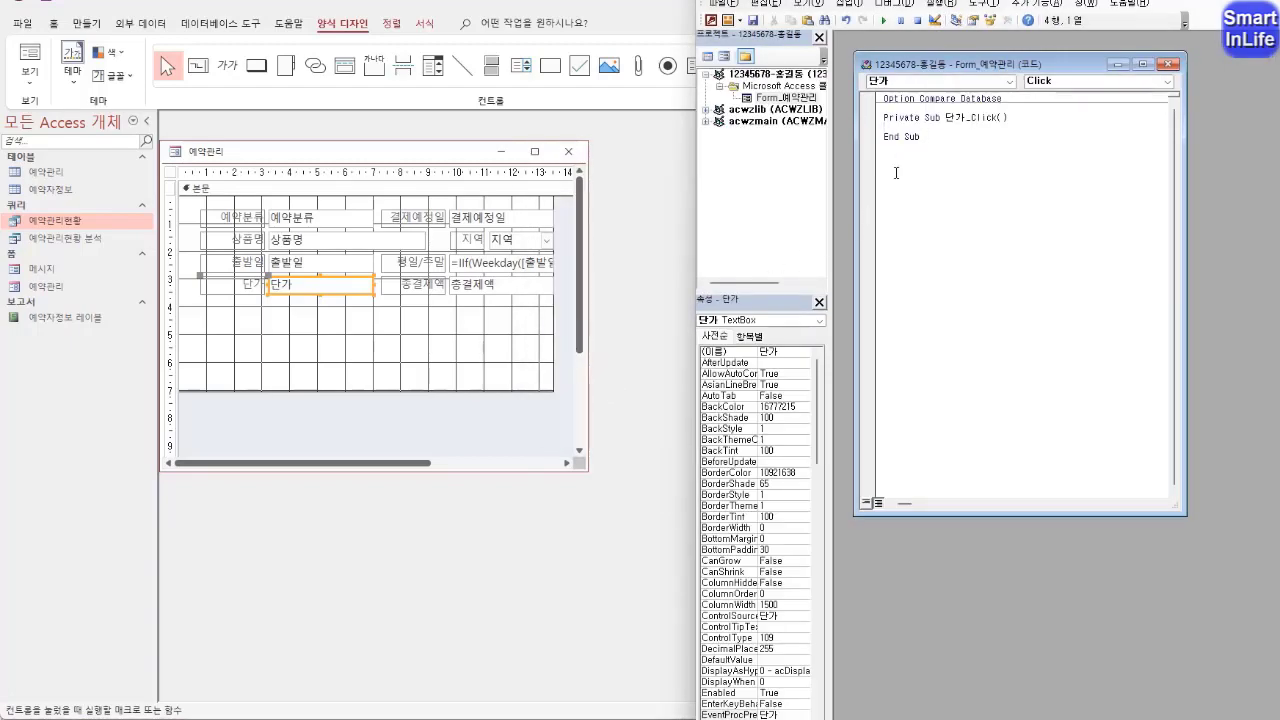
Write Docmd.OpenForm "메시지" in the 단가_Click procedure and return to the form design
drag(985, 0, 595, 47)
text(D)
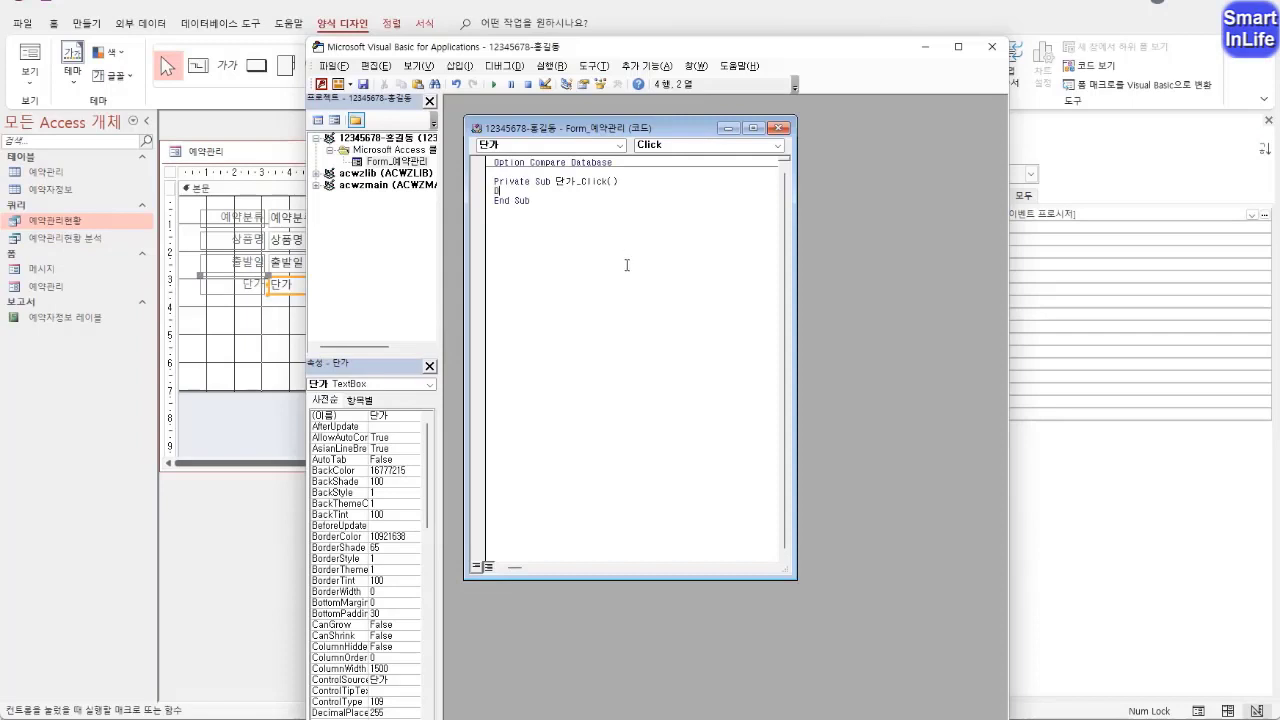
text(ocmd.)
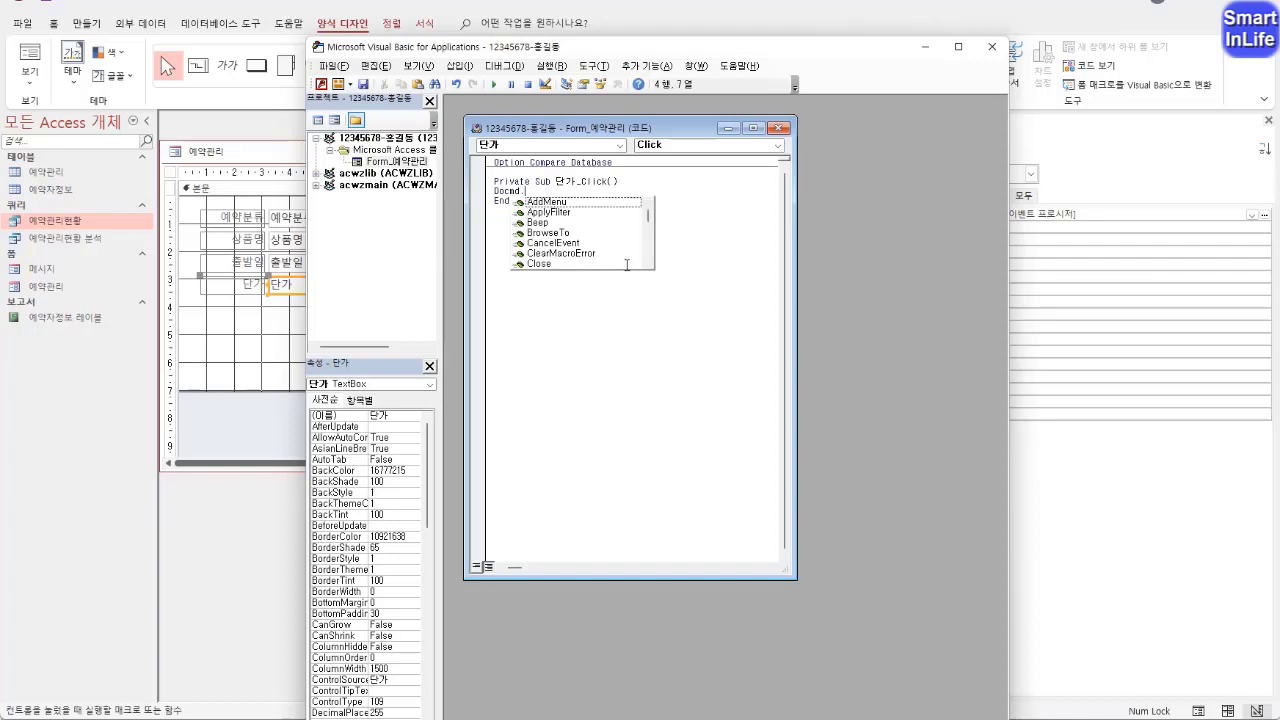
text(open)
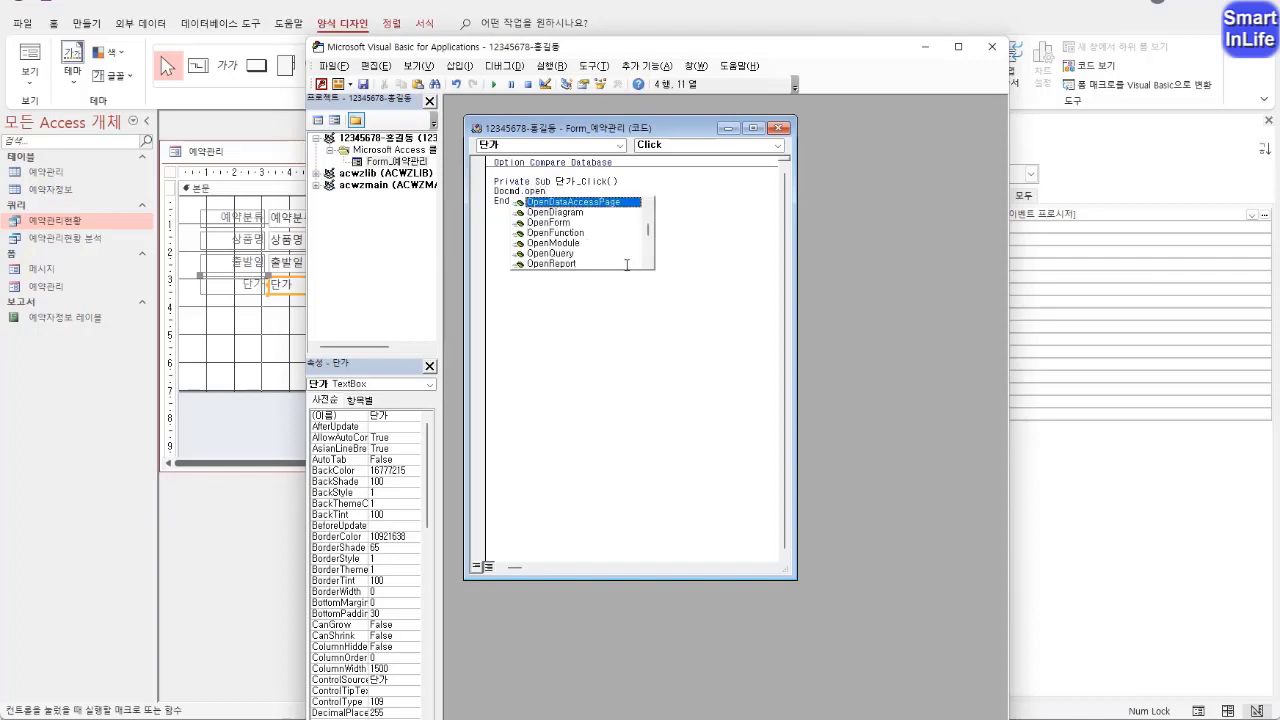
text(f)
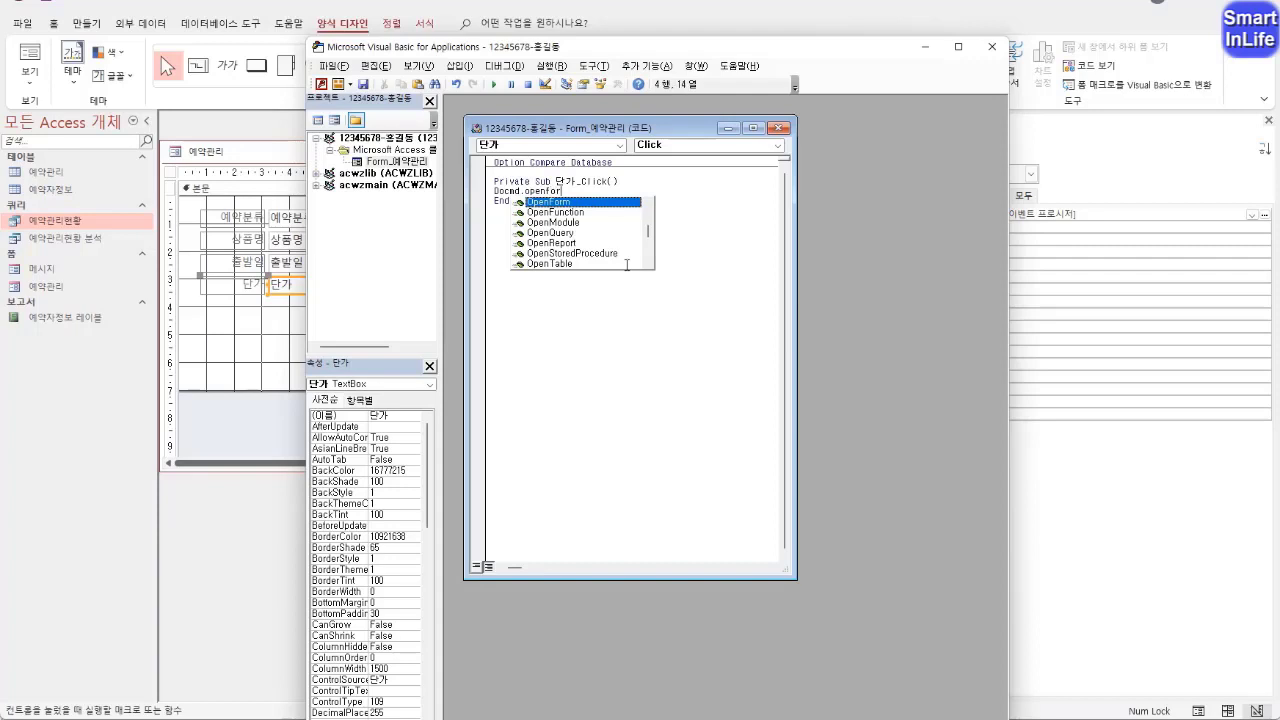
text(or)
key(Tab)
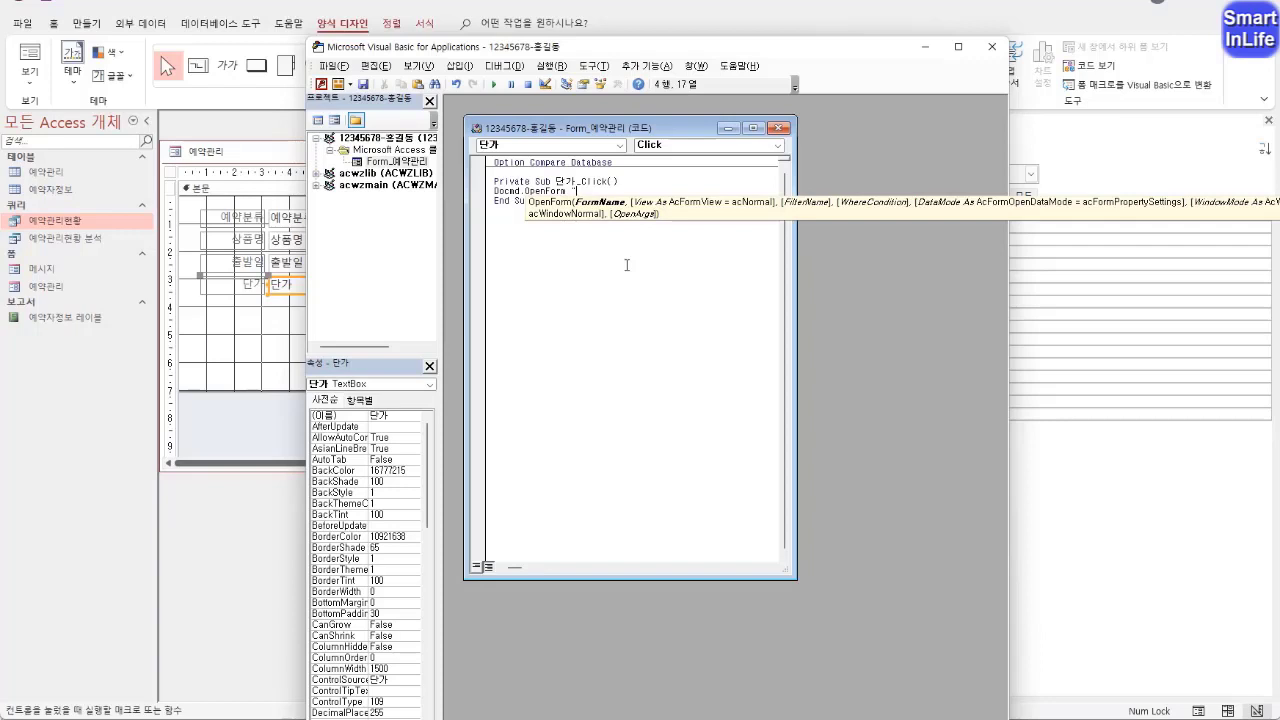
text("메시지)
click(321, 84)
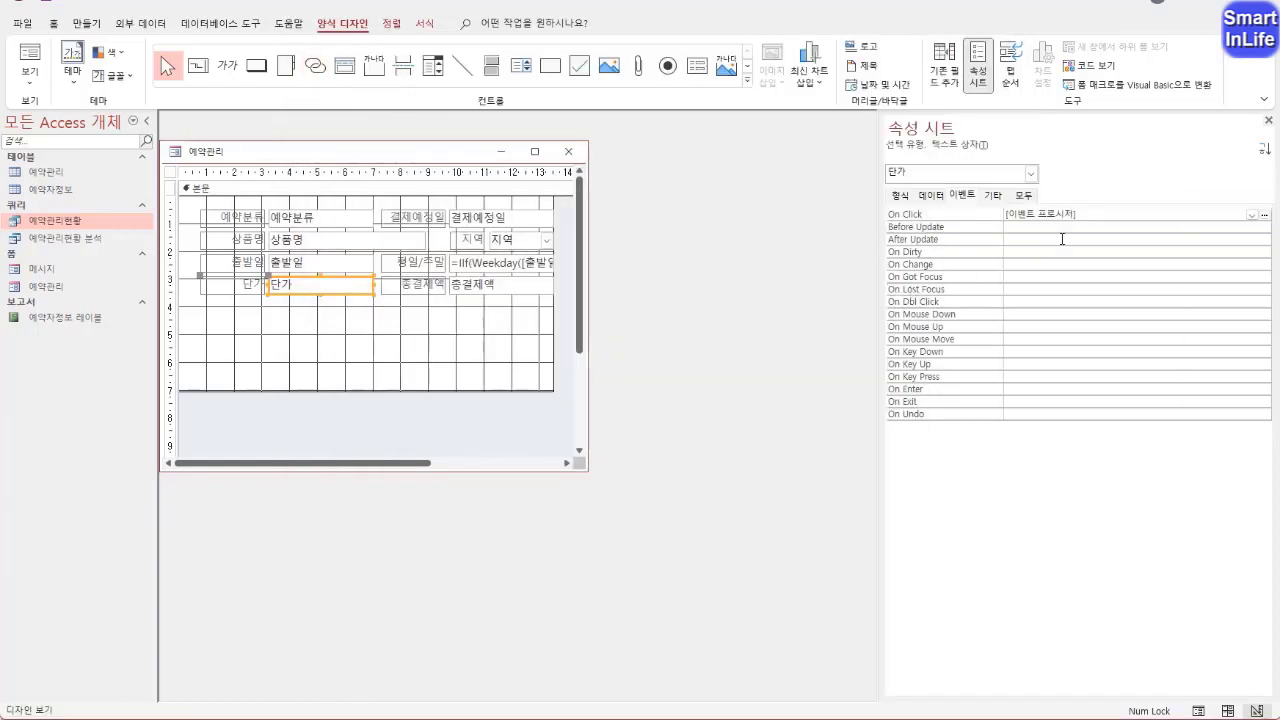
click(1082, 214)
key(ctrl+2)
mouse_move(1079, 223)
mouse_down()
mouse_move(1052, 240)
mouse_move(1046, 193)
mouse_move(1030, 261)
mouse_up()
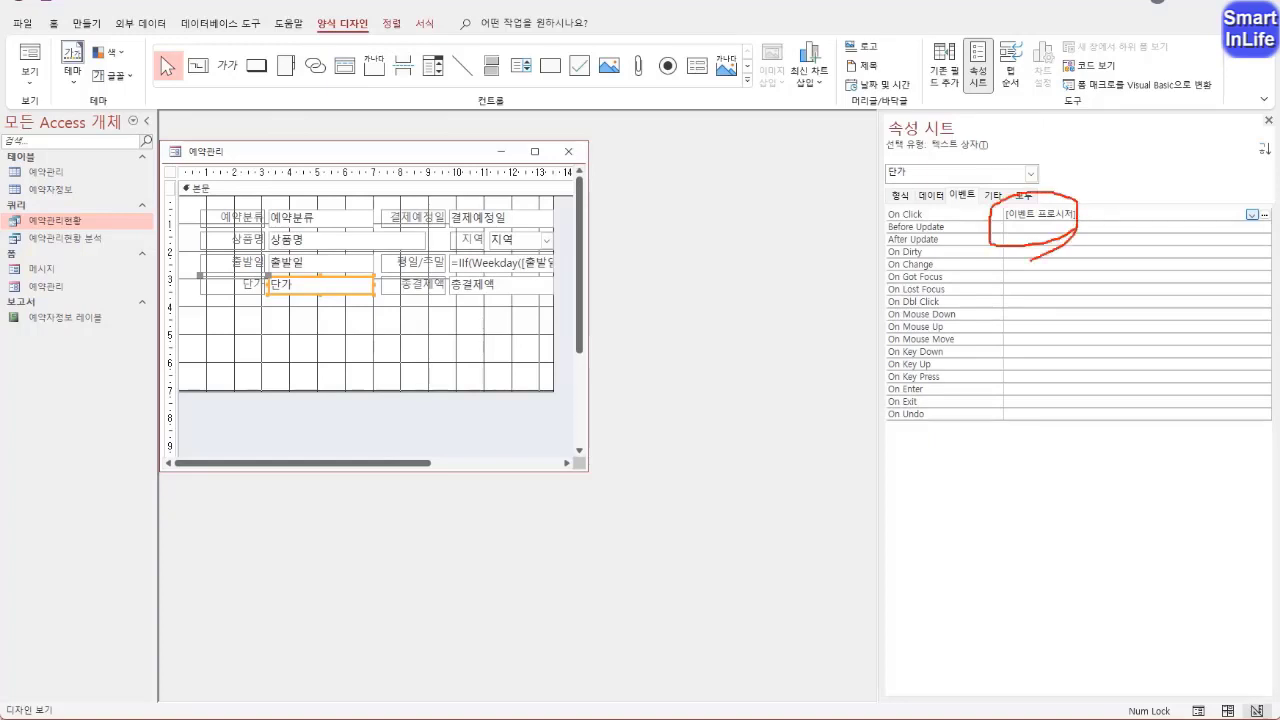
key(Escape)
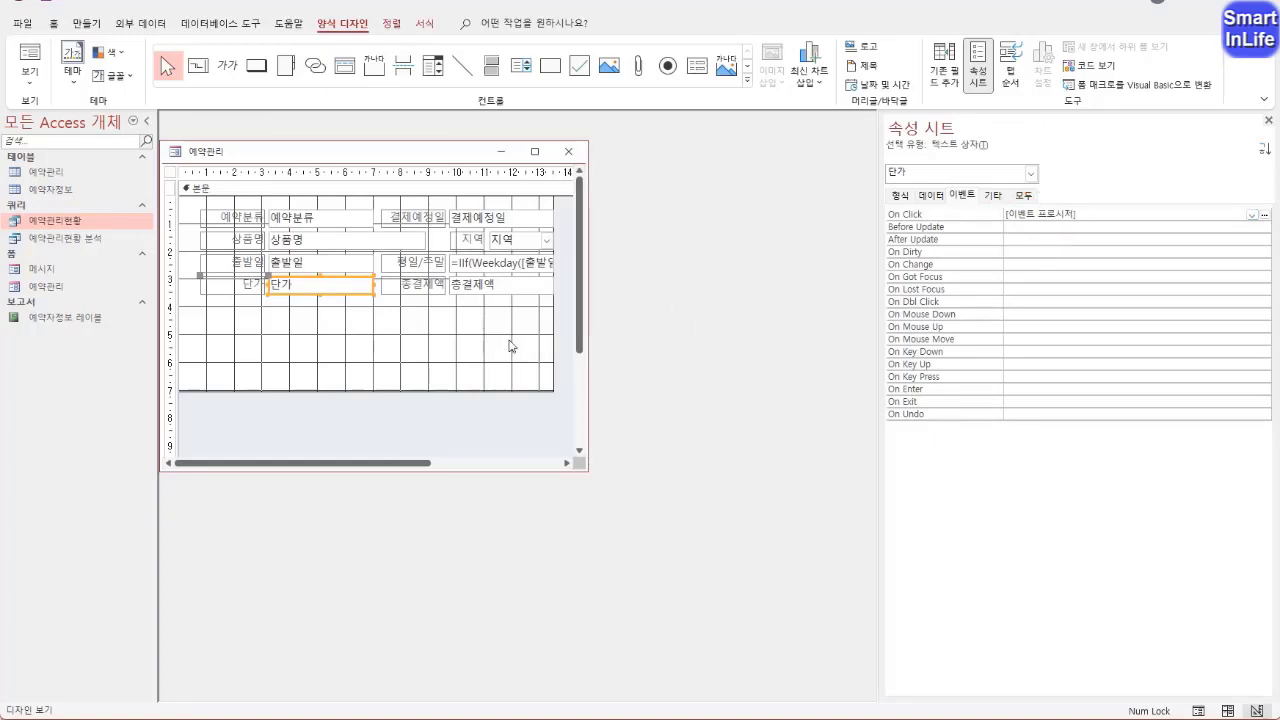
Test the 단가 field's On Click event in Form View, close the 메시지 form and return to Design View
click(370, 328)
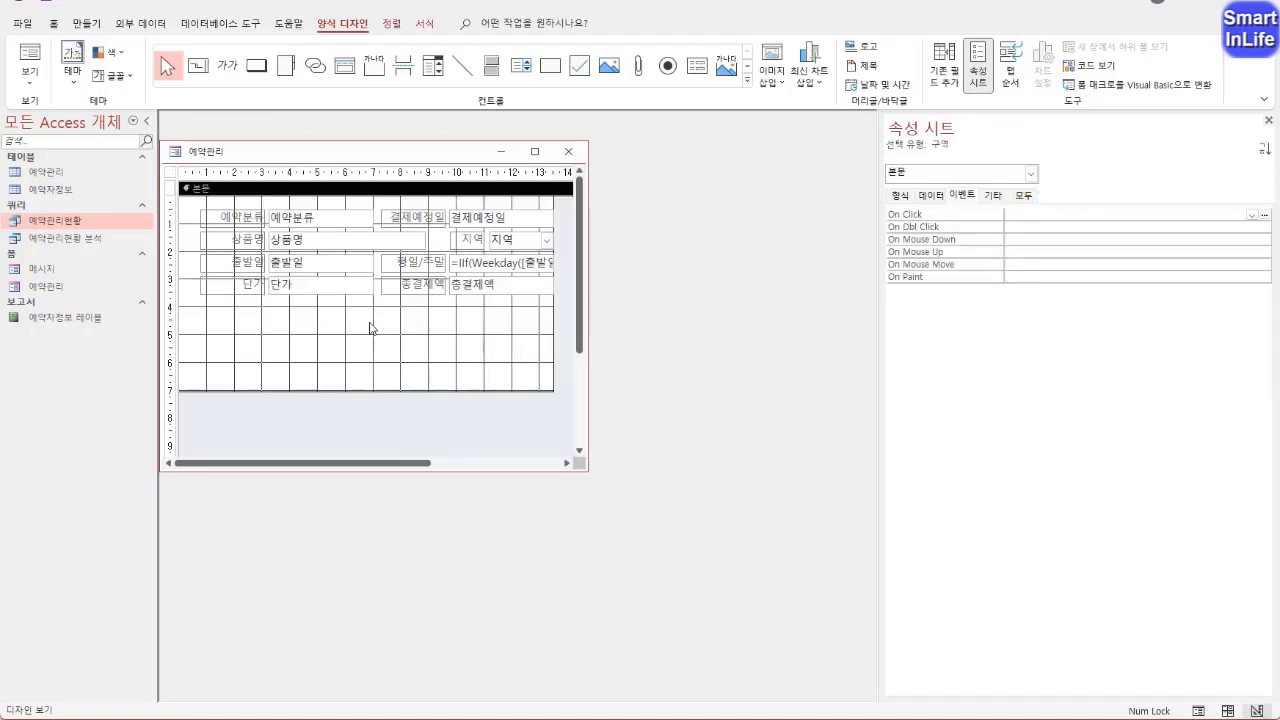
right_click(211, 151)
click(262, 228)
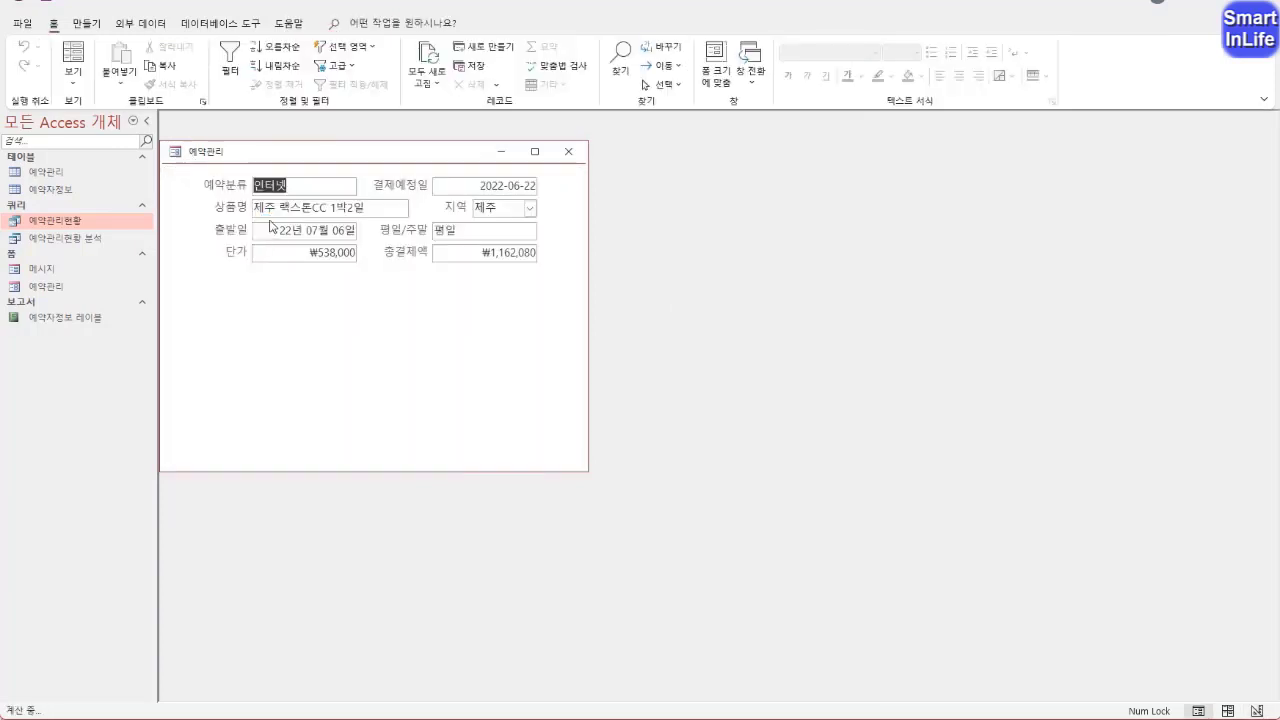
click(326, 254)
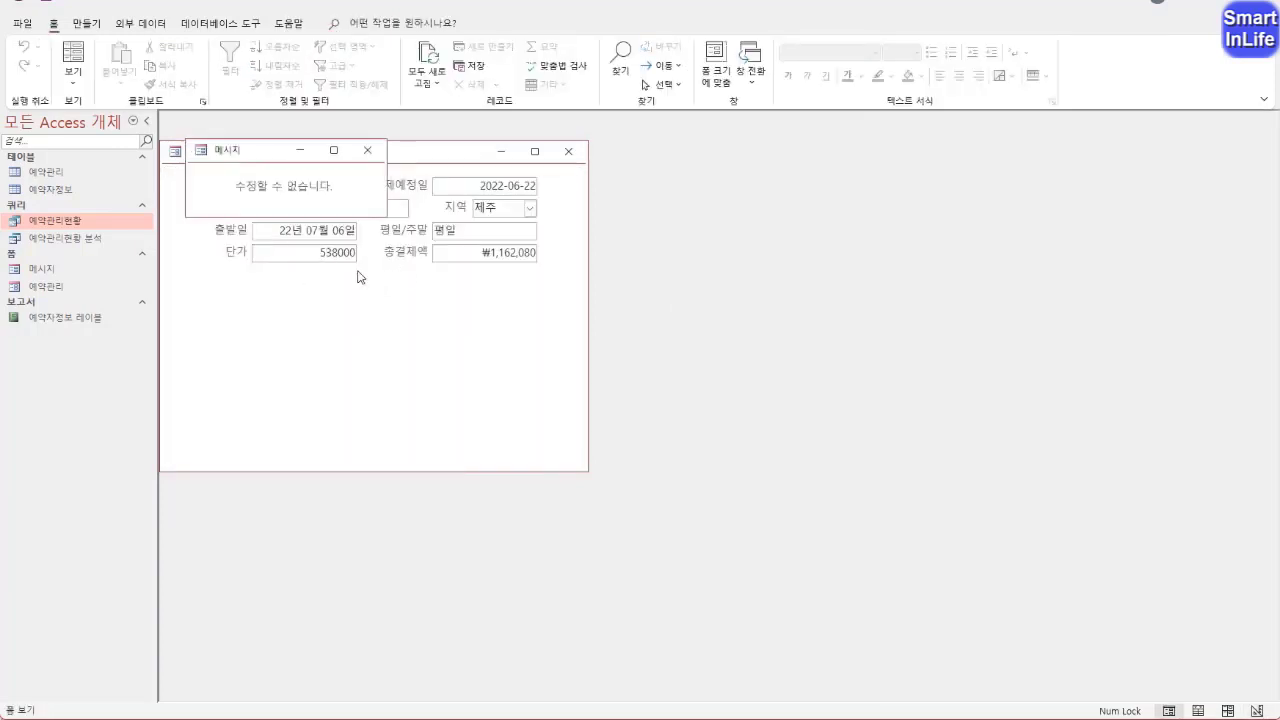
mouse_move(276, 158)
mouse_down()
mouse_move(480, 187)
mouse_move(290, 174)
mouse_up()
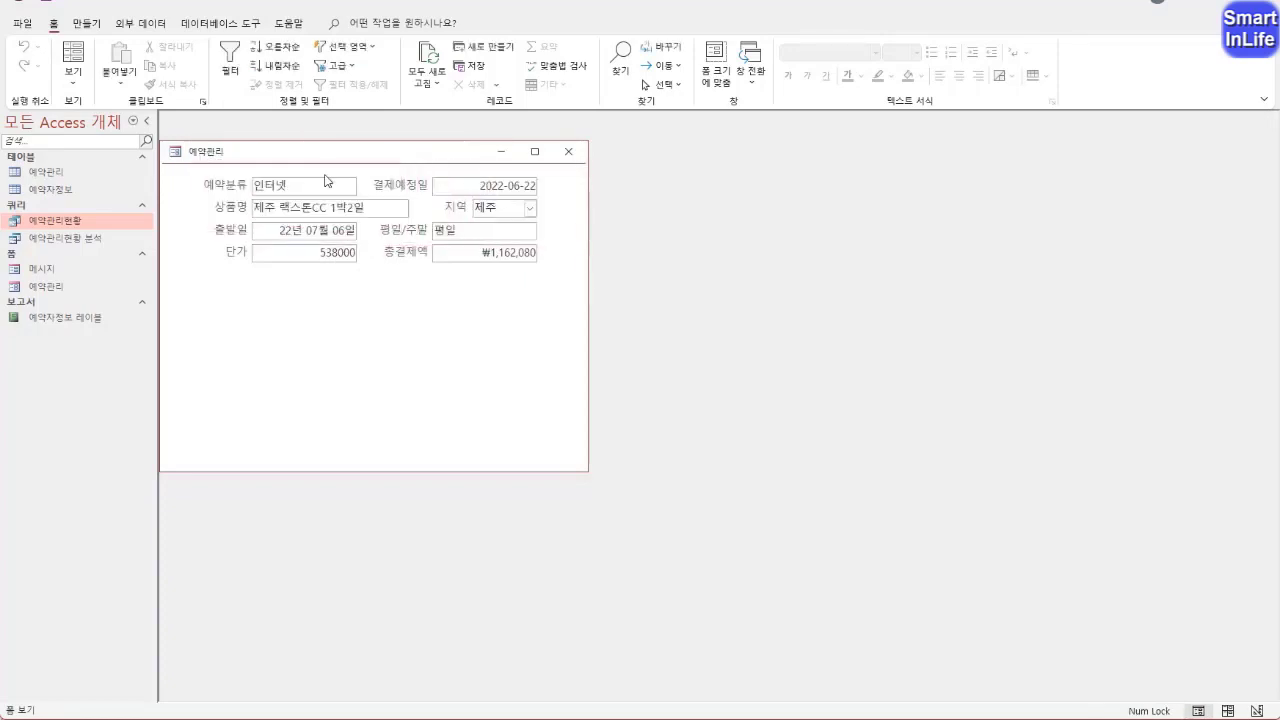
right_click(238, 160)
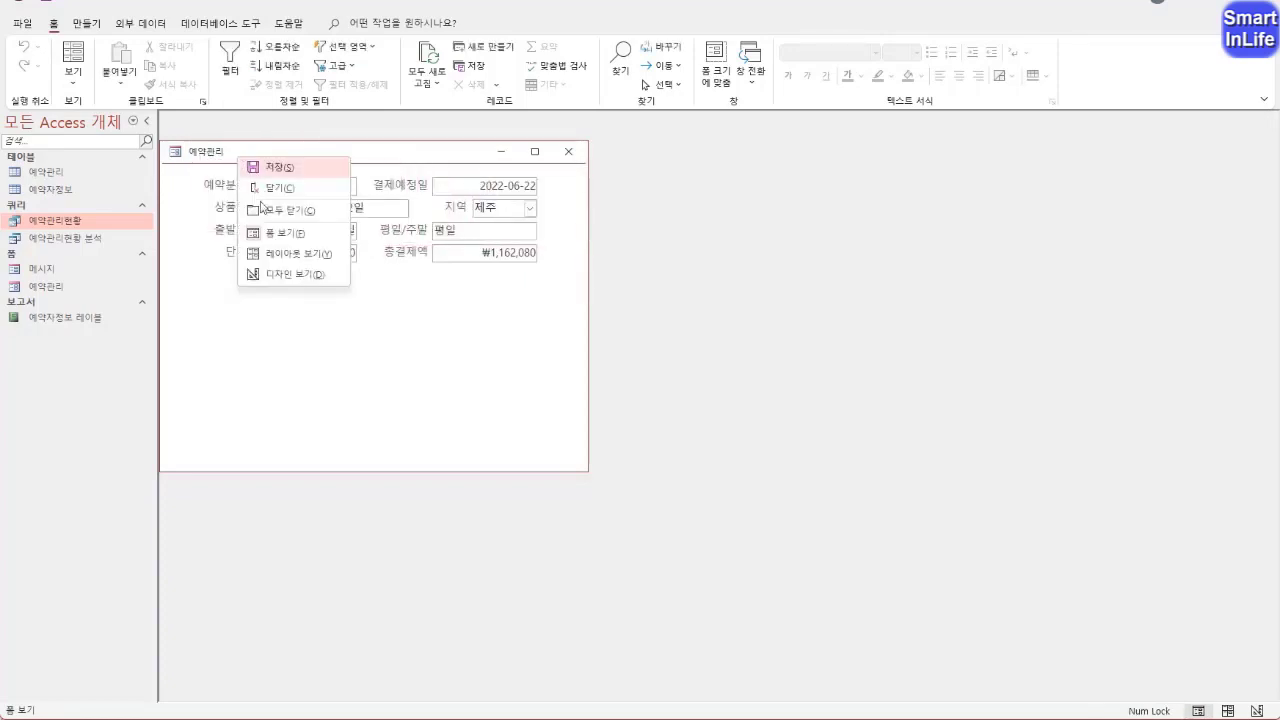
click(292, 276)
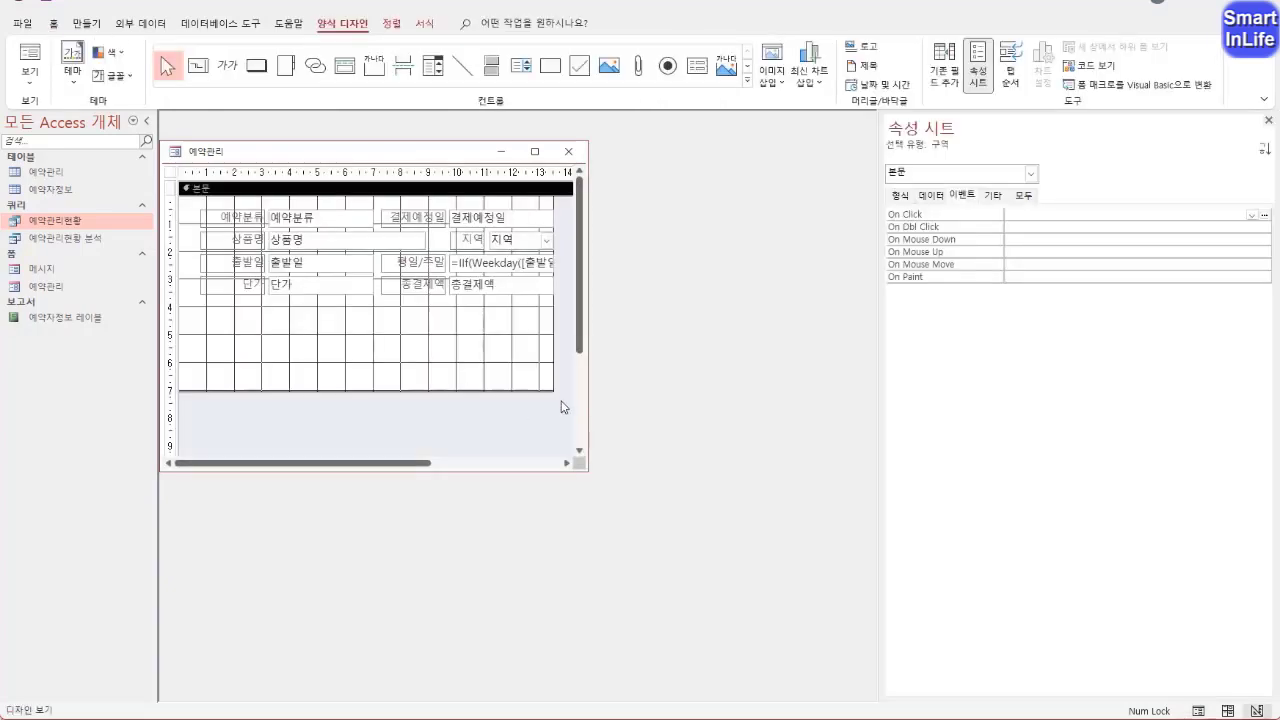
Shrink the 본문 section and the form window around the controls, check the fit in Form View and return to Design View
drag(555, 390, 560, 302)
drag(588, 470, 564, 300)
right_click(216, 160)
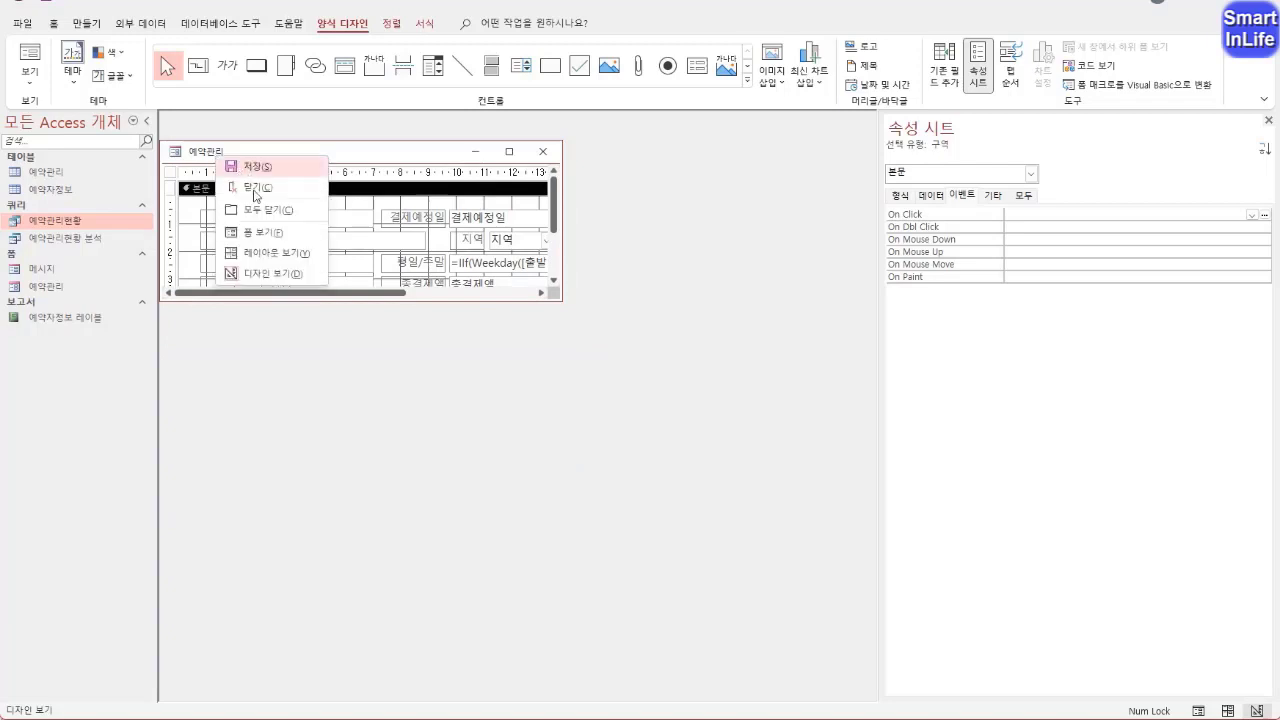
click(250, 233)
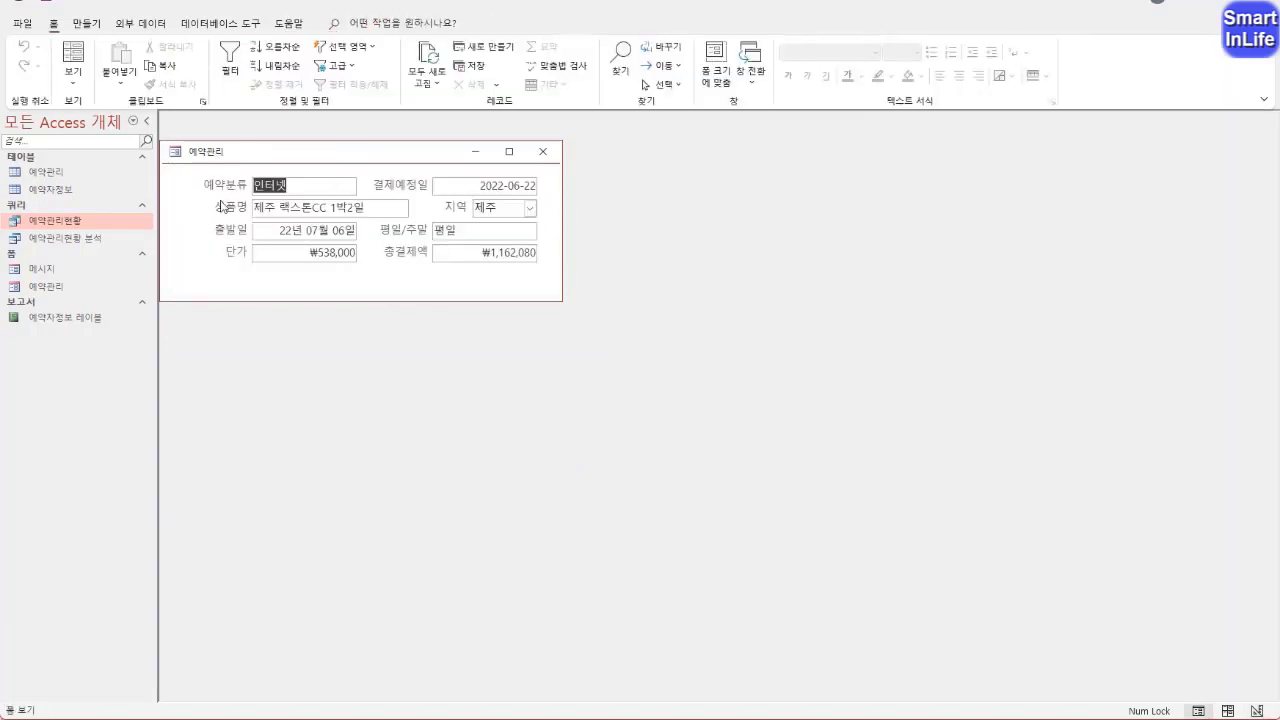
right_click(245, 156)
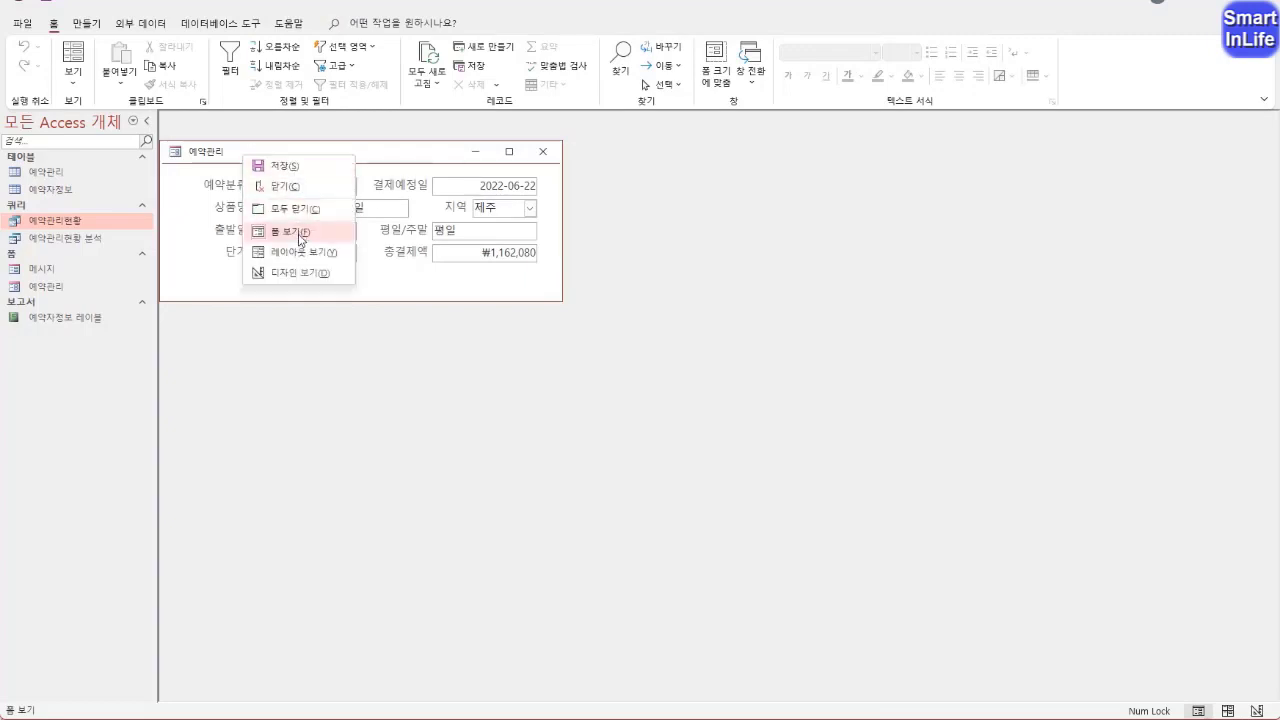
click(296, 272)
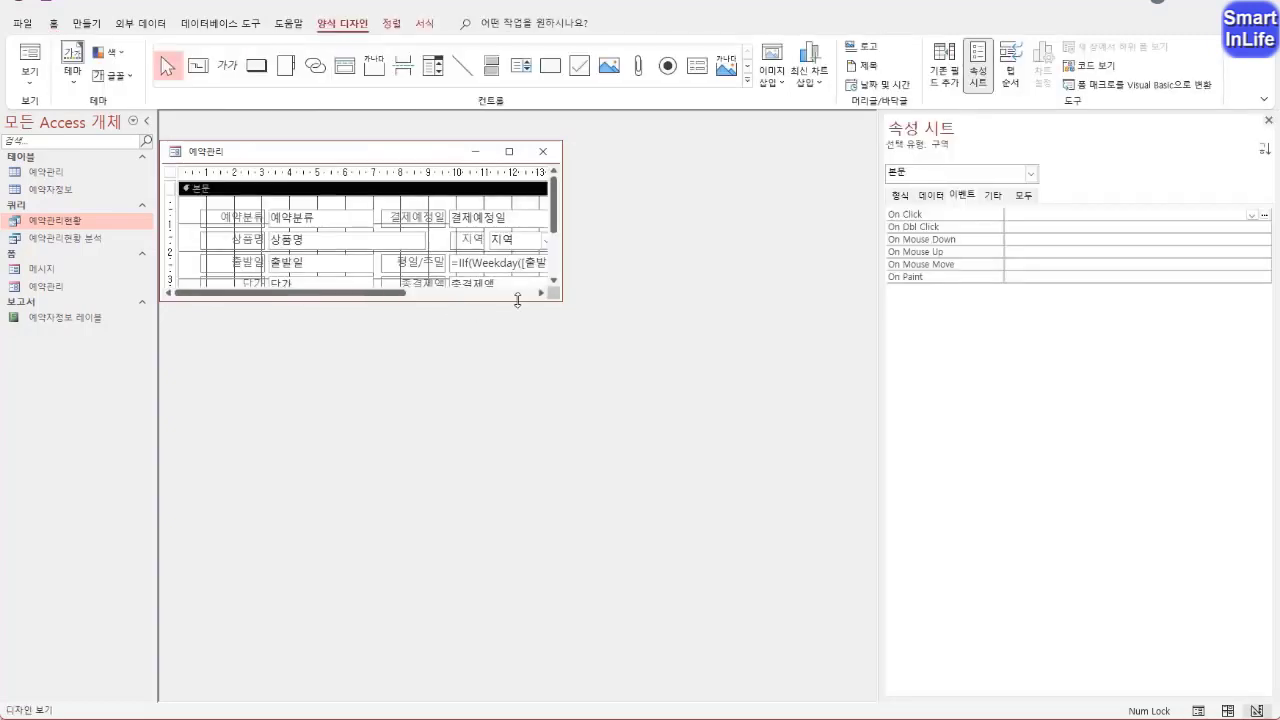
Enlarge the form window and shift all the form controls together slightly left in the 본문 section
drag(565, 300, 592, 351)
drag(503, 320, 296, 228)
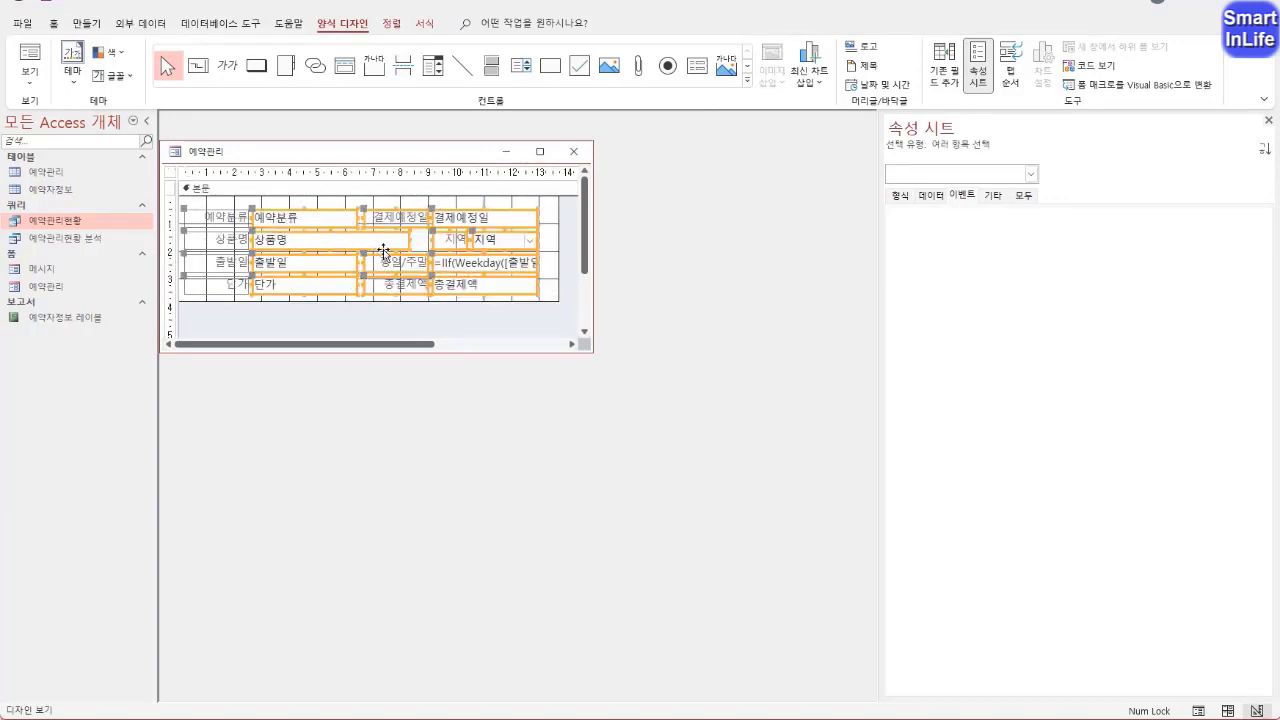
drag(592, 351, 591, 350)
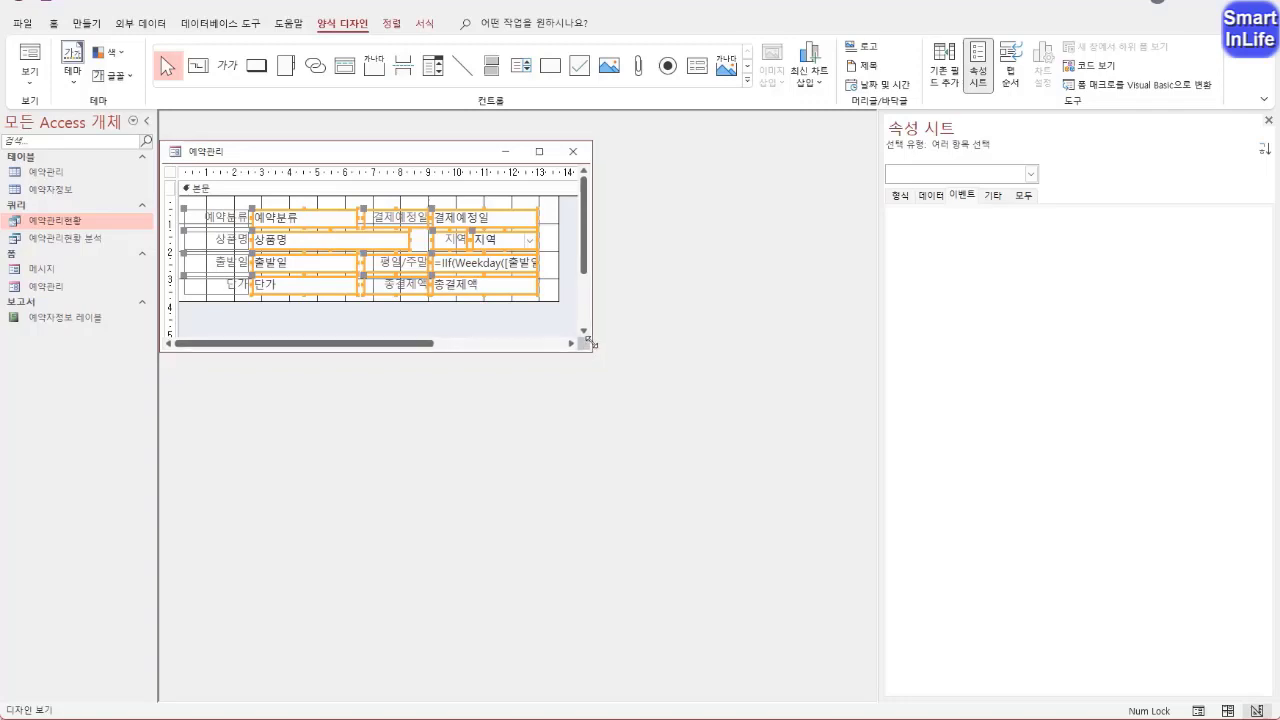
Narrow the 예약관리 form and its window to fit around the controls, check it in Form View and close it with the changes saved
drag(559, 252, 547, 252)
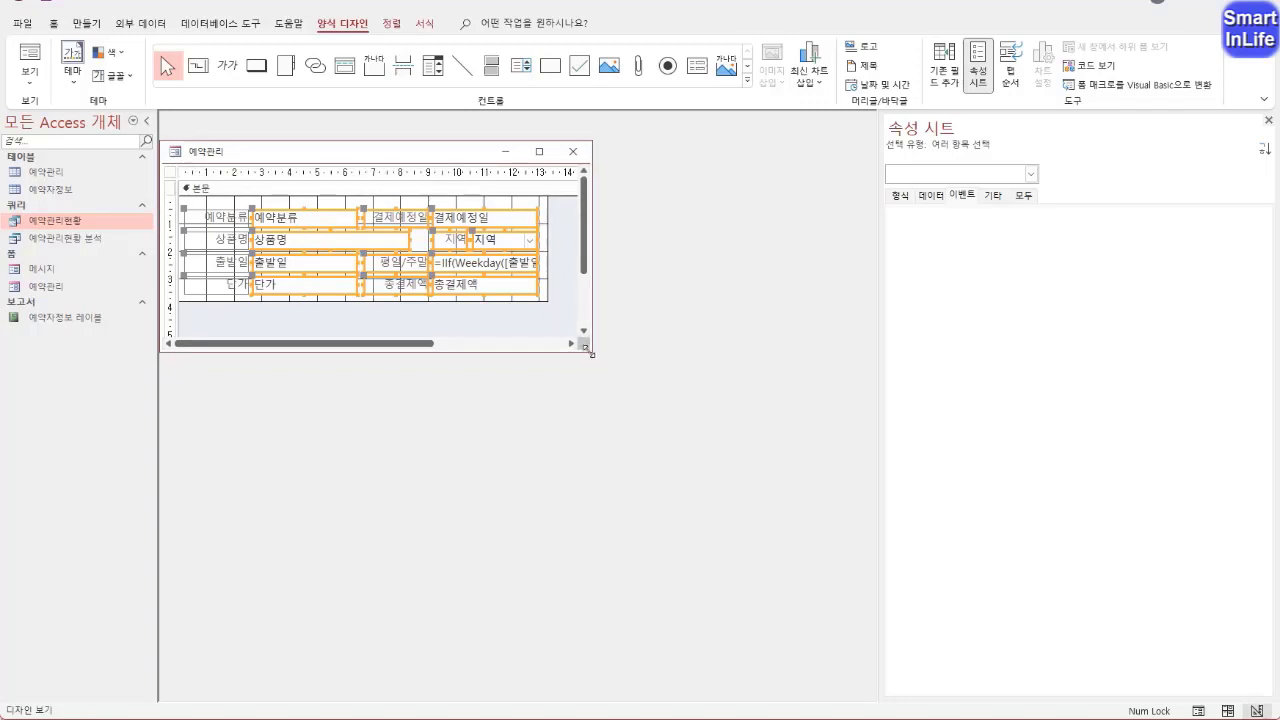
drag(591, 351, 529, 290)
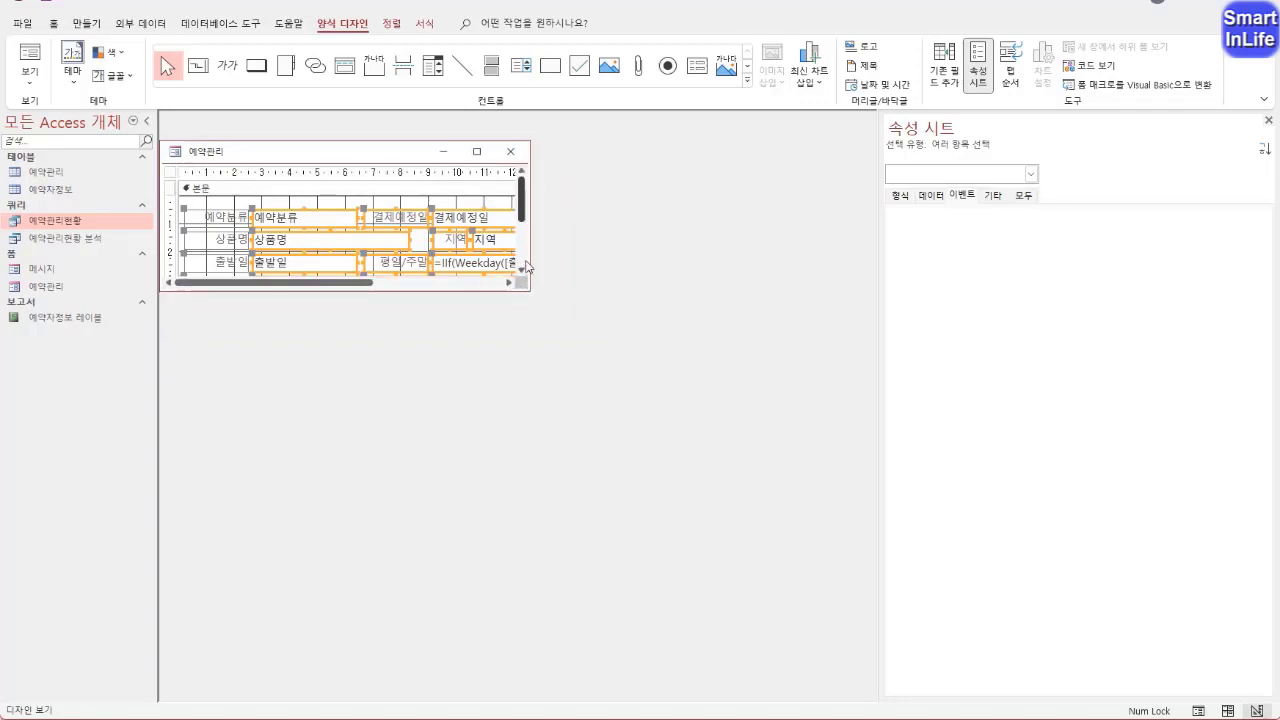
right_click(265, 152)
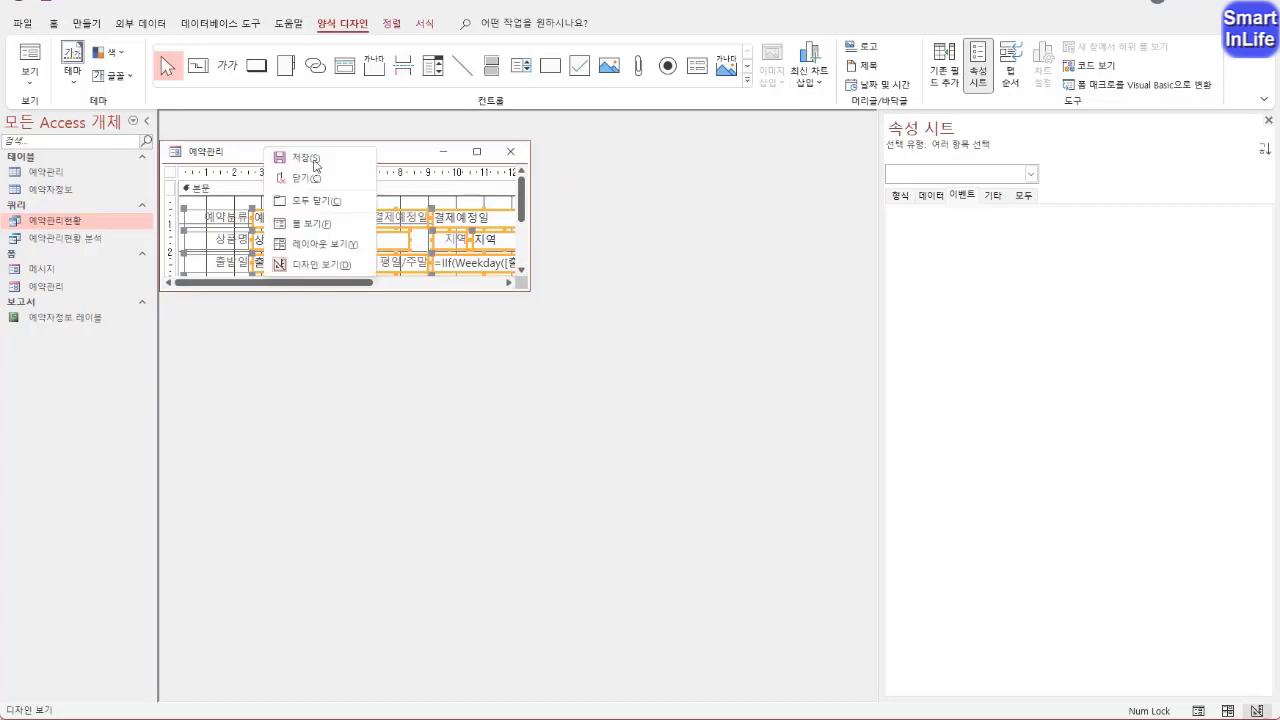
click(328, 225)
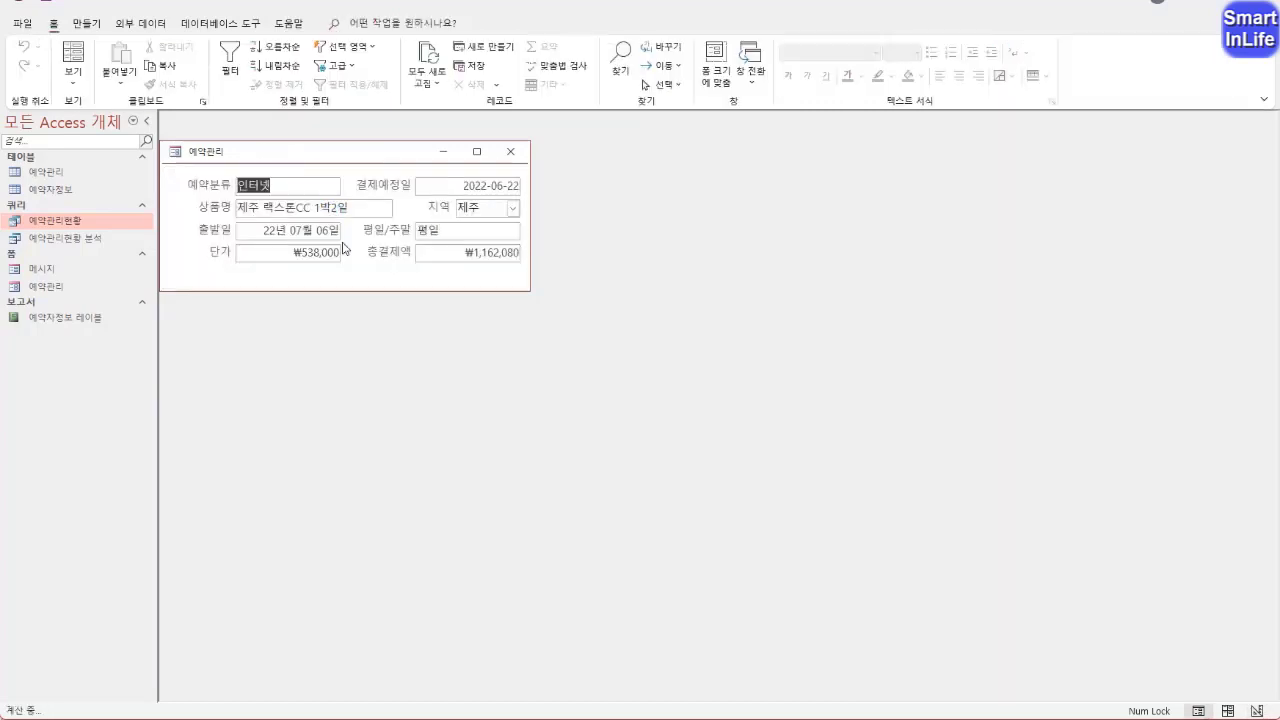
click(511, 152)
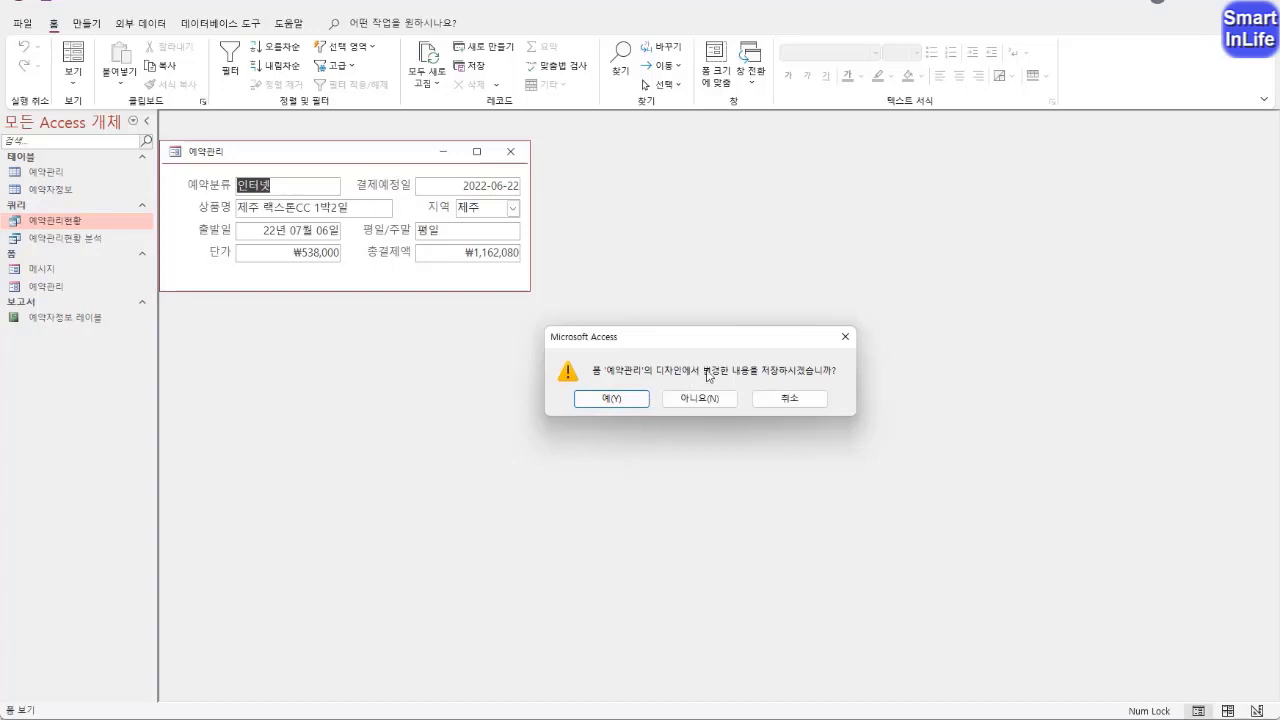
click(615, 399)
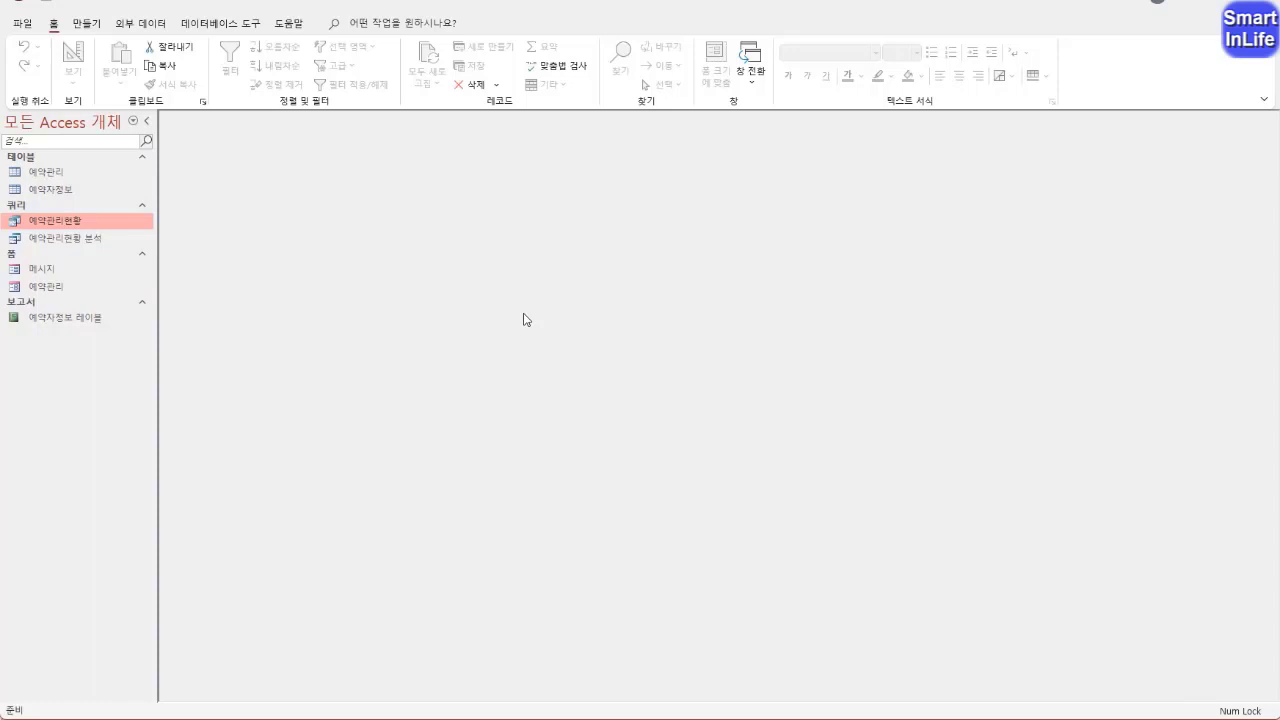
Create a columnar (열 형식) form titled 예약관리현황 폼 with the Form Wizard, using only the 예약번호 field of the 예약관리현황 query
click(88, 28)
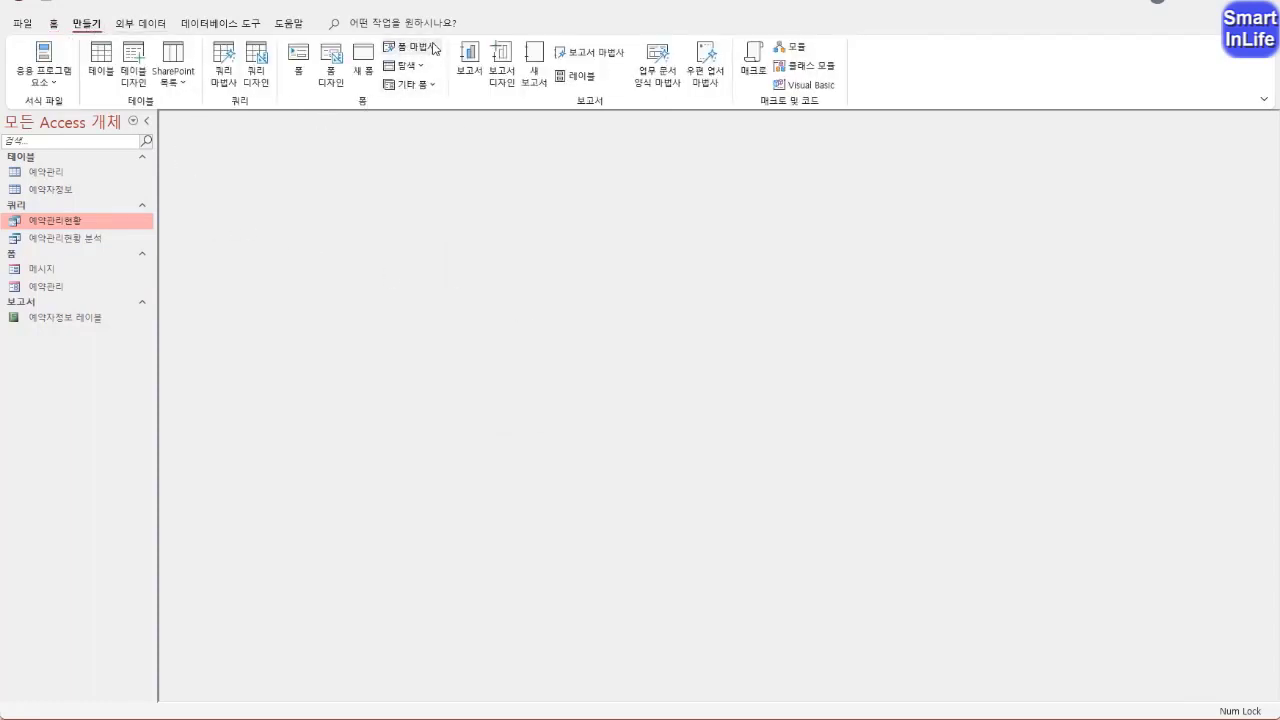
click(434, 48)
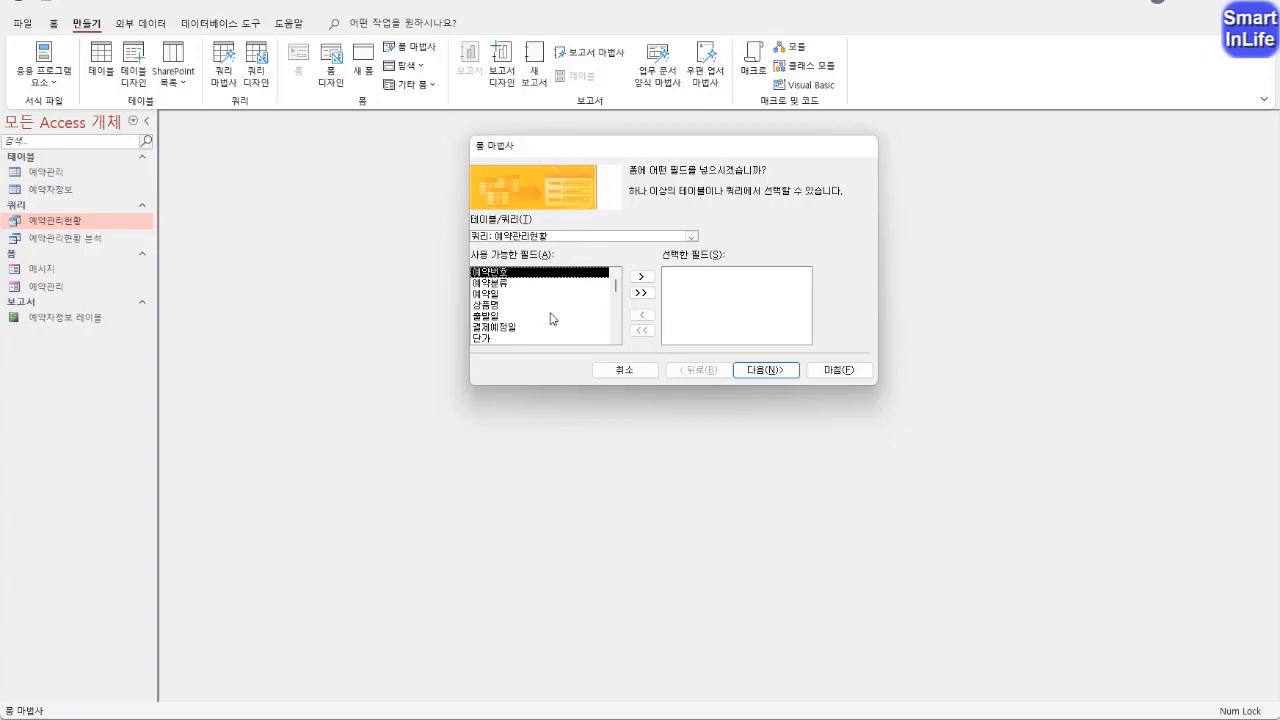
click(641, 276)
click(766, 369)
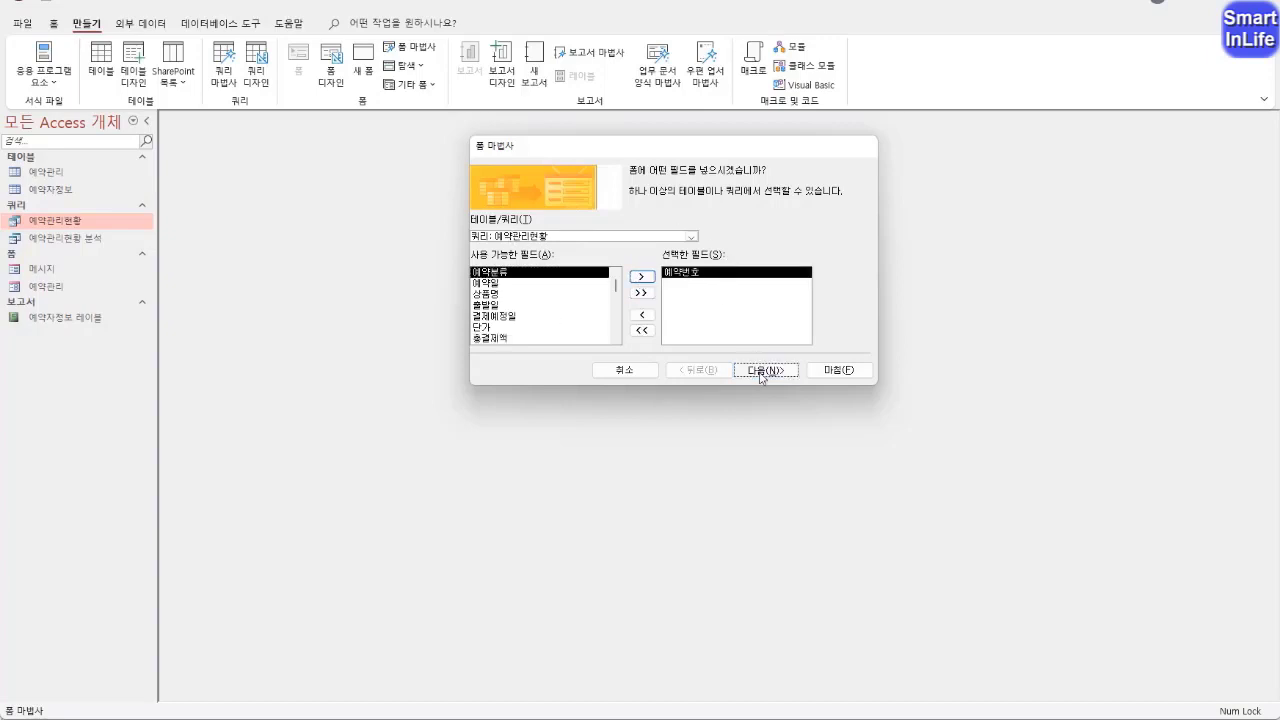
drag(697, 159, 614, 157)
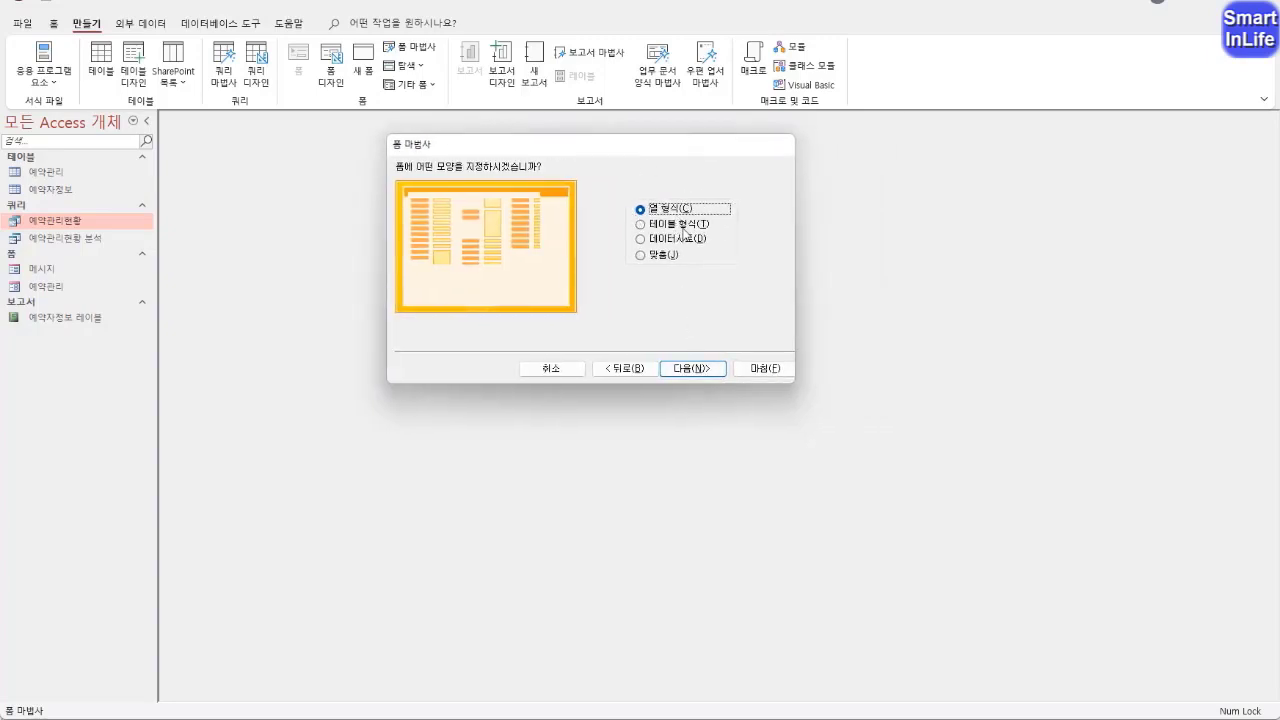
click(716, 368)
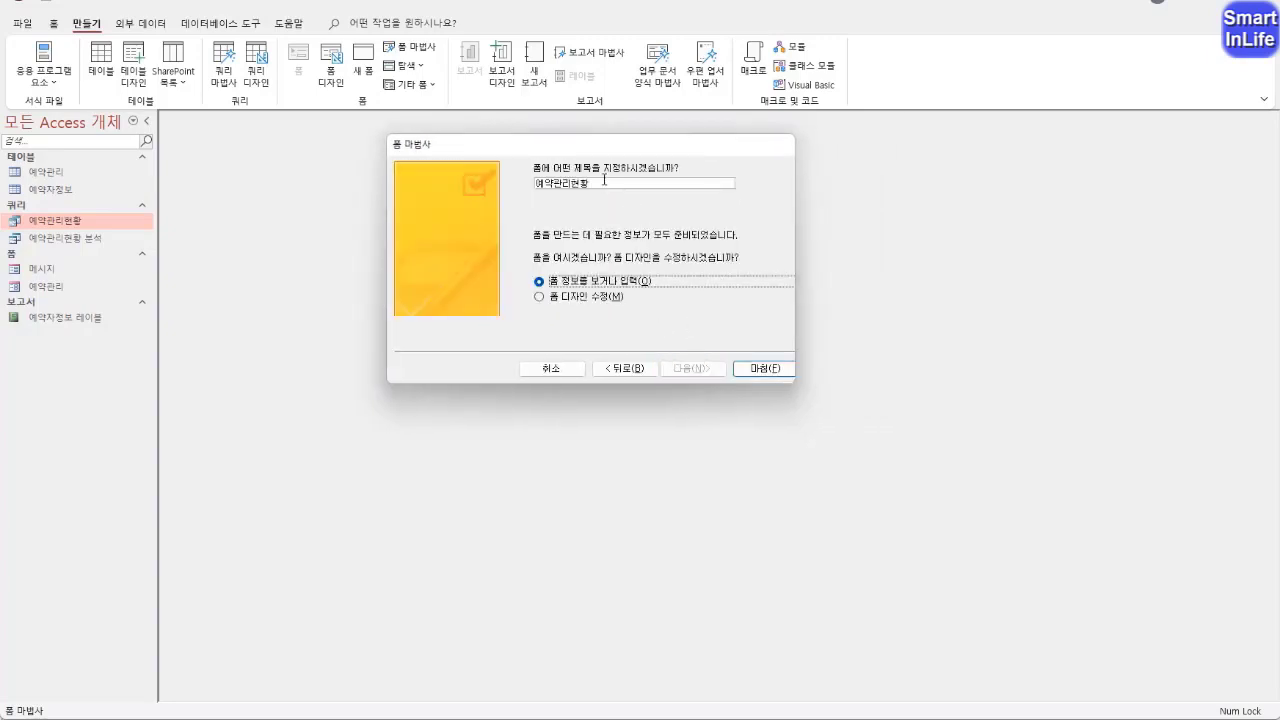
click(604, 180)
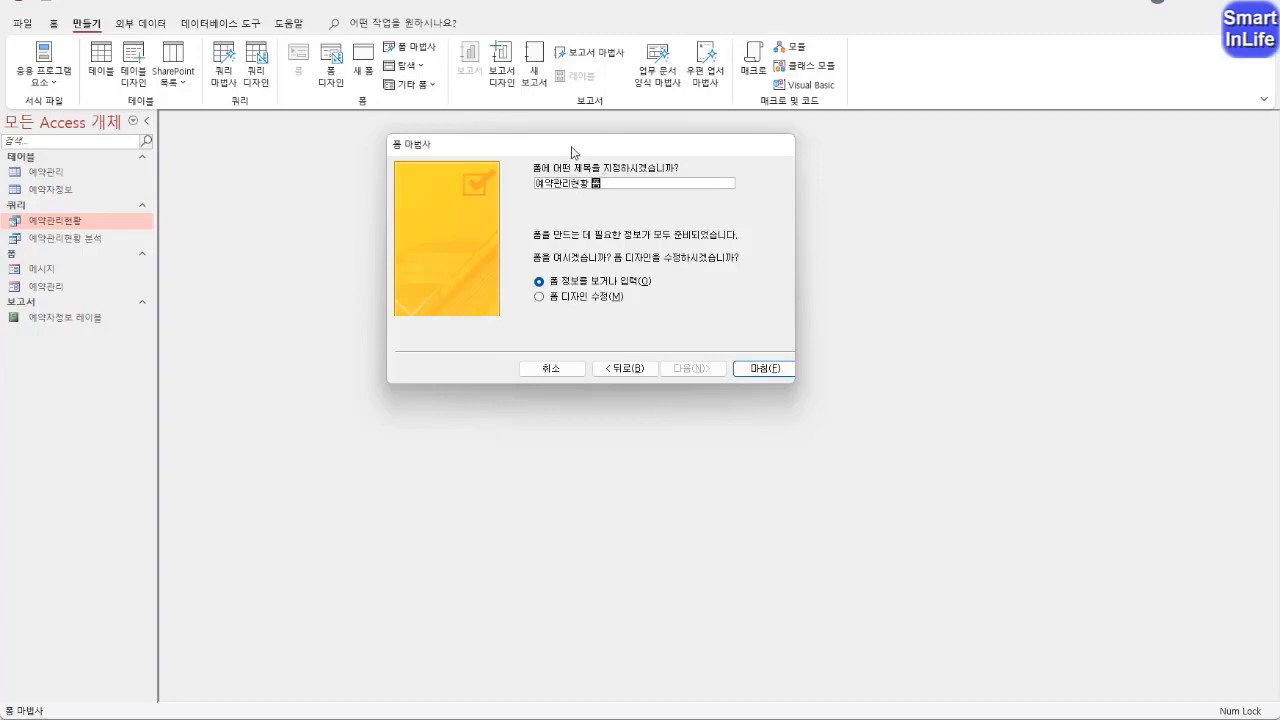
drag(571, 151, 497, 188)
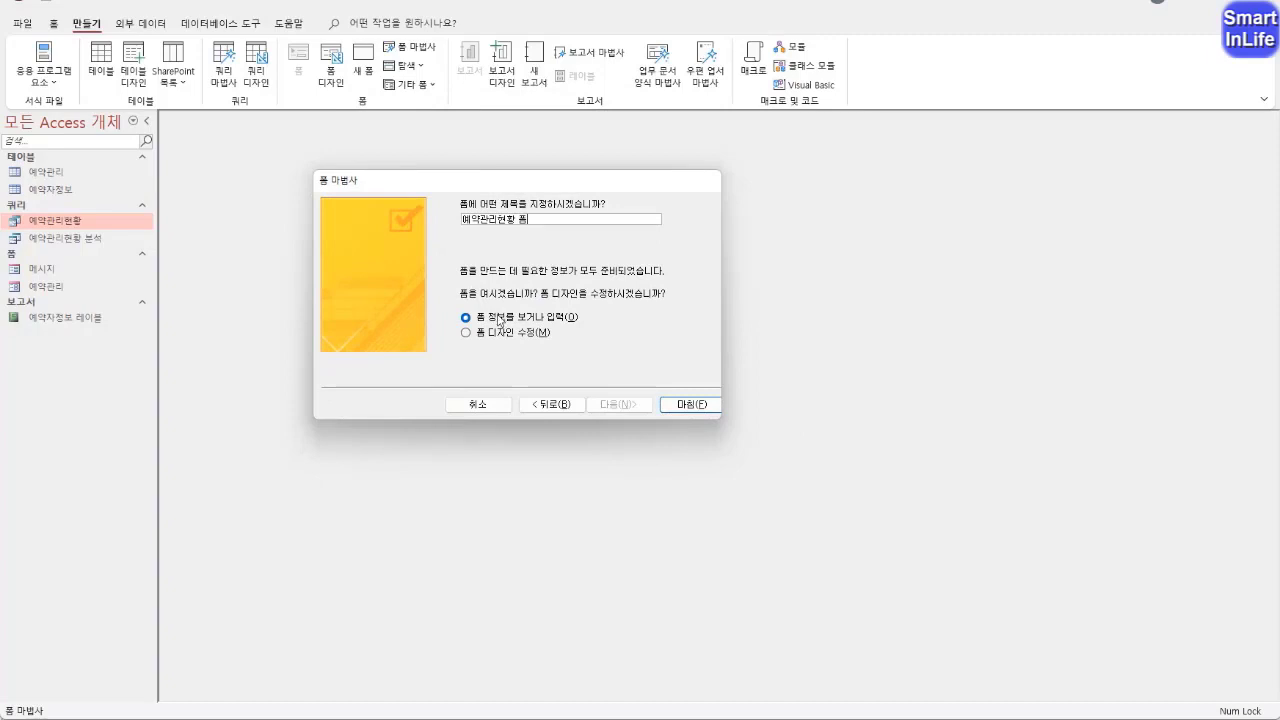
click(668, 405)
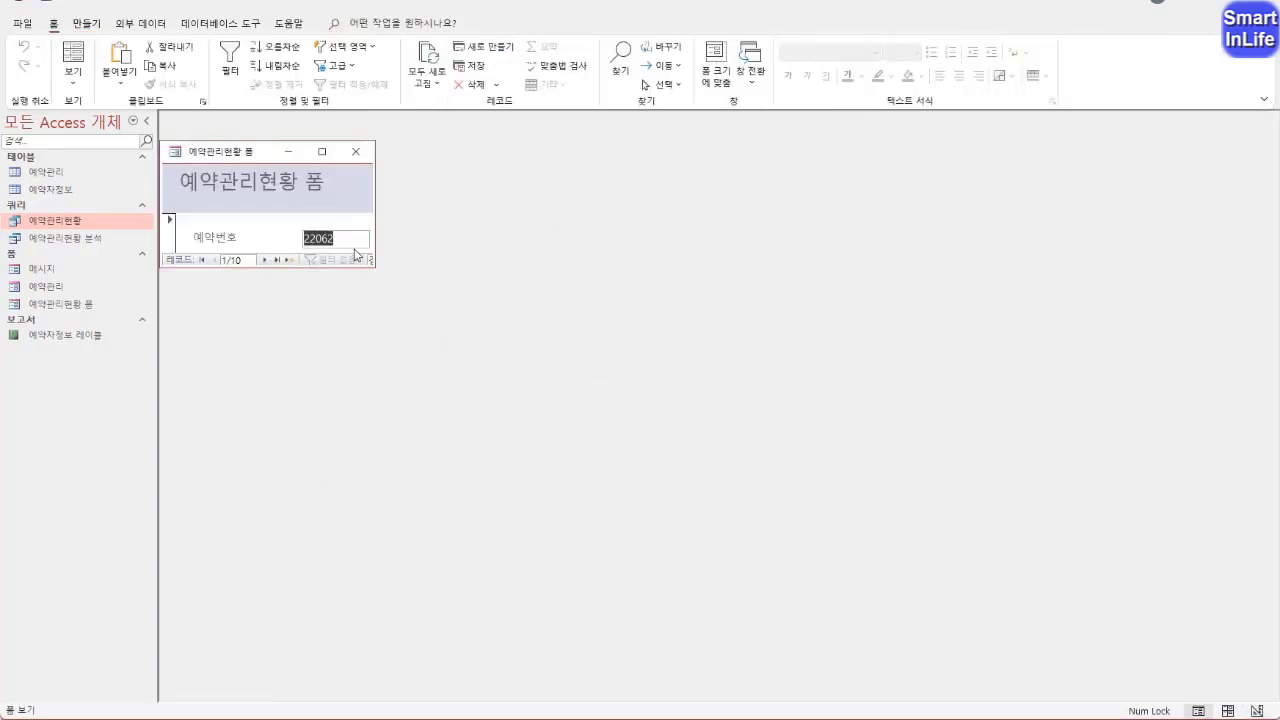
Enlarge the new form's window and extend its 본문 section to about 13 cm wide and 5 cm tall in Design View
drag(372, 264, 681, 495)
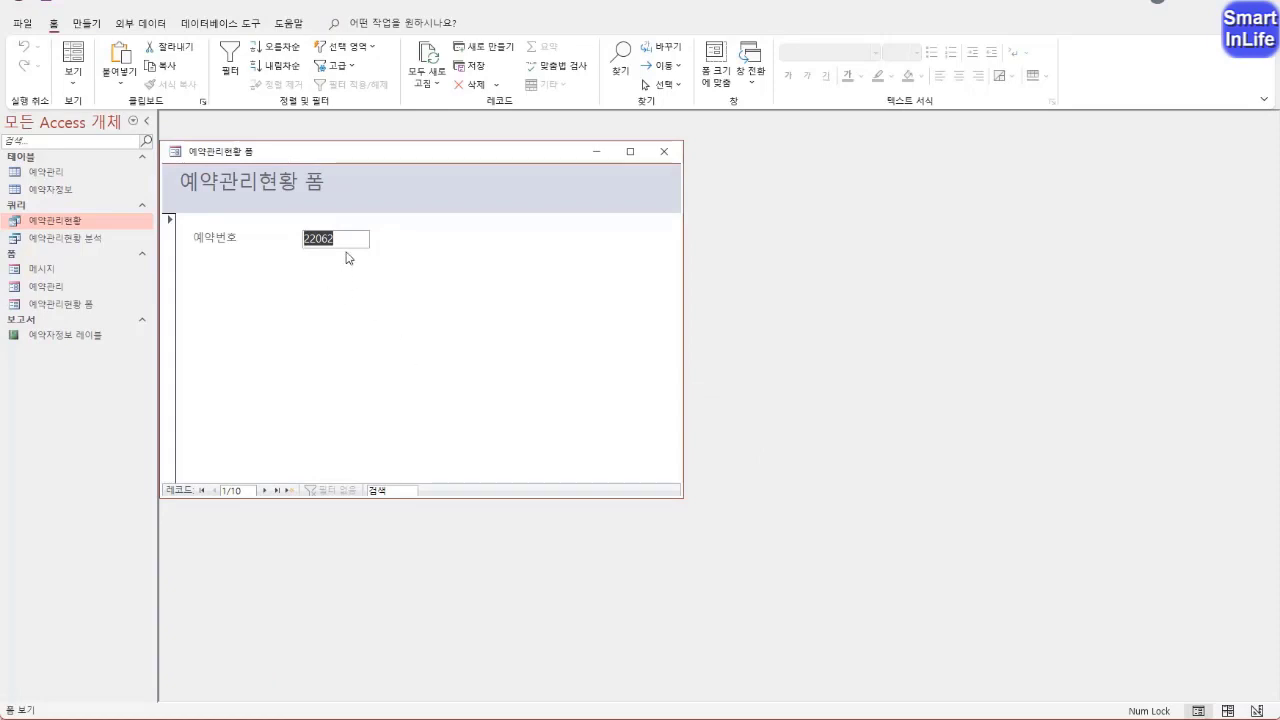
mouse_move(348, 259)
mouse_down()
mouse_move(252, 209)
mouse_move(321, 270)
mouse_move(364, 213)
mouse_move(394, 210)
mouse_up()
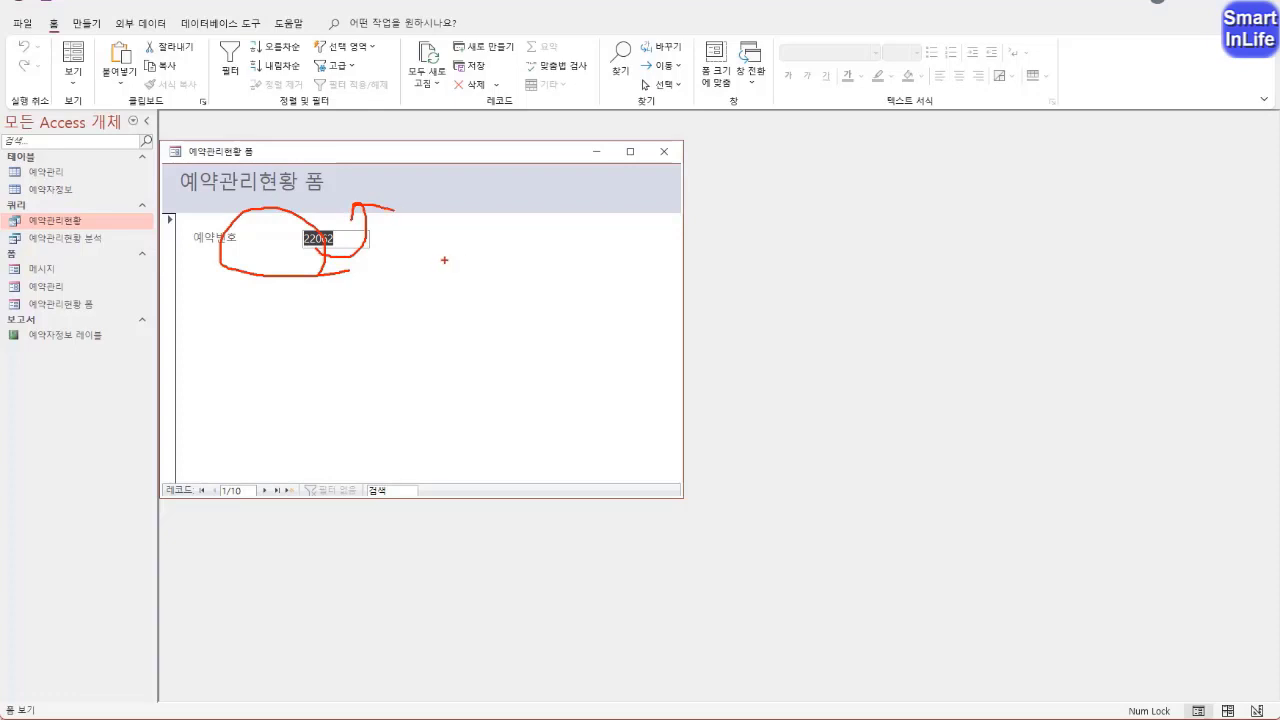
key(Escape)
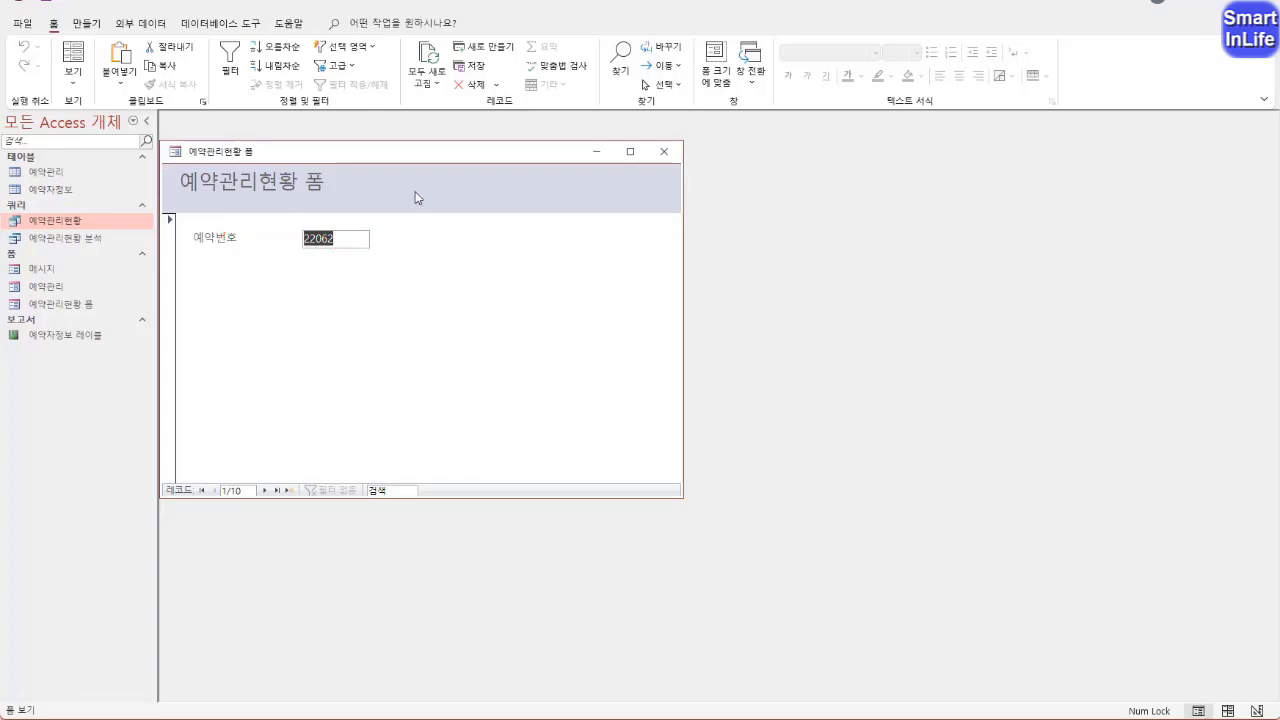
right_click(210, 157)
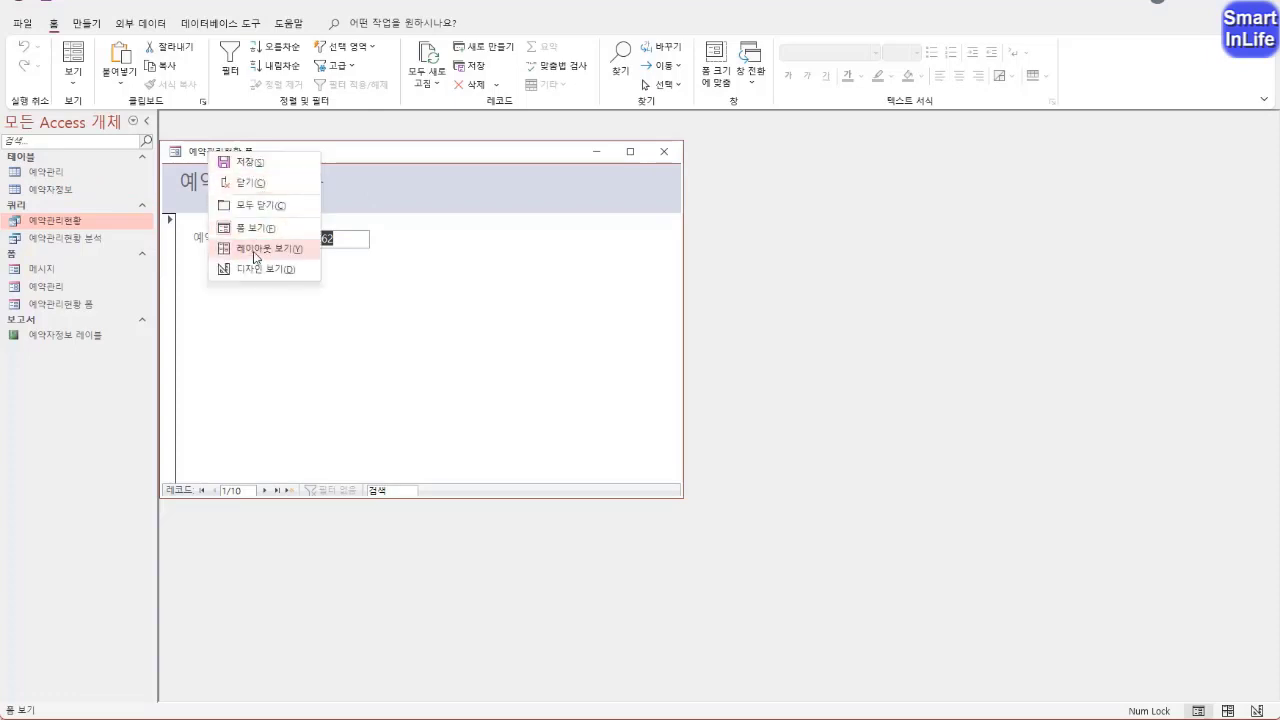
click(250, 275)
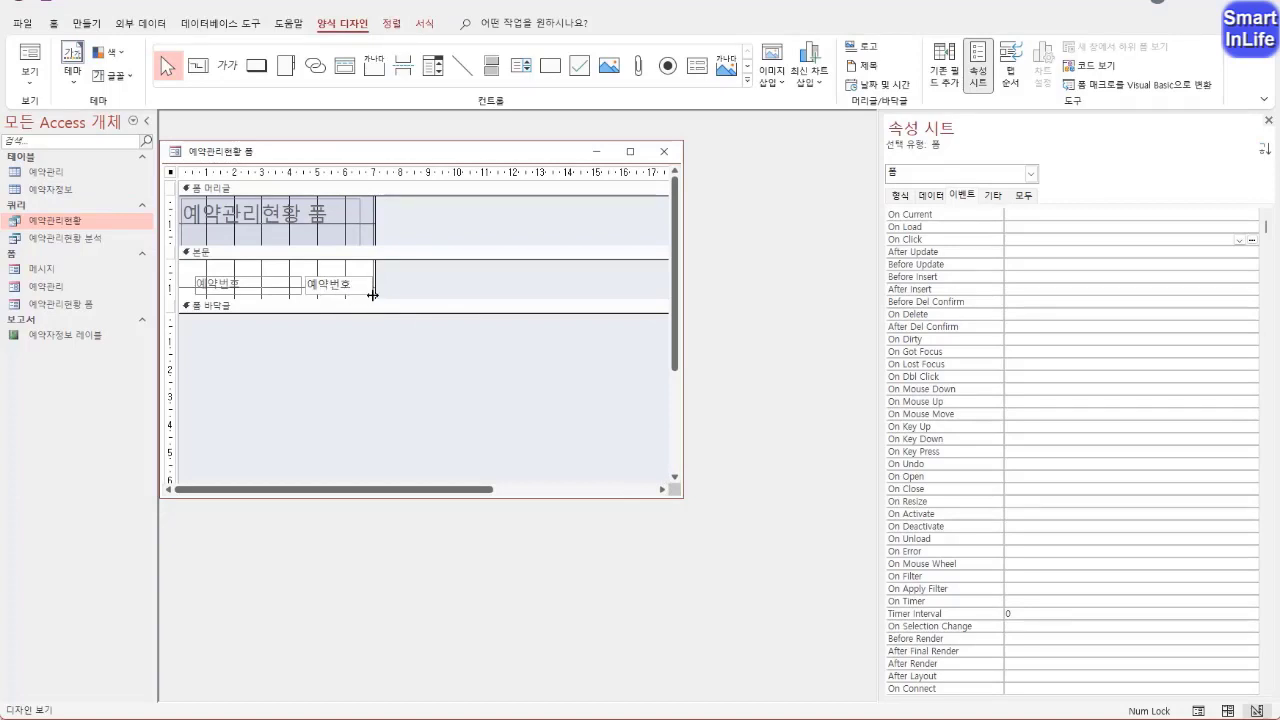
drag(372, 295, 548, 400)
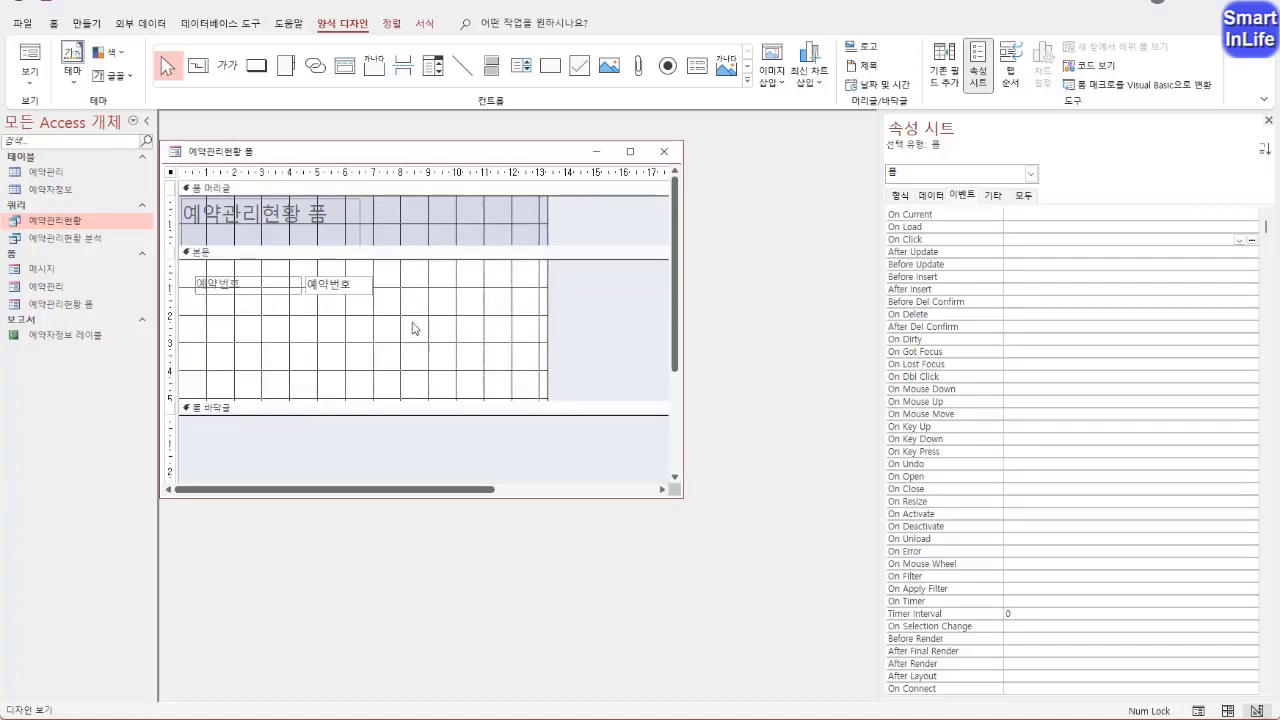
Increase the 폼 머리글 section's height to about 2.8 cm and fit the title label's size to its text
click(334, 214)
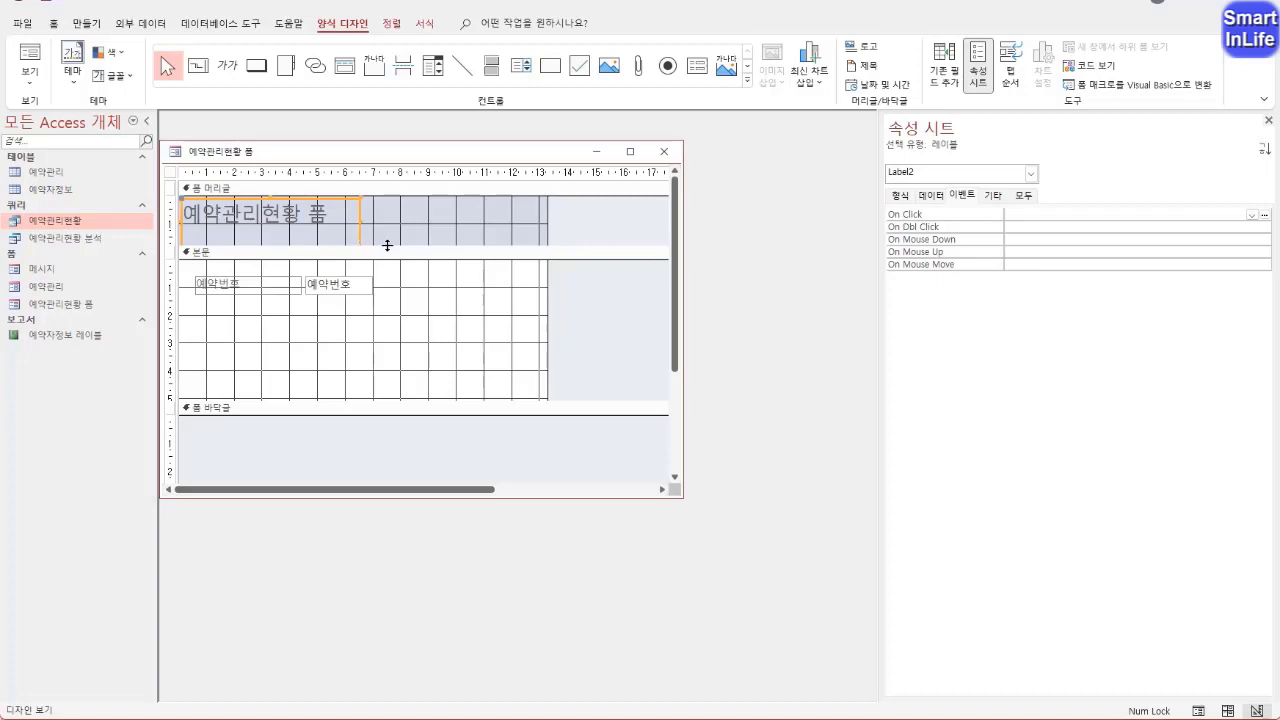
drag(387, 245, 389, 273)
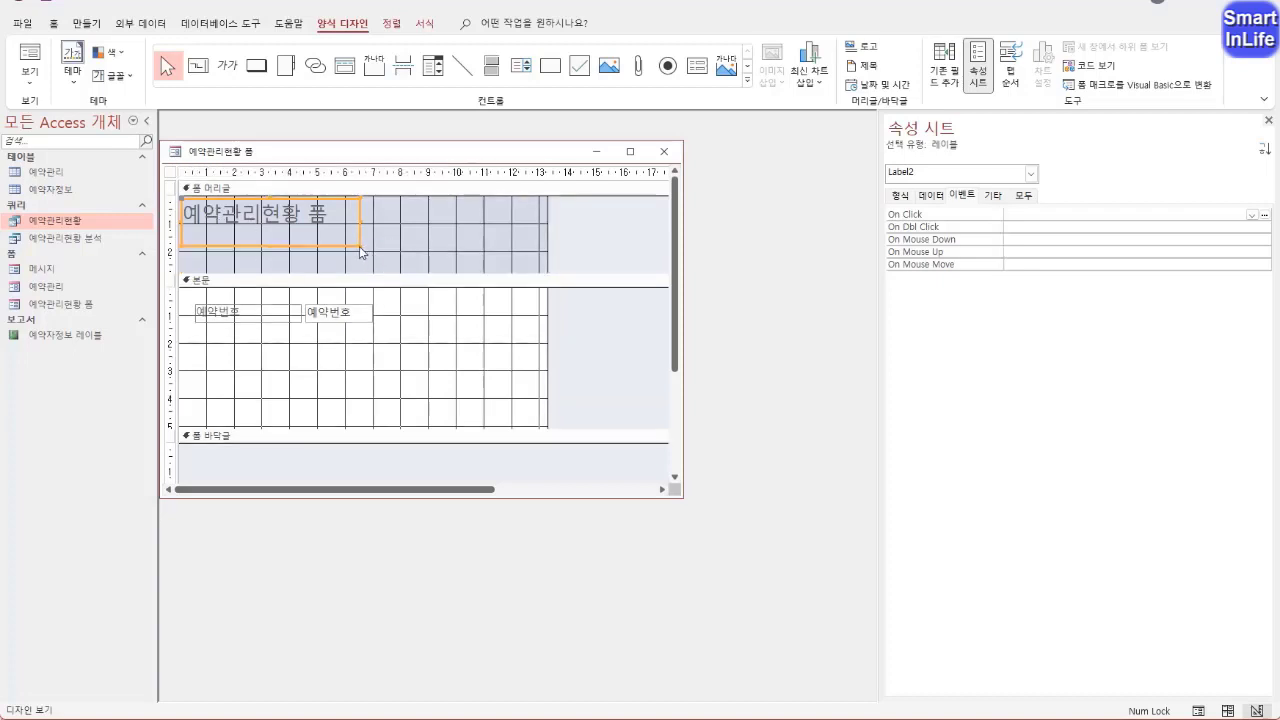
double_click(360, 248)
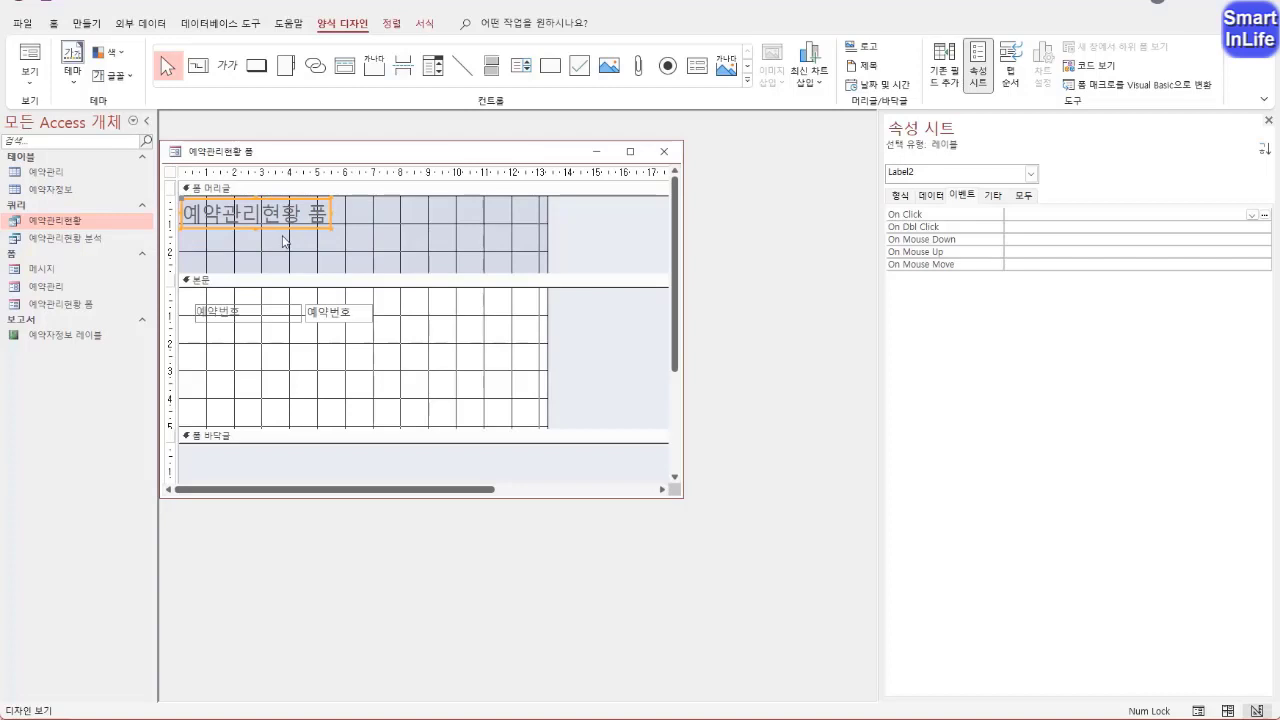
Move the title label to the middle of the form header and place the 예약번호 label and text box below it
drag(292, 236, 431, 235)
drag(391, 342, 262, 263)
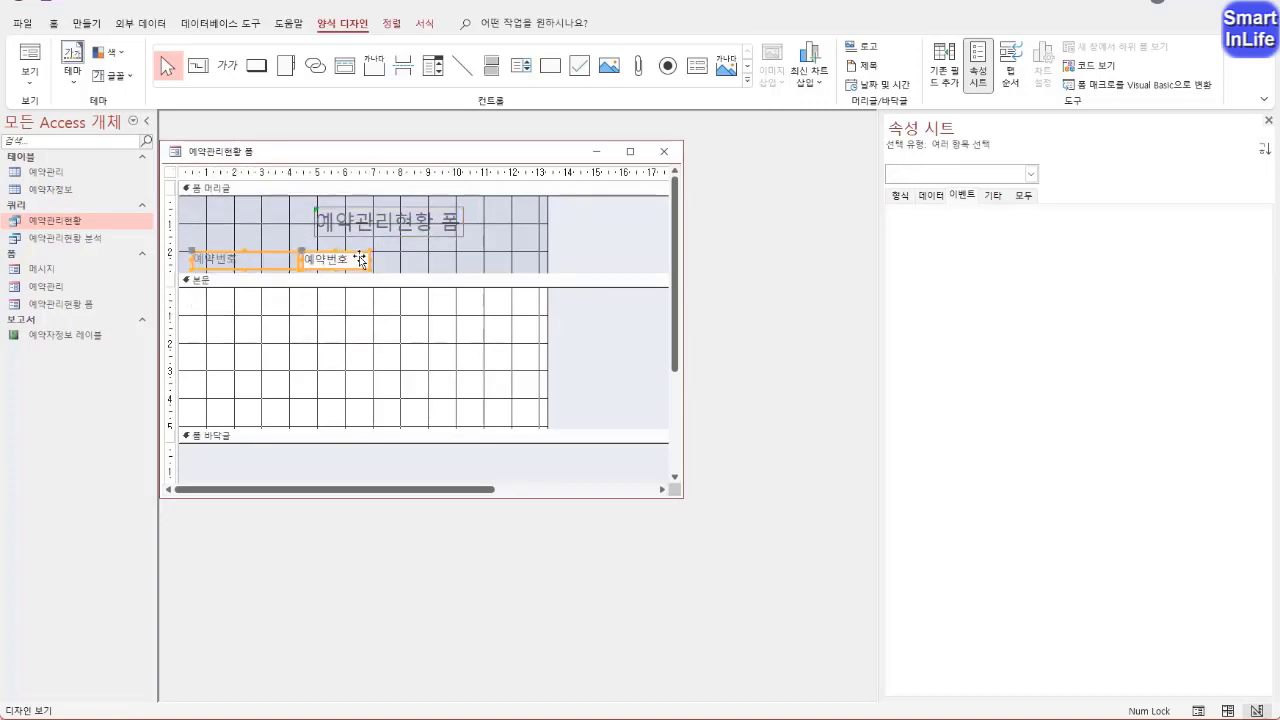
Set the 폼 머리글 section's background colour (배경색) to white, 배경 1
click(222, 210)
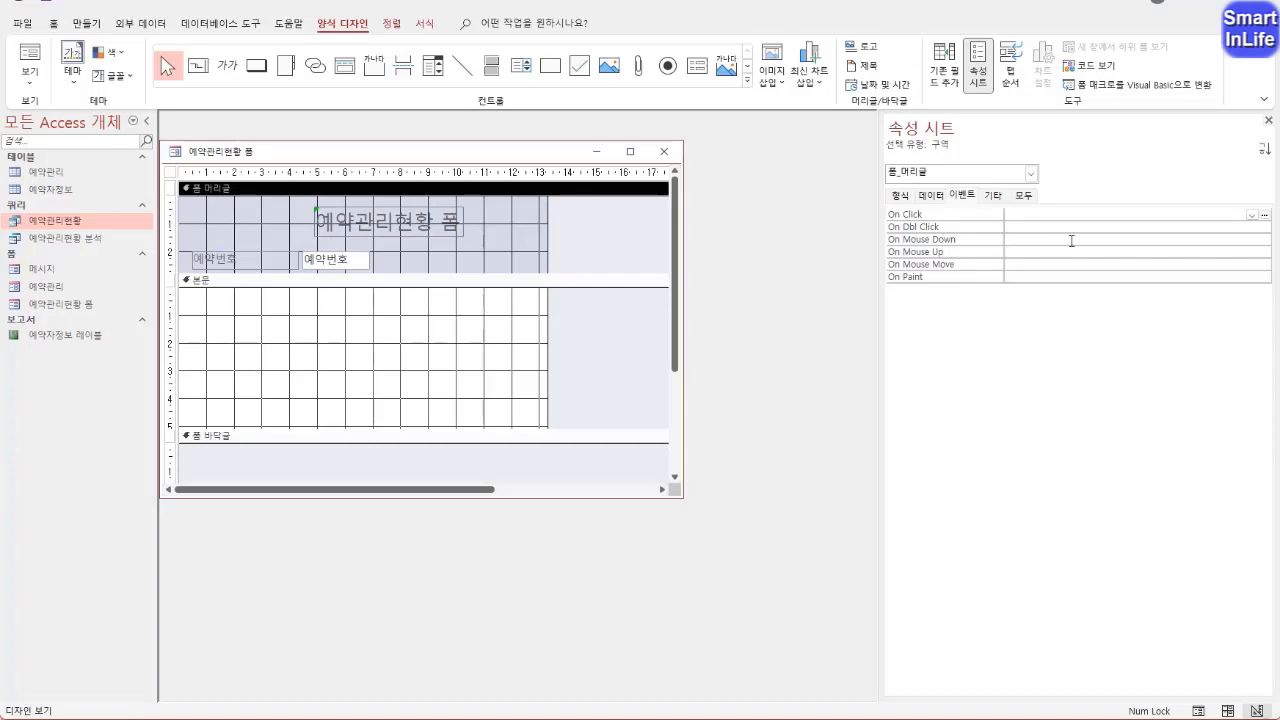
click(1030, 197)
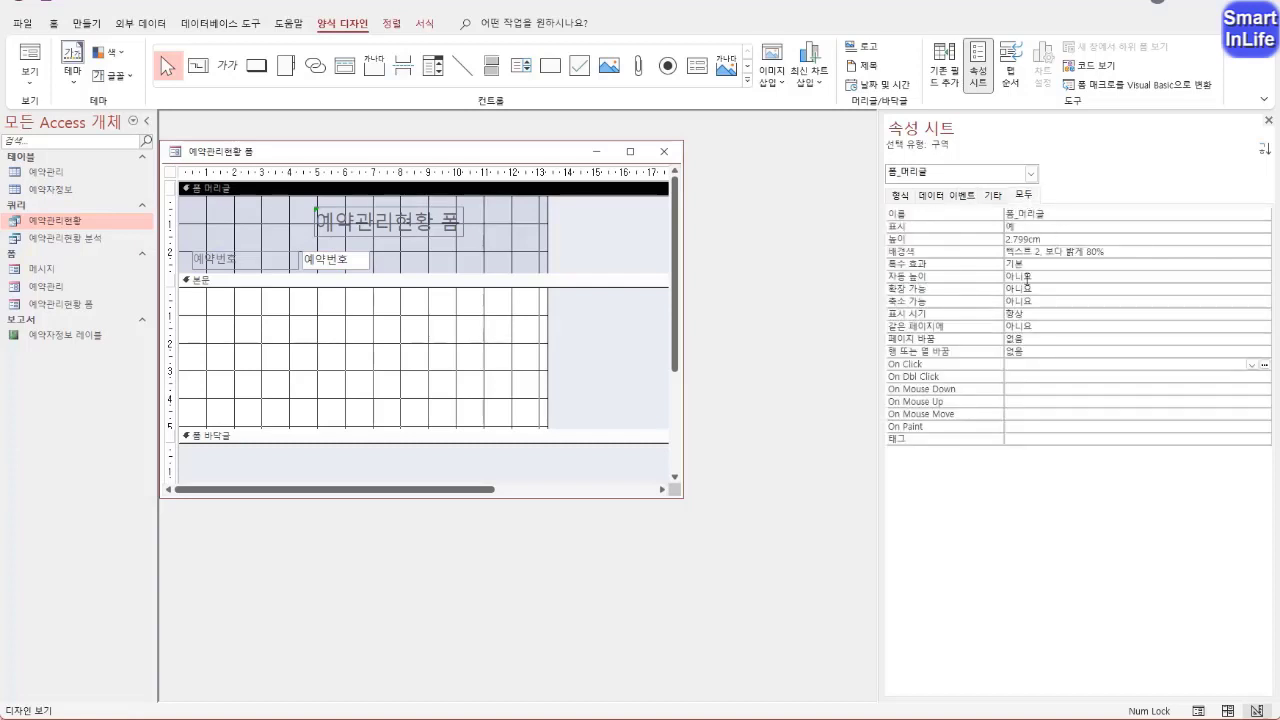
click(1236, 252)
click(1253, 253)
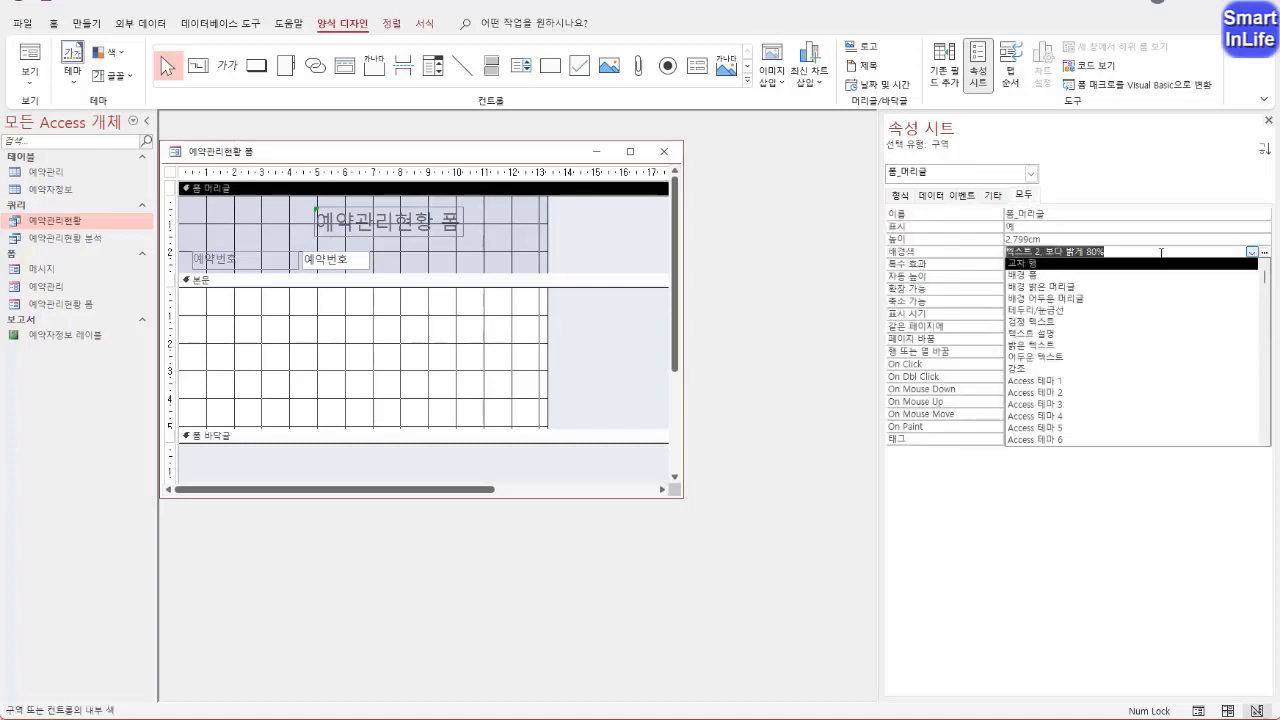
click(1264, 252)
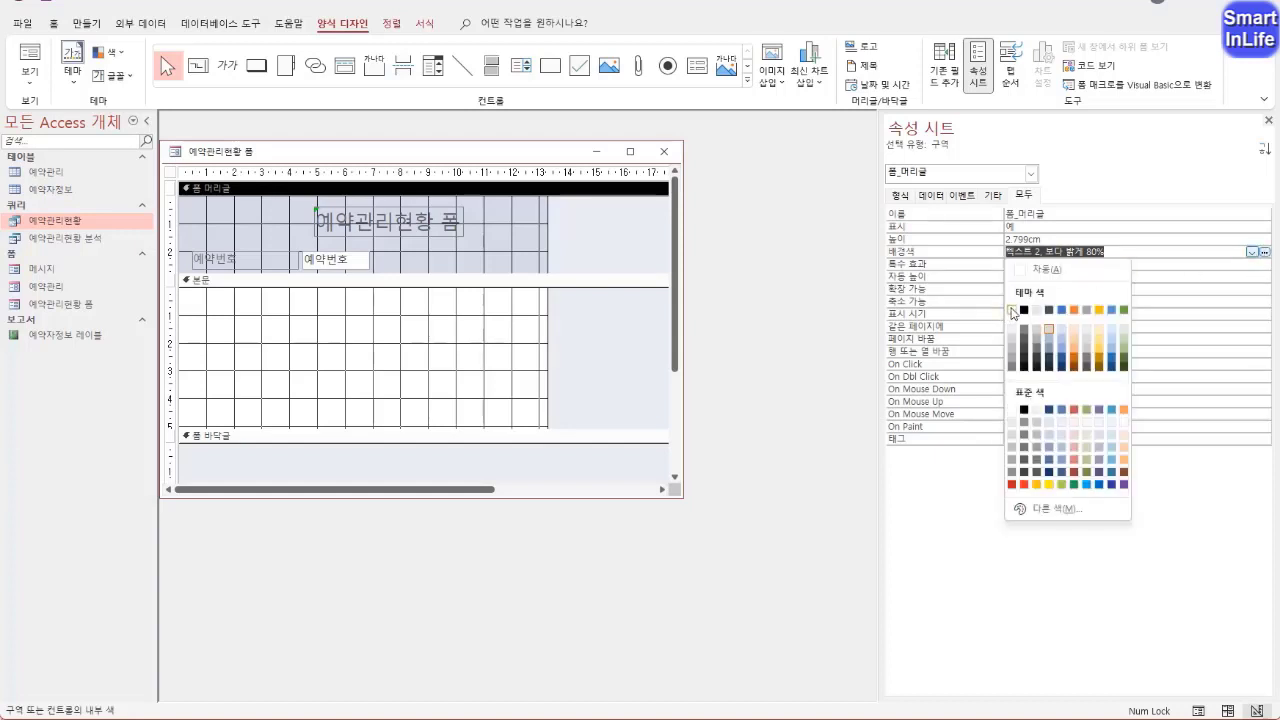
click(1011, 310)
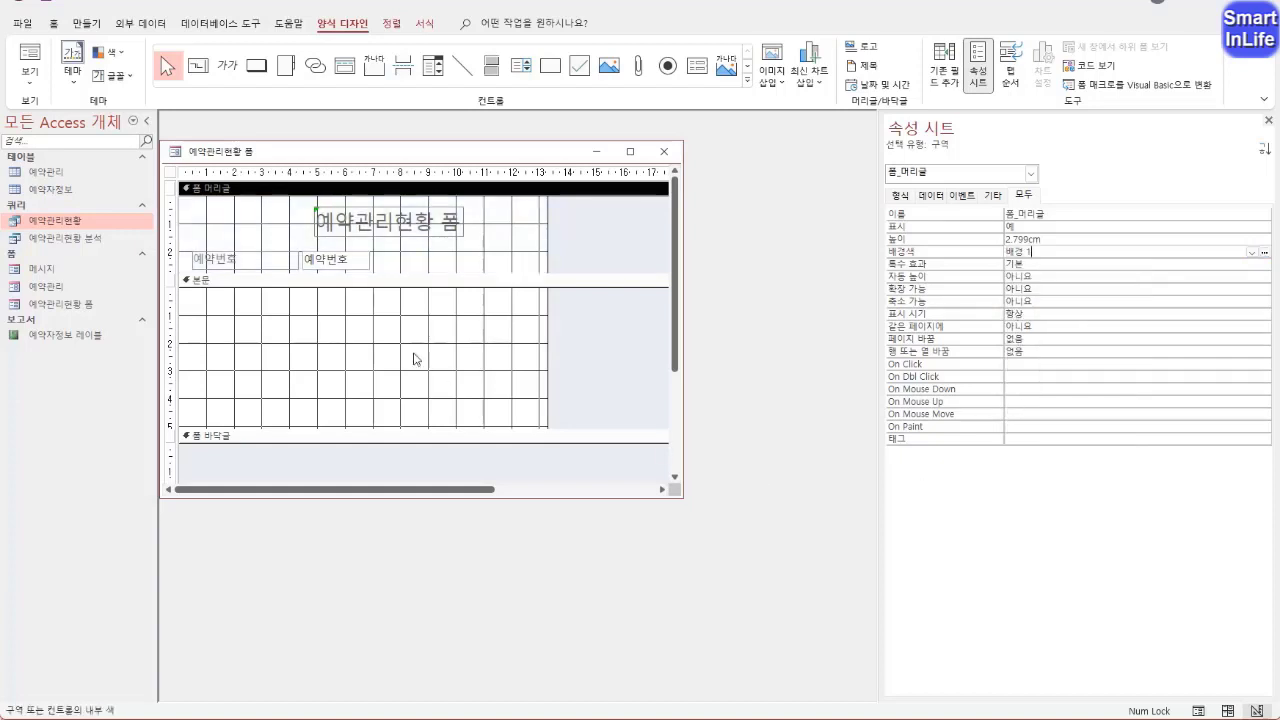
click(290, 213)
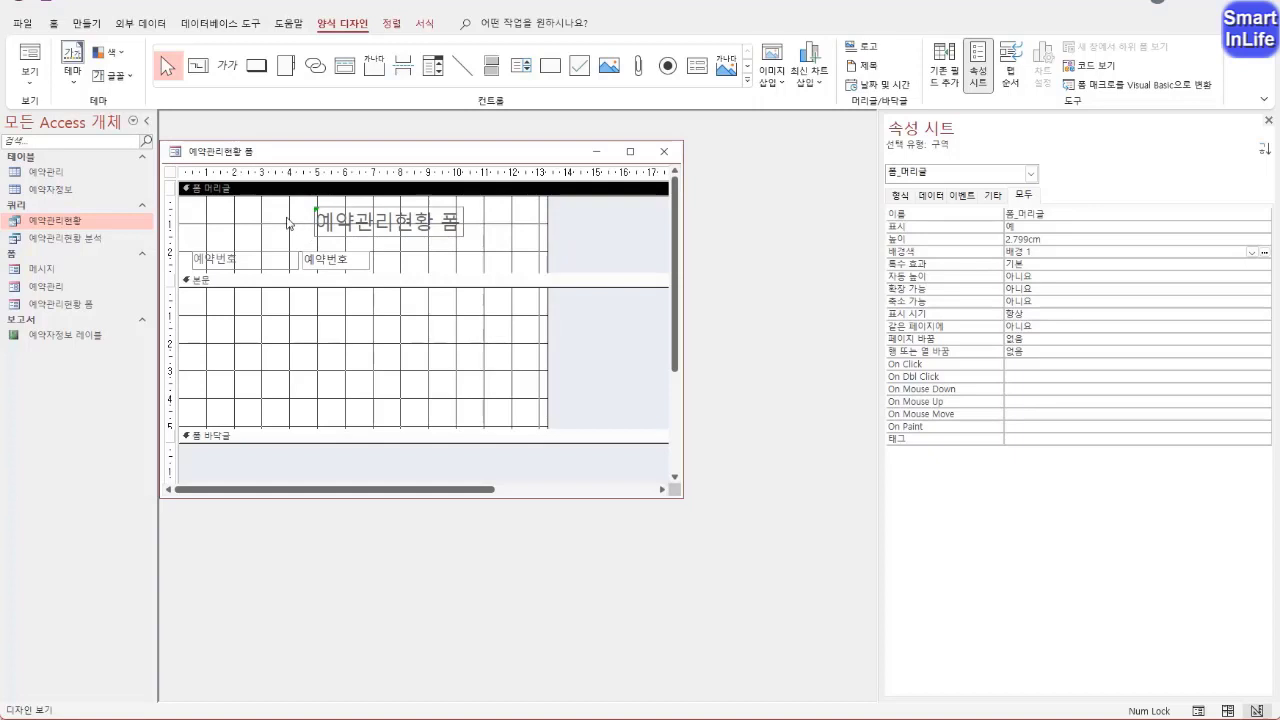
Change the font of the 예약관리현황 폼 title label to 굴림
click(330, 222)
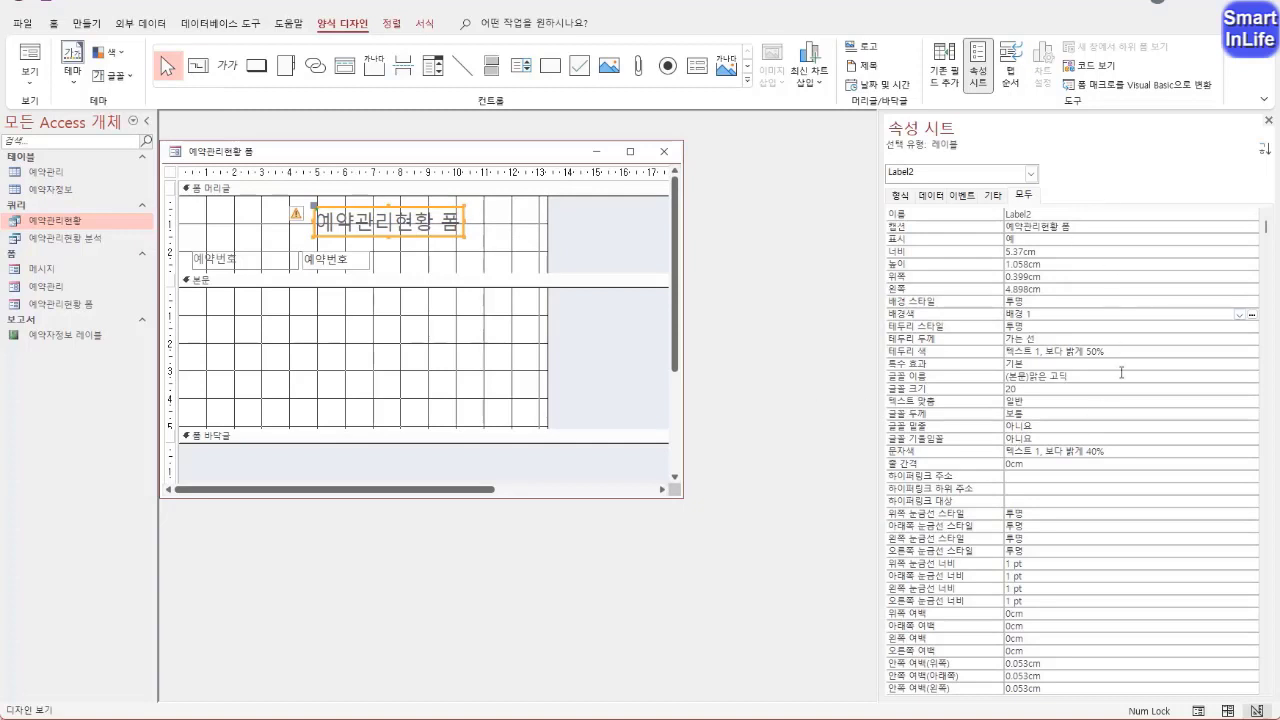
click(56, 27)
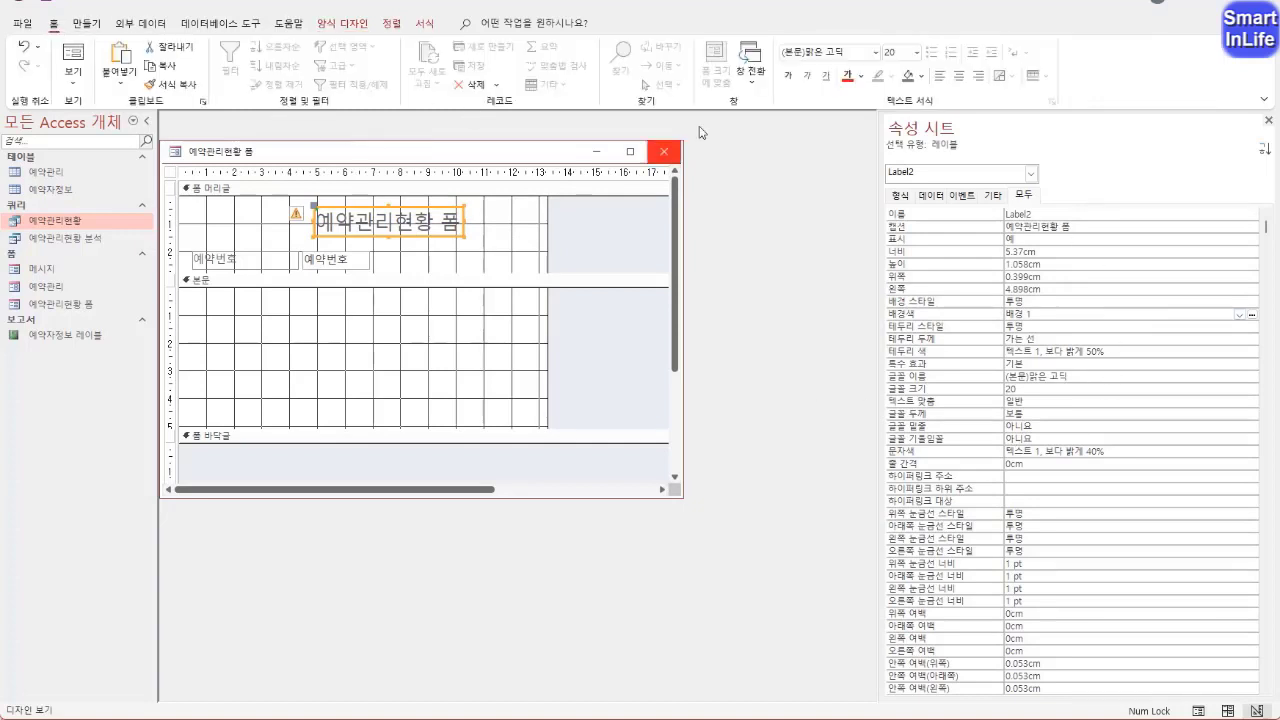
click(866, 51)
click(875, 53)
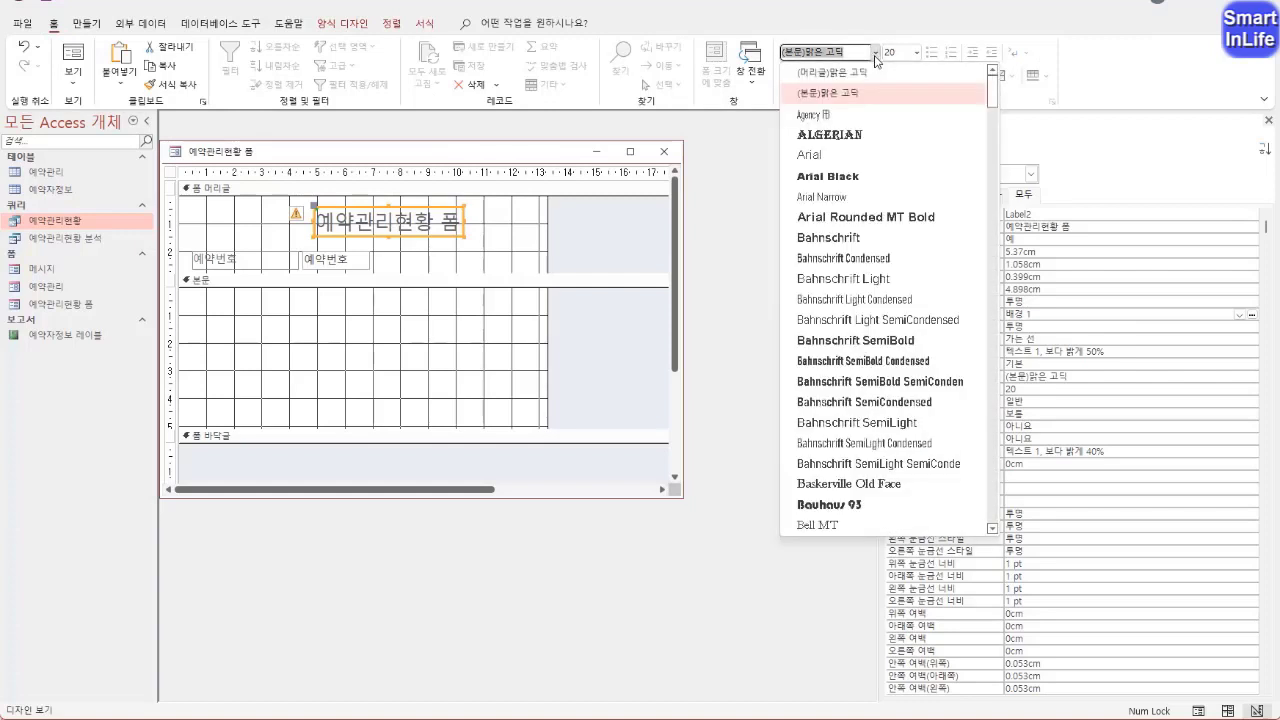
text(굴림)
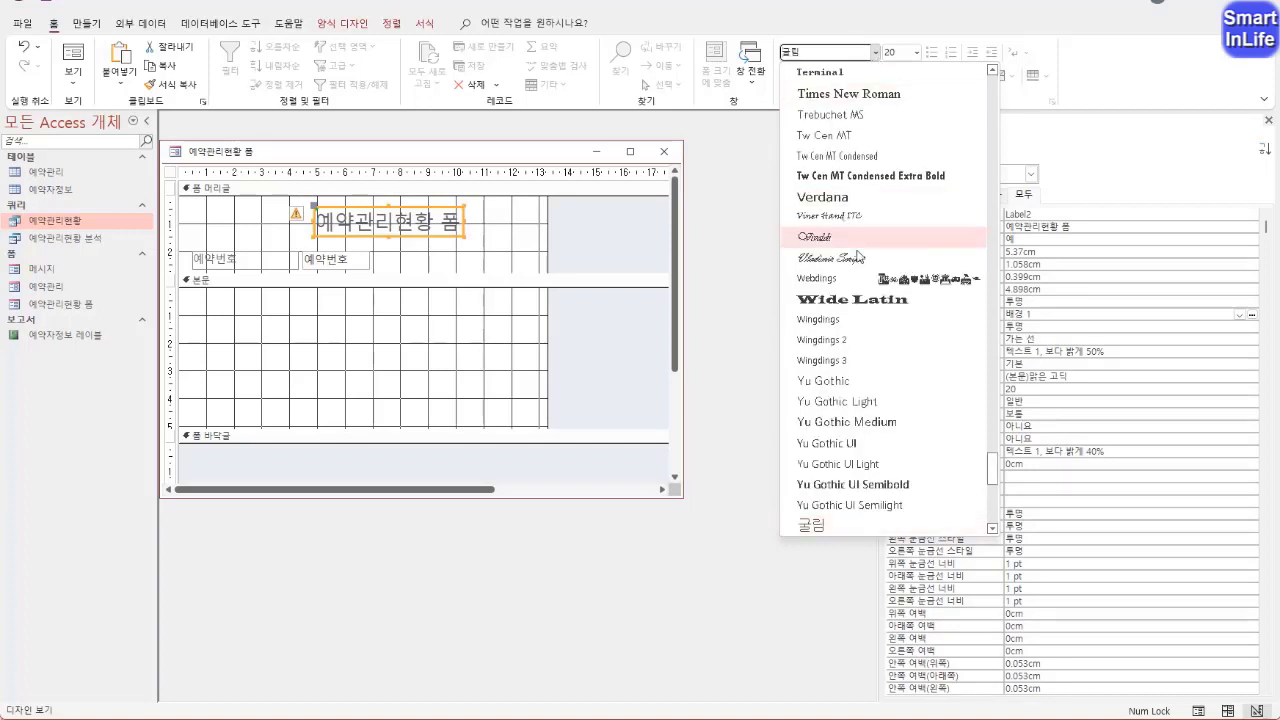
click(811, 525)
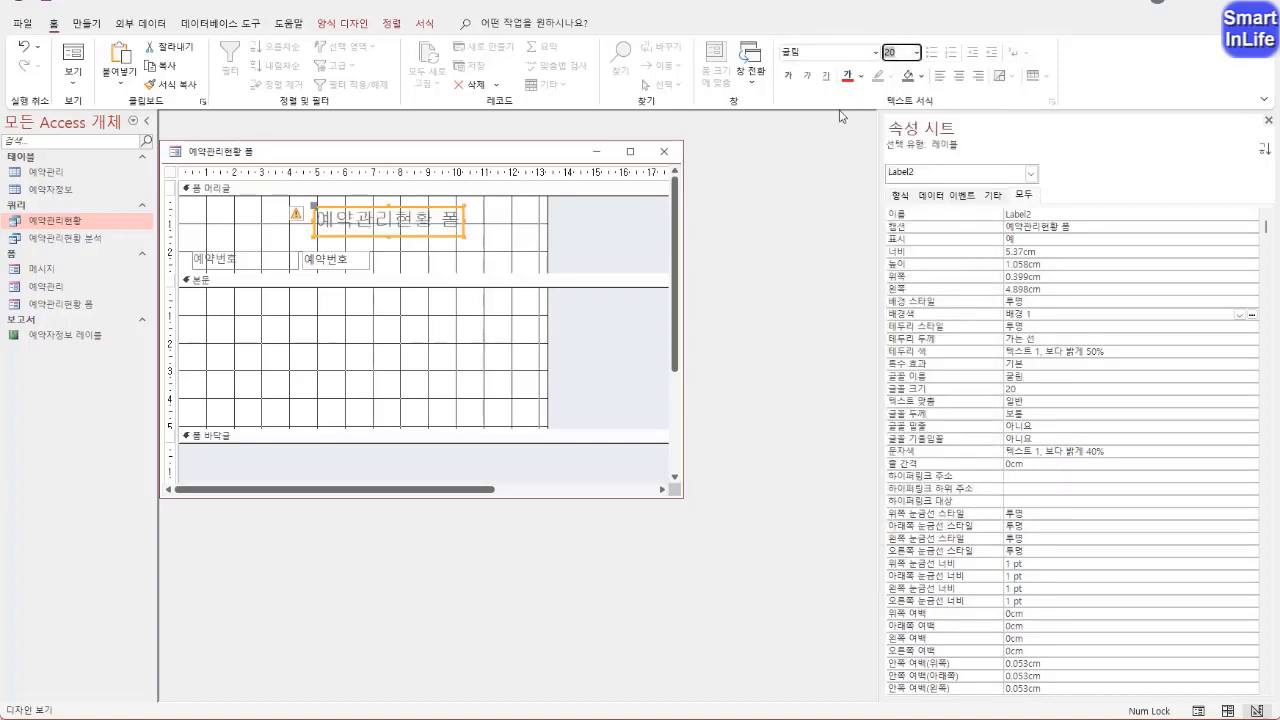
Set the title label's text to size 22, make it bold and centre-align it
text(22)
key(Return)
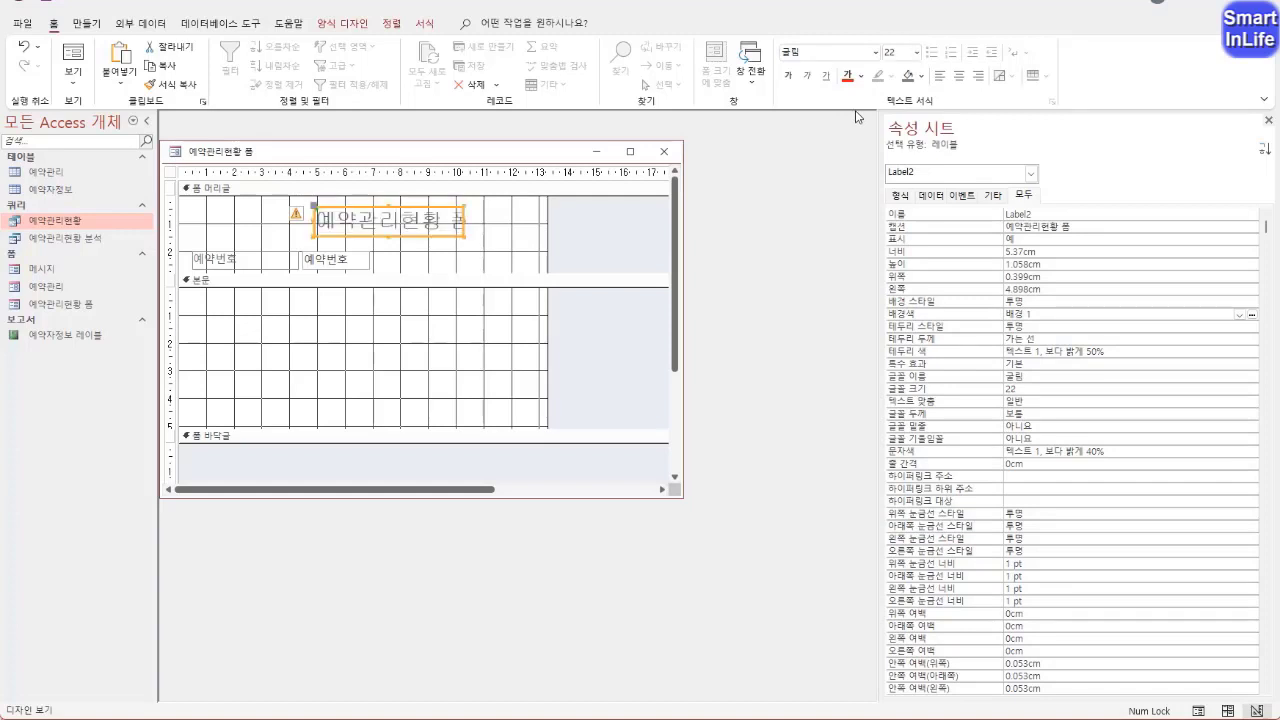
click(790, 77)
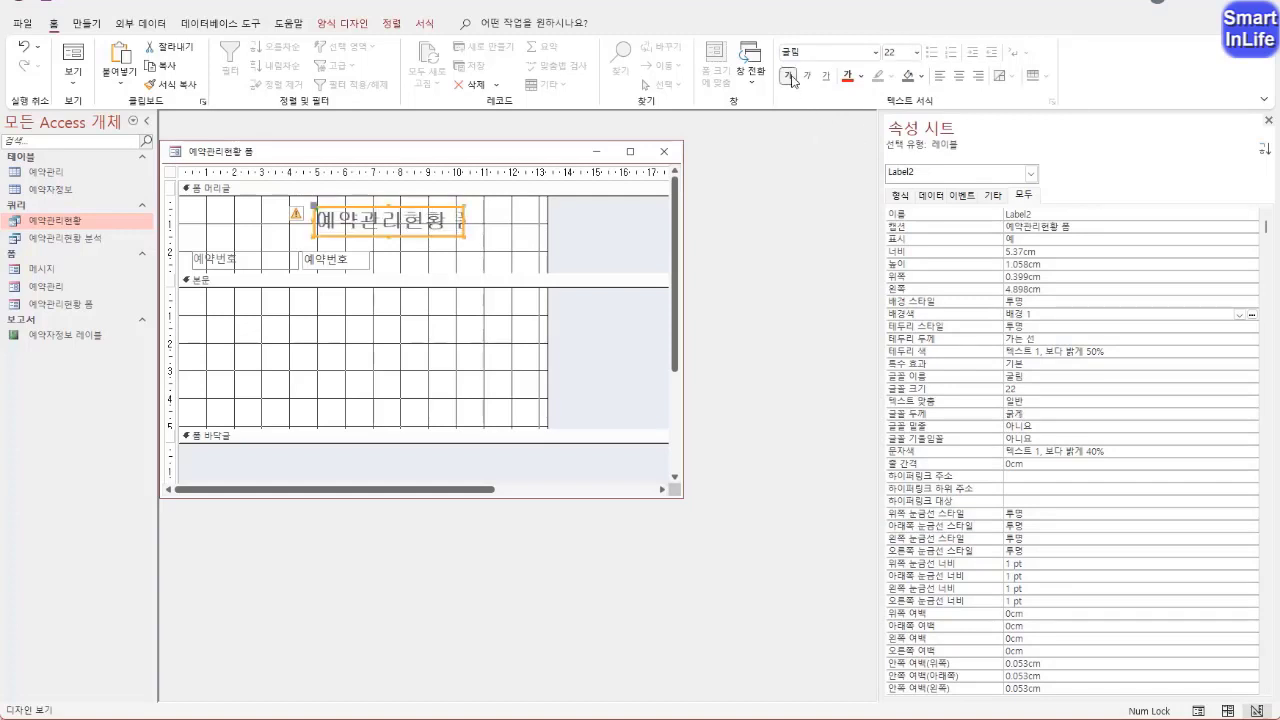
click(959, 76)
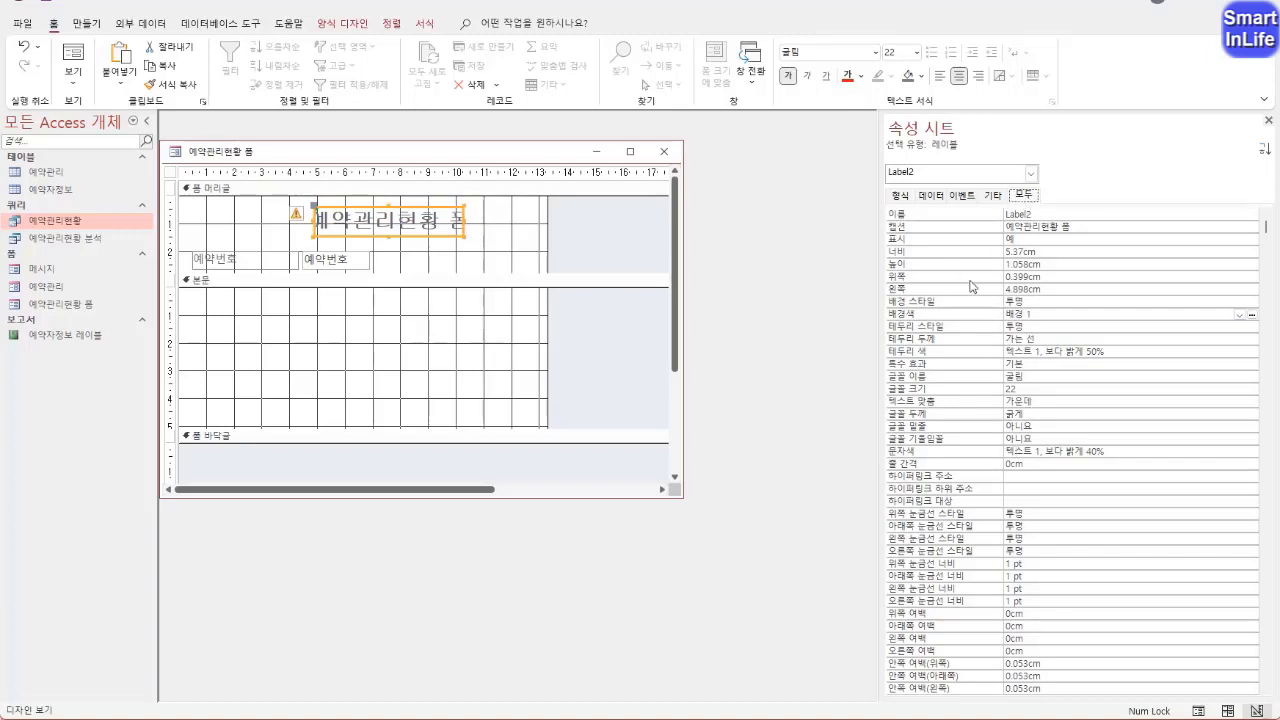
Apply the 그림자 special effect (특수 효과) to the title label and fit its size to the text
click(921, 366)
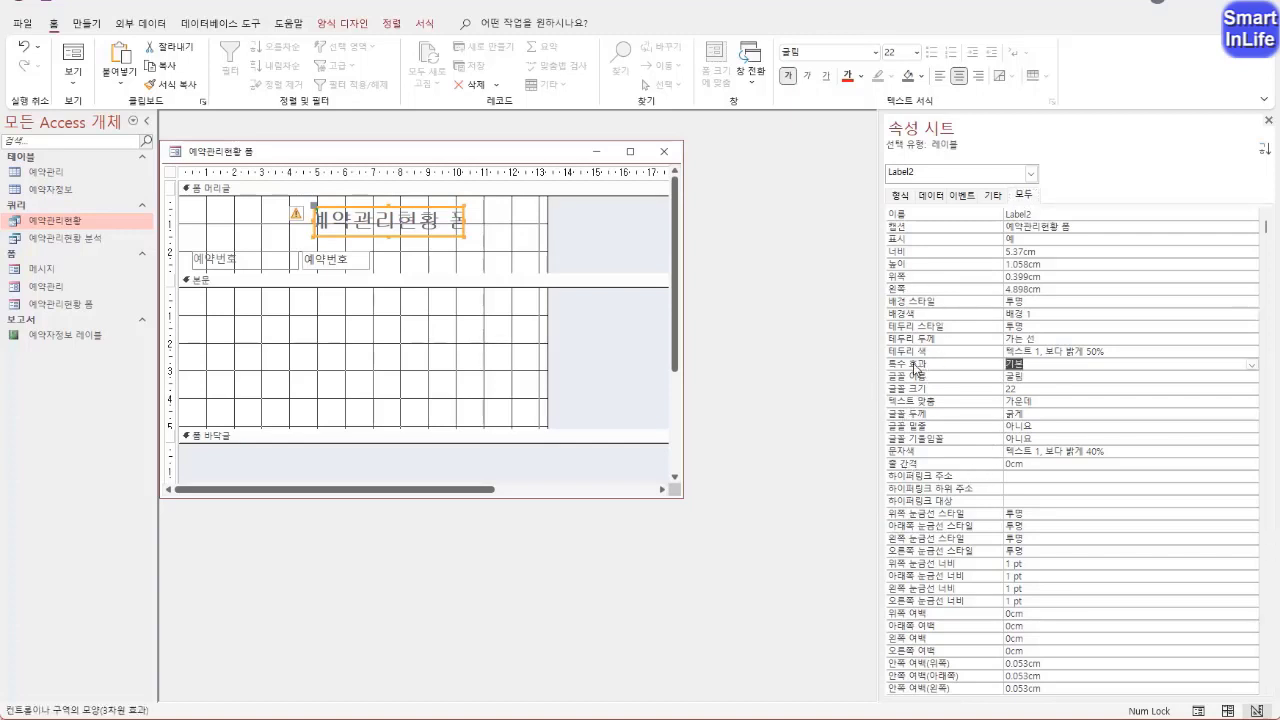
mouse_move(946, 372)
mouse_down()
mouse_move(876, 358)
mouse_move(922, 374)
mouse_up()
key(Escape)
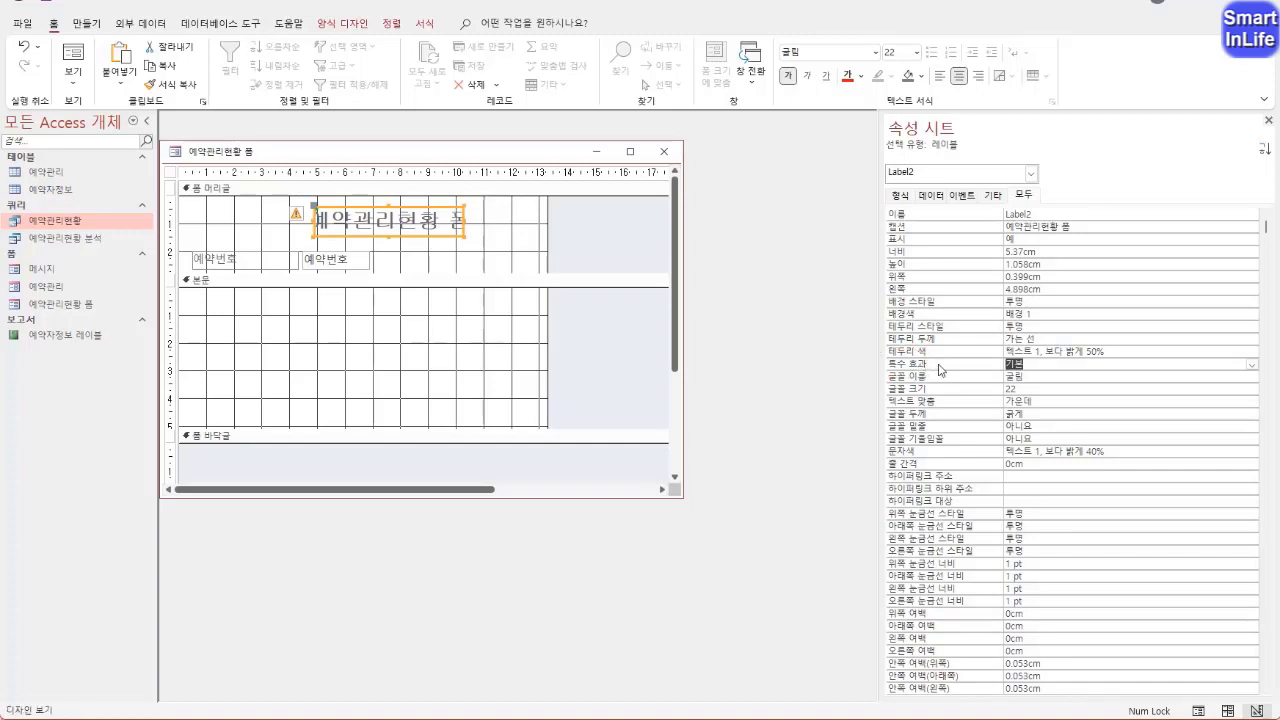
click(1252, 366)
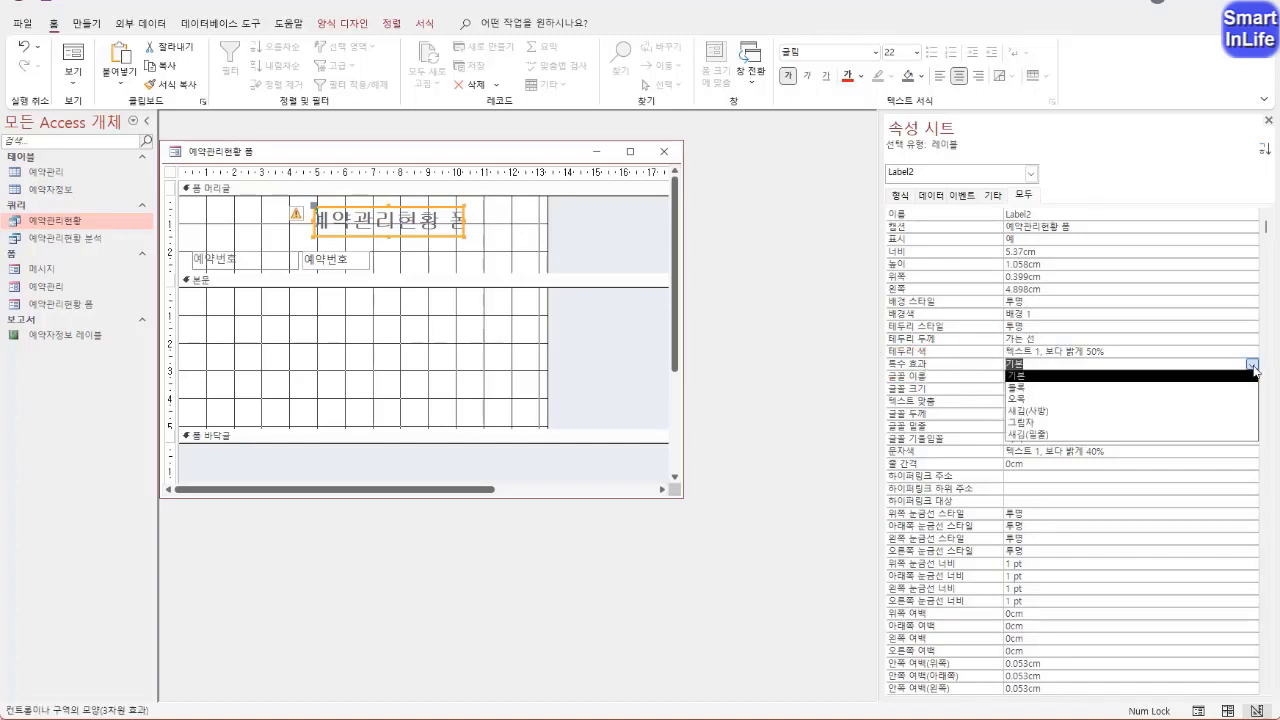
click(1070, 423)
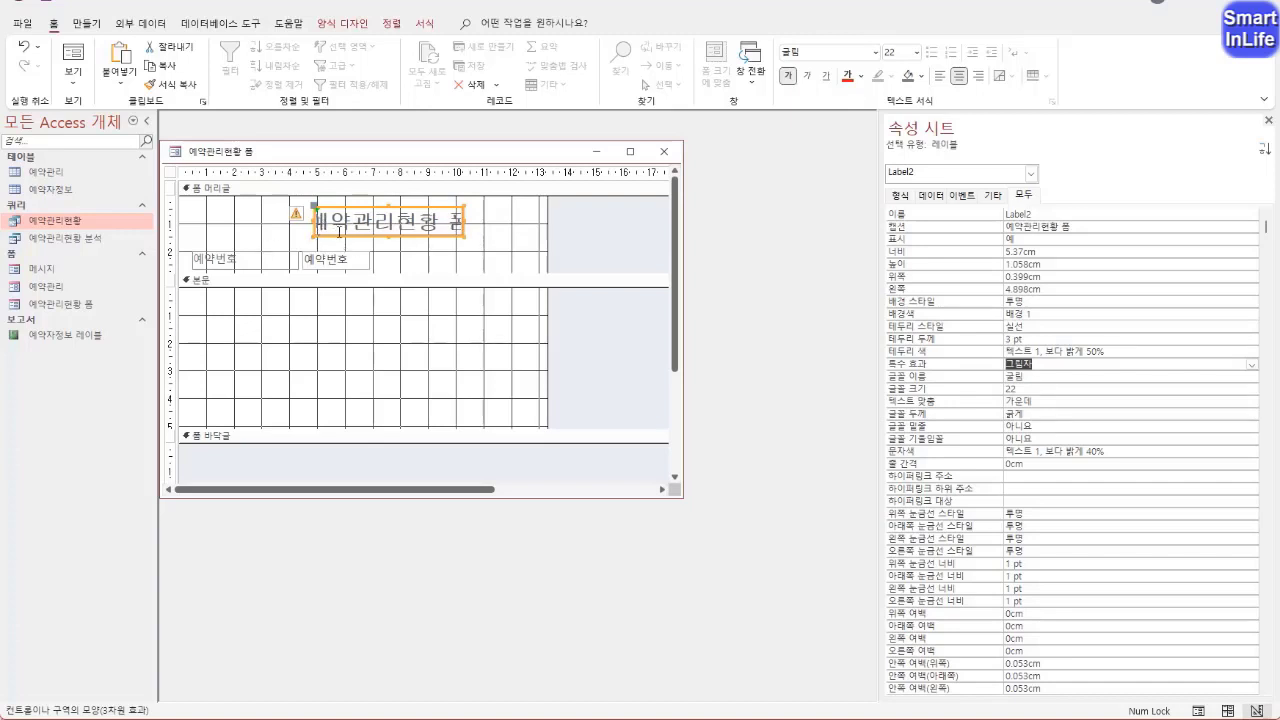
double_click(462, 235)
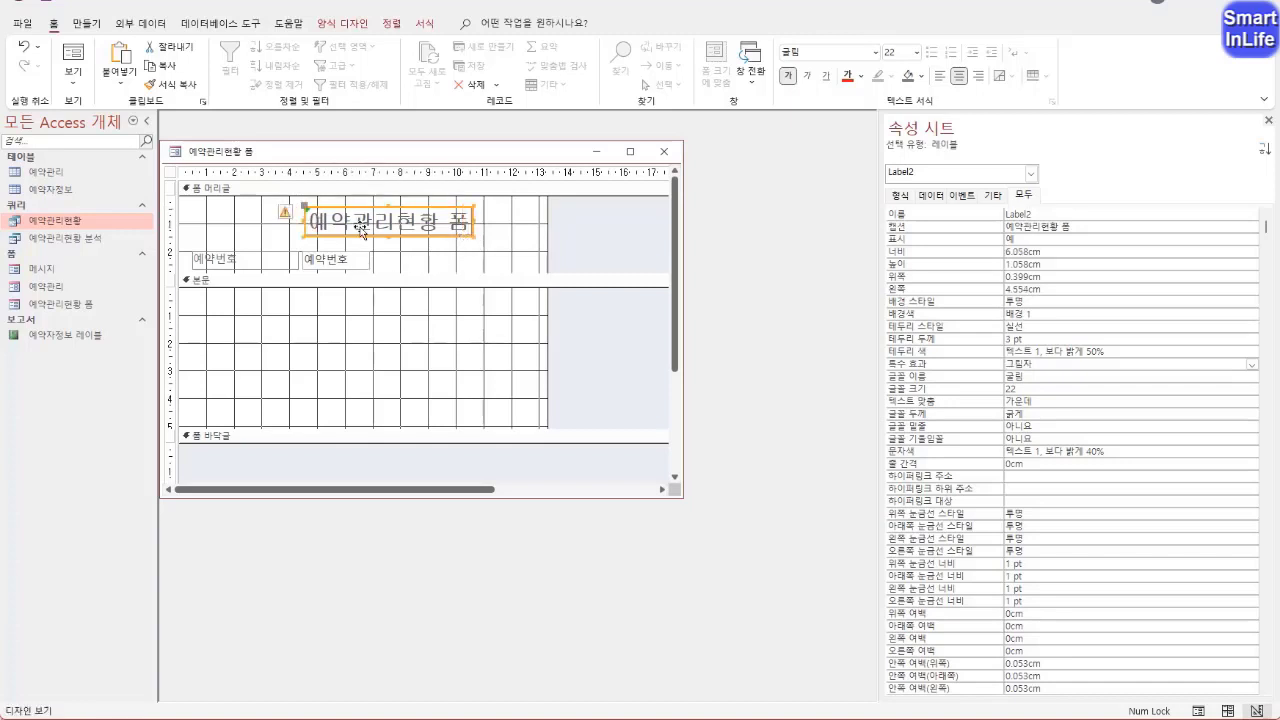
click(440, 256)
click(448, 228)
Draw a subform control about 12.8 cm wide and 3.9 cm high in the 본문 section, using the control wizard
click(342, 24)
click(697, 66)
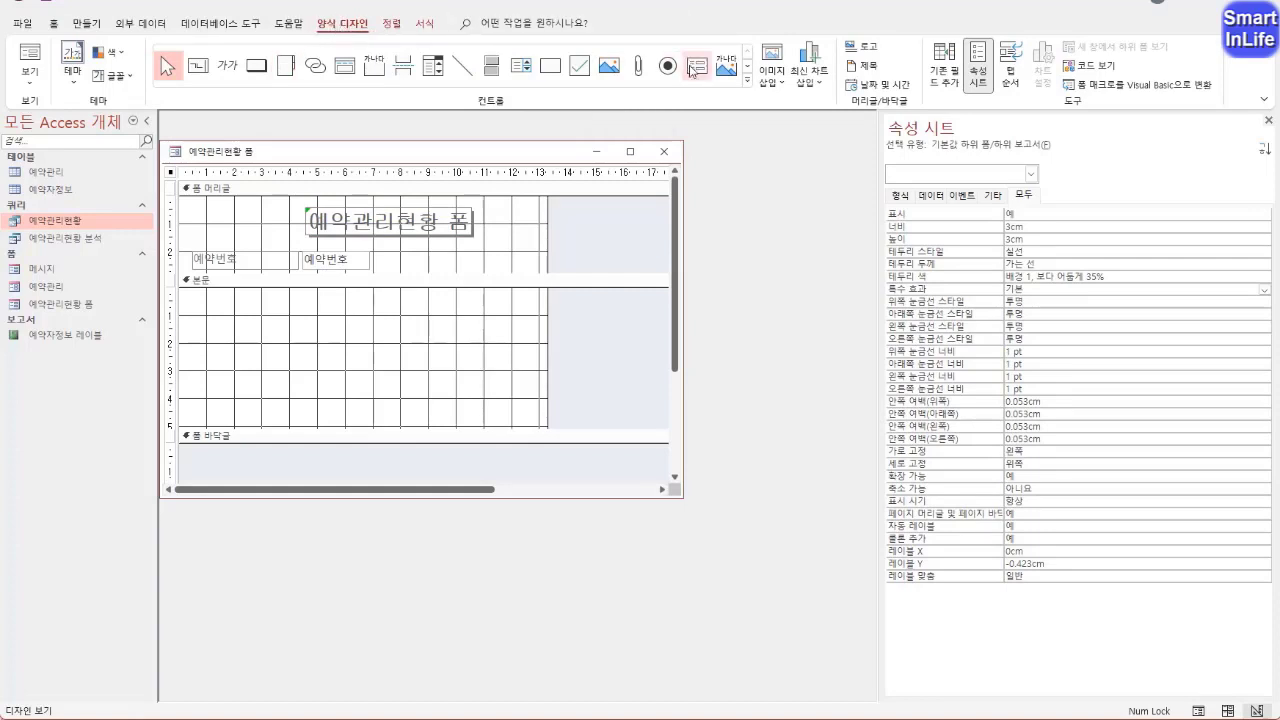
click(748, 83)
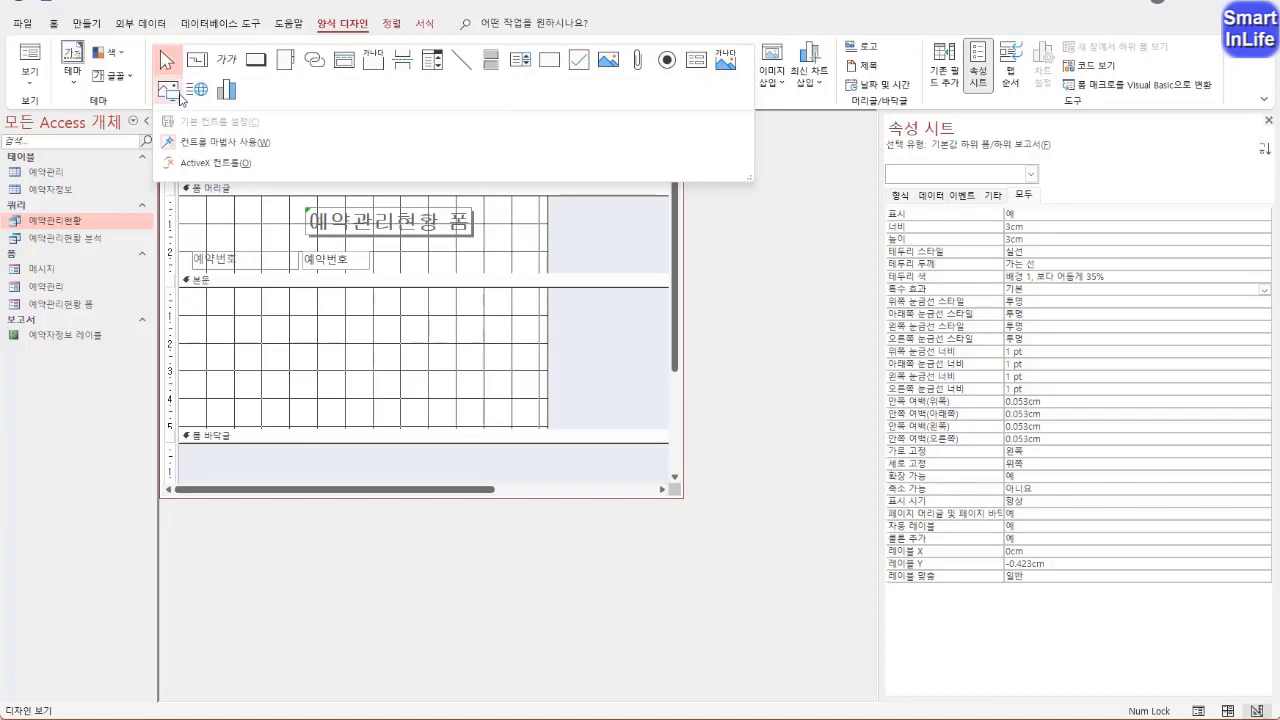
click(695, 67)
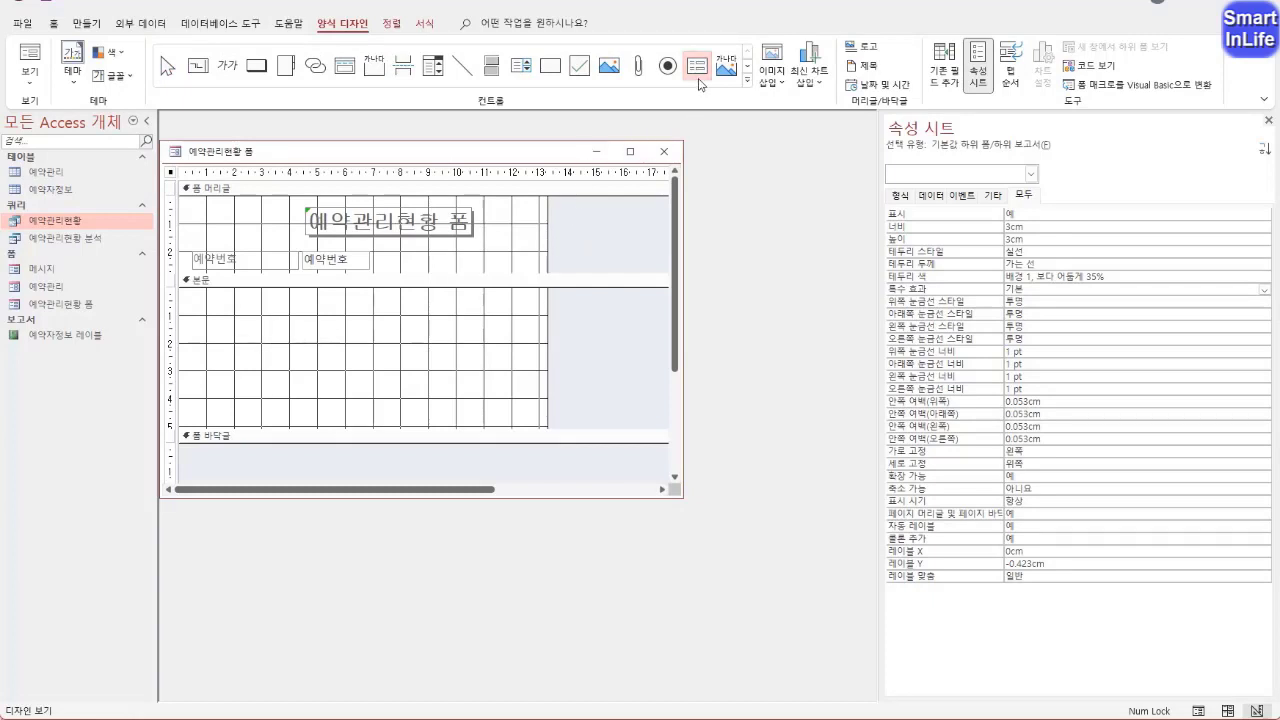
click(748, 86)
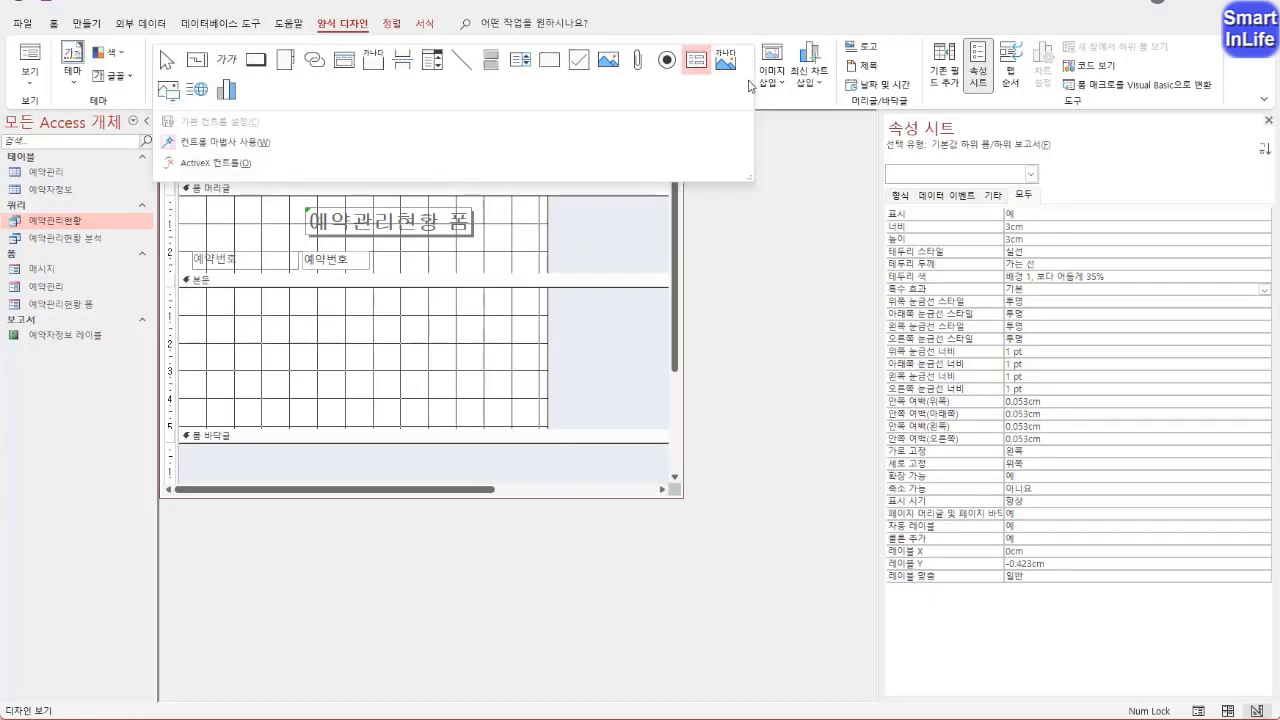
click(198, 143)
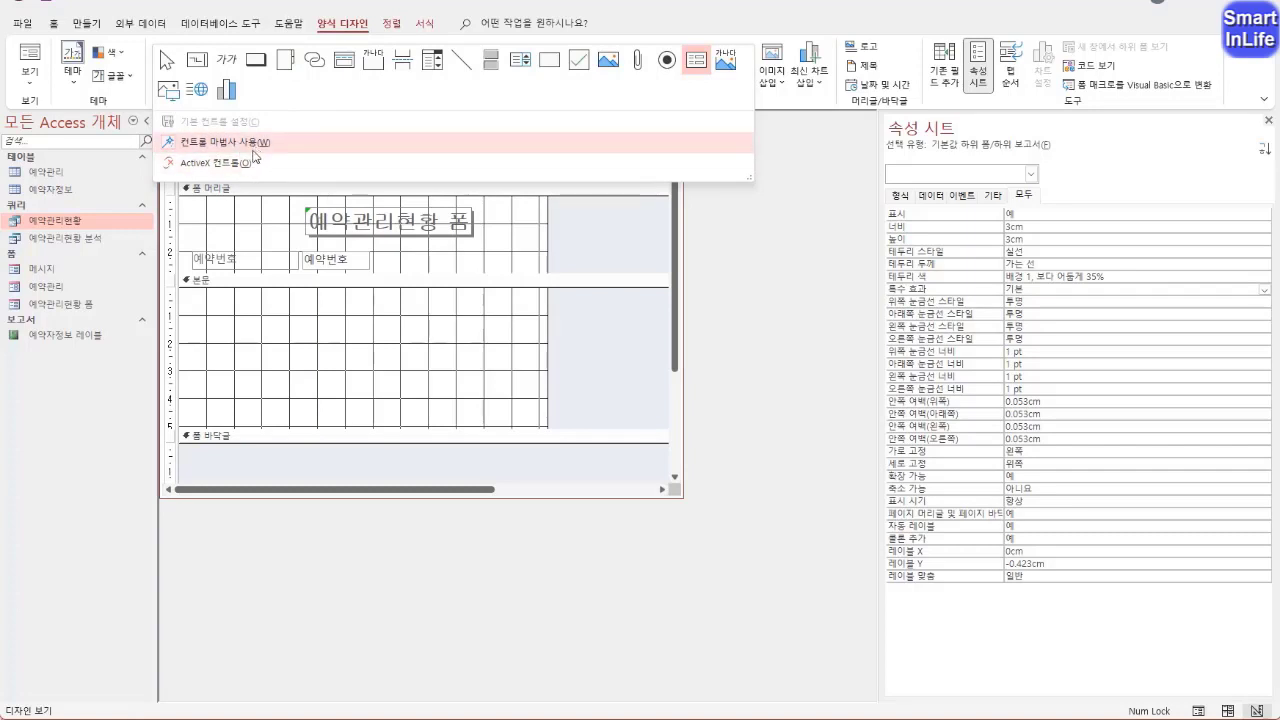
click(697, 20)
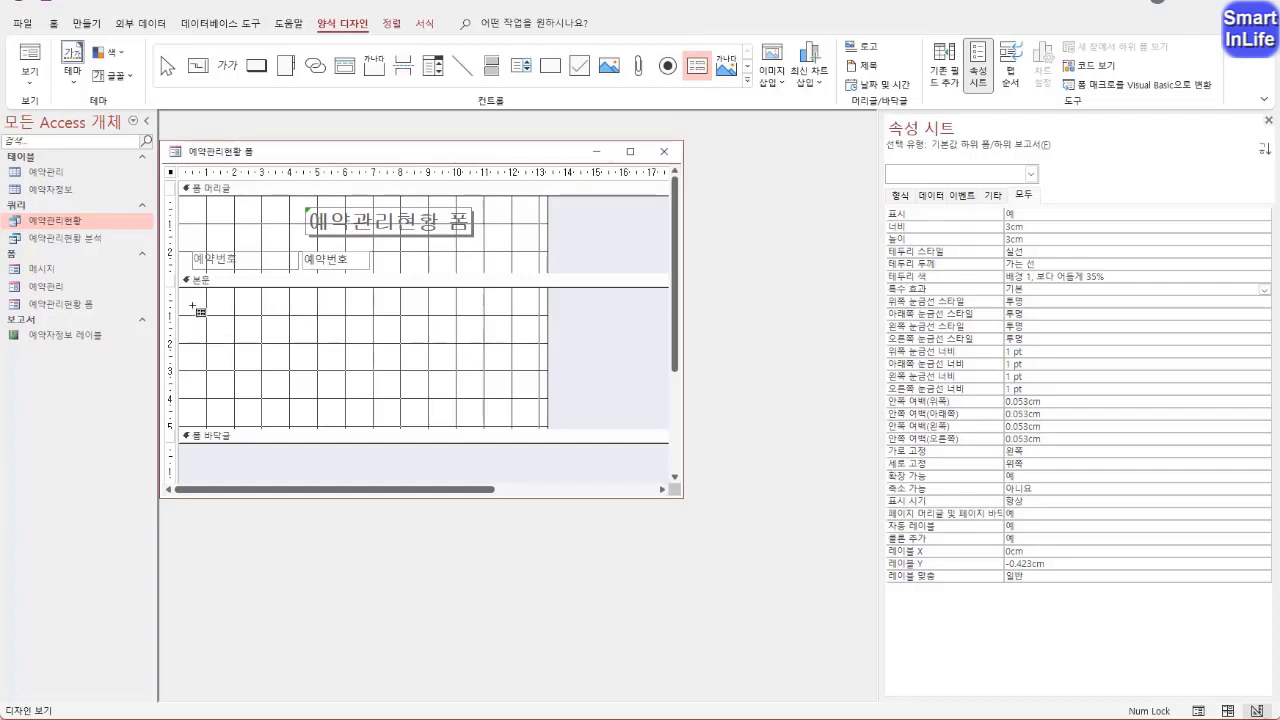
drag(192, 318, 548, 428)
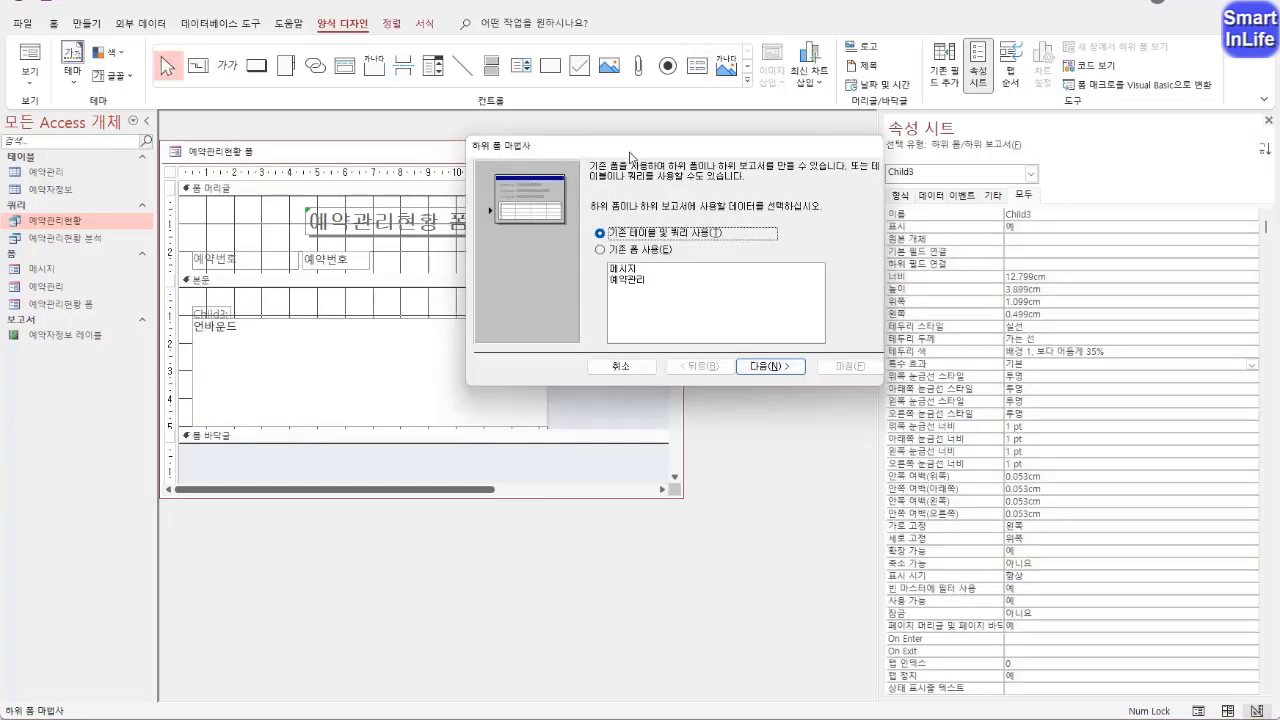
Choose the existing form 예약관리 as the source of the subform in the wizard
drag(633, 152, 617, 183)
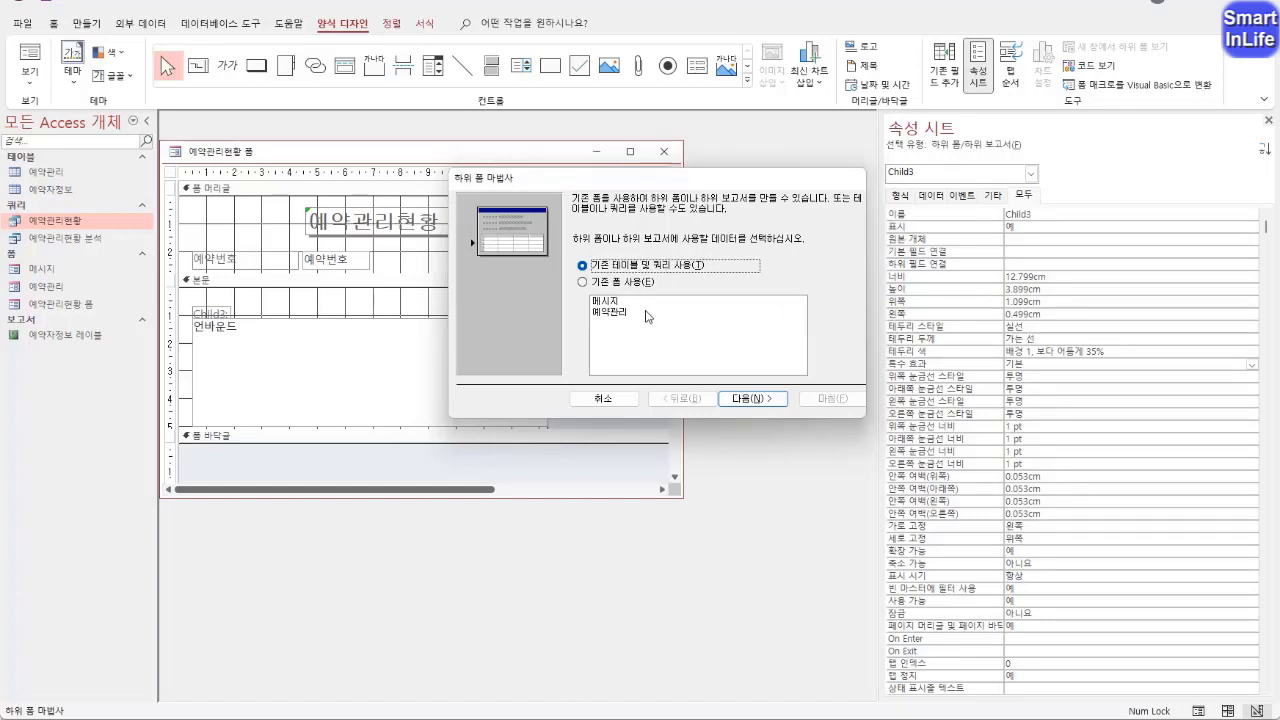
click(614, 285)
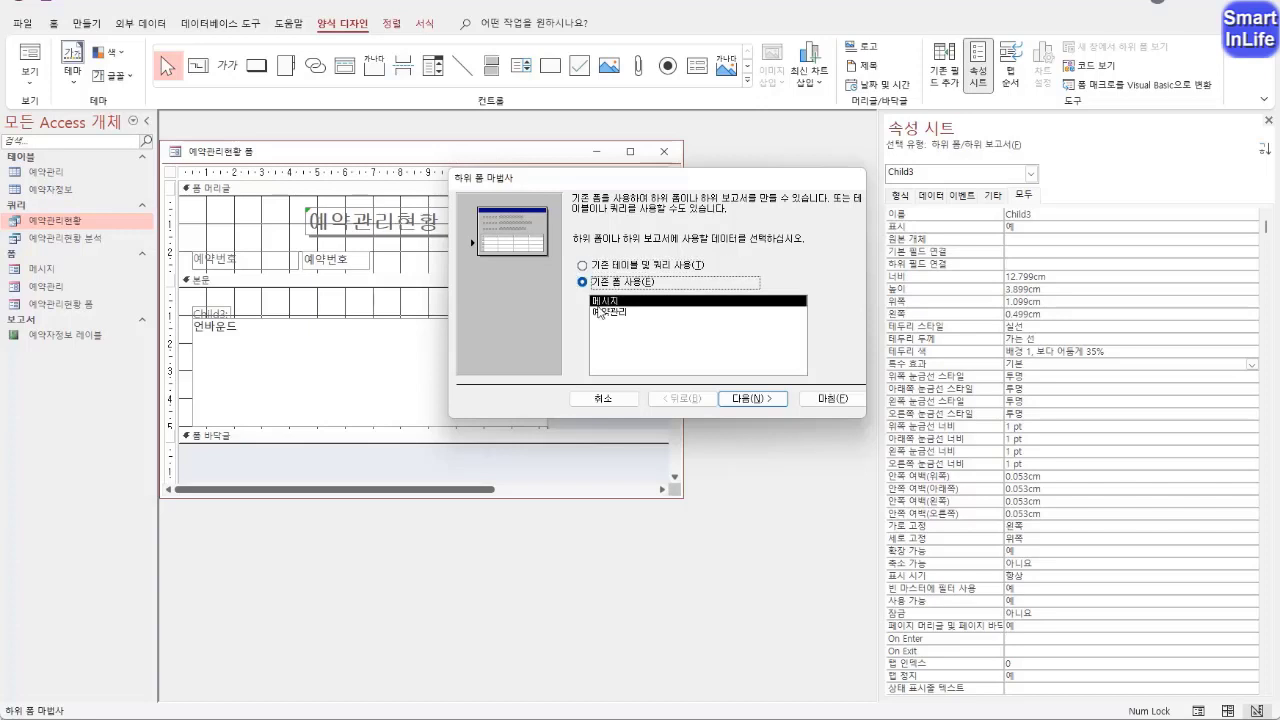
click(603, 314)
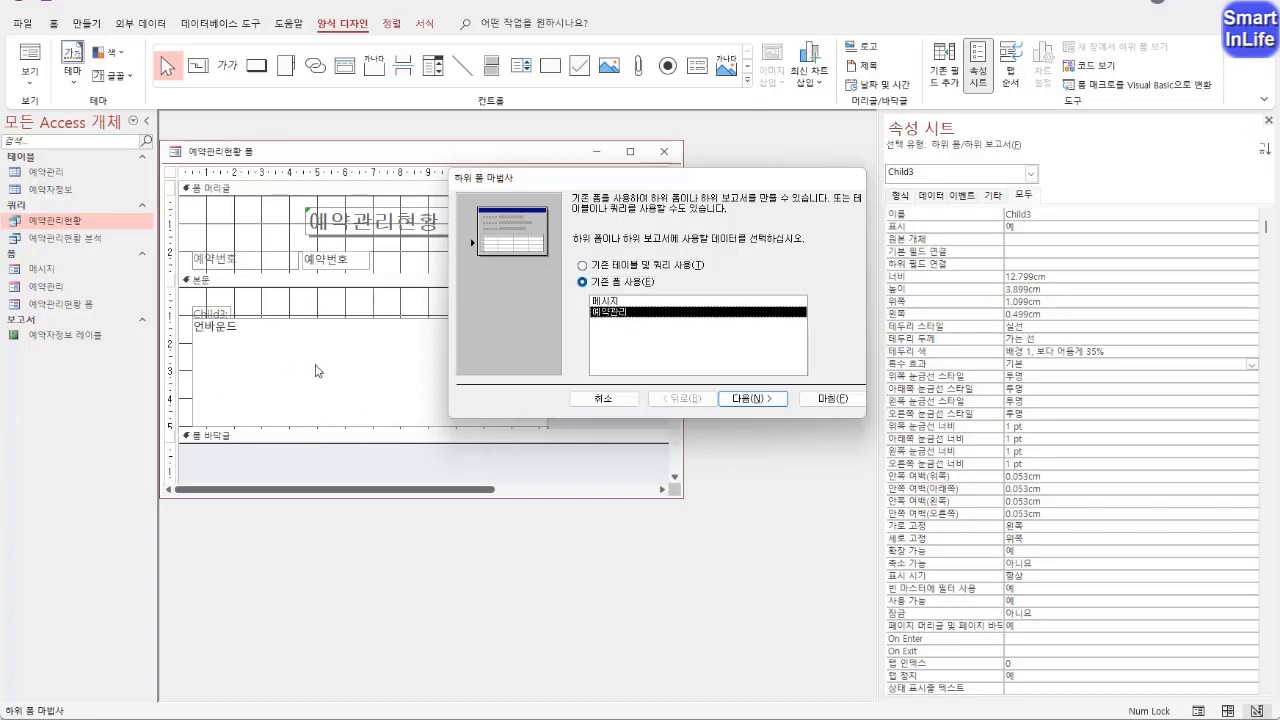
click(752, 398)
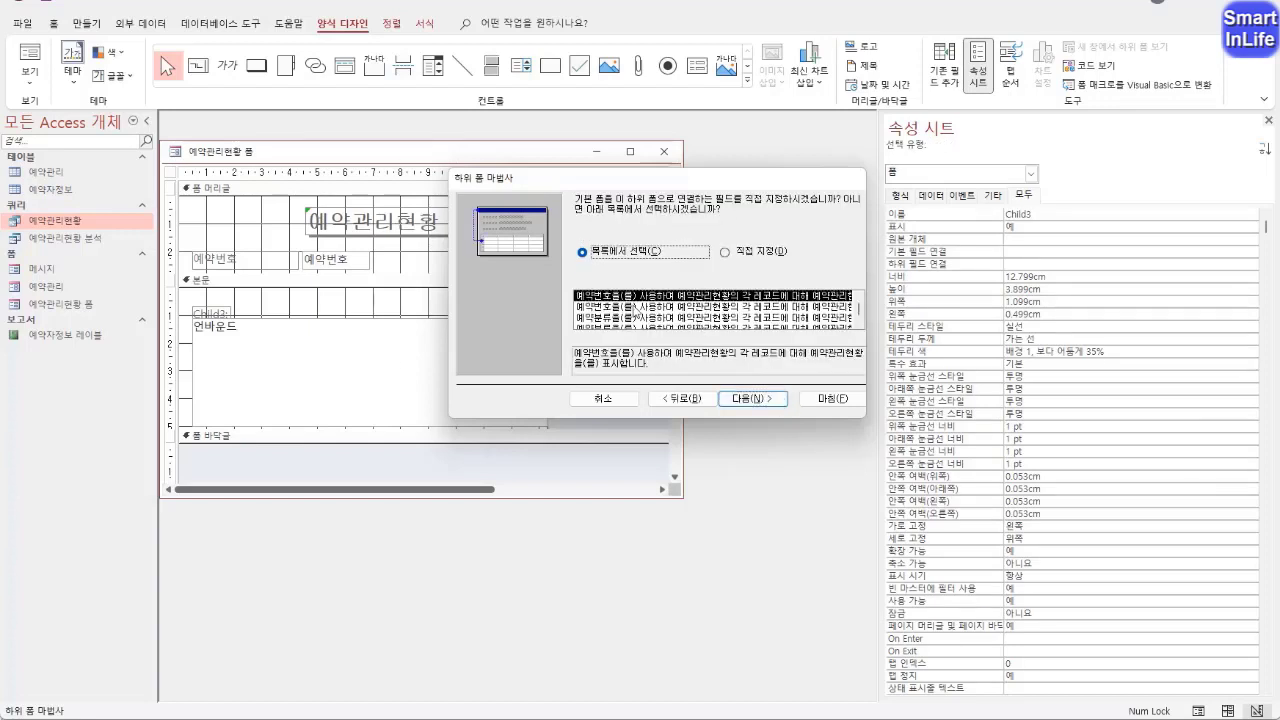
Define the subform link manually, matching 예약번호 to 예약번호, and finish the wizard with the name 예약관리
click(726, 254)
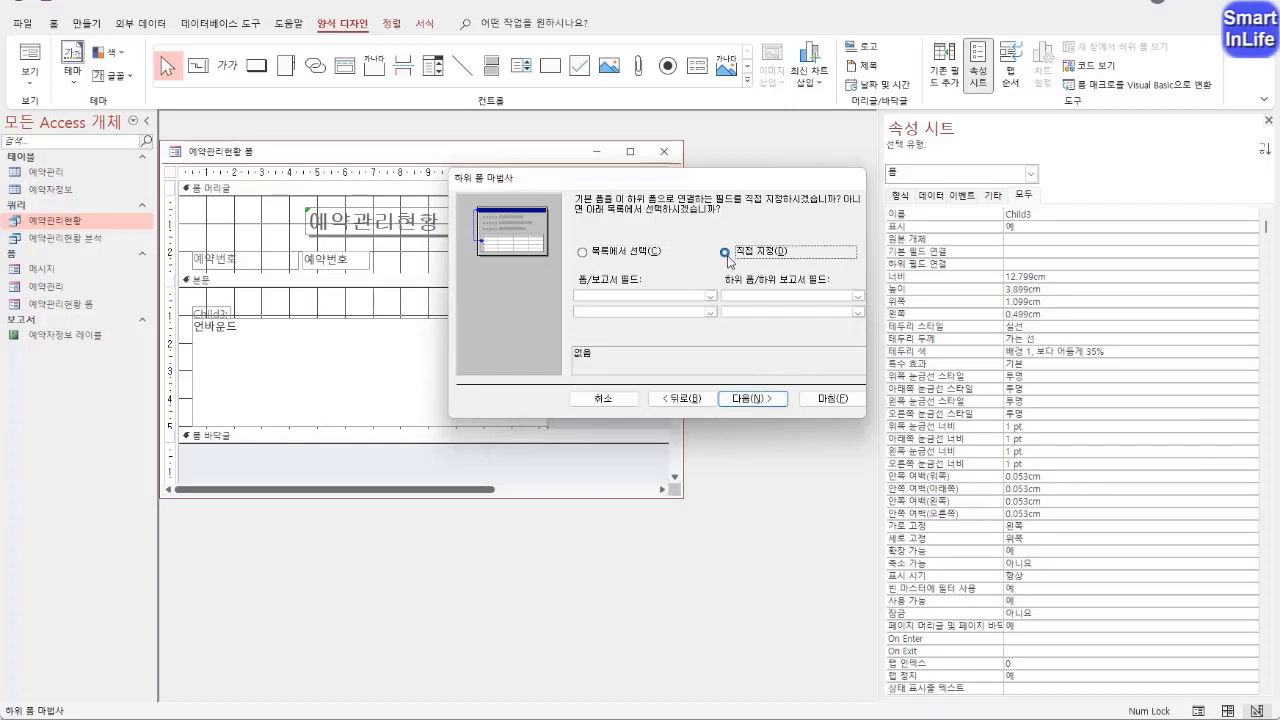
click(710, 297)
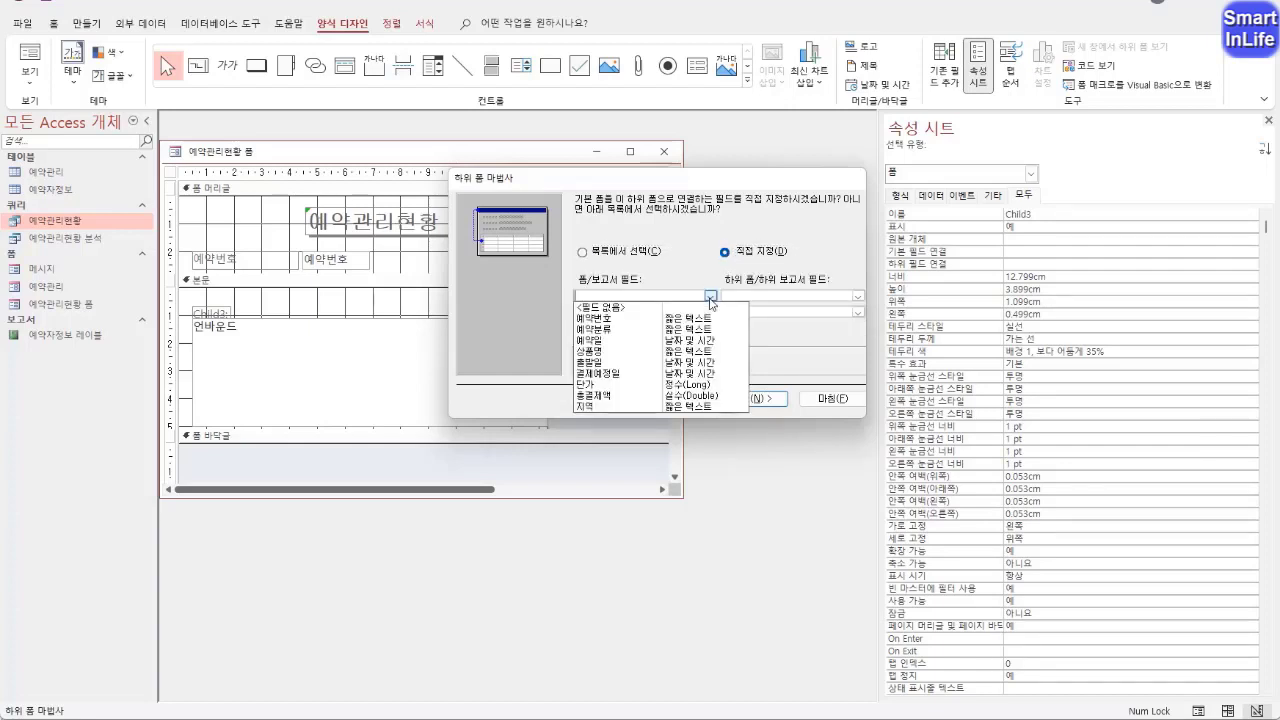
click(630, 318)
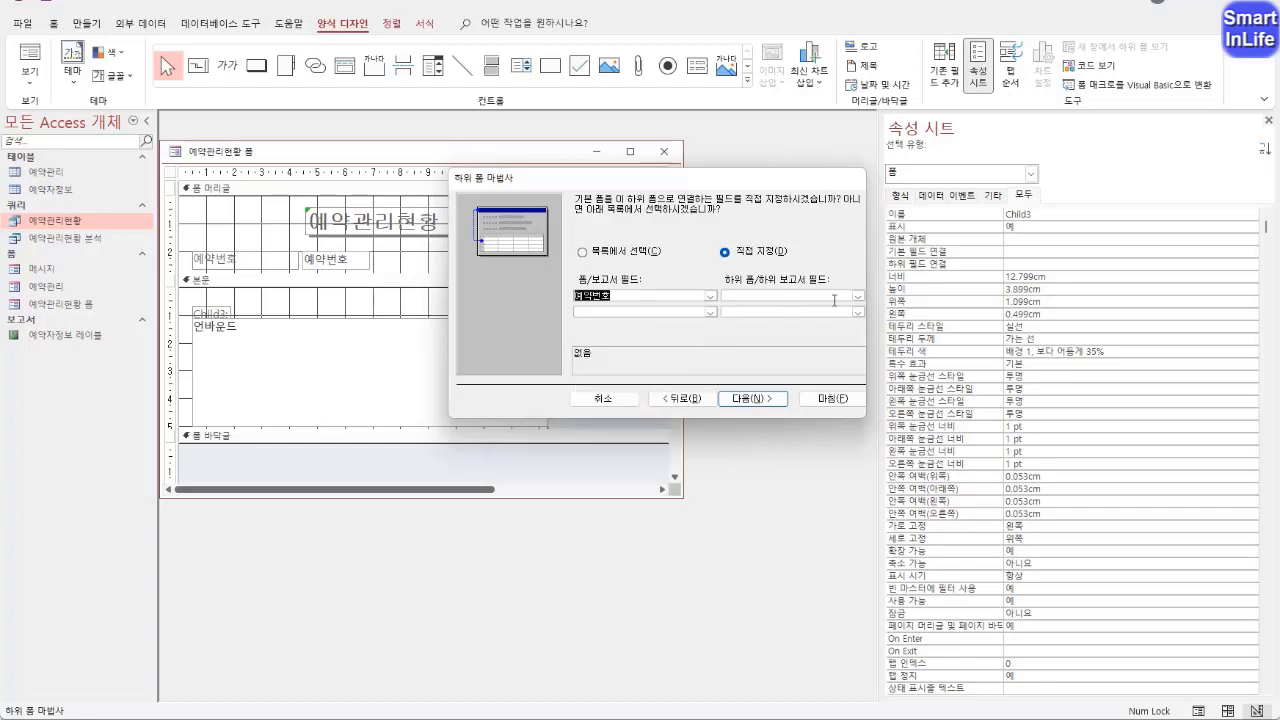
click(856, 297)
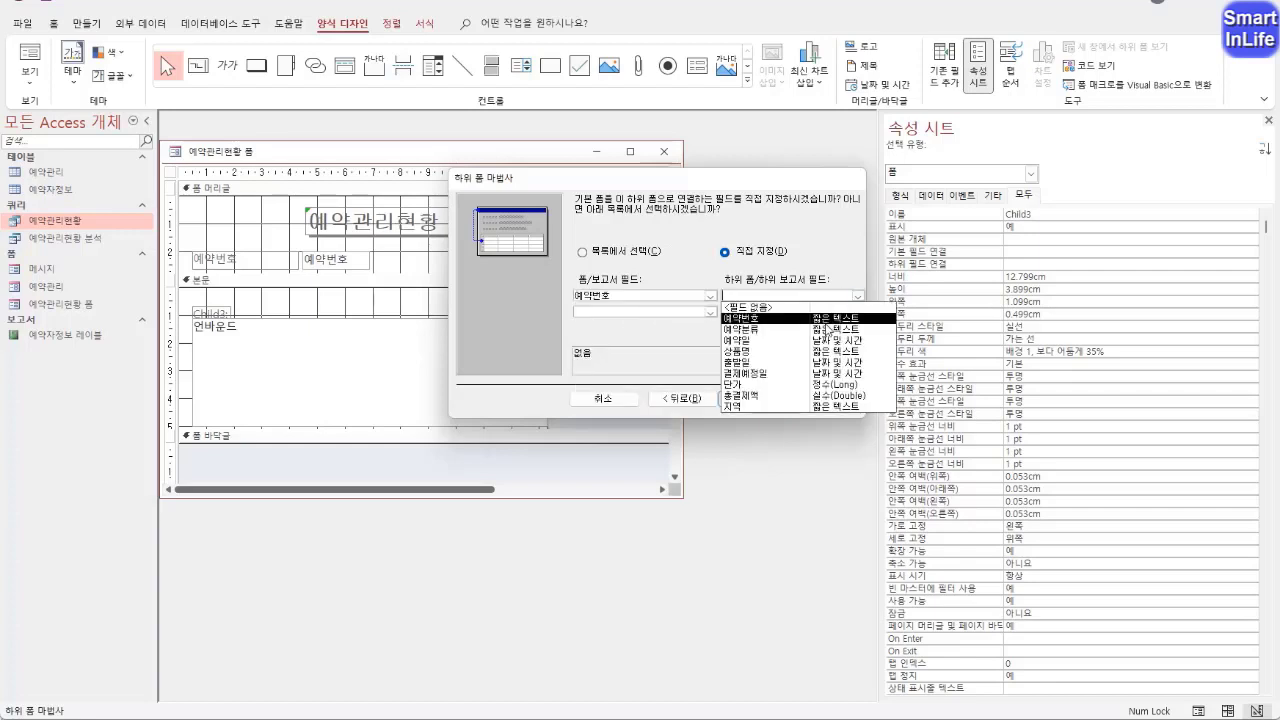
click(827, 319)
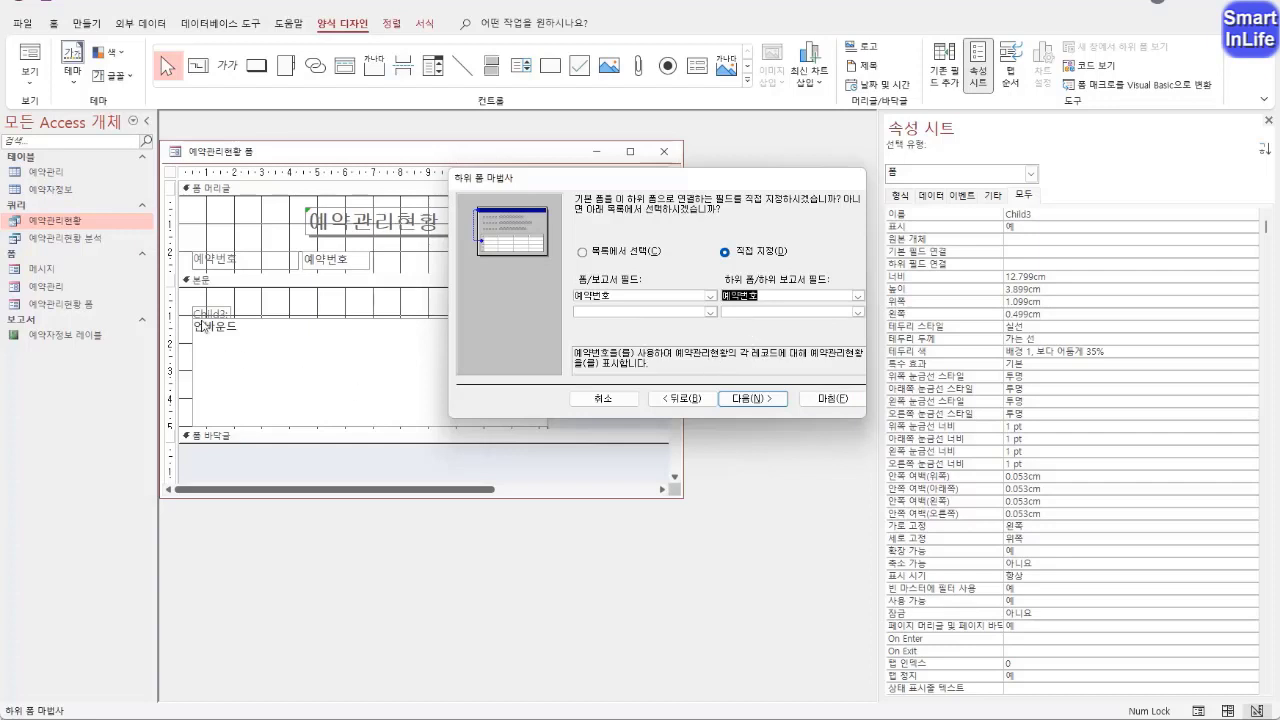
click(756, 399)
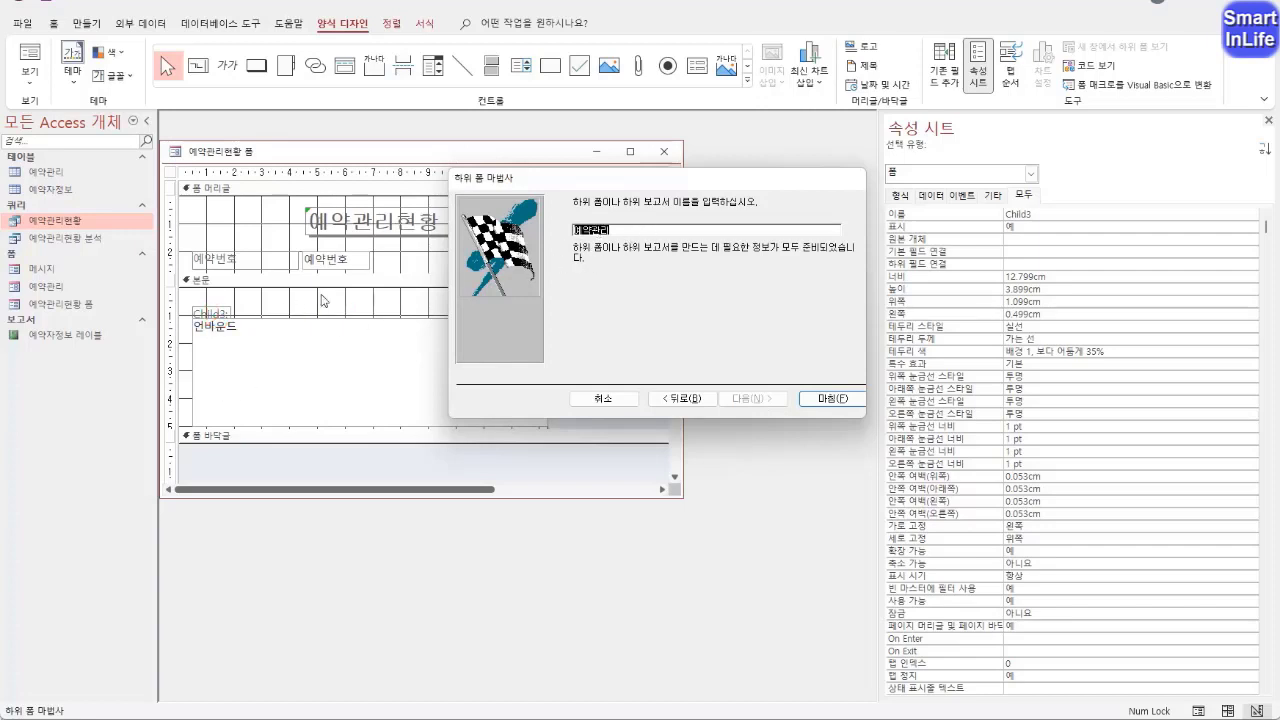
click(611, 238)
click(833, 399)
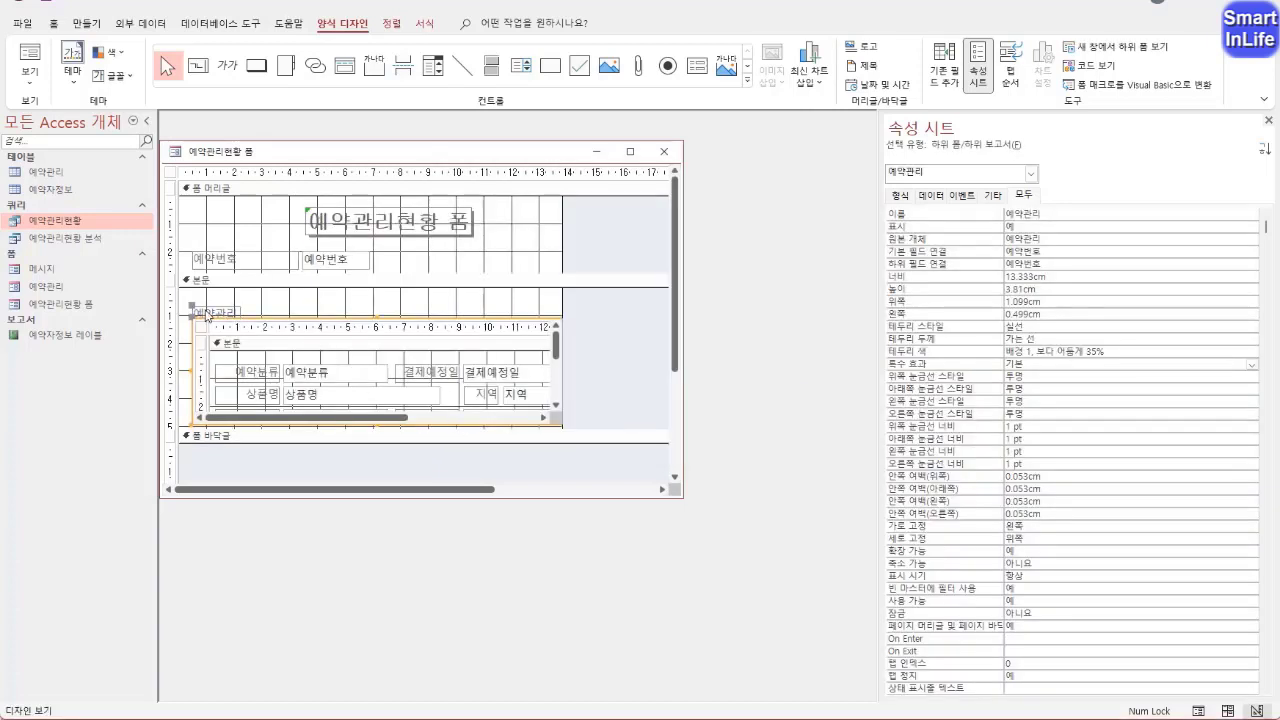
Move the 예약관리 subform label up slightly, to about 0.4 cm from the section's top and 0.6 cm from its left
click(208, 313)
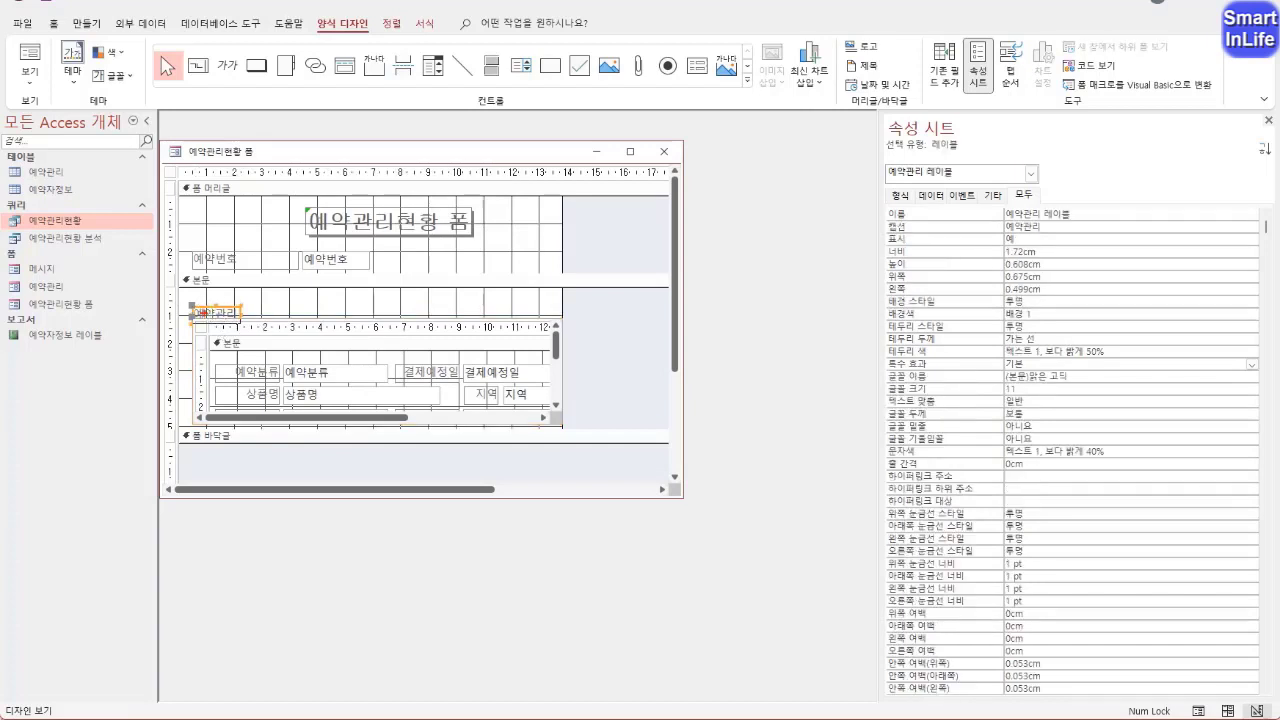
drag(193, 309, 193, 300)
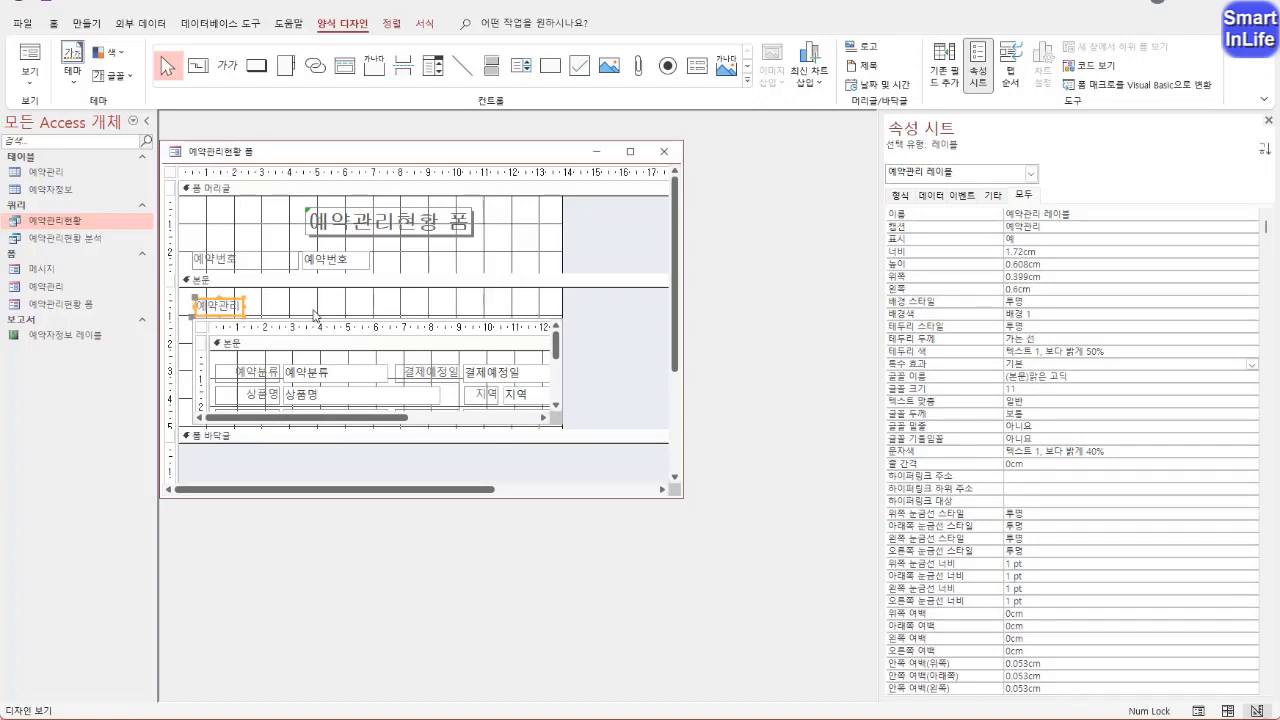
click(322, 310)
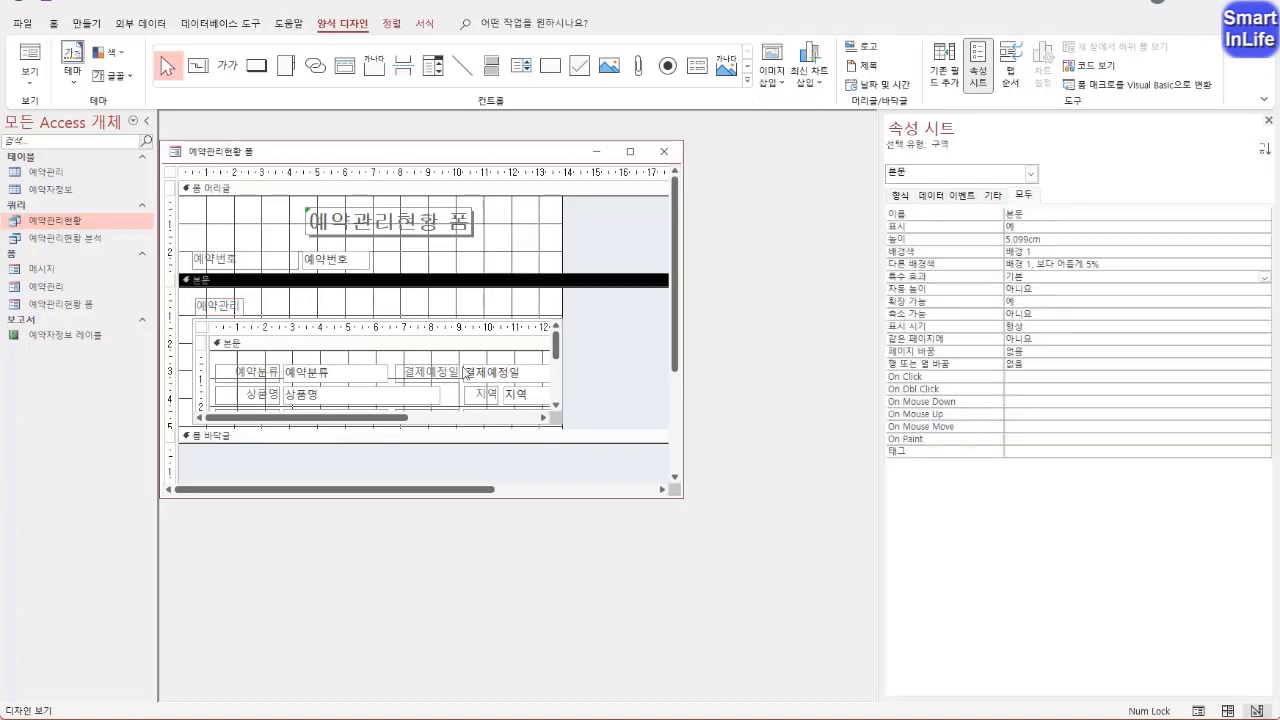
Check the form and its subform in 폼 보기, and return to 디자인 보기
right_click(203, 157)
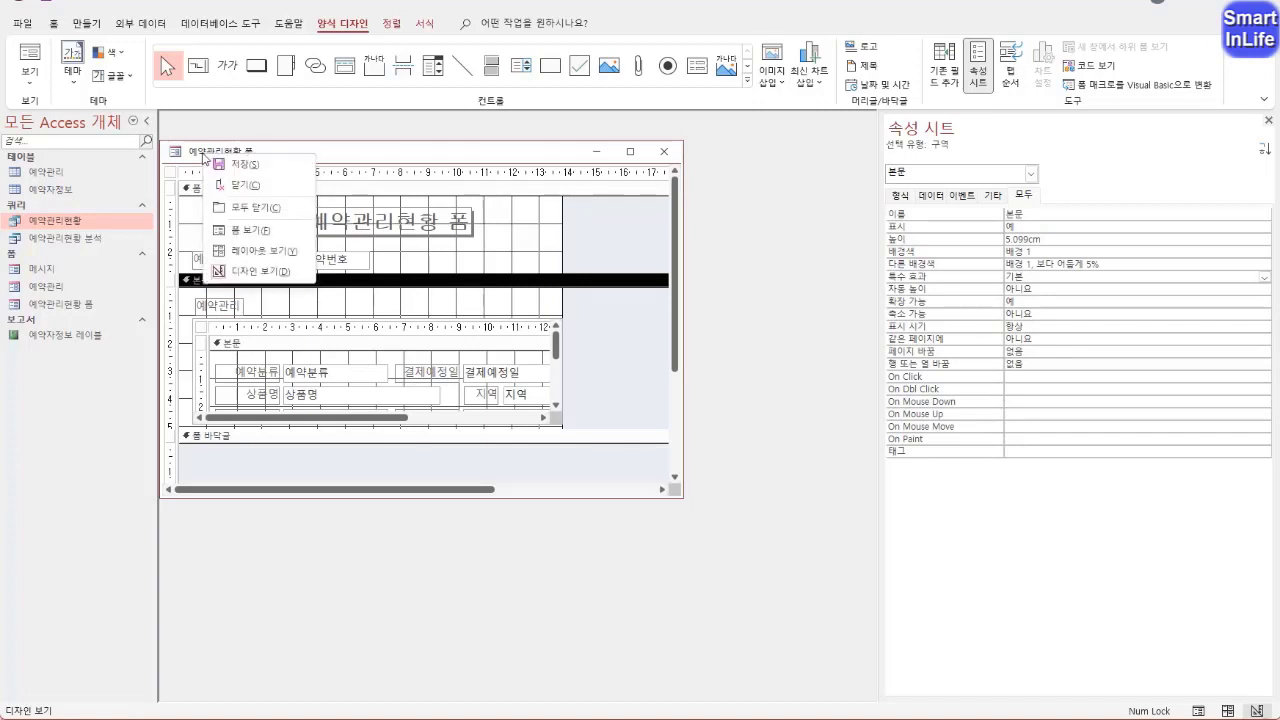
click(235, 229)
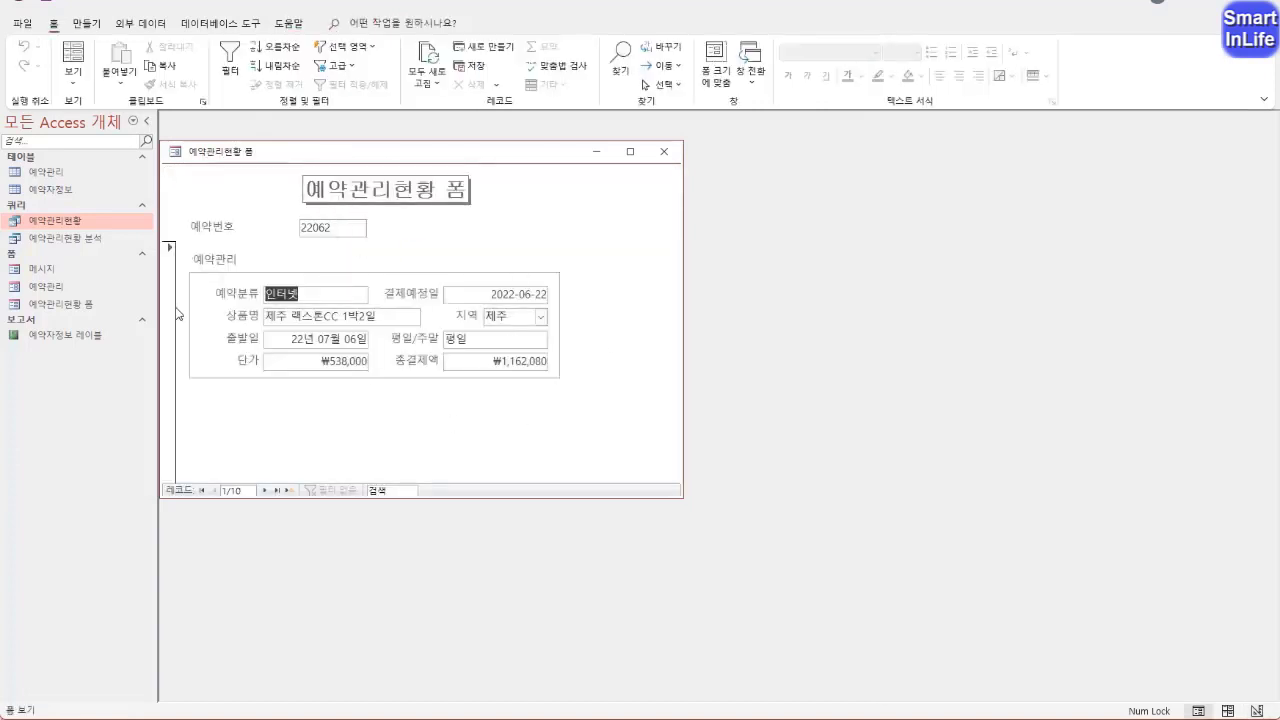
right_click(221, 152)
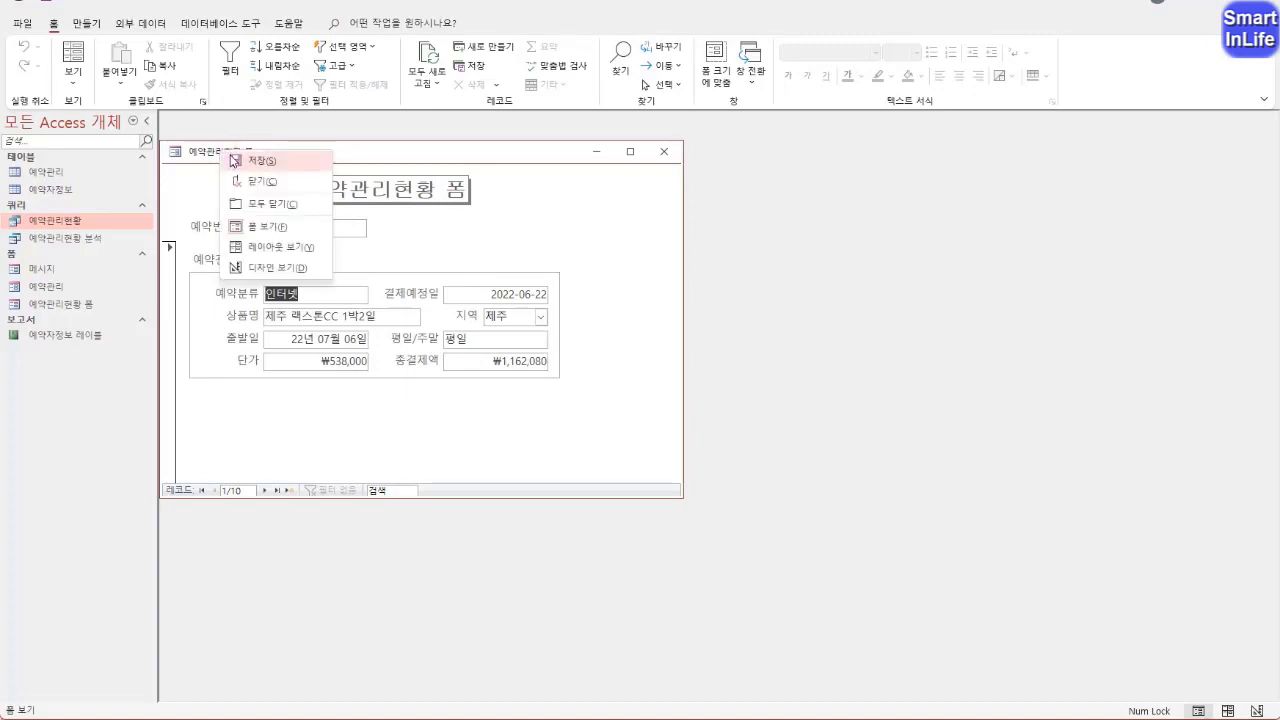
click(264, 267)
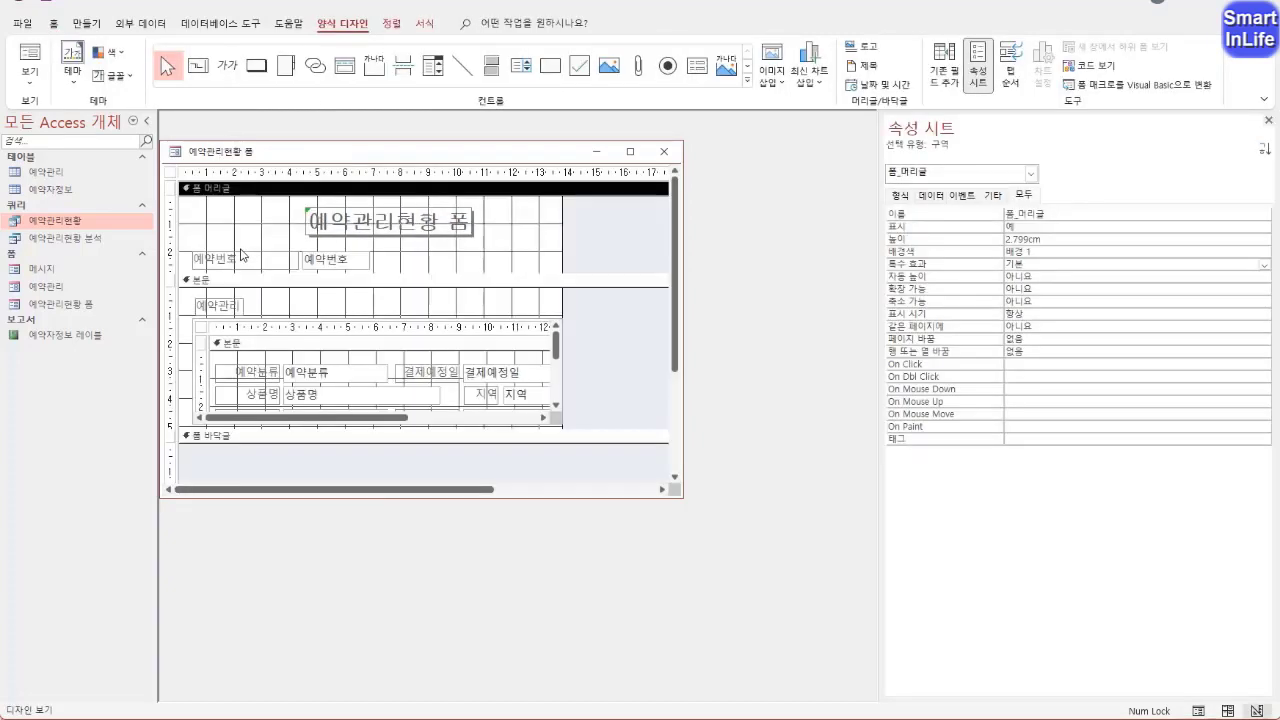
Set the form's 레코드 선택기 property to 아니요, check the form in 폼 보기, and return to 디자인 보기
click(170, 175)
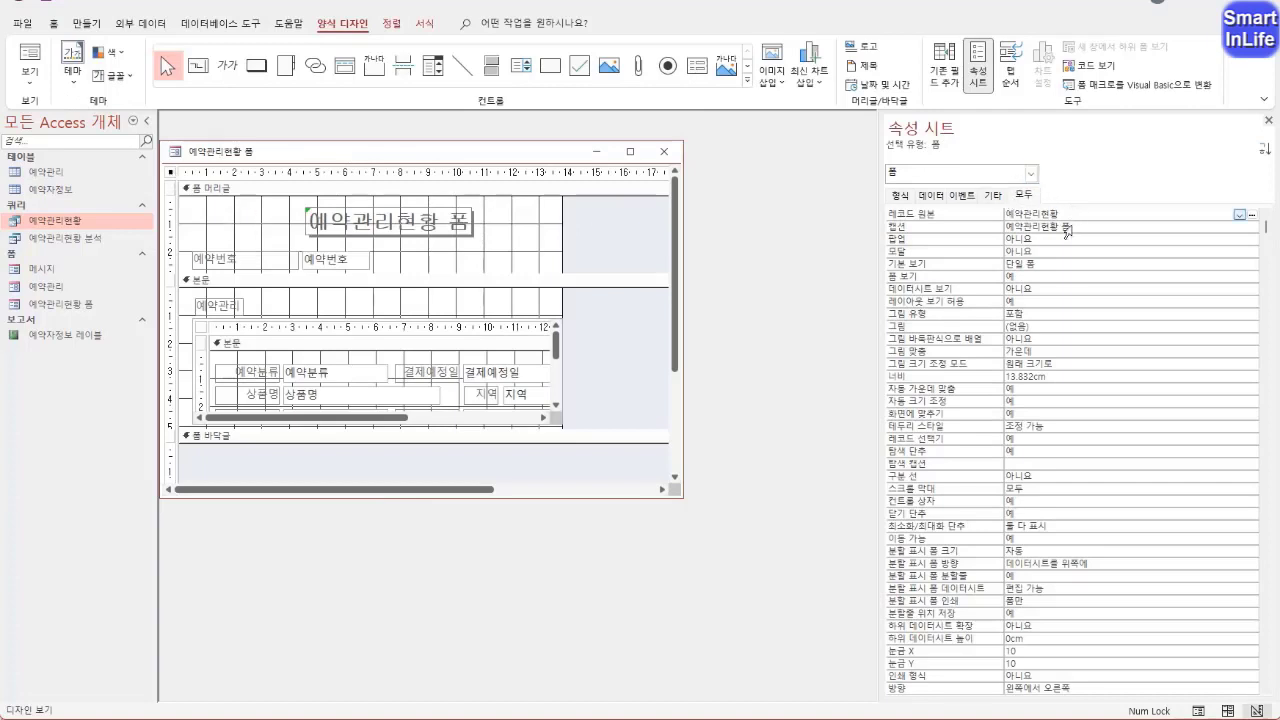
double_click(995, 443)
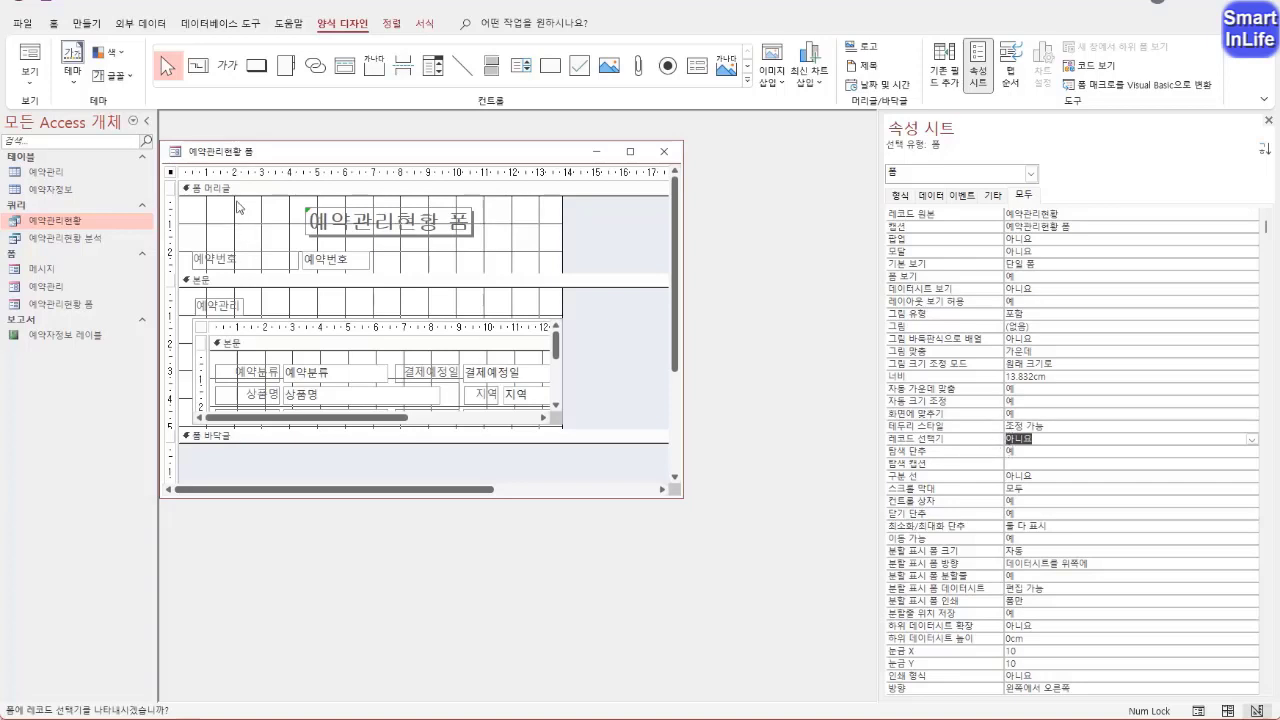
right_click(211, 160)
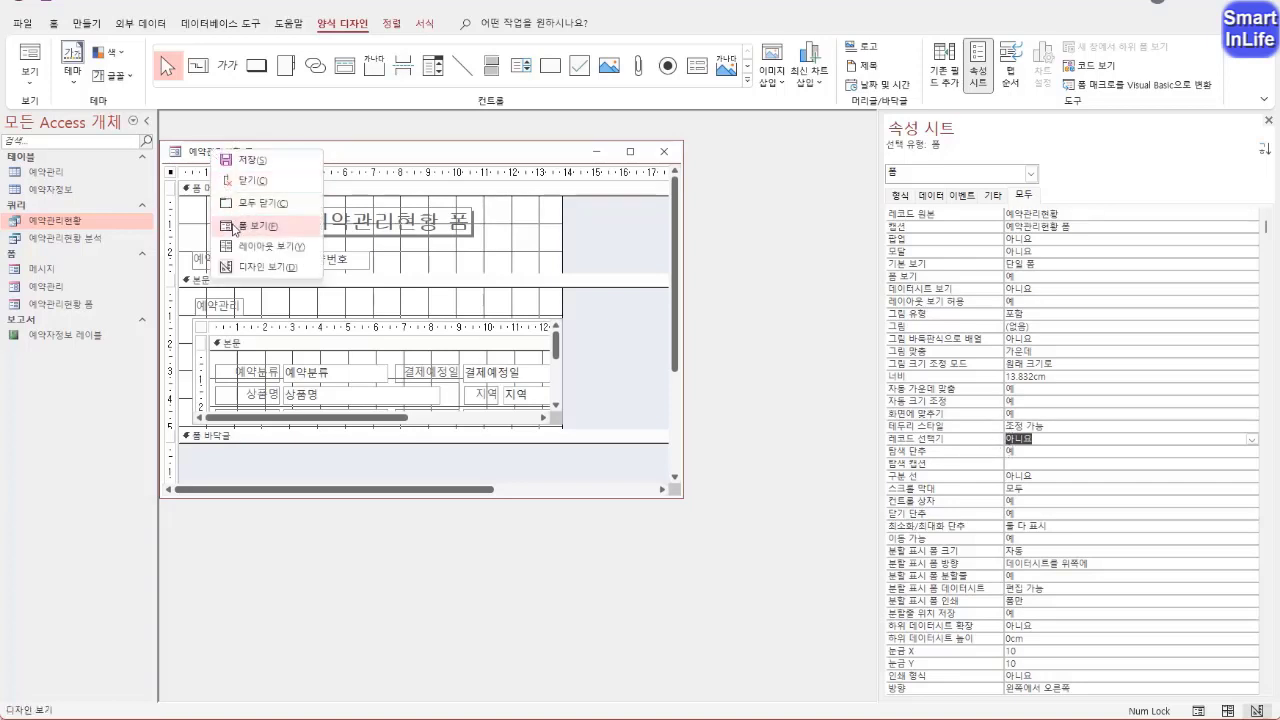
click(225, 226)
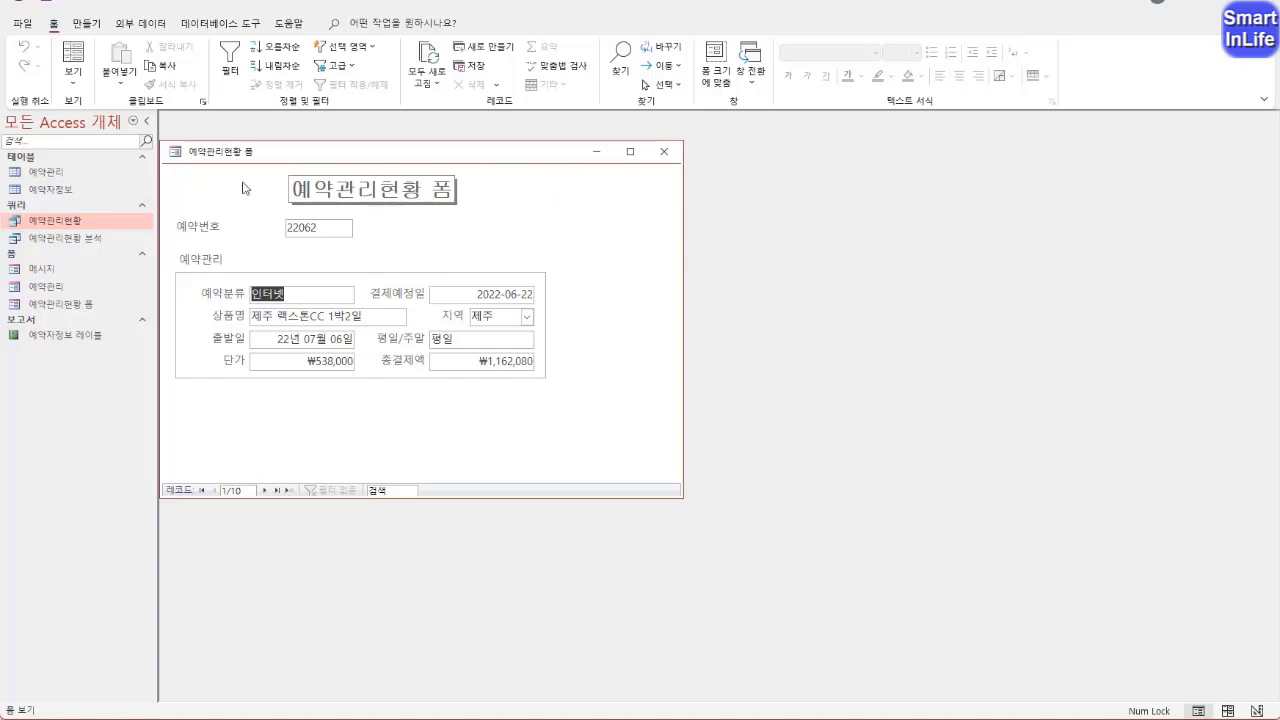
right_click(206, 156)
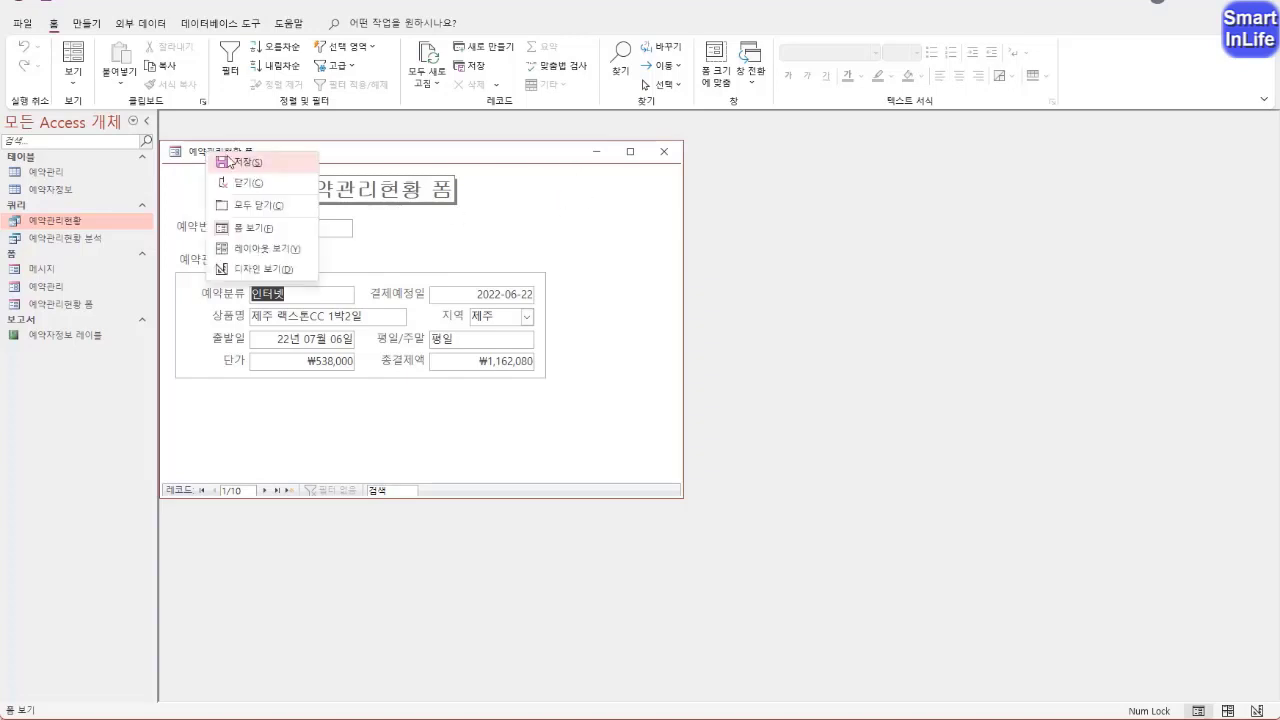
click(245, 264)
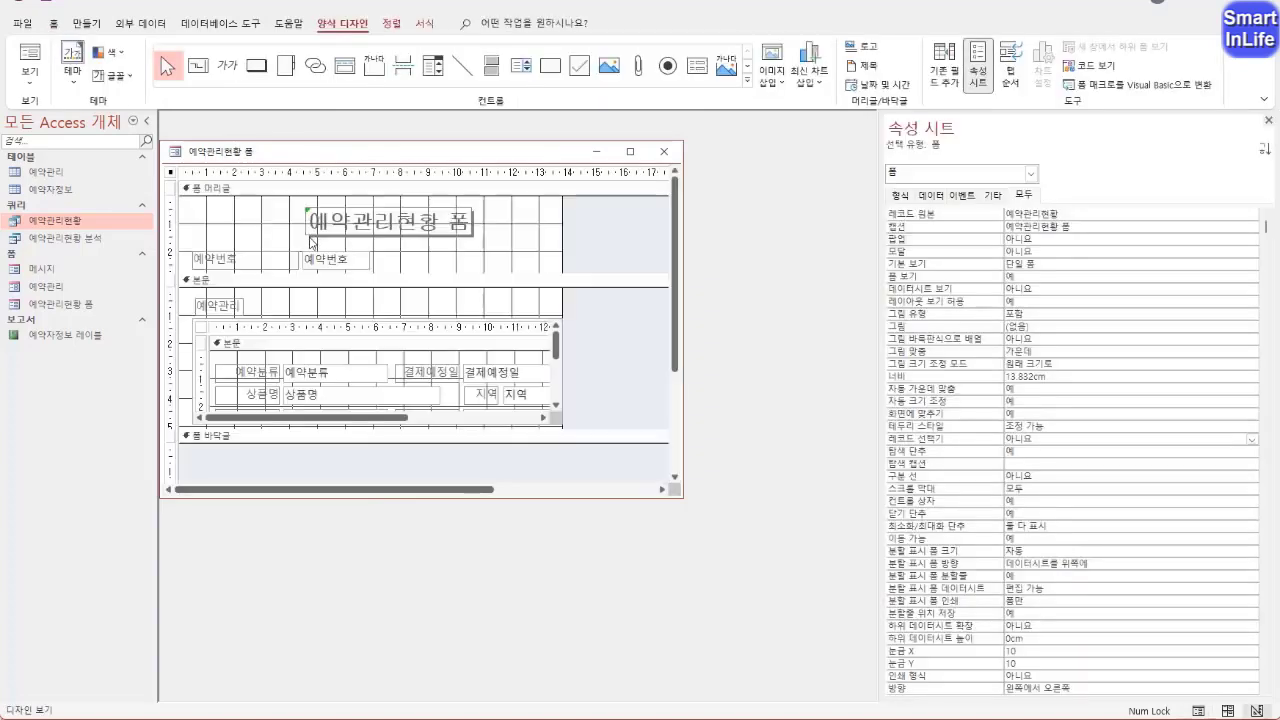
Insert the 로고3 image from the Picture folder beside the title in the form header, about 2 cm wide and 1.1 cm high
click(518, 262)
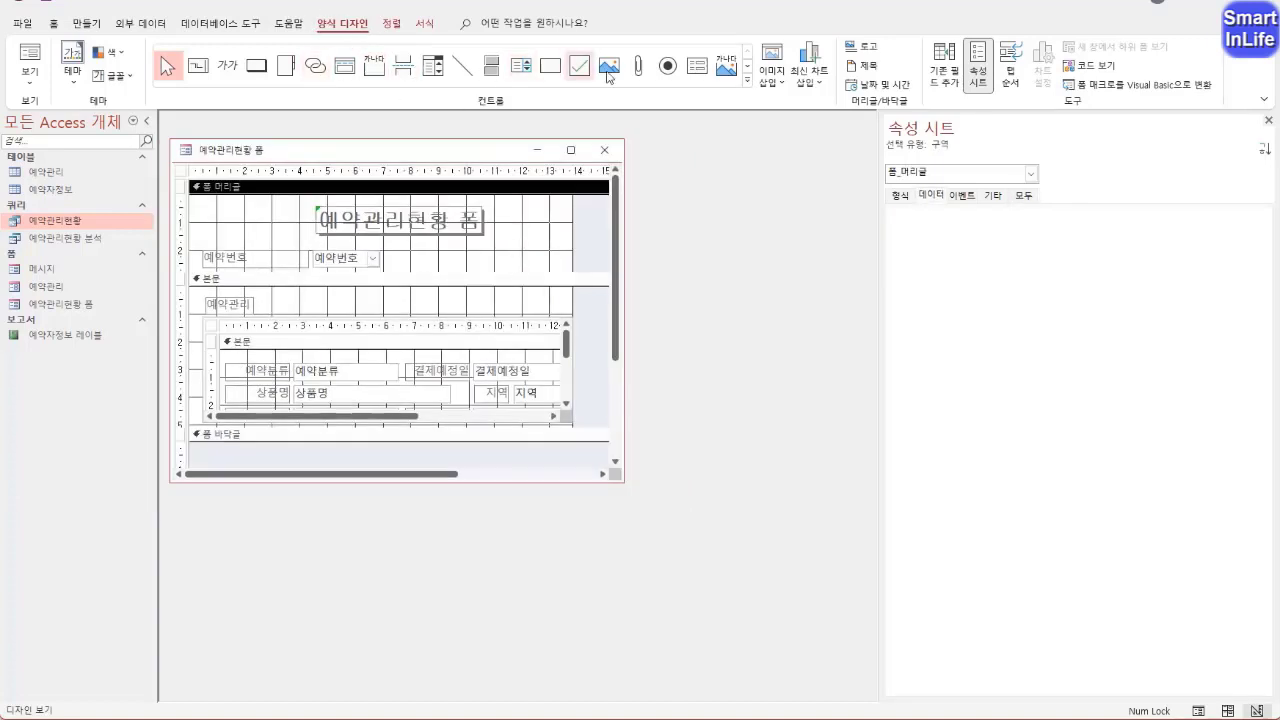
click(776, 80)
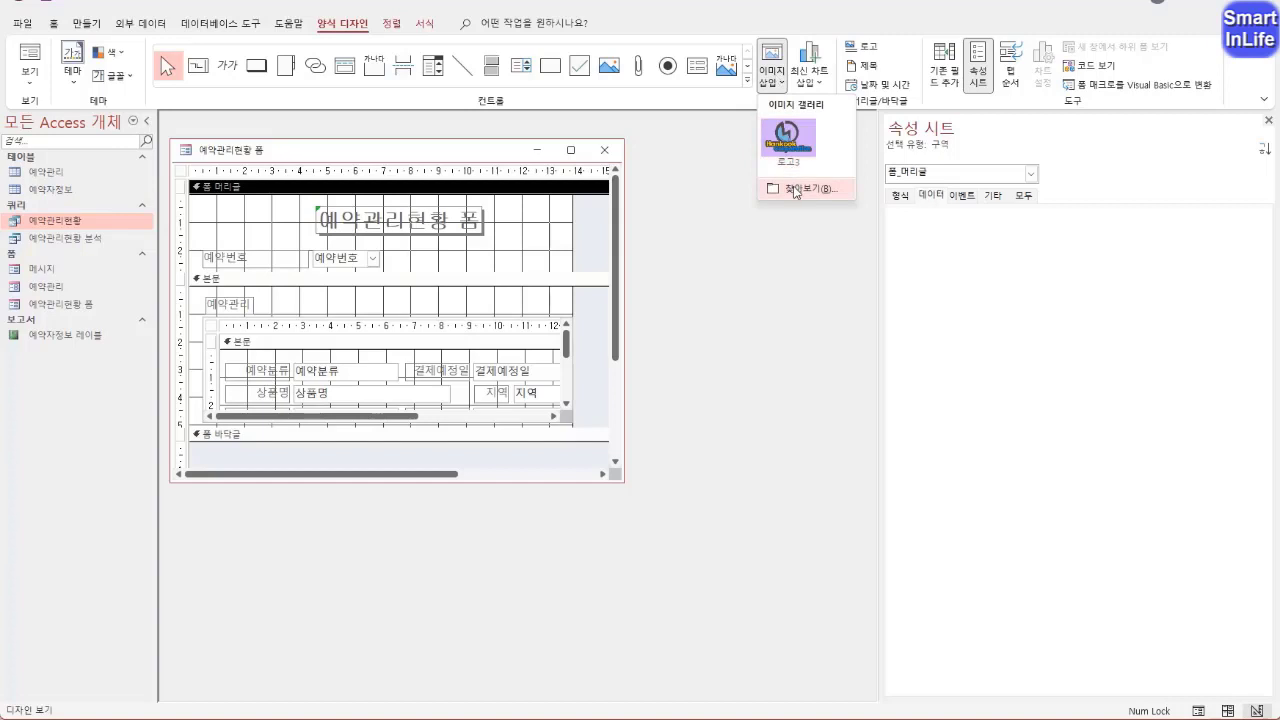
click(796, 188)
click(182, 205)
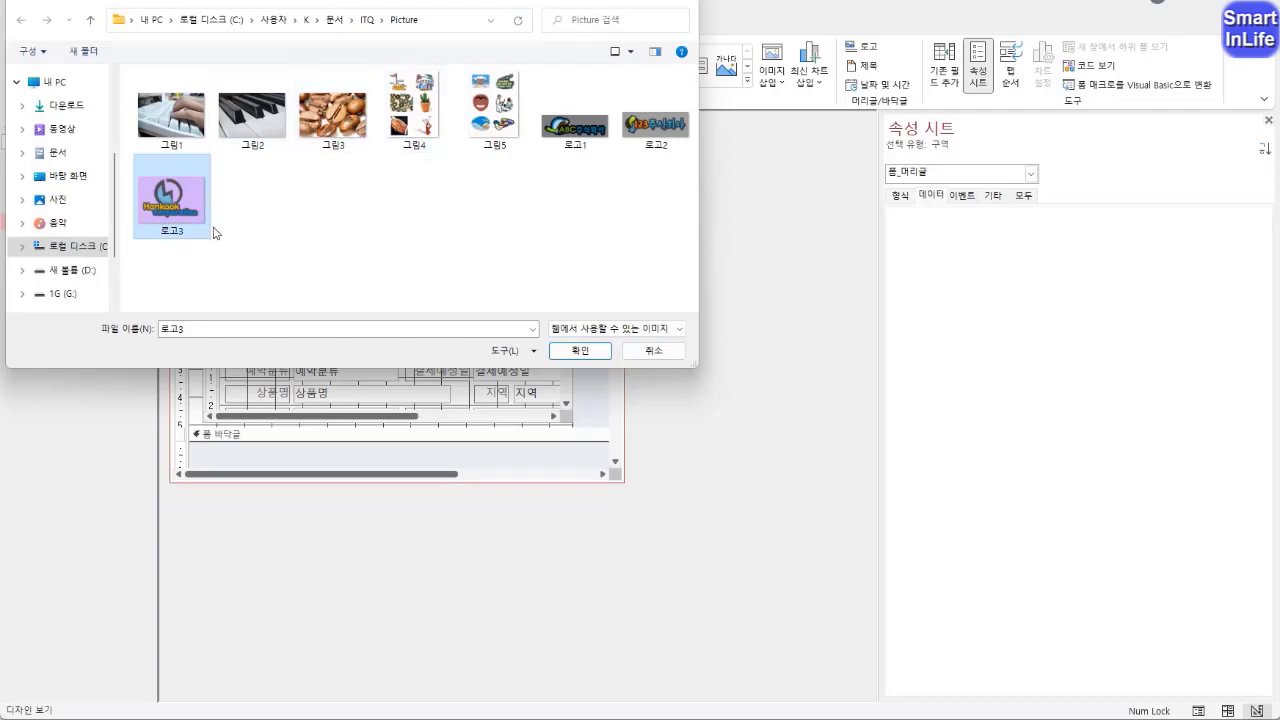
click(581, 355)
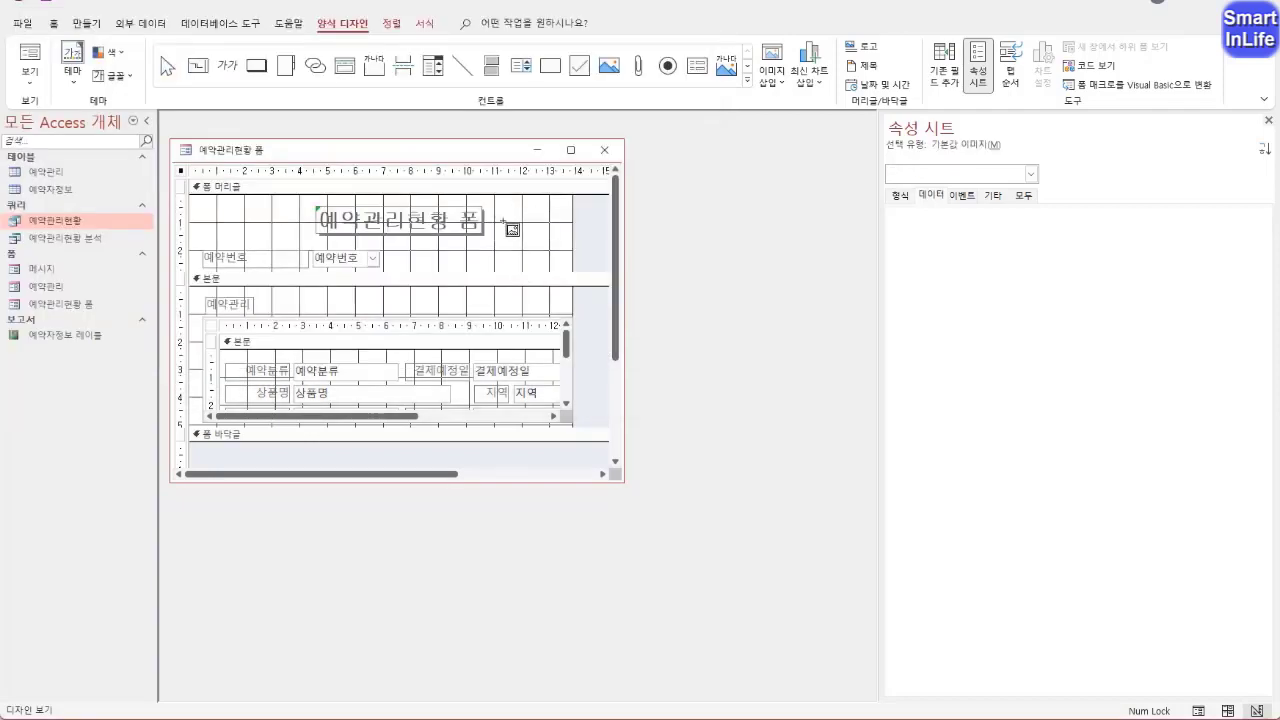
drag(500, 205, 556, 237)
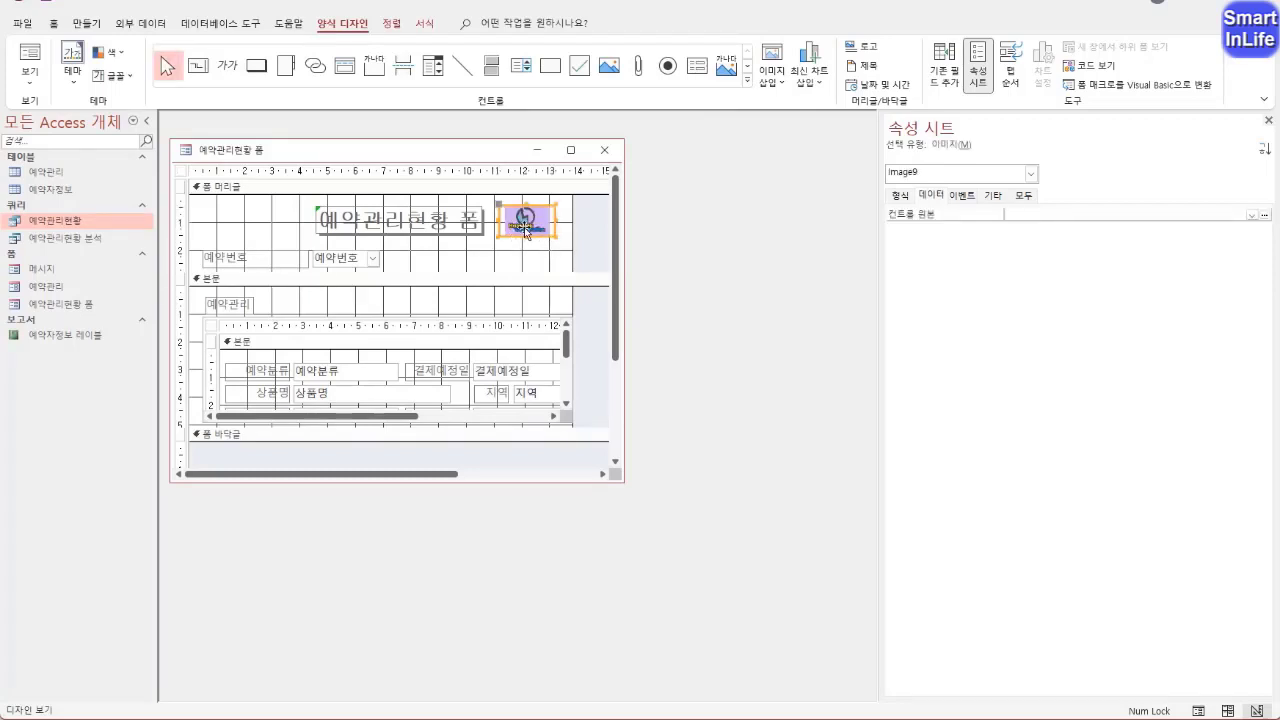
Set the 특수 효과 property of the logo image to 오목
click(1024, 195)
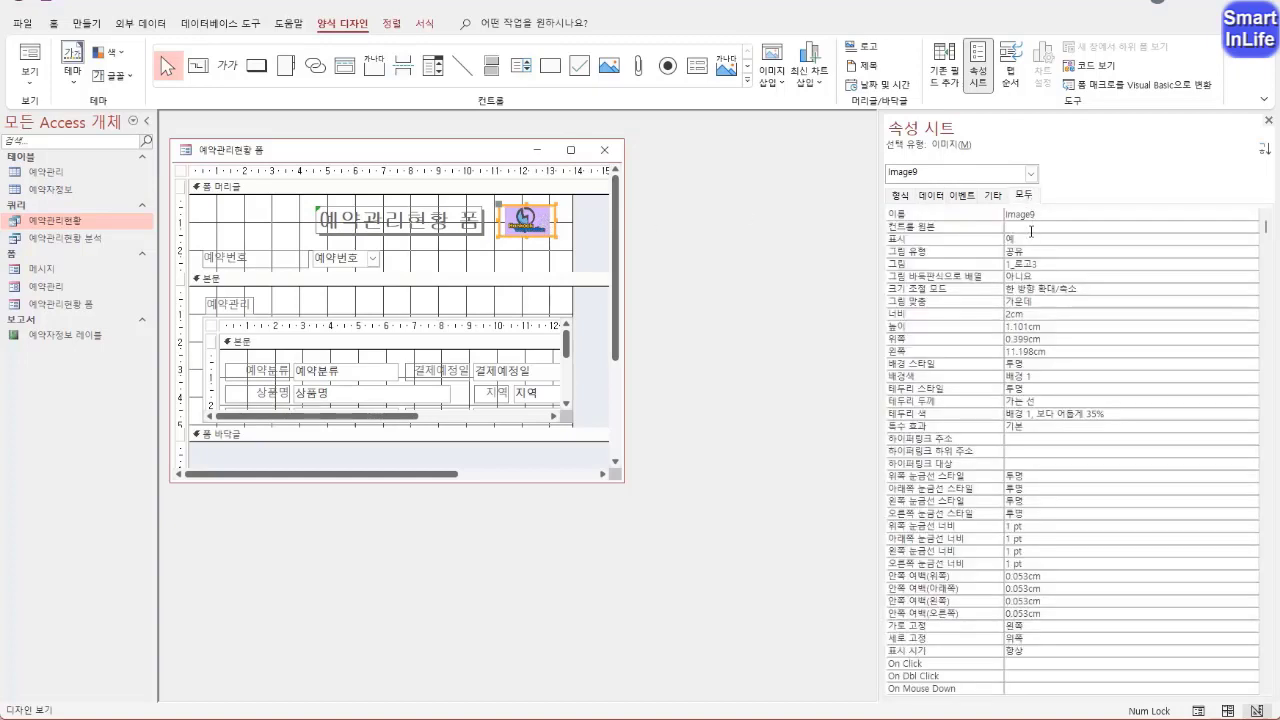
click(915, 426)
click(1251, 427)
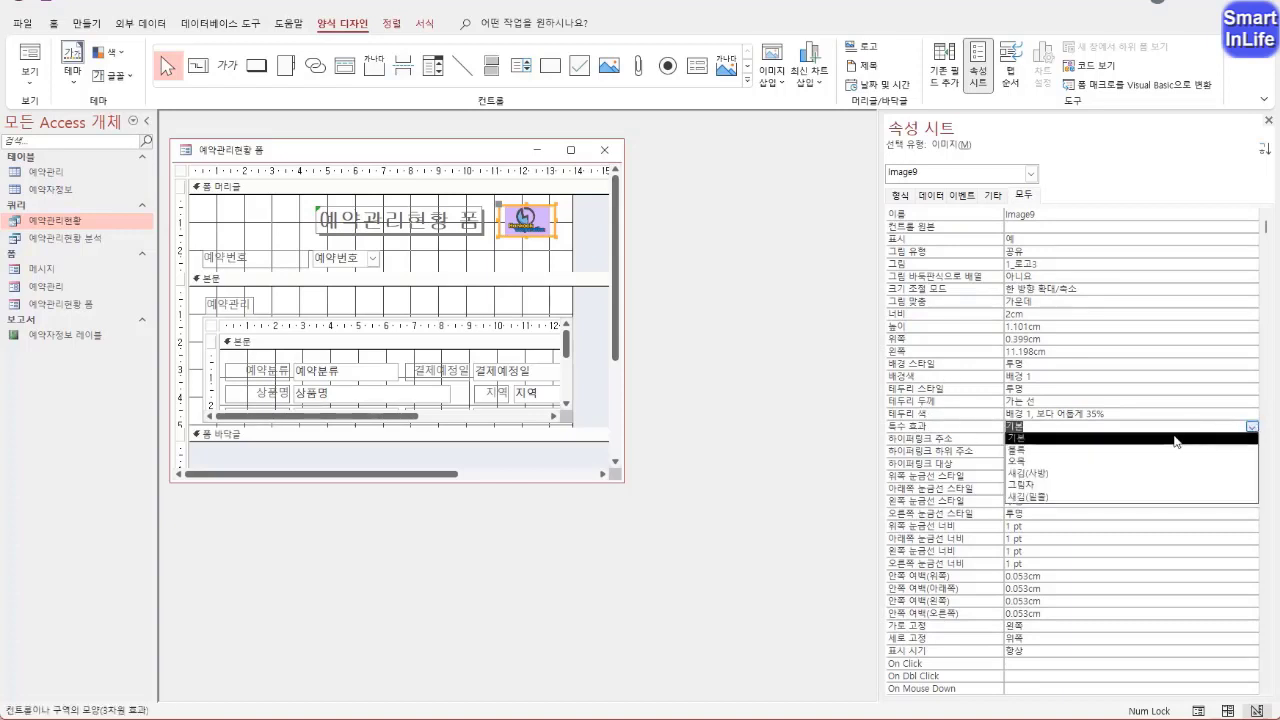
click(1112, 462)
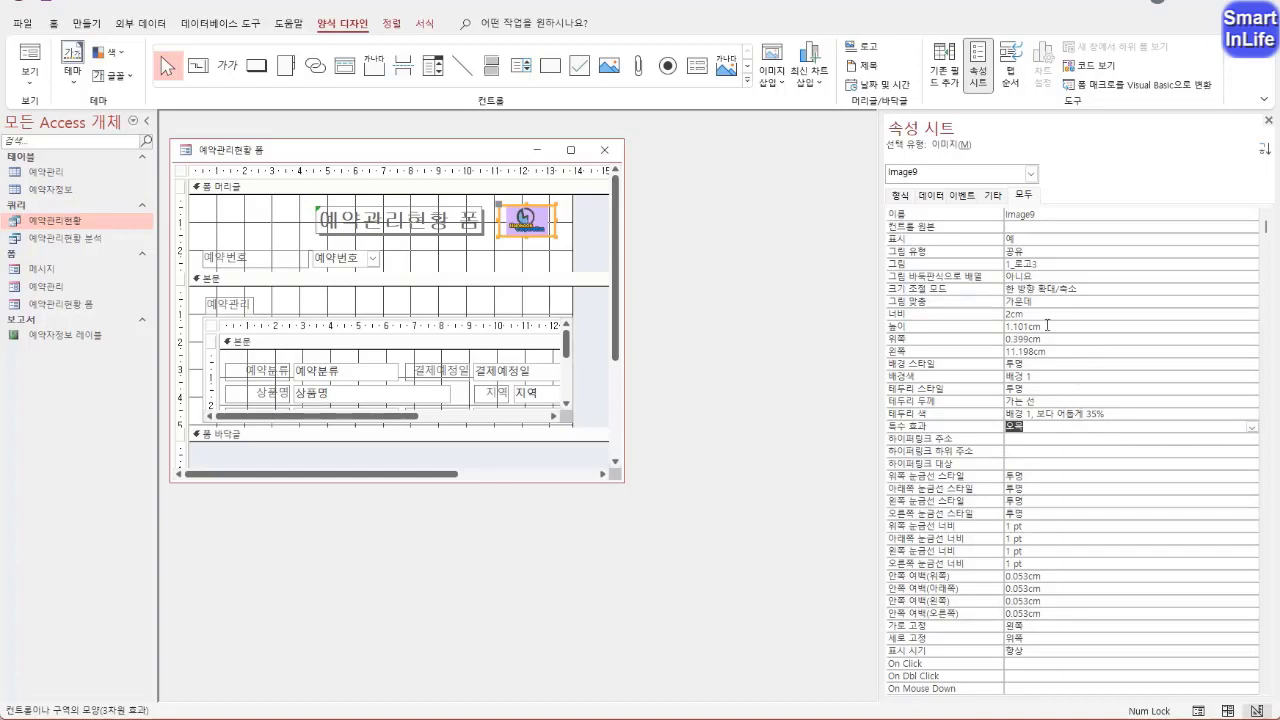
Set the logo image's height to 1 cm and its 크기 조절 모드 to 전체 확대/축소
click(911, 316)
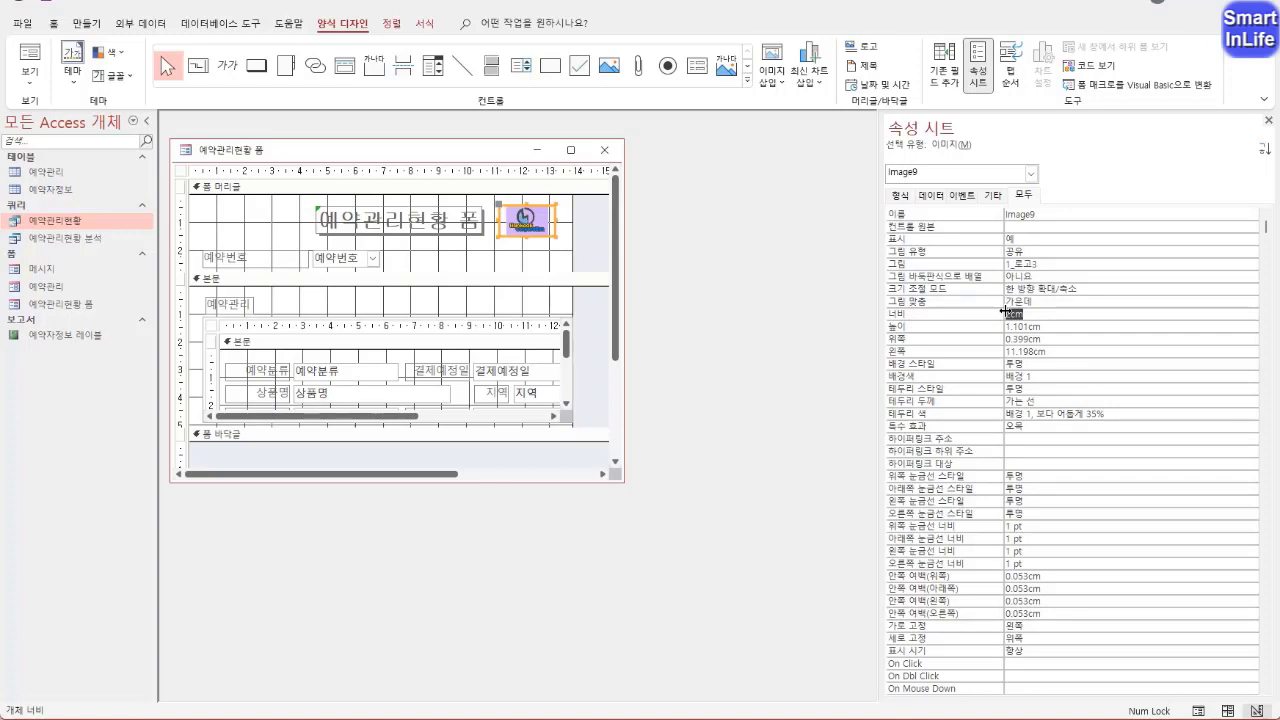
click(941, 327)
text(1)
click(961, 327)
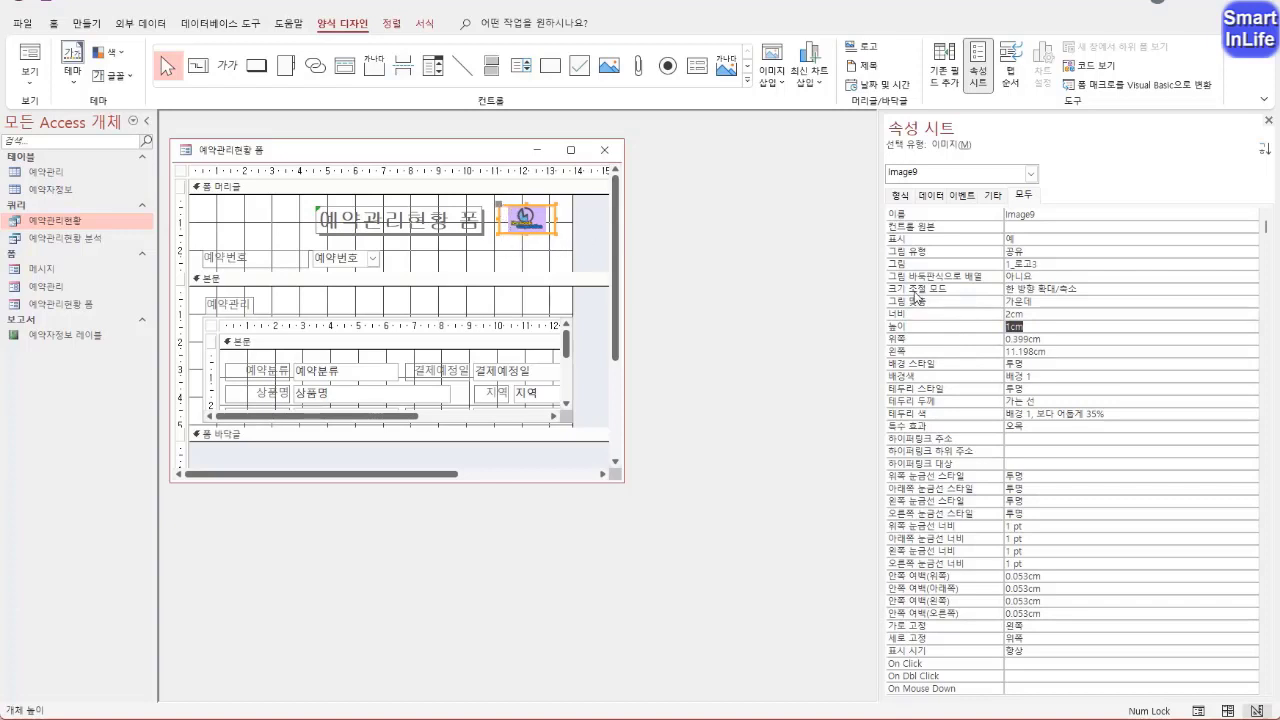
click(918, 292)
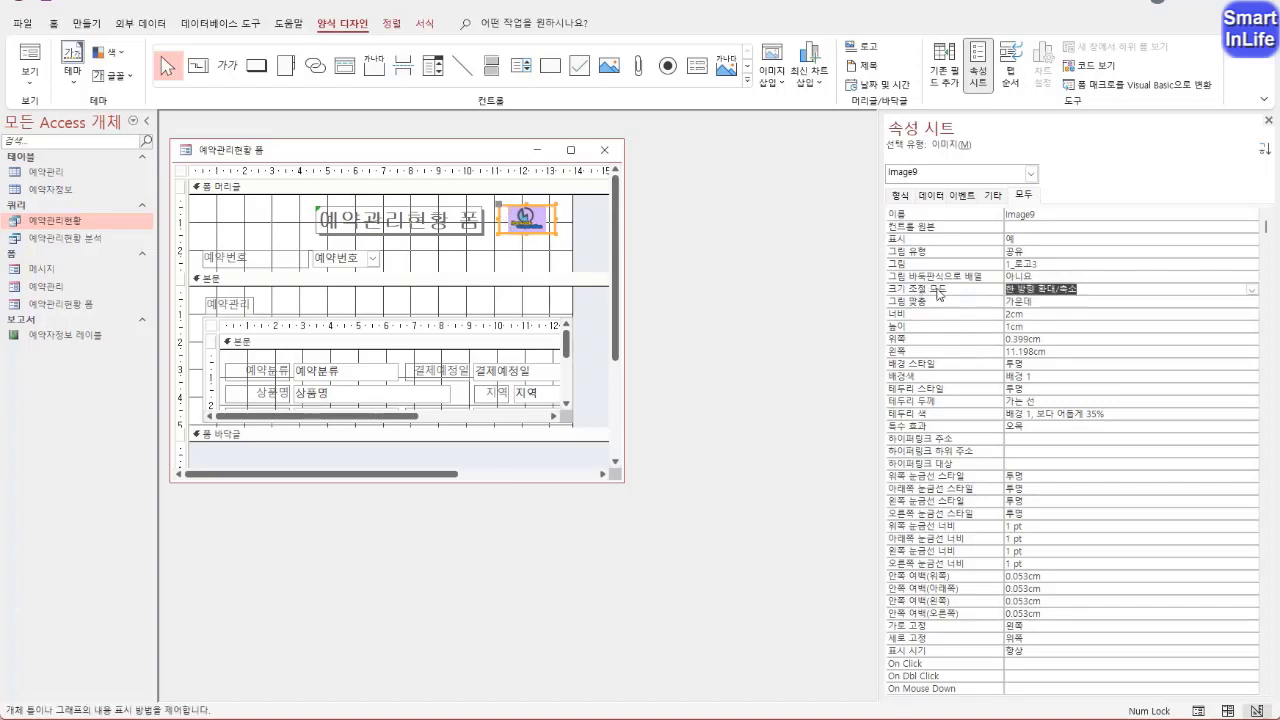
click(1251, 289)
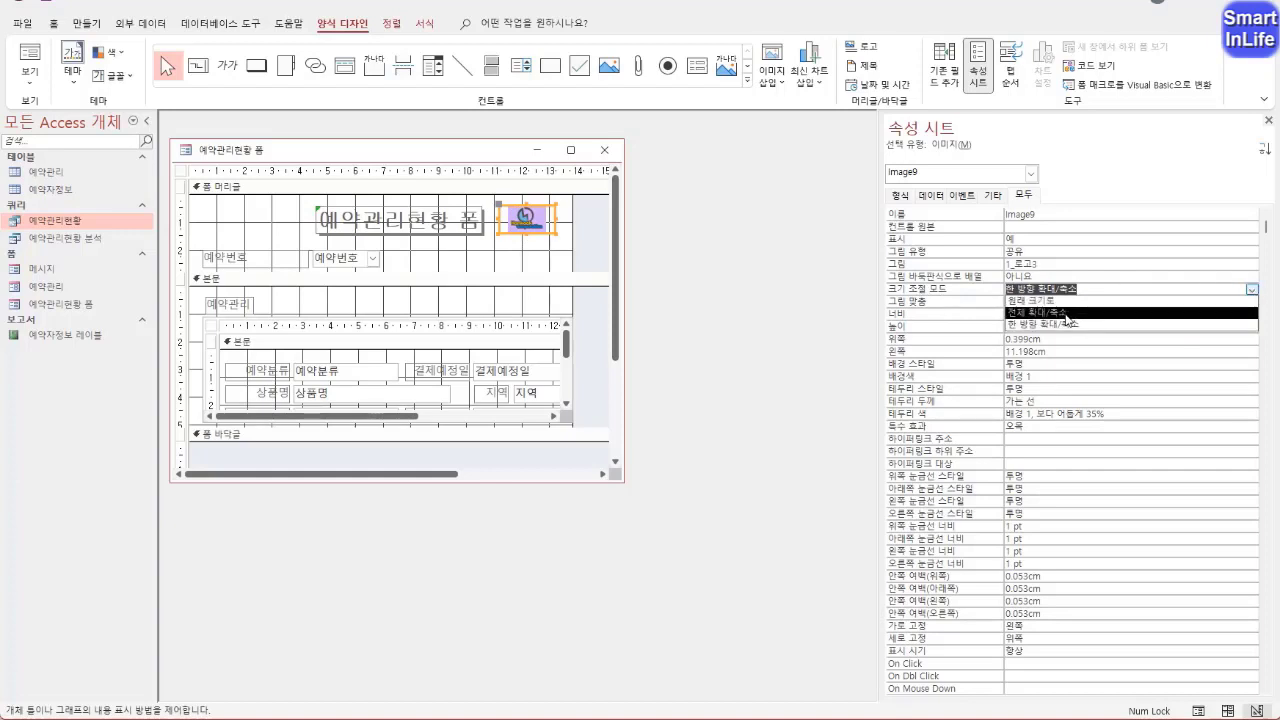
click(1066, 313)
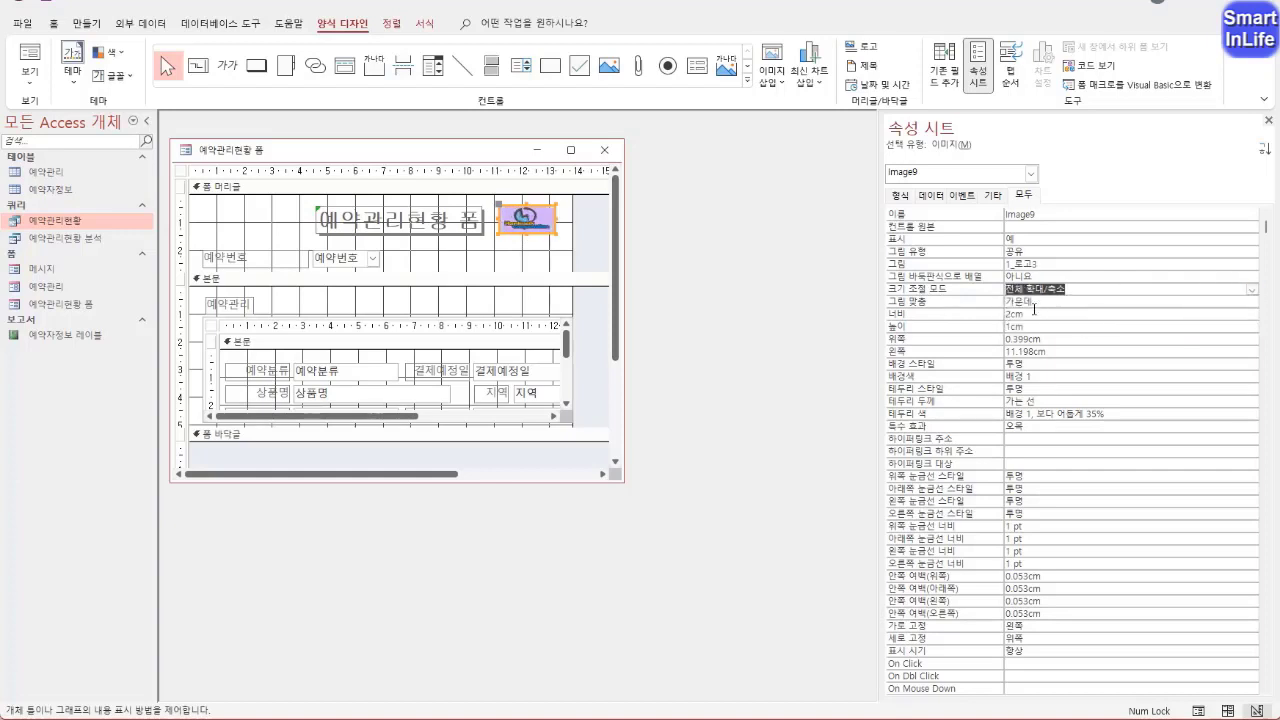
Check the logo and the 예약번호 combo box list in 폼 보기, and return to 디자인 보기
right_click(237, 151)
click(300, 225)
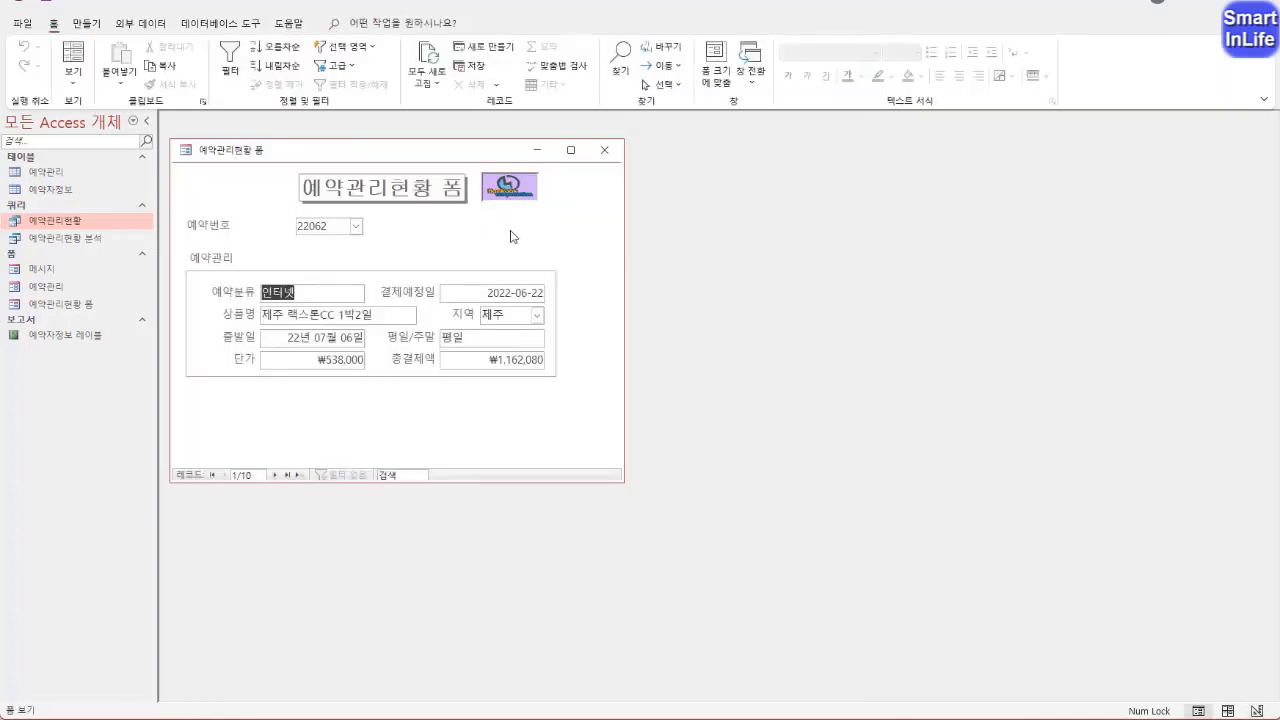
click(356, 228)
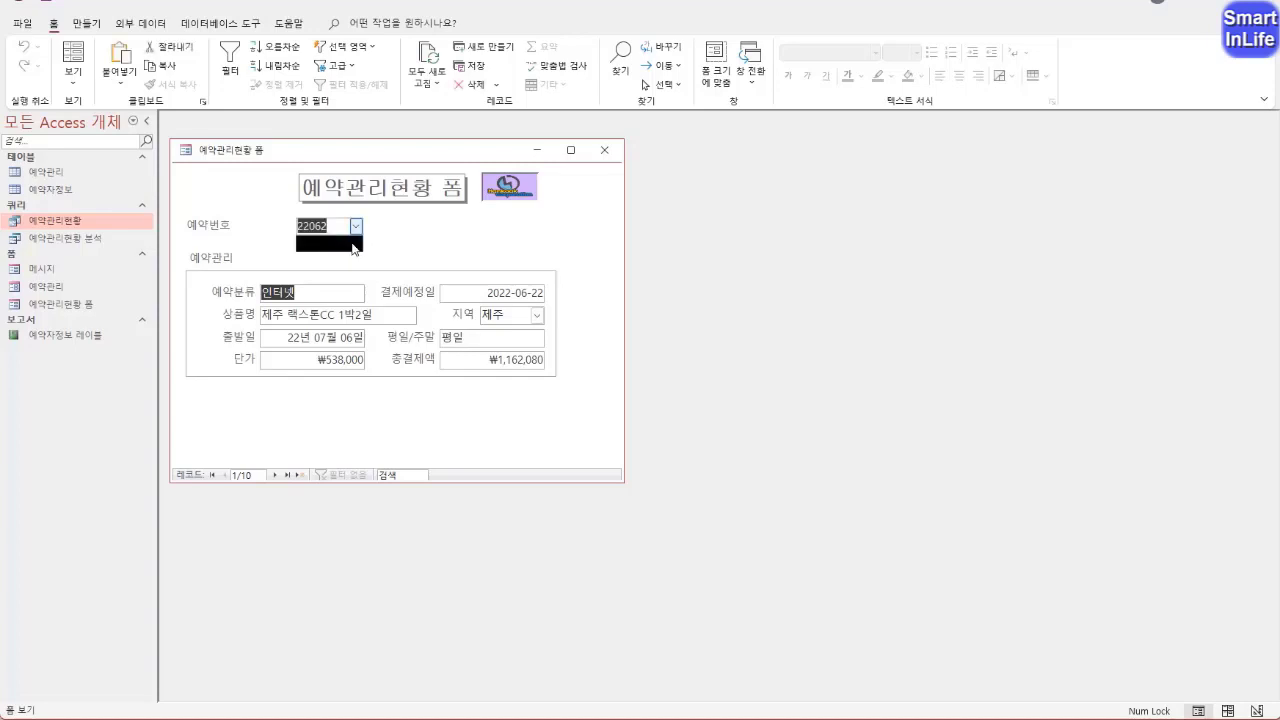
click(389, 235)
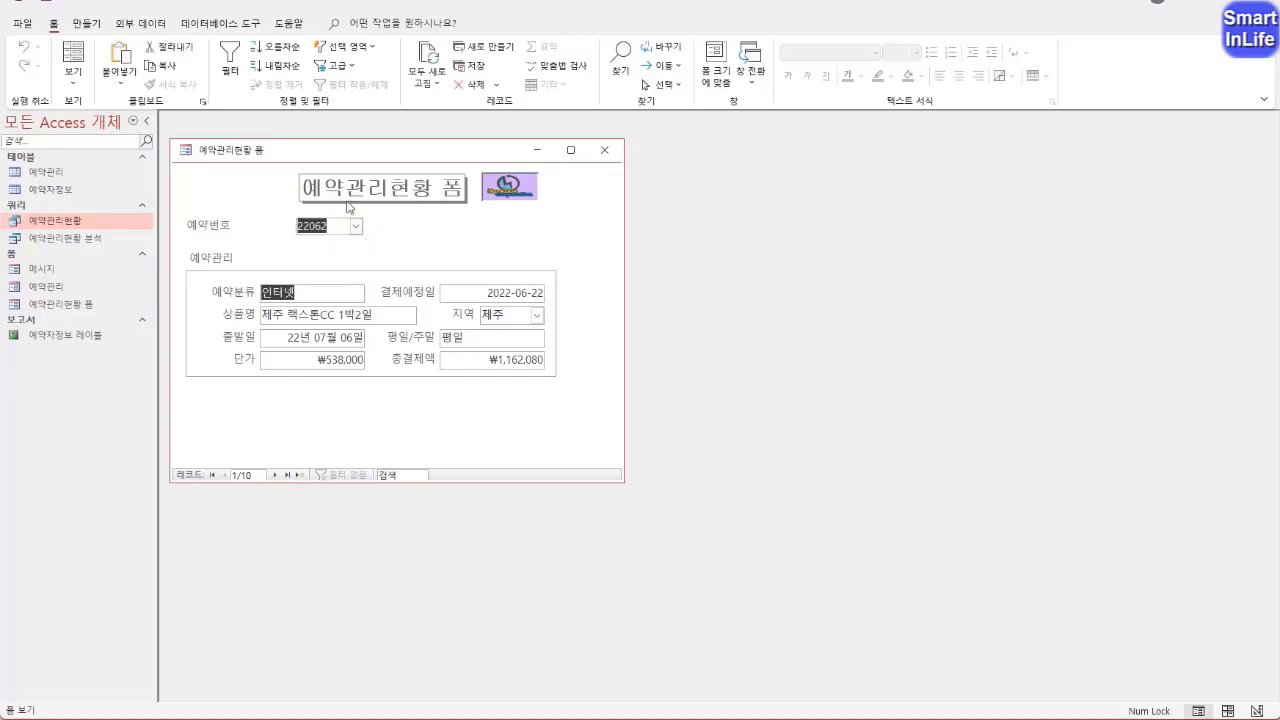
right_click(217, 153)
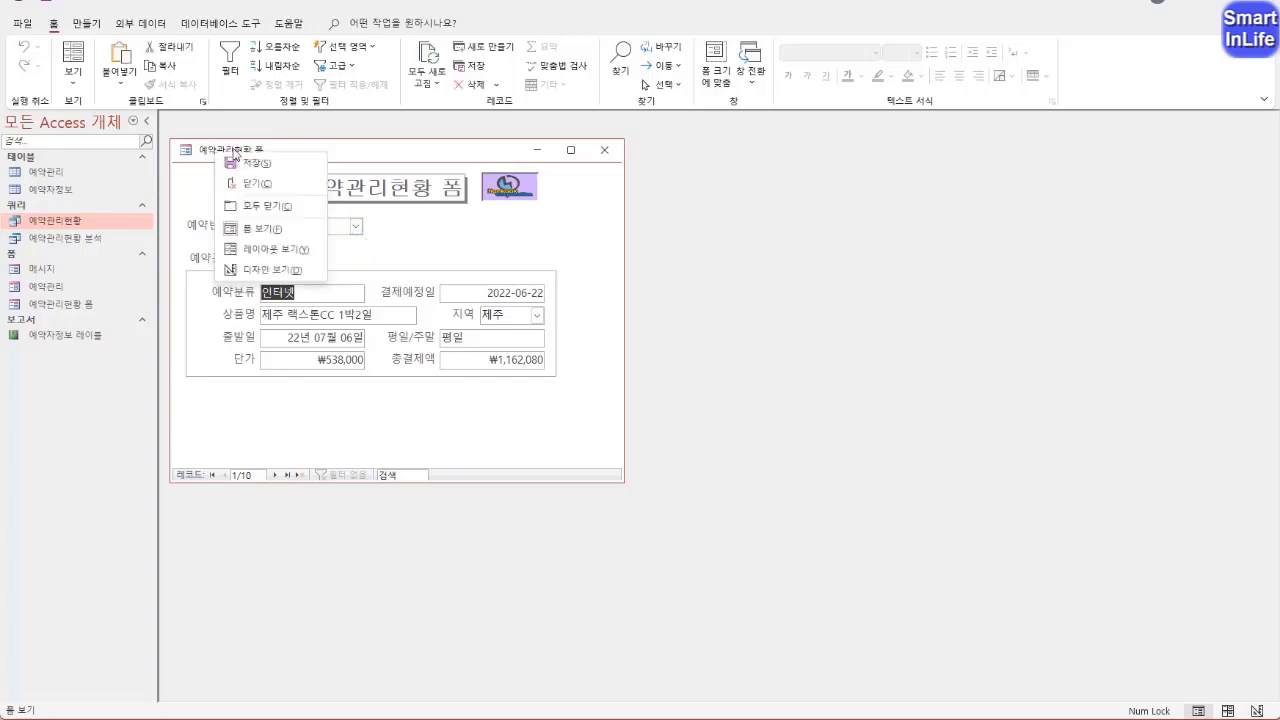
click(271, 270)
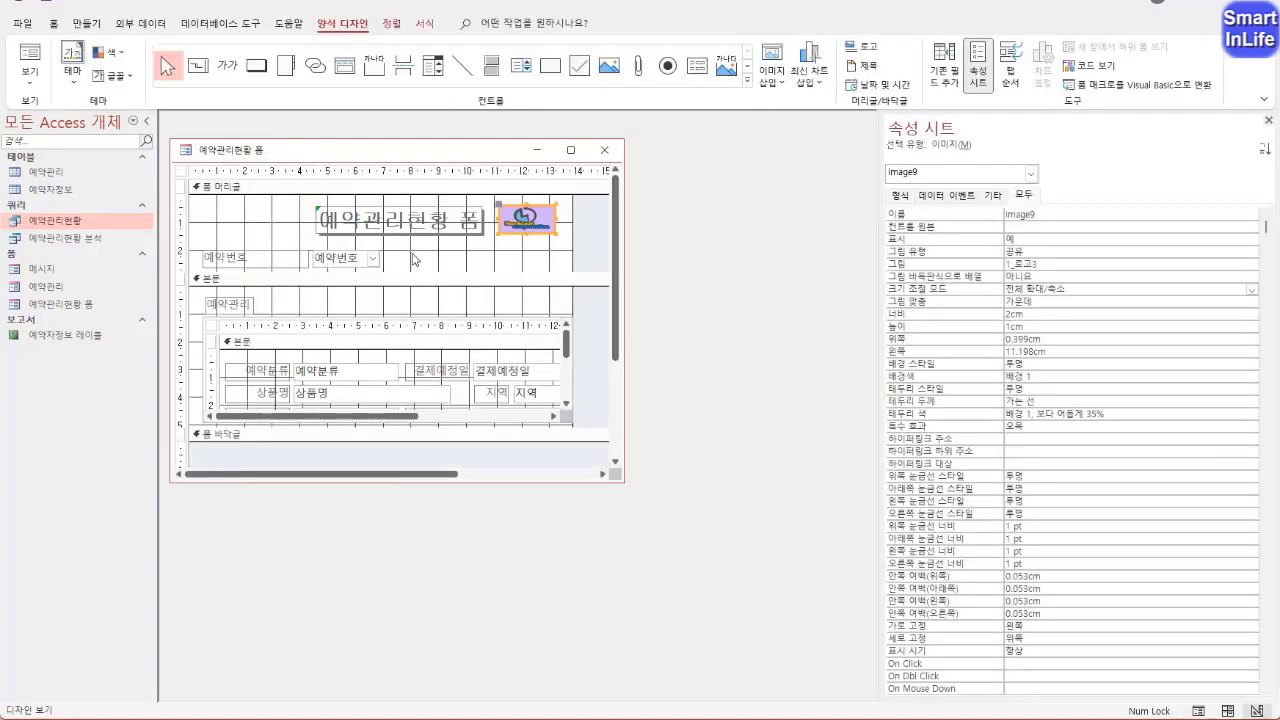
Set the 행 원본 of the 예약번호 combo box to the query 예약관리현황
click(358, 262)
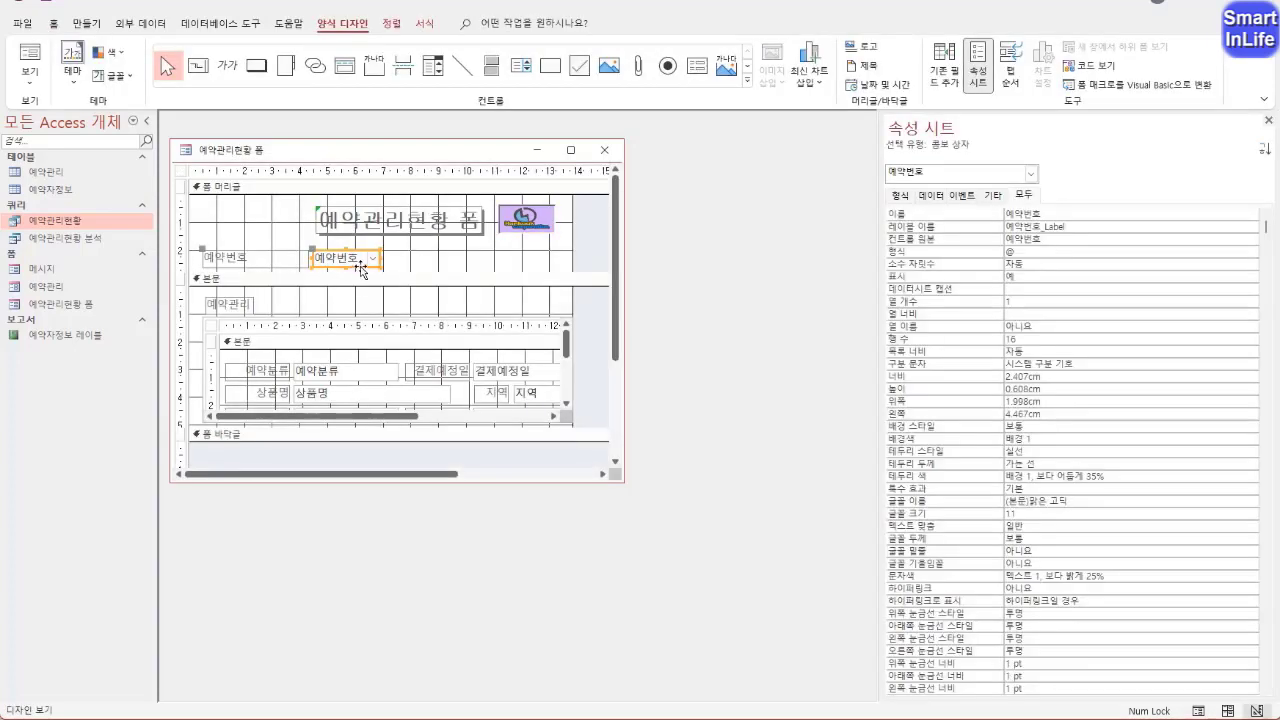
click(931, 196)
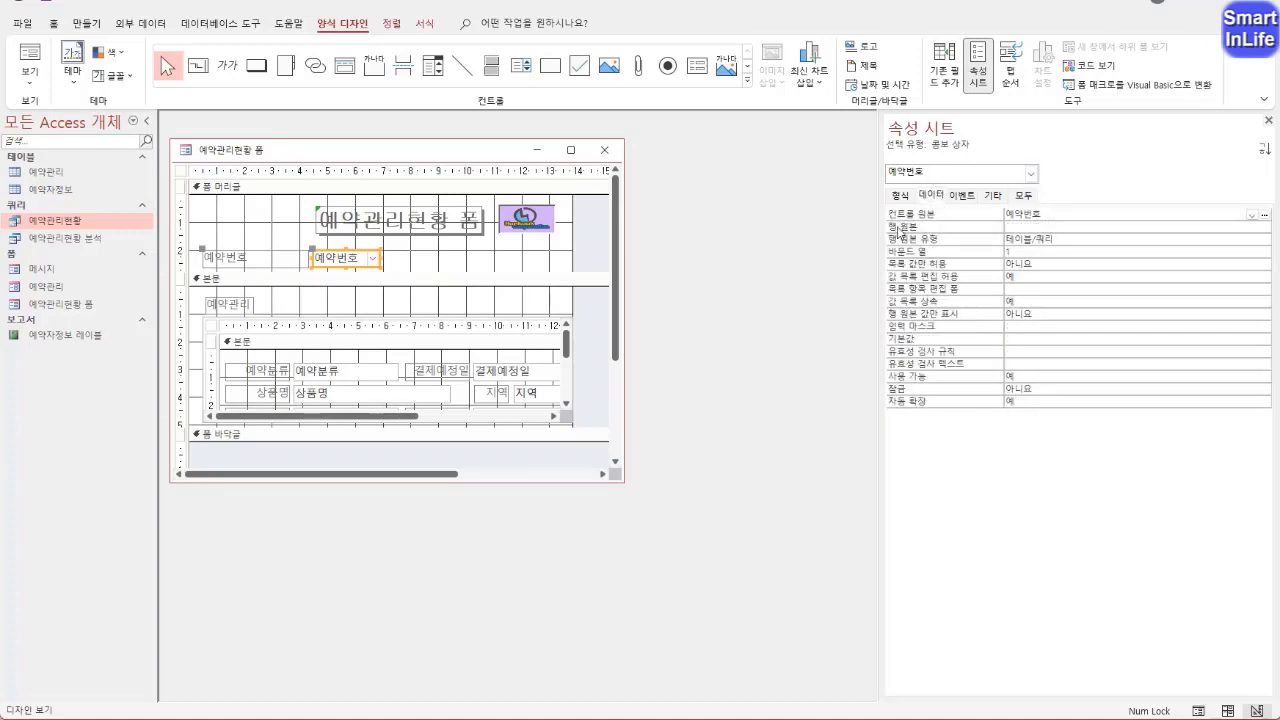
click(1033, 229)
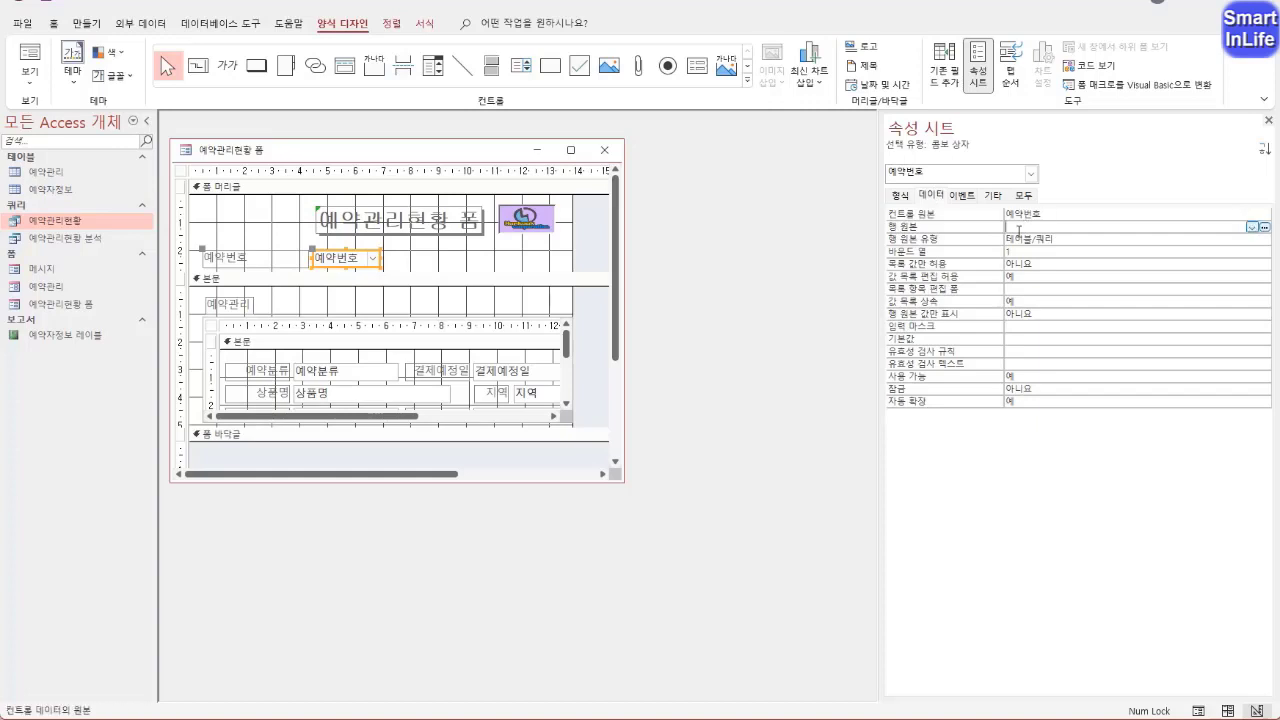
click(1252, 228)
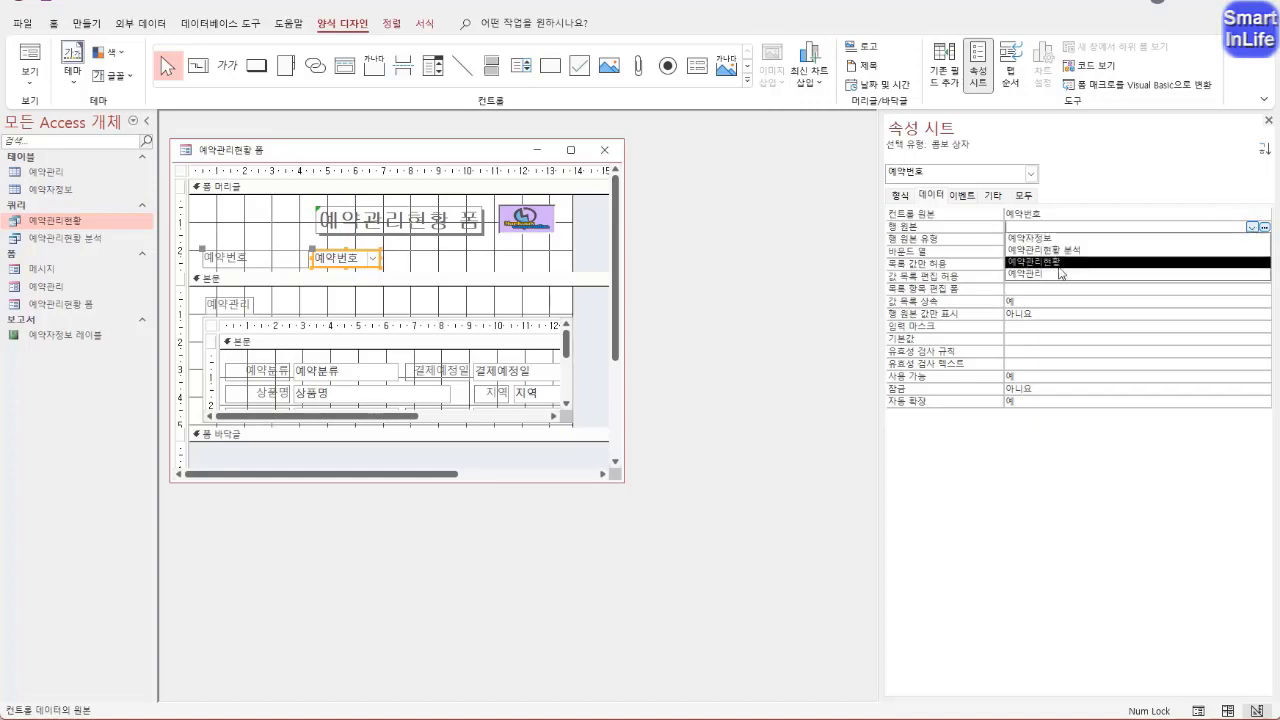
click(1057, 262)
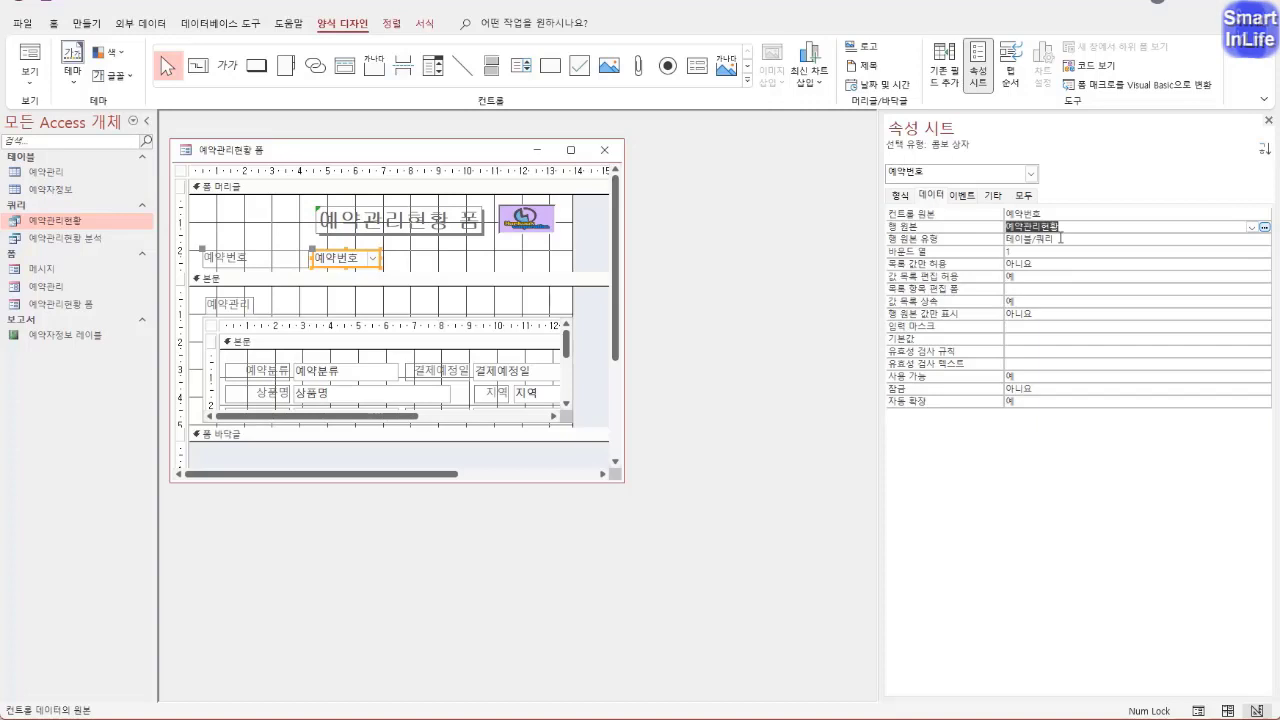
Move the logo image slightly right, in line with the title, and shrink the form window to fit its contents
click(414, 266)
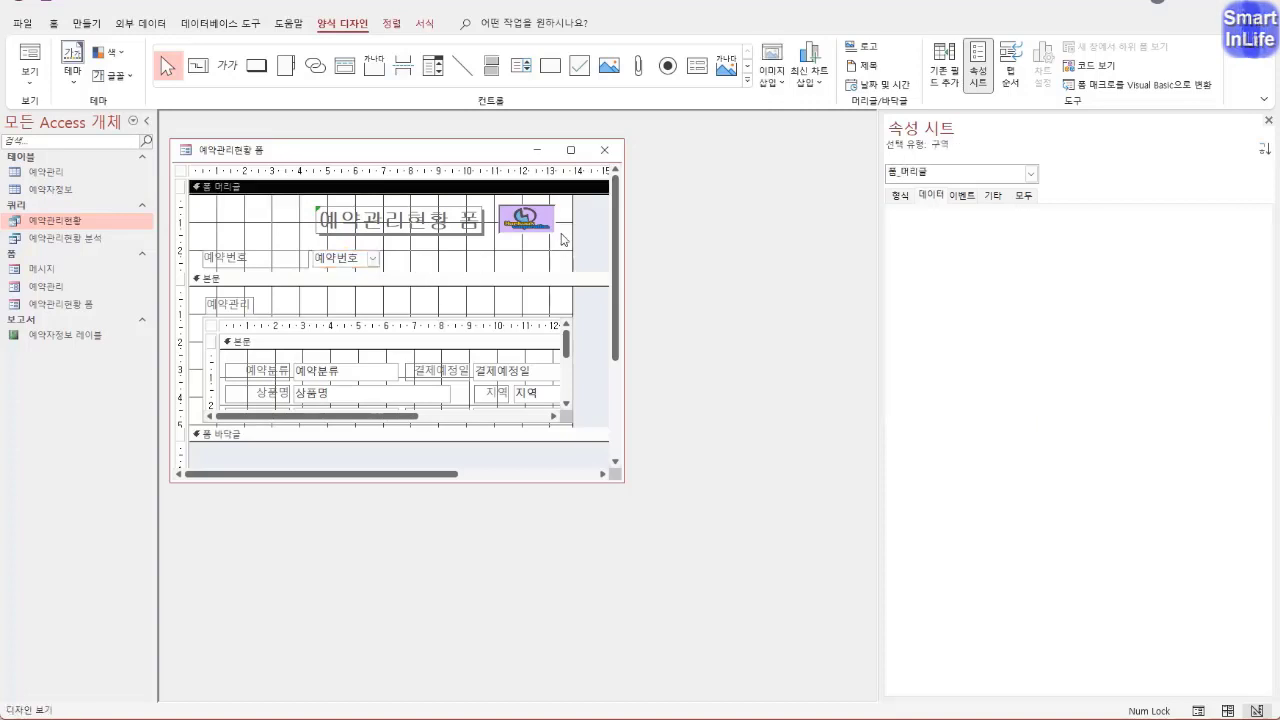
drag(540, 228, 552, 229)
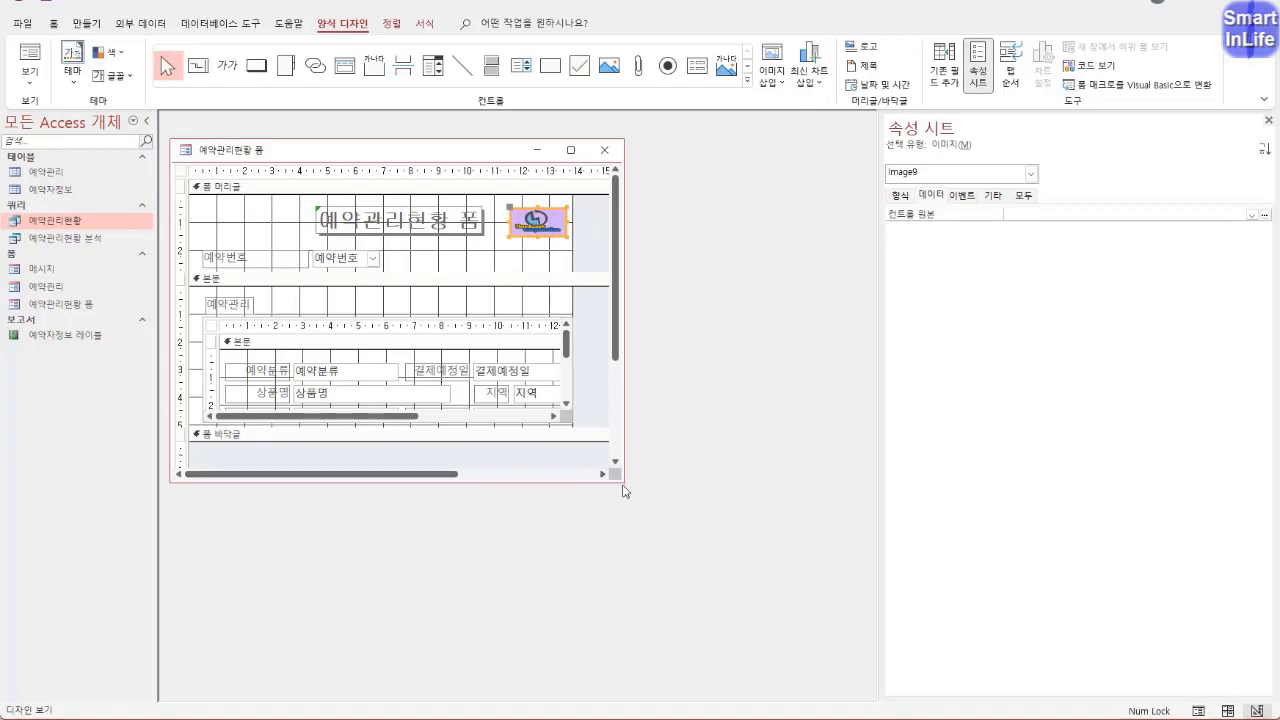
drag(622, 490, 584, 424)
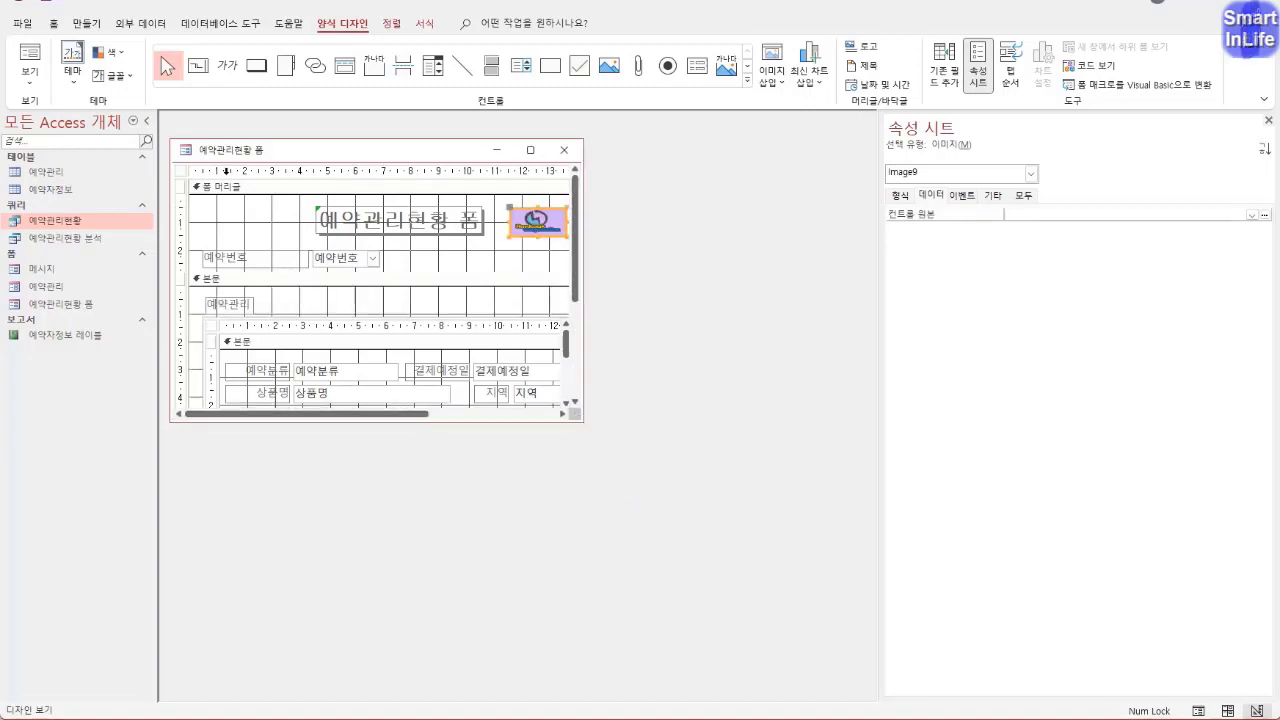
Switch the form to 폼 보기 and check the 예약번호 combo box list and the layout
right_click(224, 152)
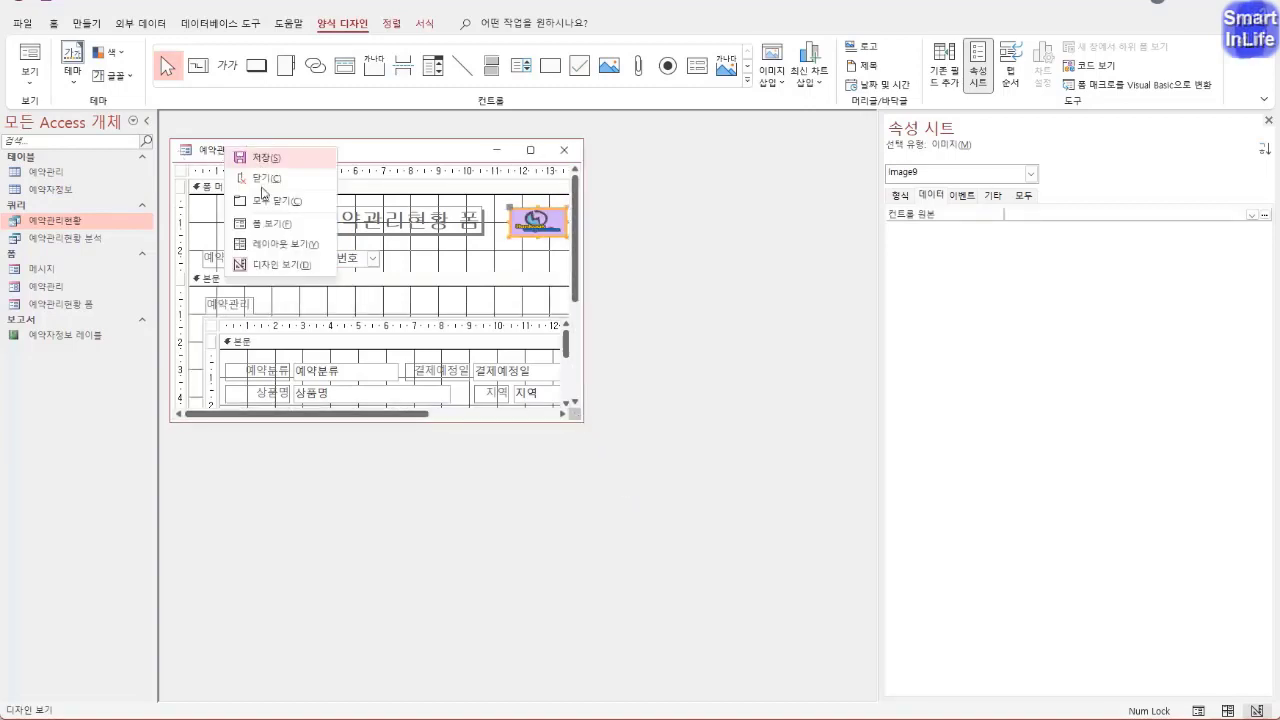
click(274, 222)
click(355, 226)
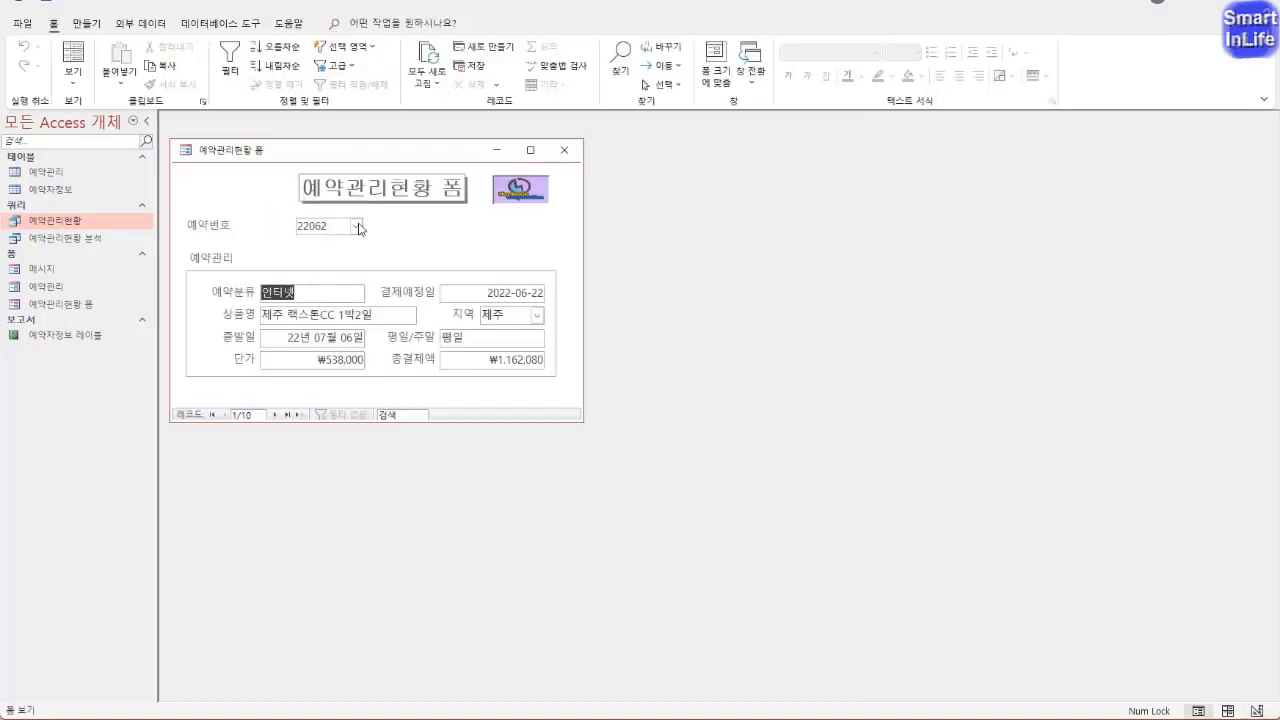
click(468, 220)
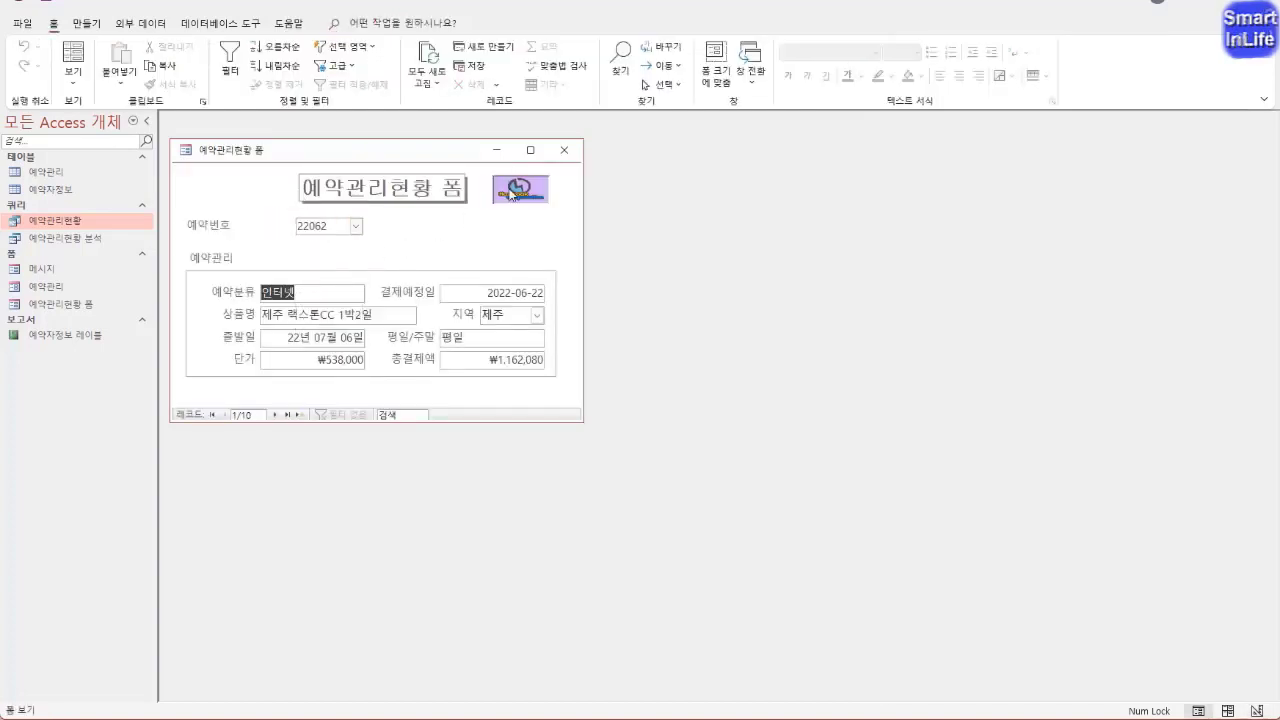
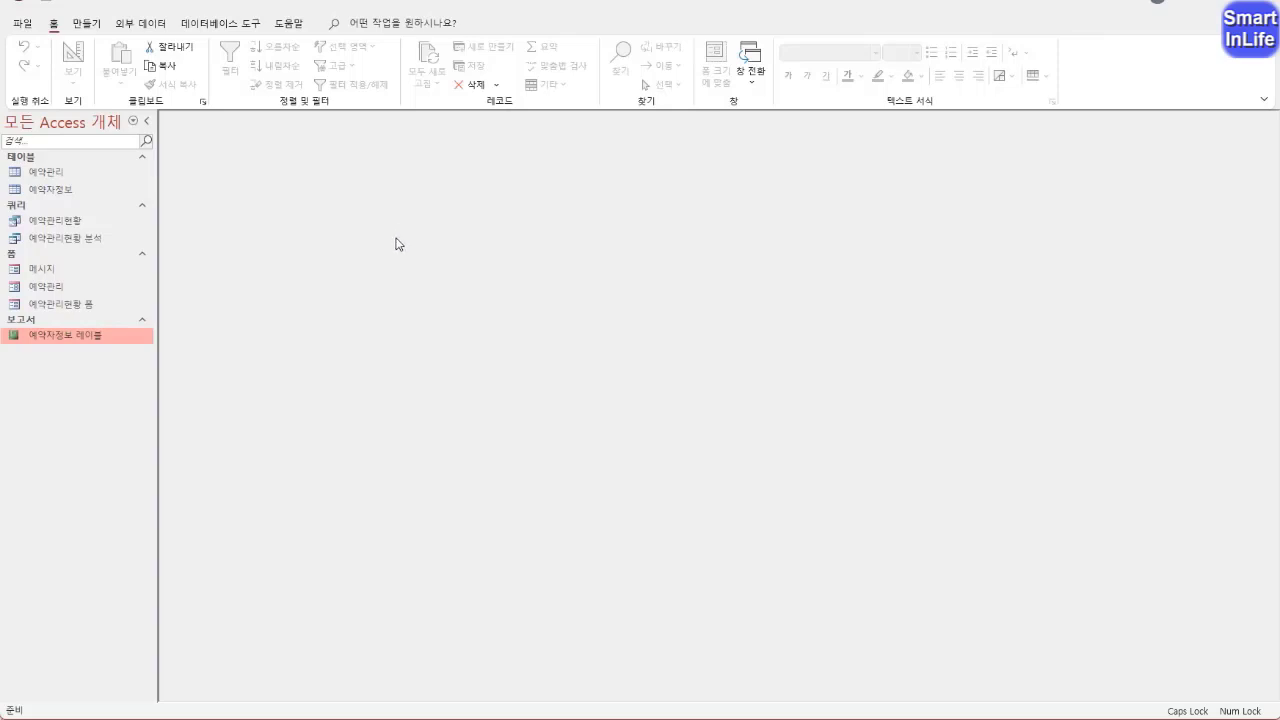
Start the report wizard and choose the query 예약관리현황 as the report's source
click(86, 23)
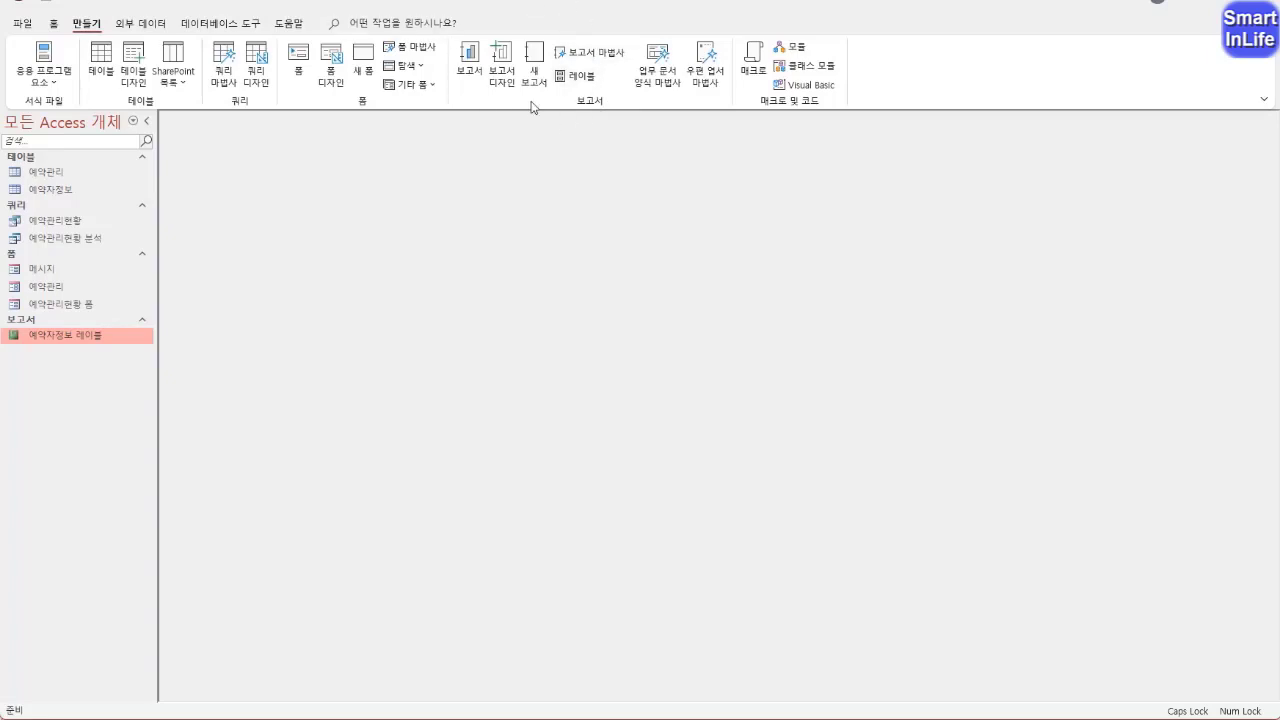
click(593, 66)
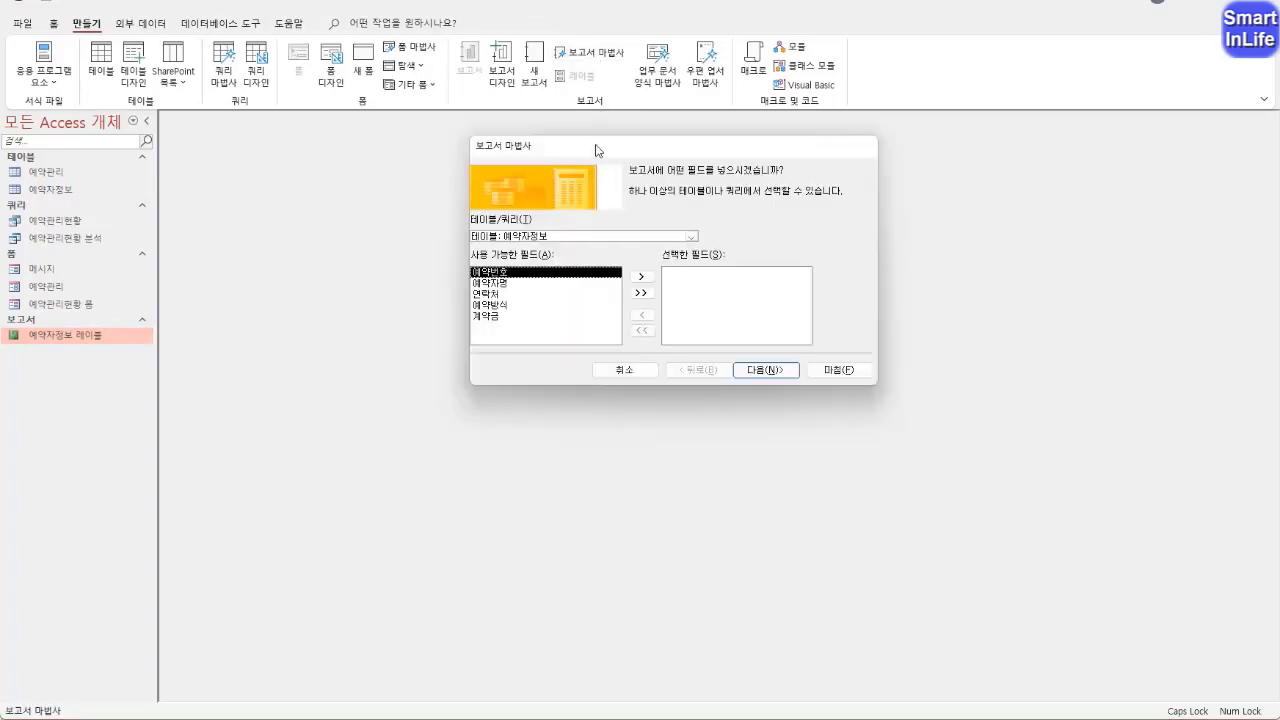
drag(594, 146, 518, 161)
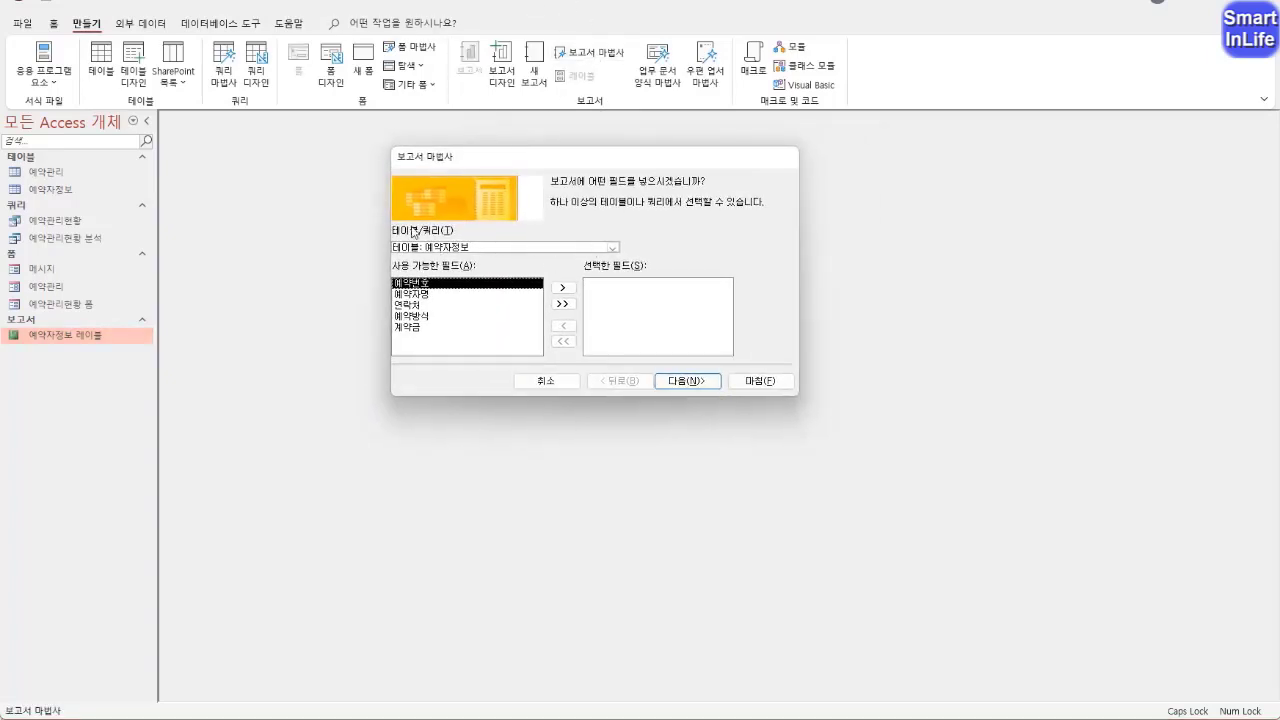
click(613, 248)
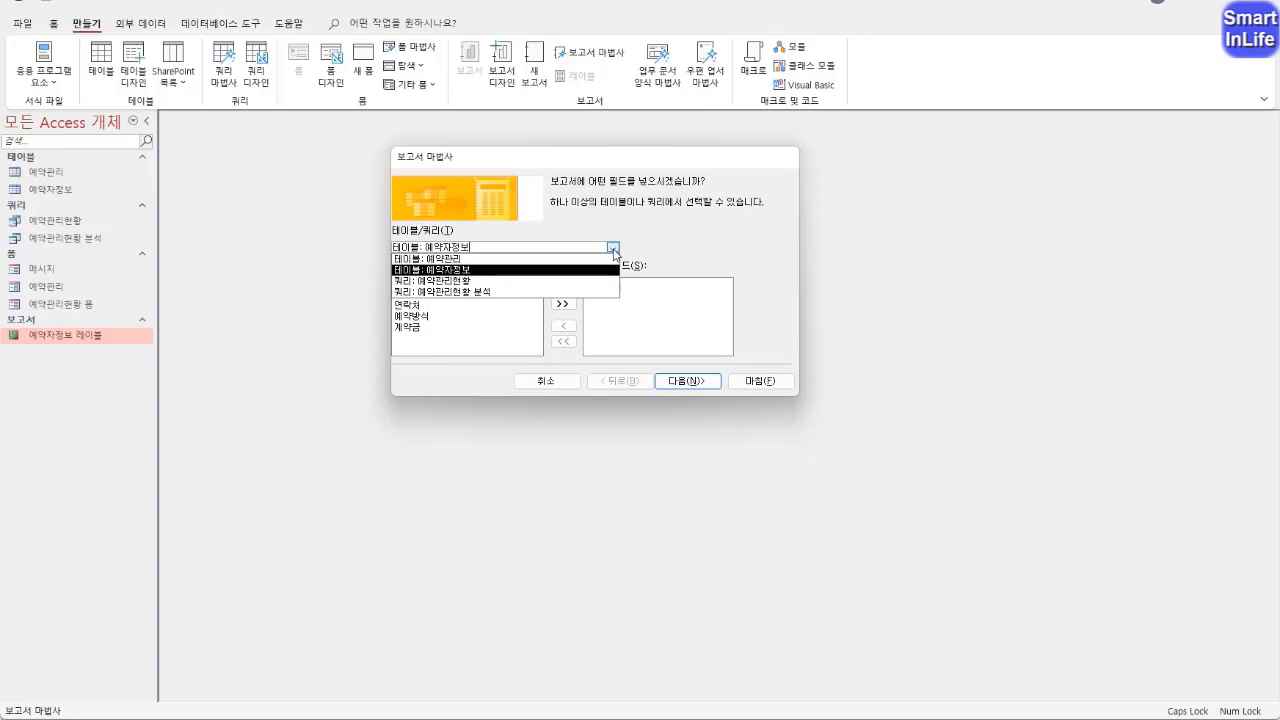
click(487, 282)
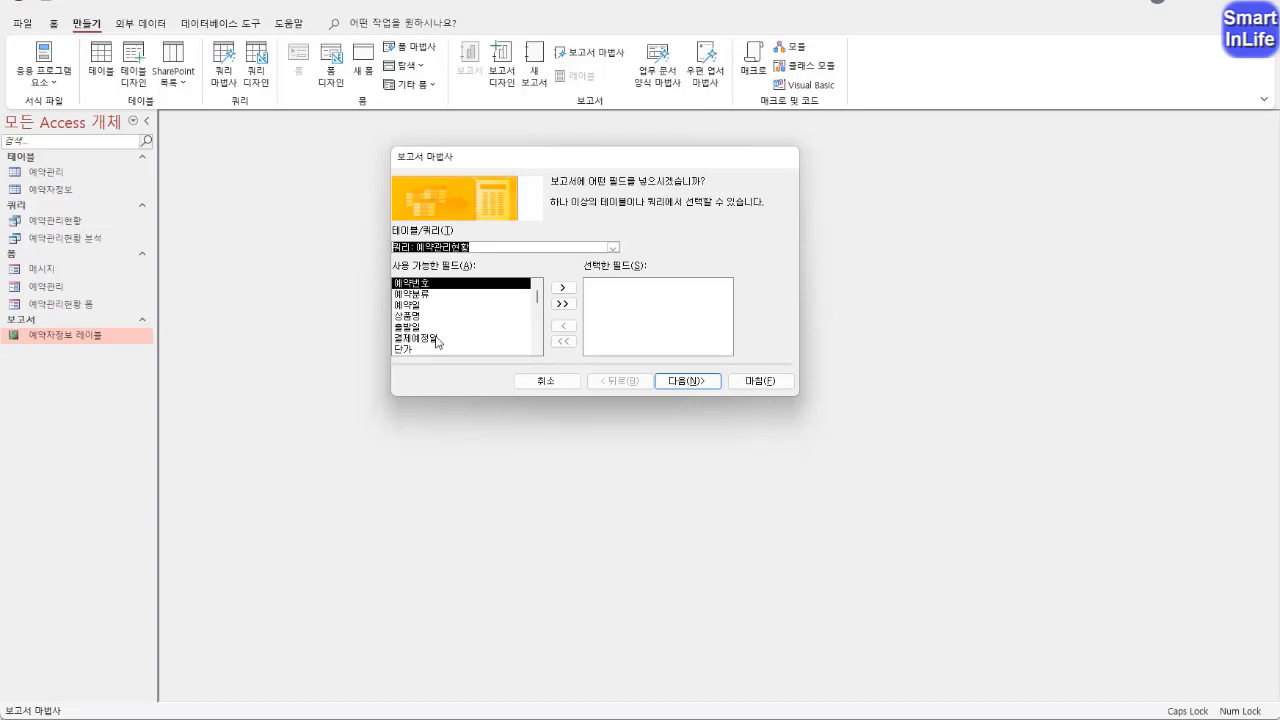
Add the fields 지역, 예약번호, 출발일, 상품명, 단가 and 결제예정일 to the report in that order
drag(538, 298, 538, 350)
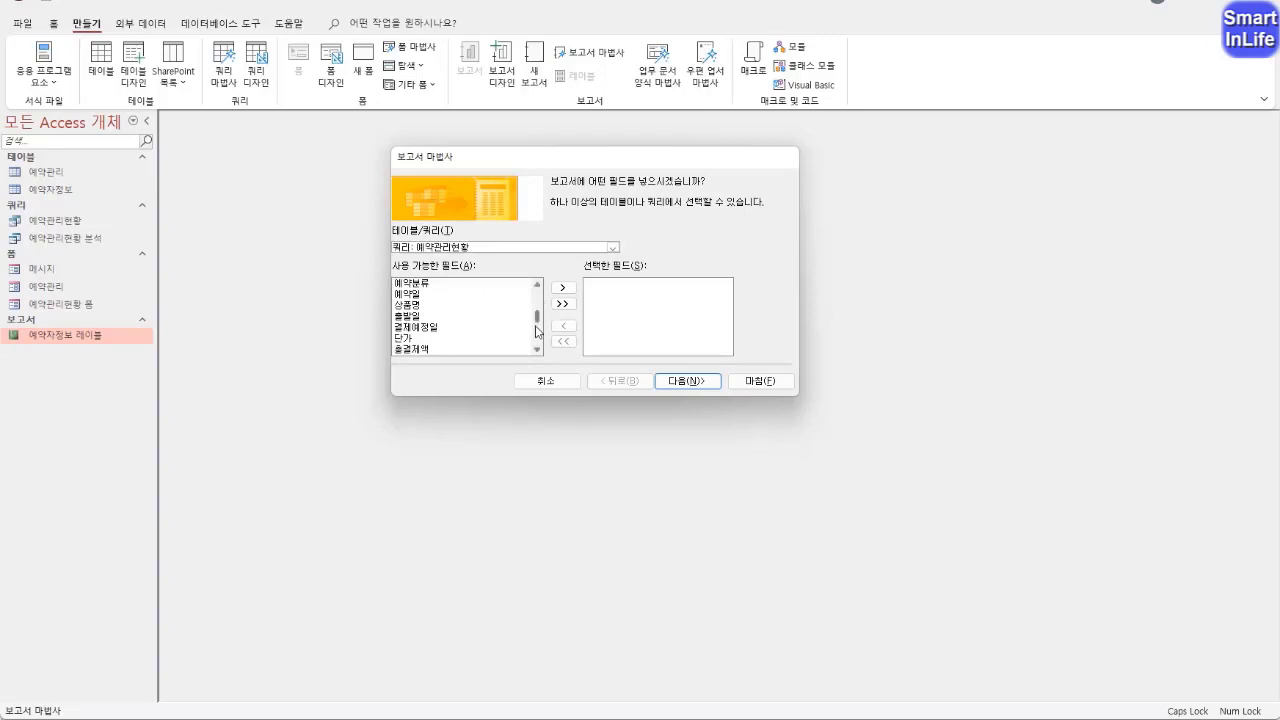
double_click(425, 350)
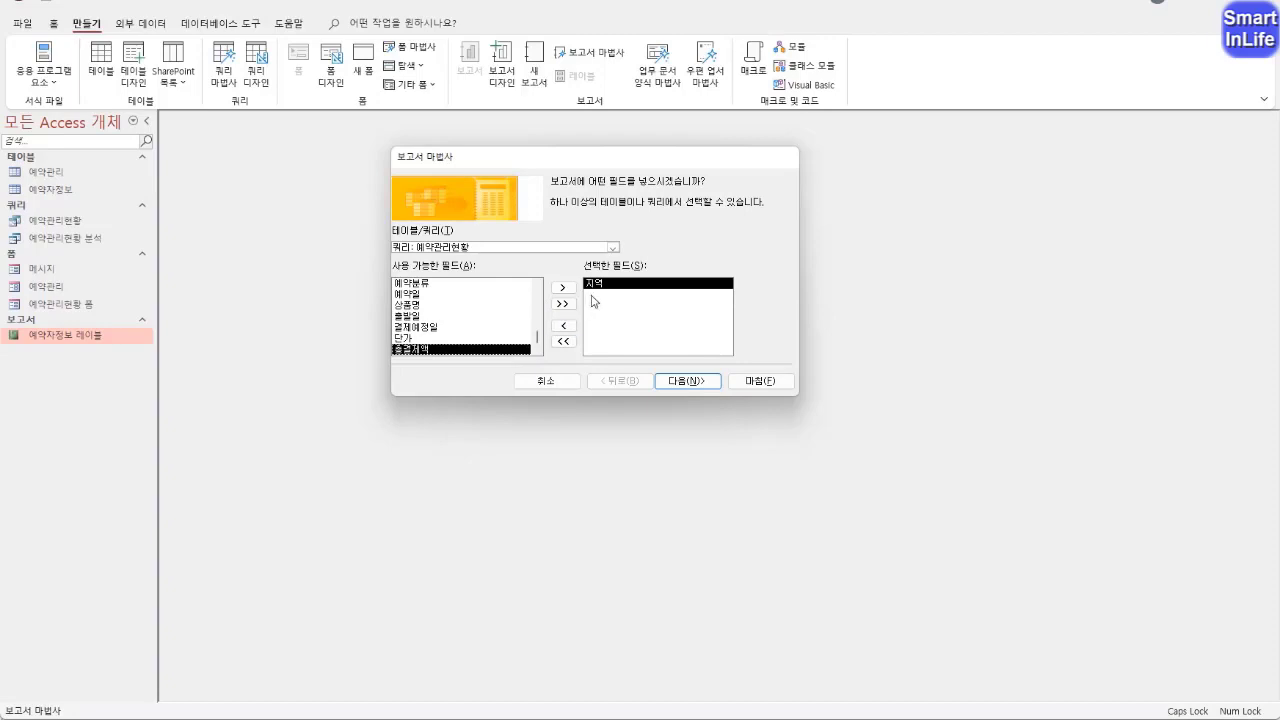
click(538, 285)
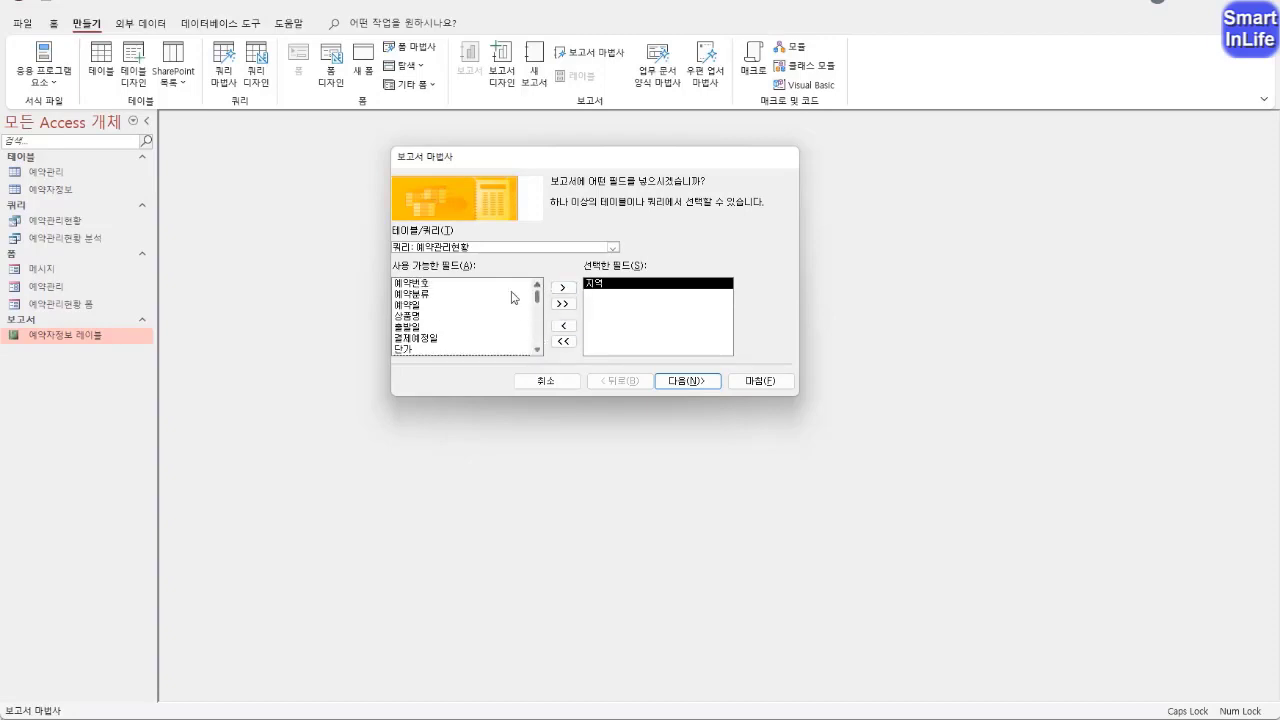
click(428, 283)
double_click(428, 284)
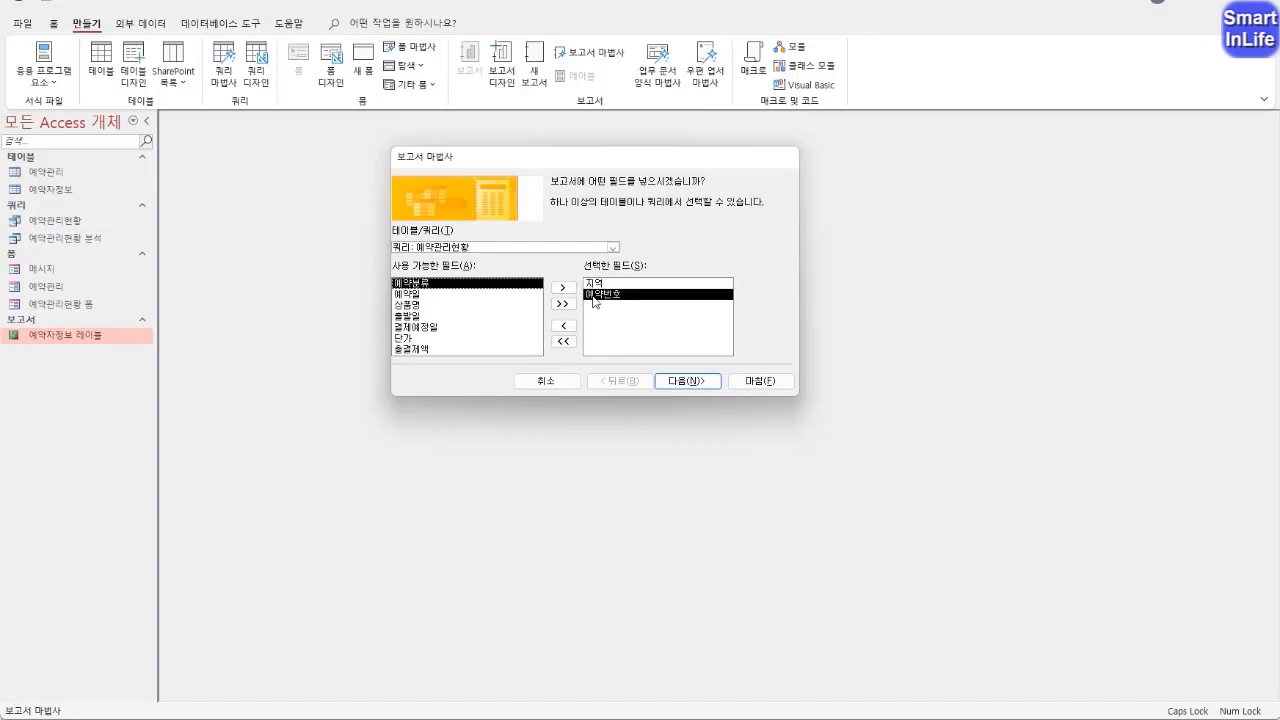
double_click(414, 316)
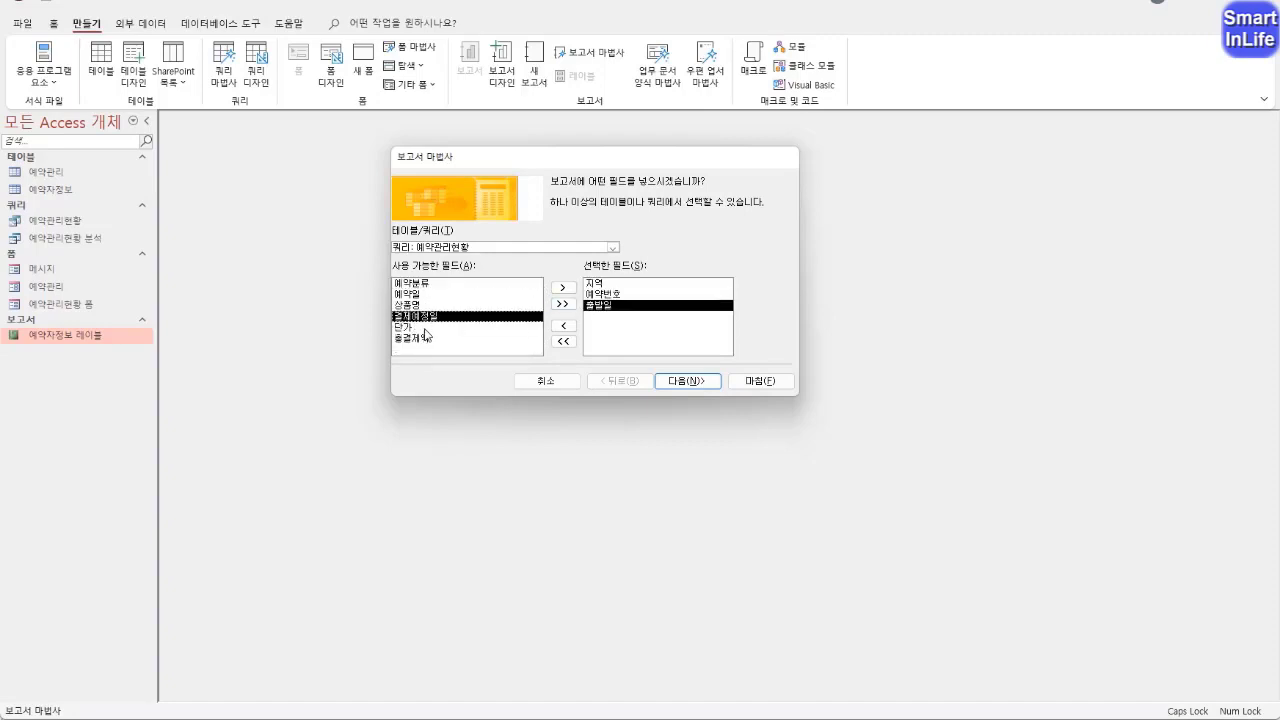
double_click(414, 305)
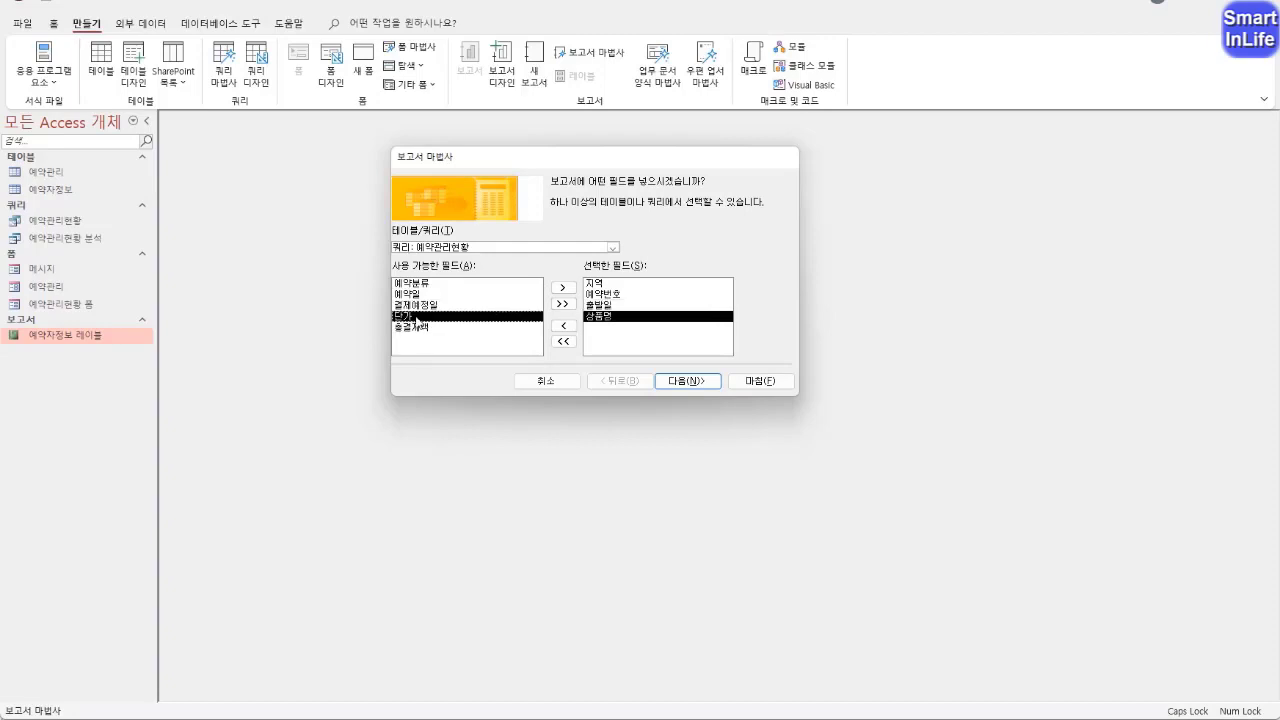
double_click(416, 317)
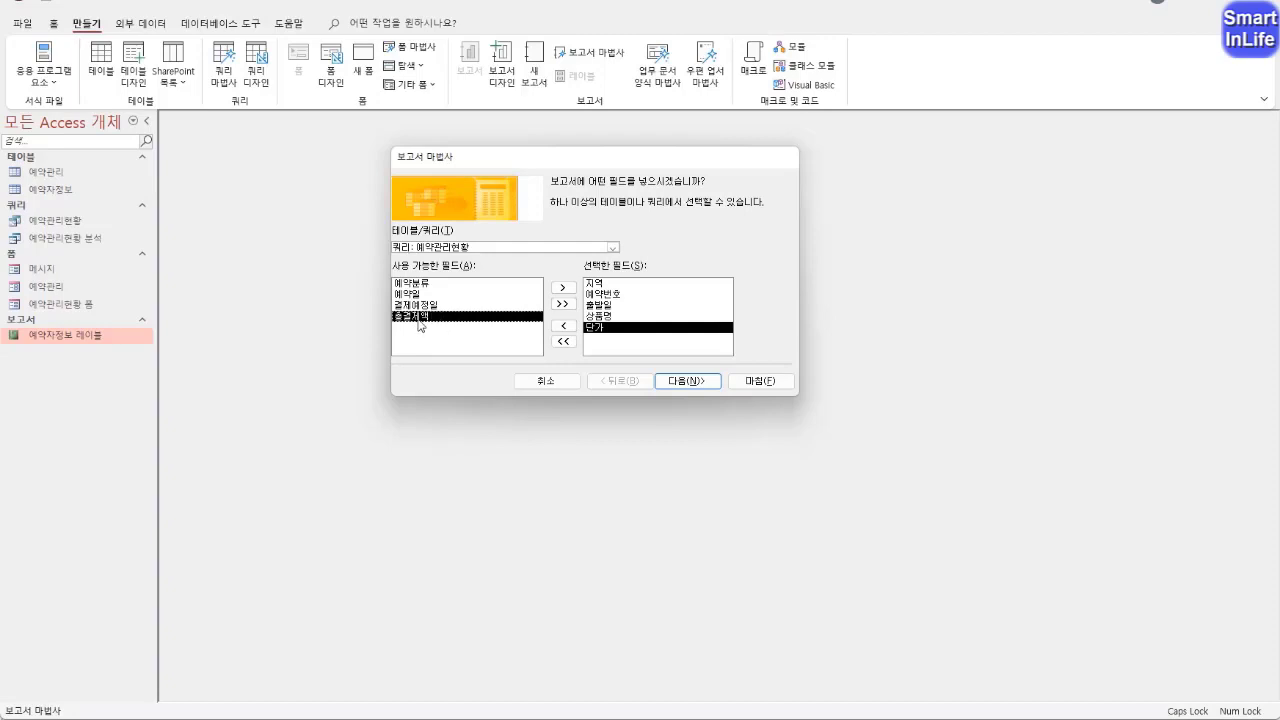
click(426, 306)
double_click(426, 306)
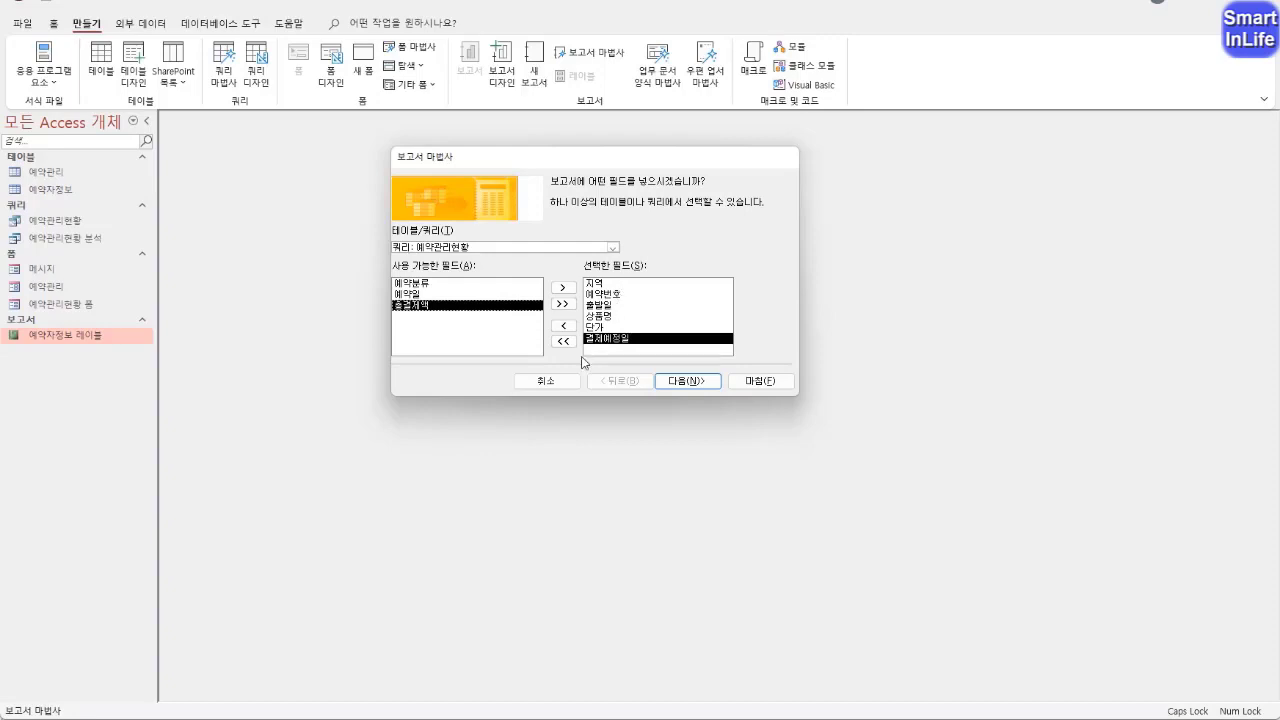
click(665, 381)
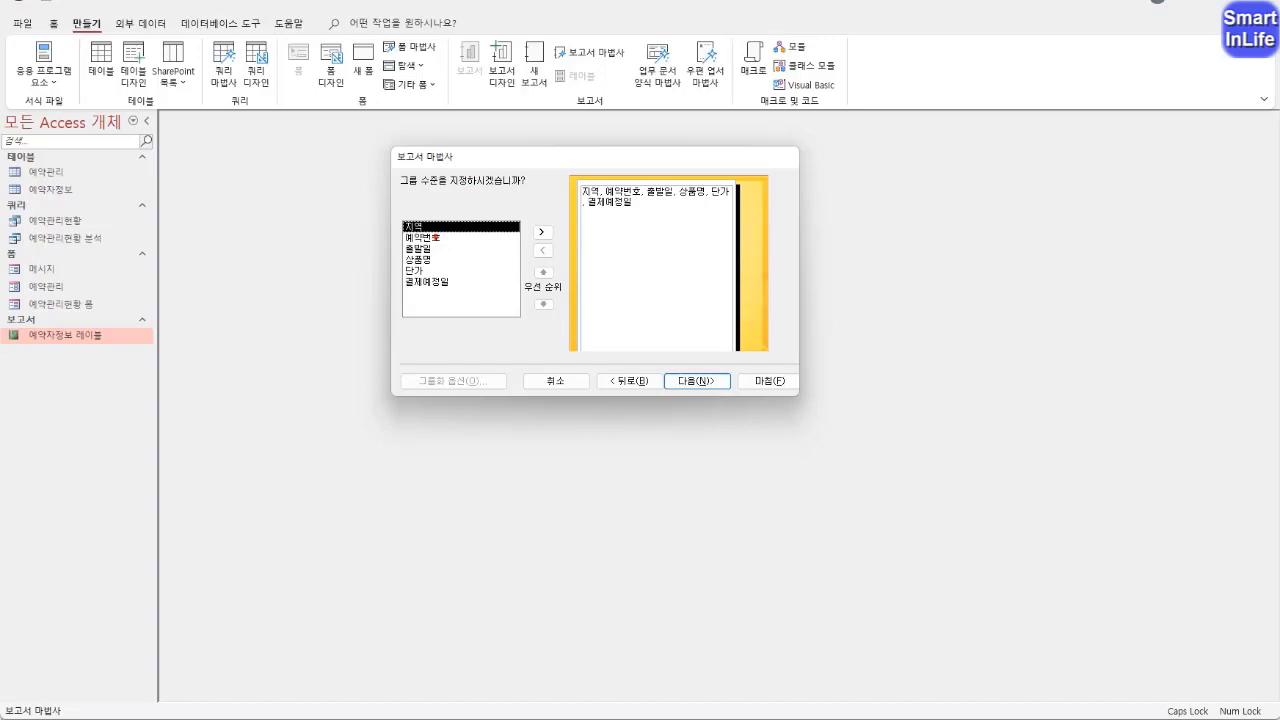
Add 지역 as the report's group level
mouse_move(411, 237)
mouse_down()
mouse_move(432, 210)
mouse_move(436, 250)
mouse_move(584, 211)
mouse_up()
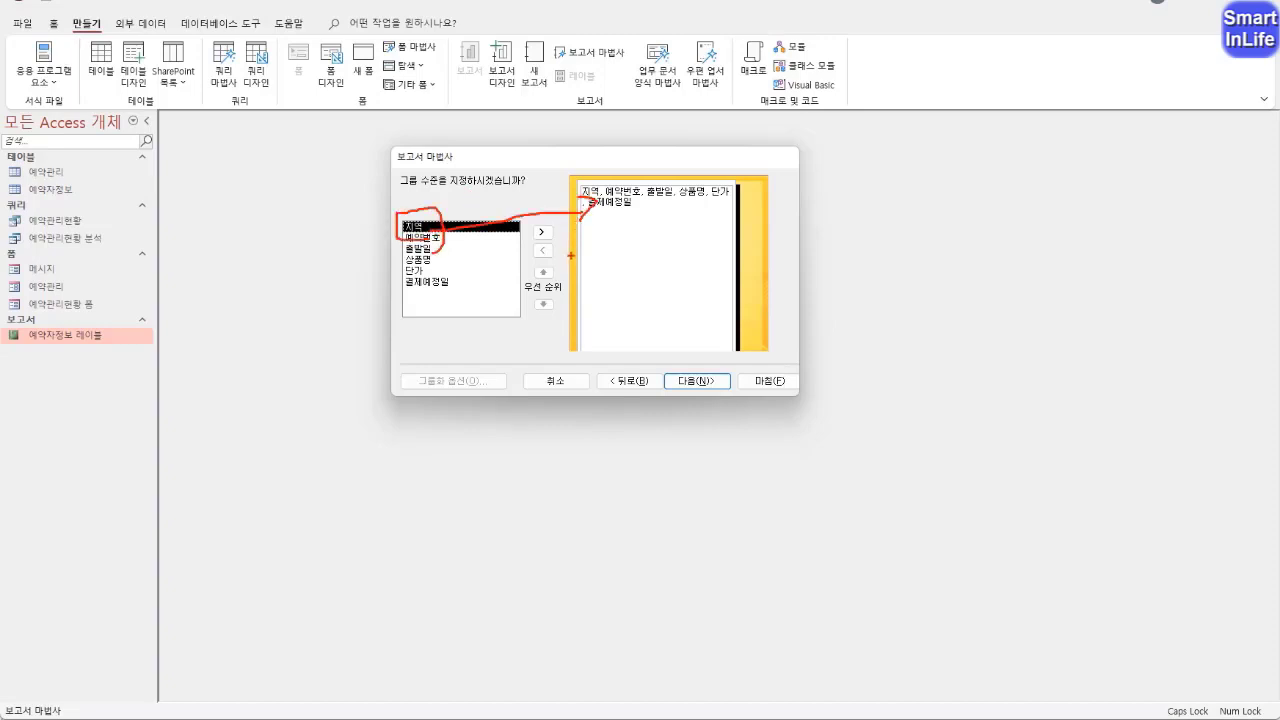
click(541, 232)
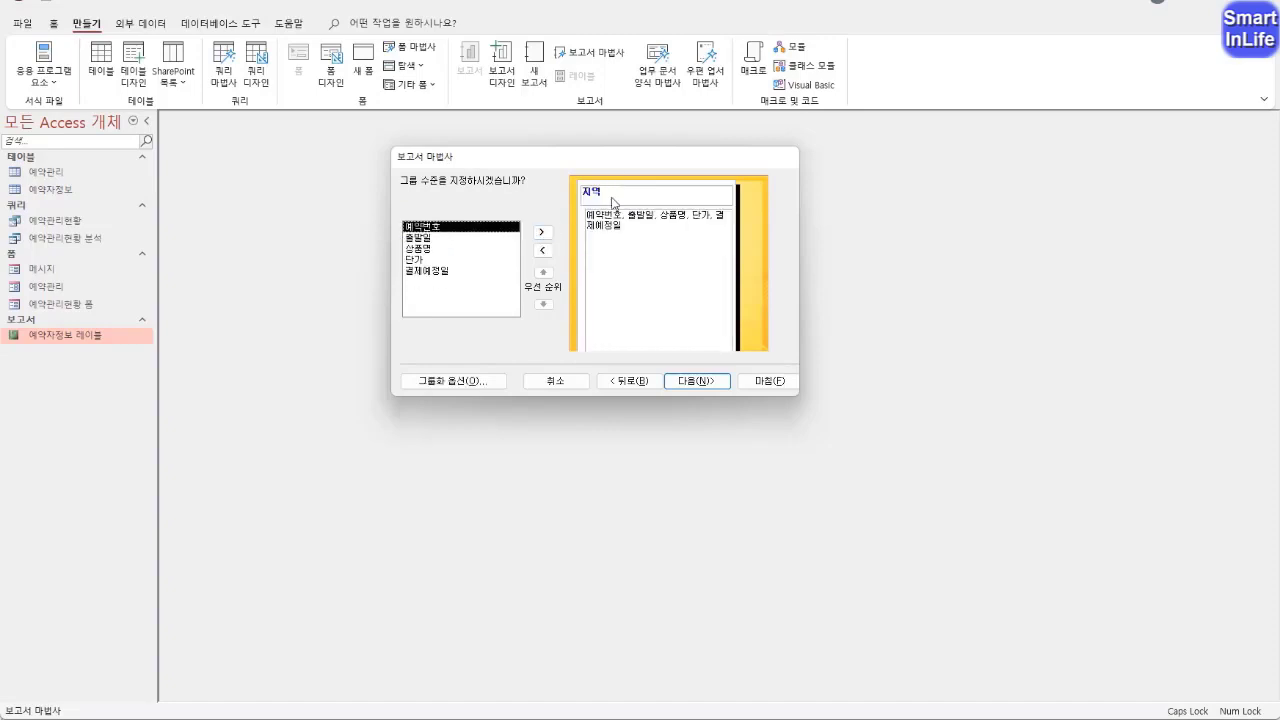
click(480, 383)
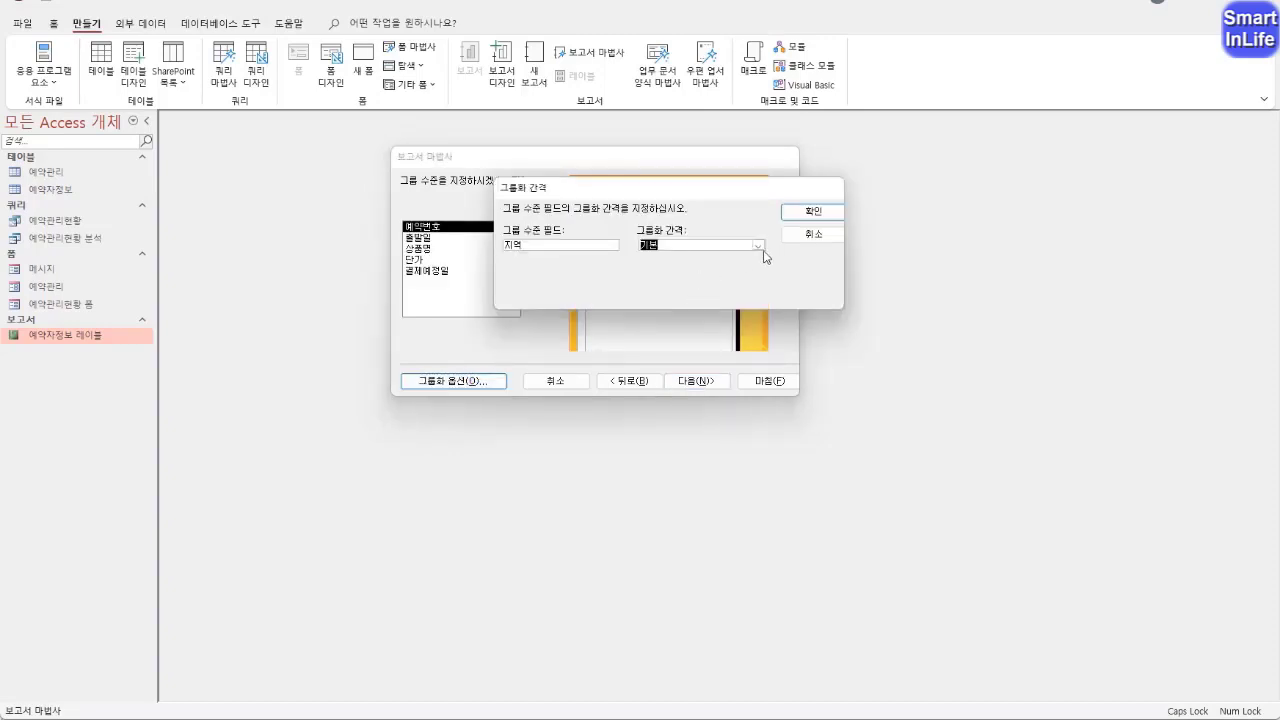
click(758, 246)
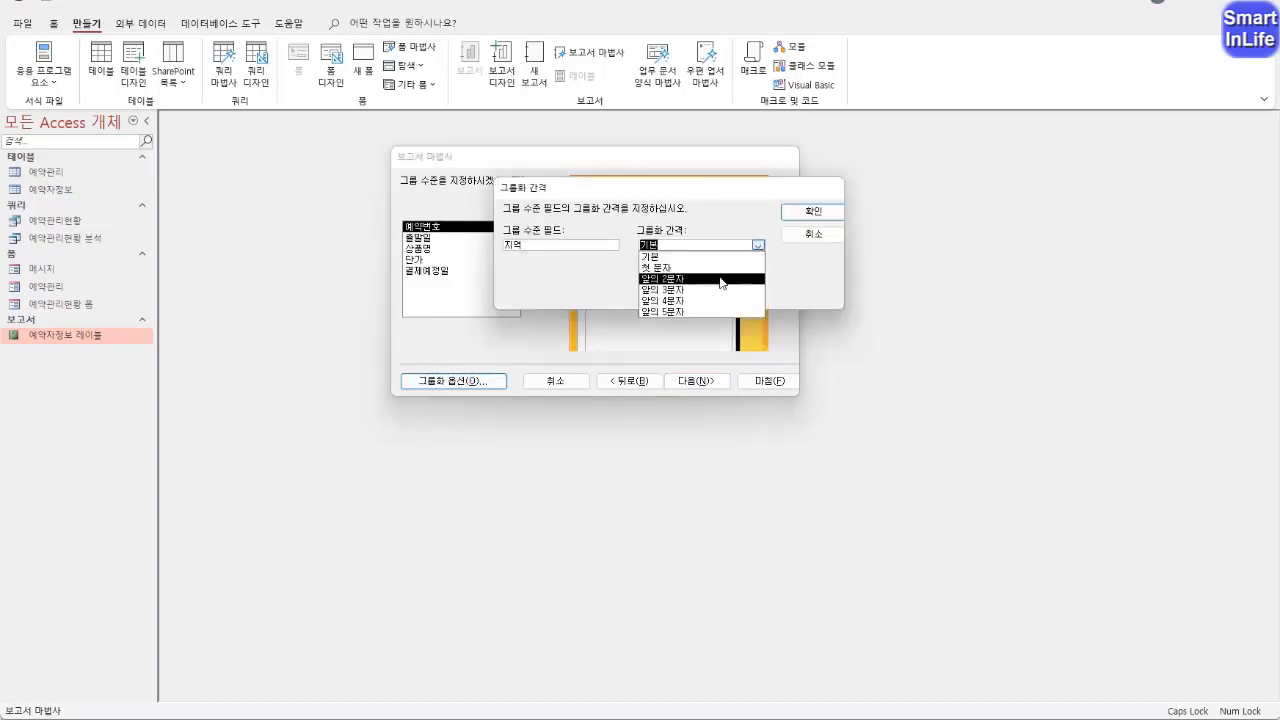
click(791, 278)
click(805, 236)
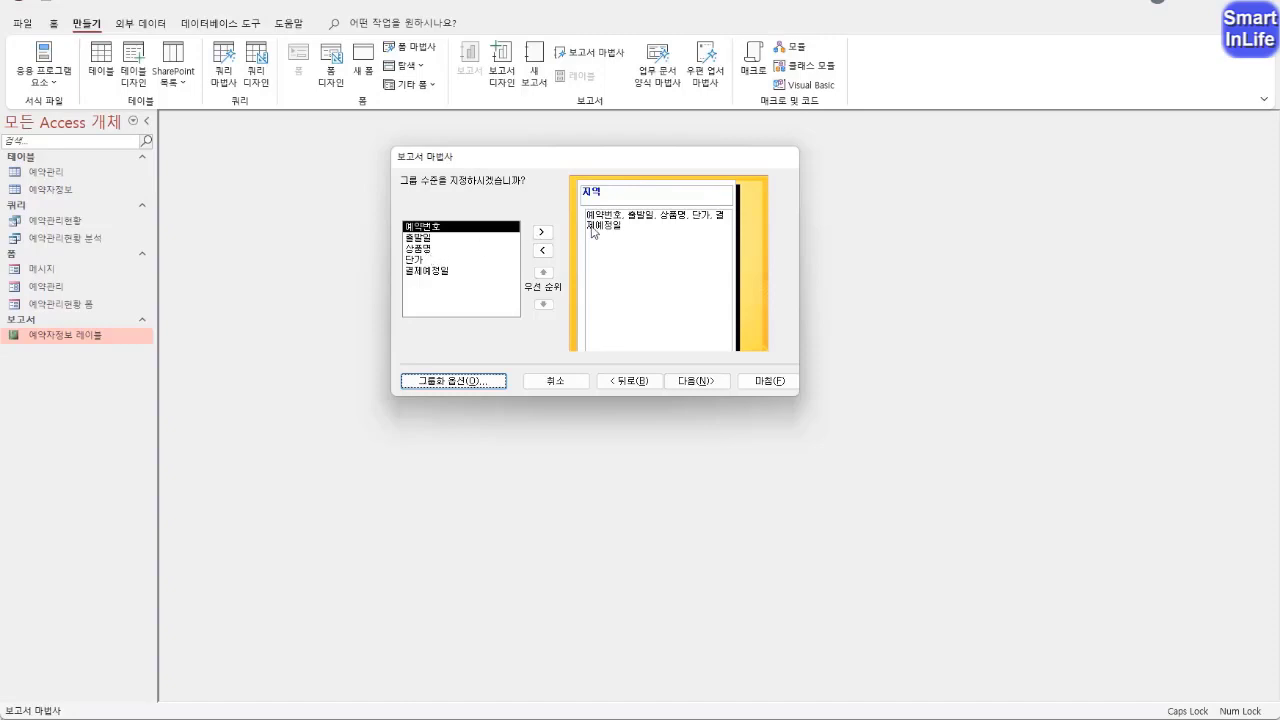
Sort the report's detail records by 출발일 in ascending order (오름차순)
click(686, 385)
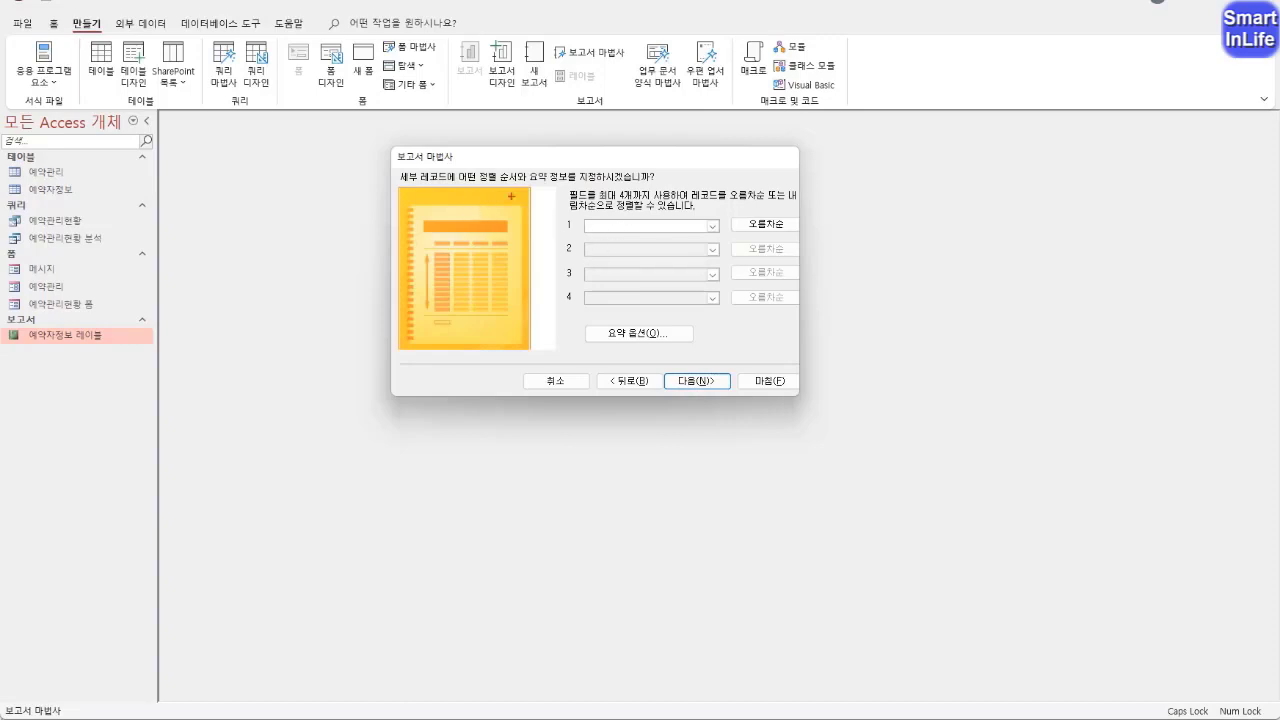
mouse_move(467, 167)
mouse_down()
mouse_move(498, 203)
mouse_move(500, 156)
mouse_up()
click(712, 226)
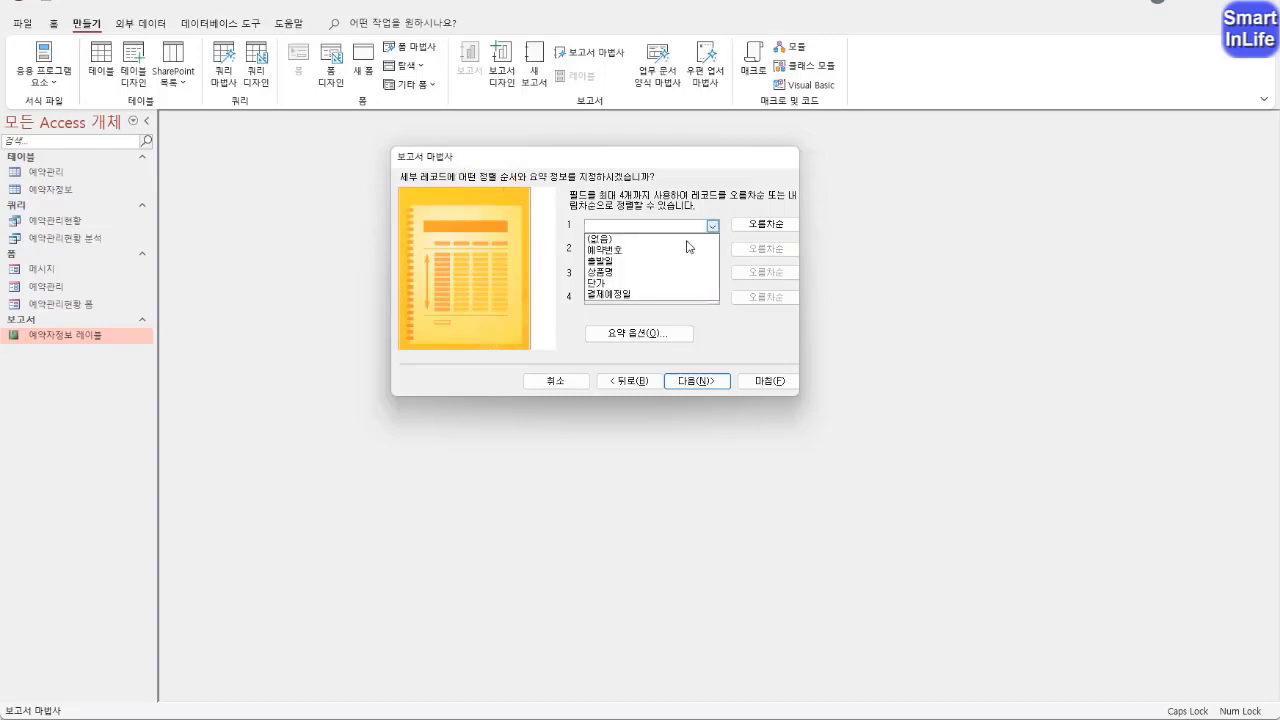
click(686, 260)
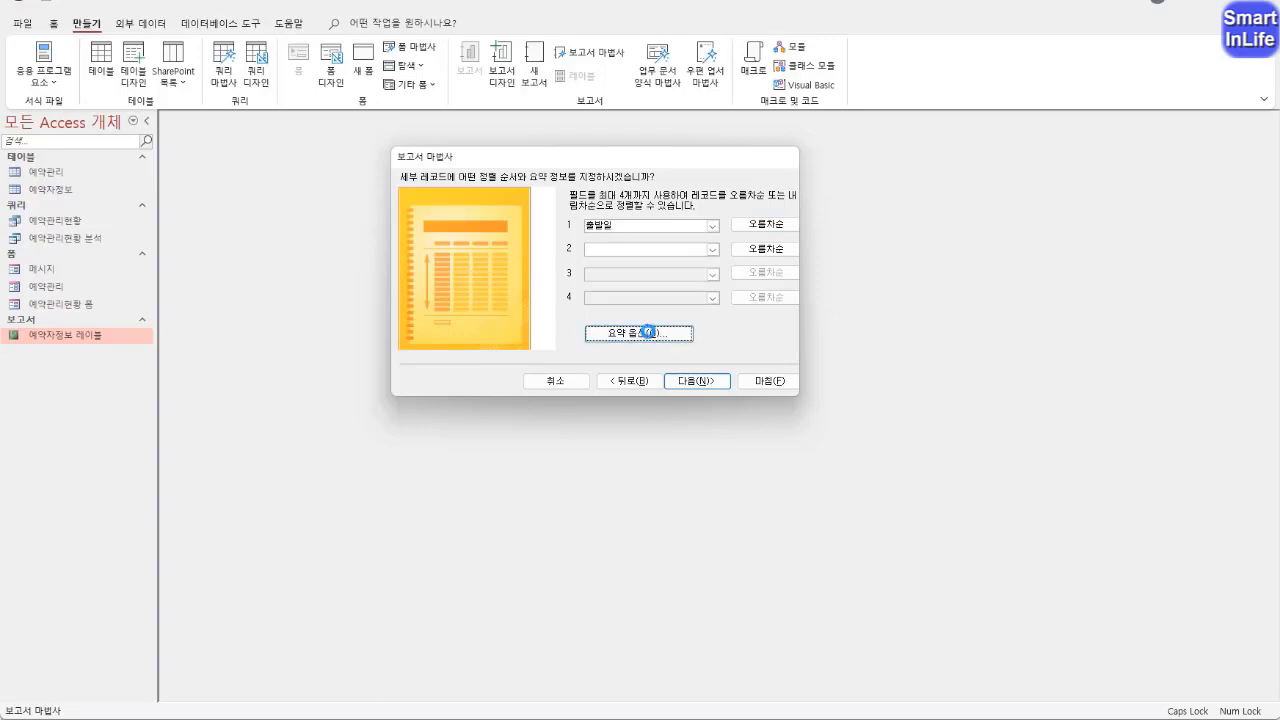
Add the average (평균) of 단가 as a summary value in the 요약 옵션, showing 상세 내용과 요약
click(648, 334)
drag(630, 157, 346, 148)
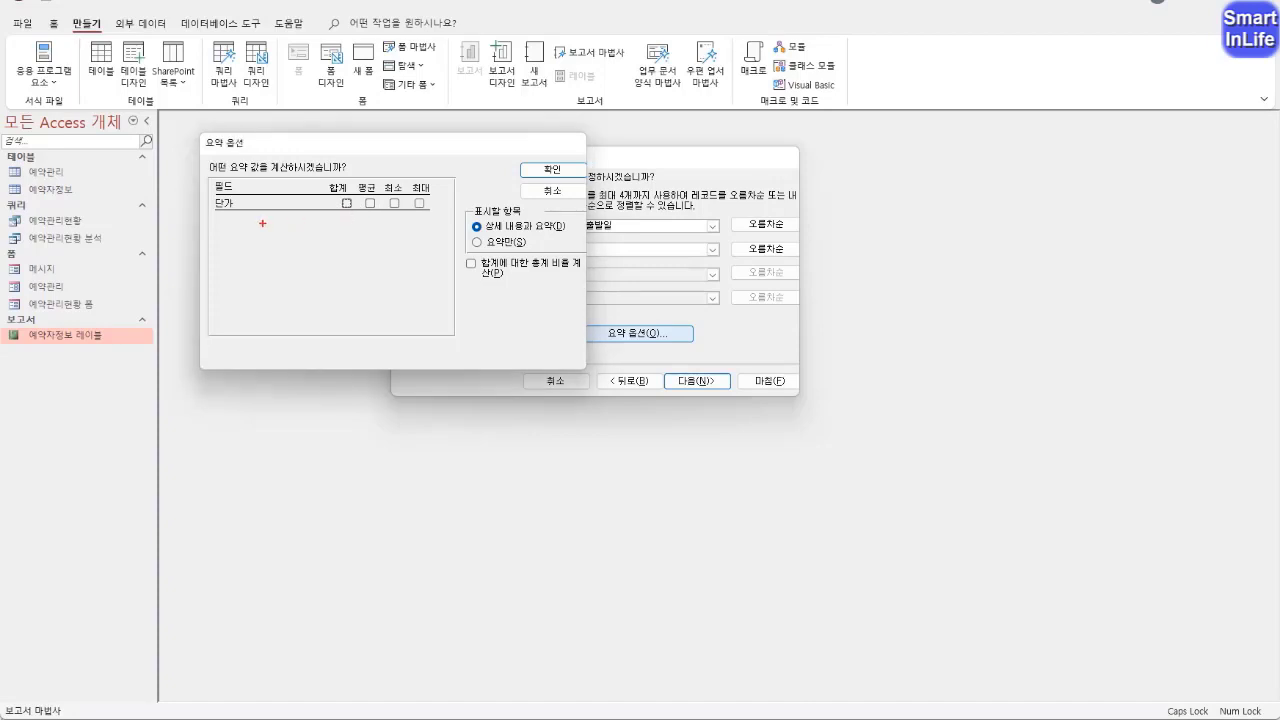
mouse_move(262, 221)
mouse_down()
mouse_move(218, 221)
mouse_move(237, 173)
mouse_move(236, 230)
mouse_move(427, 227)
mouse_up()
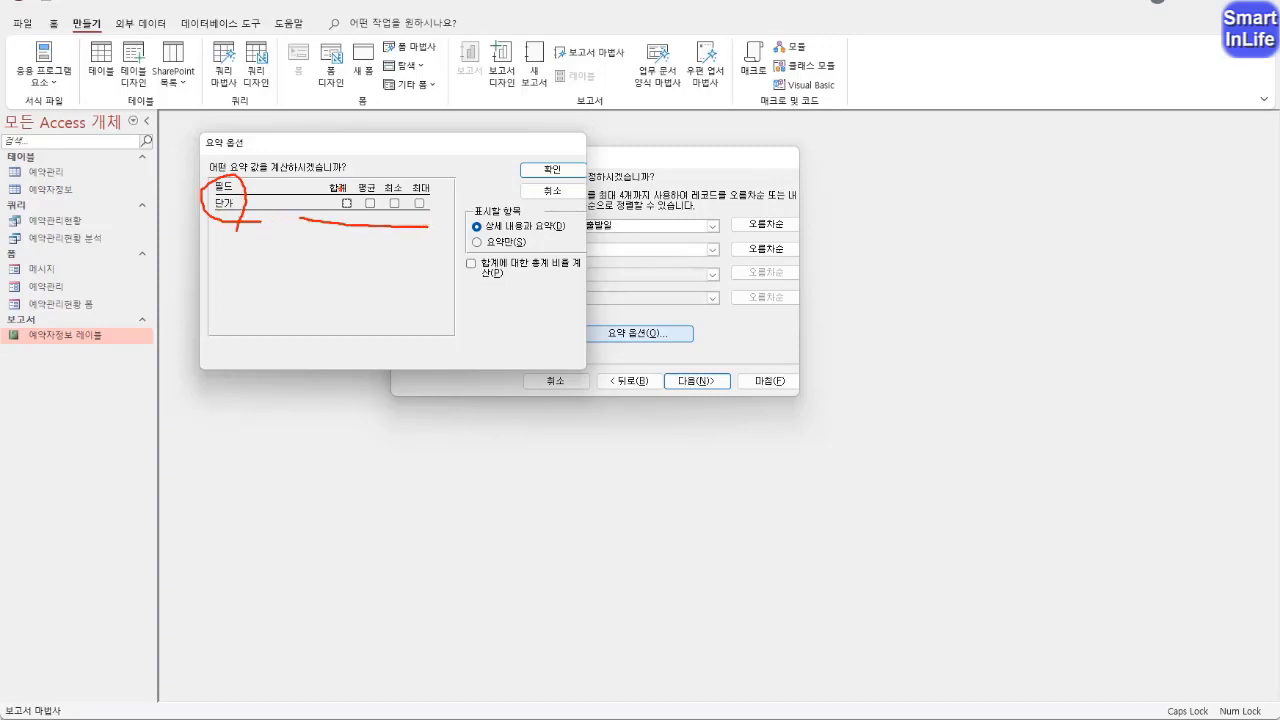
drag(379, 184, 415, 175)
drag(256, 208, 304, 206)
drag(286, 192, 302, 208)
key(Escape)
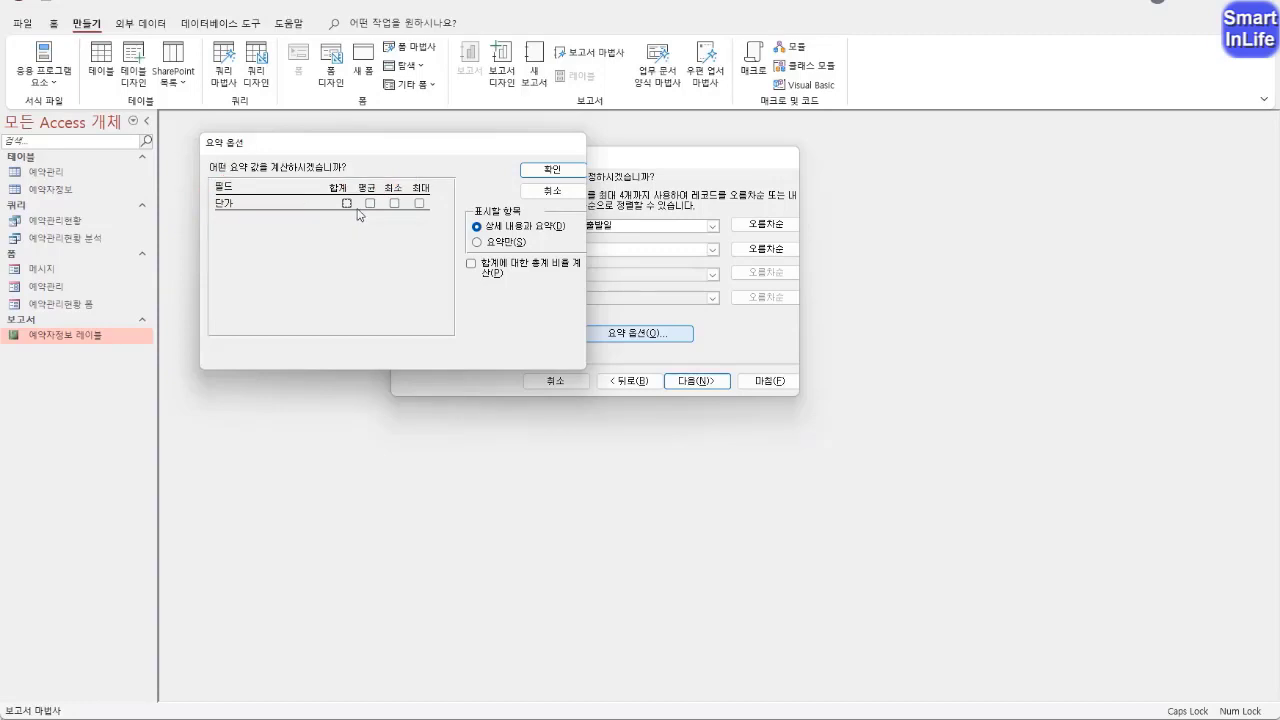
click(370, 204)
click(553, 170)
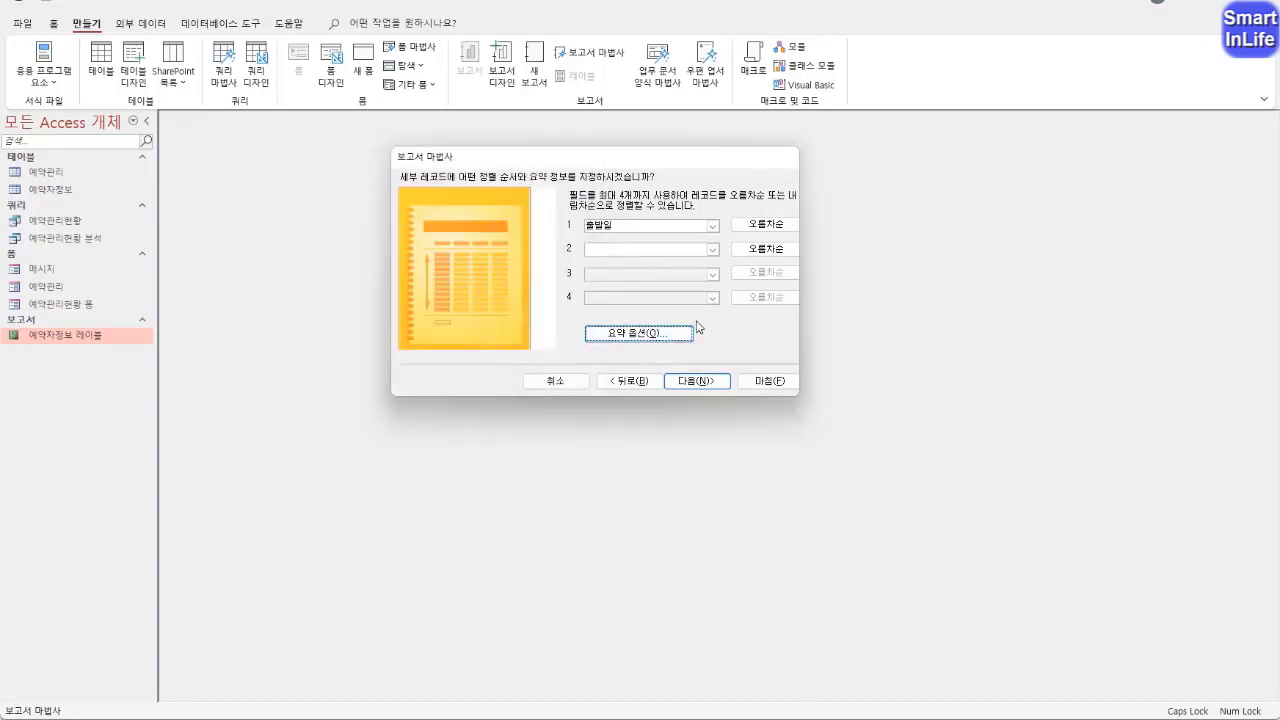
Keep the 단계 layout in 세로 orientation, title the report 예약관리현황 보고서 and finish the wizard with a preview
click(703, 380)
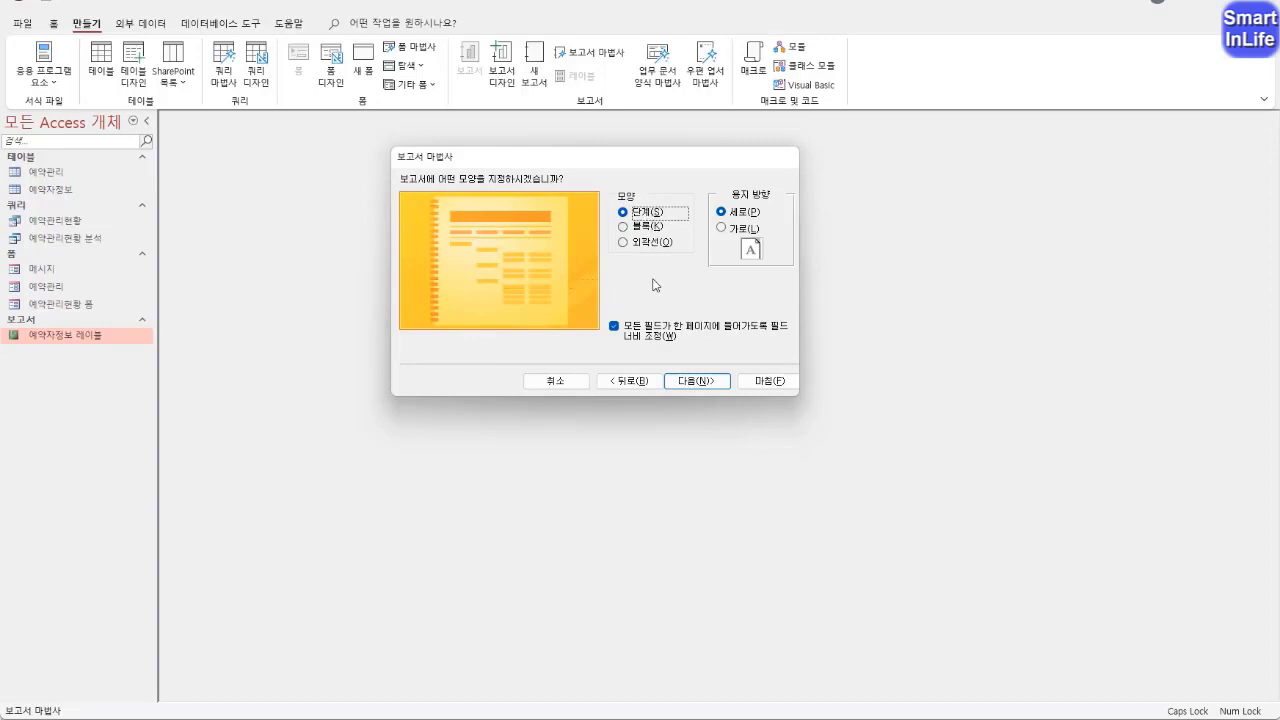
click(690, 381)
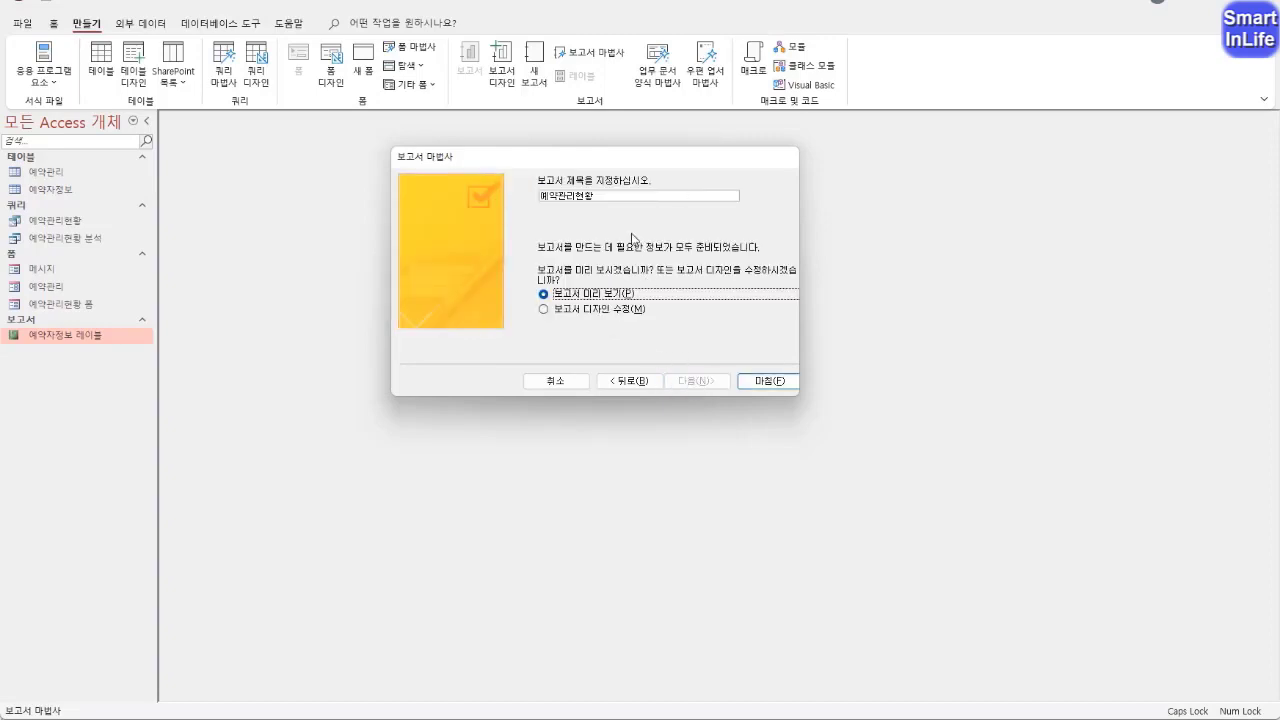
click(633, 195)
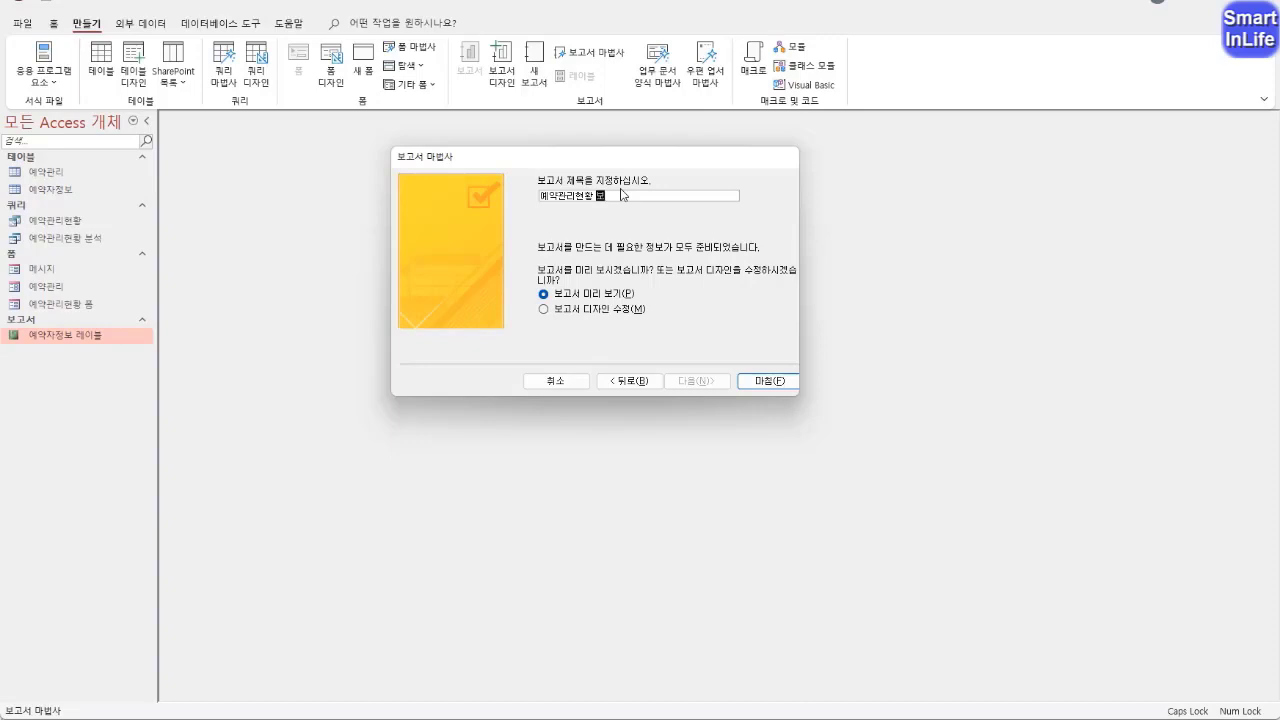
text(고서)
click(755, 383)
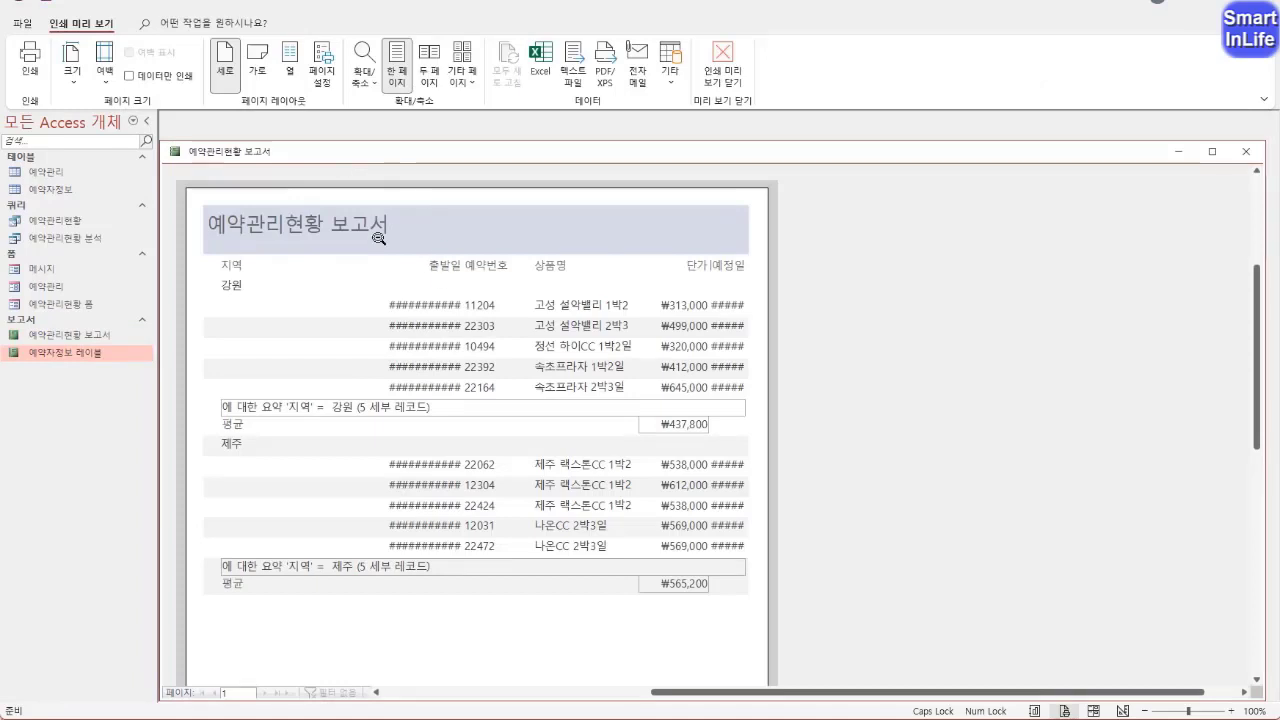
Examine the report preview from the title and column headings down to the date and page number in the footer
key(ctrl+2)
mouse_move(356, 240)
mouse_down()
mouse_move(300, 236)
mouse_move(346, 231)
mouse_move(329, 236)
mouse_up()
drag(325, 216, 472, 210)
mouse_move(732, 248)
mouse_down()
mouse_move(722, 222)
mouse_move(710, 263)
mouse_up()
key(Escape)
scroll(486, 371, down, 3)
scroll(486, 371, down, 3)
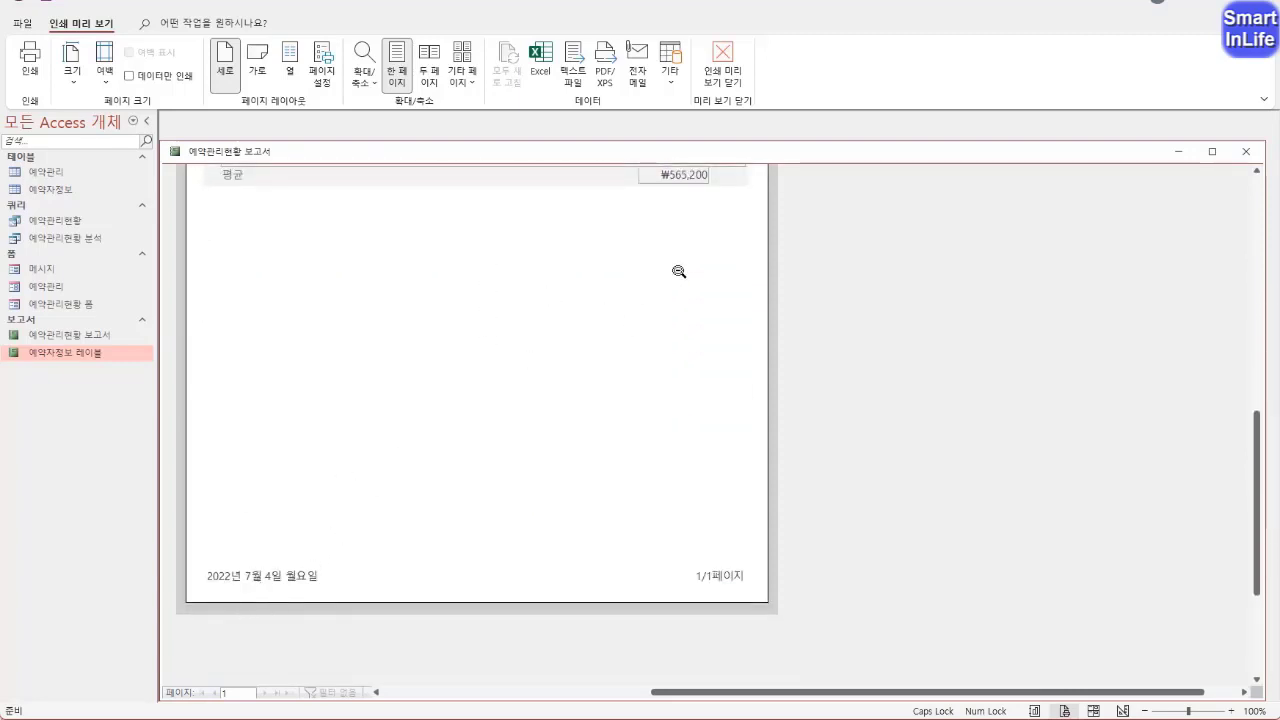
scroll(684, 252, up, 1)
scroll(681, 253, up, 5)
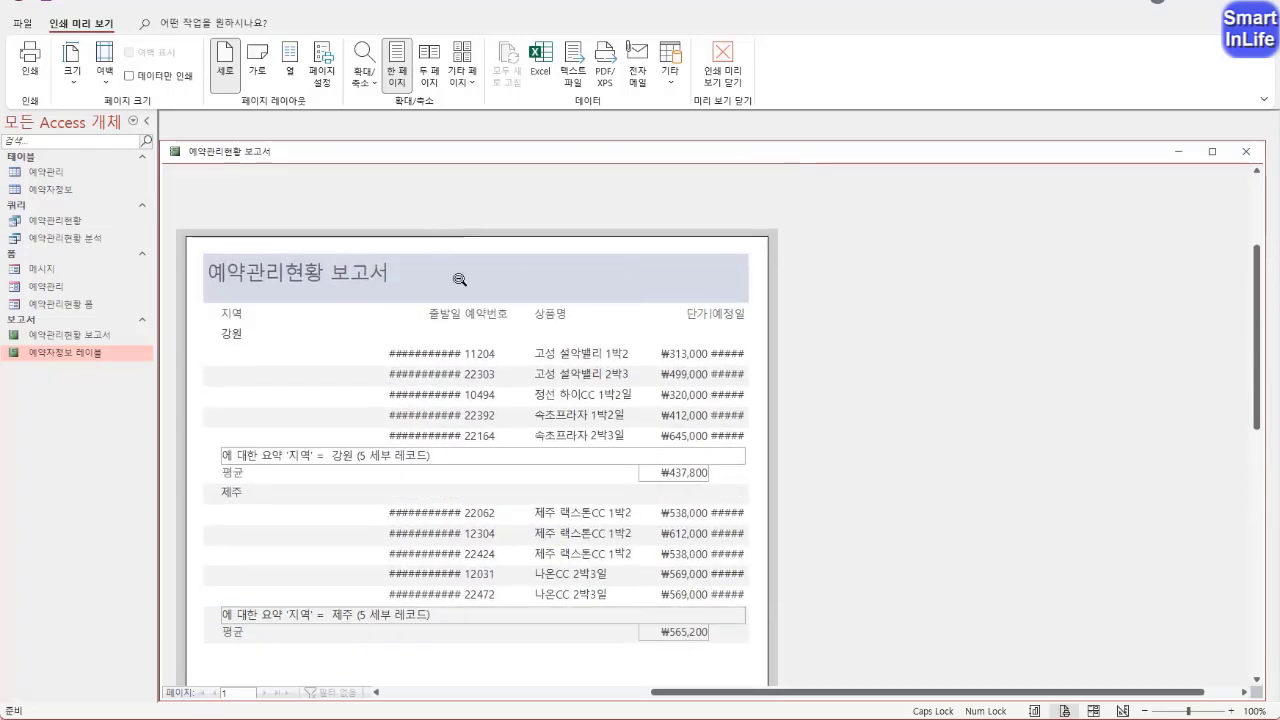
Switch the report to 디자인 보기 and move the title label to the middle of the 보고서 머리글, about 6.7 cm from the left
right_click(231, 156)
click(287, 268)
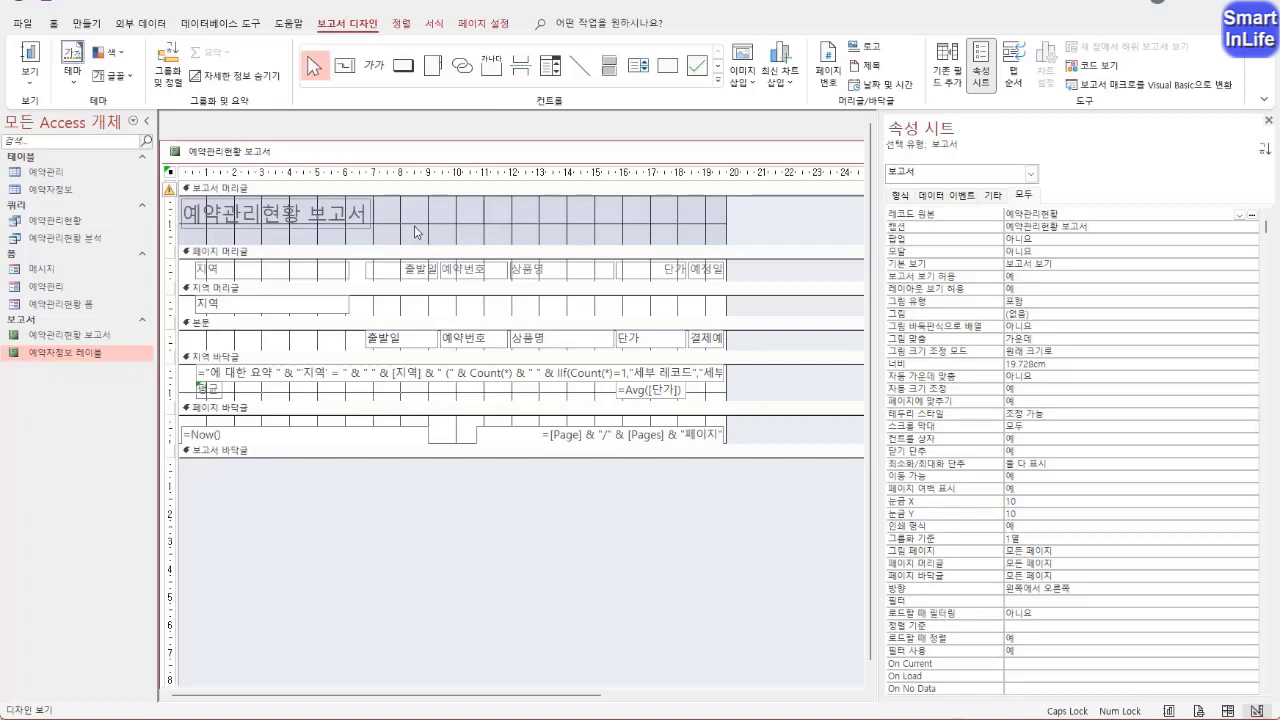
drag(410, 228, 500, 232)
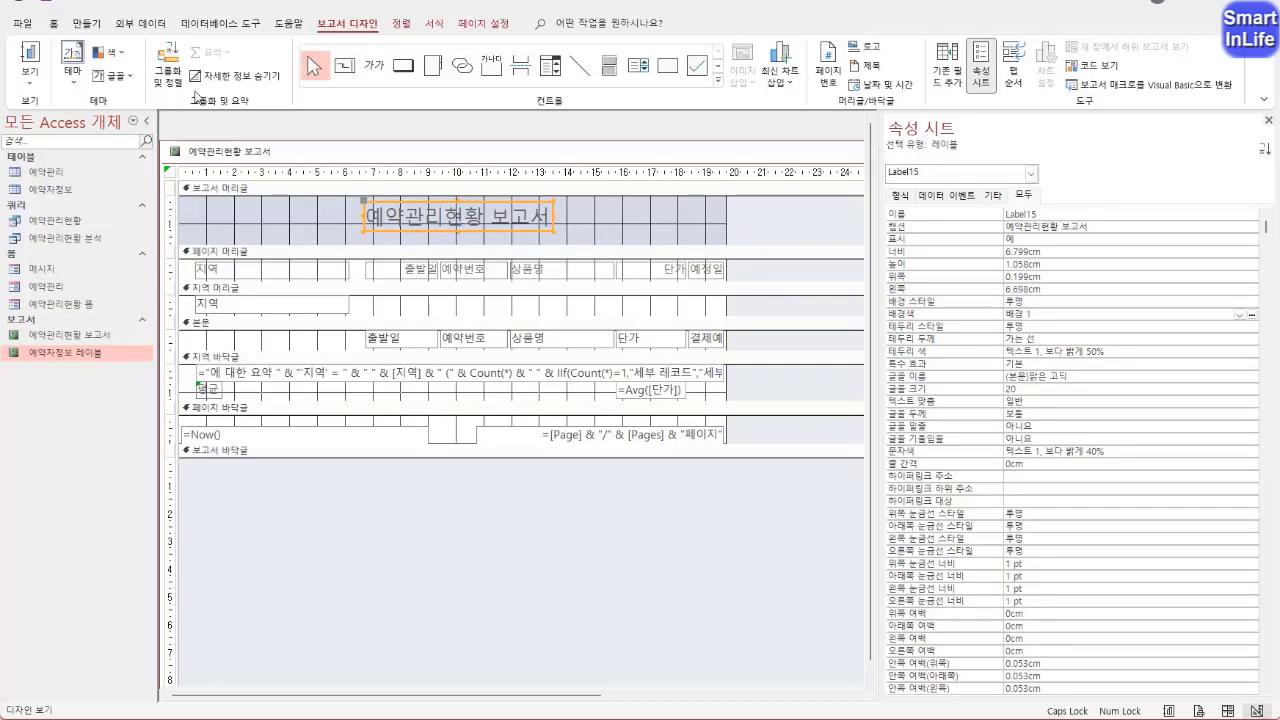
Set the report title label's font to 궁서 at size 24
click(55, 24)
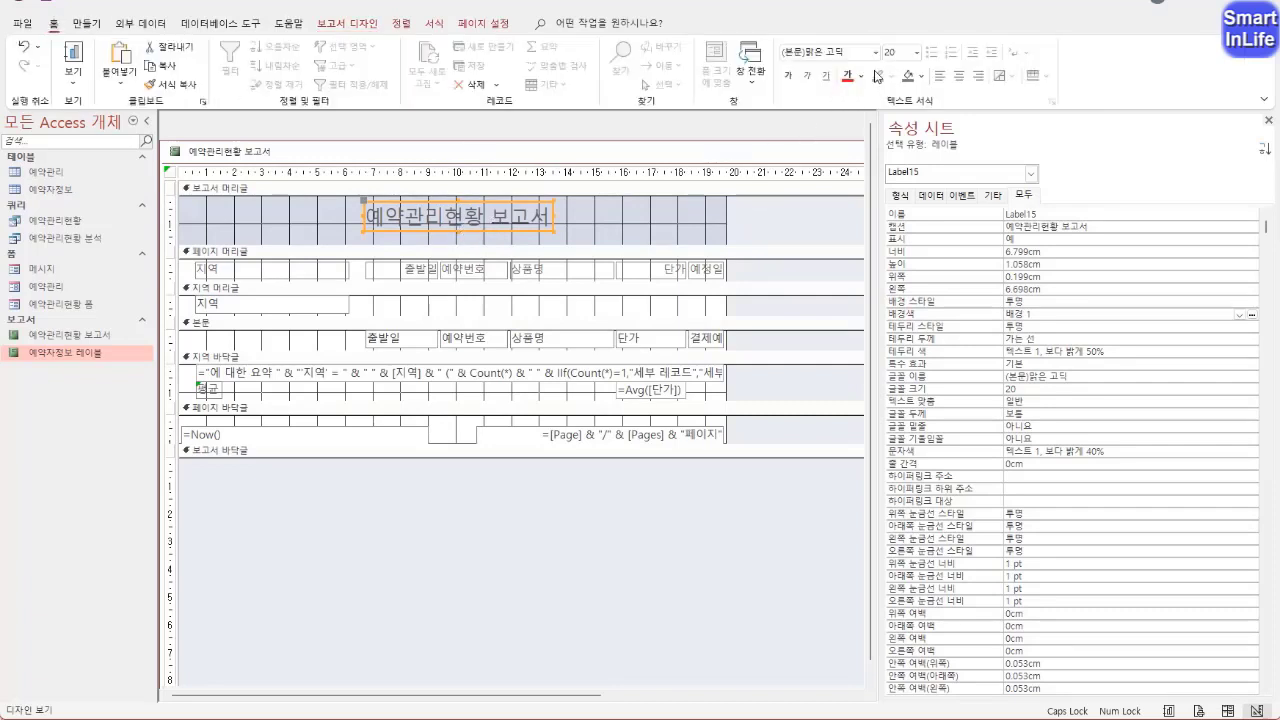
click(875, 54)
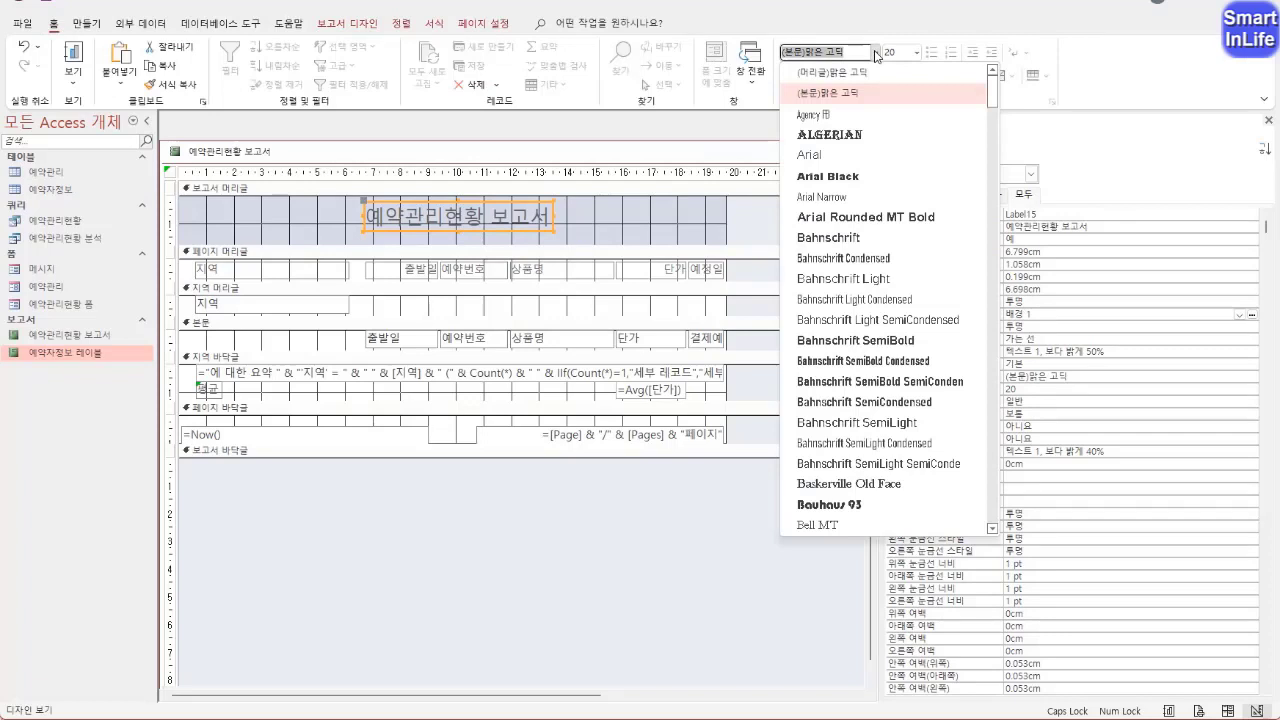
text(궁서)
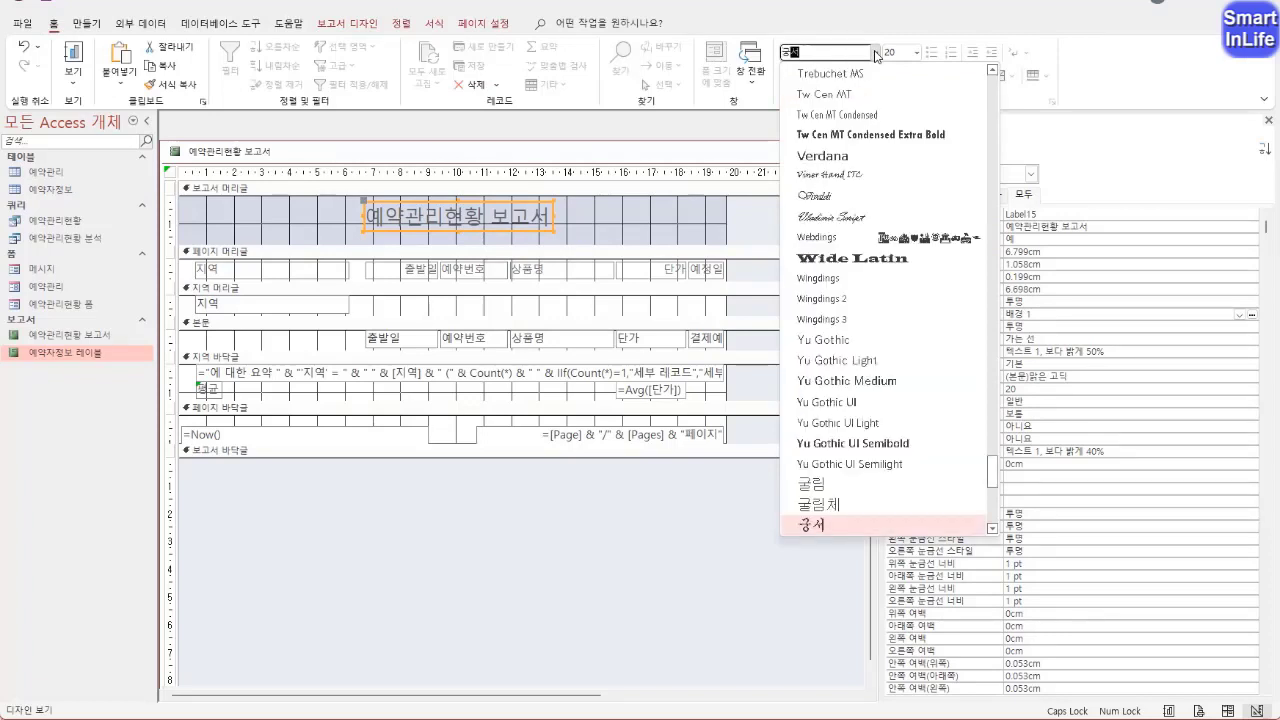
click(858, 530)
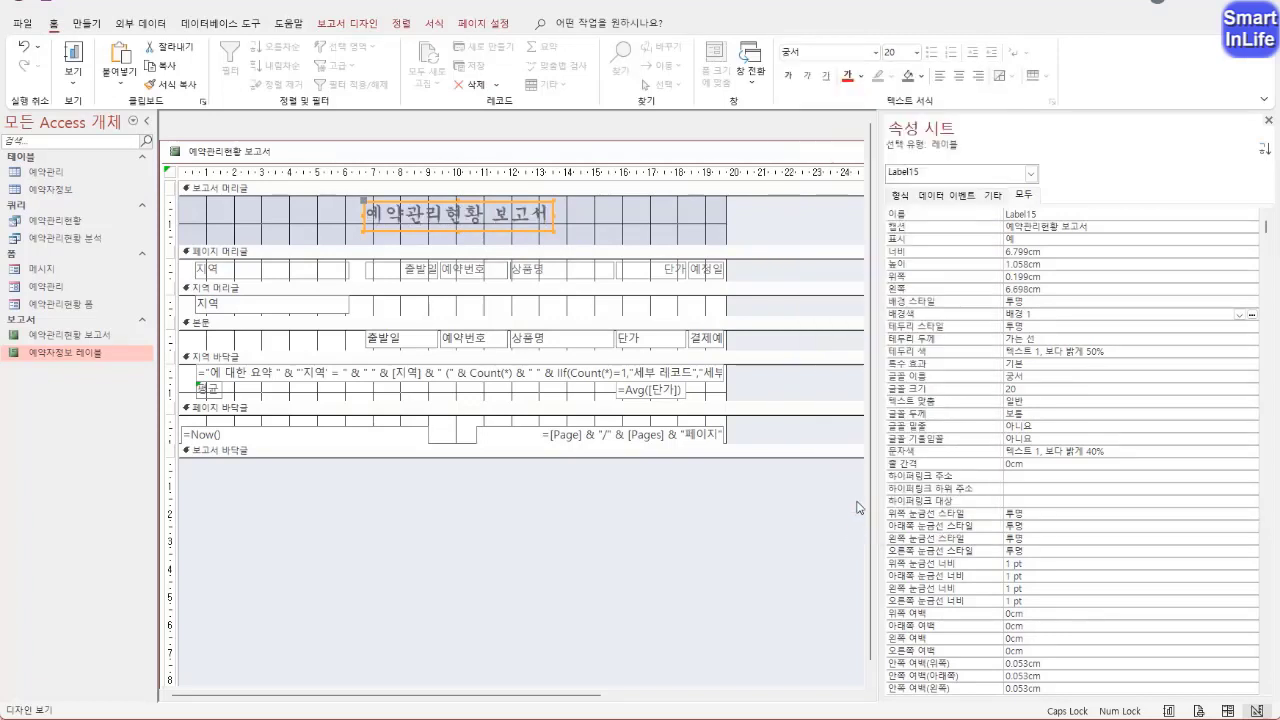
click(919, 56)
click(900, 248)
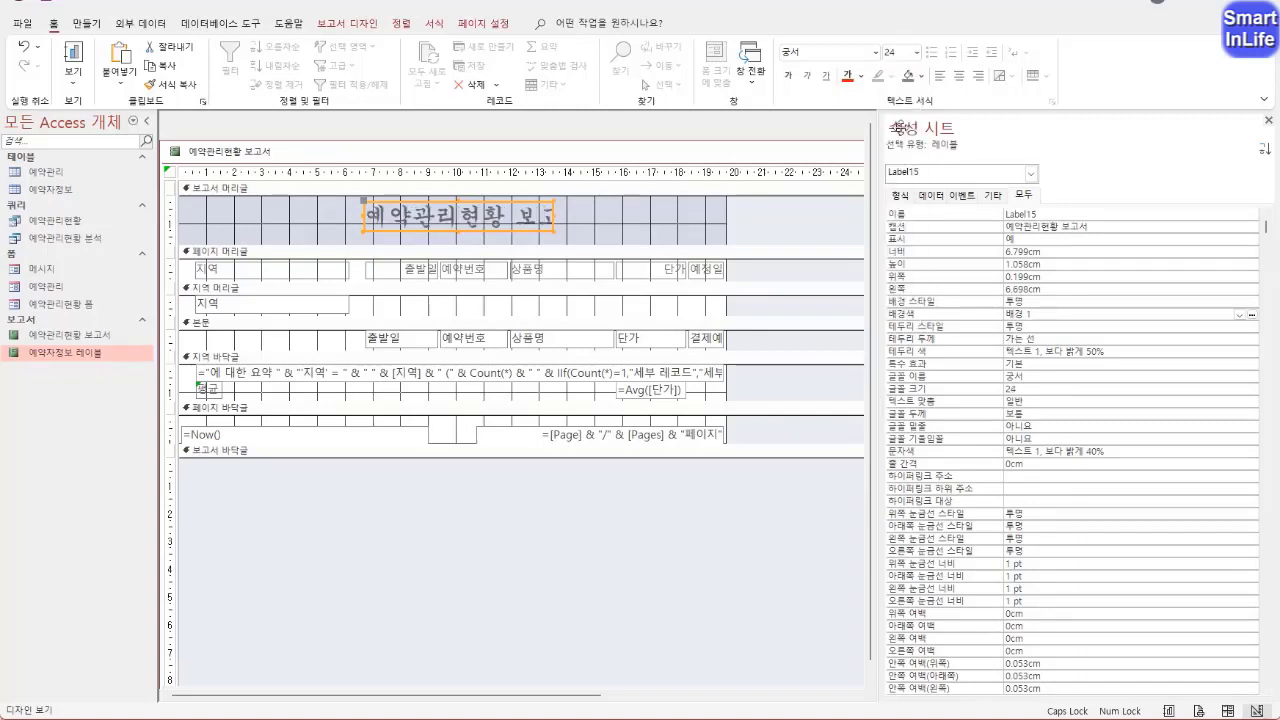
Make the report title bold, underlined and centre-aligned, and fit its label to the full text
click(790, 77)
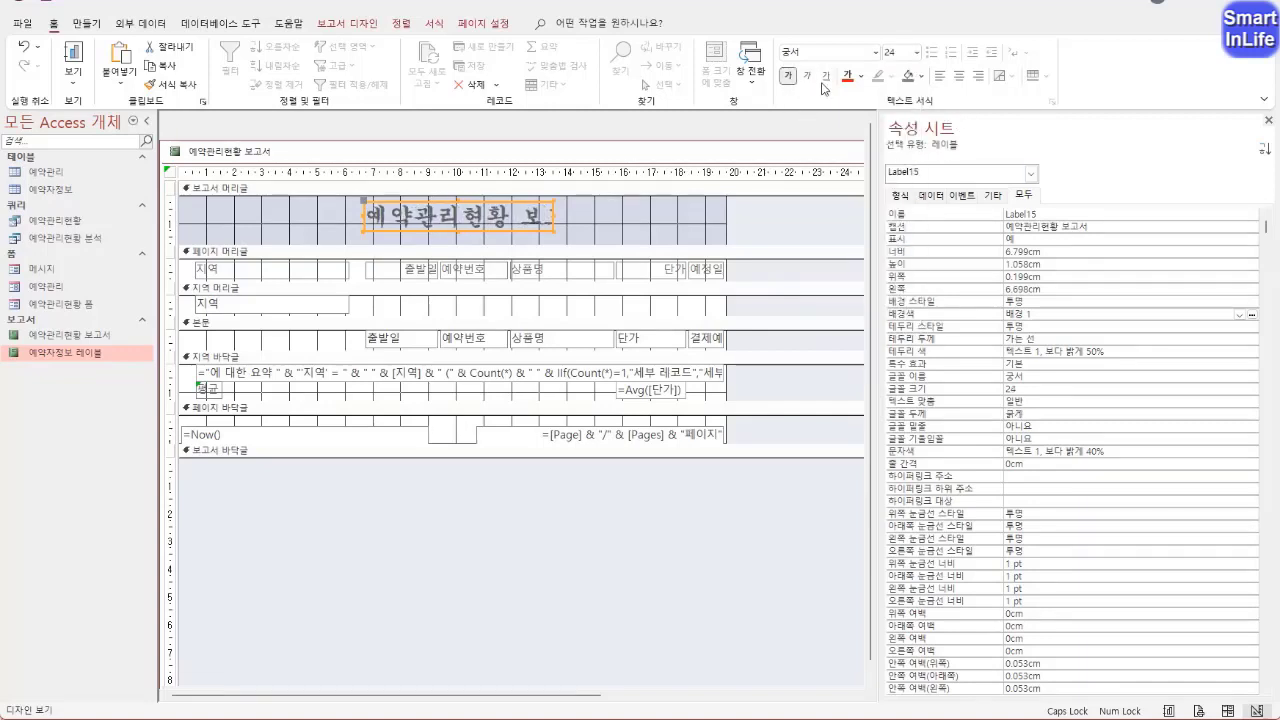
click(825, 78)
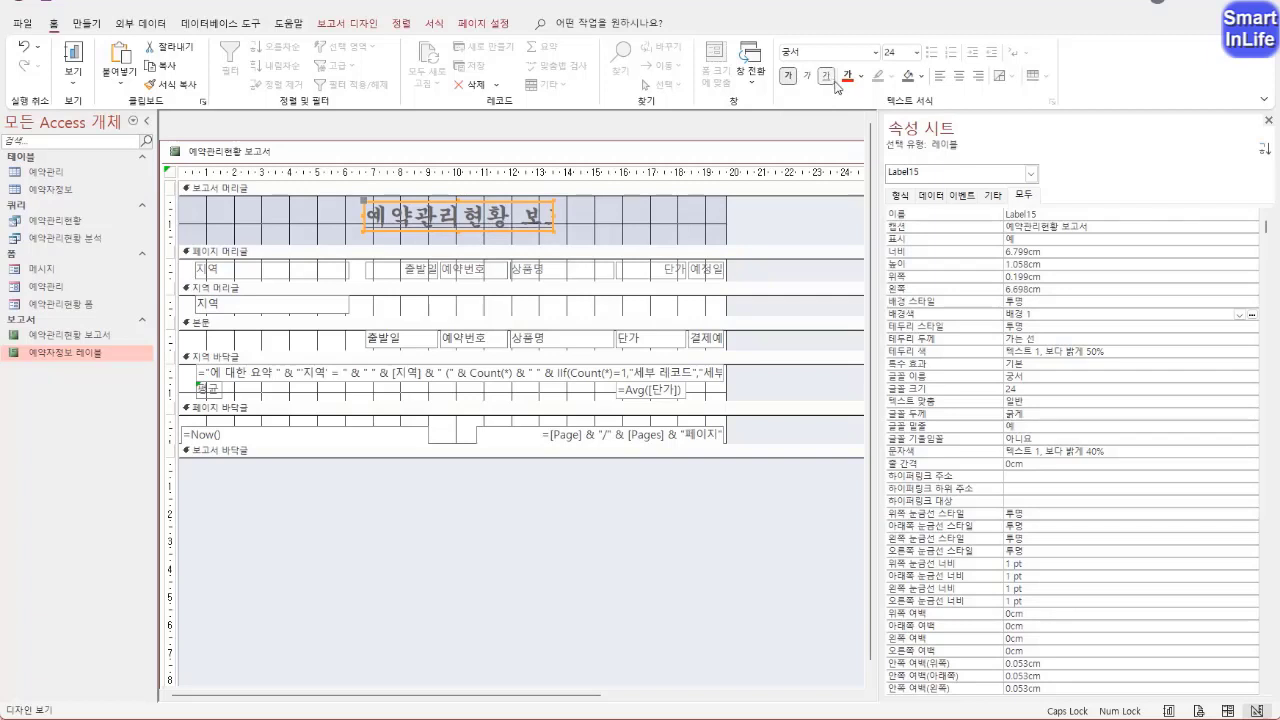
click(957, 76)
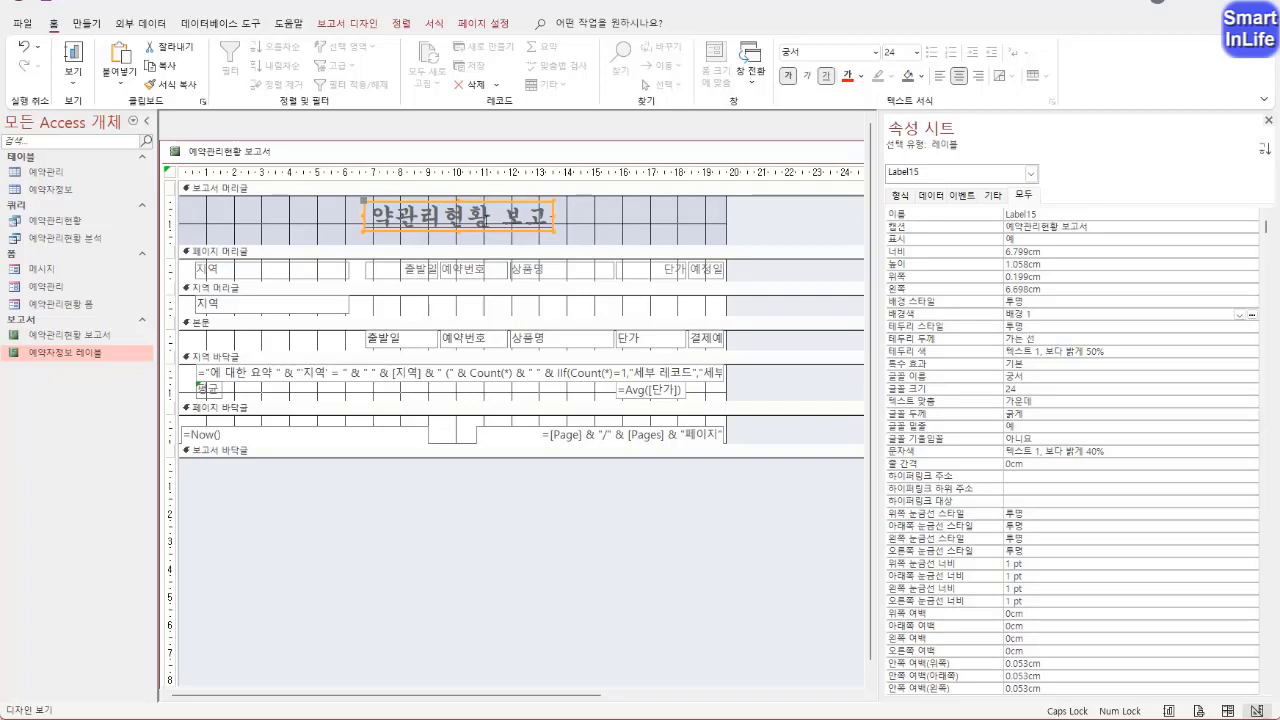
double_click(552, 230)
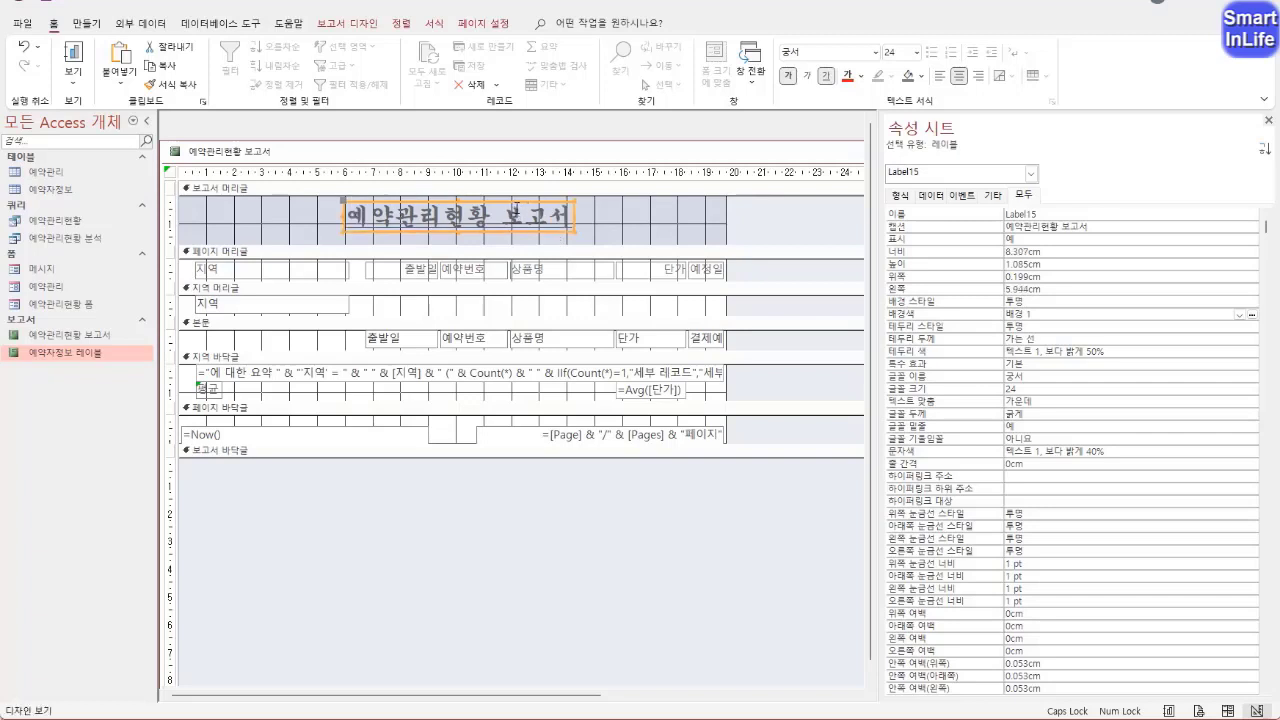
Check the formatted title in 인쇄 미리 보기 and return the report to 디자인 보기
right_click(229, 156)
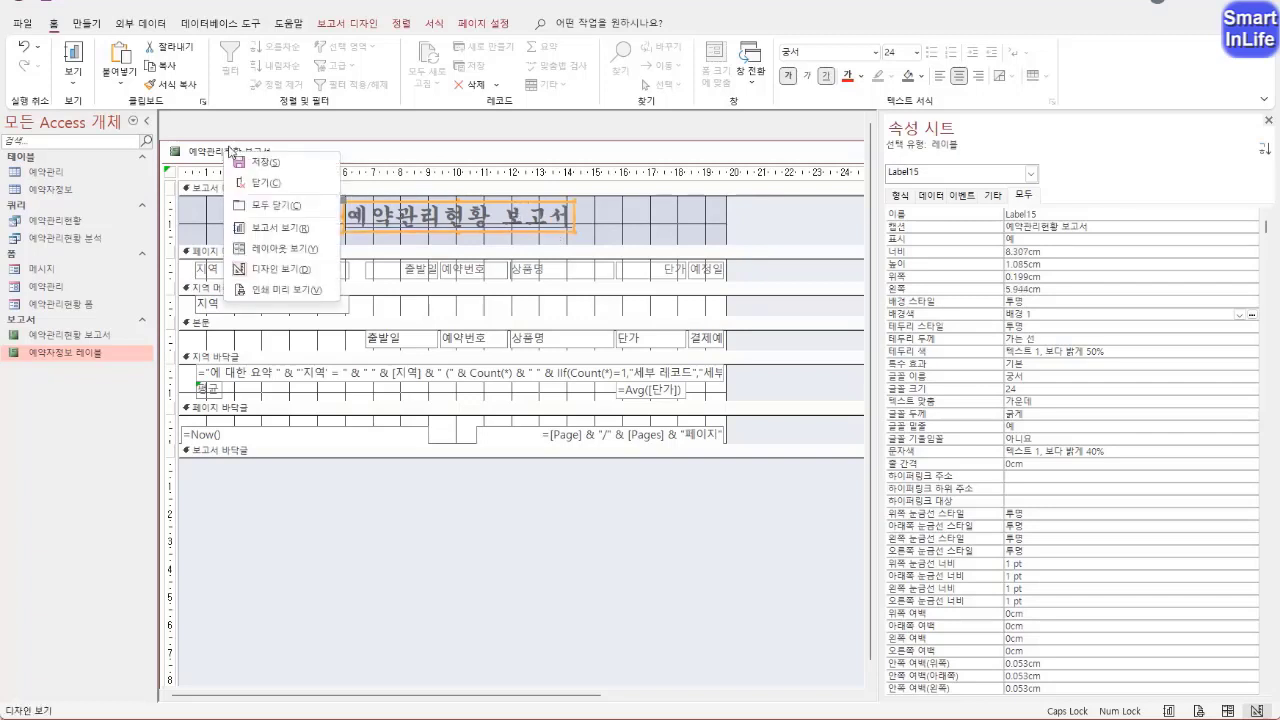
click(264, 290)
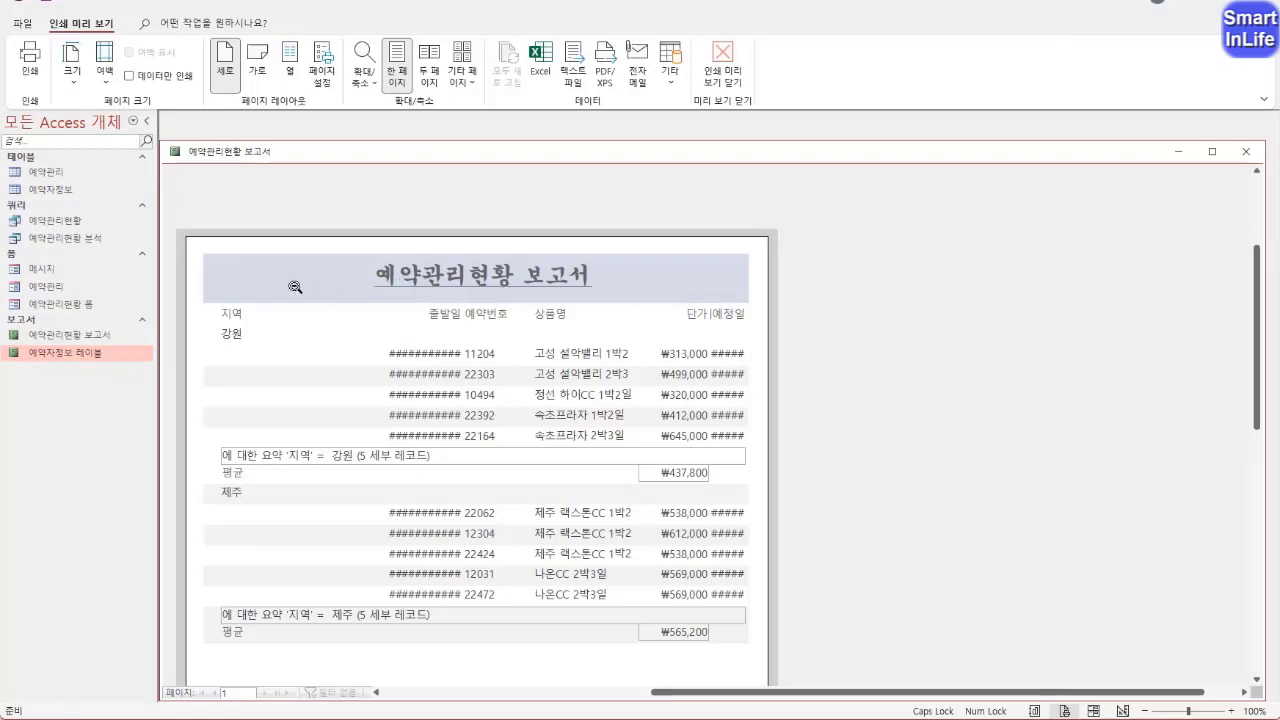
right_click(225, 151)
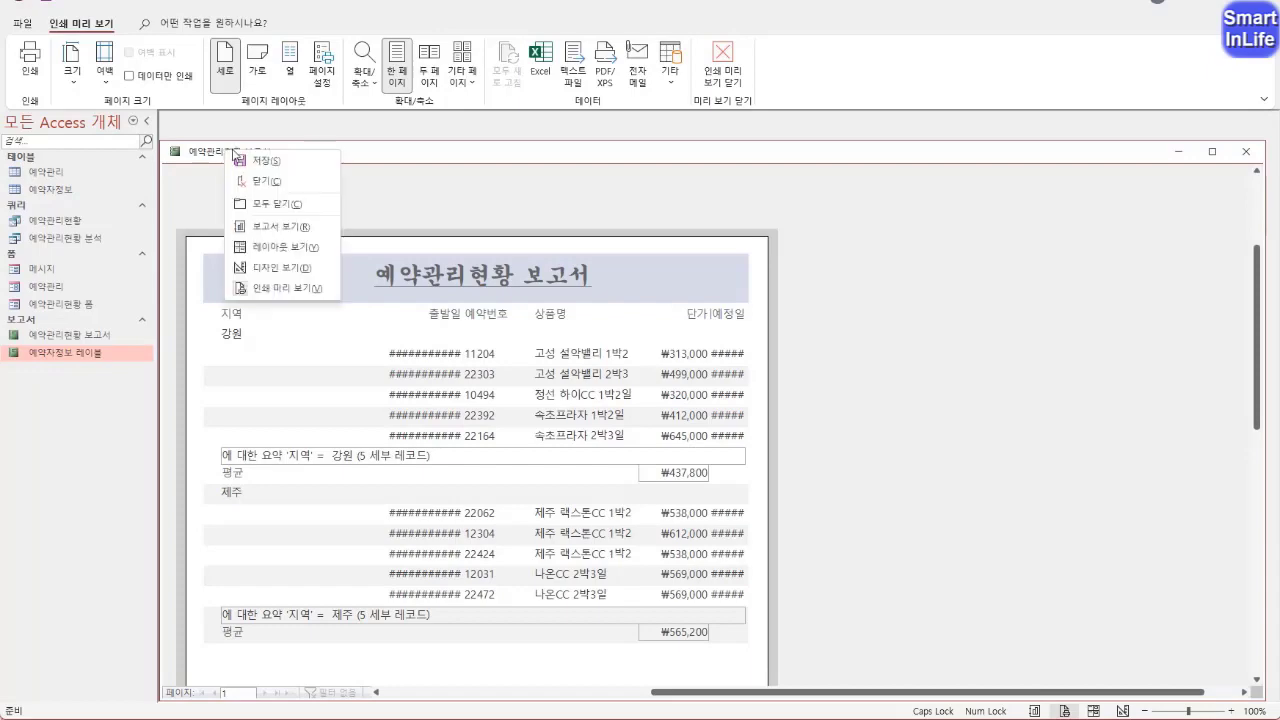
click(265, 270)
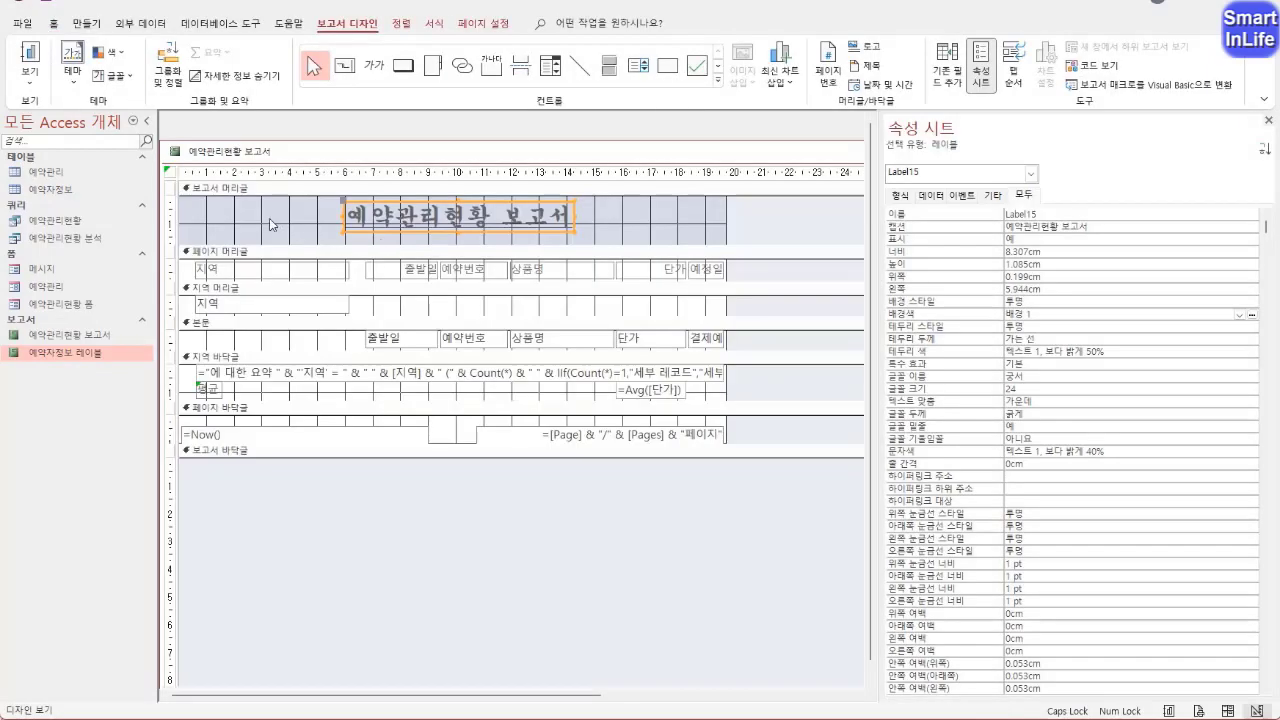
Set the 배경색 of the 보고서 머리글 section to the white theme colour 배경 1
click(257, 222)
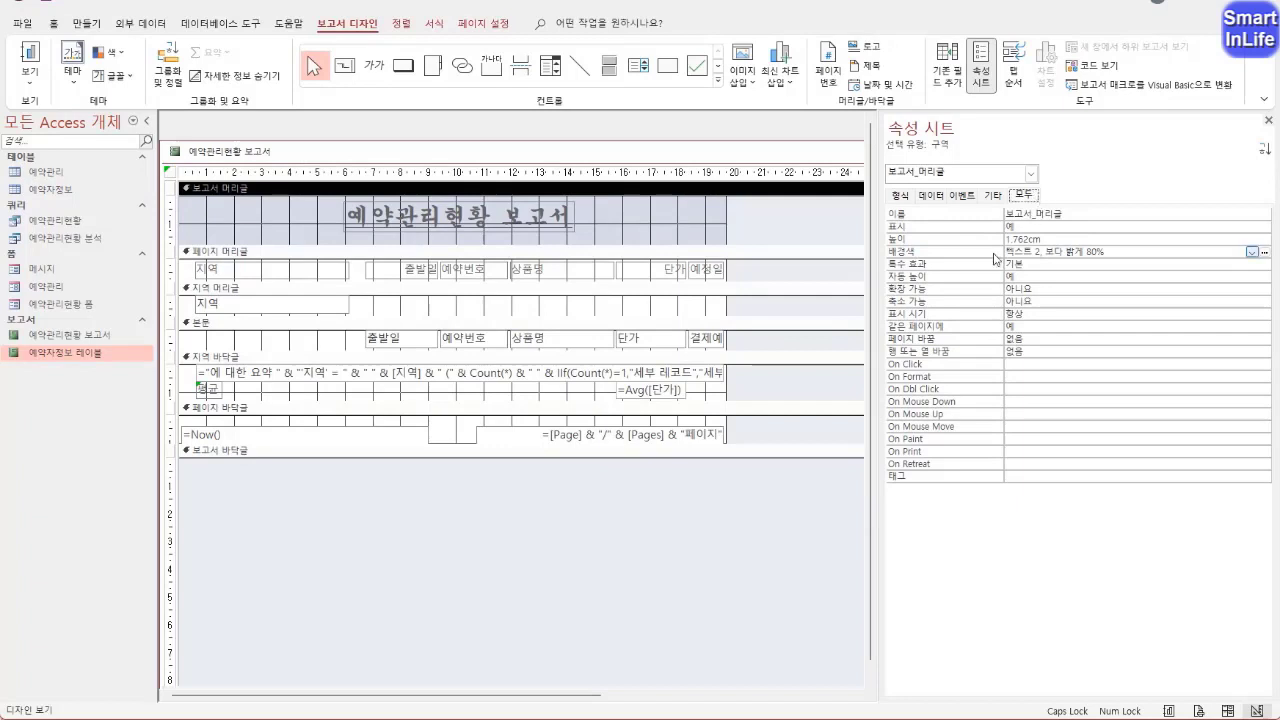
click(937, 255)
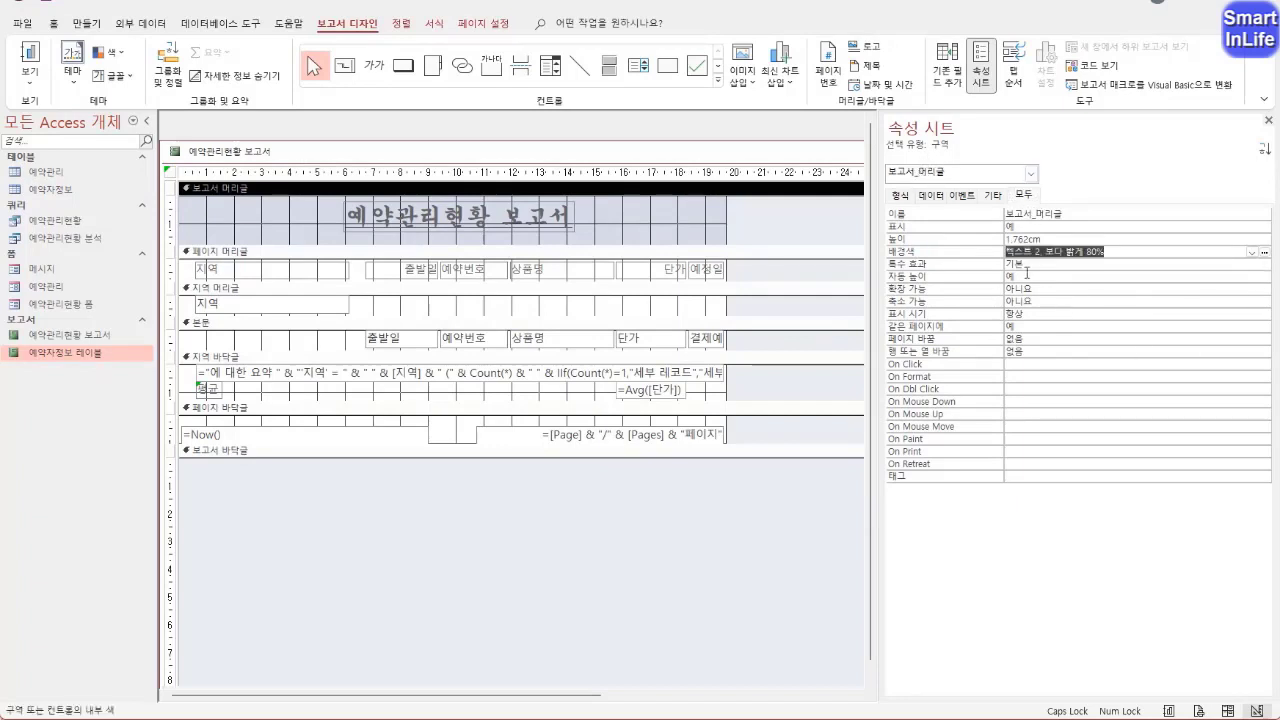
click(1251, 252)
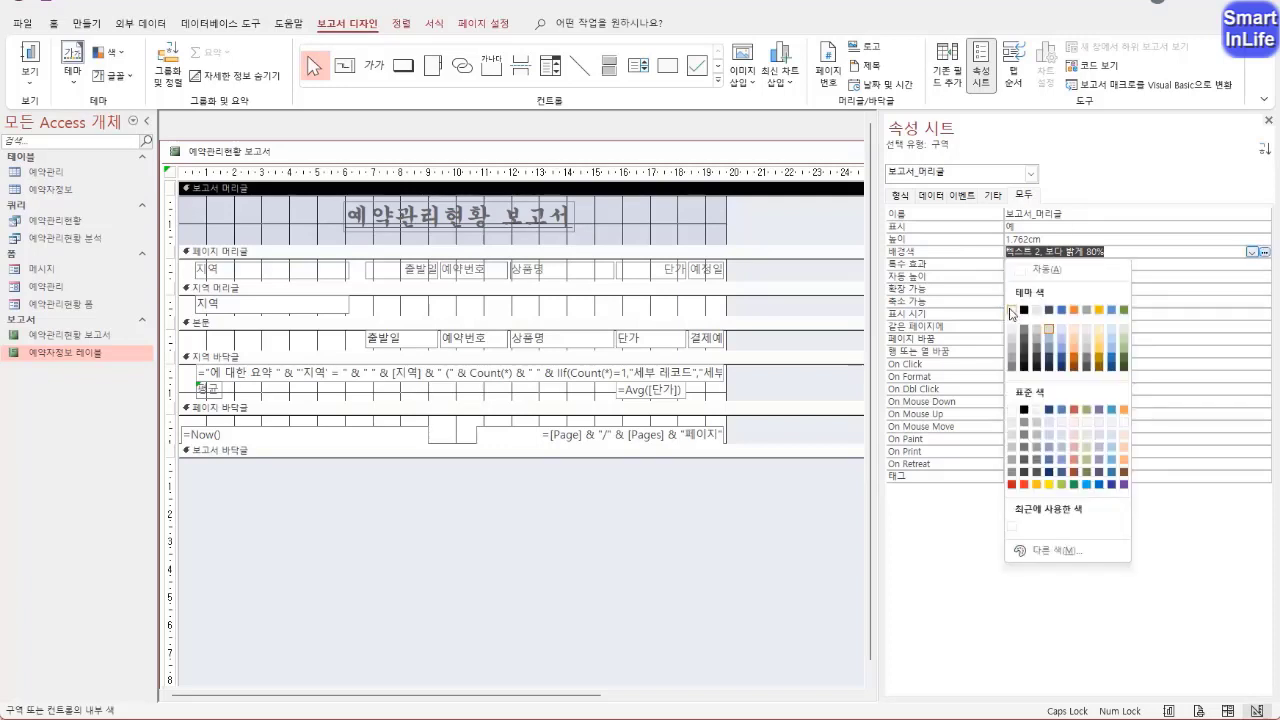
click(1011, 311)
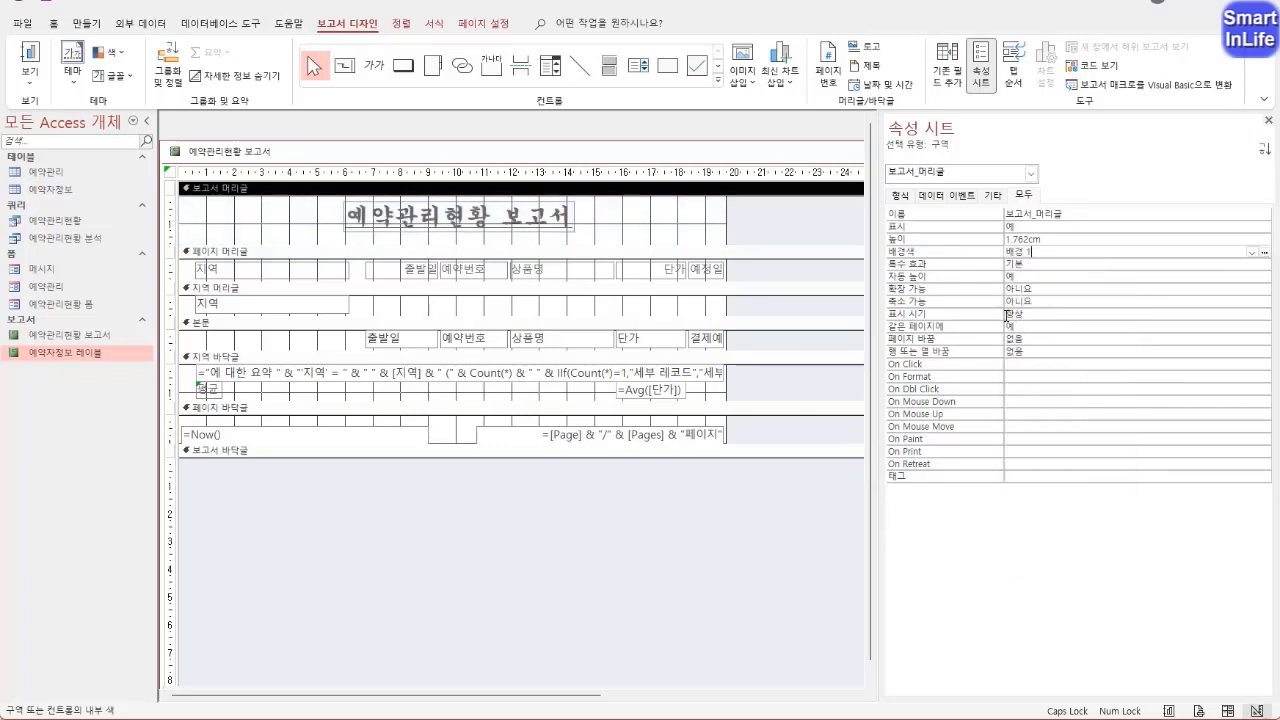
click(308, 216)
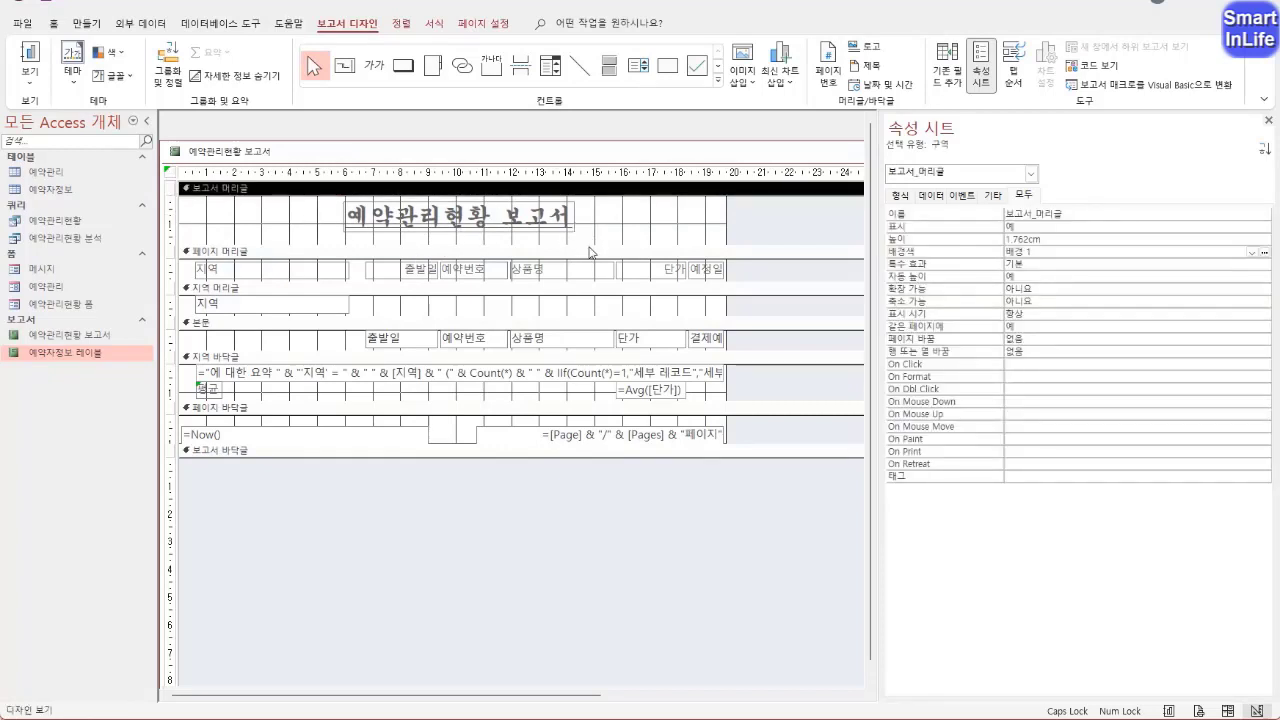
Enlarge the 보고서 머리글 to about 2.4 cm high and place the =Now() box at its lower right, narrowed to about 5.1 cm
drag(589, 252, 587, 269)
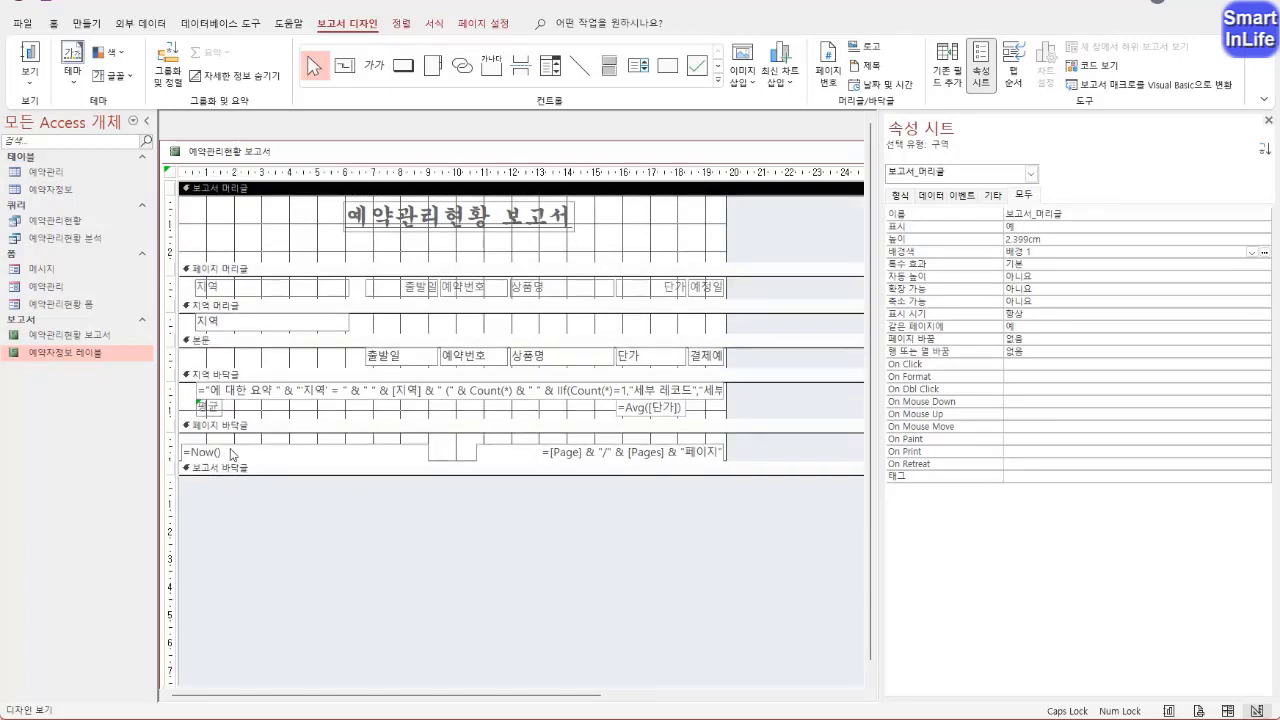
drag(232, 453, 520, 252)
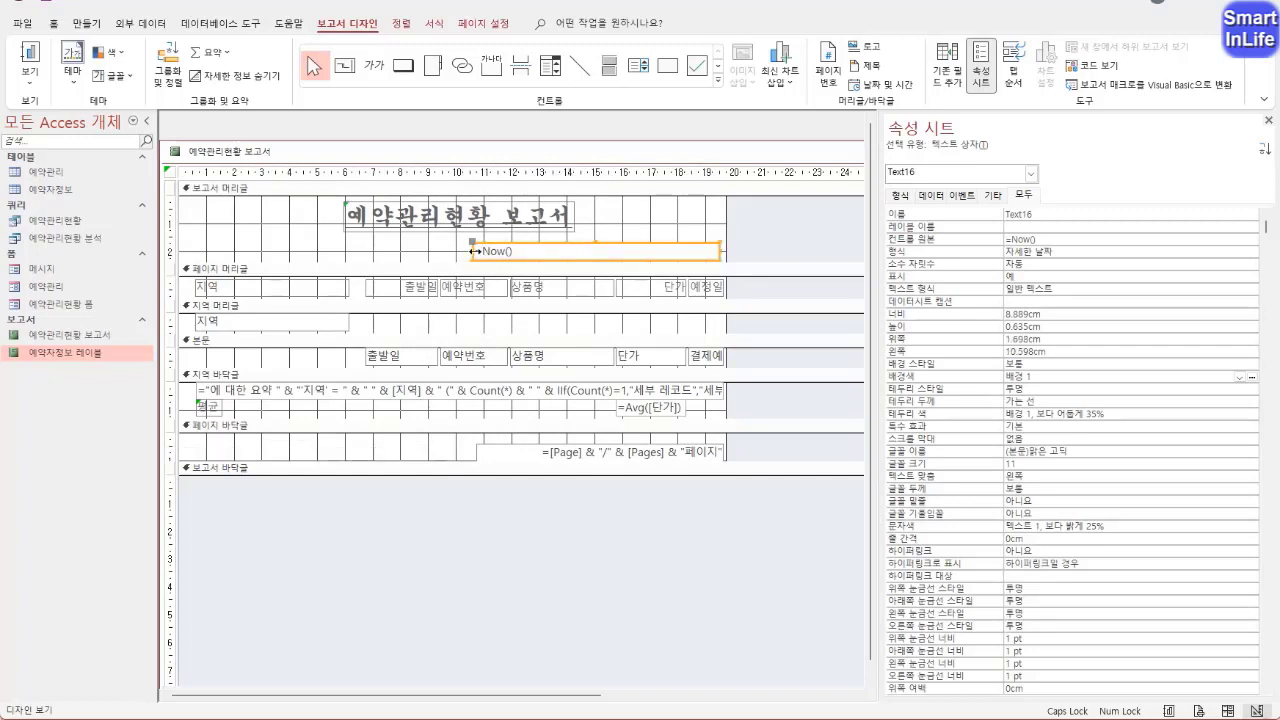
click(480, 251)
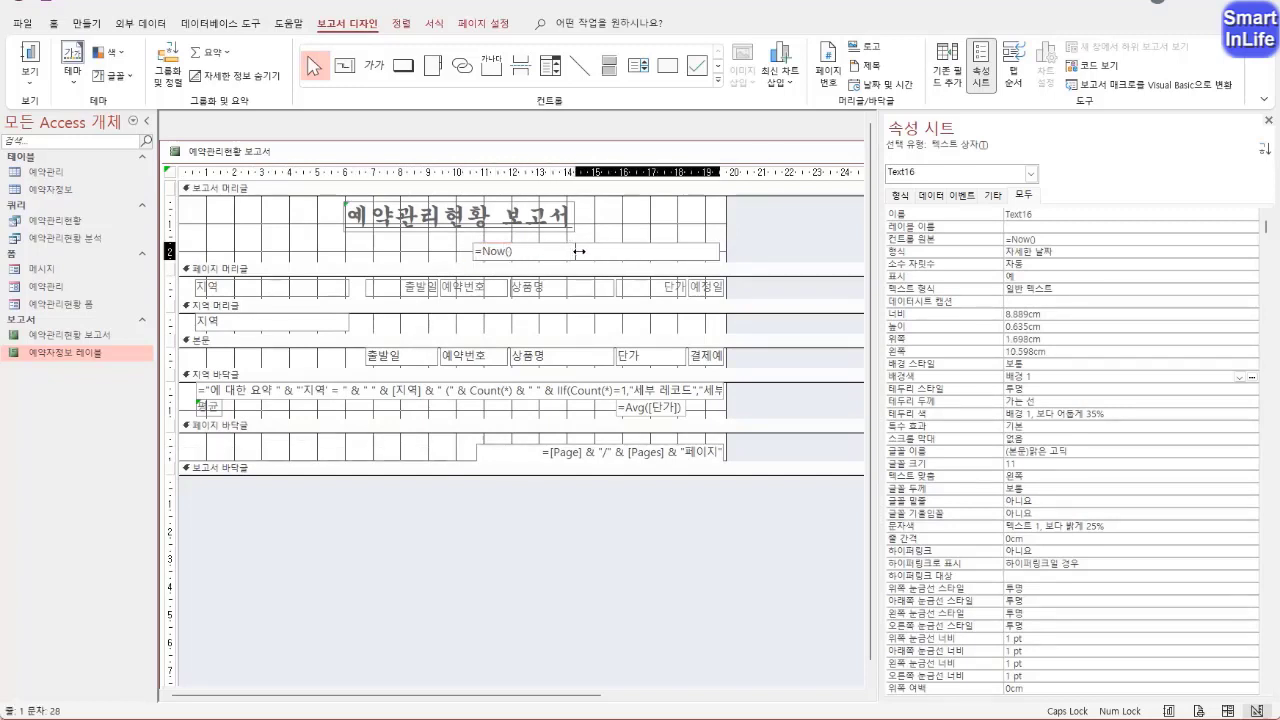
drag(580, 251, 579, 251)
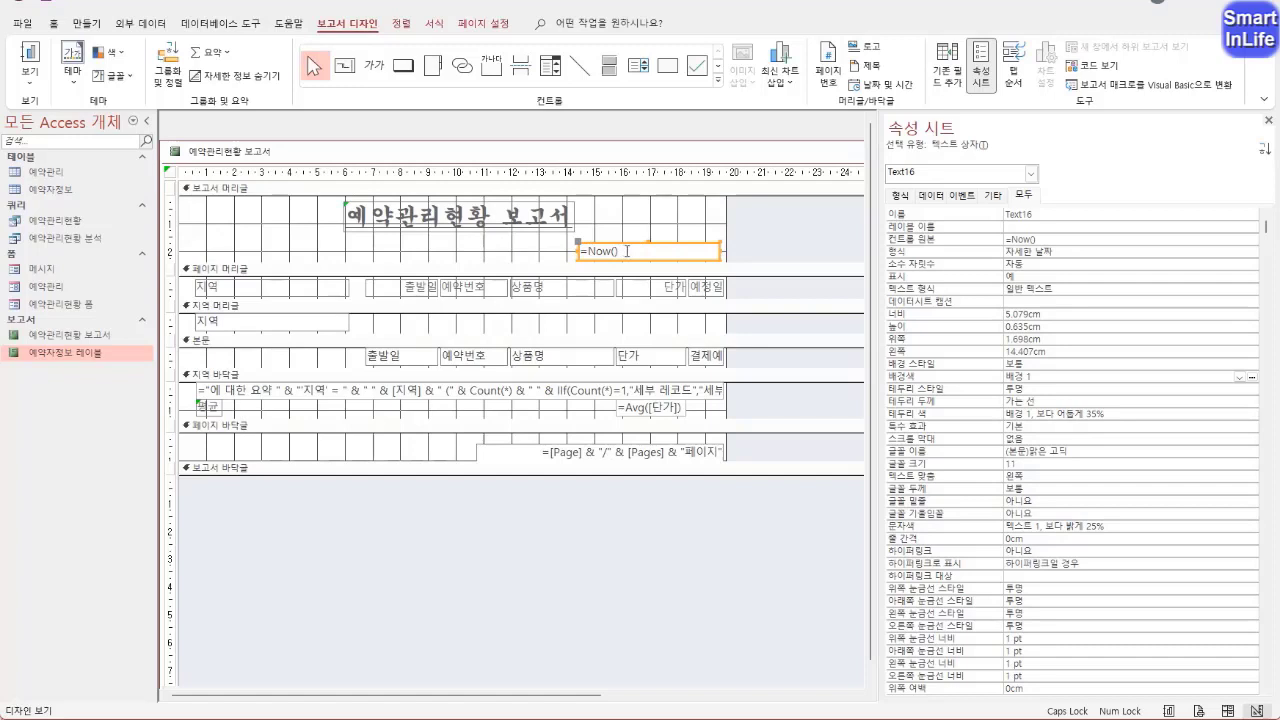
Replace the date box's expression with =DATESERIAL(2022,6,11) and right-align it
click(627, 251)
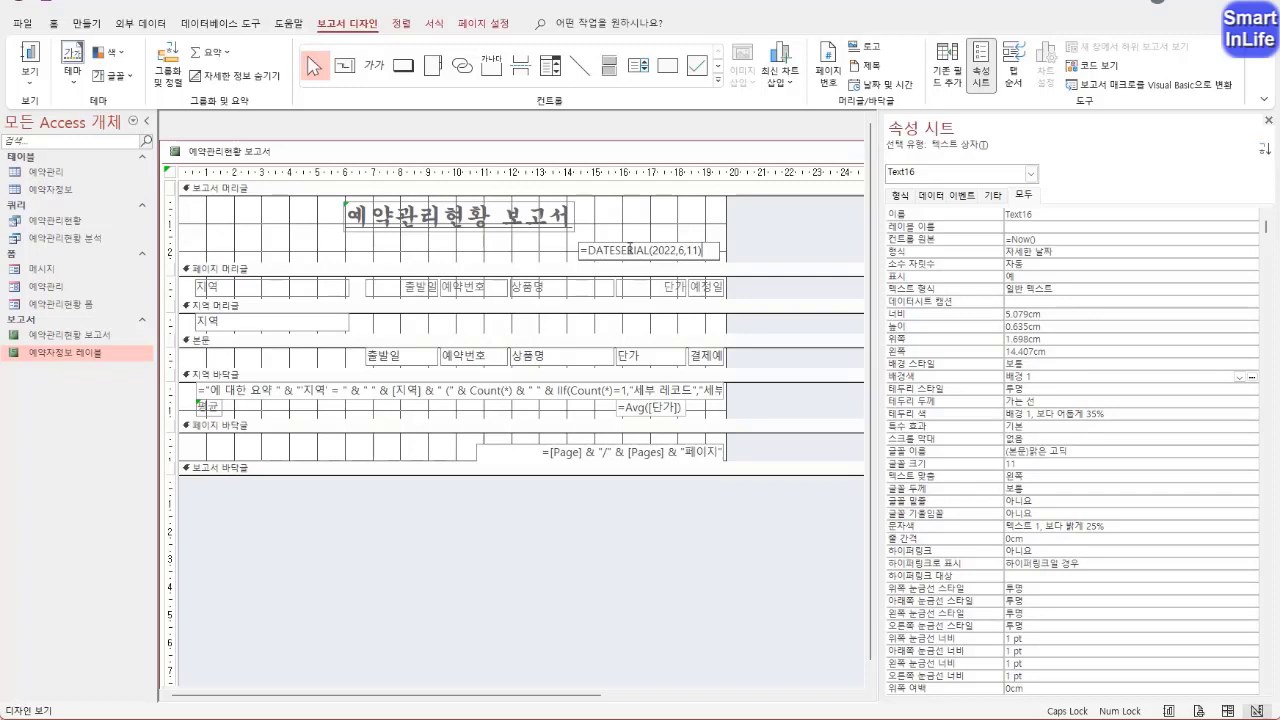
key(Return)
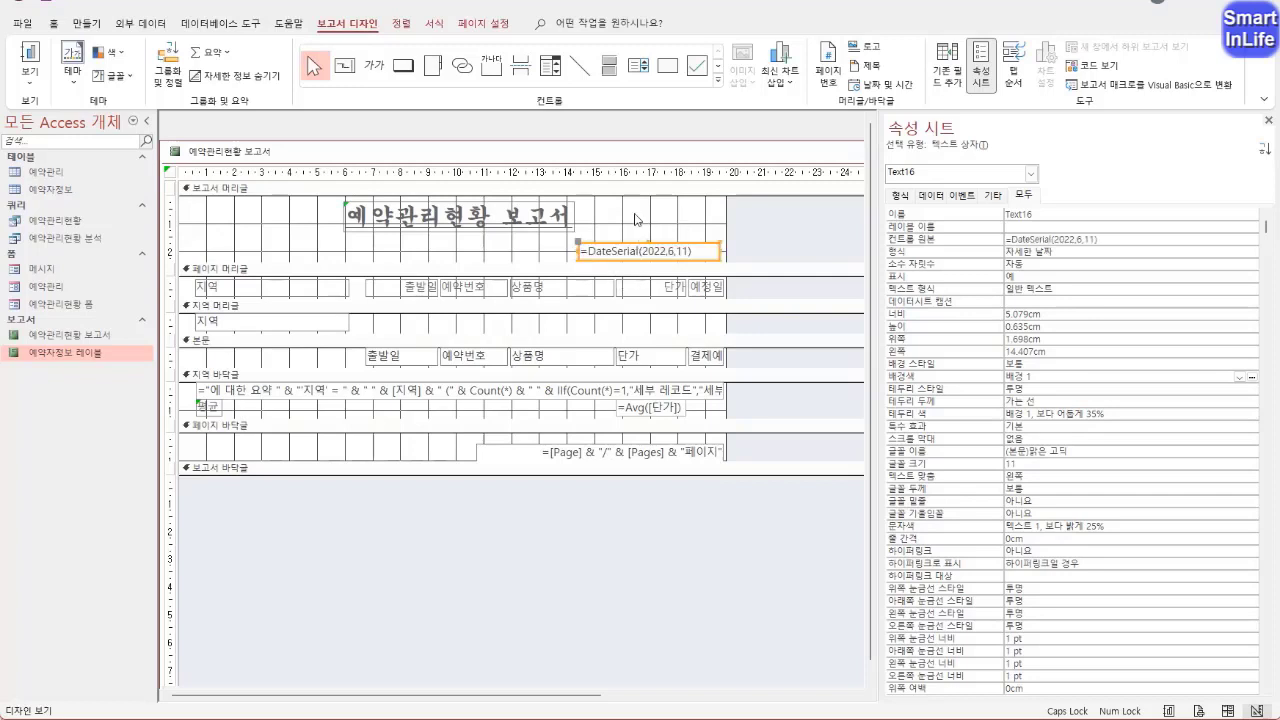
key(F5)
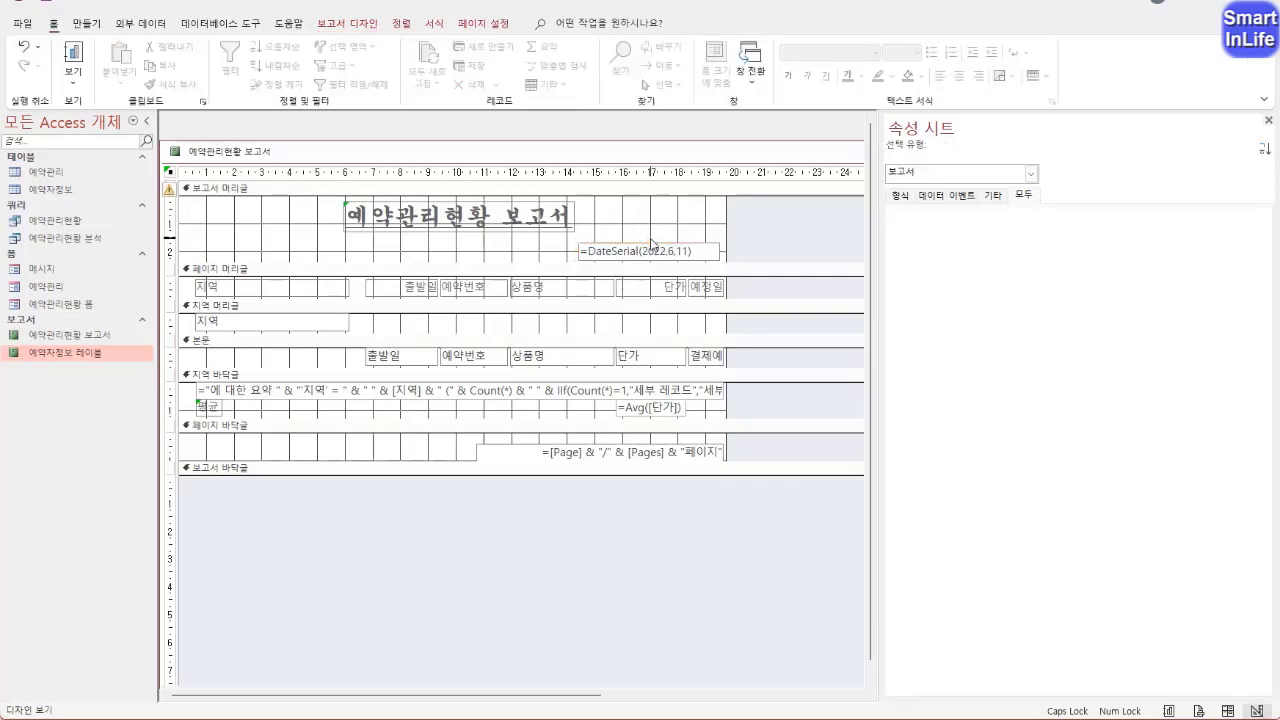
click(652, 246)
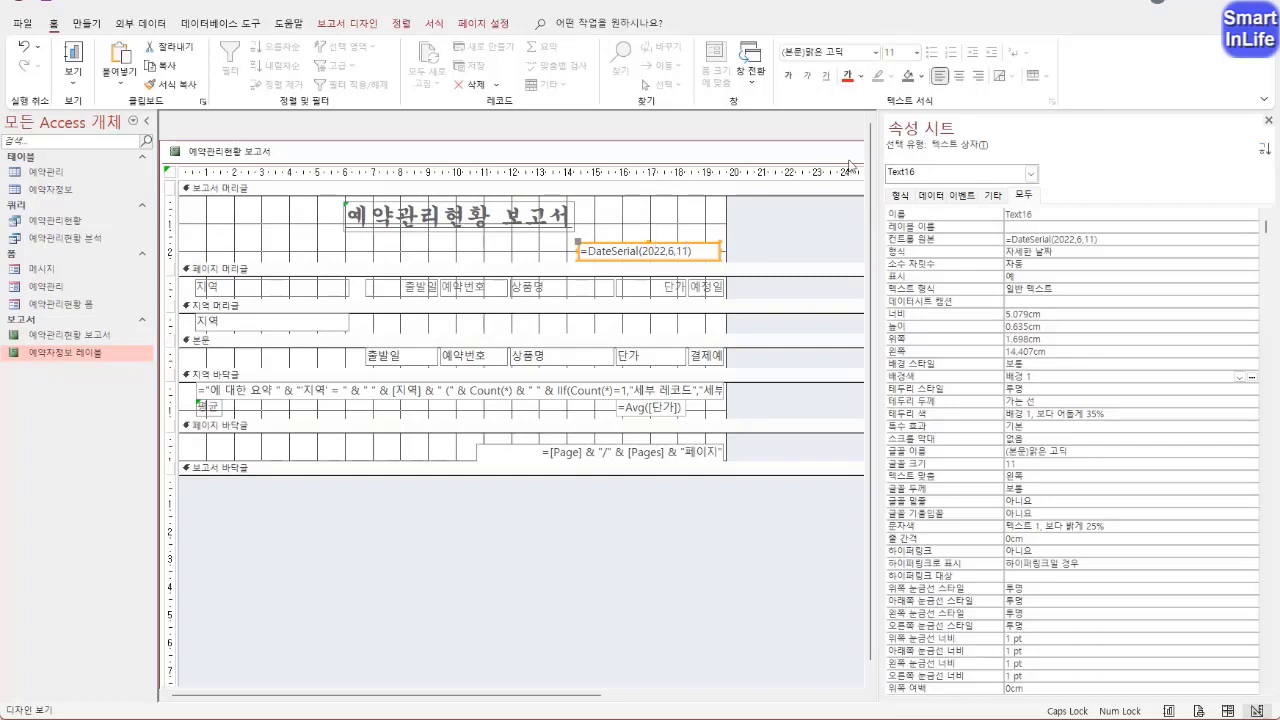
click(979, 77)
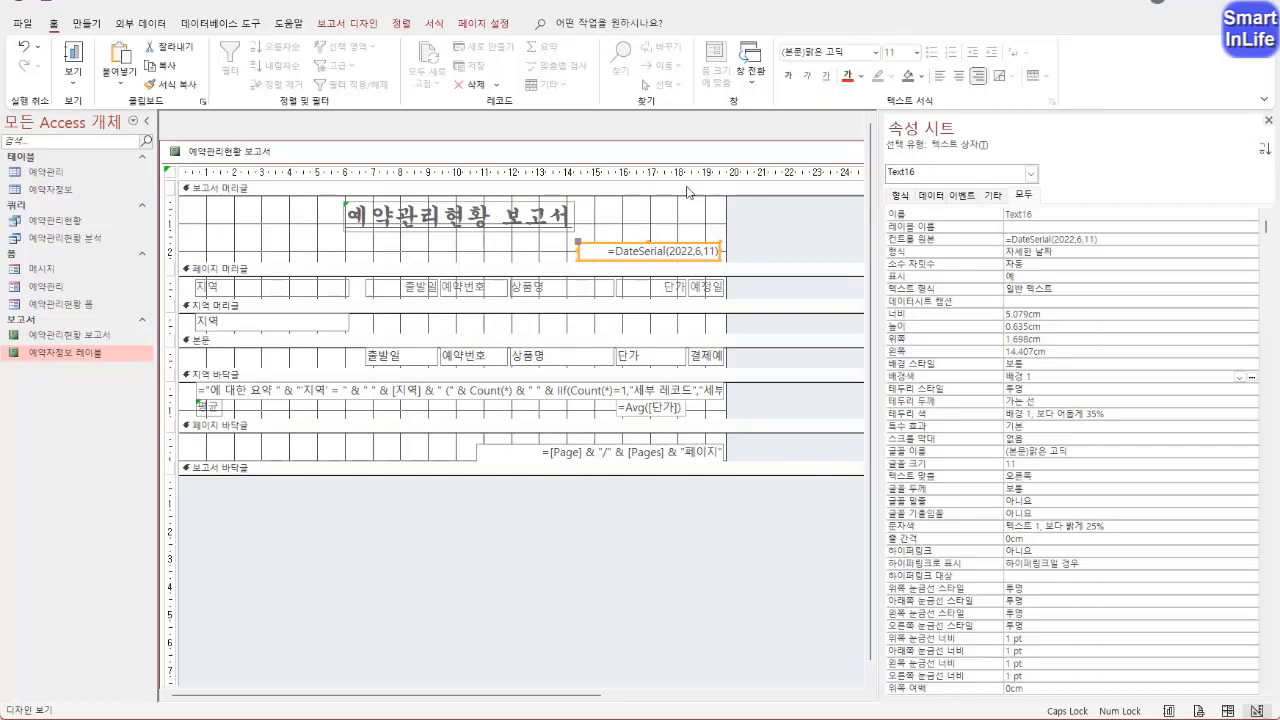
Check the report header's background and date in 인쇄 미리 보기, and go back to 디자인 보기
click(215, 188)
right_click(197, 150)
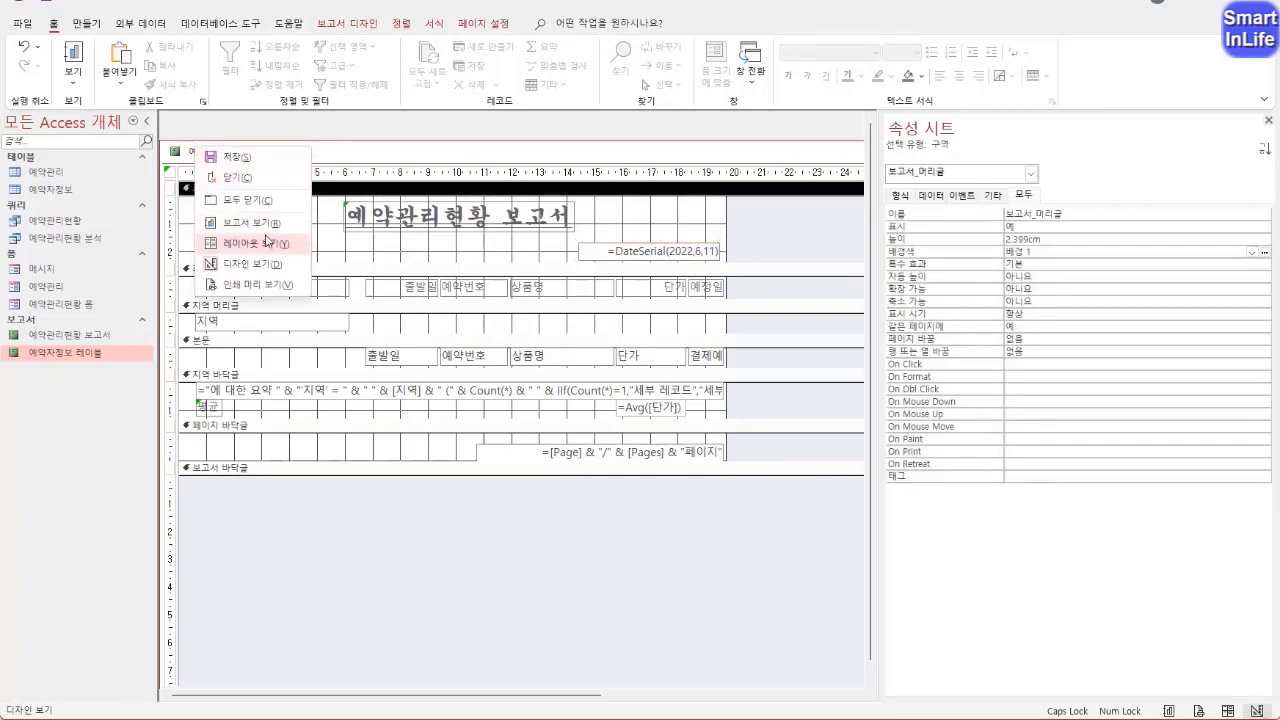
click(258, 287)
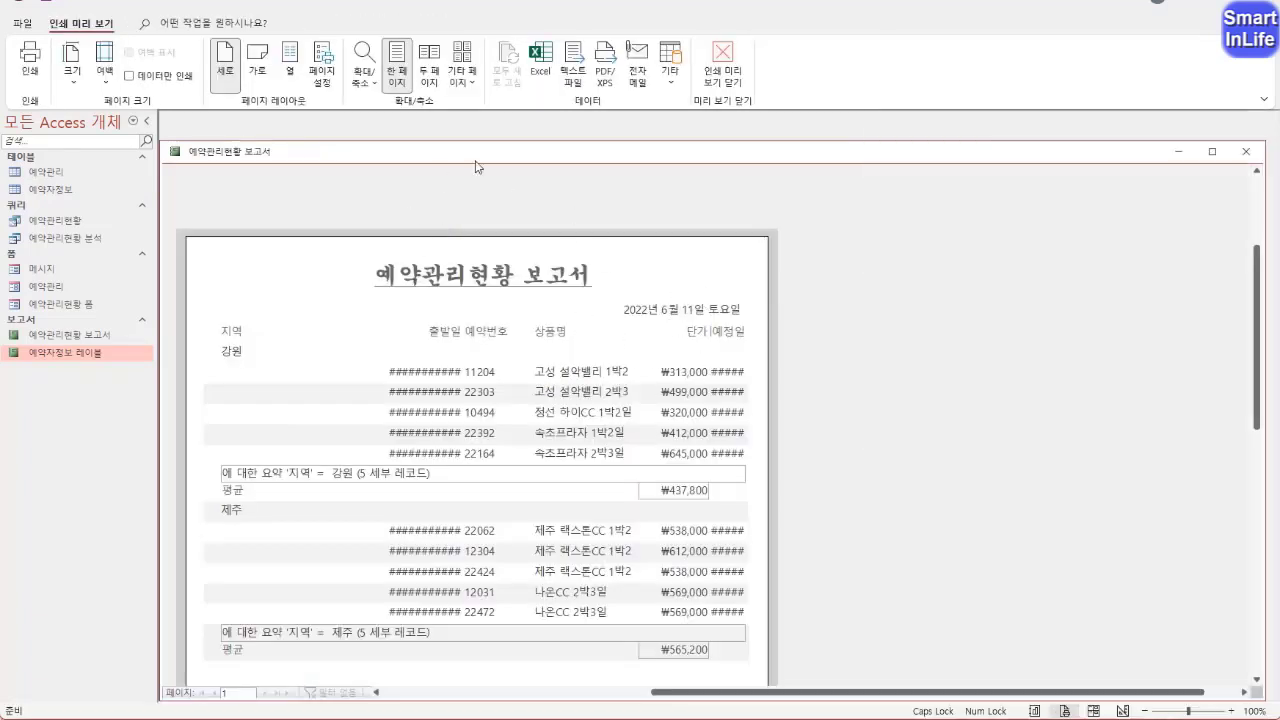
right_click(227, 156)
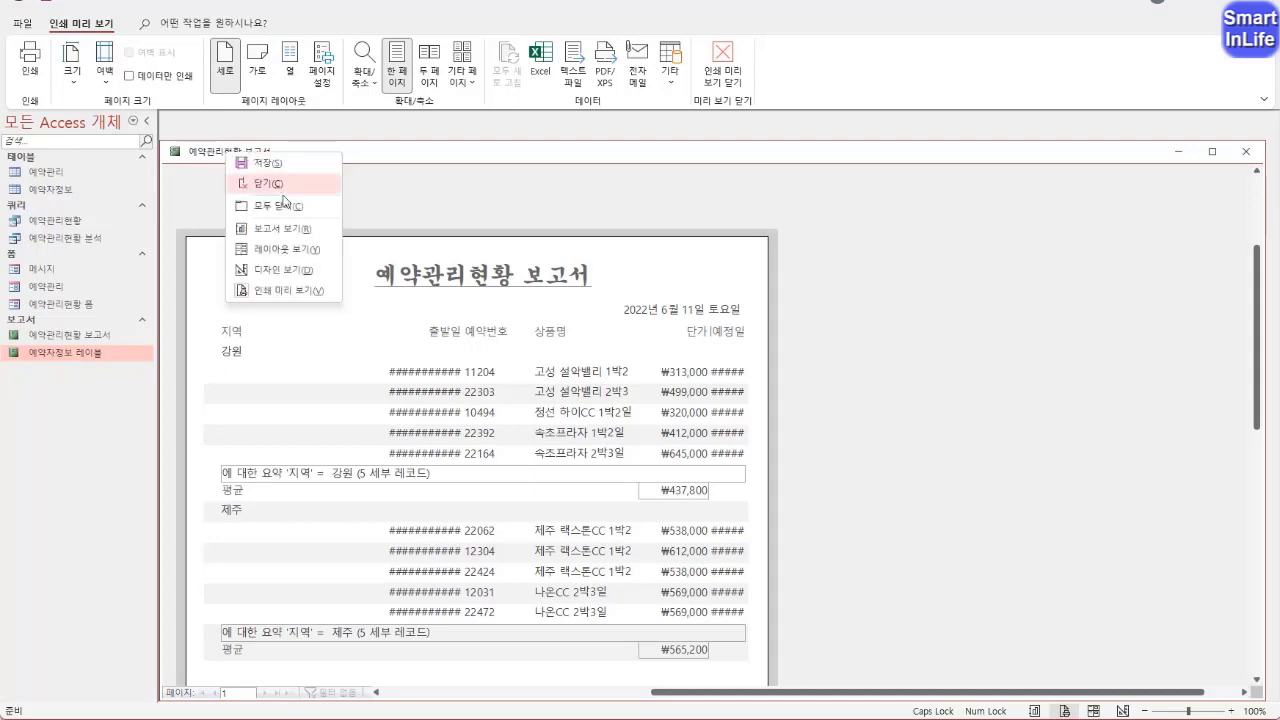
click(277, 270)
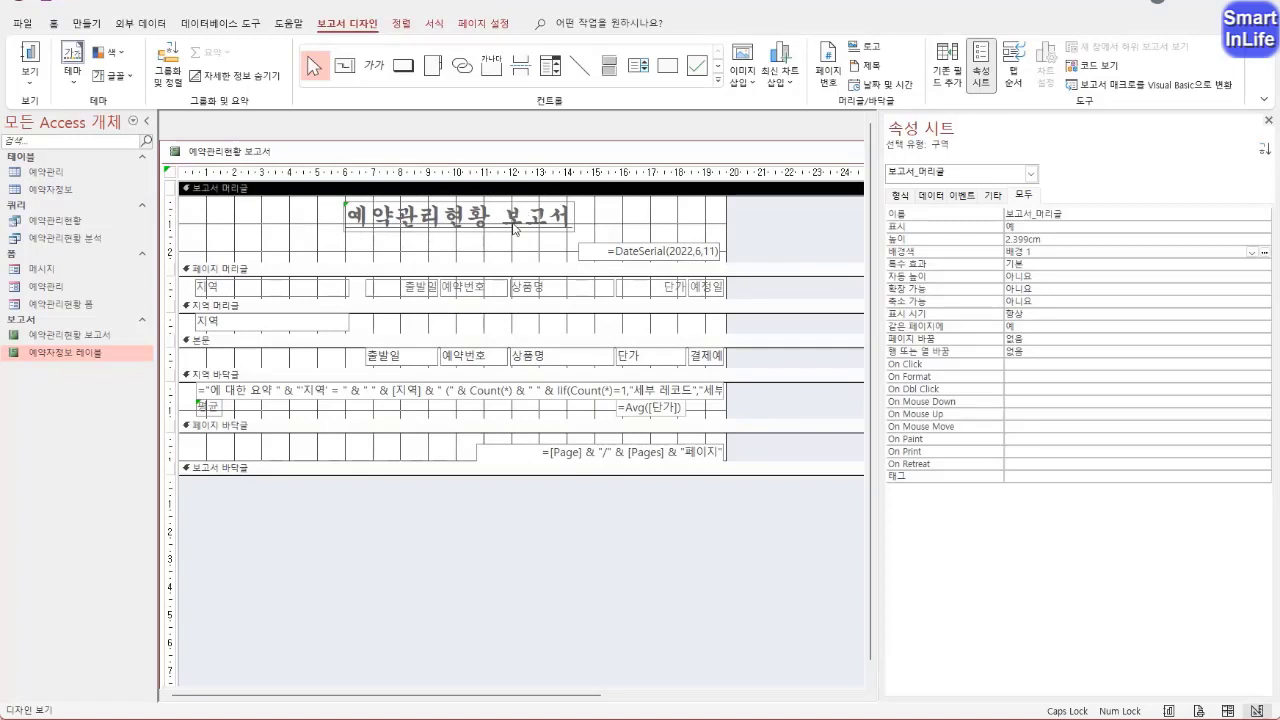
Review the sort order options of the 지역 group in the 그룹, 정렬 및 요약 settings and close them
click(240, 271)
right_click(245, 272)
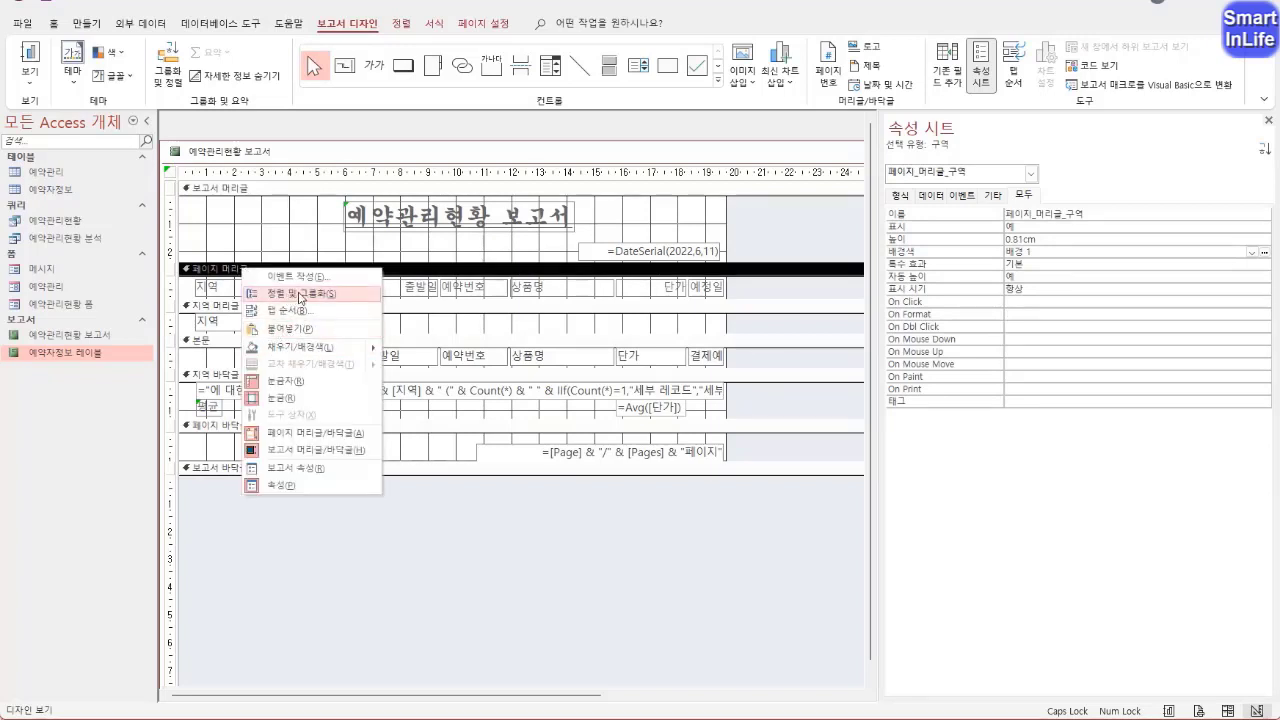
click(287, 294)
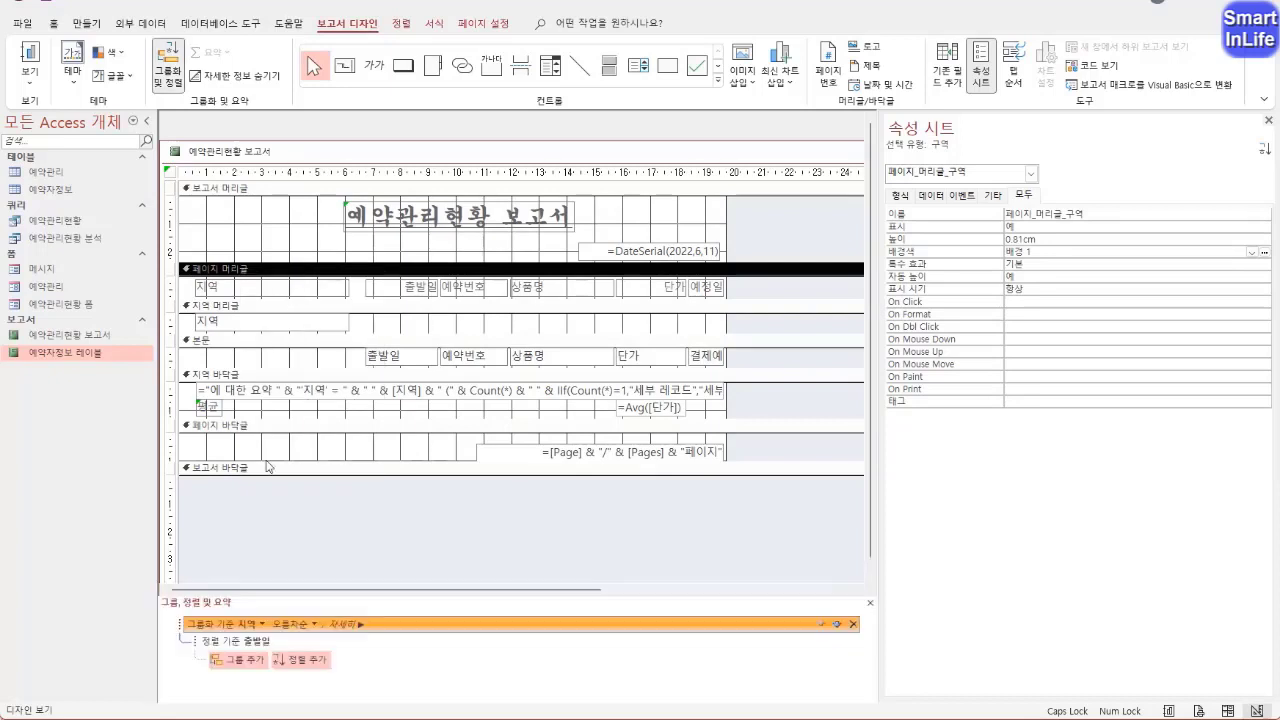
click(314, 625)
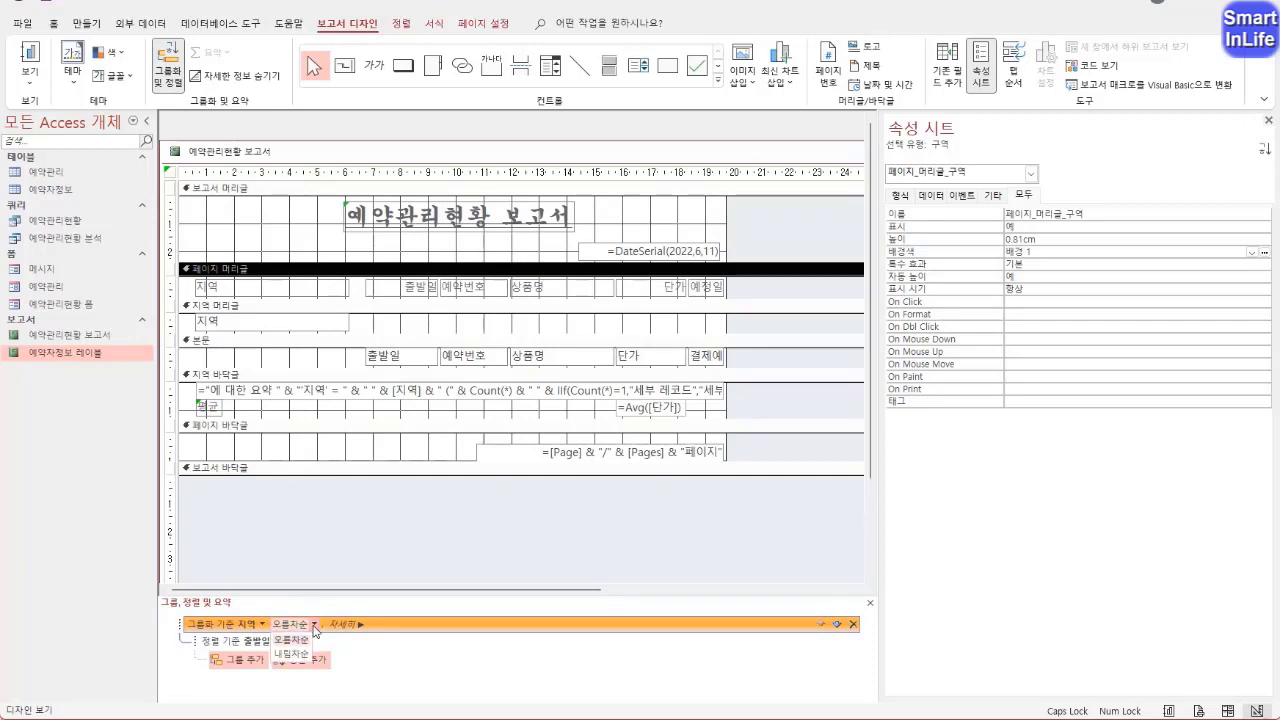
click(314, 628)
click(870, 603)
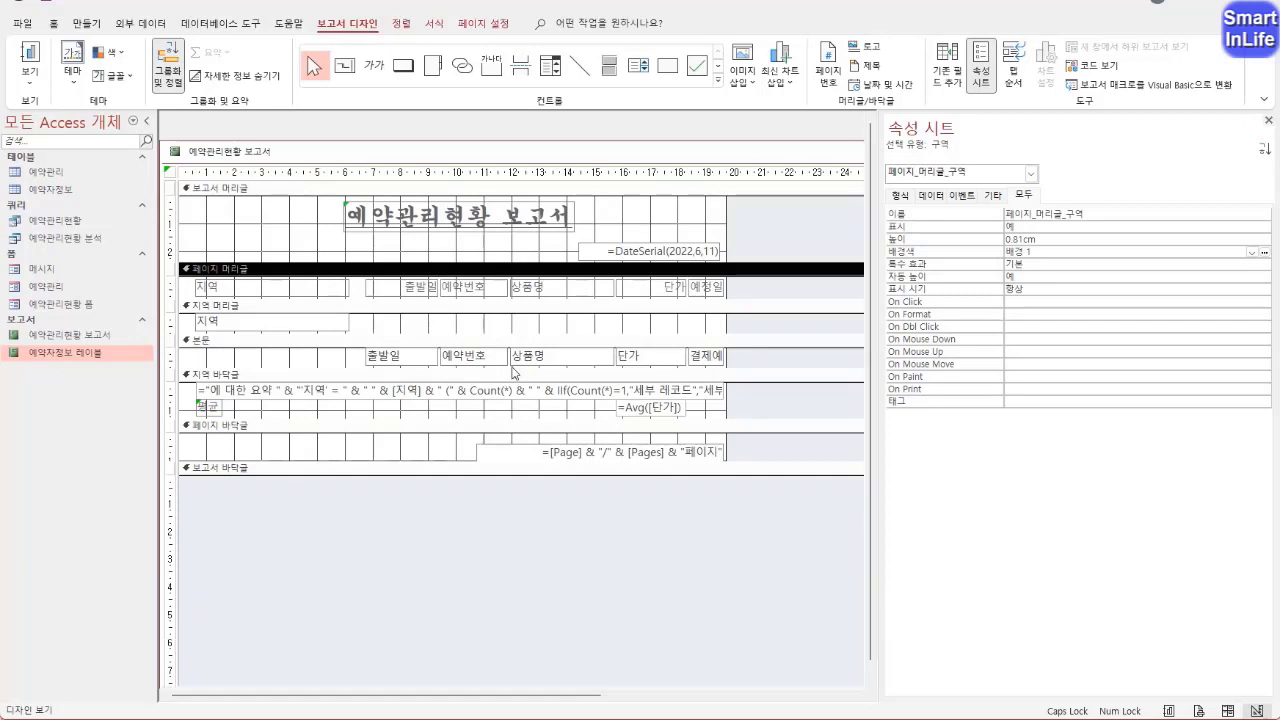
Delete the summary expression box in the 지역 바닥글 and size all controls below the 보고서 머리글 to the narrowest width
click(449, 332)
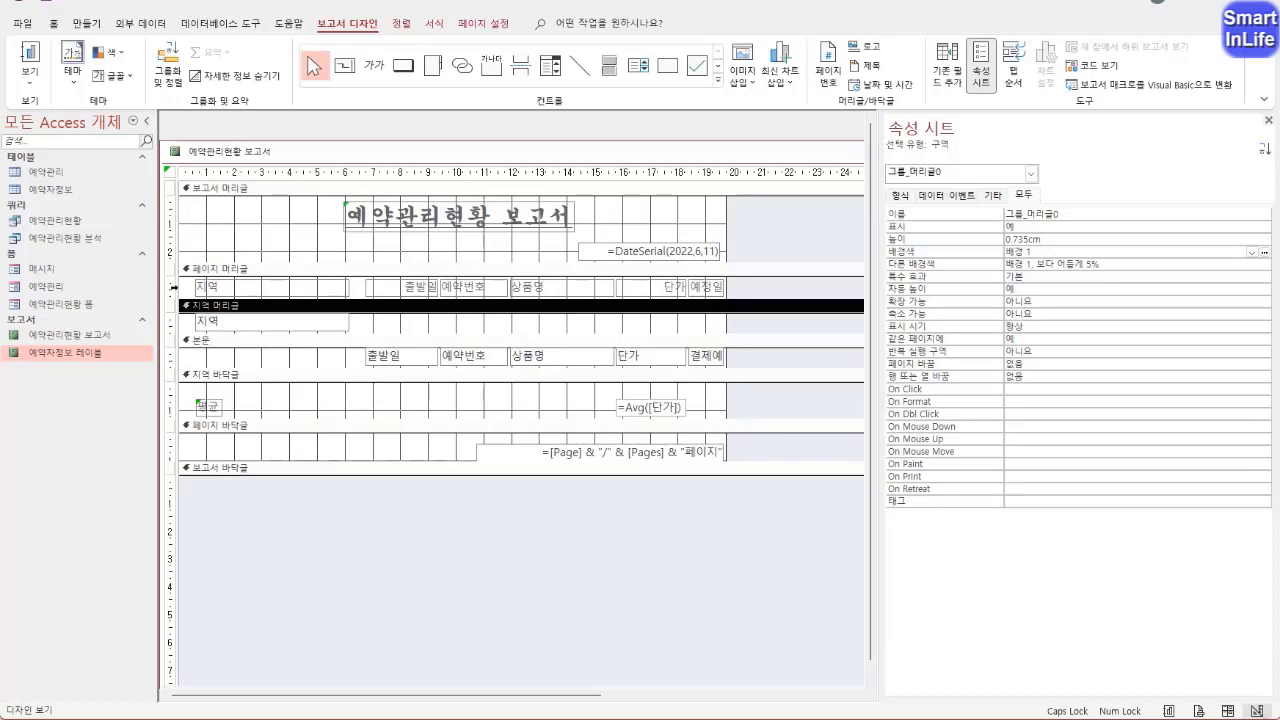
drag(172, 287, 157, 455)
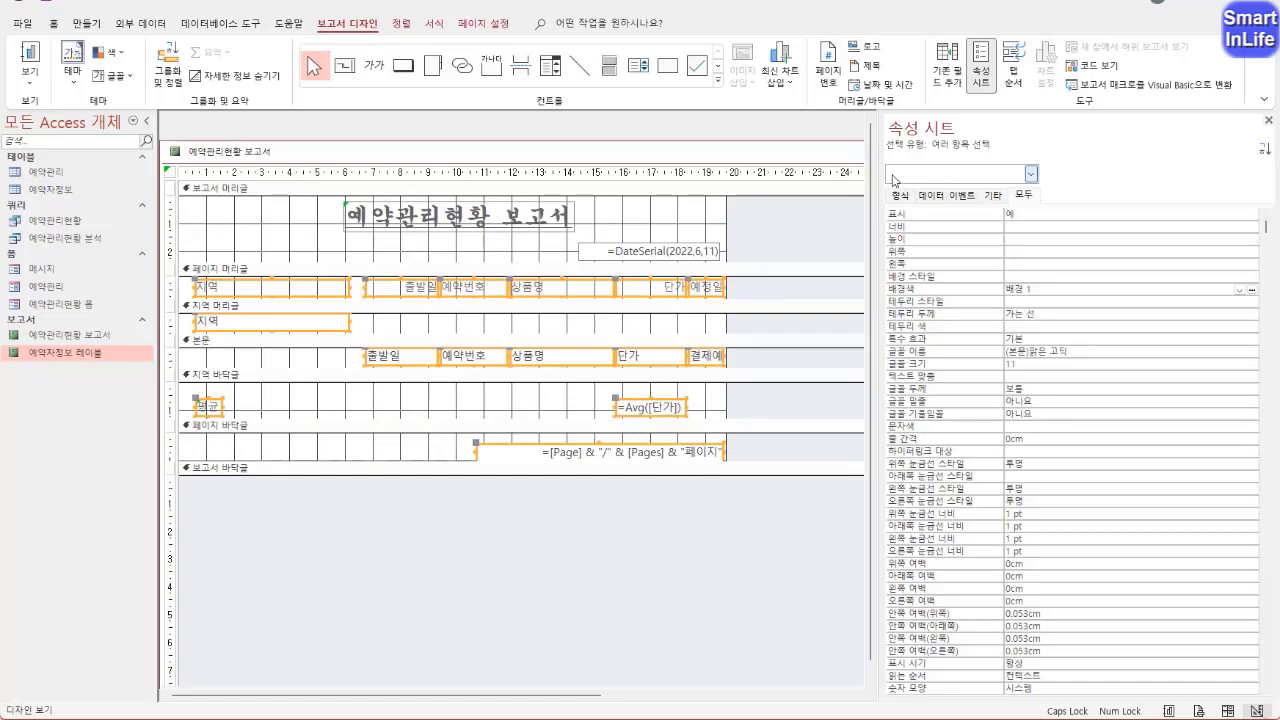
click(401, 24)
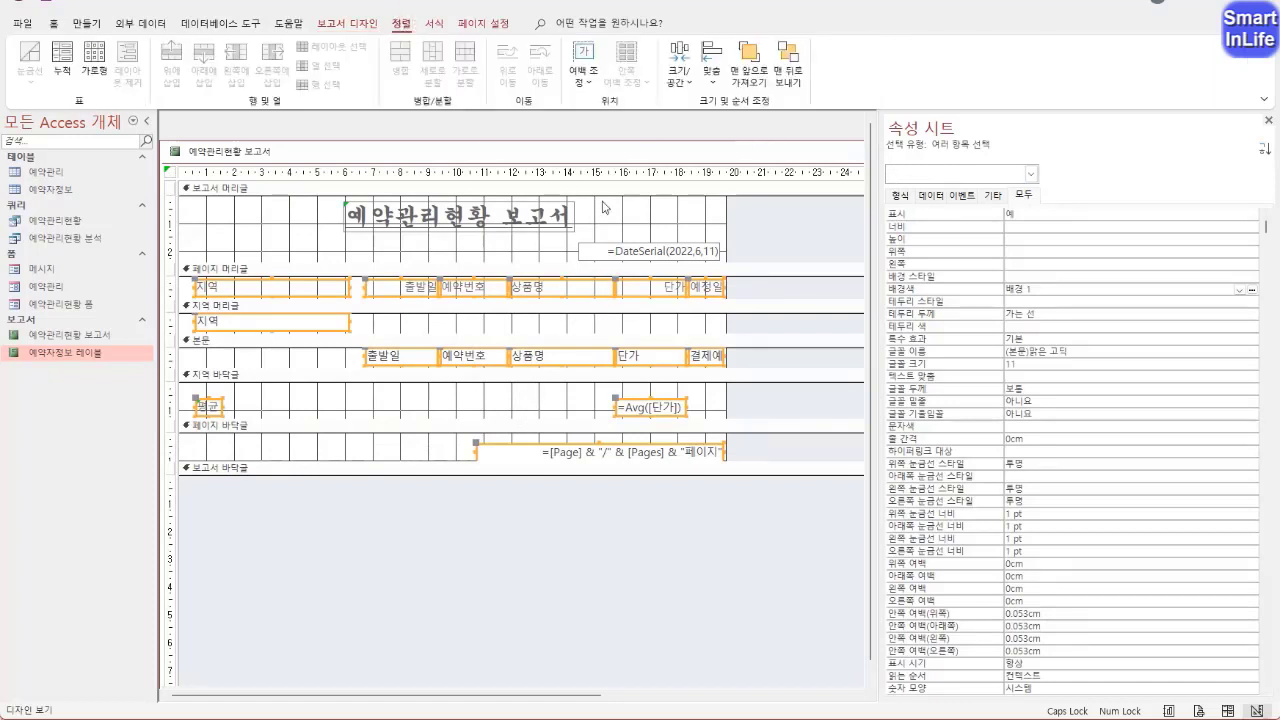
click(684, 84)
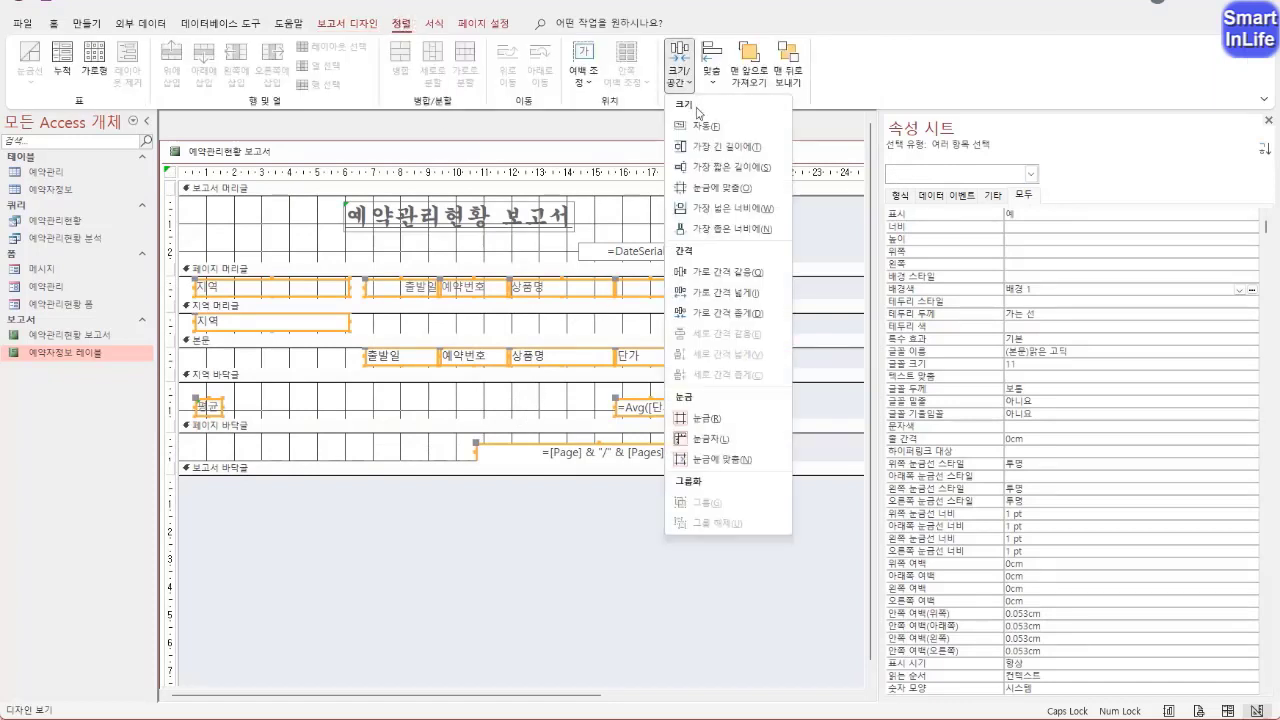
click(711, 230)
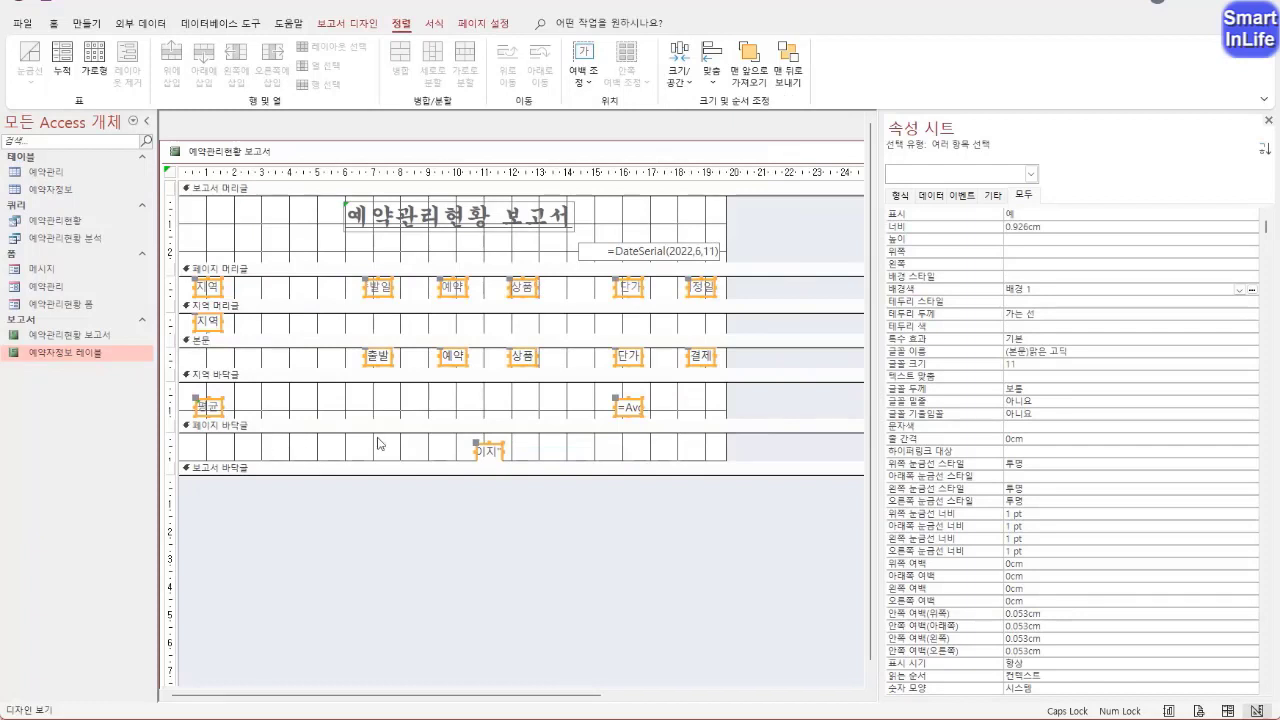
Delete the page number box and collapse the 페이지 바닥글 section to zero height
click(488, 450)
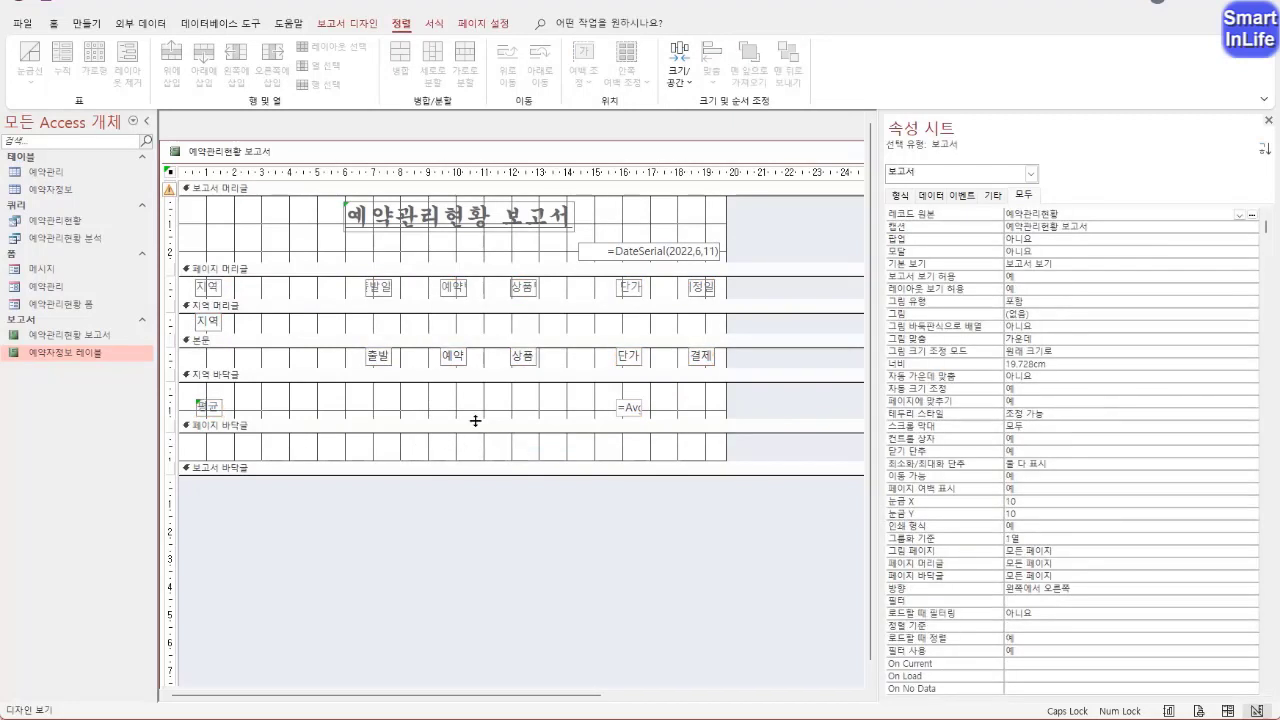
key(Delete)
drag(445, 447, 445, 425)
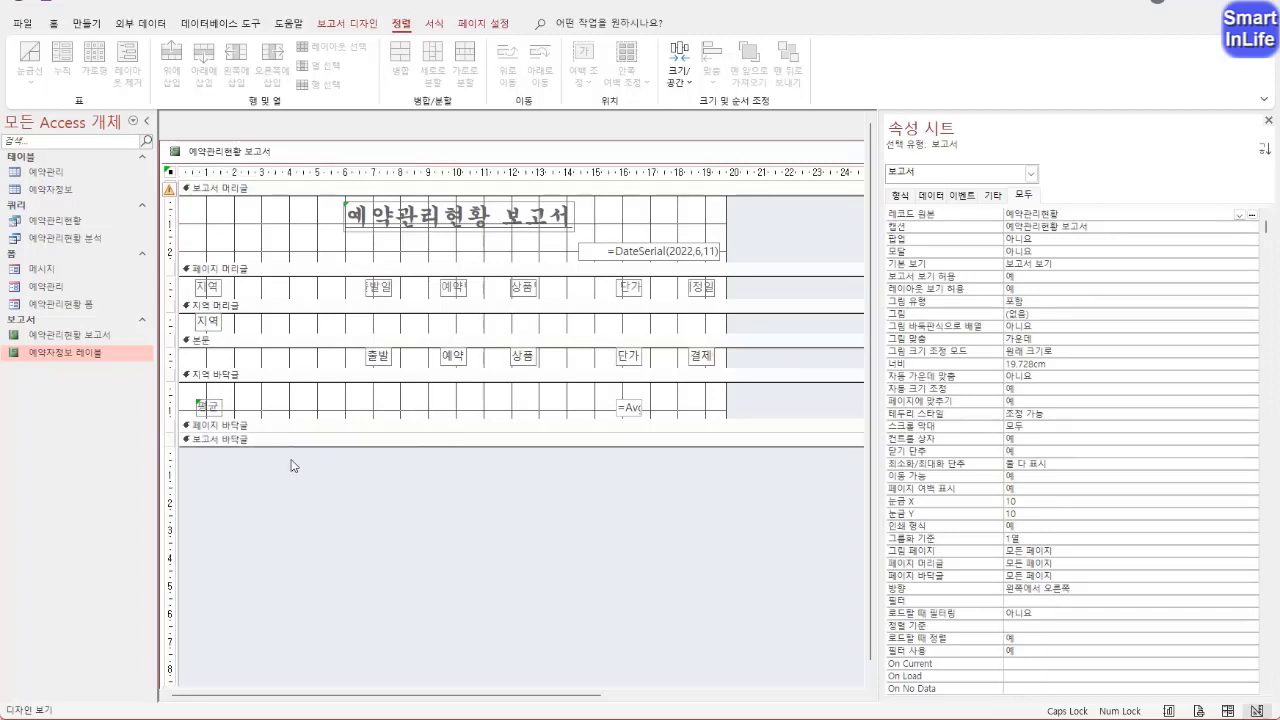
Open the 보고서 바닥글 to about 1.3 cm high and copy the 지역 바닥글's 평균 label and average box into it, aligned under the originals
drag(293, 447, 290, 487)
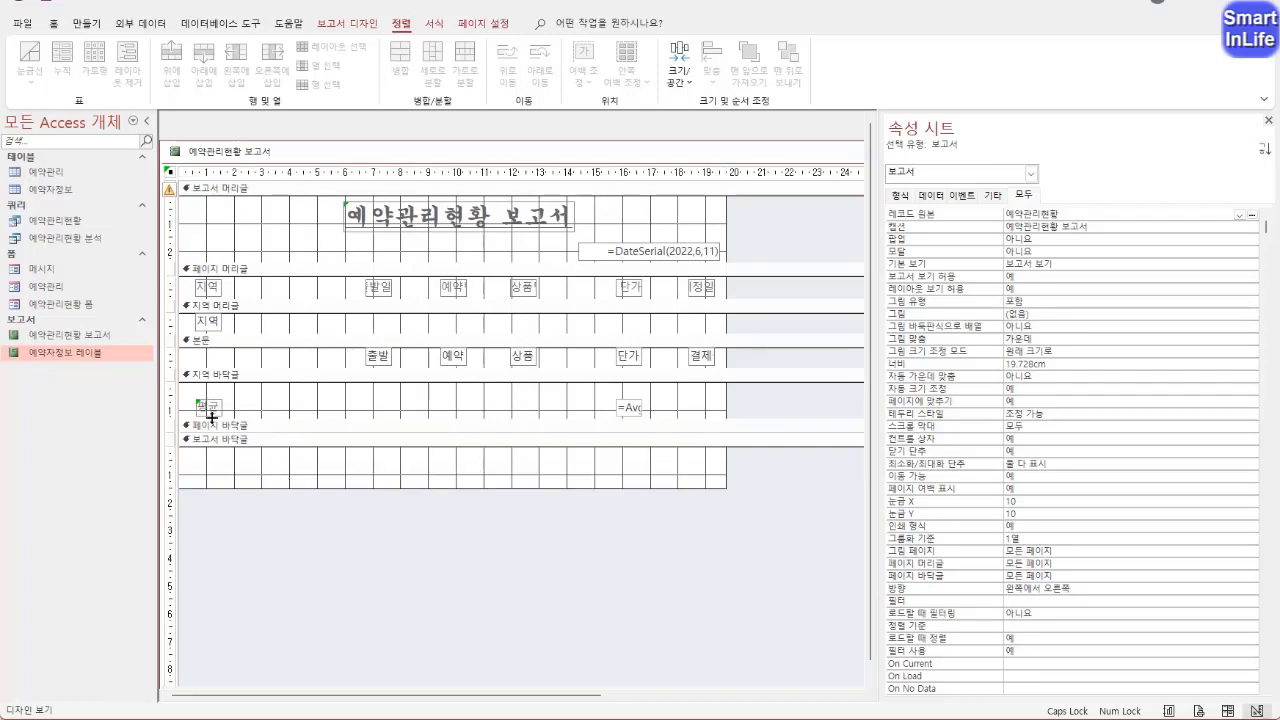
click(168, 407)
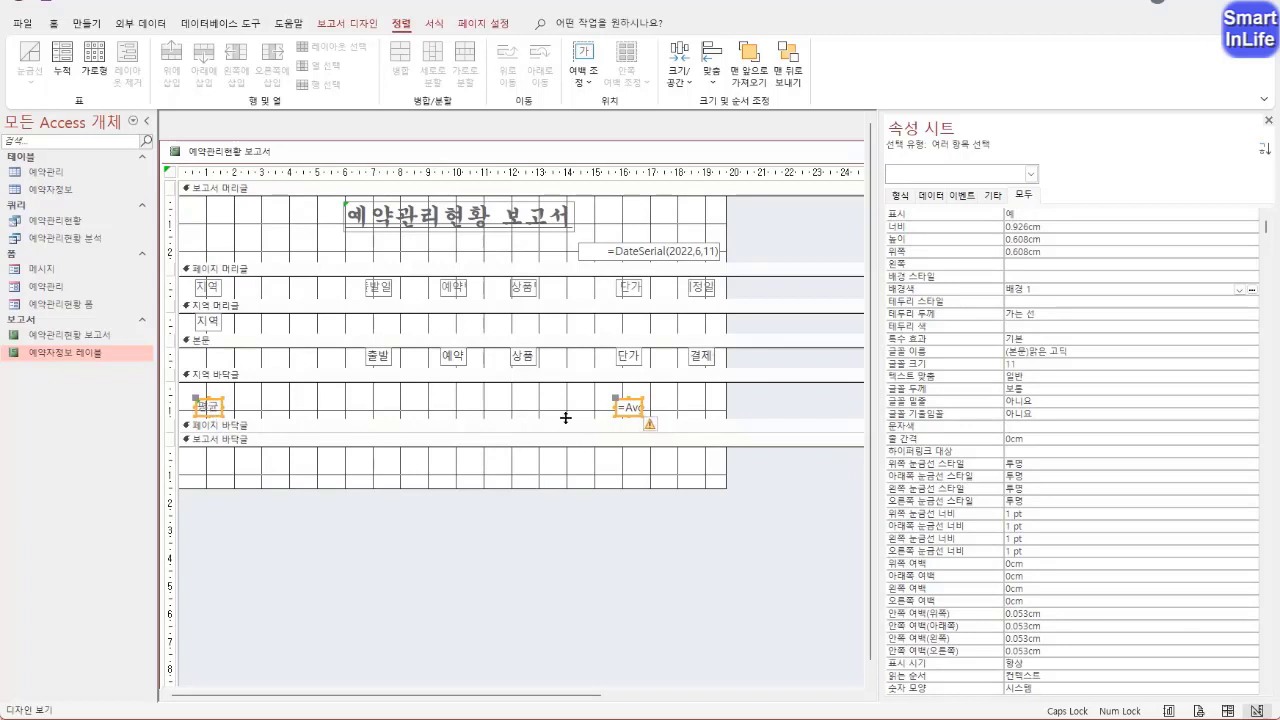
click(208, 472)
key(ctrl+v)
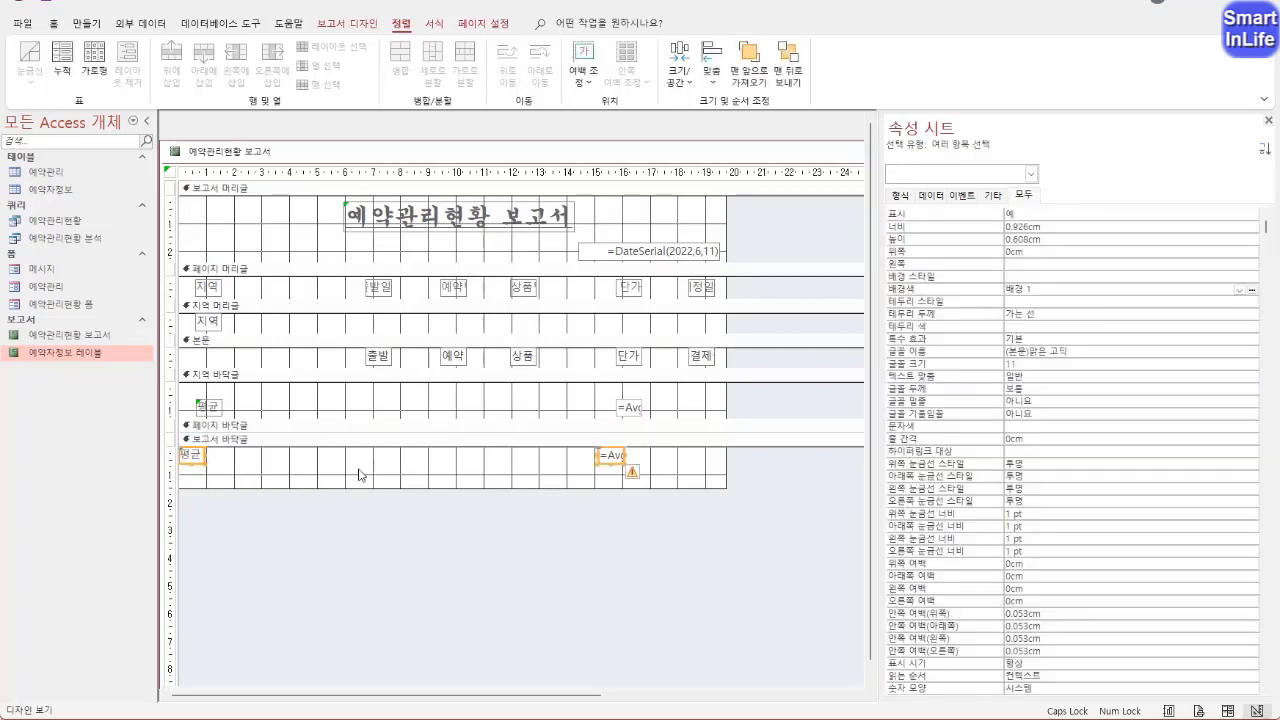
drag(198, 466, 214, 472)
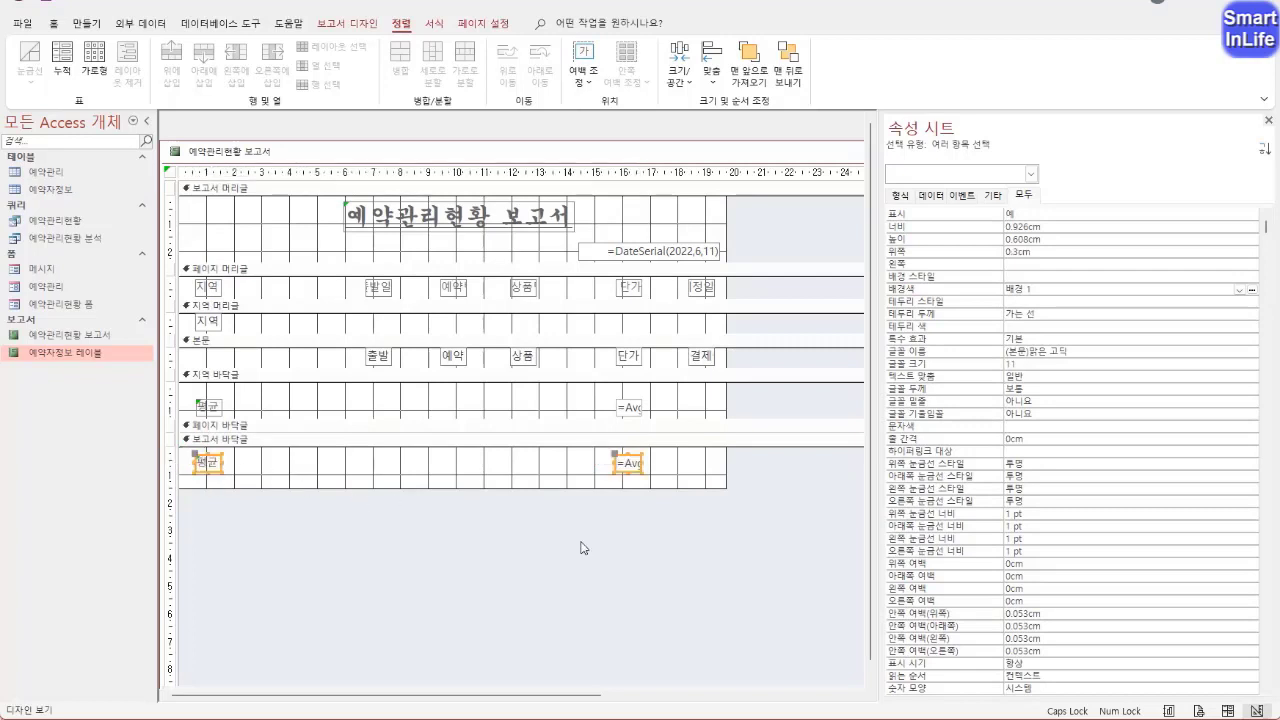
drag(588, 488, 586, 482)
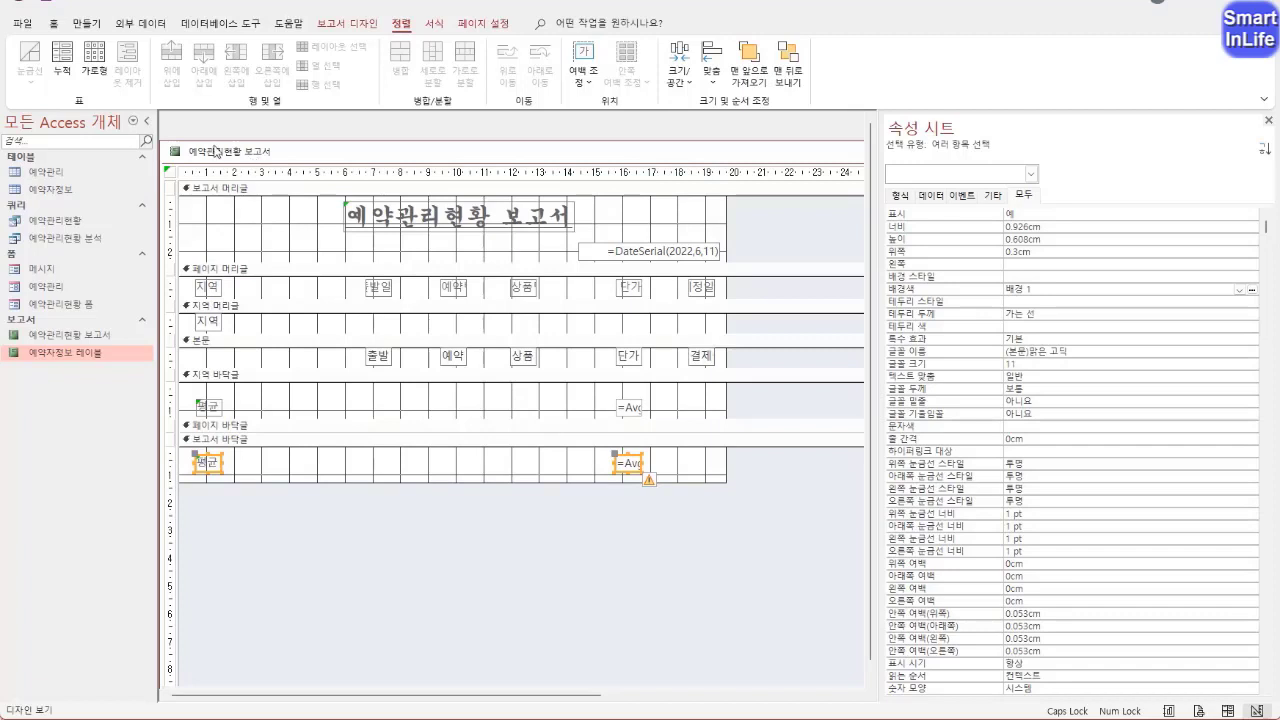
Check the narrowed columns and the report footer average in 인쇄 미리 보기, and go back to 디자인 보기
right_click(217, 150)
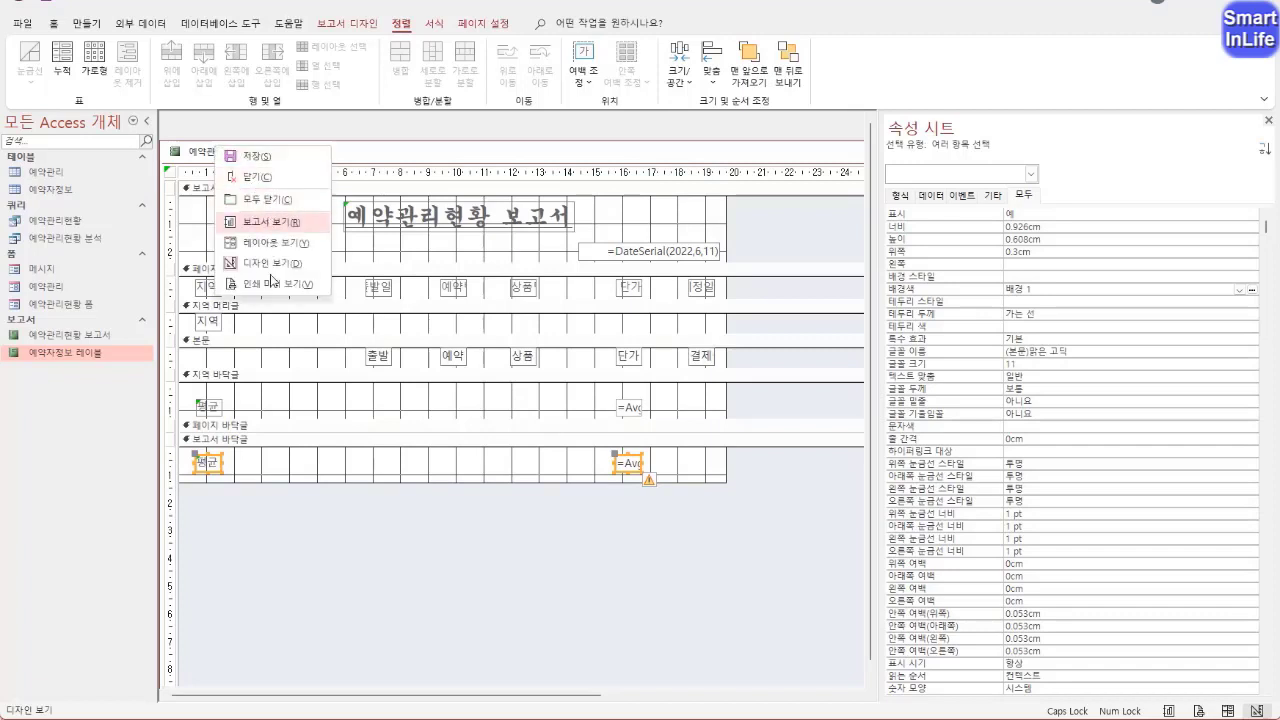
click(270, 285)
scroll(500, 420, down, 3)
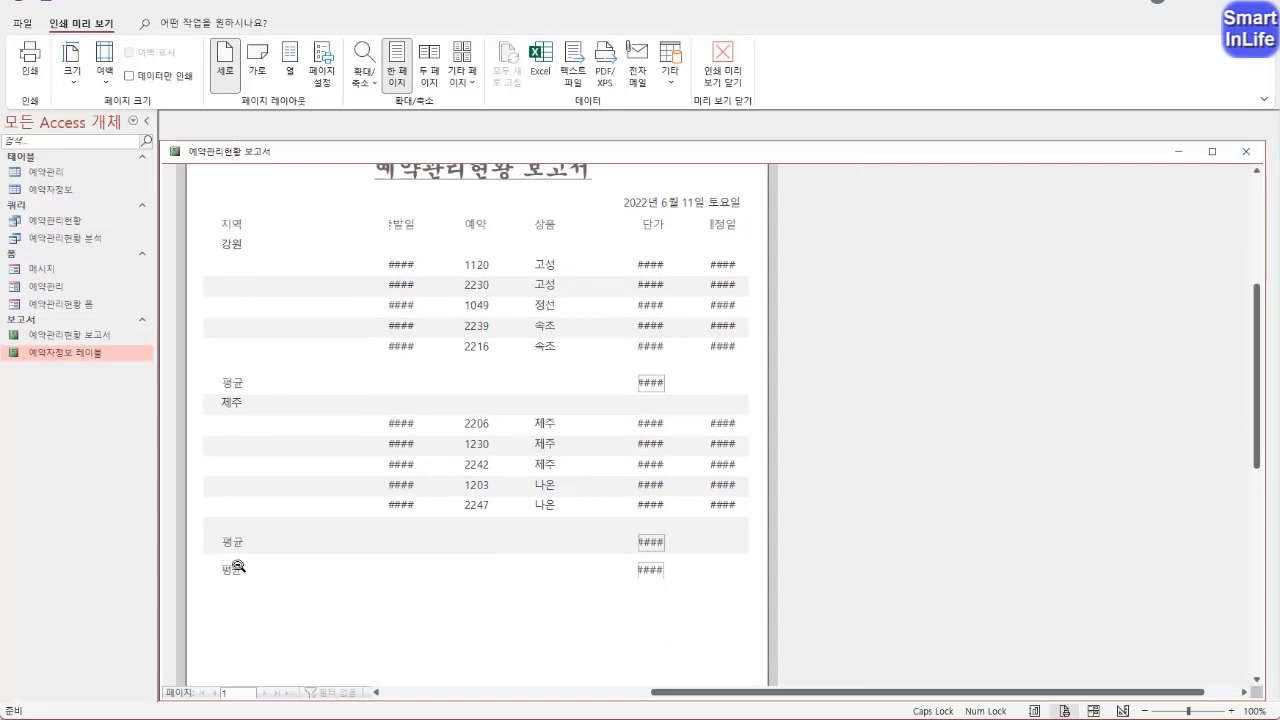
right_click(258, 150)
click(310, 264)
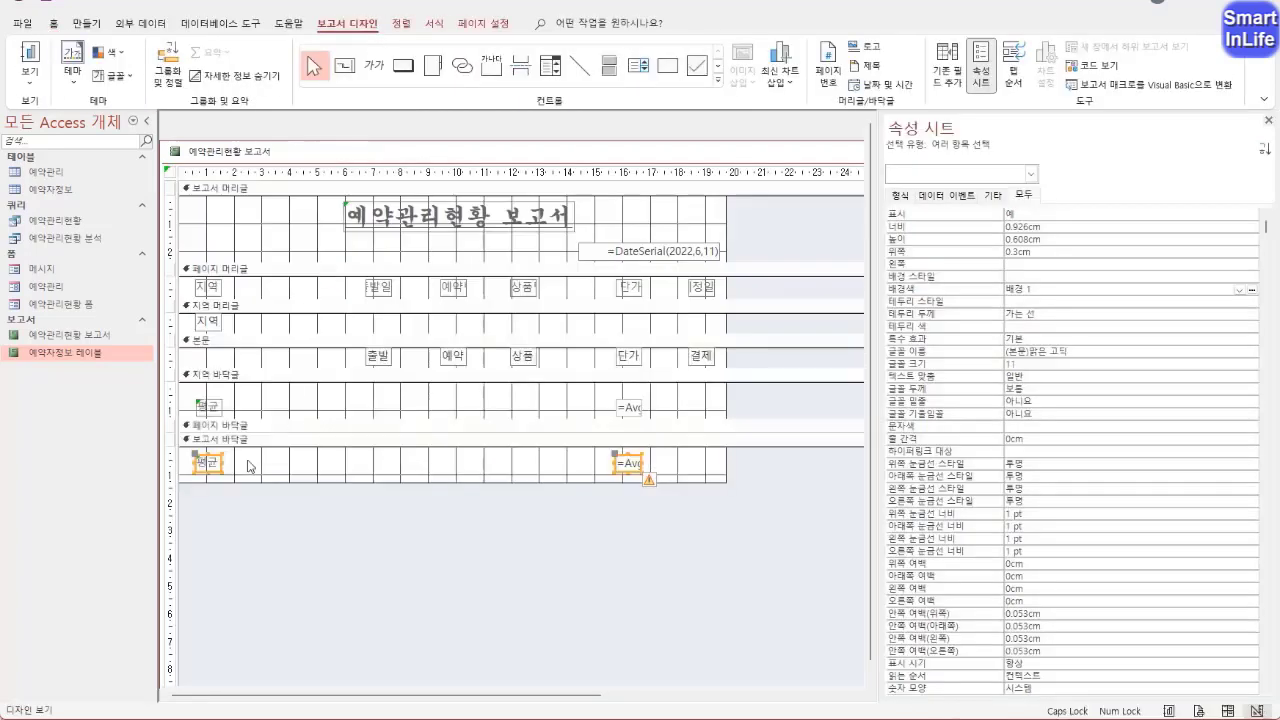
Align the left edges of the 지역 and 평균 controls in the first column and widen them to about 1.5 cm
drag(241, 466, 206, 286)
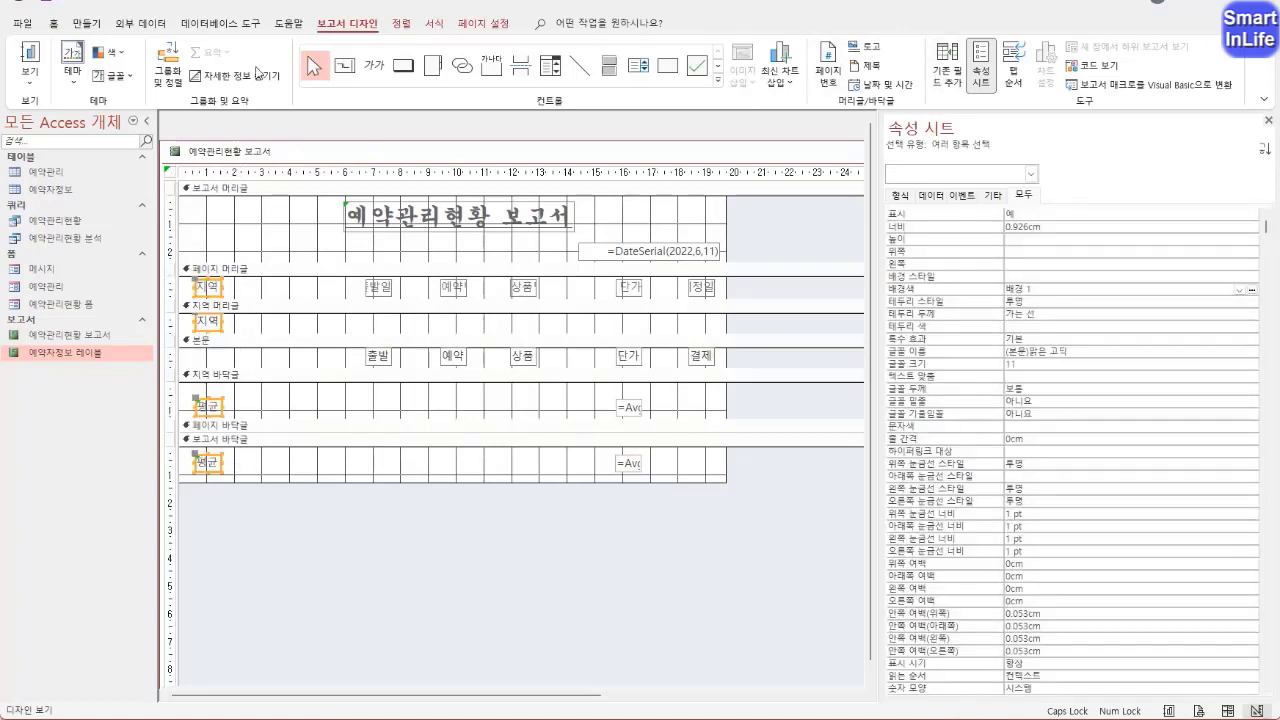
click(404, 26)
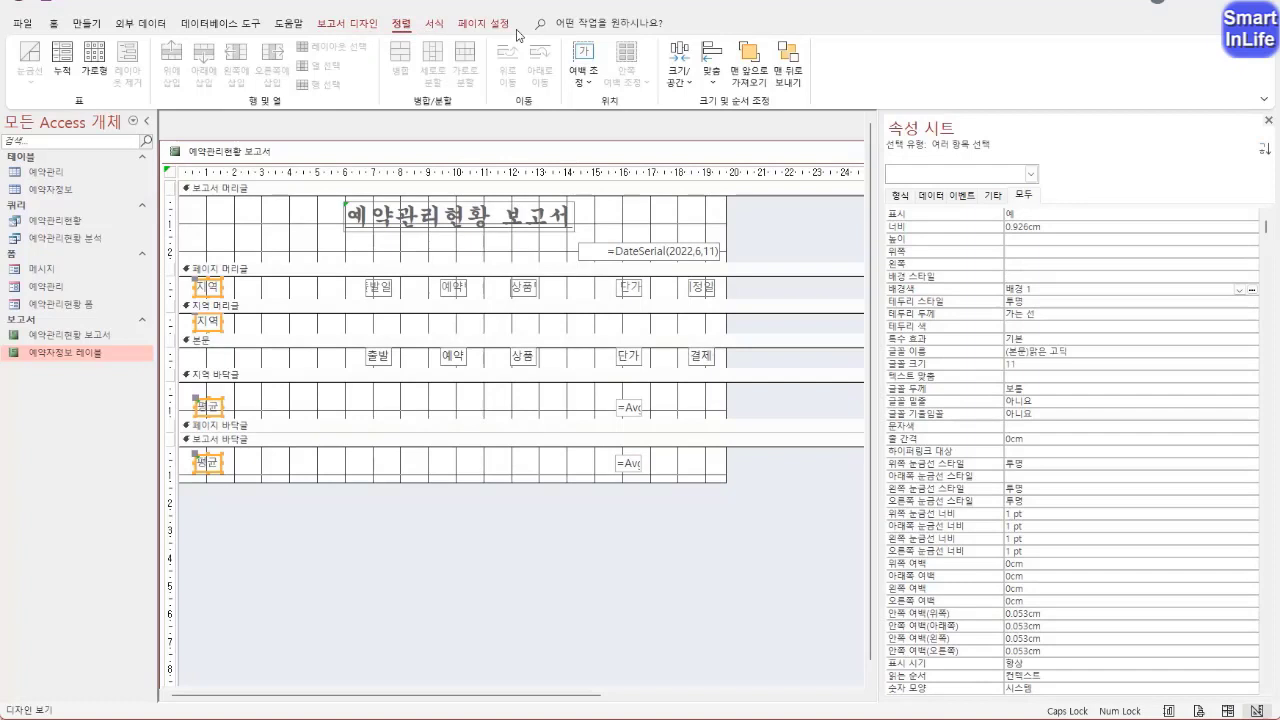
click(712, 80)
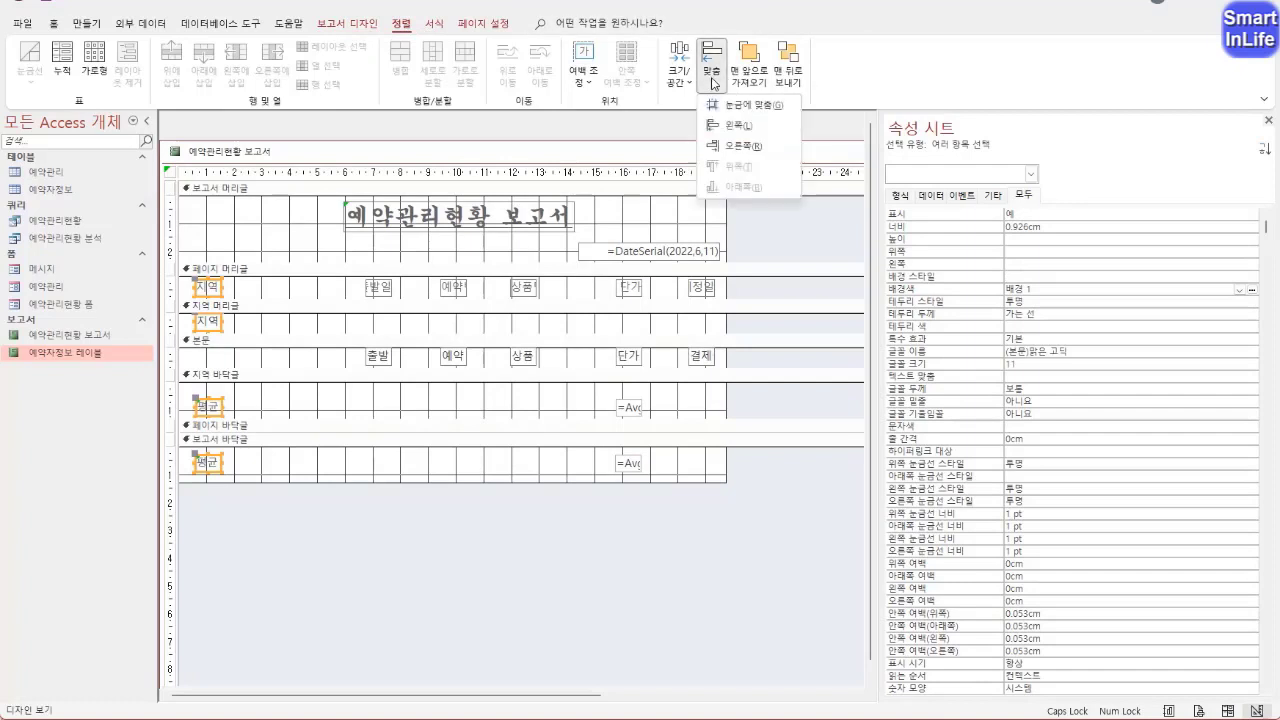
click(738, 127)
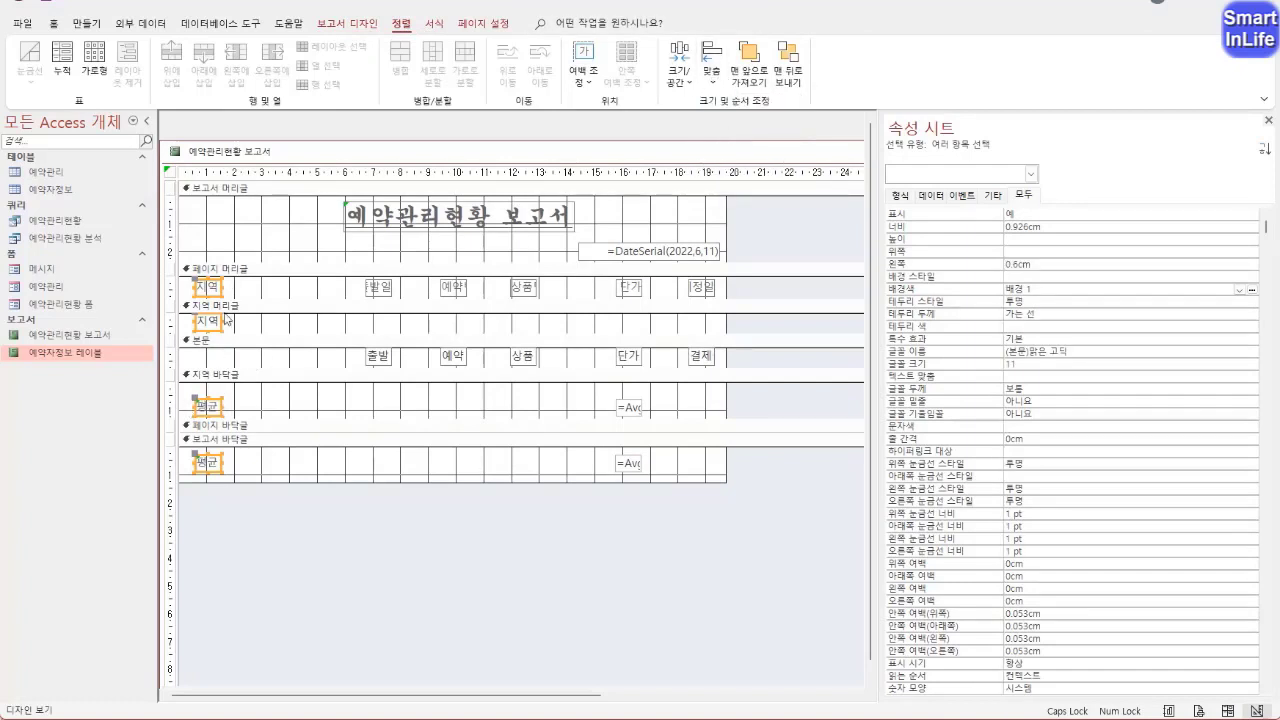
drag(225, 291, 240, 290)
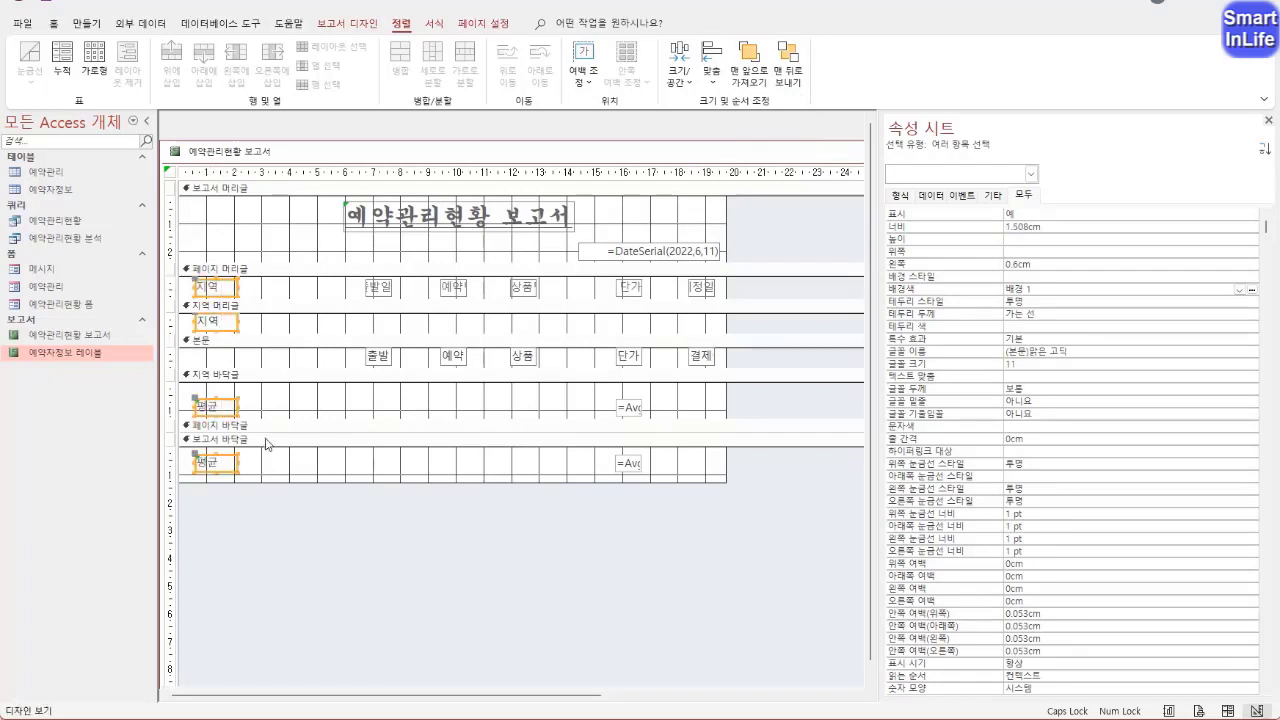
Change the caption of the 평균 label in the 보고서 바닥글 to 총평균
click(260, 472)
click(203, 463)
click(203, 463)
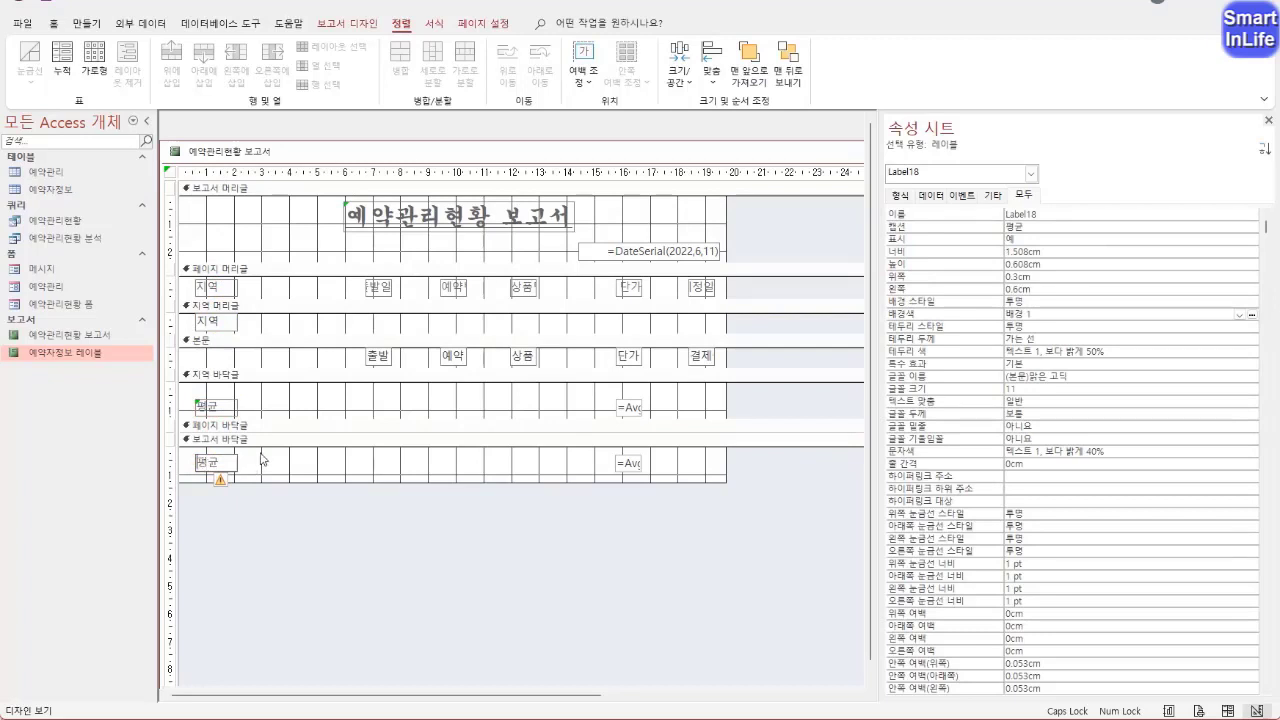
text(조)
click(276, 472)
click(237, 500)
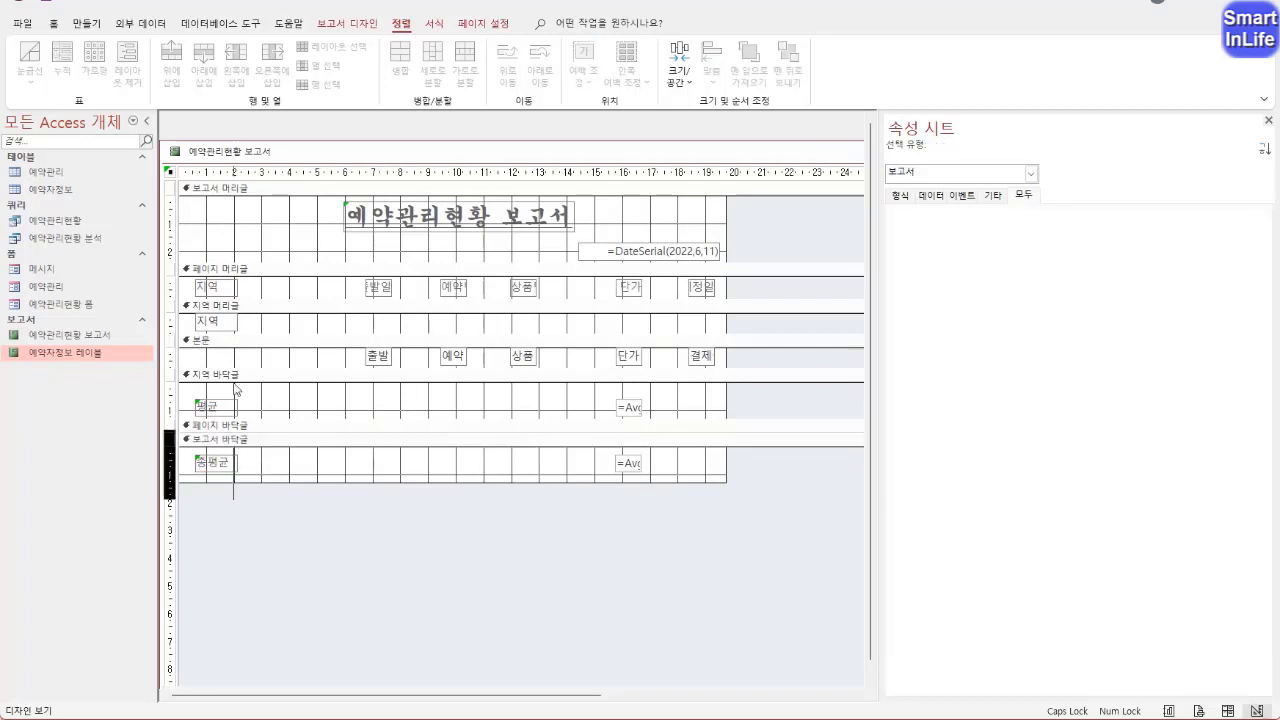
Center the text of the 지역, 평균 and 총평균 controls in the first column
drag(237, 390, 214, 274)
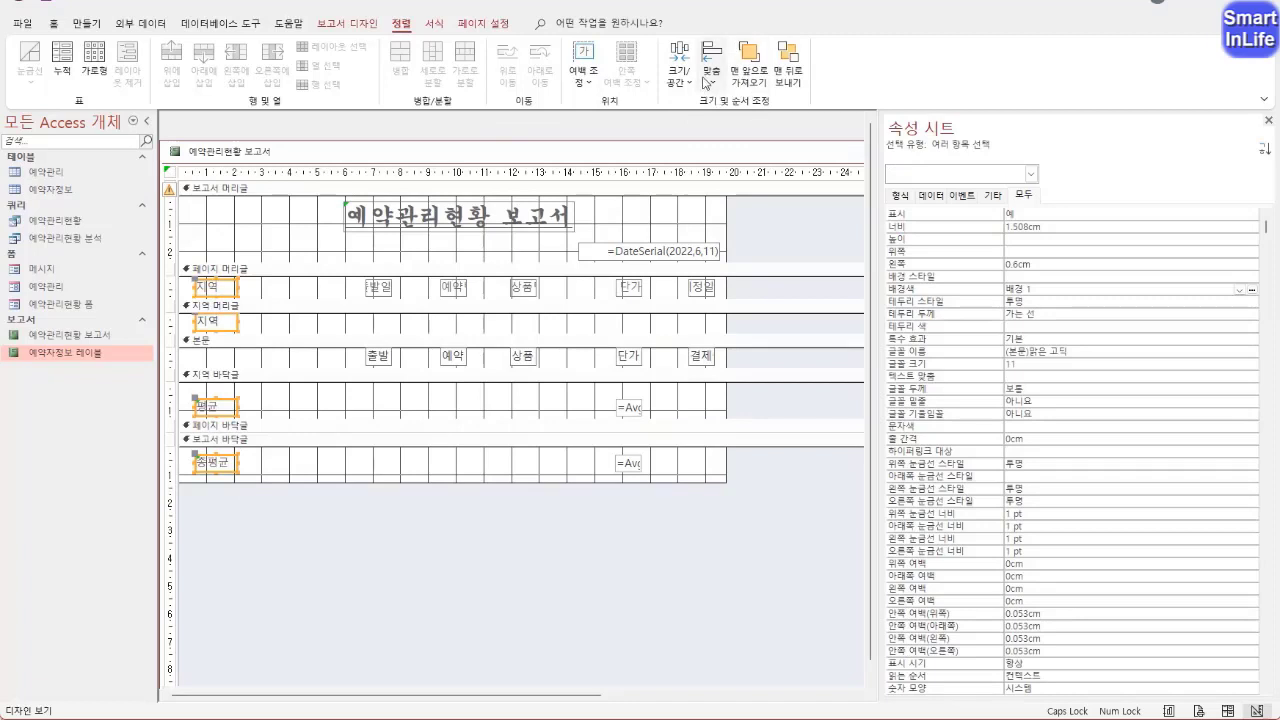
click(54, 24)
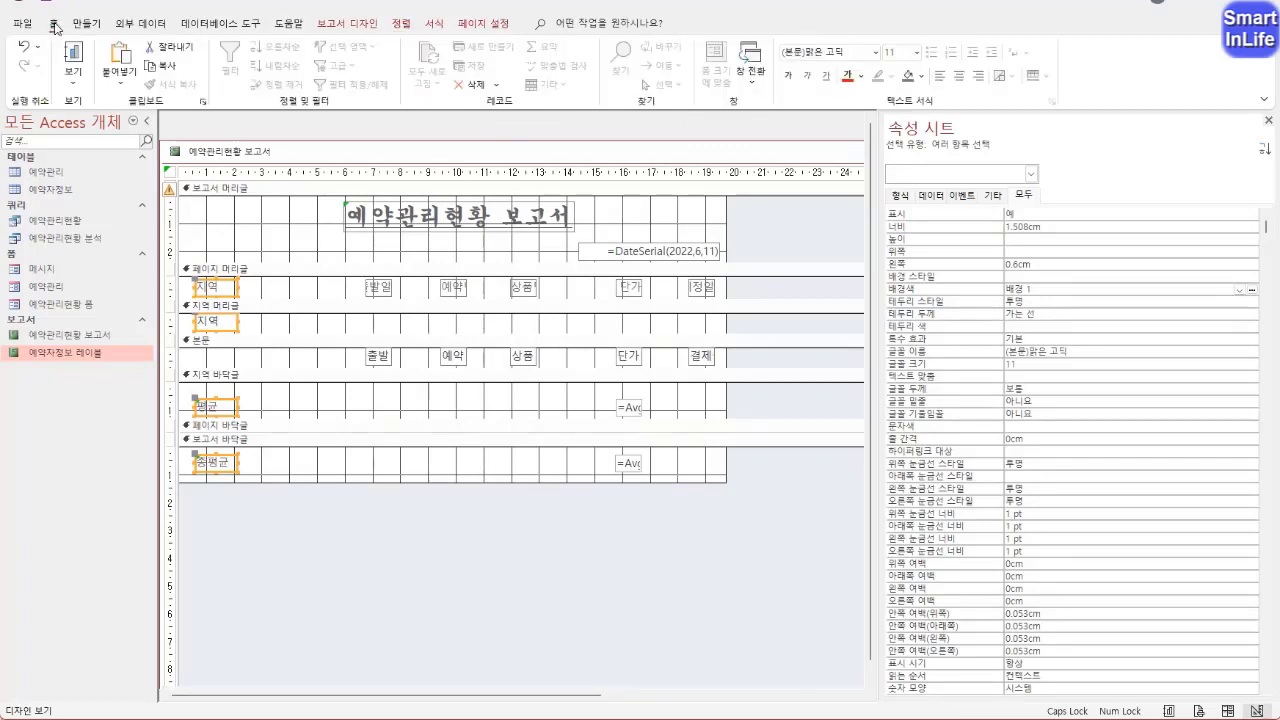
click(960, 78)
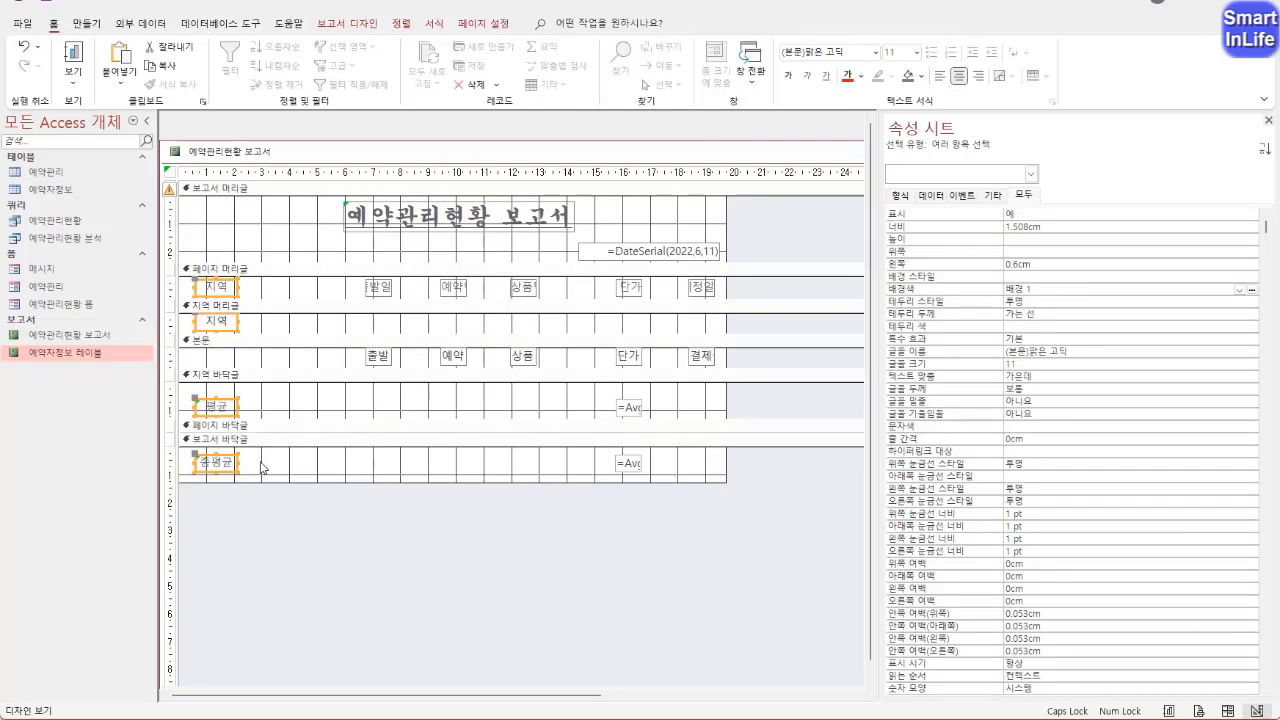
Move the 예약번호 label and field beside the 지역 column at about 2.6 cm and widen both to about 2.4 cm
click(474, 292)
drag(480, 289, 437, 351)
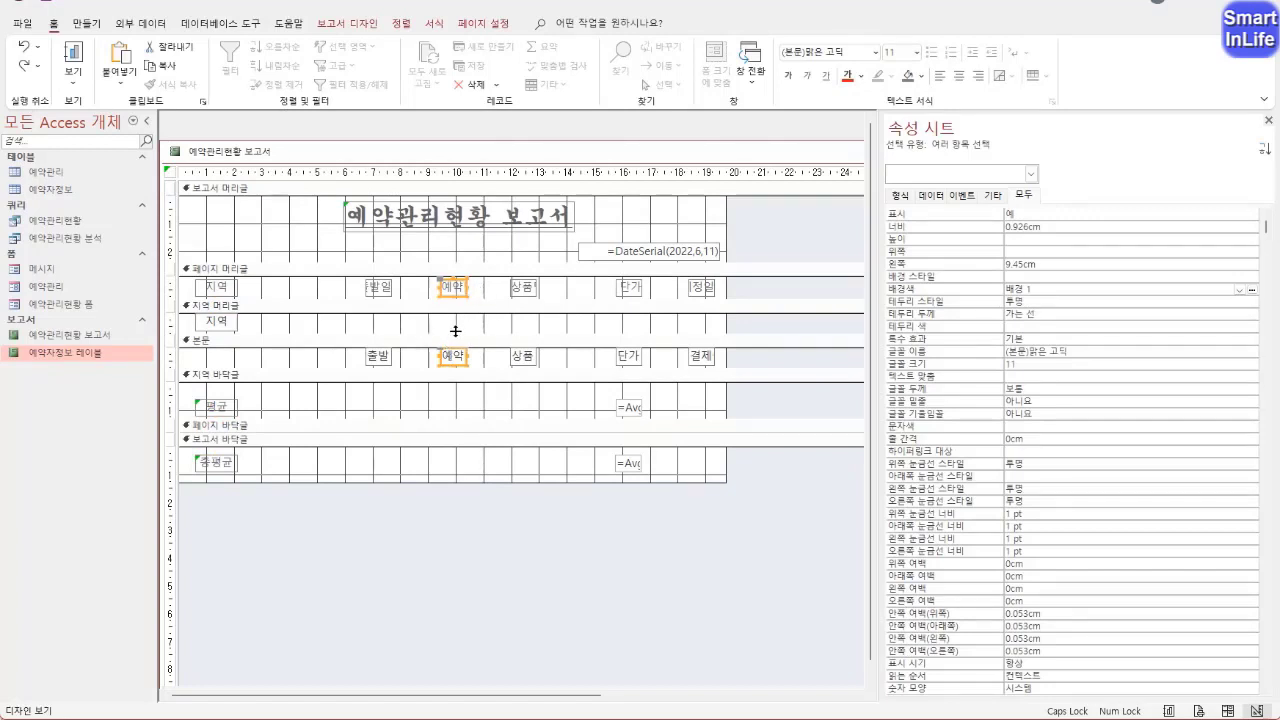
click(478, 292)
click(463, 294)
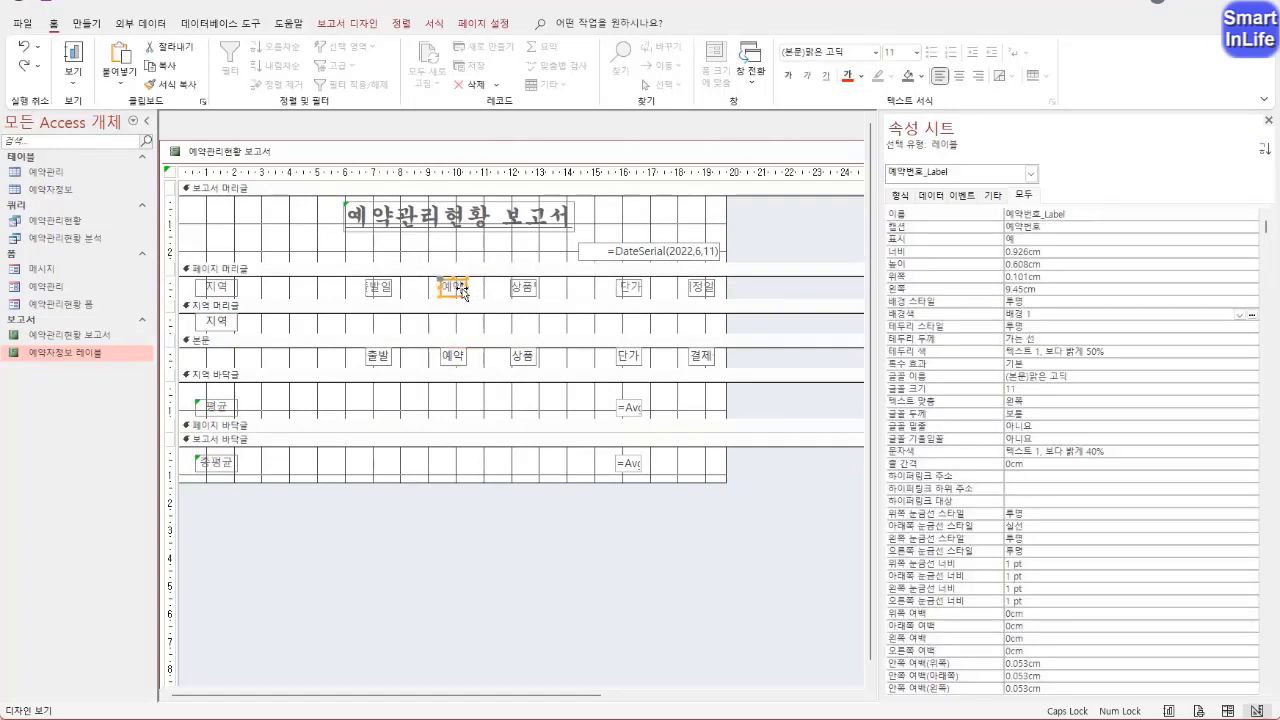
shift+click(457, 366)
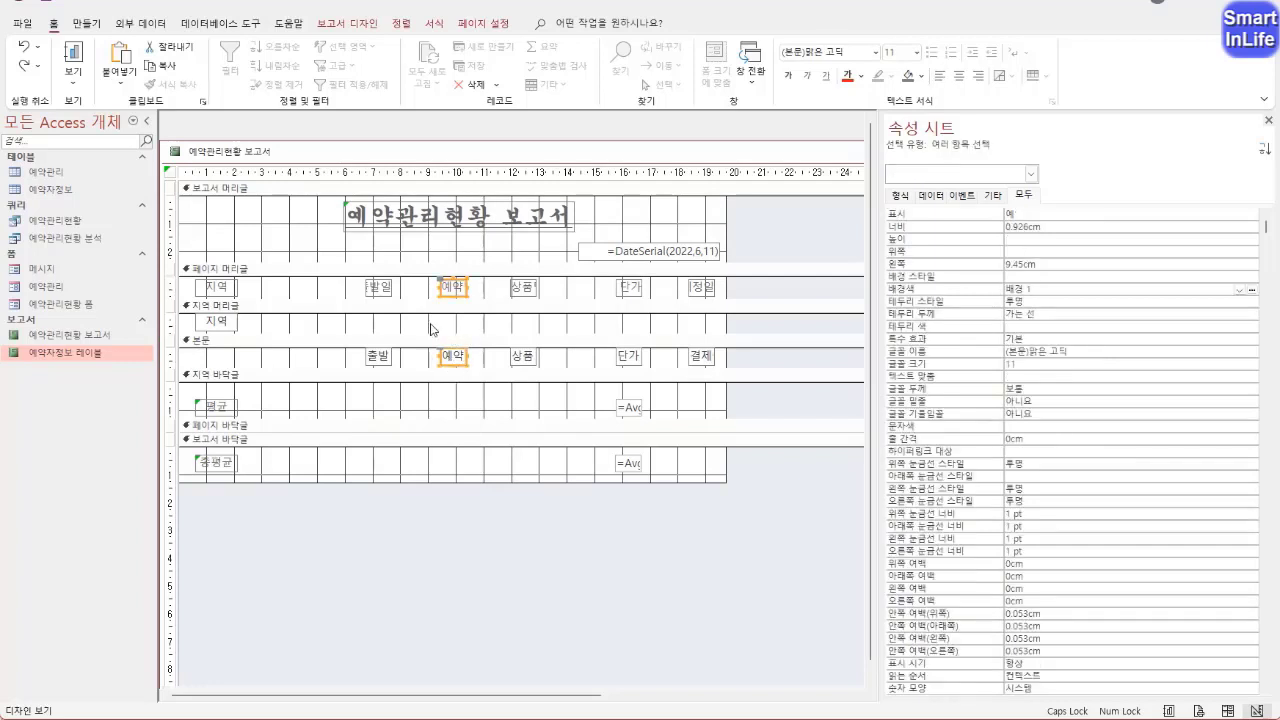
drag(454, 292, 318, 287)
click(278, 291)
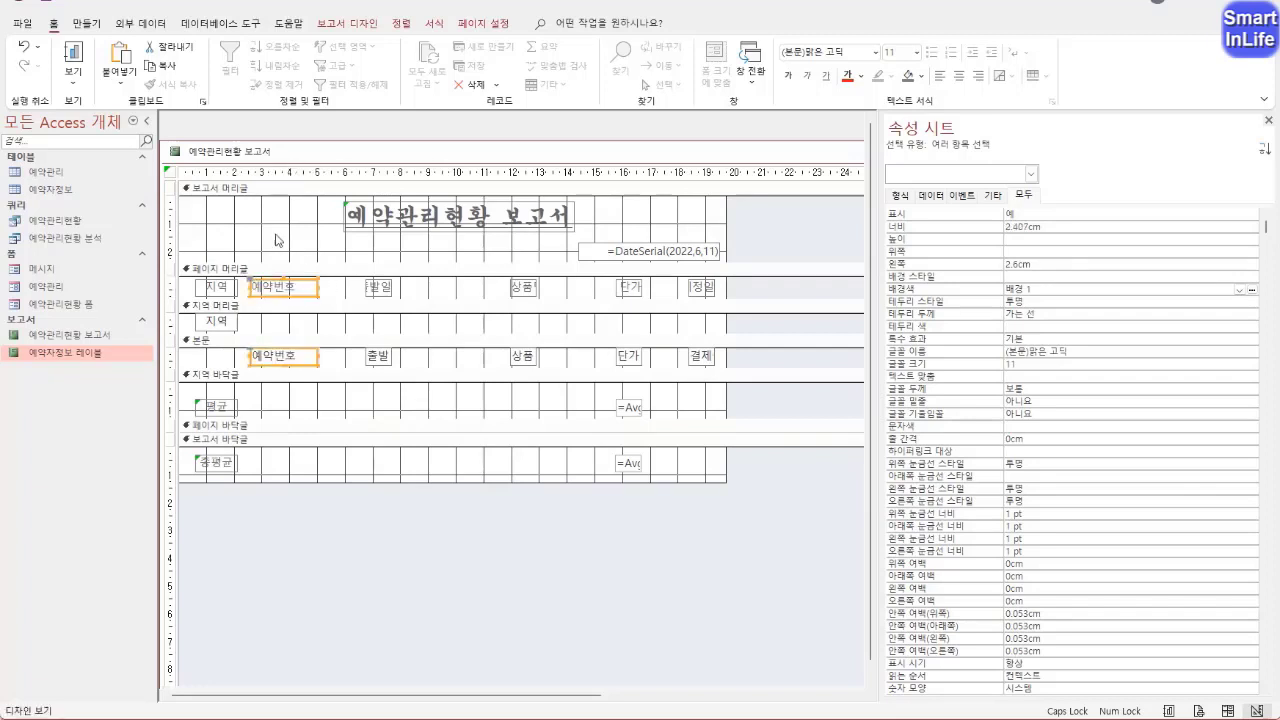
Check the moved 예약번호 column in 인쇄 미리 보기 and center the text of its label and field in 디자인 보기
right_click(232, 158)
click(285, 251)
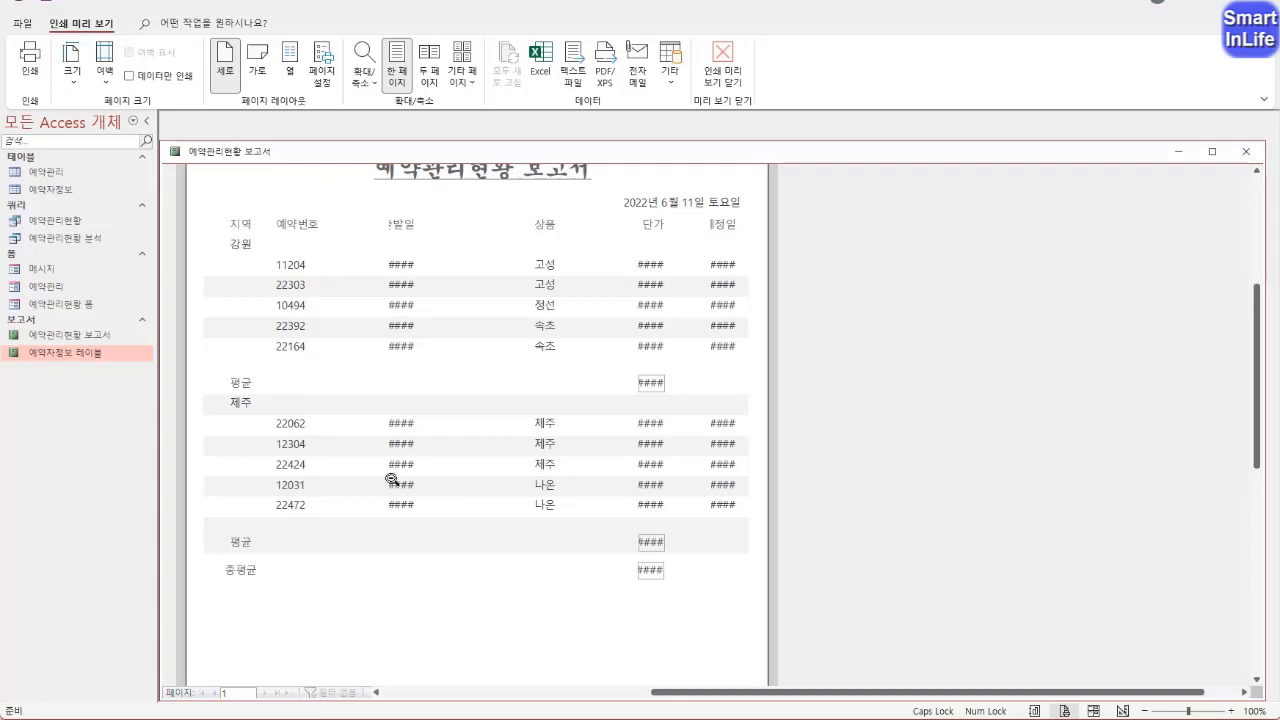
right_click(252, 155)
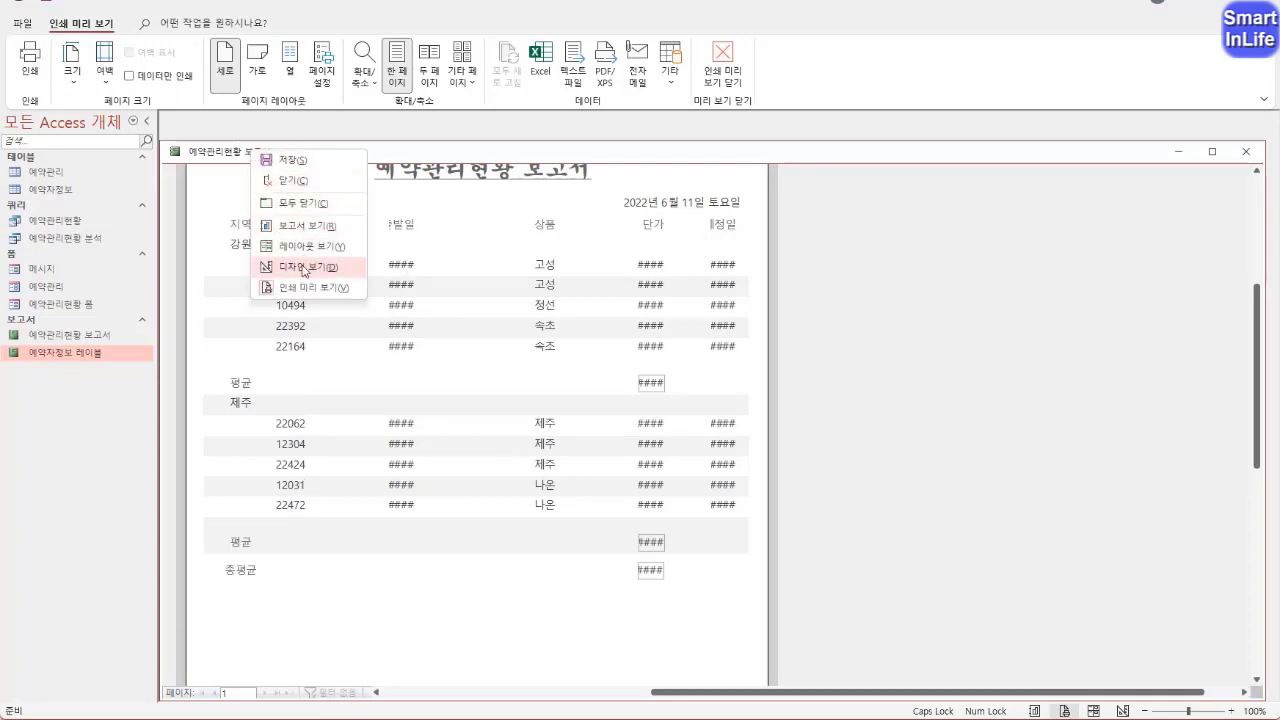
click(305, 268)
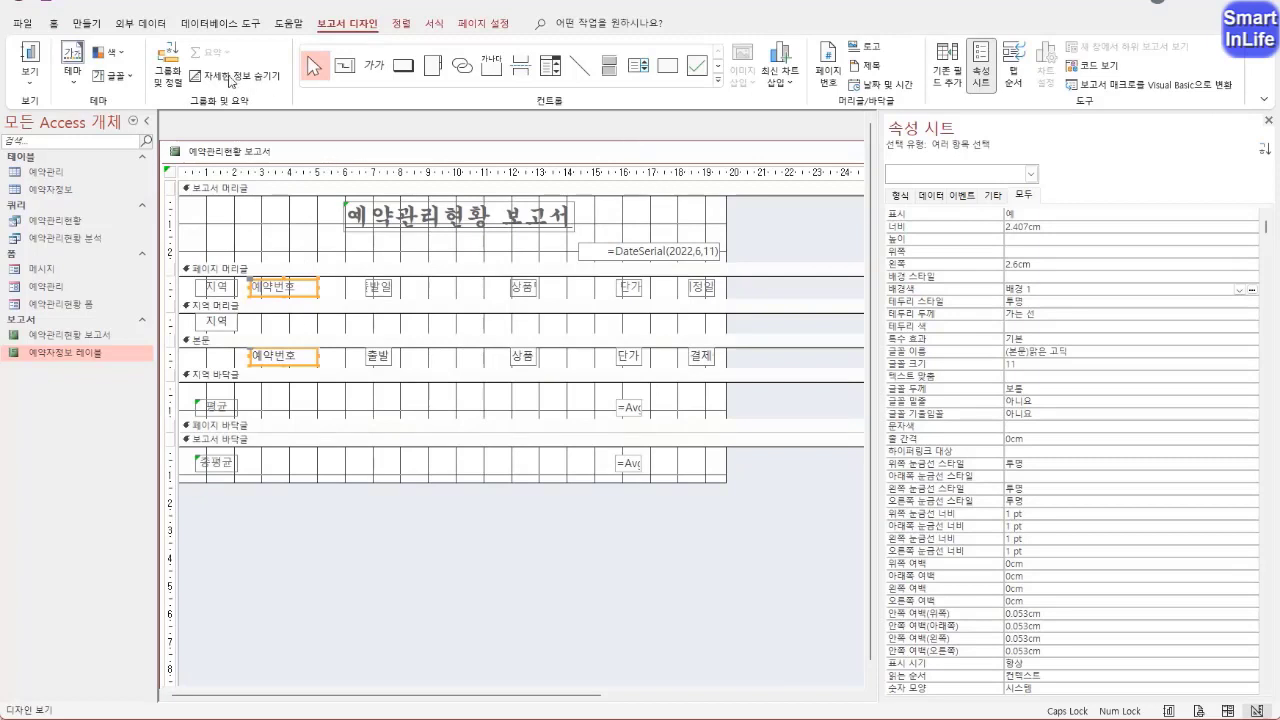
click(53, 22)
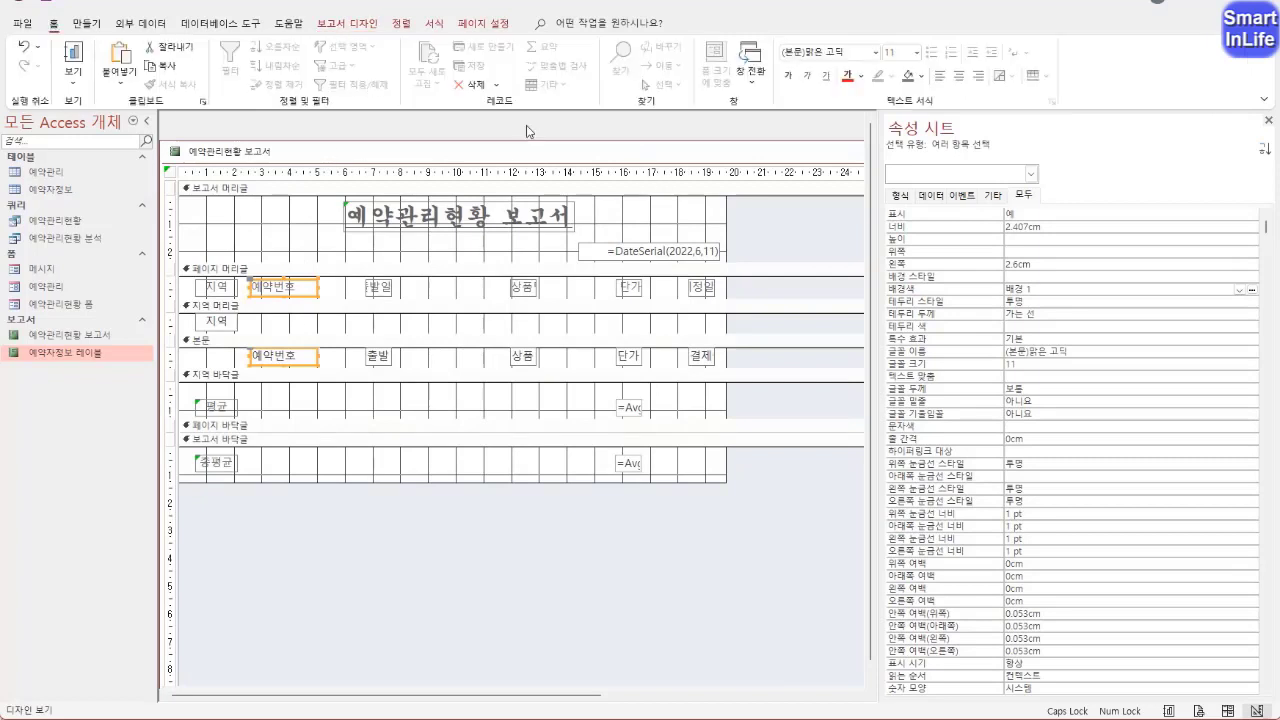
click(958, 75)
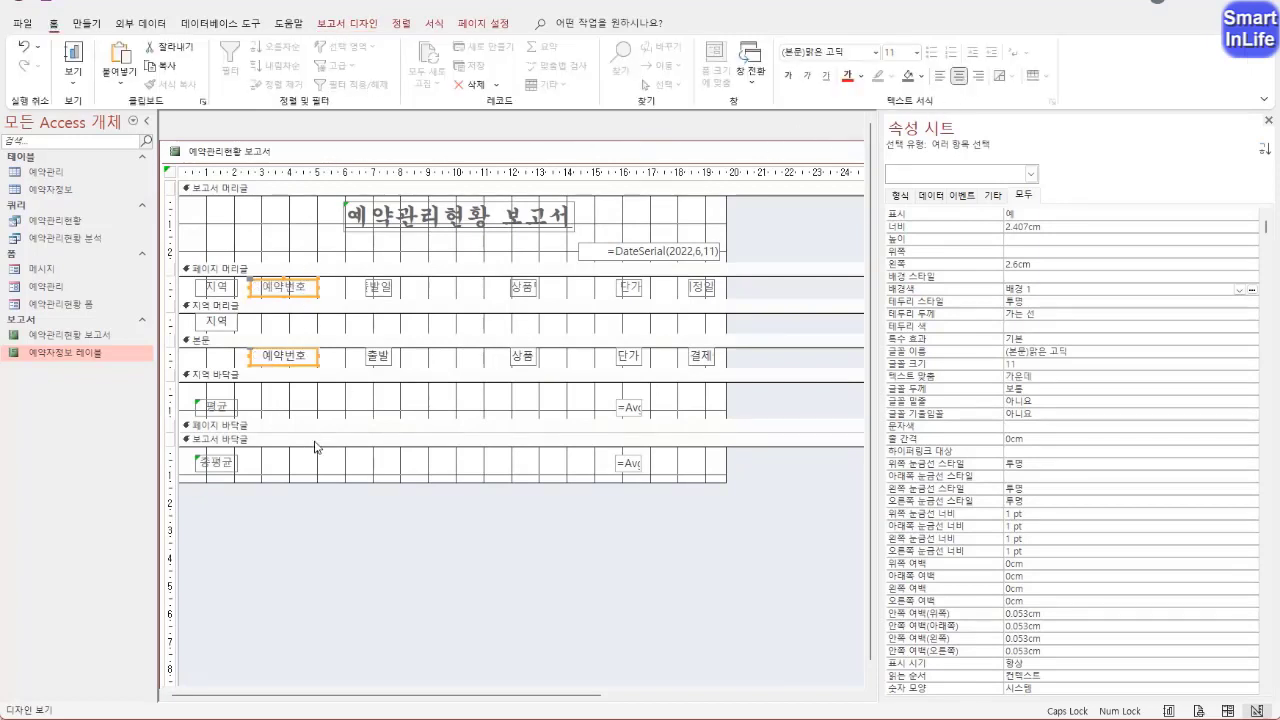
Widen the 출발일 label and field to about 4.1 cm, starting at about 5.4 cm, and check the dates in 인쇄 미리 보기
drag(417, 290, 372, 366)
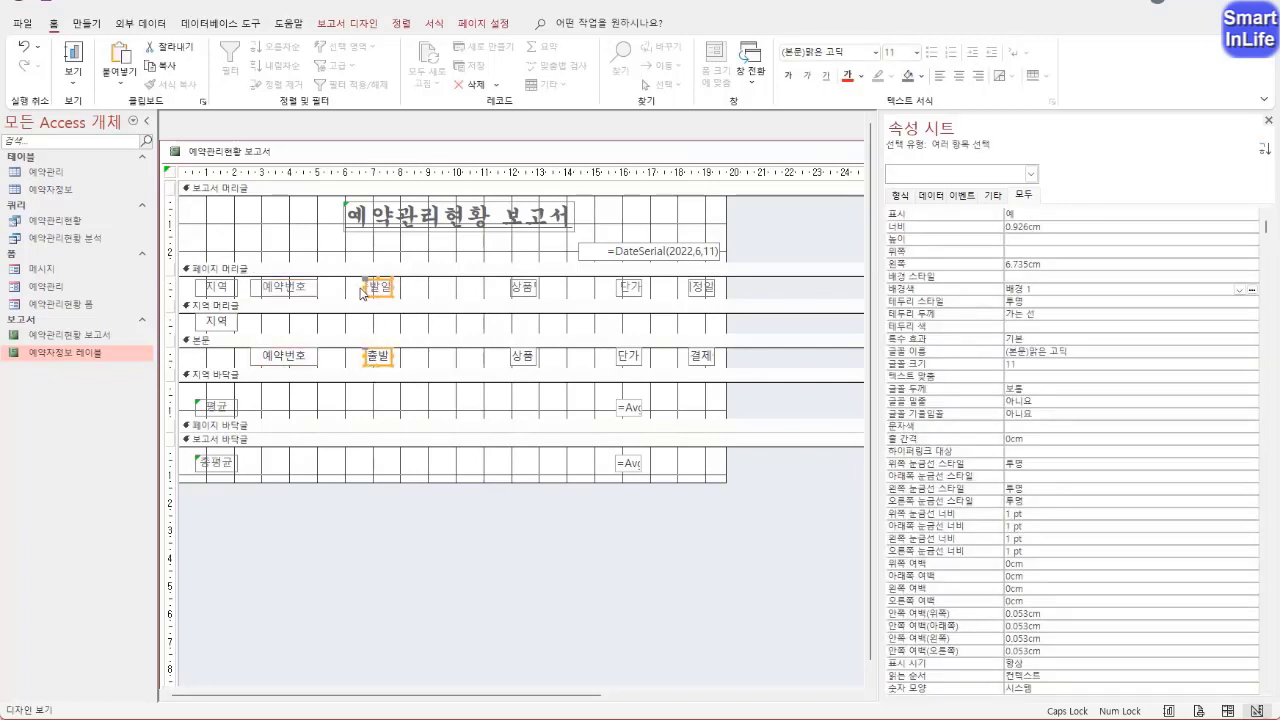
drag(366, 290, 442, 289)
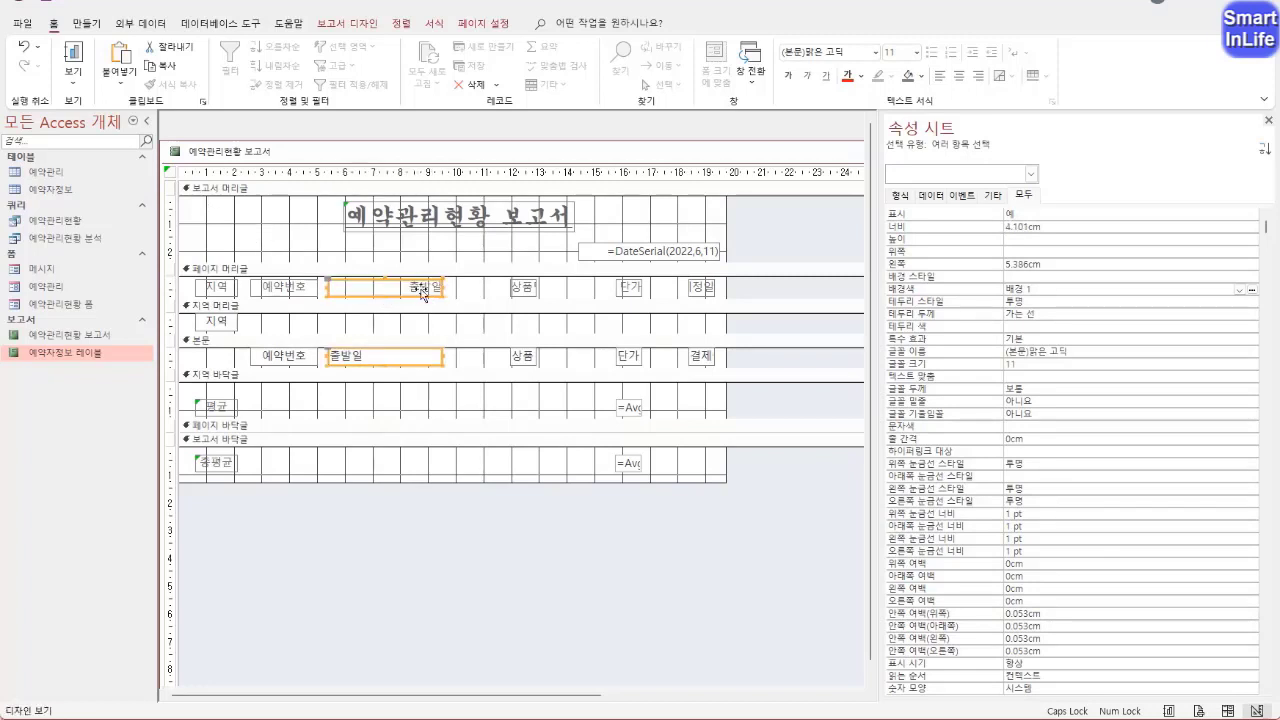
right_click(220, 151)
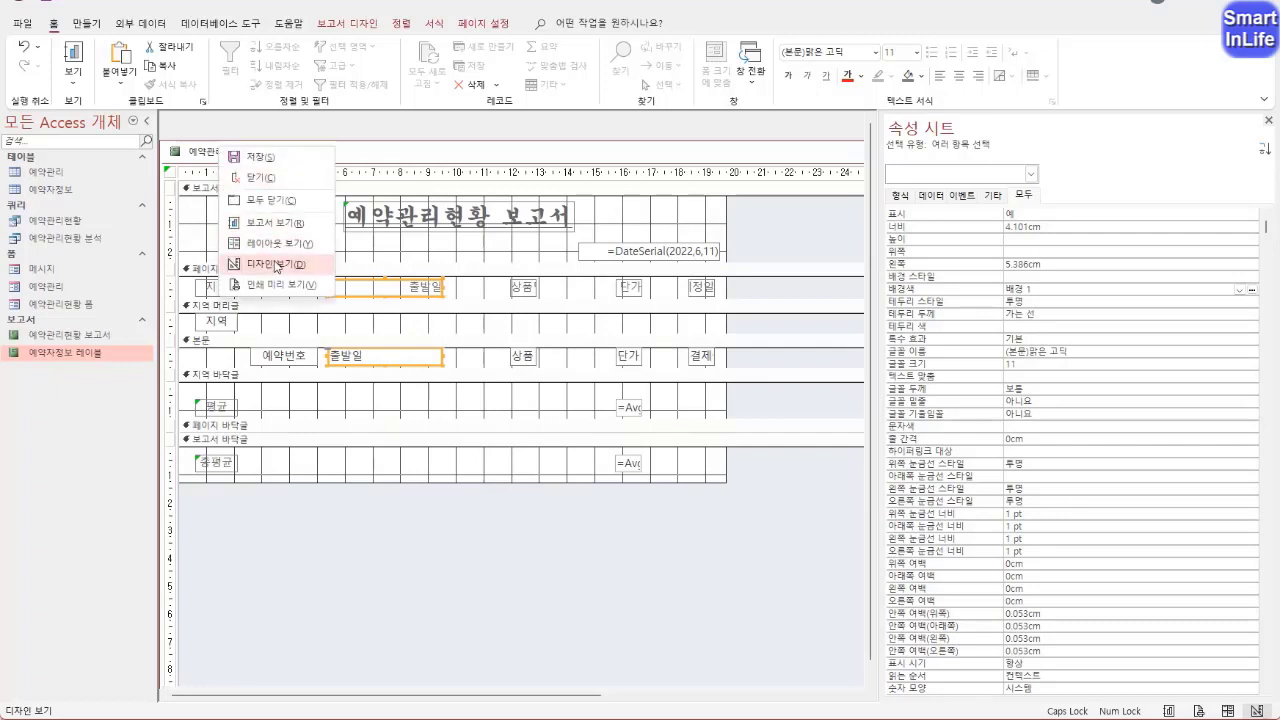
click(275, 286)
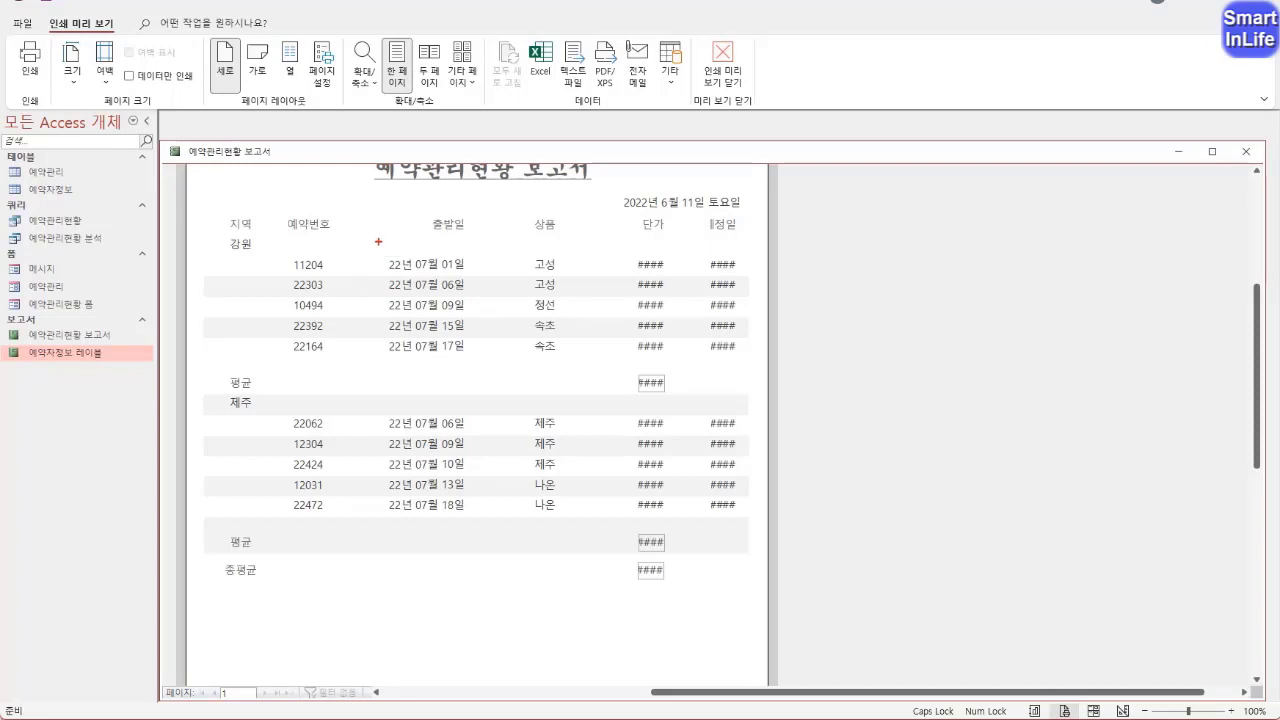
drag(465, 247, 466, 310)
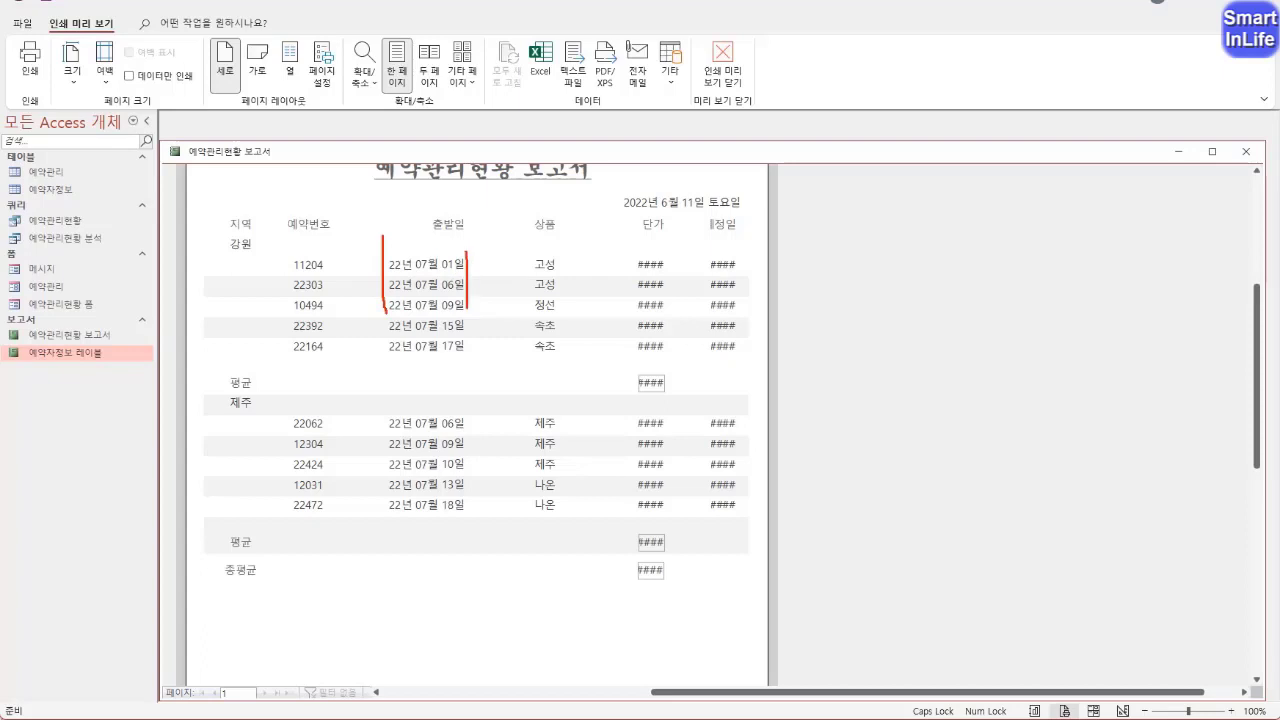
key(Escape)
right_click(229, 153)
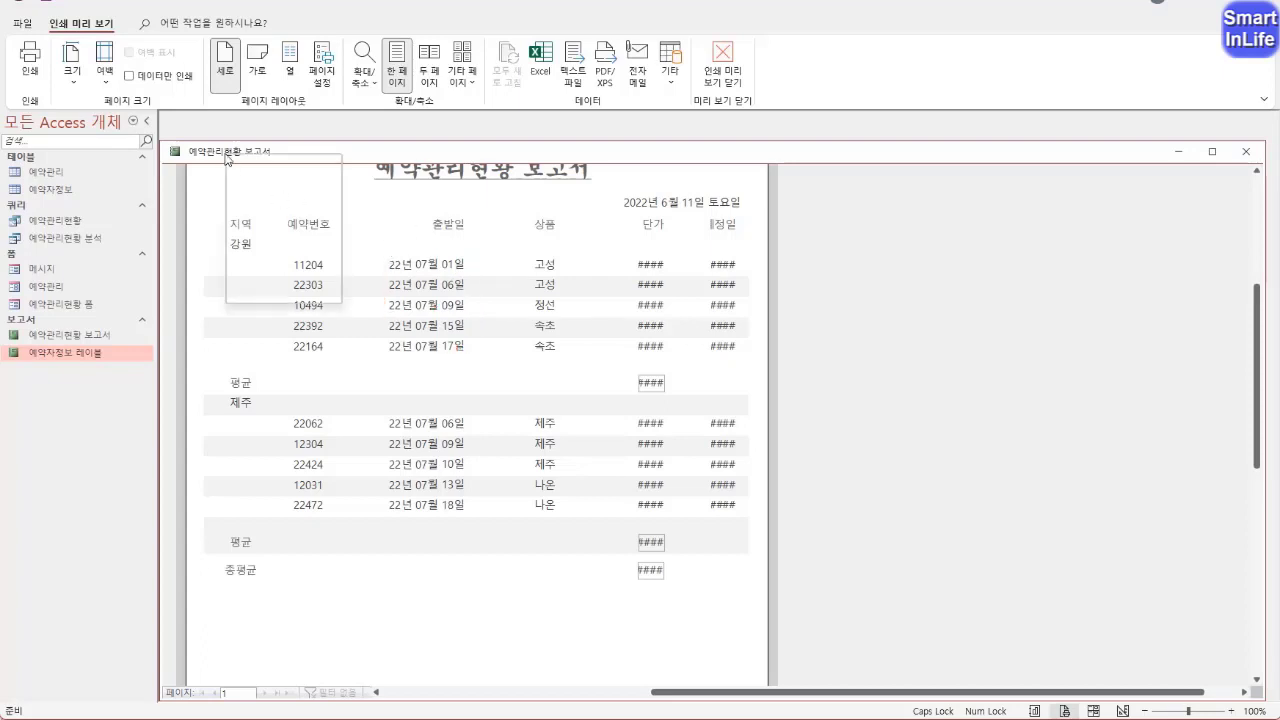
click(257, 281)
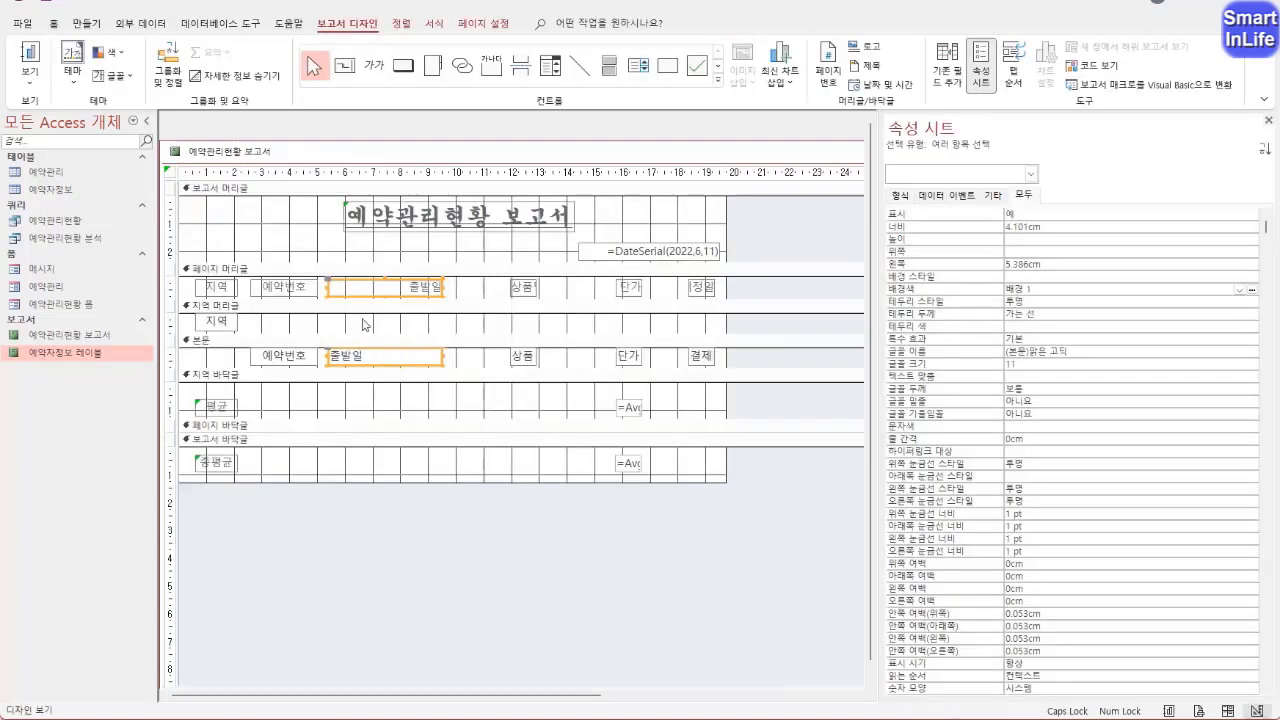
Center the text of the 출발일 label and field
click(55, 24)
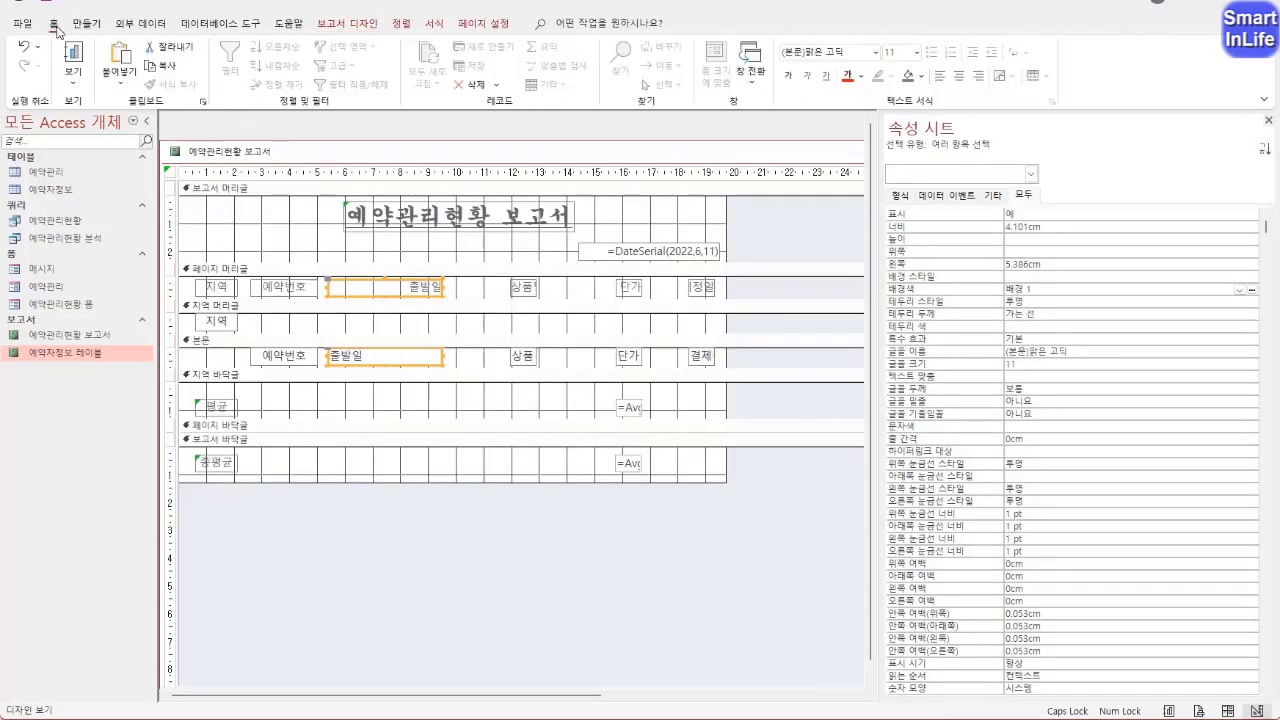
click(962, 75)
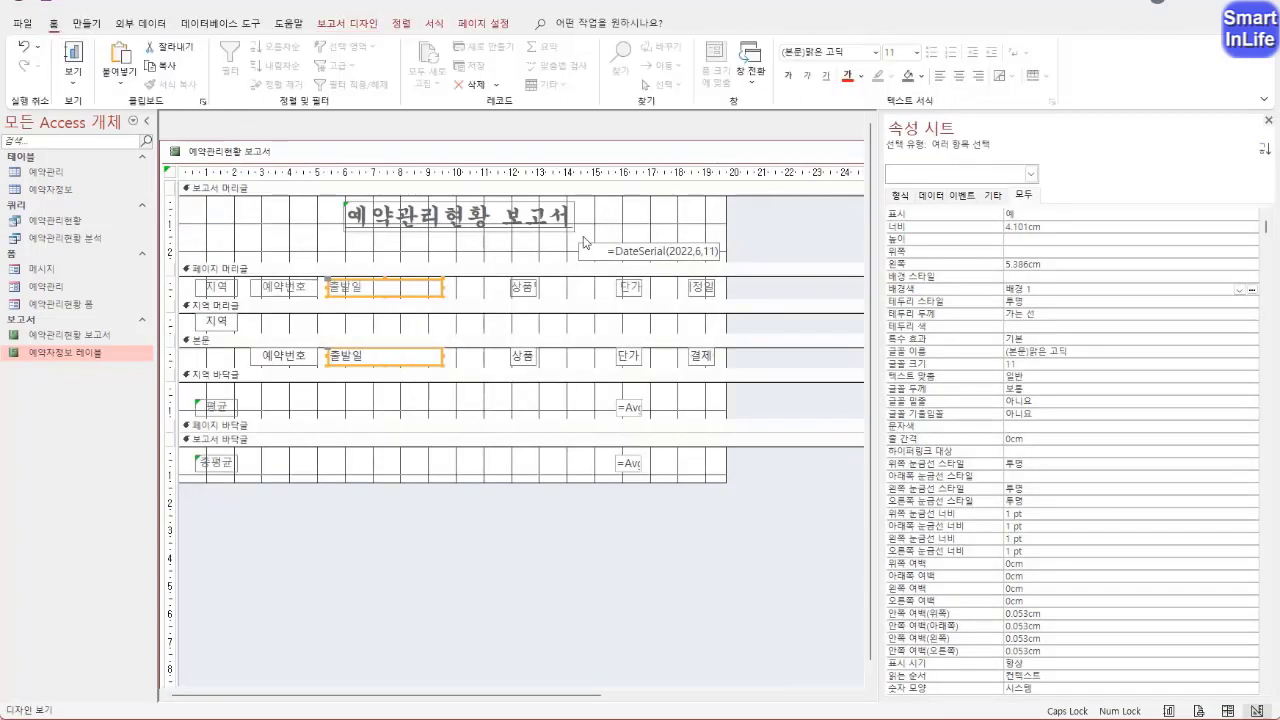
click(960, 77)
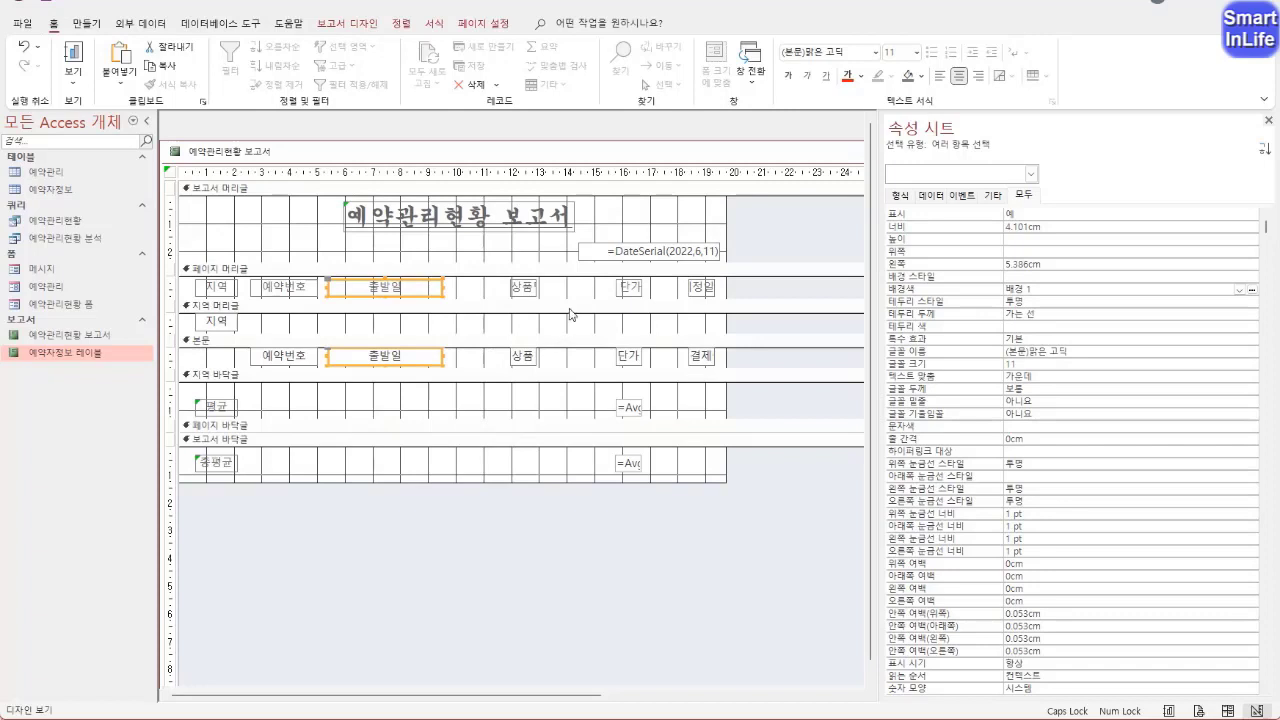
Widen the 상품명 label and field to about 4.2 cm, starting at about 10.2 cm, checking the product names in 인쇄 미리 보기
drag(547, 289, 509, 370)
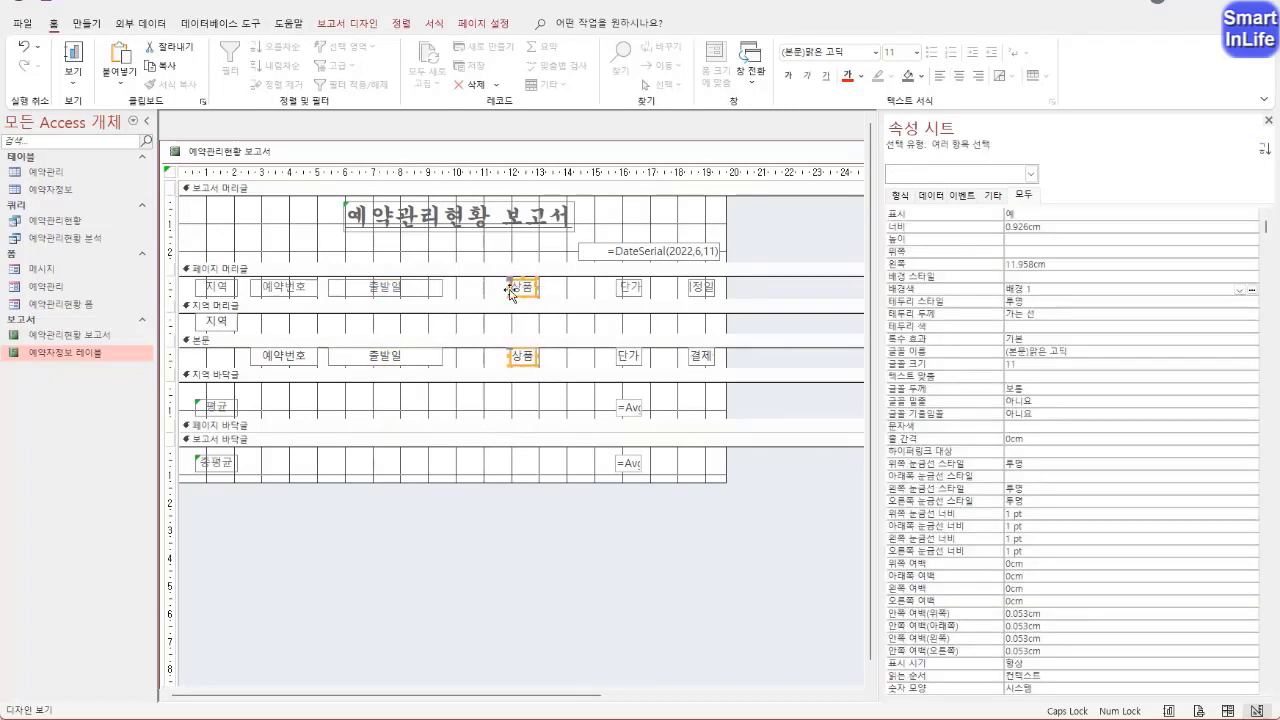
drag(507, 287, 457, 287)
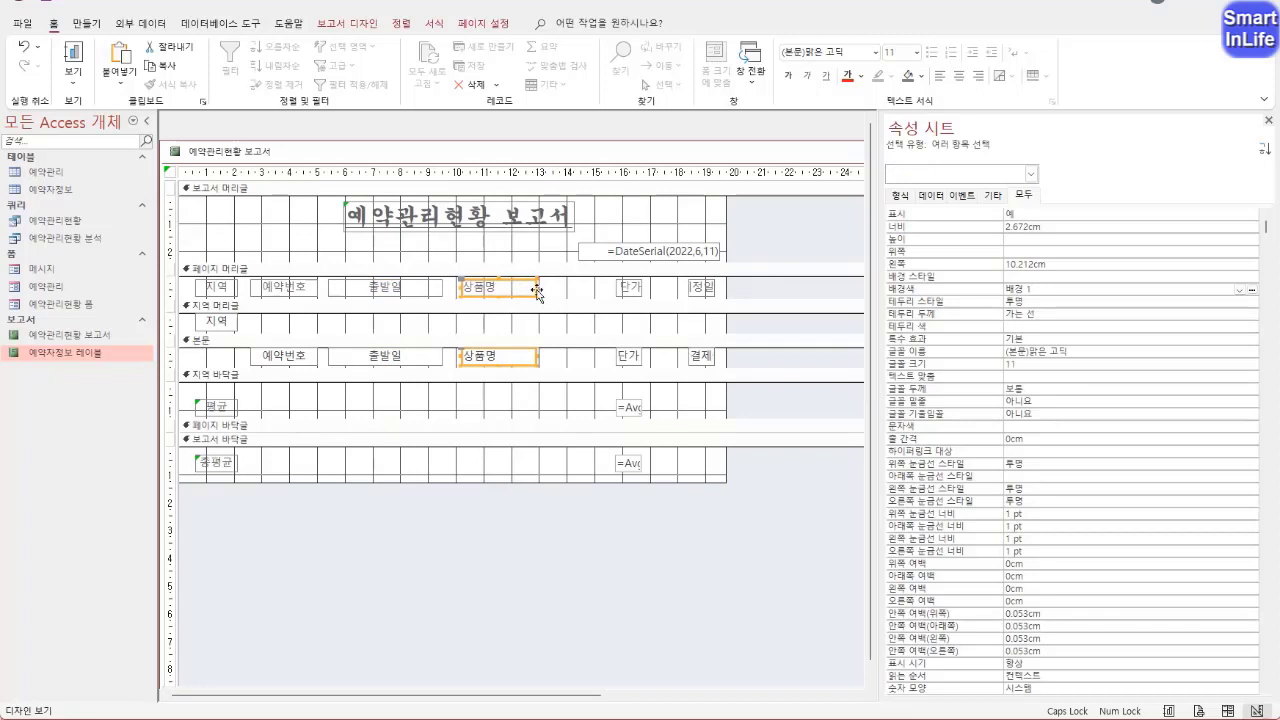
drag(538, 290, 558, 290)
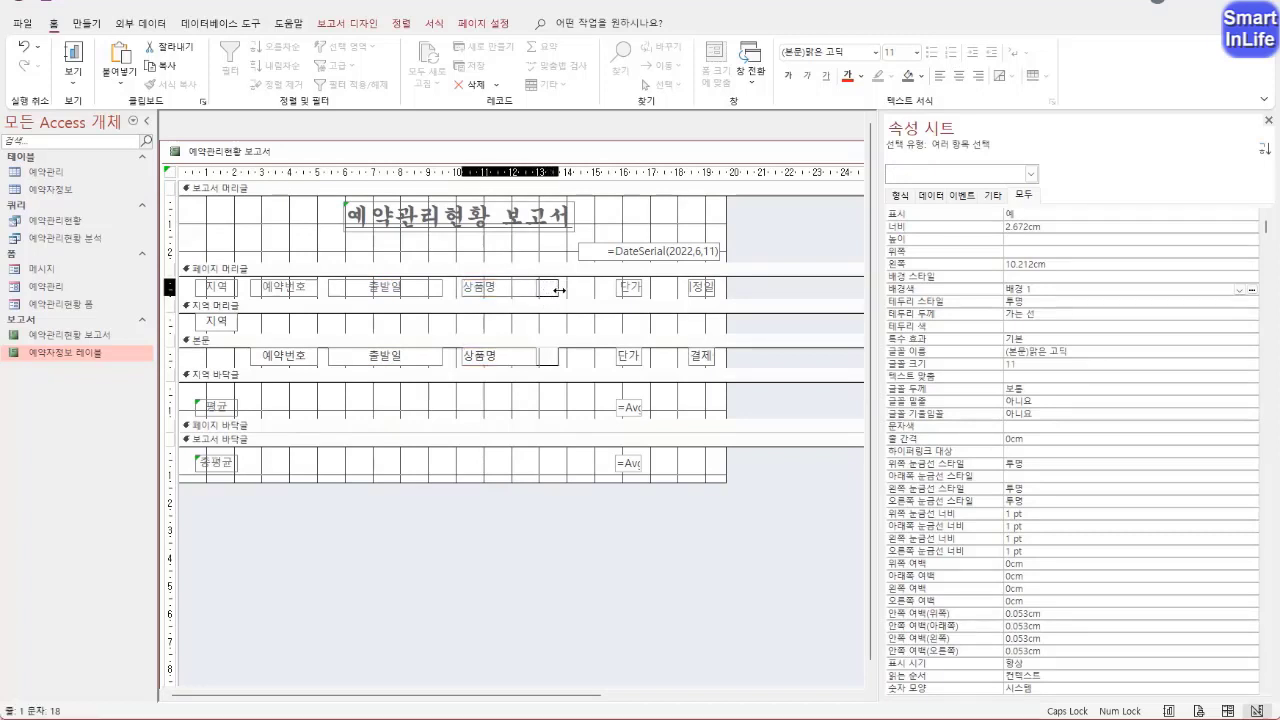
right_click(230, 153)
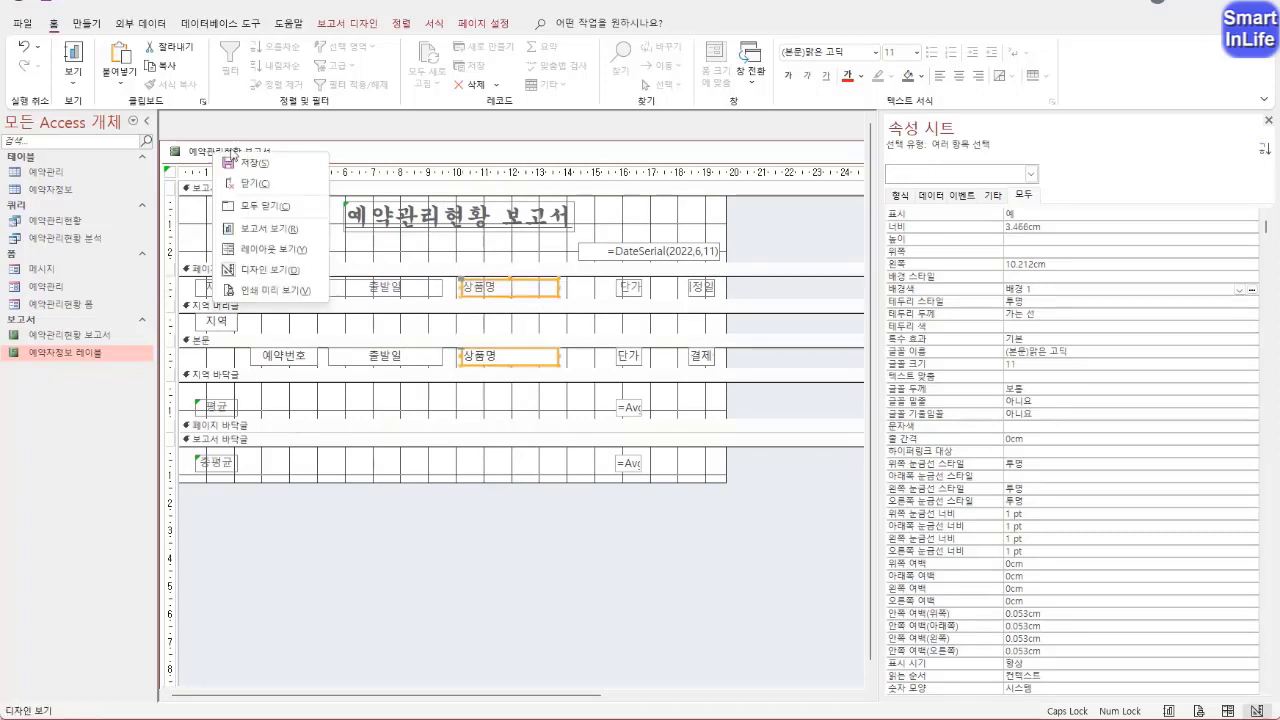
click(272, 290)
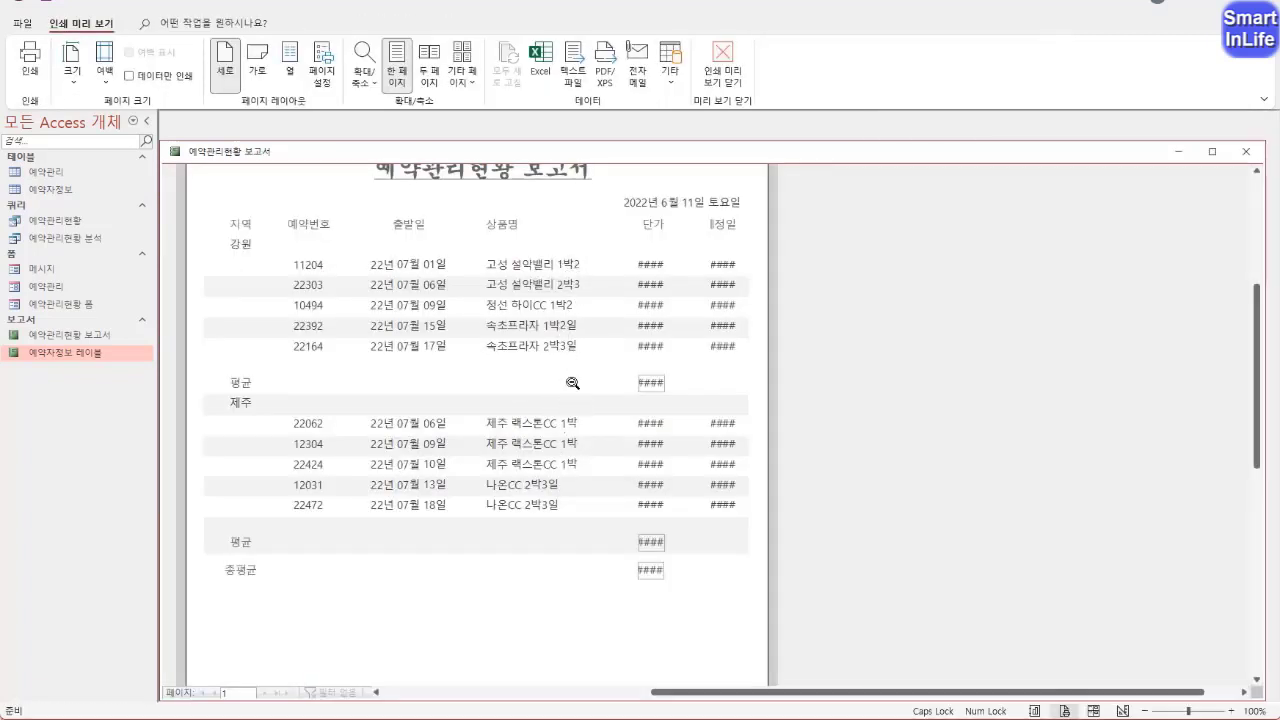
right_click(340, 152)
click(407, 271)
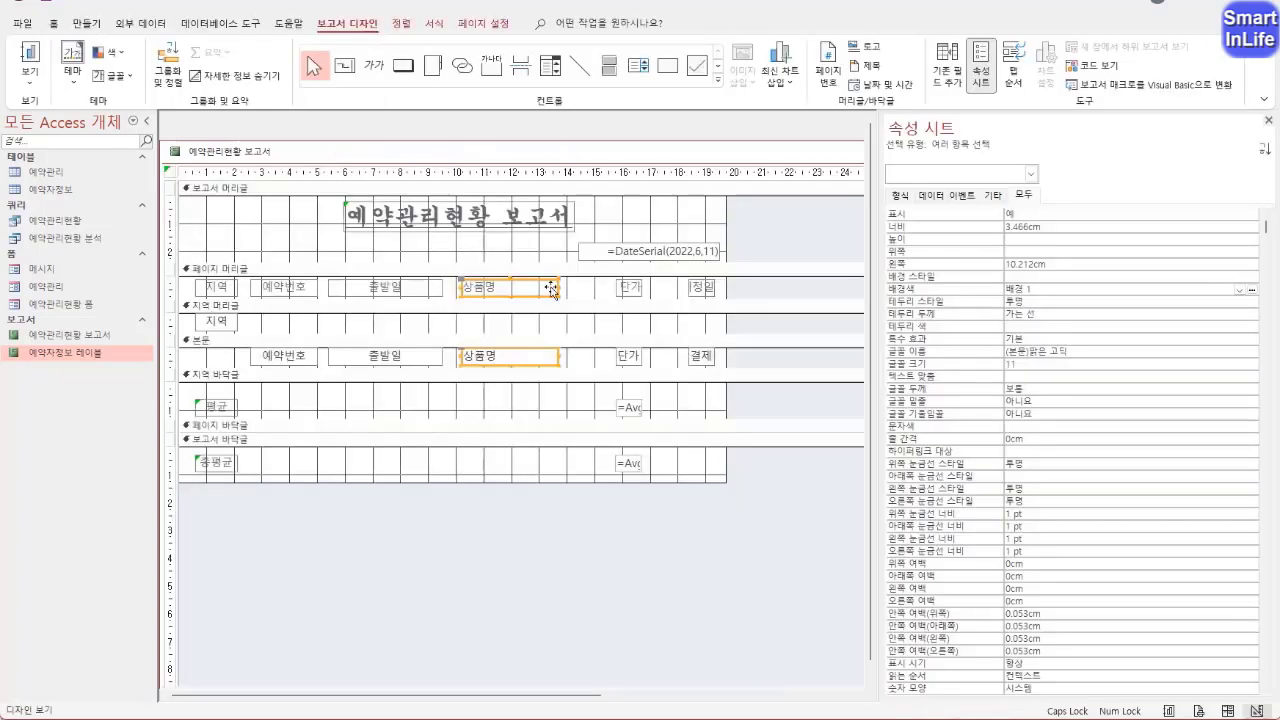
drag(560, 287, 580, 287)
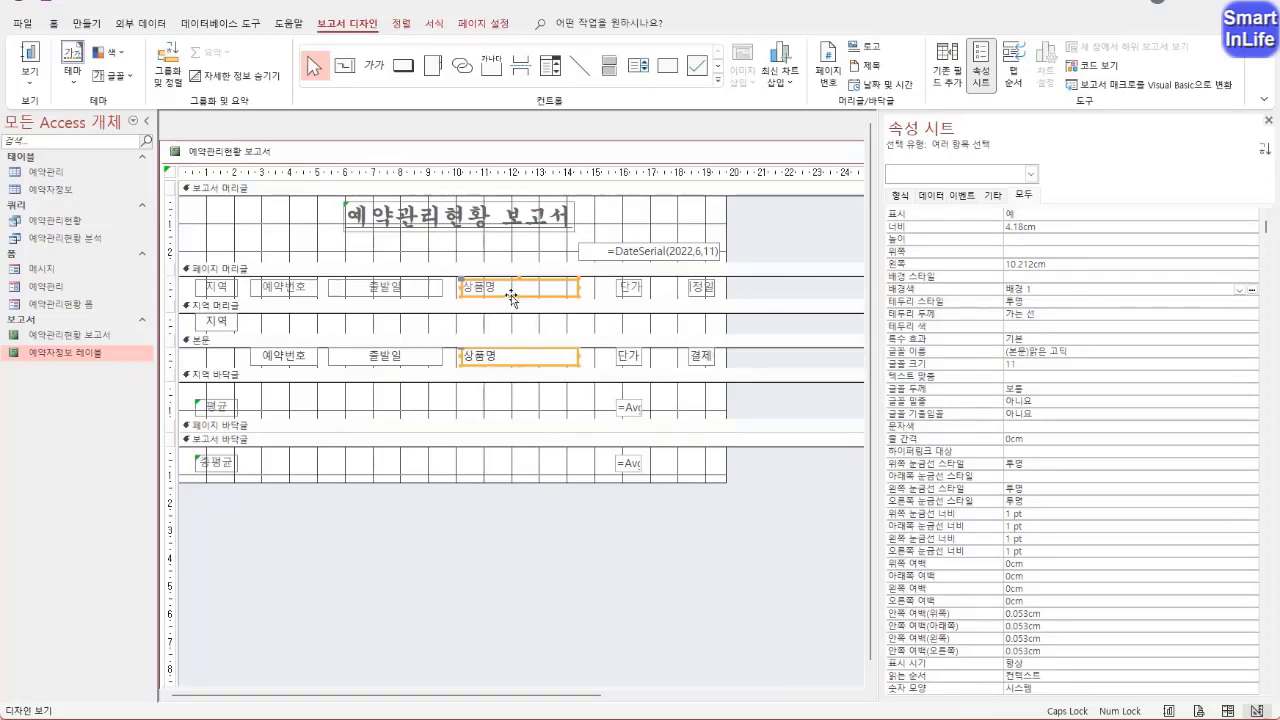
Center the text of only the 상품명 label in the 페이지 머리글 and check the column in 인쇄 미리 보기
click(592, 328)
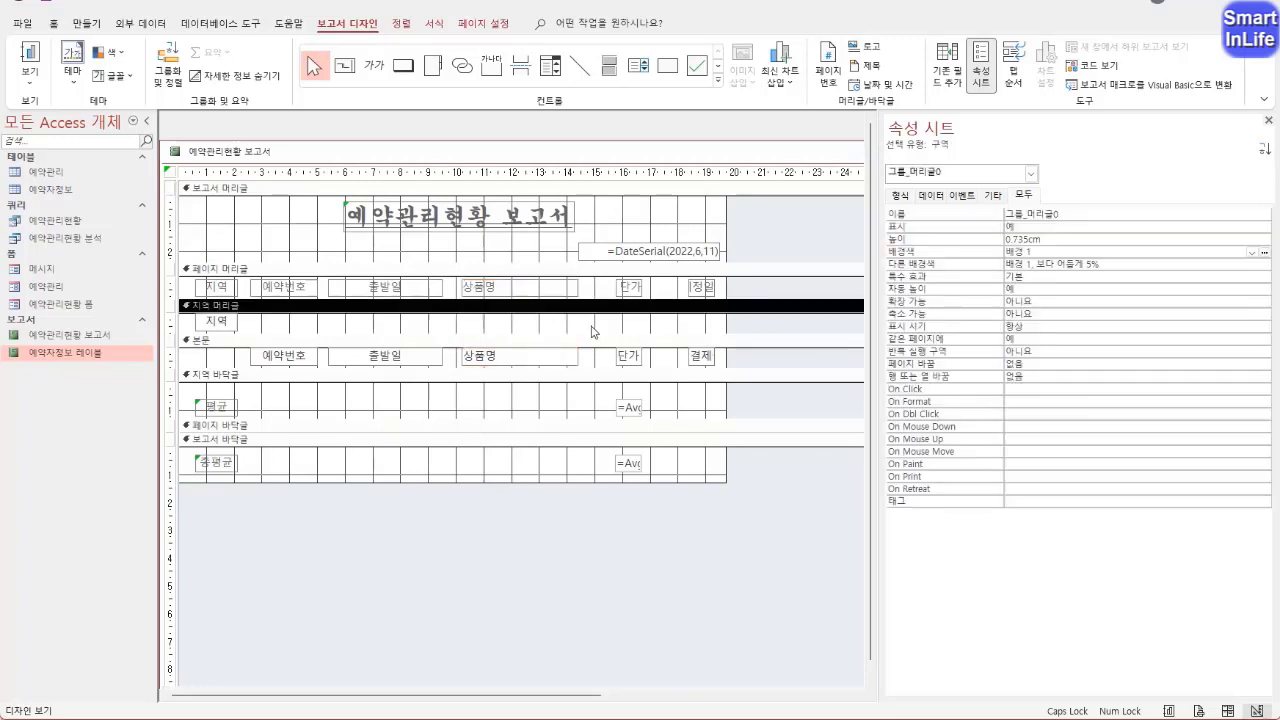
click(540, 292)
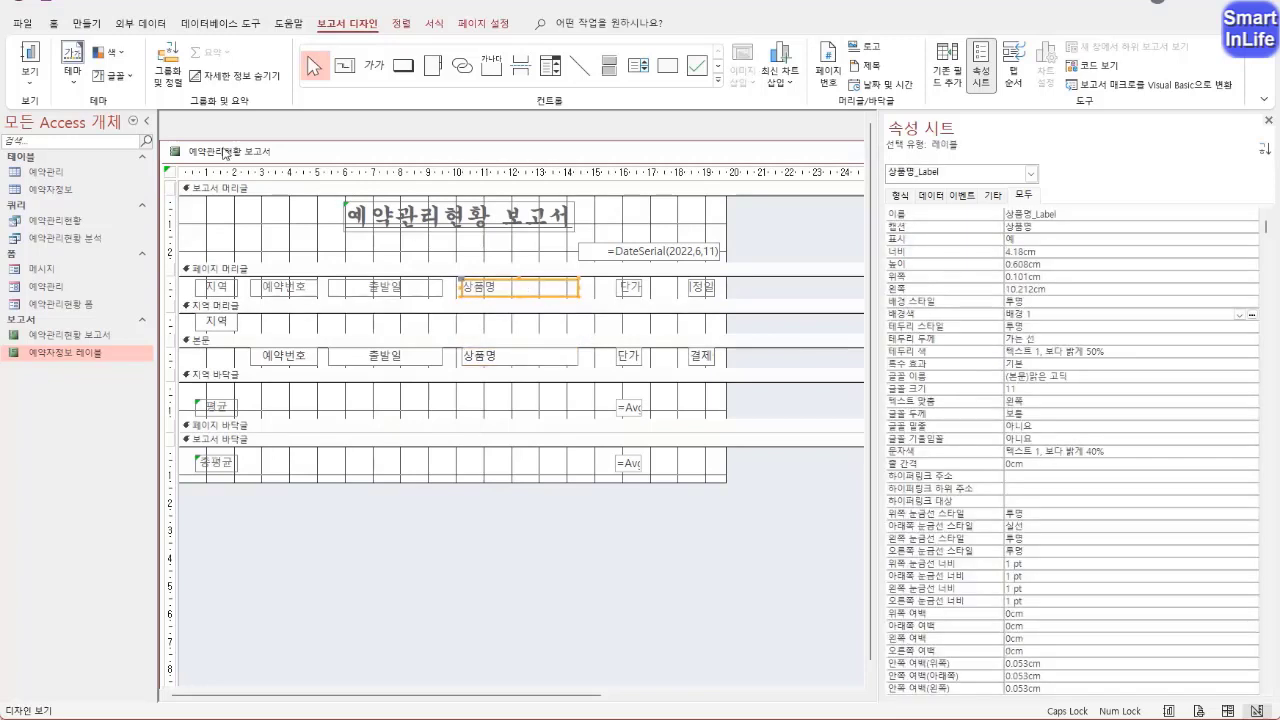
click(54, 24)
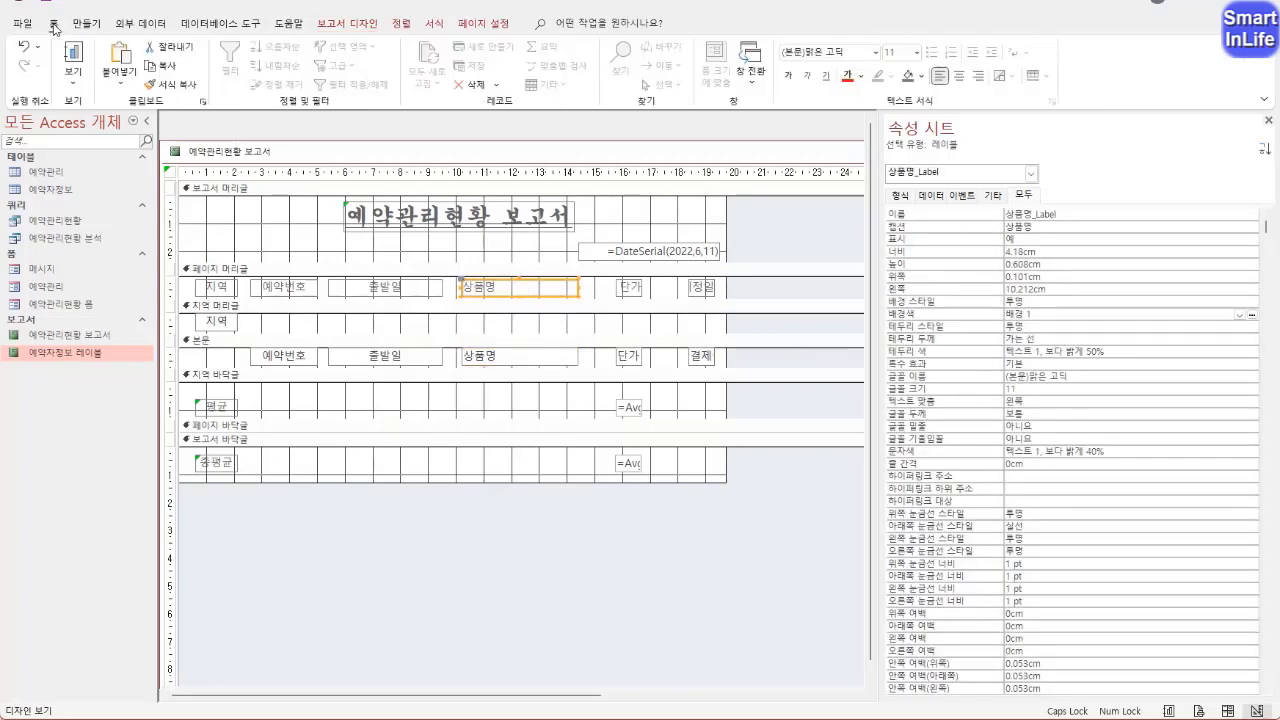
click(958, 75)
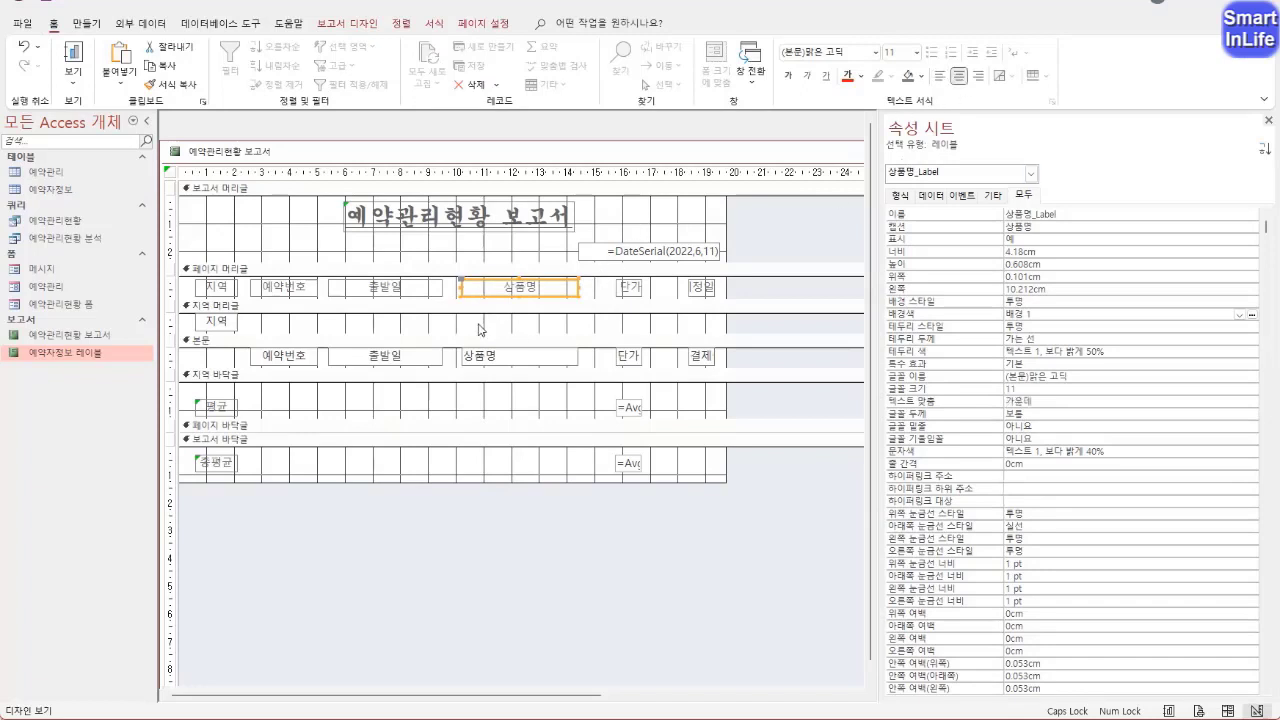
right_click(250, 157)
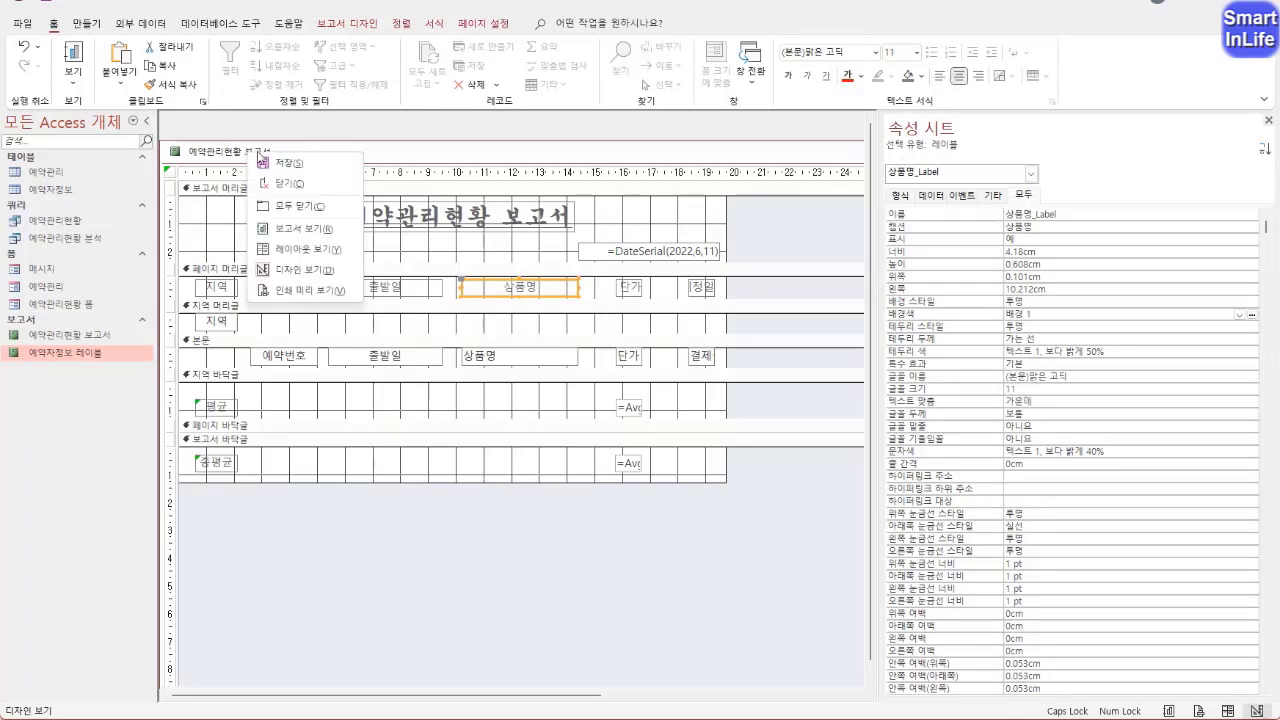
click(300, 290)
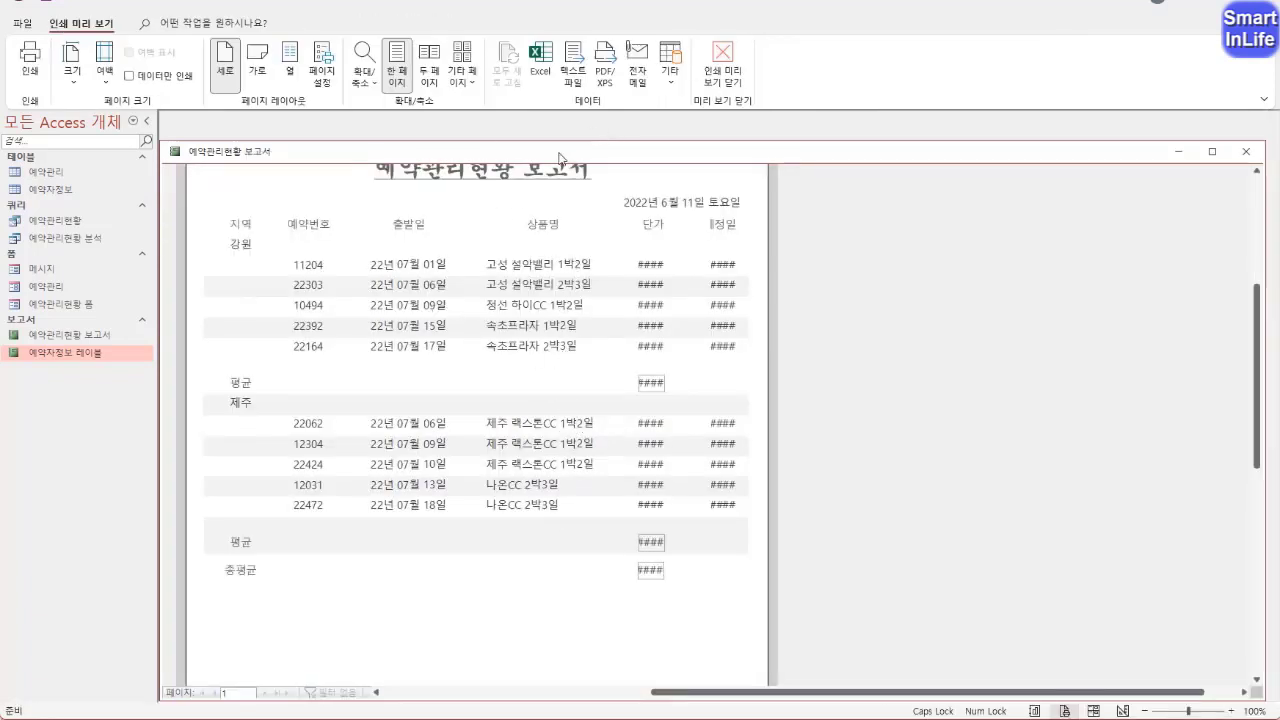
right_click(238, 160)
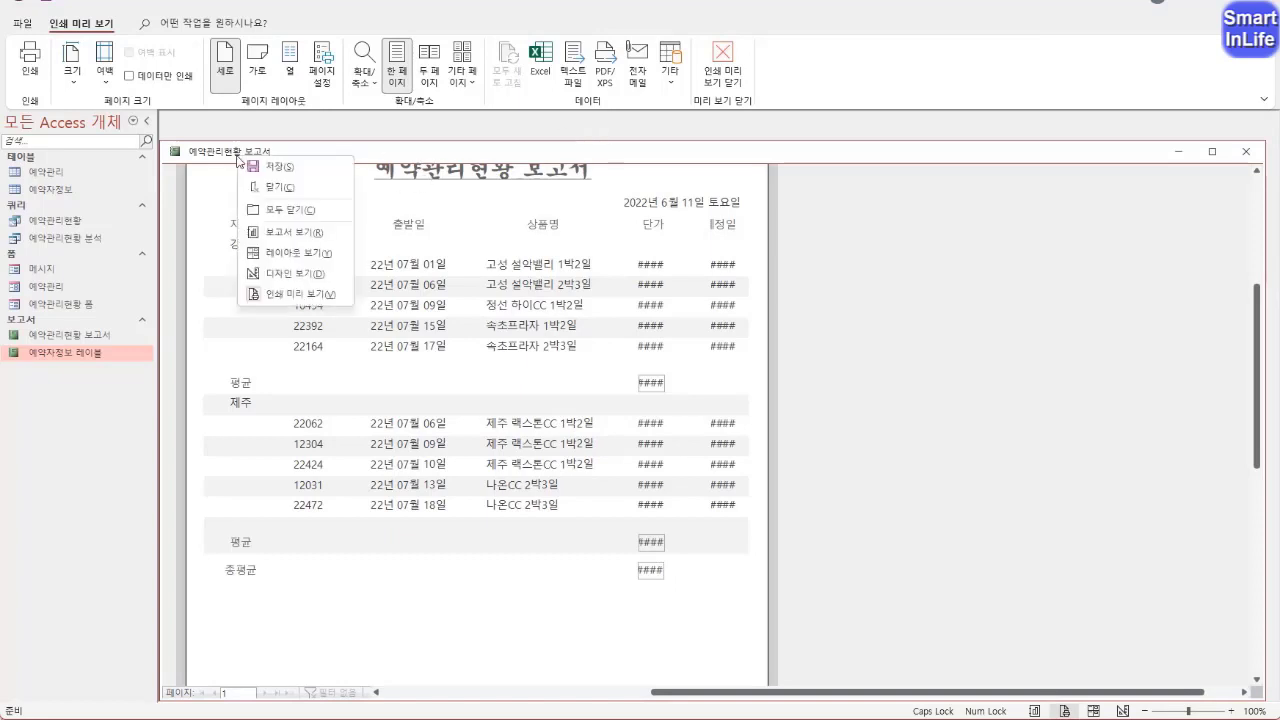
click(292, 273)
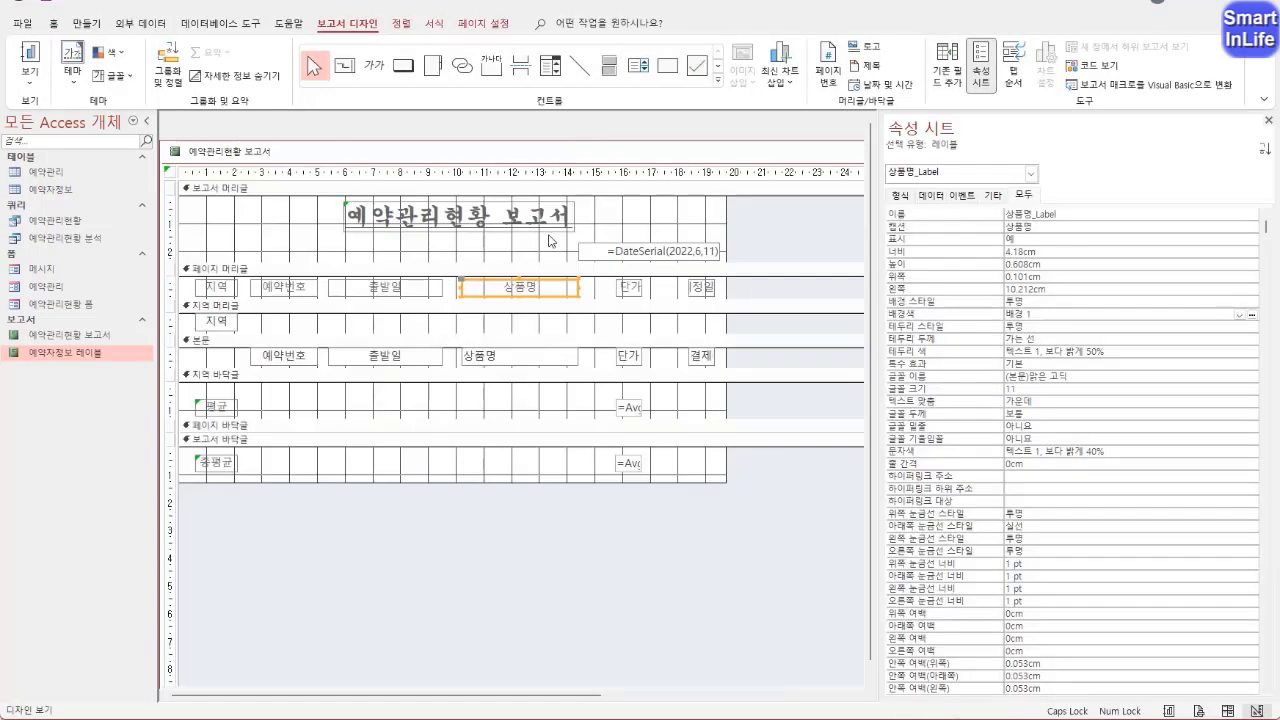
Widen the 단가 label, 단가 field and both Avg controls together to about 2.3 cm, starting just beside the 상품명 column
click(632, 289)
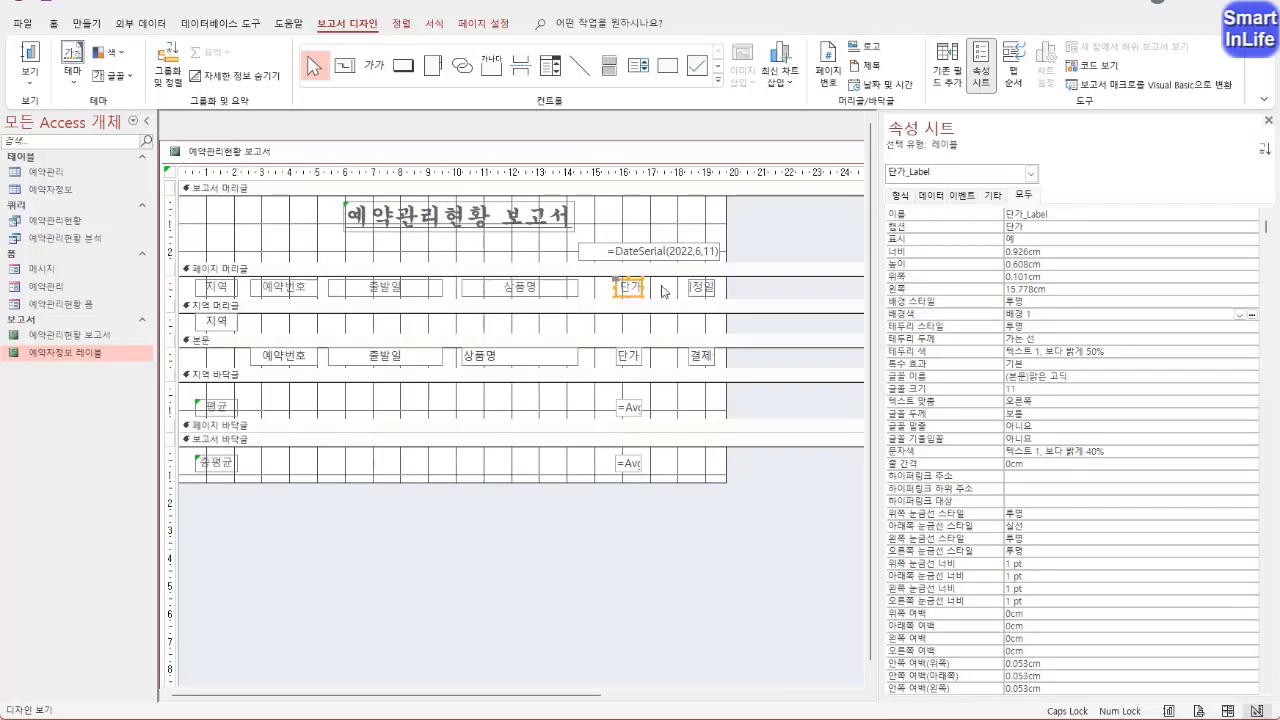
drag(652, 298, 620, 472)
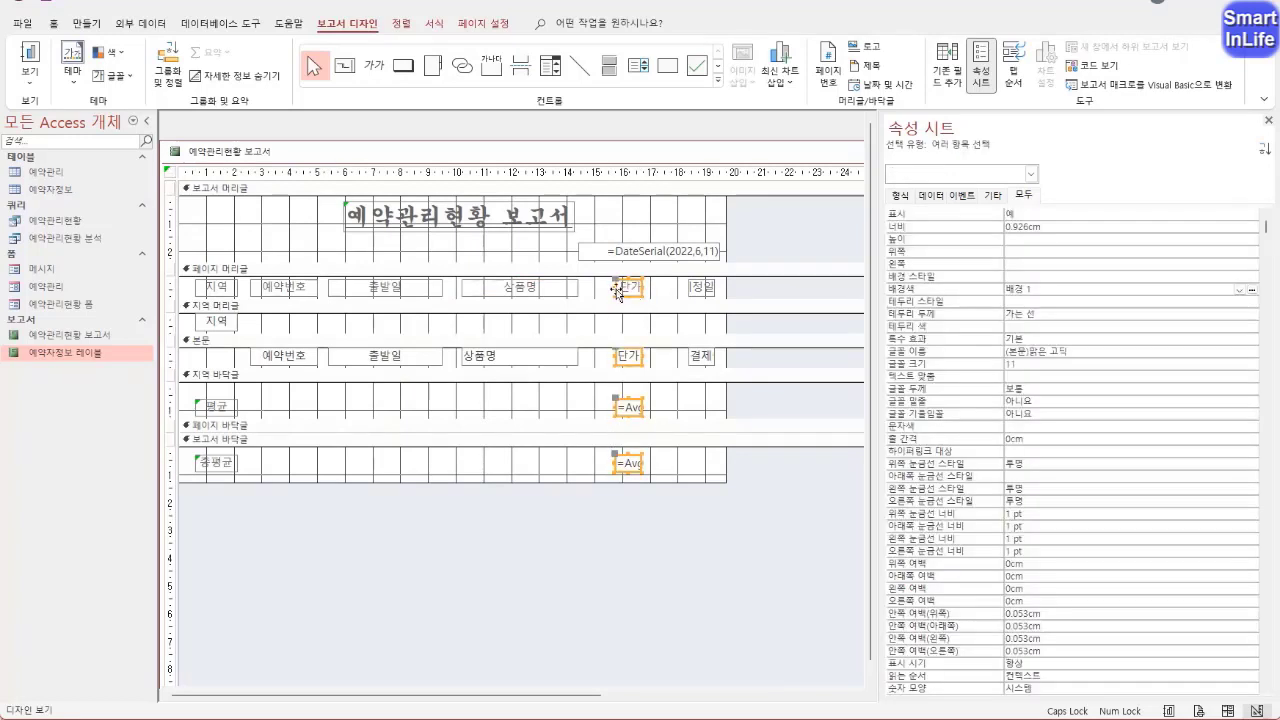
drag(617, 290, 585, 290)
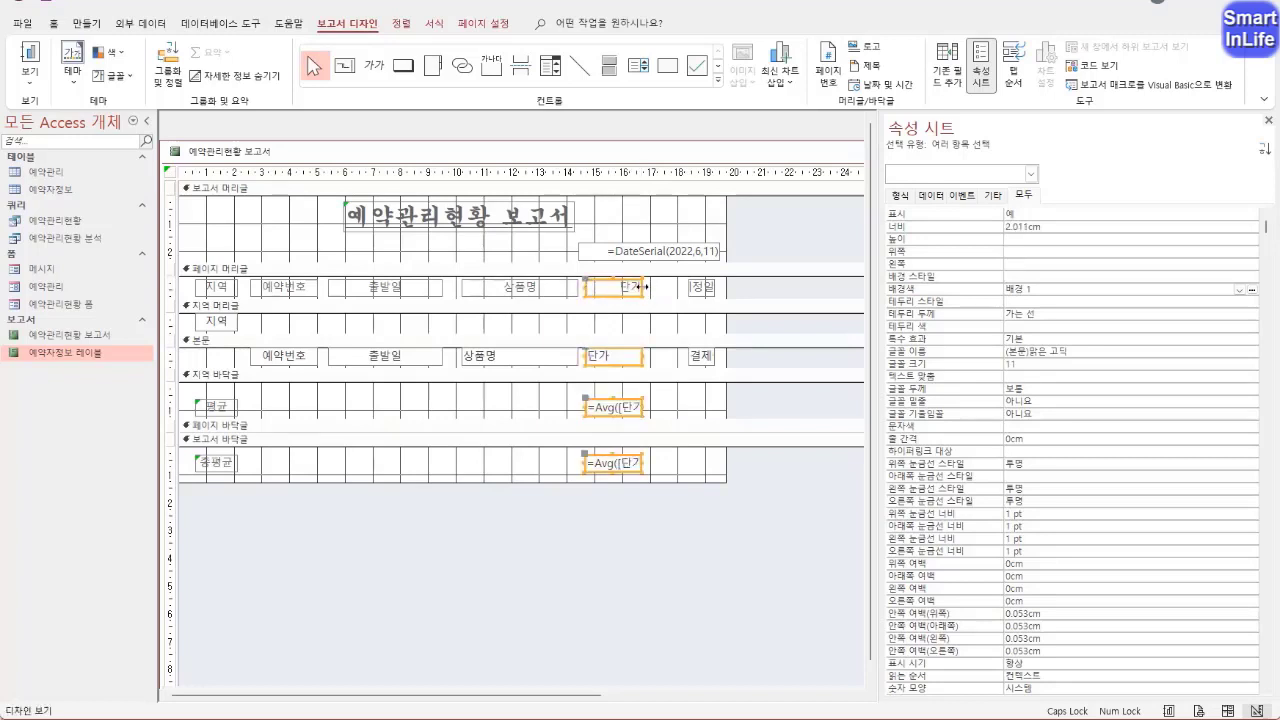
click(645, 287)
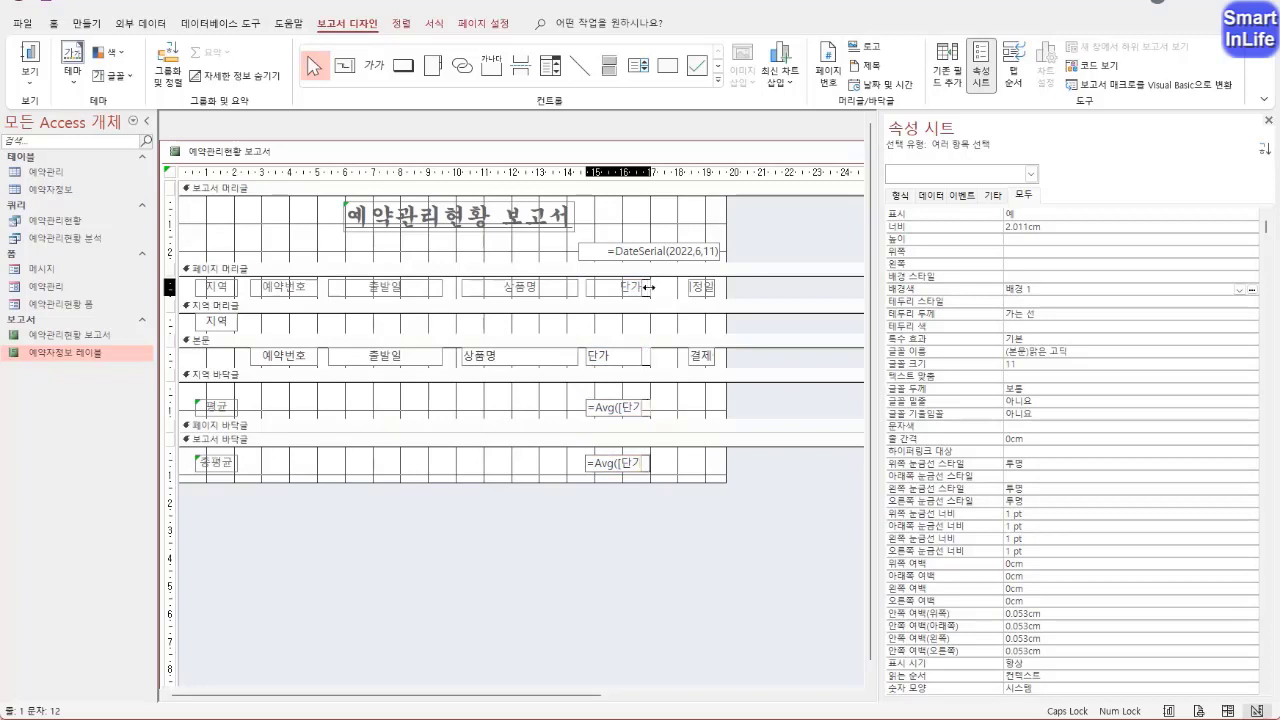
drag(648, 287, 655, 287)
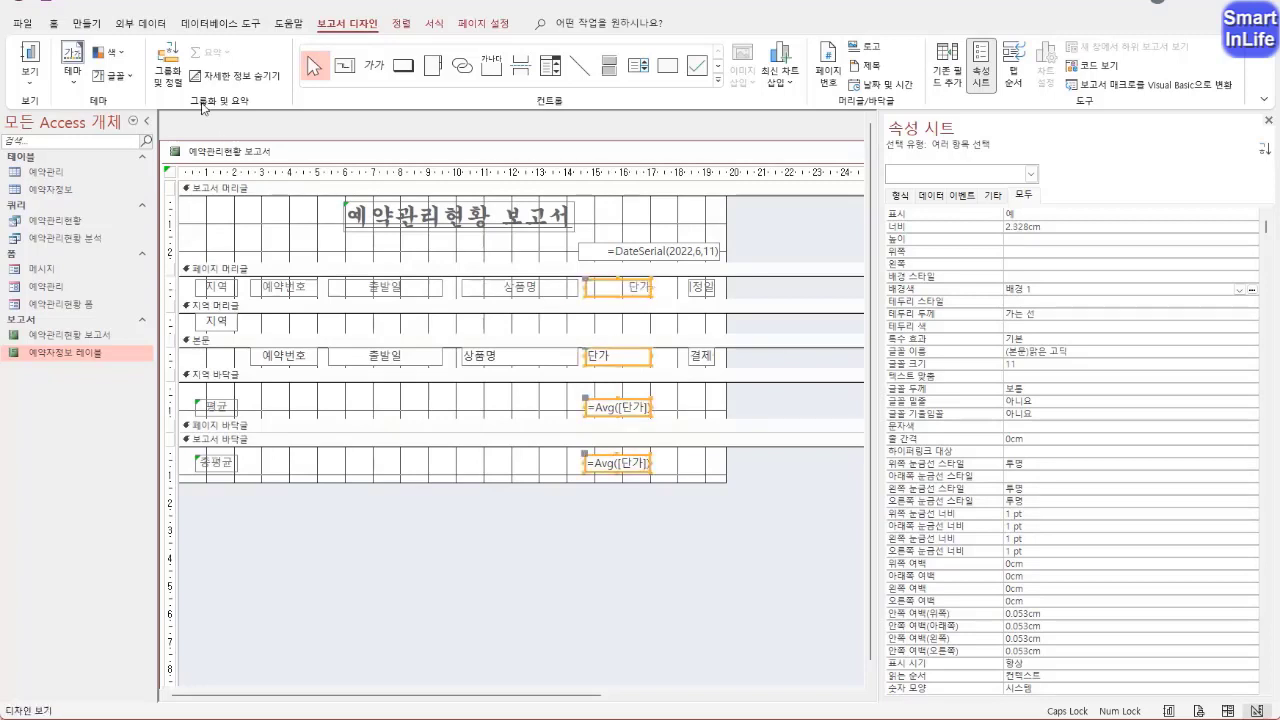
Check the 단가 amounts in 인쇄 미리 보기 and narrow the four 단가 column controls to about 2.1 cm in 디자인 보기
right_click(207, 153)
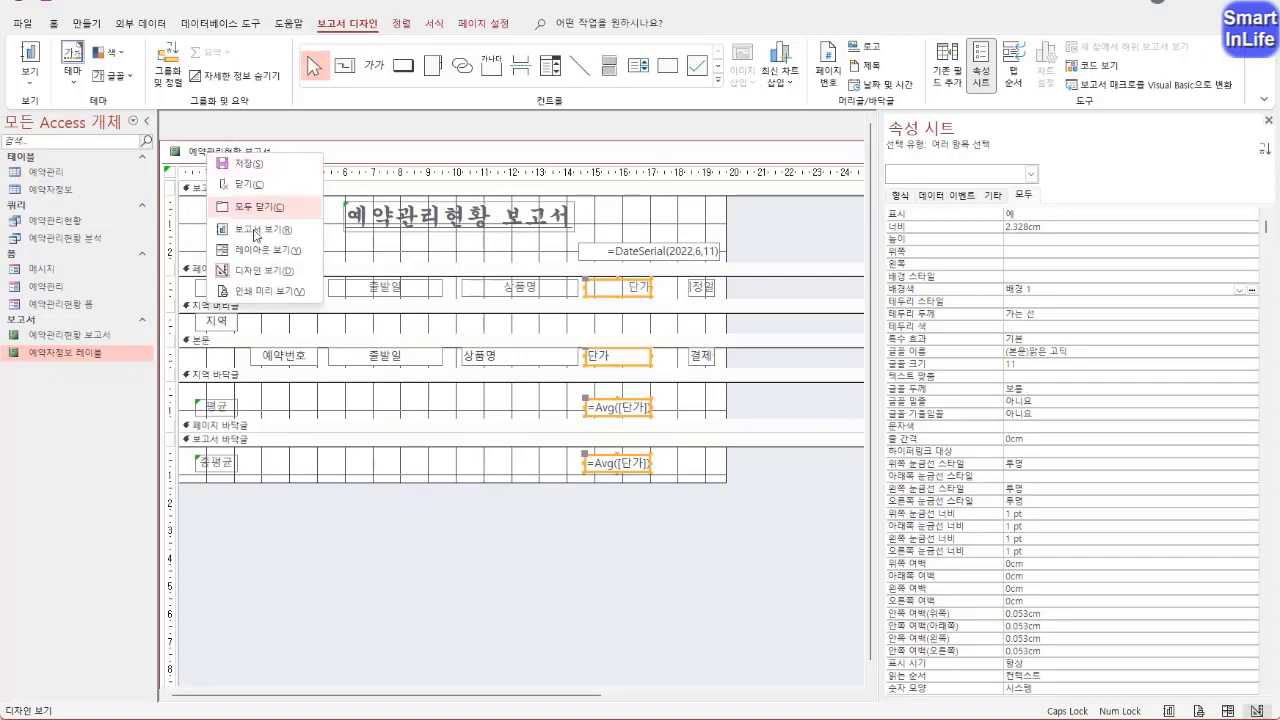
click(267, 293)
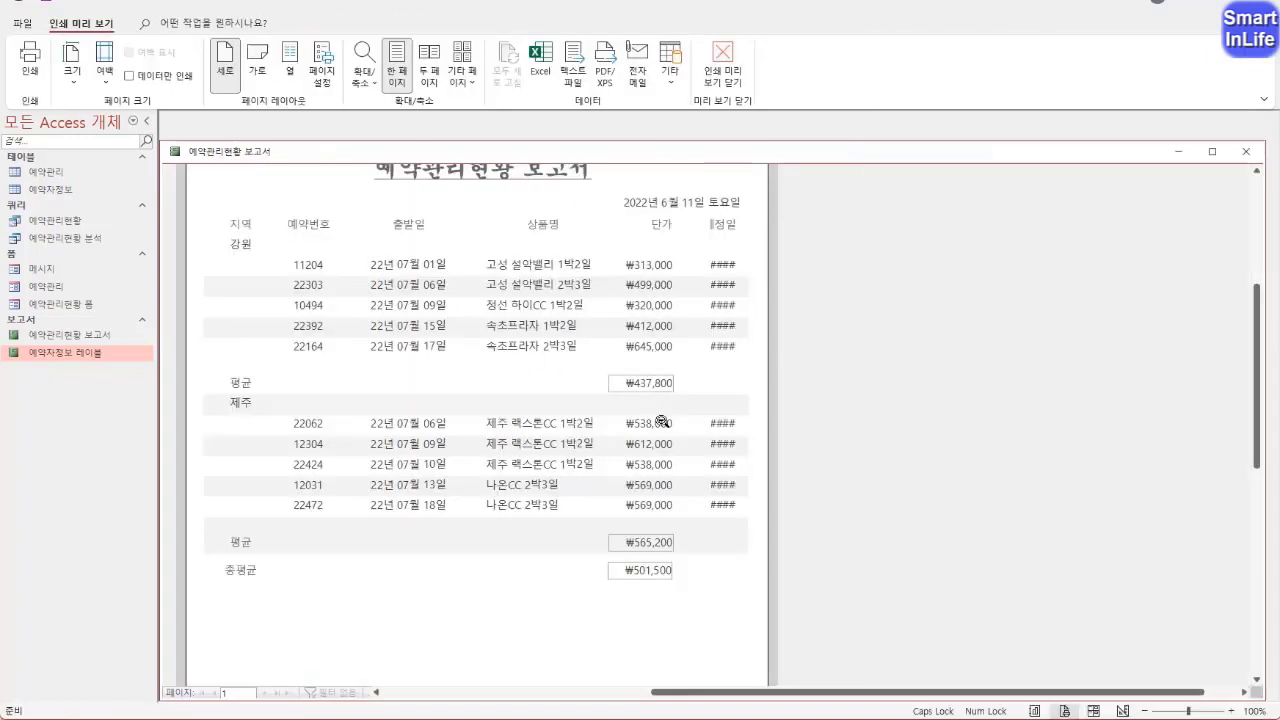
right_click(204, 155)
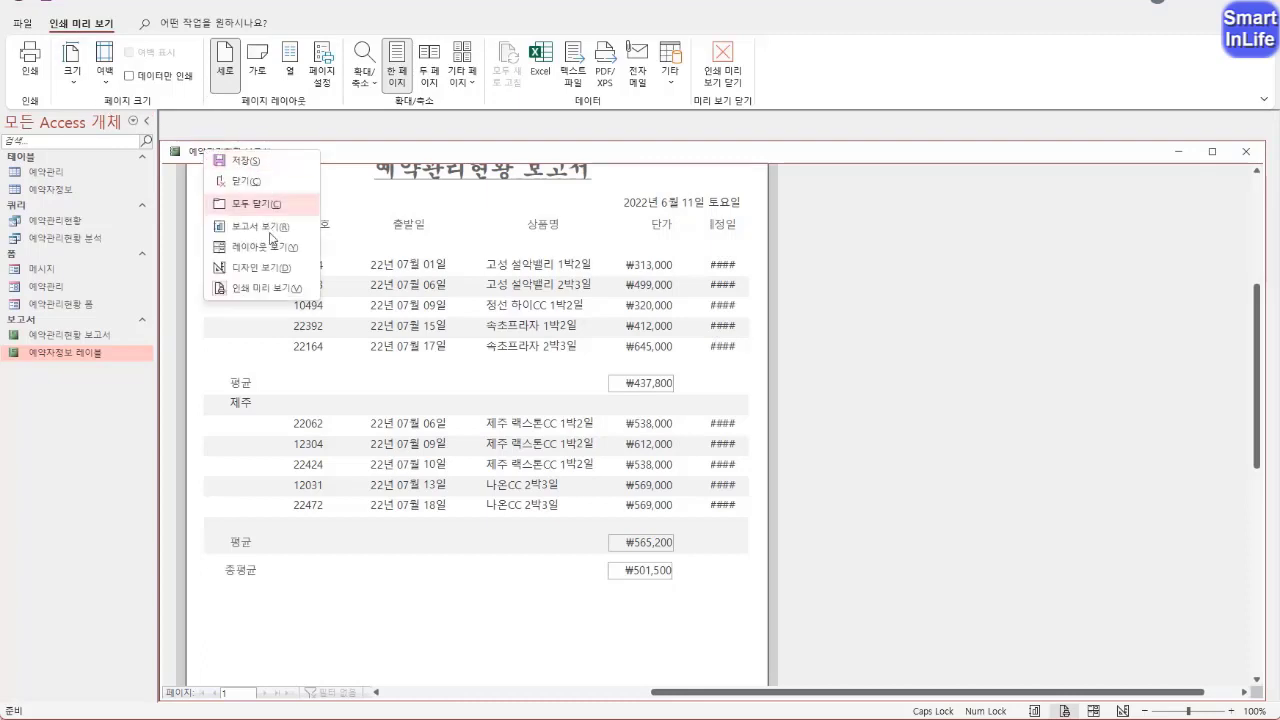
click(257, 268)
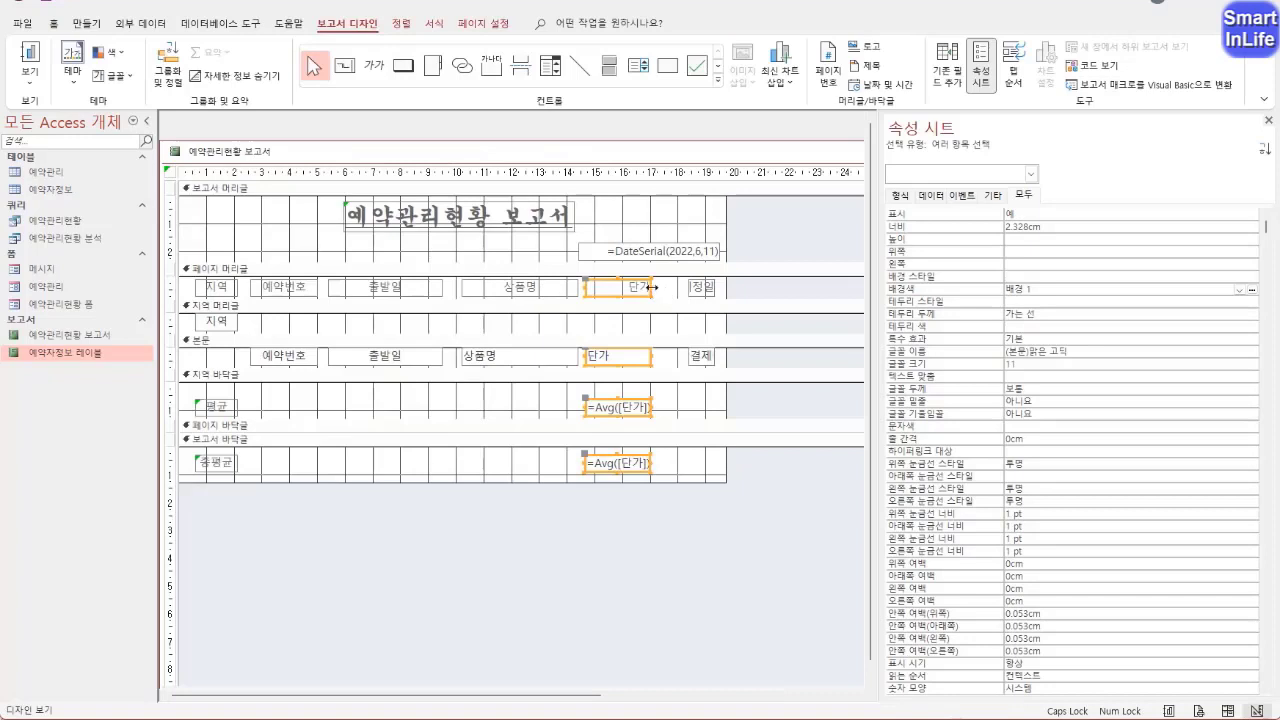
drag(650, 287, 646, 291)
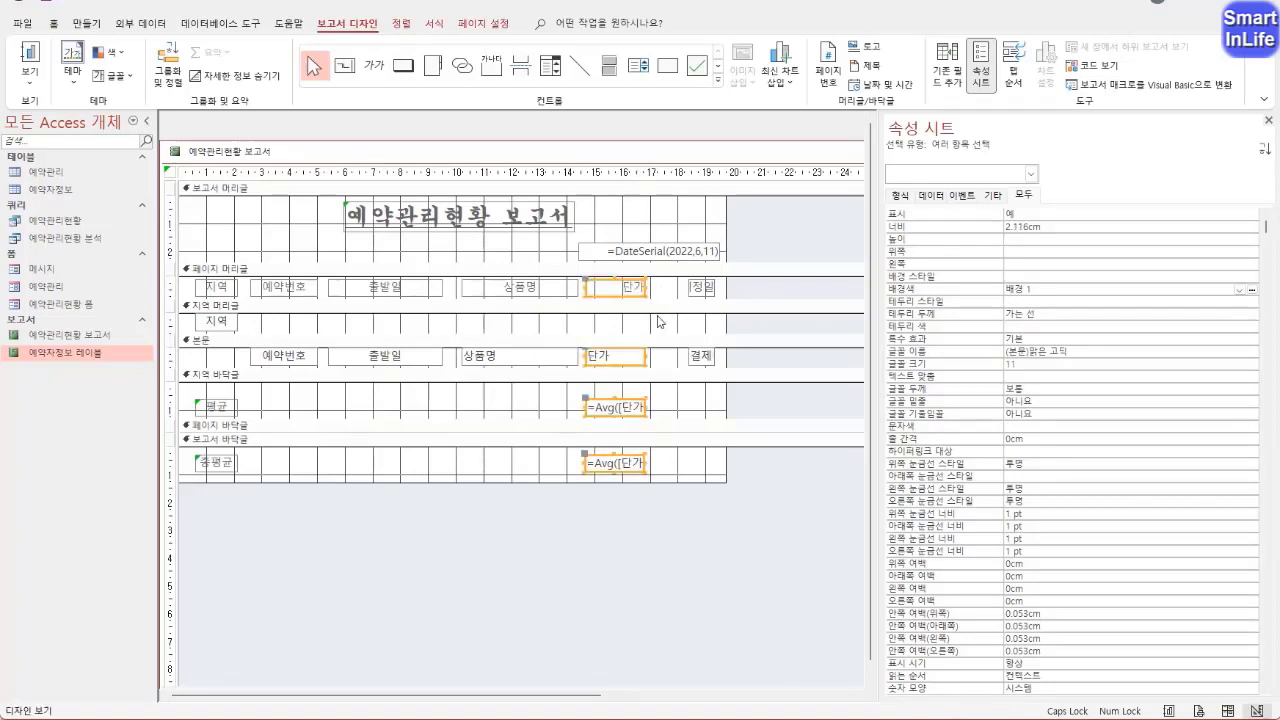
Move the four 단가 column controls left until they adjoin the 상품명 column, starting at about 14.4 cm
key(Left)
key(Left)
key(Left)
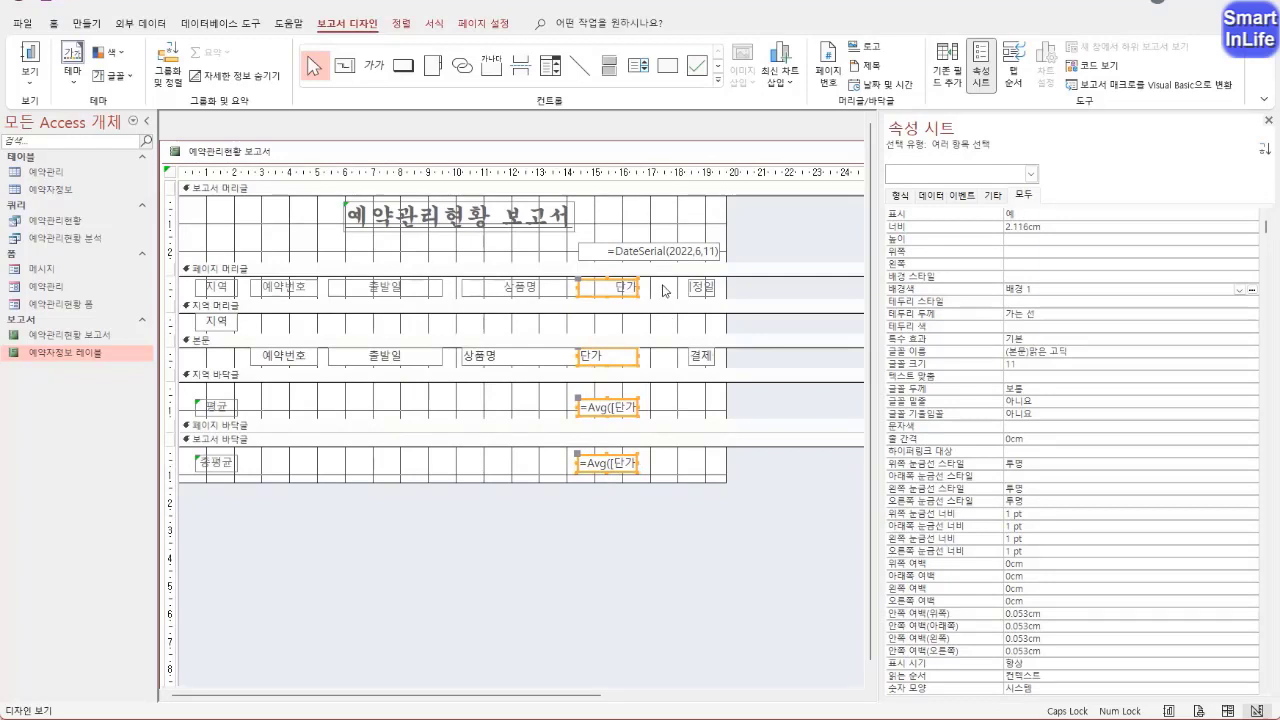
Widen the 결제예정일 label and field to about 2.6 cm, starting just beside the 단가 column, and center their text
drag(662, 290, 697, 375)
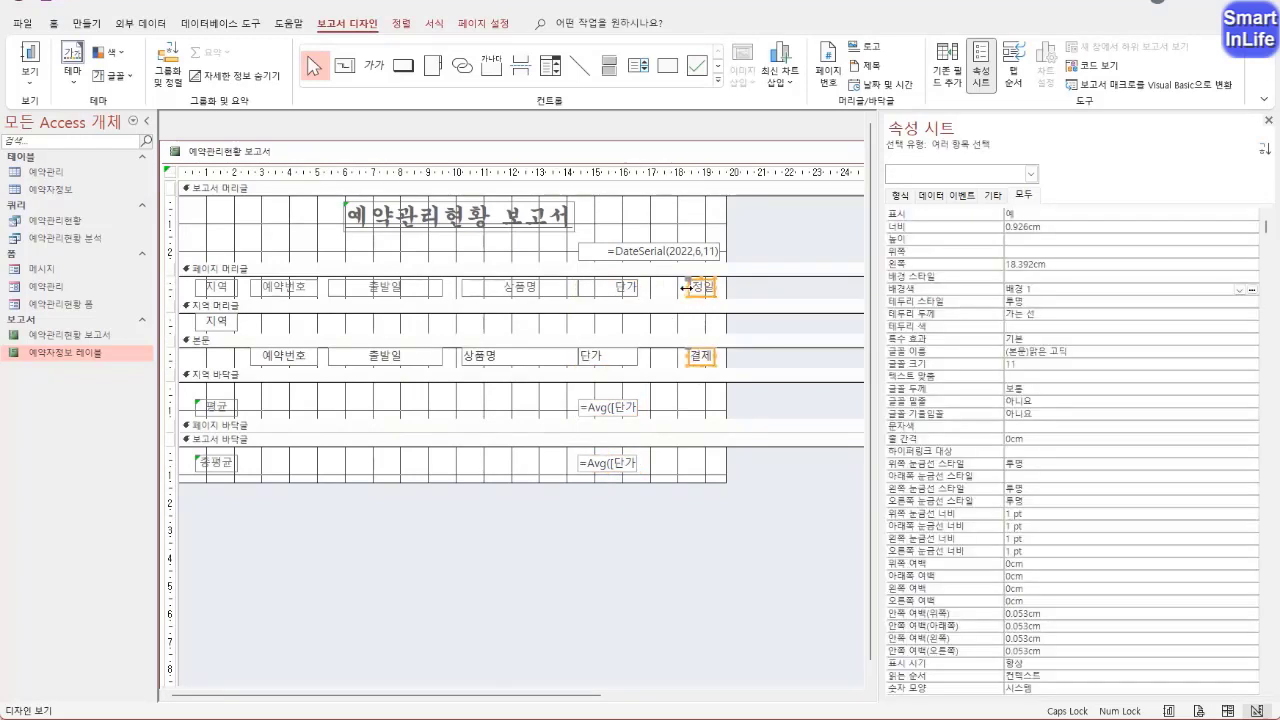
drag(686, 287, 640, 290)
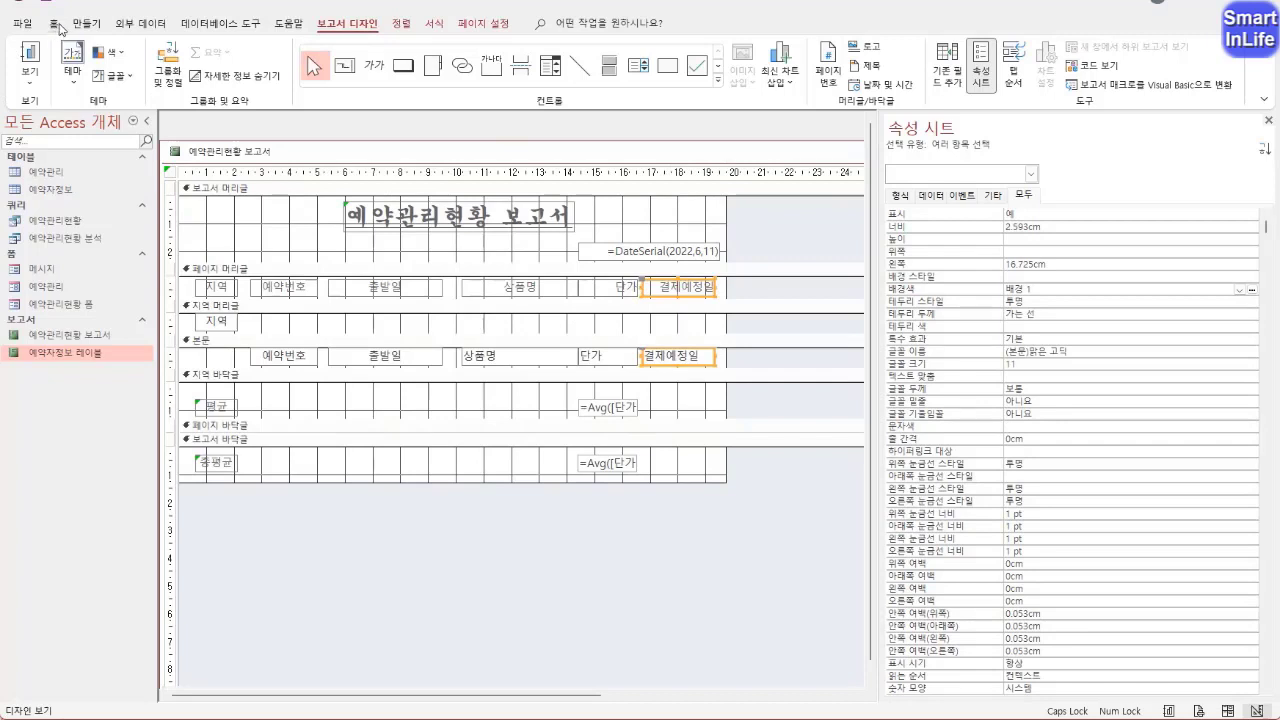
click(56, 24)
click(958, 76)
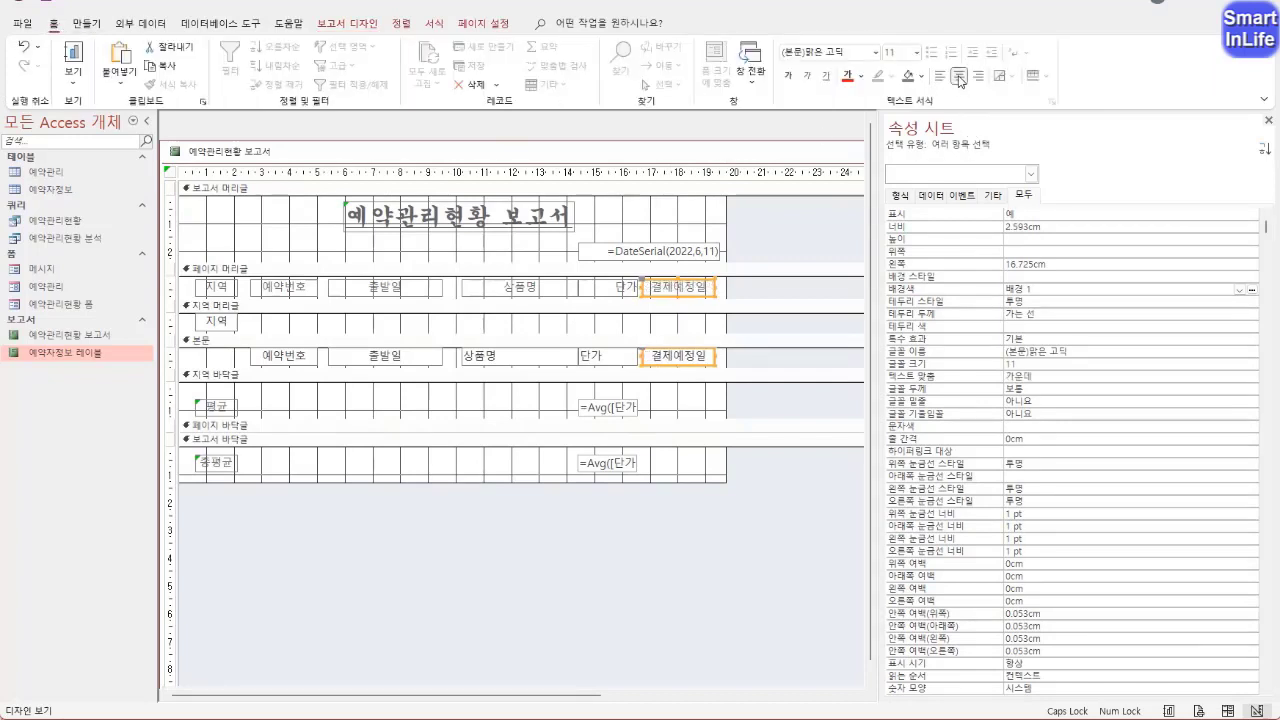
Center the 단가 label, right-align the 단가 field and both Avg controls, and check the alignment in 인쇄 미리 보기
click(614, 289)
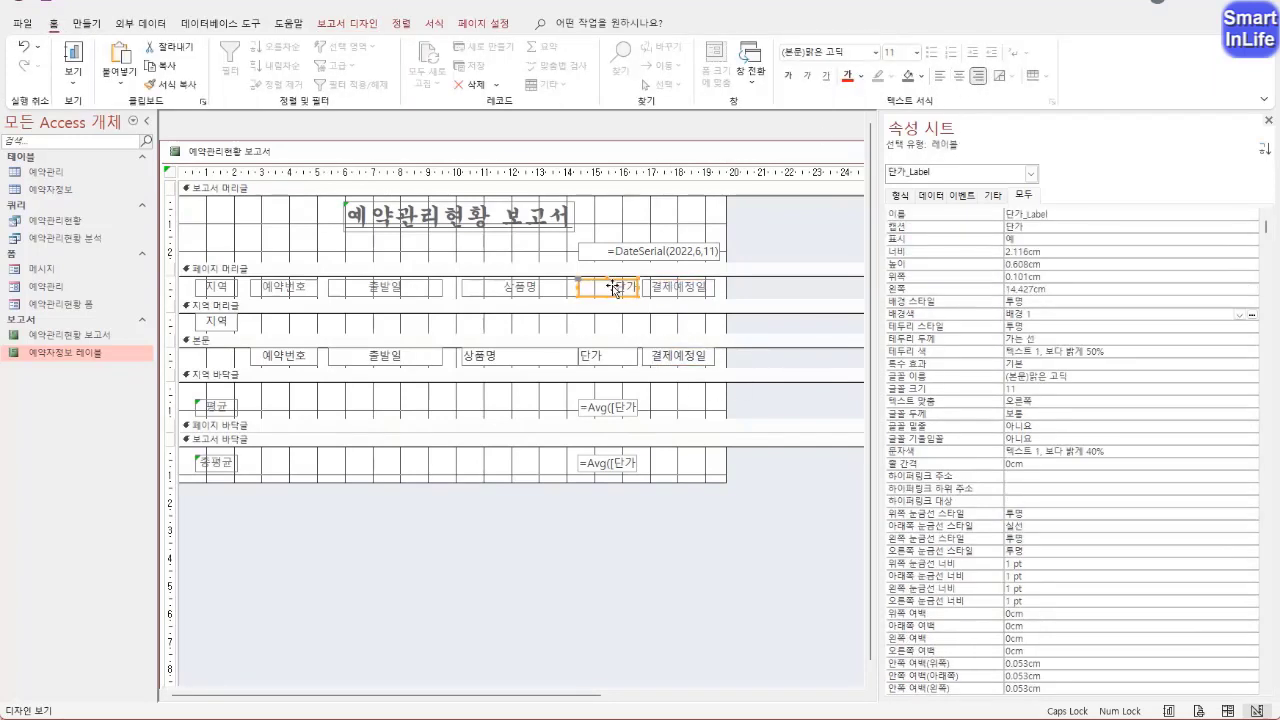
drag(608, 328, 615, 284)
click(958, 76)
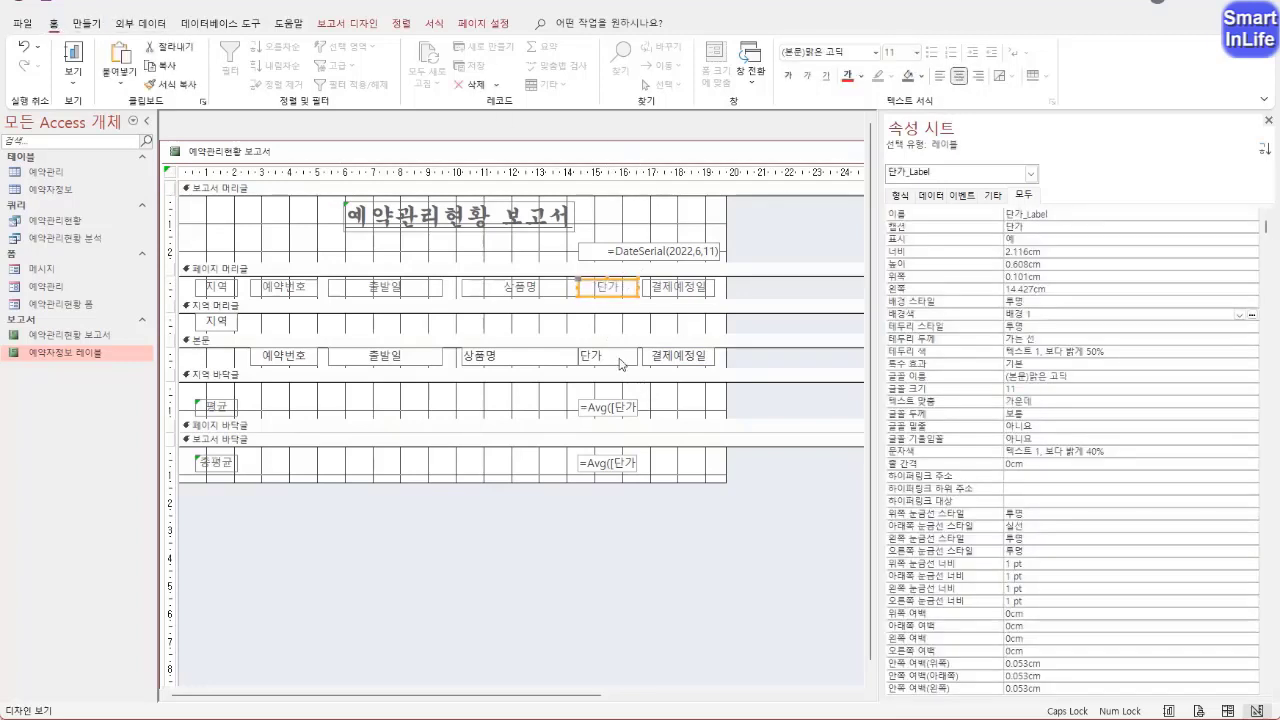
drag(622, 329, 608, 464)
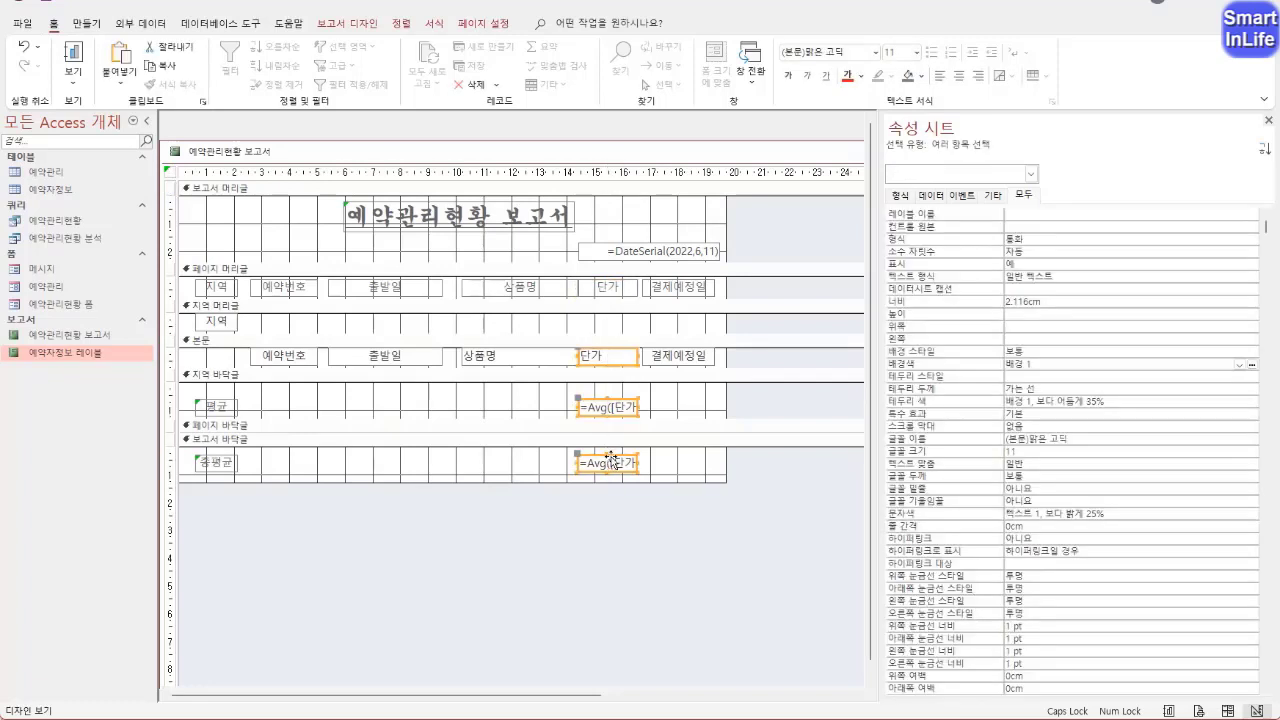
click(979, 76)
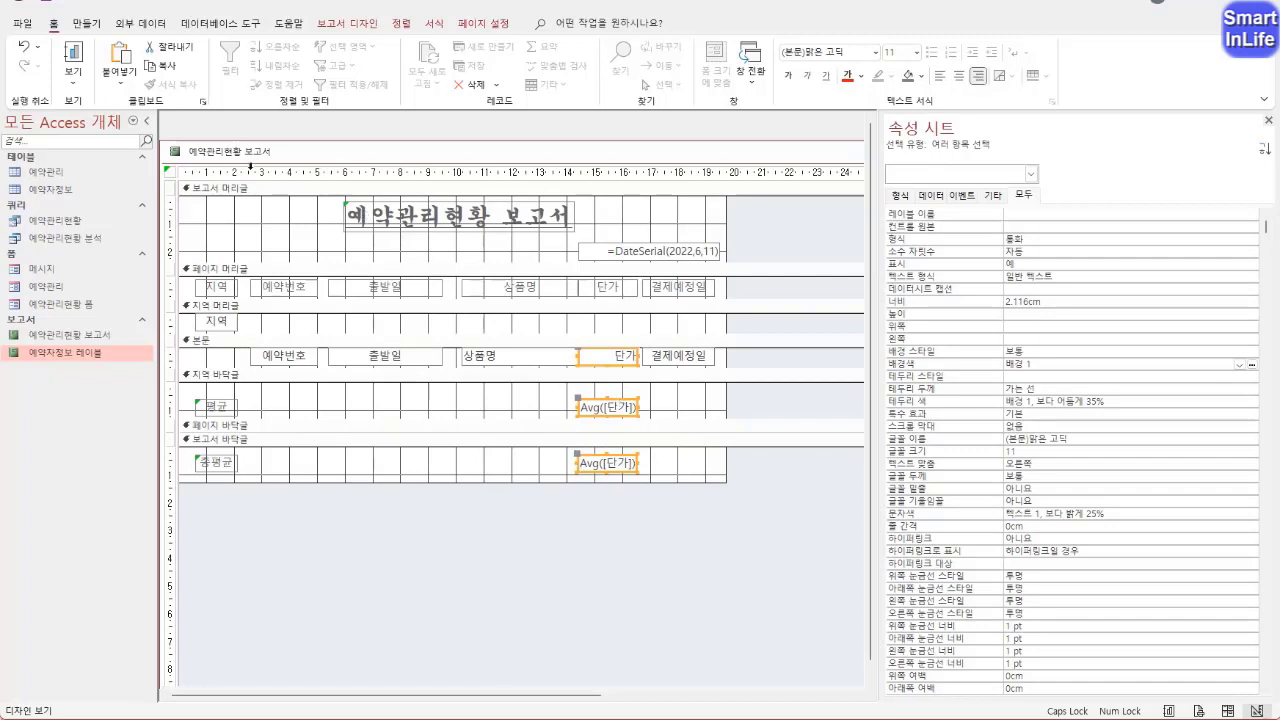
right_click(203, 155)
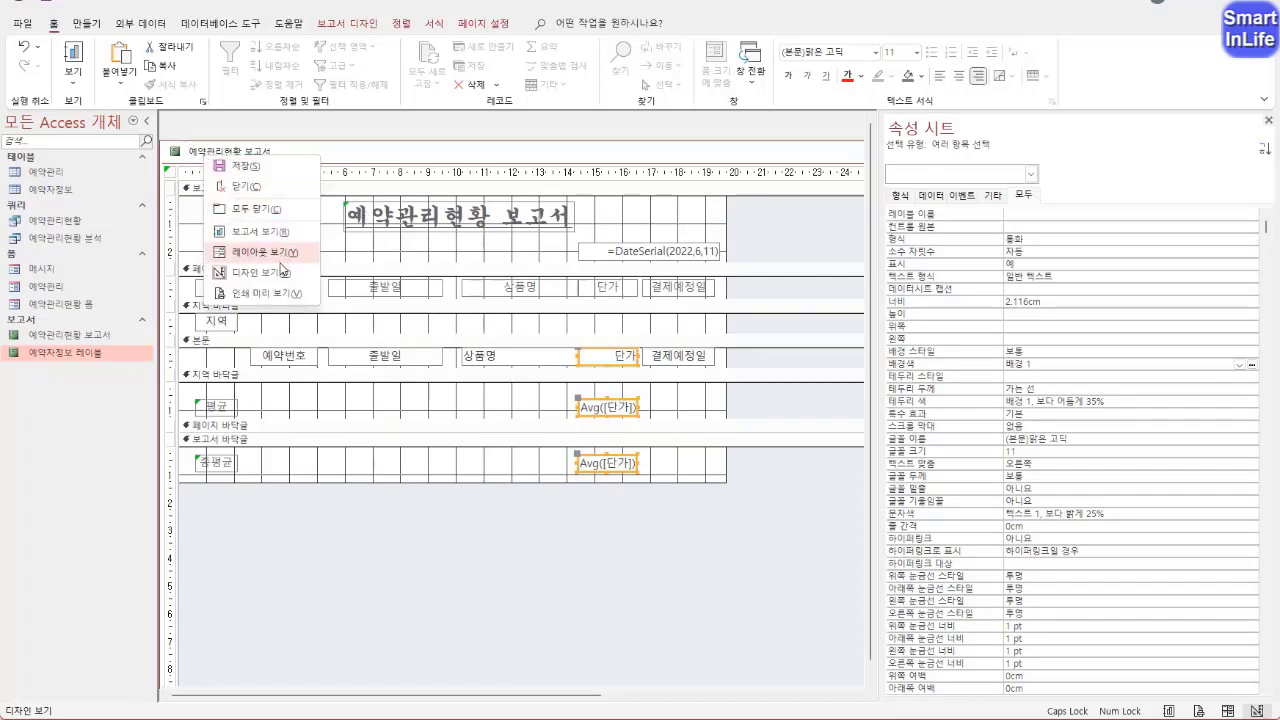
click(278, 298)
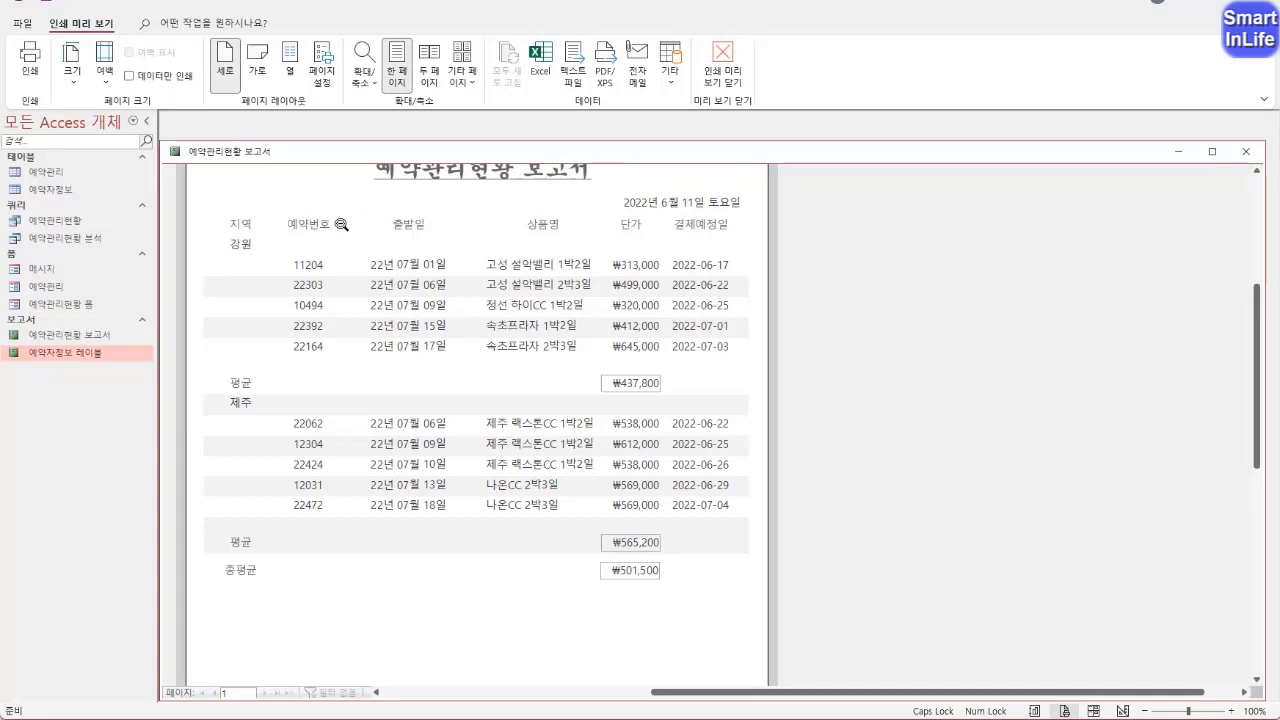
Return to 디자인 보기 and move all 상품명, 단가 and 결제예정일 column controls left together until they nearly adjoin the 출발일 column
right_click(257, 152)
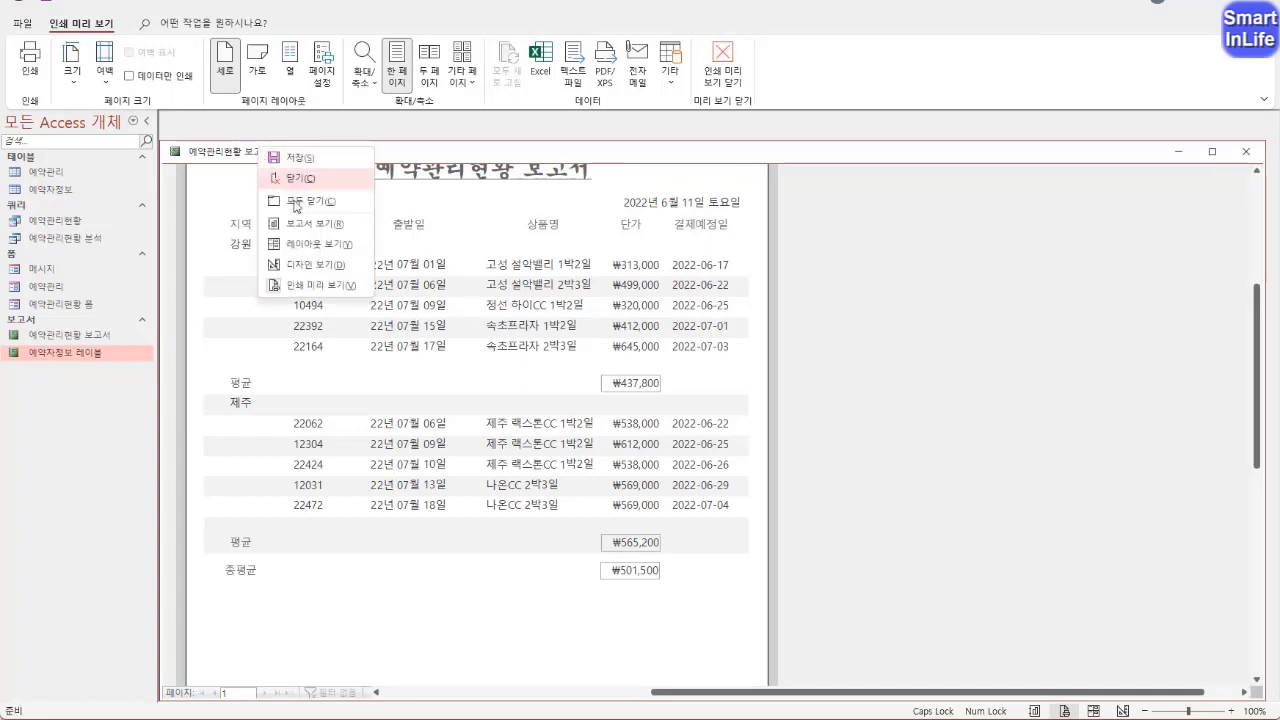
click(304, 267)
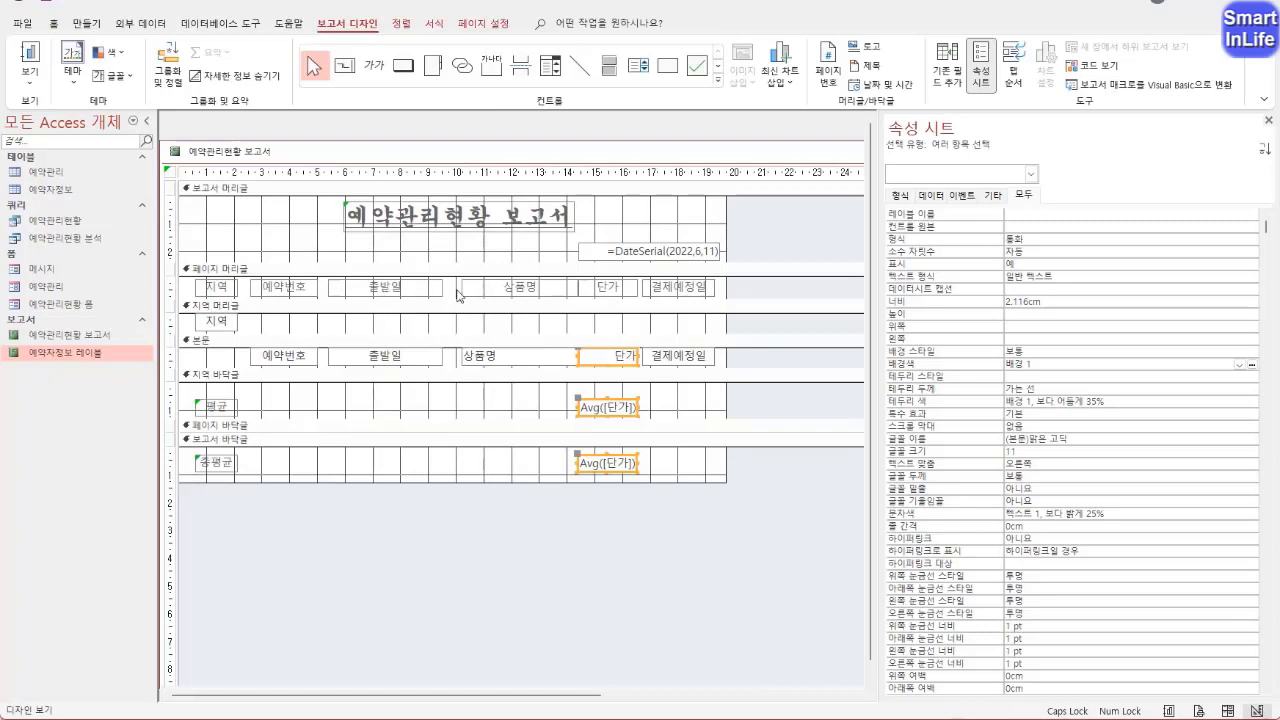
drag(455, 290, 733, 472)
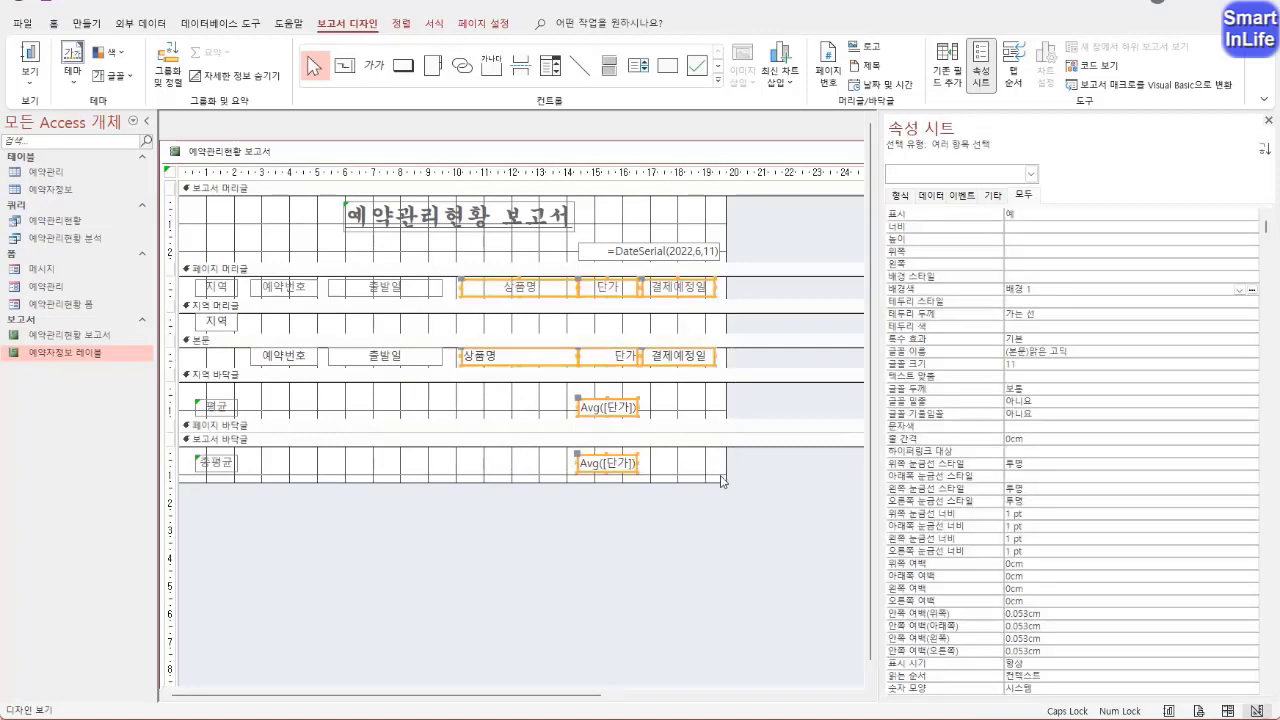
key(Left)
key(Left)
key(Left)
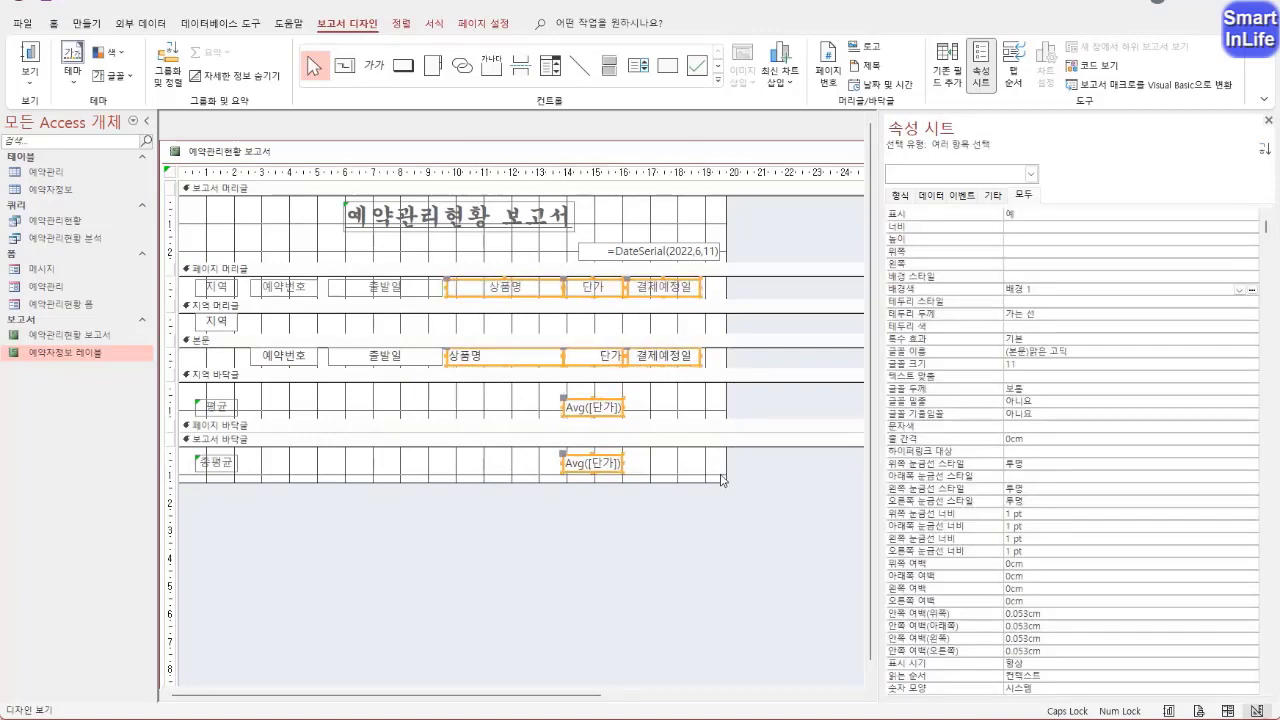
Move the 결제예정일 label and field right to about 16.9 cm and check the column spacing in 인쇄 미리 보기
drag(687, 412, 685, 285)
key(Right)
key(Right)
key(Right)
key(Right)
key(Right)
key(Right)
key(Right)
key(Right)
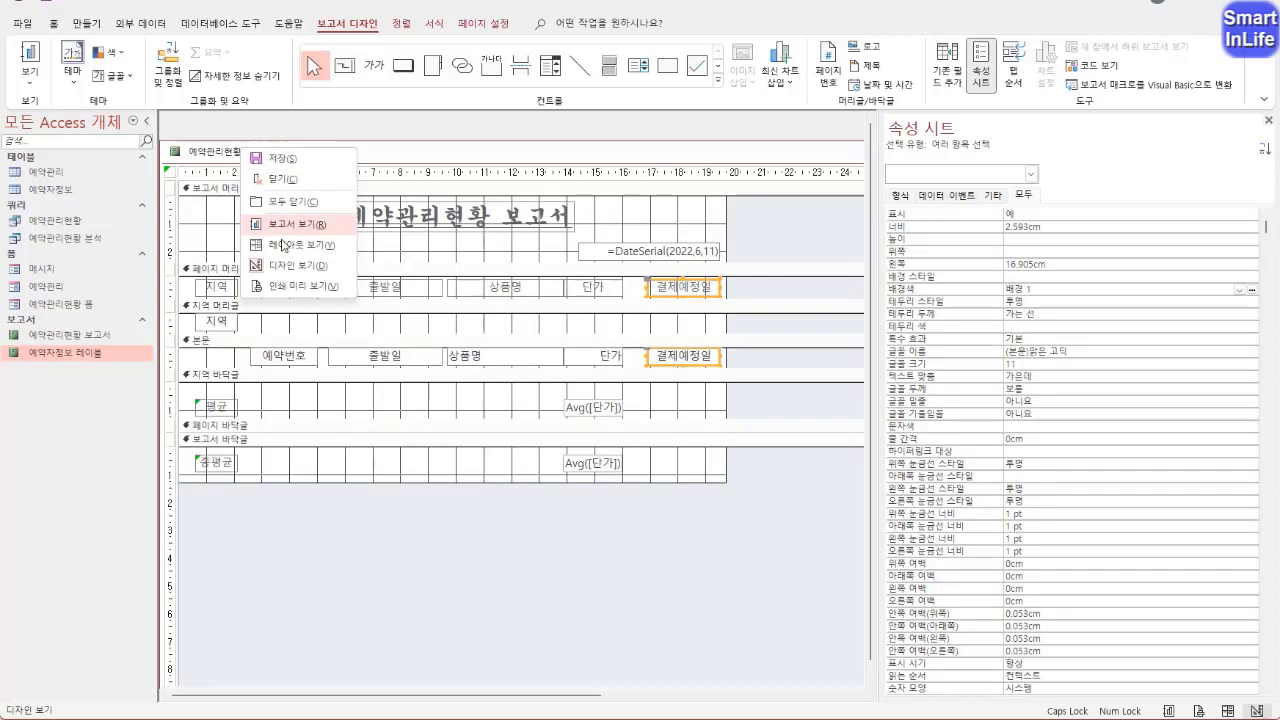
click(293, 286)
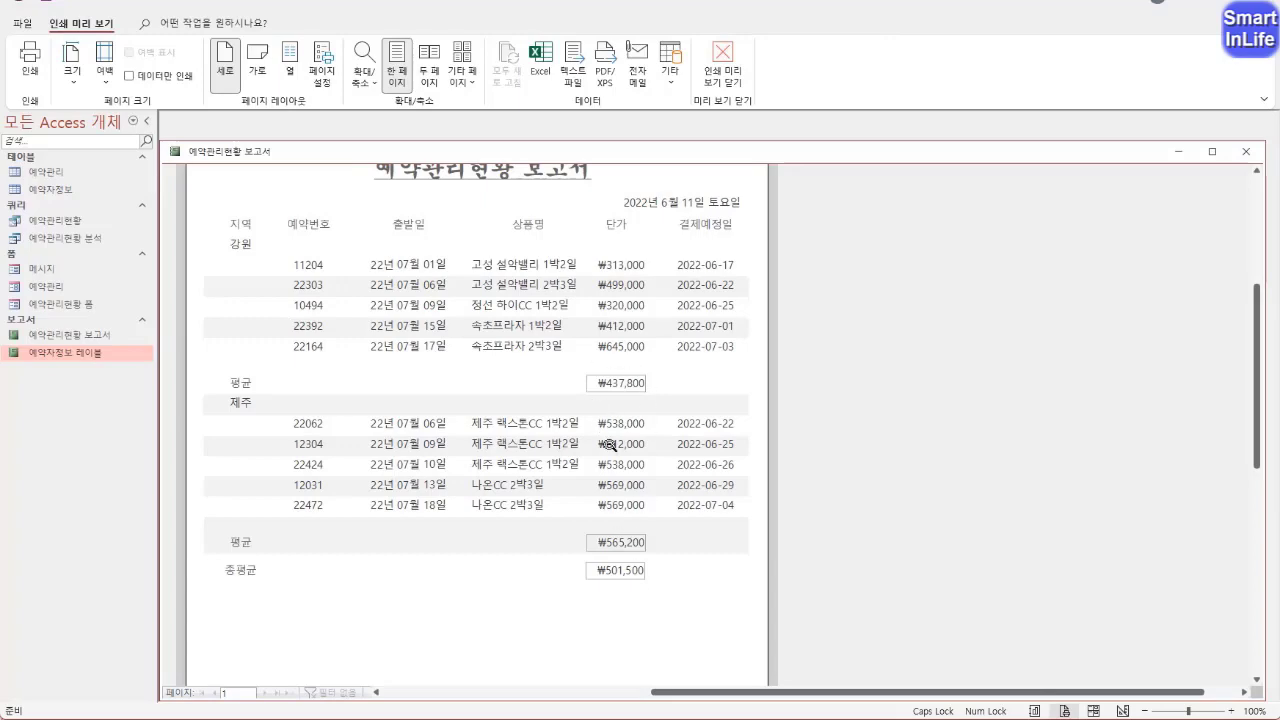
In 디자인 보기, set the 배경색 of all controls from the 페이지 머리글 through the 보고서 바닥글 to 배경 1
right_click(210, 153)
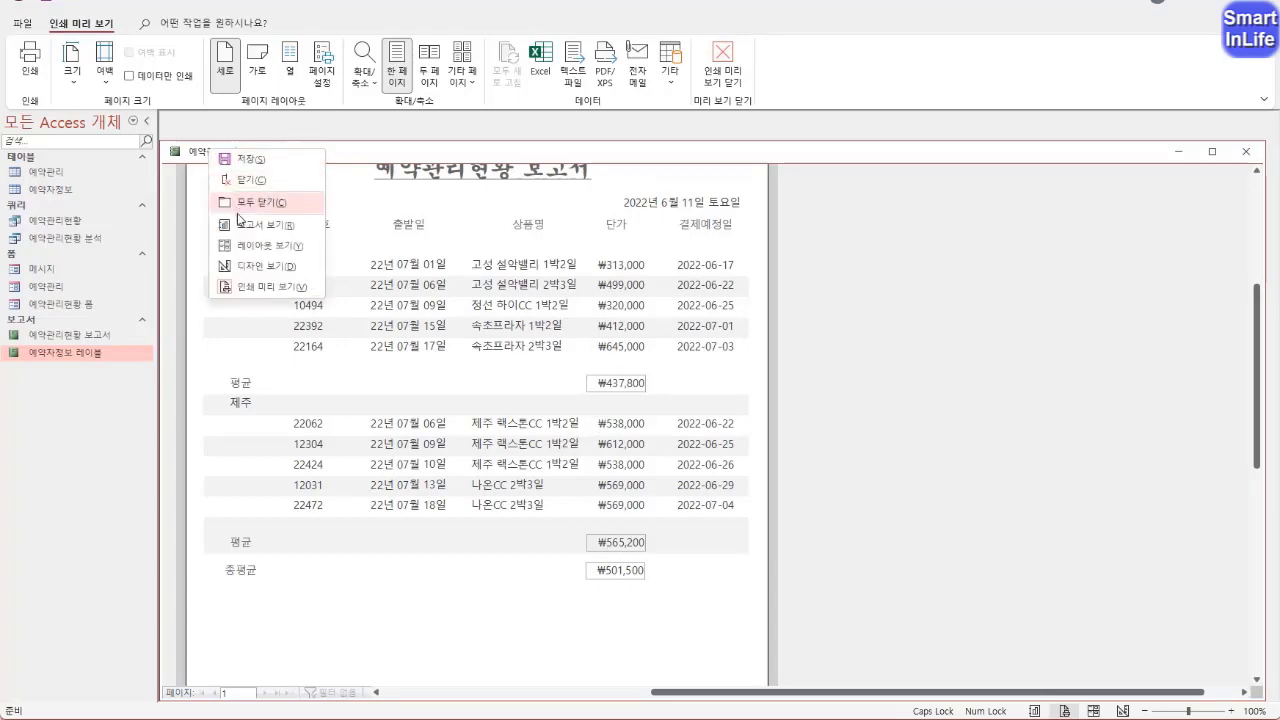
click(250, 267)
click(173, 288)
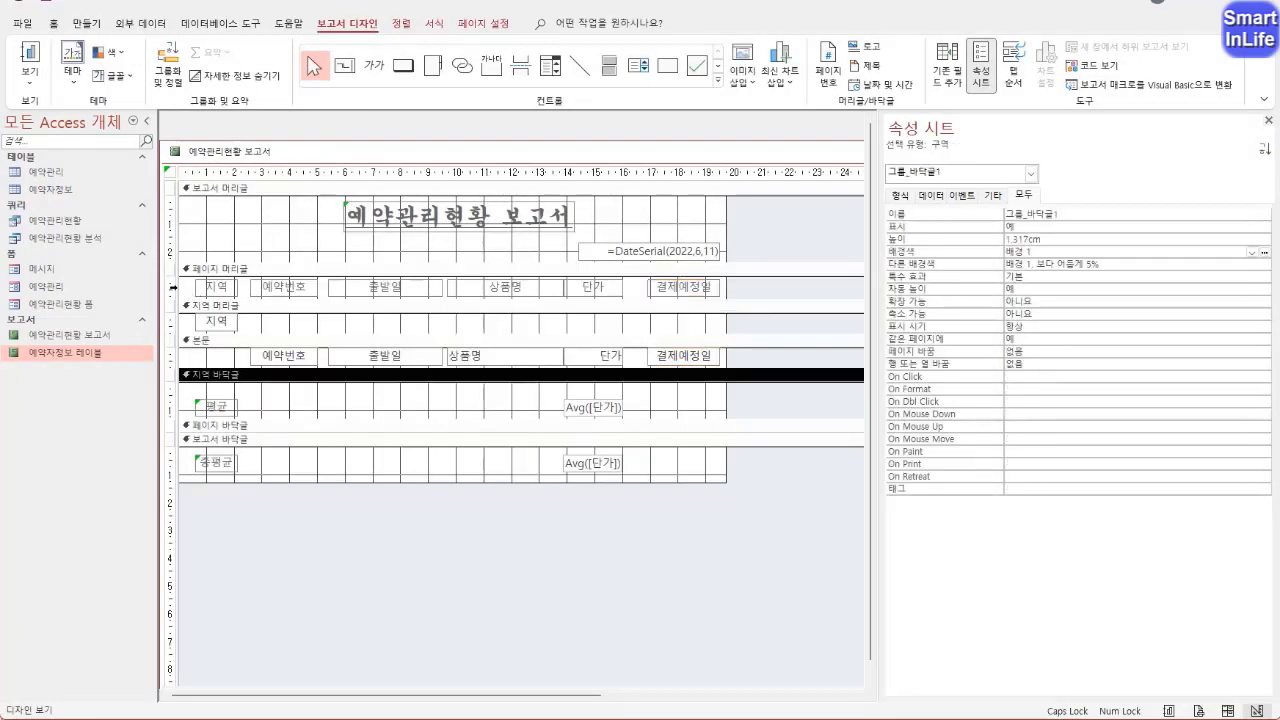
drag(173, 288, 173, 465)
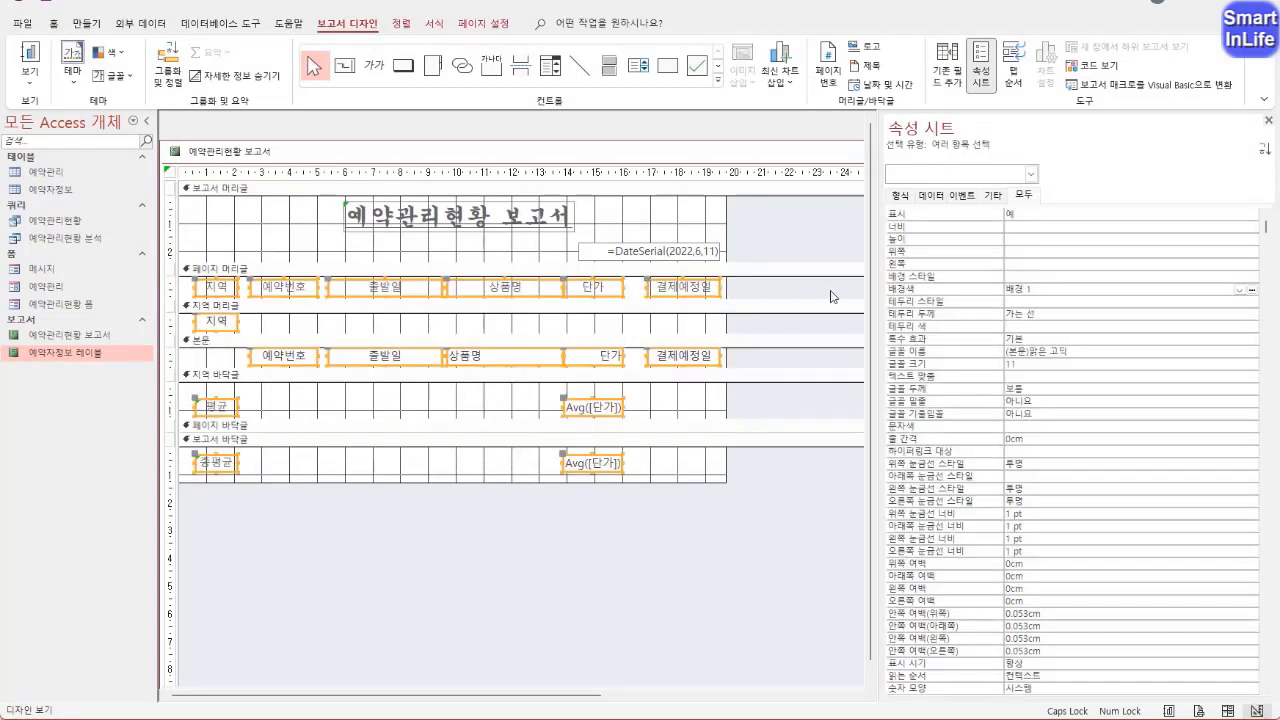
click(926, 293)
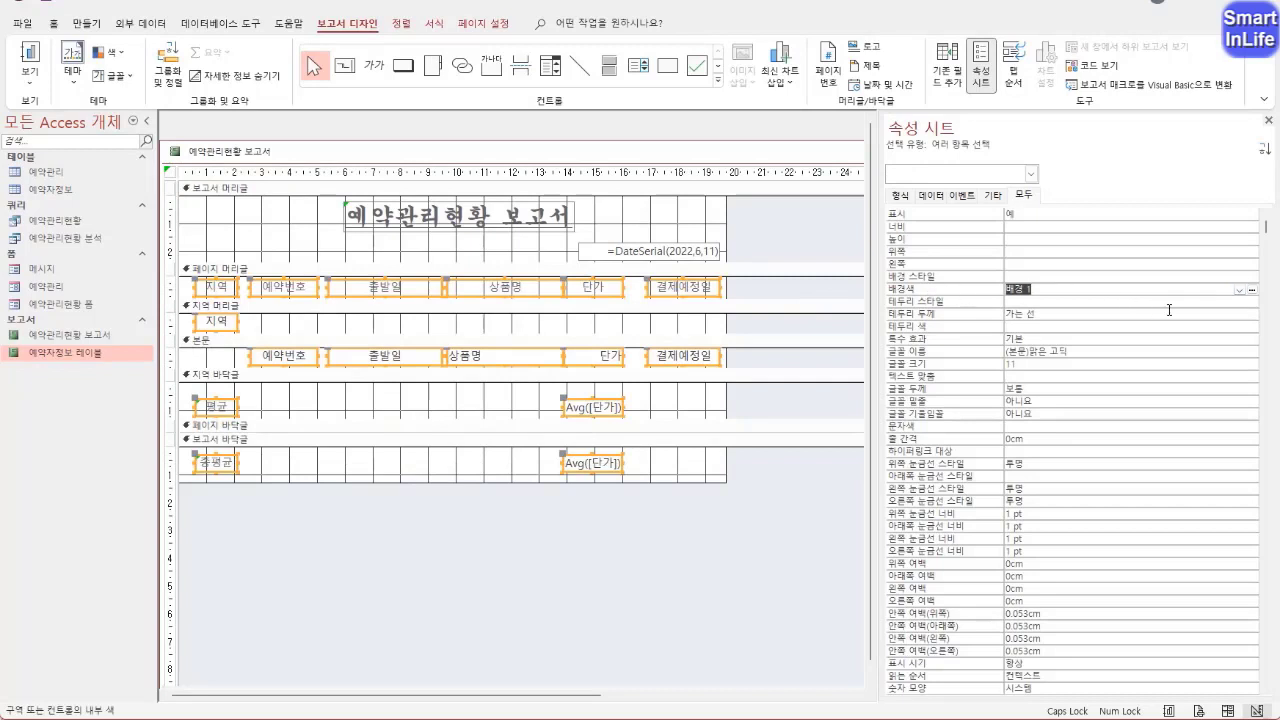
click(1251, 289)
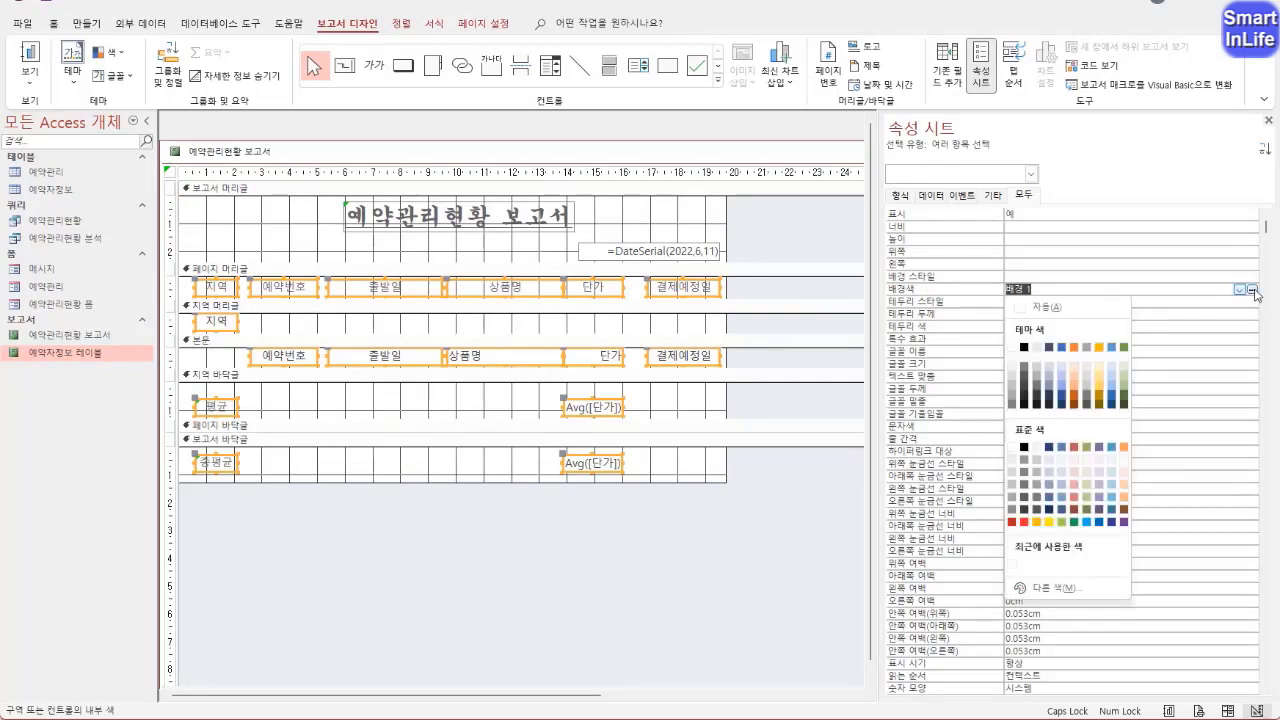
click(1013, 347)
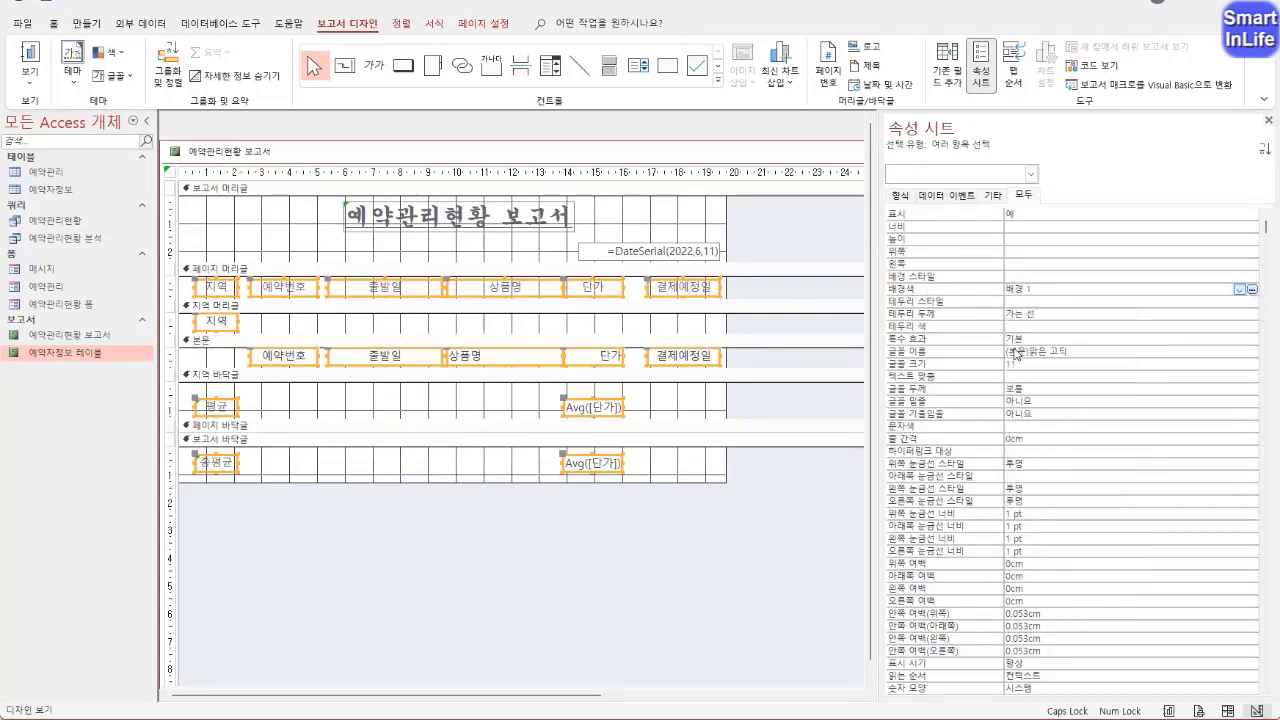
Set the 테두리 스타일 of the selected controls to 투명 and check the averages' borders in 인쇄 미리 보기
click(980, 303)
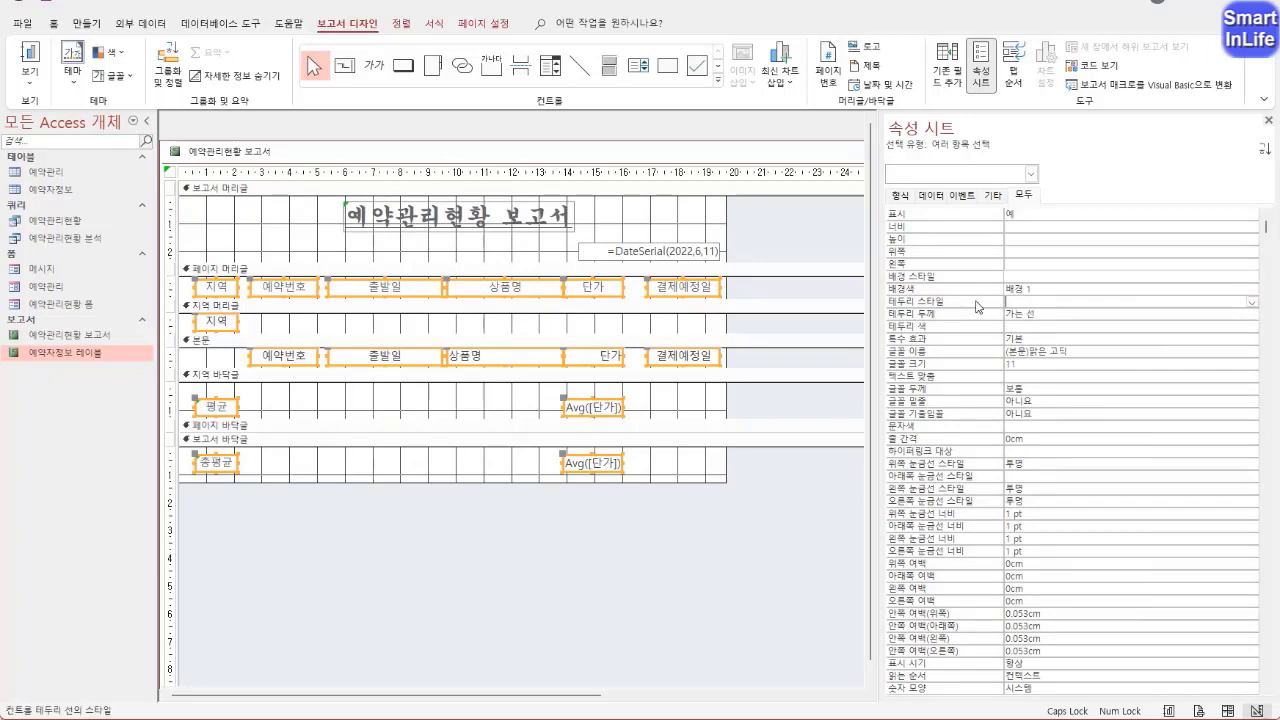
click(1251, 302)
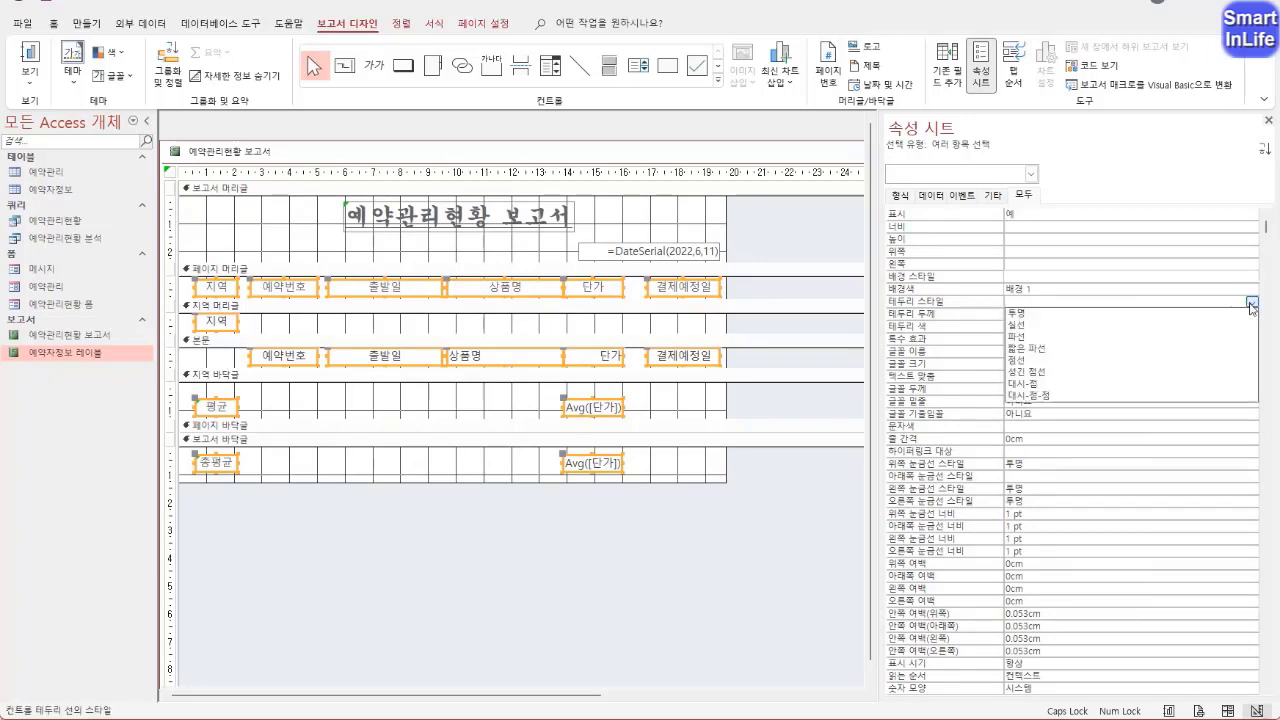
click(1030, 314)
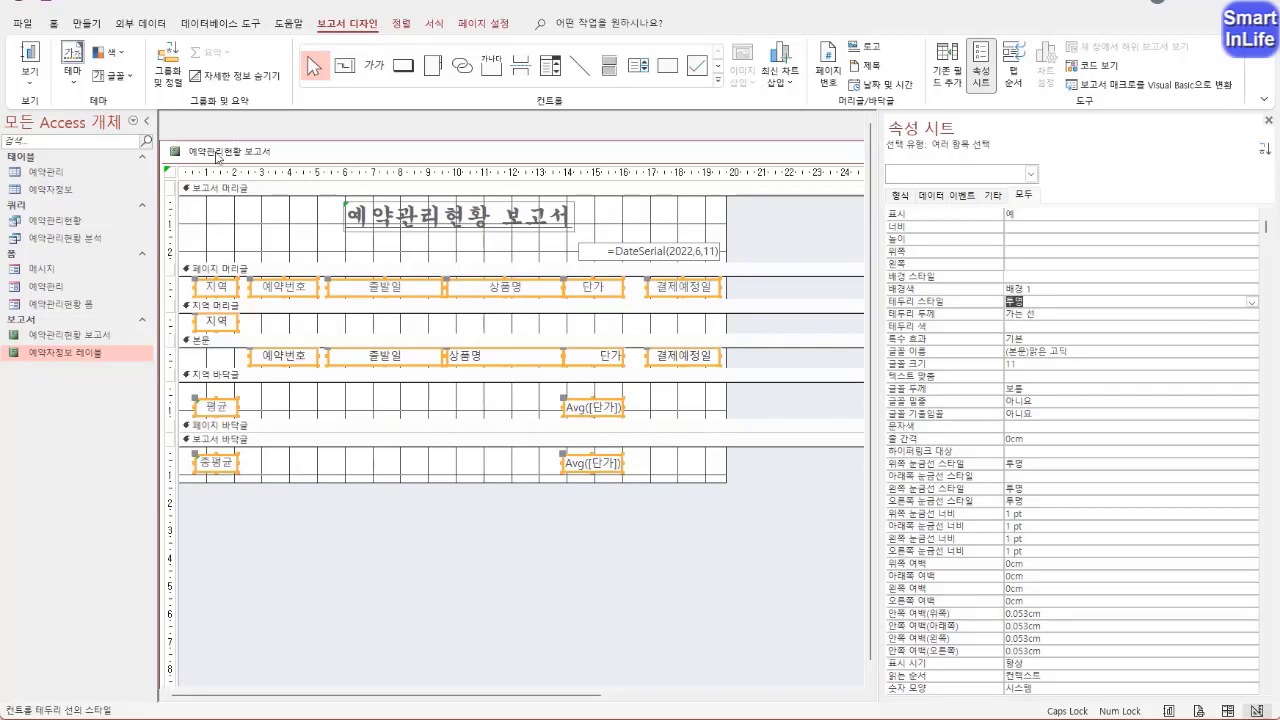
right_click(220, 155)
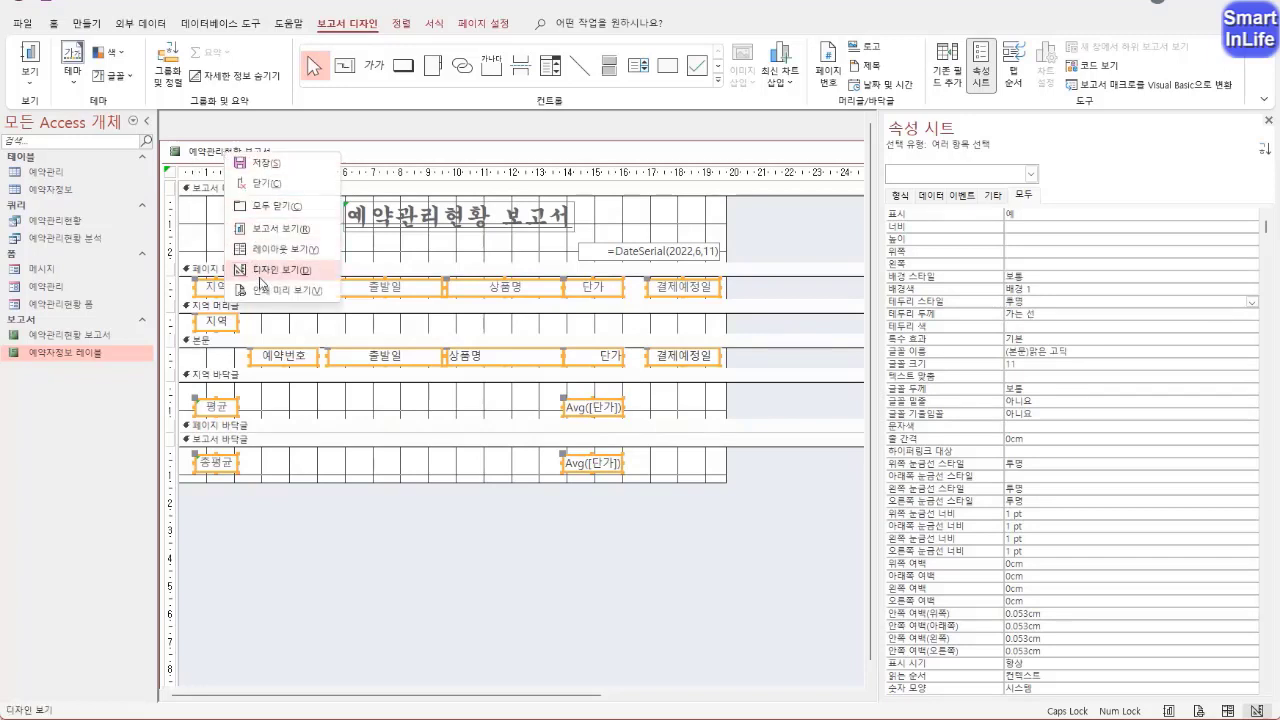
click(265, 291)
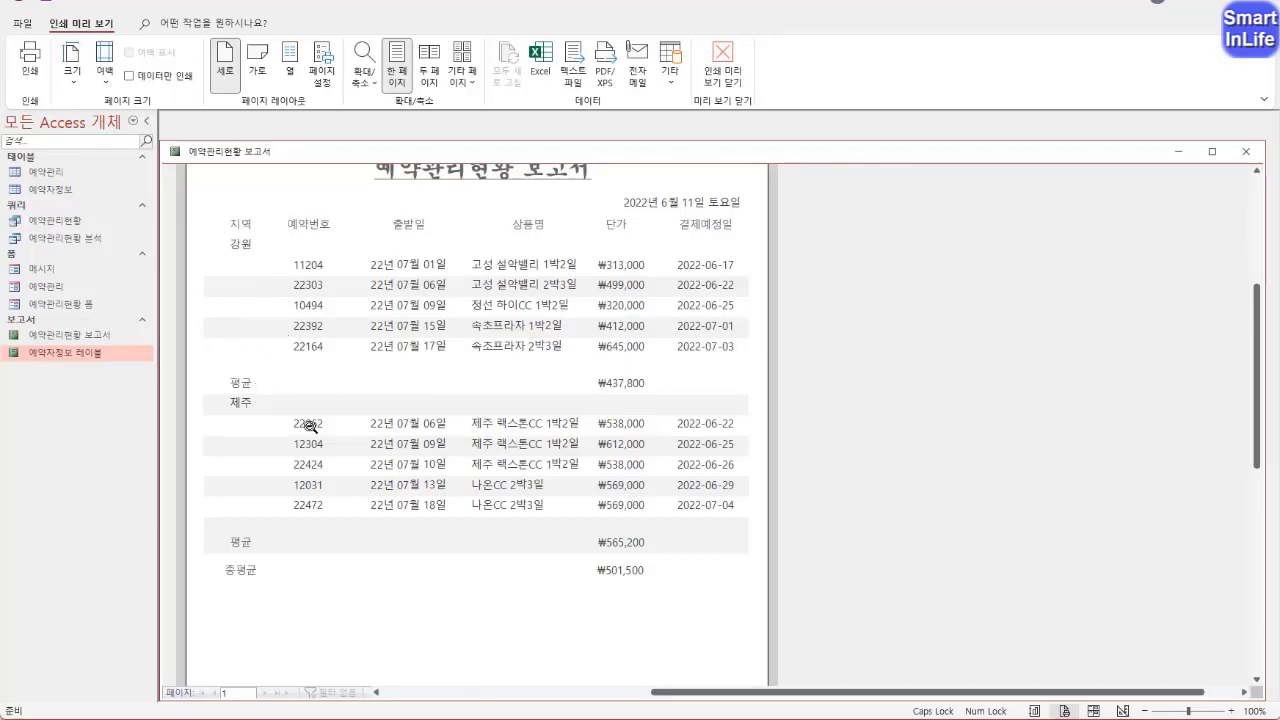
Return to 디자인 보기 and set the 배경색 of the 본문 section to 배경 1
right_click(222, 151)
click(268, 265)
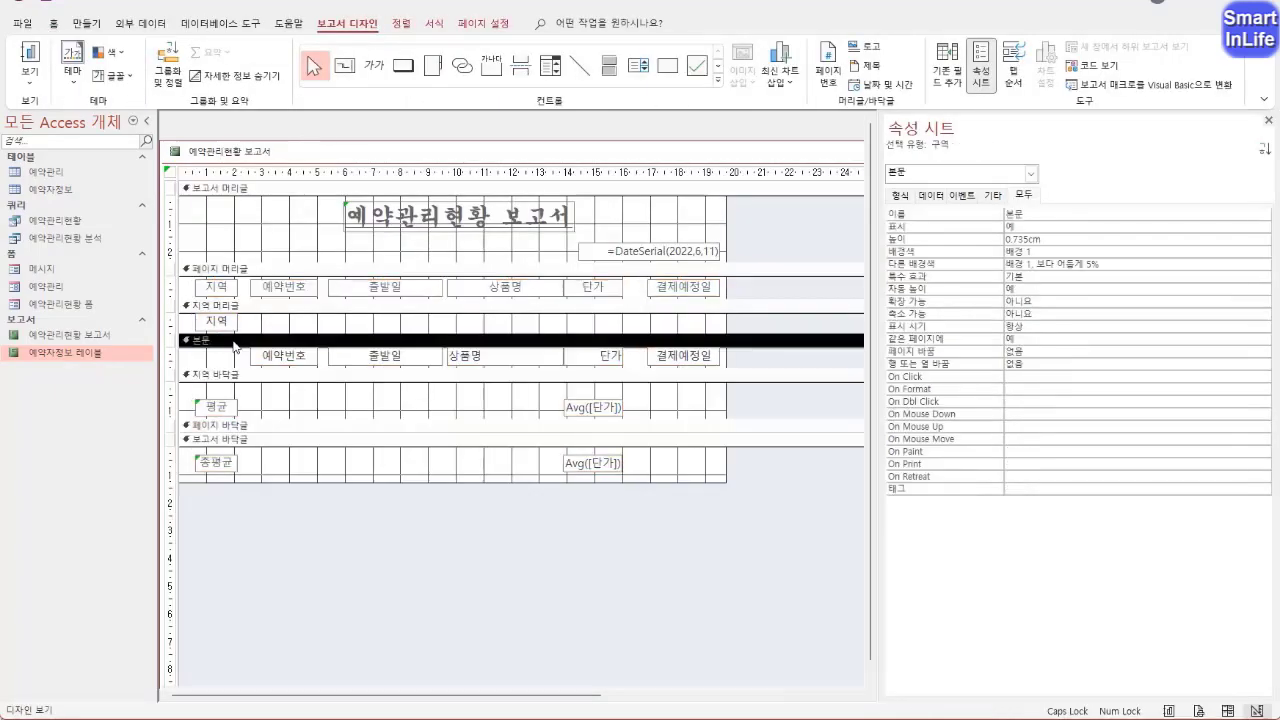
click(234, 342)
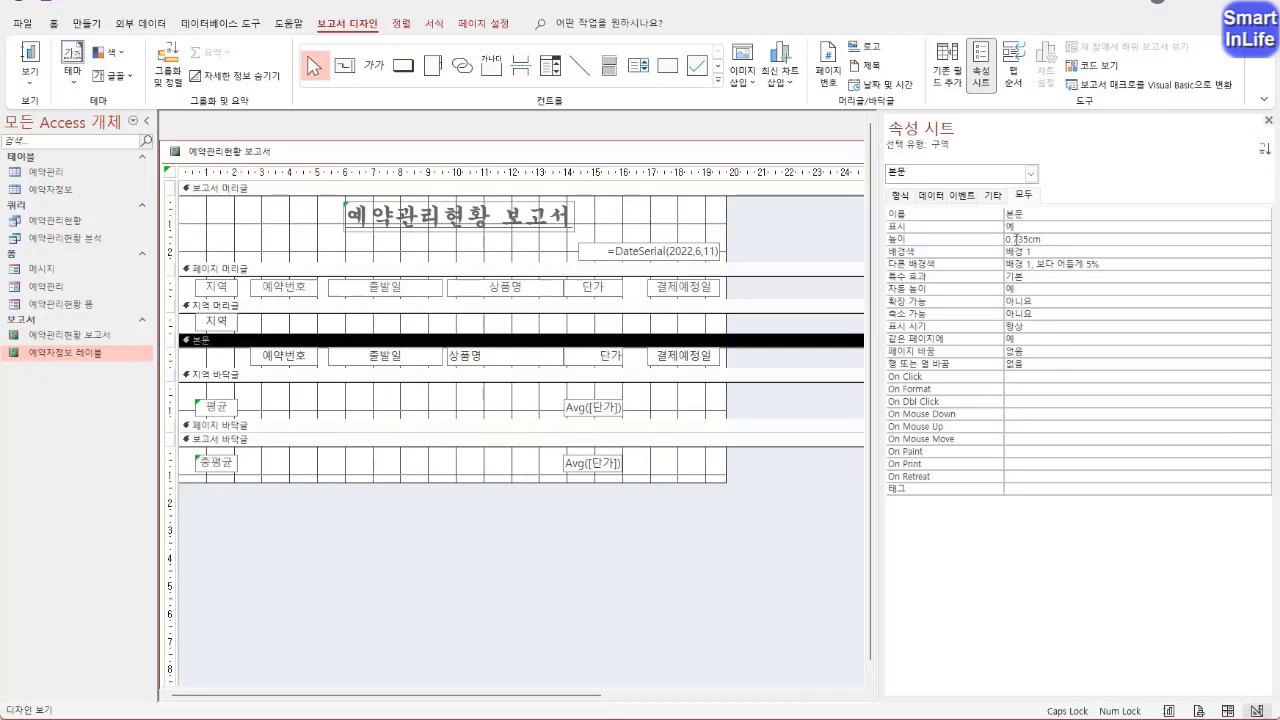
click(945, 252)
click(950, 263)
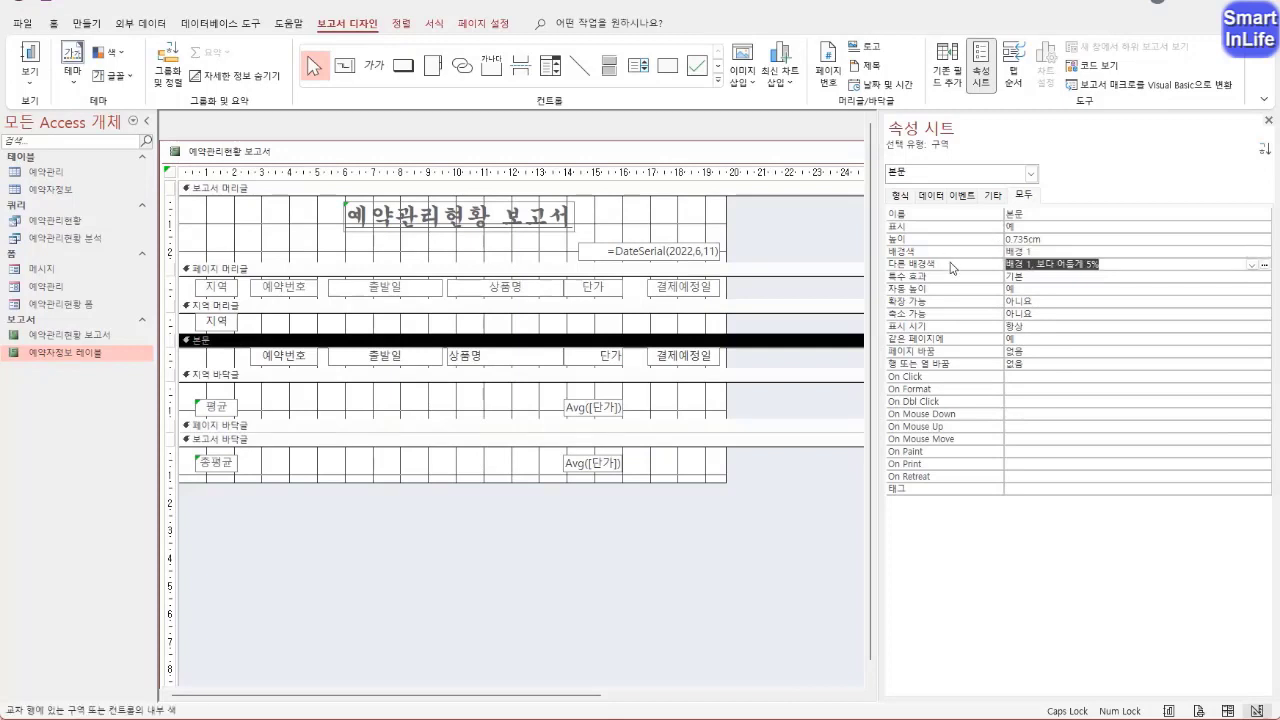
click(953, 251)
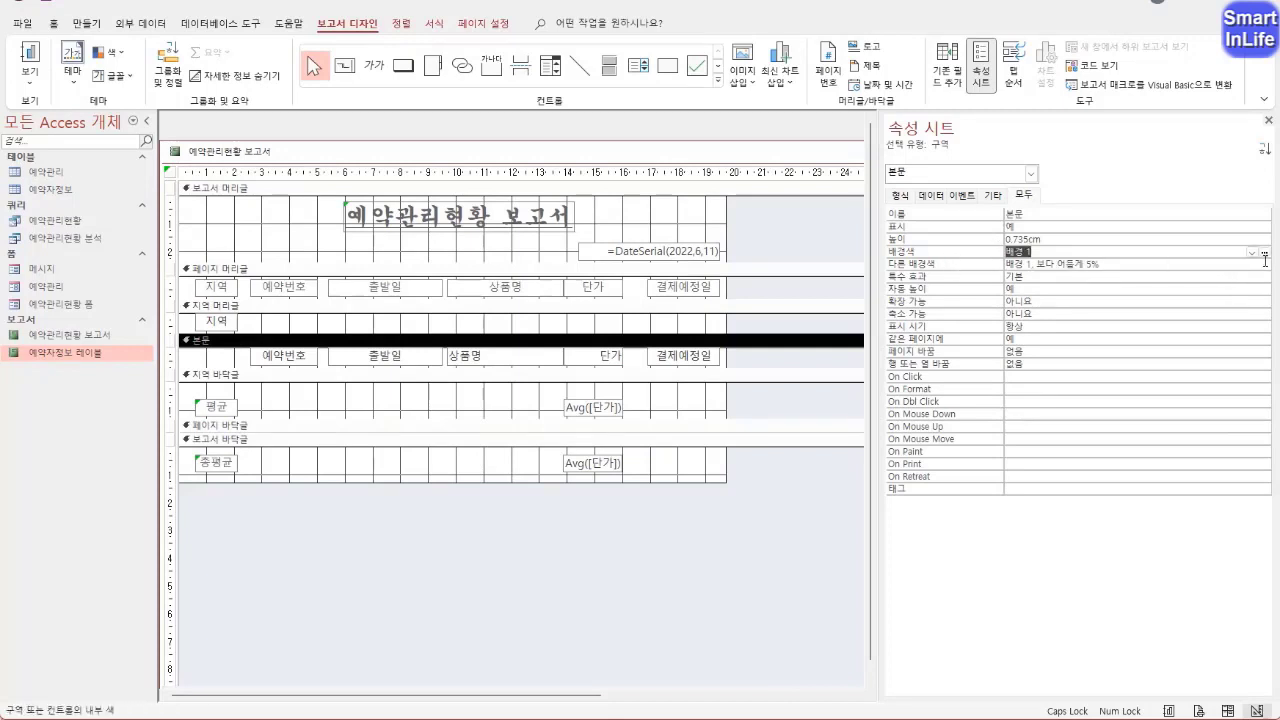
click(1251, 253)
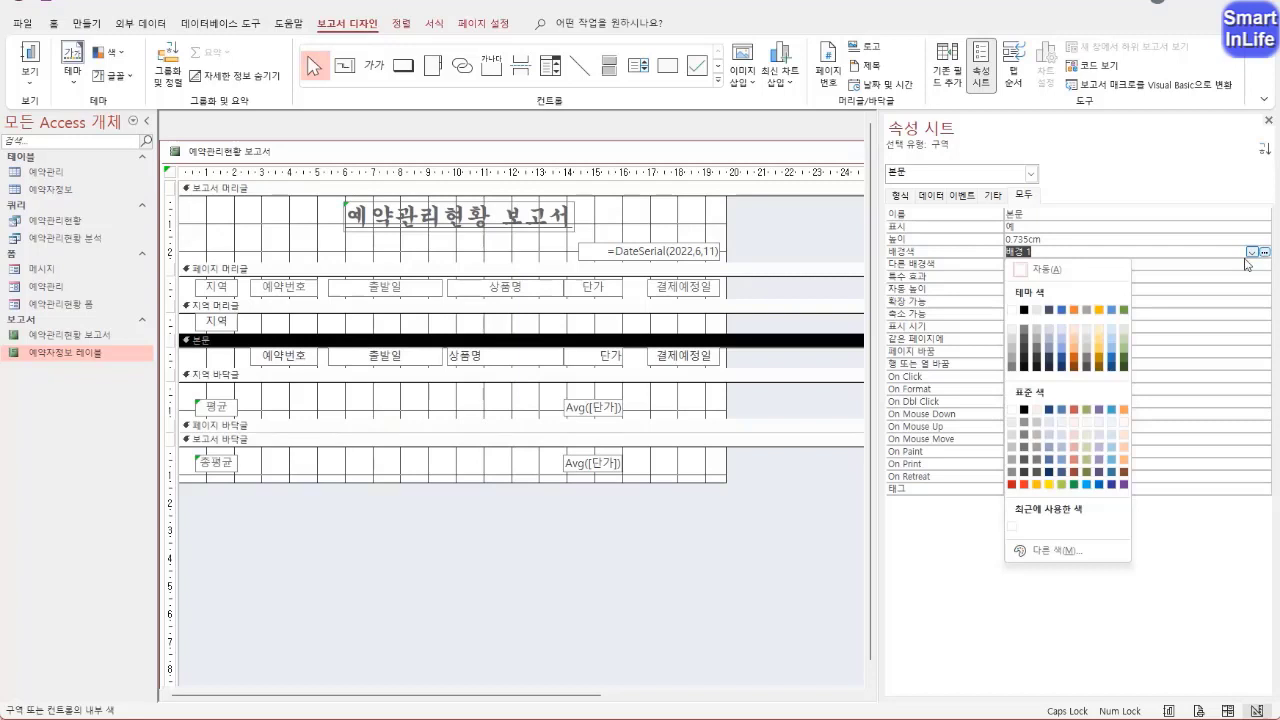
click(1016, 310)
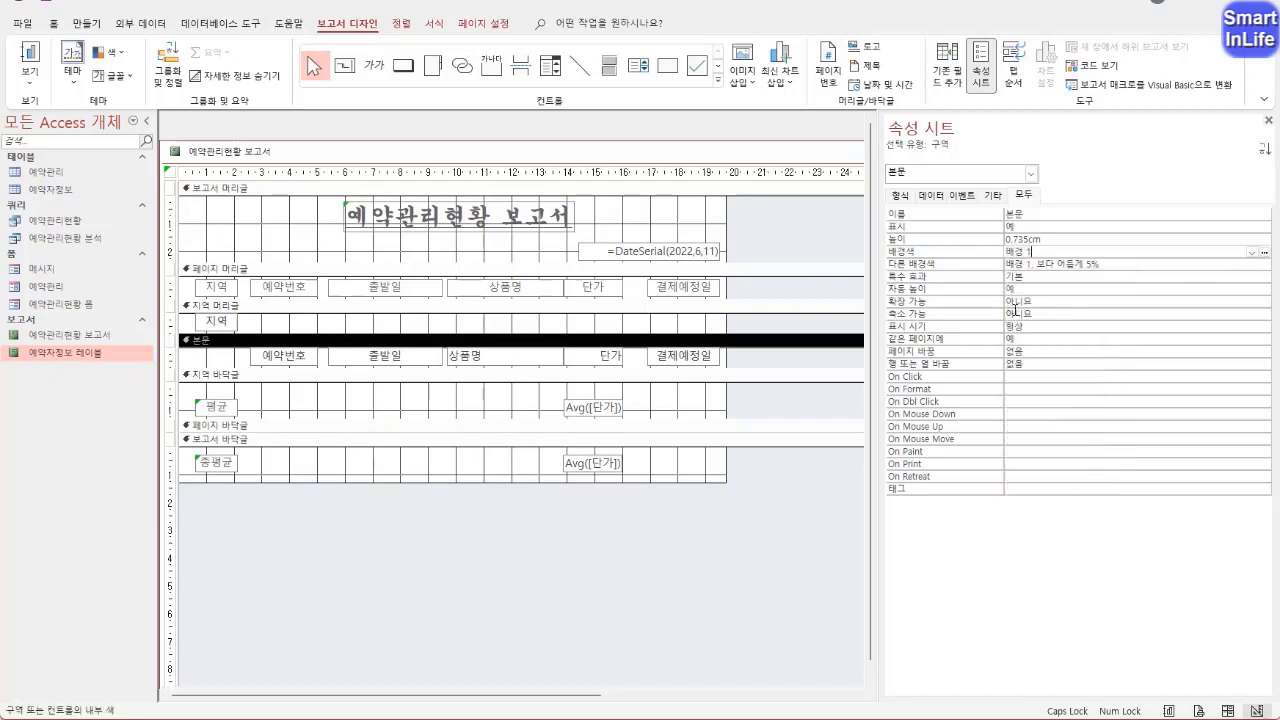
Set the 다른 배경색 of the 본문 section to 배경 1
click(1049, 263)
click(1265, 266)
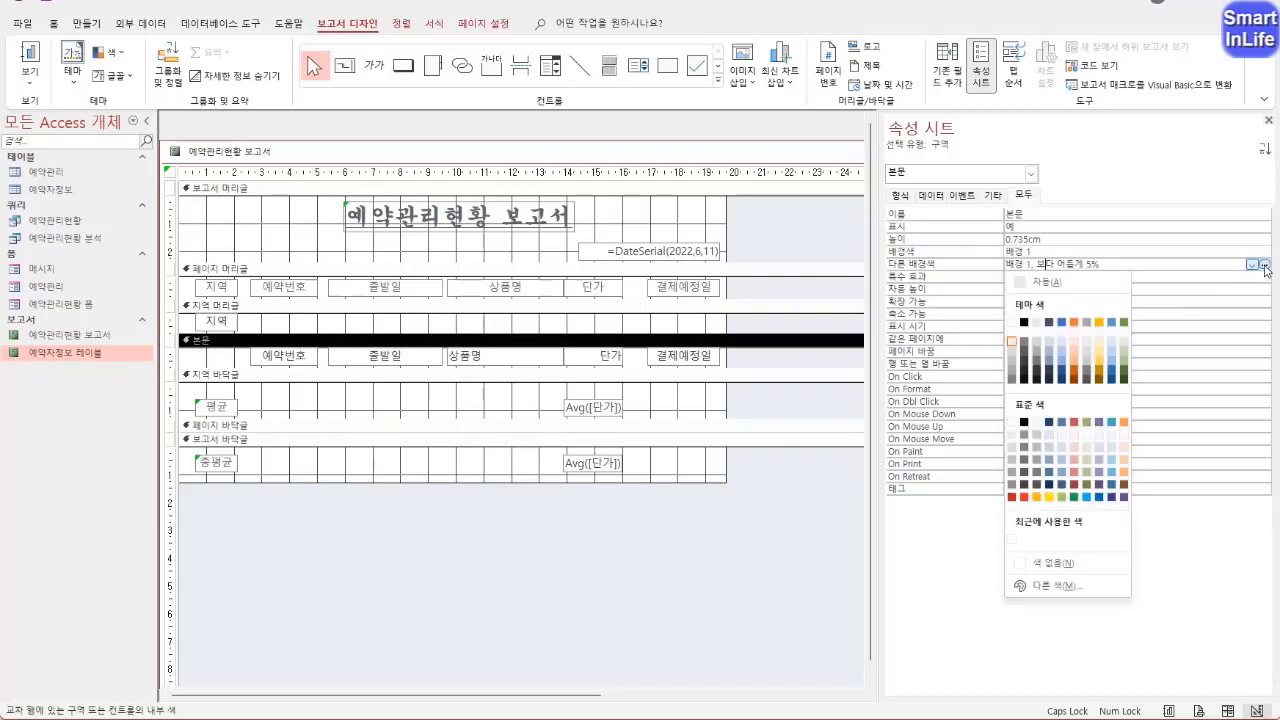
click(1012, 322)
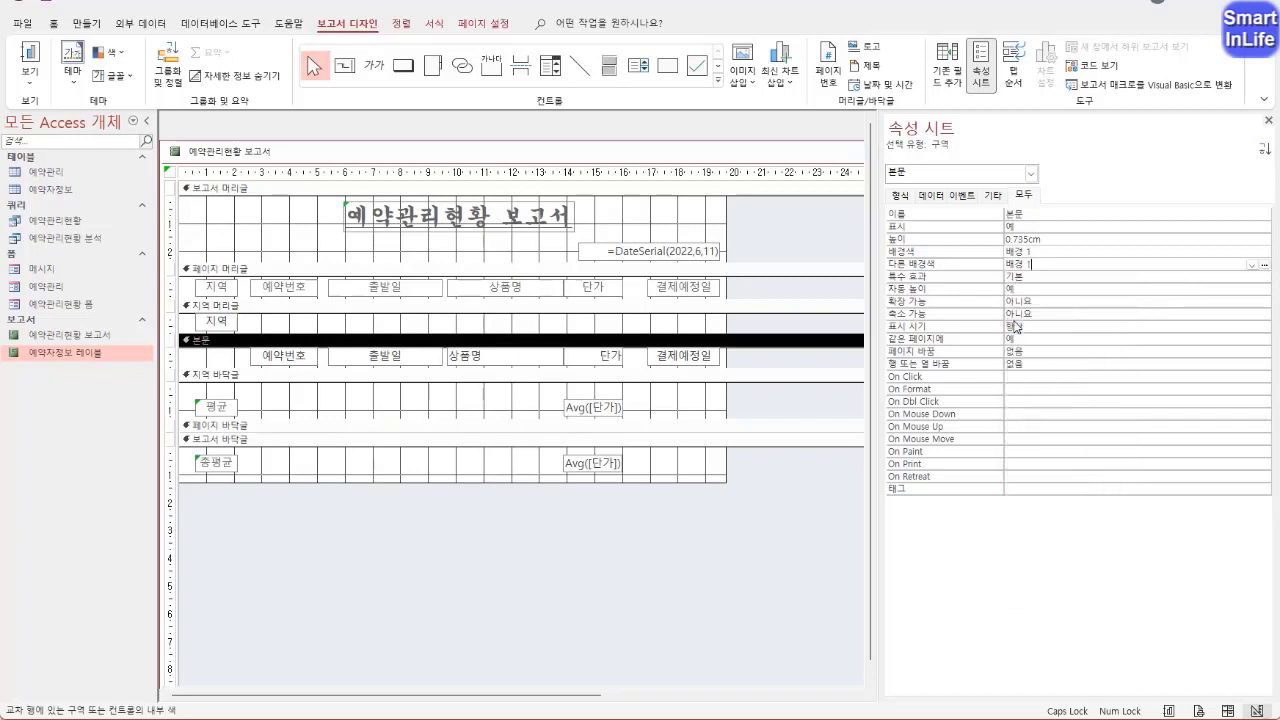
click(207, 342)
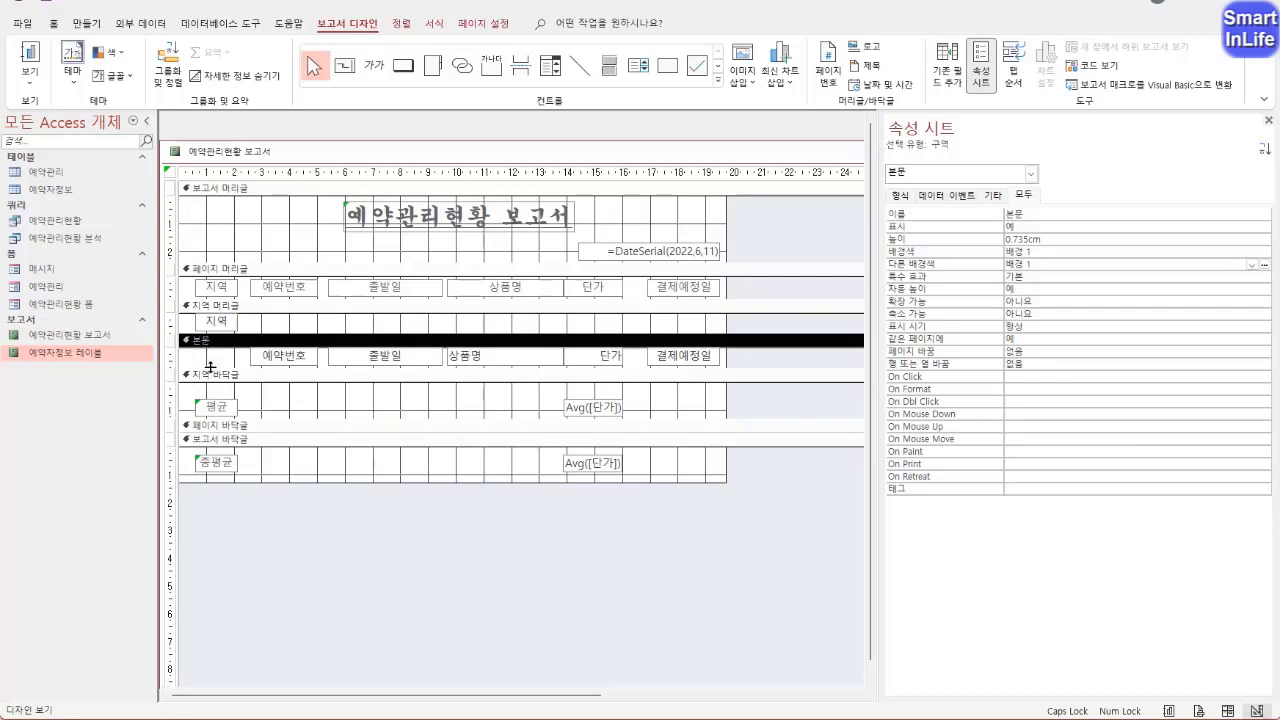
Set the 다른 배경색 of the 지역 바닥글 section to 배경 1
click(212, 376)
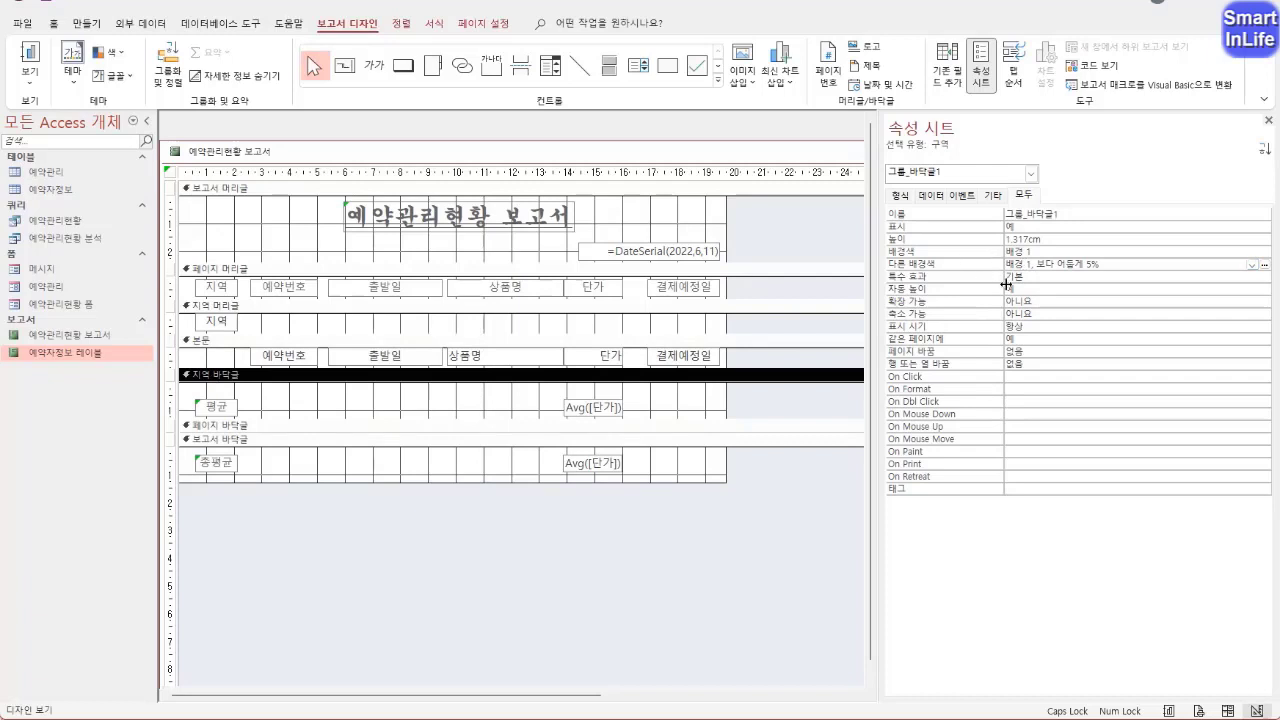
click(1265, 267)
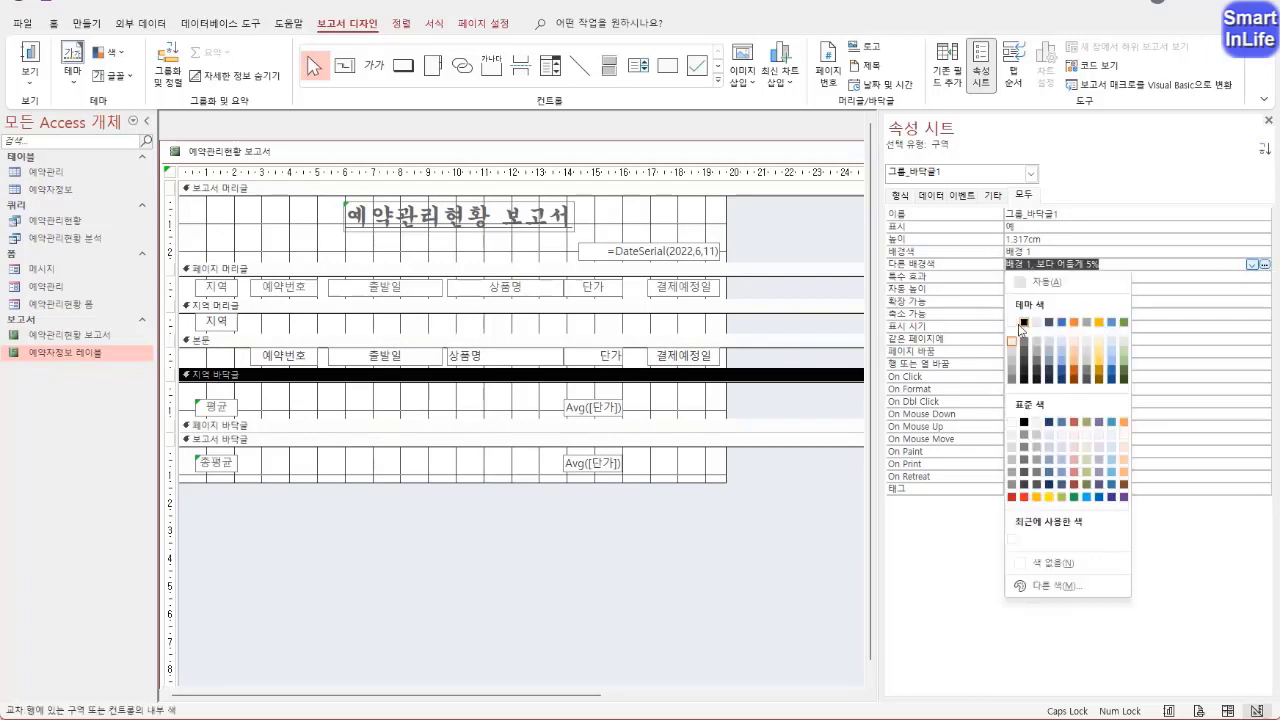
click(1011, 322)
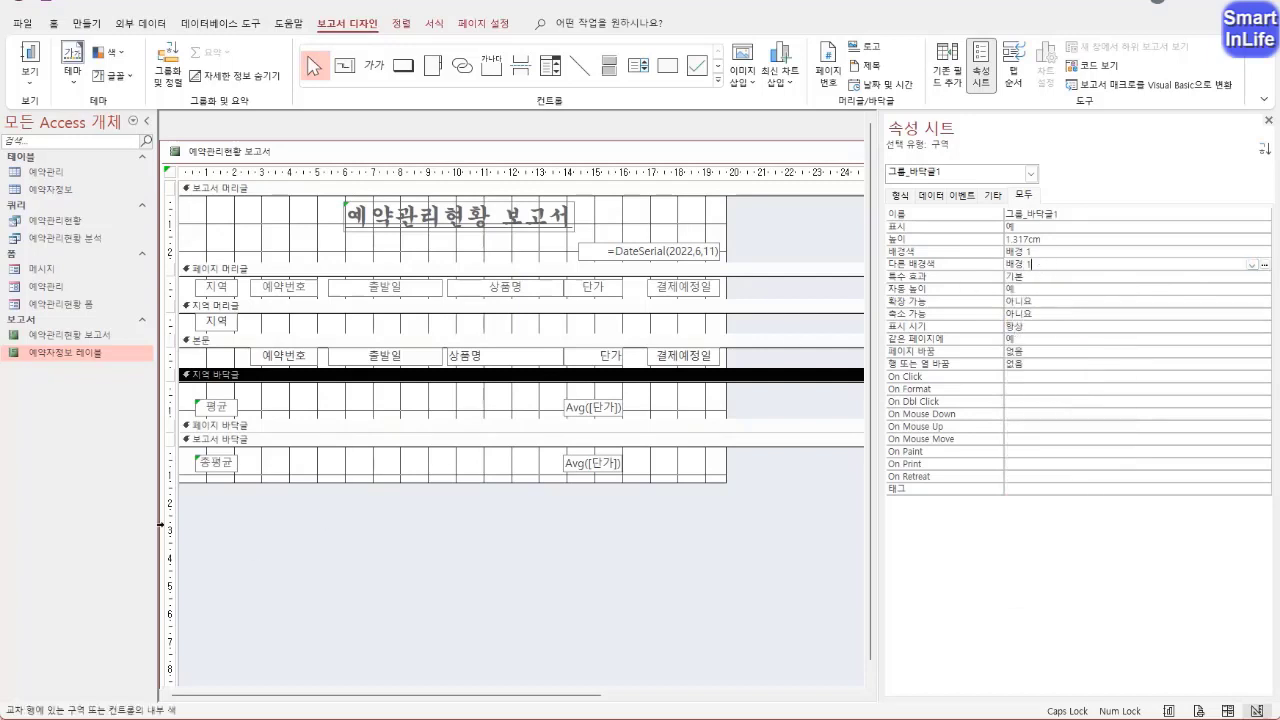
Check the background properties of the 보고서 바닥글 and 페이지 머리글 sections and view the report in 인쇄 미리 보기
click(209, 440)
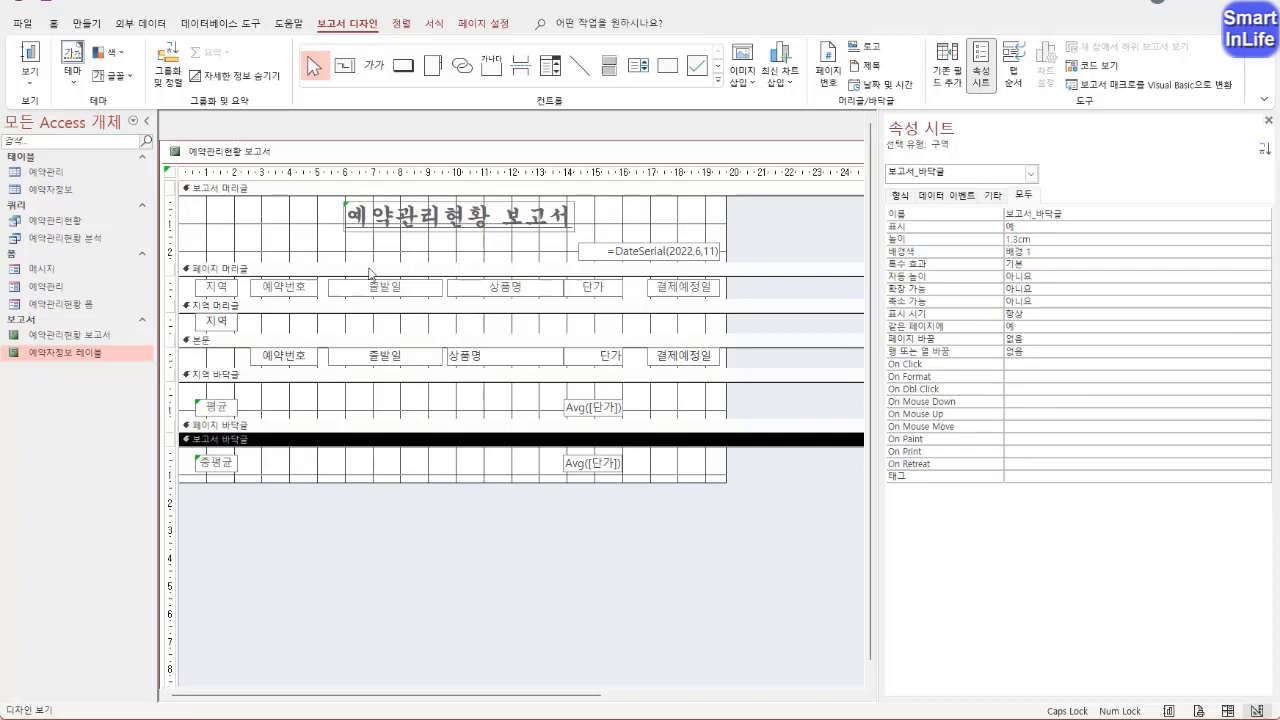
click(256, 269)
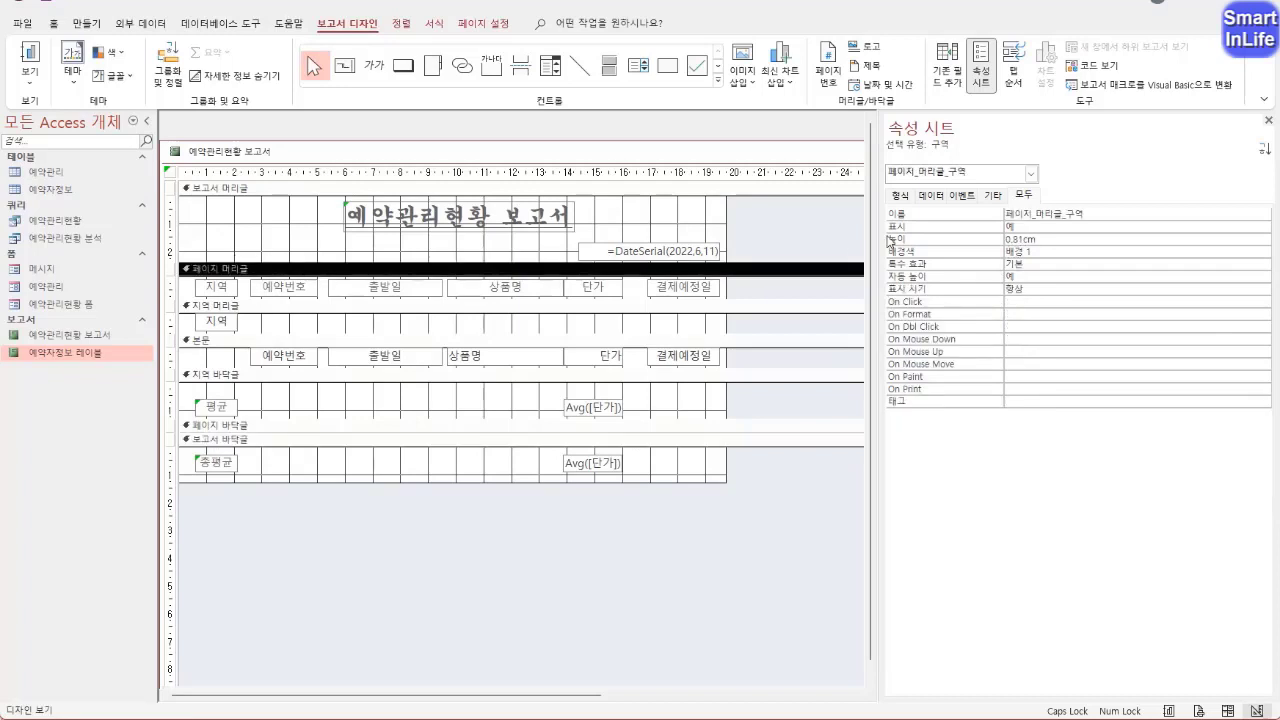
right_click(226, 157)
click(253, 285)
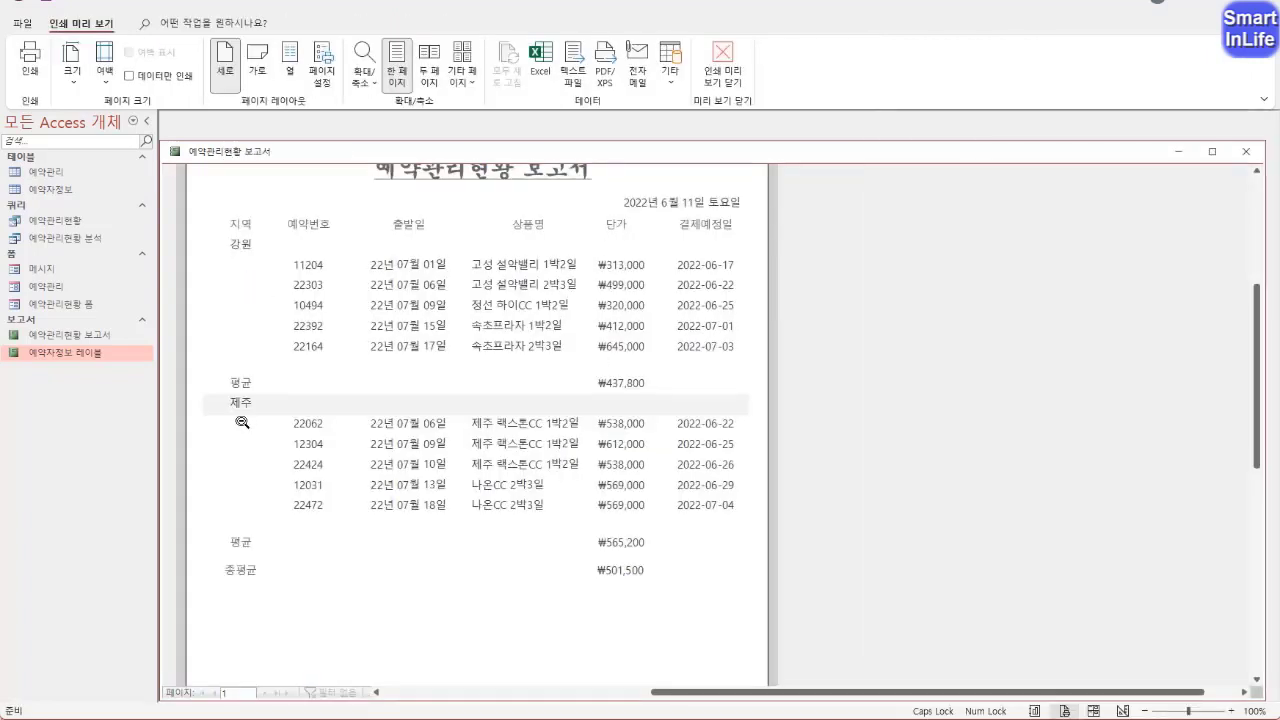
In 디자인 보기, set the 다른 배경색 of the 지역 머리글 section to 배경 1 and check it in 인쇄 미리 보기
right_click(245, 153)
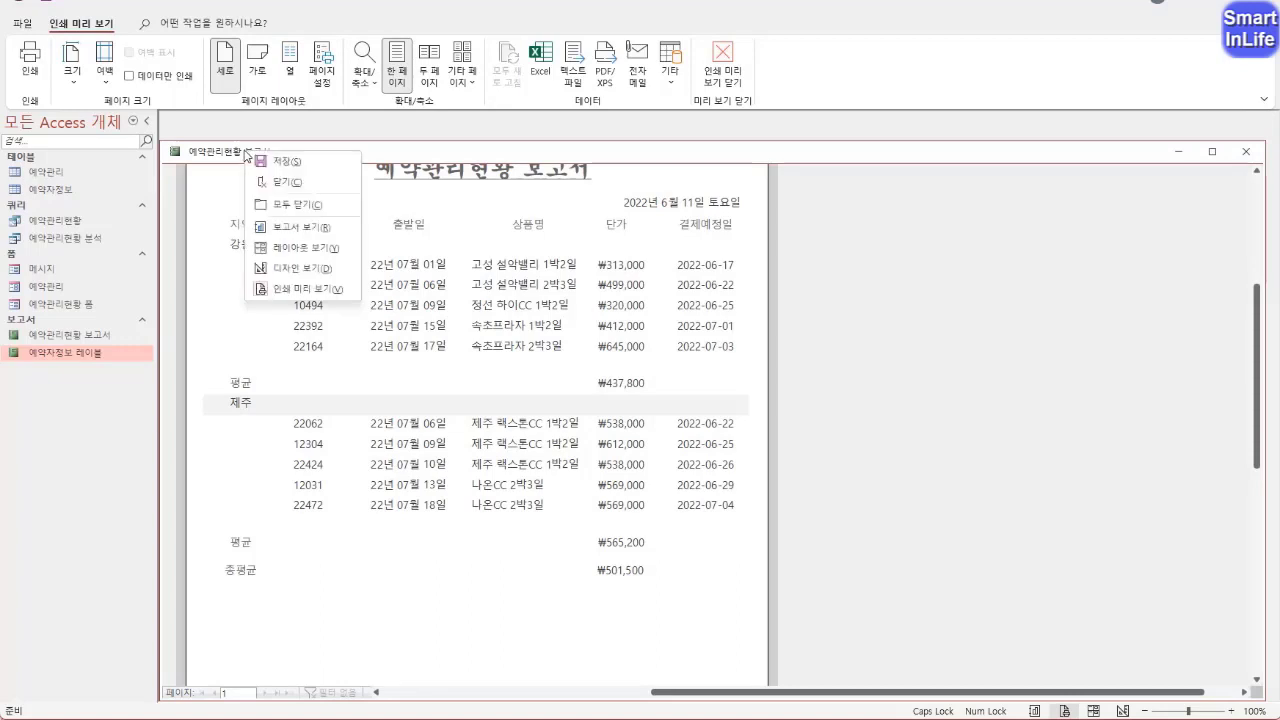
click(295, 268)
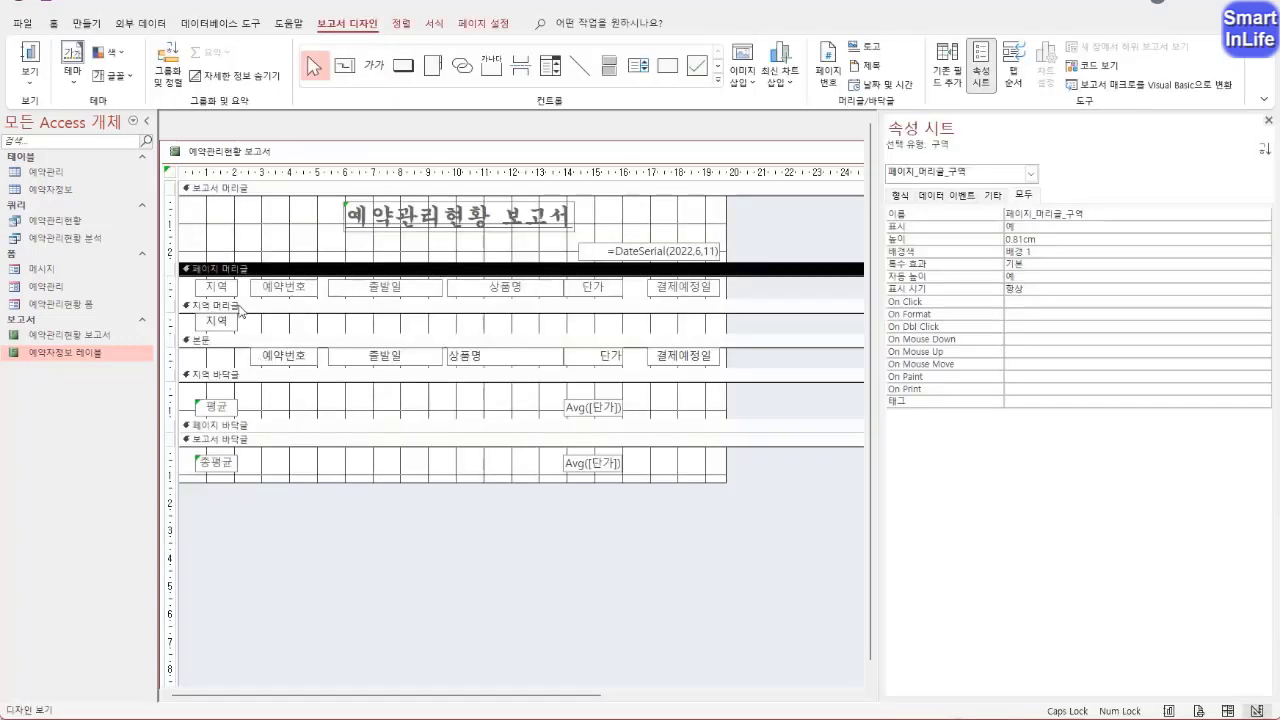
click(232, 306)
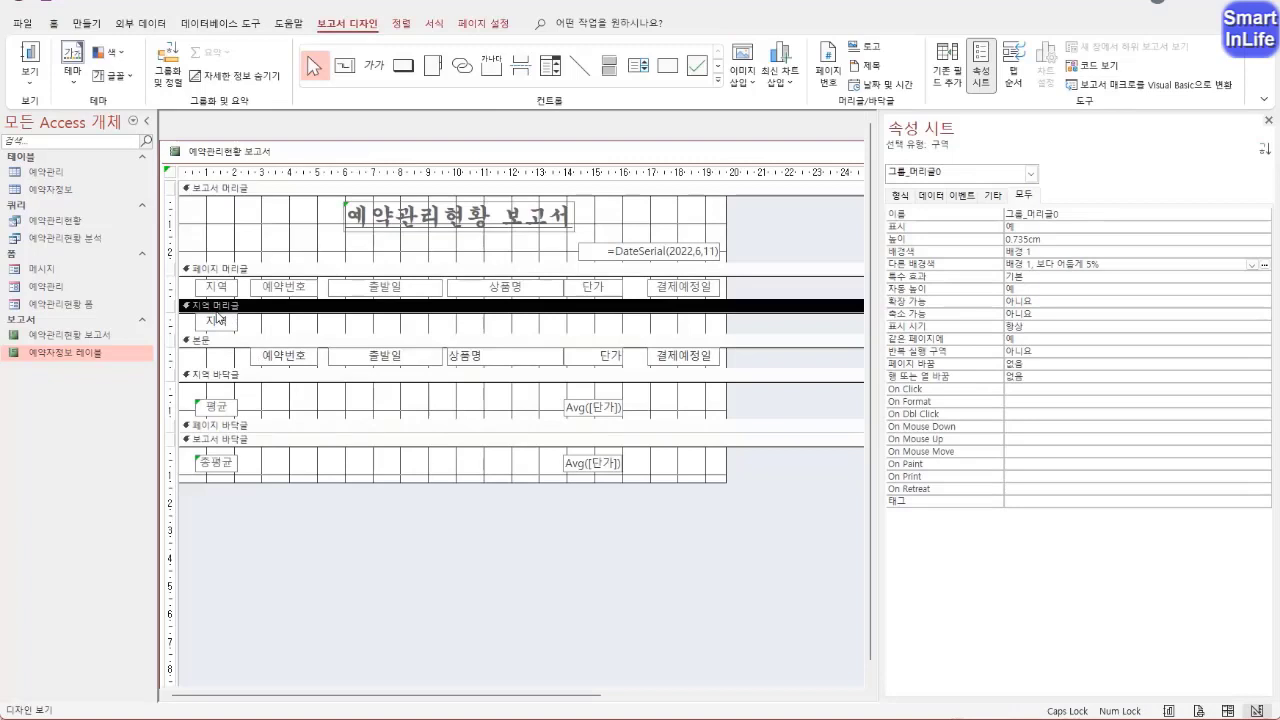
click(1264, 265)
click(1012, 321)
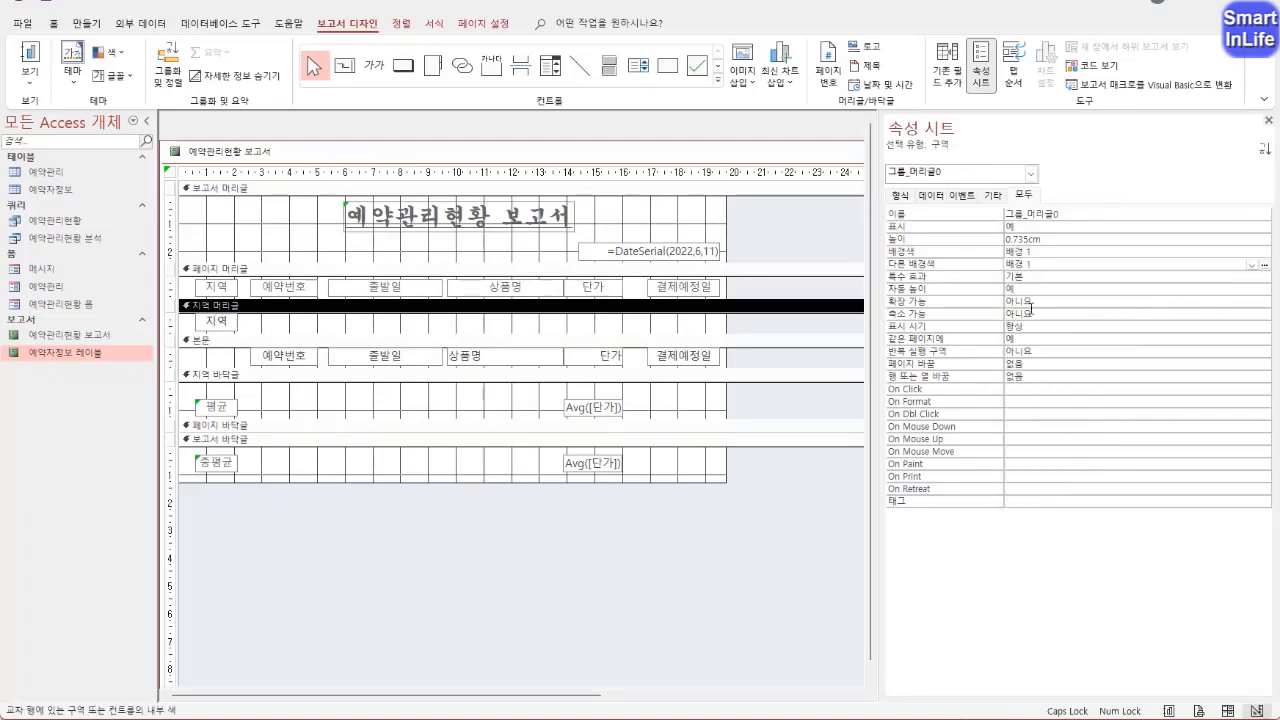
right_click(228, 151)
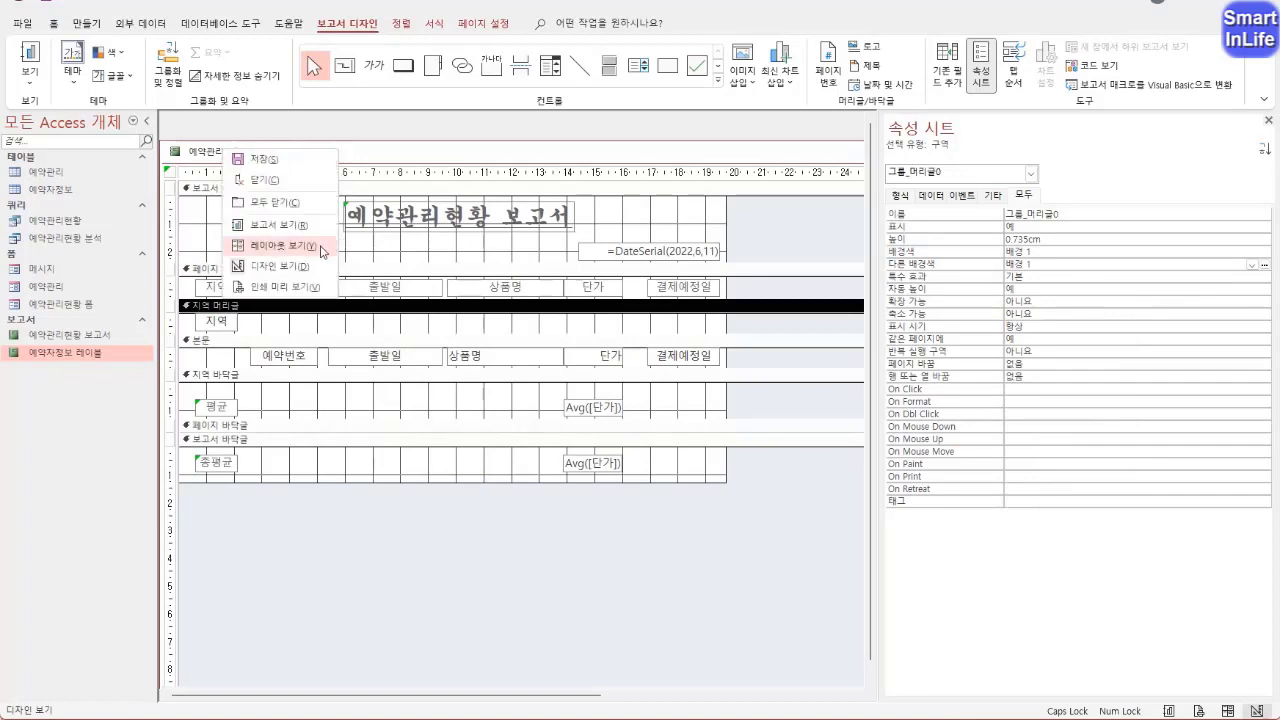
click(300, 287)
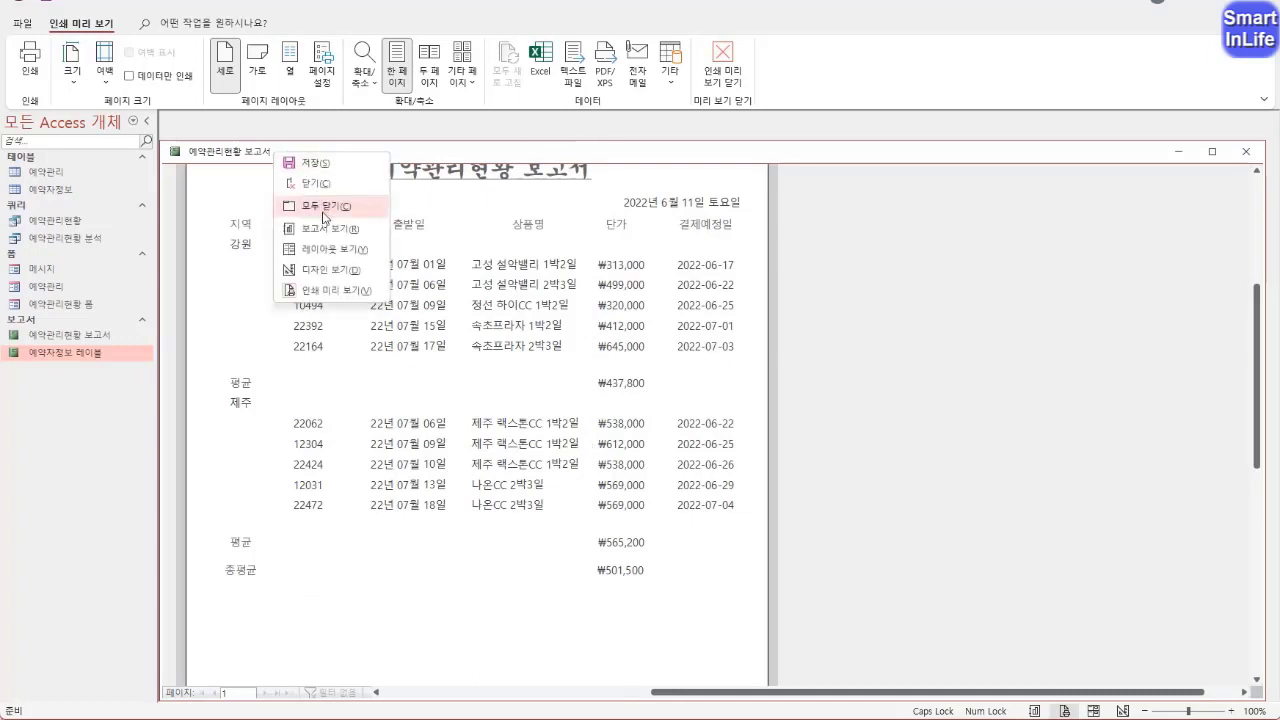
In 디자인 보기, make the controls of the 총평균 row and the 평균 row bold
click(325, 266)
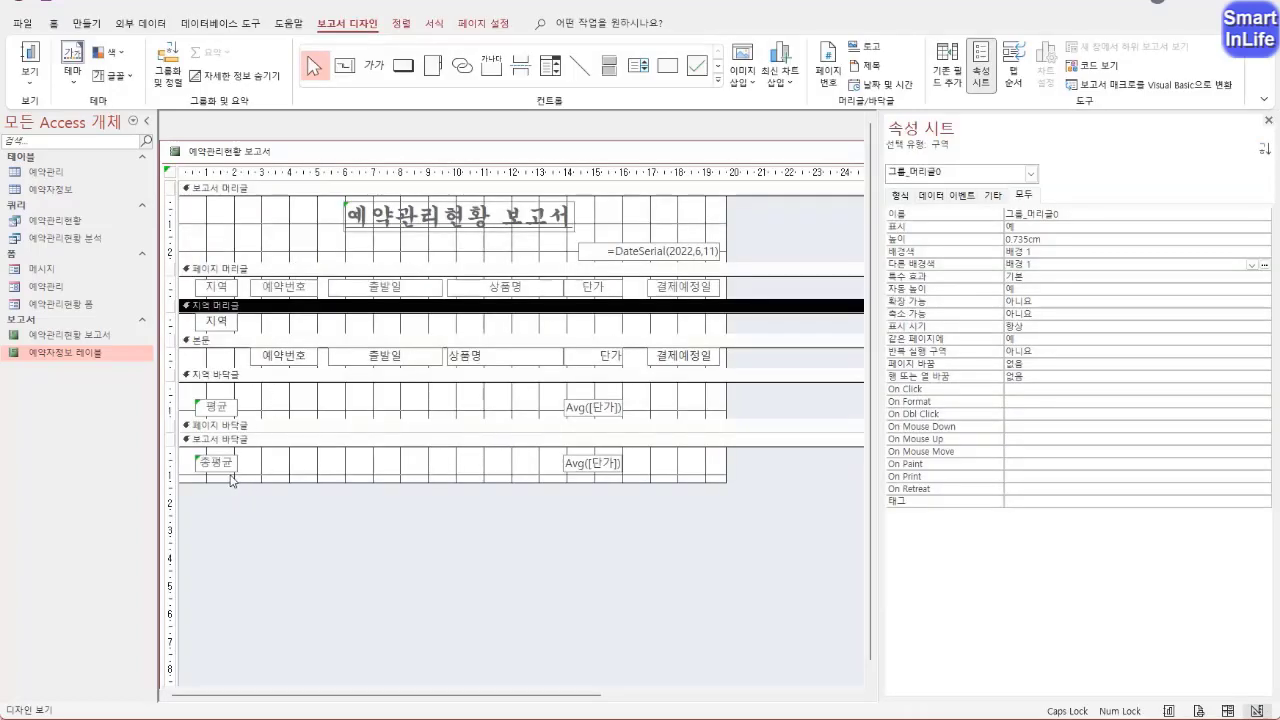
click(176, 461)
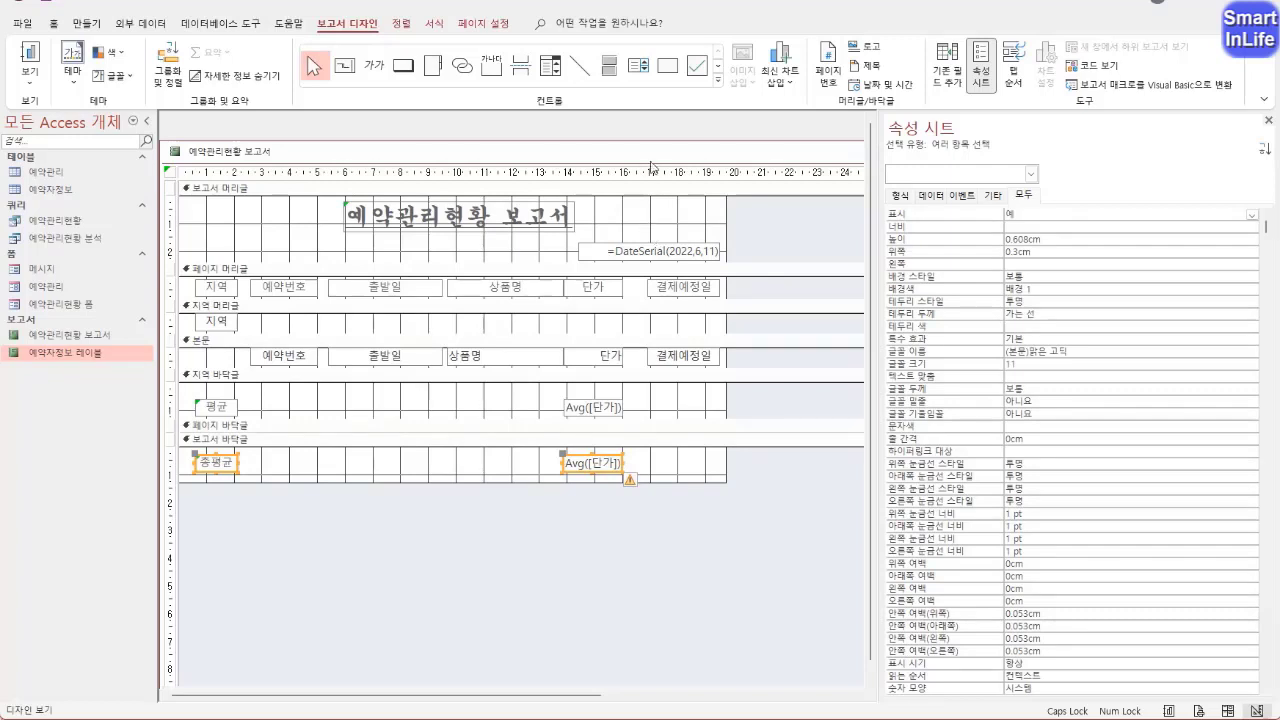
click(53, 23)
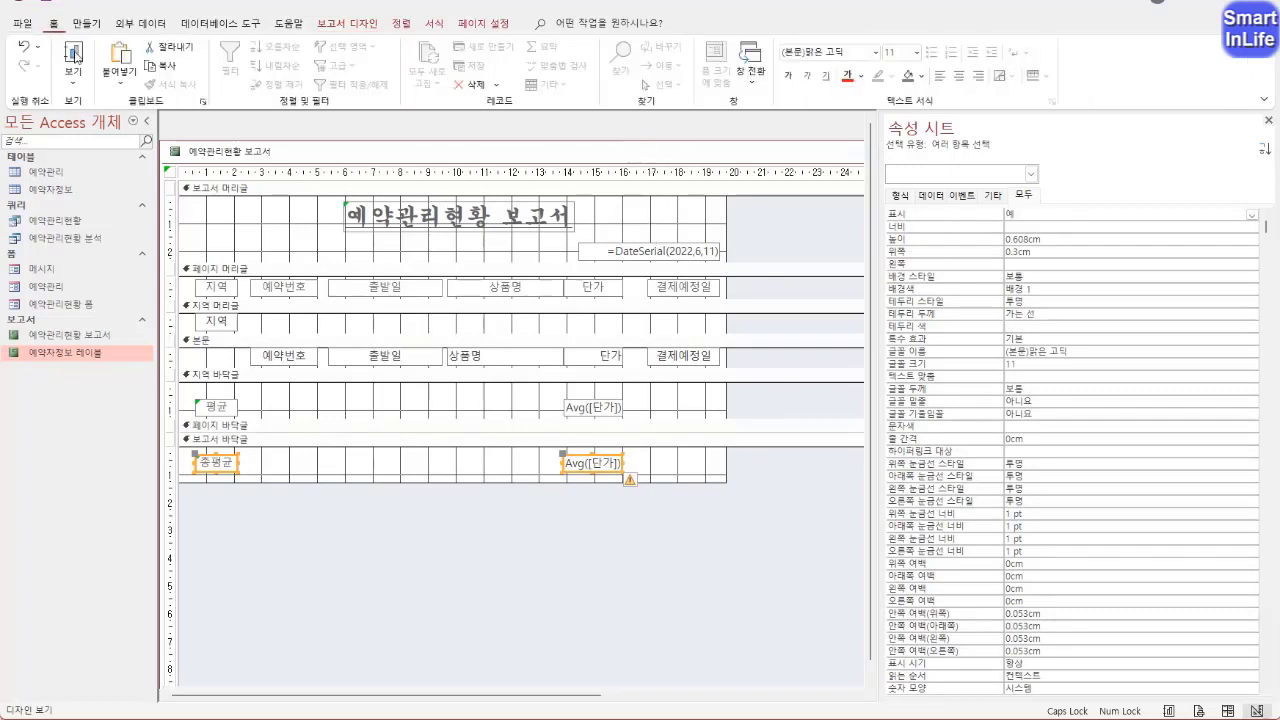
click(788, 77)
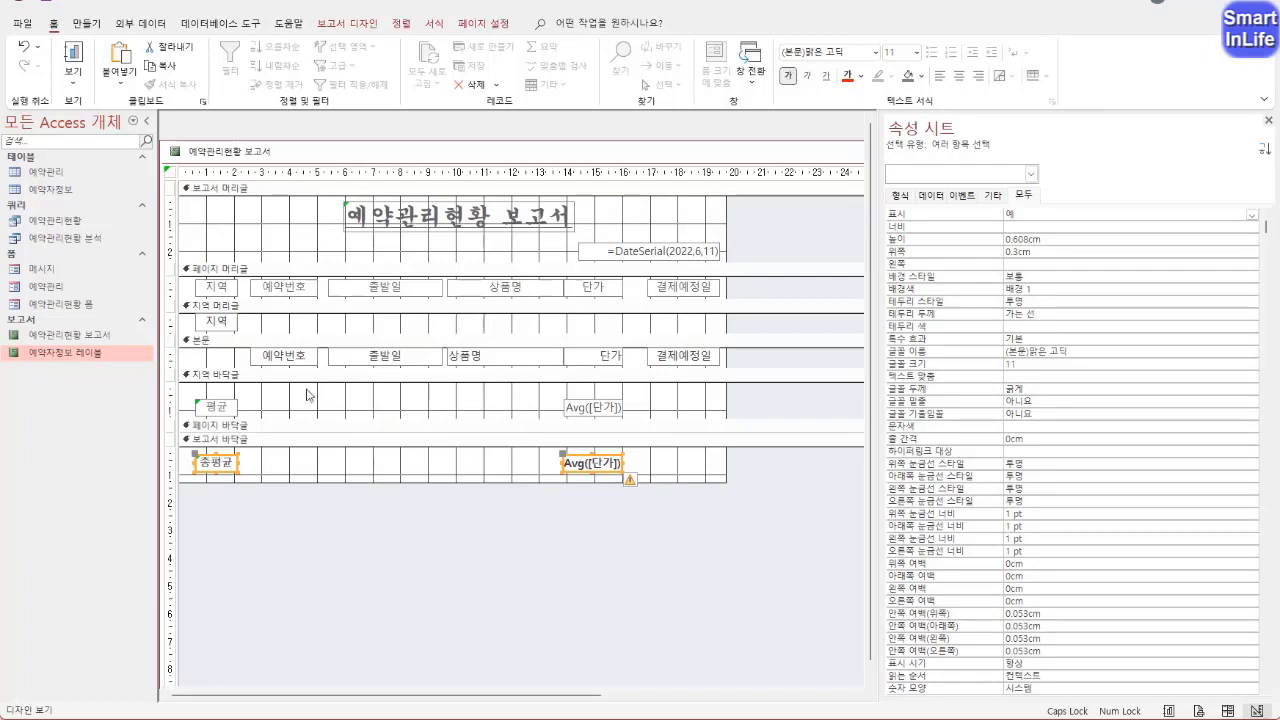
click(173, 406)
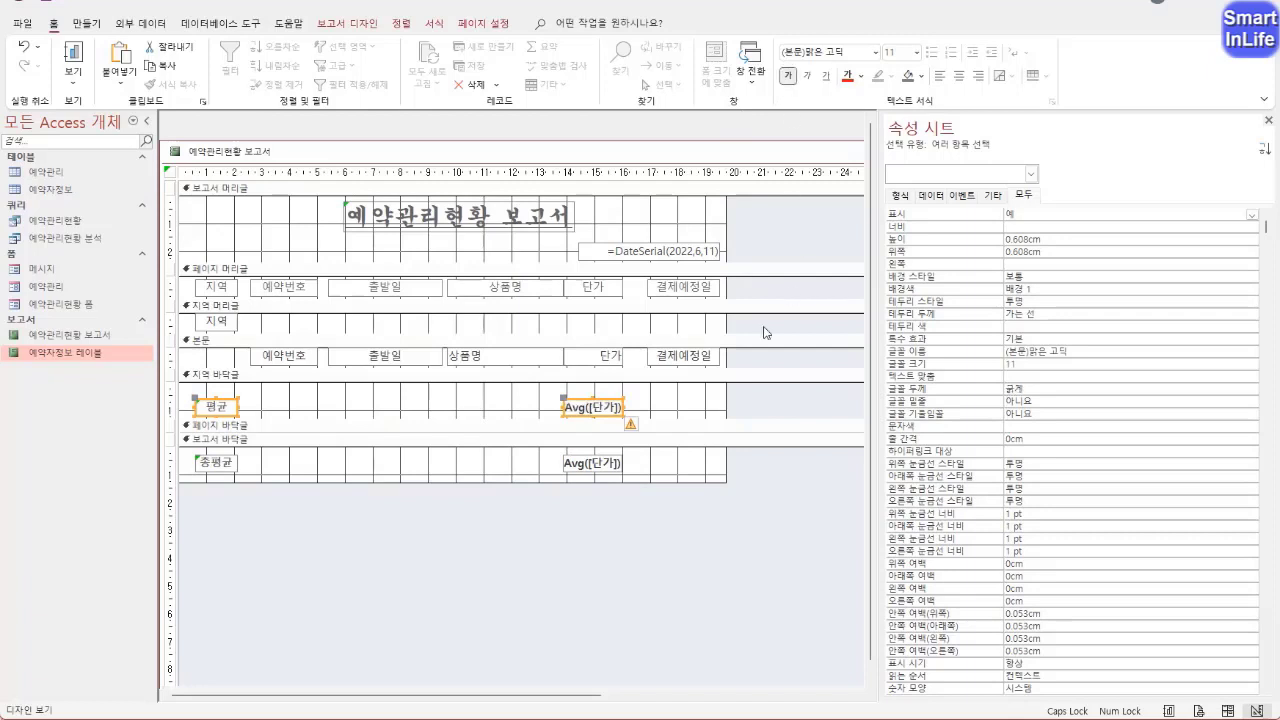
click(455, 404)
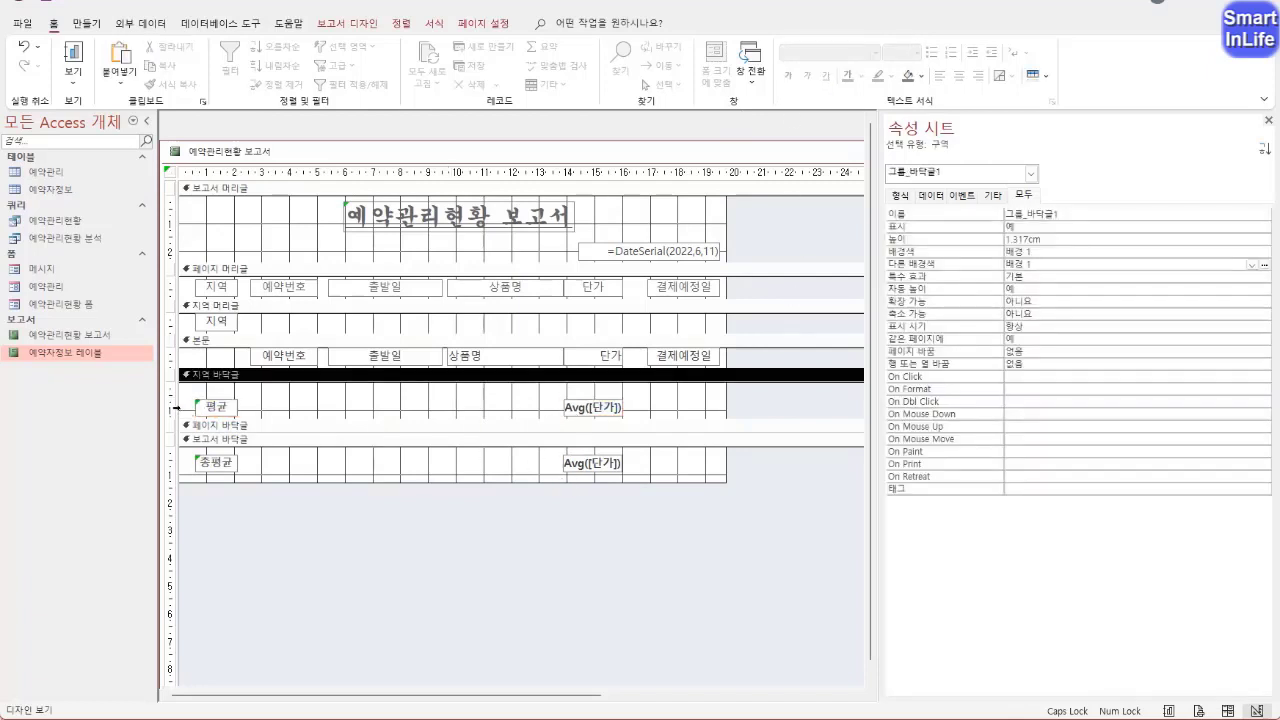
Select the 평균 and 총평균 rows to check their formatting and view the report in 인쇄 미리 보기
drag(175, 407, 175, 463)
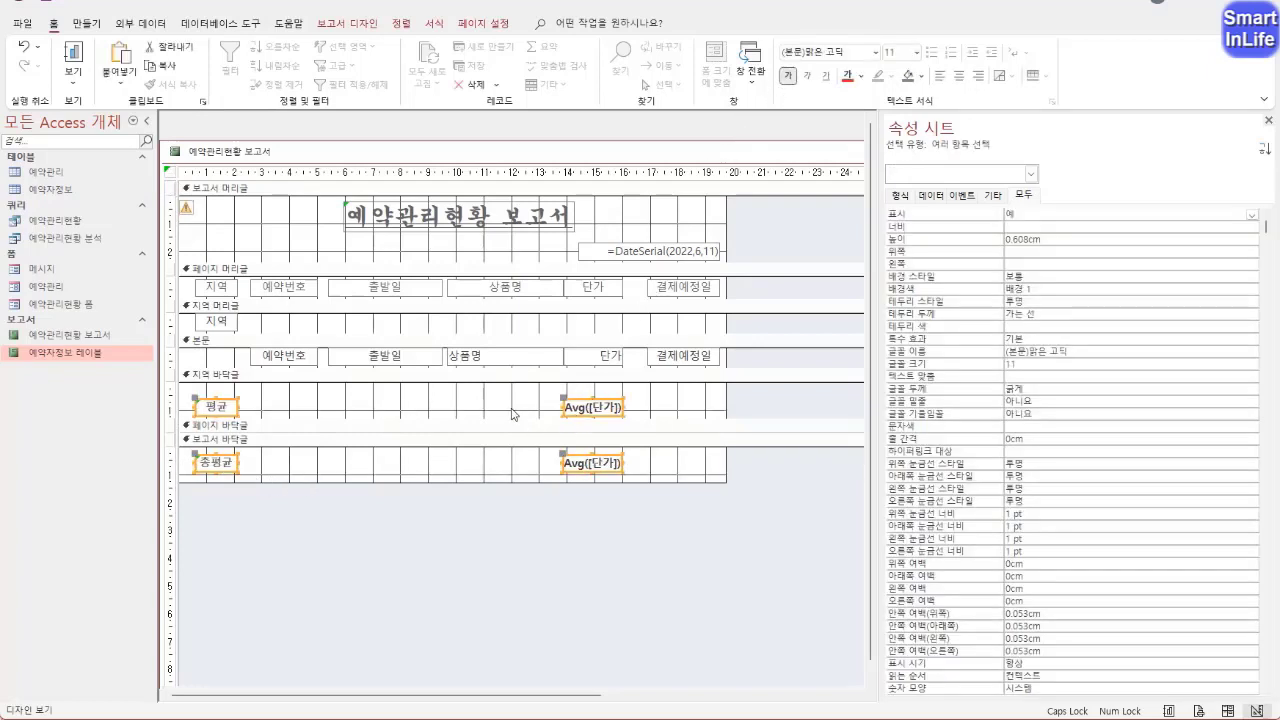
click(512, 412)
right_click(220, 150)
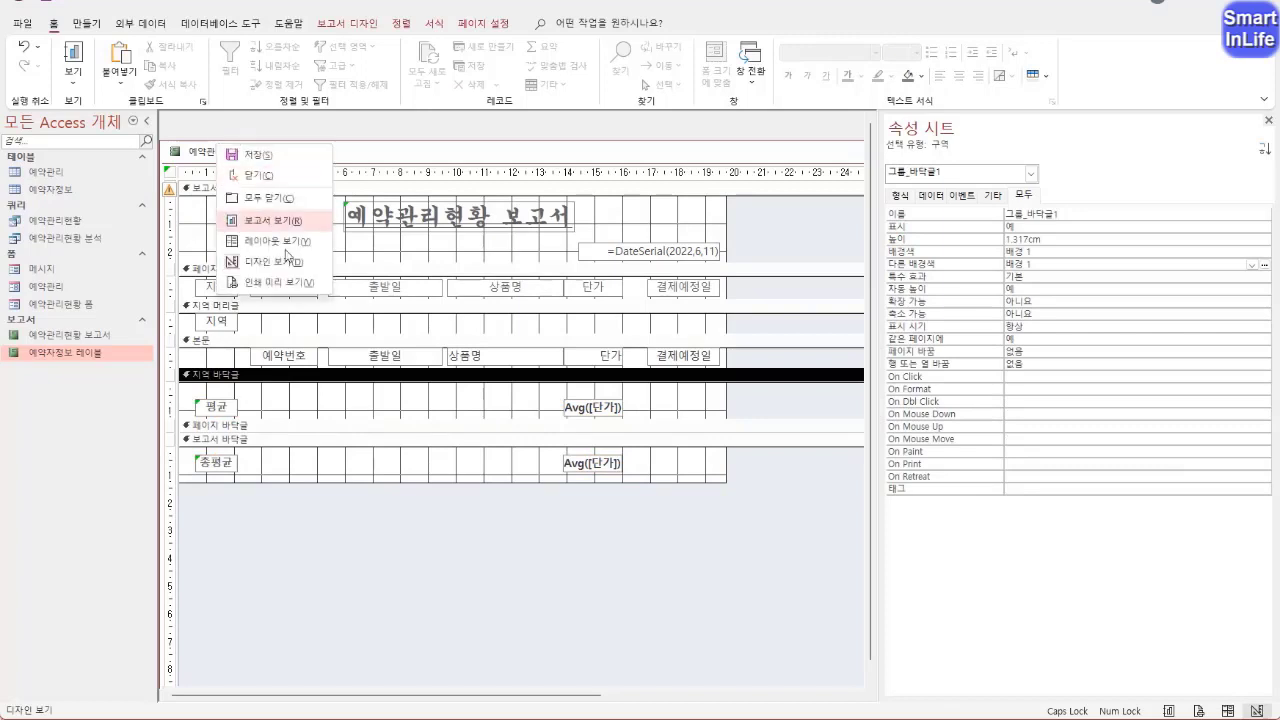
click(283, 281)
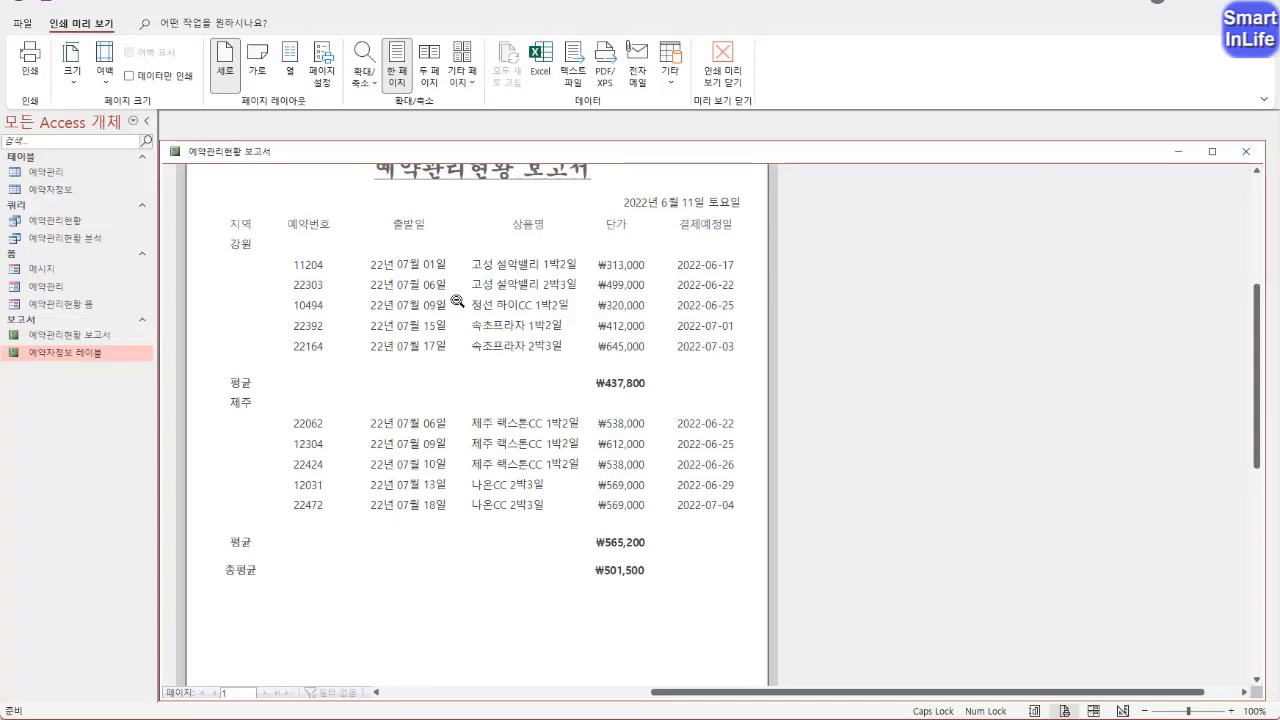
In 디자인 보기, draw a horizontal line about 19.5 cm long above the column headings in the 페이지 머리글
right_click(225, 155)
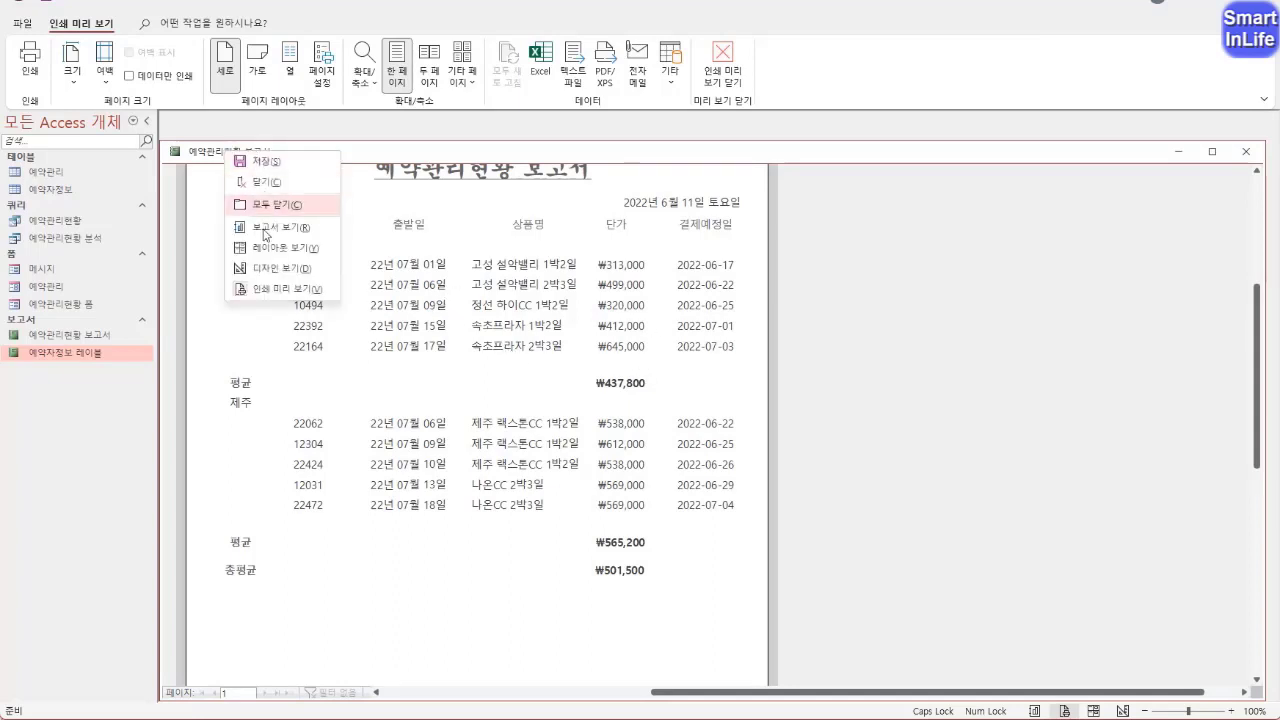
click(285, 266)
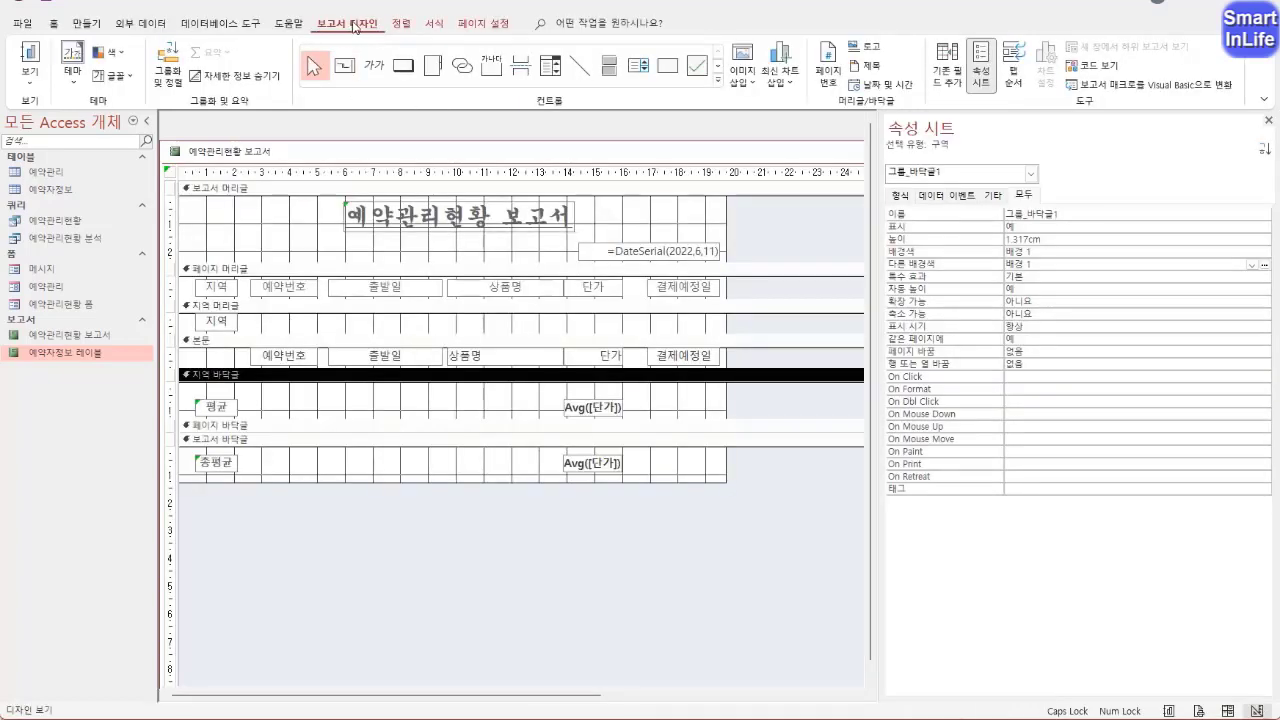
click(580, 66)
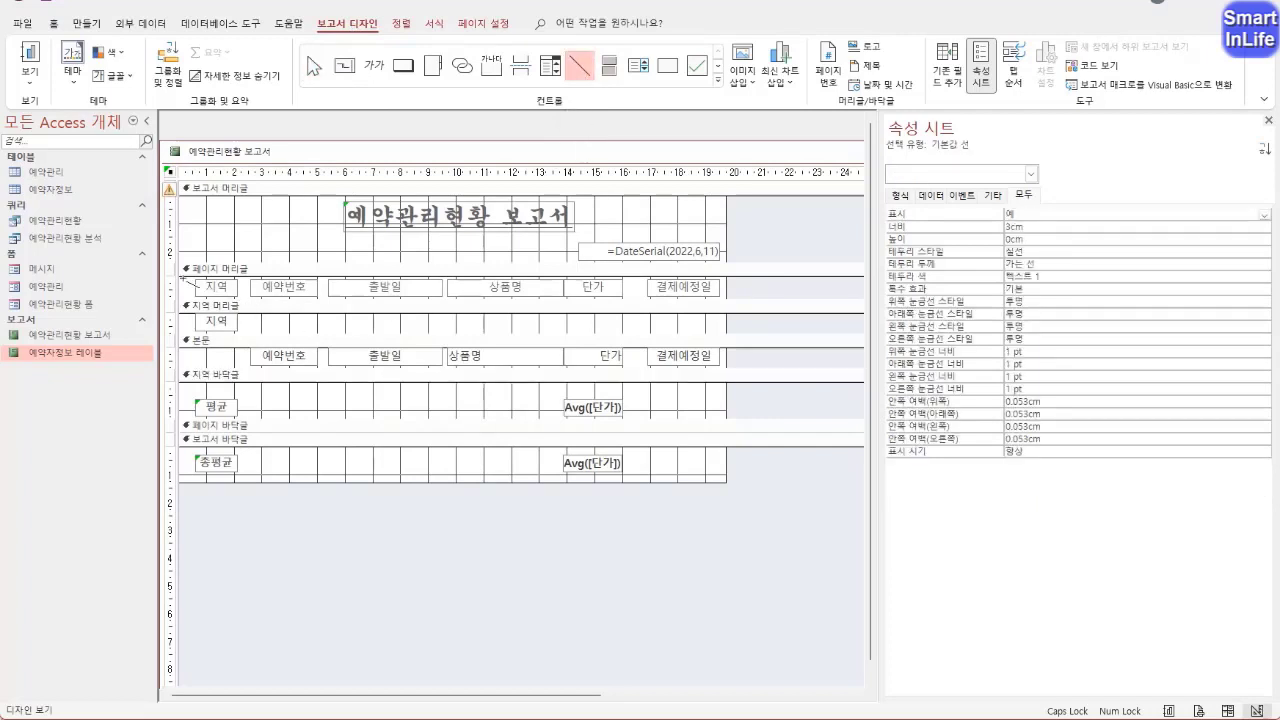
drag(183, 282, 725, 282)
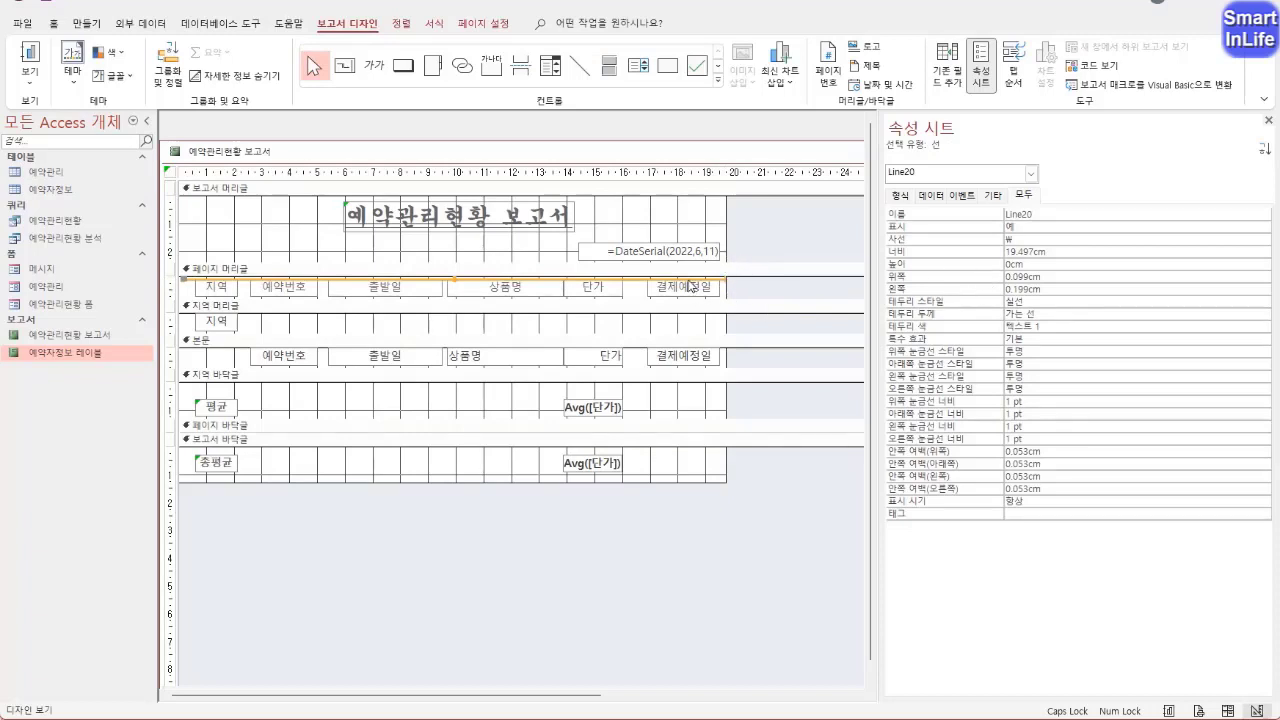
Set the line's 테두리 두께 to 1 pt and check it in 인쇄 미리 보기
click(1038, 303)
click(1052, 313)
click(1265, 314)
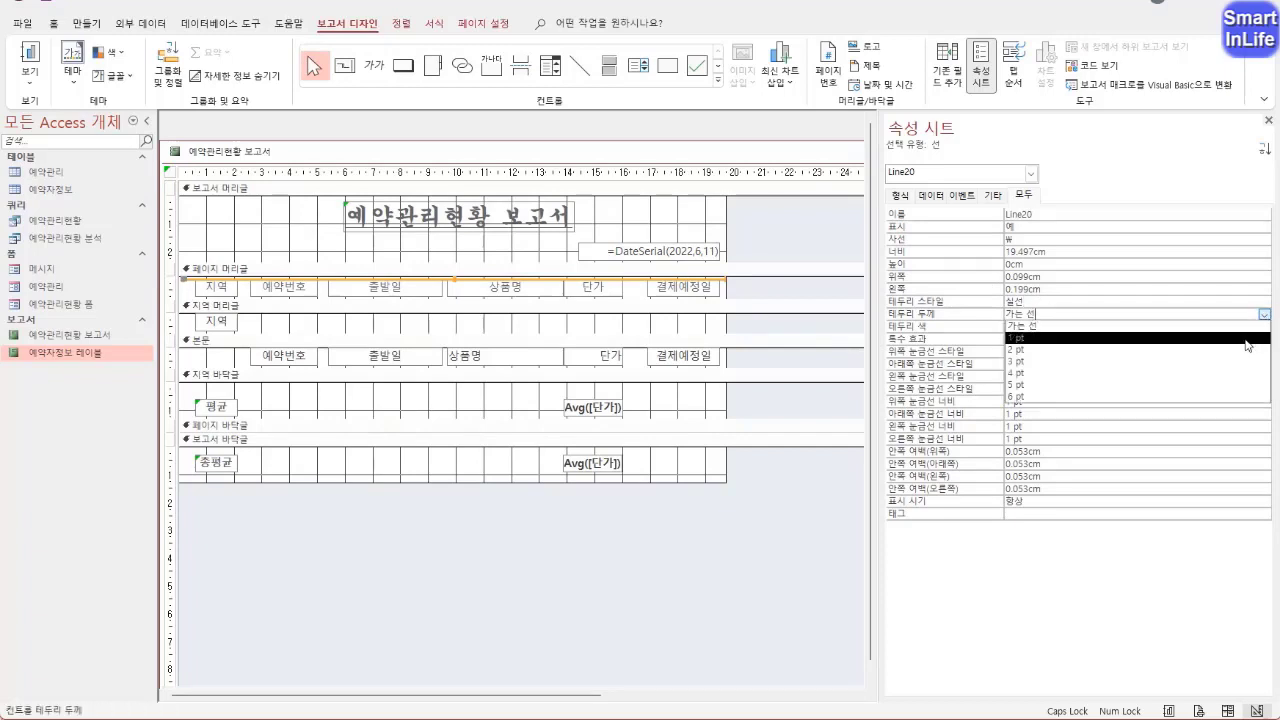
click(1247, 341)
right_click(241, 165)
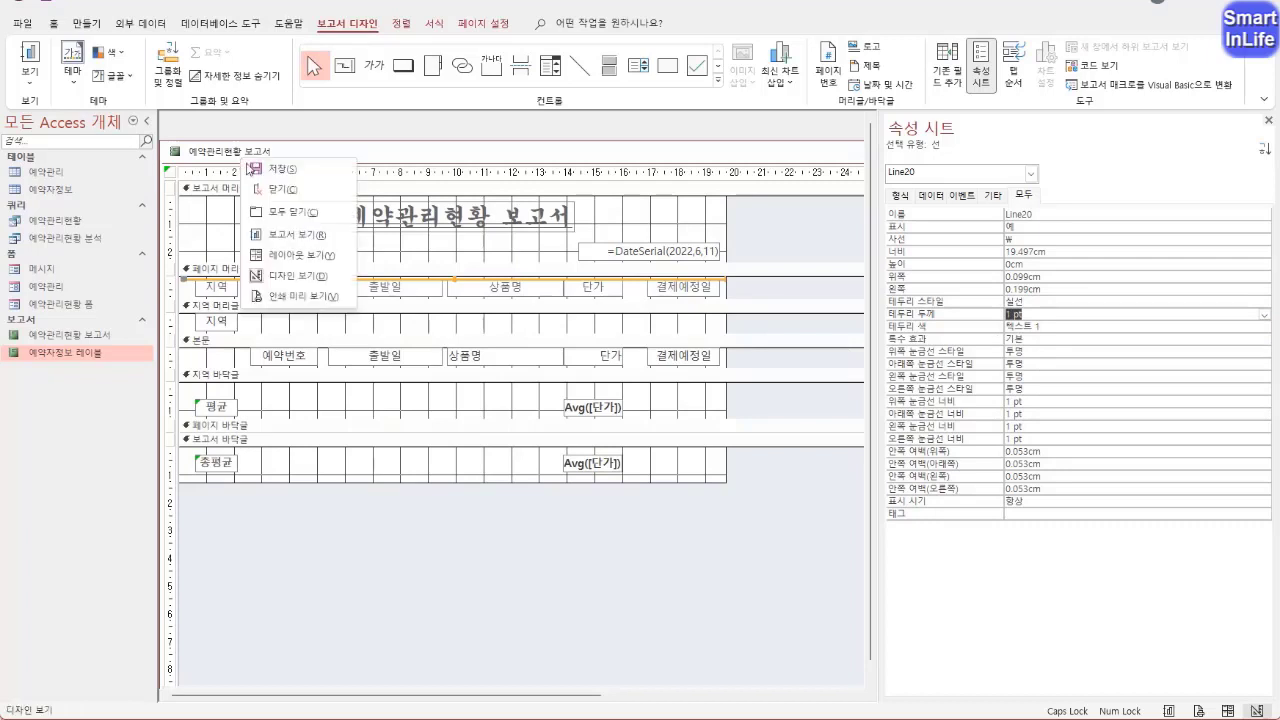
click(298, 297)
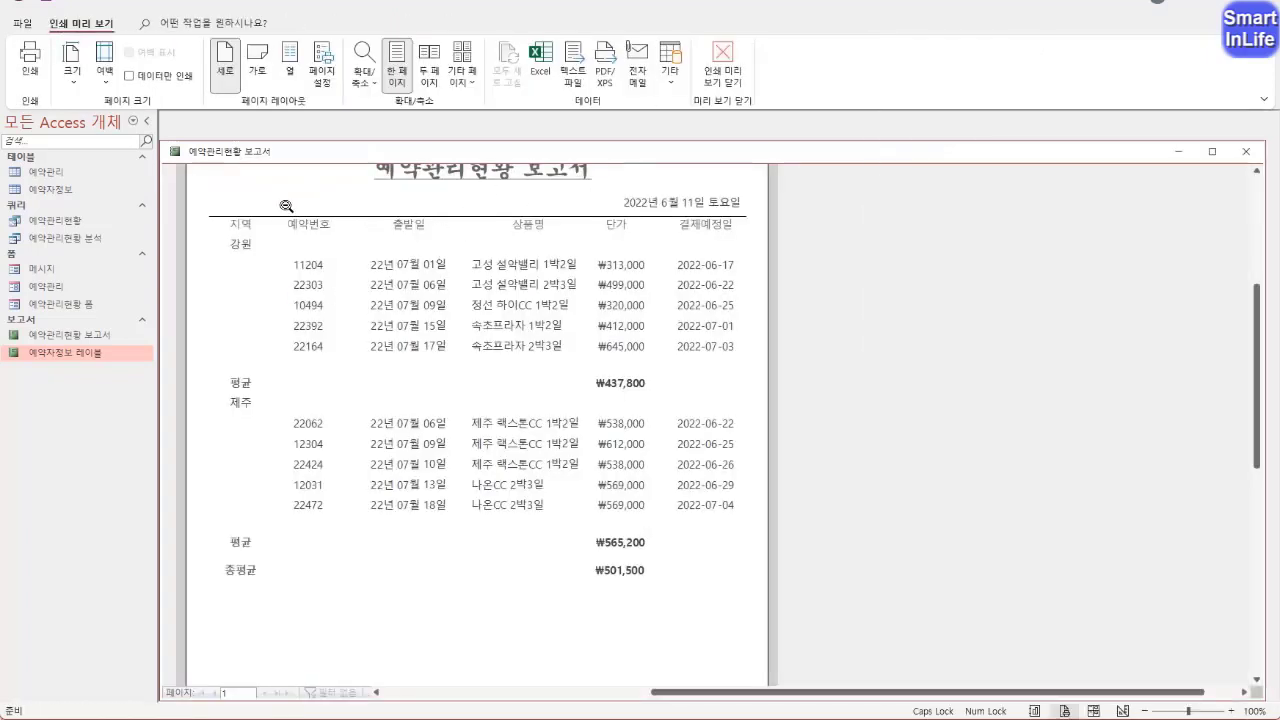
Return to 디자인 보기 and set the 테두리 두께 of the 페이지 머리글 line to 2 pt
right_click(254, 153)
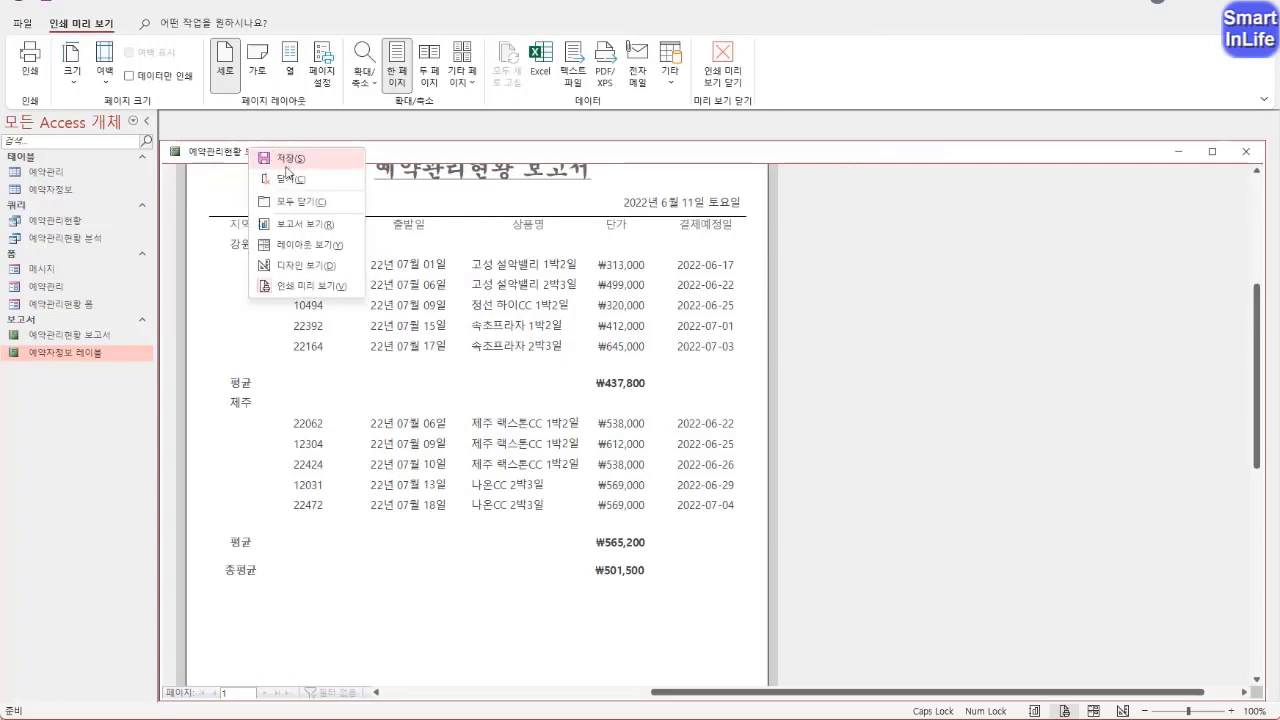
click(300, 267)
click(1199, 314)
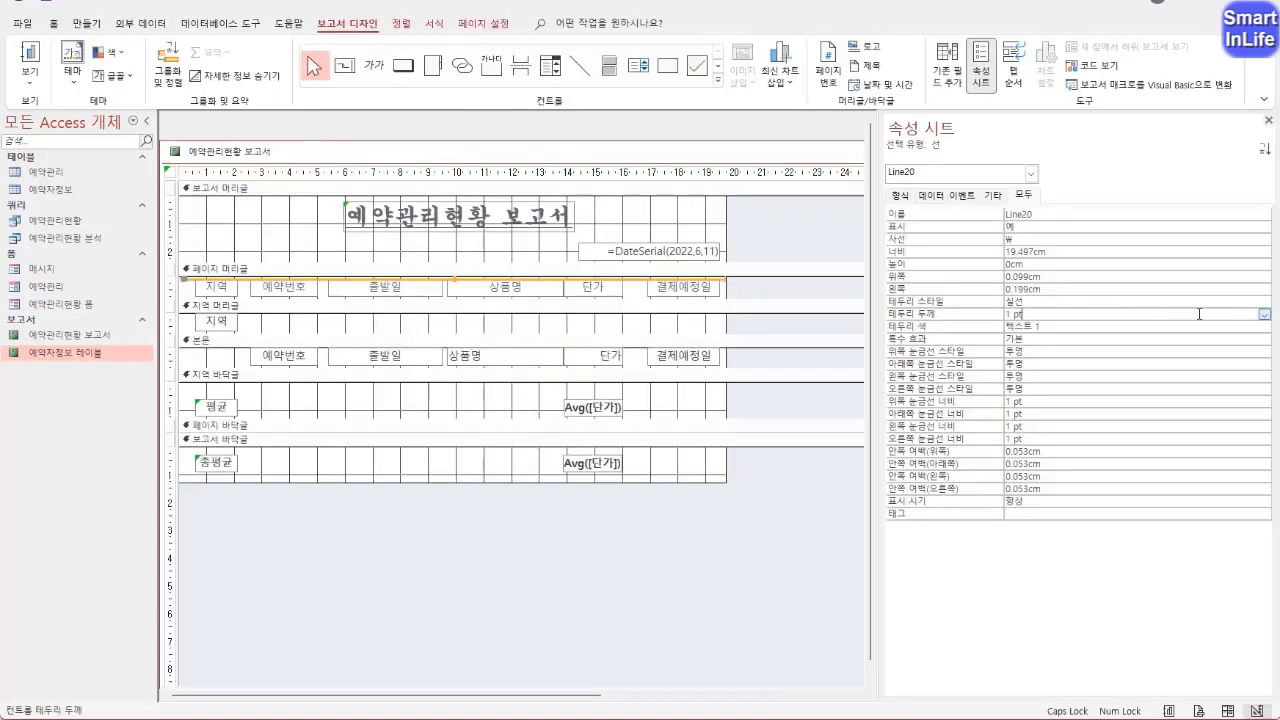
click(1265, 315)
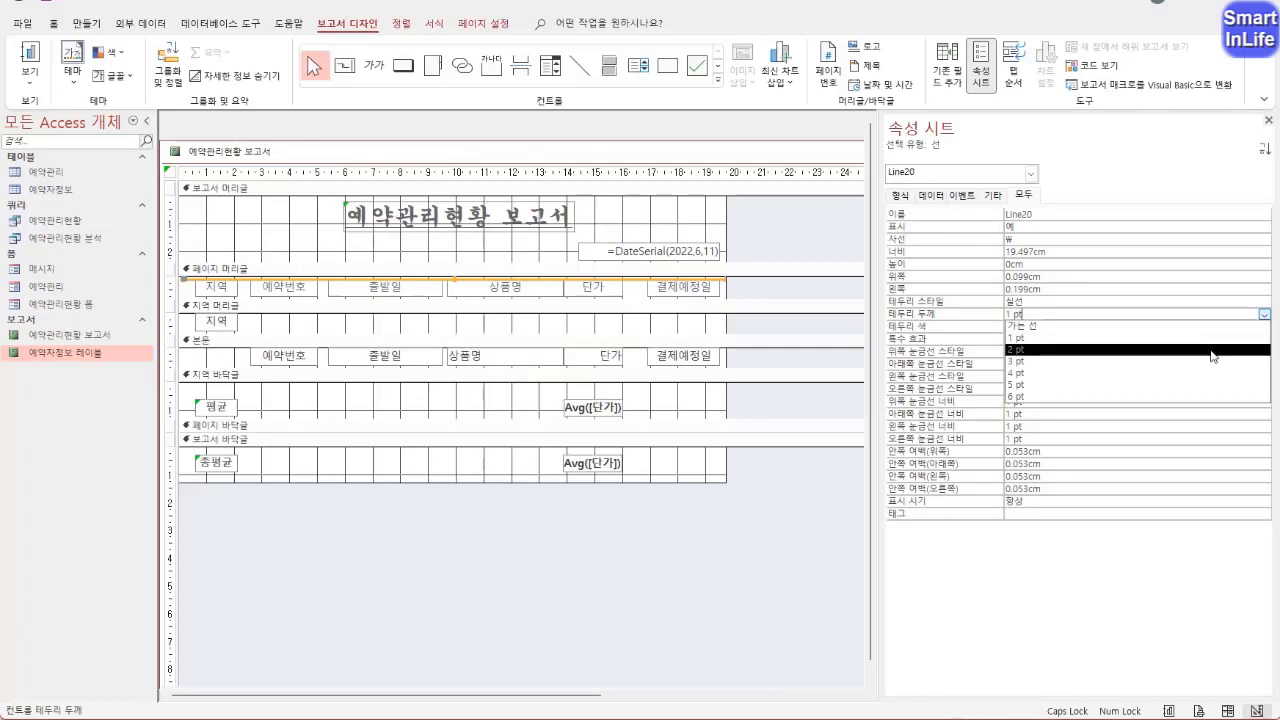
click(1215, 350)
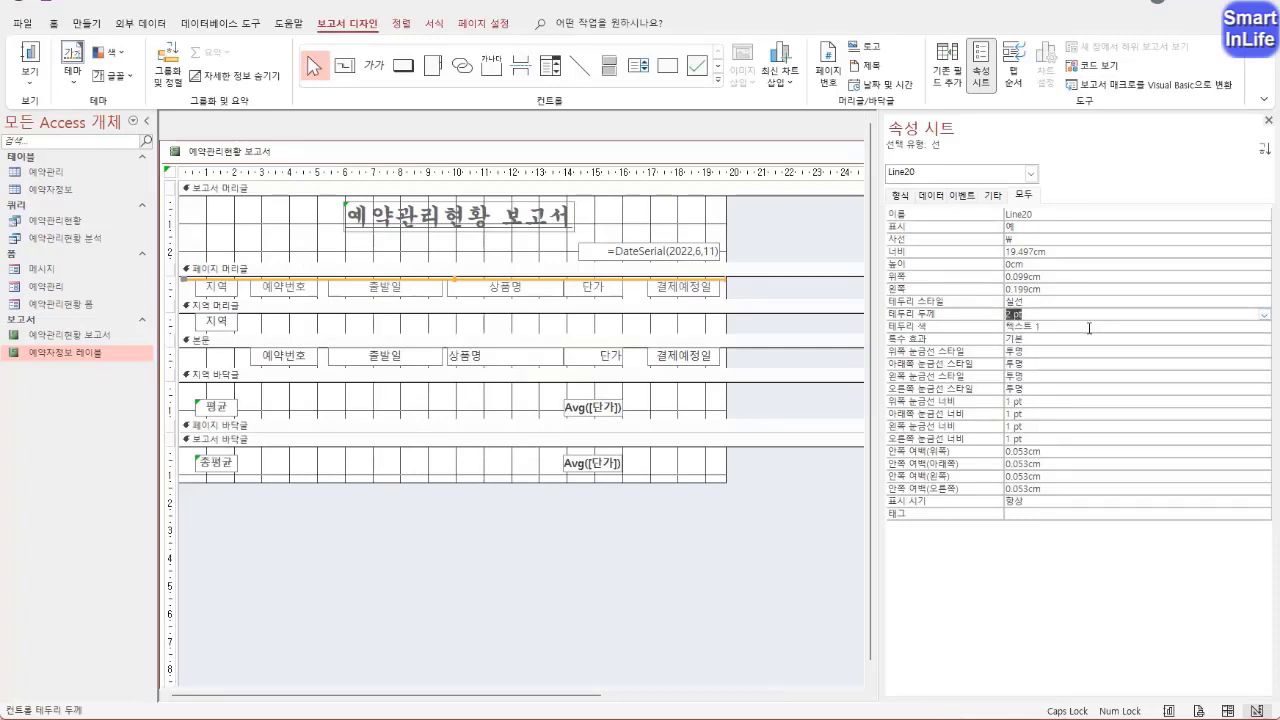
Duplicate the 2 pt line and place the copy below the 페이지 머리글 column headings, about 0.7 cm from the section's top
click(445, 283)
key(ctrl+v)
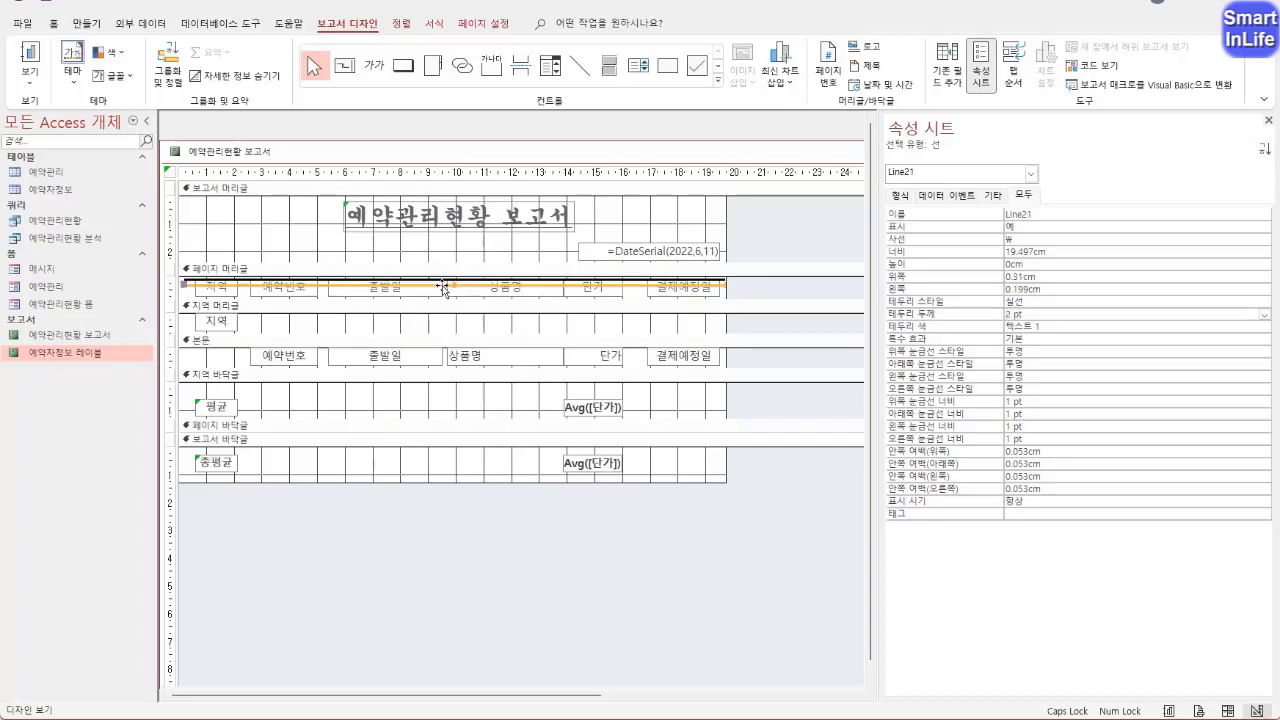
drag(442, 285, 440, 296)
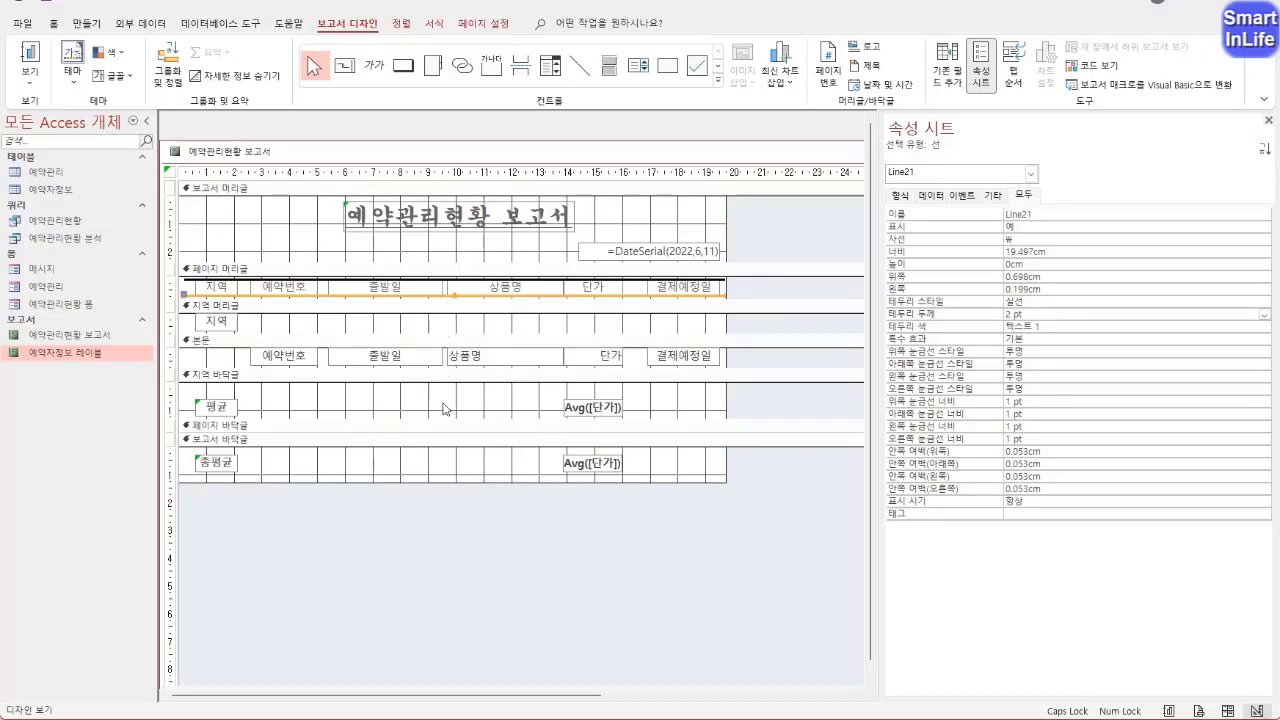
click(340, 407)
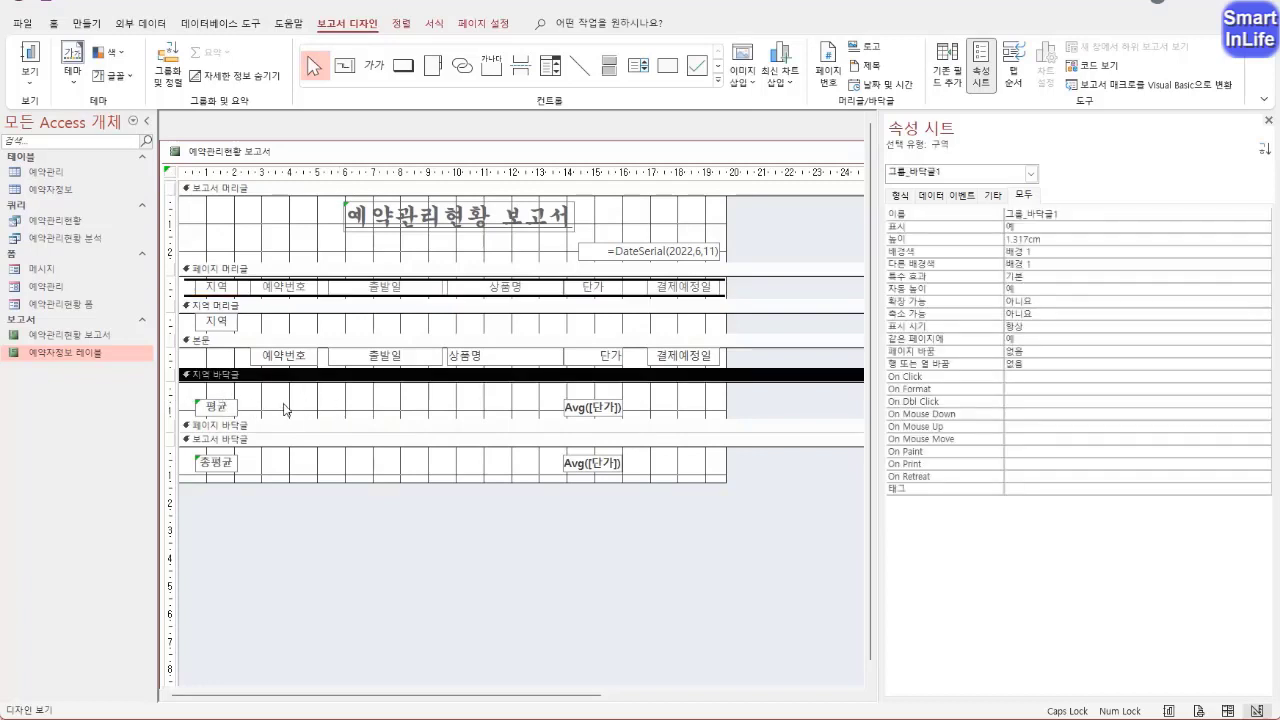
Paste a copy of the 2 pt line into the 지역 바닥글 and move it down to about 0.9 cm from the section's top
key(ctrl+v)
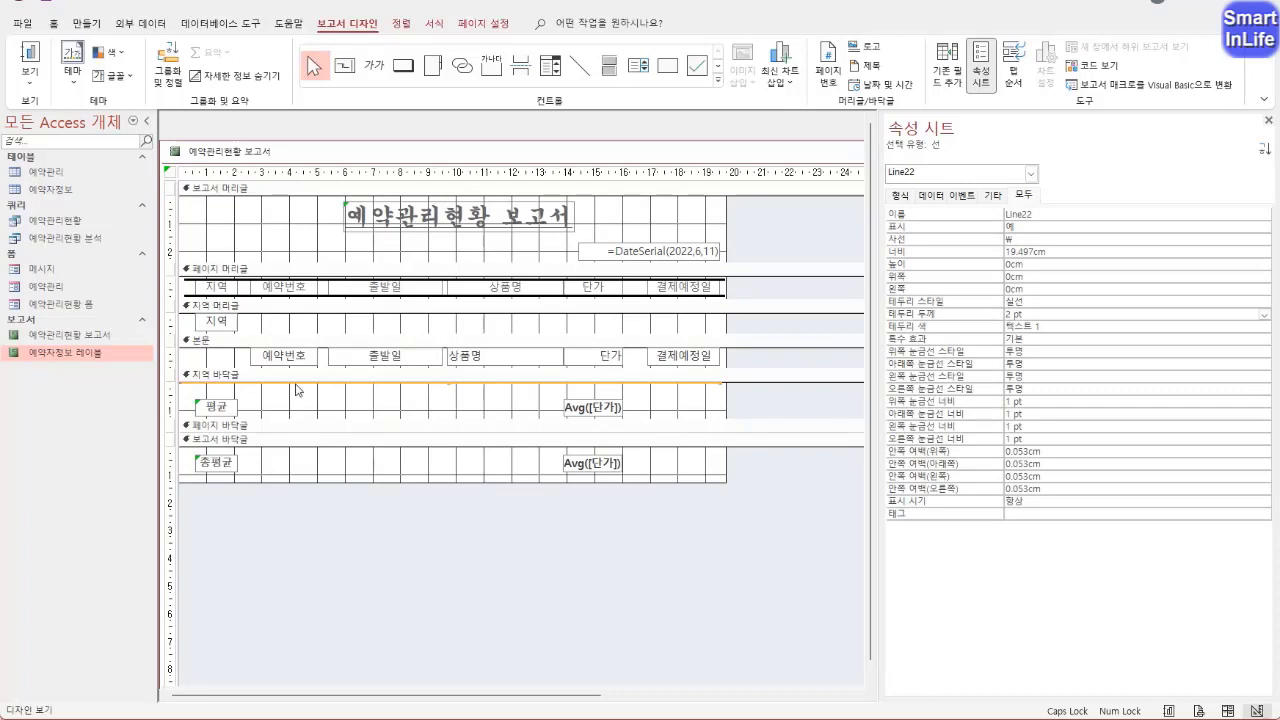
key(Down)
key(Down)
key(Down)
key(Down)
key(Down)
key(Down)
key(Down)
key(Down)
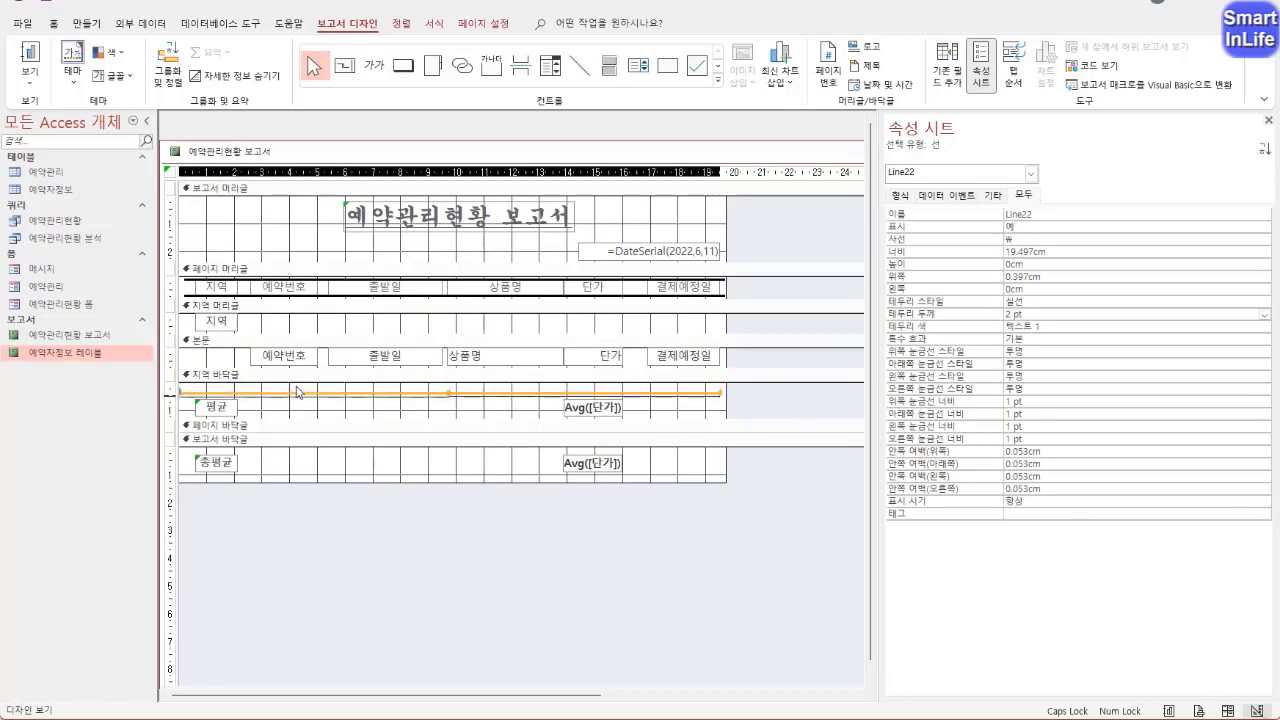
key(Down)
key(Down)
key(Down)
key(Down)
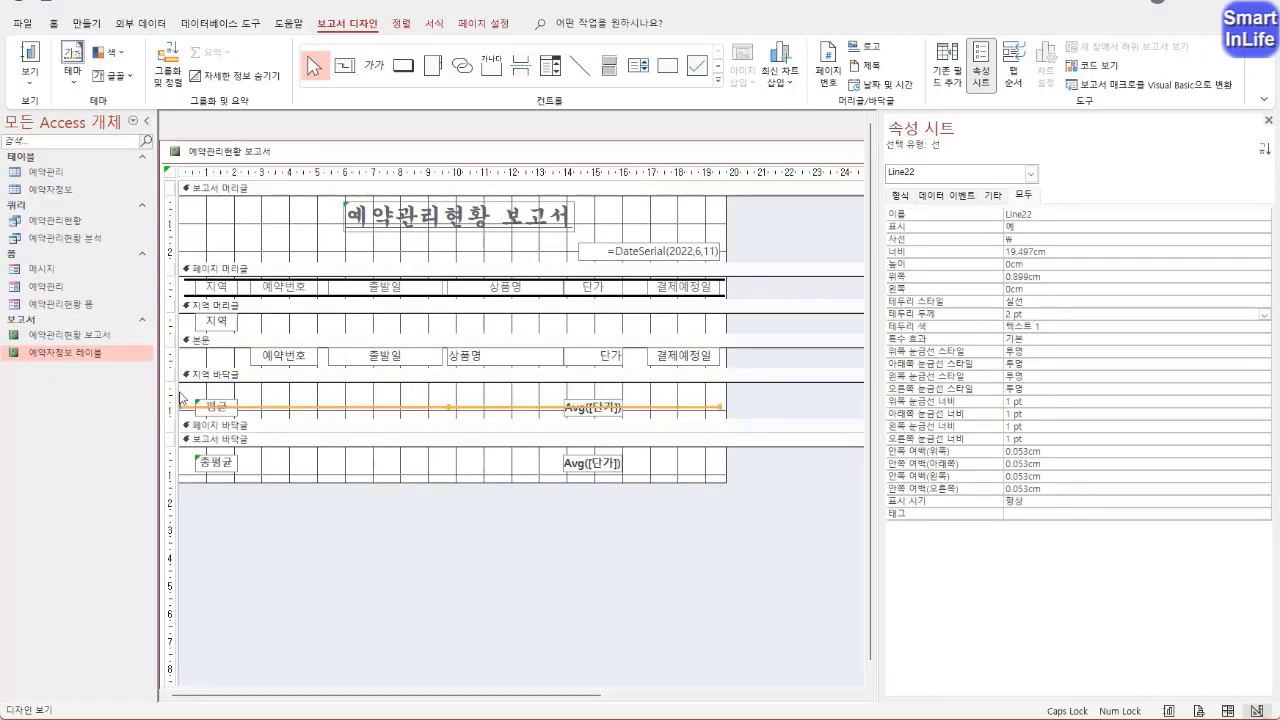
Raise the 평균 label and average box in the 지역 바닥글 to about 0.2 cm from its top and lower the line to about 1 cm
drag(211, 397, 586, 401)
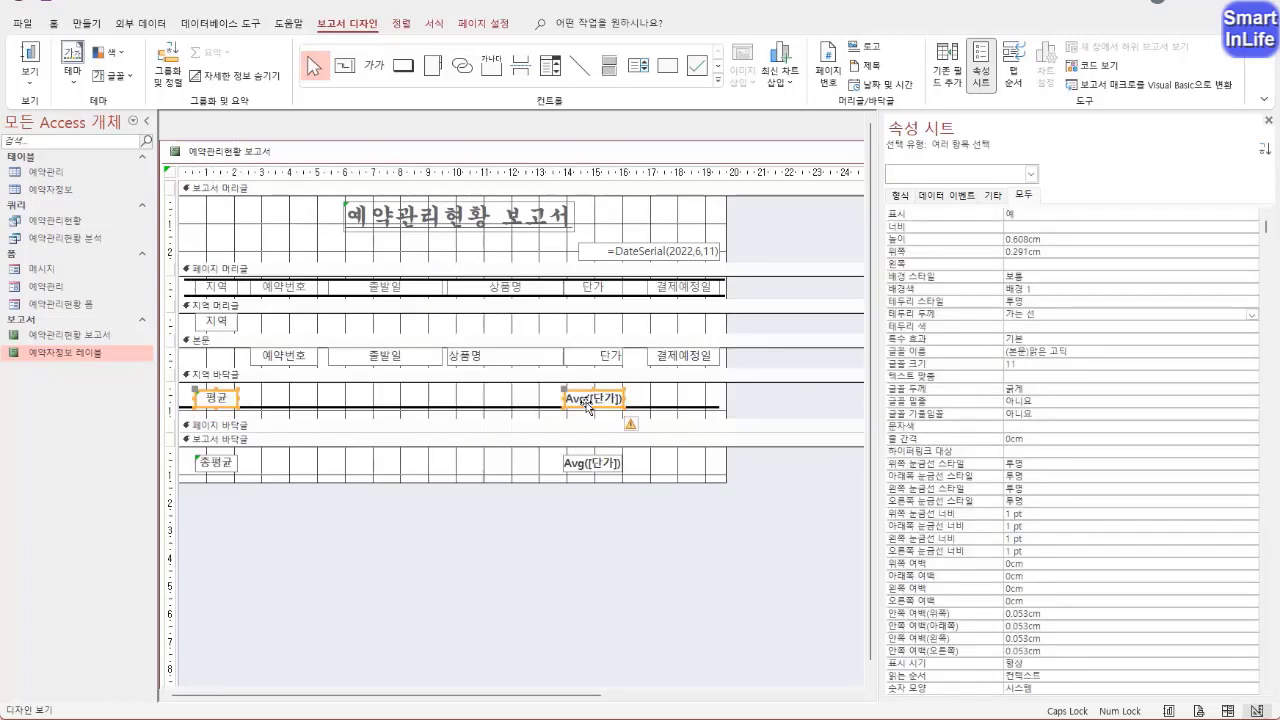
click(466, 401)
click(484, 409)
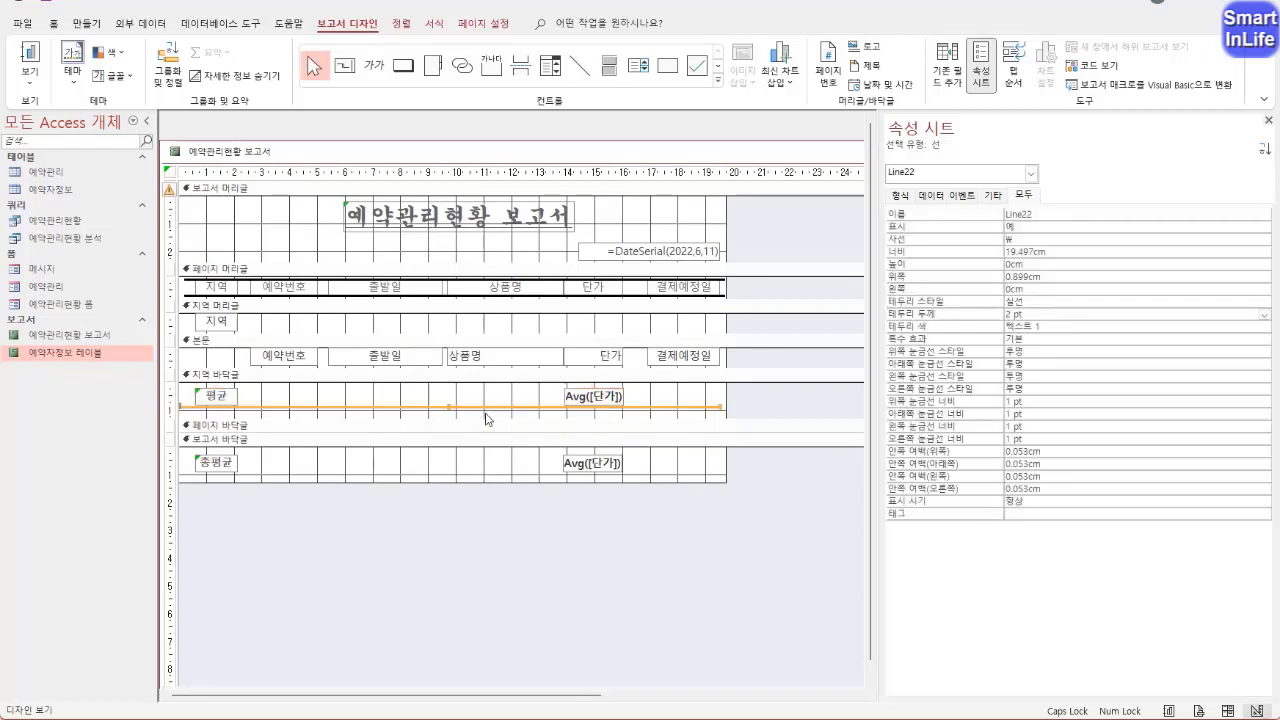
key(Down)
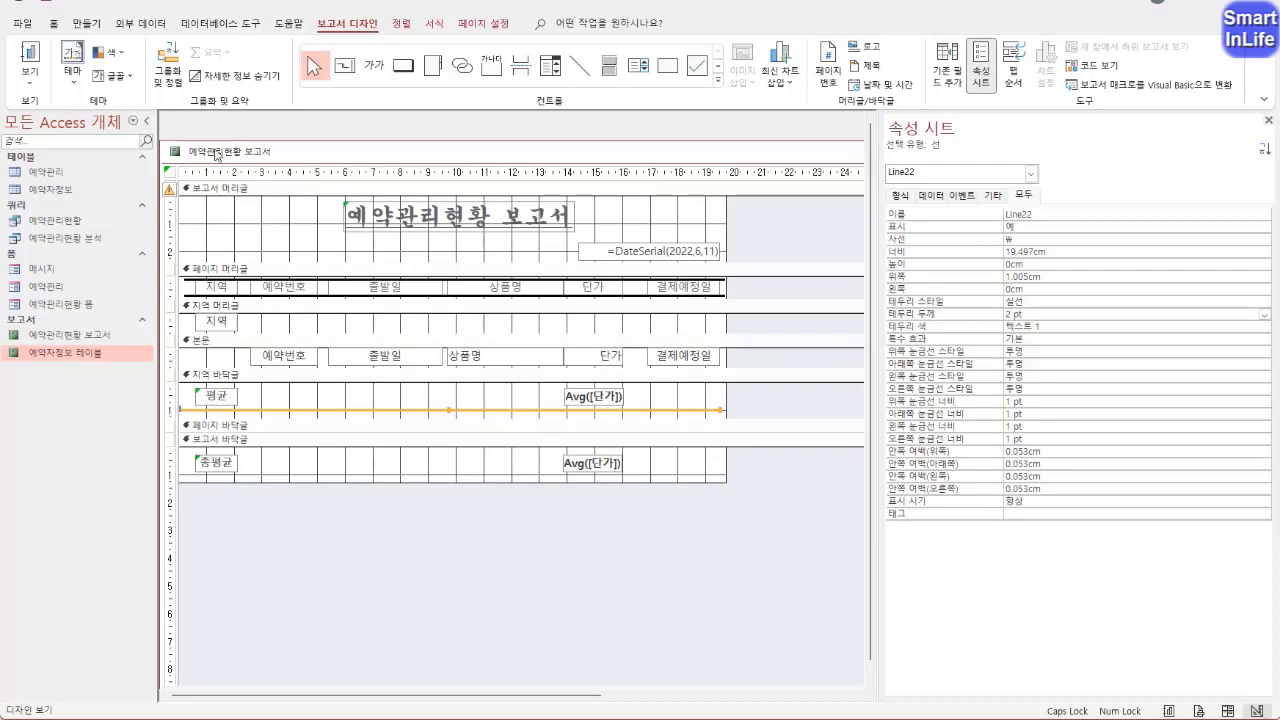
Check the separator lines under the regional averages in 인쇄 미리 보기
right_click(216, 153)
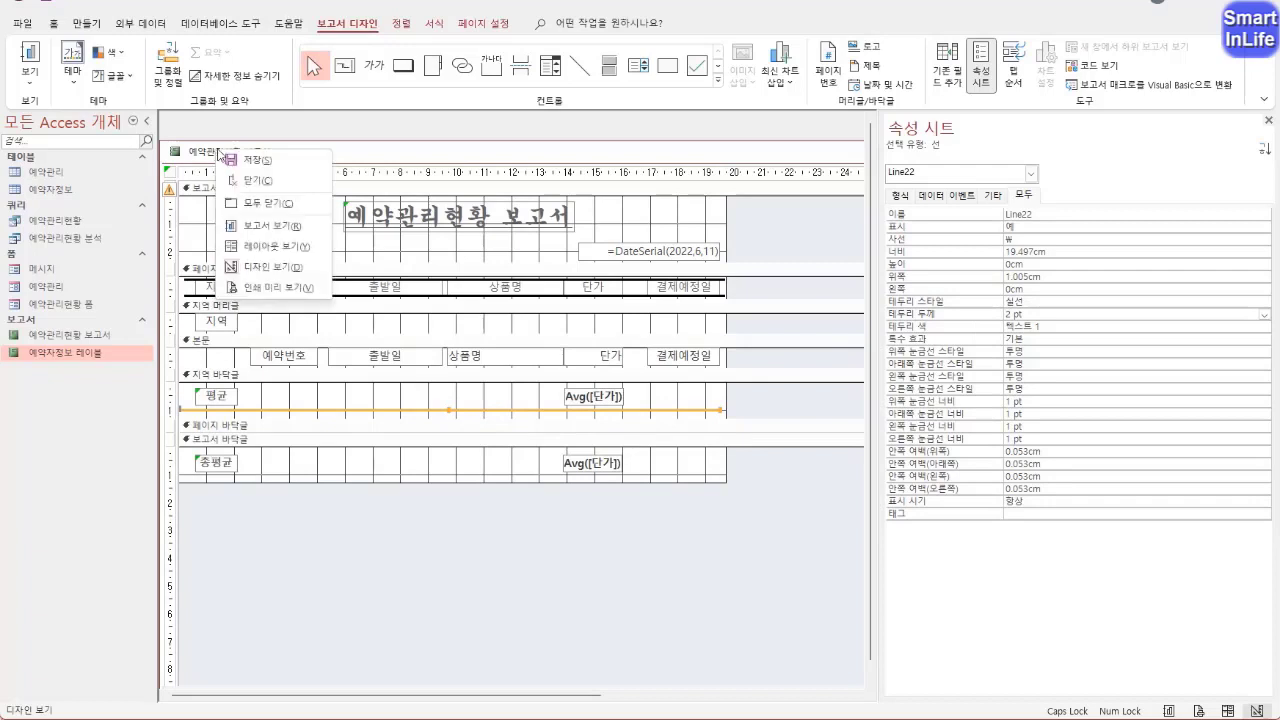
click(286, 287)
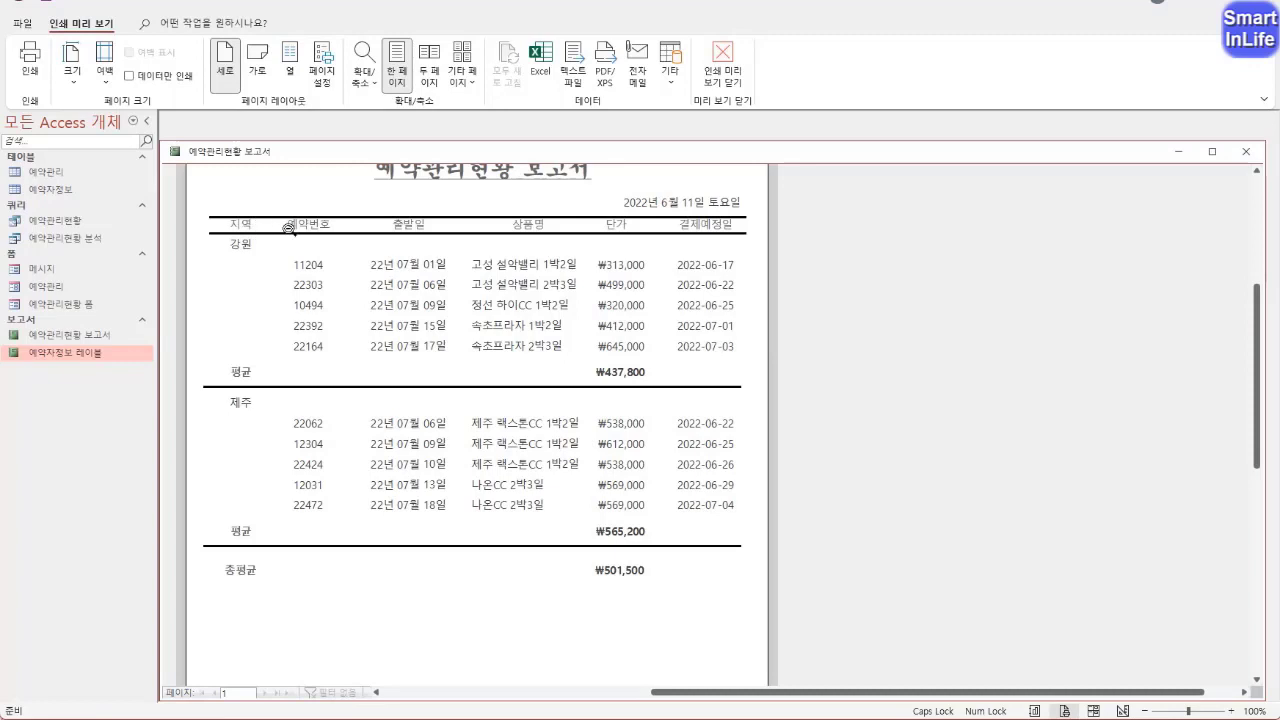
scroll(575, 447, down, 3)
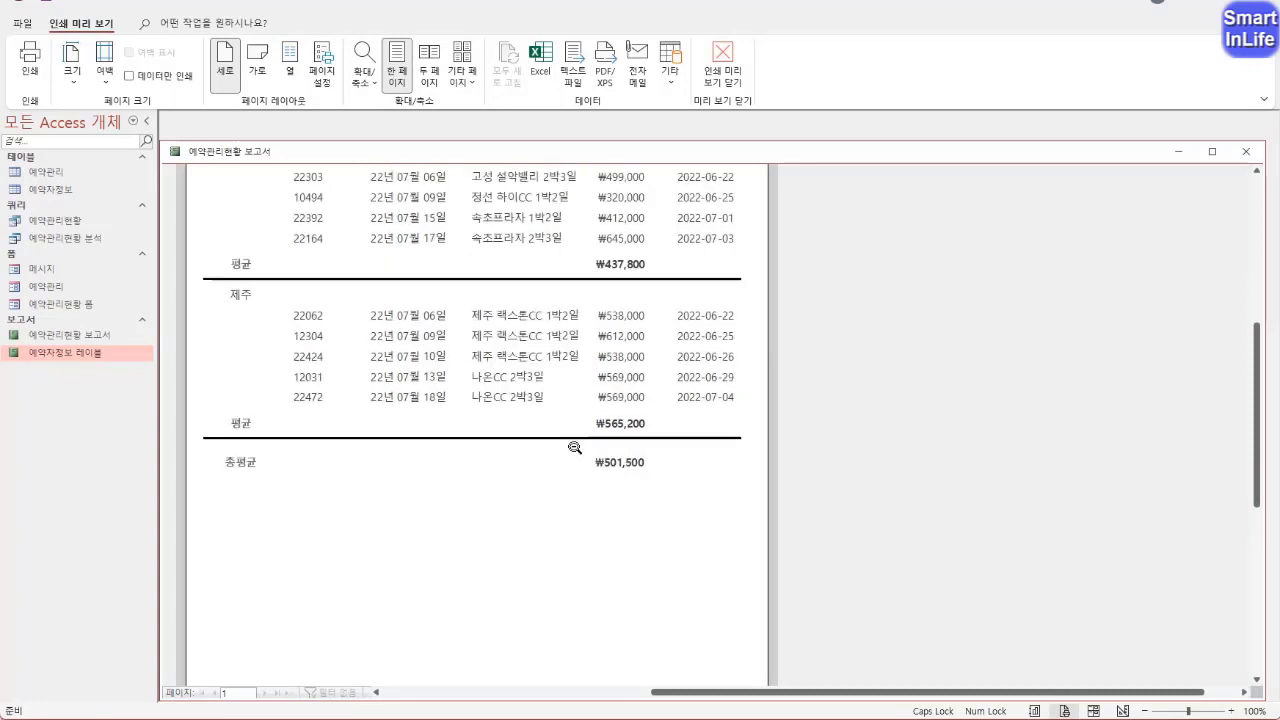
scroll(575, 447, up, 3)
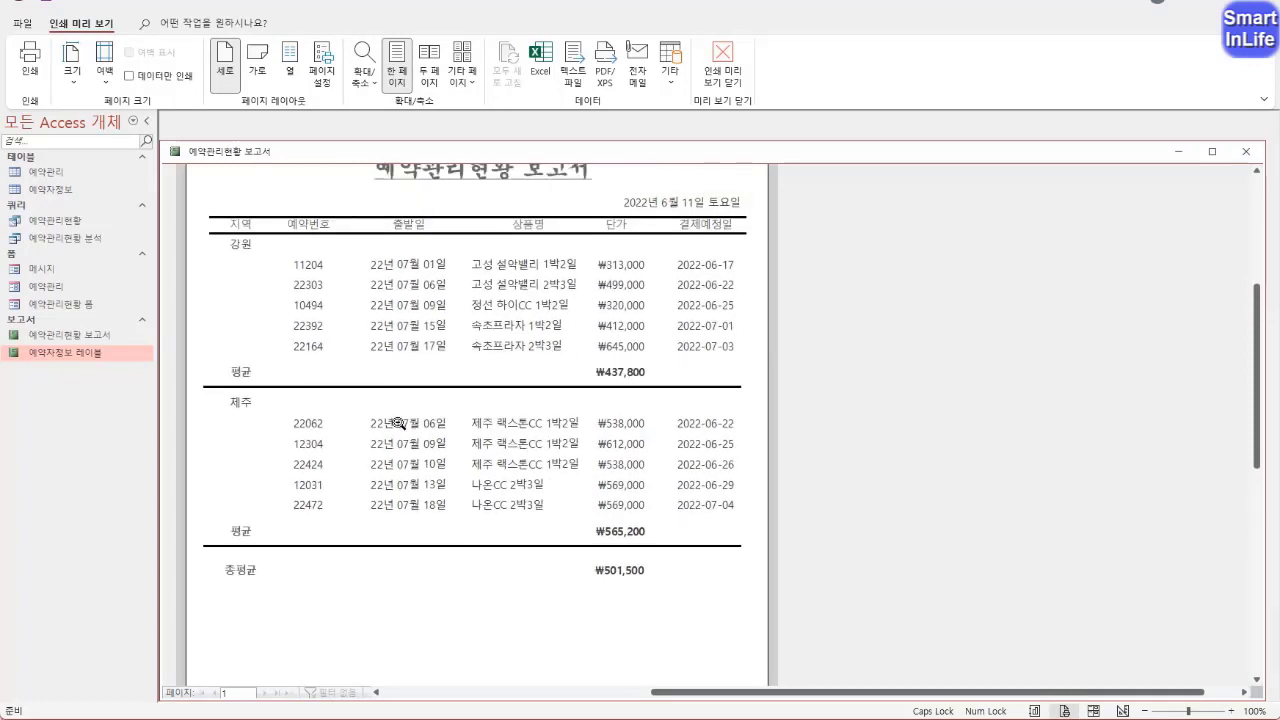
Return to 디자인 보기 and start a new 조건부 서식 rule for the 예약번호 text box in the 본문
right_click(241, 157)
click(281, 270)
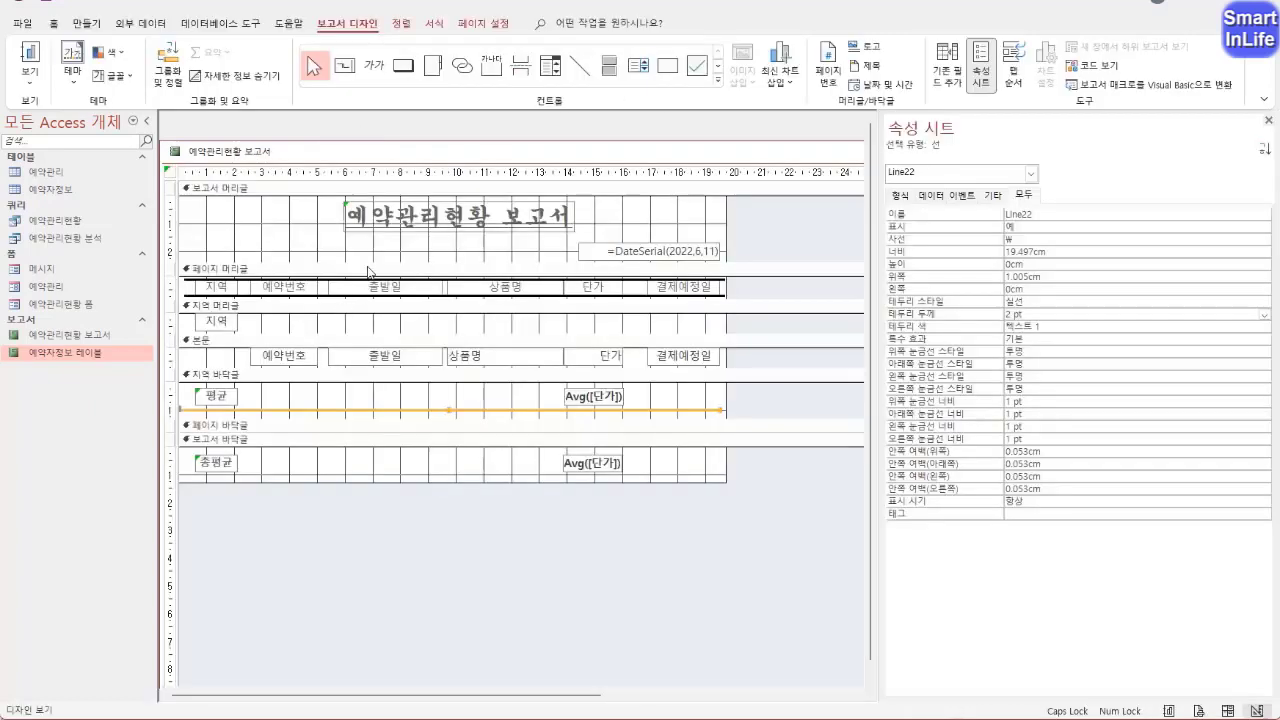
click(370, 271)
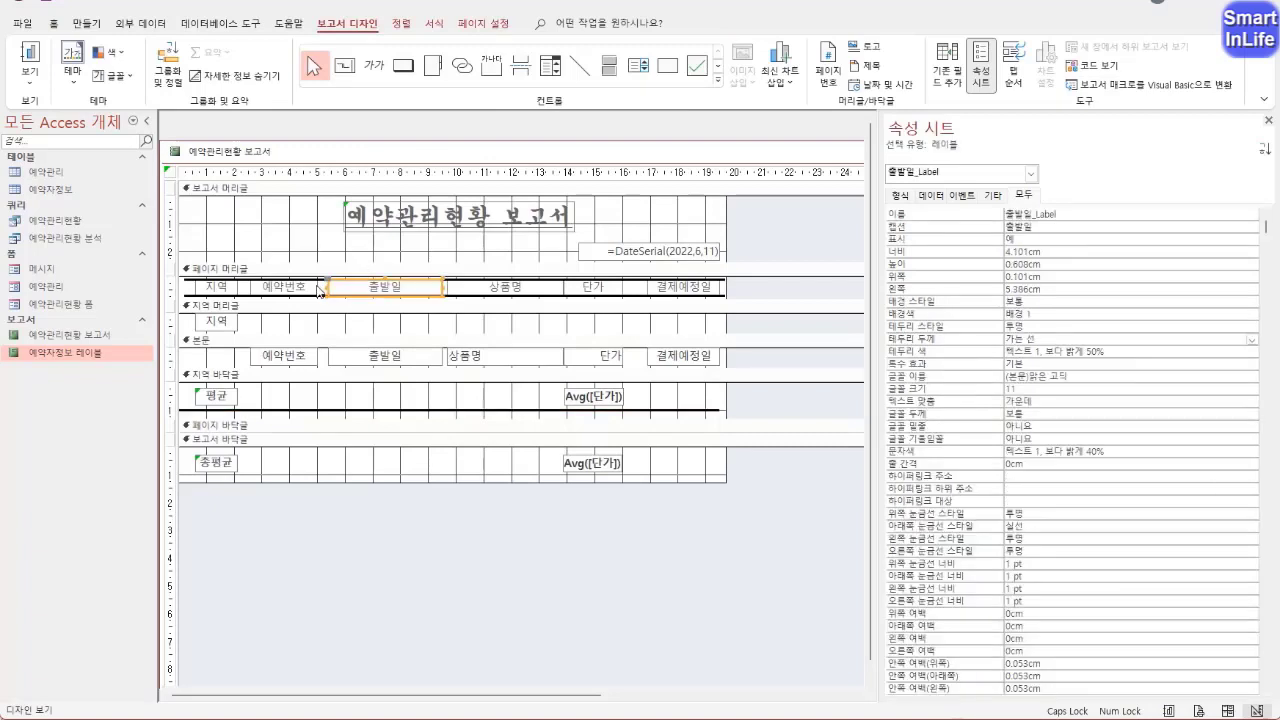
click(315, 287)
click(287, 361)
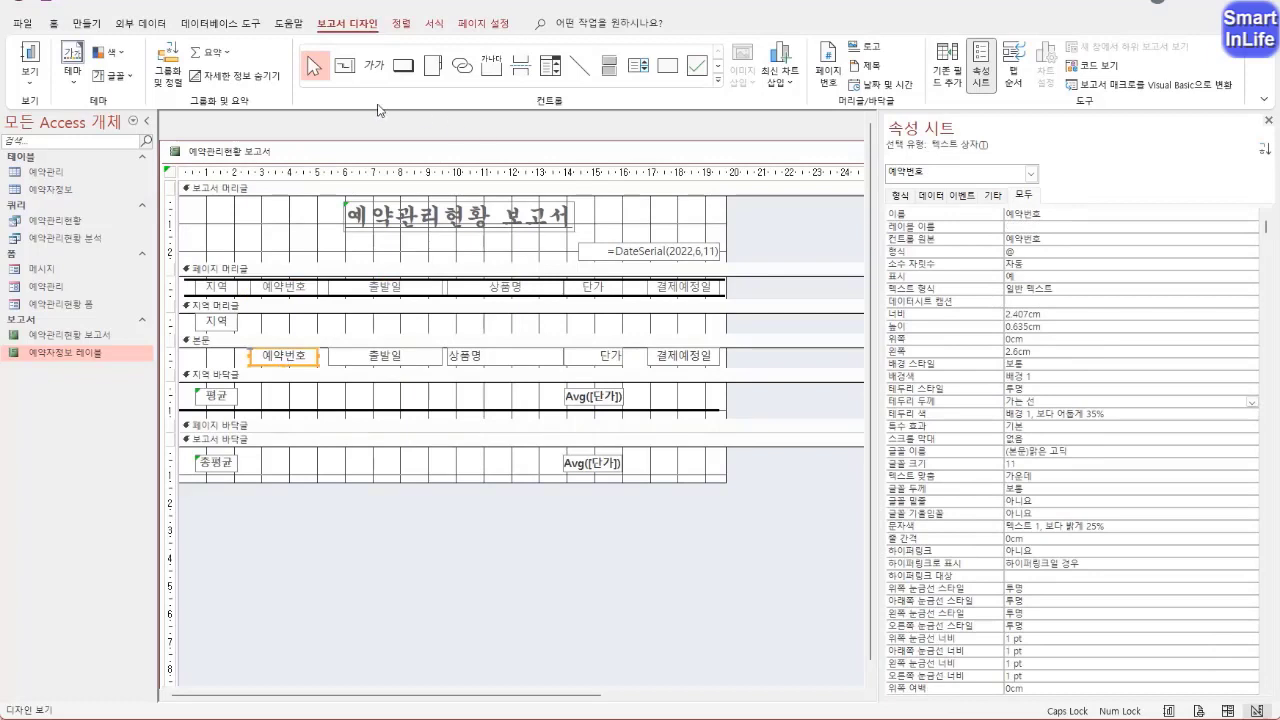
click(433, 25)
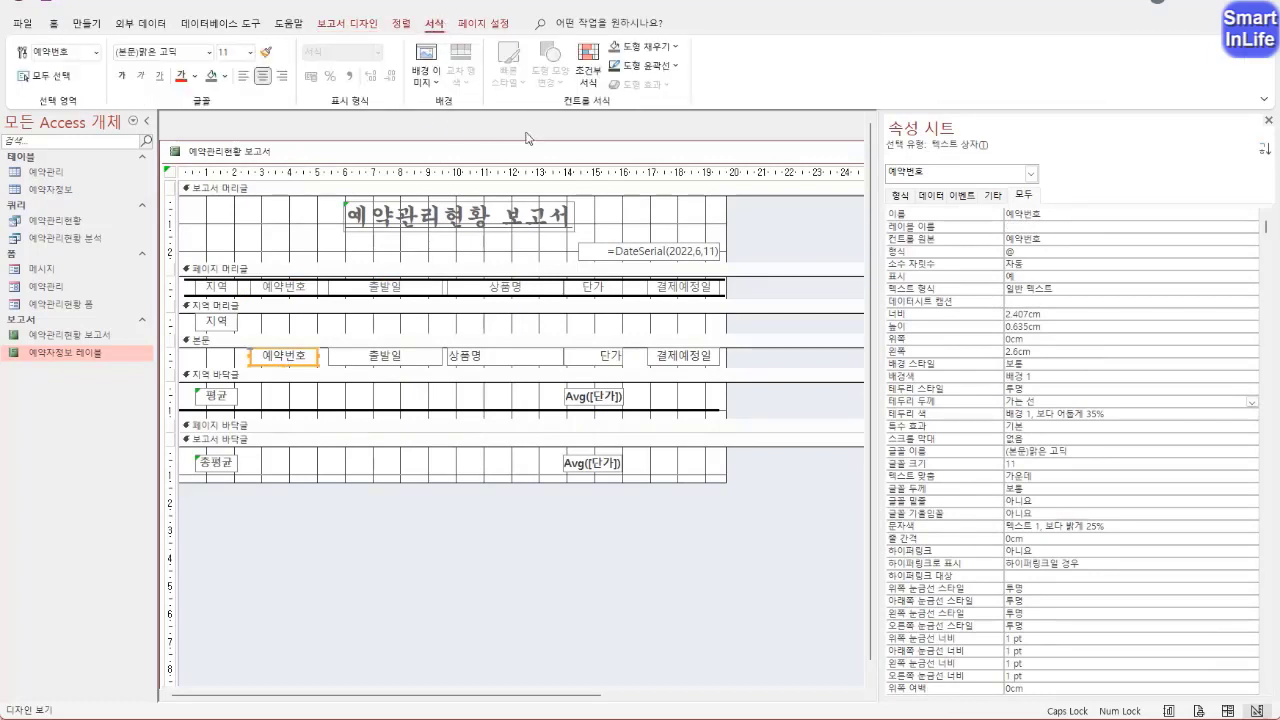
click(588, 82)
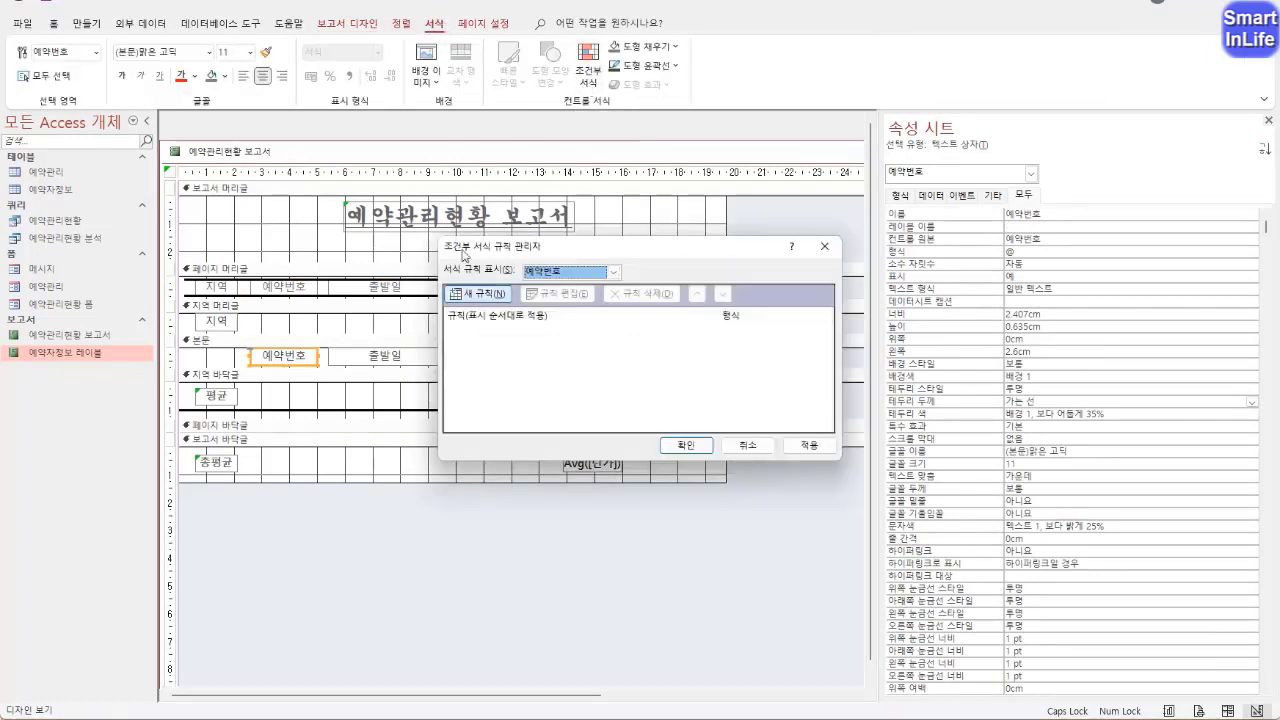
click(486, 299)
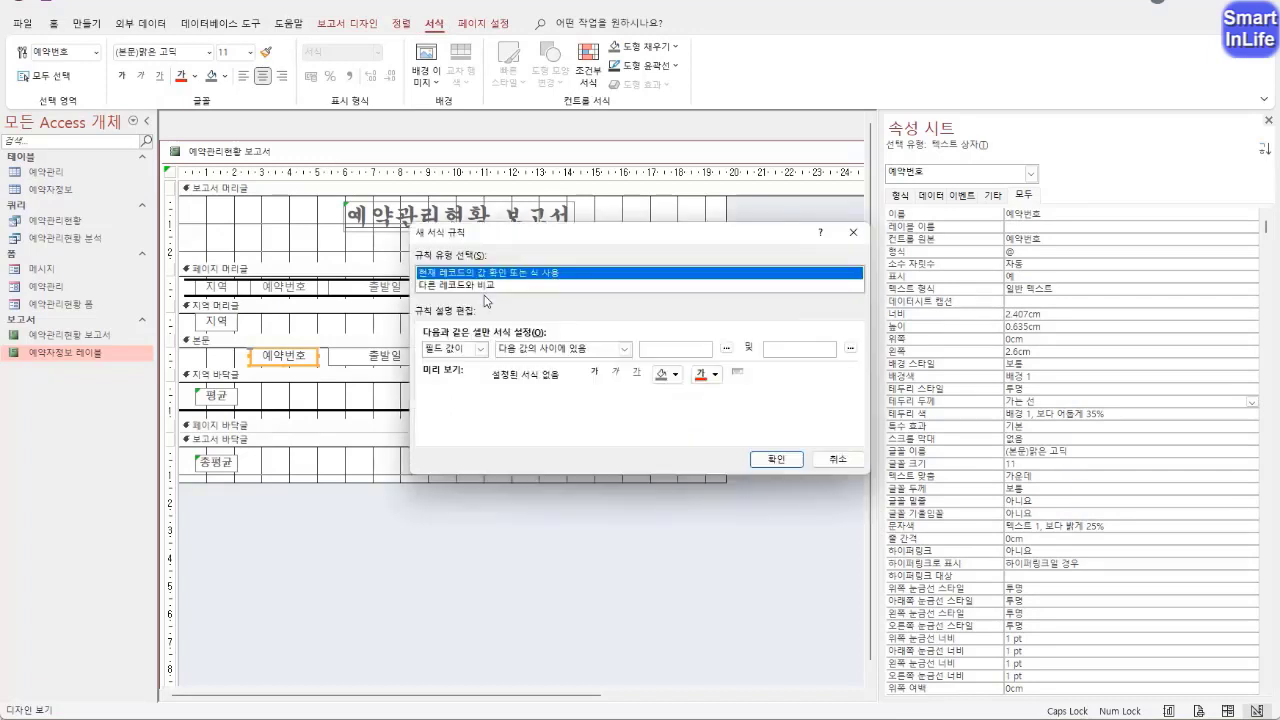
Set the rule's condition to 식이 with the expression RIGHT([예약번호],1)<>"4"
click(452, 349)
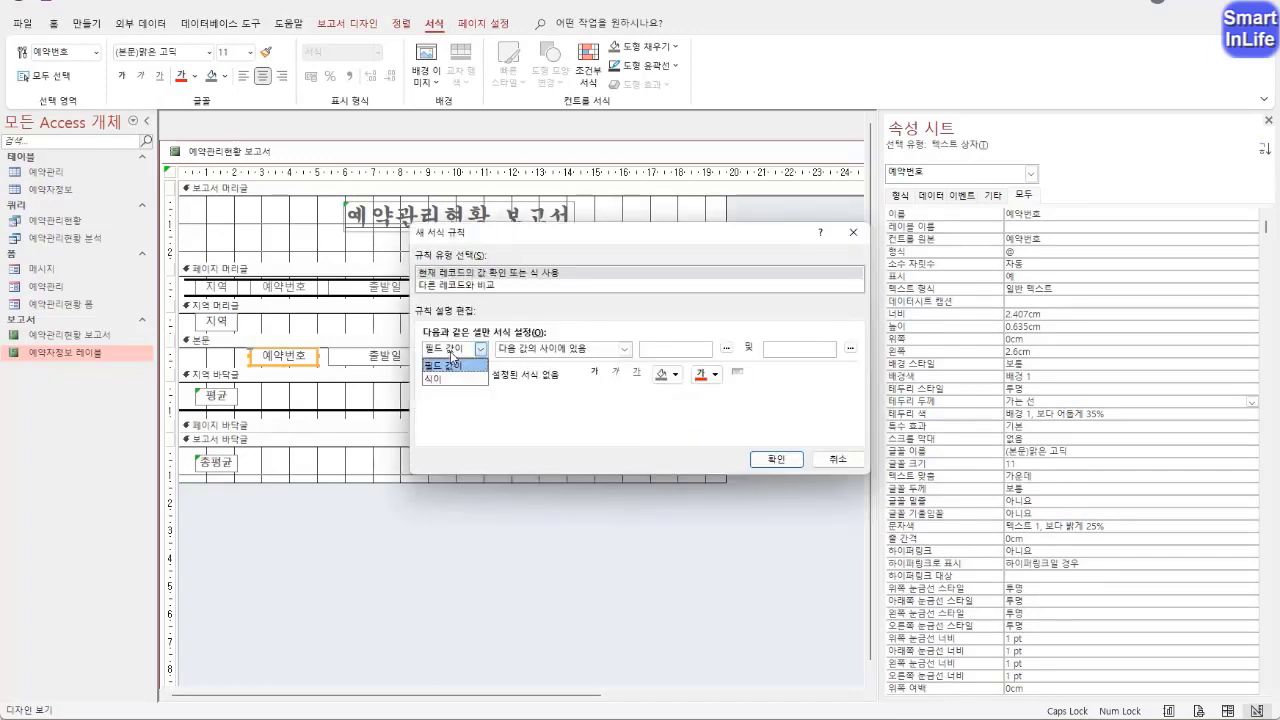
click(452, 378)
click(524, 349)
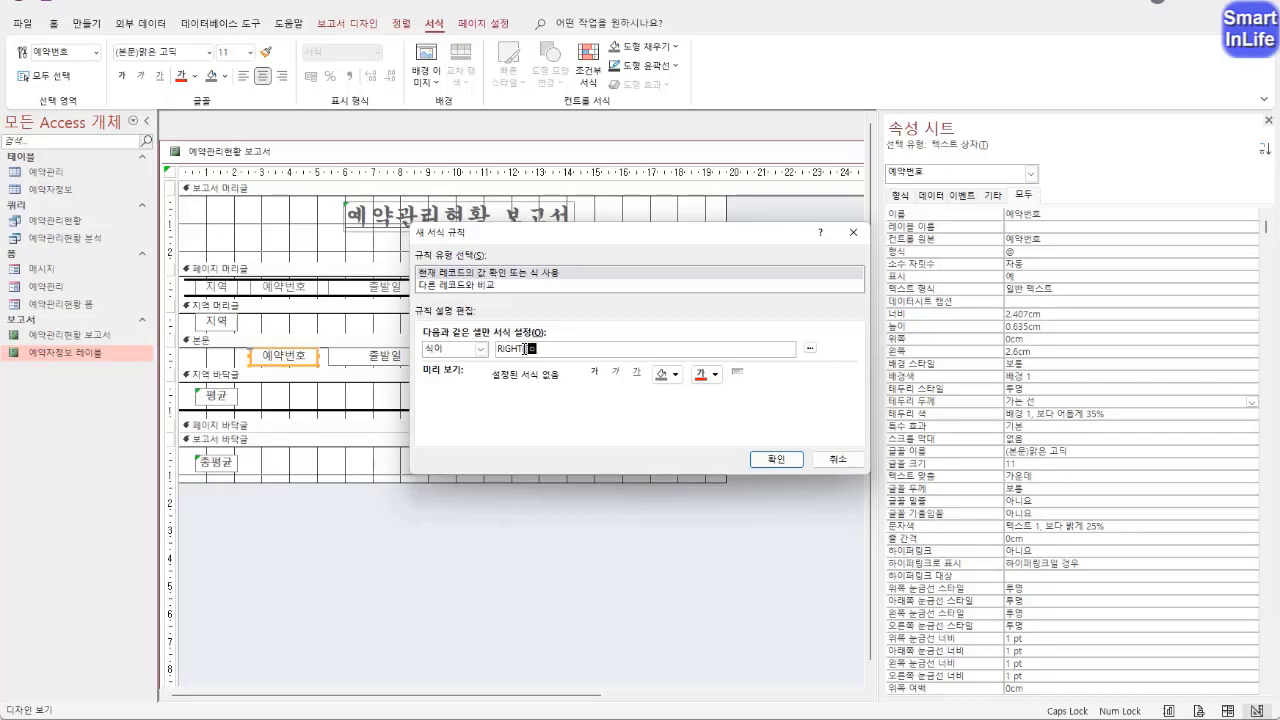
text(약번호],1)<>"4)
Format the rule with bold red text, apply it to 예약번호, and check the report in 인쇄 미리 보기
click(595, 372)
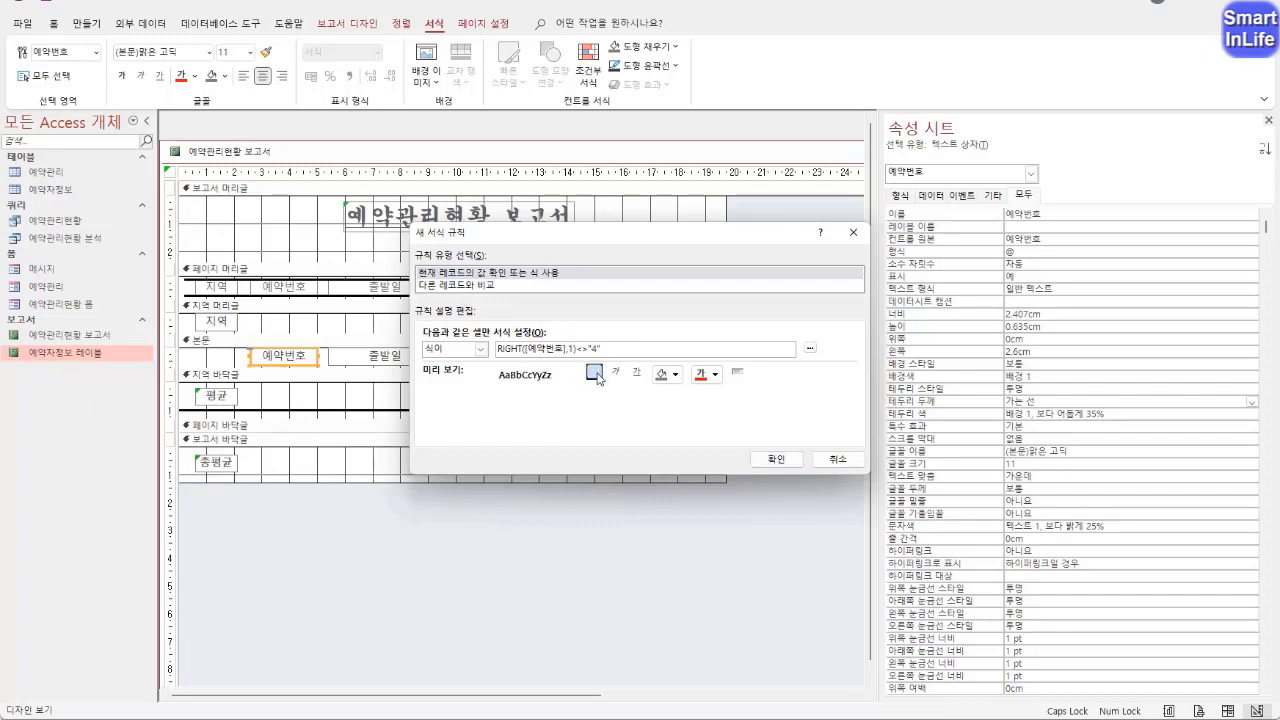
click(701, 375)
click(772, 462)
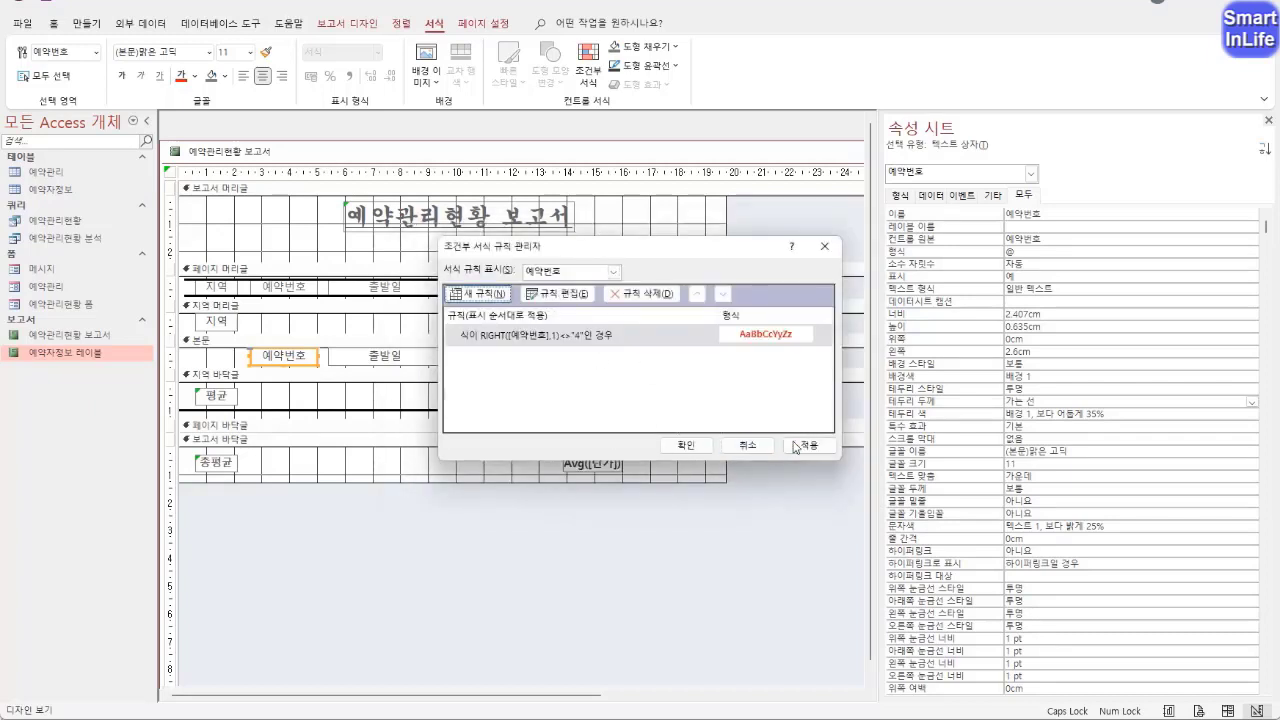
click(688, 446)
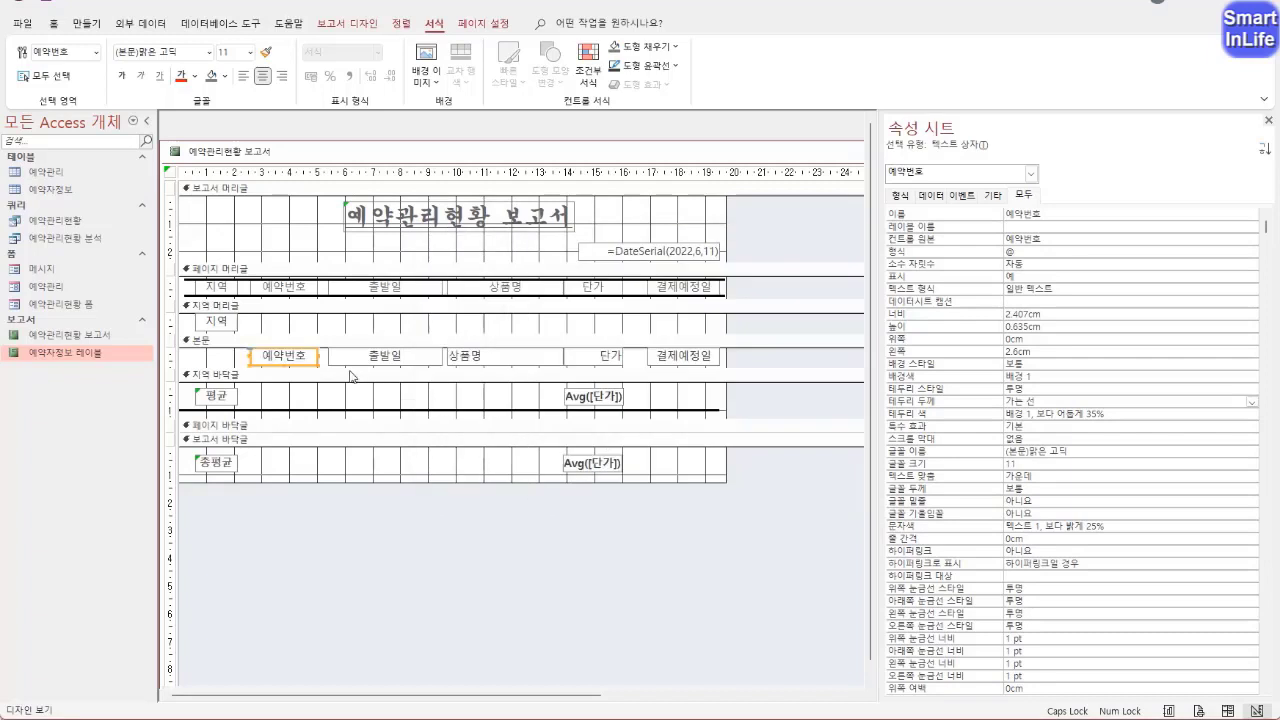
right_click(229, 149)
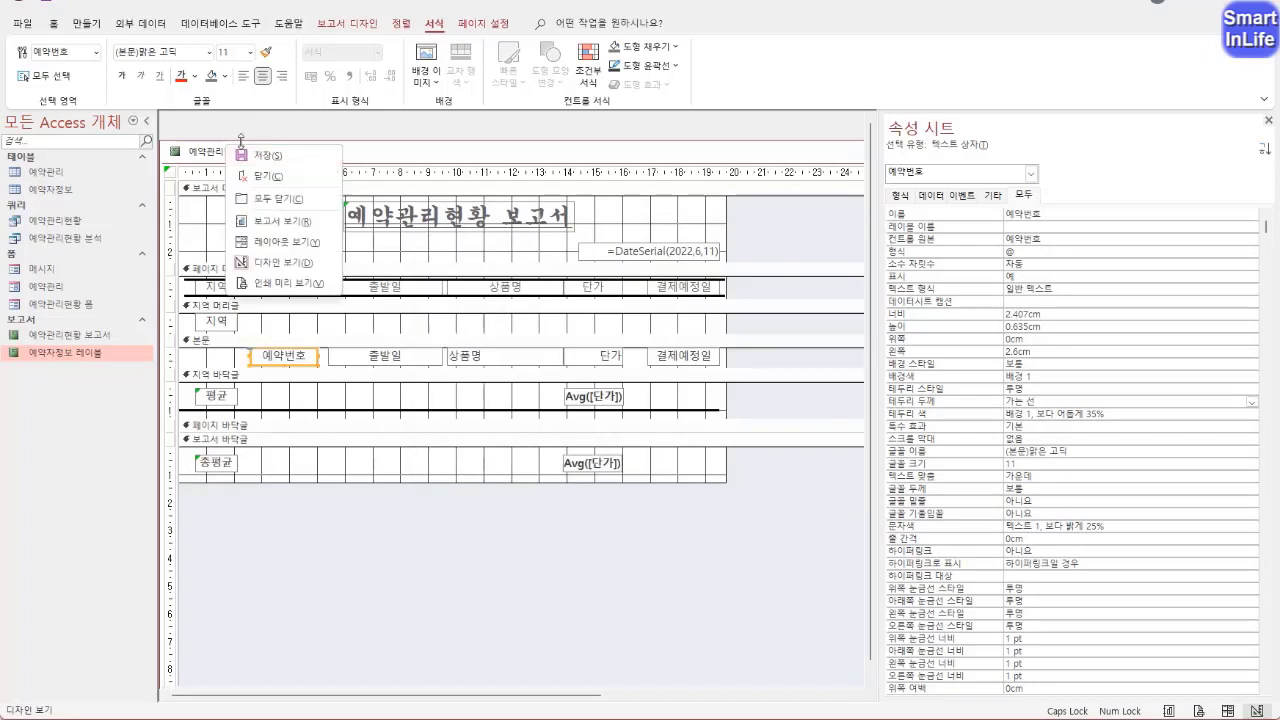
click(286, 294)
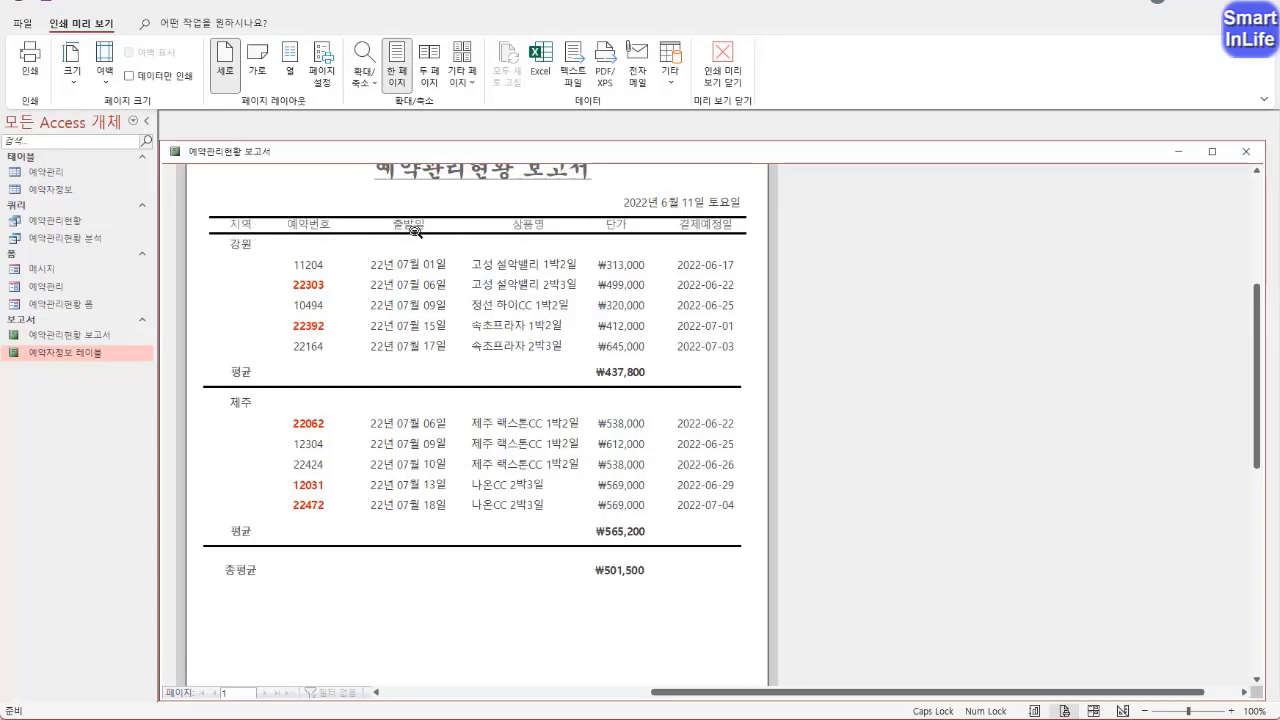
Back in 디자인 보기, make the 페이지 머리글 column labels and the 지역 text box in the 지역 머리글 bold
right_click(282, 148)
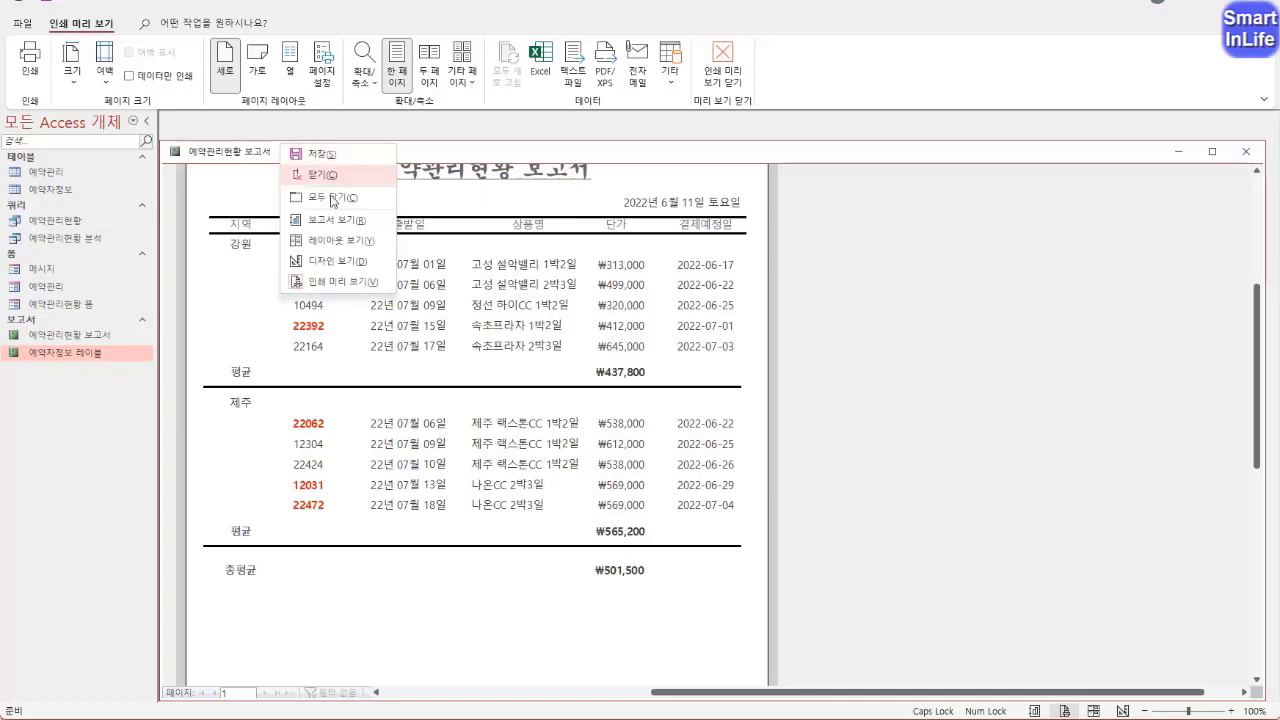
click(322, 261)
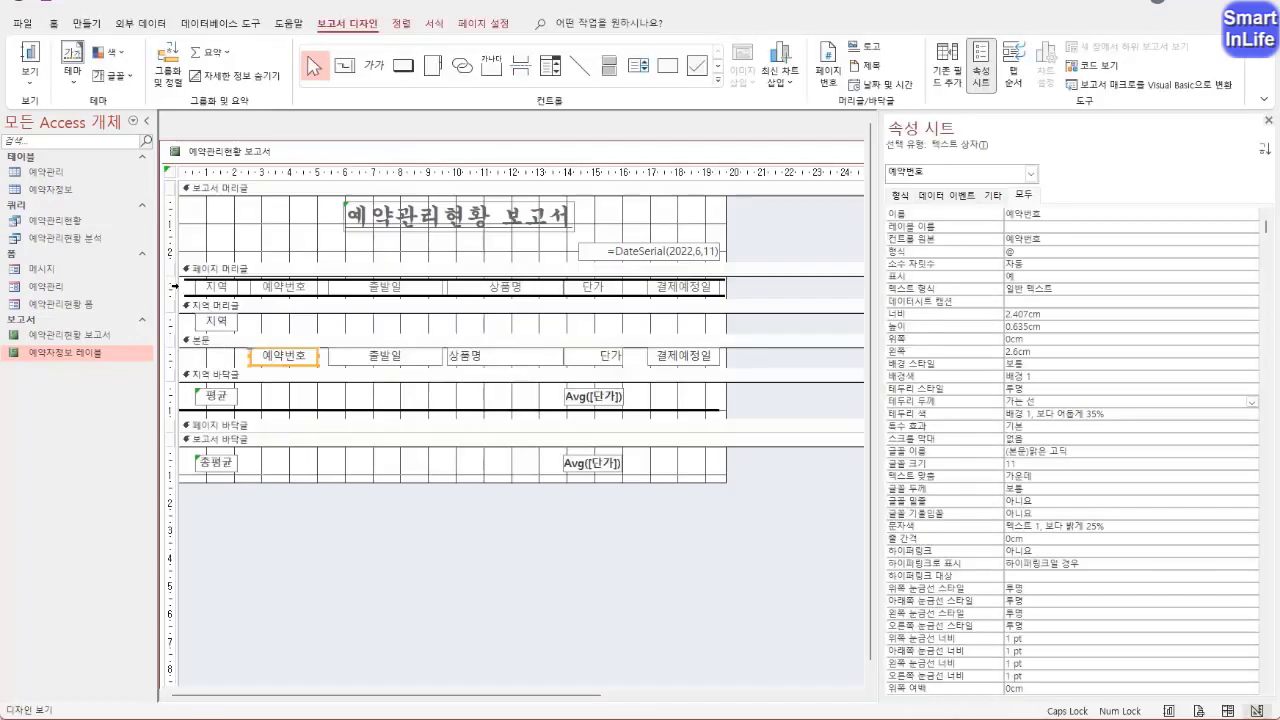
click(174, 286)
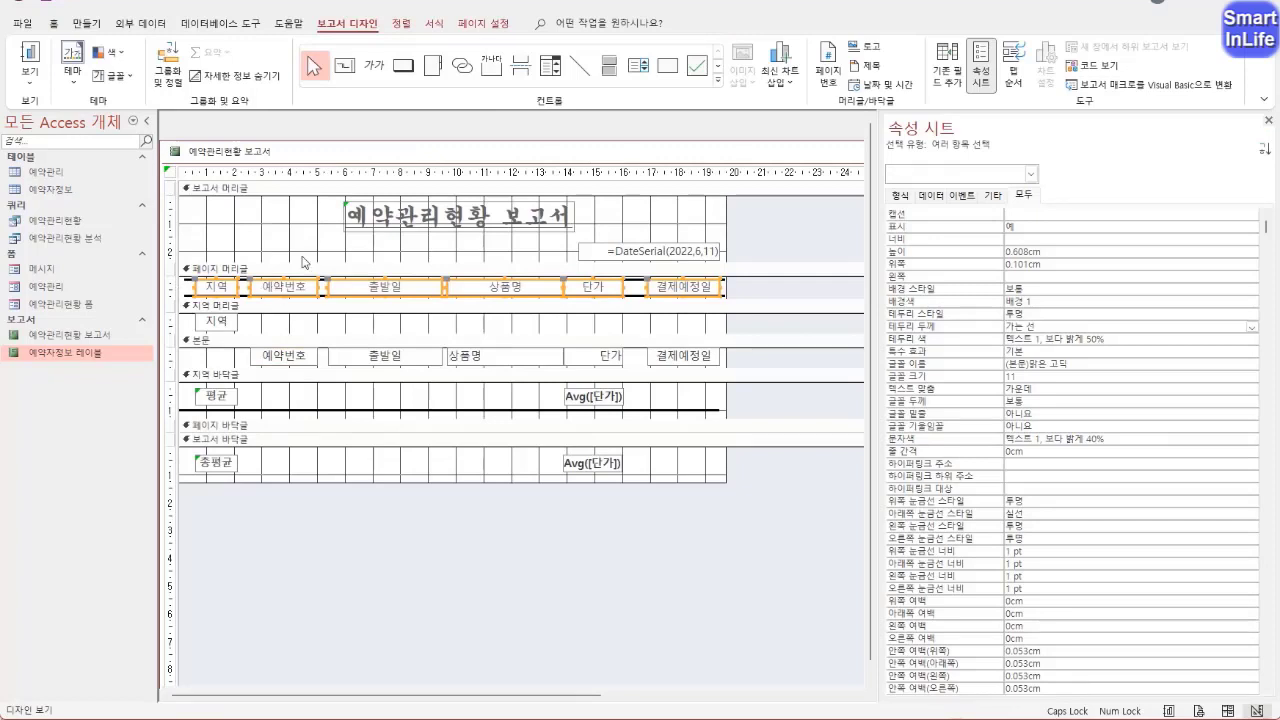
click(55, 23)
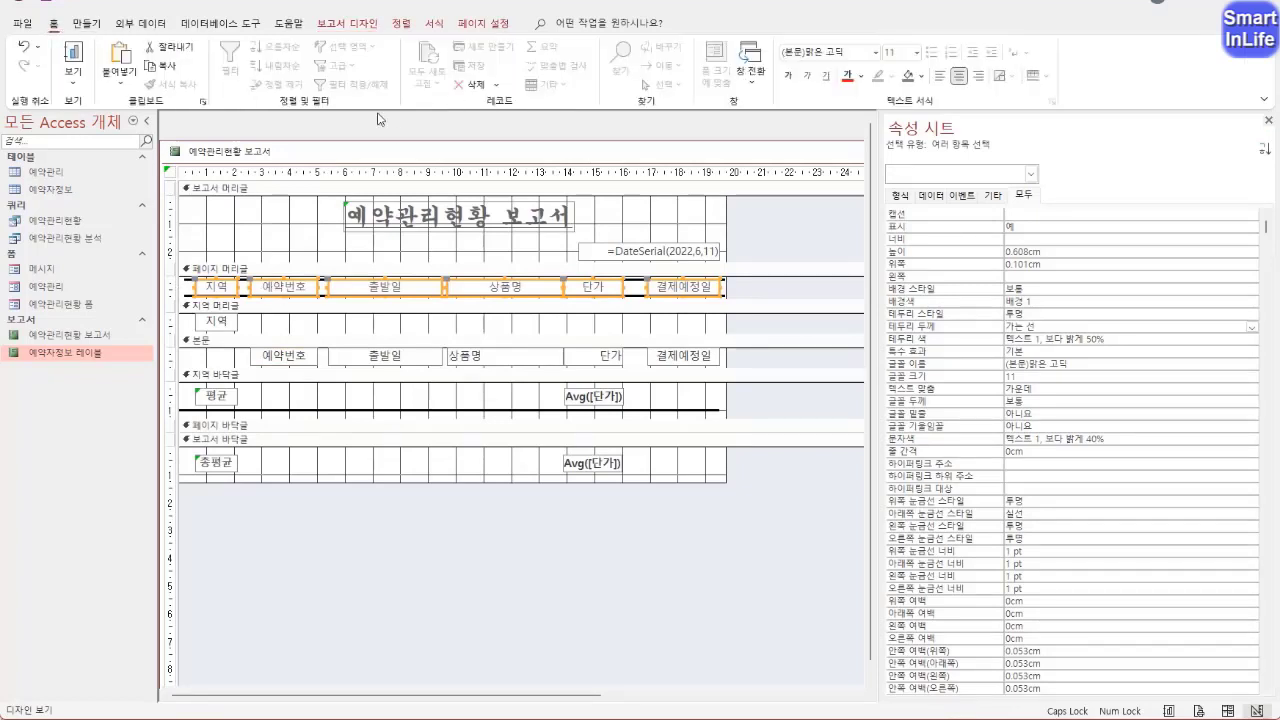
click(788, 76)
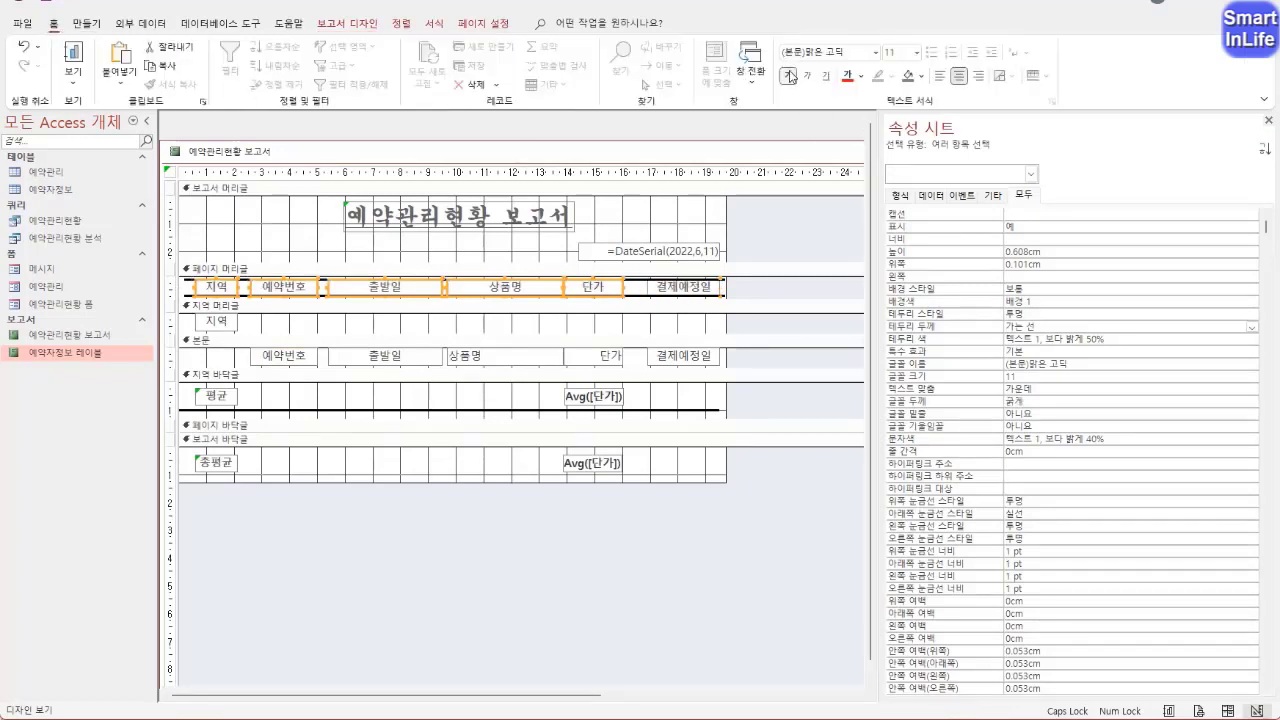
click(234, 326)
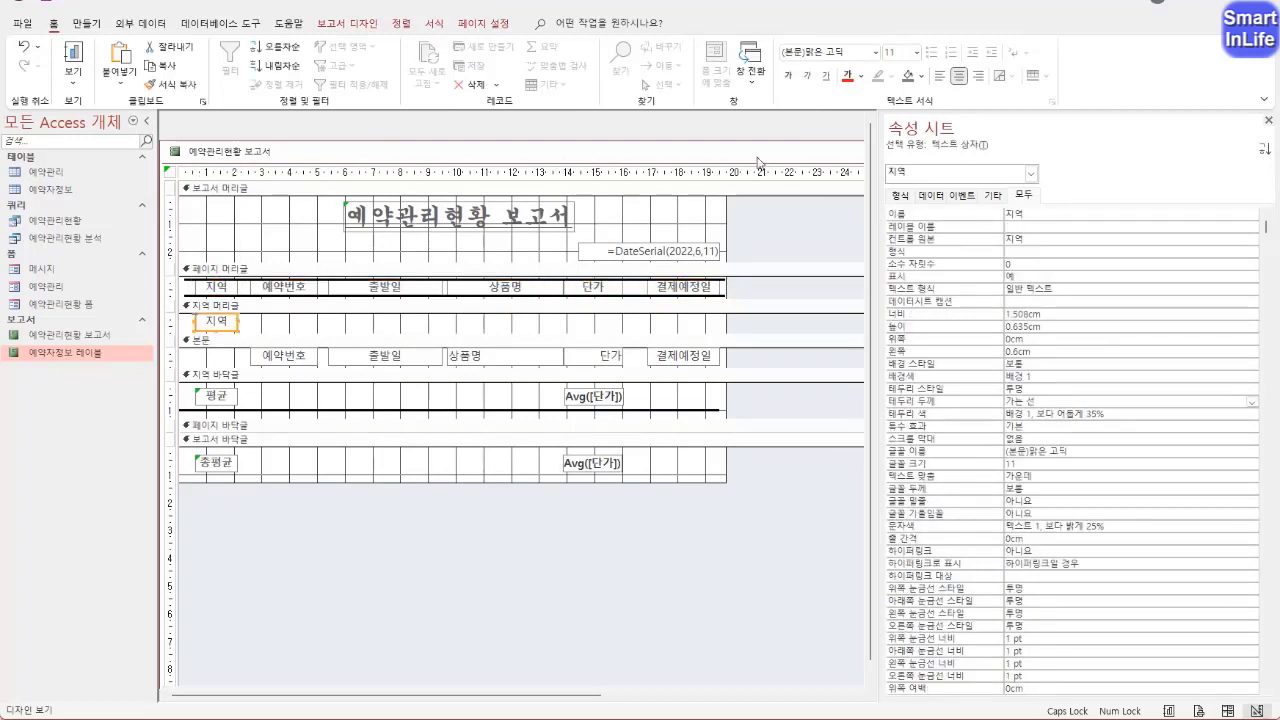
click(788, 78)
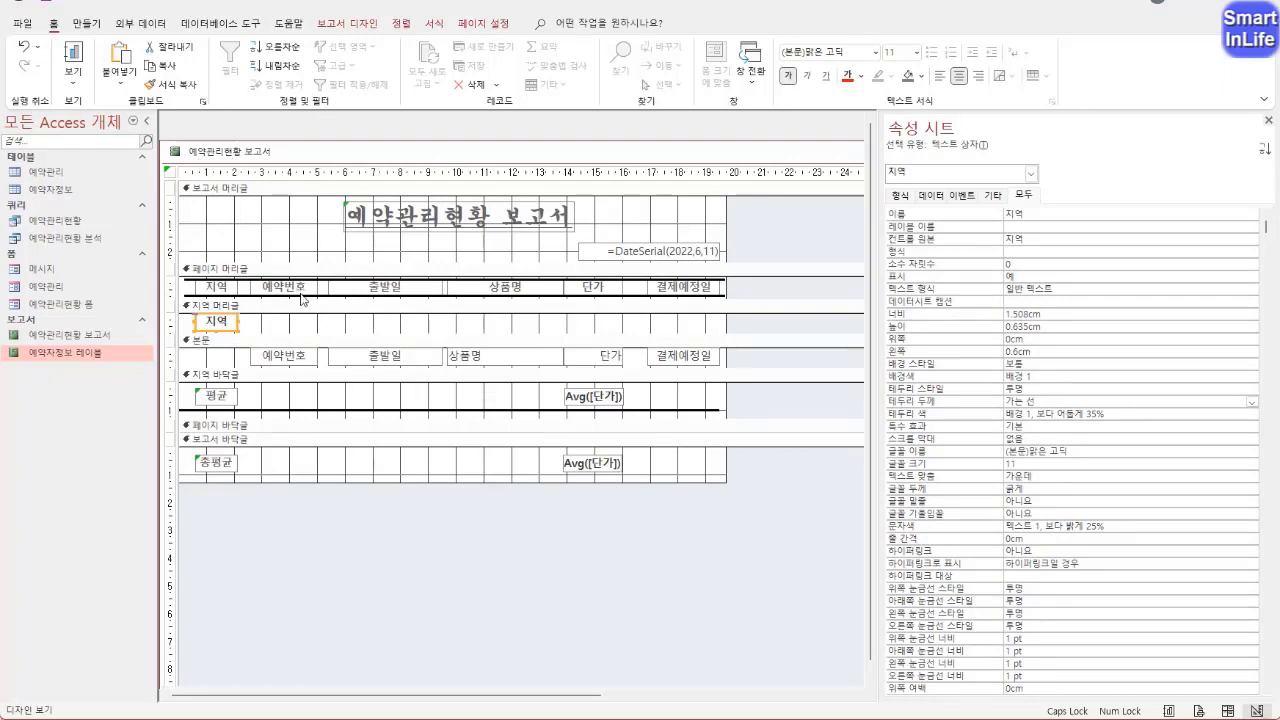
Open 인쇄 미리 보기 and review the headings, region names and conditional formatting across the whole report
right_click(219, 152)
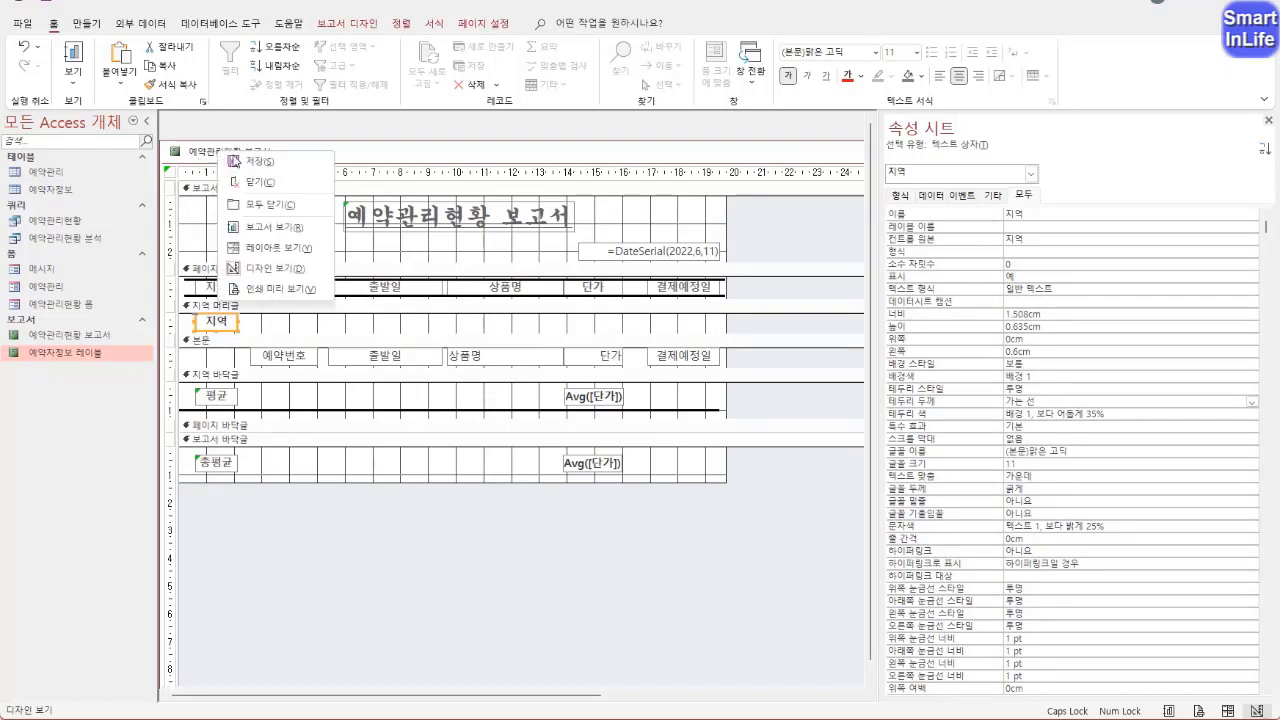
click(278, 288)
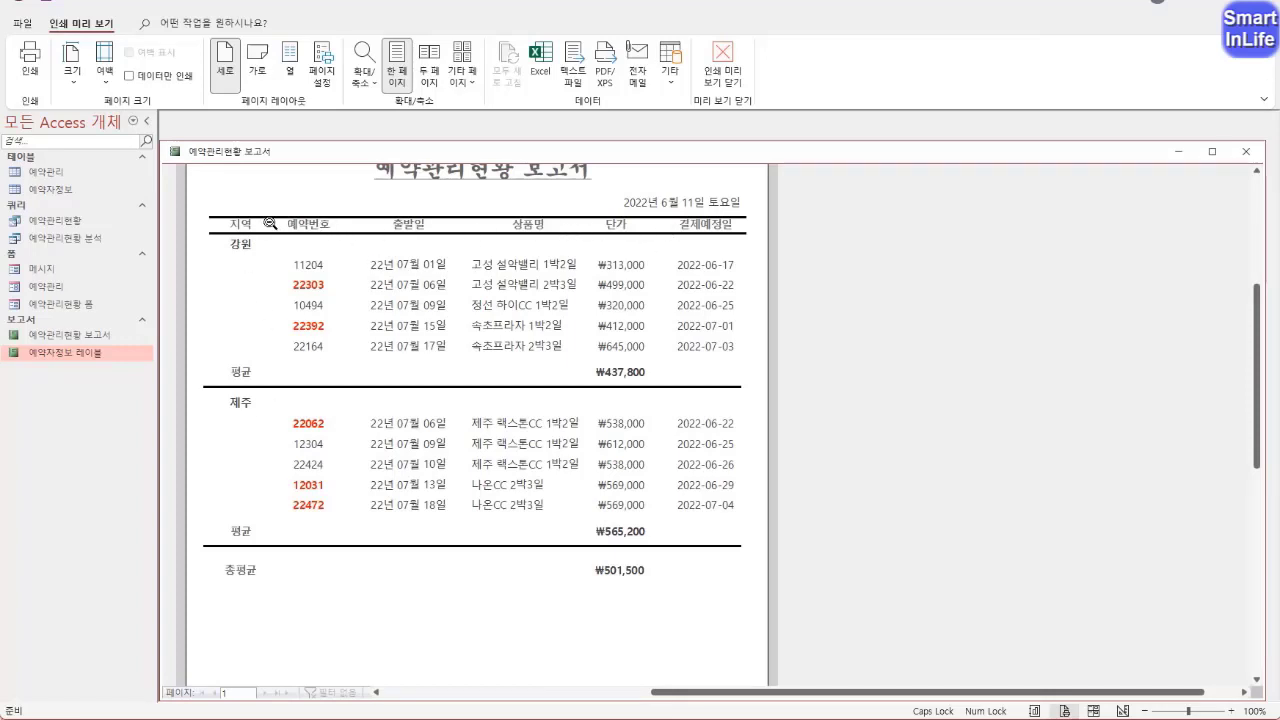
scroll(443, 243, up, 1)
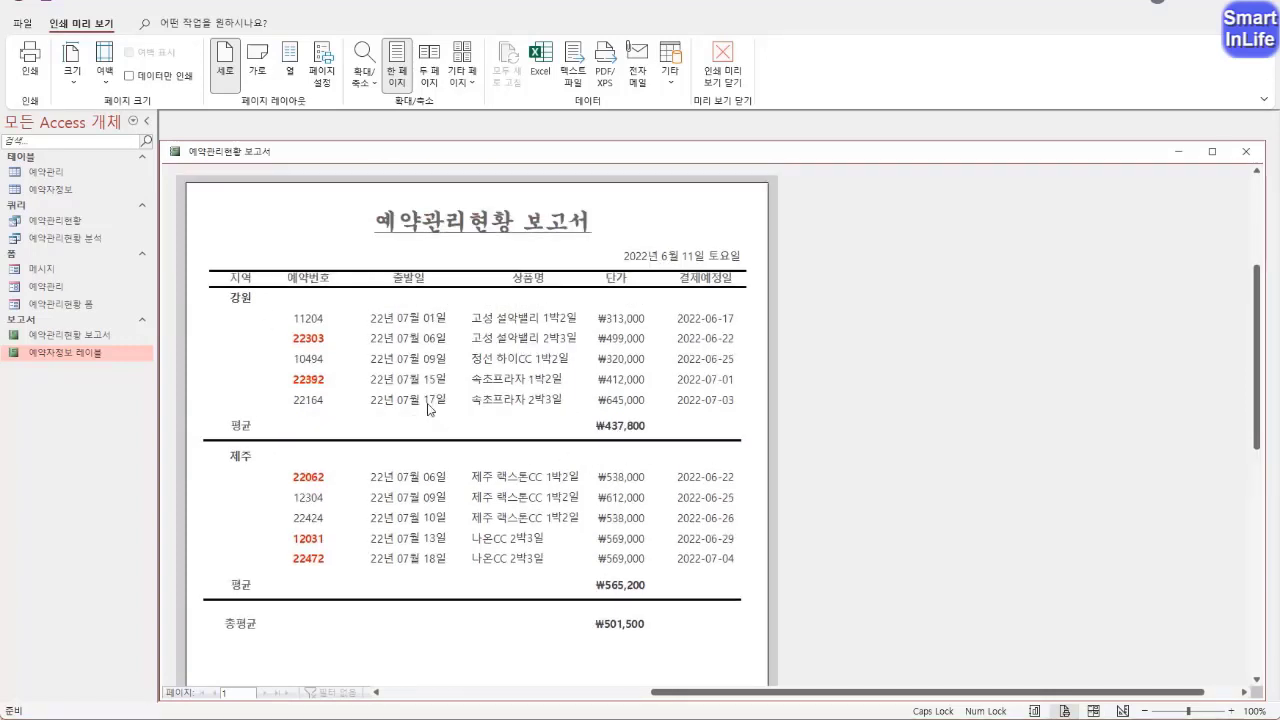
scroll(430, 408, down, 1)
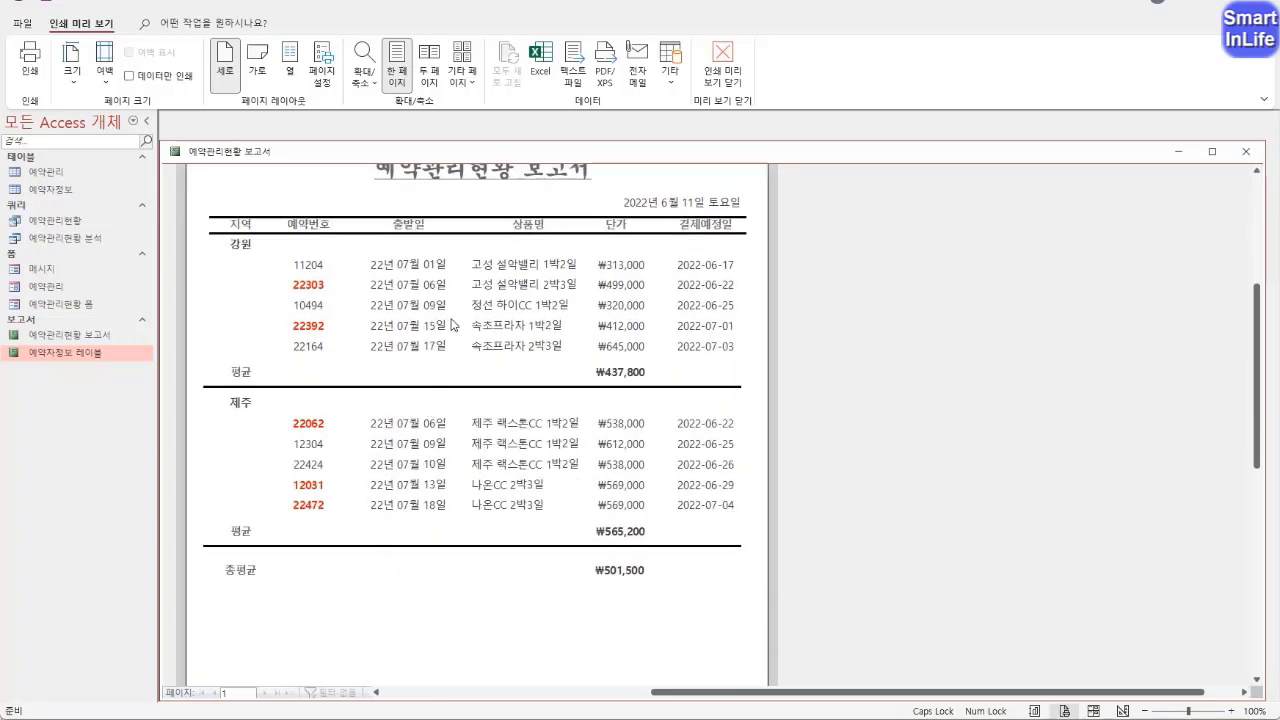
Return the report to 디자인 보기 and set the font colour of the 예약관리현황 보고서 title label to black (텍스트 1)
scroll(441, 260, up, 2)
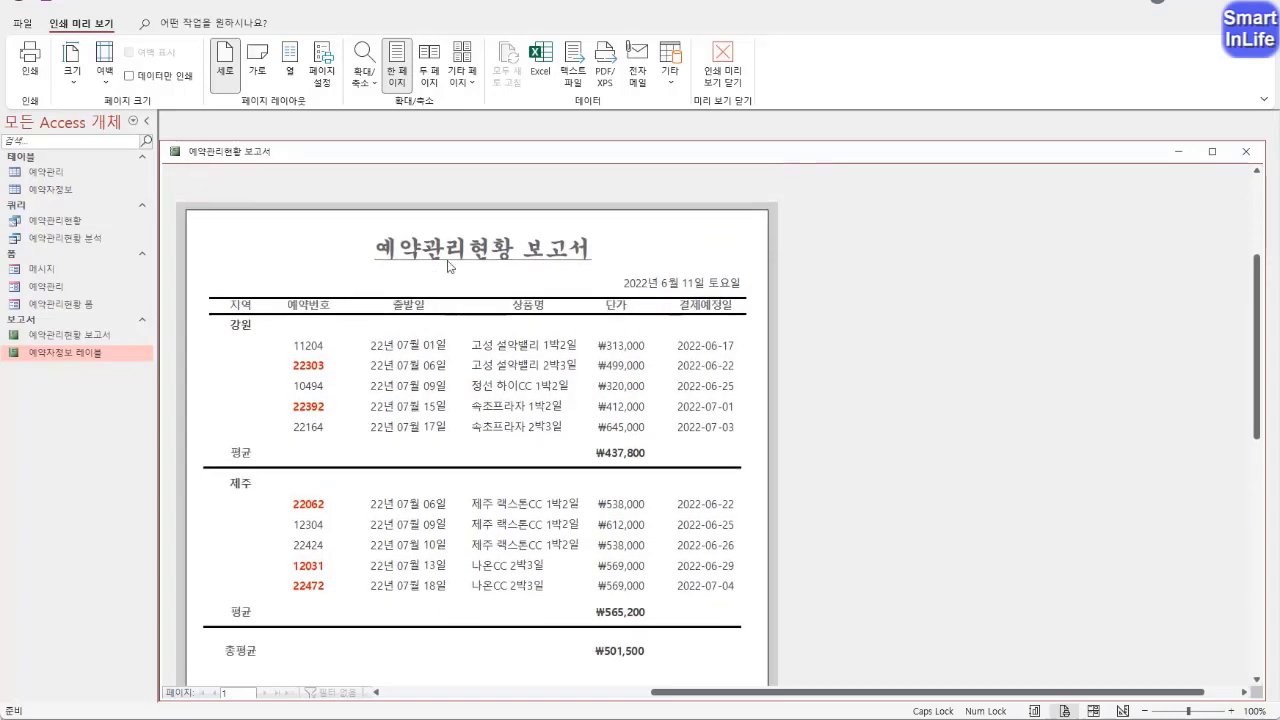
right_click(257, 157)
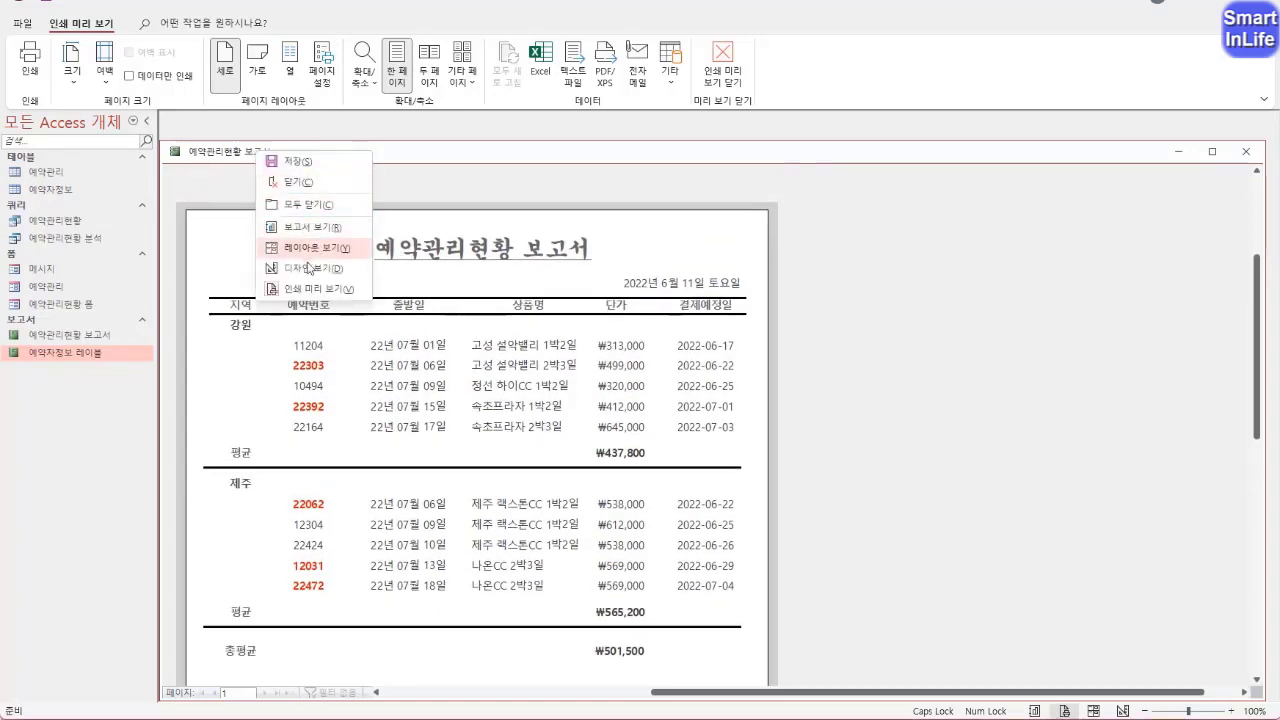
click(330, 271)
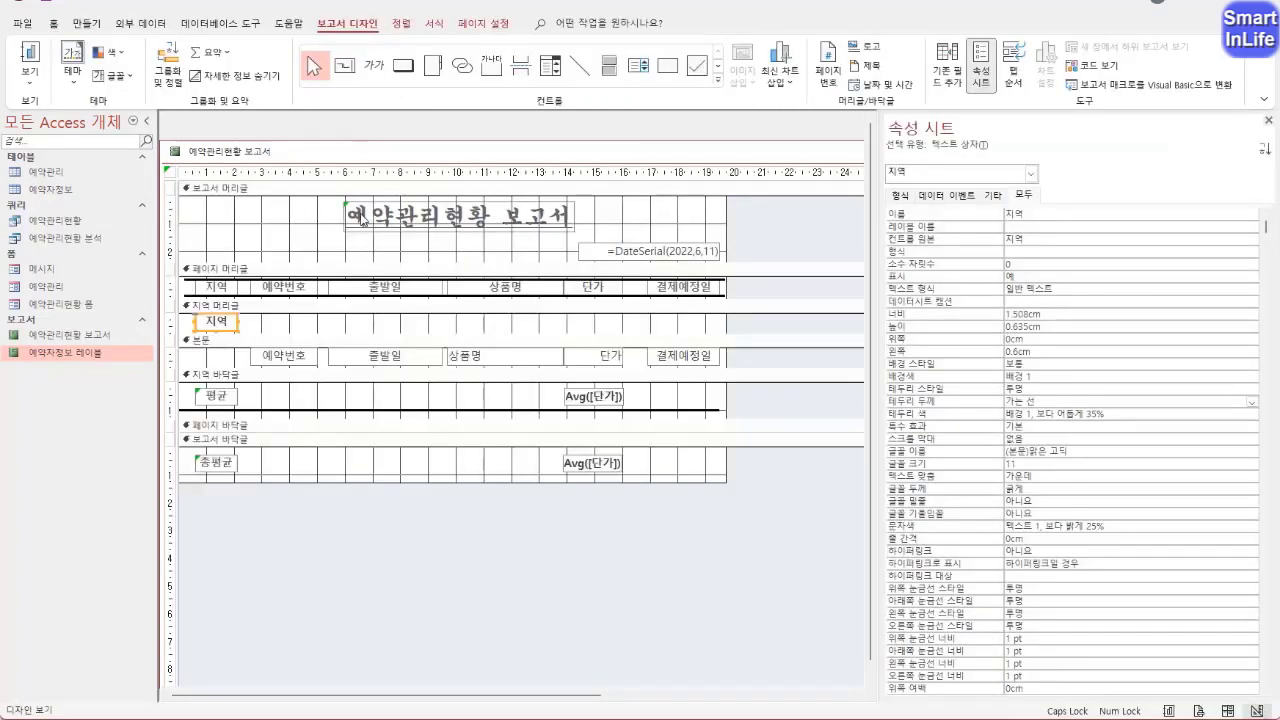
drag(319, 217, 768, 232)
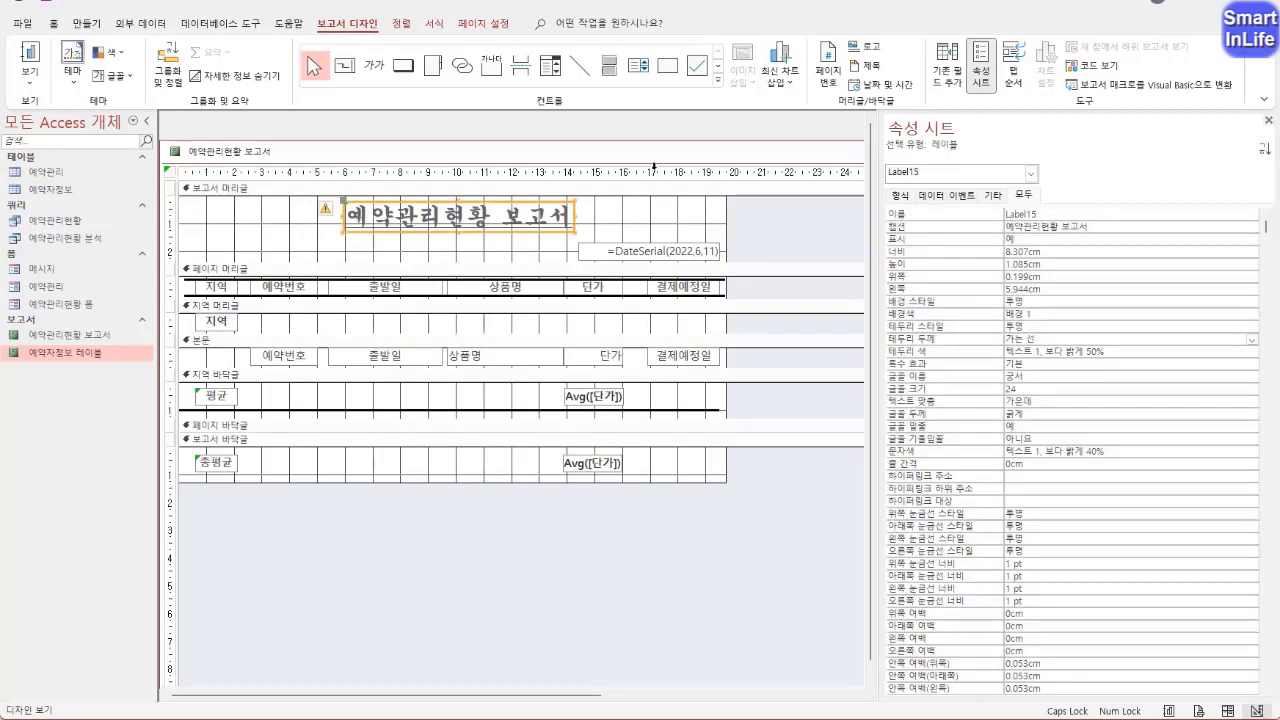
click(53, 23)
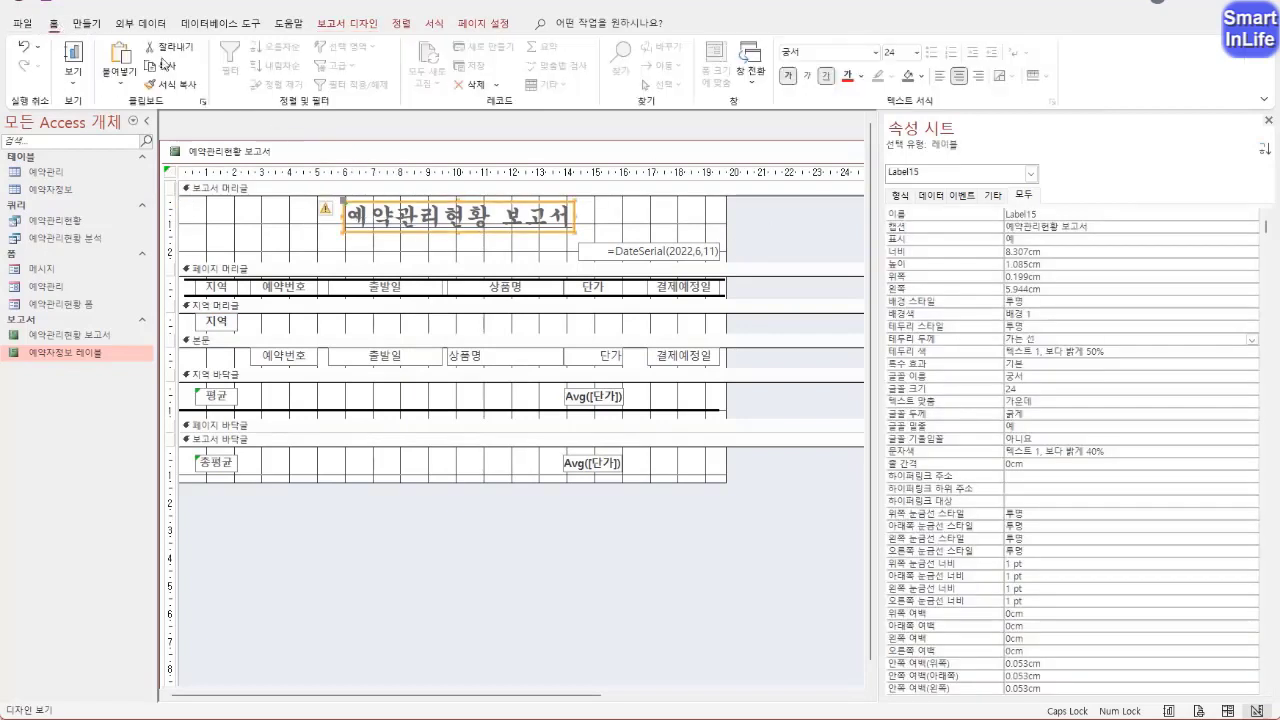
click(861, 76)
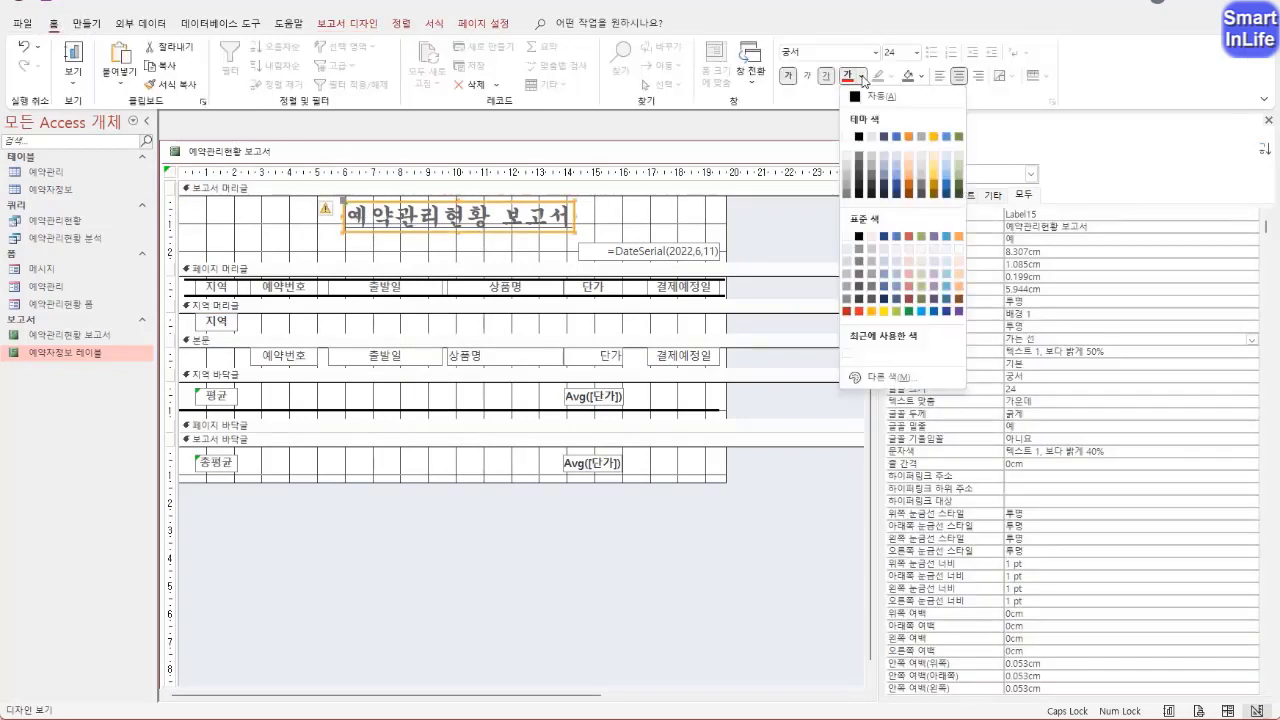
click(858, 137)
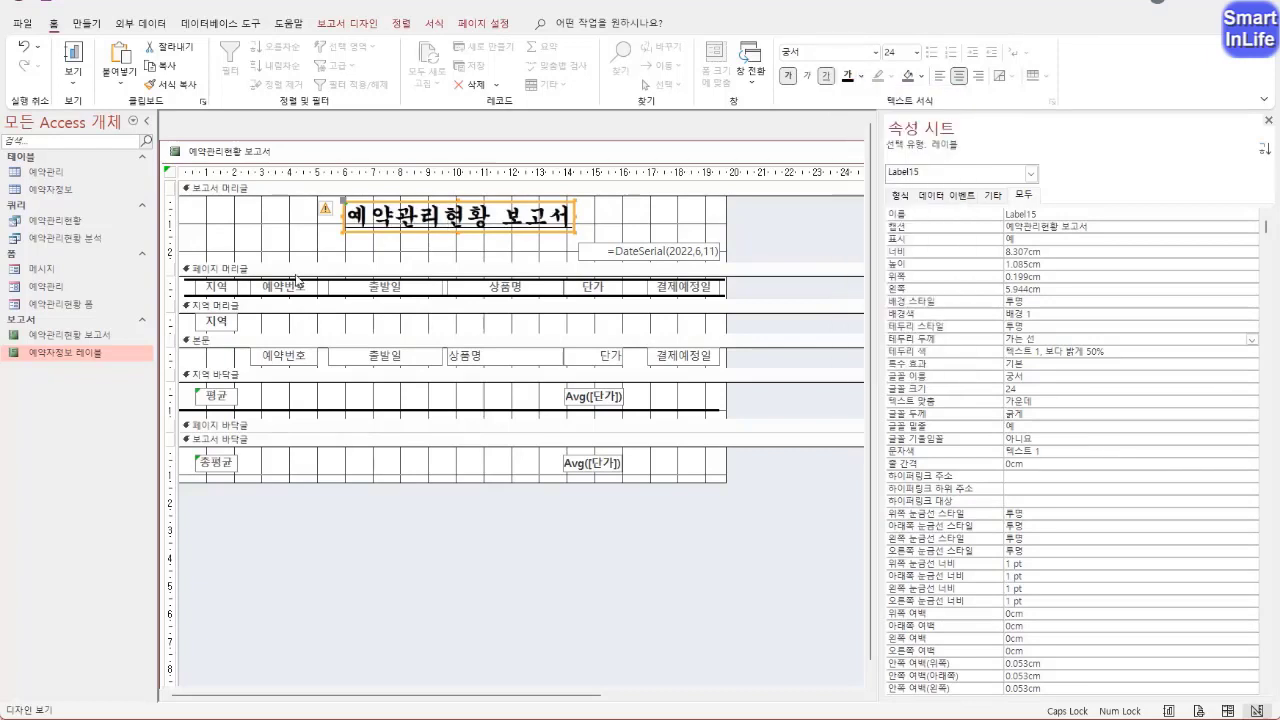
Set all 페이지 머리글 column labels to black (텍스트 1) and show the report in 인쇄 미리 보기
click(172, 287)
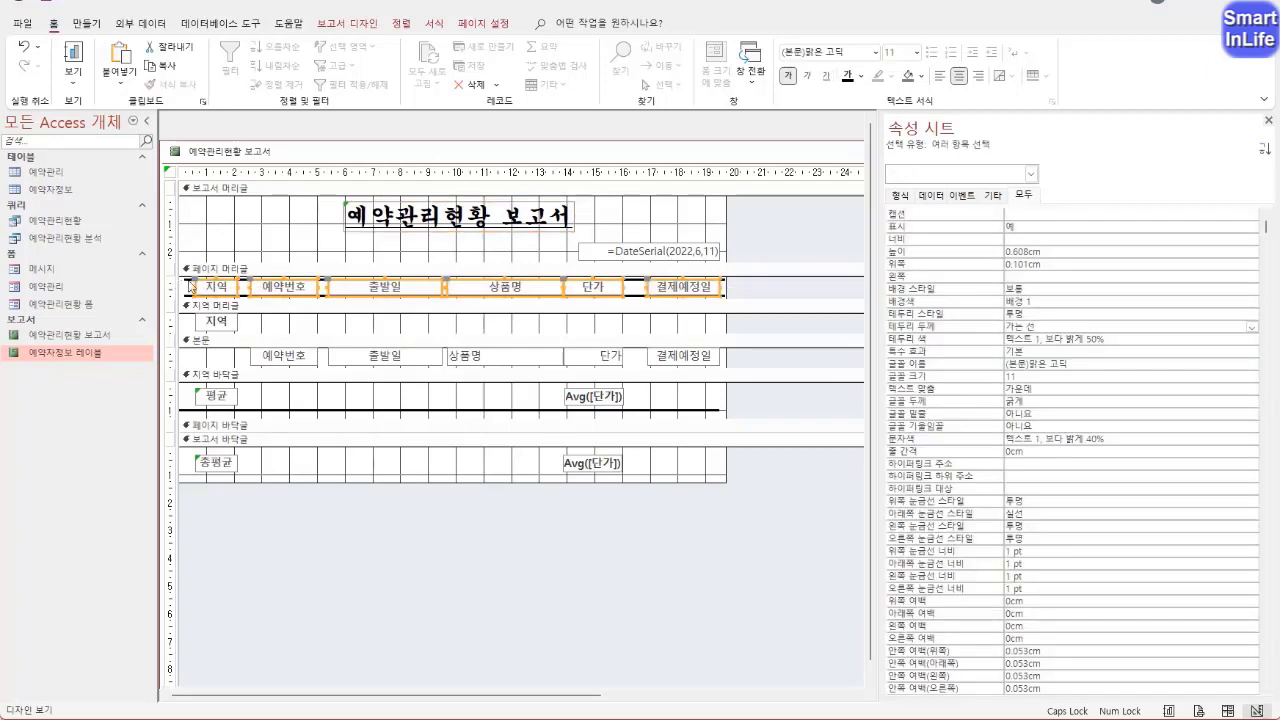
click(847, 78)
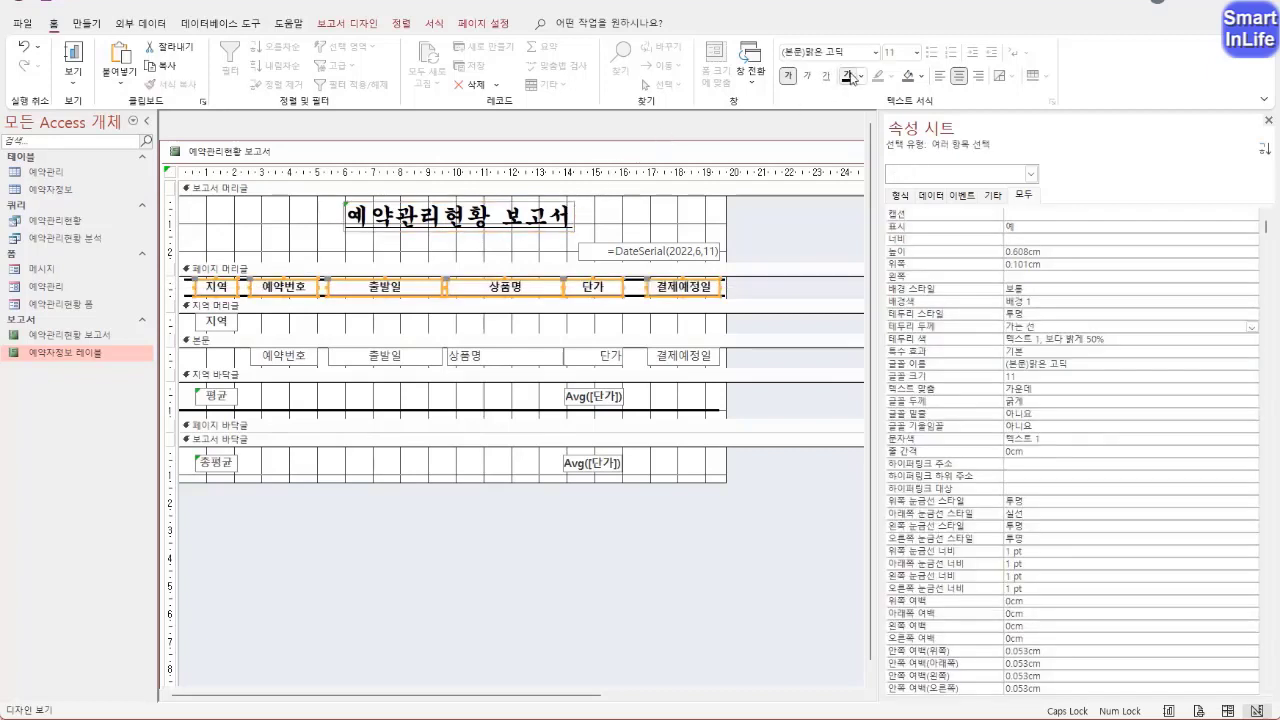
right_click(229, 152)
click(299, 291)
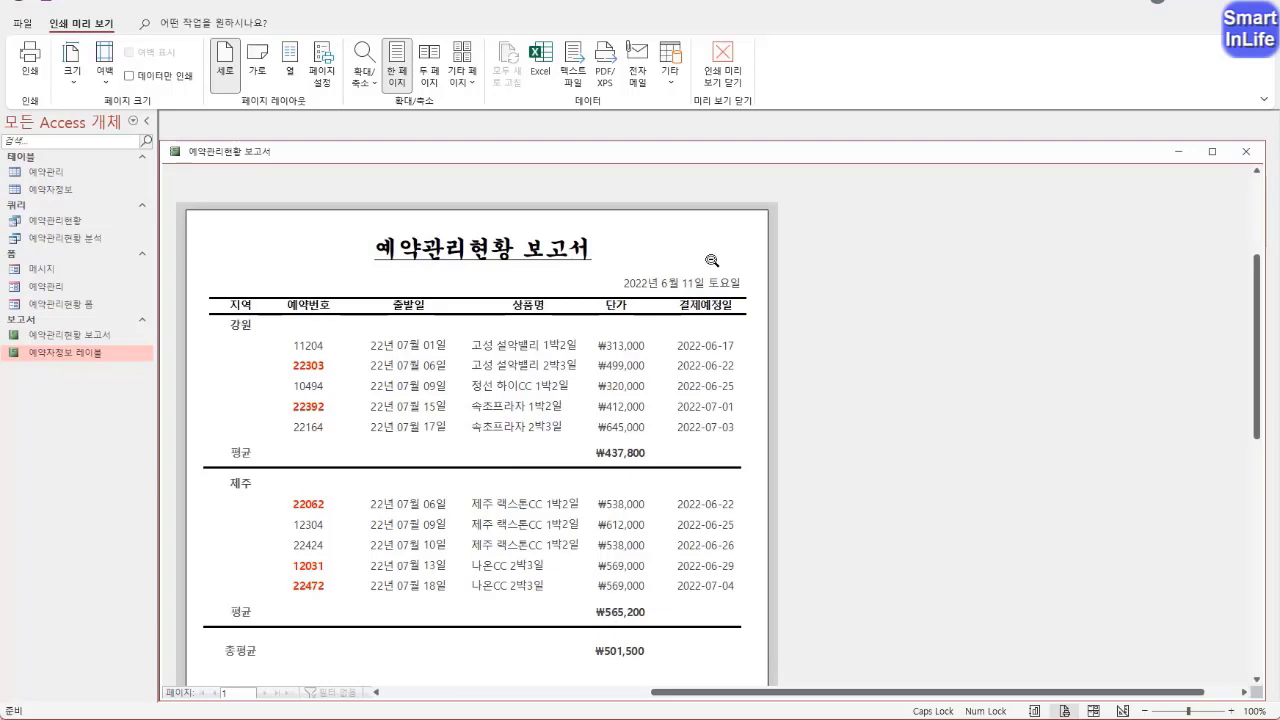
Look over the previewed report from title to 총평균 and close it, saving the design changes
scroll(372, 322, down, 1)
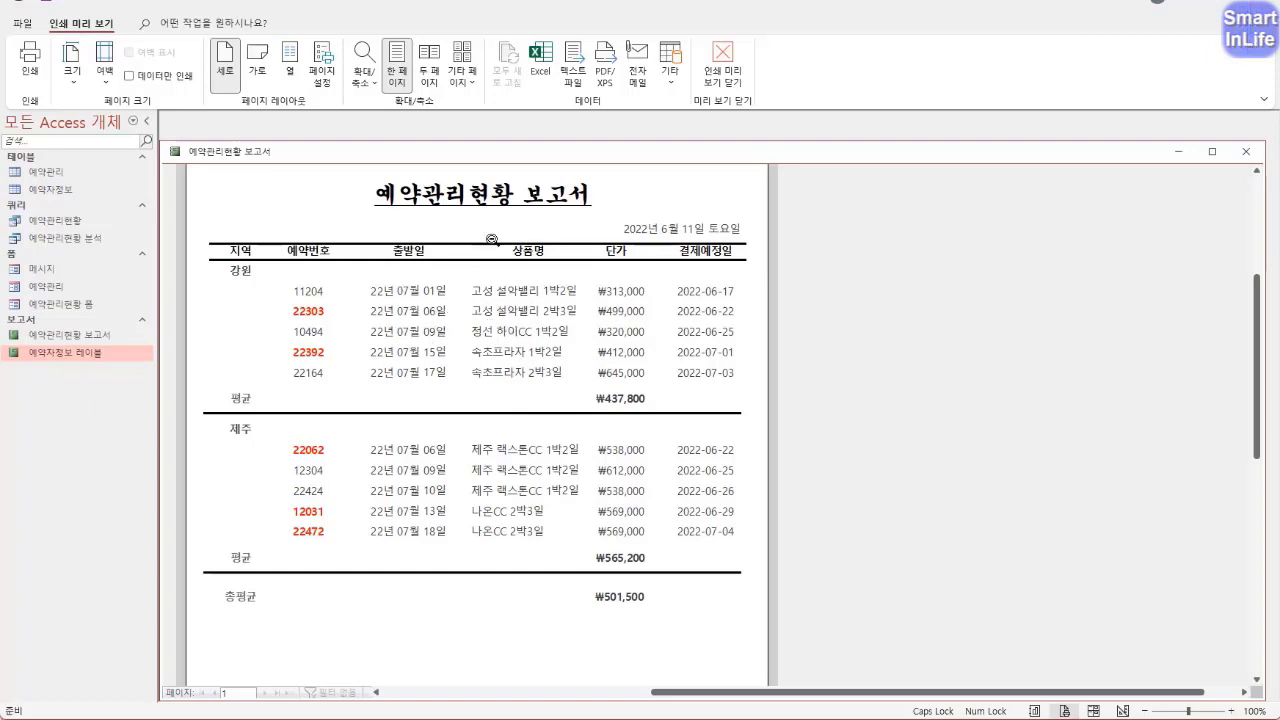
scroll(557, 319, up, 2)
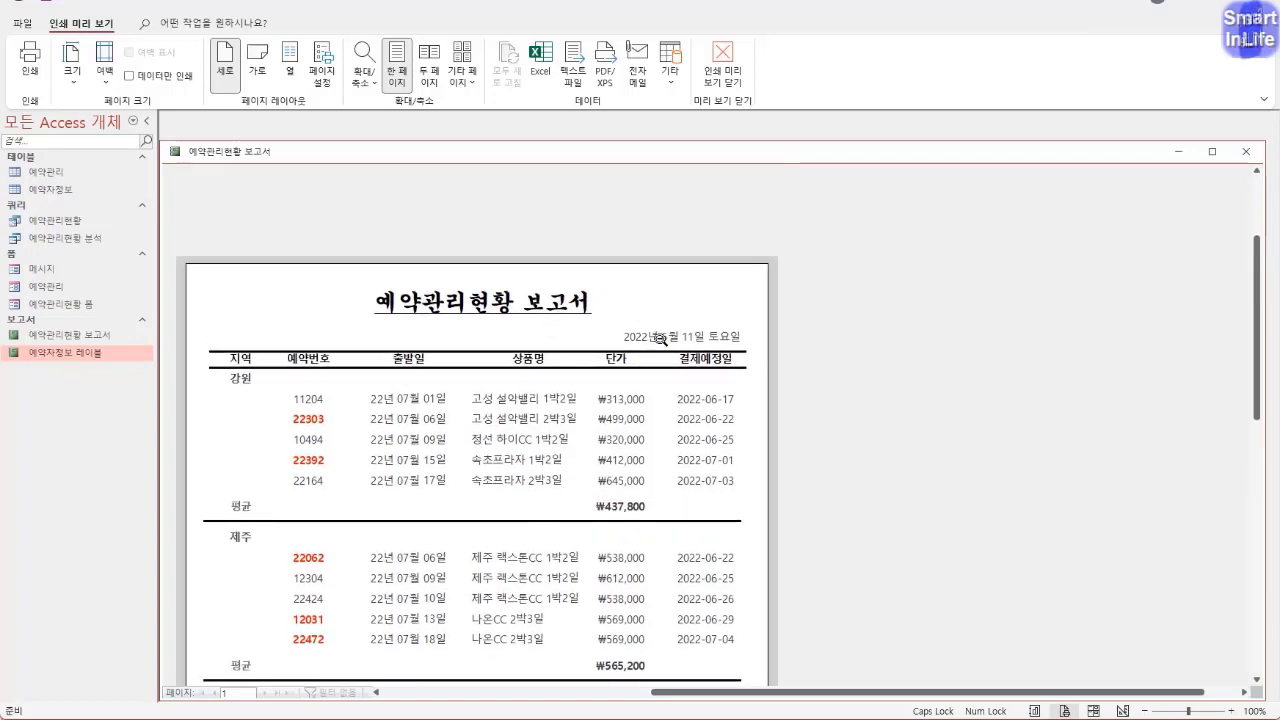
click(1245, 155)
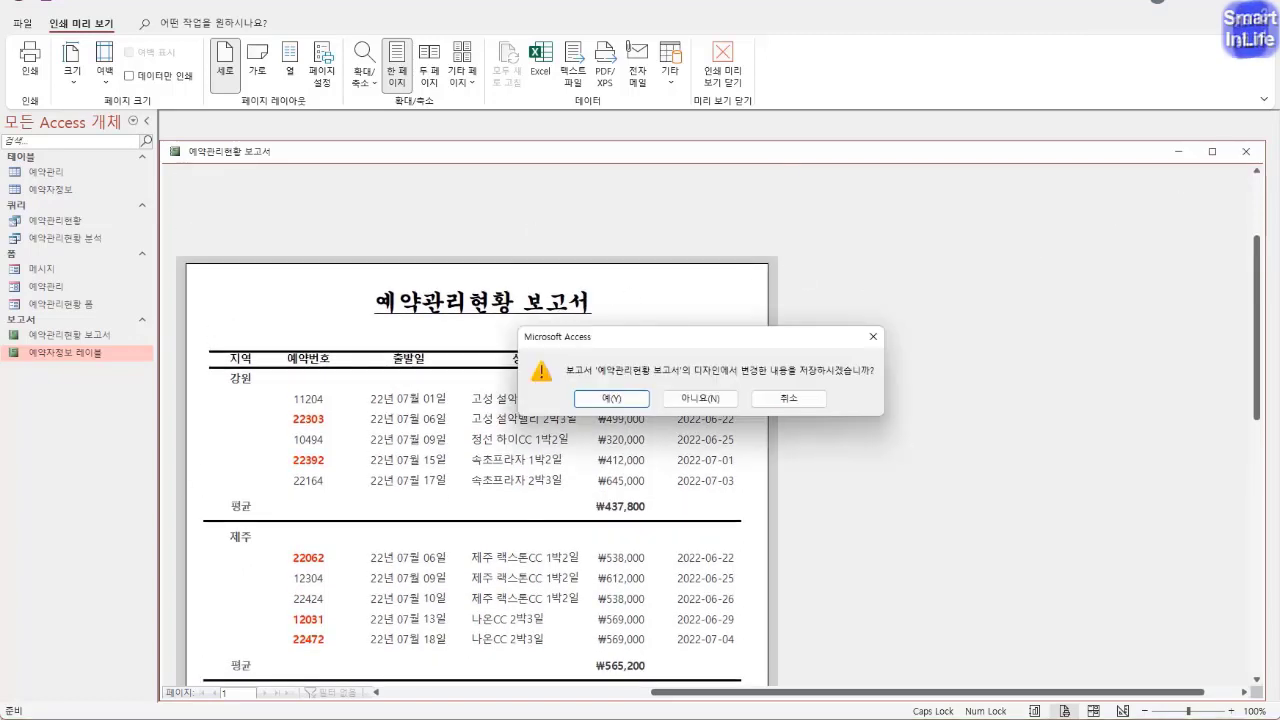
click(611, 399)
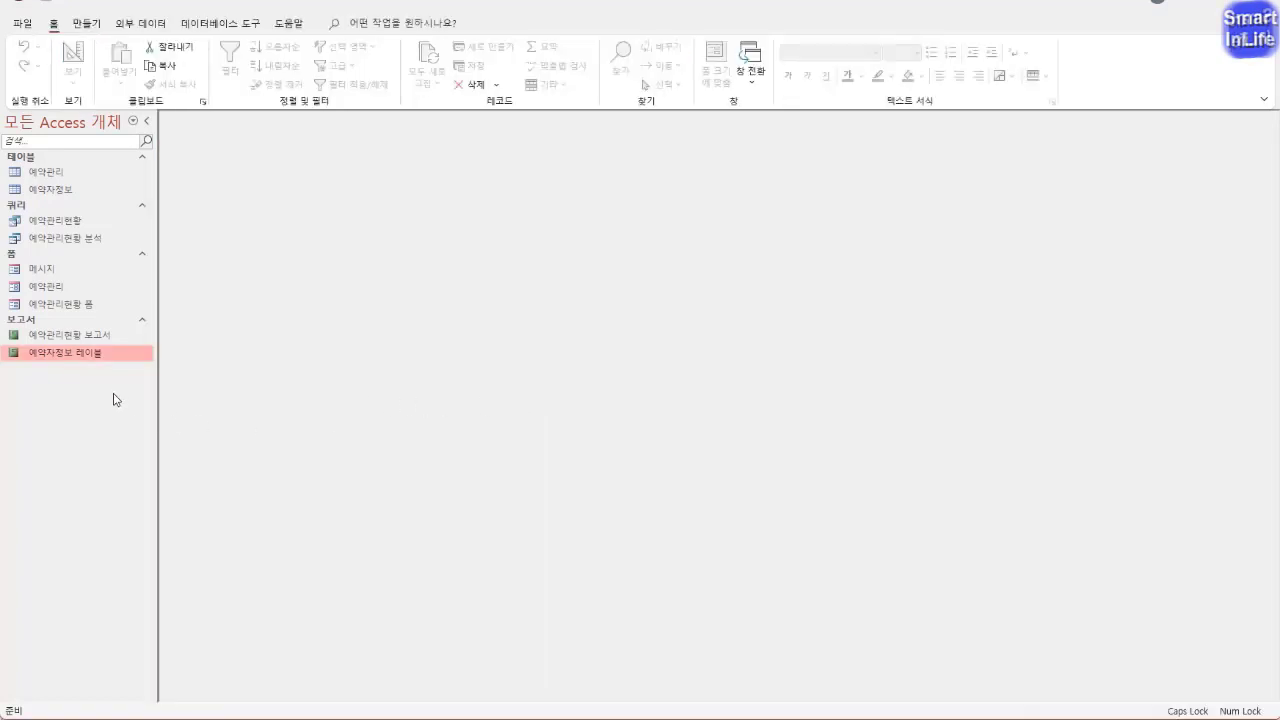